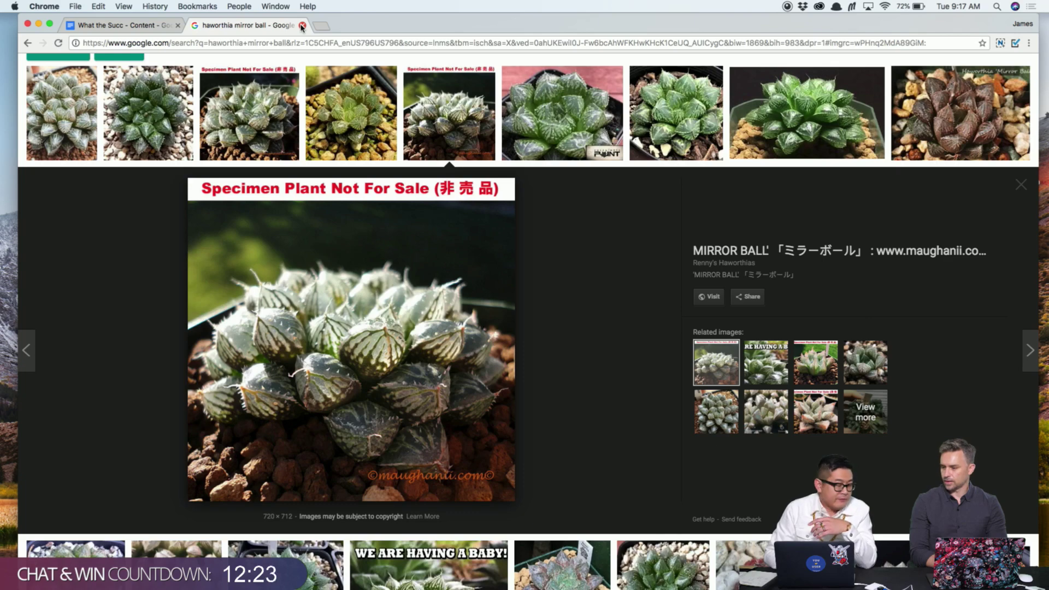
Close the haworthia image search, switch to Adobe XD and create a new iPhone 6/7/8 document
{"action": "left_click", "coordinate": [302, 26]}
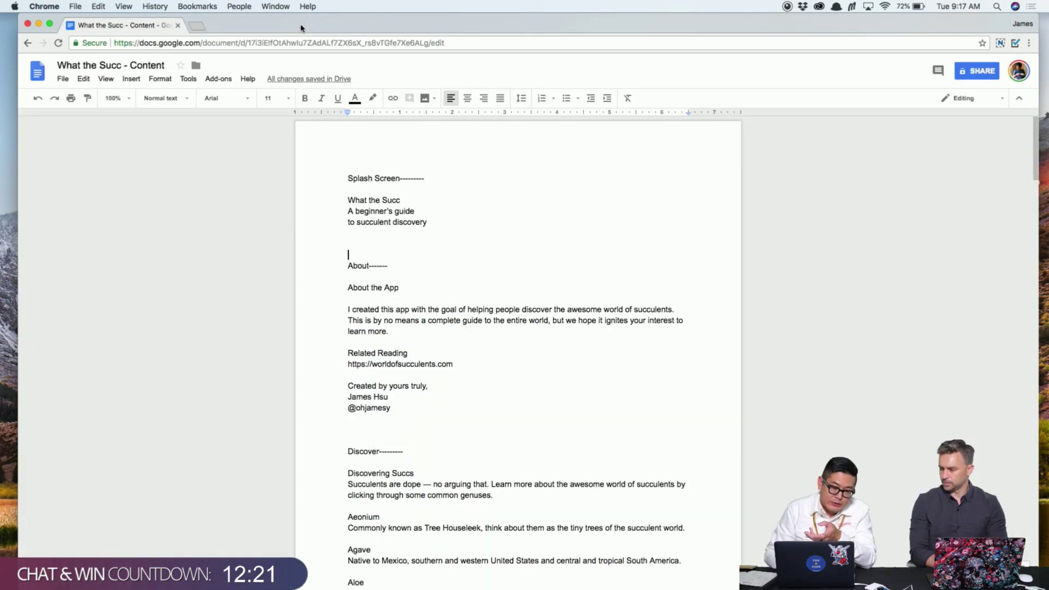
{"action": "mouse_move", "coordinate": [397, 579]}
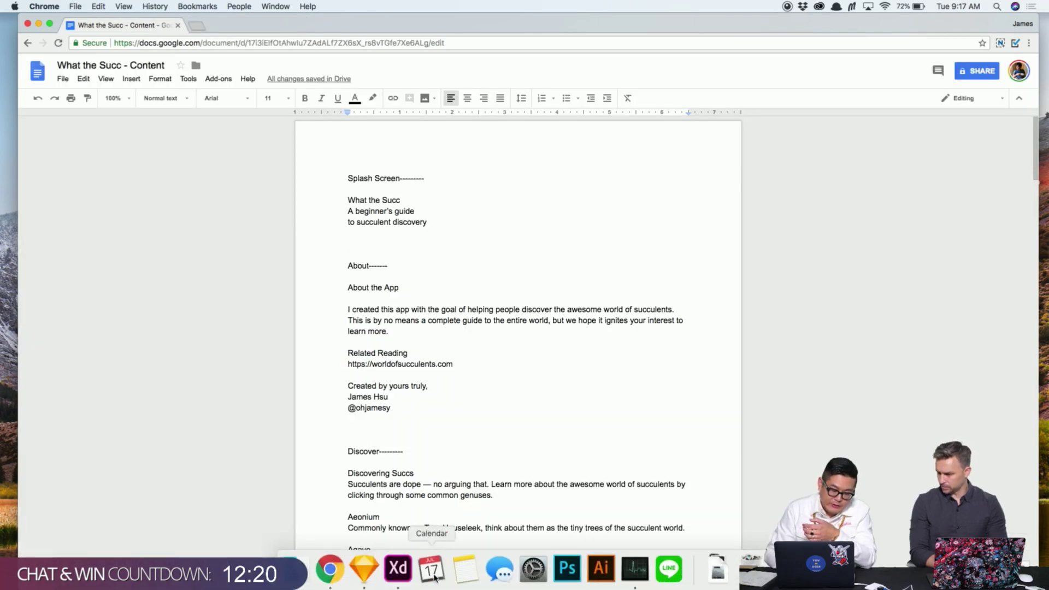
{"action": "left_click", "coordinate": [397, 579]}
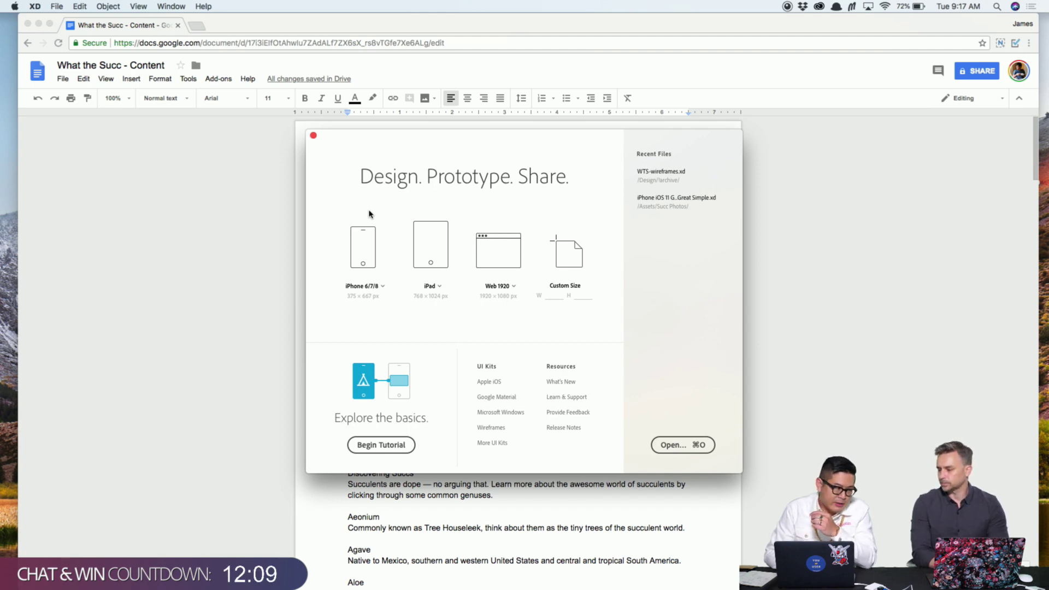
{"action": "left_click", "coordinate": [371, 232]}
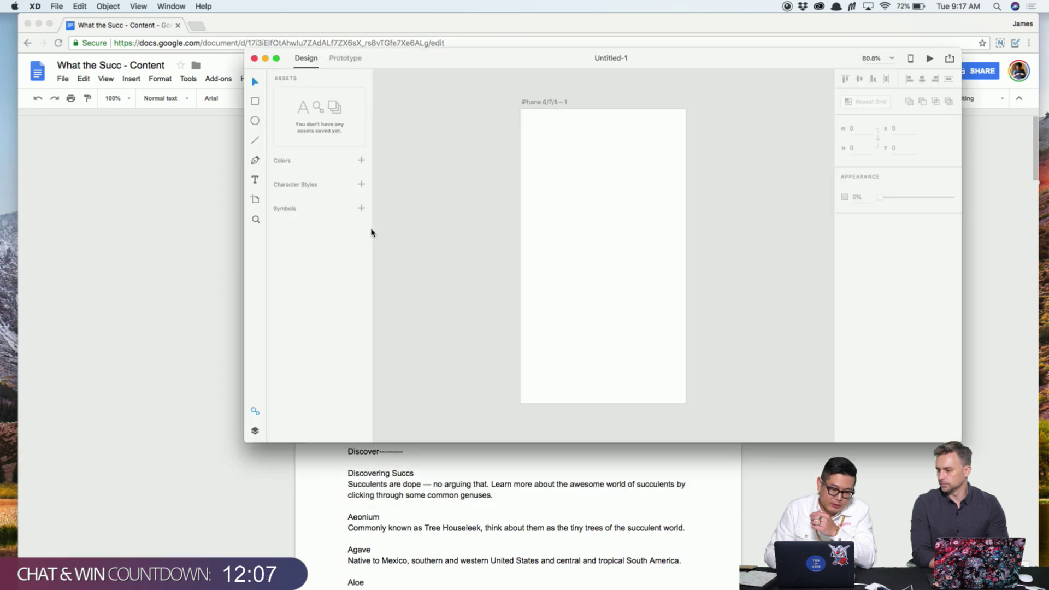
Reposition and enlarge the document window, and show the artboard at 75% zoom
{"action": "left_click_drag", "start_coordinate": [490, 55], "coordinate": [401, 105]}
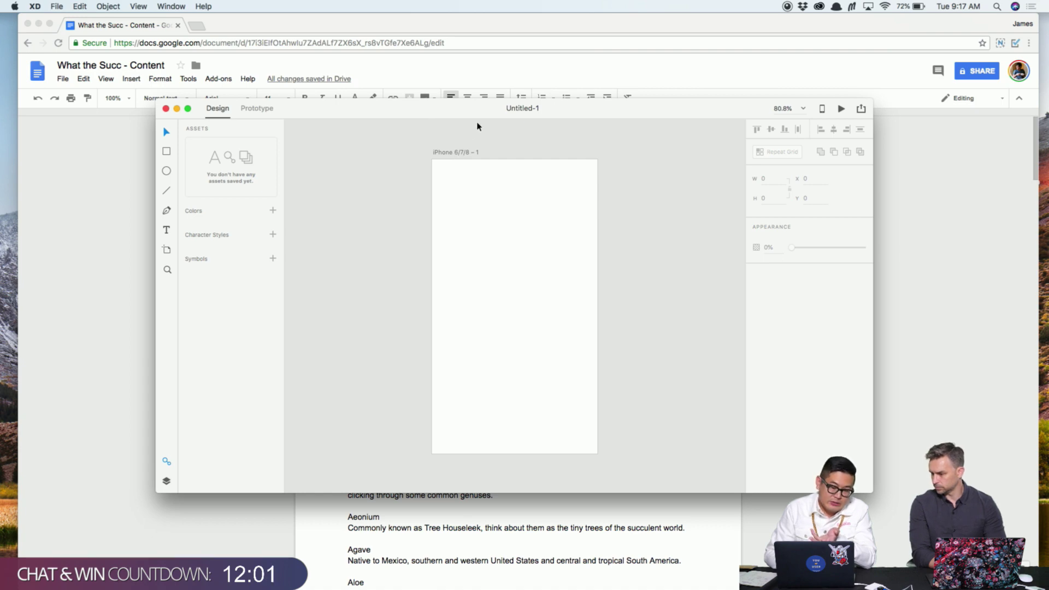
{"action": "left_click_drag", "start_coordinate": [478, 114], "coordinate": [447, 92]}
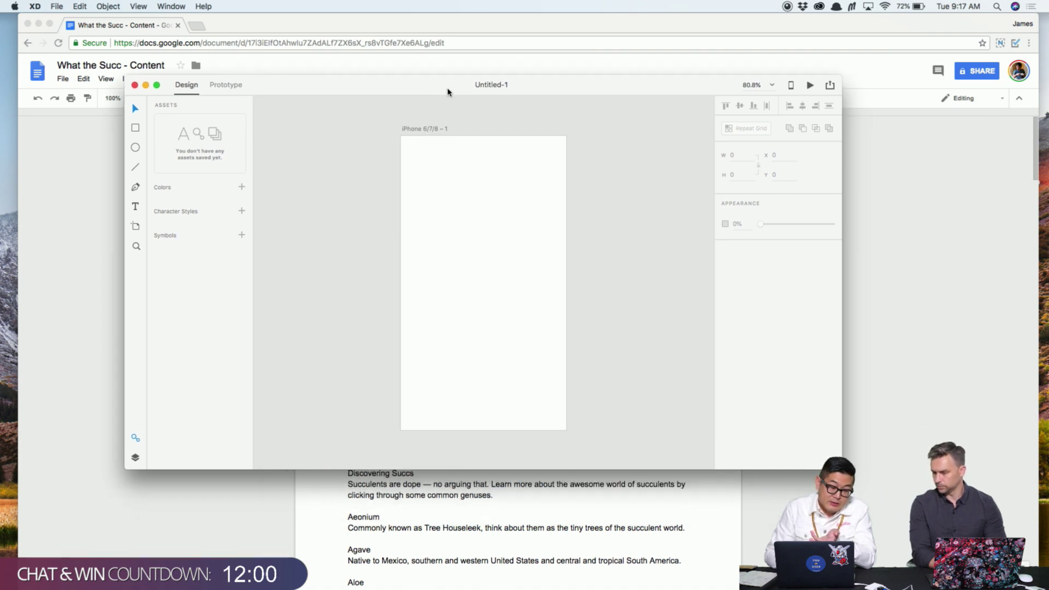
{"action": "left_click", "coordinate": [424, 129]}
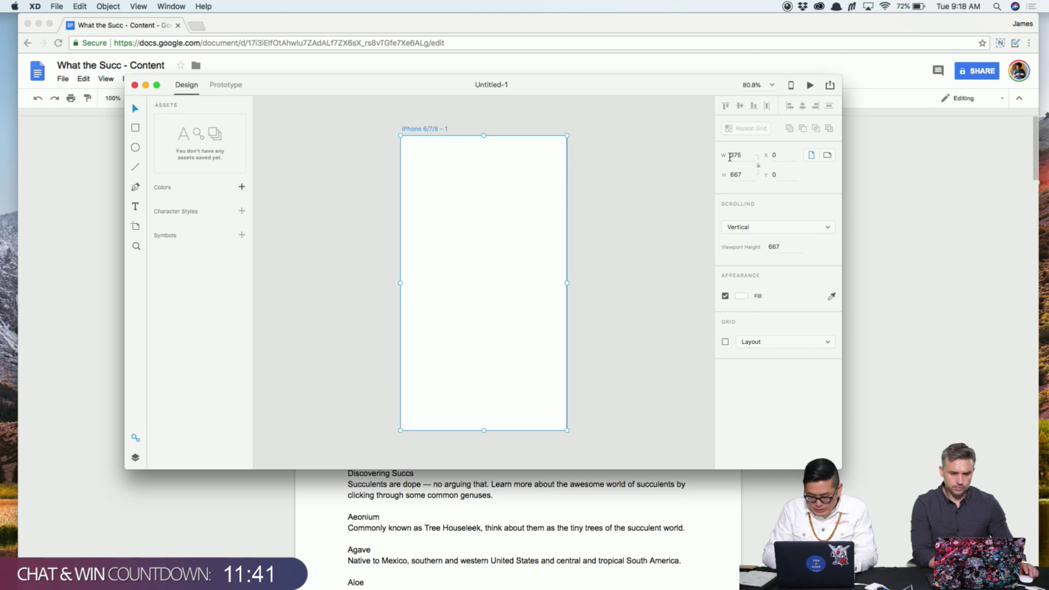
{"action": "left_click", "coordinate": [616, 178]}
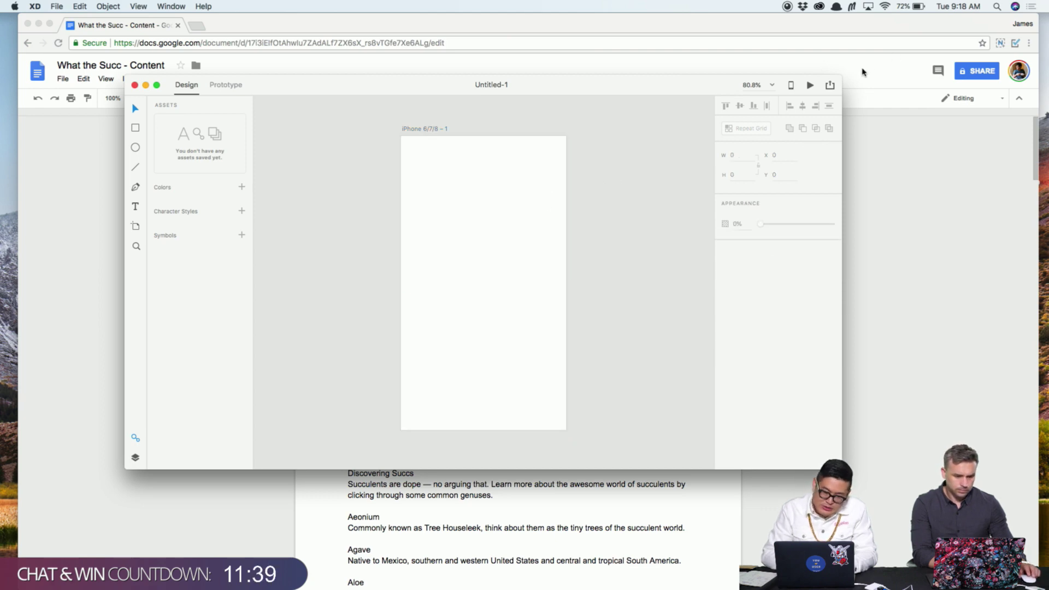
{"action": "left_click_drag", "start_coordinate": [841, 77], "coordinate": [897, 52]}
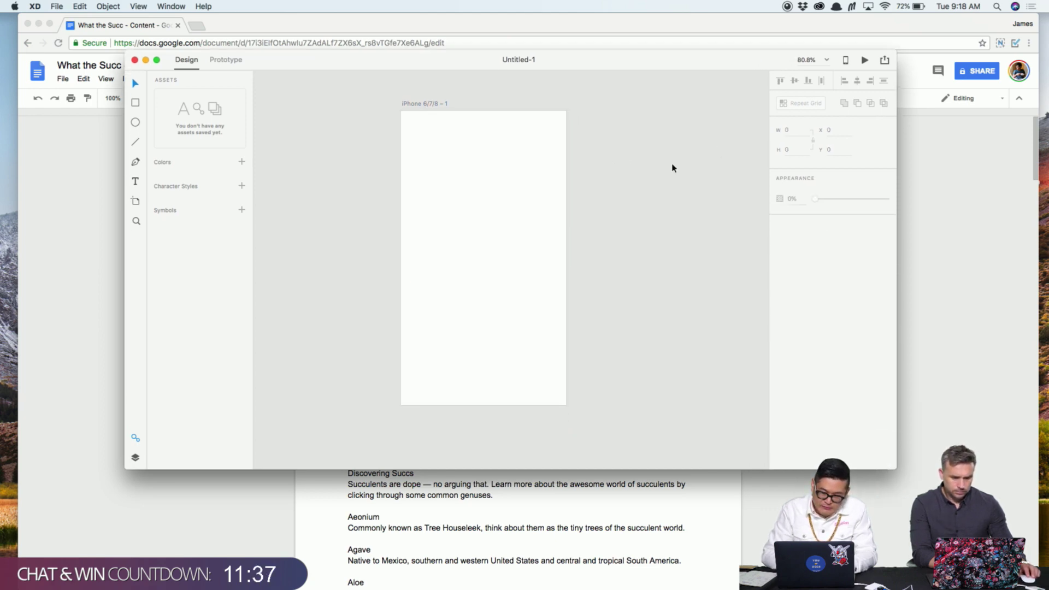
{"action": "left_click_drag", "start_coordinate": [658, 172], "coordinate": [598, 188]}
{"action": "key", "text": "super+minus"}
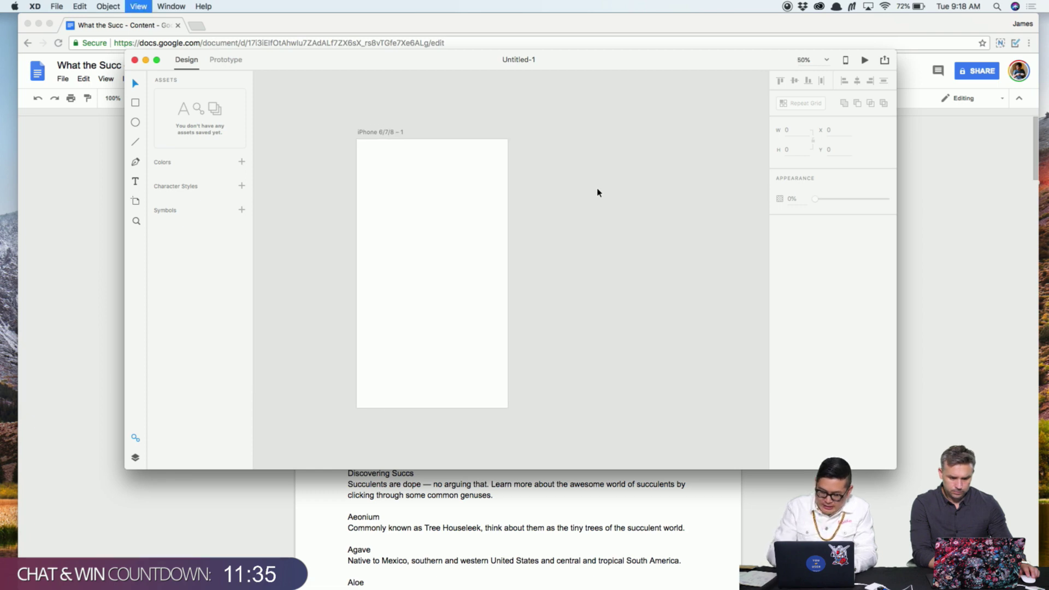
{"action": "left_click_drag", "start_coordinate": [597, 191], "coordinate": [581, 191]}
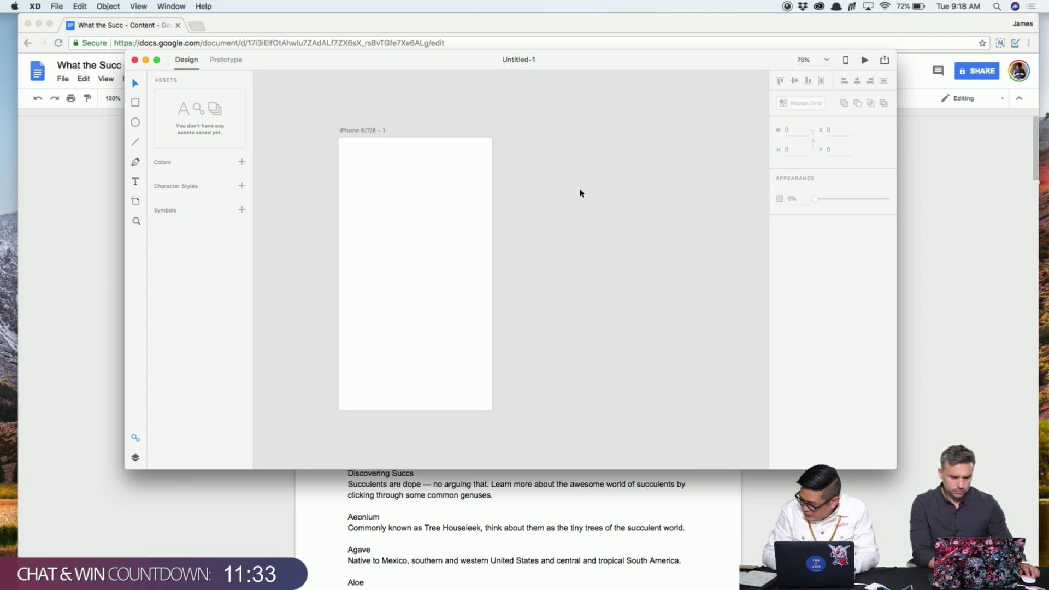
{"action": "left_click", "coordinate": [434, 186]}
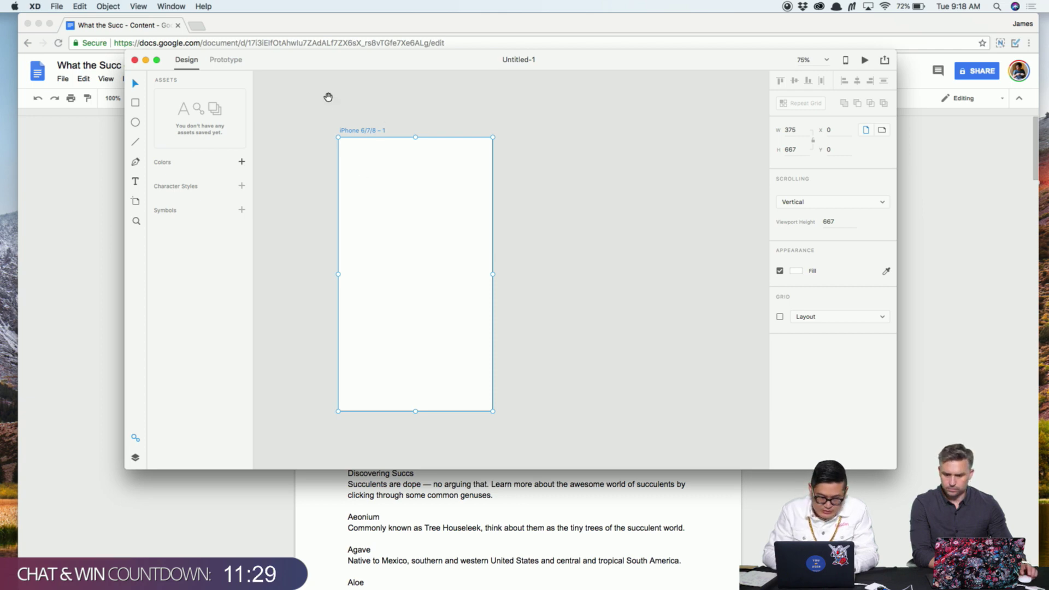
{"action": "left_click_drag", "start_coordinate": [327, 96], "coordinate": [342, 101]}
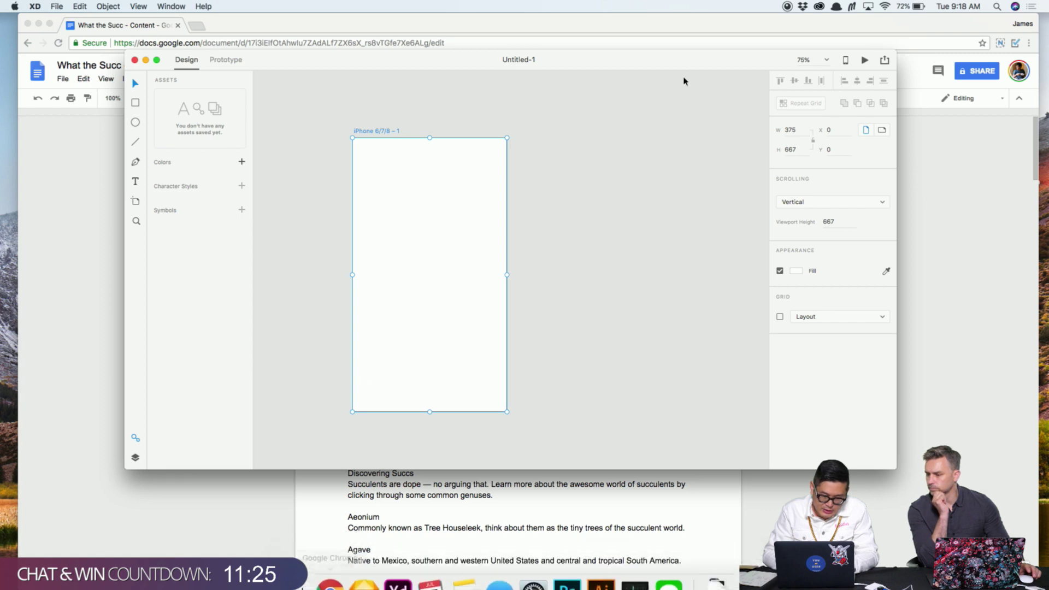
Open the Adobe Live folder on the desktop and look through its Assets and Design subfolders
{"action": "key", "text": "F11"}
{"action": "left_click", "coordinate": [1001, 38]}
{"action": "double_click", "coordinate": [1000, 34]}
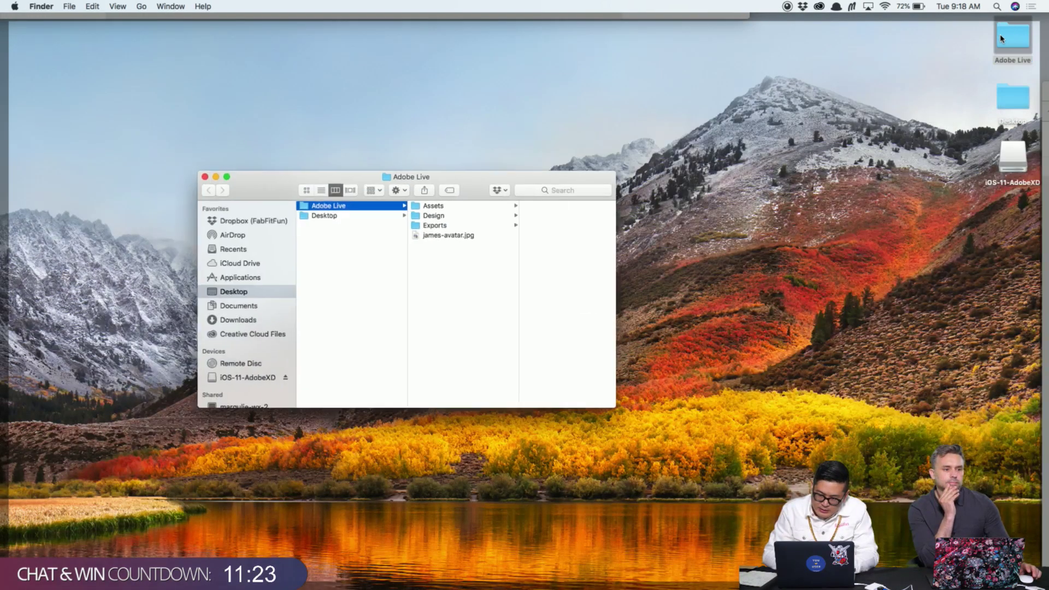
{"action": "left_click", "coordinate": [453, 208]}
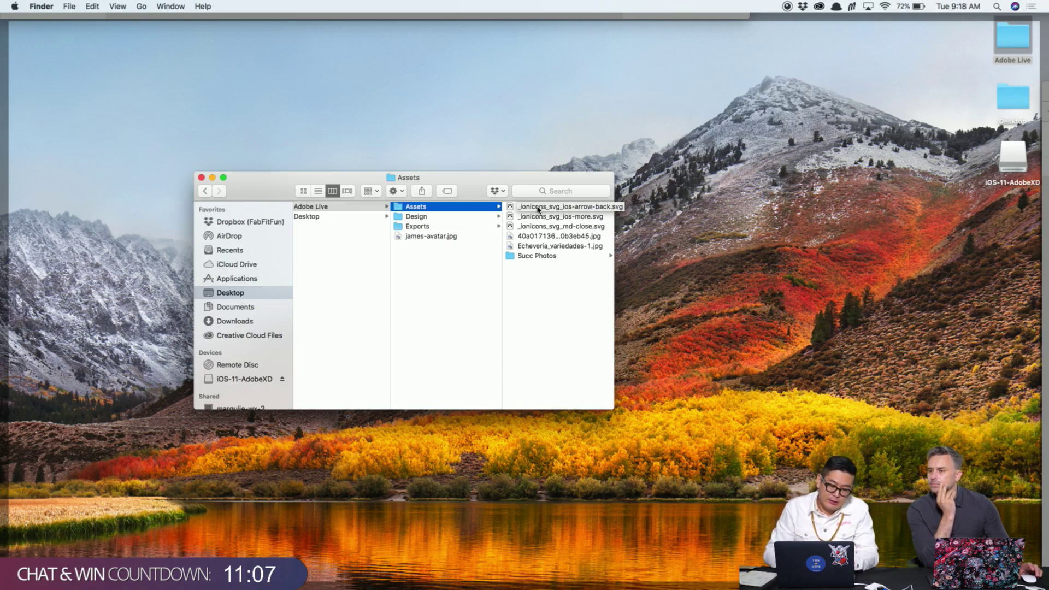
{"action": "left_click", "coordinate": [432, 218]}
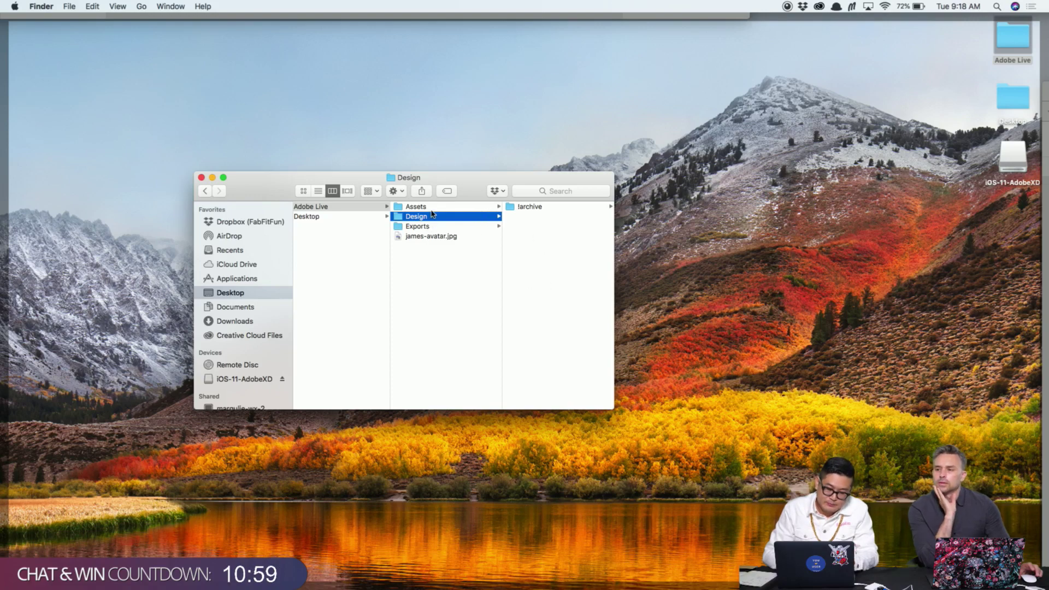
Save the XD document as WTS in the Design folder inside Adobe Live on the desktop
{"action": "key", "text": "F11"}
{"action": "left_click", "coordinate": [543, 168]}
{"action": "left_click", "coordinate": [578, 131]}
{"action": "key", "text": "super+s"}
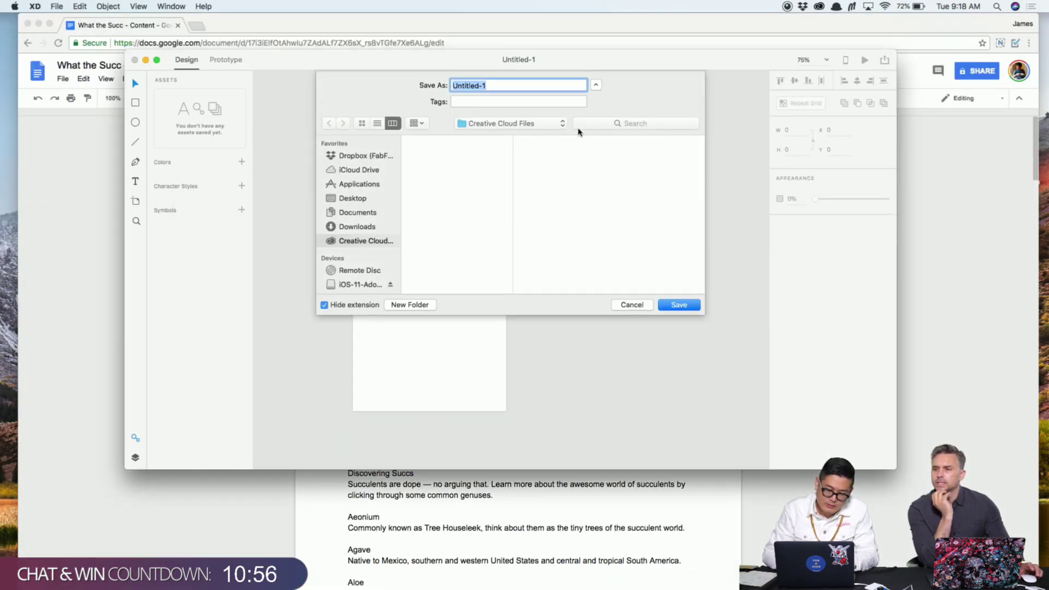
{"action": "left_click", "coordinate": [521, 124]}
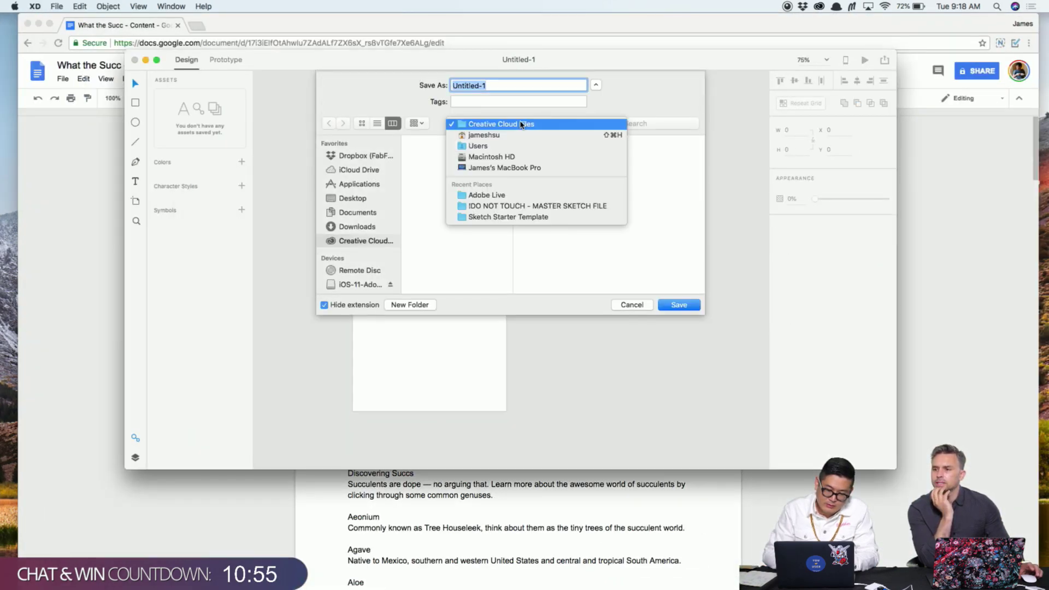
{"action": "left_click", "coordinate": [376, 201]}
{"action": "left_click", "coordinate": [376, 201]}
{"action": "left_click", "coordinate": [447, 141]}
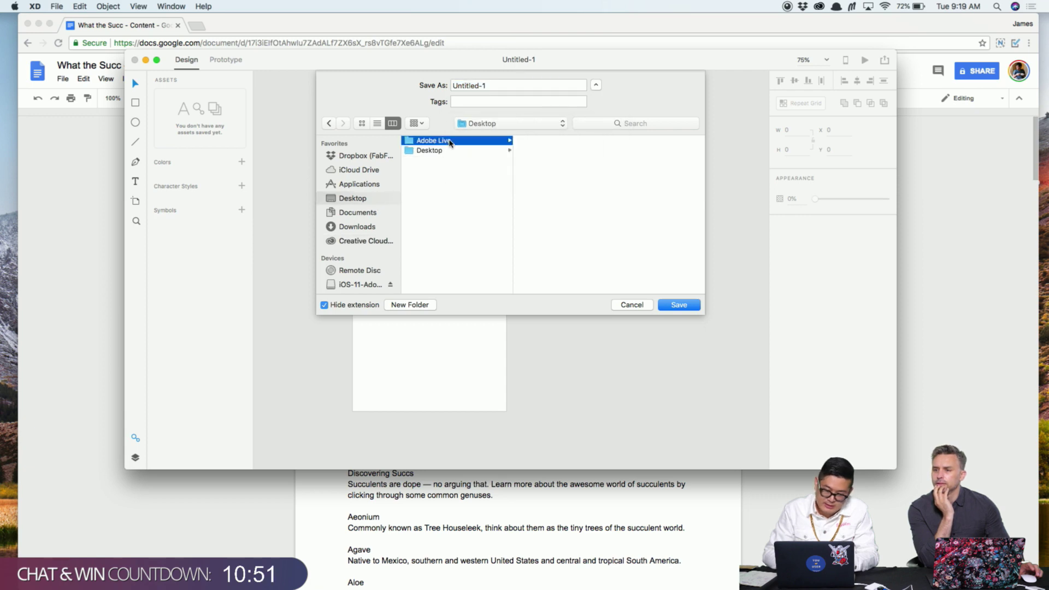
{"action": "left_click", "coordinate": [555, 151]}
{"action": "left_click", "coordinate": [484, 86]}
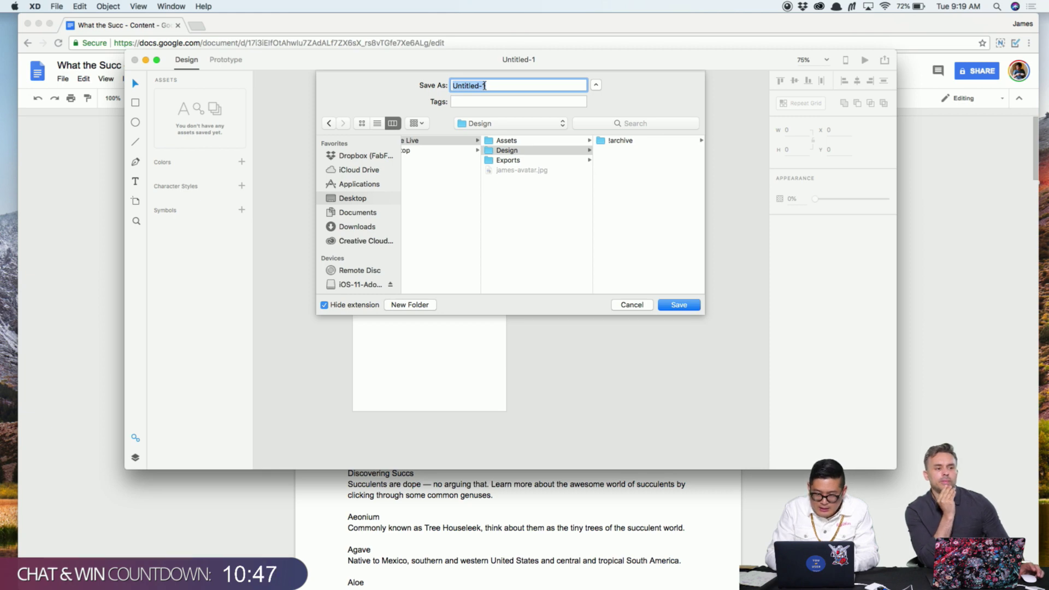
{"action": "type", "text": "WTS"}
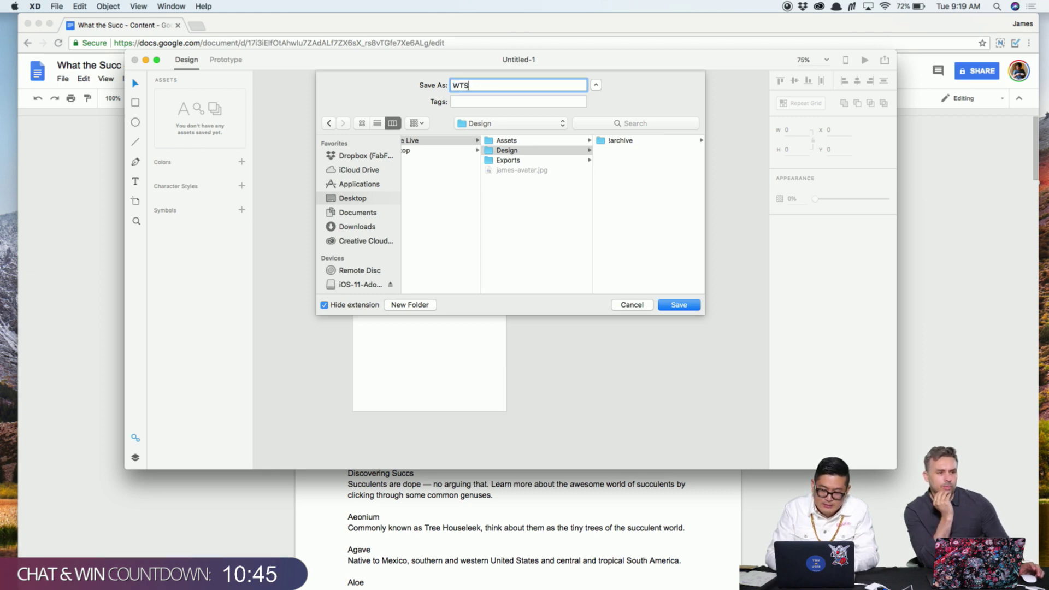
{"action": "key", "text": "Return"}
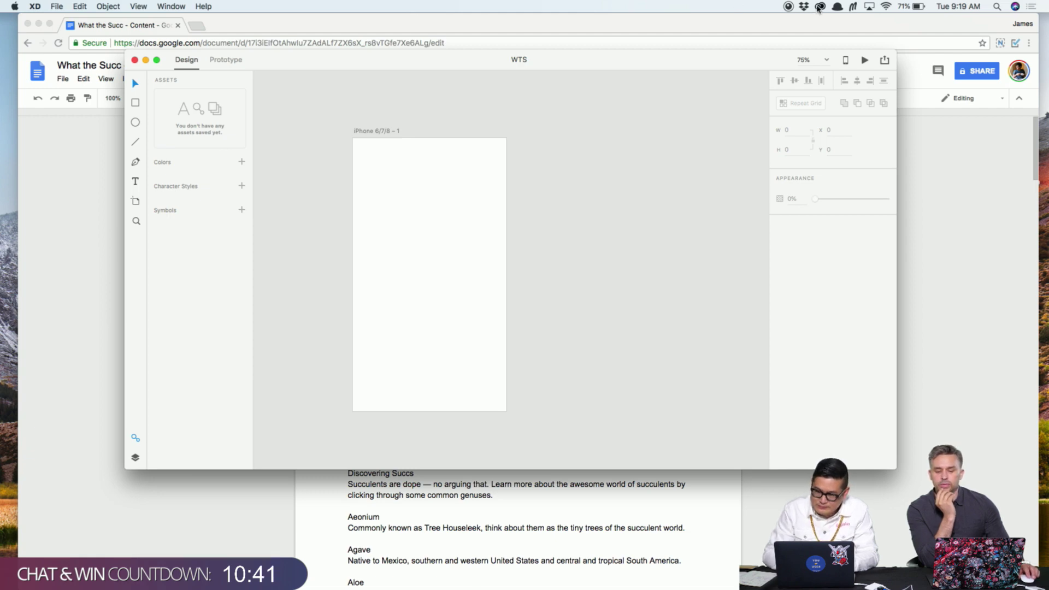
Check the app list in Adobe Creative Cloud and return to the design
{"action": "left_click", "coordinate": [852, 7]}
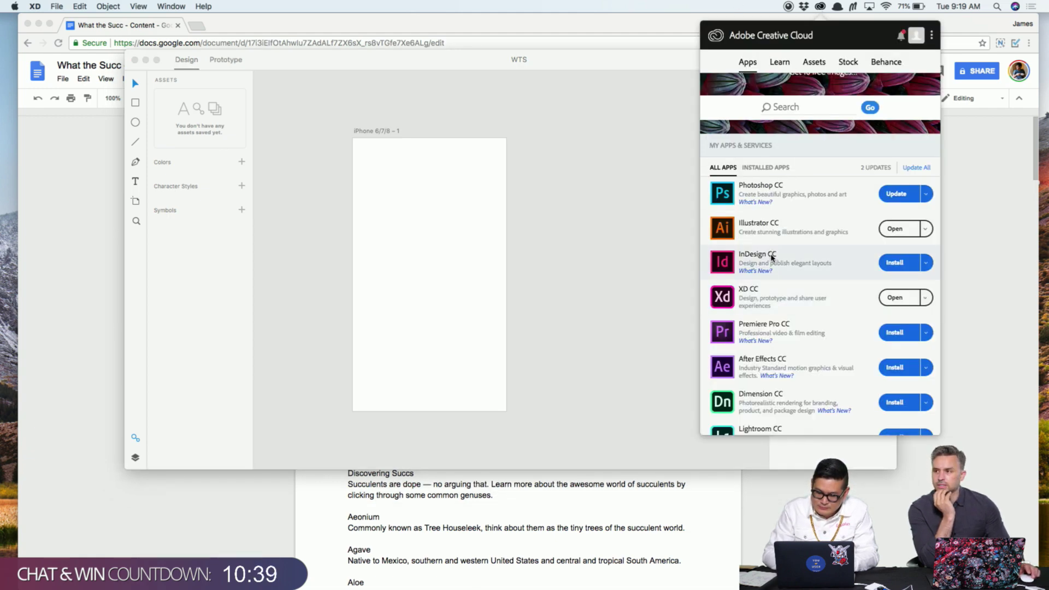
{"action": "left_click", "coordinate": [626, 300]}
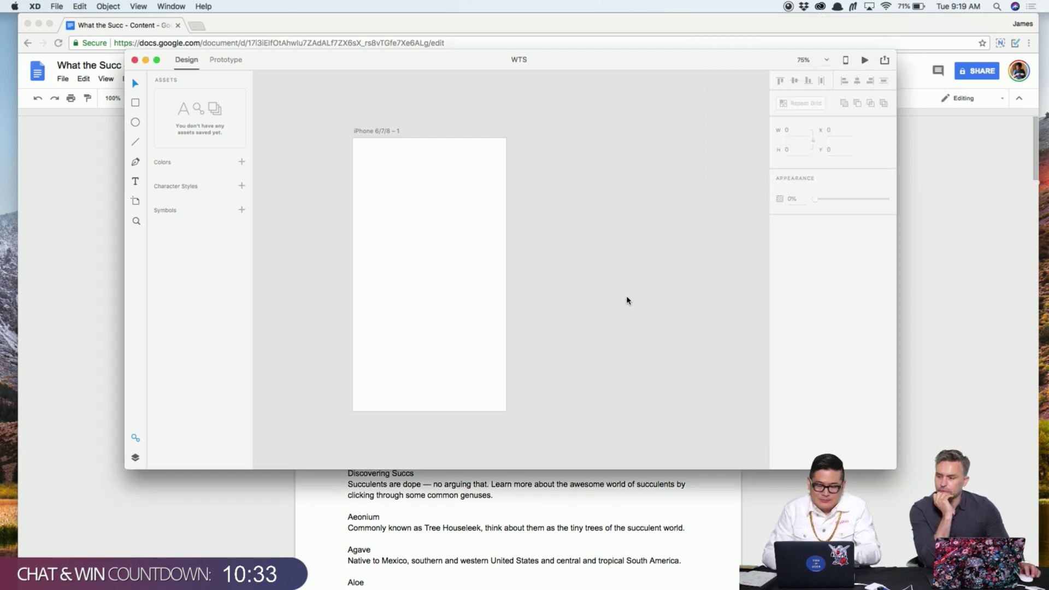
Add the text "Discover" in the upper part of the iPhone artboard
{"action": "left_click", "coordinate": [473, 255]}
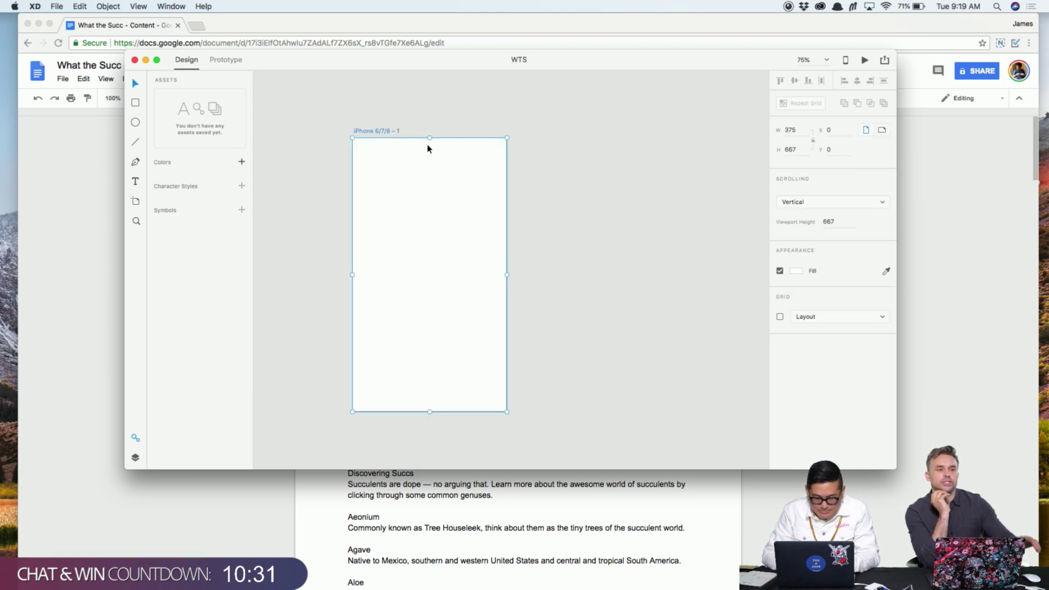
{"action": "left_click", "coordinate": [395, 108]}
{"action": "left_click", "coordinate": [398, 176]}
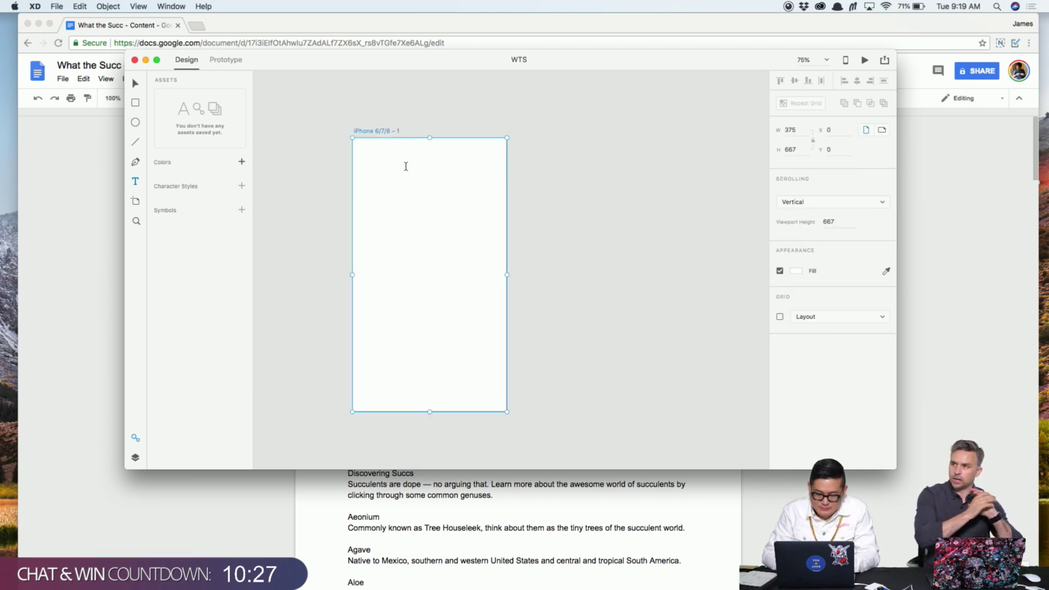
{"action": "left_click", "coordinate": [485, 187]}
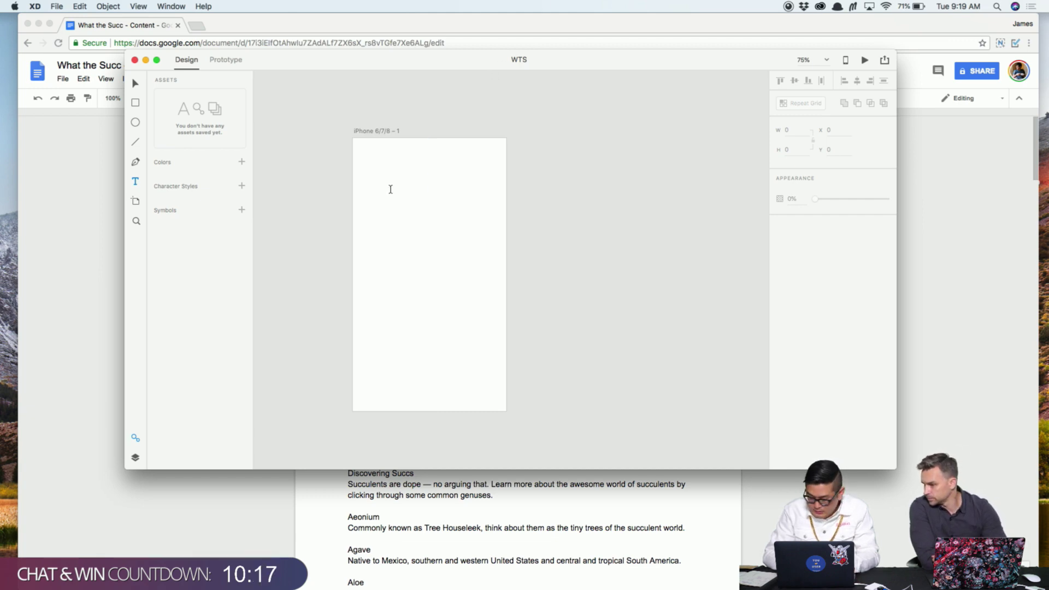
{"action": "left_click", "coordinate": [425, 185]}
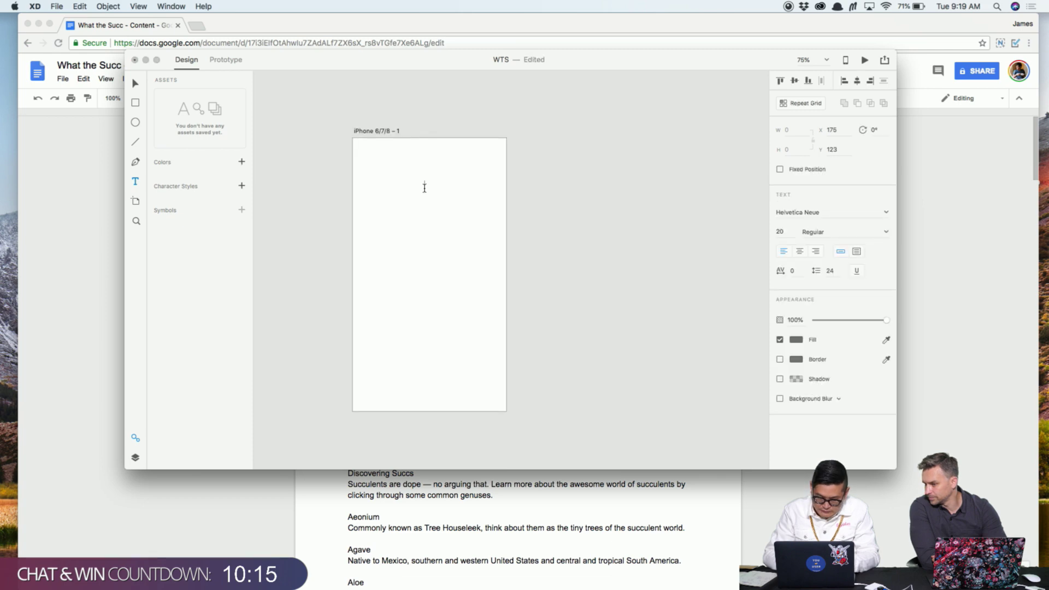
{"action": "type", "text": "Discover"}
{"action": "key", "text": "Escape"}
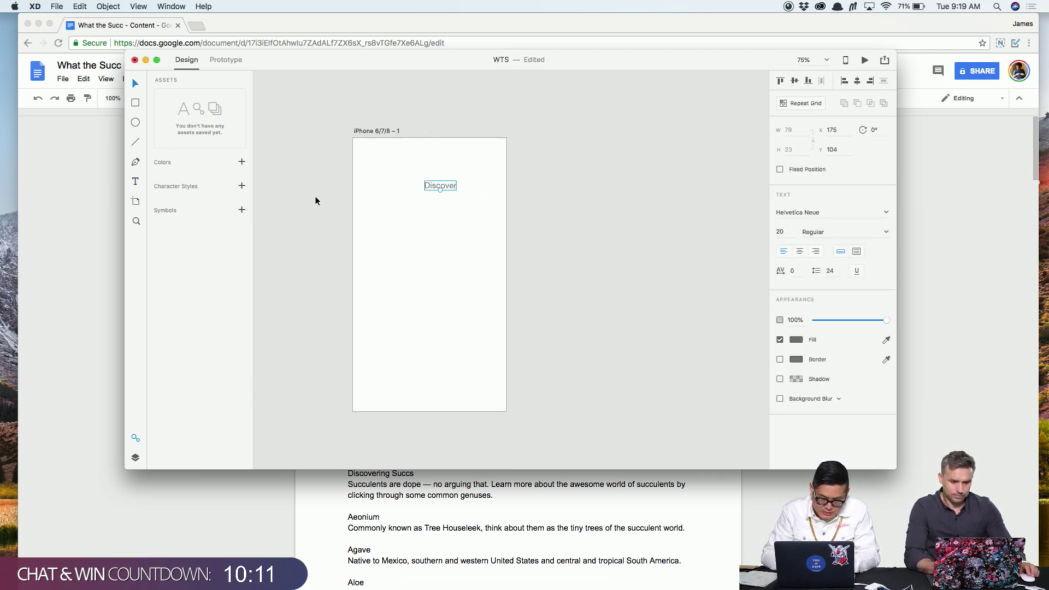
In the Google Docs content document, copy the "Discovering Succs" heading and insert a blank line below it
{"action": "left_click", "coordinate": [91, 284]}
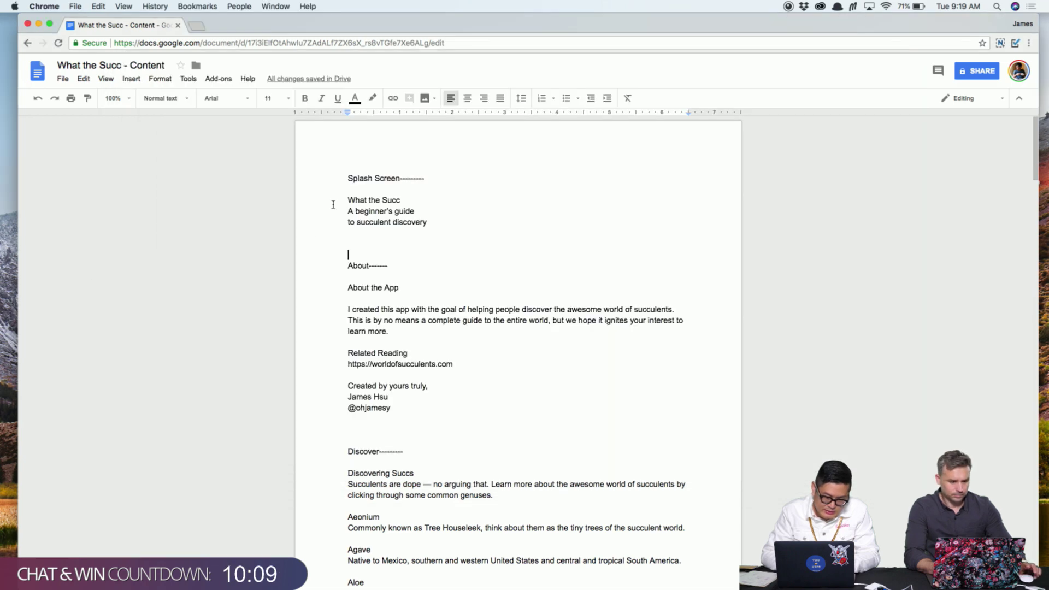
{"action": "scroll", "coordinate": [361, 276], "scroll_direction": "down", "scroll_amount": 5}
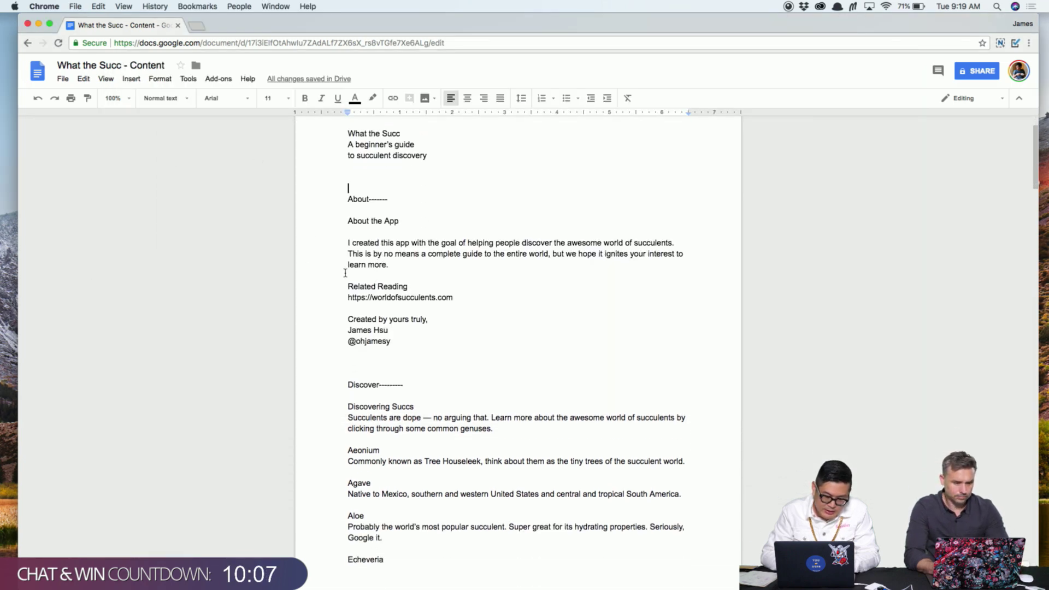
{"action": "scroll", "coordinate": [382, 273], "scroll_direction": "down", "scroll_amount": 7}
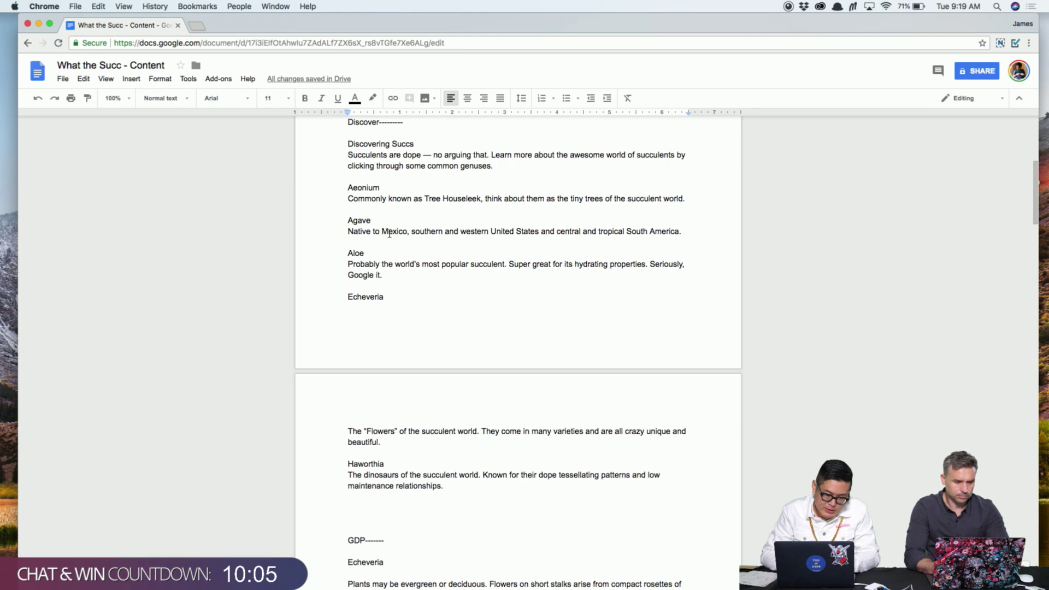
{"action": "scroll", "coordinate": [365, 203], "scroll_direction": "up", "scroll_amount": 1}
{"action": "triple_click", "coordinate": [378, 171]}
{"action": "key", "text": "super+c"}
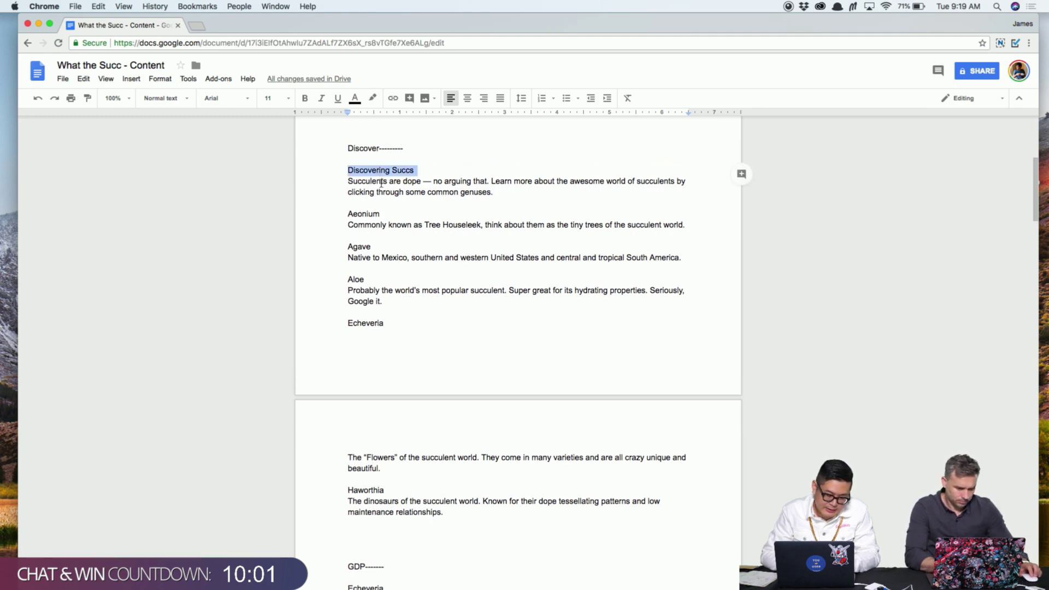
{"action": "left_click", "coordinate": [448, 173]}
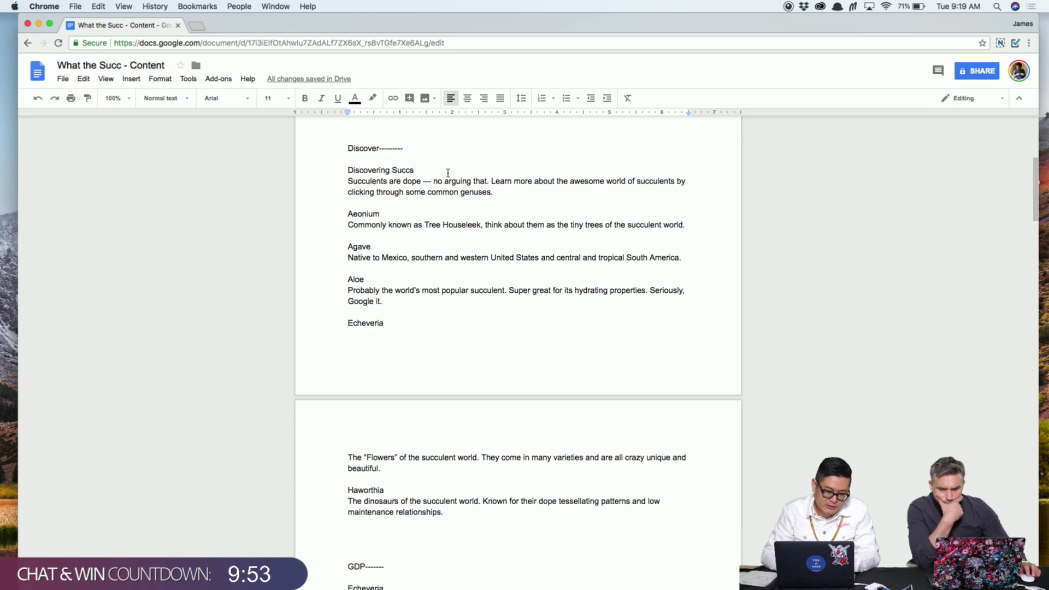
{"action": "key", "text": "Return"}
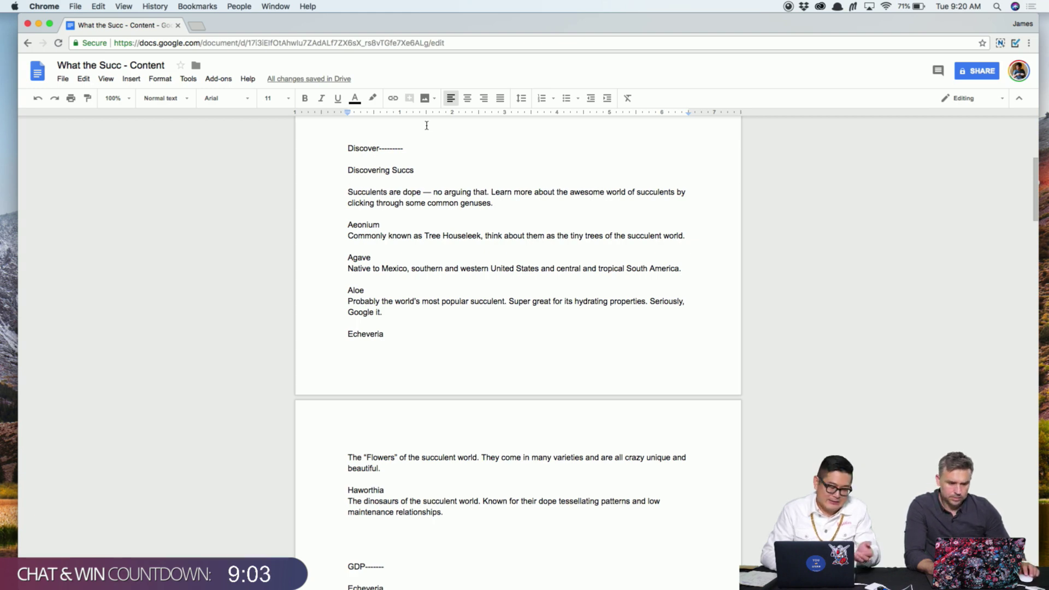
Switch to Adobe XD and replace the "Discover" text with the copied heading "Discovering Succs", without a trailing line
{"action": "key", "text": "super+Tab"}
{"action": "double_click", "coordinate": [450, 186]}
{"action": "key", "text": "super+v"}
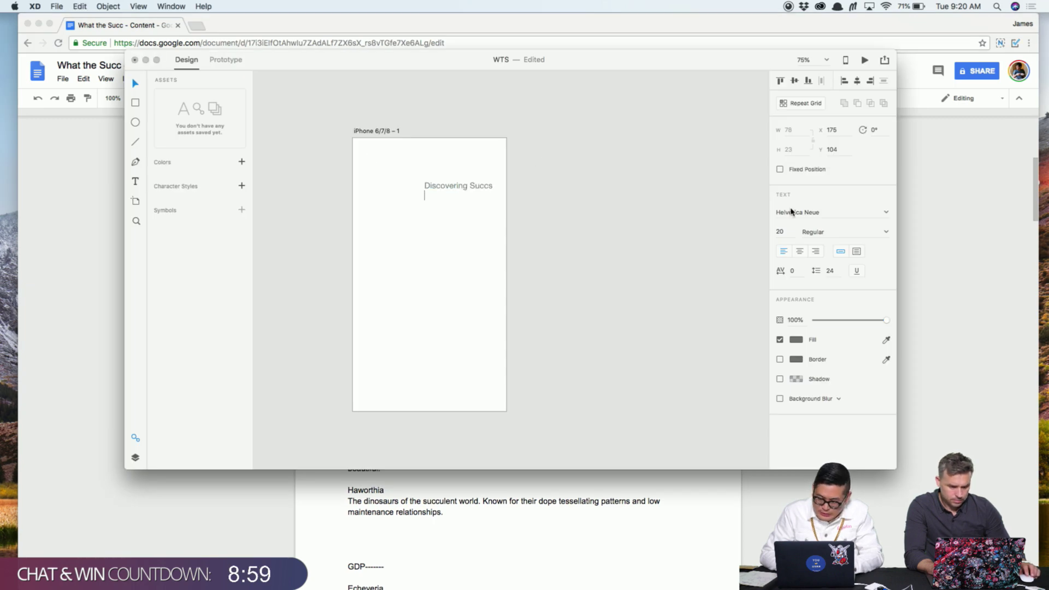
{"action": "left_click", "coordinate": [722, 210]}
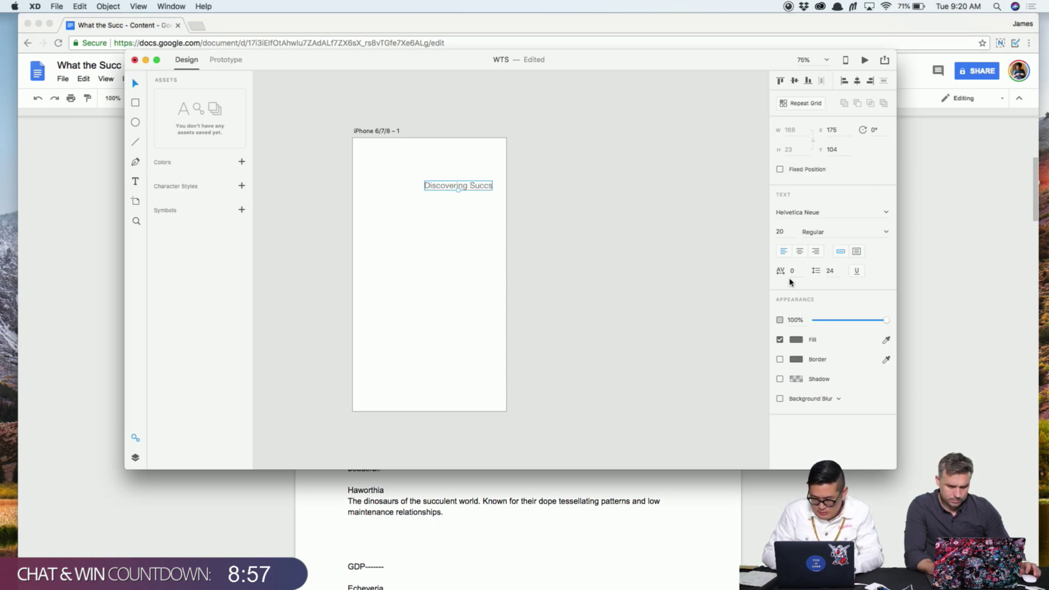
Center-align the "Discovering Succs" heading and move it to the horizontal middle of the artboard
{"action": "left_click", "coordinate": [799, 252]}
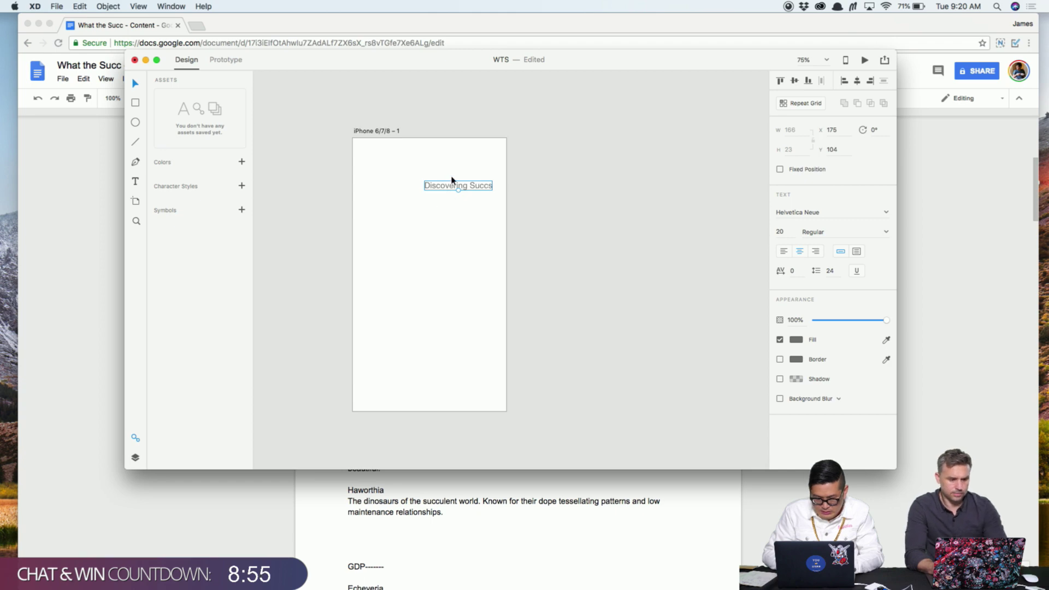
{"action": "mouse_move", "coordinate": [448, 188]}
{"action": "left_mouse_down"}
{"action": "mouse_move", "coordinate": [417, 194]}
{"action": "mouse_move", "coordinate": [444, 180]}
{"action": "left_mouse_up"}
{"action": "left_click", "coordinate": [535, 189]}
Copy the "Succulents are dope" paragraph from the Google Docs content document and return to Adobe XD
{"action": "key", "text": "super+Tab"}
{"action": "triple_click", "coordinate": [399, 198]}
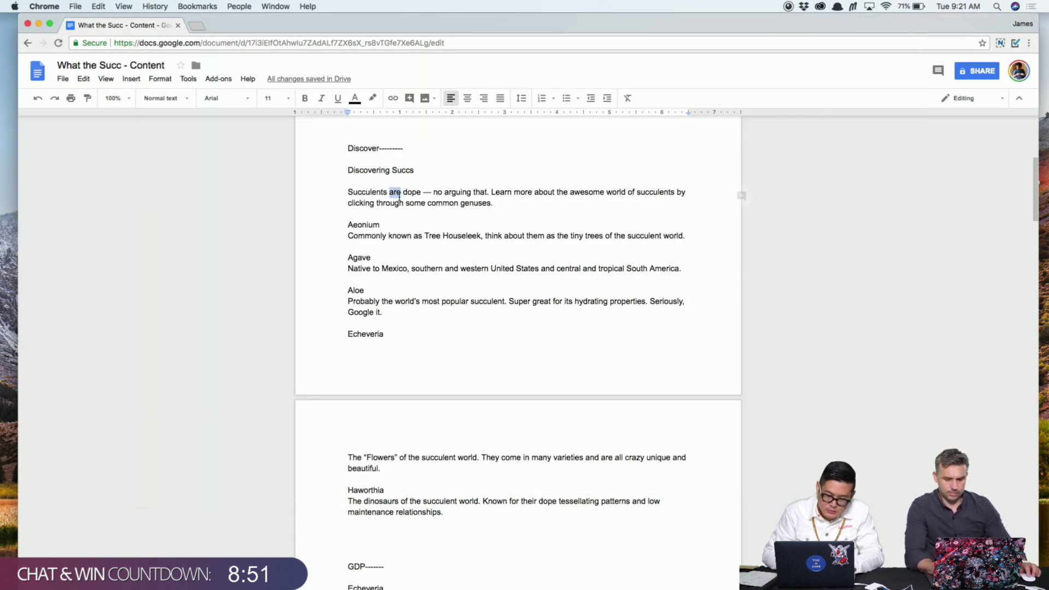
{"action": "key", "text": "super+Tab"}
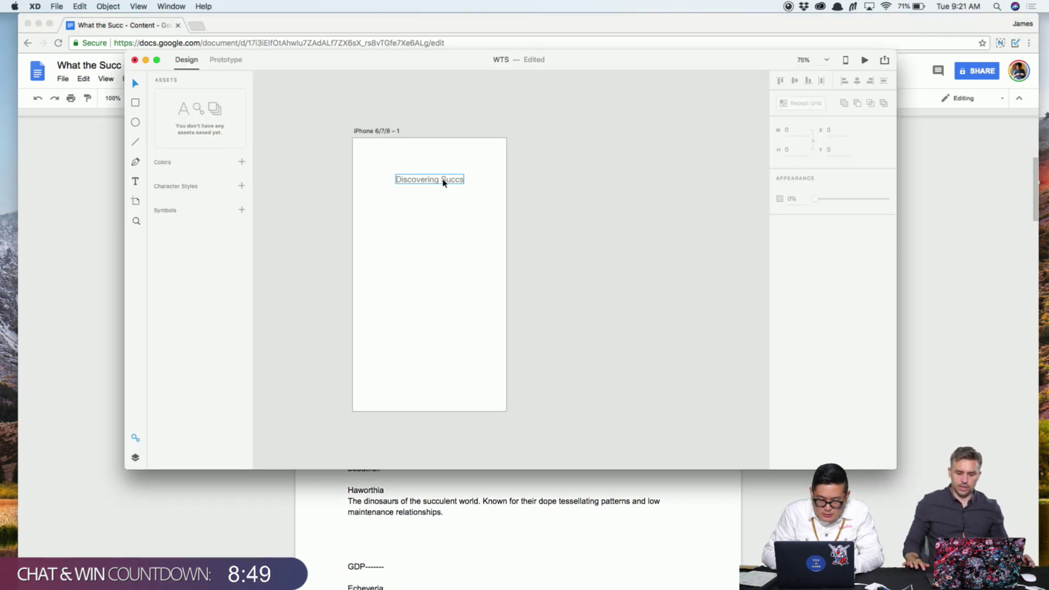
Duplicate the "Discovering Succs" heading just below and replace the copy's text with the copied paragraph
{"action": "left_click", "coordinate": [443, 182]}
{"action": "mouse_move", "coordinate": [443, 182]}
{"action": "left_mouse_down"}
{"action": "mouse_move", "coordinate": [443, 171]}
{"action": "mouse_move", "coordinate": [443, 186]}
{"action": "left_mouse_up"}
{"action": "double_click", "coordinate": [444, 186]}
{"action": "key", "text": "super+v"}
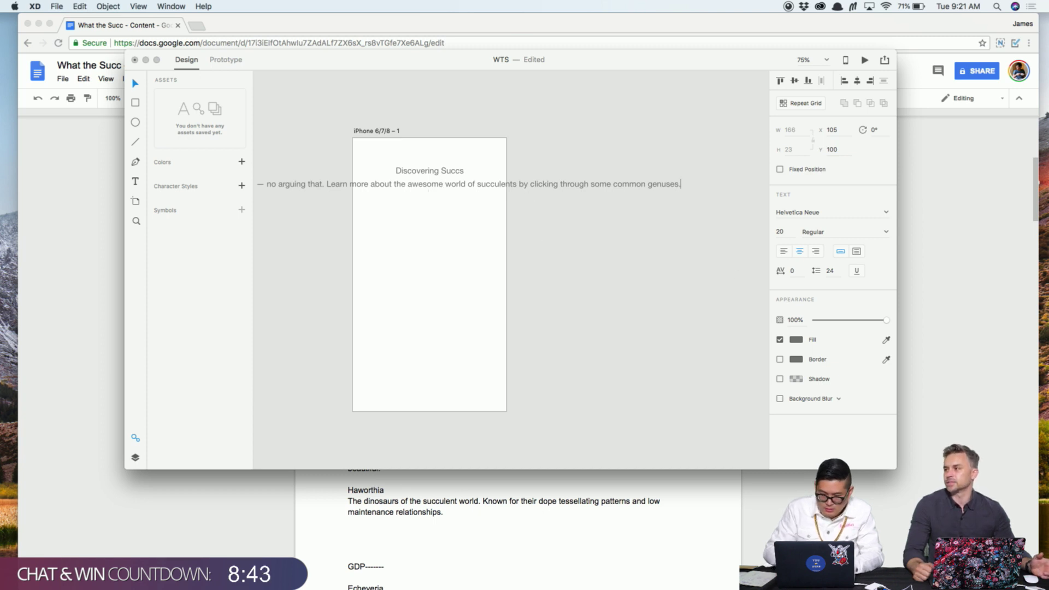
Convert the intro paragraph to area text and set its width to 375
{"action": "left_click", "coordinate": [860, 250]}
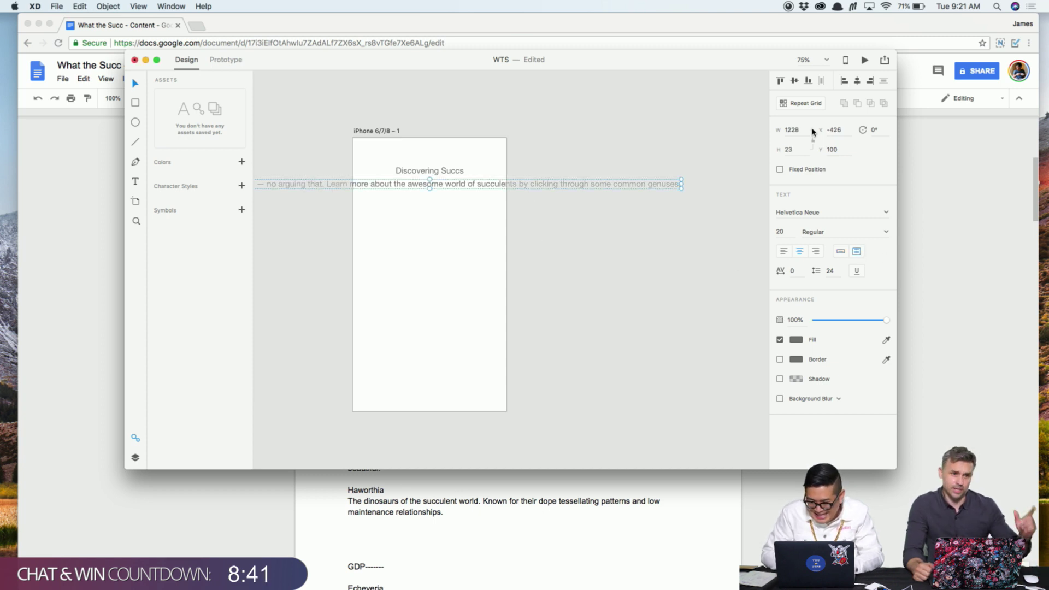
{"action": "left_click", "coordinate": [791, 131]}
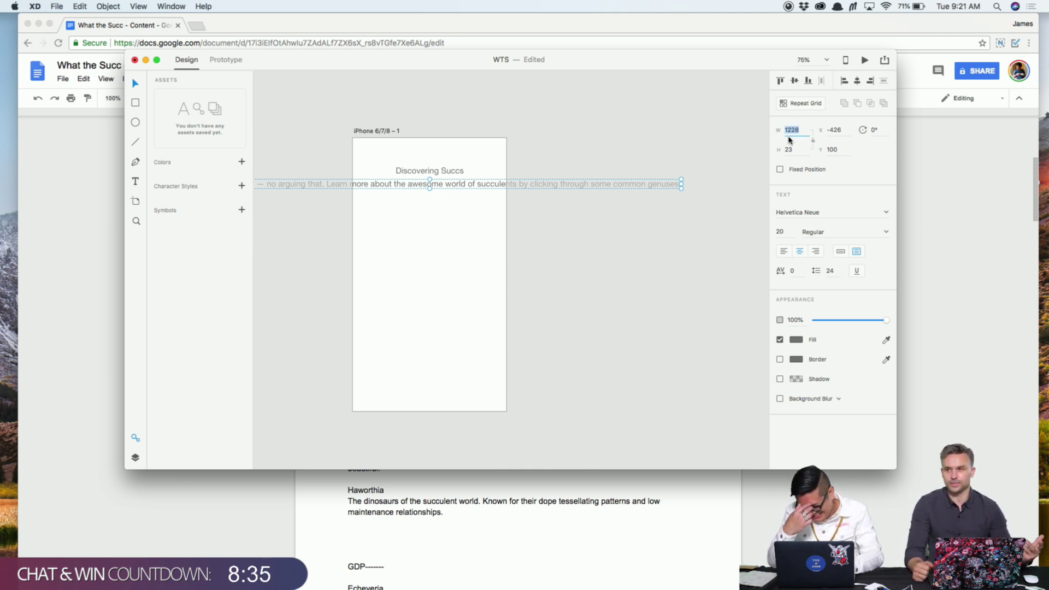
{"action": "left_click", "coordinate": [840, 130]}
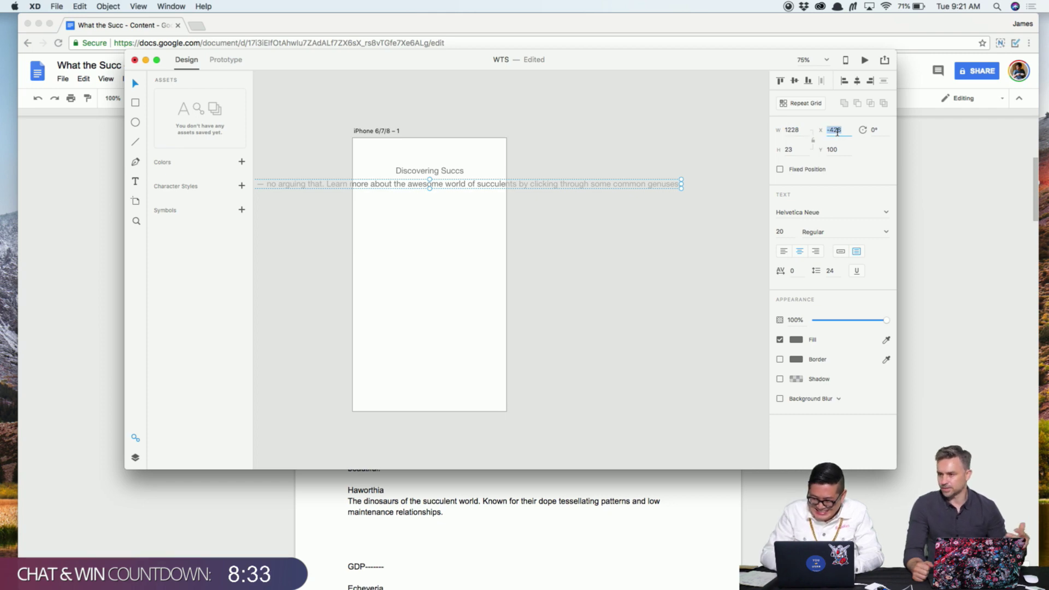
{"action": "type", "text": "375"}
{"action": "key", "text": "Return"}
{"action": "left_click_drag", "start_coordinate": [644, 184], "coordinate": [496, 209]}
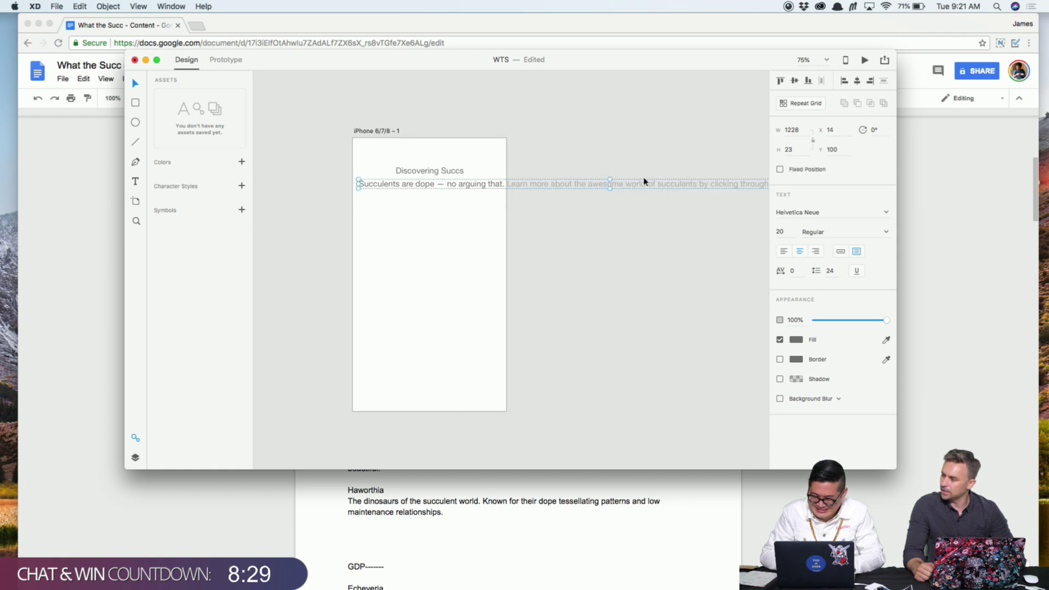
{"action": "left_click", "coordinate": [790, 131]}
{"action": "type", "text": "375"}
{"action": "key", "text": "Return"}
Place the intro paragraph below the heading at X 0, Y 118, with its text box about 106 tall
{"action": "left_click", "coordinate": [501, 208]}
{"action": "left_click", "coordinate": [485, 186]}
{"action": "left_click_drag", "start_coordinate": [485, 187], "coordinate": [426, 239]}
{"action": "left_click", "coordinate": [431, 242]}
{"action": "left_click", "coordinate": [431, 227]}
Copy the genus name "Aeonium" from the Google Docs content document and return to Adobe XD
{"action": "key", "text": "super+Tab"}
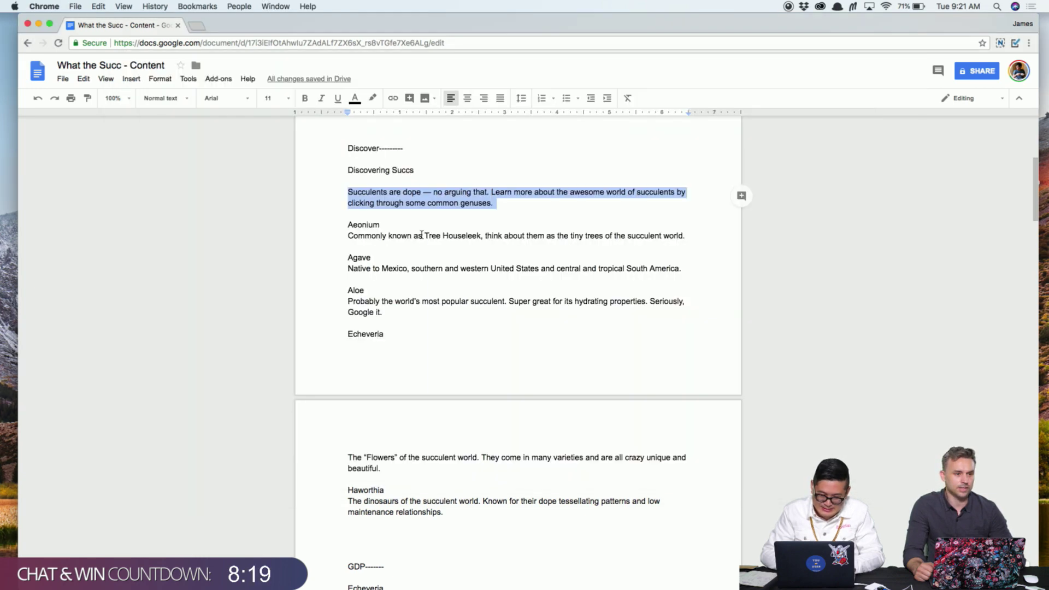
{"action": "double_click", "coordinate": [355, 224]}
{"action": "key", "text": "super+c"}
{"action": "key", "text": "super+Tab"}
Duplicate the intro paragraph directly below itself and replace the copy's text with "Aeonium"
{"action": "left_click", "coordinate": [426, 259]}
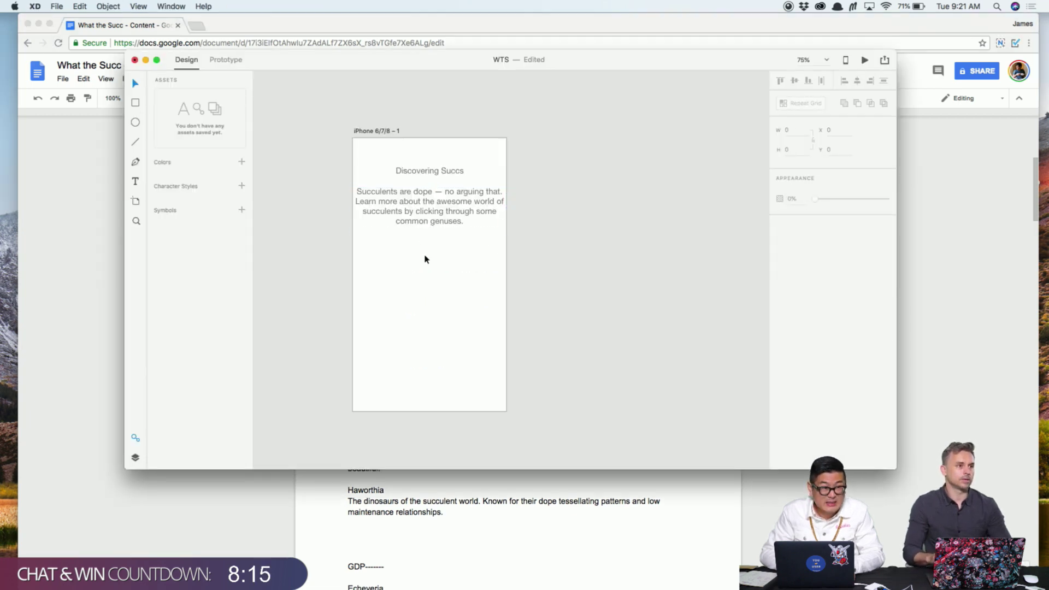
{"action": "left_click", "coordinate": [445, 206]}
{"action": "left_click_drag", "start_coordinate": [445, 206], "coordinate": [445, 261]}
{"action": "double_click", "coordinate": [444, 262]}
{"action": "type", "text": "a"}
{"action": "key", "text": "super+v"}
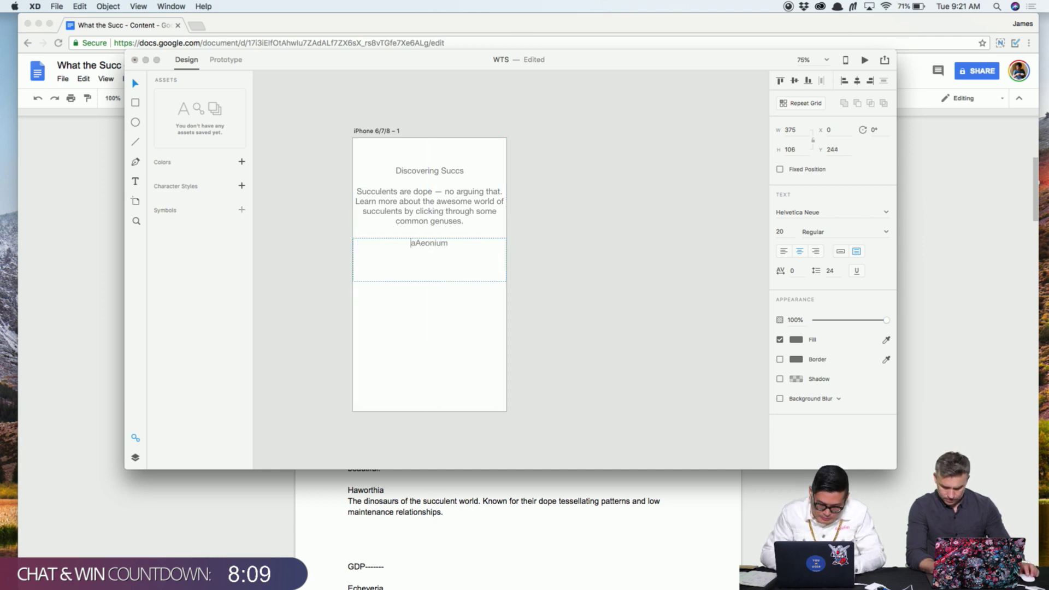
{"action": "key", "text": "BackSpace"}
{"action": "key", "text": "Escape"}
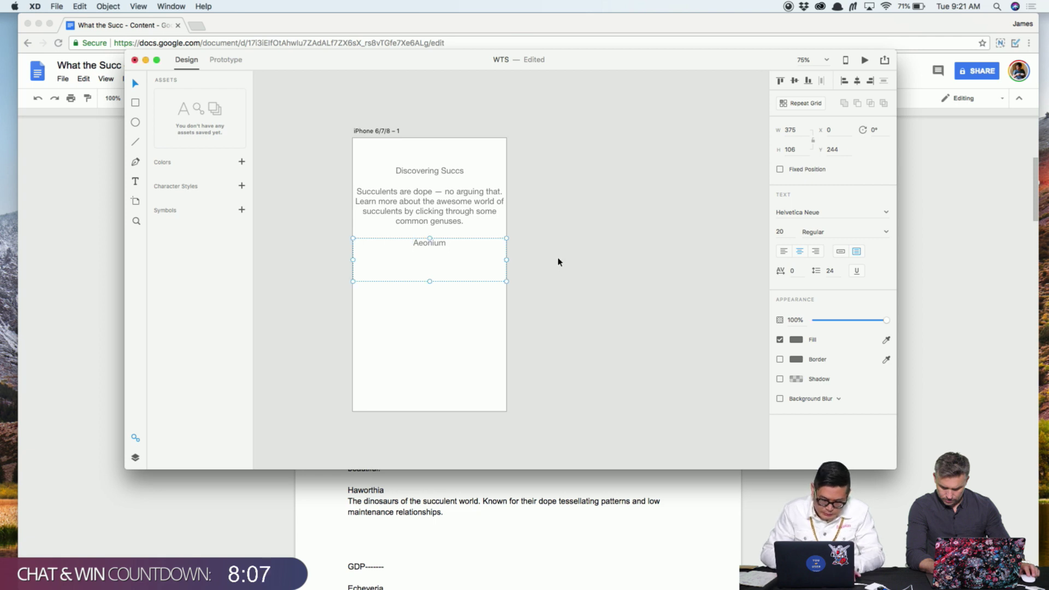
Shrink the "Aeonium" text box to about 177 by 53 around its center and convert it to point text
{"action": "left_click_drag", "start_coordinate": [429, 282], "coordinate": [430, 260]}
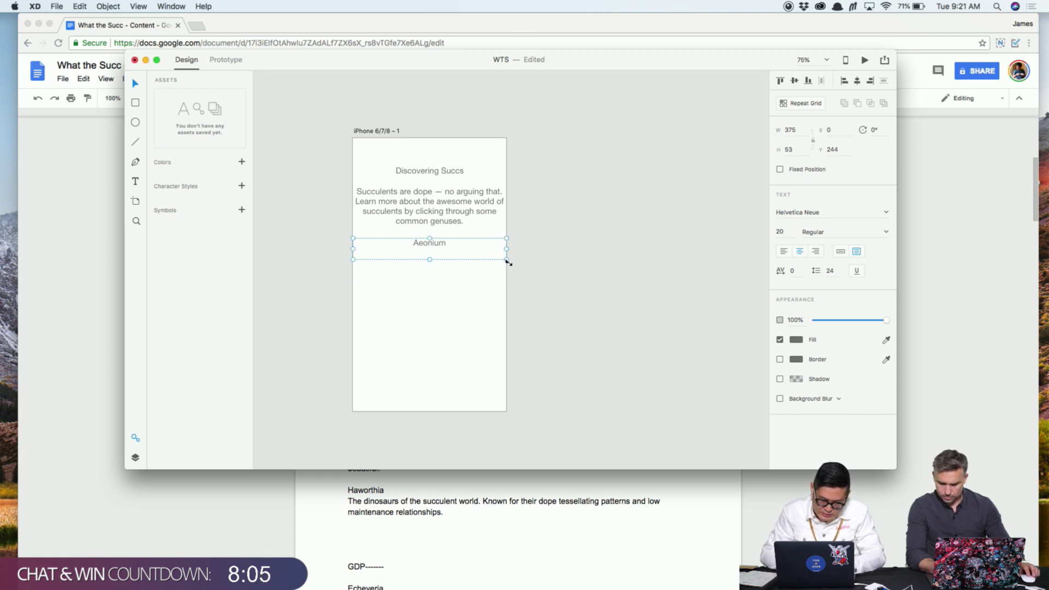
{"action": "left_click_drag", "start_coordinate": [507, 248], "coordinate": [466, 247]}
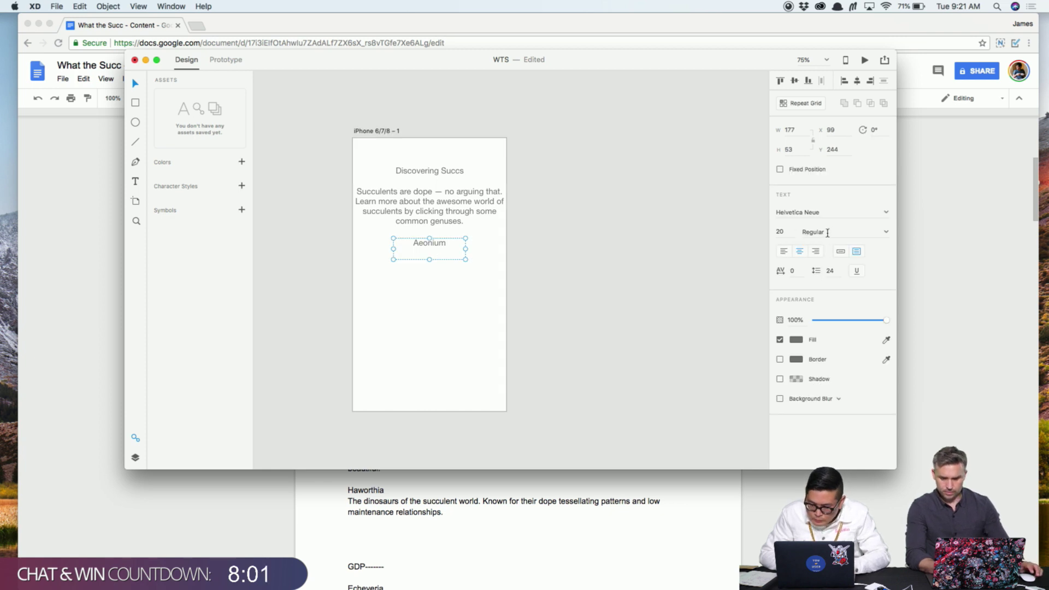
{"action": "left_click", "coordinate": [840, 251]}
{"action": "left_click", "coordinate": [710, 252]}
Remove the trailing blank line from the "Aeonium" text
{"action": "double_click", "coordinate": [429, 254]}
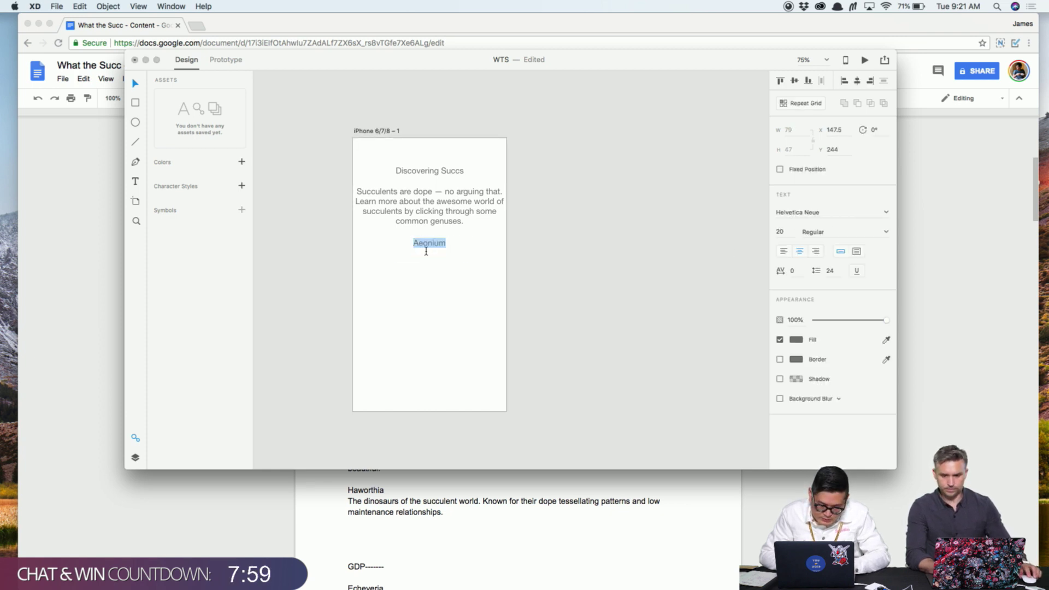
{"action": "left_click", "coordinate": [427, 251]}
{"action": "key", "text": "Escape"}
{"action": "key", "text": "super+Tab"}
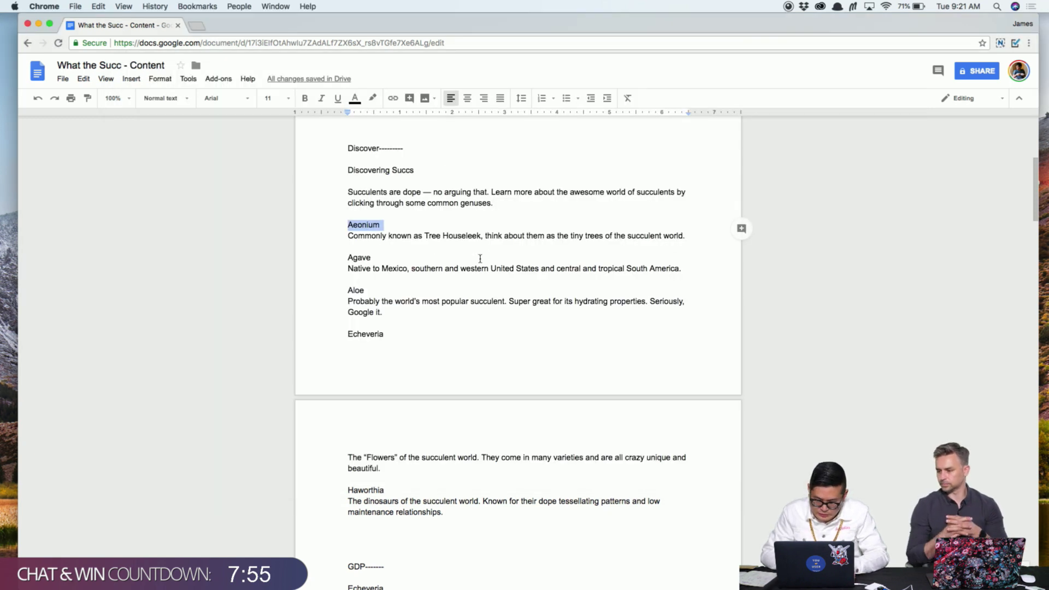
{"action": "triple_click", "coordinate": [483, 234]}
{"action": "key", "text": "super+Tab"}
{"action": "left_click", "coordinate": [394, 253]}
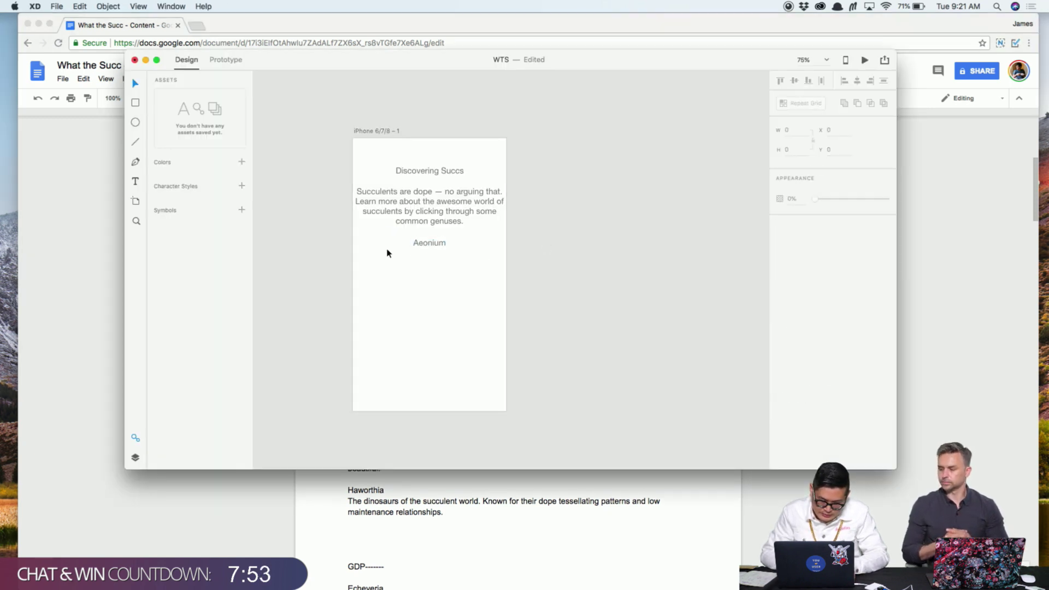
{"action": "left_click_drag", "start_coordinate": [431, 247], "coordinate": [430, 272]}
{"action": "double_click", "coordinate": [429, 269]}
{"action": "key", "text": "Escape"}
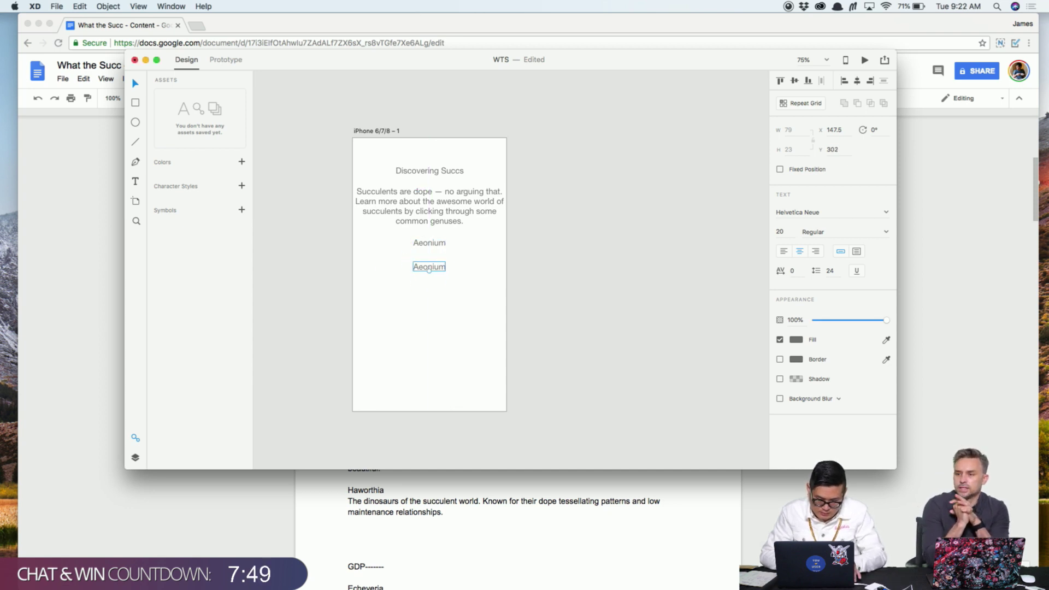
{"action": "key", "text": "Delete"}
Draw a dark gray-filled square about 160 by 160, centered horizontally below the "Aeonium" label at X 108, Y 299
{"action": "key", "text": "r"}
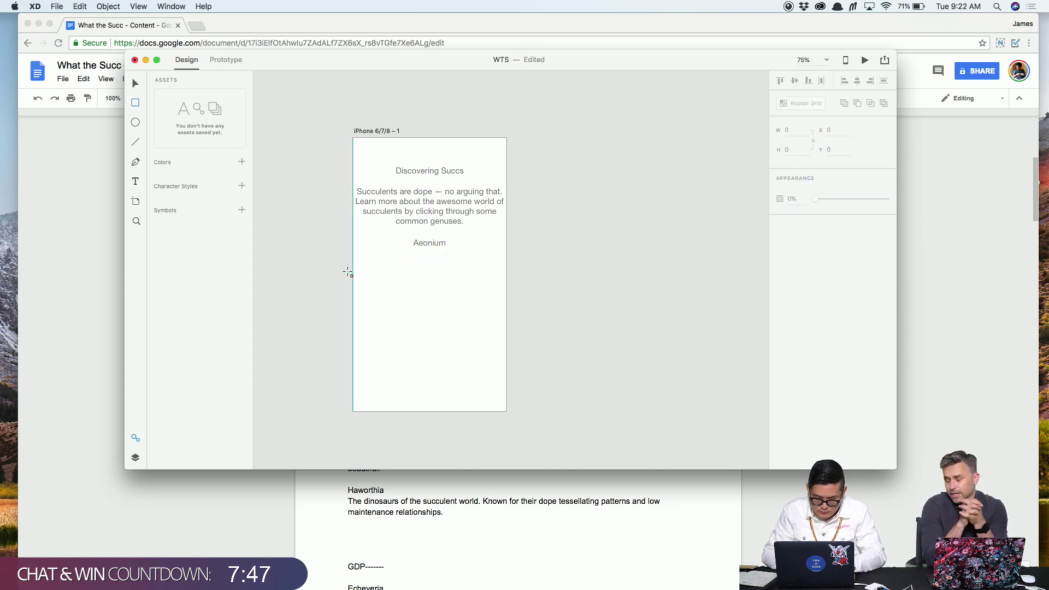
{"action": "mouse_move", "coordinate": [391, 264]}
{"action": "left_mouse_down"}
{"action": "mouse_move", "coordinate": [446, 320]}
{"action": "mouse_move", "coordinate": [487, 330]}
{"action": "left_mouse_up"}
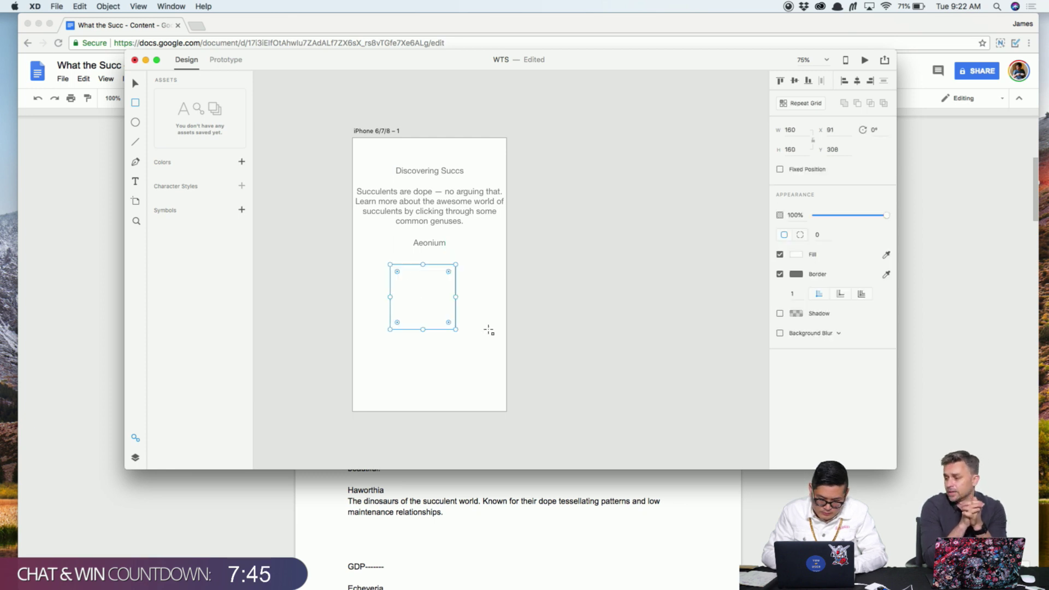
{"action": "left_click", "coordinate": [796, 254]}
{"action": "left_click", "coordinate": [670, 267]}
{"action": "left_click", "coordinate": [605, 267]}
{"action": "left_click_drag", "start_coordinate": [427, 282], "coordinate": [433, 282]}
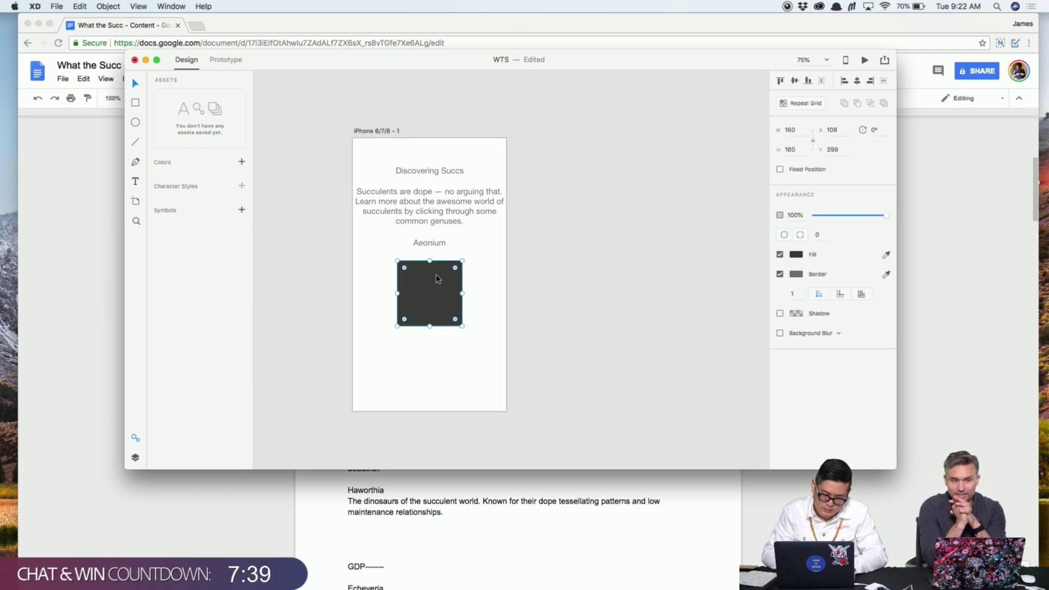
{"action": "left_click", "coordinate": [550, 247]}
Duplicate the intro paragraph and place the copy below the dark square at about Y 491
{"action": "key", "text": "super+Tab"}
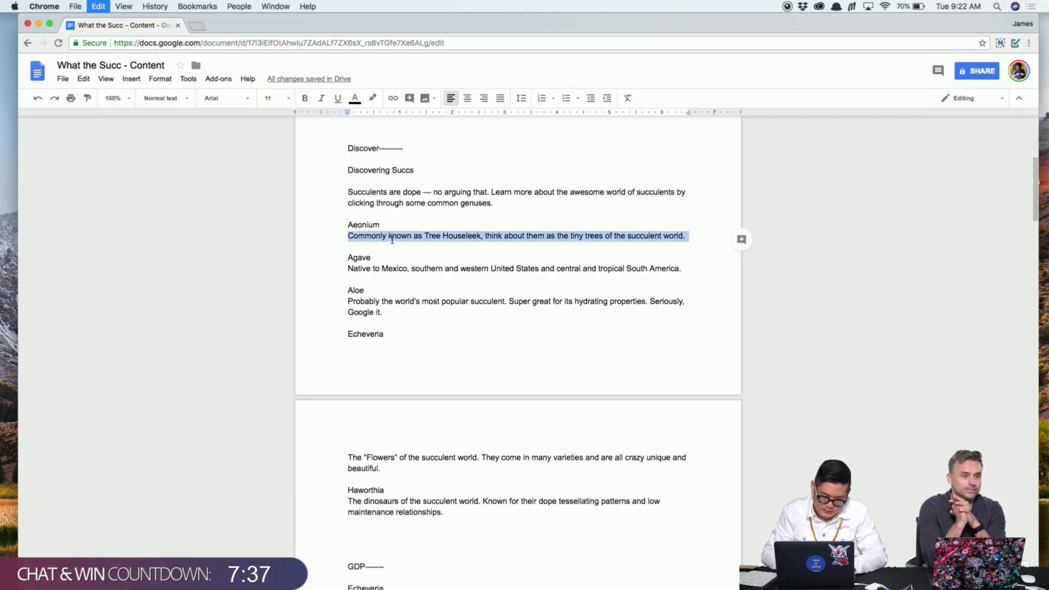
{"action": "key", "text": "super+Tab"}
{"action": "left_click", "coordinate": [431, 298]}
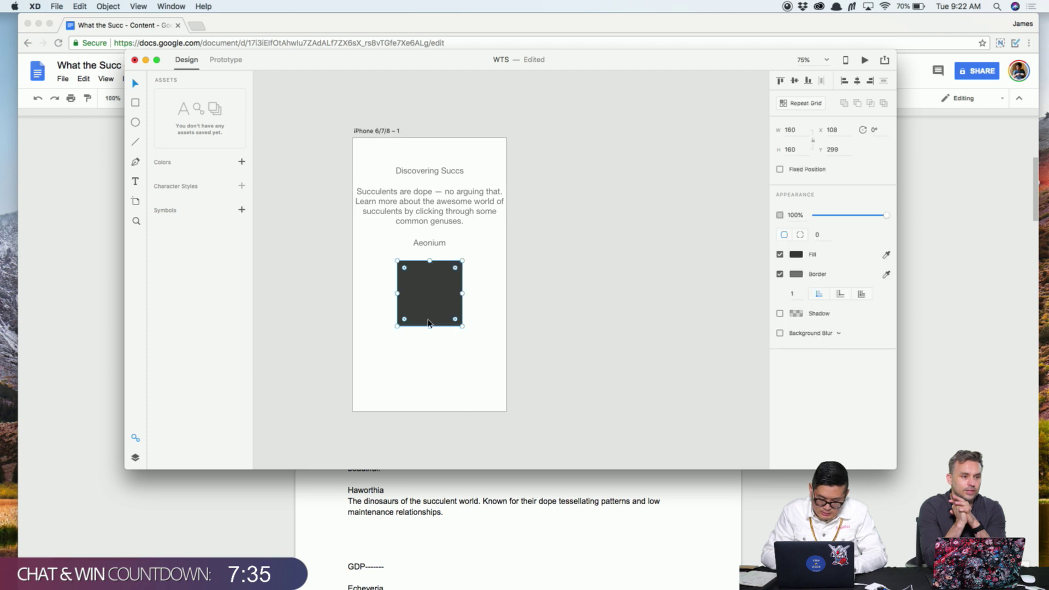
{"action": "left_click", "coordinate": [429, 222]}
{"action": "left_click_drag", "start_coordinate": [429, 223], "coordinate": [424, 370]}
Replace the duplicated paragraph with the Aeonium description copied from the Google Docs document and shorten its text box to fit
{"action": "key", "text": "super+Tab"}
{"action": "triple_click", "coordinate": [484, 235]}
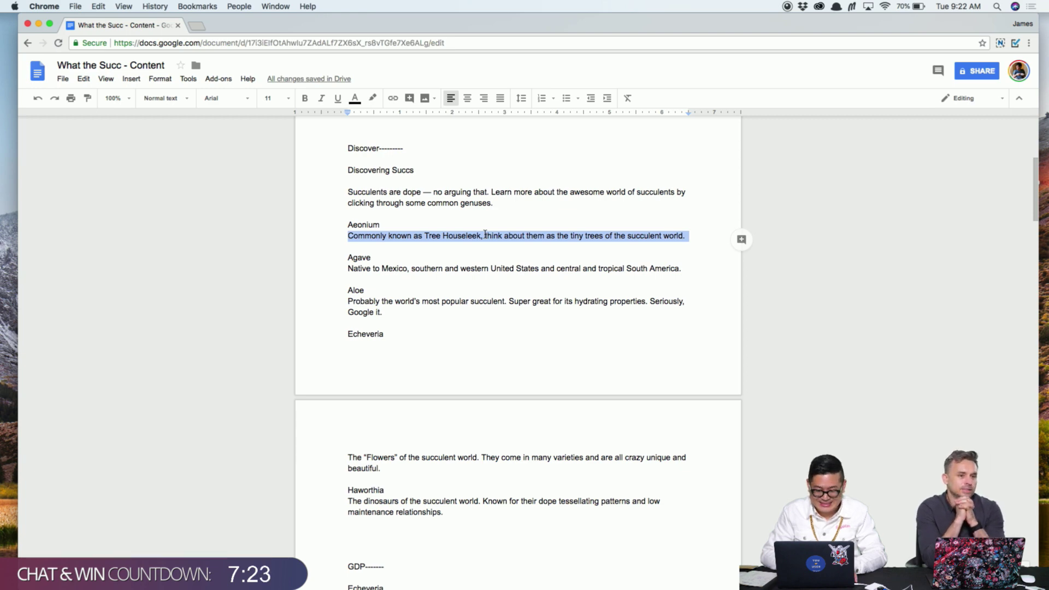
{"action": "key", "text": "super+Tab"}
{"action": "double_click", "coordinate": [449, 348]}
{"action": "key", "text": "super+v"}
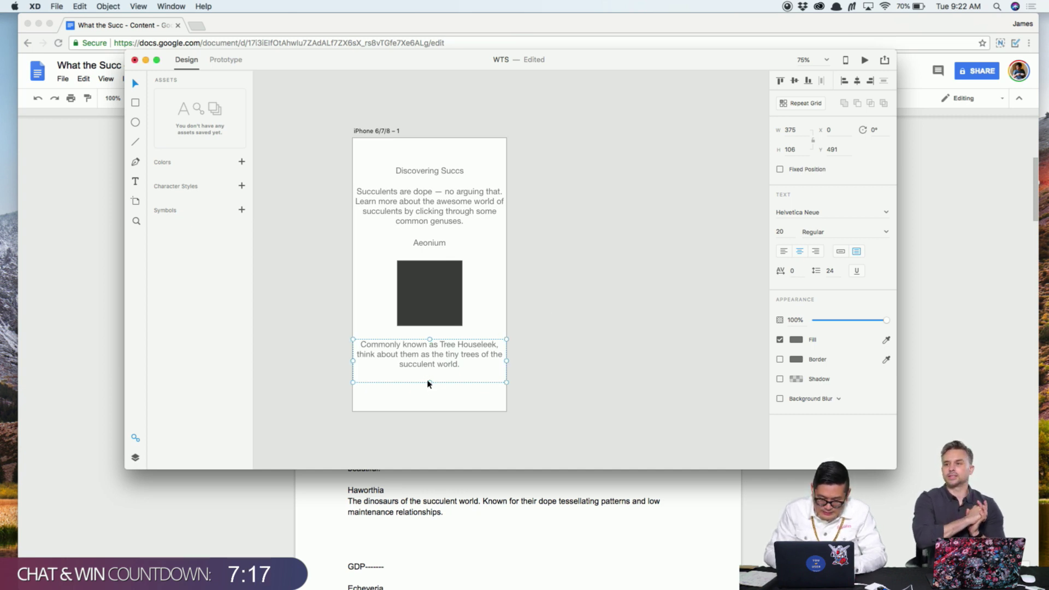
{"action": "left_click_drag", "start_coordinate": [428, 382], "coordinate": [427, 370]}
{"action": "left_click", "coordinate": [585, 328]}
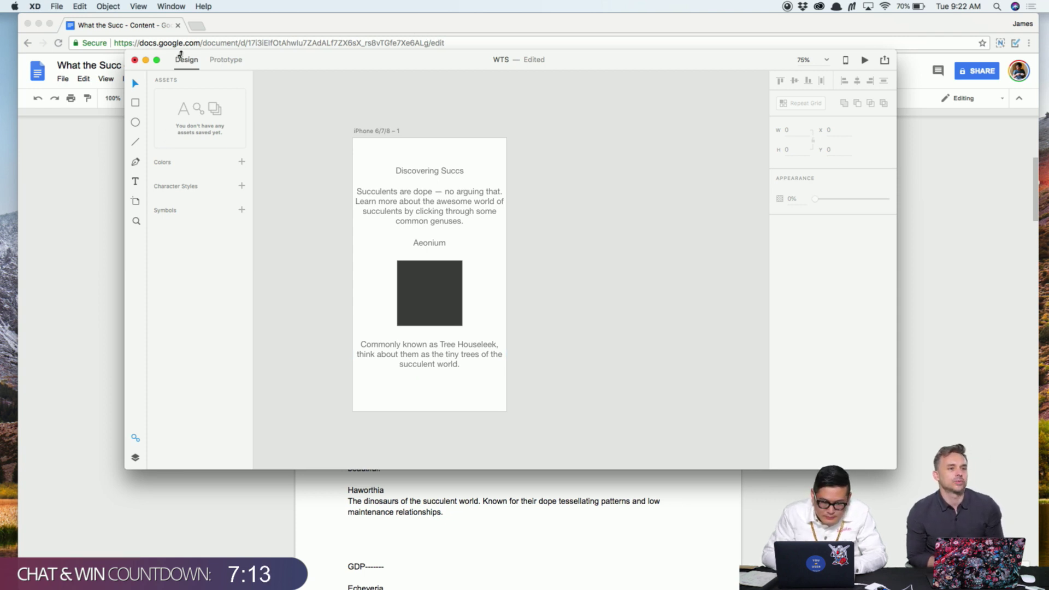
Enlarge the Adobe XD window to fill most of the desktop and zoom in on the artboard to 200%
{"action": "left_click_drag", "start_coordinate": [124, 53], "coordinate": [35, 16]}
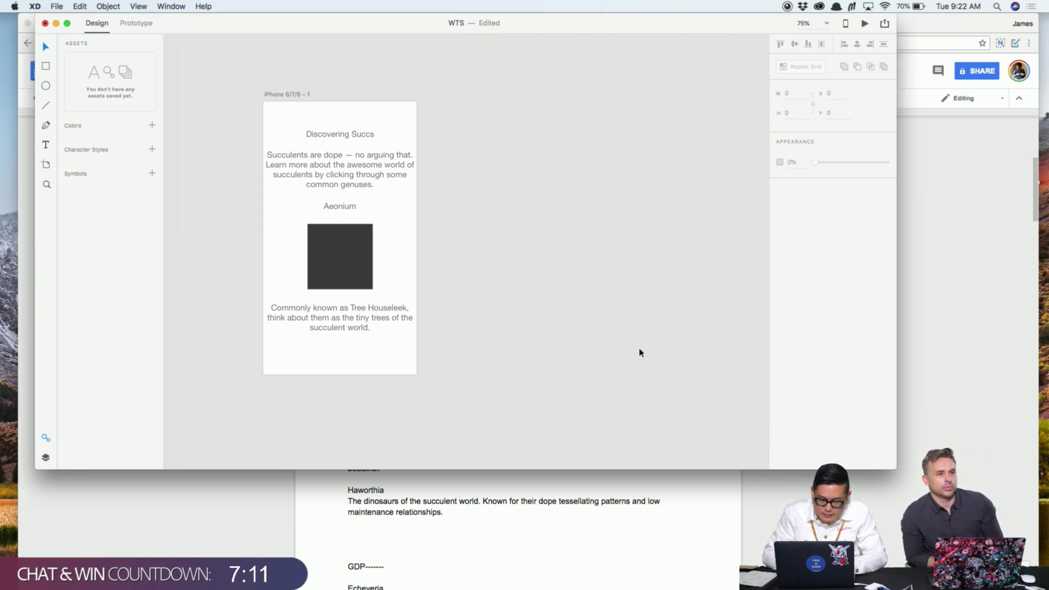
{"action": "left_click_drag", "start_coordinate": [902, 469], "coordinate": [1022, 589]}
{"action": "key", "text": "super+equal"}
{"action": "key", "text": "super+equal"}
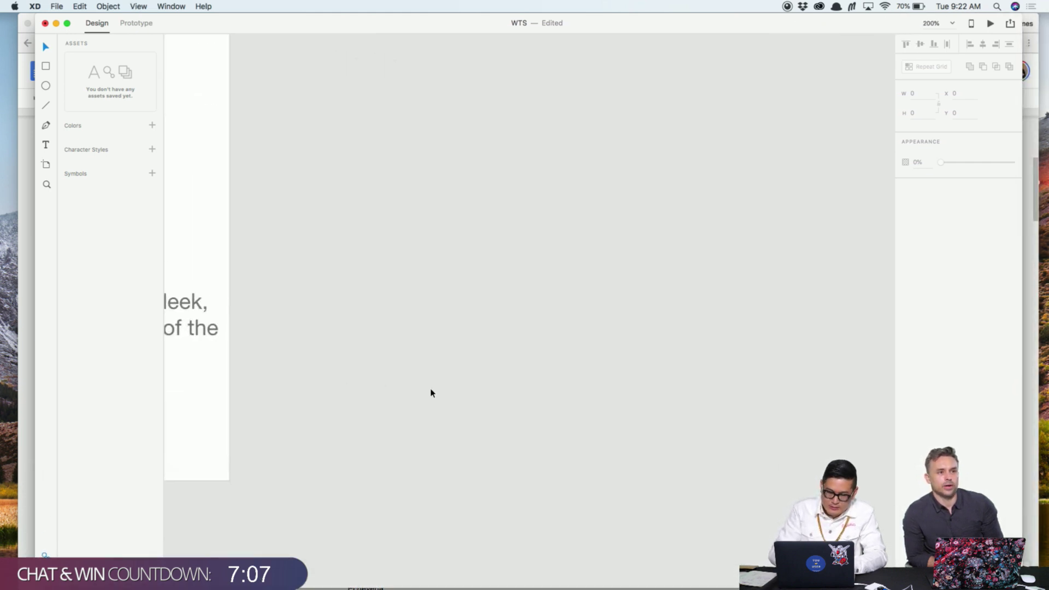
{"action": "scroll", "coordinate": [430, 391], "scroll_direction": "left", "scroll_amount": 10}
{"action": "scroll", "coordinate": [430, 391], "scroll_direction": "up", "scroll_amount": 6}
{"action": "scroll", "coordinate": [431, 391], "scroll_direction": "right", "scroll_amount": 2}
{"action": "scroll", "coordinate": [431, 391], "scroll_direction": "down", "scroll_amount": 2}
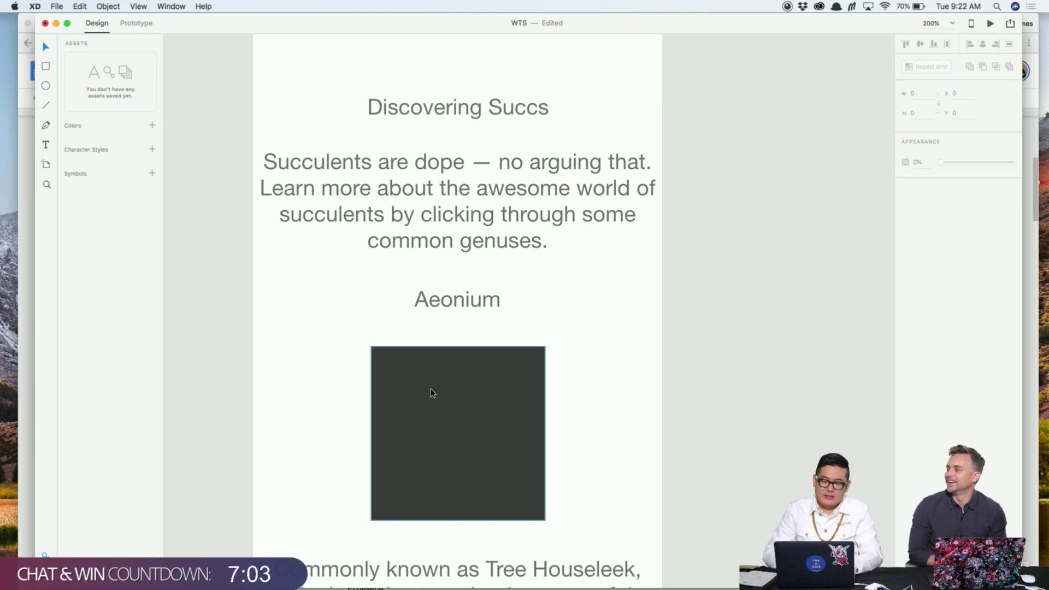
{"action": "left_click", "coordinate": [502, 181]}
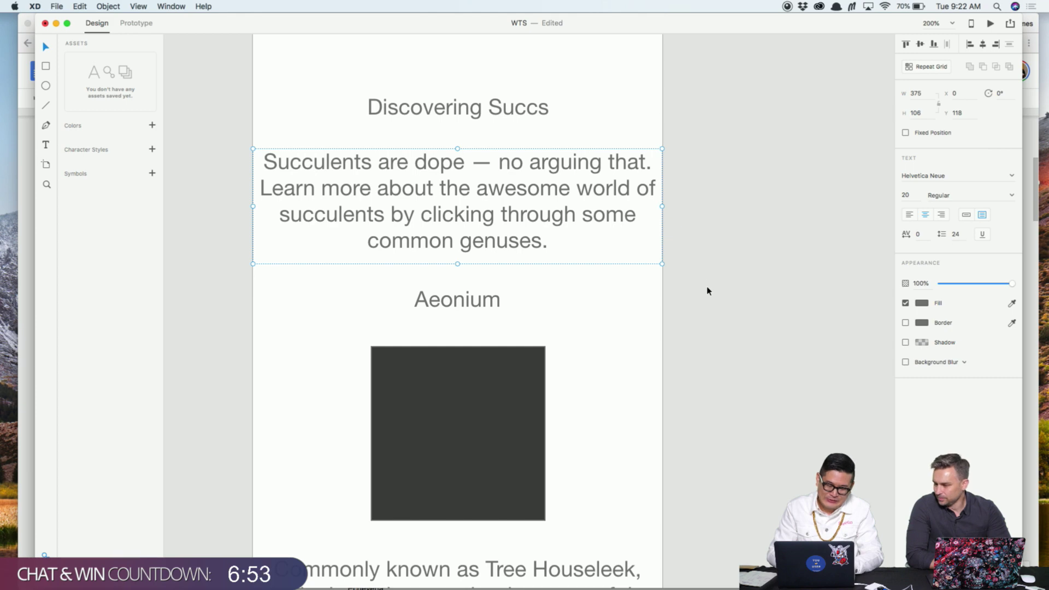
Draw a rectangle about 308 by 63 below the Aeonium description near the artboard's lower edge
{"action": "scroll", "coordinate": [681, 238], "scroll_direction": "down", "scroll_amount": 5}
{"action": "left_click_drag", "start_coordinate": [740, 395], "coordinate": [765, 370]}
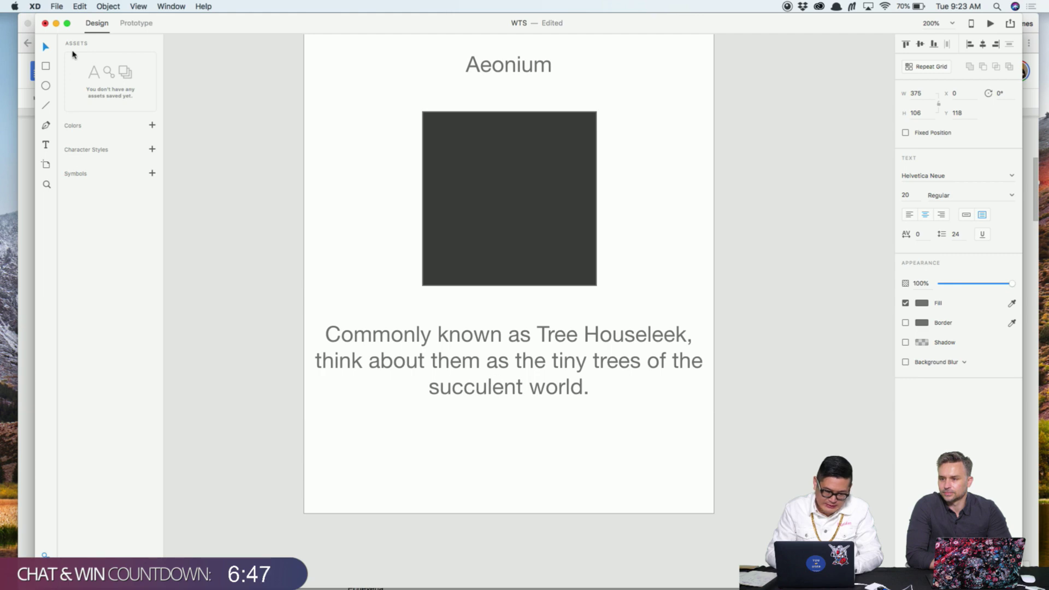
{"action": "left_click", "coordinate": [46, 67]}
{"action": "mouse_move", "coordinate": [345, 415]}
{"action": "left_mouse_down"}
{"action": "mouse_move", "coordinate": [610, 522]}
{"action": "mouse_move", "coordinate": [681, 484]}
{"action": "left_mouse_up"}
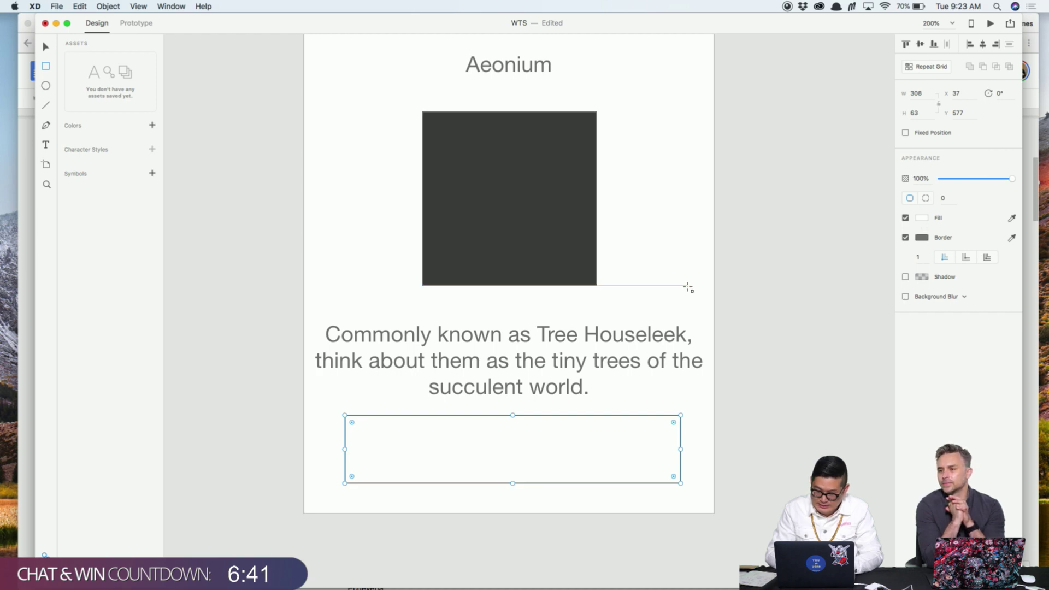
{"action": "scroll", "coordinate": [687, 287], "scroll_direction": "up", "scroll_amount": 3}
{"action": "left_click", "coordinate": [517, 116]}
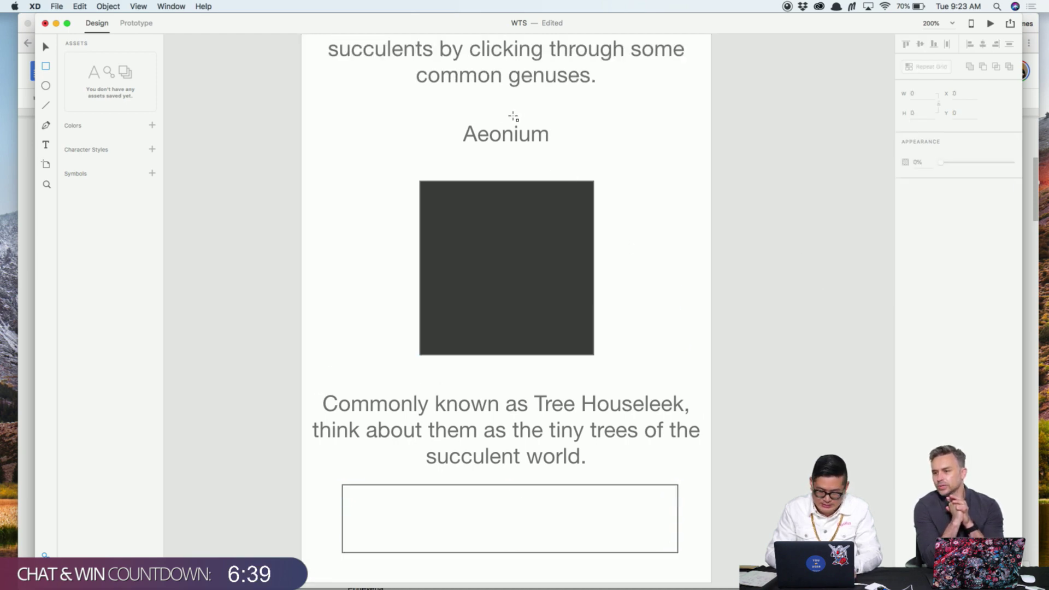
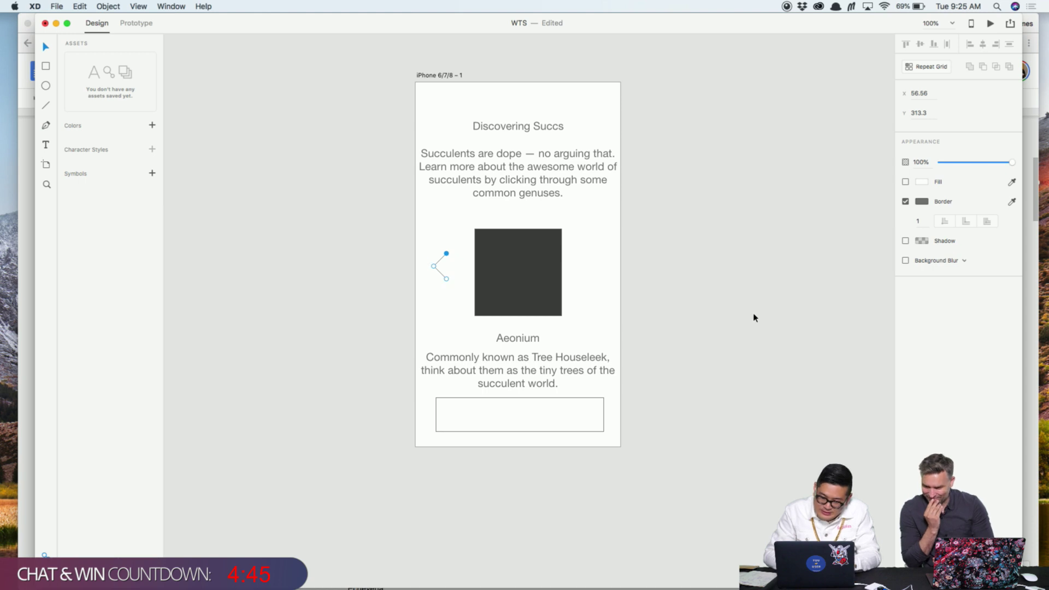
Set the border width of the left-pointing chevron beside the dark square to 2
{"action": "left_click", "coordinate": [919, 221]}
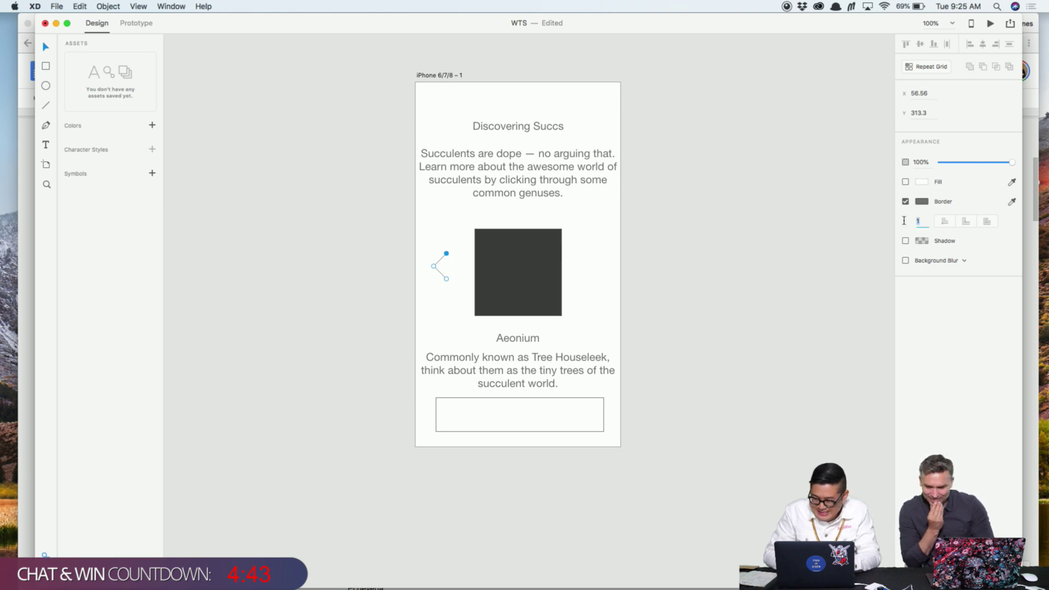
{"action": "key", "text": "Return"}
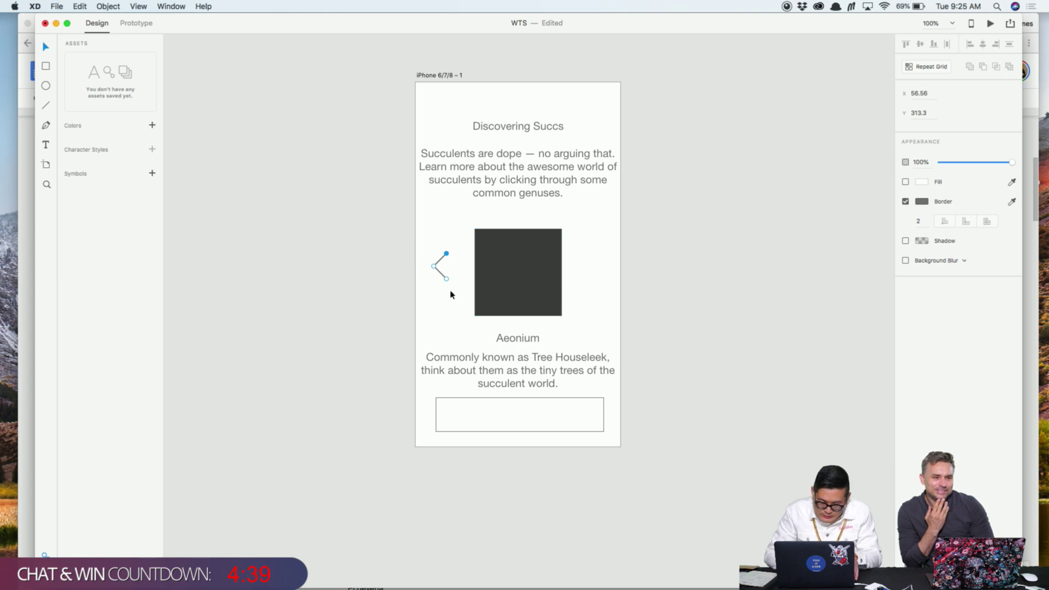
{"action": "left_click", "coordinate": [421, 295]}
{"action": "scroll", "coordinate": [424, 278], "scroll_direction": "up", "scroll_amount": 2}
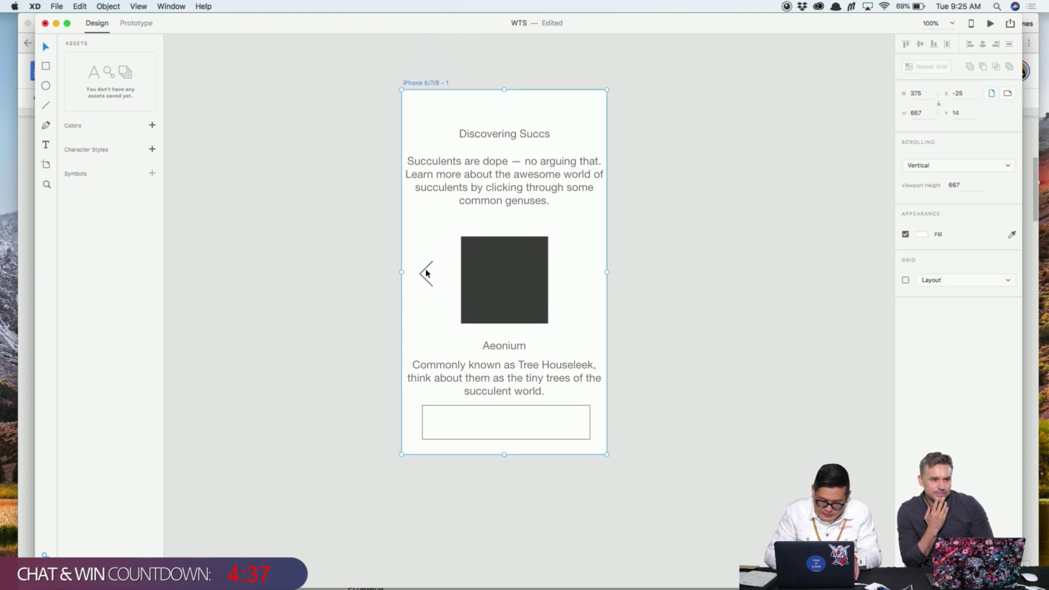
Duplicate the chevron to the other side of the dark square at about X 303, rotated 180° to point right
{"action": "left_click", "coordinate": [425, 273]}
{"action": "left_click_drag", "start_coordinate": [426, 273], "coordinate": [567, 282]}
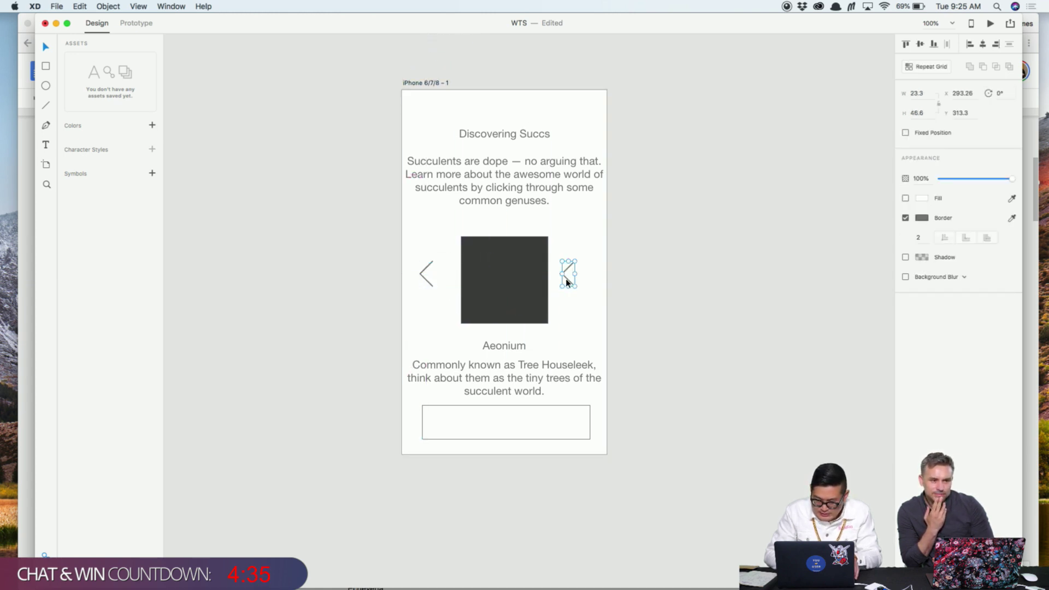
{"action": "left_click", "coordinate": [998, 94]}
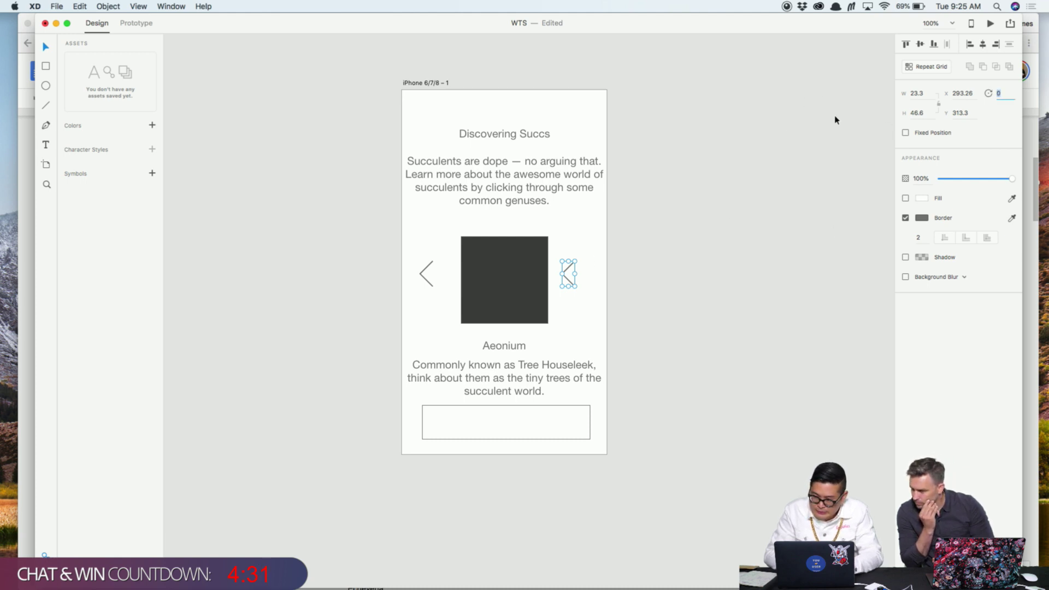
{"action": "type", "text": "180"}
{"action": "key", "text": "Tab"}
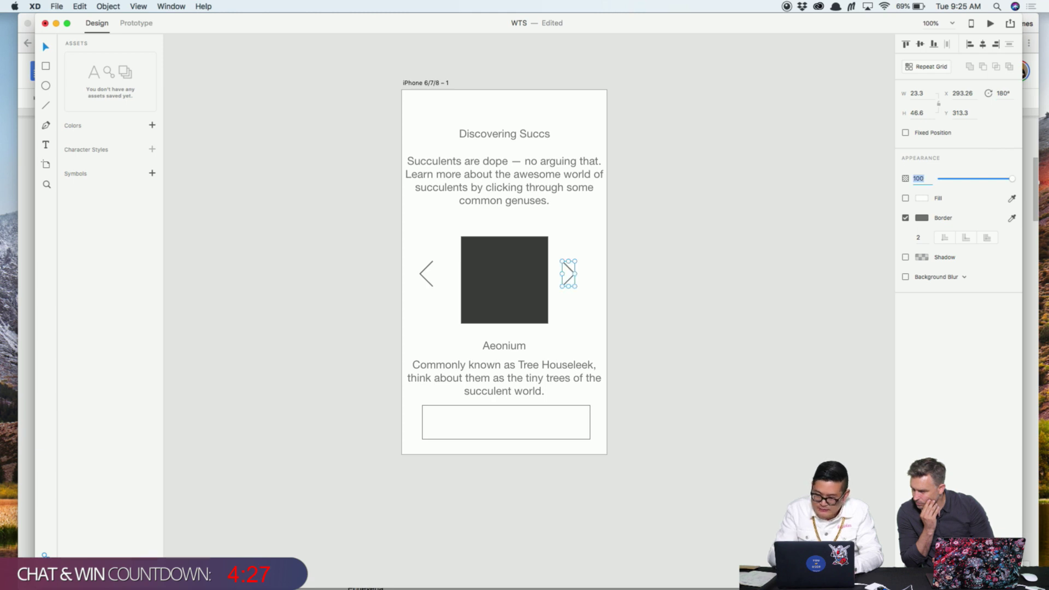
{"action": "left_click", "coordinate": [641, 236]}
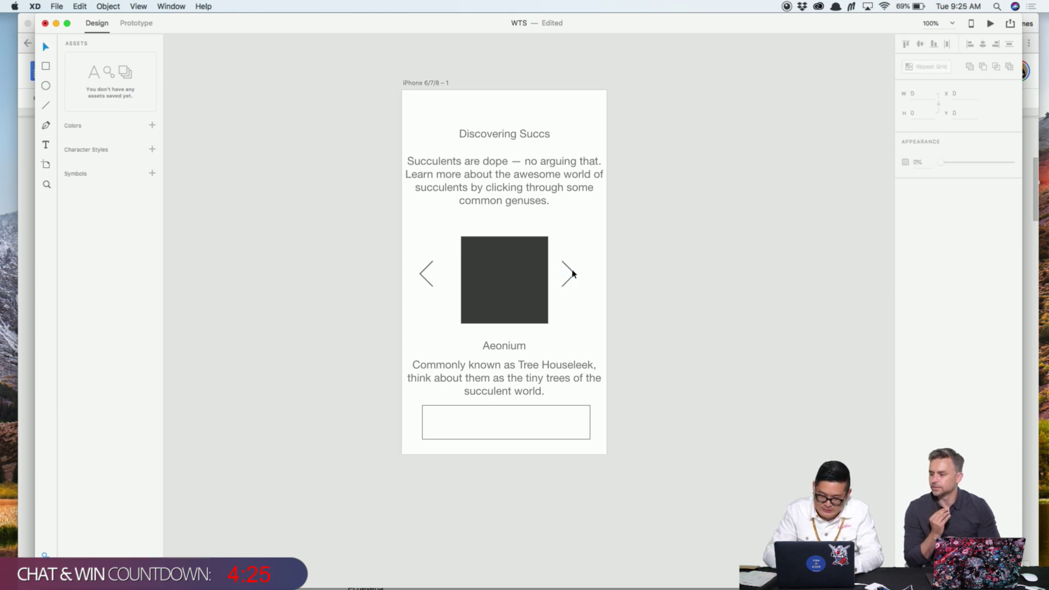
{"action": "left_click_drag", "start_coordinate": [571, 276], "coordinate": [575, 273]}
{"action": "left_click", "coordinate": [605, 323]}
Add the centered text label "Explore Aeoniums" inside the outlined rectangle below the Aeonium description
{"action": "left_click", "coordinate": [520, 401]}
{"action": "left_click", "coordinate": [516, 417]}
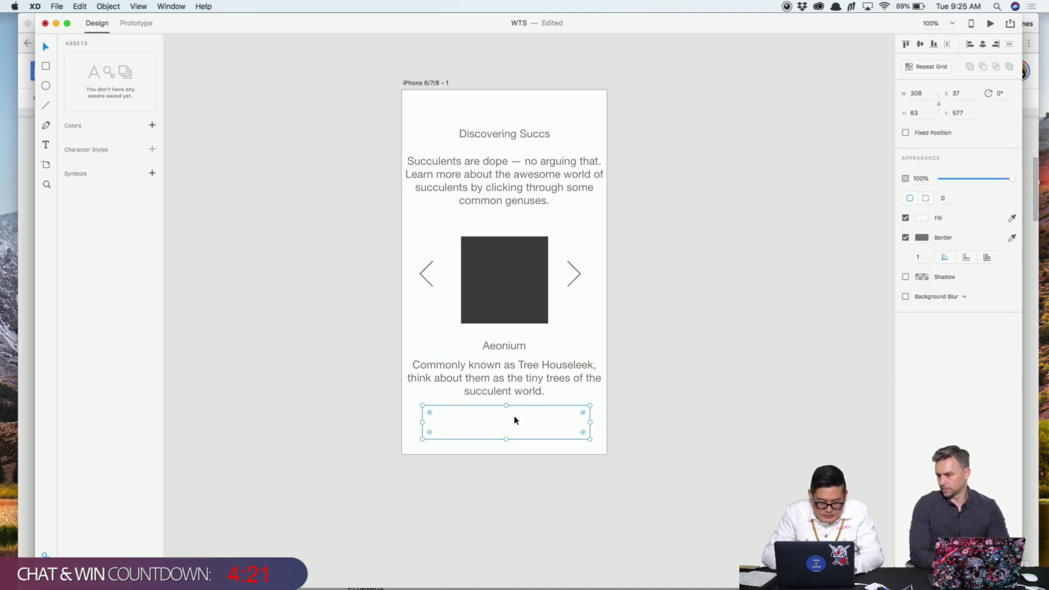
{"action": "key", "text": "t"}
{"action": "left_click", "coordinate": [503, 422]}
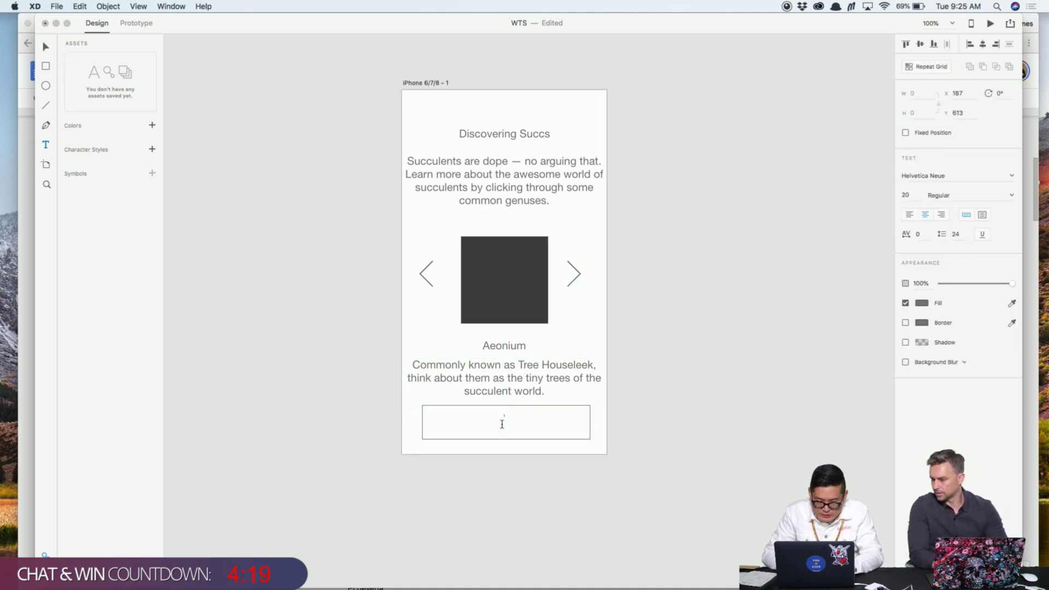
{"action": "type", "text": "Explore Aeoniums"}
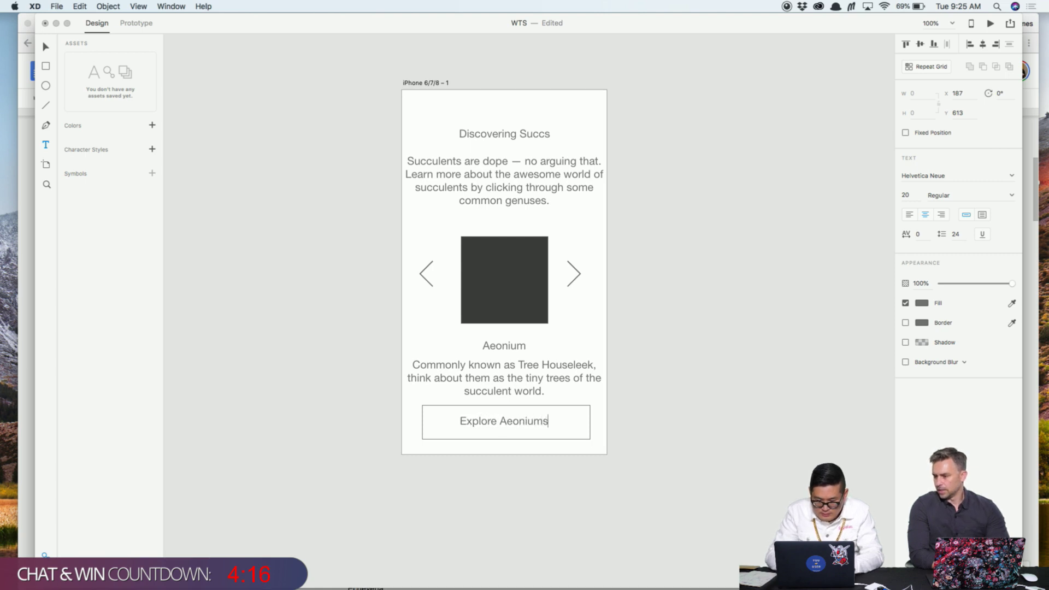
{"action": "key", "text": "Escape"}
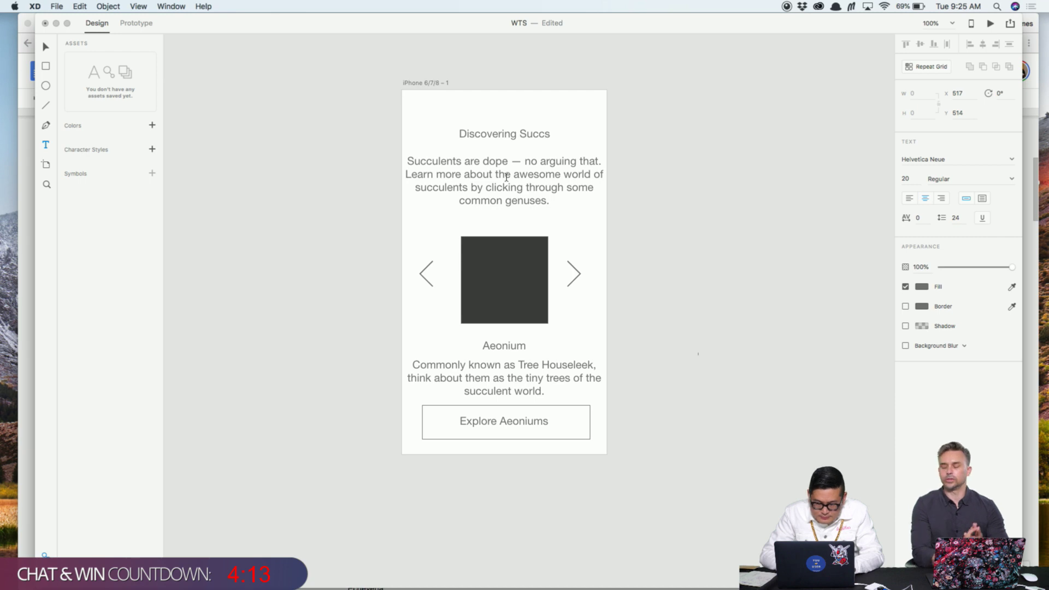
{"action": "left_click", "coordinate": [46, 49]}
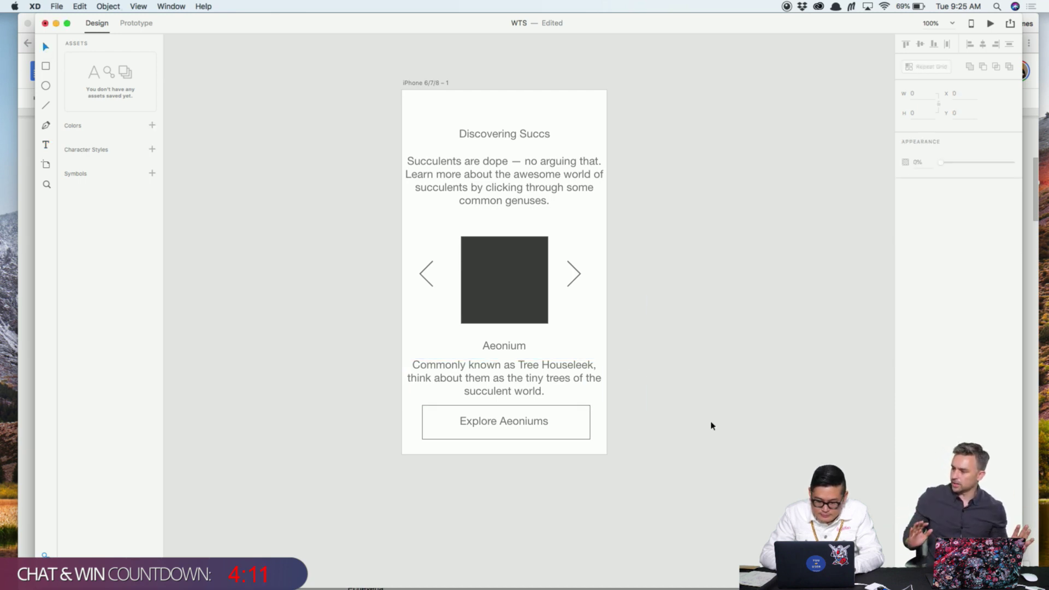
Move the dark square up to Y 251 and raise both chevrons to about Y 310
{"action": "left_click_drag", "start_coordinate": [524, 275], "coordinate": [525, 266]}
{"action": "left_click", "coordinate": [678, 309]}
{"action": "left_click", "coordinate": [574, 276]}
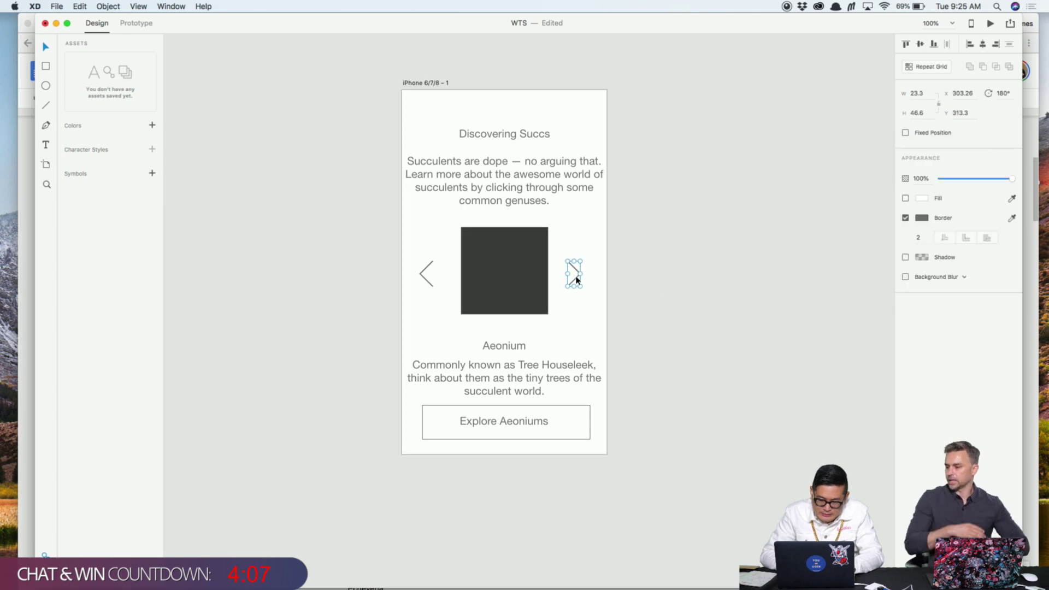
{"action": "left_click", "coordinate": [418, 274]}
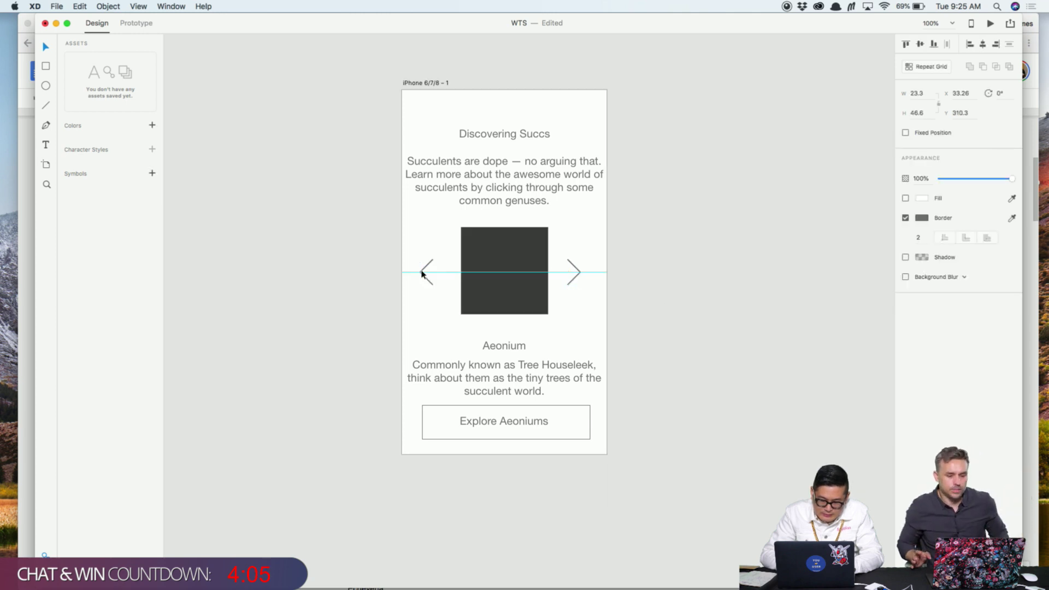
{"action": "left_click_drag", "start_coordinate": [417, 260], "coordinate": [585, 305]}
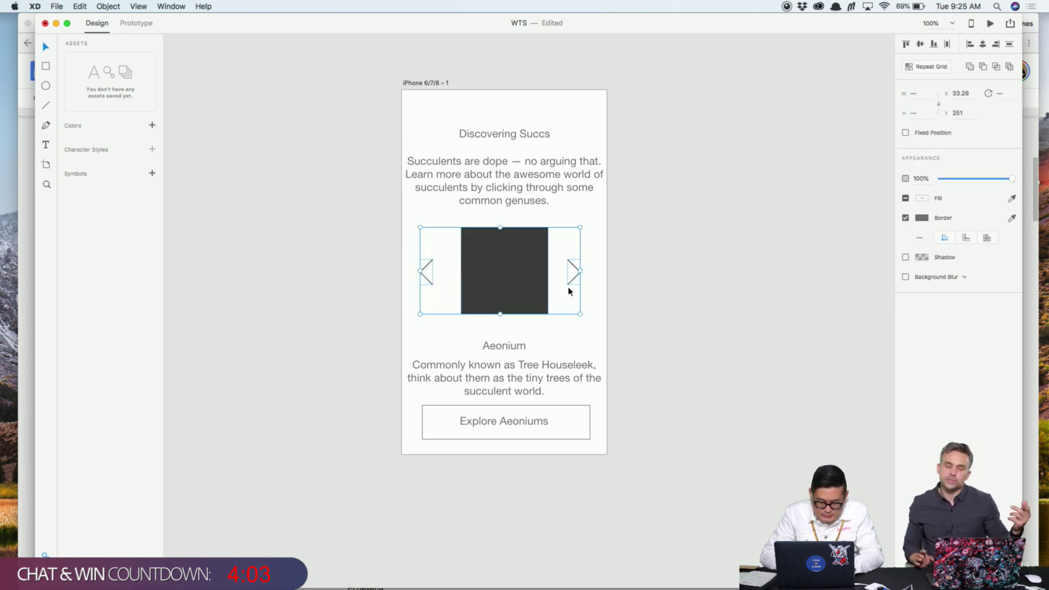
{"action": "left_click", "coordinate": [715, 307]}
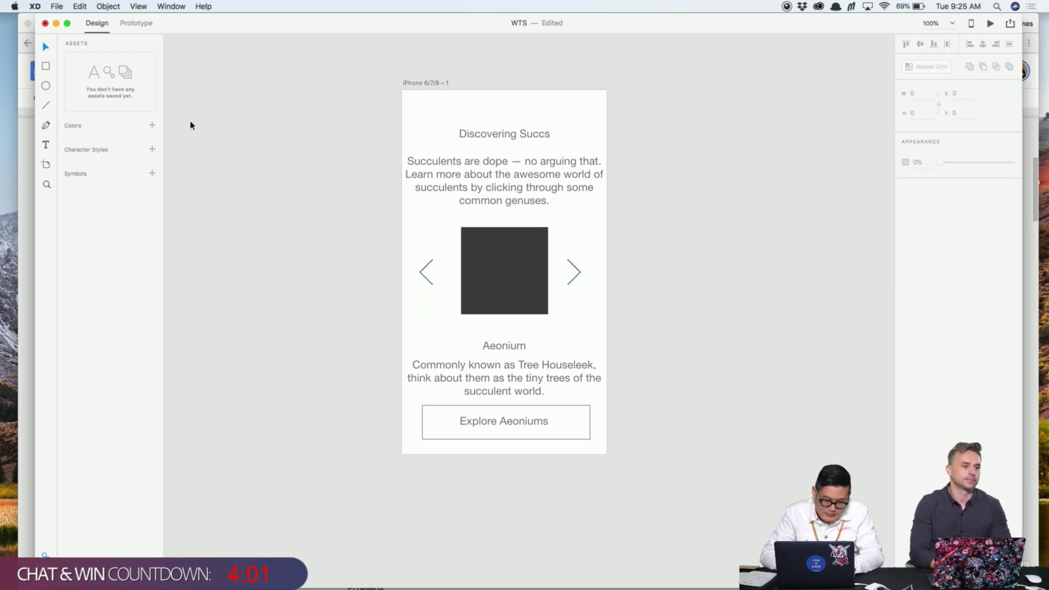
Draw a circle about 18 by 18 below the dark square and duplicate it into an evenly spaced row of five
{"action": "left_click", "coordinate": [45, 86]}
{"action": "left_click_drag", "start_coordinate": [460, 325], "coordinate": [471, 335]}
{"action": "key", "text": "super+equal"}
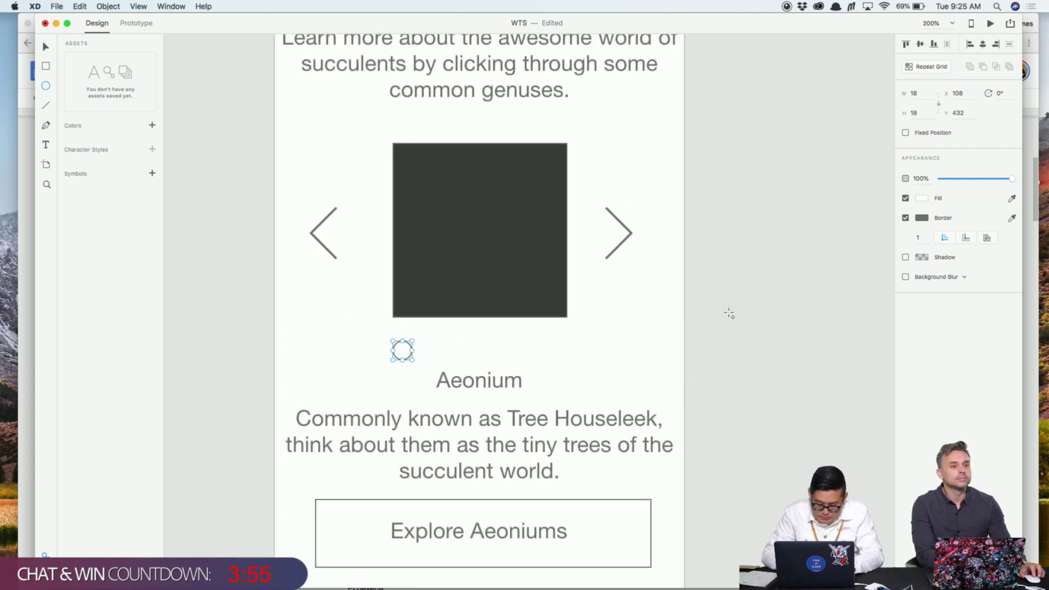
{"action": "left_click", "coordinate": [46, 48]}
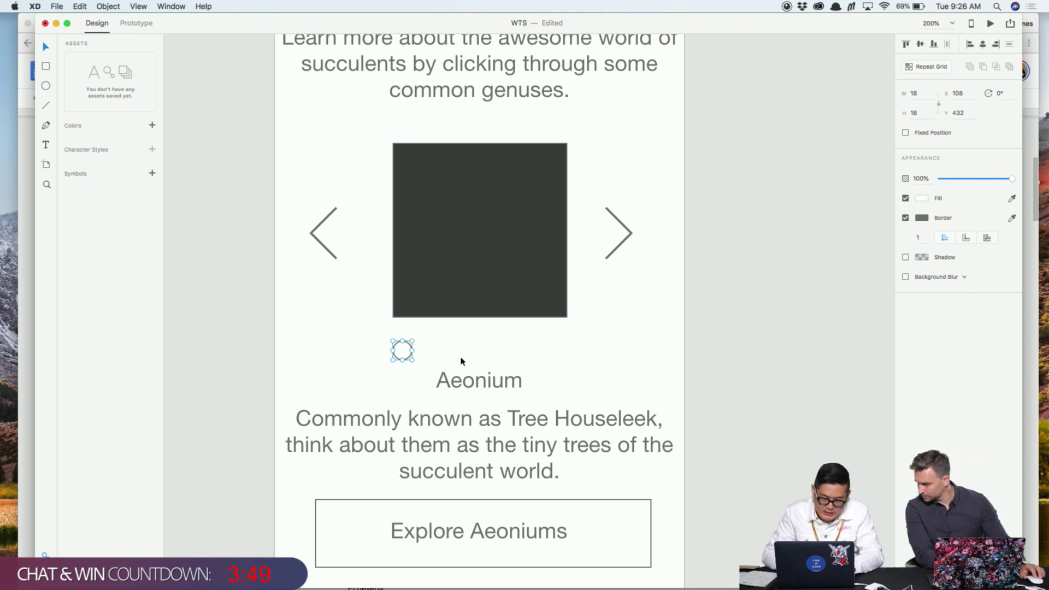
{"action": "left_click_drag", "start_coordinate": [403, 350], "coordinate": [540, 353]}
{"action": "left_click", "coordinate": [703, 346]}
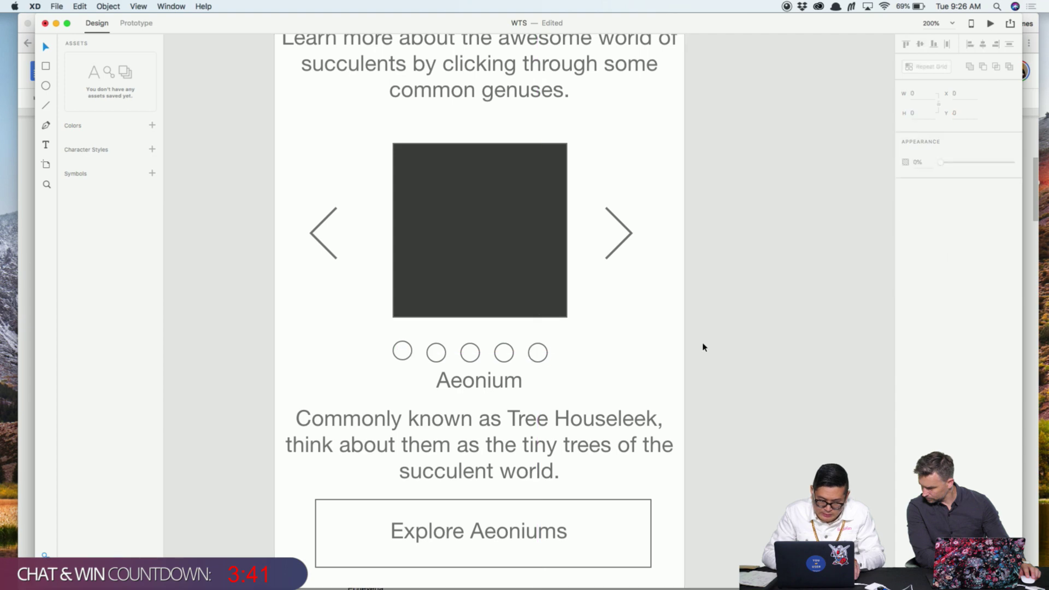
Align the five circles on their vertical middles and center the row between the dark square and the Aeonium heading
{"action": "left_click", "coordinate": [411, 354]}
{"action": "left_click", "coordinate": [436, 353], "text": "shift"}
{"action": "left_click", "coordinate": [470, 359], "text": "shift"}
{"action": "left_click", "coordinate": [503, 355], "text": "shift"}
{"action": "left_click", "coordinate": [537, 355], "text": "shift"}
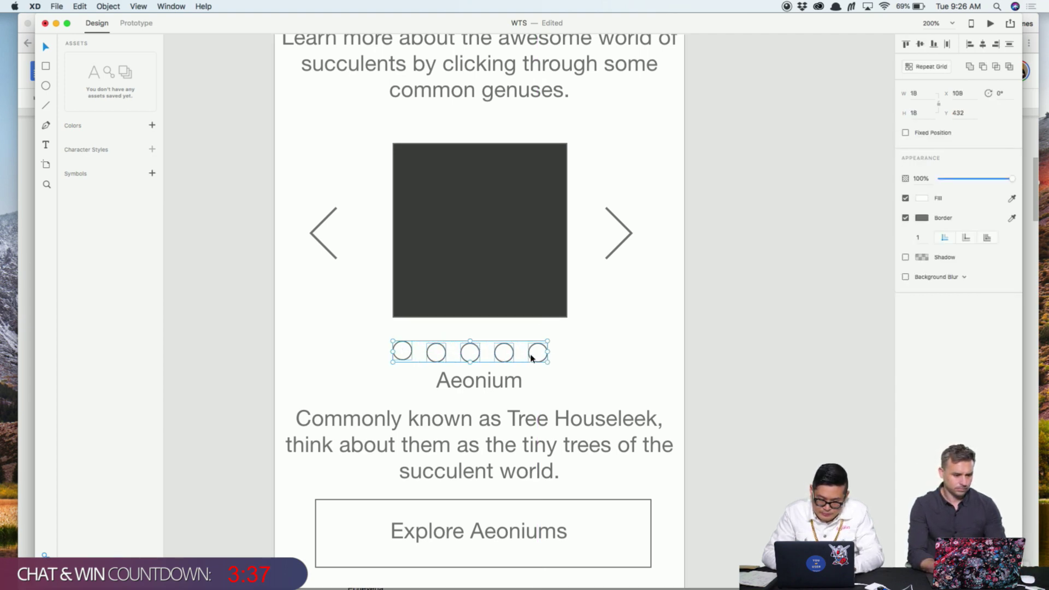
{"action": "left_click", "coordinate": [920, 44]}
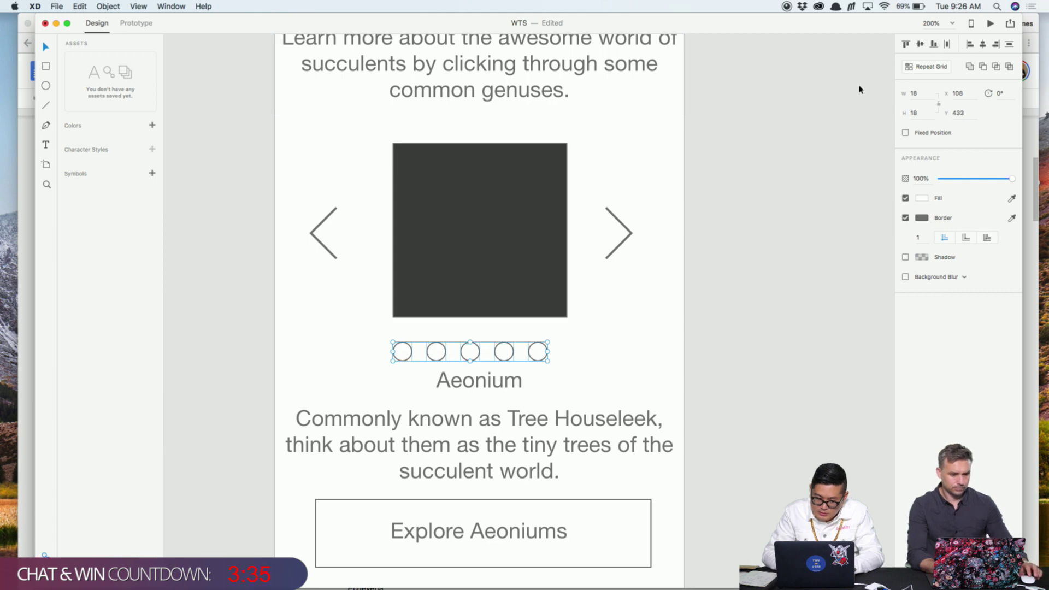
{"action": "left_click_drag", "start_coordinate": [465, 356], "coordinate": [477, 348]}
Center the dark square horizontally on the artboard above the circles and save the document
{"action": "left_click_drag", "start_coordinate": [549, 227], "coordinate": [550, 230]}
{"action": "scroll", "coordinate": [551, 229], "scroll_direction": "down", "scroll_amount": 5}
{"action": "scroll", "coordinate": [759, 185], "scroll_direction": "up", "scroll_amount": 3}
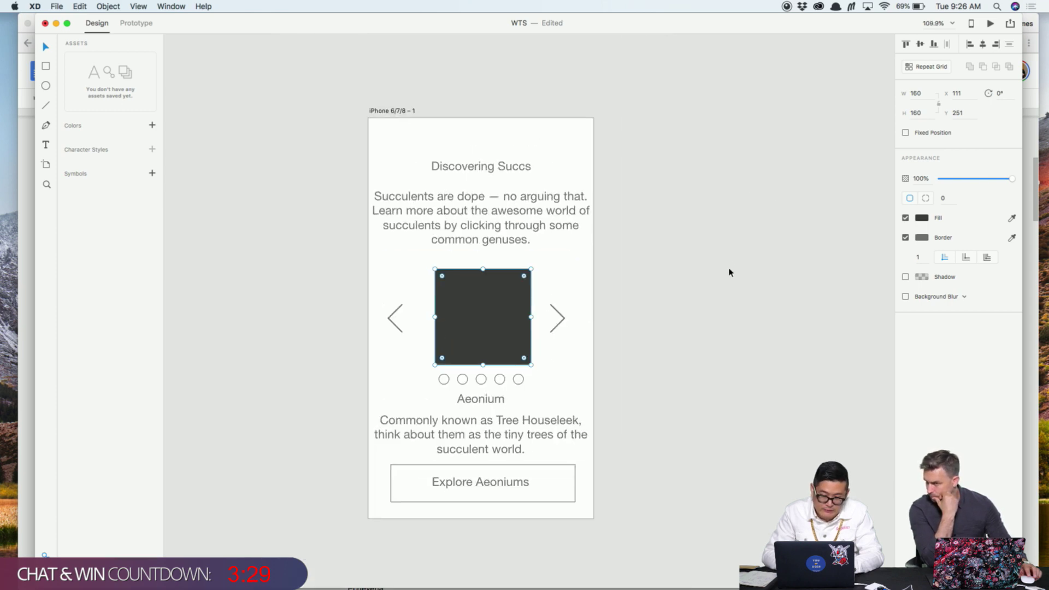
{"action": "left_click", "coordinate": [615, 176]}
{"action": "key", "text": "super+s"}
{"action": "left_click_drag", "start_coordinate": [502, 302], "coordinate": [503, 305]}
{"action": "left_click", "coordinate": [620, 340]}
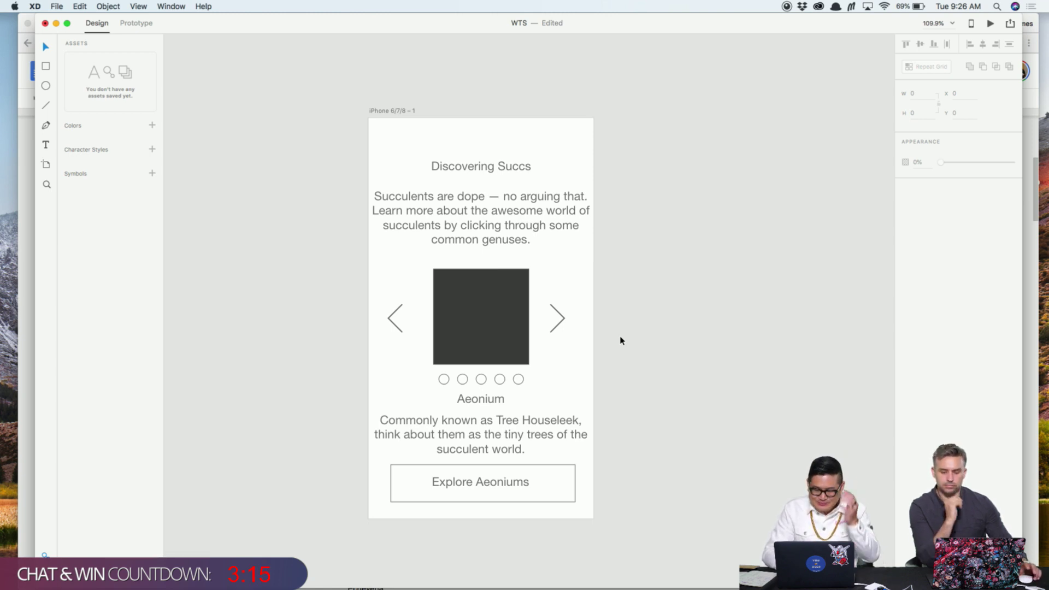
{"action": "left_click", "coordinate": [521, 215]}
{"action": "left_click", "coordinate": [615, 243]}
{"action": "key", "text": "super+s"}
{"action": "left_click_drag", "start_coordinate": [625, 202], "coordinate": [597, 169]}
{"action": "left_click", "coordinate": [372, 79]}
{"action": "scroll", "coordinate": [372, 82], "scroll_direction": "down", "scroll_amount": 3}
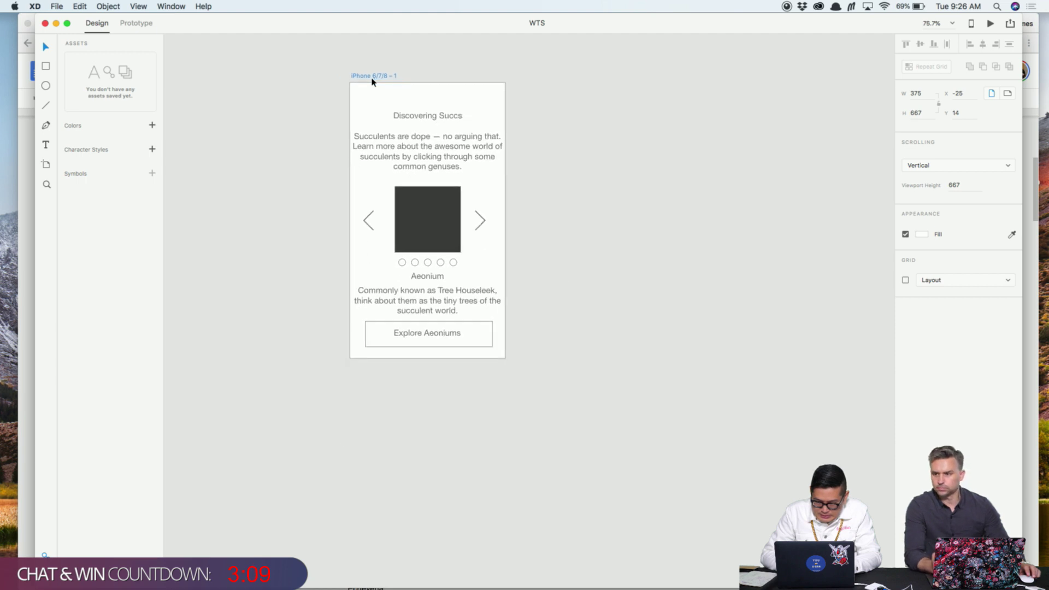
{"action": "scroll", "coordinate": [372, 82], "scroll_direction": "up", "scroll_amount": 3}
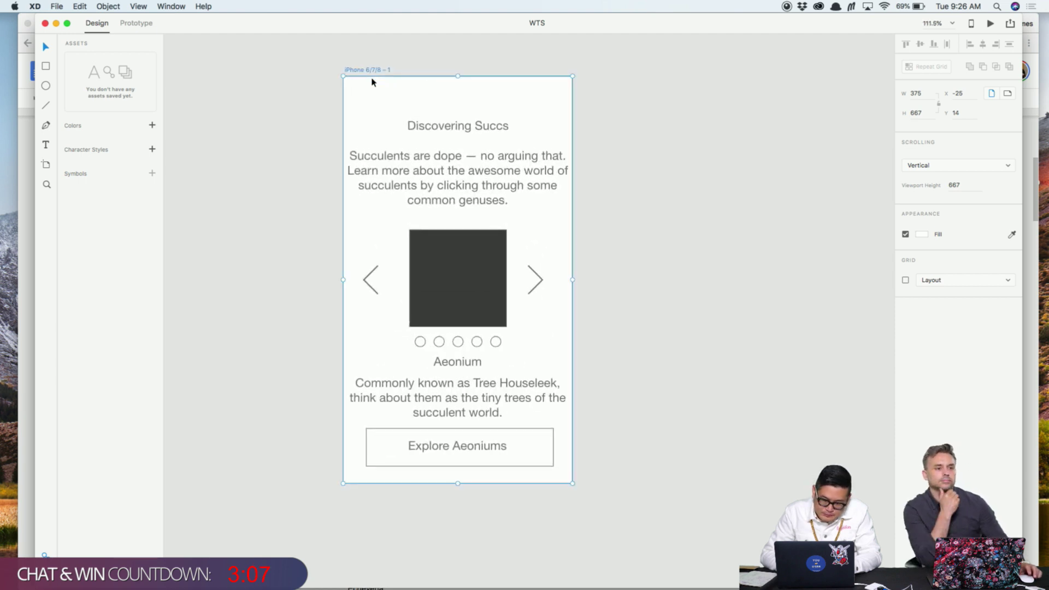
{"action": "left_click", "coordinate": [158, 4]}
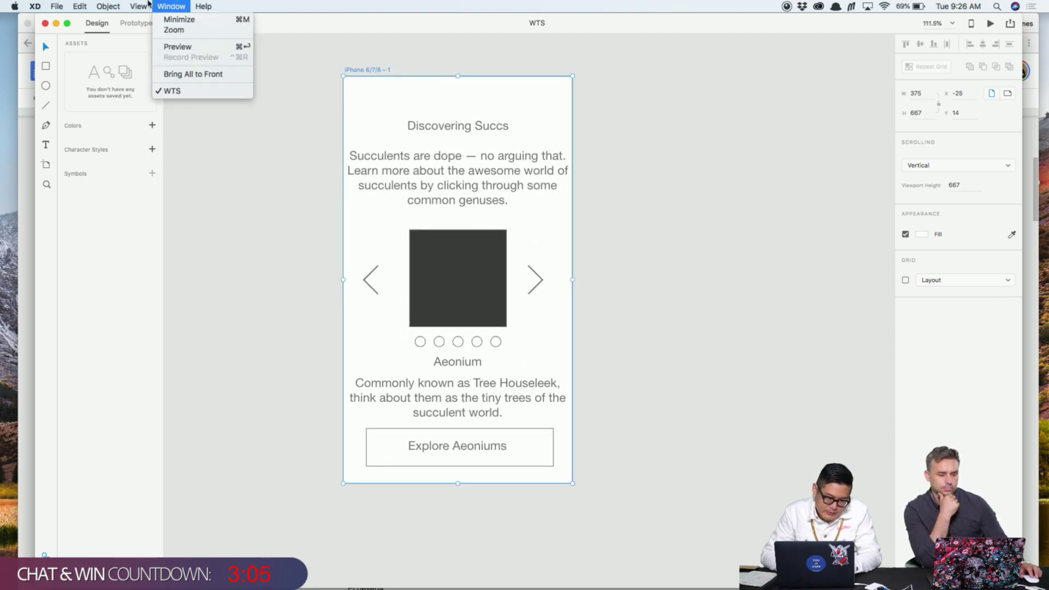
{"action": "left_click", "coordinate": [140, 5]}
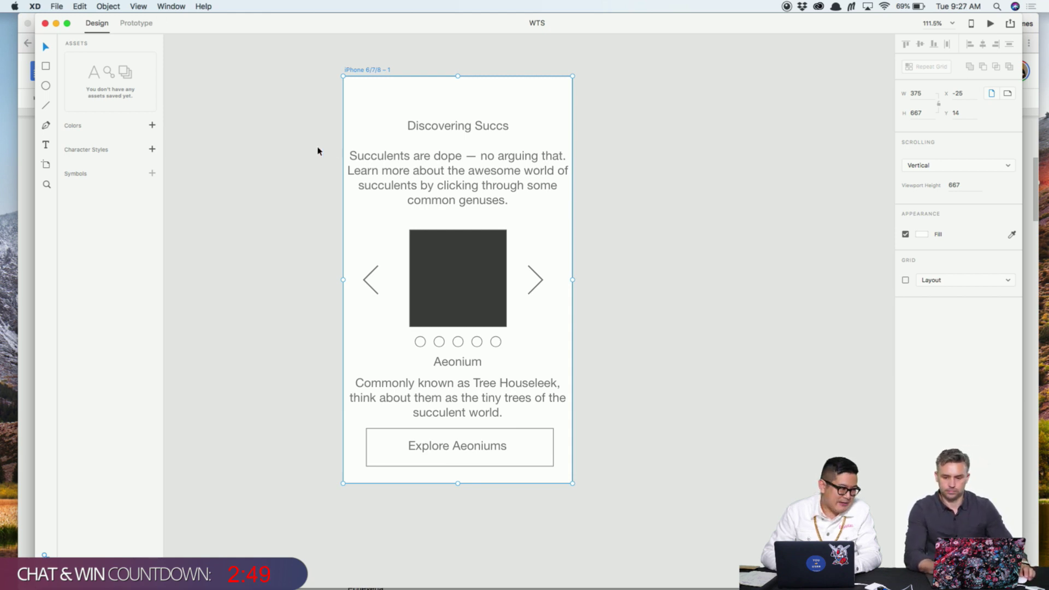
{"action": "left_click", "coordinate": [672, 256]}
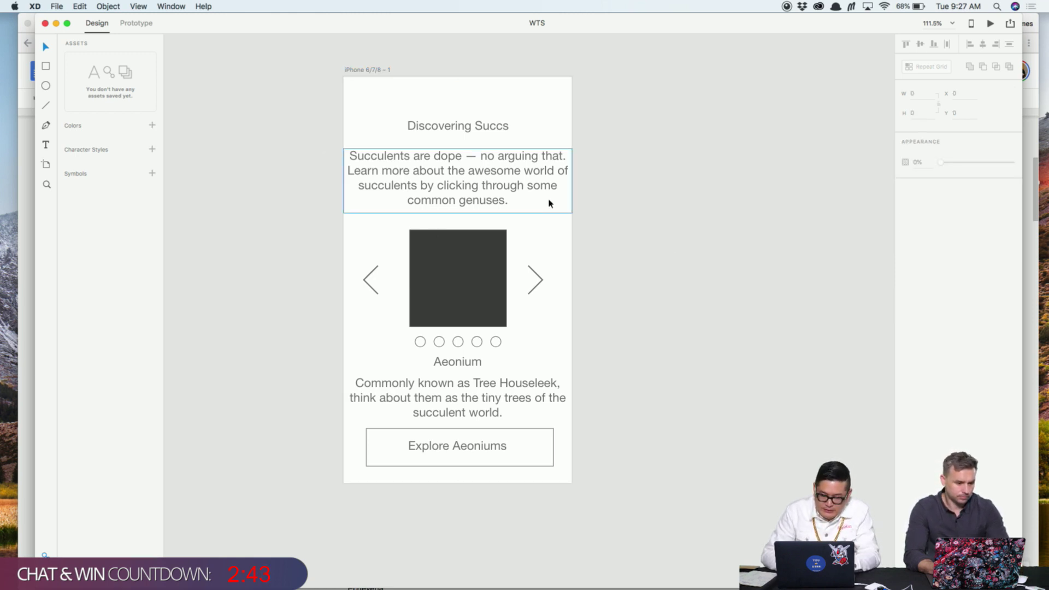
Rename the iPhone 6/7/8 – 1 artboard as "Discover" and save the document
{"action": "scroll", "coordinate": [638, 215], "scroll_direction": "down", "scroll_amount": 1}
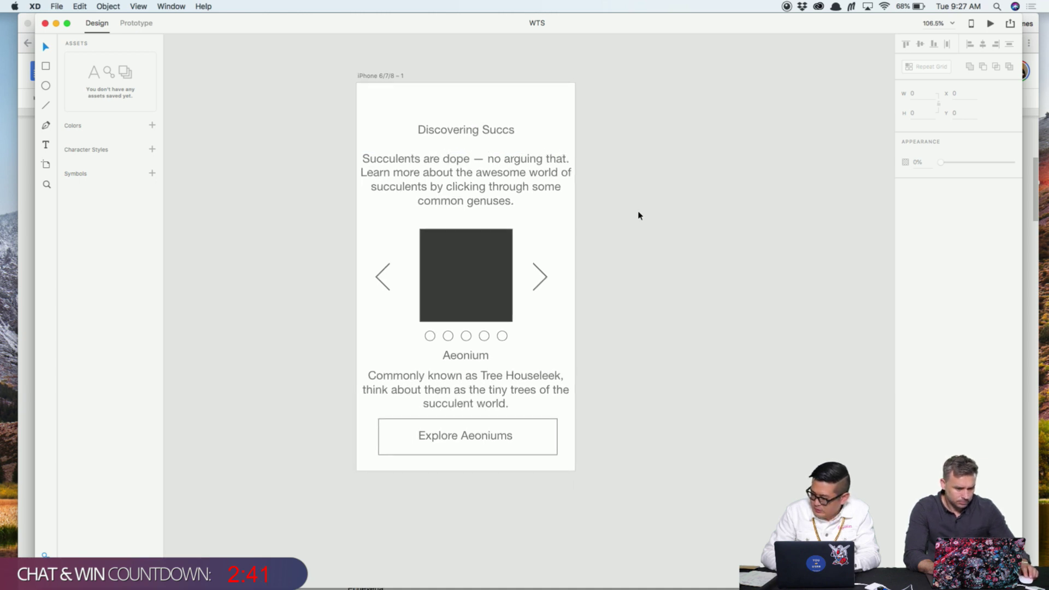
{"action": "key", "text": "super+minus"}
{"action": "key", "text": "super+minus"}
{"action": "left_click_drag", "start_coordinate": [638, 210], "coordinate": [533, 92]}
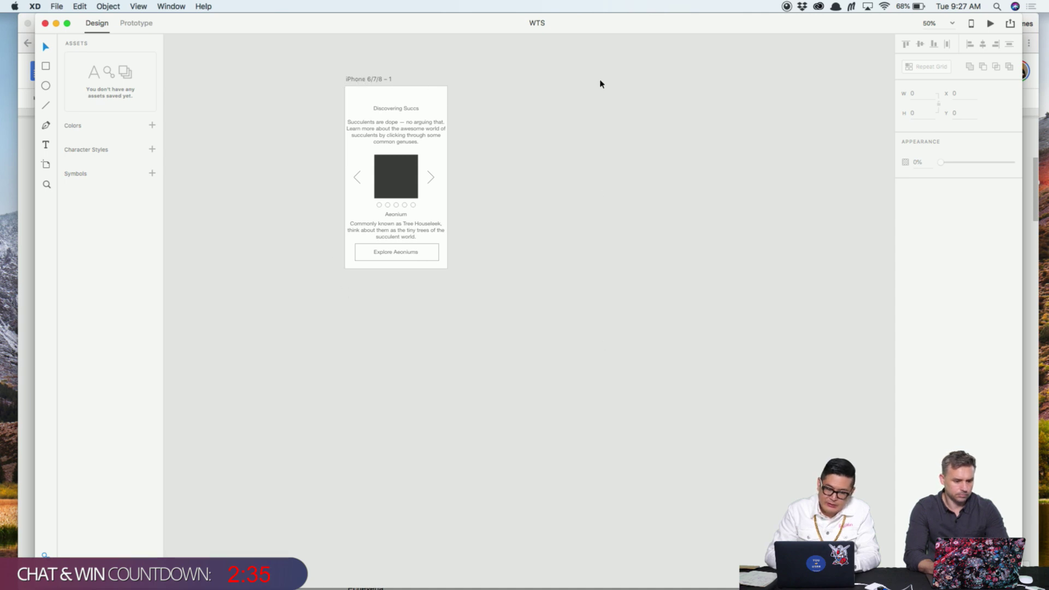
{"action": "left_click_drag", "start_coordinate": [581, 78], "coordinate": [574, 85]}
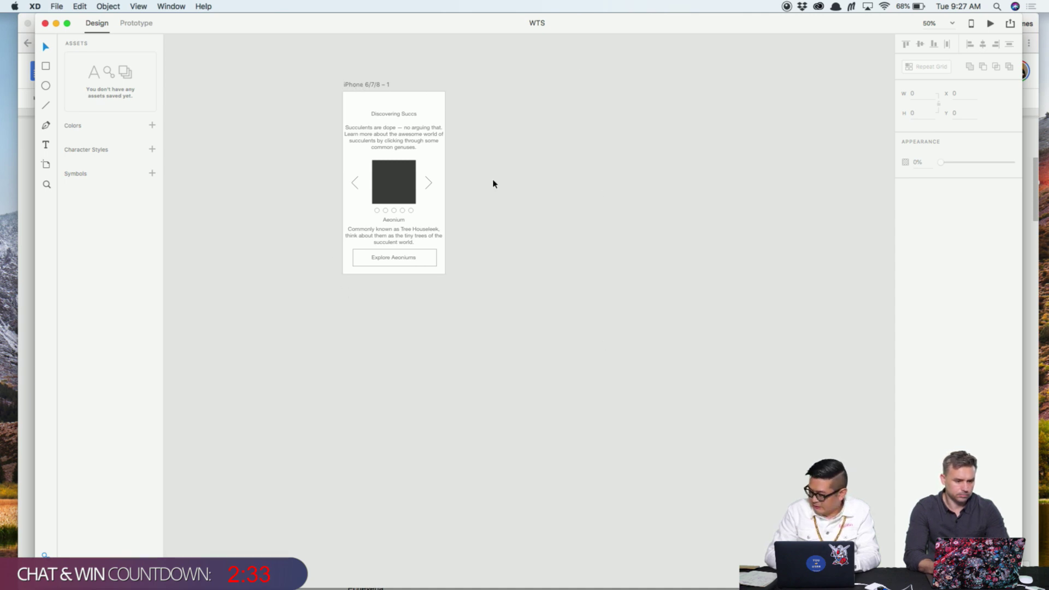
{"action": "left_click_drag", "start_coordinate": [493, 184], "coordinate": [493, 224]}
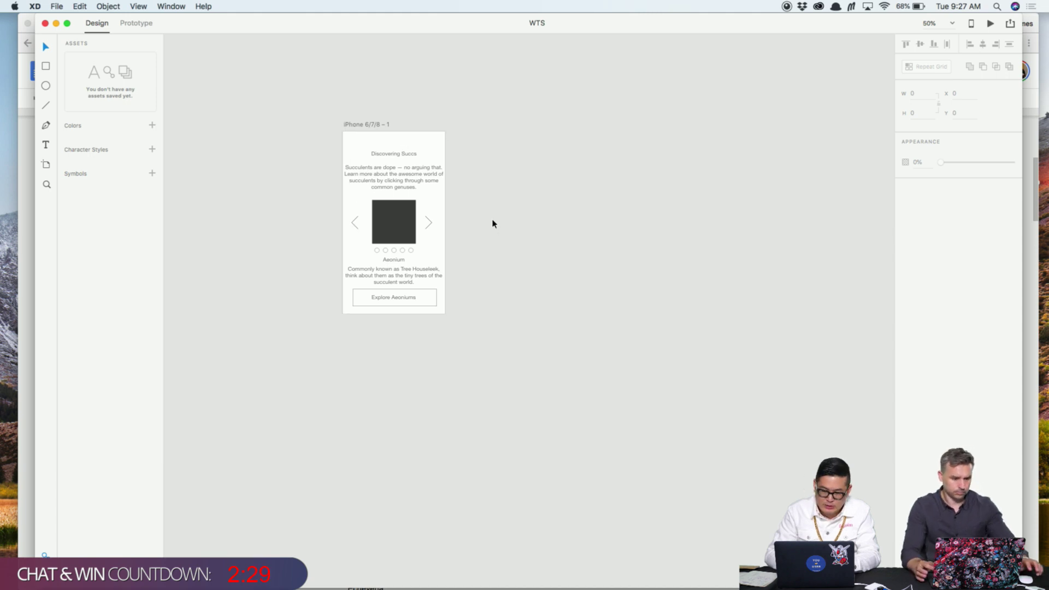
{"action": "left_click", "coordinate": [370, 126]}
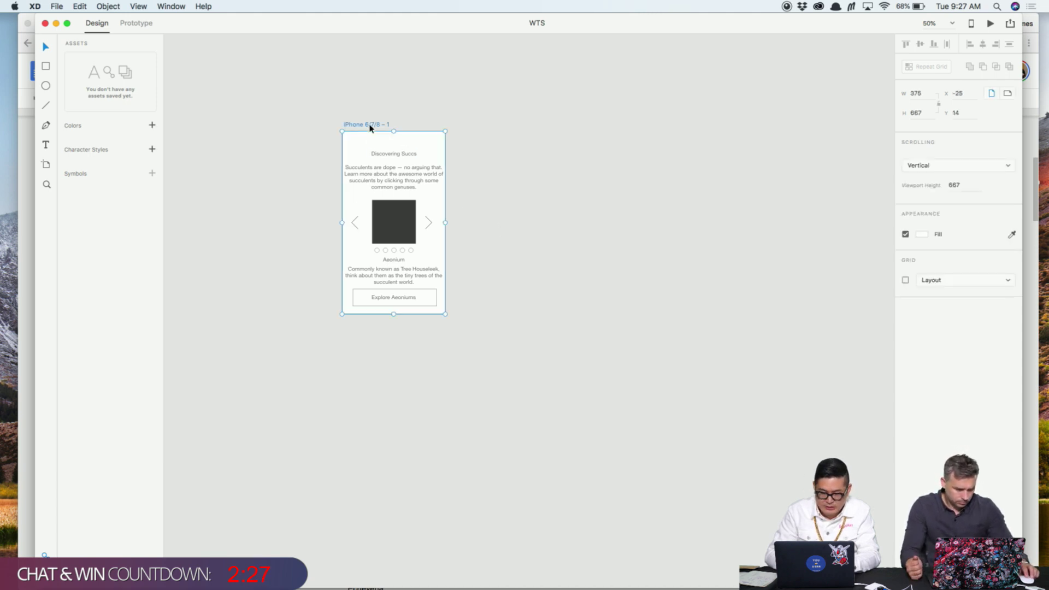
{"action": "double_click", "coordinate": [370, 126]}
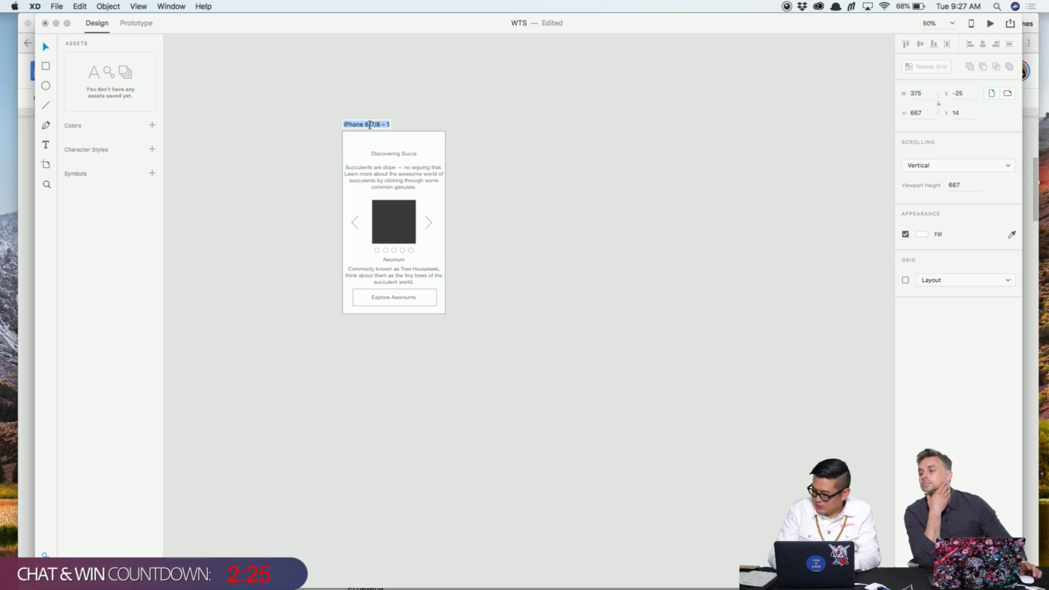
{"action": "type", "text": "Discover"}
{"action": "key", "text": "Return"}
{"action": "left_click", "coordinate": [443, 121]}
{"action": "key", "text": "super+s"}
{"action": "key", "text": "z"}
{"action": "left_click", "coordinate": [388, 169]}
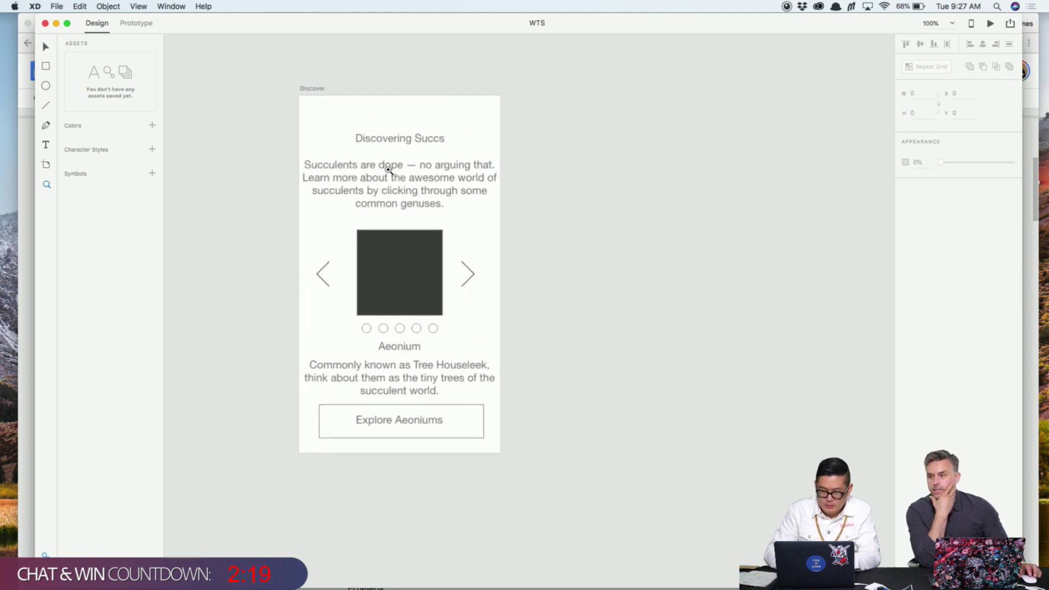
{"action": "scroll", "coordinate": [388, 169], "scroll_direction": "up", "scroll_amount": 3}
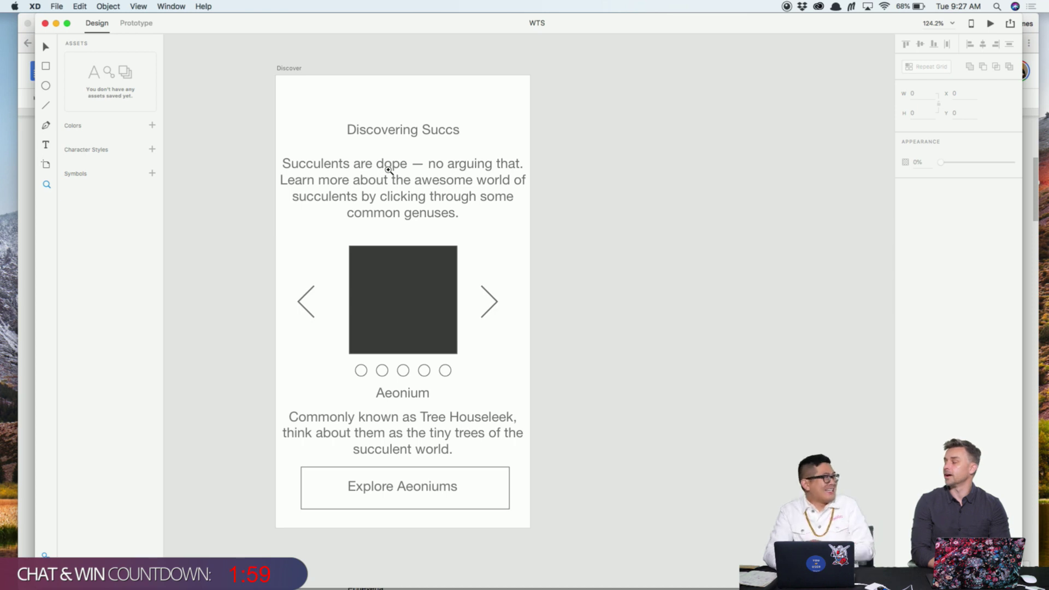
{"action": "left_click", "coordinate": [593, 170]}
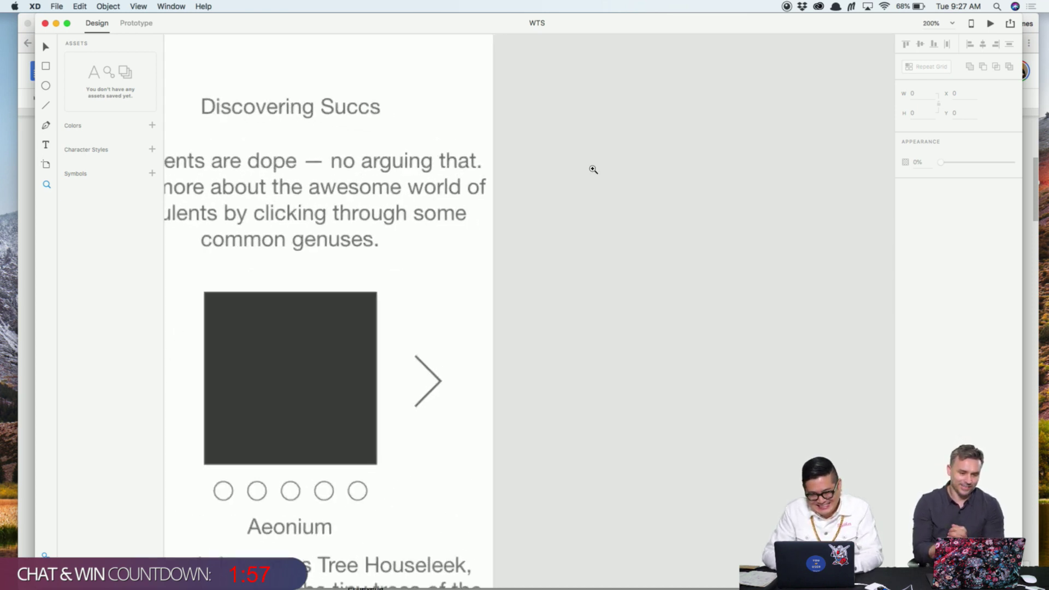
{"action": "key", "text": "super+1"}
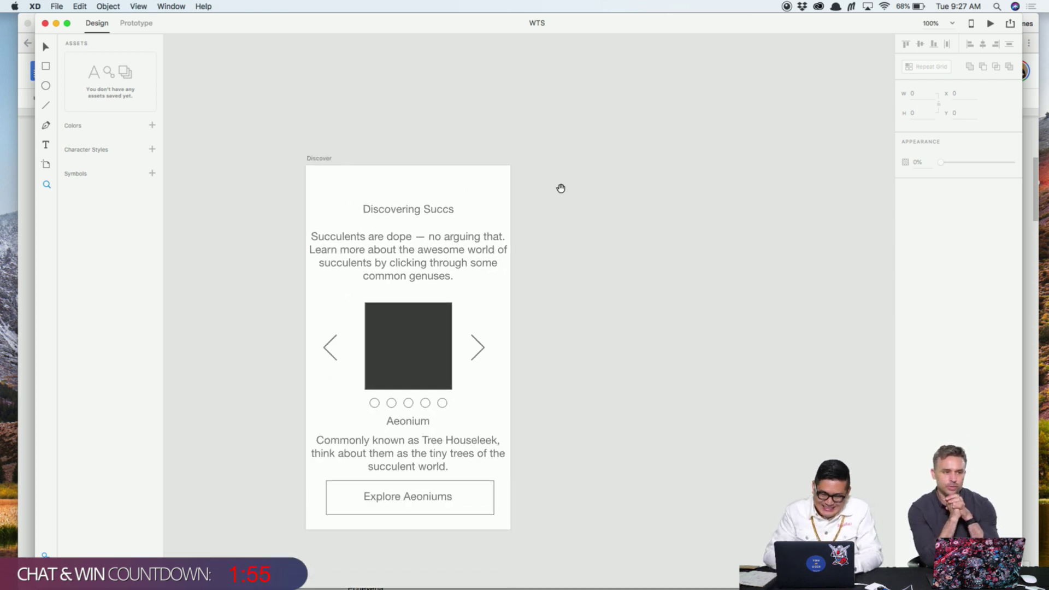
{"action": "left_click_drag", "start_coordinate": [561, 188], "coordinate": [564, 144]}
{"action": "key", "text": "v"}
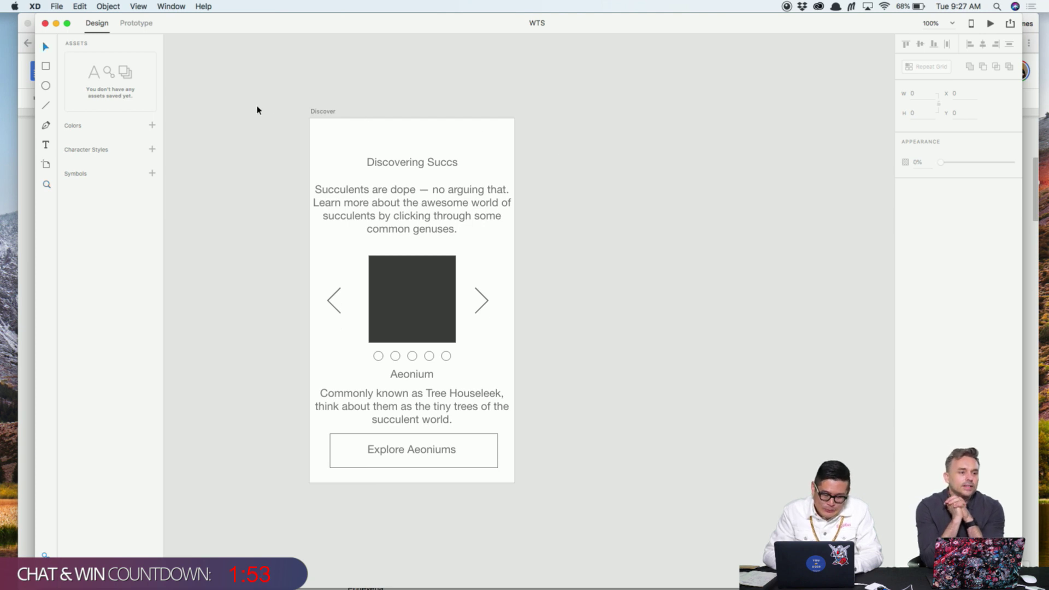
{"action": "scroll", "coordinate": [306, 107], "scroll_direction": "left", "scroll_amount": 2}
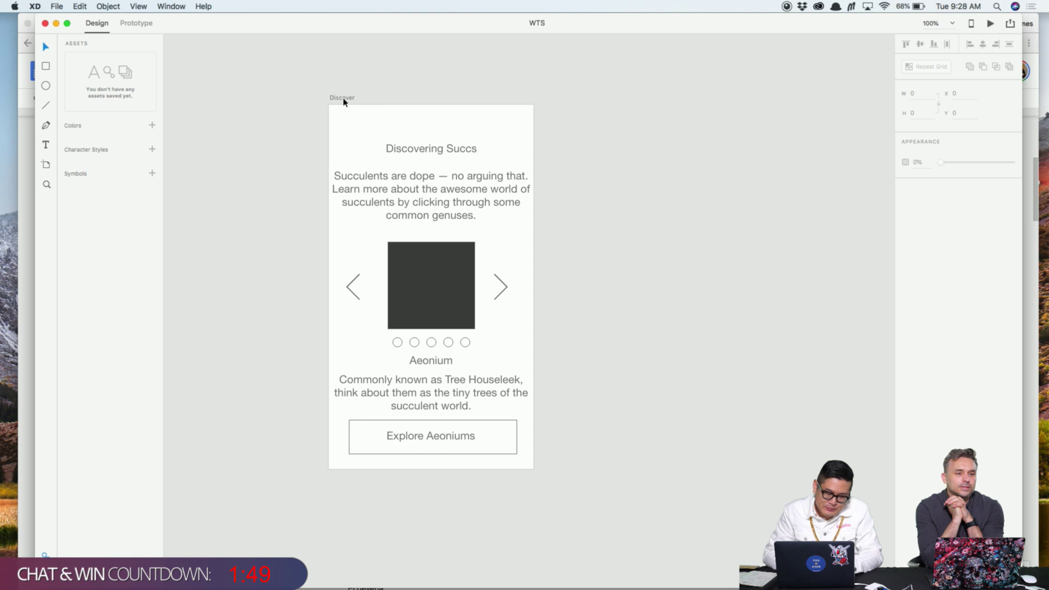
Turn on the layout grid for the Discover artboard
{"action": "left_click", "coordinate": [343, 101]}
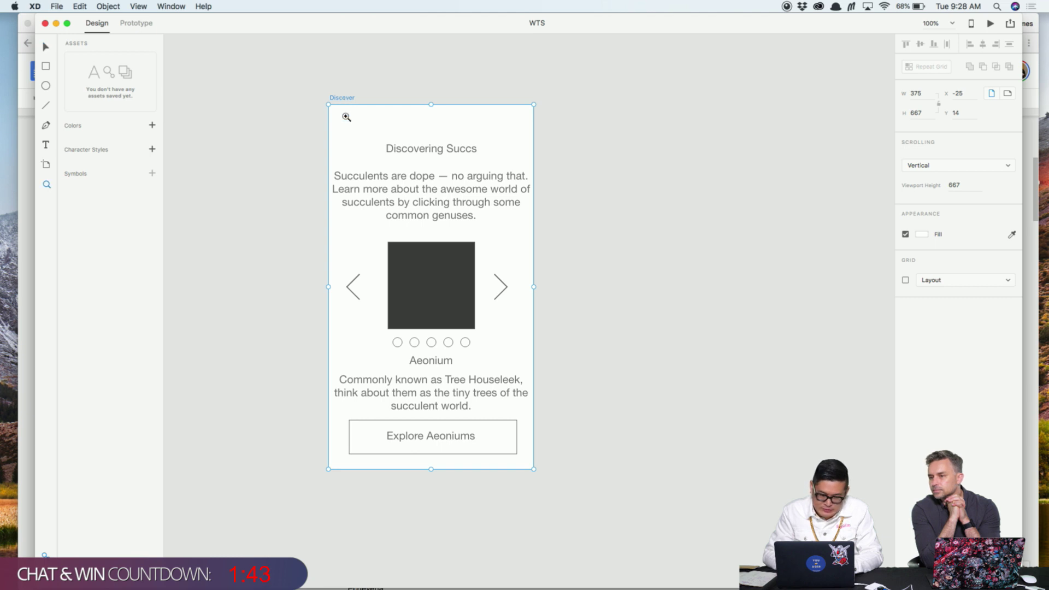
{"action": "left_click", "coordinate": [345, 116]}
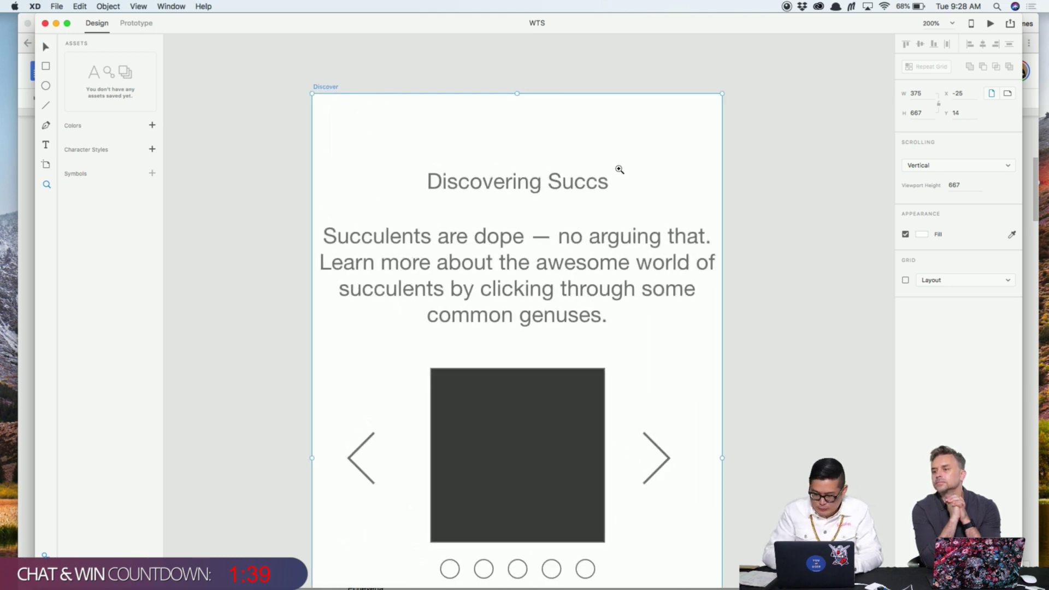
{"action": "left_click_drag", "start_coordinate": [619, 167], "coordinate": [584, 154]}
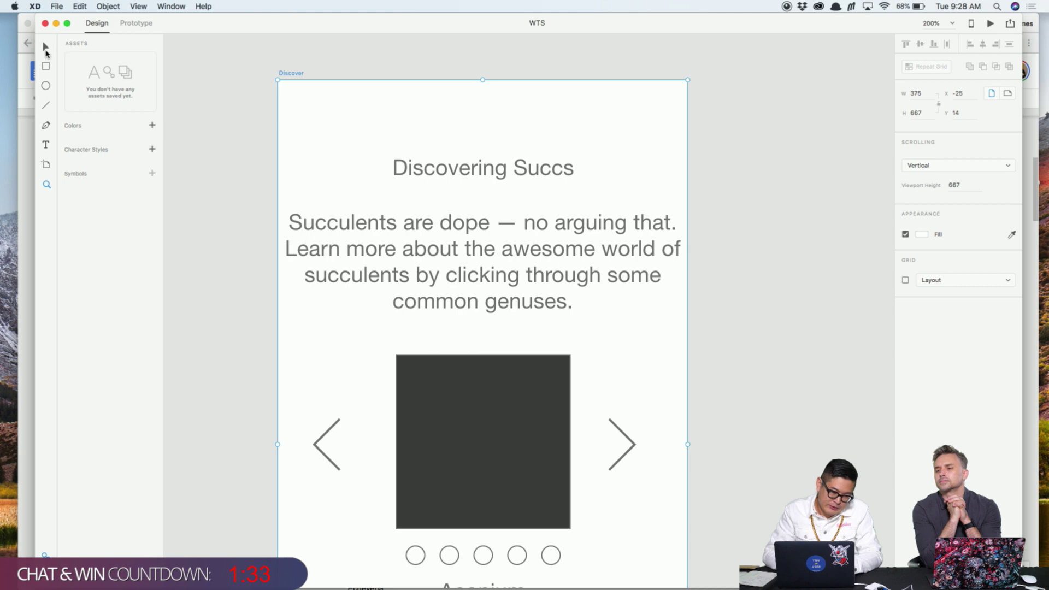
{"action": "left_click", "coordinate": [46, 50]}
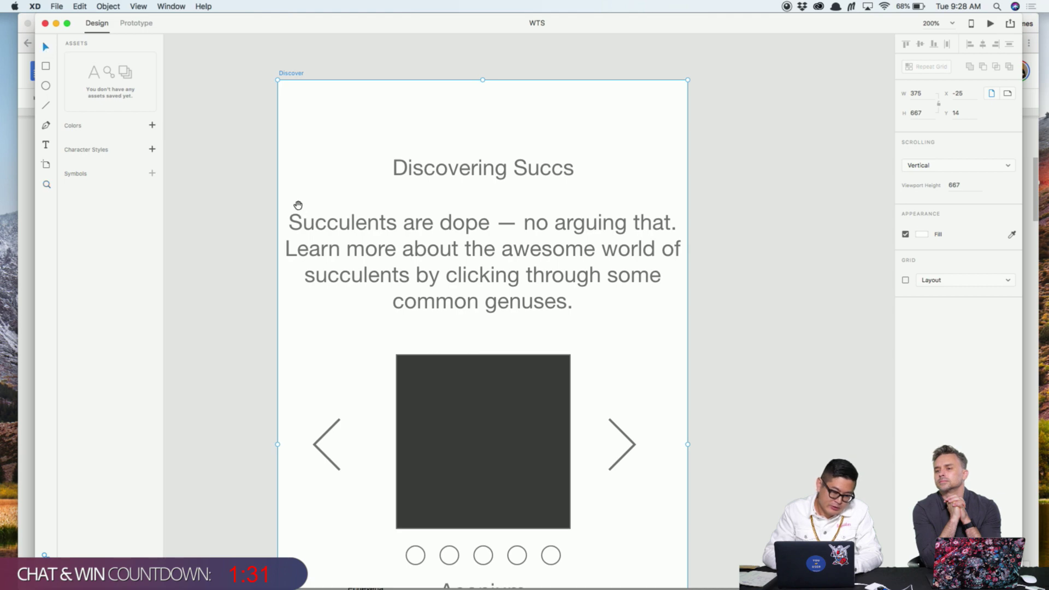
{"action": "left_click", "coordinate": [171, 6]}
{"action": "left_click", "coordinate": [170, 5]}
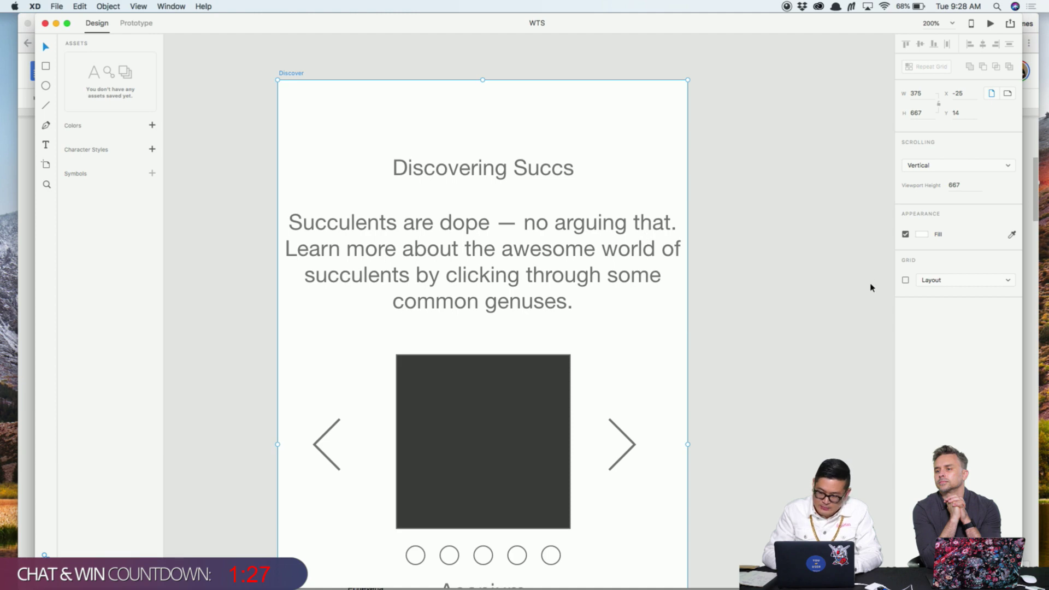
{"action": "left_click", "coordinate": [905, 280]}
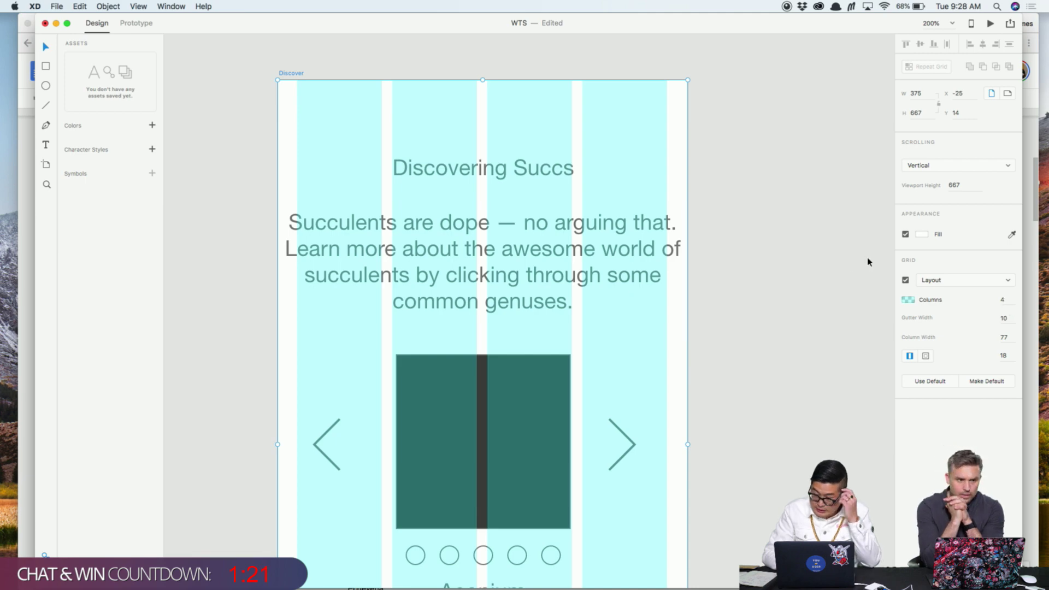
Try a gutter width of 15 in the four-column layout grid and set it back to 10
{"action": "left_click", "coordinate": [1005, 298]}
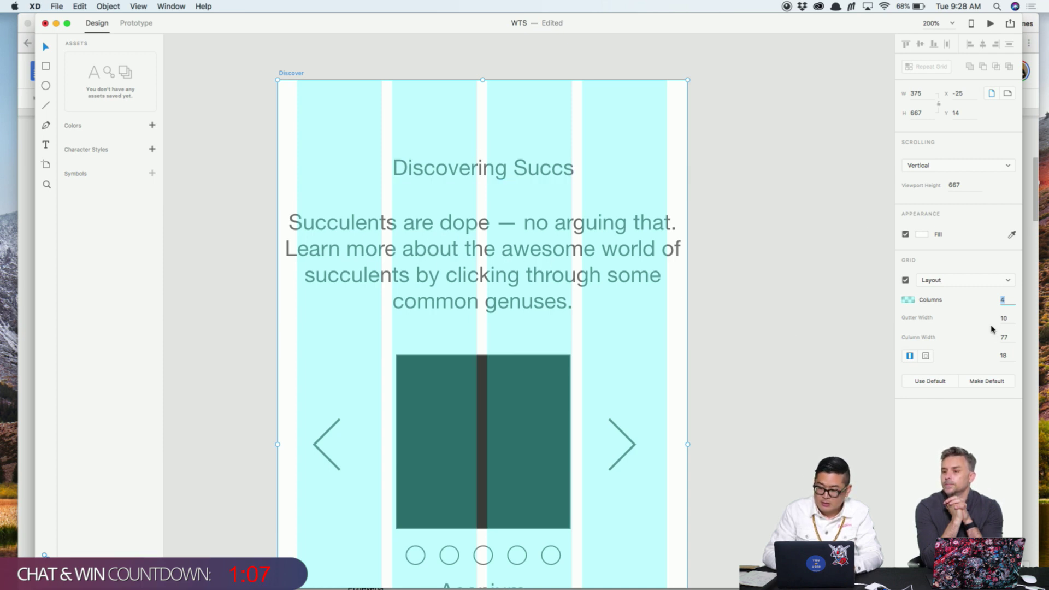
{"action": "left_click", "coordinate": [1008, 319]}
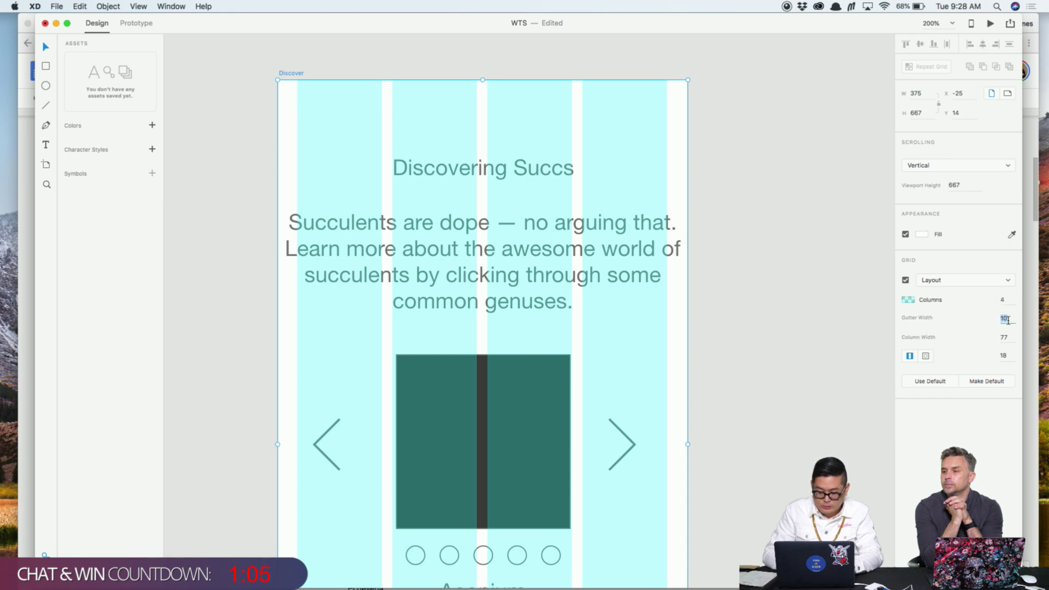
{"action": "type", "text": "15"}
{"action": "left_click", "coordinate": [1001, 337]}
{"action": "left_click", "coordinate": [1009, 319]}
{"action": "type", "text": "10"}
{"action": "key", "text": "Tab"}
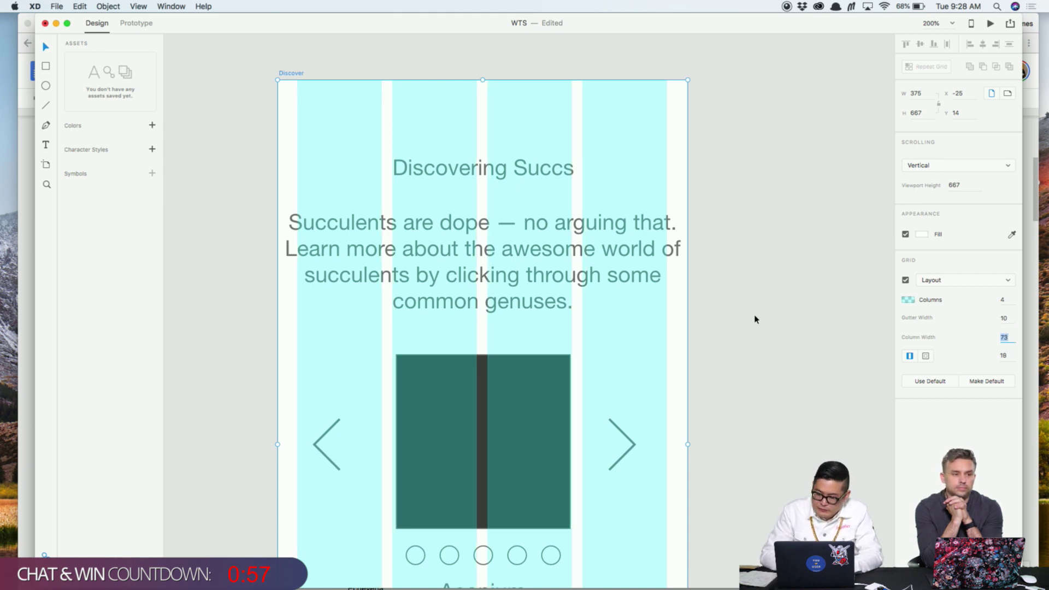
Switch the Discover artboard's grid from layout columns to a square grid
{"action": "scroll", "coordinate": [793, 328], "scroll_direction": "down", "scroll_amount": 5}
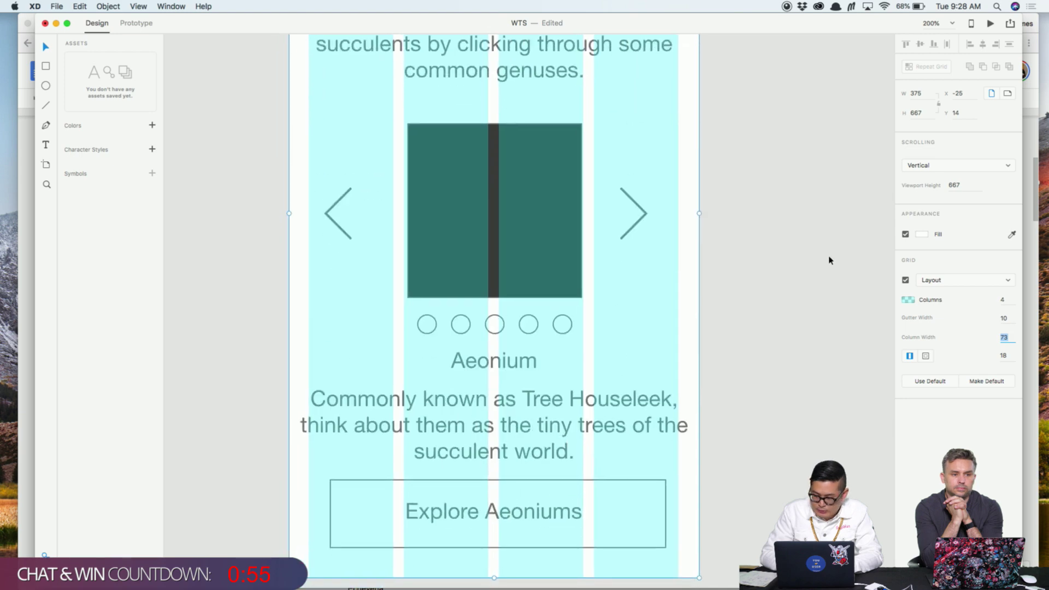
{"action": "scroll", "coordinate": [829, 260], "scroll_direction": "up", "scroll_amount": 3}
{"action": "left_click", "coordinate": [938, 281]}
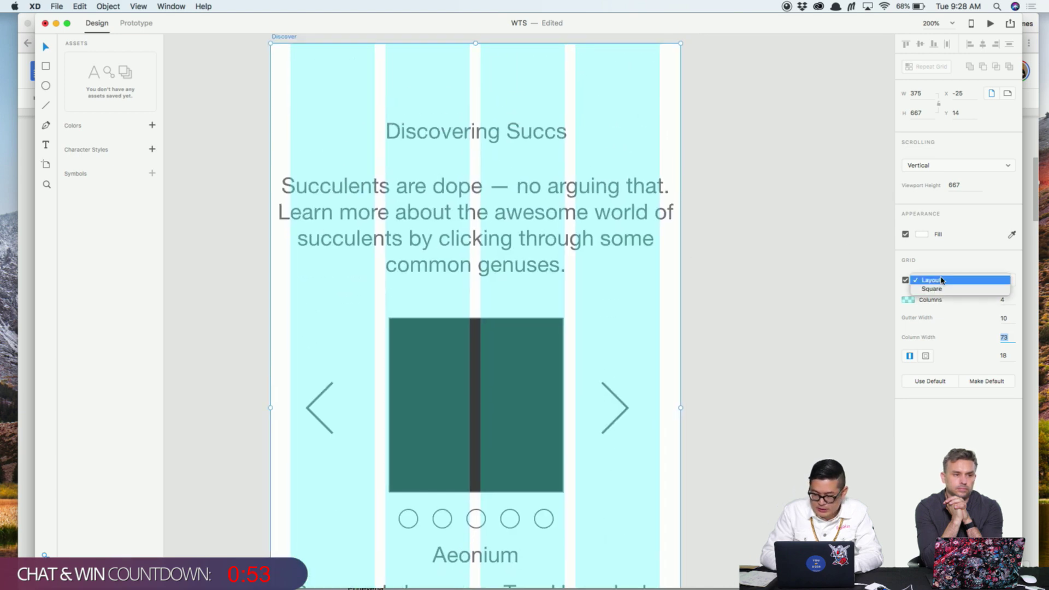
{"action": "left_click", "coordinate": [939, 289]}
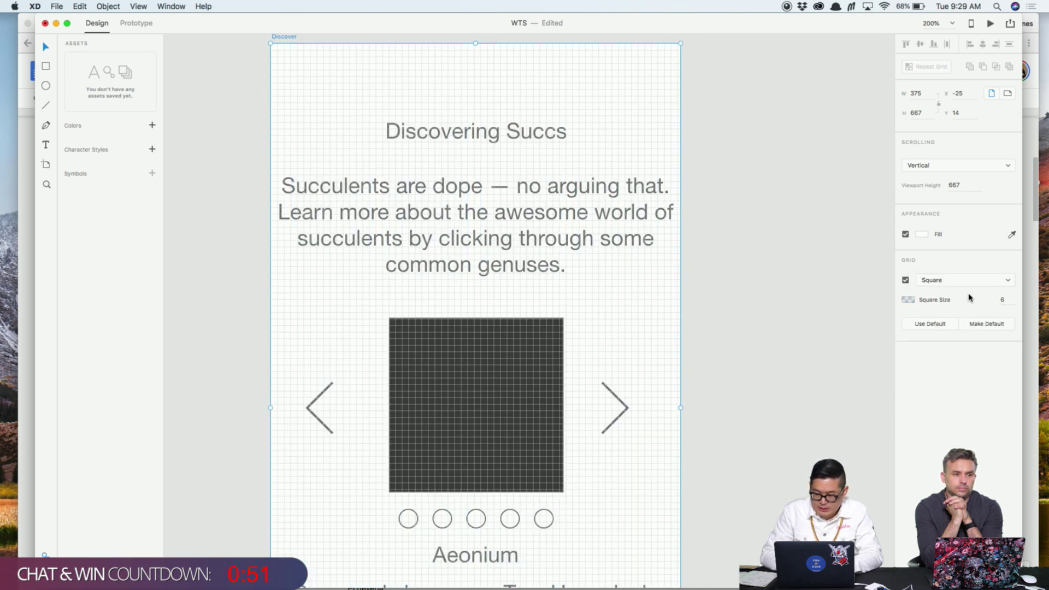
{"action": "left_click", "coordinate": [714, 186]}
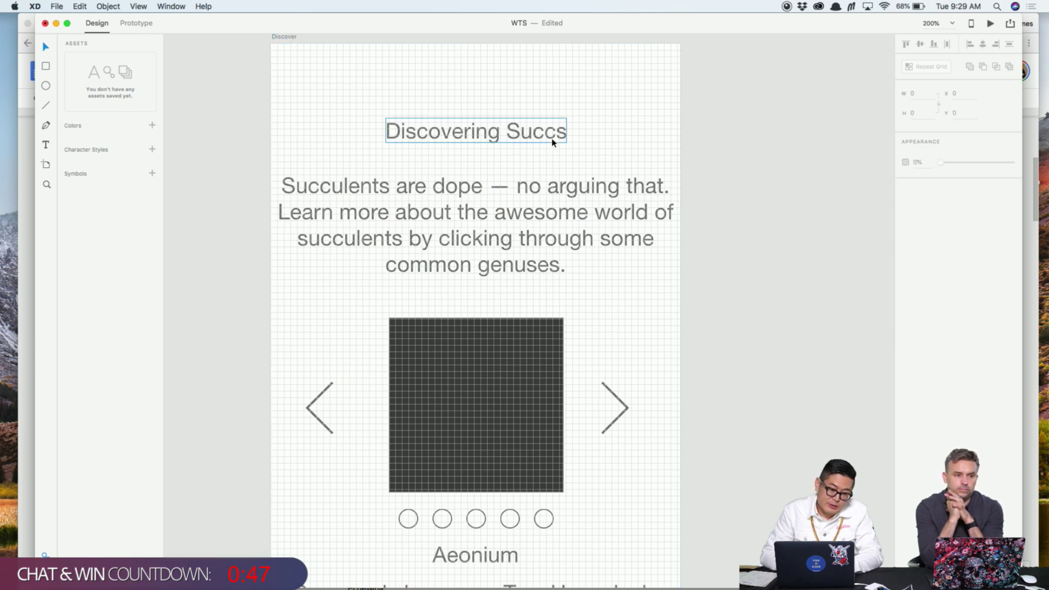
{"action": "left_click", "coordinate": [288, 38]}
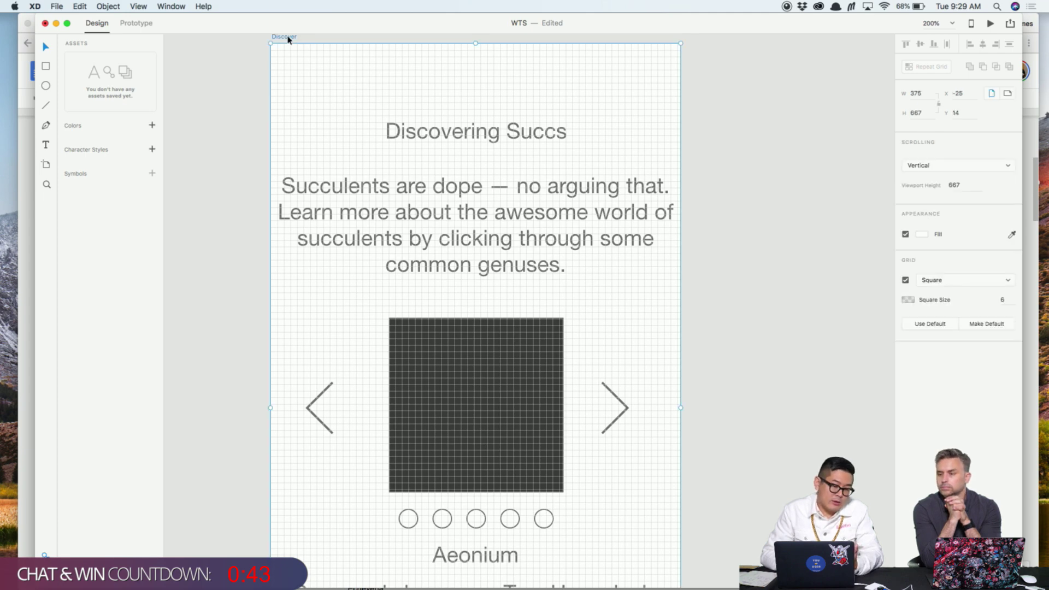
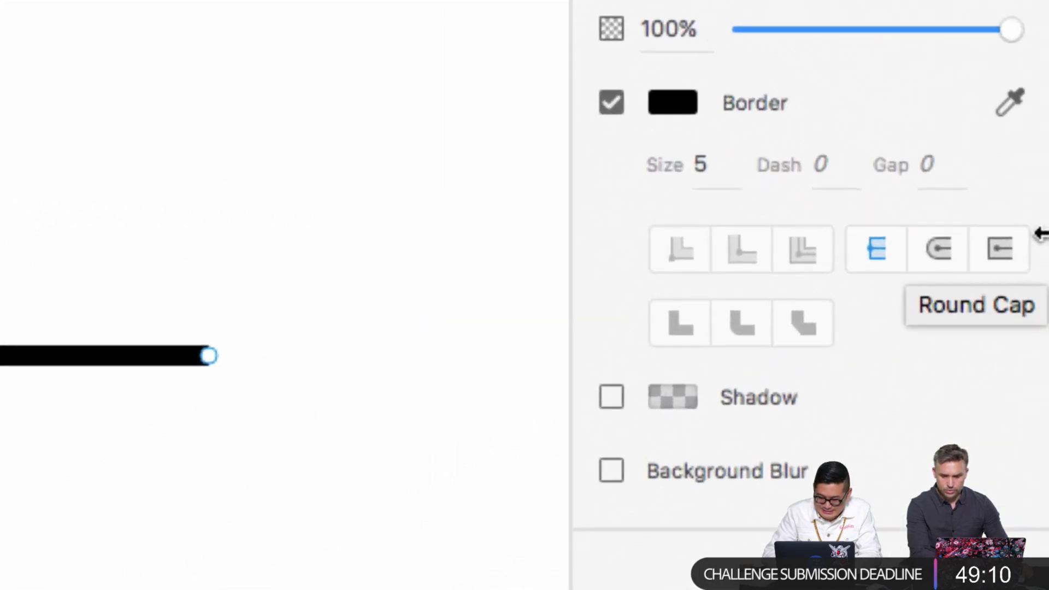
Give the thick black line a round cap and a dashed border with dash 5 and gap 10
{"action": "left_click", "coordinate": [938, 256]}
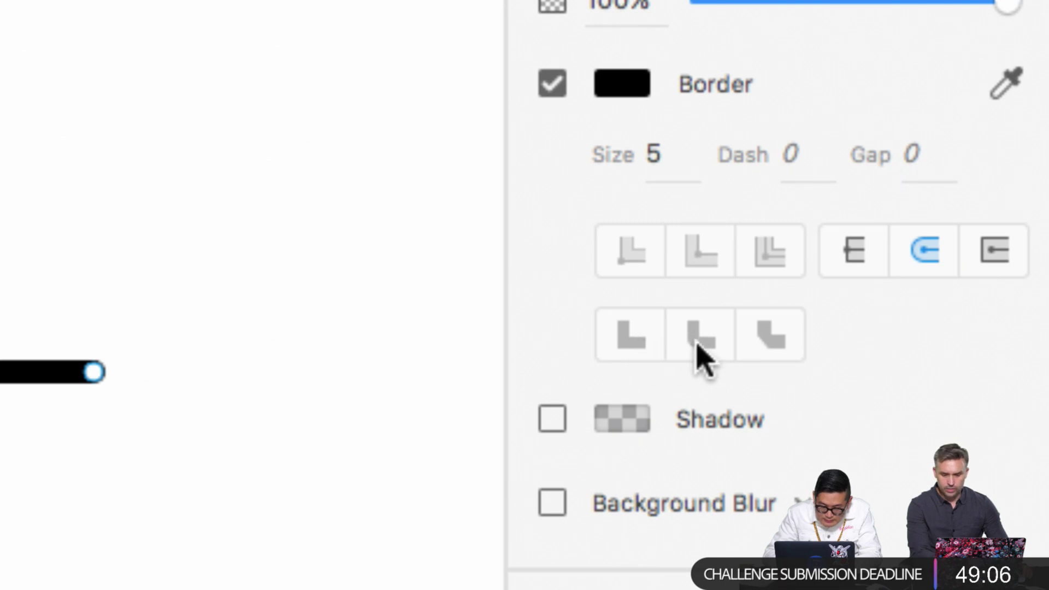
{"action": "left_click", "coordinate": [803, 164]}
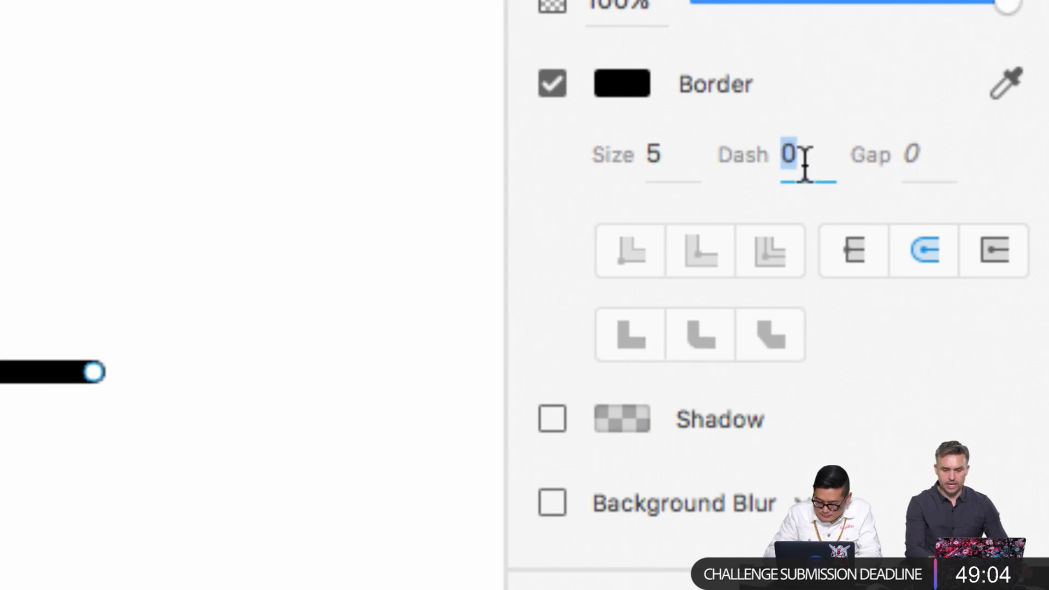
{"action": "type", "text": "5"}
{"action": "key", "text": "Tab"}
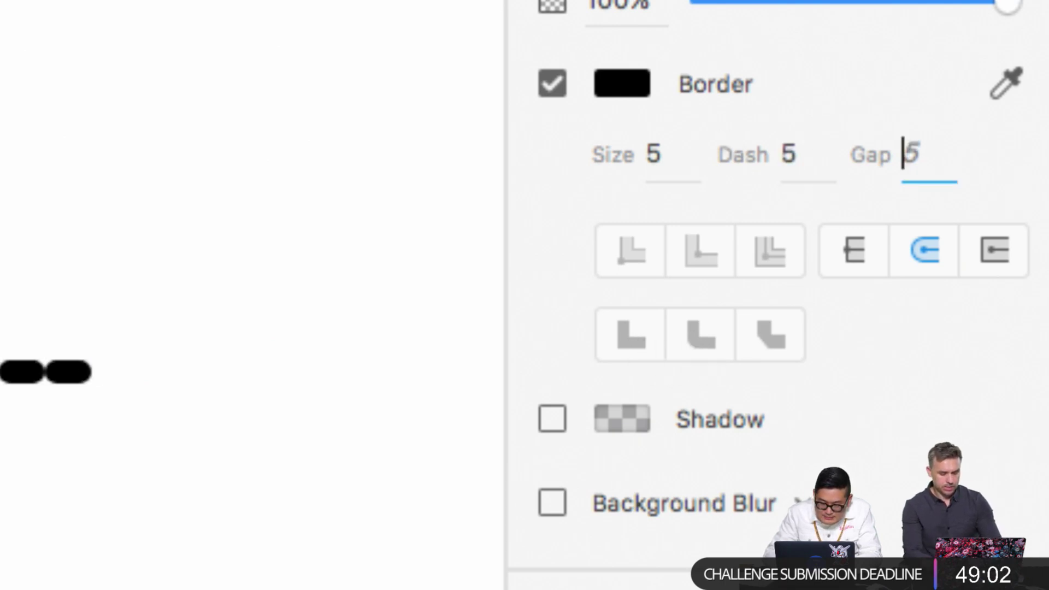
{"action": "type", "text": "10"}
{"action": "key", "text": "Return"}
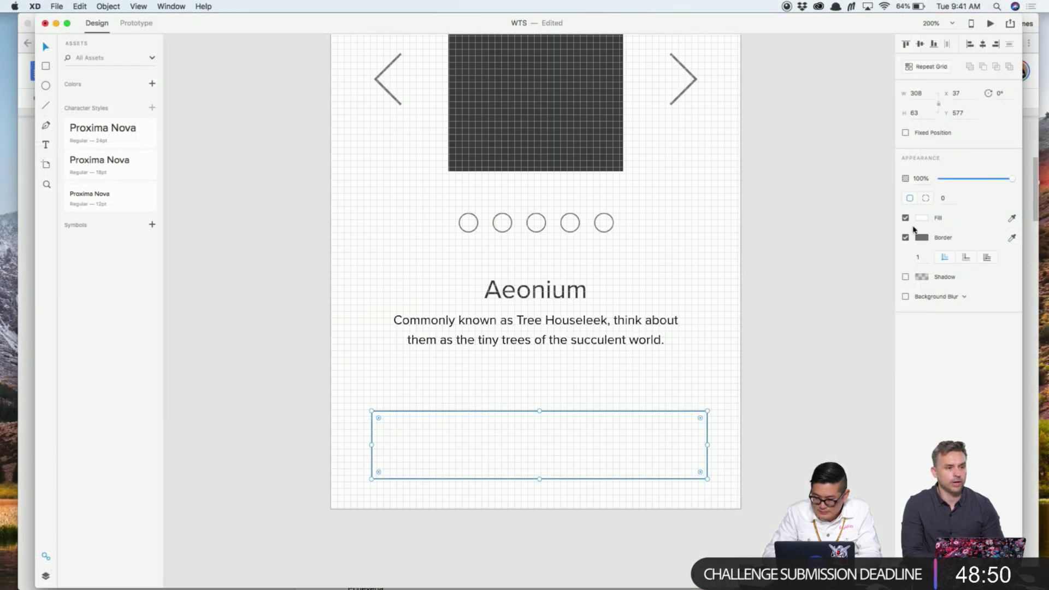
Remove the border of the Explore Aeoniums button rectangle and fill it with bright green #1D9F0C
{"action": "left_click", "coordinate": [905, 238]}
{"action": "left_click", "coordinate": [922, 218]}
{"action": "type", "text": "#AA5D5D"}
{"action": "key", "text": "Return"}
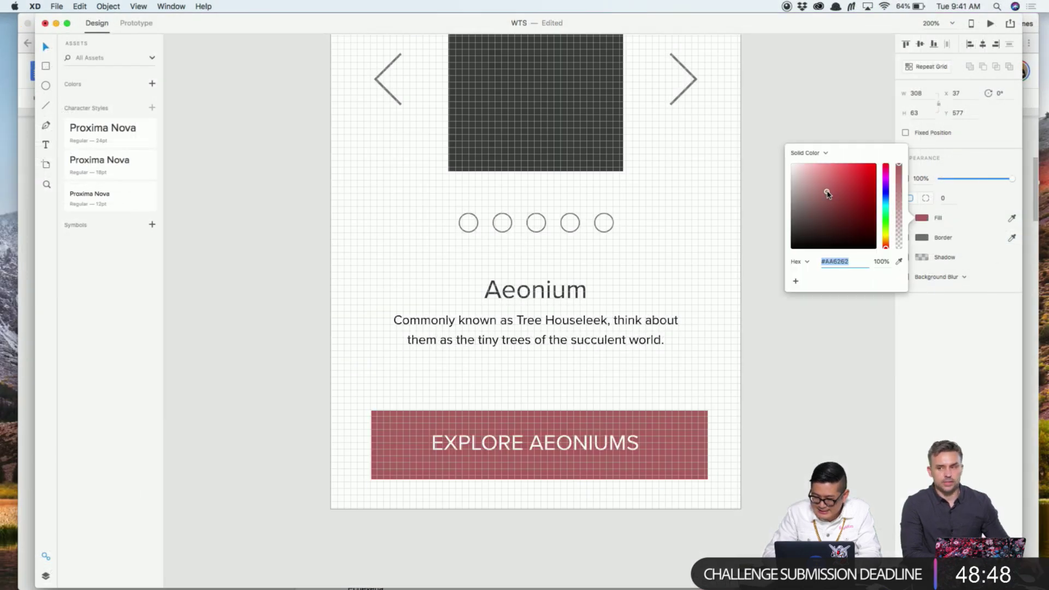
{"action": "left_click", "coordinate": [886, 229]}
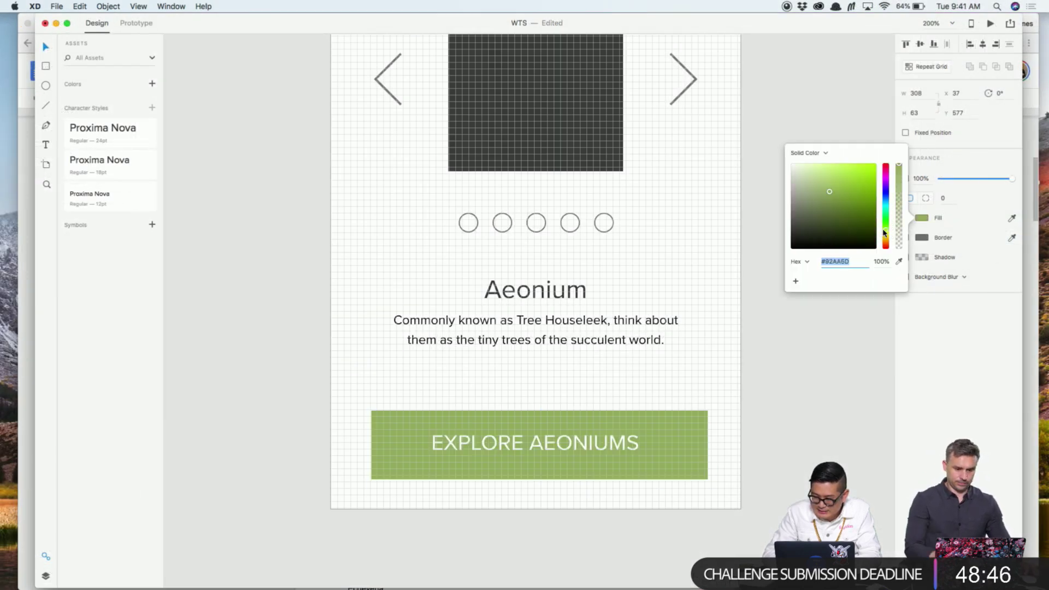
{"action": "left_click_drag", "start_coordinate": [885, 231], "coordinate": [870, 197]}
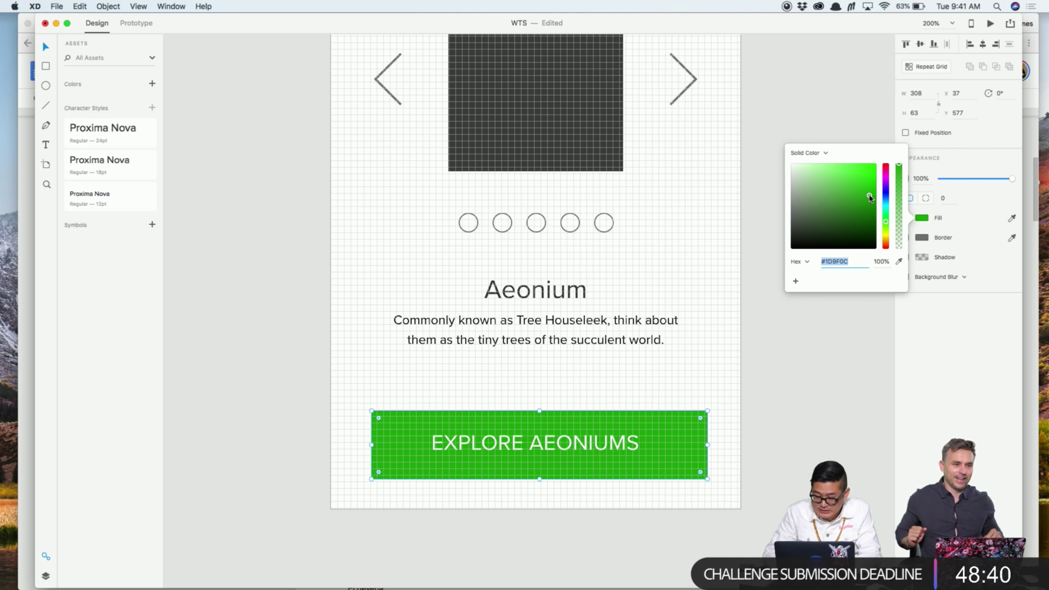
{"action": "left_click", "coordinate": [794, 437]}
{"action": "left_click", "coordinate": [563, 456]}
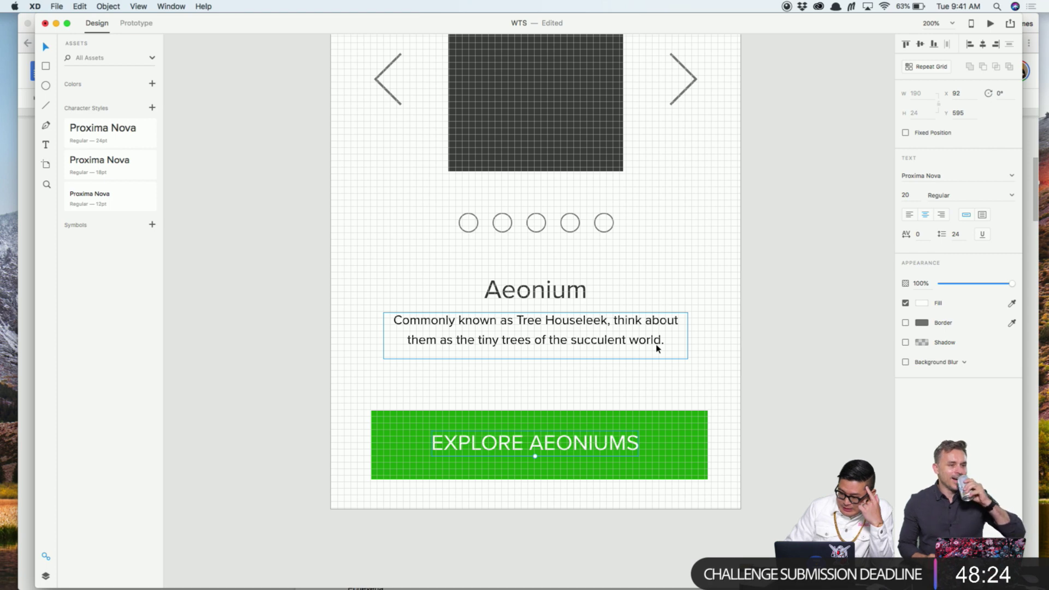
{"action": "scroll", "coordinate": [658, 348], "scroll_direction": "up", "scroll_amount": 5}
{"action": "scroll", "coordinate": [656, 346], "scroll_direction": "down", "scroll_amount": 3}
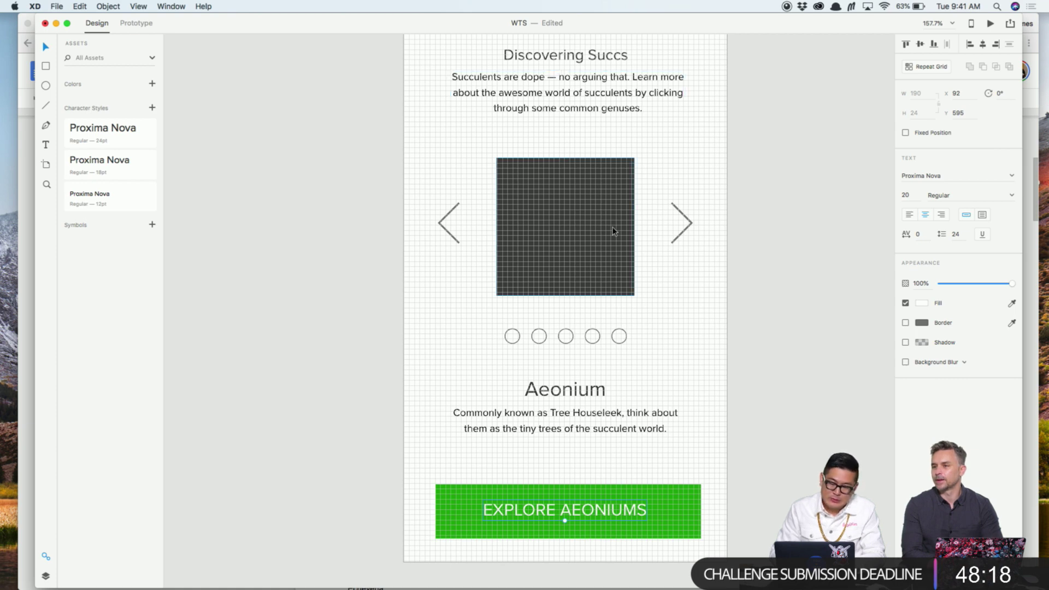
{"action": "key", "text": "z"}
{"action": "left_click", "coordinate": [622, 421]}
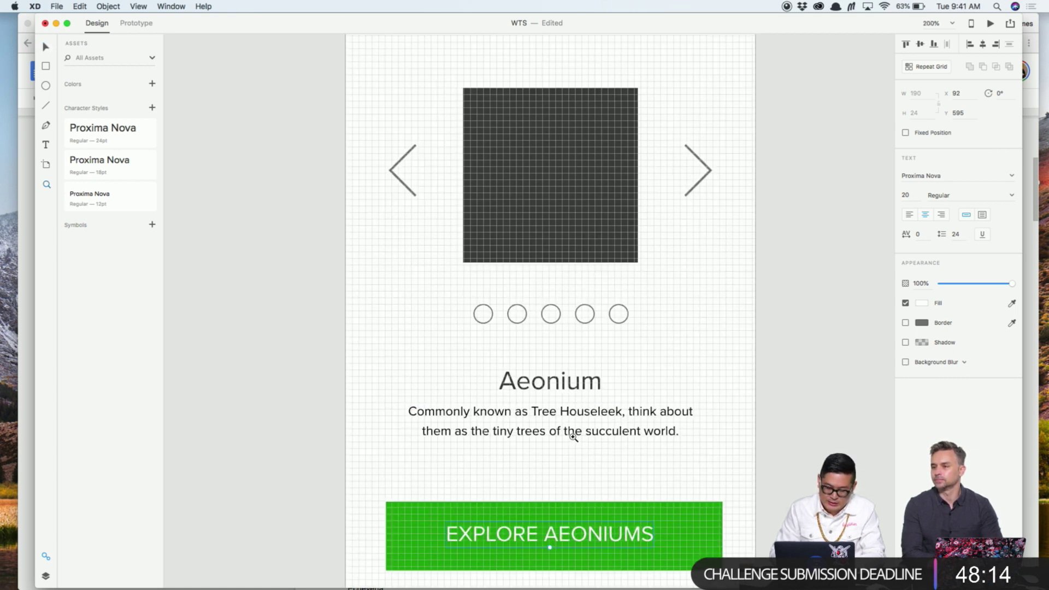
{"action": "key", "text": "v"}
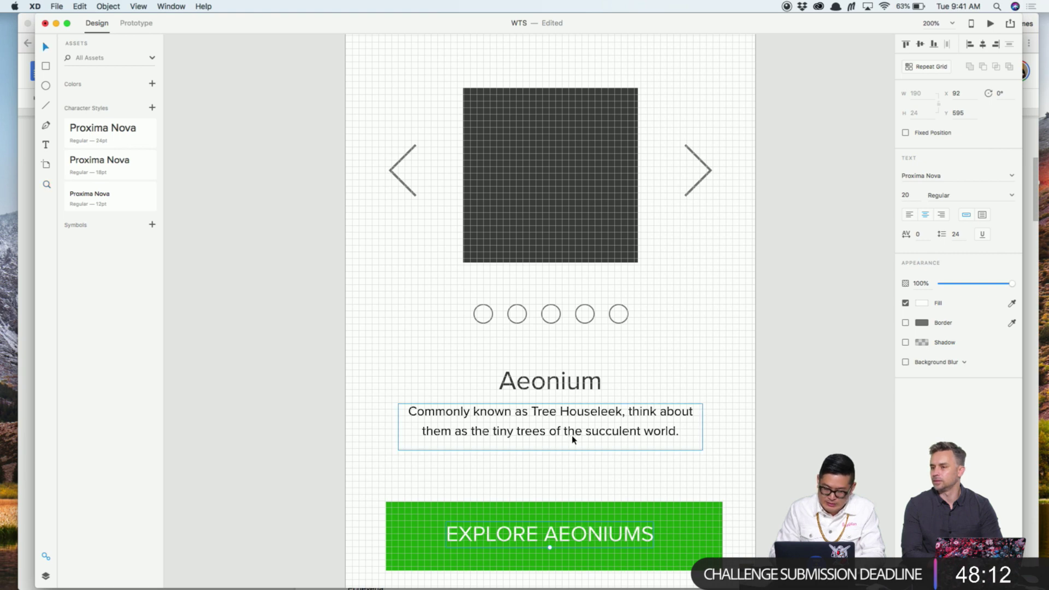
{"action": "scroll", "coordinate": [572, 439], "scroll_direction": "down", "scroll_amount": 5}
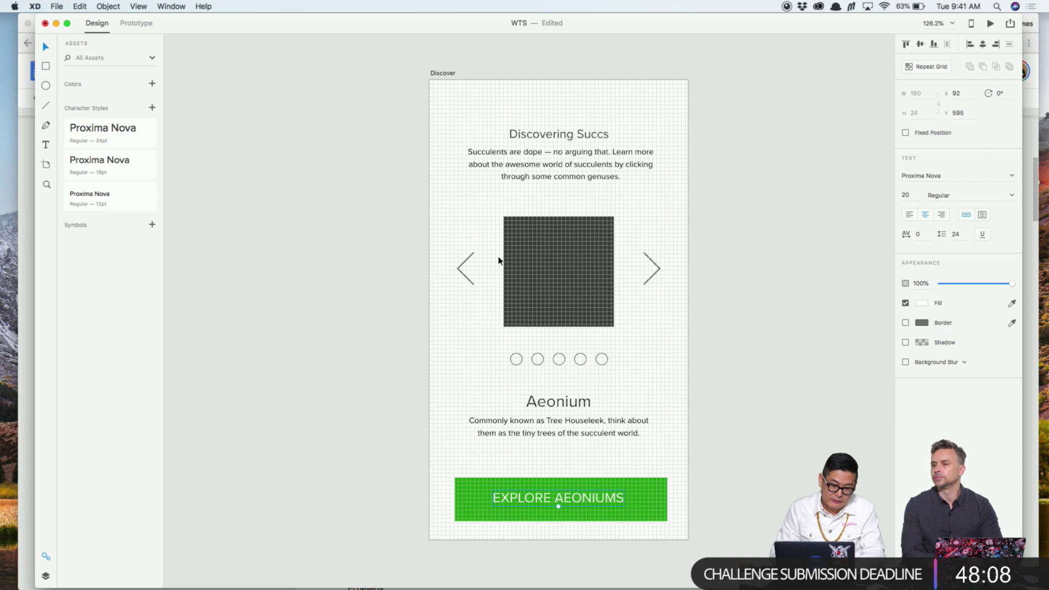
{"action": "scroll", "coordinate": [499, 261], "scroll_direction": "down", "scroll_amount": 3}
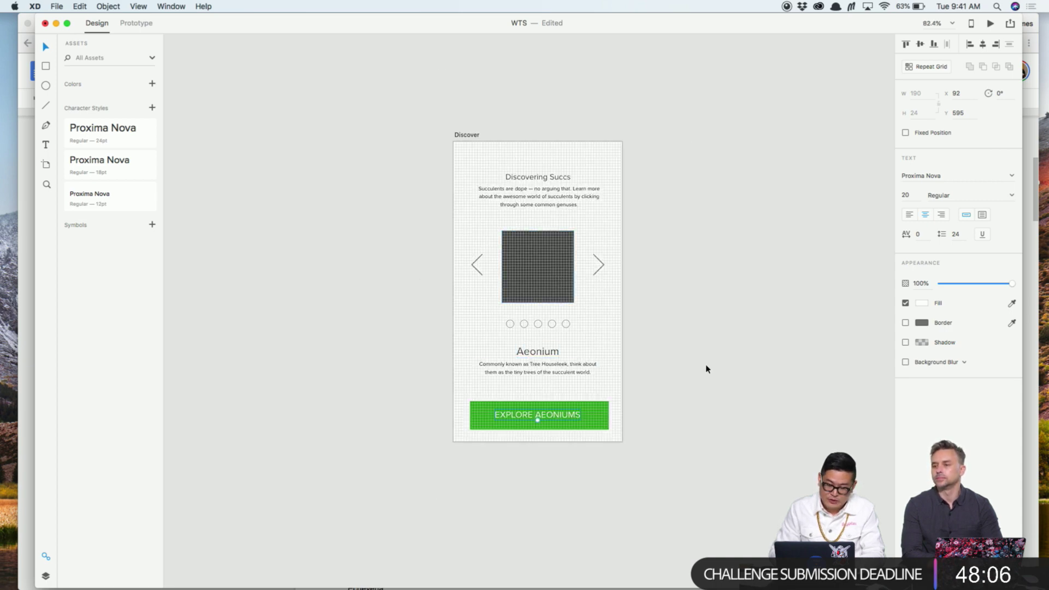
{"action": "scroll", "coordinate": [706, 368], "scroll_direction": "right", "scroll_amount": 2}
{"action": "scroll", "coordinate": [617, 340], "scroll_direction": "left", "scroll_amount": 3}
{"action": "scroll", "coordinate": [618, 340], "scroll_direction": "right", "scroll_amount": 1}
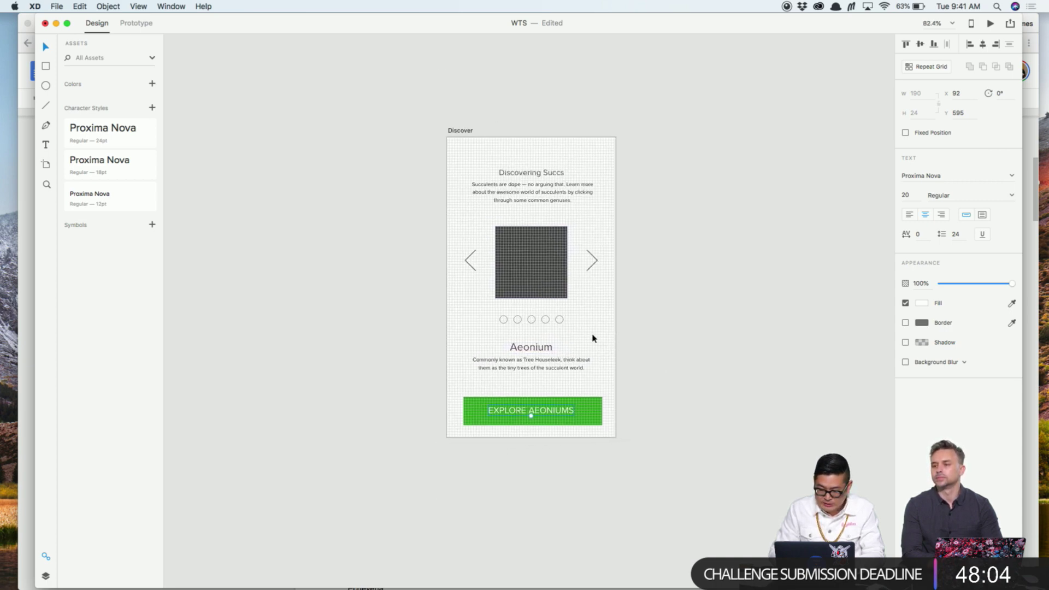
Switch to the content document in Google Docs, review the Discover genus descriptions, and return to Adobe XD
{"action": "key", "text": "super+Tab"}
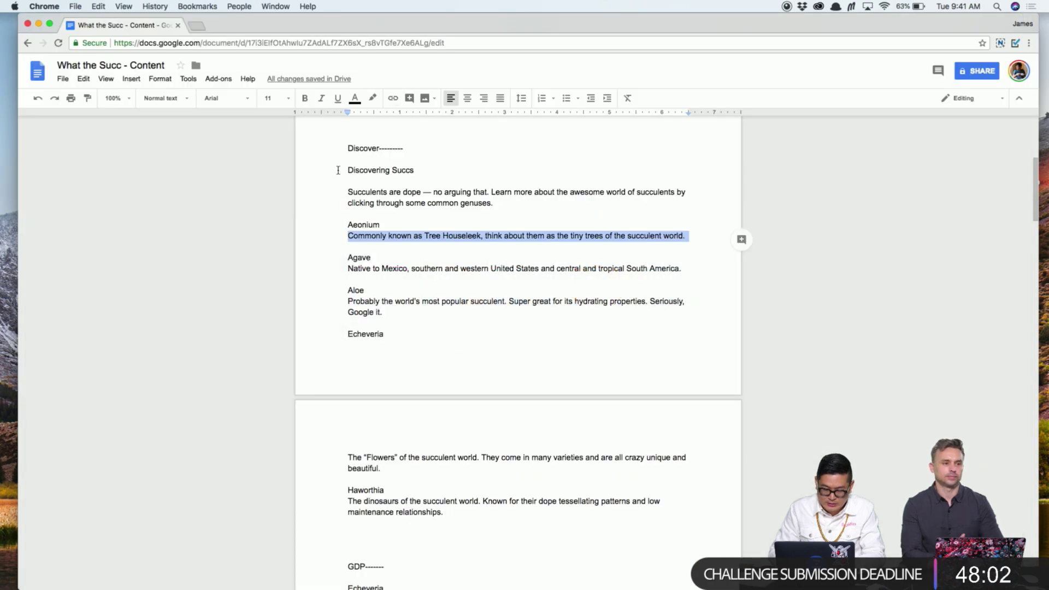
{"action": "scroll", "coordinate": [376, 236], "scroll_direction": "down", "scroll_amount": 2}
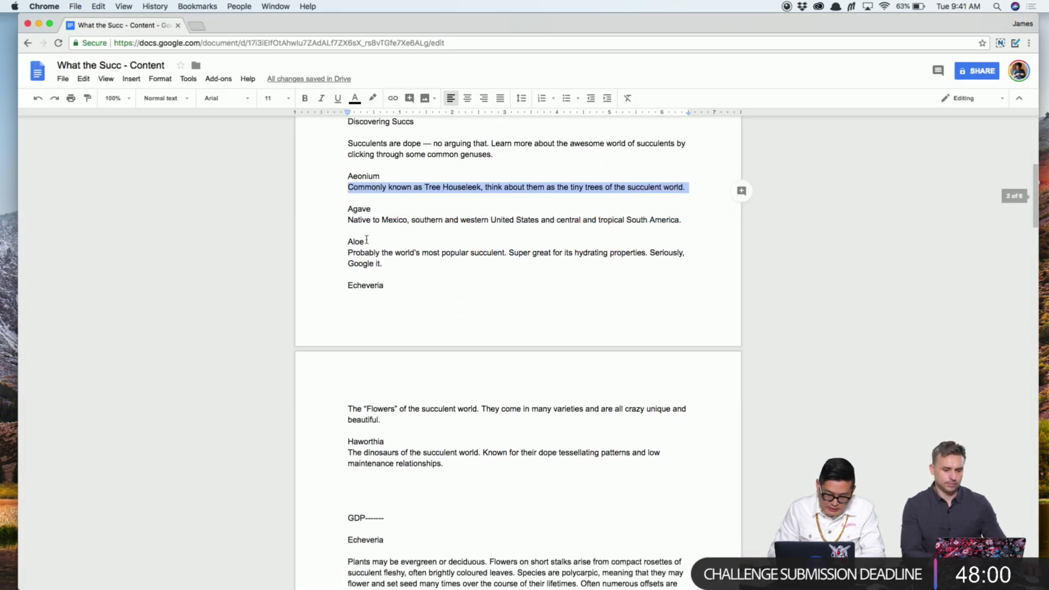
{"action": "scroll", "coordinate": [351, 259], "scroll_direction": "down", "scroll_amount": 1}
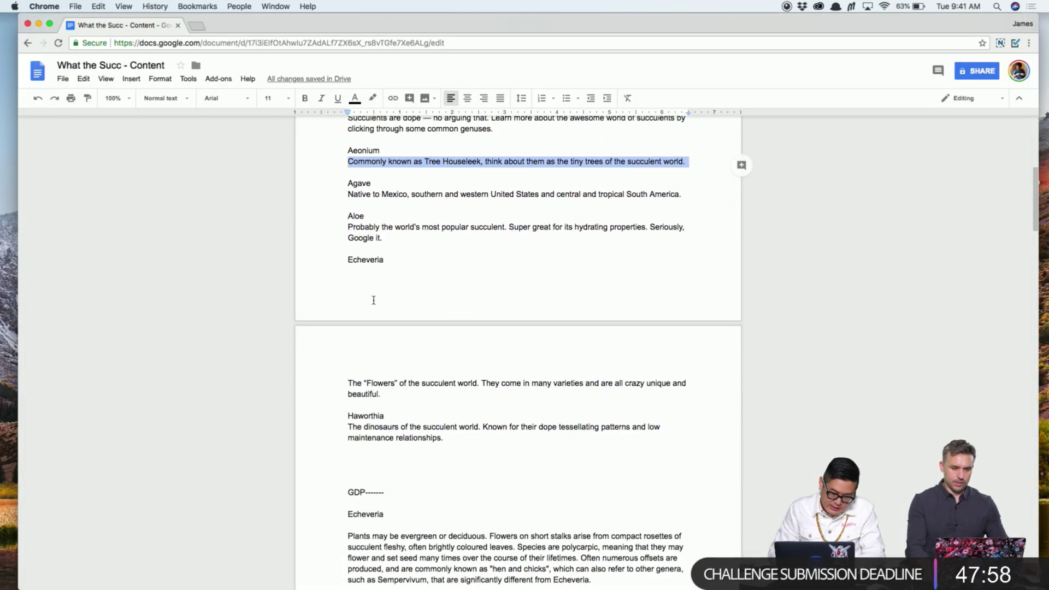
{"action": "scroll", "coordinate": [426, 355], "scroll_direction": "up", "scroll_amount": 1}
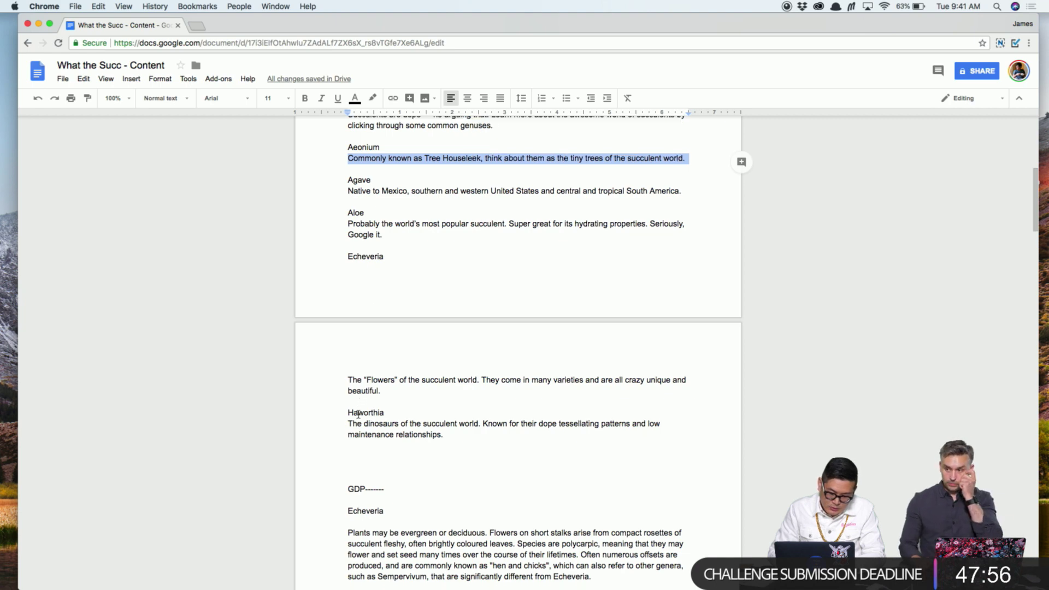
{"action": "scroll", "coordinate": [499, 193], "scroll_direction": "up", "scroll_amount": 1}
{"action": "key", "text": "super+Tab"}
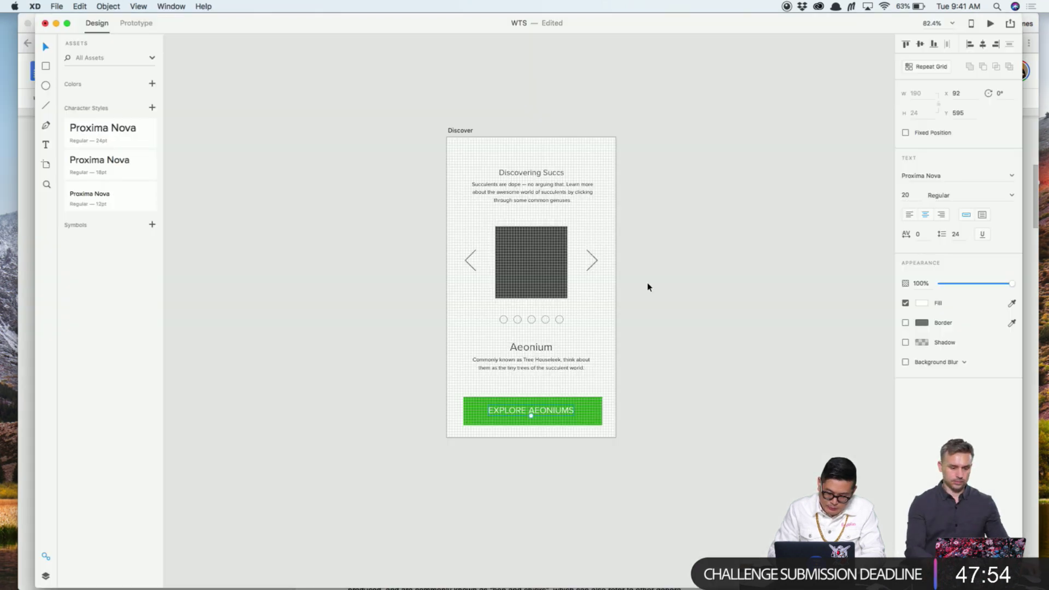
Examine the Discover artboard's layout against the square grid, from the heading down to the green button
{"action": "key", "text": "super+1"}
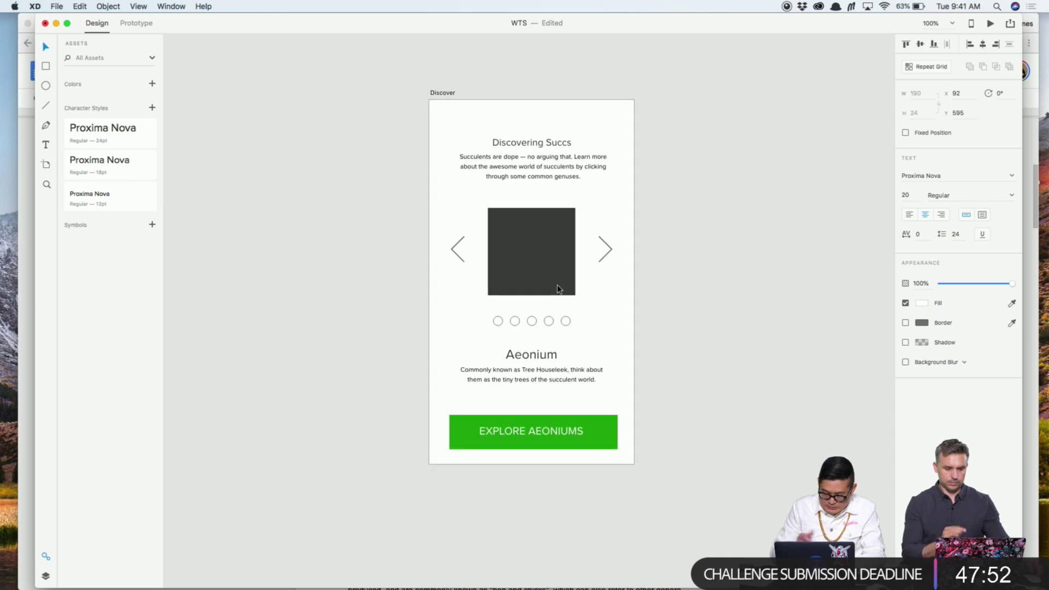
{"action": "key", "text": "super+apostrophe"}
{"action": "scroll", "coordinate": [534, 282], "scroll_direction": "right", "scroll_amount": 3}
{"action": "key", "text": "z"}
{"action": "left_click", "coordinate": [480, 270]}
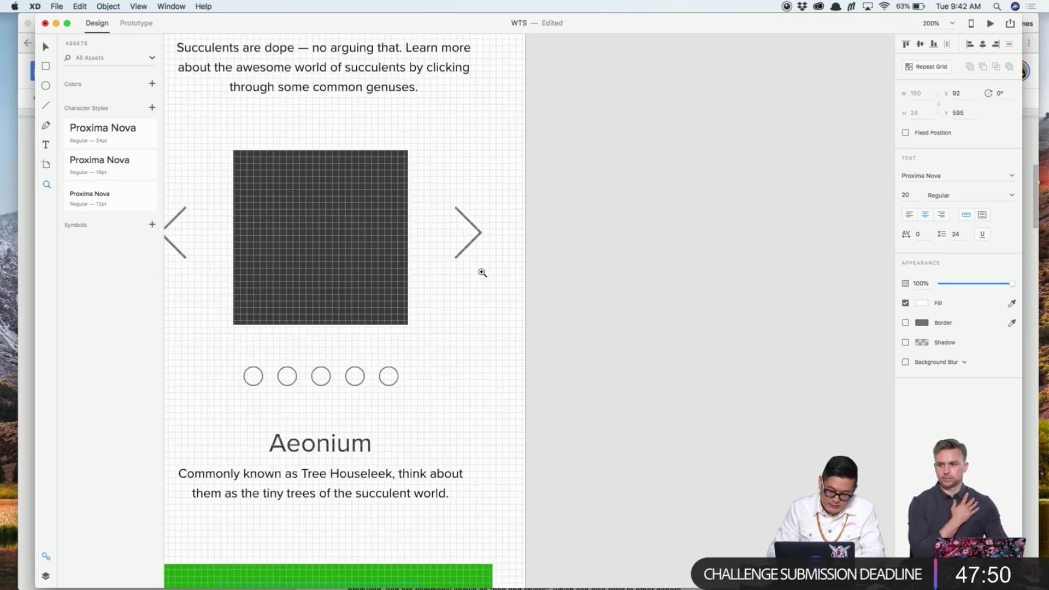
{"action": "scroll", "coordinate": [481, 270], "scroll_direction": "left", "scroll_amount": 3}
{"action": "scroll", "coordinate": [481, 270], "scroll_direction": "up", "scroll_amount": 8}
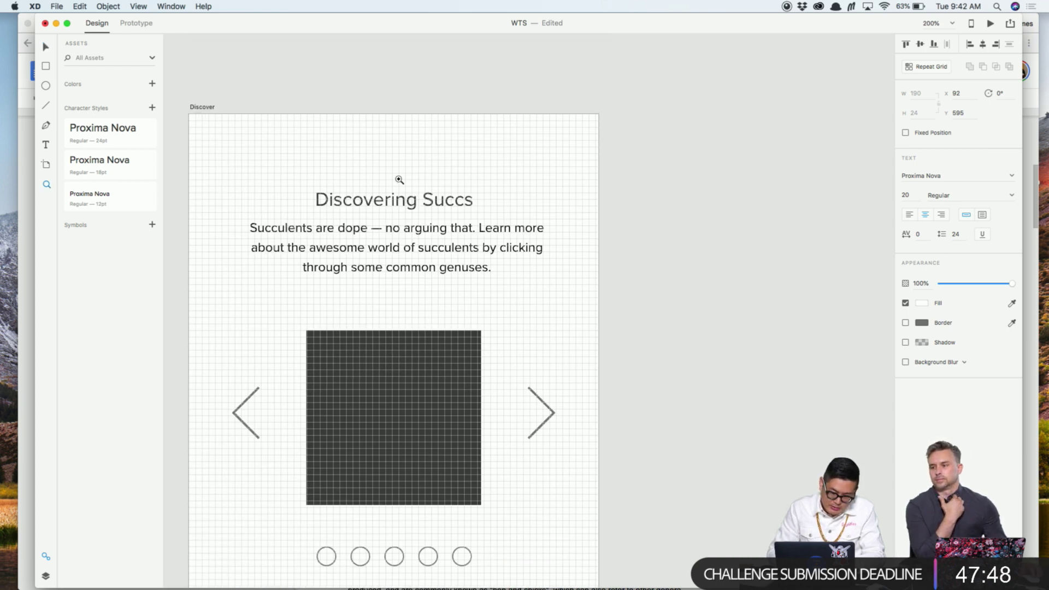
{"action": "key", "text": "v"}
{"action": "left_click", "coordinate": [412, 86]}
{"action": "scroll", "coordinate": [412, 87], "scroll_direction": "down", "scroll_amount": 5}
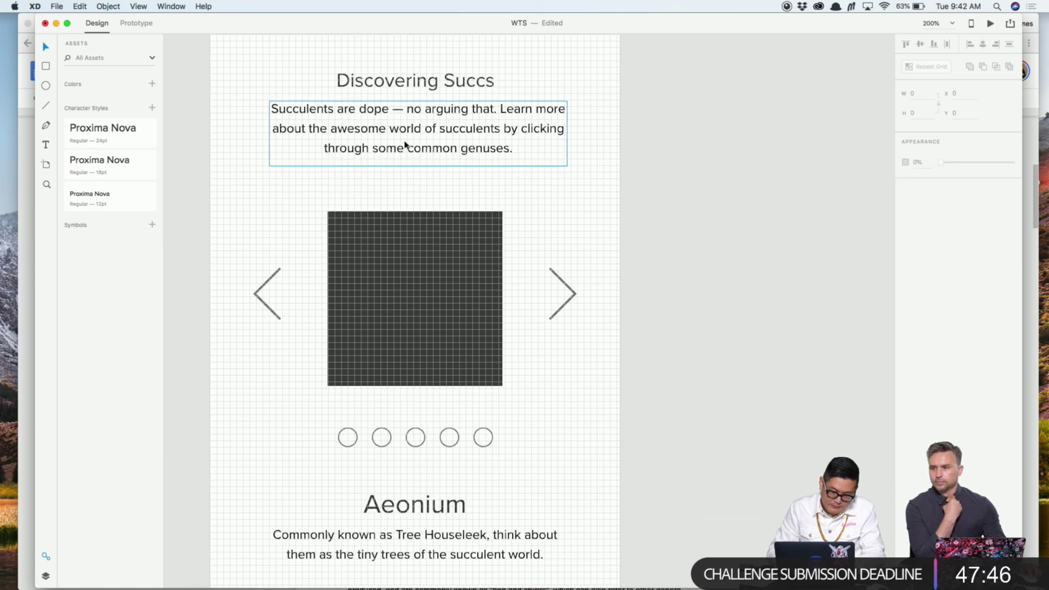
{"action": "scroll", "coordinate": [405, 145], "scroll_direction": "down", "scroll_amount": 5}
{"action": "left_click", "coordinate": [458, 186]}
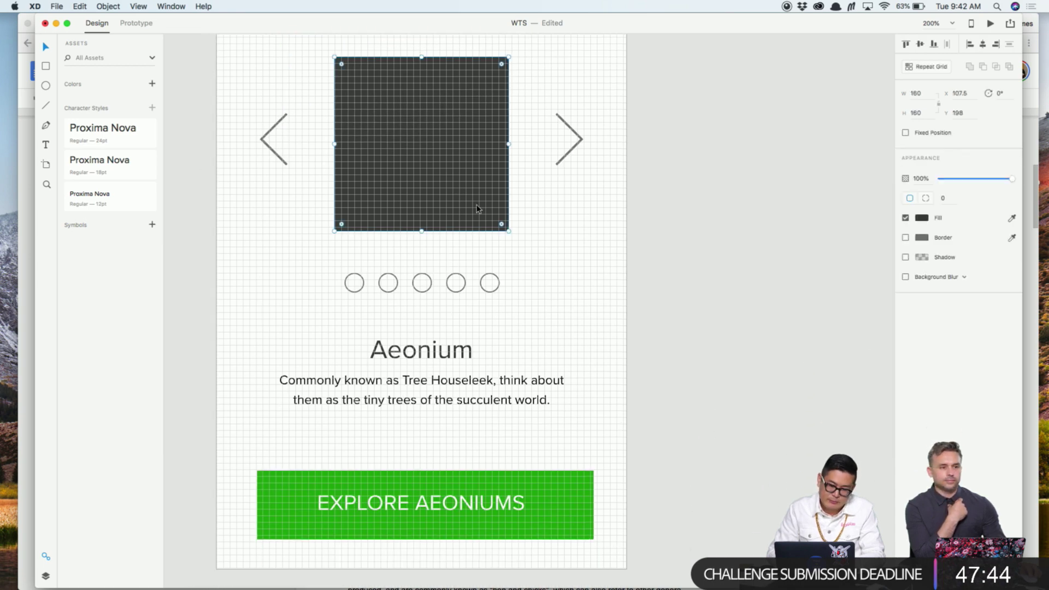
{"action": "left_click_drag", "start_coordinate": [526, 293], "coordinate": [578, 274]}
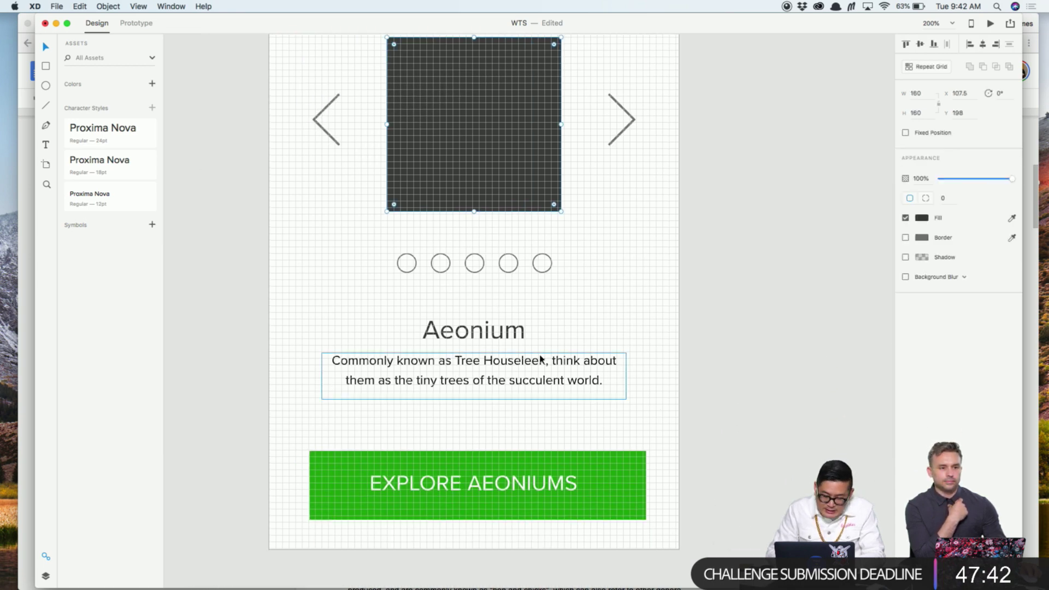
Set the Explore Aeoniums button label to font size 12 with a line spacing of 18
{"action": "left_click", "coordinate": [483, 490]}
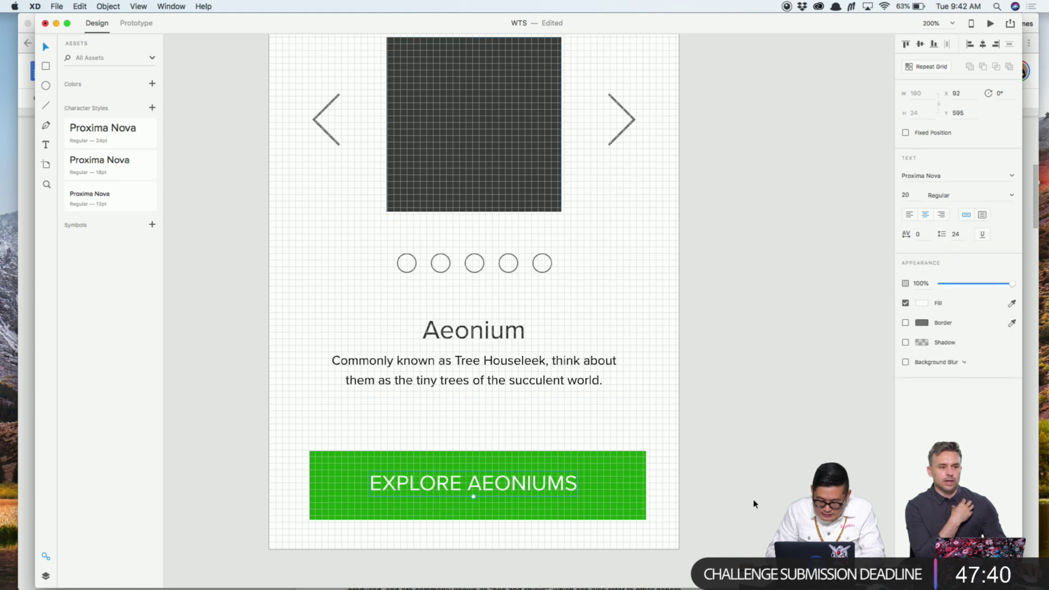
{"action": "double_click", "coordinate": [904, 194]}
{"action": "type", "text": "12"}
{"action": "key", "text": "Tab"}
{"action": "key", "text": "Tab"}
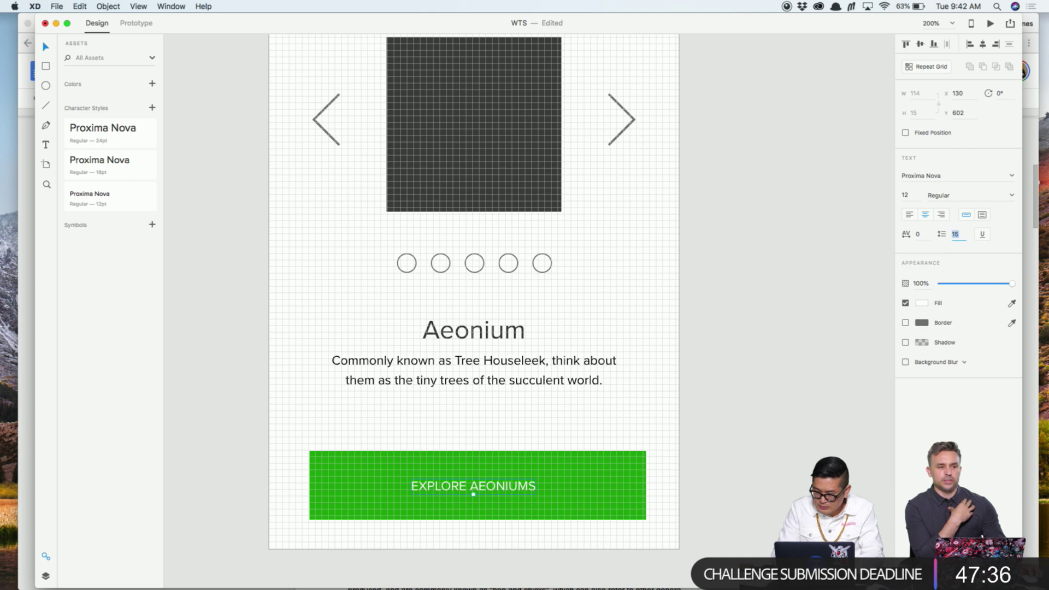
{"action": "type", "text": "18"}
{"action": "key", "text": "Tab"}
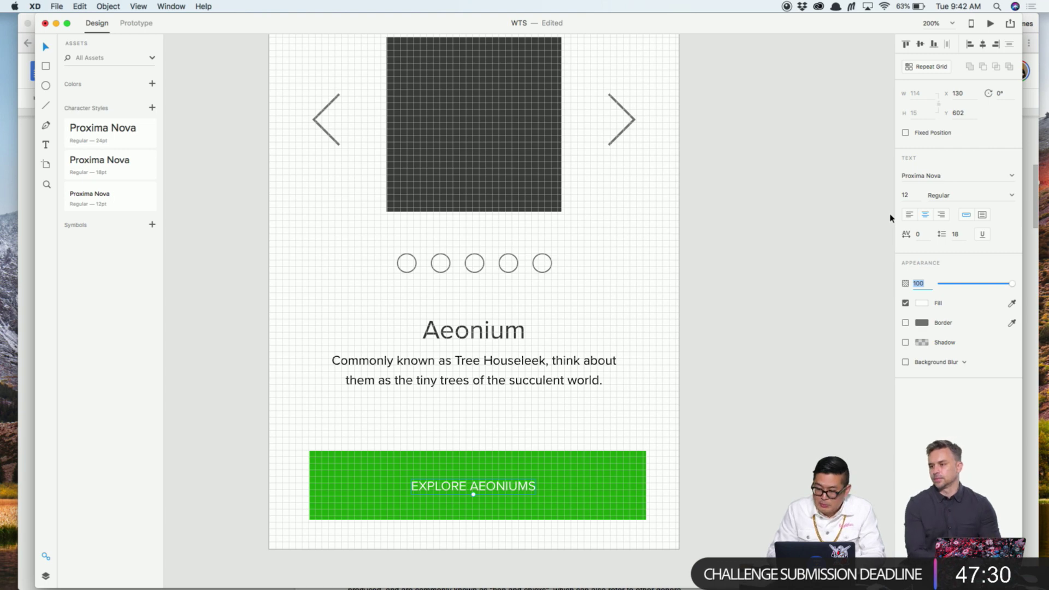
Make the Explore Aeoniums label Bold and set its character spacing to 100 after trying 50
{"action": "left_click", "coordinate": [1004, 196]}
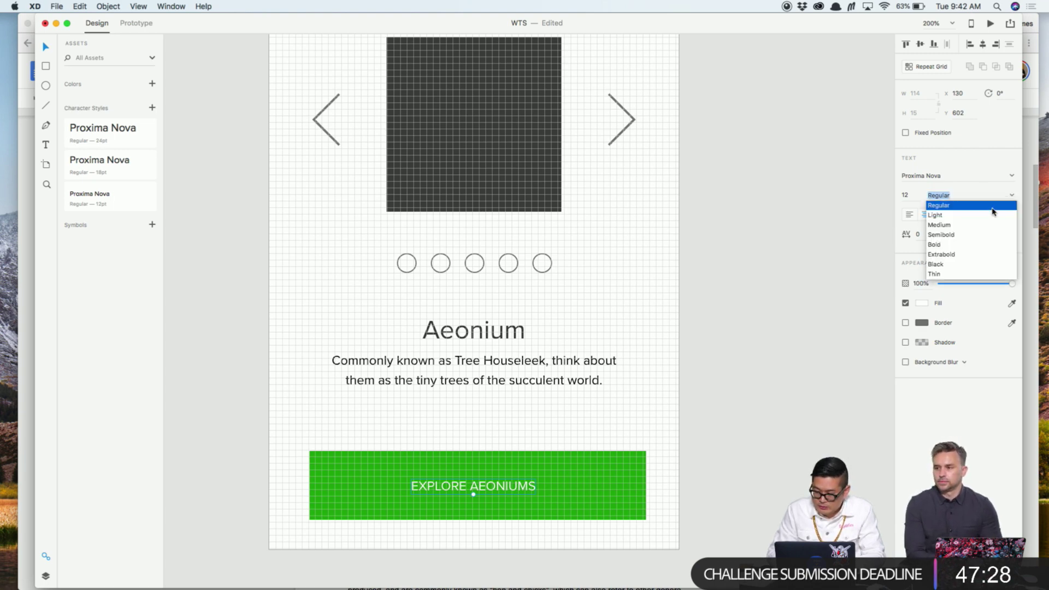
{"action": "left_click", "coordinate": [965, 245]}
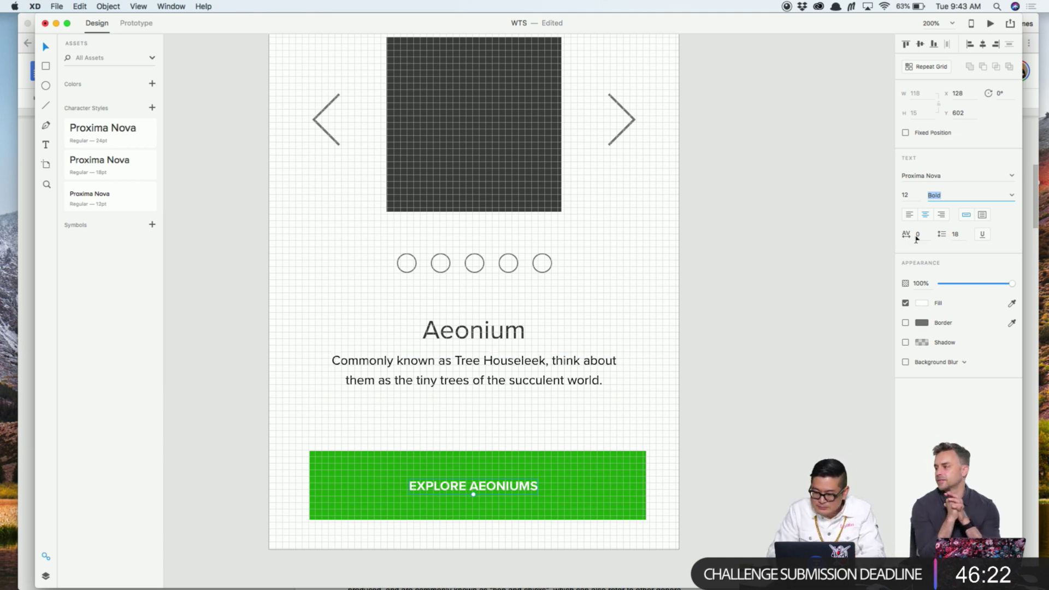
{"action": "left_click", "coordinate": [919, 235]}
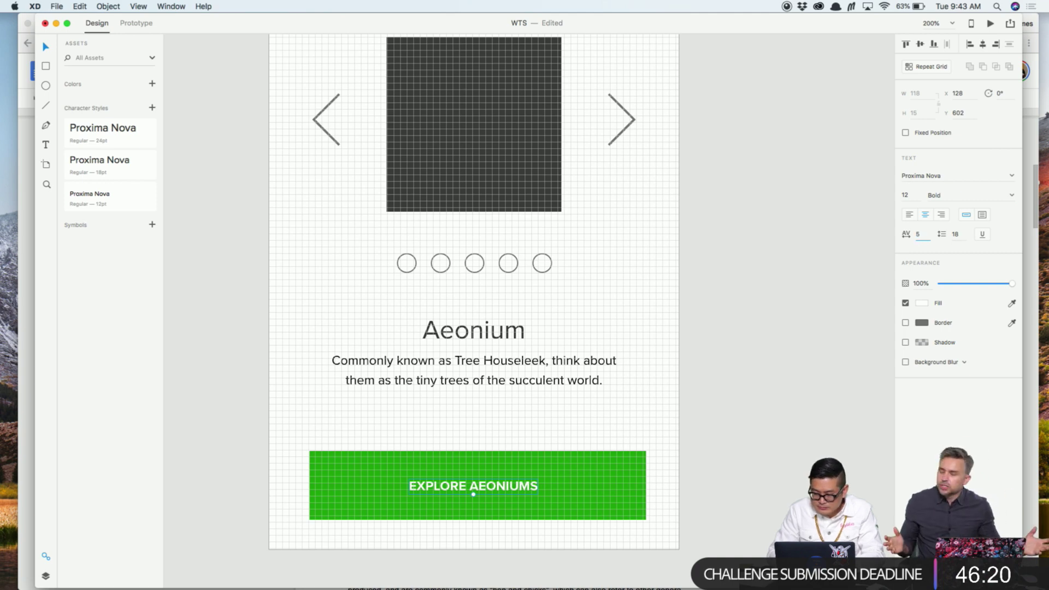
{"action": "type", "text": "50"}
{"action": "key", "text": "Return"}
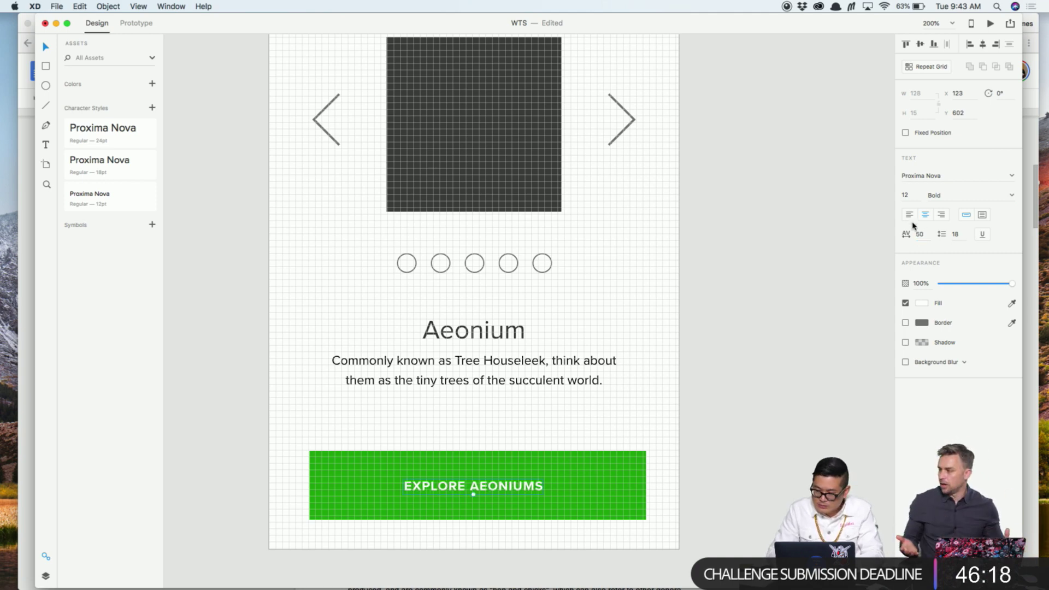
{"action": "key", "text": "super+a"}
{"action": "type", "text": "100"}
{"action": "key", "text": "Return"}
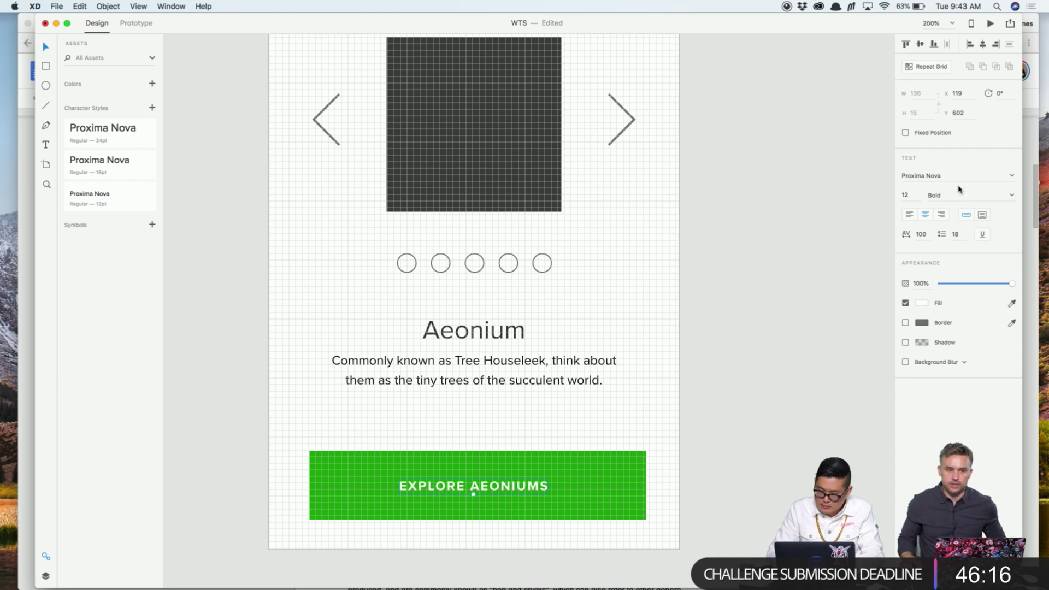
Increase the Explore Aeoniums label's font size to 15 and set its weight to Regular
{"action": "left_click", "coordinate": [906, 195]}
{"action": "type", "text": "15"}
{"action": "key", "text": "Tab"}
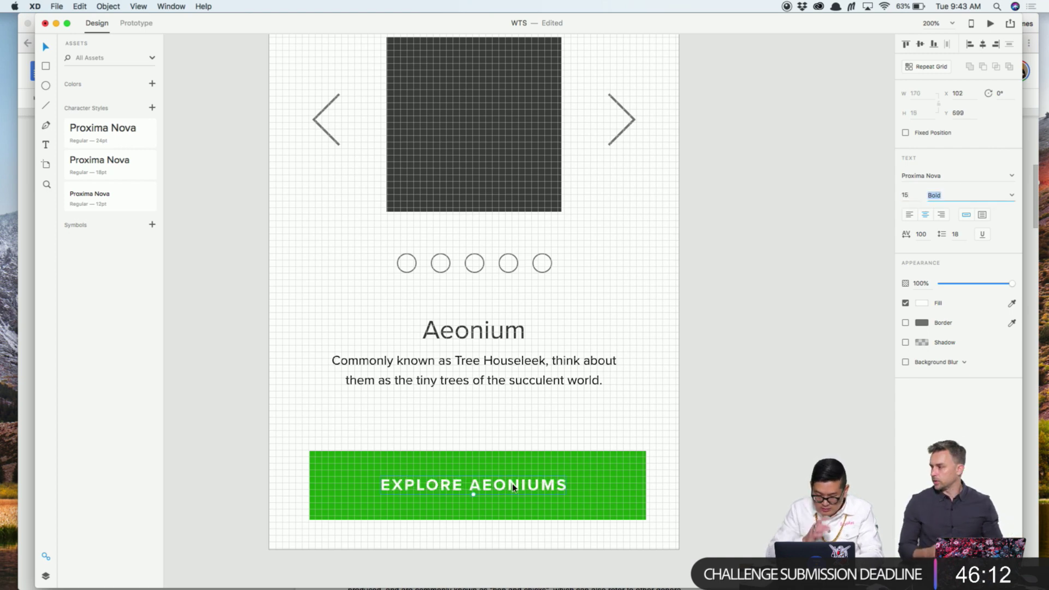
{"action": "left_click", "coordinate": [1012, 199]}
{"action": "left_click", "coordinate": [992, 209]}
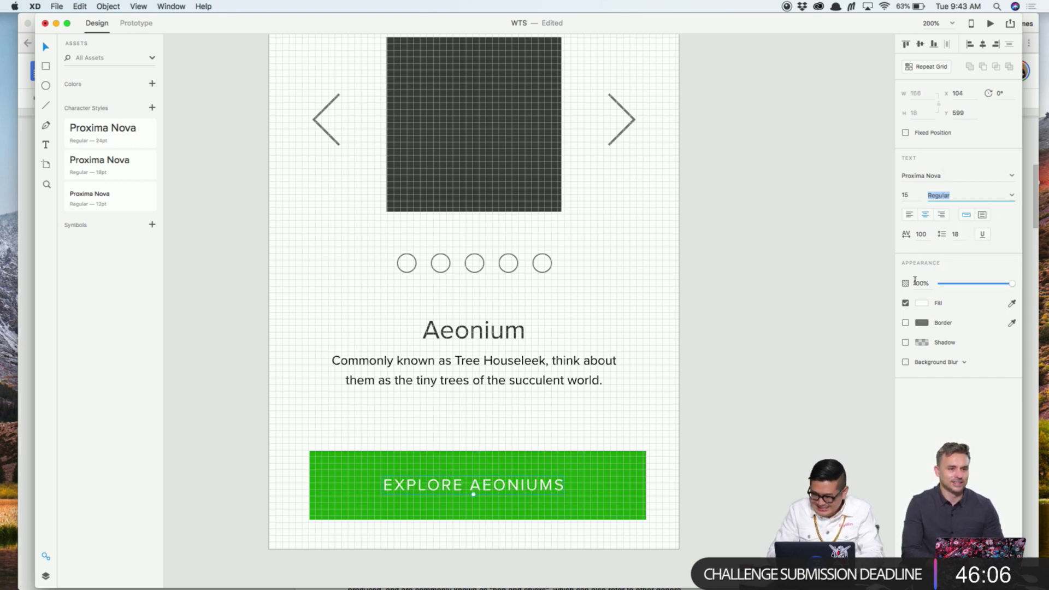
{"action": "left_click", "coordinate": [700, 452]}
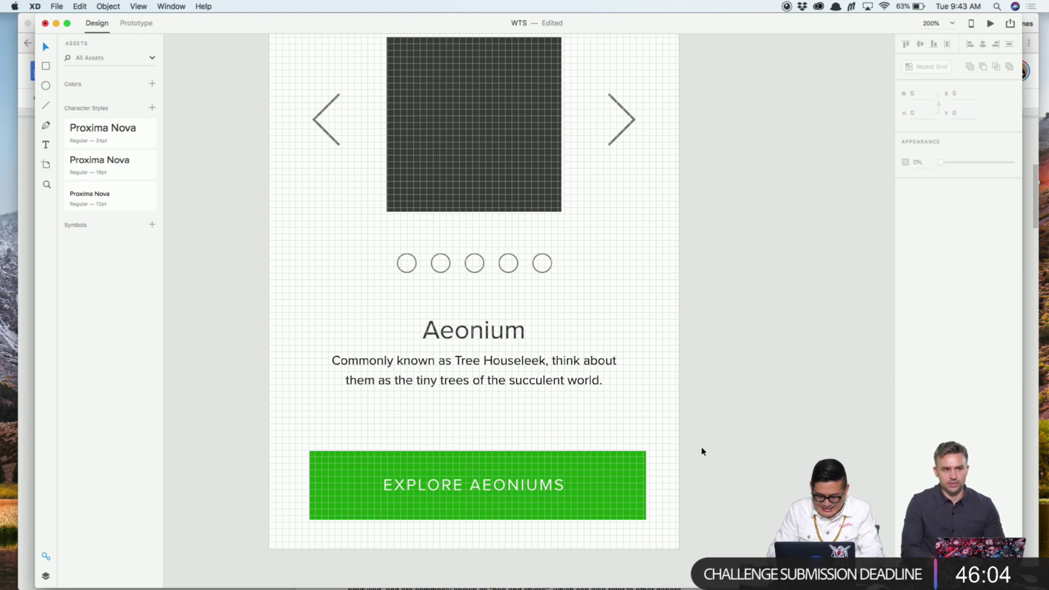
Switch the Discover artboard's grid from square to layout columns
{"action": "left_click", "coordinate": [579, 486]}
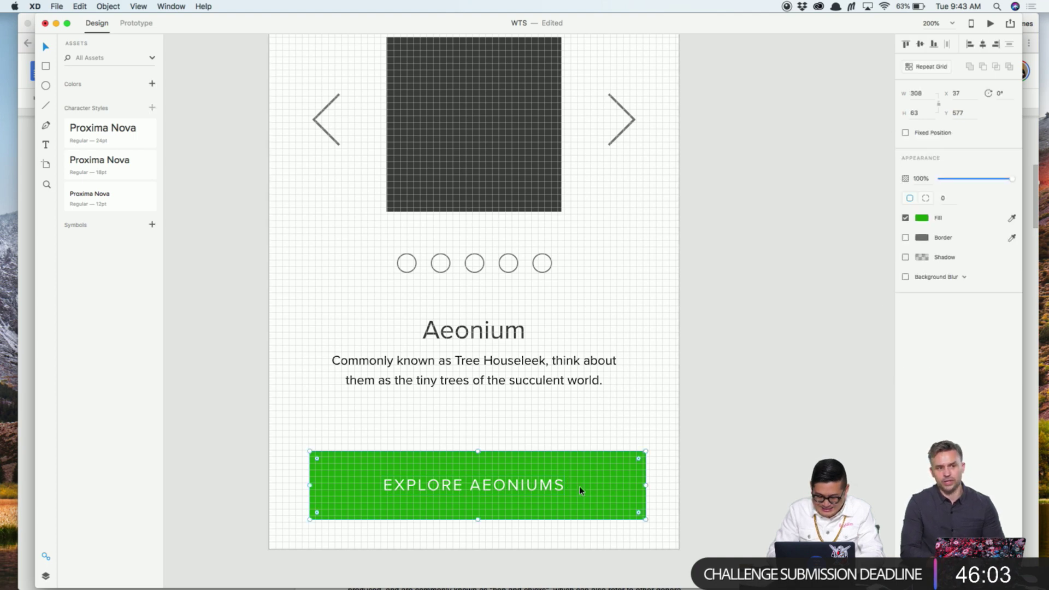
{"action": "left_click", "coordinate": [834, 296]}
{"action": "scroll", "coordinate": [744, 138], "scroll_direction": "up", "scroll_amount": 1}
{"action": "scroll", "coordinate": [737, 136], "scroll_direction": "up", "scroll_amount": 10}
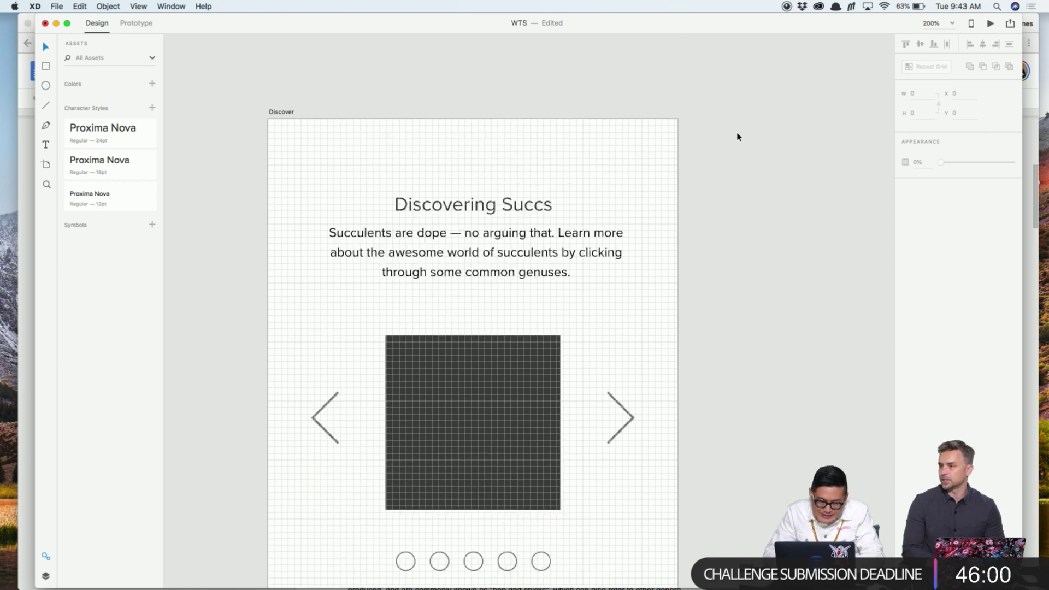
{"action": "left_click", "coordinate": [287, 154]}
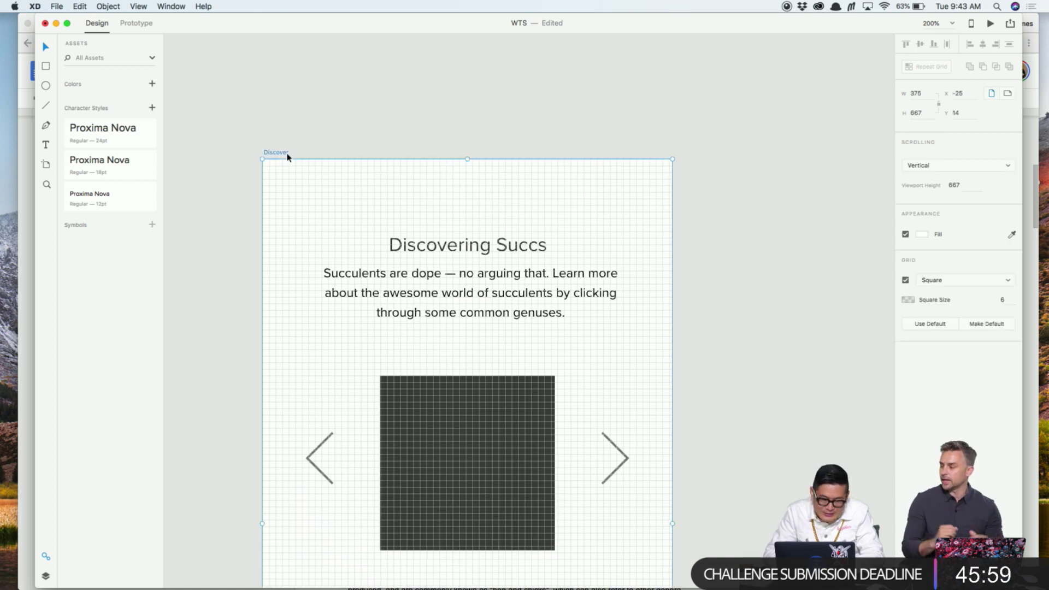
{"action": "left_click", "coordinate": [965, 279]}
{"action": "left_click", "coordinate": [967, 273]}
{"action": "scroll", "coordinate": [723, 275], "scroll_direction": "down", "scroll_amount": 2}
{"action": "scroll", "coordinate": [723, 275], "scroll_direction": "down", "scroll_amount": 8}
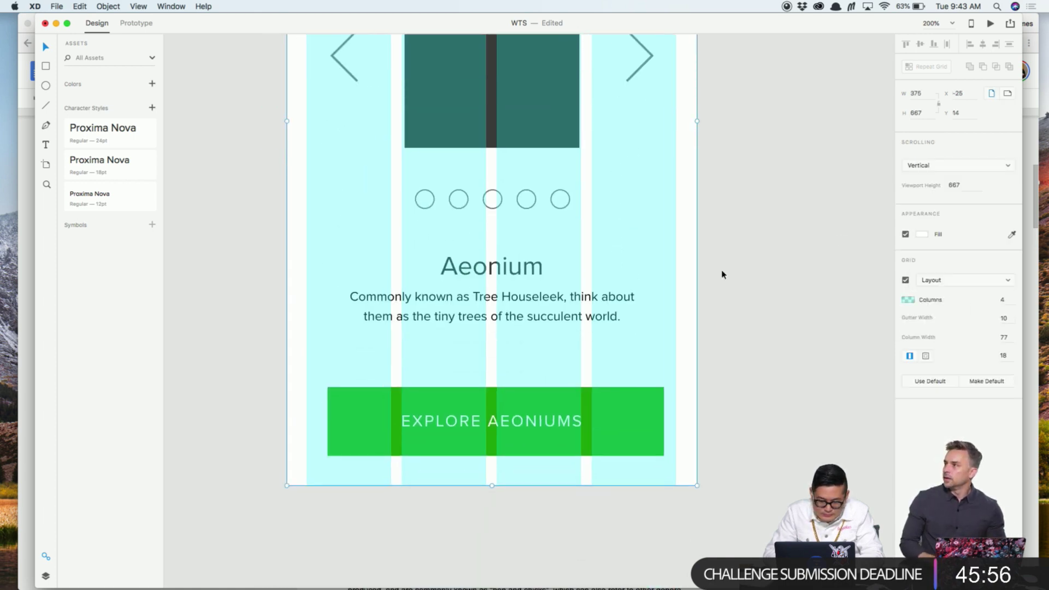
Move the green button rectangle to X 18 and widen it to span all four layout columns
{"action": "left_click", "coordinate": [626, 394]}
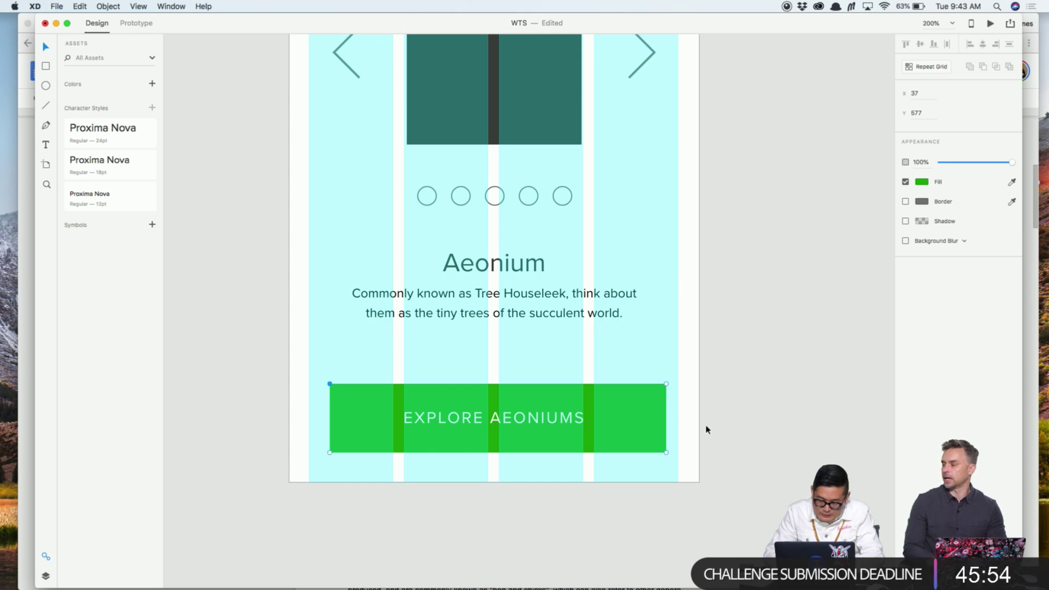
{"action": "left_click_drag", "start_coordinate": [651, 421], "coordinate": [624, 422]}
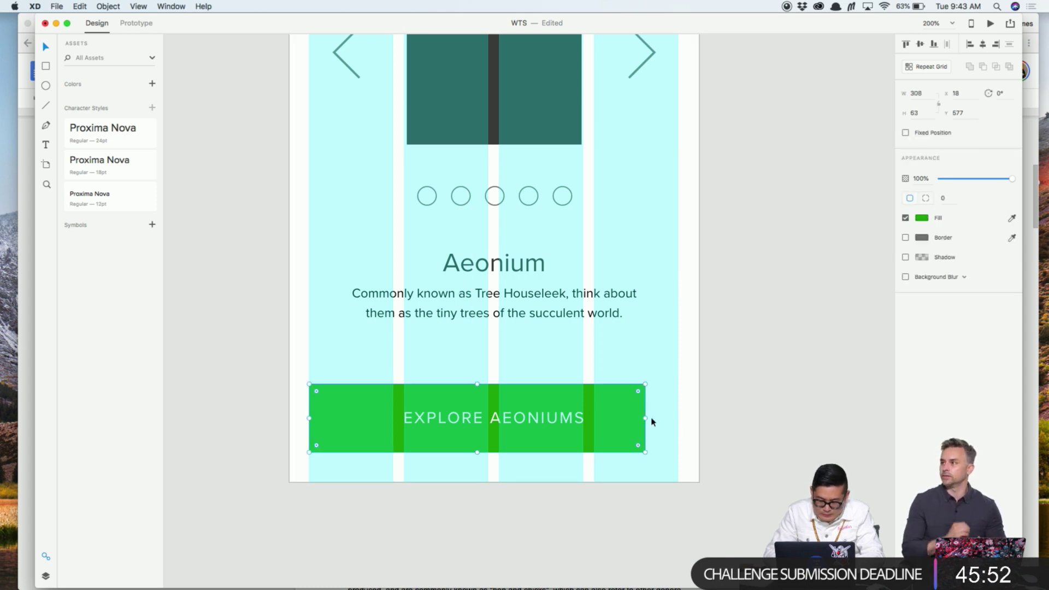
{"action": "left_click_drag", "start_coordinate": [652, 422], "coordinate": [677, 418]}
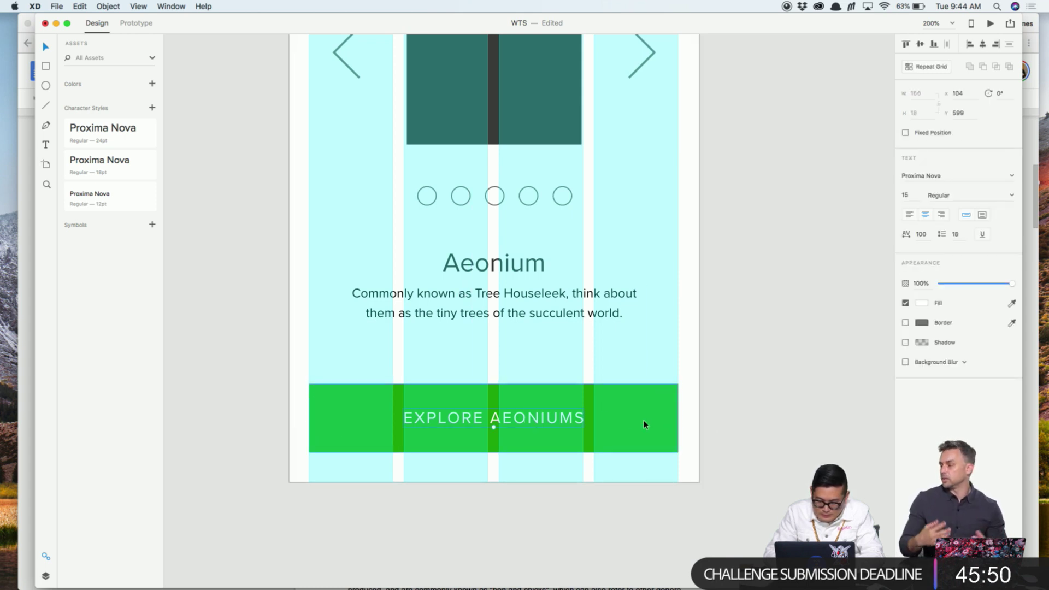
Switch the Discover artboard's grid from layout columns to a square grid
{"action": "scroll", "coordinate": [817, 215], "scroll_direction": "up", "scroll_amount": 10}
{"action": "scroll", "coordinate": [819, 218], "scroll_direction": "left", "scroll_amount": 2}
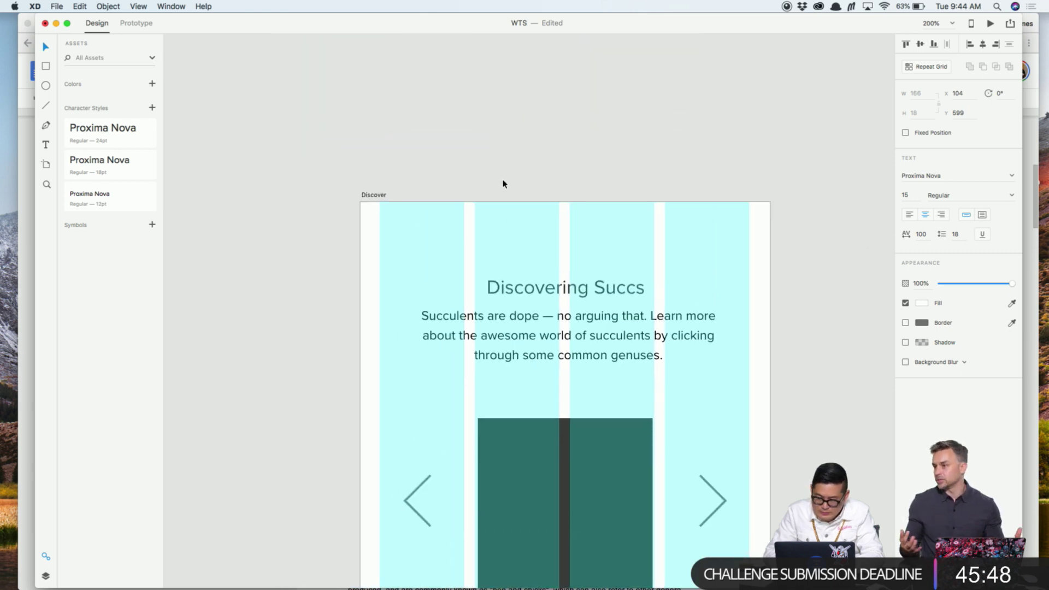
{"action": "left_click", "coordinate": [365, 210]}
{"action": "left_click", "coordinate": [374, 197]}
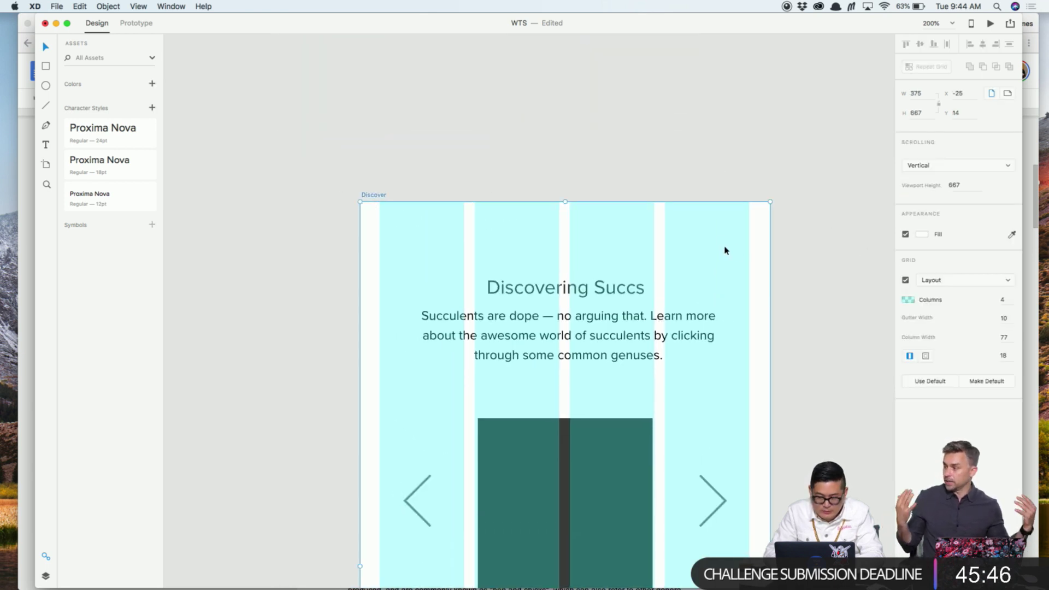
{"action": "left_click", "coordinate": [929, 280]}
{"action": "left_click", "coordinate": [934, 289]}
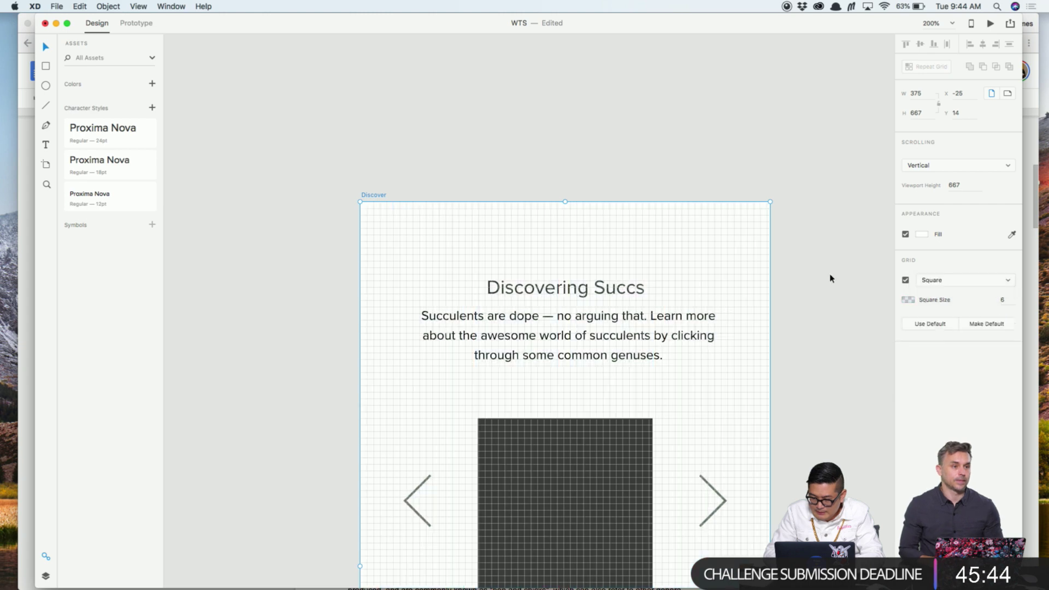
Nudge the Explore Aeoniums label down to Y 600 so it sits vertically centred in the green button
{"action": "scroll", "coordinate": [830, 279], "scroll_direction": "down", "scroll_amount": 10}
{"action": "scroll", "coordinate": [830, 279], "scroll_direction": "down", "scroll_amount": 2}
{"action": "key", "text": "z"}
{"action": "left_click", "coordinate": [822, 288]}
{"action": "left_click_drag", "start_coordinate": [820, 287], "coordinate": [794, 177]}
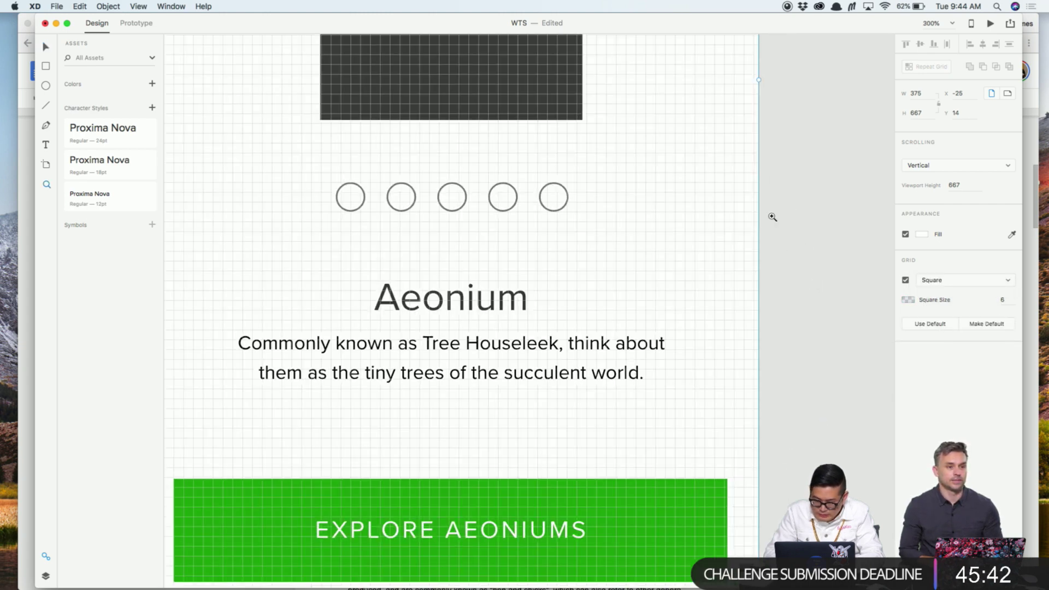
{"action": "left_click_drag", "start_coordinate": [636, 485], "coordinate": [699, 410]}
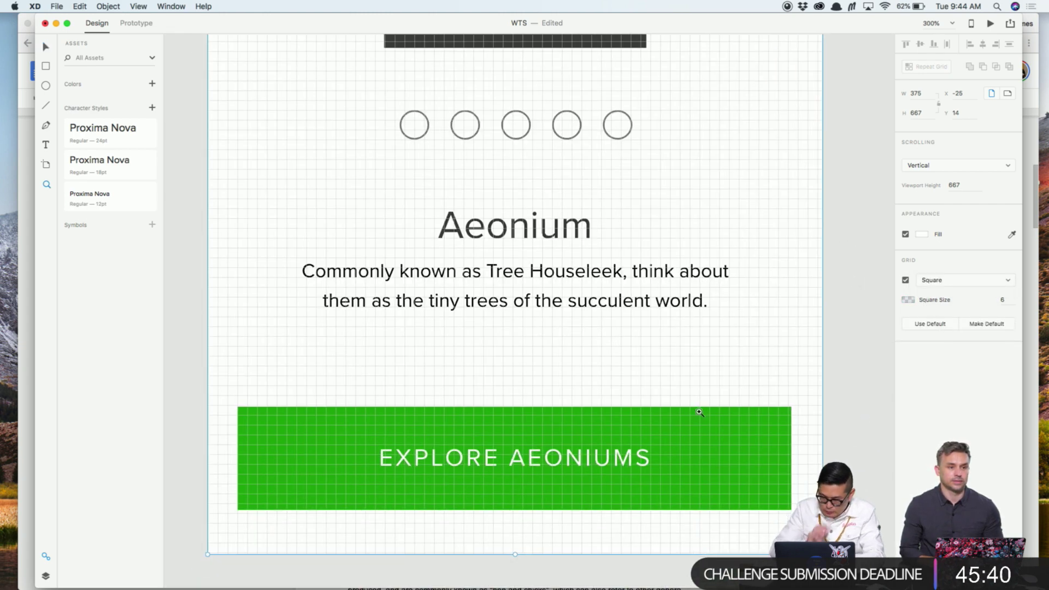
{"action": "key", "text": "Escape"}
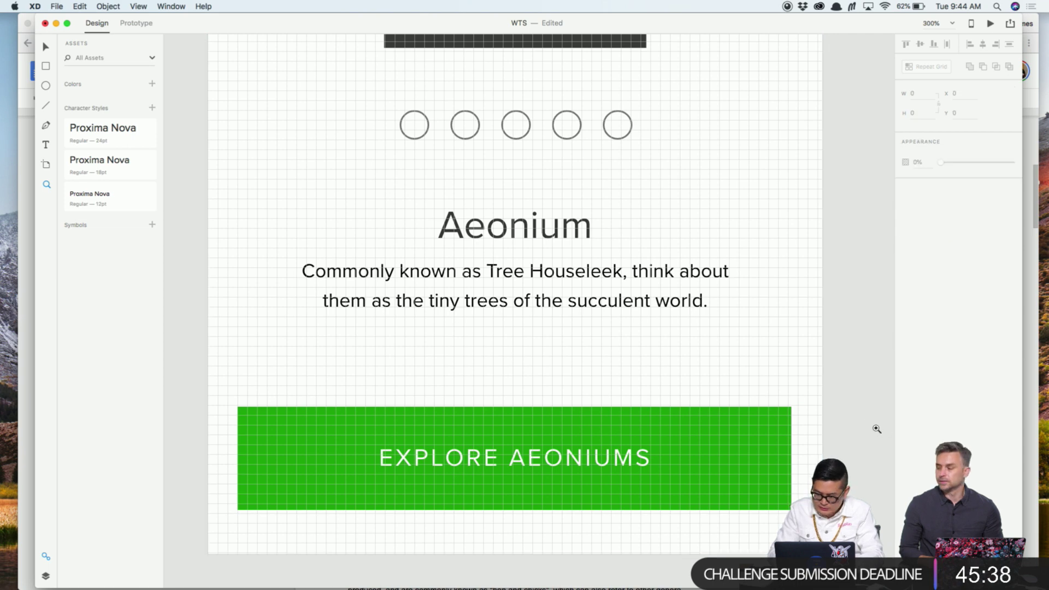
{"action": "left_click", "coordinate": [708, 441]}
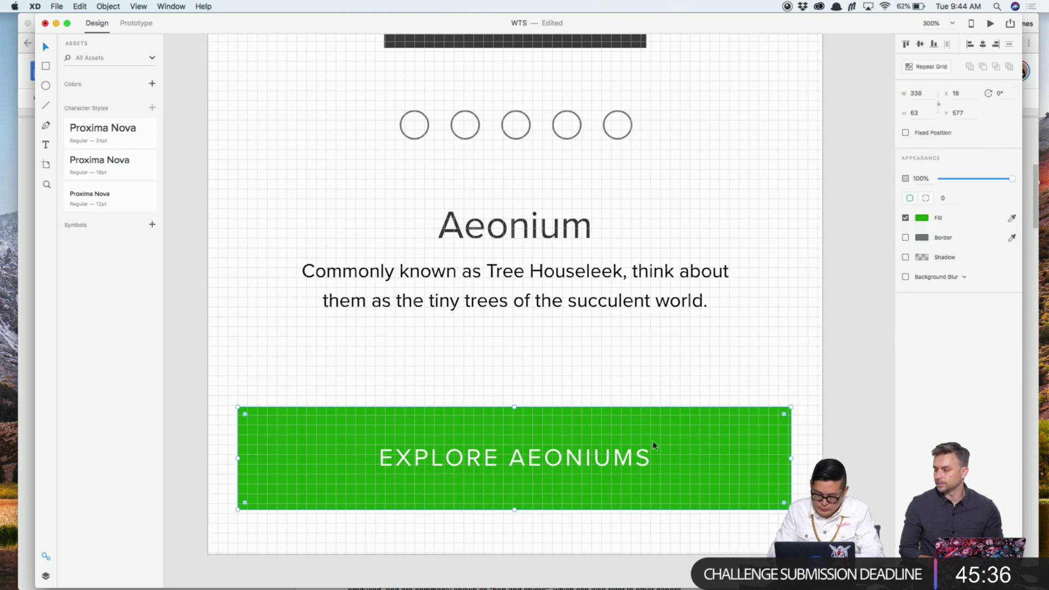
{"action": "double_click", "coordinate": [628, 454]}
{"action": "key", "text": "Down"}
{"action": "key", "text": "Down"}
{"action": "key", "text": "Down"}
{"action": "key", "text": "Down"}
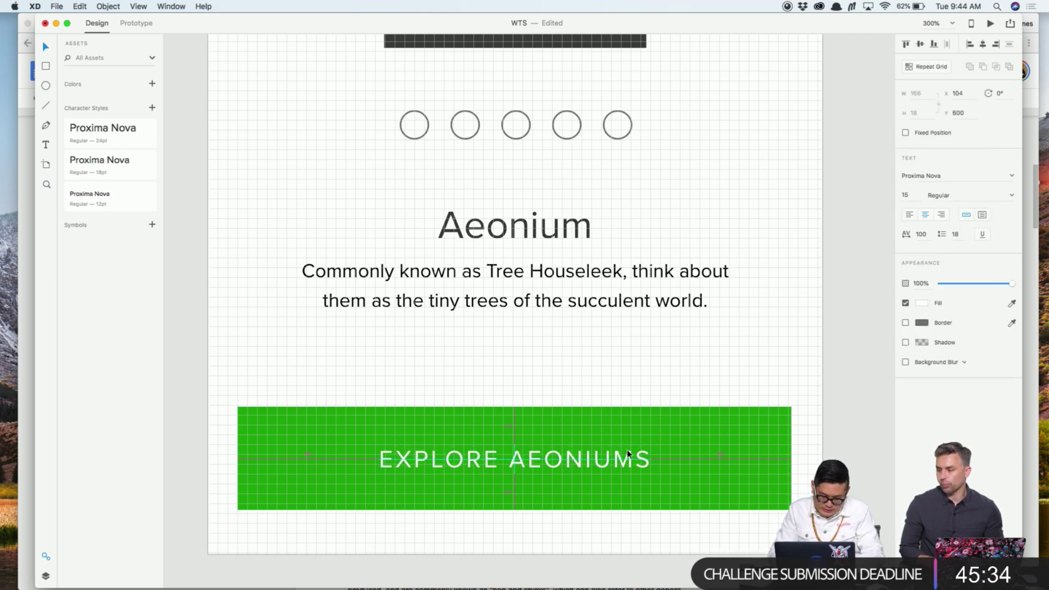
{"action": "key", "text": "Up"}
{"action": "key", "text": "Up"}
{"action": "key", "text": "Up"}
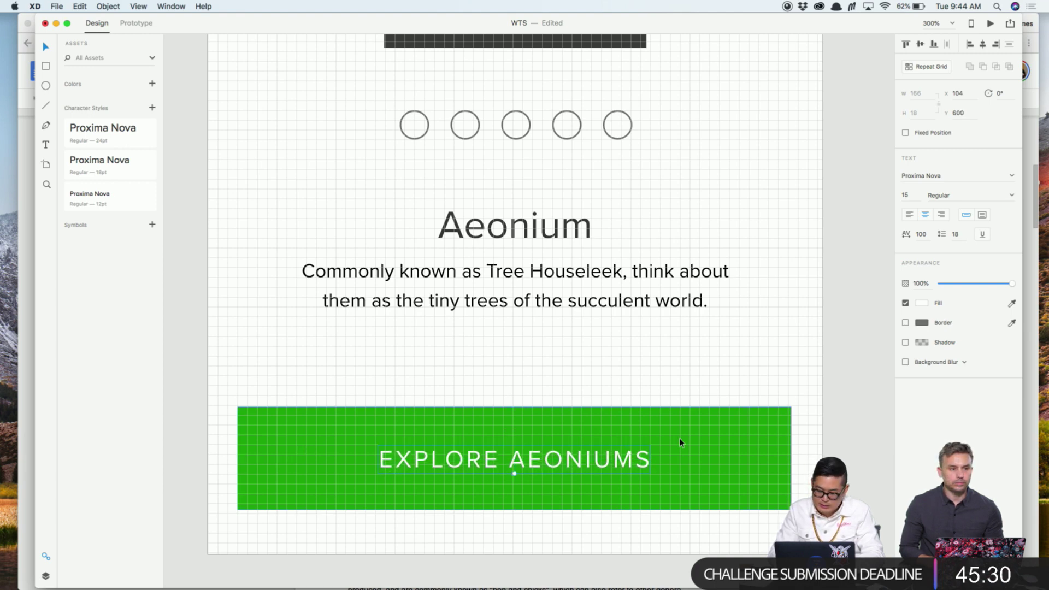
{"action": "key", "text": "Escape"}
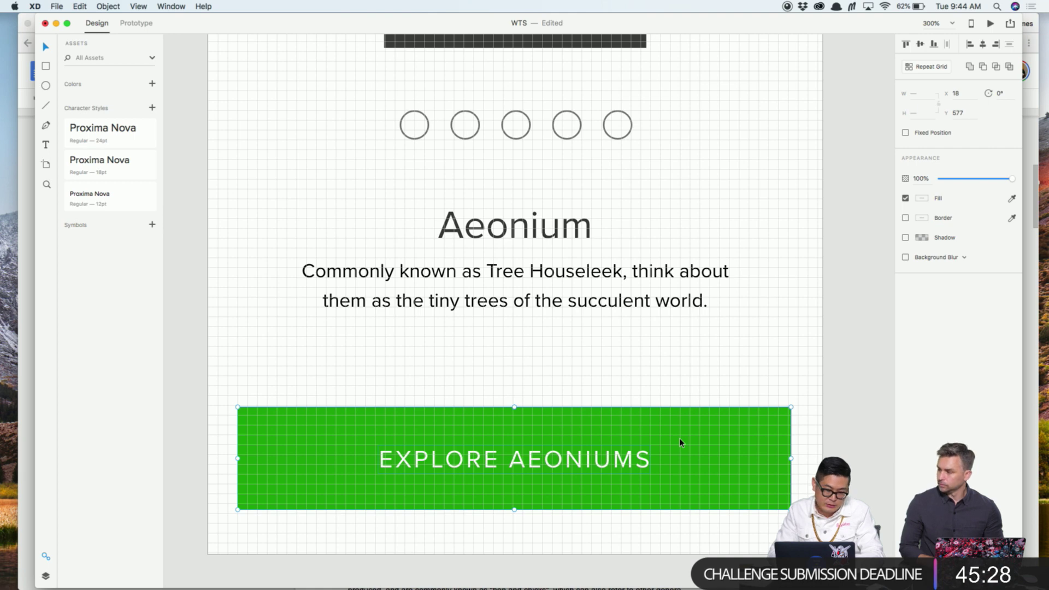
{"action": "key", "text": "super+minus"}
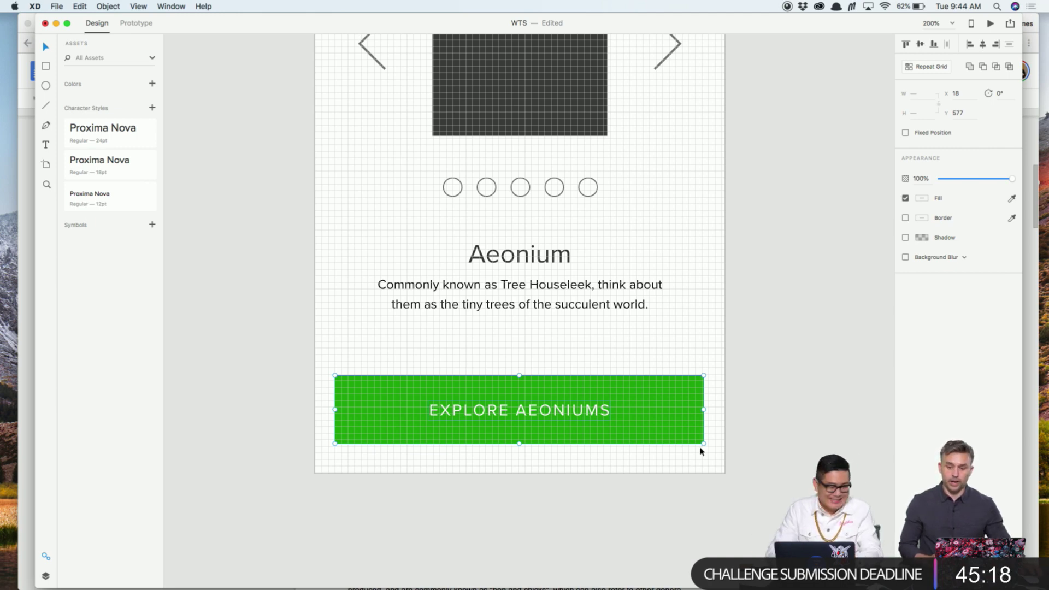
Clear the selection on the Discover artboard and save the document
{"action": "scroll", "coordinate": [777, 342], "scroll_direction": "up", "scroll_amount": 5}
{"action": "scroll", "coordinate": [778, 342], "scroll_direction": "left", "scroll_amount": 2}
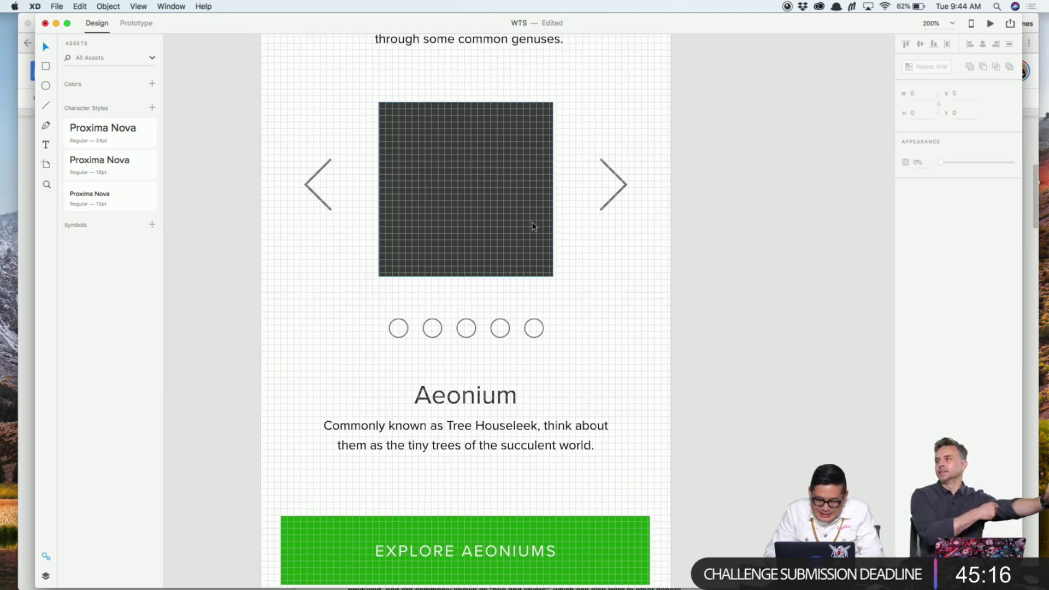
{"action": "left_click", "coordinate": [534, 225]}
{"action": "left_click", "coordinate": [633, 257]}
{"action": "key", "text": "super+s"}
{"action": "scroll", "coordinate": [747, 224], "scroll_direction": "down", "scroll_amount": 4}
{"action": "scroll", "coordinate": [746, 224], "scroll_direction": "left", "scroll_amount": 2}
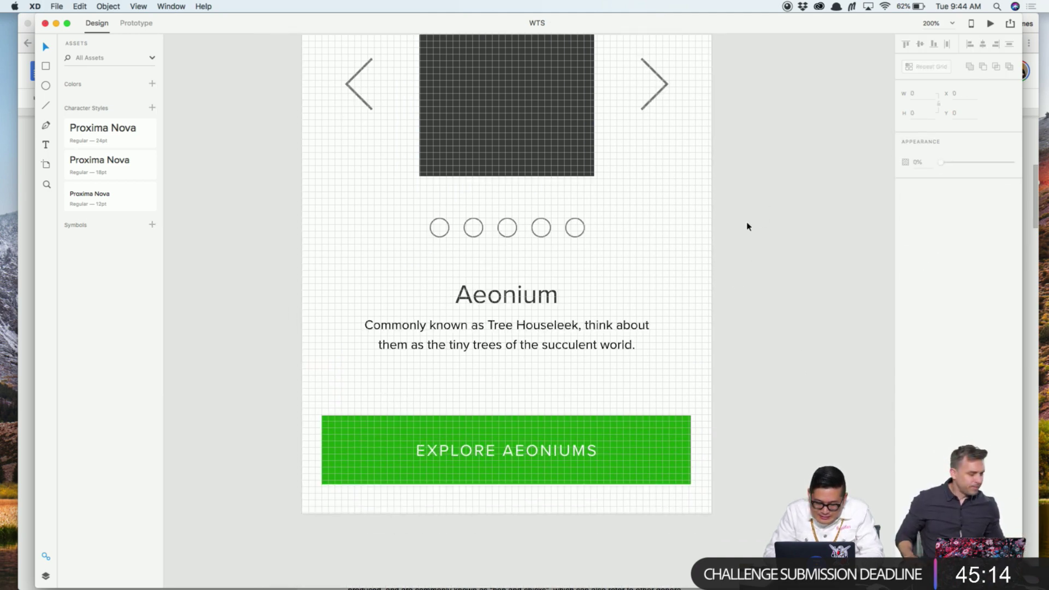
Nudge the green button rectangle to X 23
{"action": "left_click", "coordinate": [657, 431]}
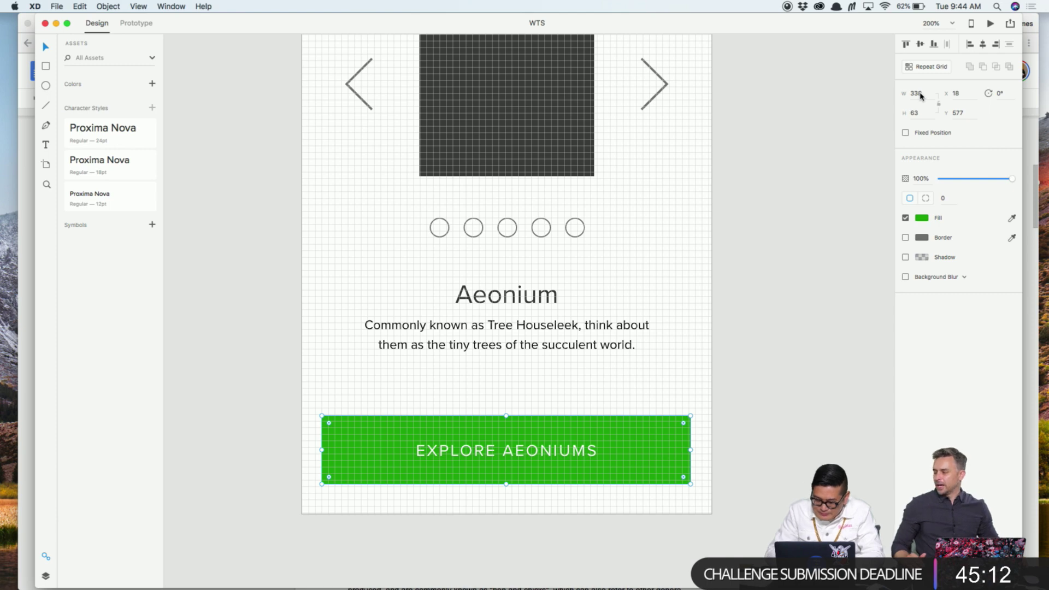
{"action": "key", "text": "Right"}
{"action": "key", "text": "Right"}
{"action": "key", "text": "Right"}
{"action": "key", "text": "Right"}
{"action": "key", "text": "Right"}
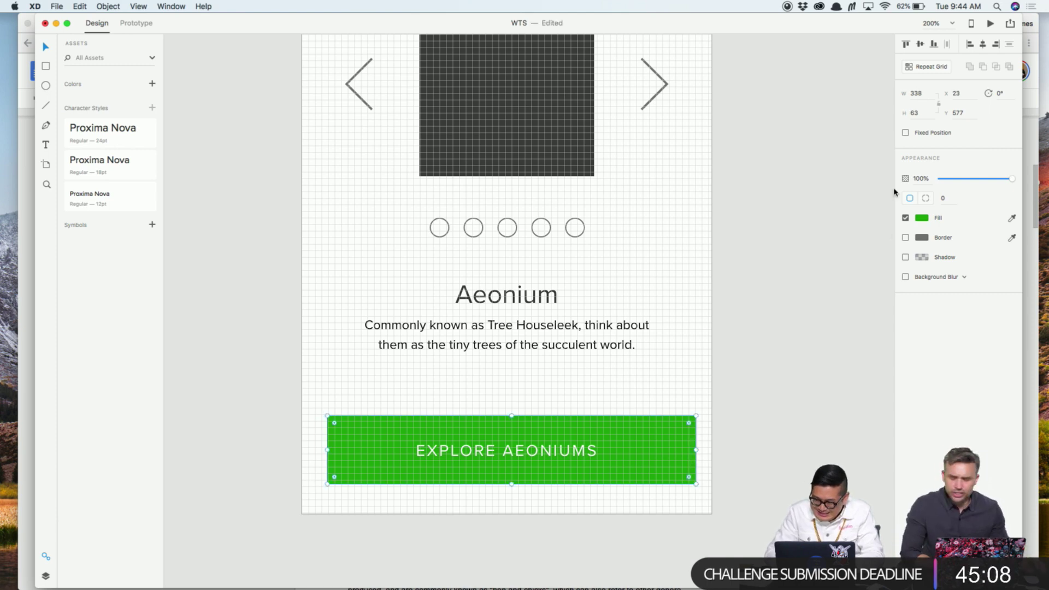
Switch the Discover artboard's grid back to layout columns
{"action": "scroll", "coordinate": [803, 175], "scroll_direction": "up", "scroll_amount": 10}
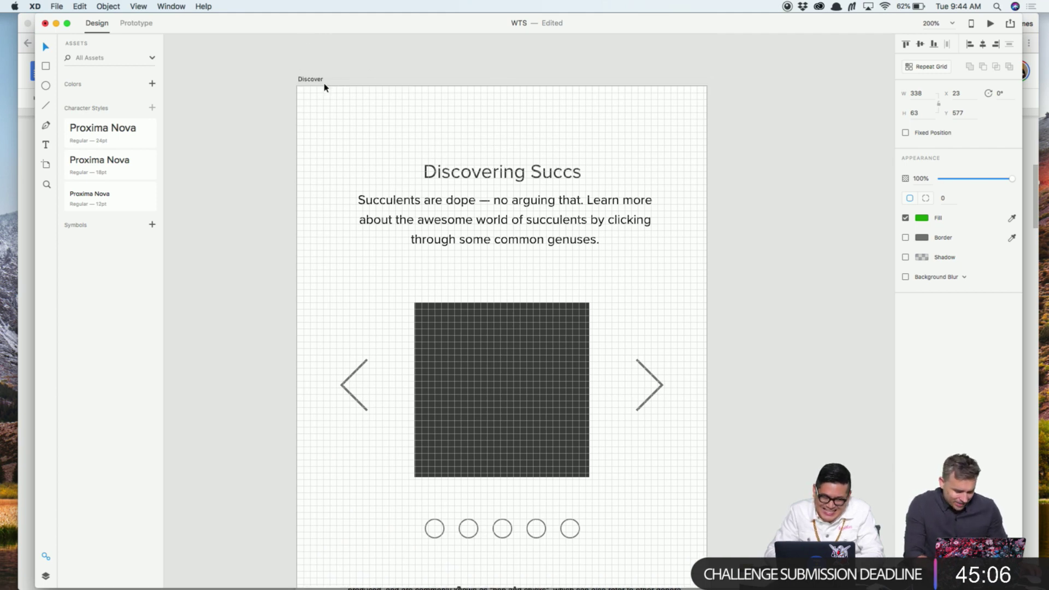
{"action": "left_click", "coordinate": [320, 82]}
{"action": "left_click", "coordinate": [938, 281]}
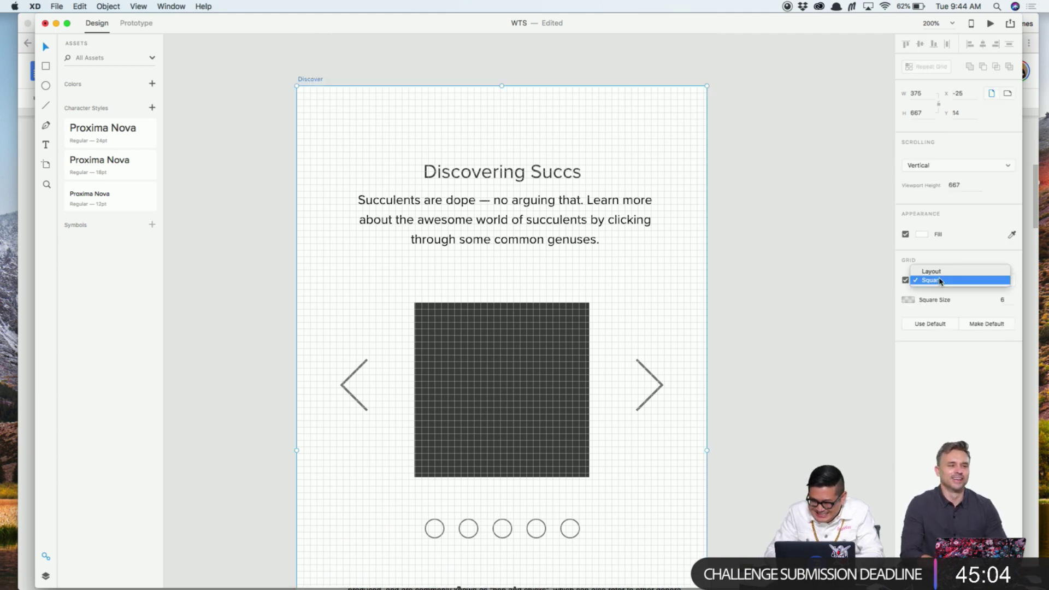
{"action": "left_click", "coordinate": [931, 271]}
{"action": "scroll", "coordinate": [820, 265], "scroll_direction": "down", "scroll_amount": 11}
Nudge the green button rectangle back into line with the four layout columns and save the document
{"action": "left_click", "coordinate": [683, 389]}
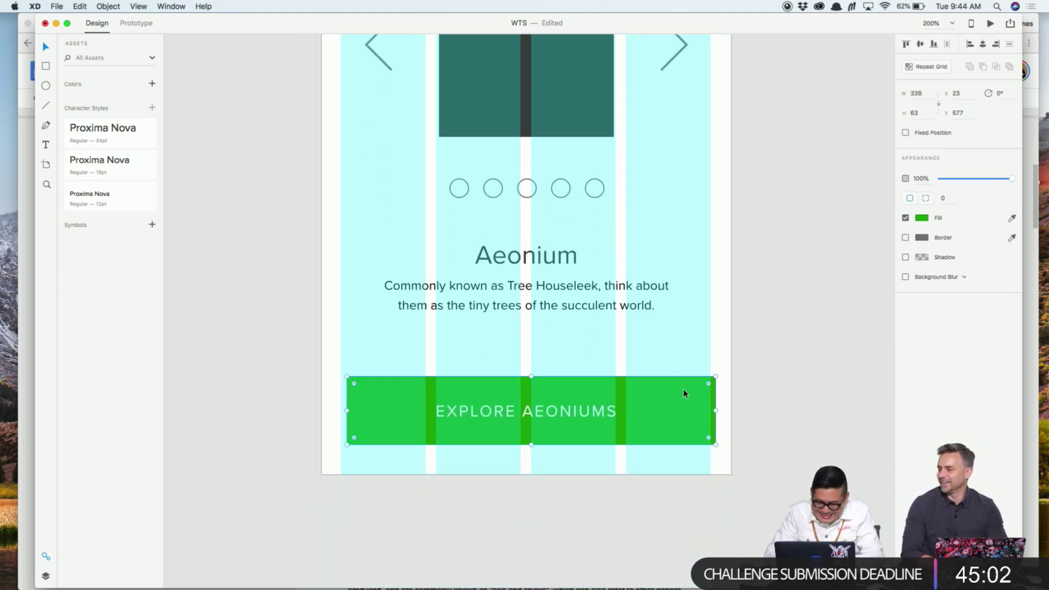
{"action": "key", "text": "Left"}
{"action": "key", "text": "Left"}
{"action": "key", "text": "Left"}
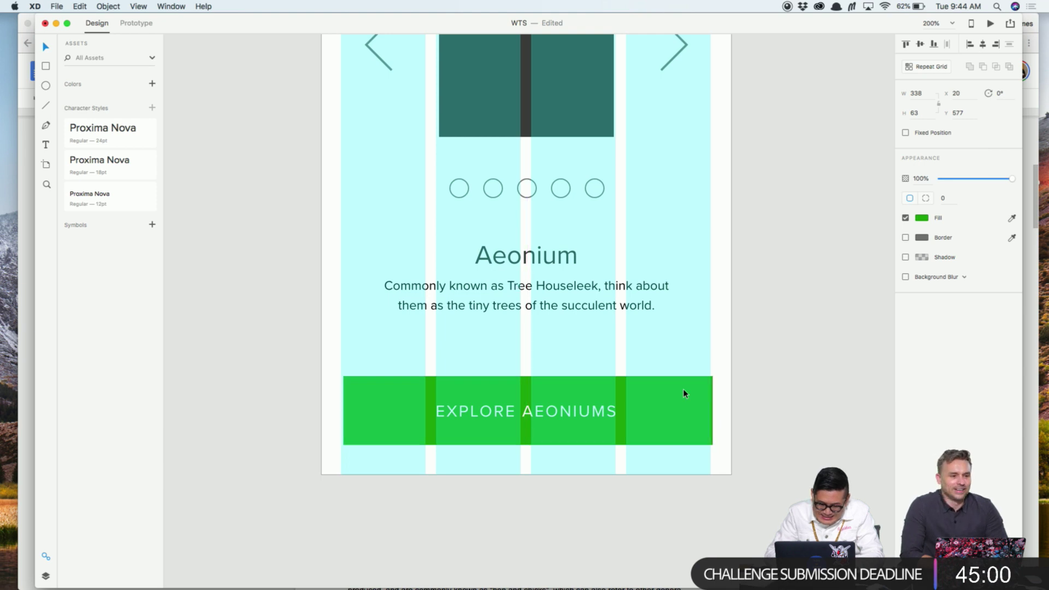
{"action": "key", "text": "Right"}
{"action": "key", "text": "Right"}
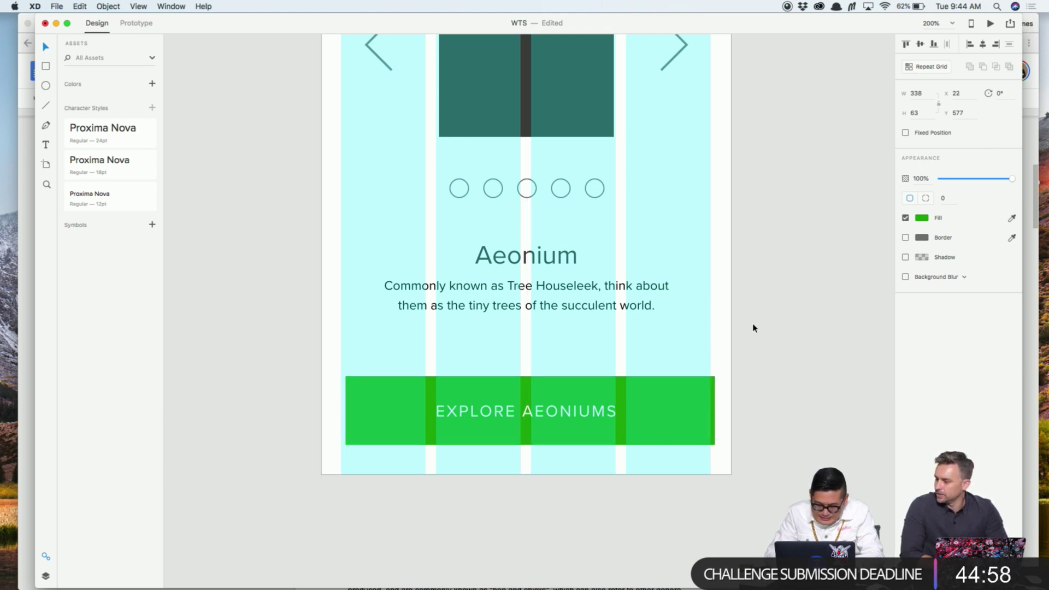
{"action": "key", "text": "Left"}
{"action": "key", "text": "Left"}
{"action": "left_click", "coordinate": [749, 330]}
{"action": "key", "text": "super+s"}
Widen the dark square image placeholder to 164 so it spans the two middle layout columns
{"action": "scroll", "coordinate": [750, 331], "scroll_direction": "up", "scroll_amount": 1}
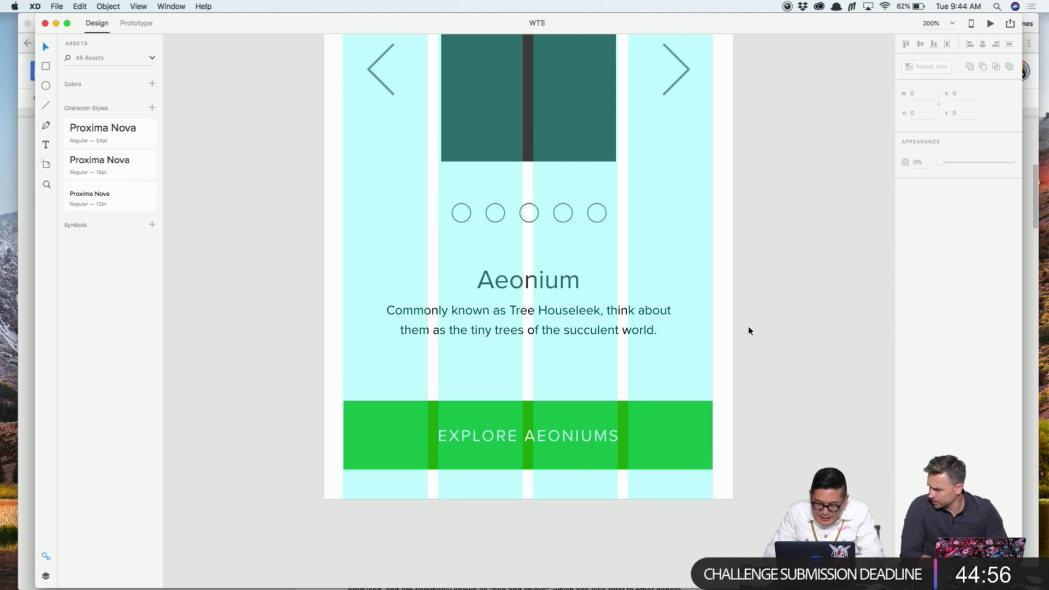
{"action": "scroll", "coordinate": [749, 331], "scroll_direction": "up", "scroll_amount": 3}
{"action": "left_click", "coordinate": [579, 180]}
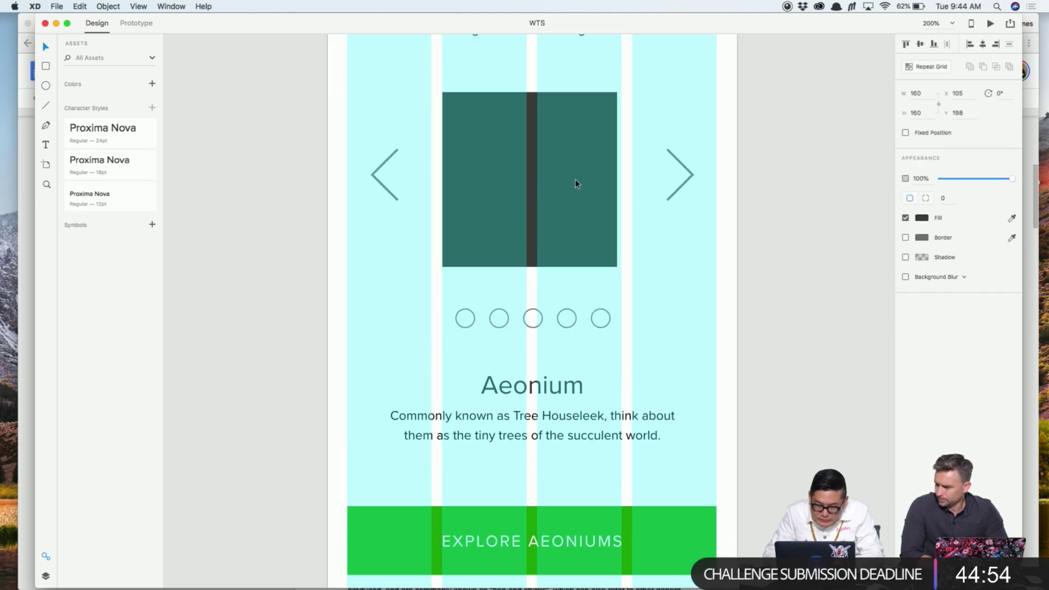
{"action": "left_click_drag", "start_coordinate": [575, 183], "coordinate": [621, 178]}
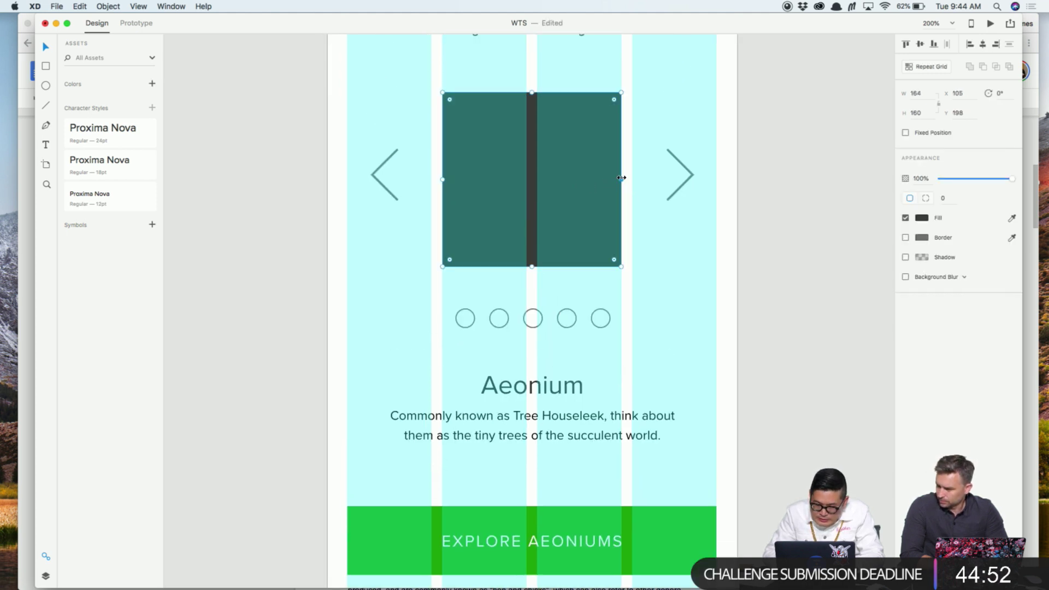
Resize the left arrow to 24 wide by 48 high and delete the right arrow
{"action": "left_click", "coordinate": [380, 186]}
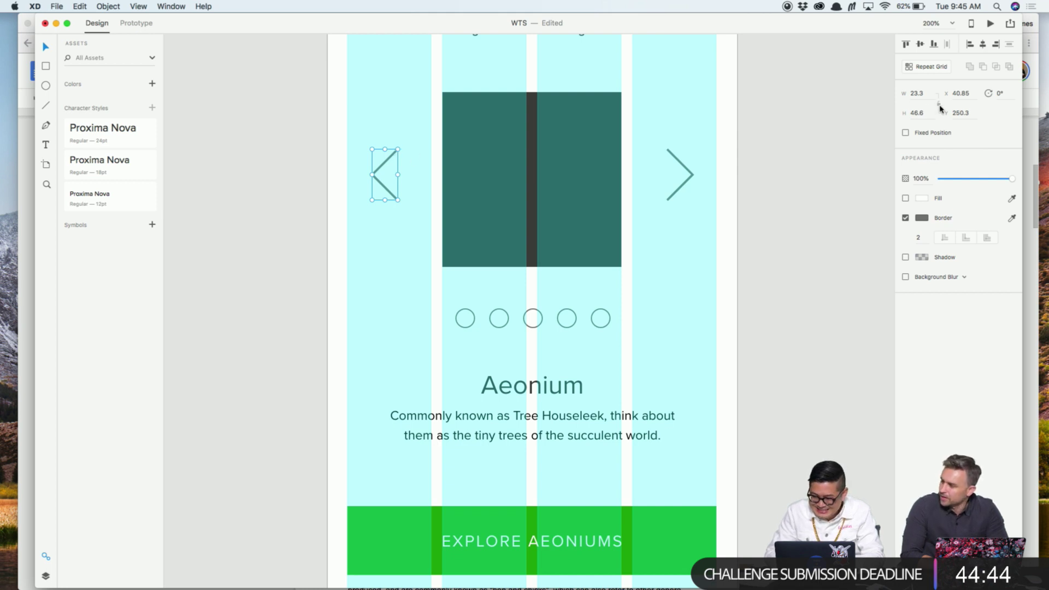
{"action": "left_click", "coordinate": [926, 94]}
{"action": "type", "text": "24"}
{"action": "key", "text": "Tab"}
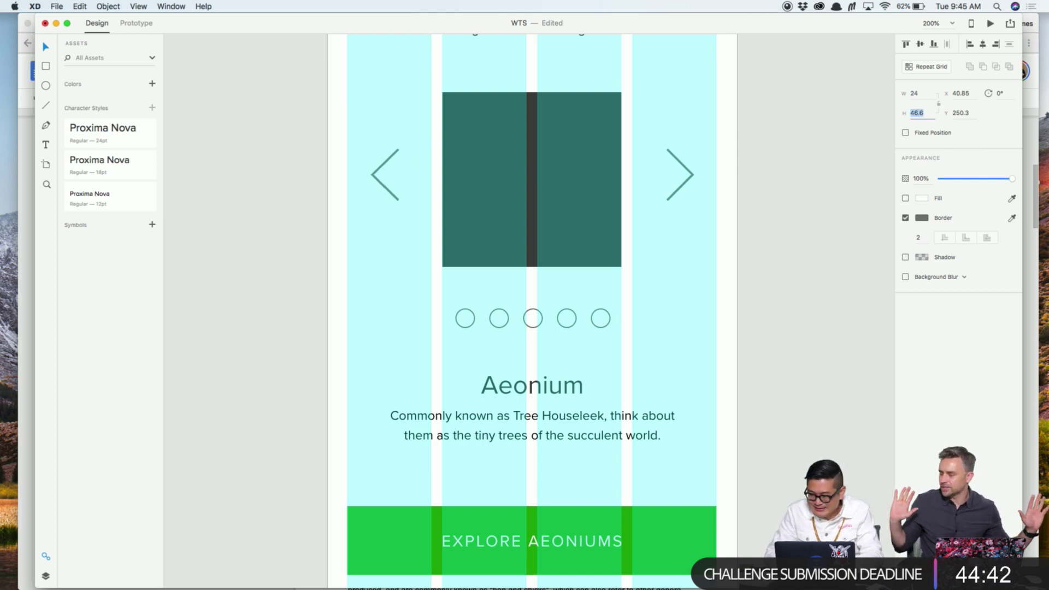
{"action": "type", "text": "48"}
{"action": "key", "text": "Tab"}
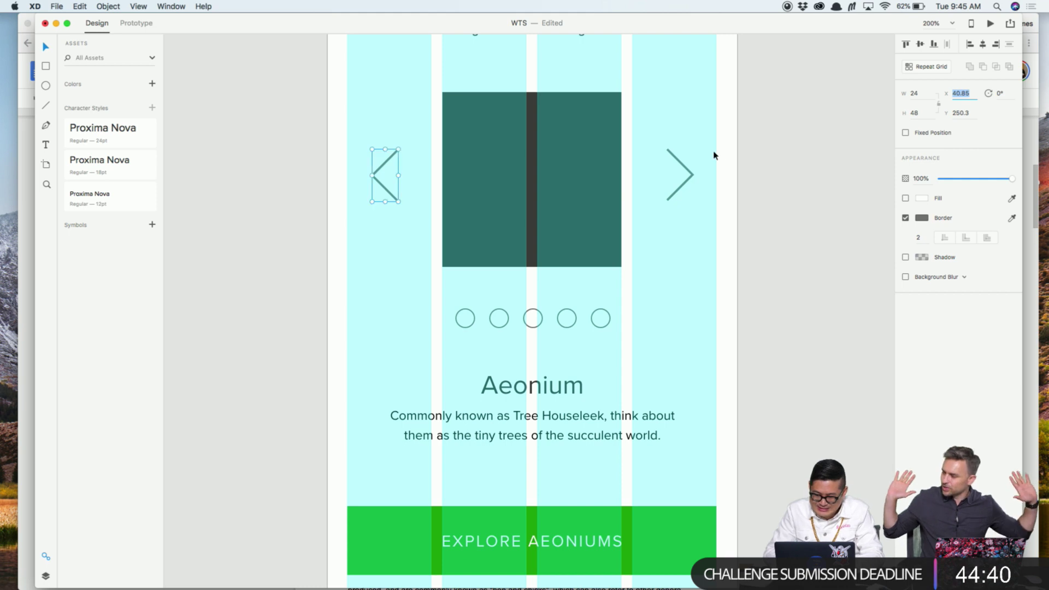
{"action": "left_click", "coordinate": [687, 186]}
{"action": "key", "text": "Delete"}
Set the left arrow's border size to 3
{"action": "left_click_drag", "start_coordinate": [374, 139], "coordinate": [399, 194]}
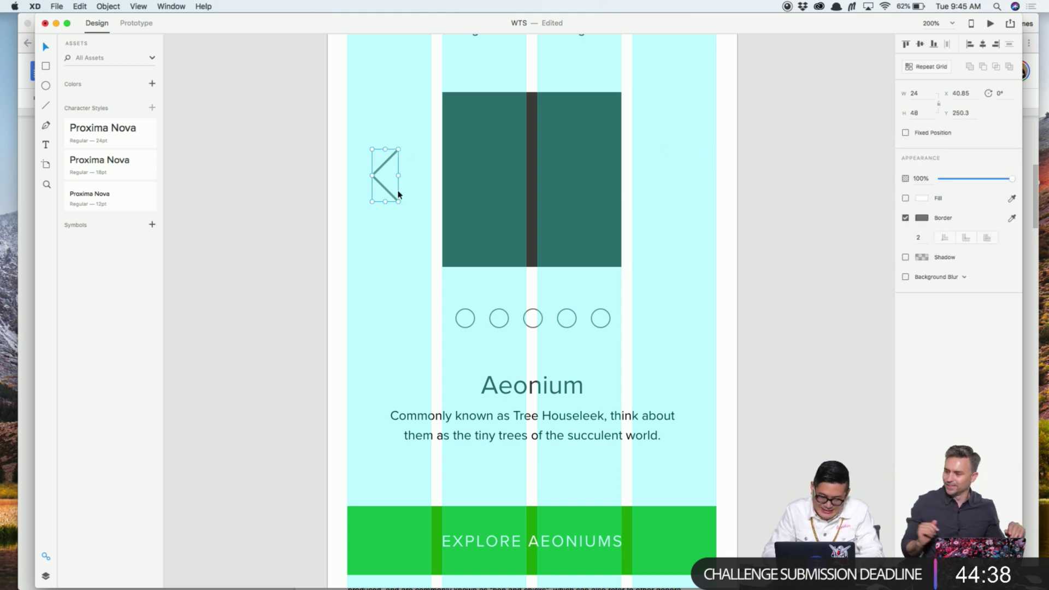
{"action": "left_click", "coordinate": [922, 93]}
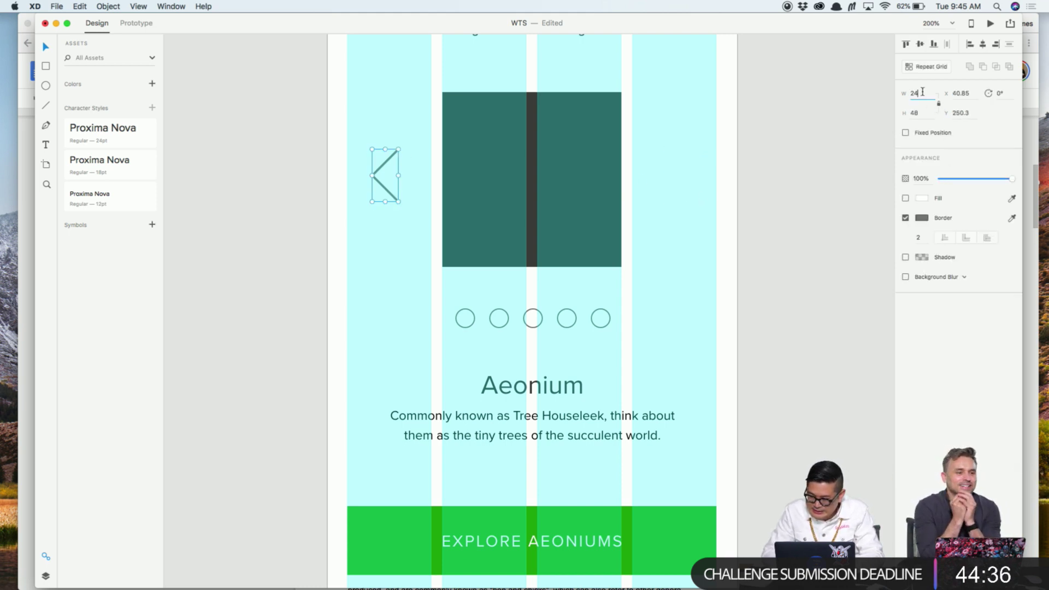
{"action": "double_click", "coordinate": [922, 93]}
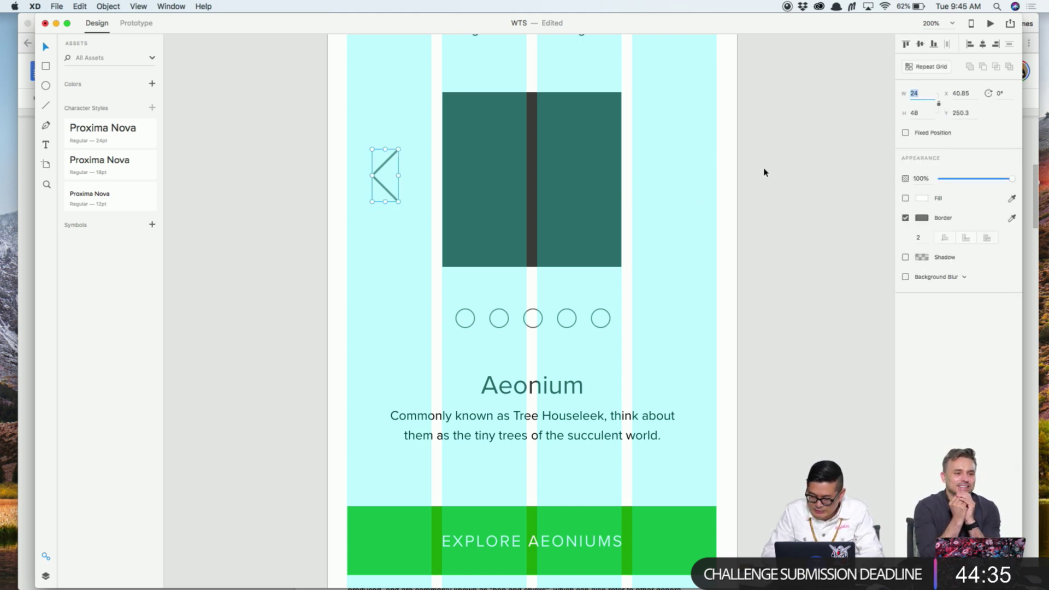
{"action": "double_click", "coordinate": [929, 238]}
{"action": "type", "text": "3"}
{"action": "key", "text": "Tab"}
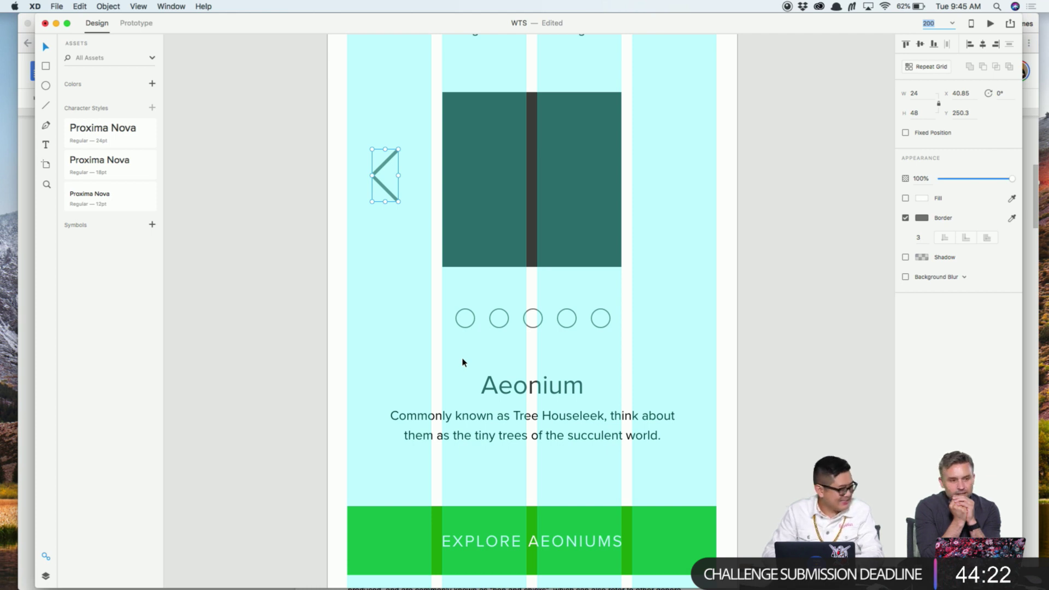
{"action": "left_click", "coordinate": [789, 278]}
Duplicate the left arrow to the right of the dark square at X 302.85 and rotate the copy 180 degrees
{"action": "left_click", "coordinate": [384, 184]}
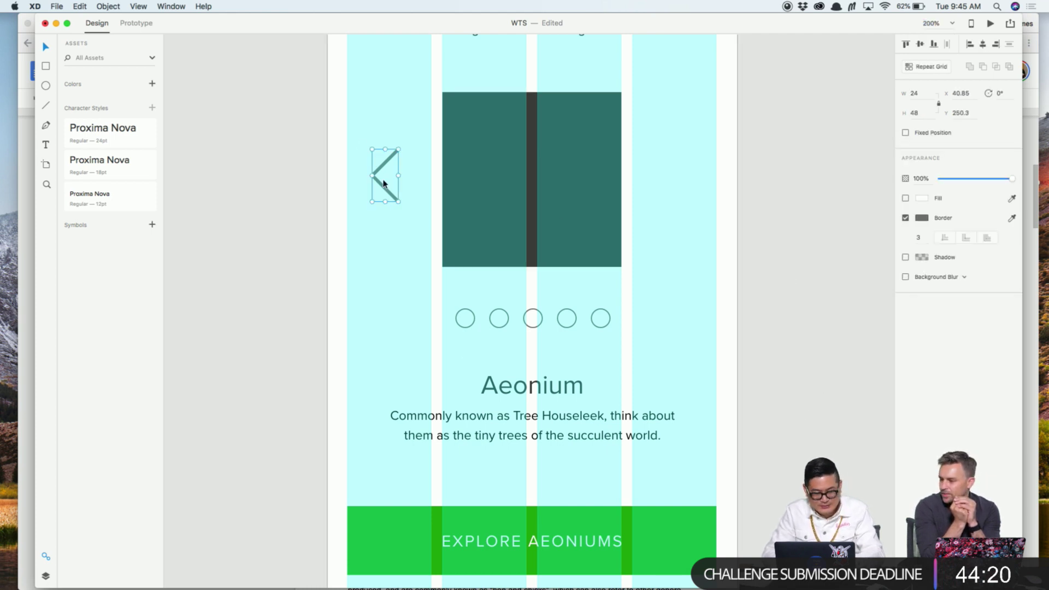
{"action": "left_click_drag", "start_coordinate": [384, 182], "coordinate": [667, 156], "text": "alt"}
{"action": "left_click", "coordinate": [1002, 93]}
{"action": "key", "text": "super+a"}
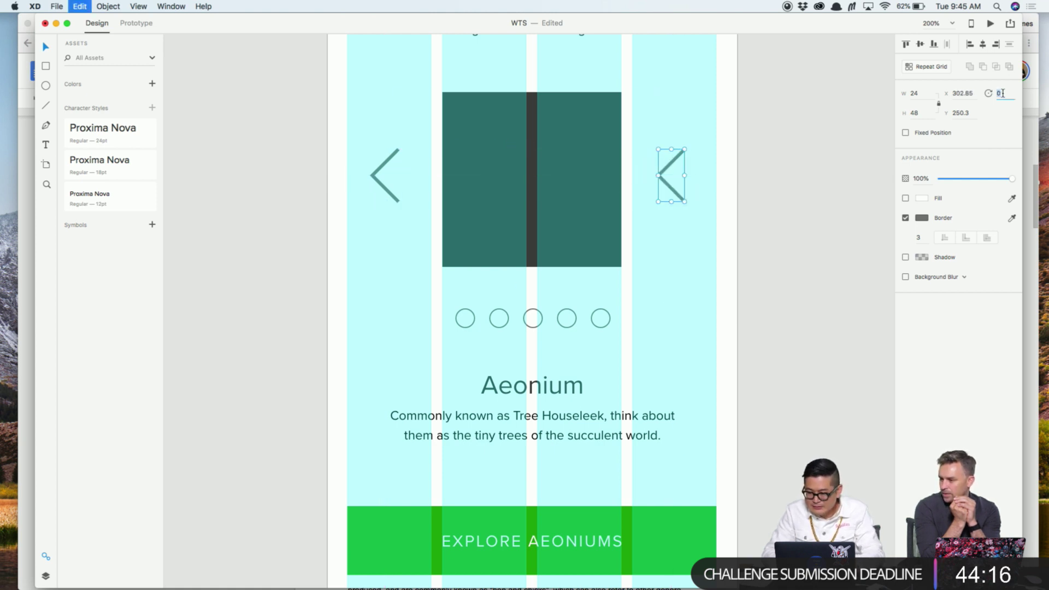
{"action": "type", "text": "180"}
{"action": "key", "text": "Return"}
{"action": "left_click", "coordinate": [557, 296]}
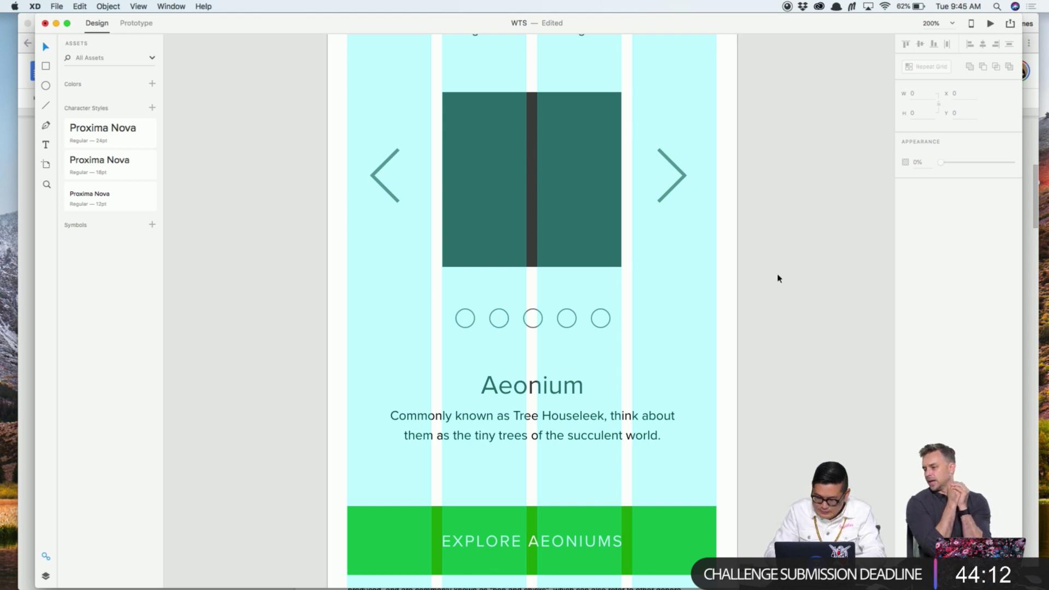
Delete the rotated arrow copy beside the dark square
{"action": "scroll", "coordinate": [779, 262], "scroll_direction": "up", "scroll_amount": 3}
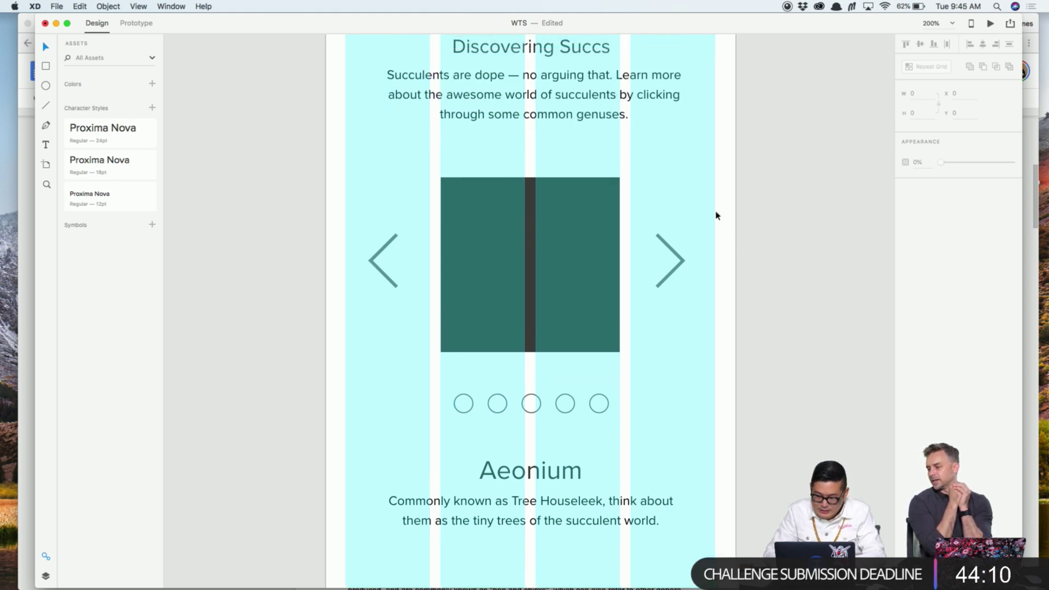
{"action": "left_click", "coordinate": [677, 274]}
{"action": "key", "text": "Delete"}
{"action": "left_click", "coordinate": [395, 273]}
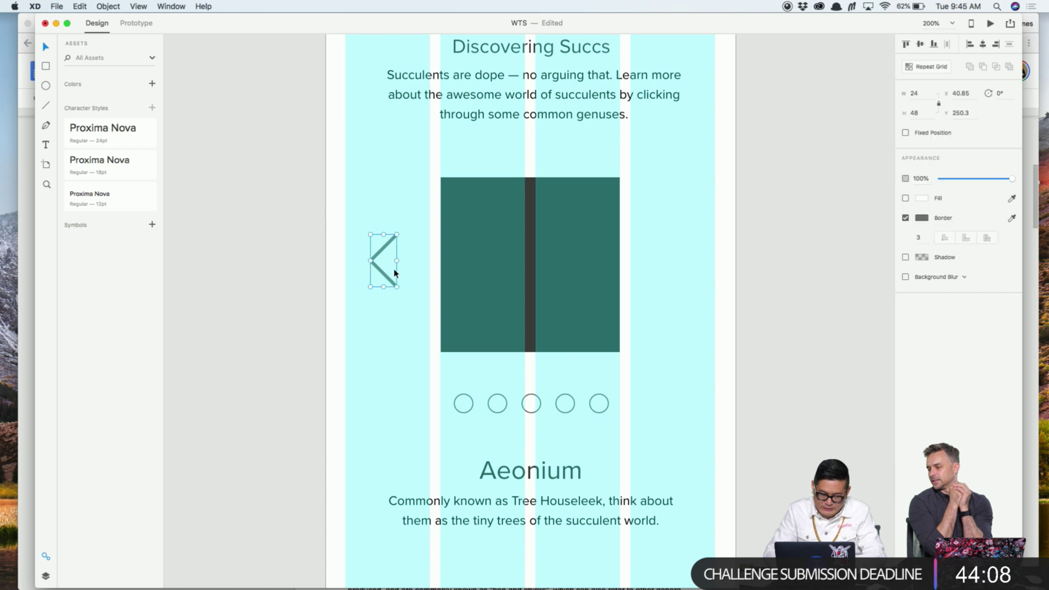
{"action": "left_click", "coordinate": [394, 195]}
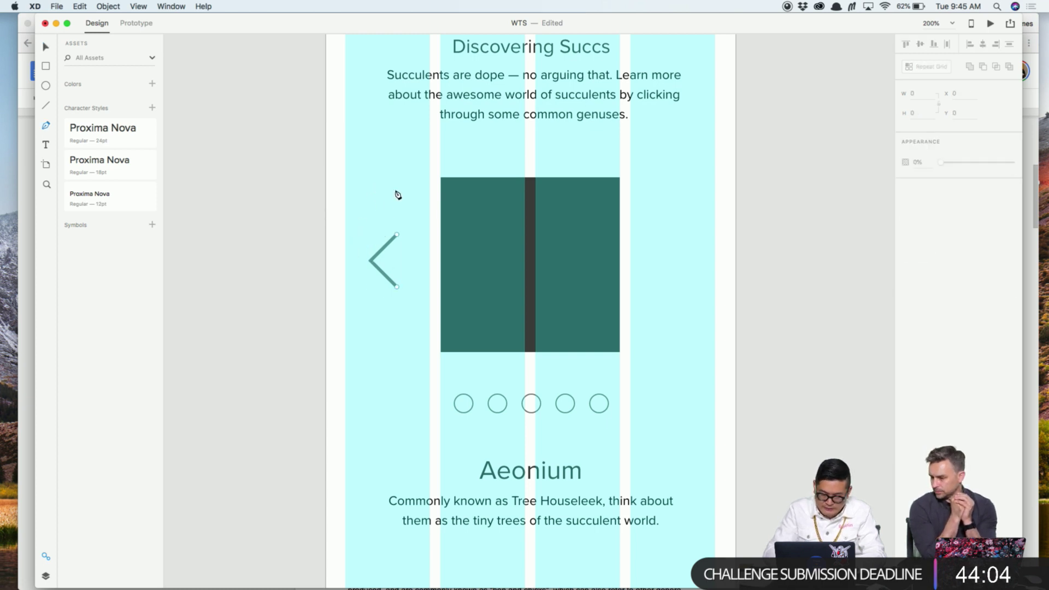
{"action": "left_click", "coordinate": [396, 190]}
{"action": "left_click", "coordinate": [377, 210]}
{"action": "left_click", "coordinate": [409, 238]}
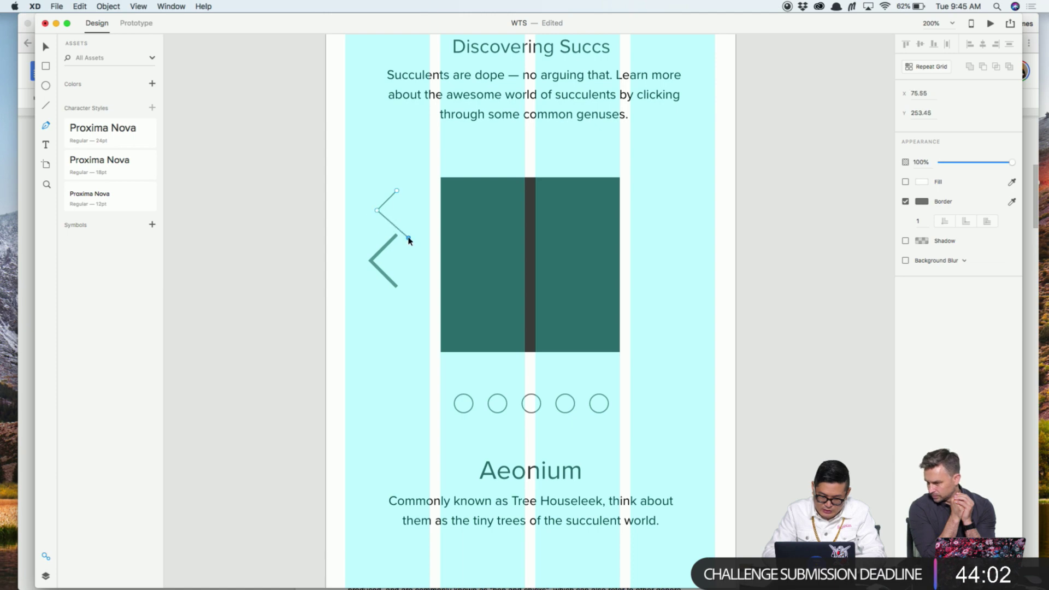
{"action": "key", "text": "Escape"}
{"action": "key", "text": "Delete"}
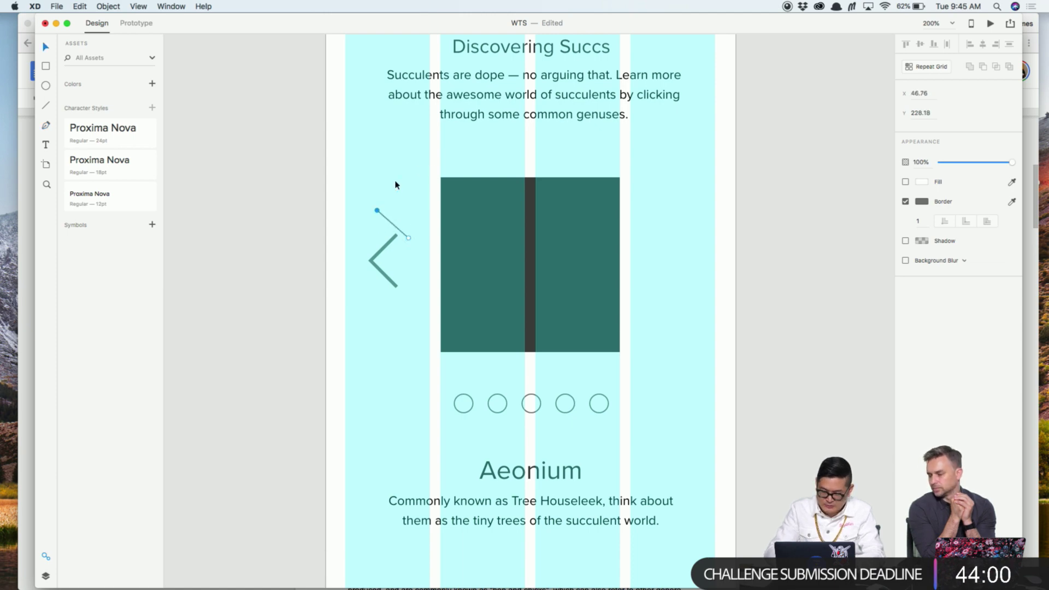
{"action": "key", "text": "Delete"}
Duplicate the left arrow horizontally to X 297.85, beyond the dark square, and rotate the copy 180 degrees
{"action": "left_click", "coordinate": [381, 256]}
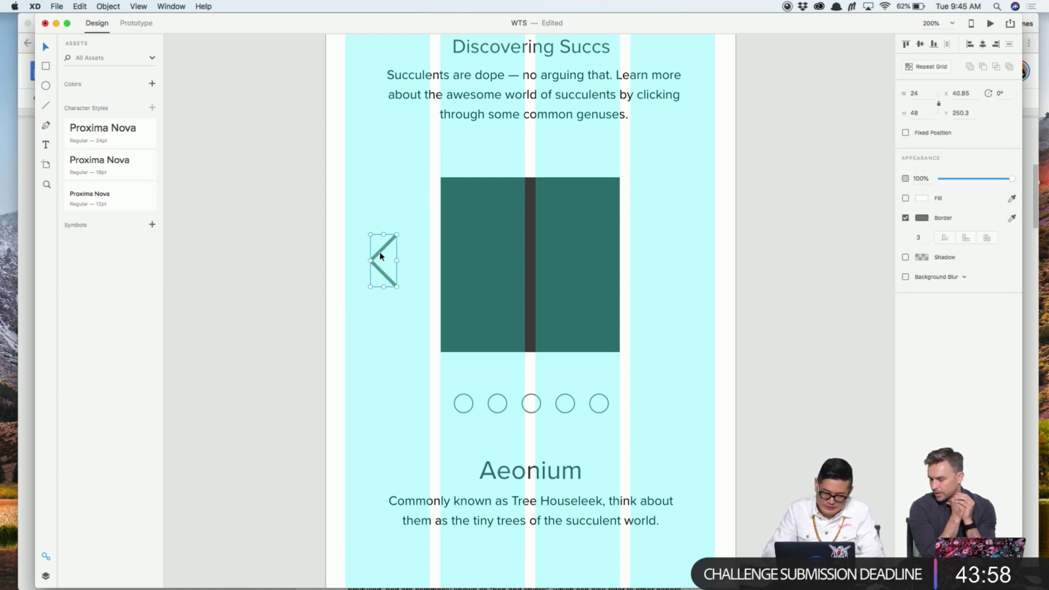
{"action": "key", "text": "alt"}
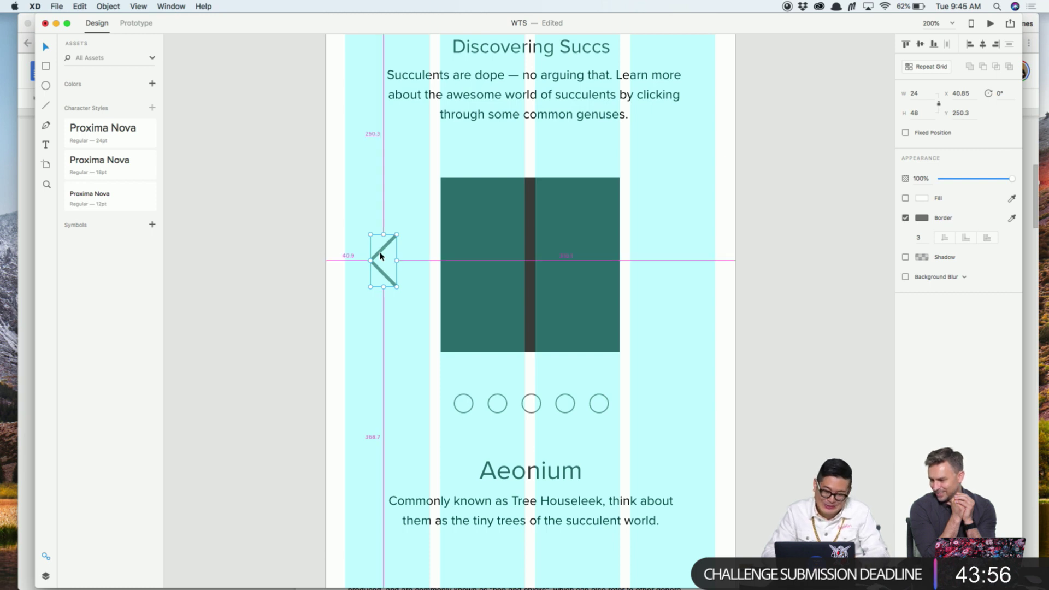
{"action": "left_click_drag", "start_coordinate": [381, 257], "coordinate": [660, 261]}
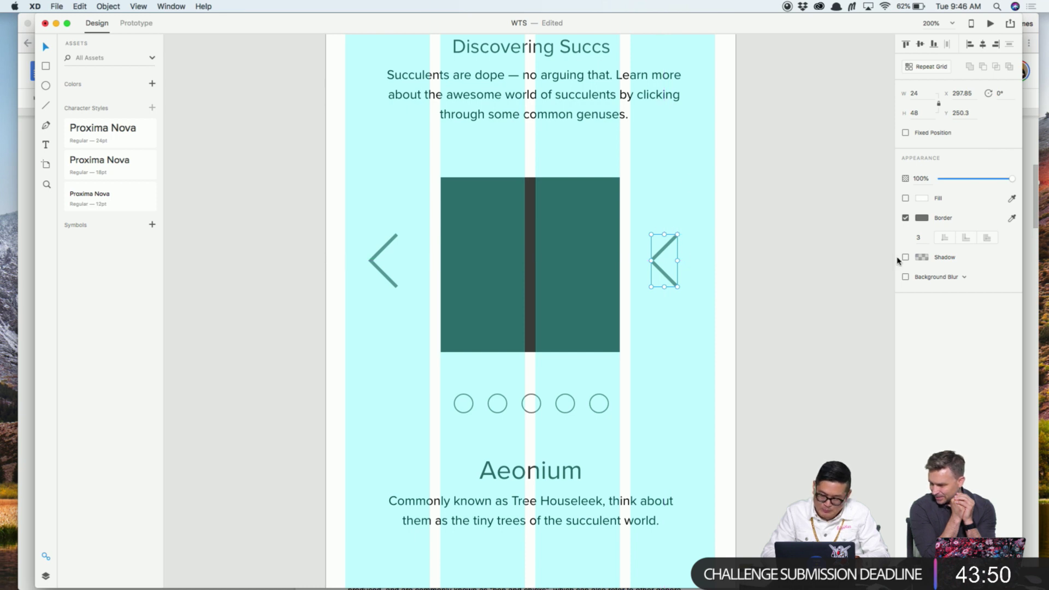
{"action": "left_click", "coordinate": [1000, 93]}
{"action": "type", "text": "180"}
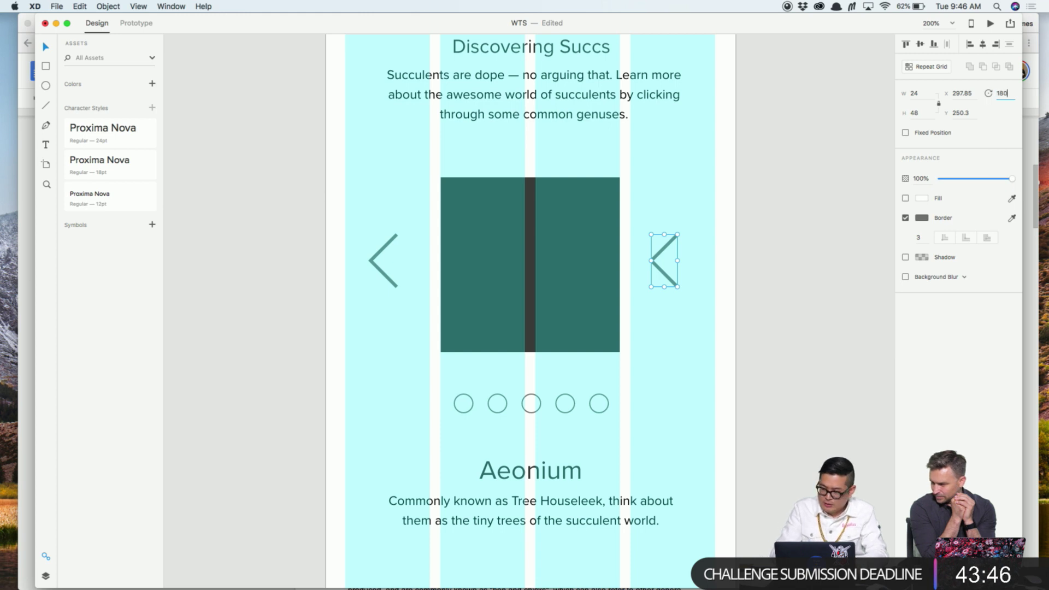
{"action": "key", "text": "Tab"}
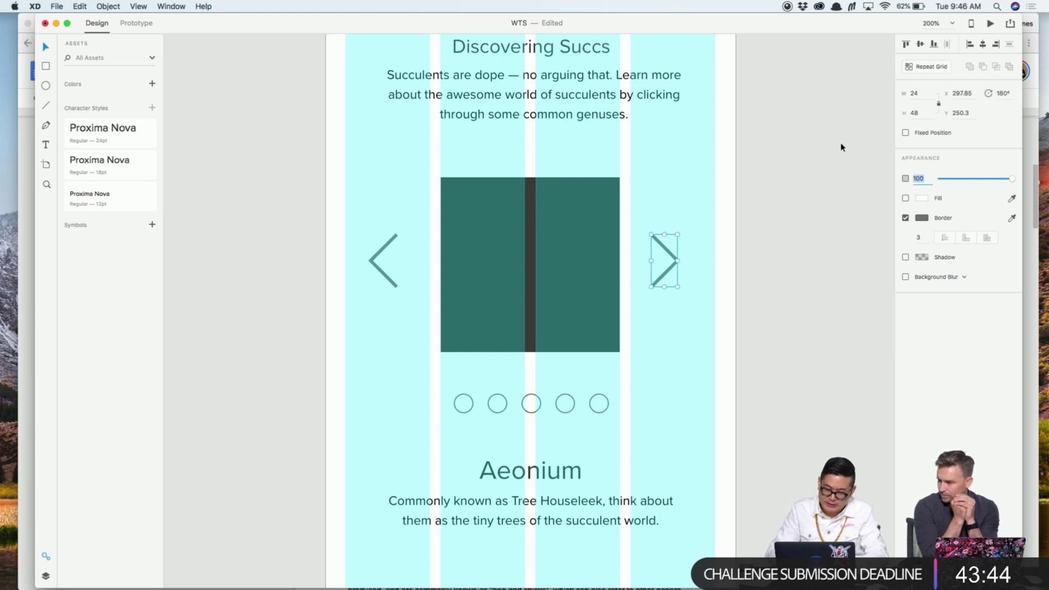
Move the rotated arrow outward to X 308.85 at the same height and save the document
{"action": "left_click_drag", "start_coordinate": [676, 260], "coordinate": [686, 260]}
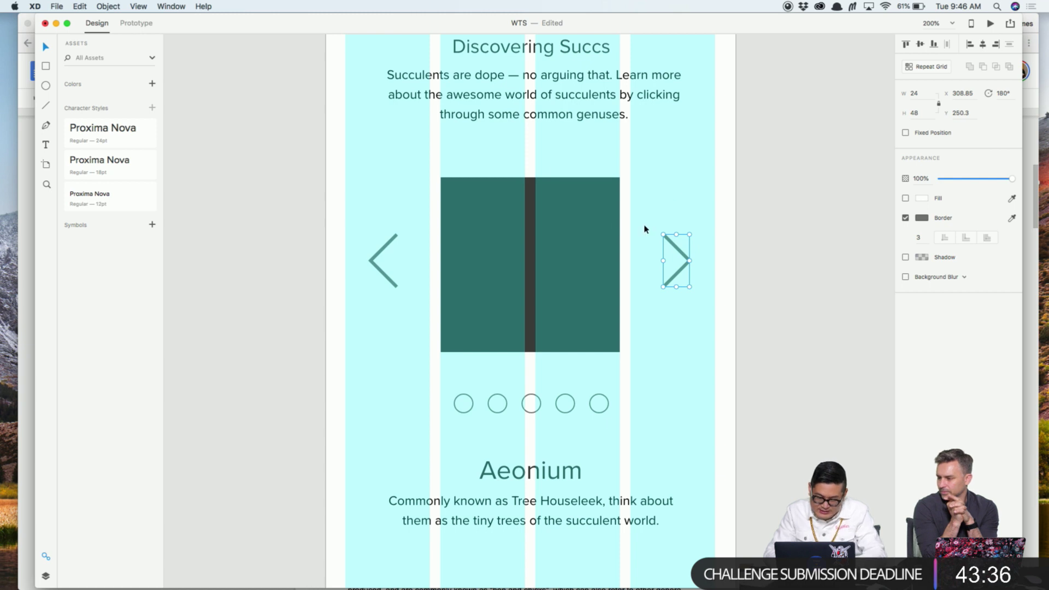
{"action": "left_click", "coordinate": [726, 375]}
{"action": "key", "text": "super+s"}
Shift the row of five circles slightly so that it is centred beneath the dark square, the first circle at X 116.5
{"action": "left_click_drag", "start_coordinate": [450, 374], "coordinate": [620, 447]}
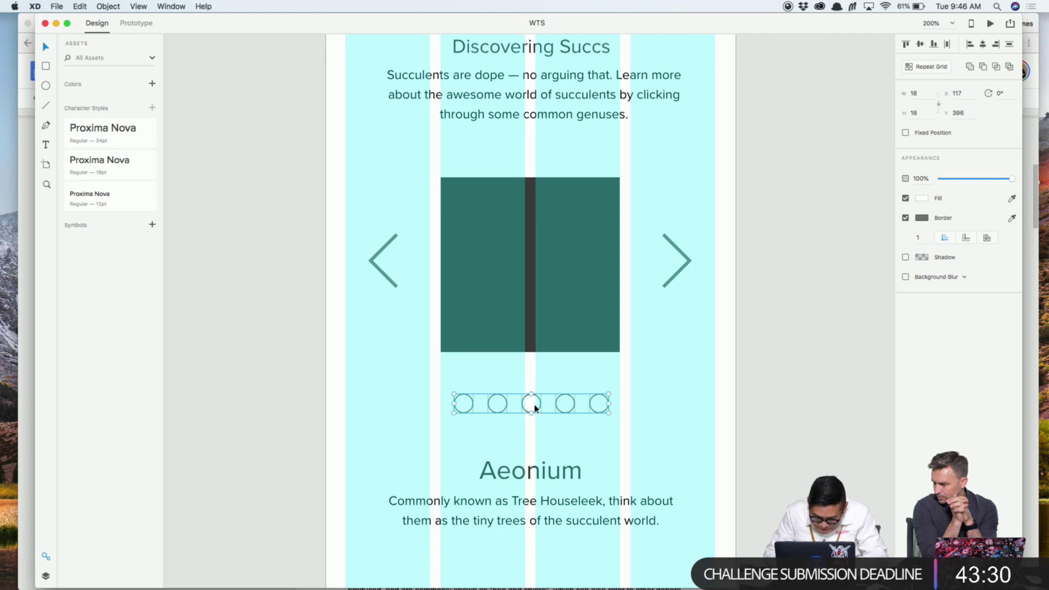
{"action": "left_click_drag", "start_coordinate": [534, 407], "coordinate": [529, 402]}
Switch the Discover artboard's grid from the column layout to Square
{"action": "scroll", "coordinate": [661, 415], "scroll_direction": "up", "scroll_amount": 5}
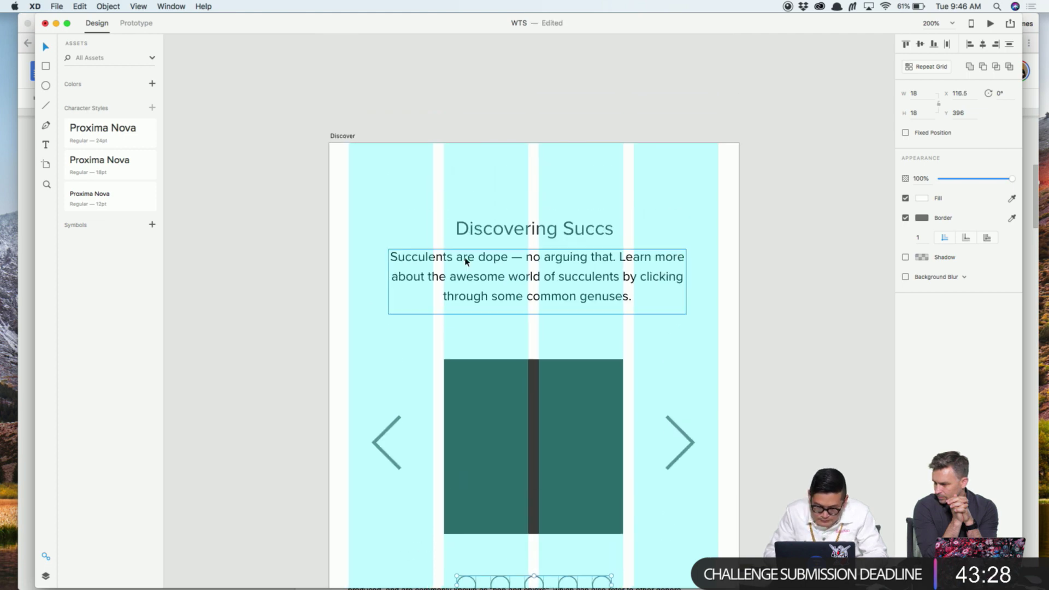
{"action": "left_click", "coordinate": [350, 150]}
{"action": "left_click", "coordinate": [976, 289]}
{"action": "left_click", "coordinate": [975, 290]}
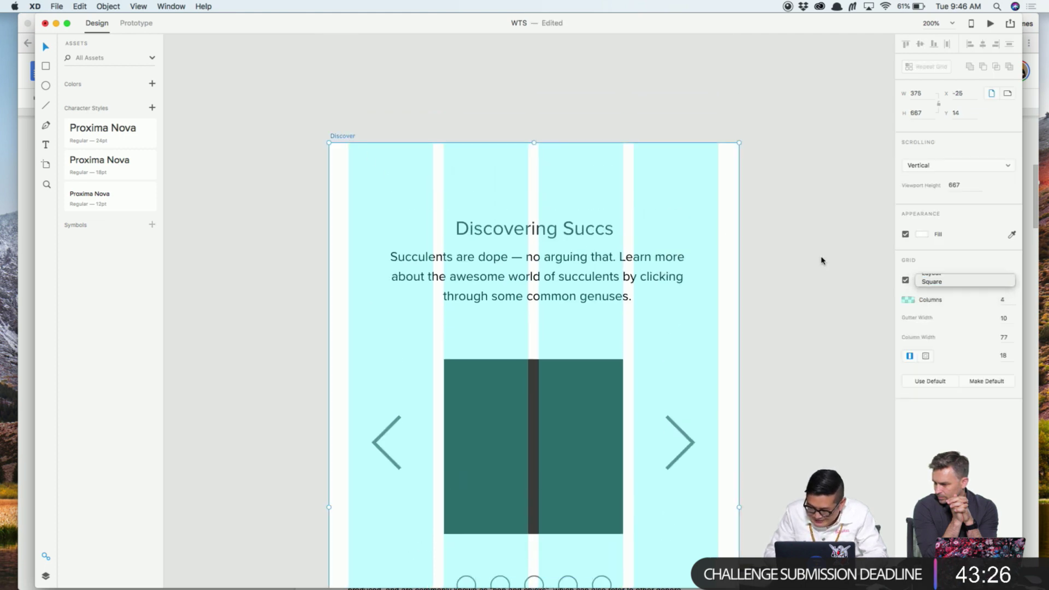
Extend the dark square's bottom edge slightly downward to the nearest line of the square grid
{"action": "scroll", "coordinate": [730, 202], "scroll_direction": "down", "scroll_amount": 5}
{"action": "key", "text": "z"}
{"action": "left_click", "coordinate": [615, 315]}
{"action": "scroll", "coordinate": [539, 300], "scroll_direction": "down", "scroll_amount": 4}
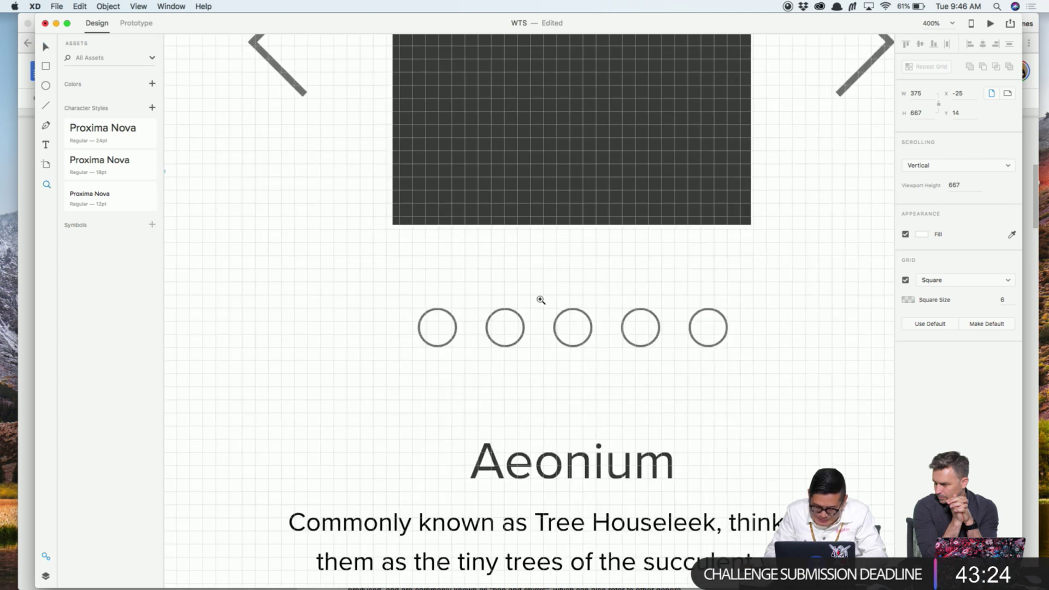
{"action": "scroll", "coordinate": [503, 329], "scroll_direction": "up", "scroll_amount": 2}
{"action": "scroll", "coordinate": [503, 329], "scroll_direction": "up", "scroll_amount": 4}
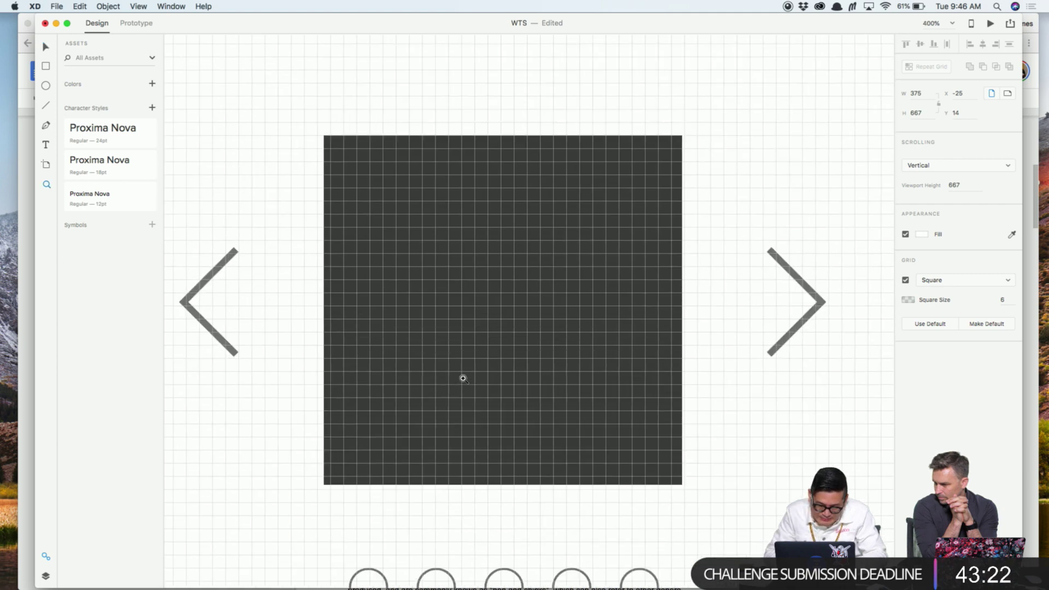
{"action": "key", "text": "v"}
{"action": "left_click", "coordinate": [652, 187]}
{"action": "left_click", "coordinate": [618, 200]}
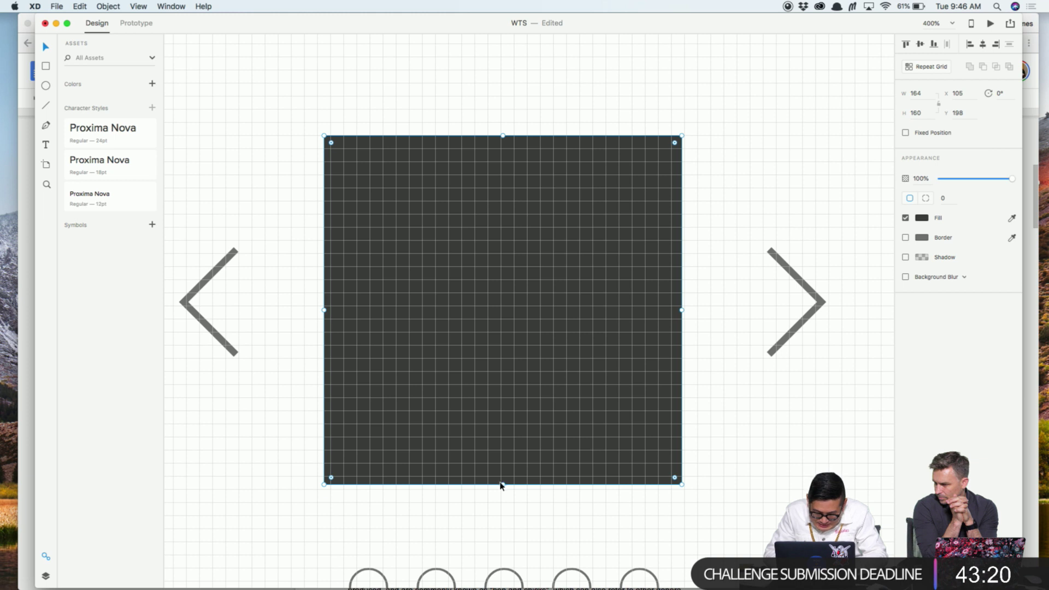
{"action": "left_click_drag", "start_coordinate": [501, 486], "coordinate": [501, 489]}
Move the left arrow outward to X 20.85 and the right arrow outward to X 328.85
{"action": "left_click_drag", "start_coordinate": [360, 417], "coordinate": [523, 375]}
{"action": "left_click", "coordinate": [383, 242]}
{"action": "left_click_drag", "start_coordinate": [418, 290], "coordinate": [373, 290]}
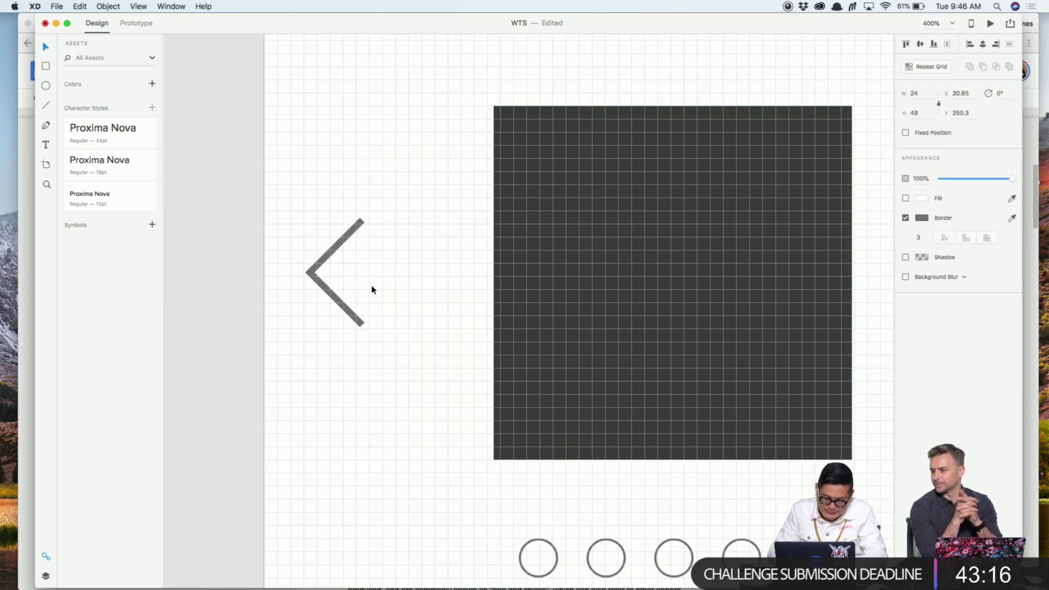
{"action": "scroll", "coordinate": [347, 290], "scroll_direction": "right", "scroll_amount": 5}
{"action": "left_click_drag", "start_coordinate": [793, 328], "coordinate": [815, 330]}
Delete the four circles after the first one in the row beneath the dark square
{"action": "key", "text": "super+minus"}
{"action": "scroll", "coordinate": [754, 328], "scroll_direction": "down", "scroll_amount": 5}
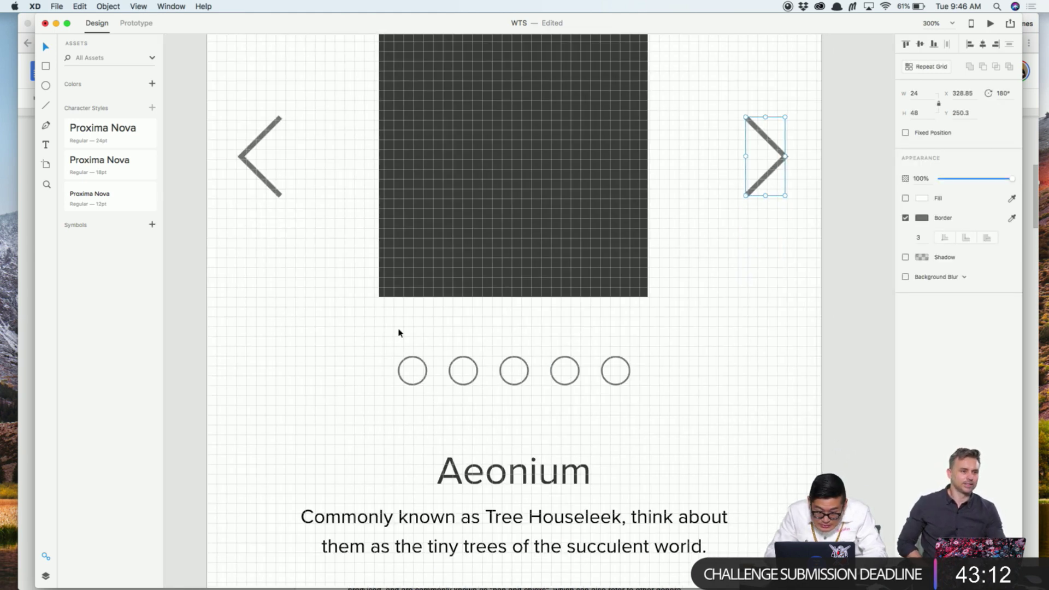
{"action": "left_click_drag", "start_coordinate": [384, 331], "coordinate": [667, 375]}
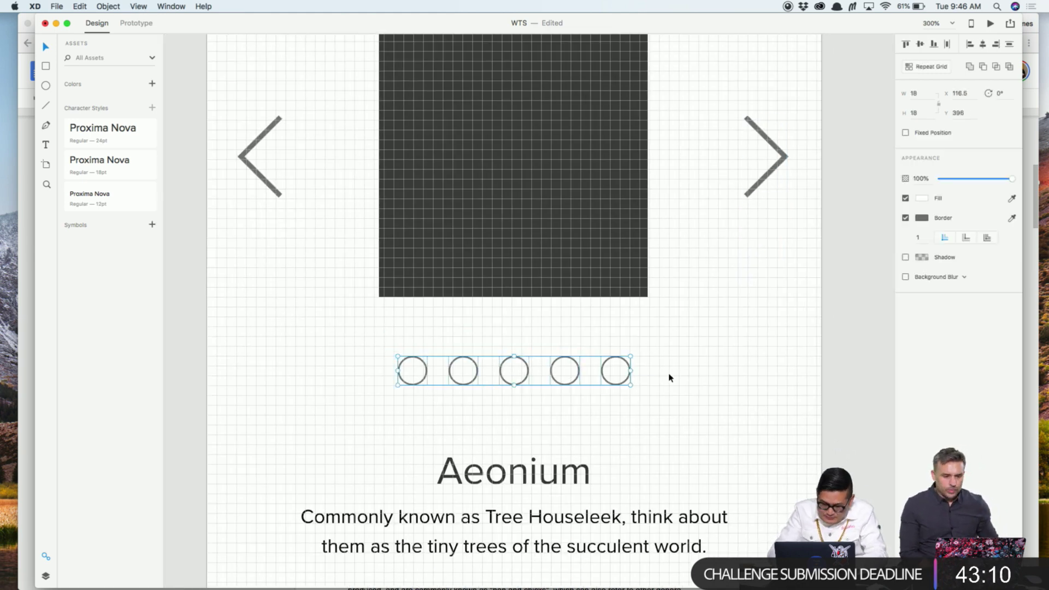
{"action": "left_click", "coordinate": [670, 377]}
{"action": "key", "text": "super+equal"}
{"action": "scroll", "coordinate": [535, 239], "scroll_direction": "down", "scroll_amount": 3}
{"action": "scroll", "coordinate": [534, 239], "scroll_direction": "left", "scroll_amount": 2}
{"action": "left_click_drag", "start_coordinate": [481, 277], "coordinate": [429, 307]}
{"action": "left_click_drag", "start_coordinate": [689, 303], "coordinate": [455, 383]}
{"action": "key", "text": "Delete"}
Duplicate the remaining circle beside itself at X 144, keeping it on the same row
{"action": "left_click", "coordinate": [403, 360]}
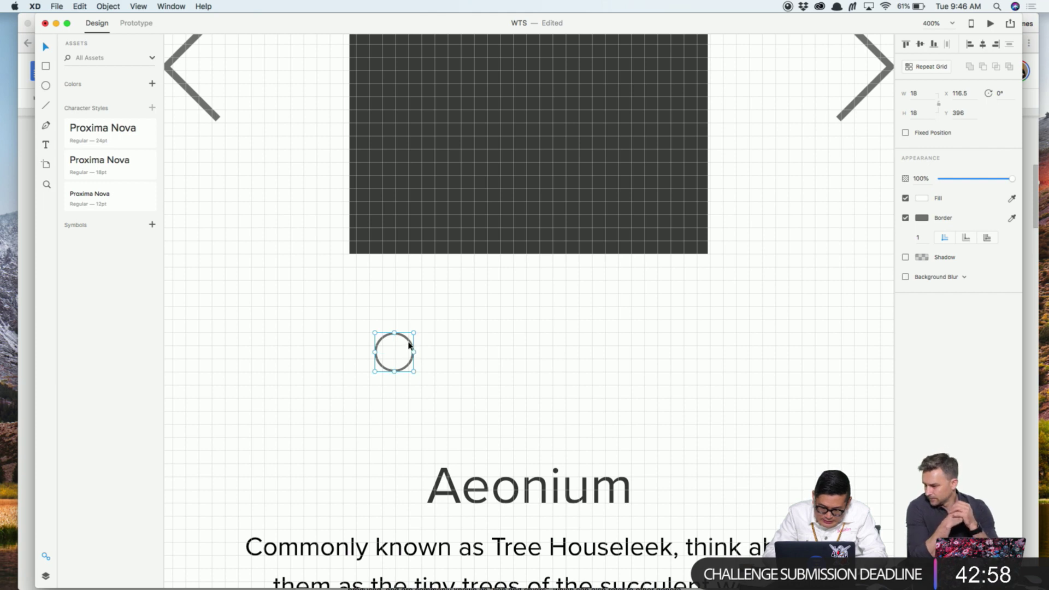
{"action": "left_click_drag", "start_coordinate": [408, 345], "coordinate": [468, 347]}
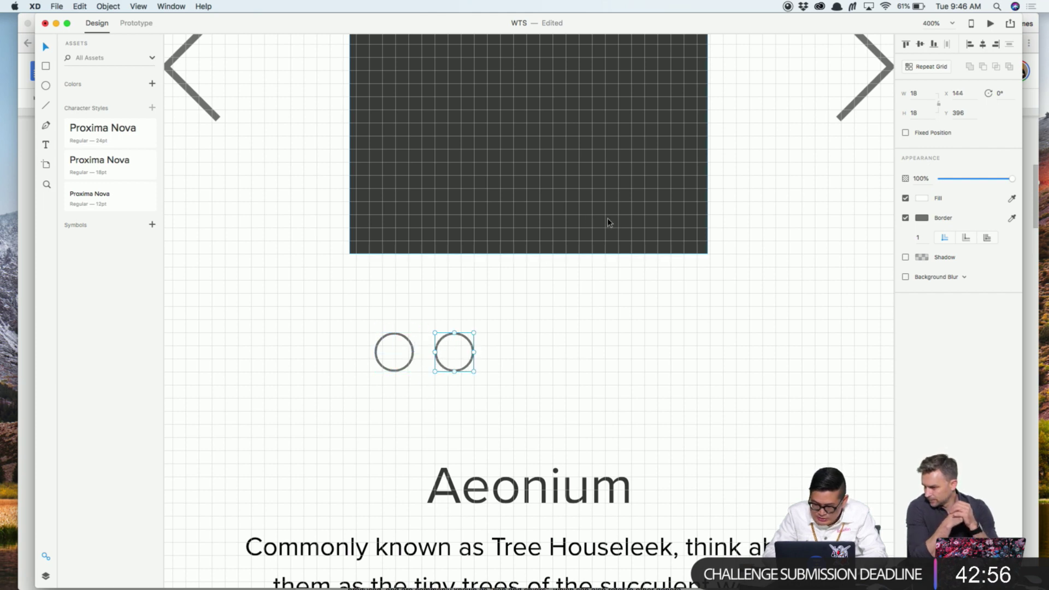
{"action": "left_click_drag", "start_coordinate": [355, 353], "coordinate": [417, 272]}
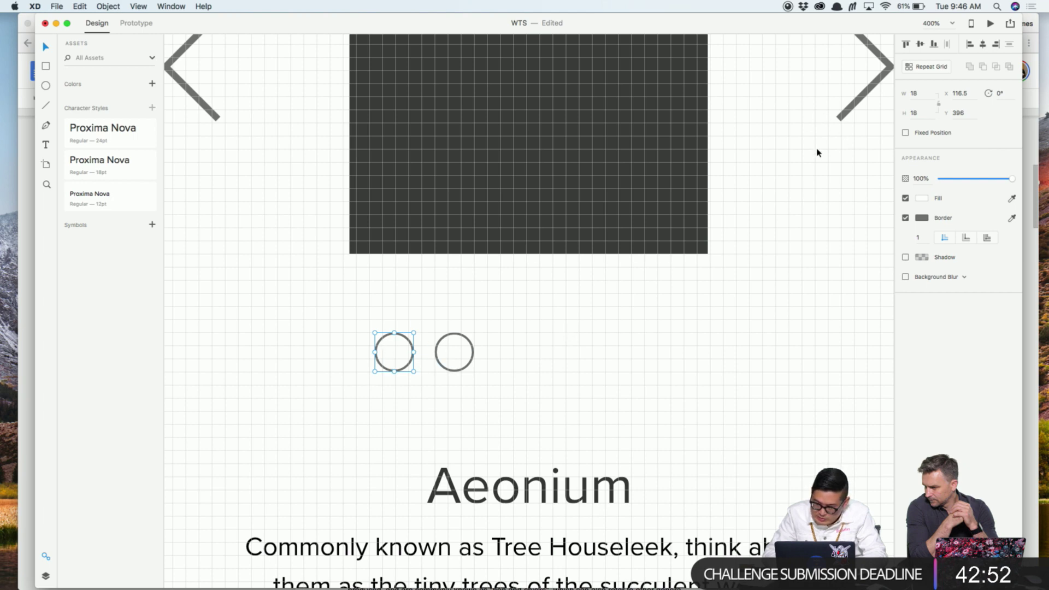
{"action": "left_click", "coordinate": [461, 299]}
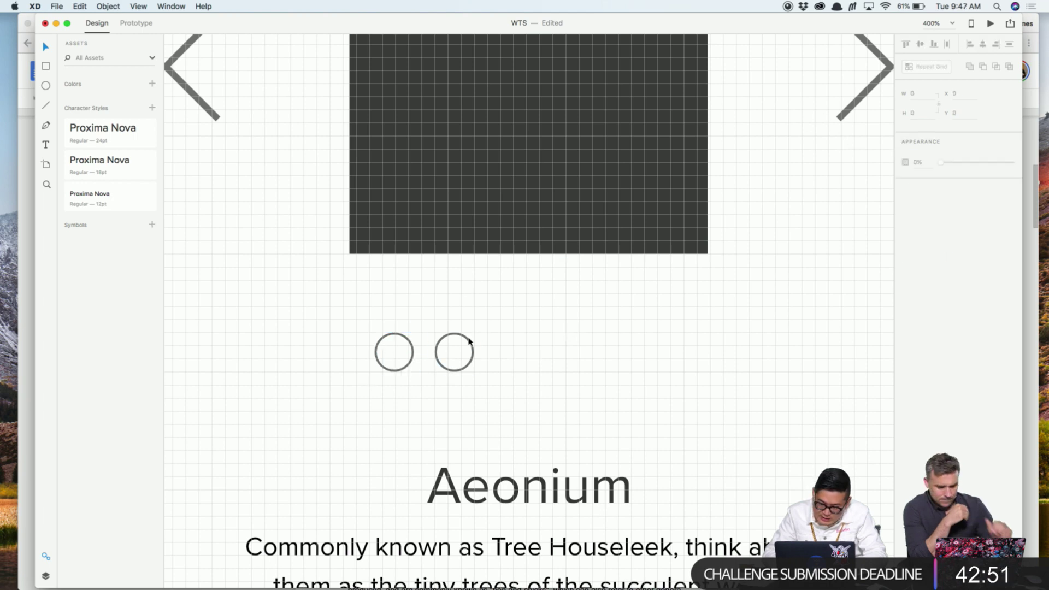
Resize the first circle to 24 wide by 24 high
{"action": "left_click", "coordinate": [386, 345]}
{"action": "left_click", "coordinate": [932, 93]}
{"action": "type", "text": "24"}
{"action": "key", "text": "Tab"}
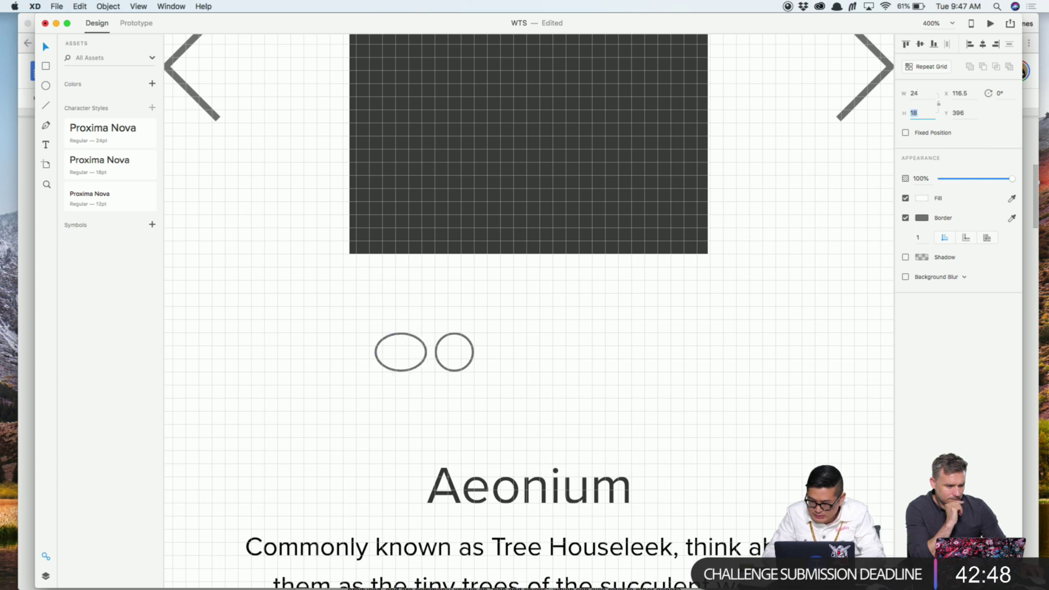
{"action": "type", "text": "24"}
{"action": "key", "text": "Tab"}
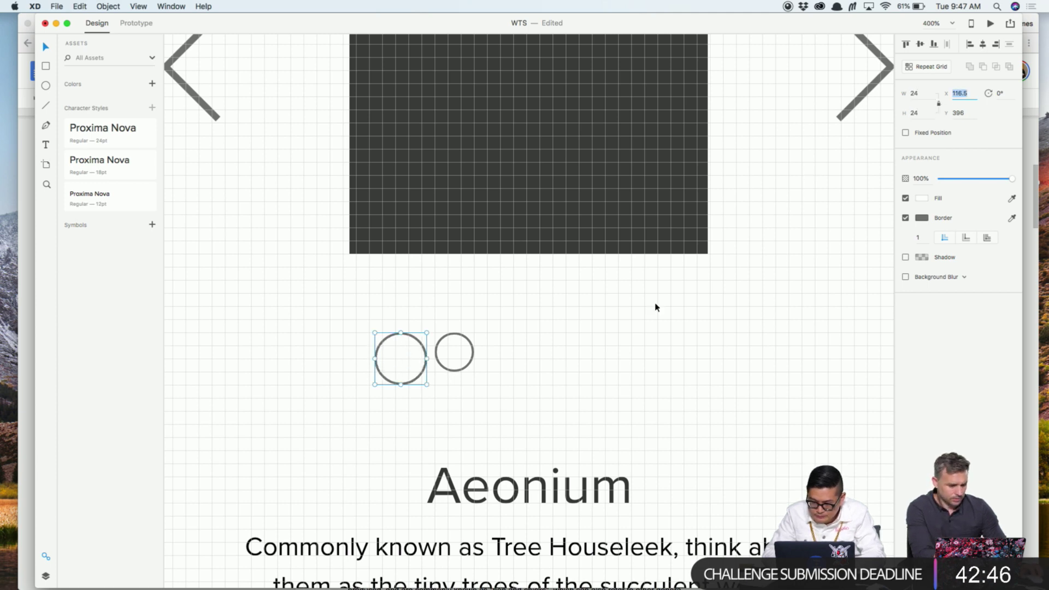
{"action": "left_click", "coordinate": [555, 314]}
Resize the duplicated circle to 12 wide by 12 high
{"action": "left_click", "coordinate": [471, 361]}
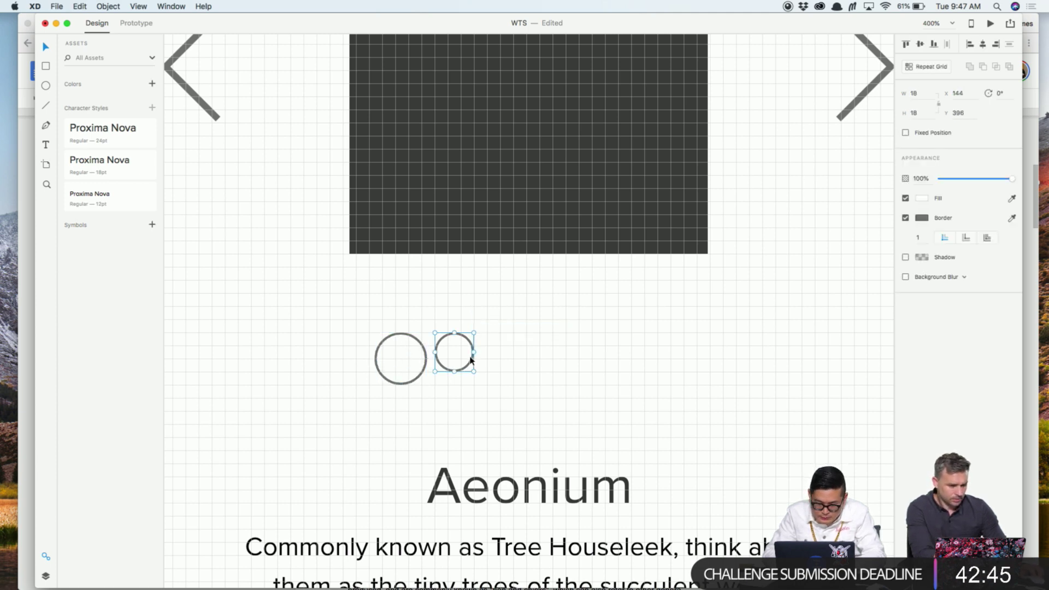
{"action": "left_click", "coordinate": [918, 94]}
{"action": "type", "text": "12"}
{"action": "key", "text": "Tab"}
{"action": "type", "text": "1"}
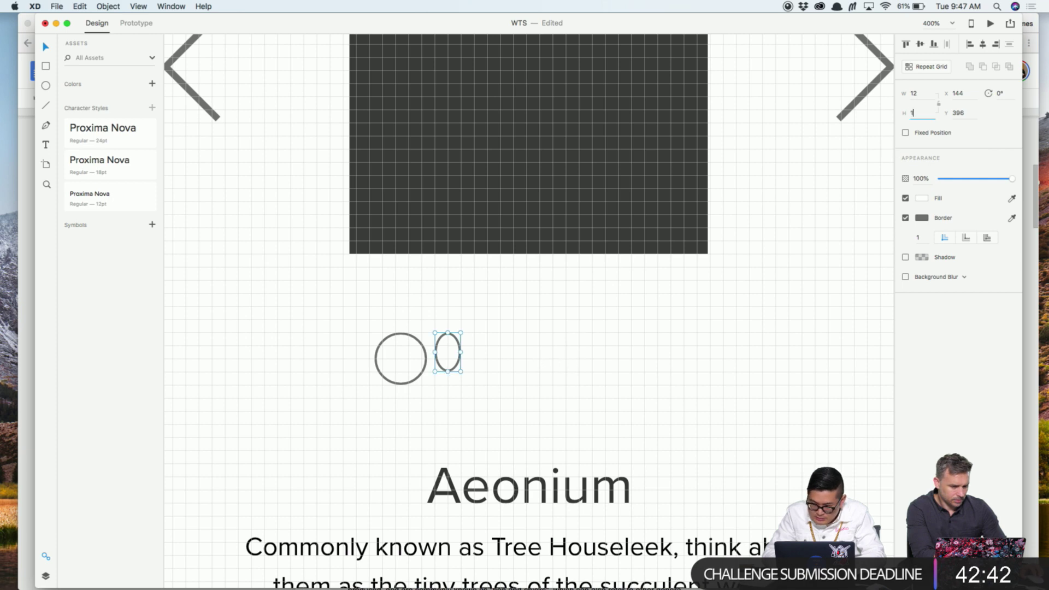
{"action": "type", "text": "2"}
{"action": "key", "text": "Tab"}
Place the small circle inside the larger one and align the two on their centres
{"action": "left_click_drag", "start_coordinate": [447, 344], "coordinate": [404, 363]}
{"action": "left_click", "coordinate": [425, 352], "text": "shift"}
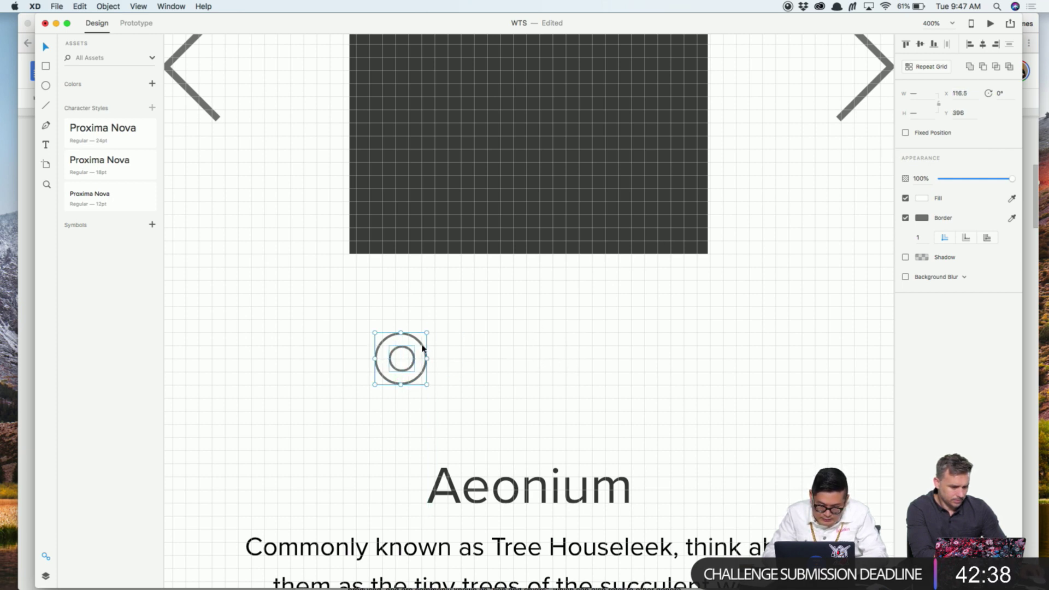
{"action": "left_click", "coordinate": [923, 46]}
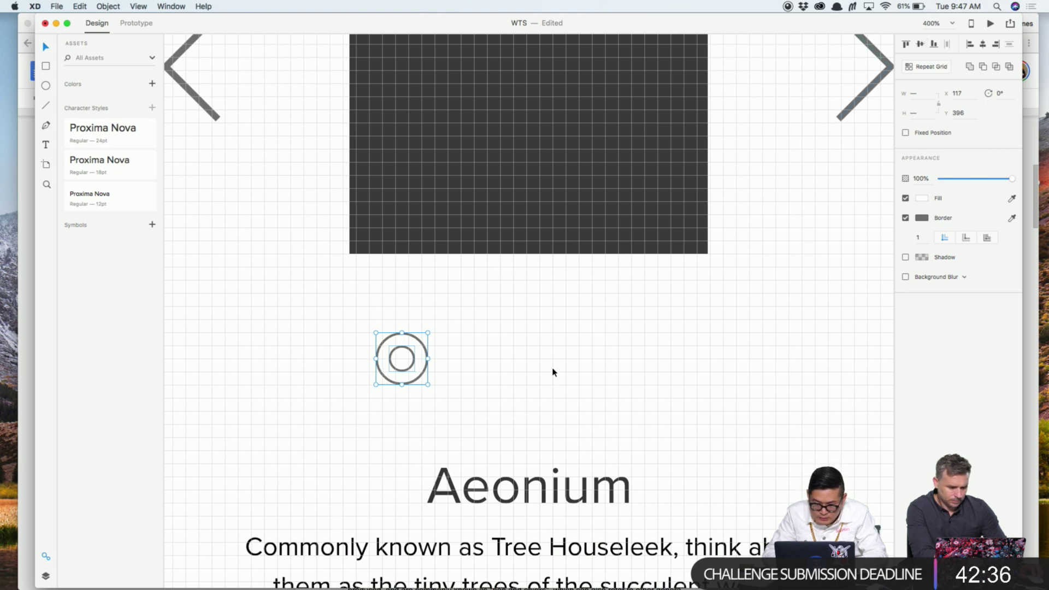
Remove the inner circle's border and turn on its shadow
{"action": "left_click", "coordinate": [492, 370]}
{"action": "left_click", "coordinate": [407, 360]}
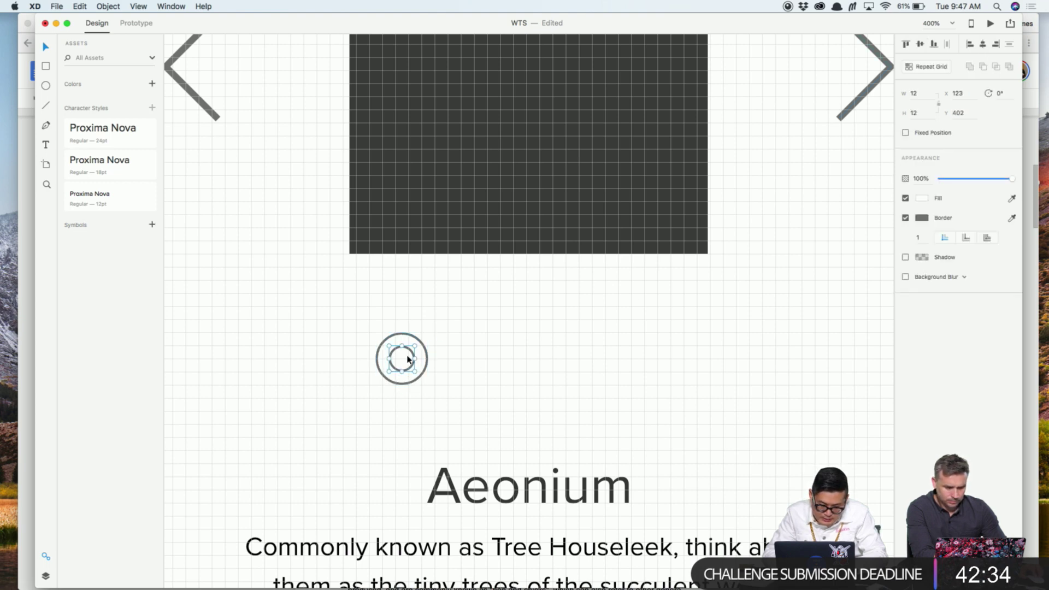
{"action": "left_click", "coordinate": [906, 219]}
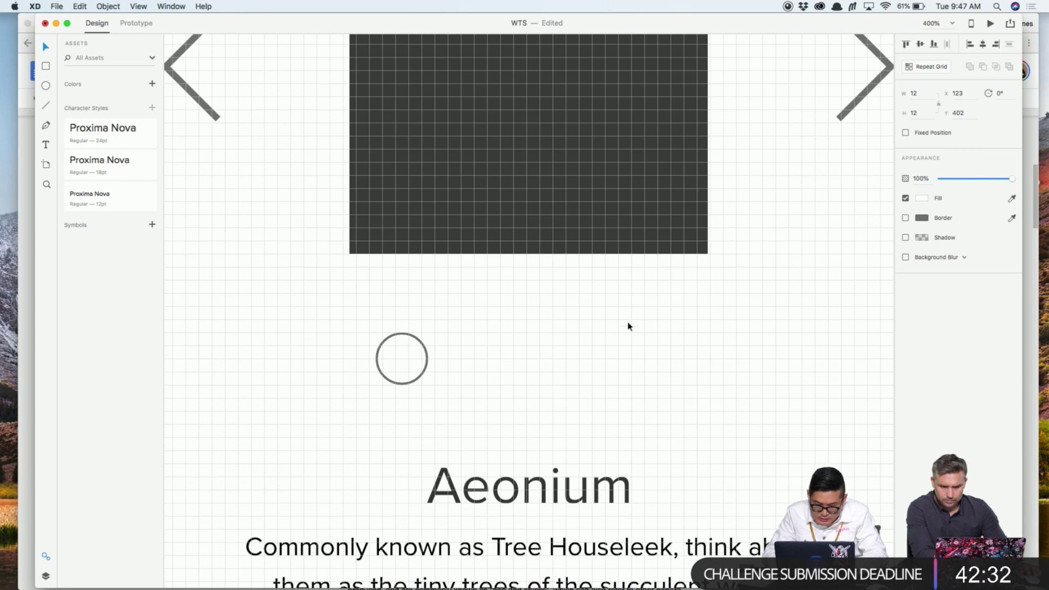
{"action": "left_click", "coordinate": [905, 238]}
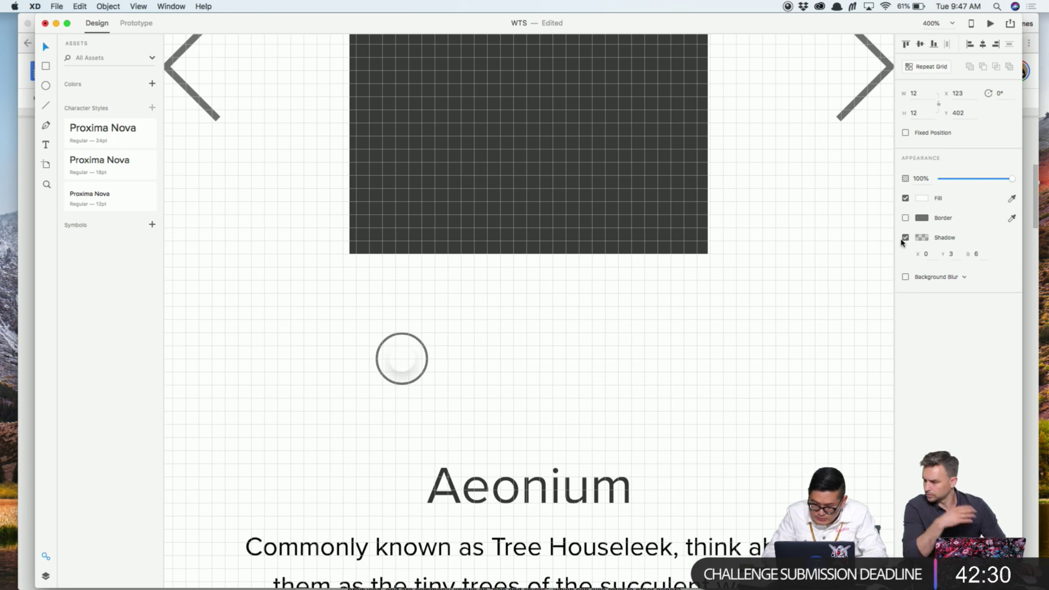
Remove the outer circle's border and fill it with a light grey
{"action": "left_click", "coordinate": [509, 341]}
{"action": "left_click", "coordinate": [417, 344]}
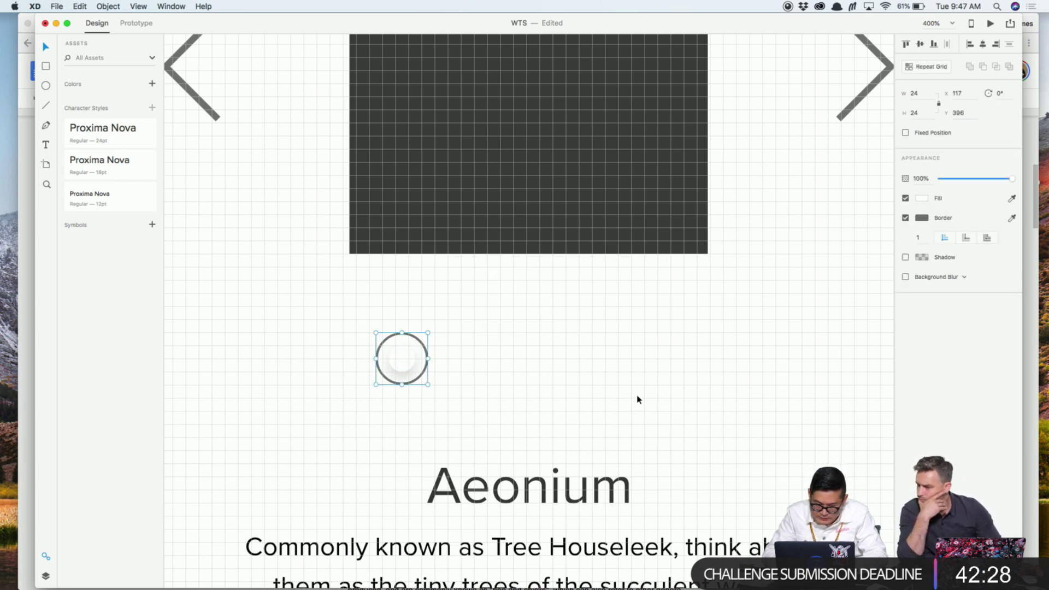
{"action": "left_click", "coordinate": [906, 219]}
{"action": "left_click", "coordinate": [922, 199]}
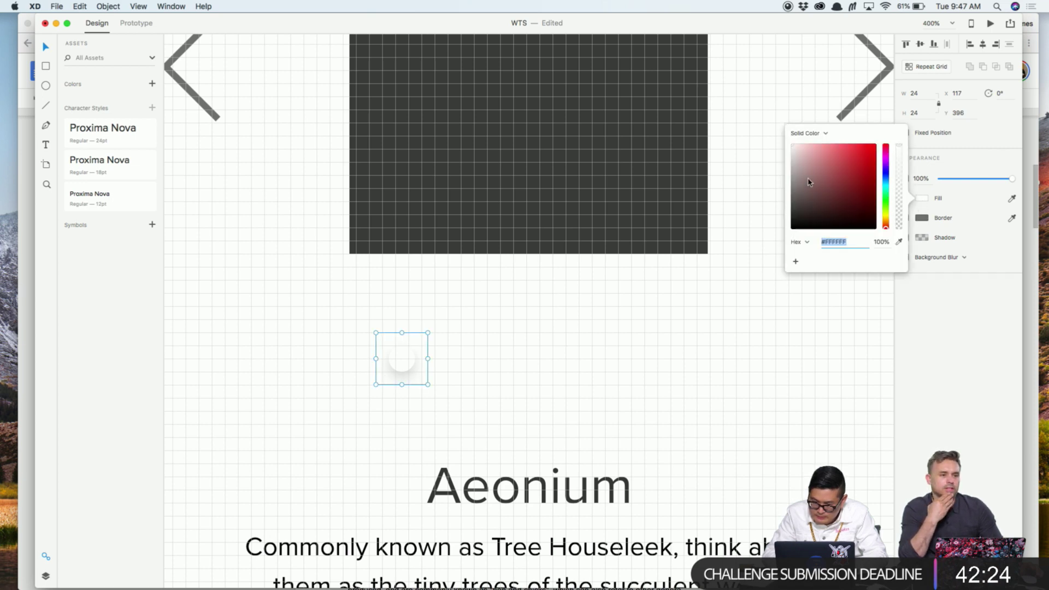
{"action": "left_click_drag", "start_coordinate": [808, 182], "coordinate": [784, 161]}
{"action": "left_click", "coordinate": [555, 417]}
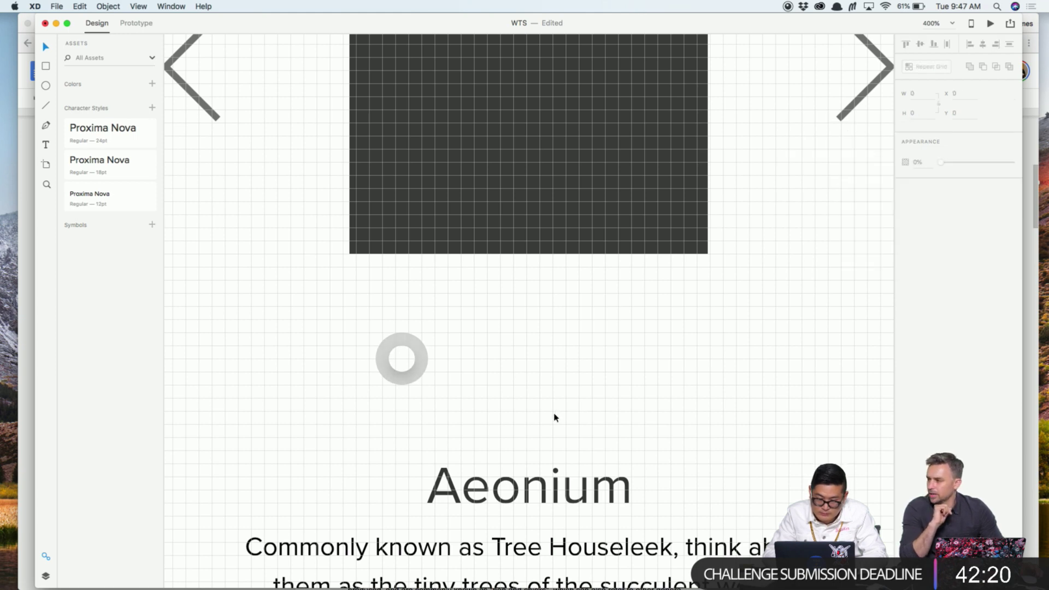
Duplicate the pagination dot, both circles together, twice in the same row below the image placeholder
{"action": "left_click", "coordinate": [404, 358]}
{"action": "left_click_drag", "start_coordinate": [435, 316], "coordinate": [376, 381]}
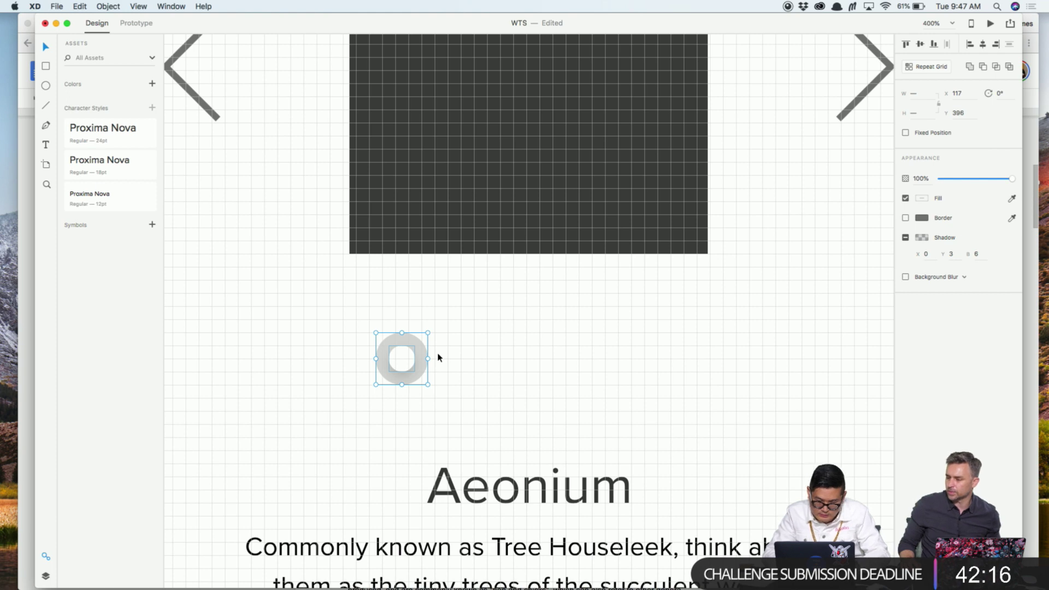
{"action": "left_click", "coordinate": [486, 335]}
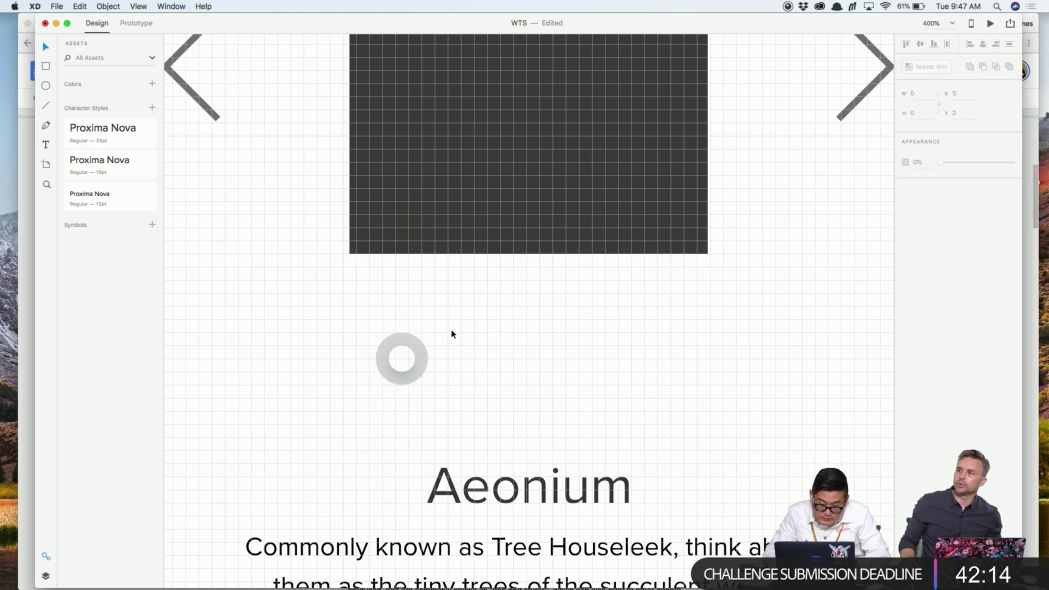
{"action": "left_click_drag", "start_coordinate": [457, 311], "coordinate": [382, 363]}
{"action": "left_click", "coordinate": [459, 333]}
{"action": "left_click", "coordinate": [407, 343]}
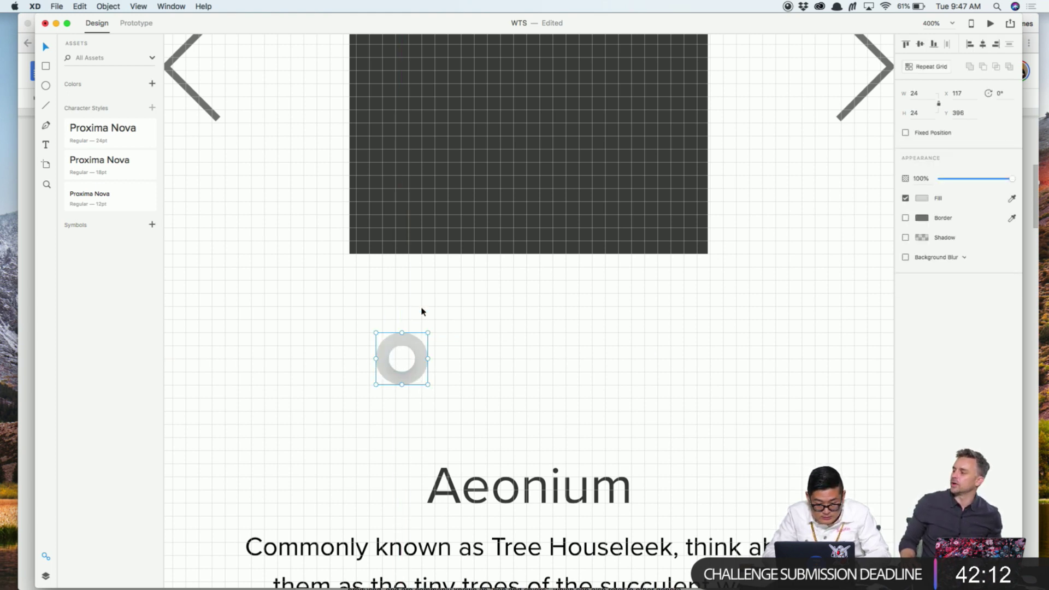
{"action": "left_click_drag", "start_coordinate": [421, 312], "coordinate": [522, 354]}
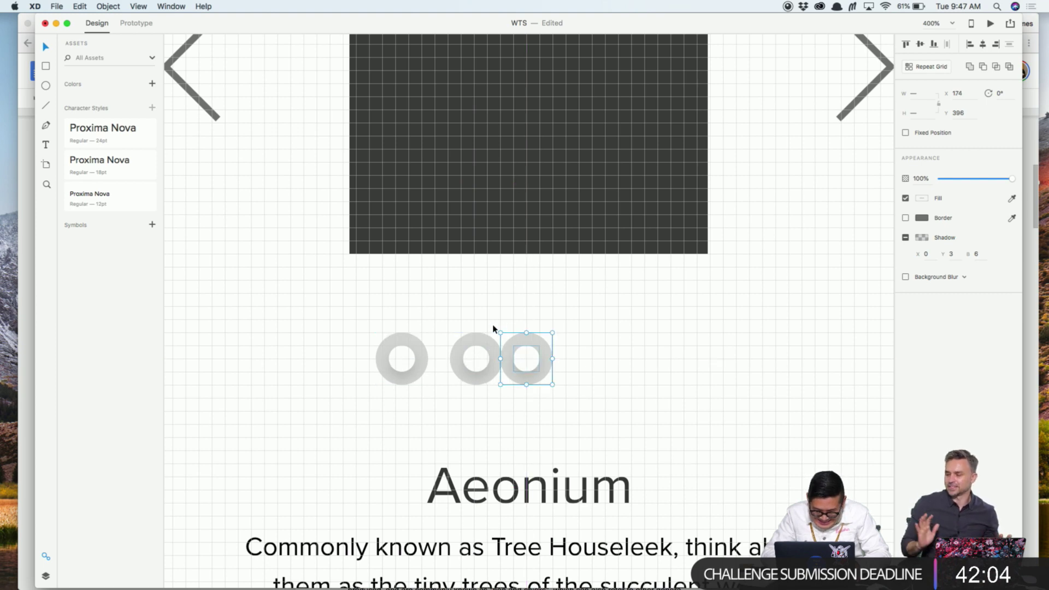
Reposition the second and third dots so that all three are 8 px apart
{"action": "left_click_drag", "start_coordinate": [444, 297], "coordinate": [473, 361]}
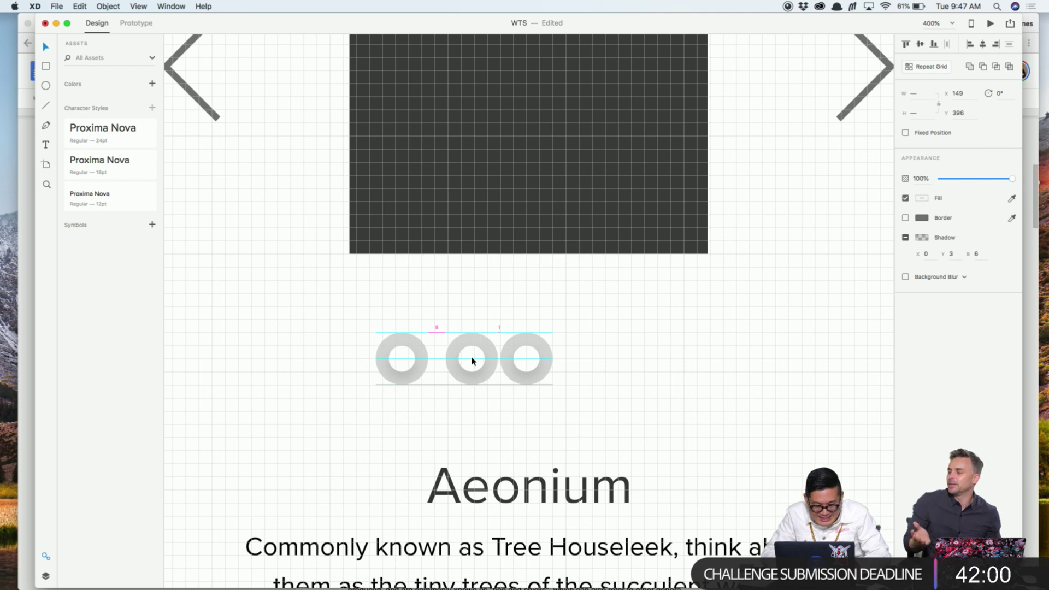
{"action": "left_click", "coordinate": [533, 352]}
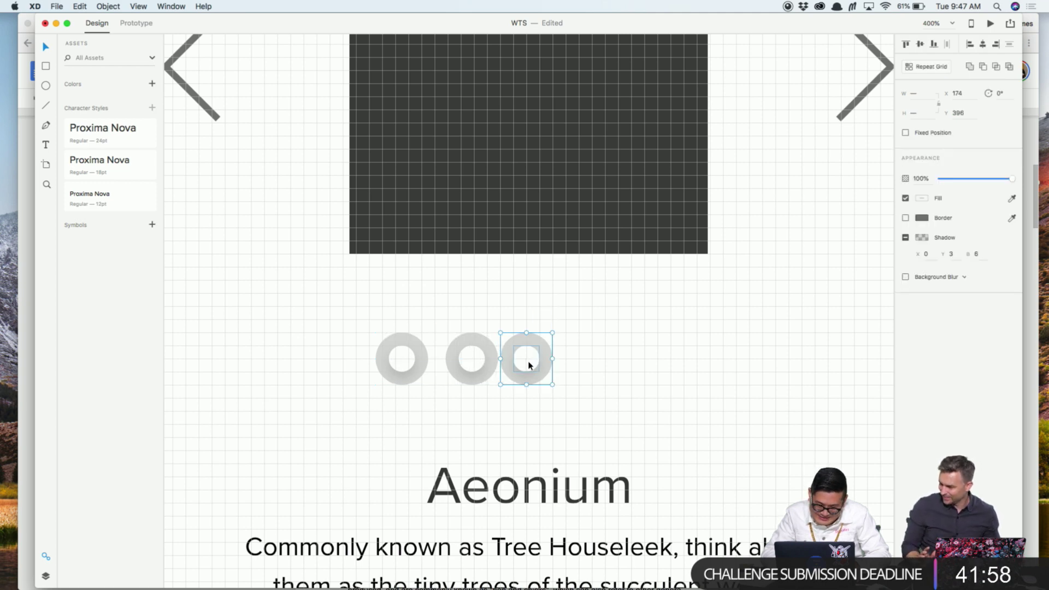
{"action": "left_click_drag", "start_coordinate": [528, 365], "coordinate": [544, 355]}
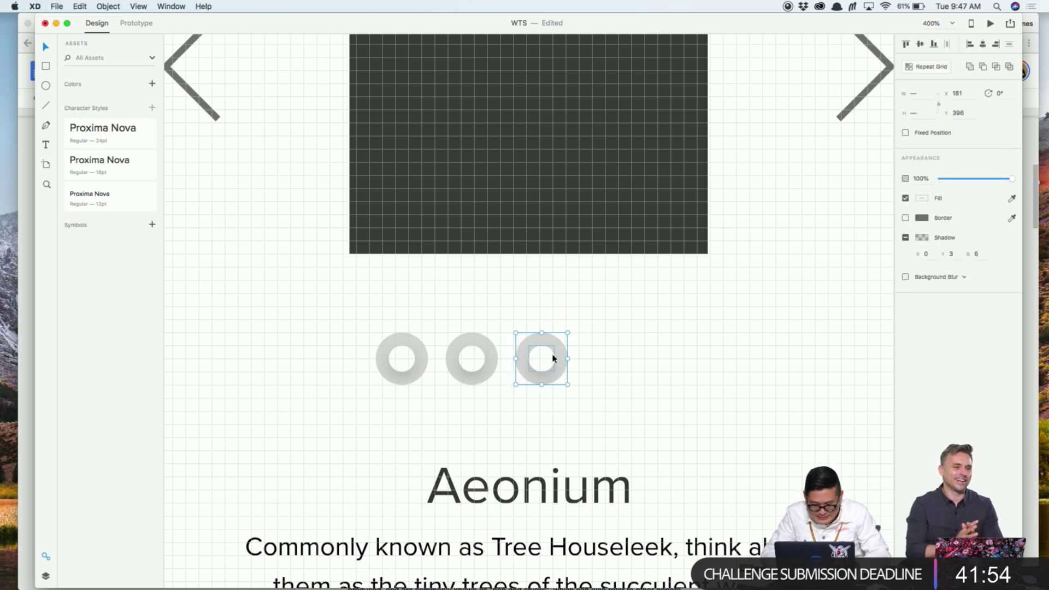
Switch to the What the Succ content document in Chrome and review the genuses listed in the Discover section, then return to XD
{"action": "key", "text": "super+Tab"}
{"action": "scroll", "coordinate": [519, 234], "scroll_direction": "up", "scroll_amount": 5}
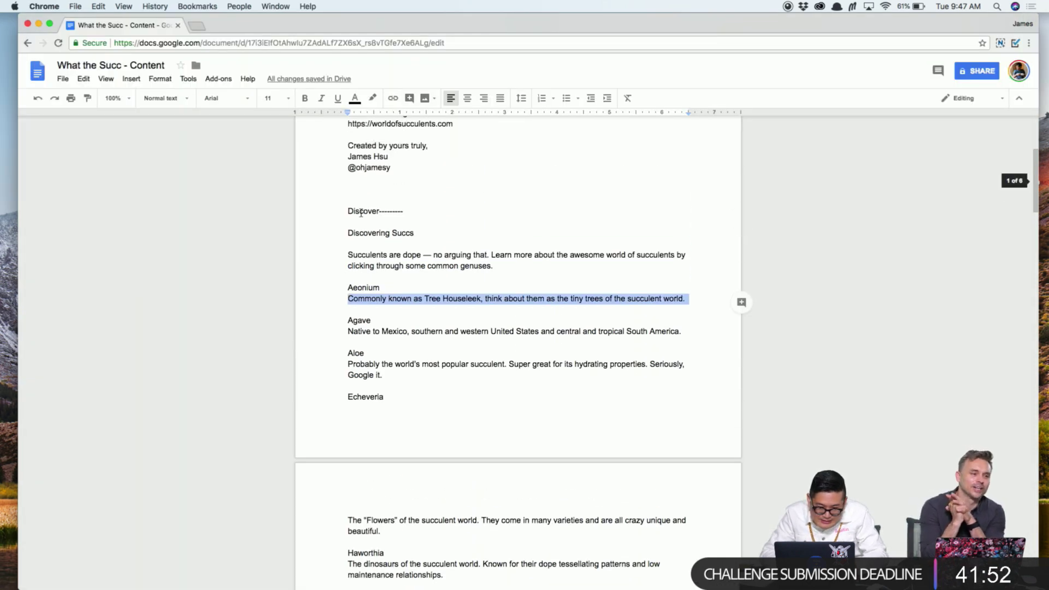
{"action": "scroll", "coordinate": [353, 281], "scroll_direction": "down", "scroll_amount": 1}
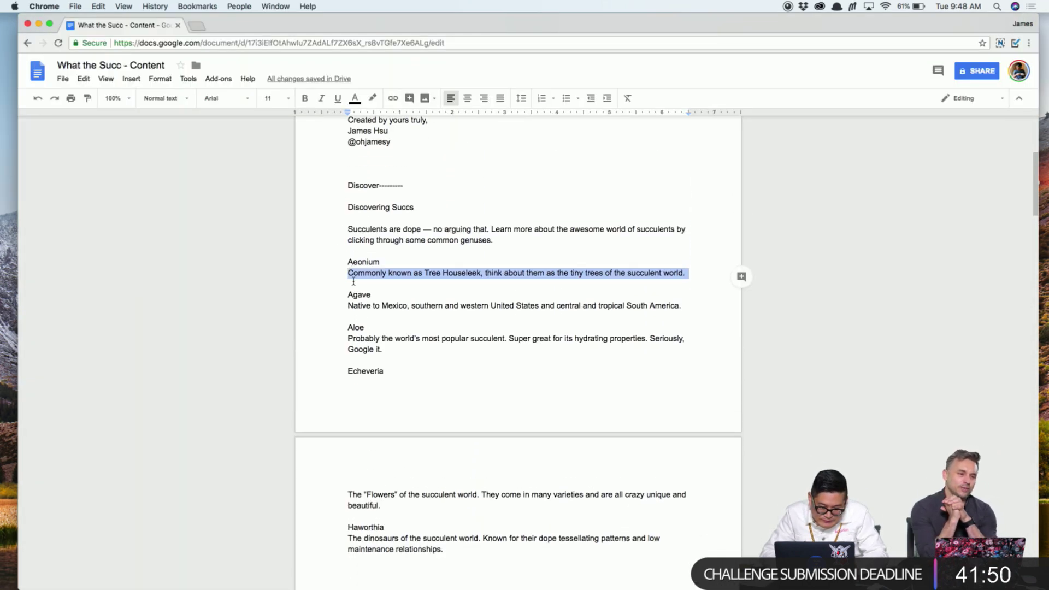
{"action": "scroll", "coordinate": [352, 328], "scroll_direction": "down", "scroll_amount": 1}
{"action": "scroll", "coordinate": [352, 328], "scroll_direction": "up", "scroll_amount": 3}
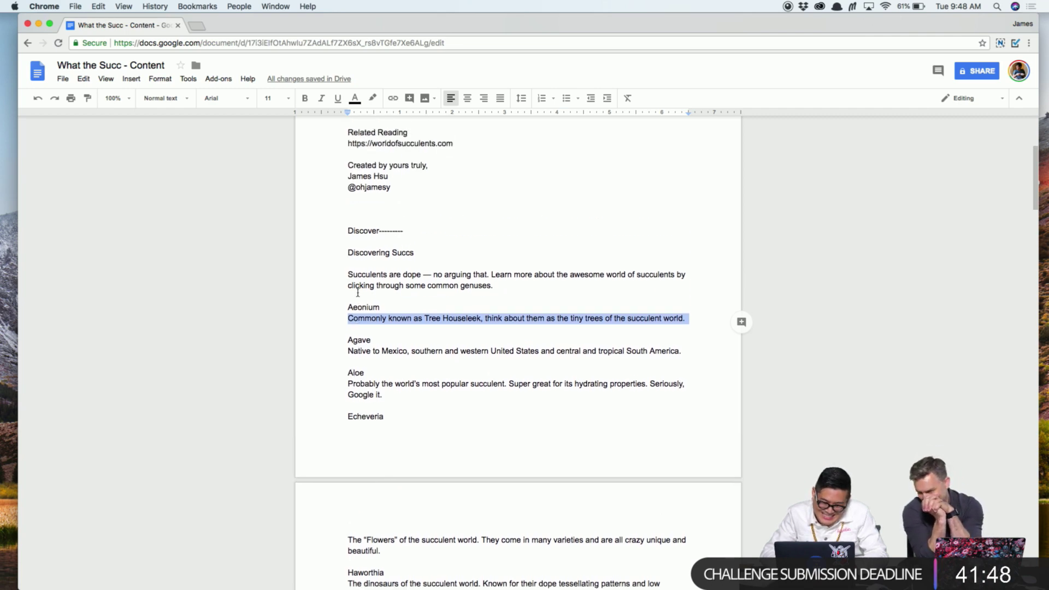
{"action": "scroll", "coordinate": [363, 274], "scroll_direction": "down", "scroll_amount": 2}
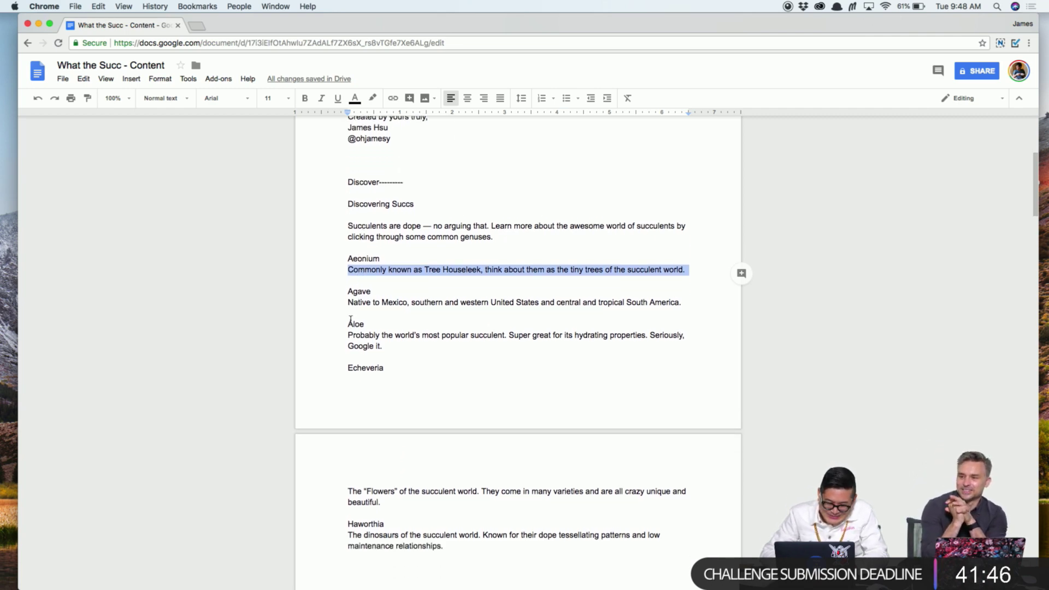
{"action": "scroll", "coordinate": [351, 322], "scroll_direction": "down", "scroll_amount": 5}
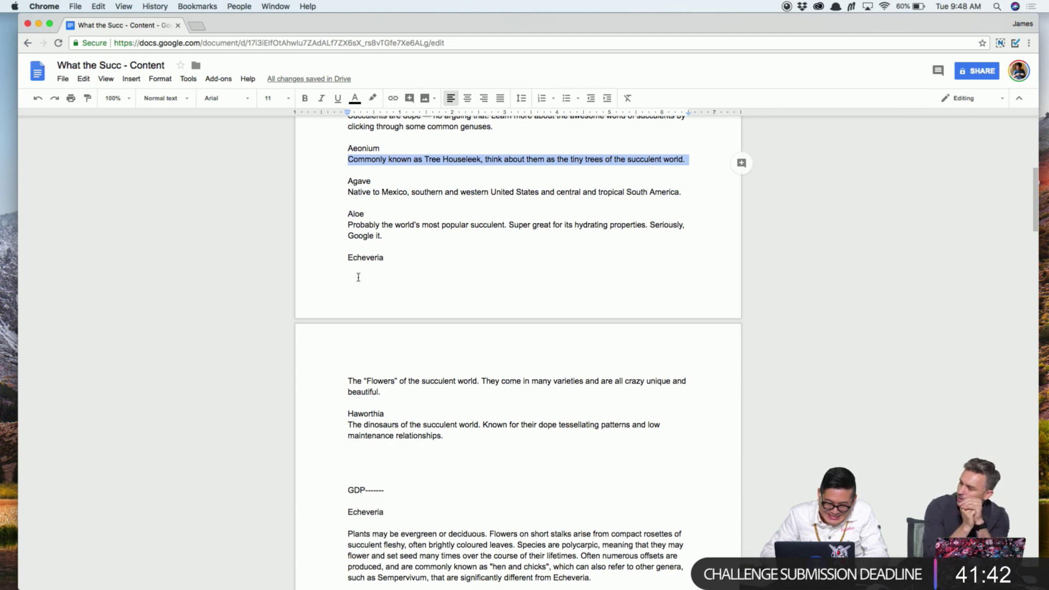
{"action": "key", "text": "super+Tab"}
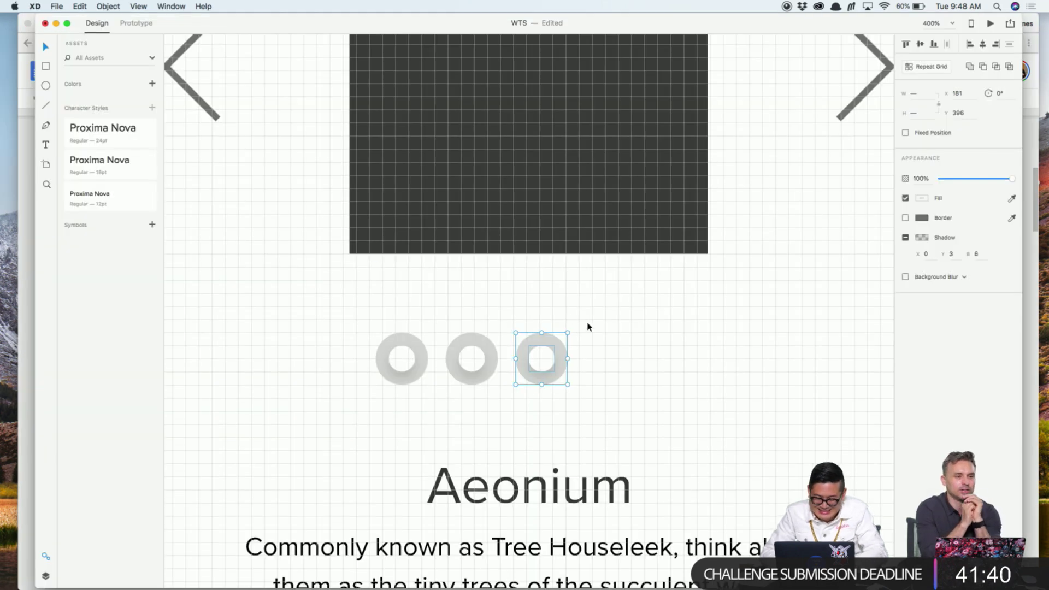
Duplicate dots to extend the row to five and centre the whole row horizontally below the image placeholder
{"action": "left_click_drag", "start_coordinate": [553, 362], "coordinate": [660, 364]}
{"action": "left_click", "coordinate": [400, 292]}
{"action": "left_click_drag", "start_coordinate": [356, 319], "coordinate": [663, 355]}
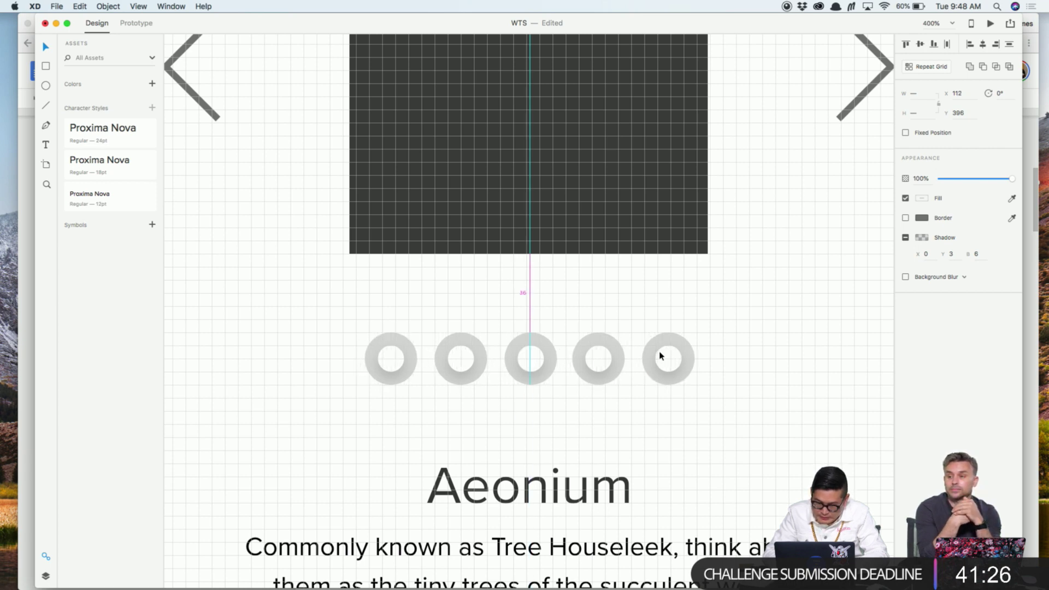
{"action": "left_click_drag", "start_coordinate": [660, 356], "coordinate": [660, 355]}
{"action": "left_click", "coordinate": [711, 307]}
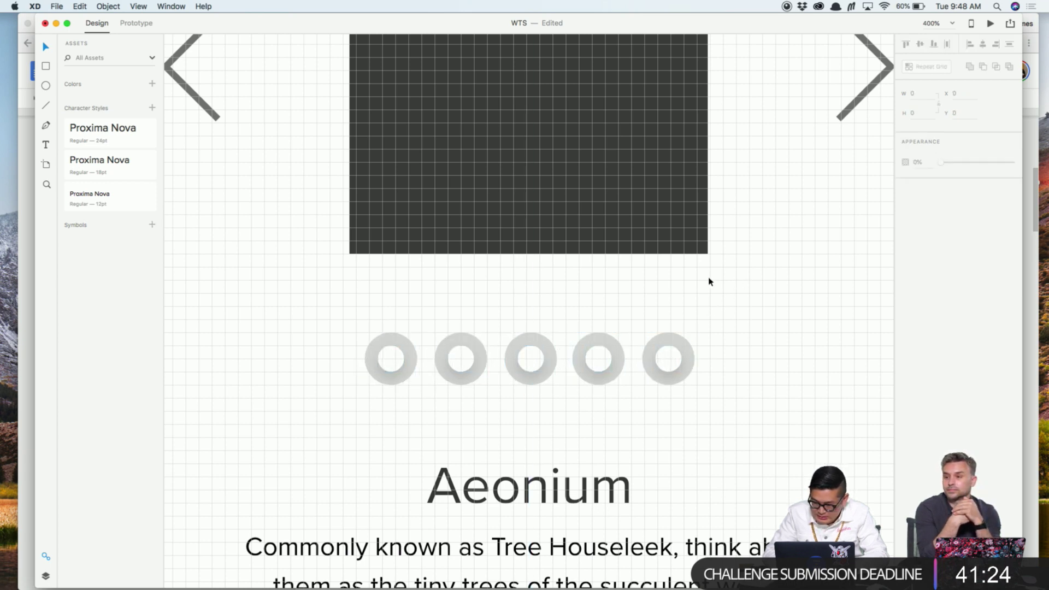
Move the dark image placeholder horizontally to X 106, centring it above the row of dots
{"action": "scroll", "coordinate": [710, 282], "scroll_direction": "up", "scroll_amount": 2}
{"action": "left_click", "coordinate": [657, 269]}
{"action": "left_click_drag", "start_coordinate": [657, 269], "coordinate": [656, 270]}
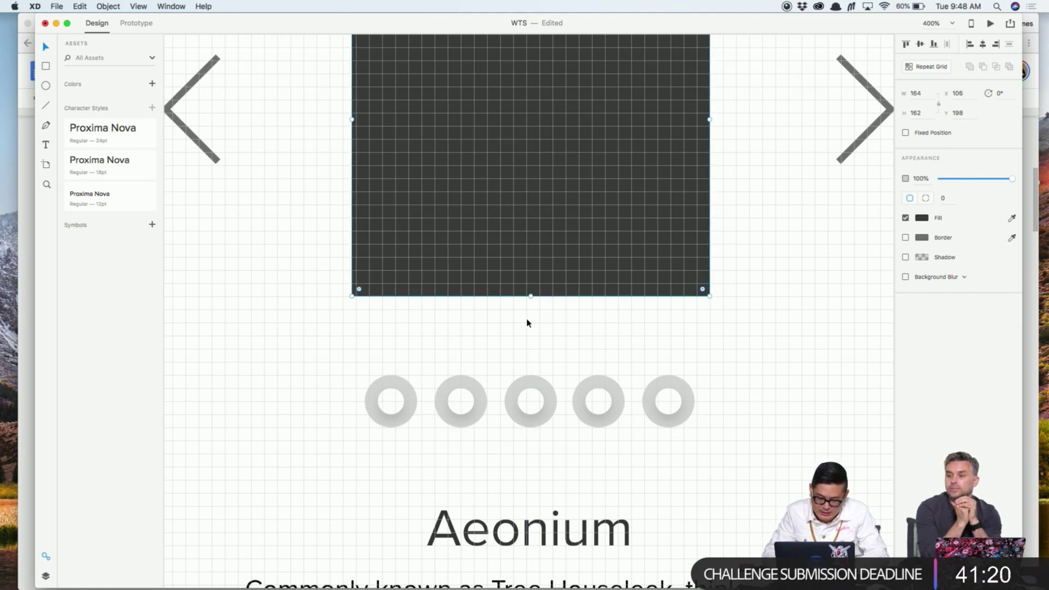
Set the opacity of the outer circles of the last four dots to 0%
{"action": "left_click", "coordinate": [468, 354]}
{"action": "left_click", "coordinate": [469, 391]}
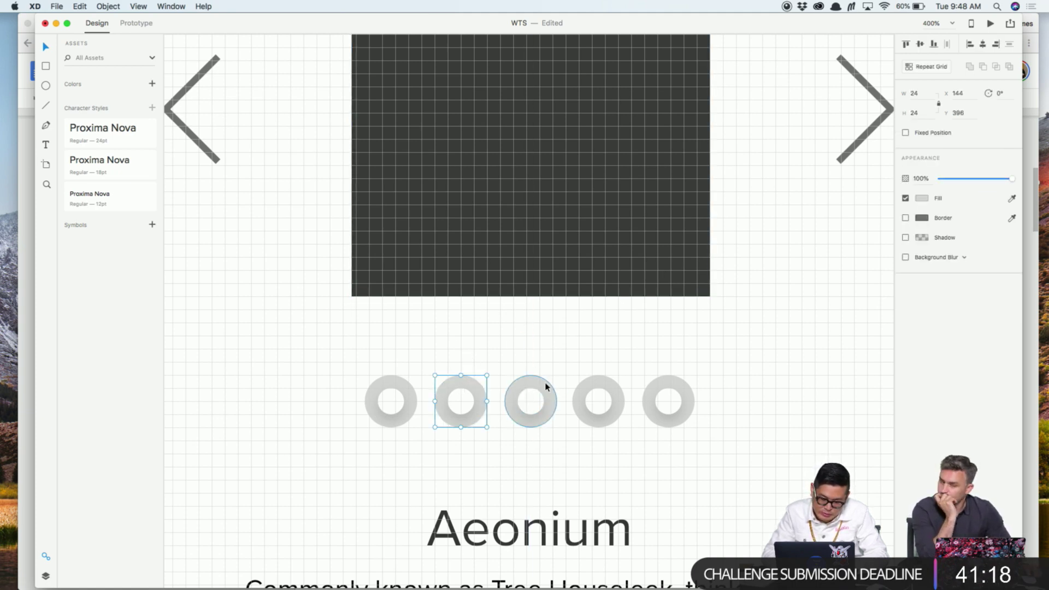
{"action": "key", "text": "super+minus"}
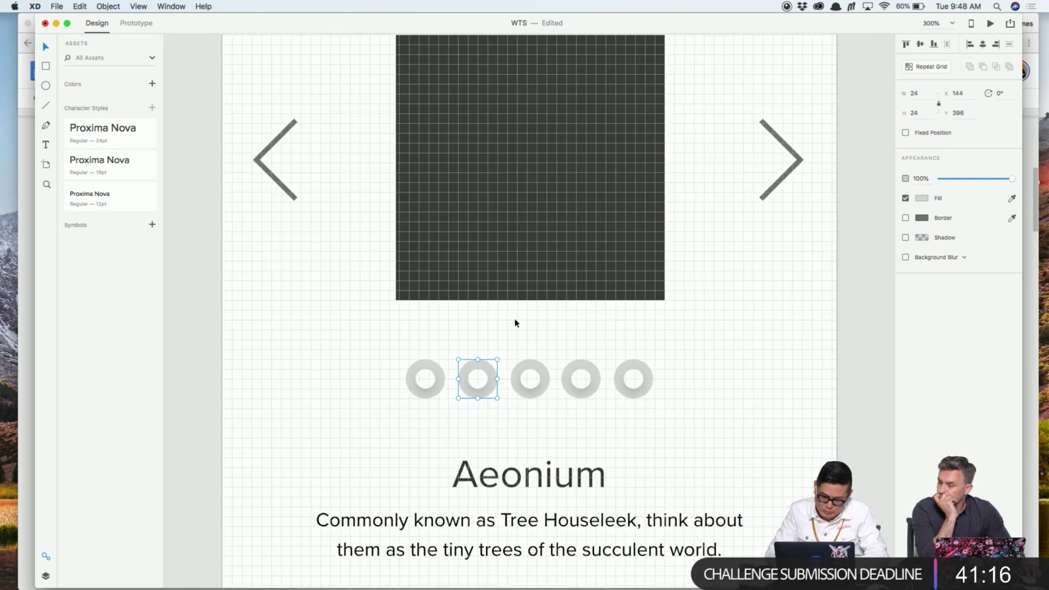
{"action": "key", "text": "super+1"}
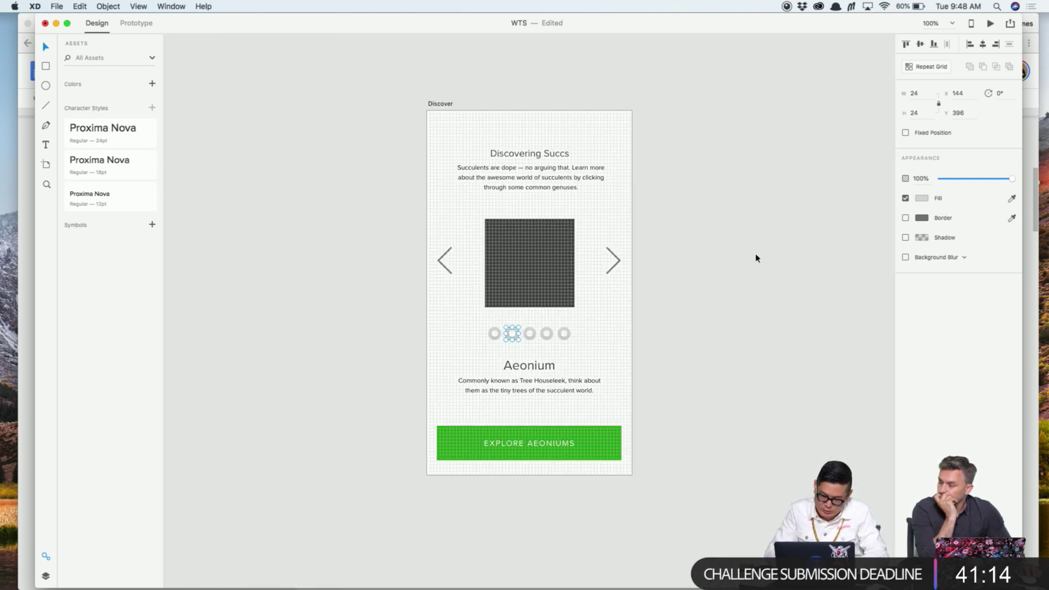
{"action": "key", "text": "z"}
{"action": "left_click", "coordinate": [530, 338]}
{"action": "key", "text": "v"}
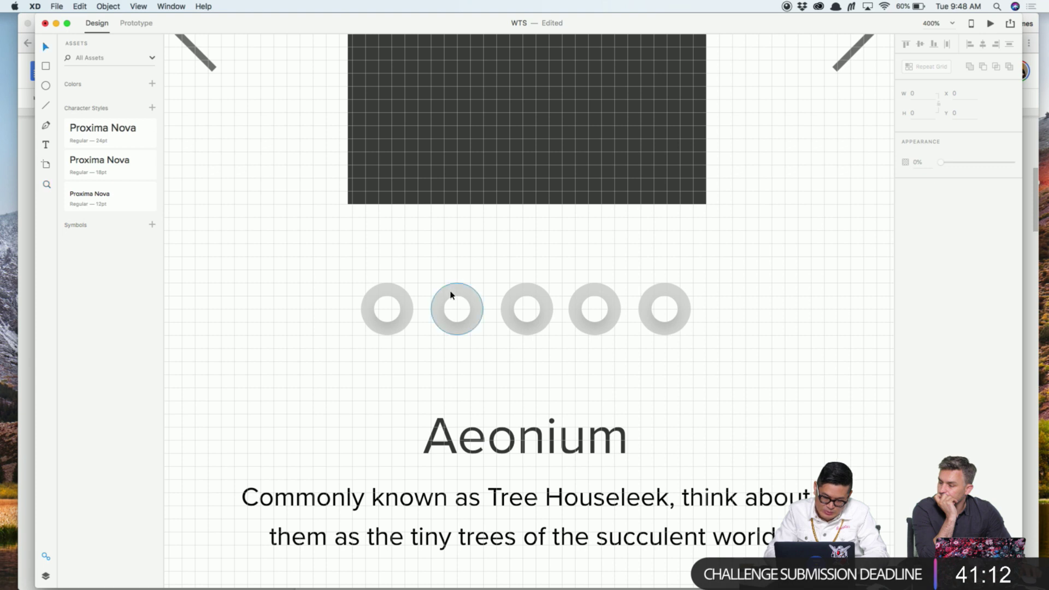
{"action": "left_click", "coordinate": [453, 294]}
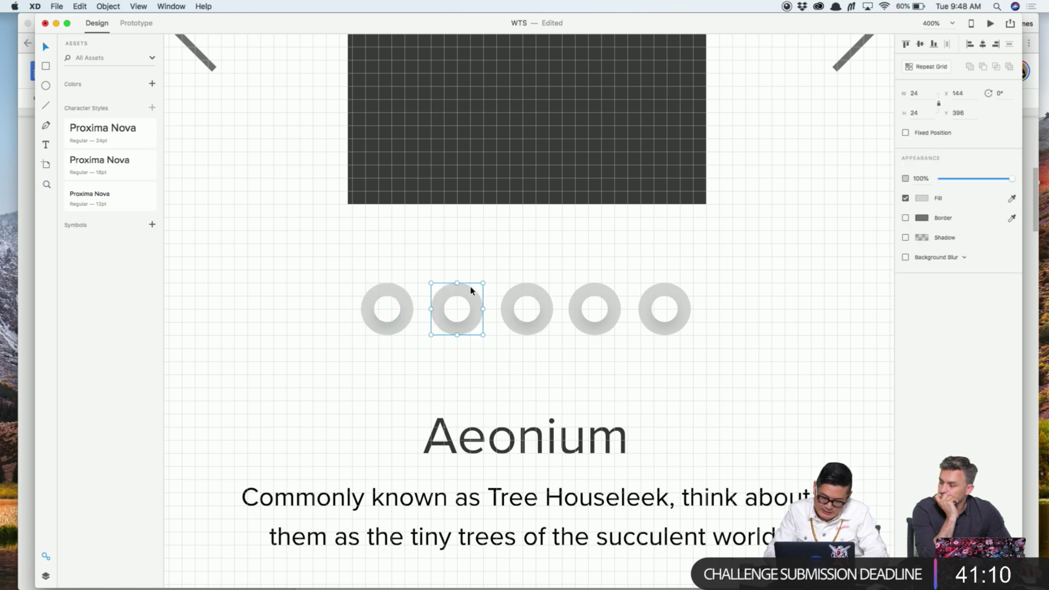
{"action": "left_click", "coordinate": [534, 287], "text": "shift"}
{"action": "left_click", "coordinate": [593, 290], "text": "shift"}
{"action": "left_click", "coordinate": [672, 292], "text": "shift"}
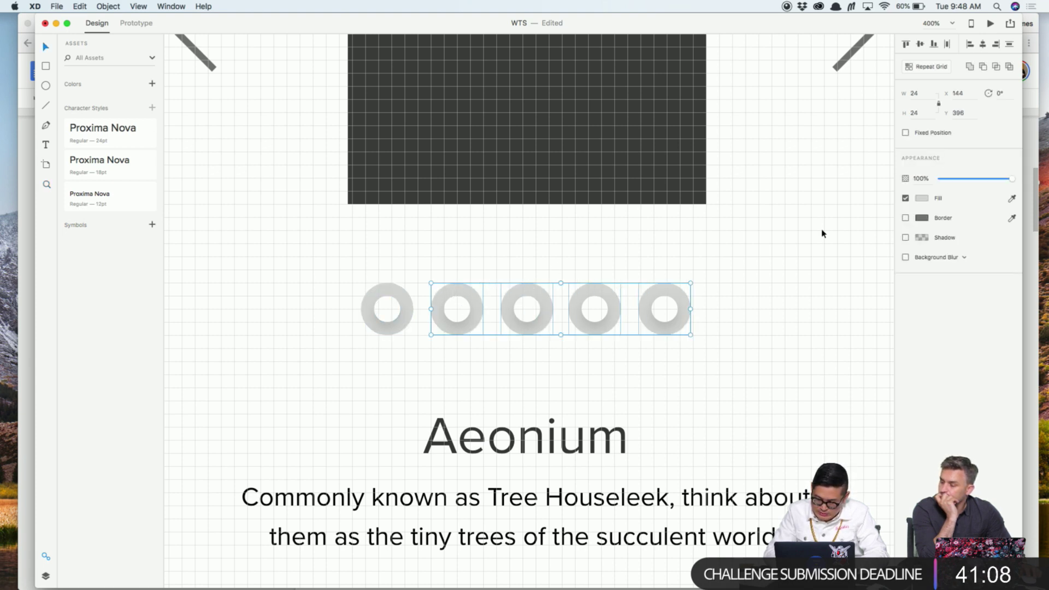
{"action": "left_click", "coordinate": [905, 199]}
{"action": "left_click", "coordinate": [906, 199]}
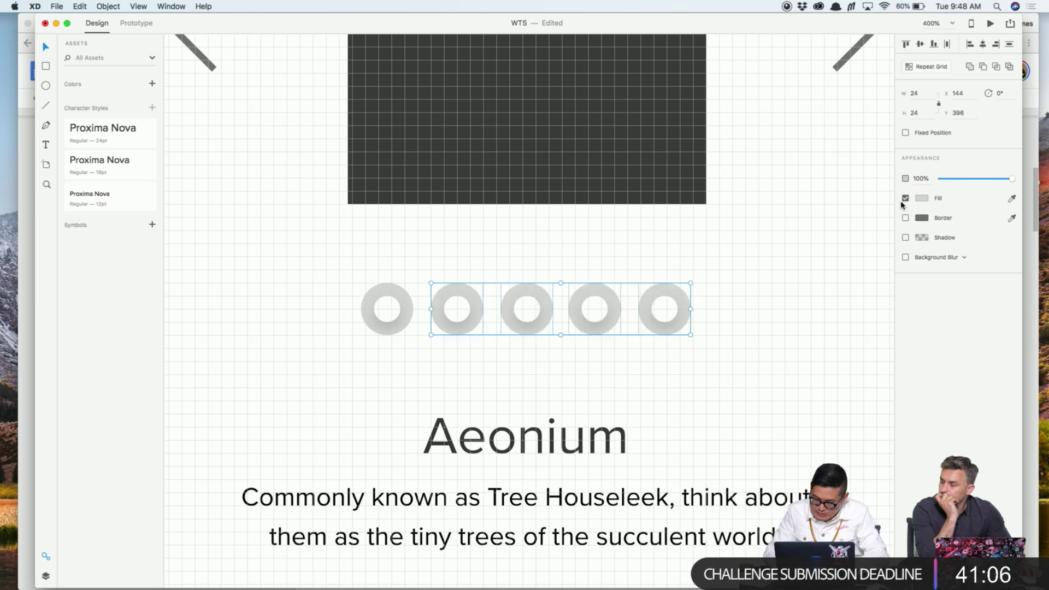
{"action": "left_click", "coordinate": [906, 198]}
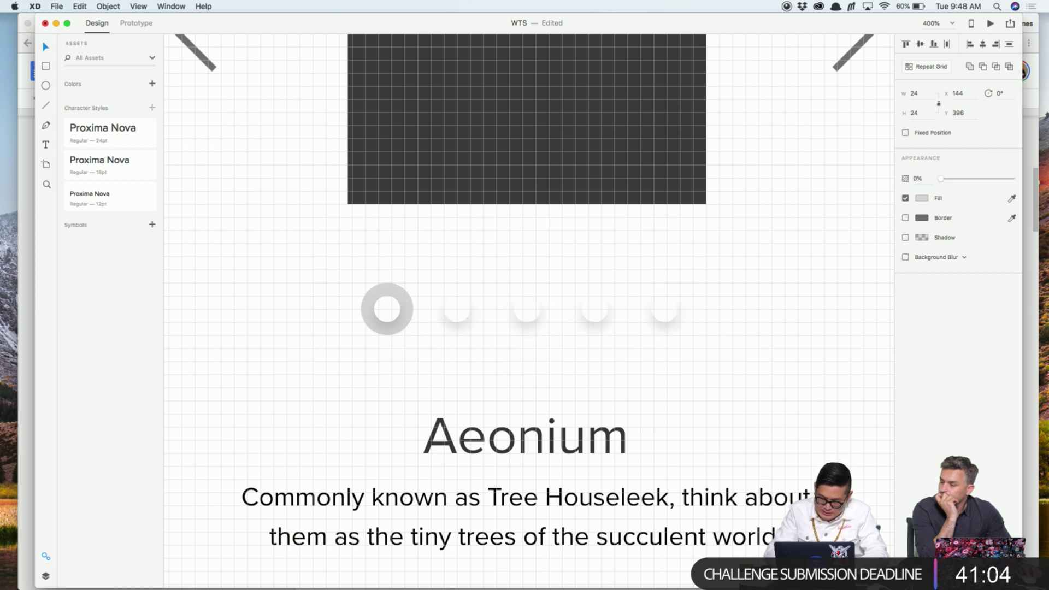
Turn off the shadow on the inner circles of the last four dots
{"action": "double_click", "coordinate": [466, 309]}
{"action": "left_click", "coordinate": [530, 306], "text": "shift"}
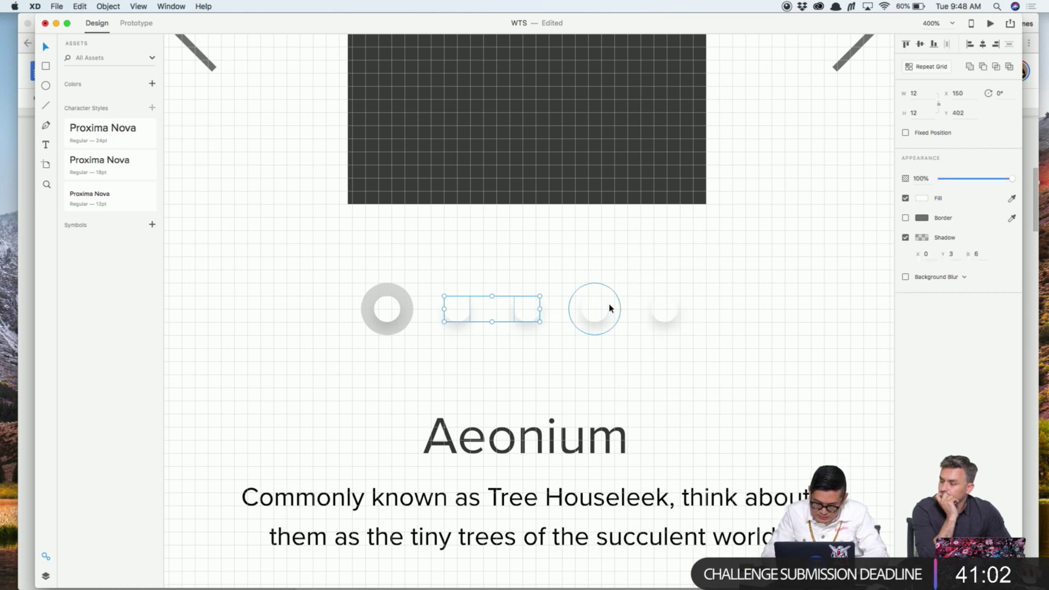
{"action": "left_click", "coordinate": [597, 309], "text": "shift"}
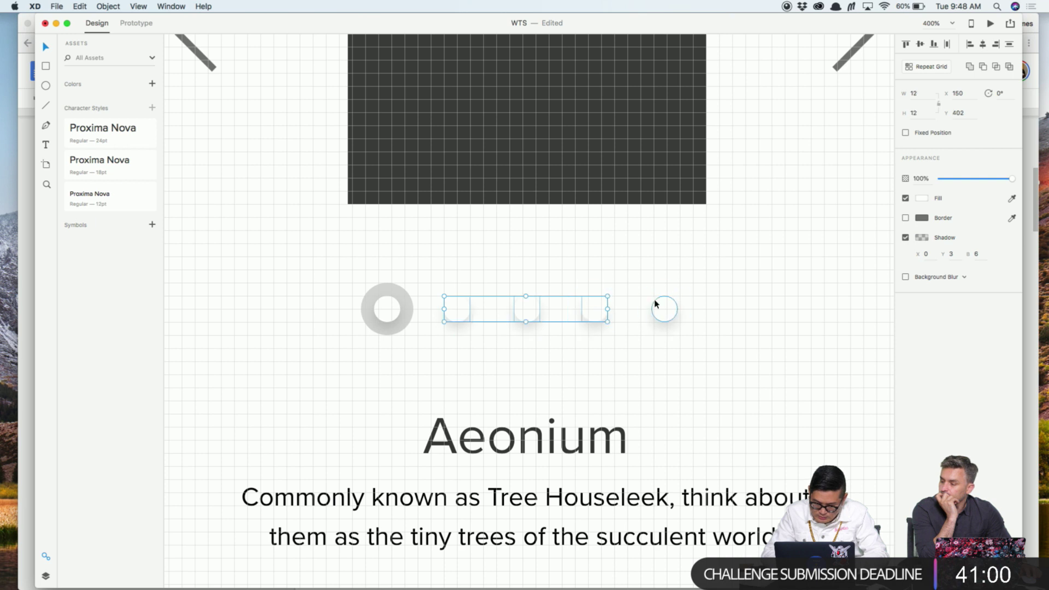
{"action": "left_click", "coordinate": [665, 309], "text": "shift"}
{"action": "left_click", "coordinate": [905, 238]}
{"action": "left_click", "coordinate": [905, 238]}
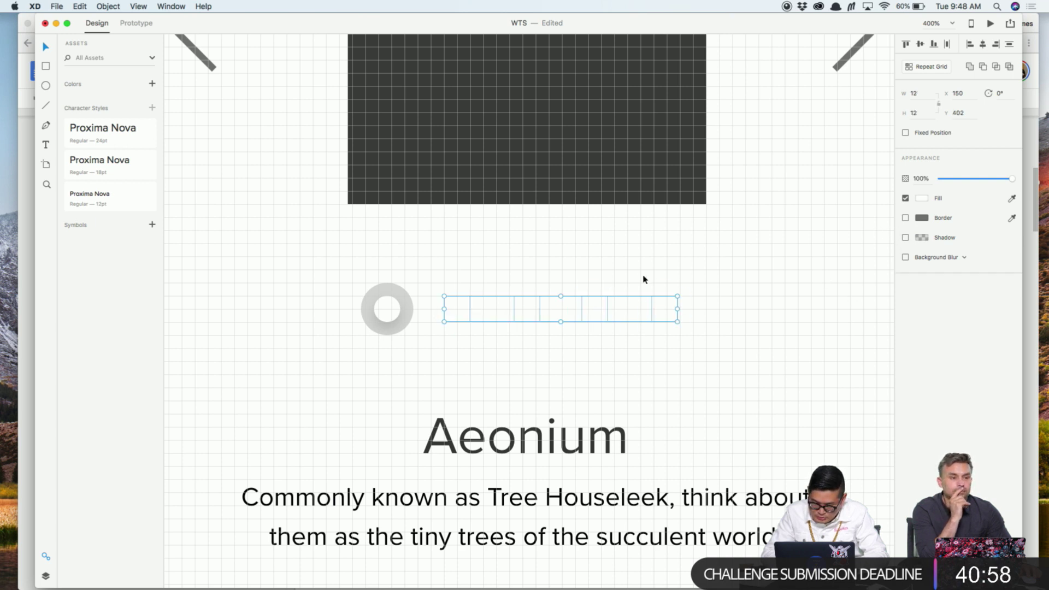
Fill the inner circles of the last four dots with #DBDBDB after trying #F0F0F0
{"action": "left_click", "coordinate": [920, 198]}
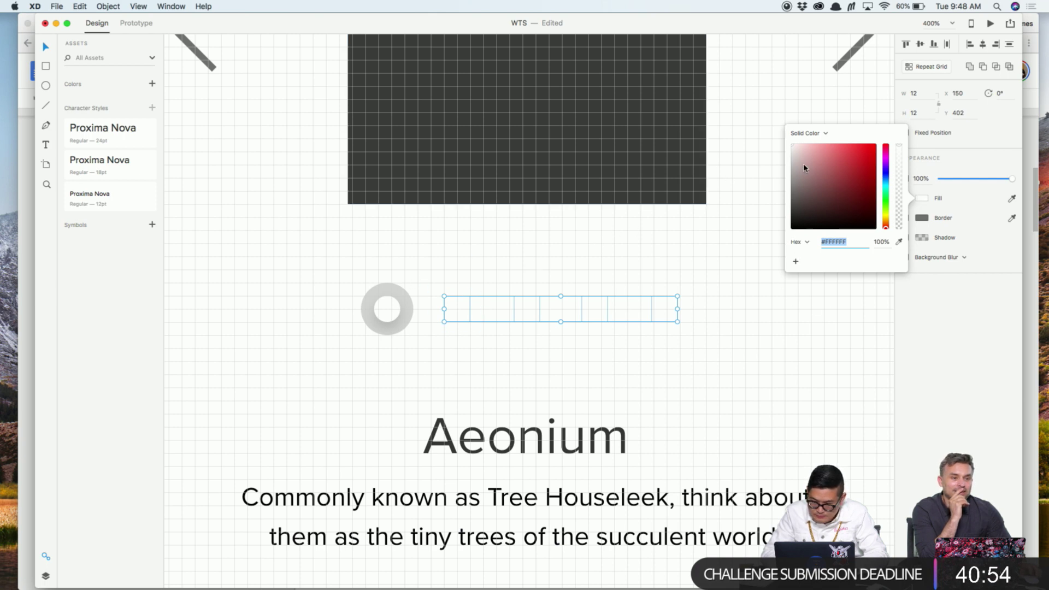
{"action": "type", "text": "F0F0F0"}
{"action": "key", "text": "Return"}
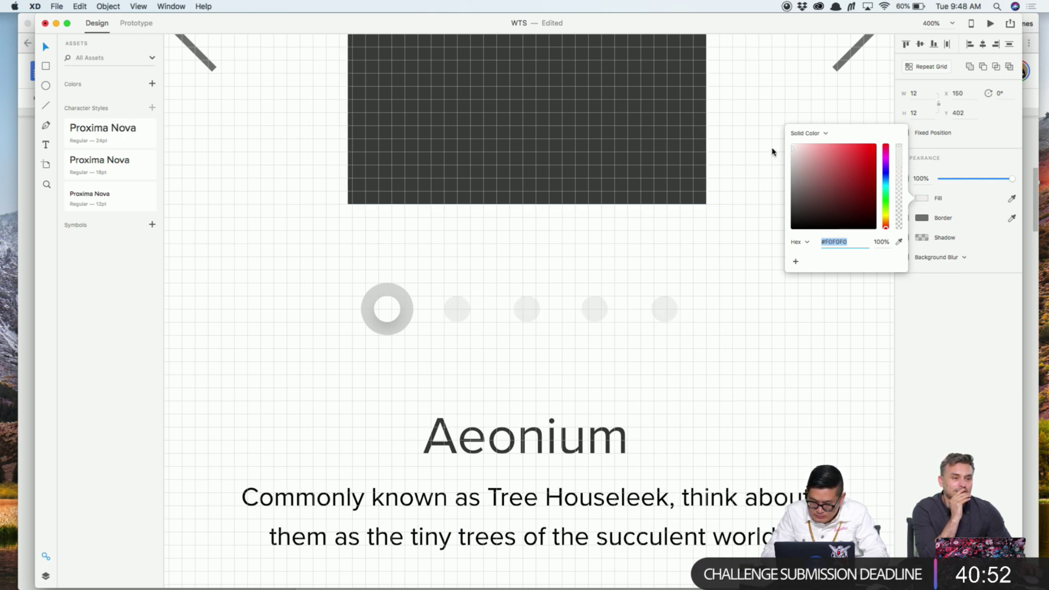
{"action": "type", "text": "DBDBDB"}
{"action": "key", "text": "Return"}
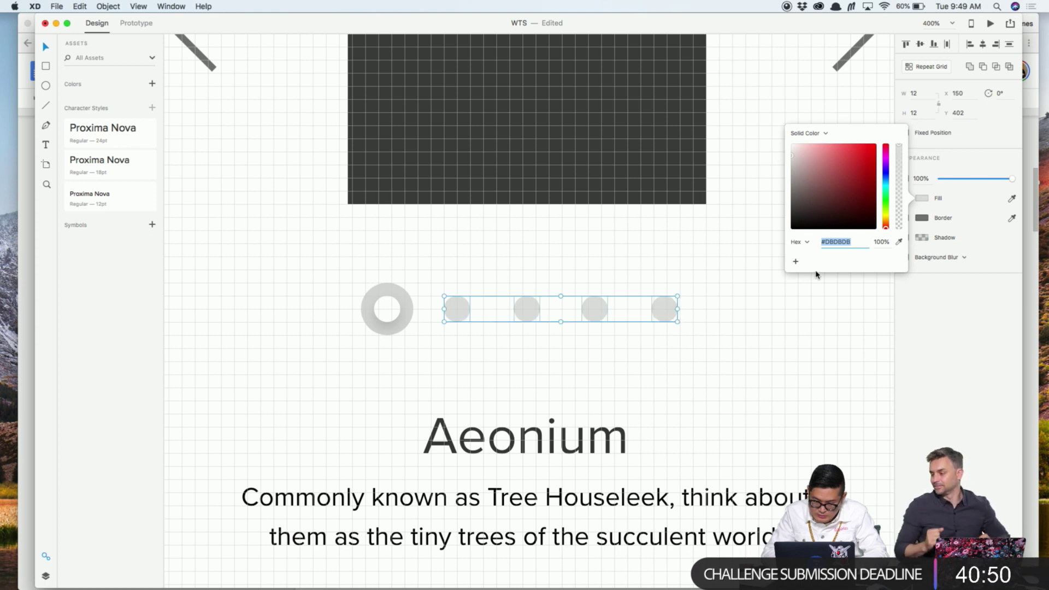
Save the #DBDBDB grey as a swatch and colour asset, and apply it to the first dot's outer circle
{"action": "left_click", "coordinate": [796, 261]}
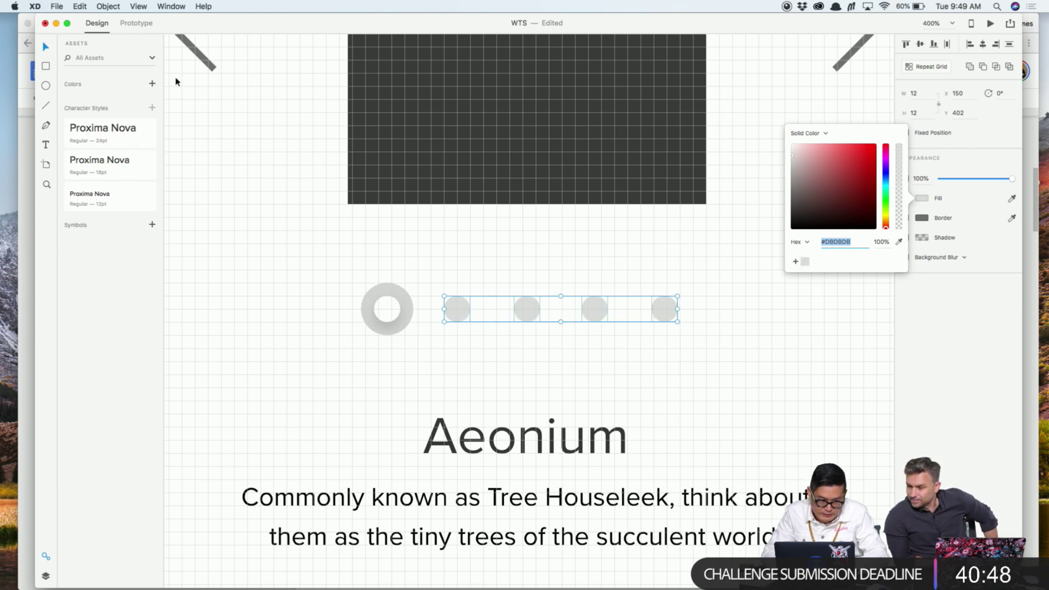
{"action": "left_click", "coordinate": [152, 84]}
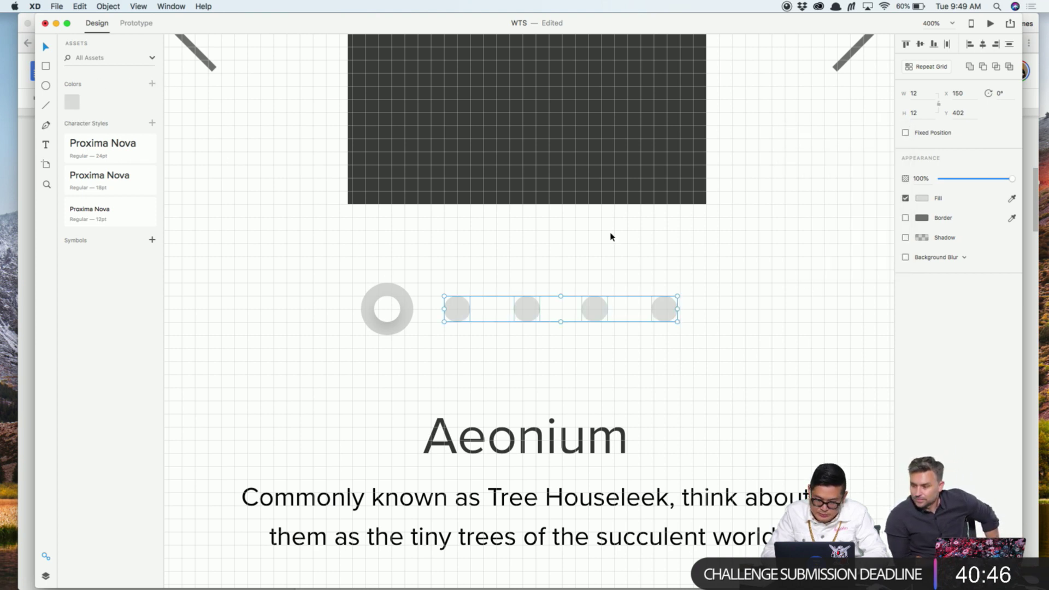
{"action": "left_click", "coordinate": [398, 299]}
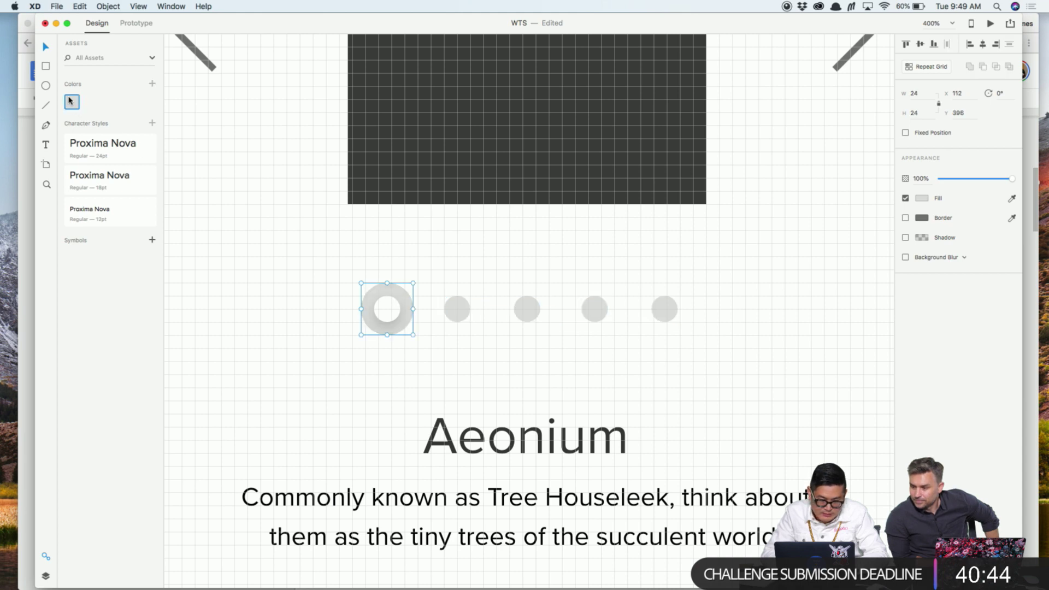
{"action": "left_click", "coordinate": [386, 307]}
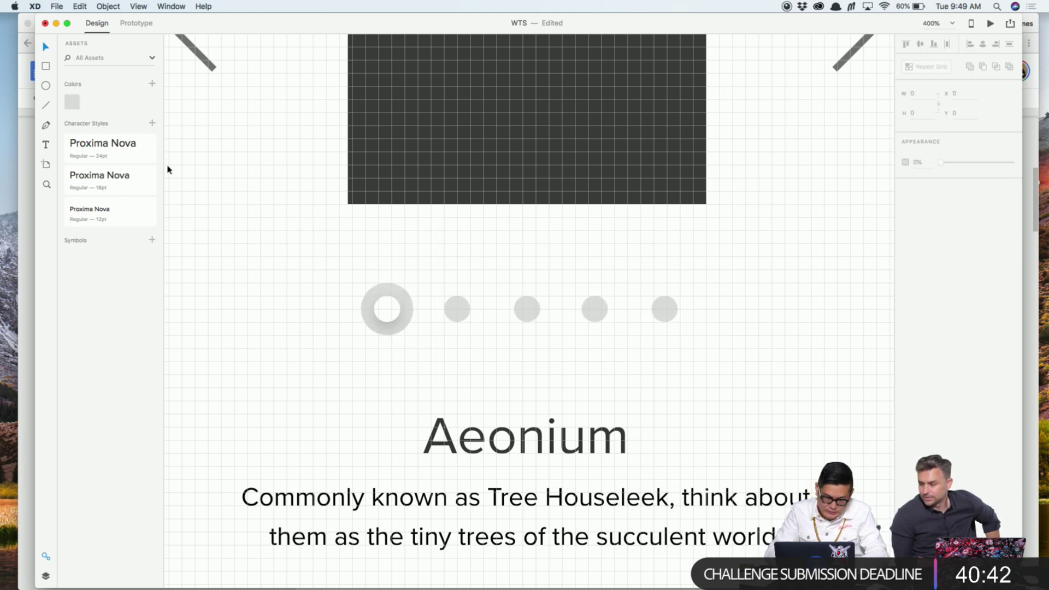
Group the five carousel pagination dots into a single object
{"action": "left_click_drag", "start_coordinate": [314, 281], "coordinate": [728, 350]}
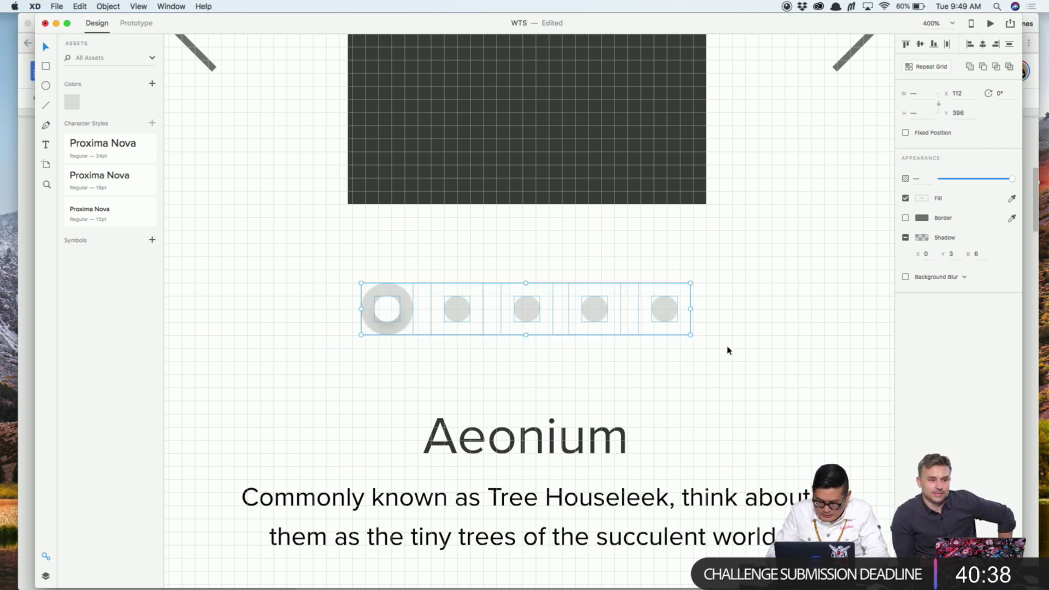
{"action": "key", "text": "super+g"}
{"action": "key", "text": "super+minus"}
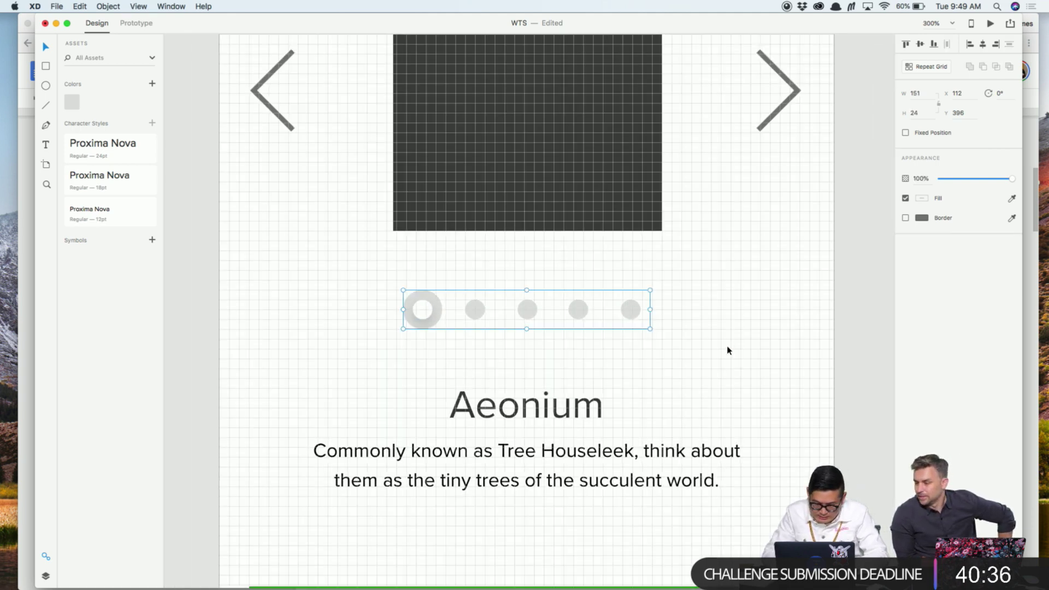
{"action": "left_click", "coordinate": [728, 350]}
{"action": "key", "text": "super+minus"}
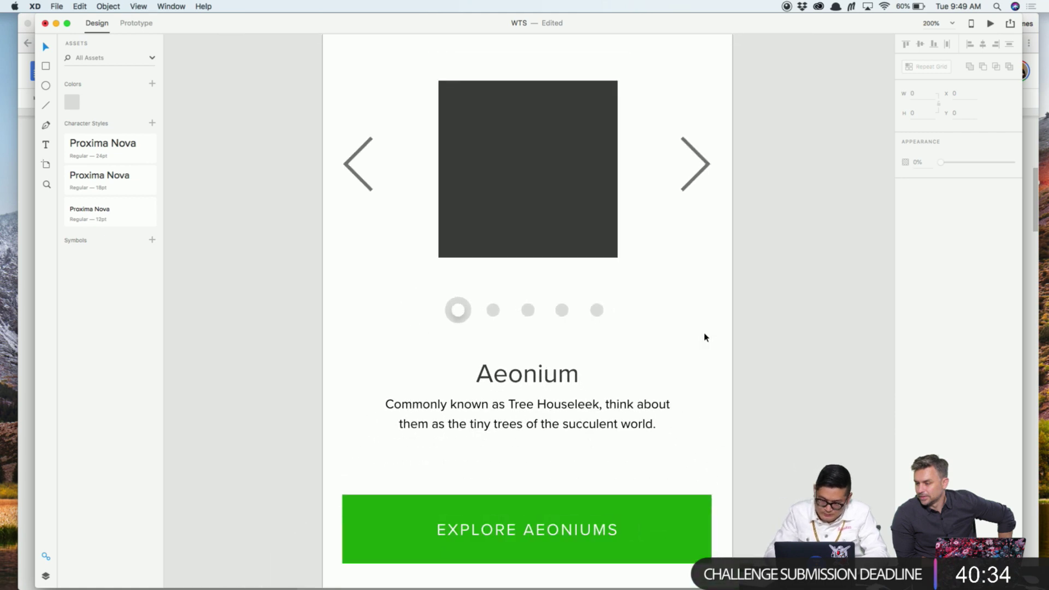
Move the green Explore Aeoniums button with its label up 30 px, closer to the description text
{"action": "left_click_drag", "start_coordinate": [648, 227], "coordinate": [645, 238]}
{"action": "scroll", "coordinate": [645, 238], "scroll_direction": "down", "scroll_amount": 5}
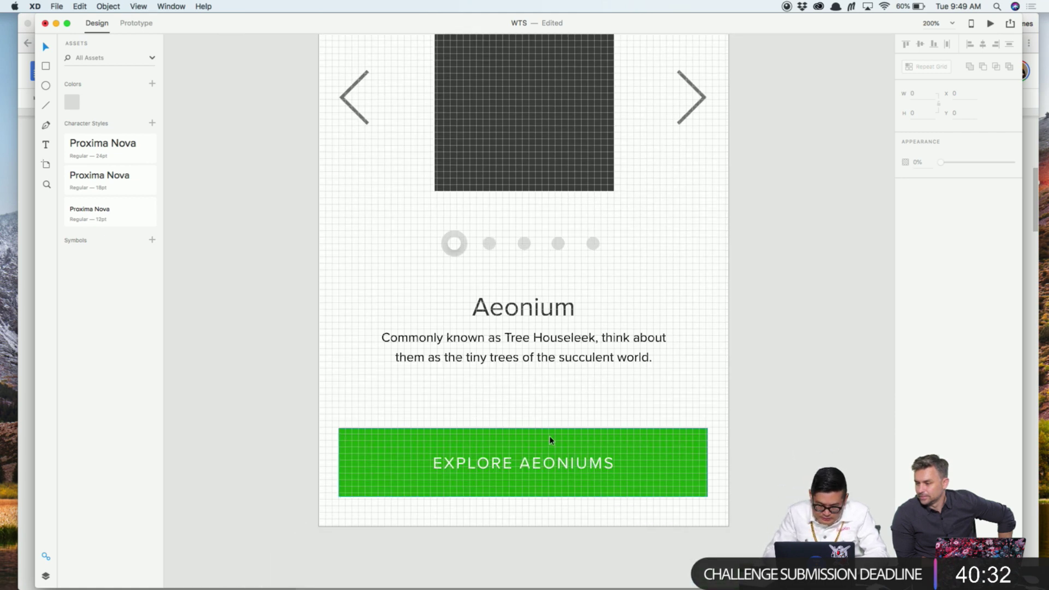
{"action": "left_click", "coordinate": [571, 481]}
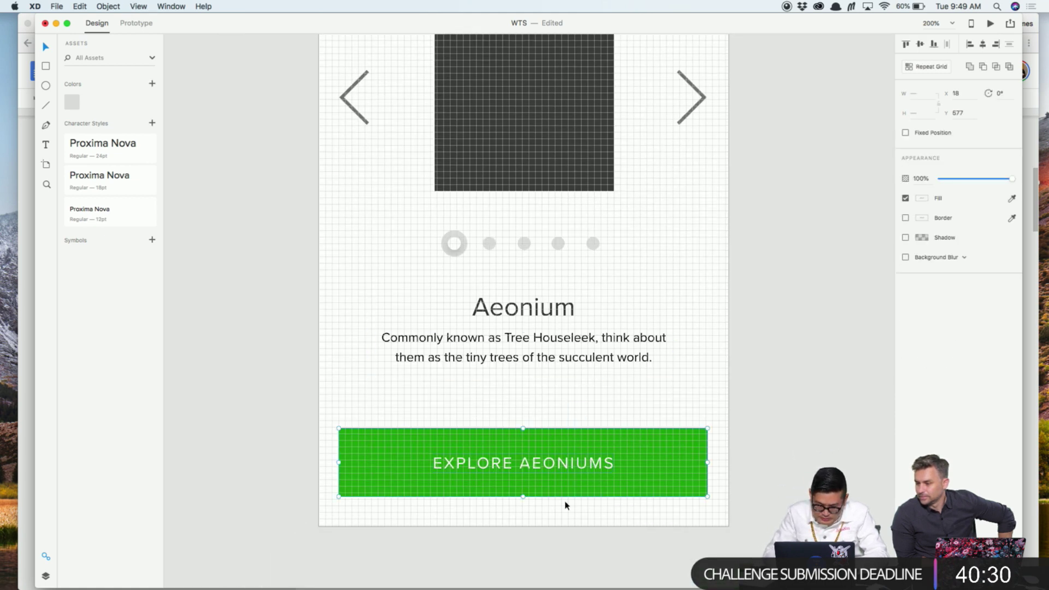
{"action": "key", "text": "shift+Up"}
{"action": "key", "text": "shift+Up"}
{"action": "key", "text": "shift+Up"}
{"action": "left_click", "coordinate": [806, 414]}
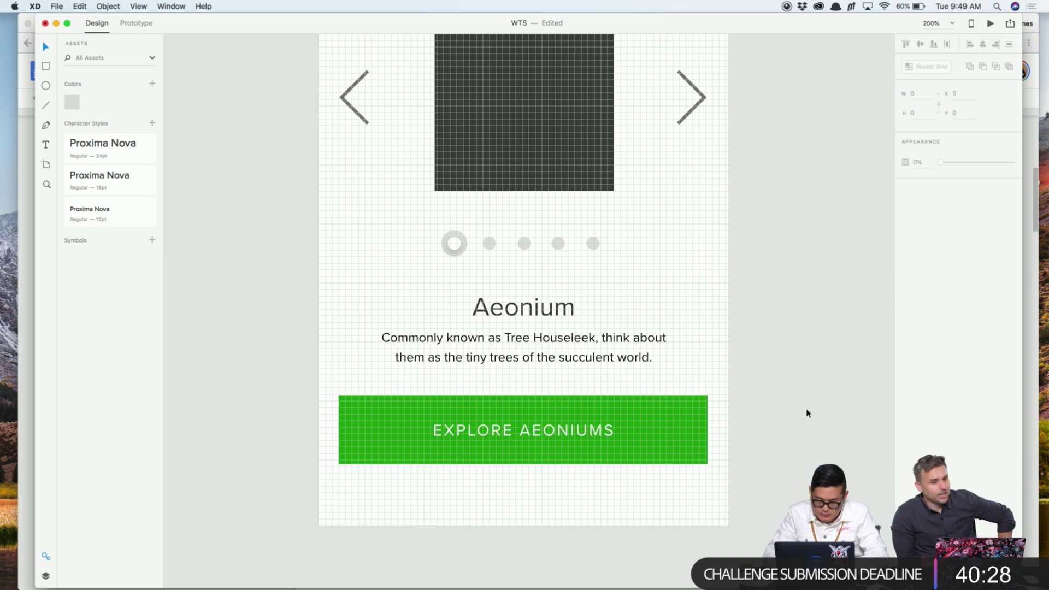
Make the "Discovering Succs" heading bold
{"action": "scroll", "coordinate": [806, 412], "scroll_direction": "up", "scroll_amount": 10}
{"action": "key", "text": "super+1"}
{"action": "key", "text": "super+'"}
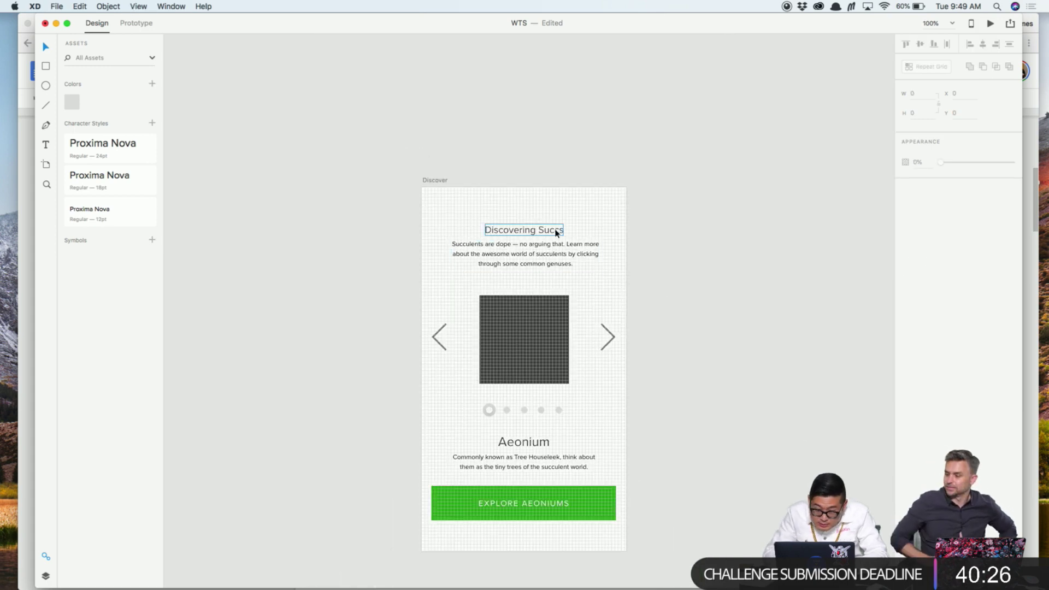
{"action": "left_click", "coordinate": [552, 230]}
{"action": "key", "text": "super+b"}
{"action": "left_click", "coordinate": [651, 216]}
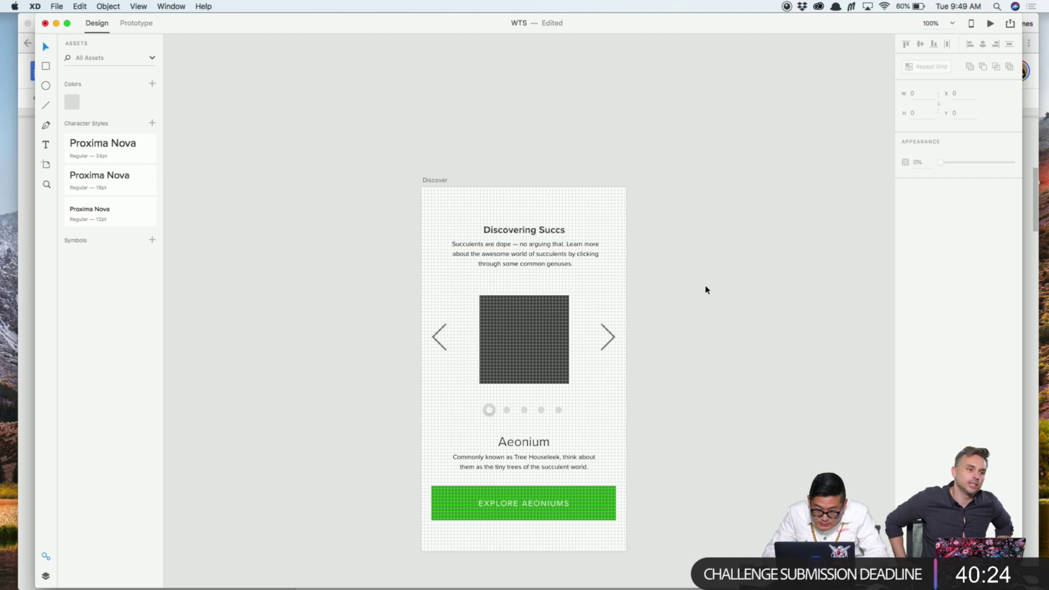
Open the Succ Photos folder inside Adobe Live's Assets folder in Finder and preview AdobeStock_7460462.jpeg
{"action": "key", "text": "super+2"}
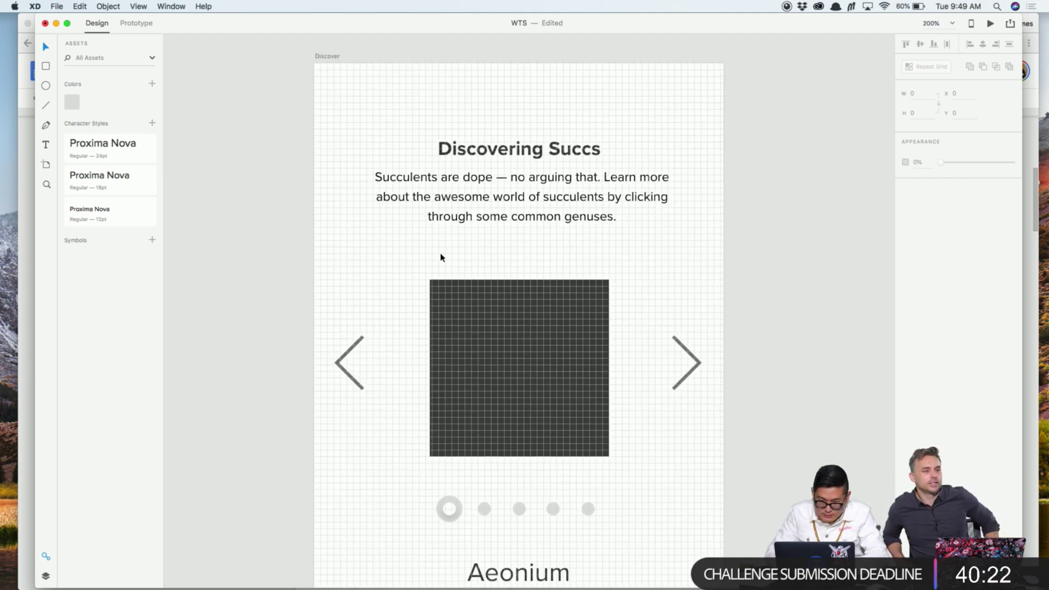
{"action": "key", "text": "F11"}
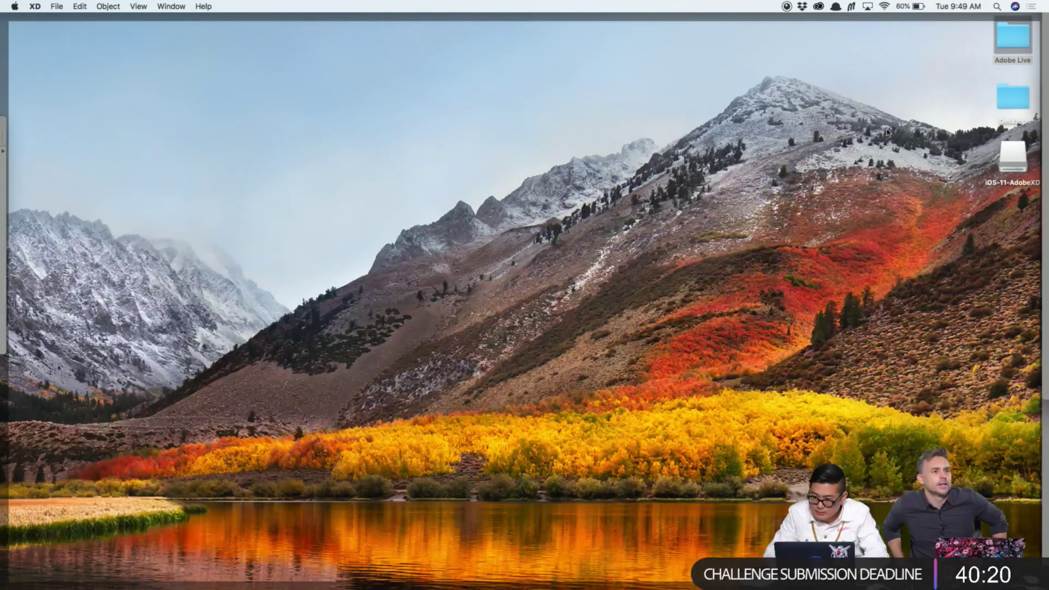
{"action": "double_click", "coordinate": [1014, 39]}
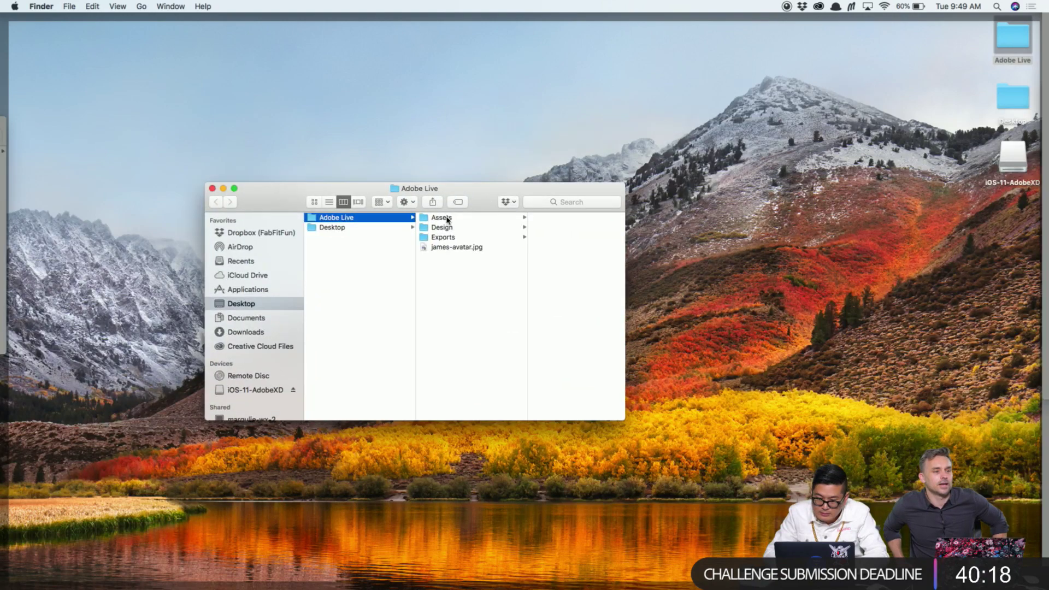
{"action": "left_click", "coordinate": [447, 220]}
{"action": "left_click", "coordinate": [533, 267]}
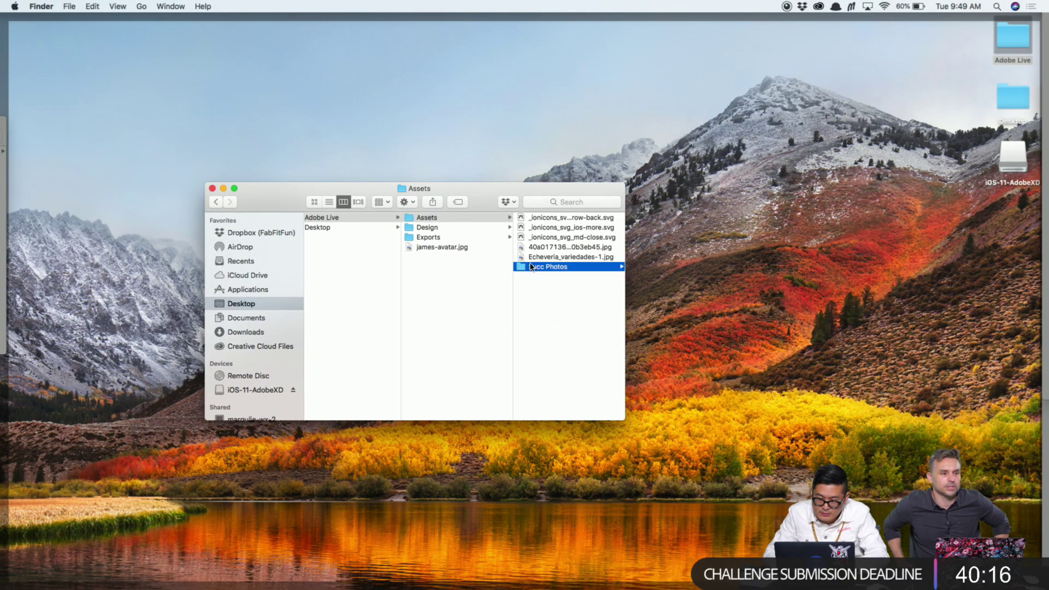
{"action": "left_click", "coordinate": [537, 220]}
{"action": "key", "text": "space"}
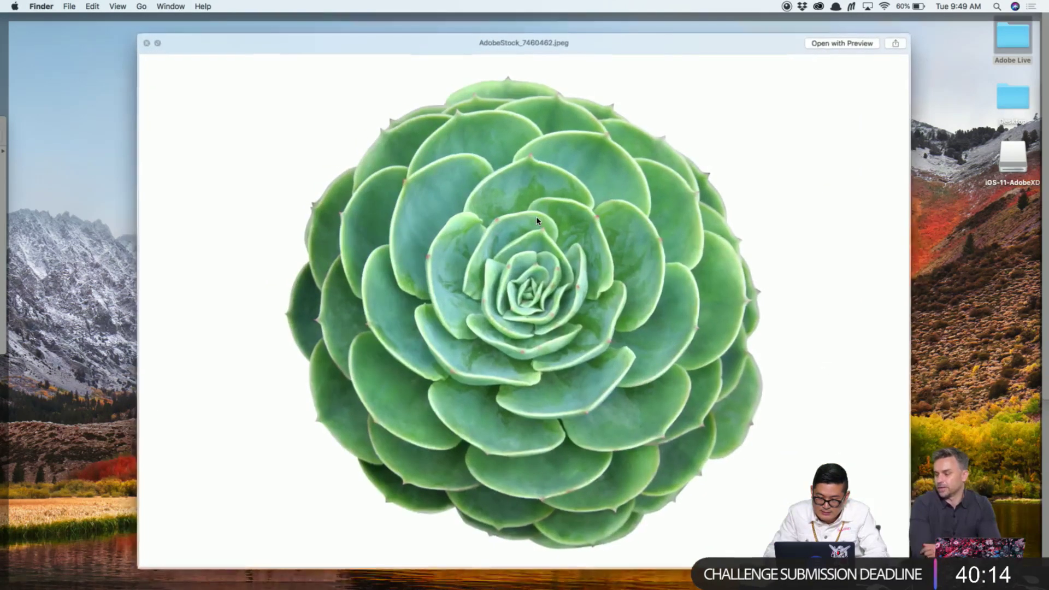
{"action": "key", "text": "space"}
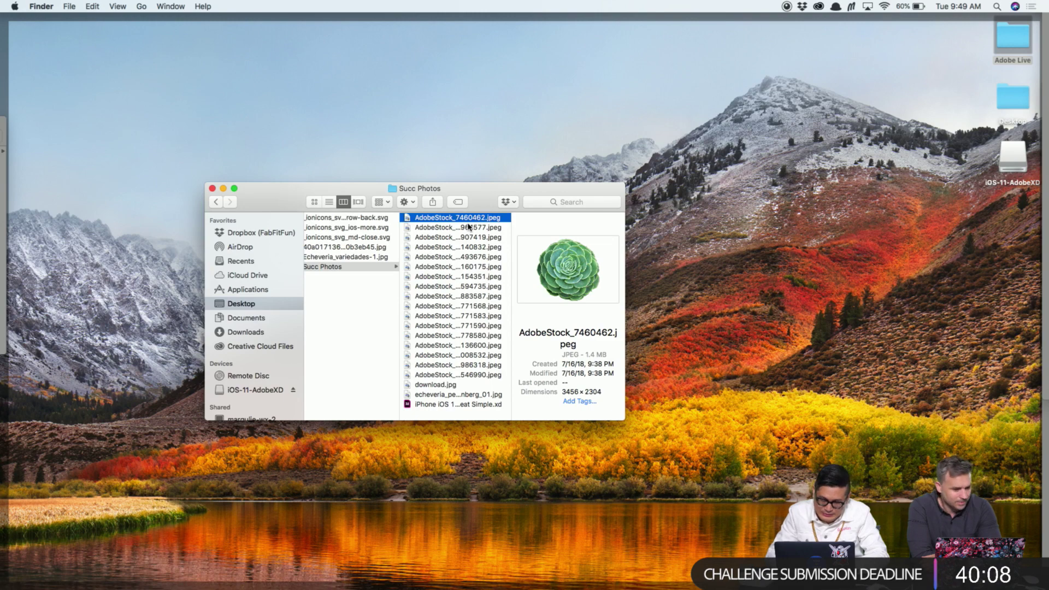
Bring the Succ Photos folder in front of the XD artboard and browse previews of the succulent photos, starting from AdobeStock_7460462.jpeg
{"action": "key", "text": "super+Tab"}
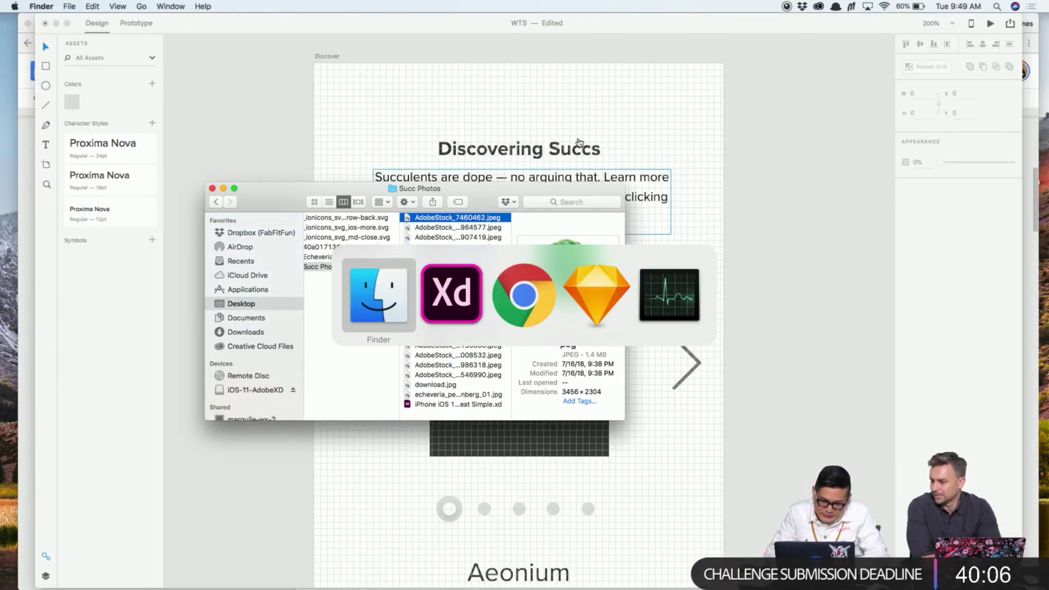
{"action": "left_click_drag", "start_coordinate": [471, 191], "coordinate": [429, 154]}
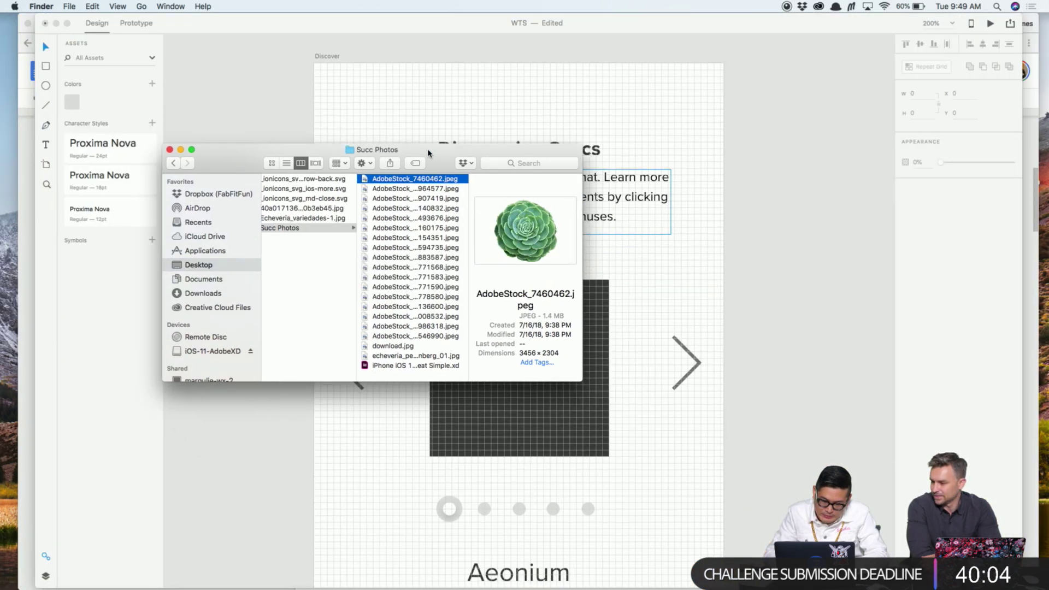
{"action": "key", "text": "space"}
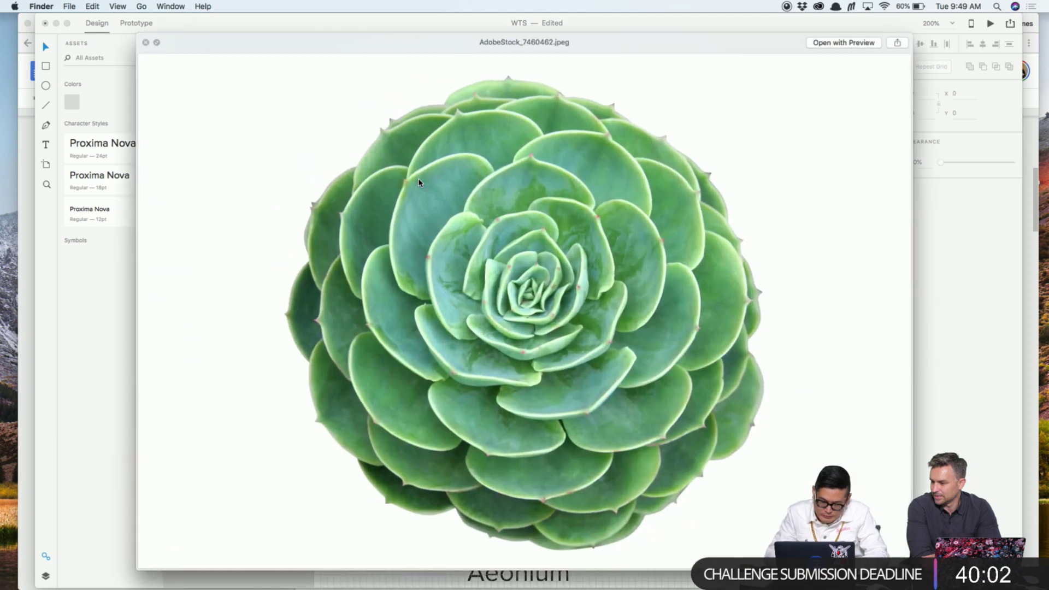
{"action": "key", "text": "Down"}
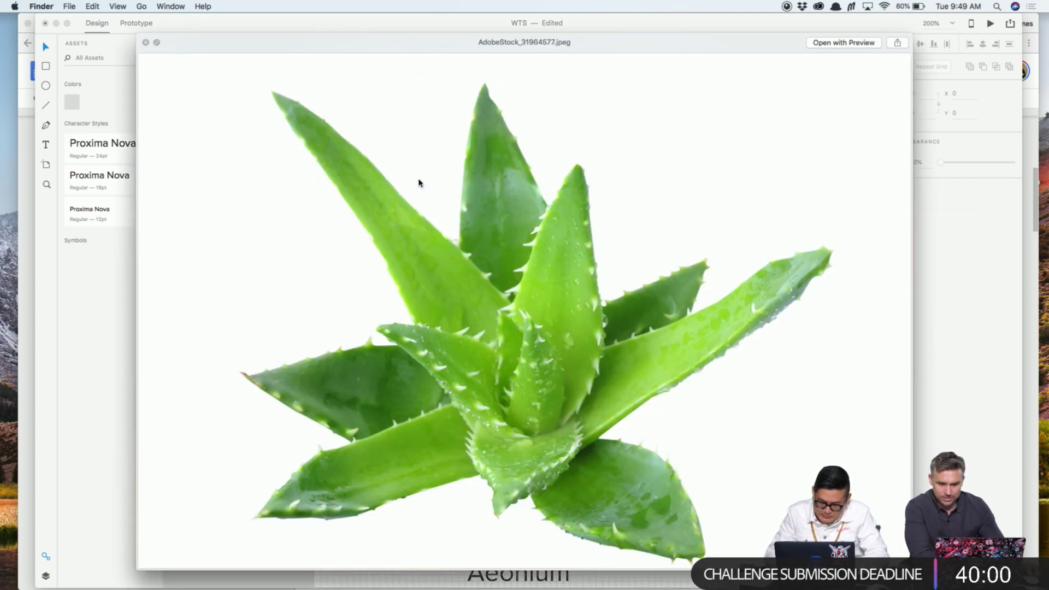
{"action": "key", "text": "Down"}
{"action": "key", "text": "Down"}
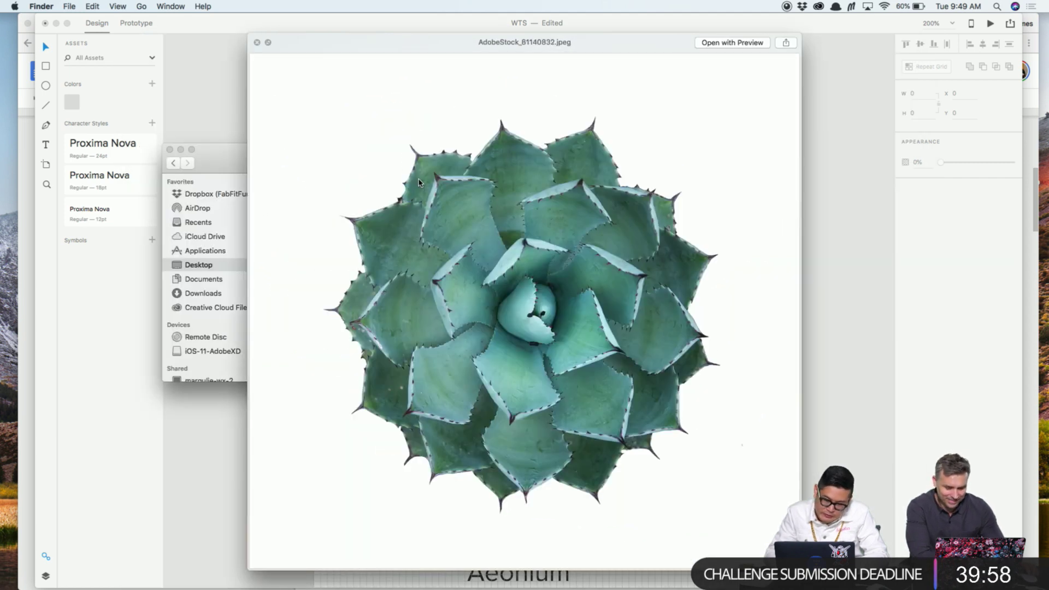
{"action": "key", "text": "Down"}
{"action": "key", "text": "Down"}
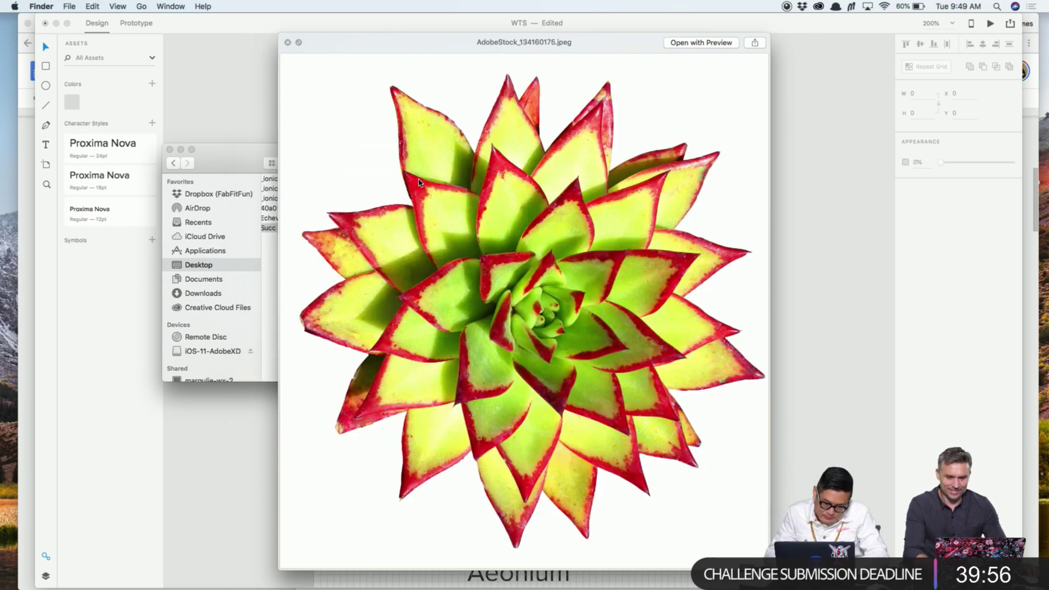
{"action": "key", "text": "Down"}
{"action": "key", "text": "Down"}
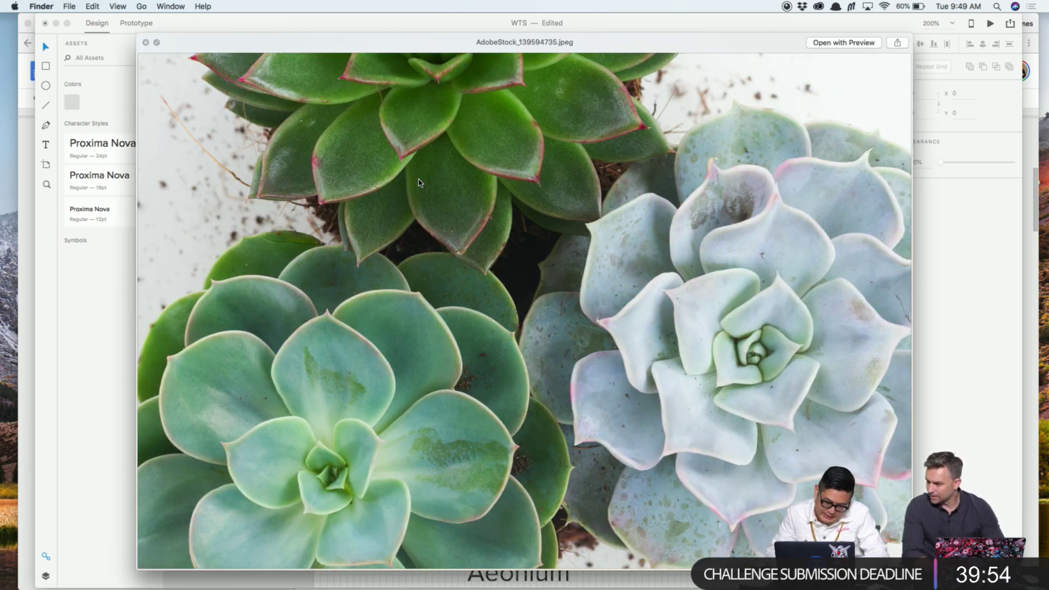
{"action": "key", "text": "Down"}
{"action": "key", "text": "Down"}
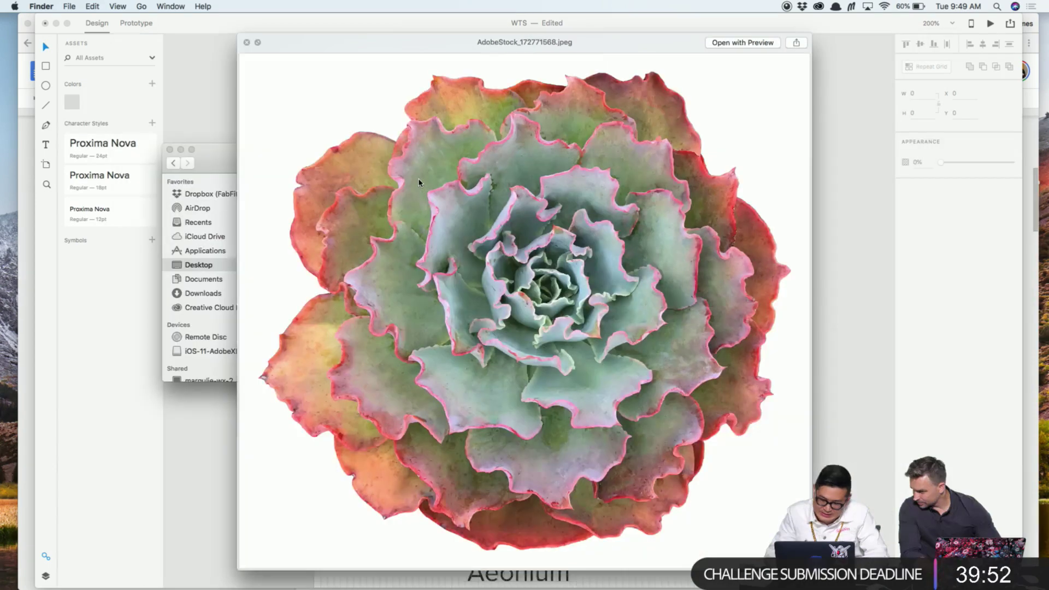
{"action": "key", "text": "space"}
Place AdobeStock_7460462.jpeg from the Succ Photos folder on the Discover artboard in XD and set its width to 375, keeping proportions
{"action": "left_click", "coordinate": [419, 180]}
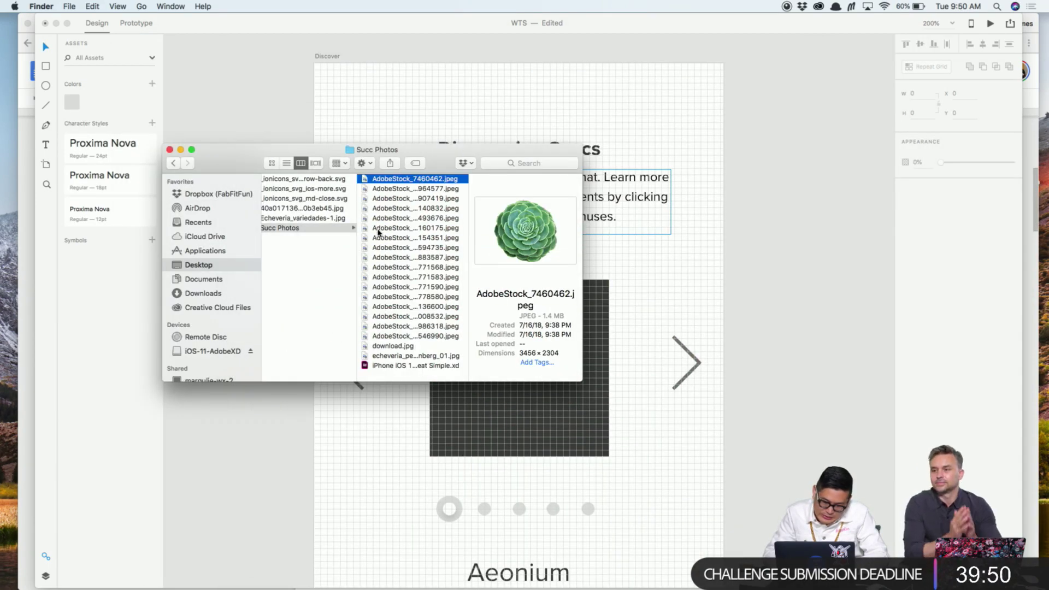
{"action": "key", "text": "space"}
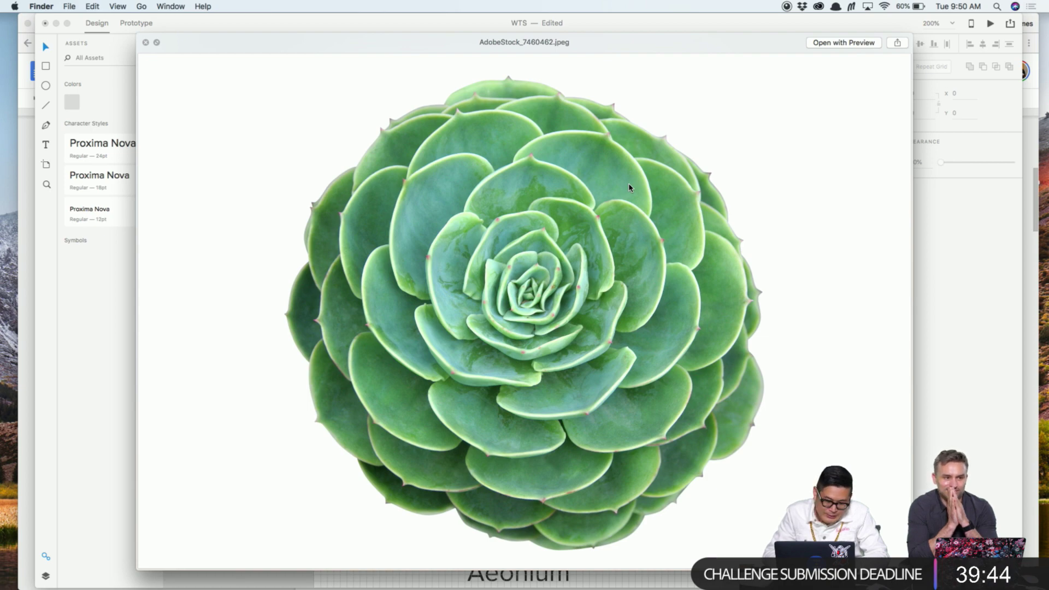
{"action": "key", "text": "space"}
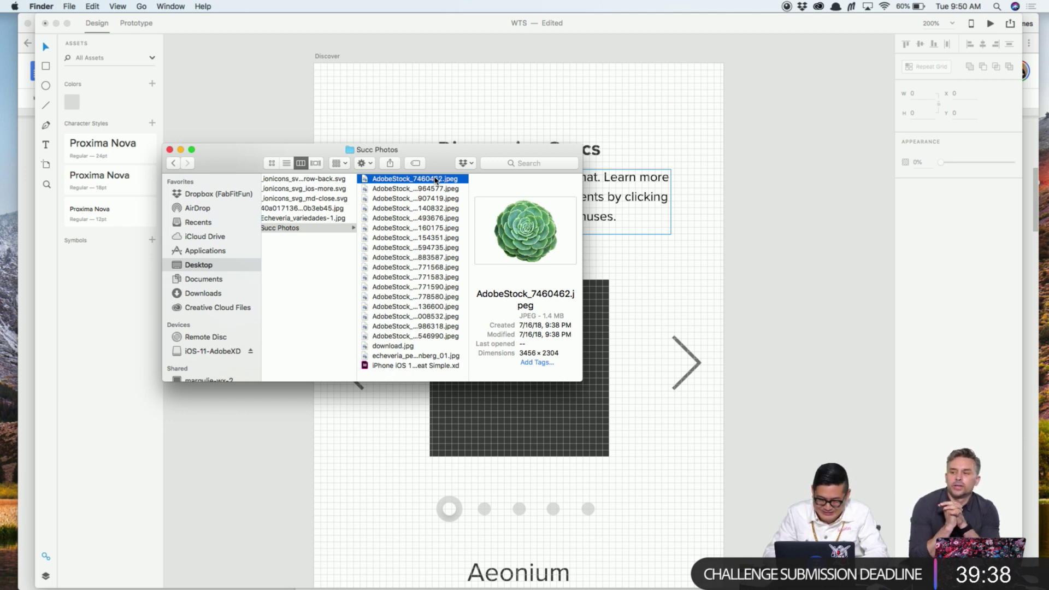
{"action": "key", "text": "super+Tab"}
{"action": "left_click_drag", "start_coordinate": [435, 180], "coordinate": [542, 215]}
{"action": "left_click_drag", "start_coordinate": [598, 261], "coordinate": [469, 236]}
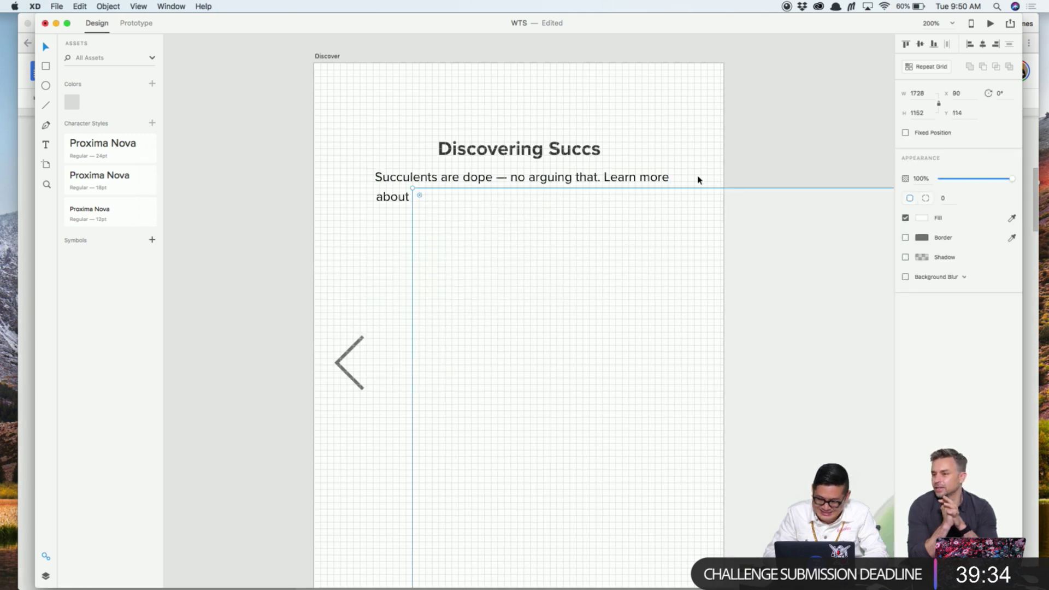
{"action": "left_click", "coordinate": [924, 93]}
{"action": "type", "text": "37"}
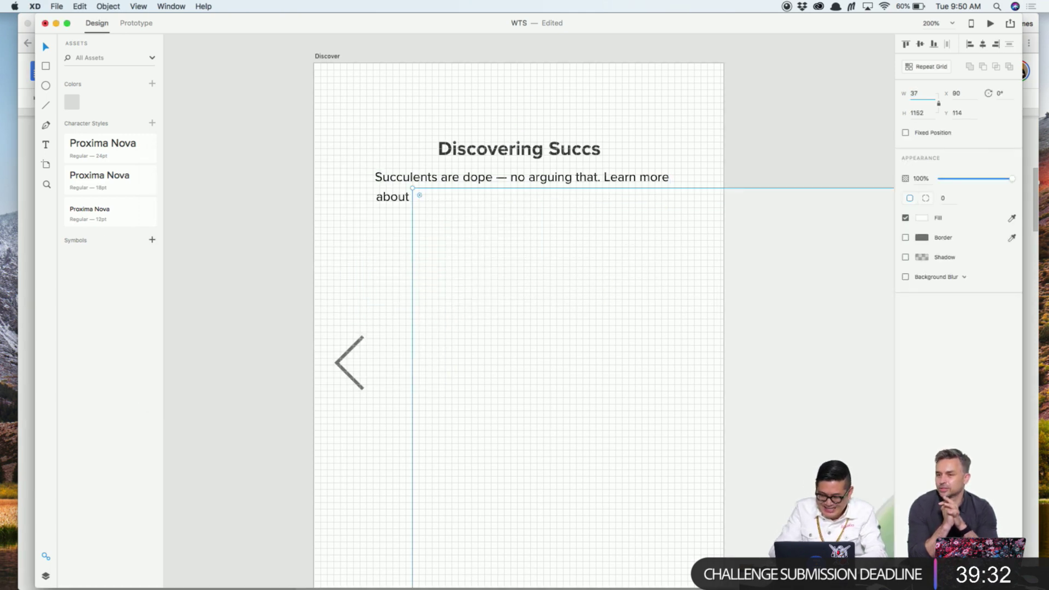
{"action": "type", "text": "5"}
{"action": "key", "text": "Return"}
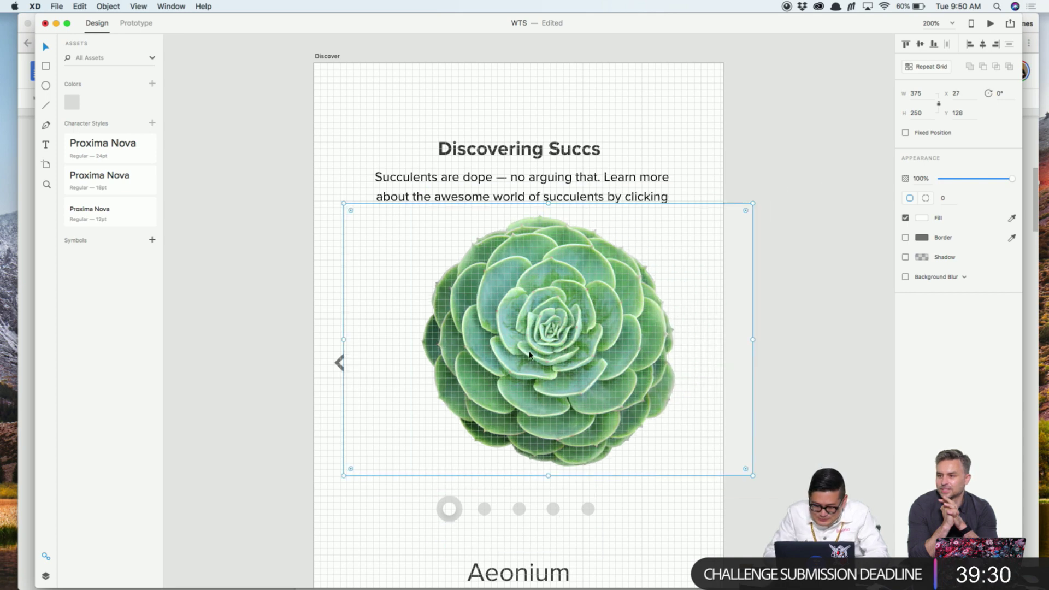
Move the succulent photo to X 0, Y 152 on the artboard and scale it down about its centre to 285 by 190
{"action": "left_click_drag", "start_coordinate": [529, 354], "coordinate": [499, 380]}
{"action": "scroll", "coordinate": [704, 174], "scroll_direction": "down", "scroll_amount": 3}
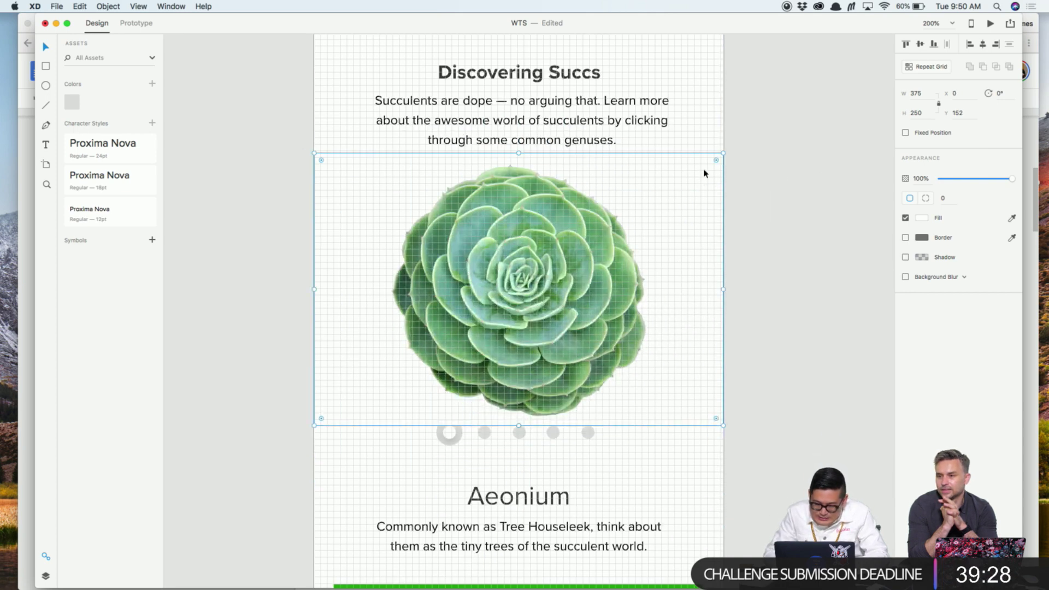
{"action": "left_click_drag", "start_coordinate": [722, 154], "coordinate": [675, 182]}
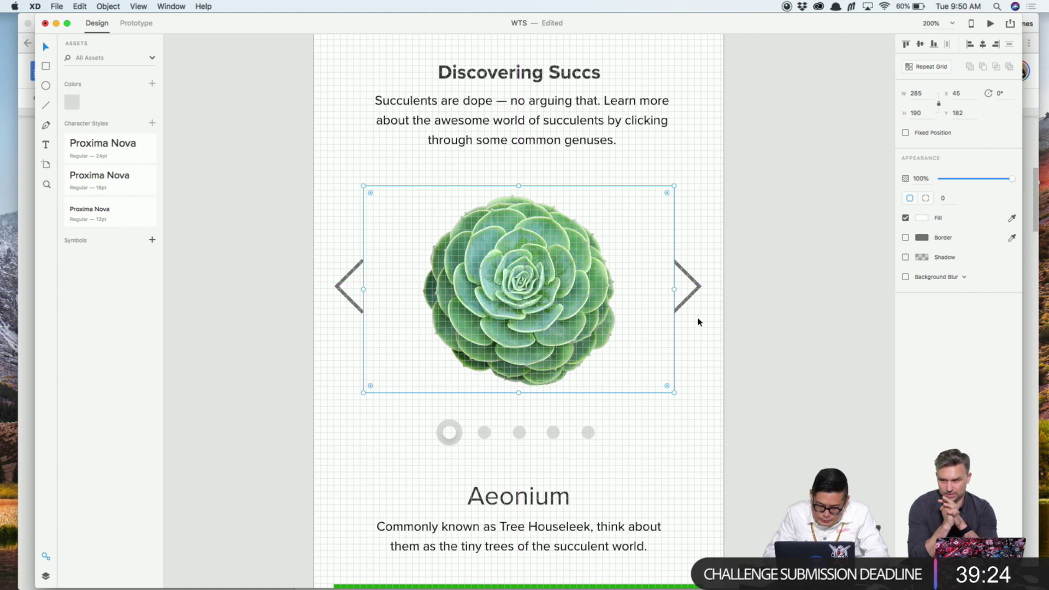
{"action": "key", "text": "Delete"}
{"action": "left_click", "coordinate": [516, 288]}
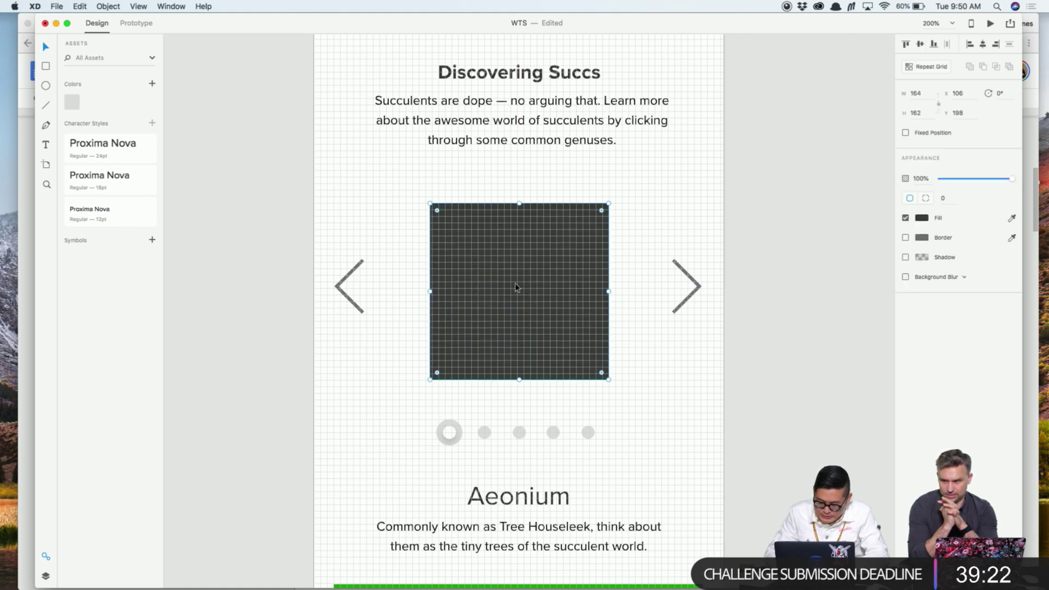
{"action": "key", "text": "super+z"}
{"action": "left_click", "coordinate": [747, 205]}
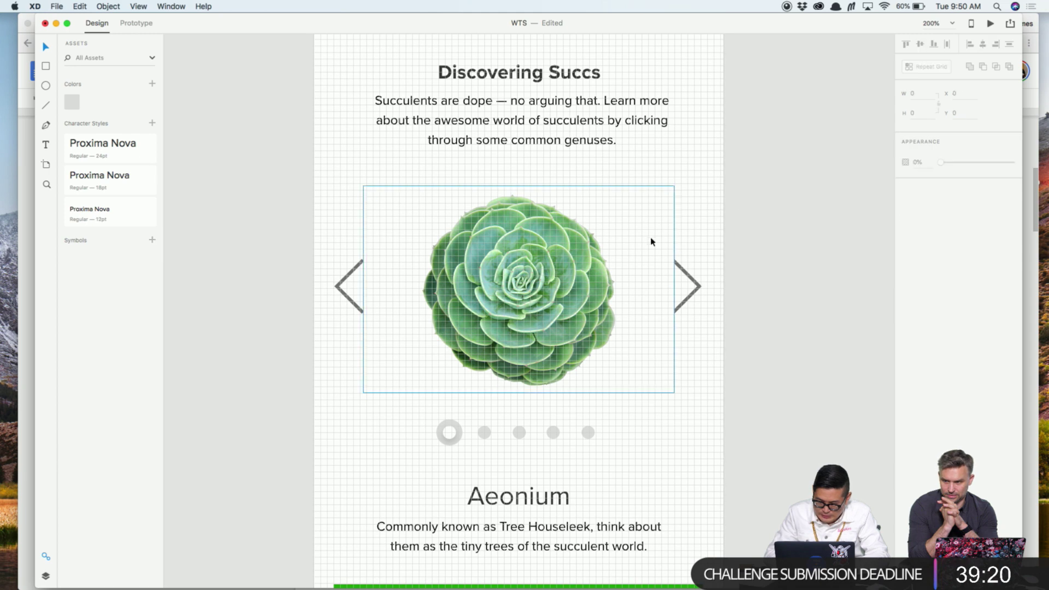
Bring both carousel arrows in front of the succulent photo
{"action": "left_click", "coordinate": [651, 241]}
{"action": "left_click", "coordinate": [703, 274]}
{"action": "left_click", "coordinate": [697, 274]}
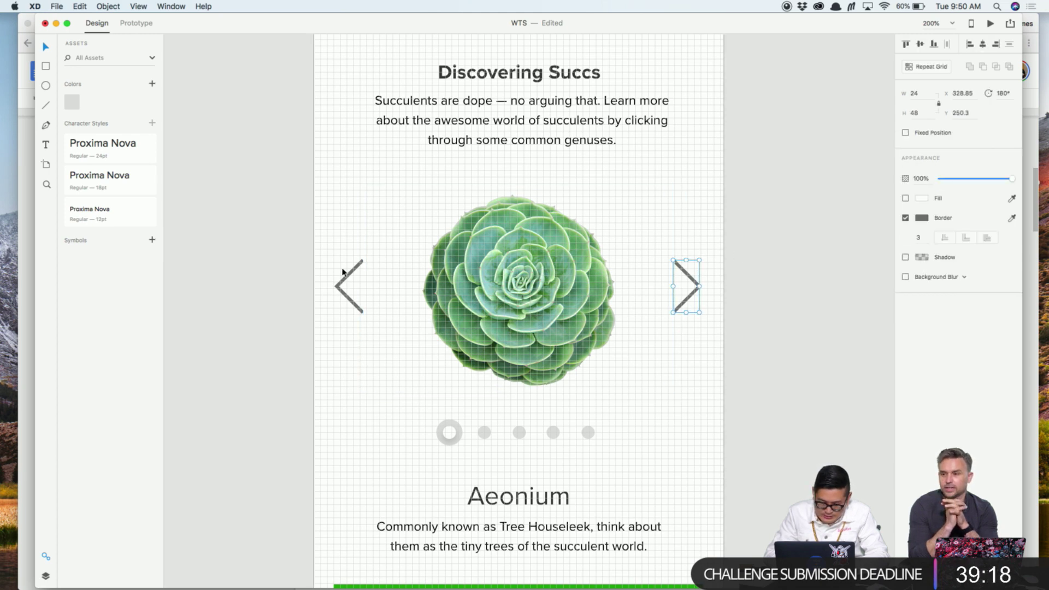
{"action": "left_click", "coordinate": [344, 295], "text": "shift"}
{"action": "left_click", "coordinate": [733, 218]}
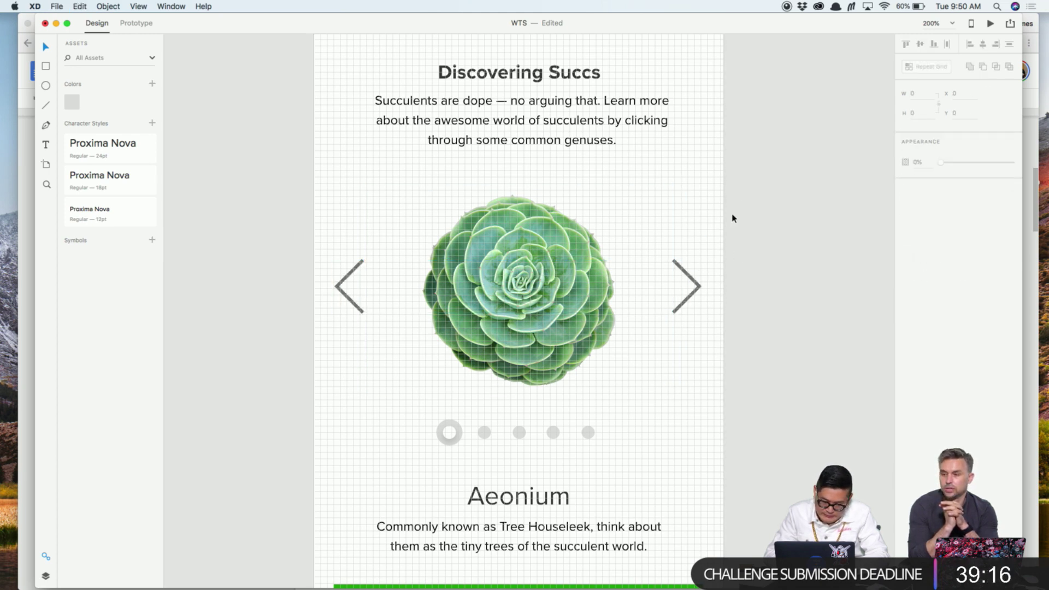
Enlarge the succulent photo proportionally about its centre until its edges reach the outer sides of the carousel arrows
{"action": "left_click", "coordinate": [645, 230]}
{"action": "left_click_drag", "start_coordinate": [673, 187], "coordinate": [727, 154]}
{"action": "left_click_drag", "start_coordinate": [726, 156], "coordinate": [720, 169]}
{"action": "left_click", "coordinate": [734, 169]}
Try placing the AdobeStock photo ending in 964577.jpeg from the Succ Photos folder on the Discover artboard in XD, and delete the oversized image
{"action": "key", "text": "super+Tab"}
{"action": "left_click", "coordinate": [412, 211]}
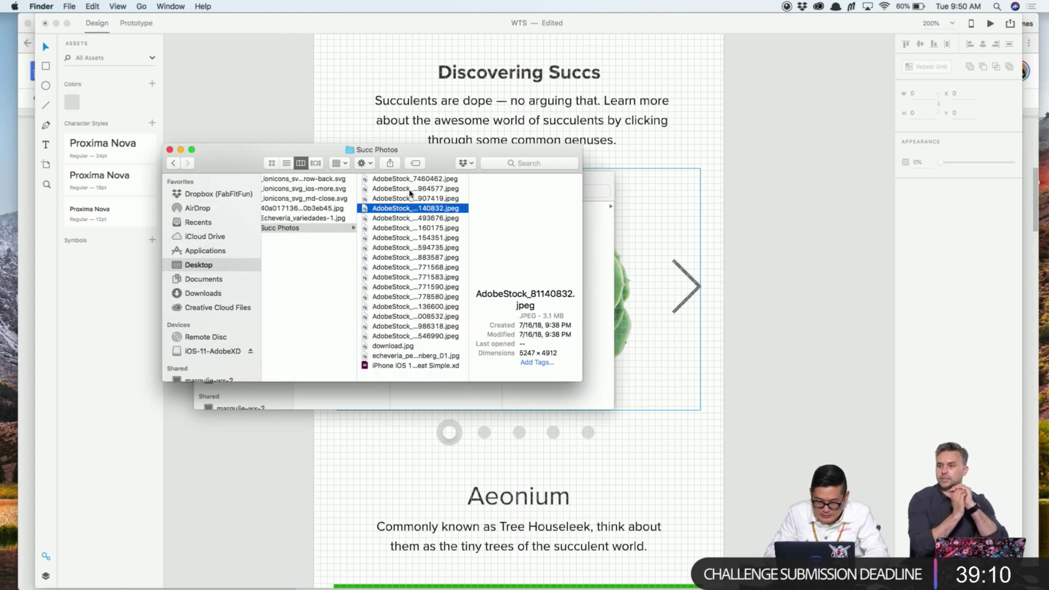
{"action": "left_click", "coordinate": [412, 189]}
{"action": "key", "text": "super+c"}
{"action": "left_click", "coordinate": [668, 243]}
{"action": "key", "text": "super+v"}
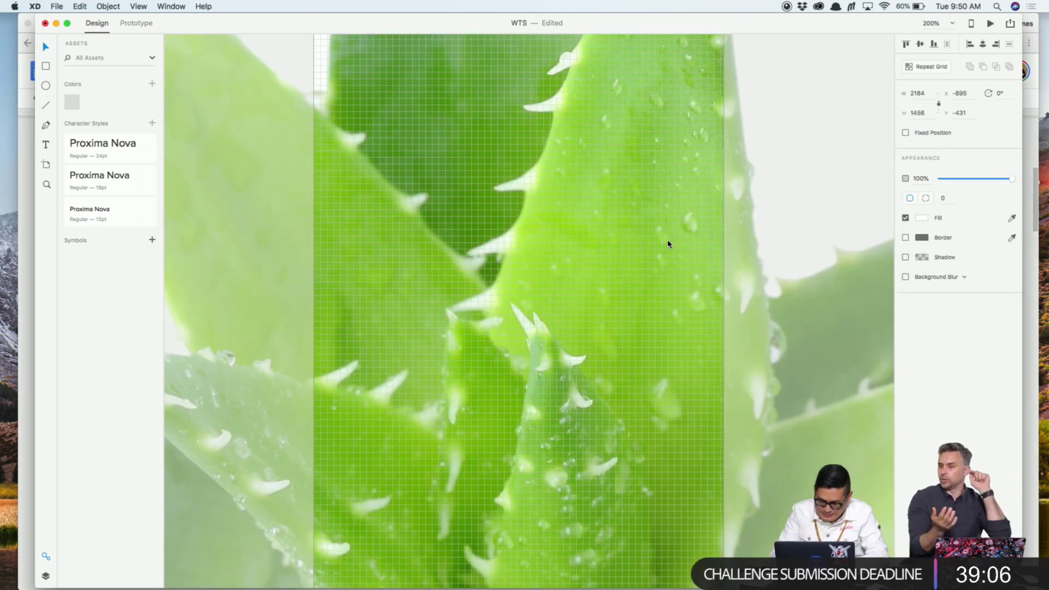
{"action": "key", "text": "super+minus"}
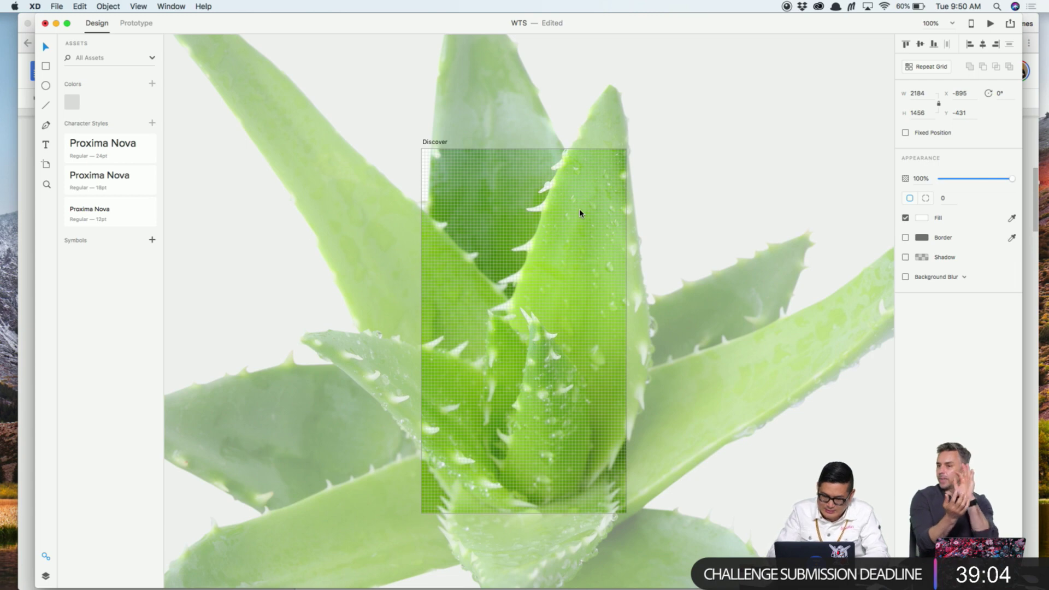
{"action": "key", "text": "BackSpace"}
Draw a rectangle 135 by 72 beside the Discover artboard, try pasting the copied photo with it, and remove the rectangle
{"action": "scroll", "coordinate": [663, 304], "scroll_direction": "right", "scroll_amount": 5}
{"action": "key", "text": "r"}
{"action": "left_click_drag", "start_coordinate": [577, 273], "coordinate": [650, 312]}
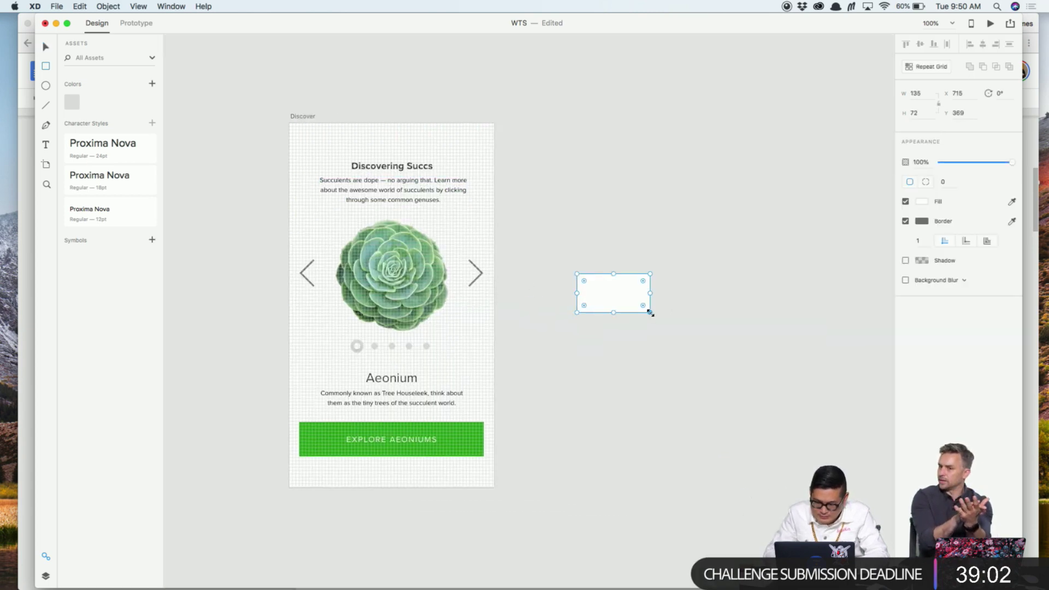
{"action": "key", "text": "super+Tab"}
{"action": "key", "text": "super+Tab"}
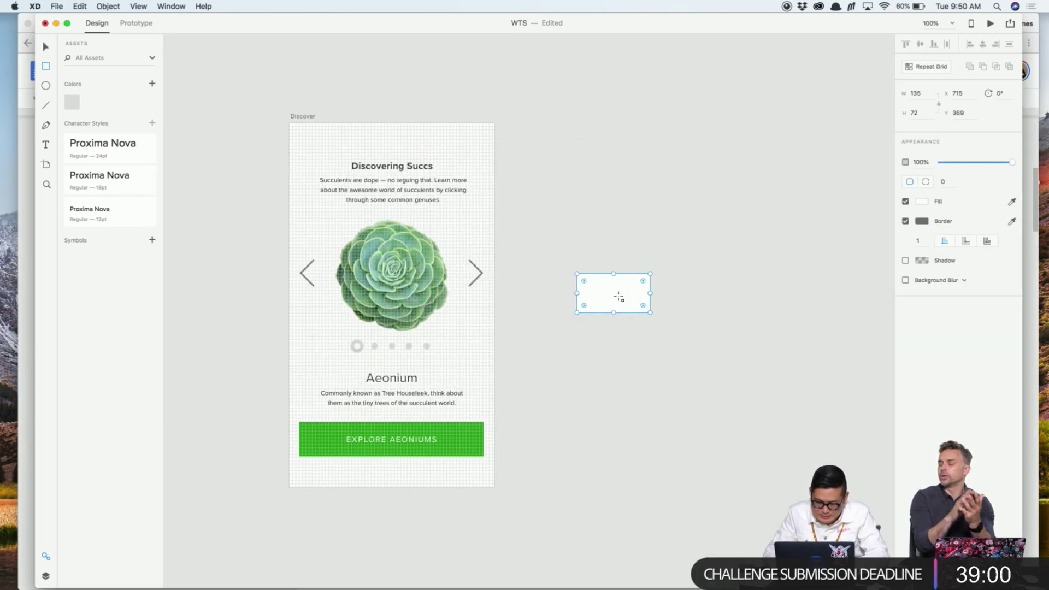
{"action": "key", "text": "super+v"}
{"action": "key", "text": "super+z"}
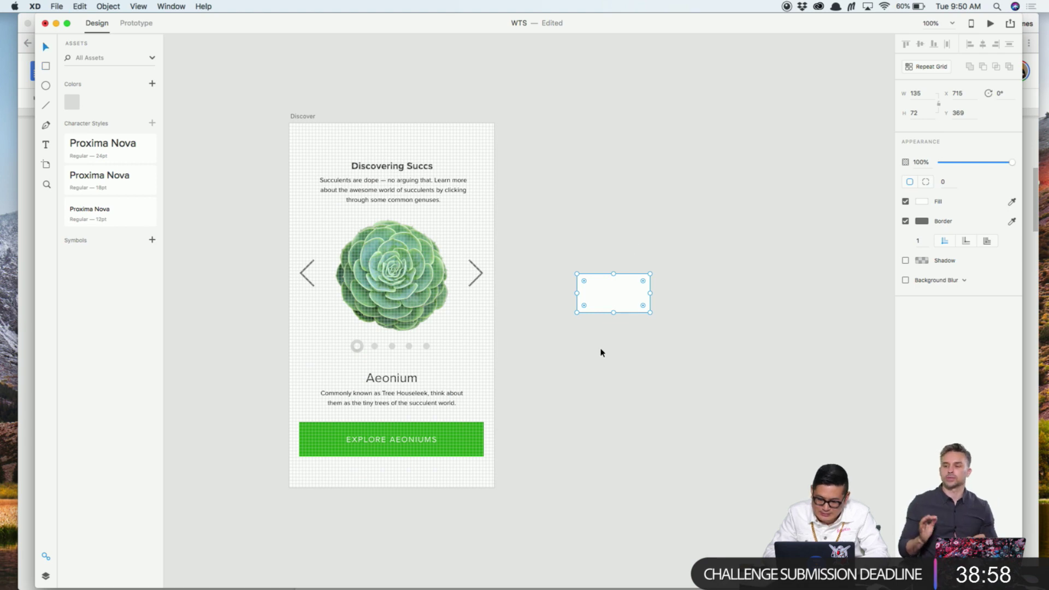
{"action": "key", "text": "Delete"}
Examine the enlarged carousel and the right arrow's placement, with and without the layout grid
{"action": "key", "text": "z"}
{"action": "left_click", "coordinate": [468, 286]}
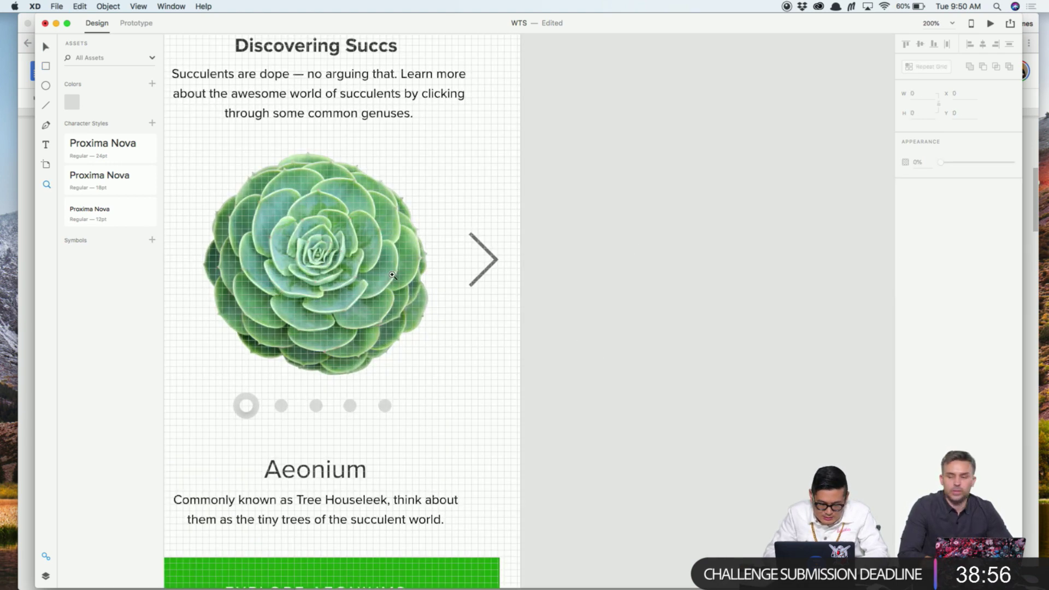
{"action": "left_click", "coordinate": [392, 275]}
{"action": "key", "text": "super+minus"}
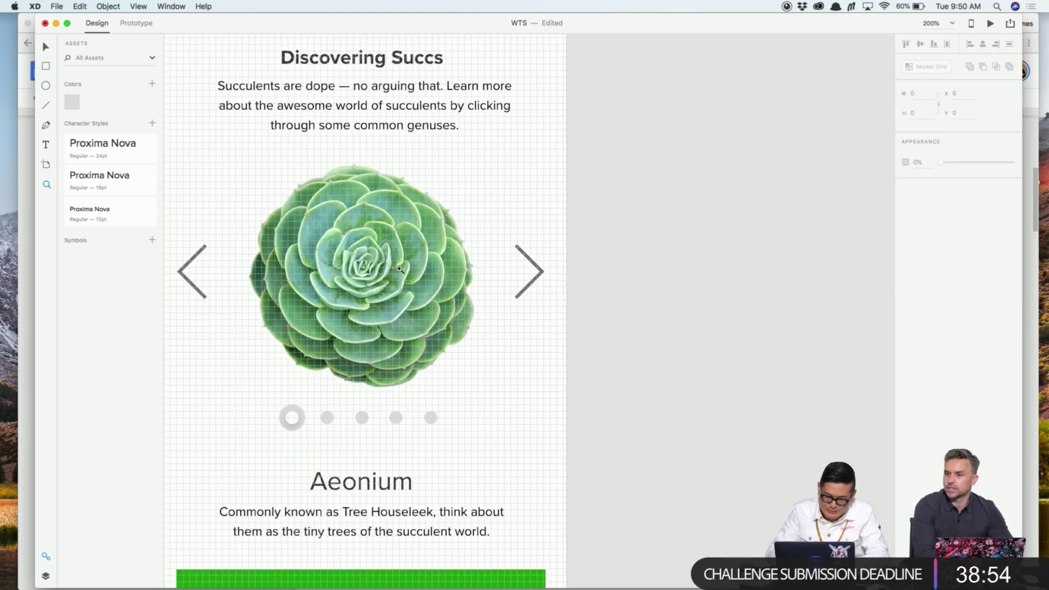
{"action": "key", "text": "v"}
{"action": "left_click", "coordinate": [526, 251]}
{"action": "left_click_drag", "start_coordinate": [526, 250], "coordinate": [625, 131]}
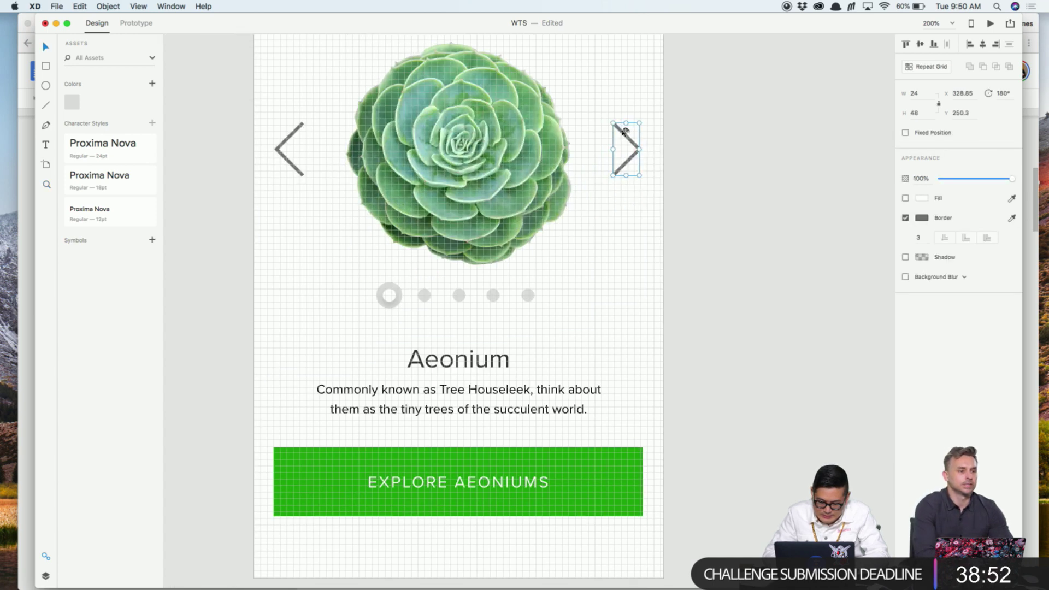
{"action": "key", "text": "super+minus"}
{"action": "key", "text": "super+plus"}
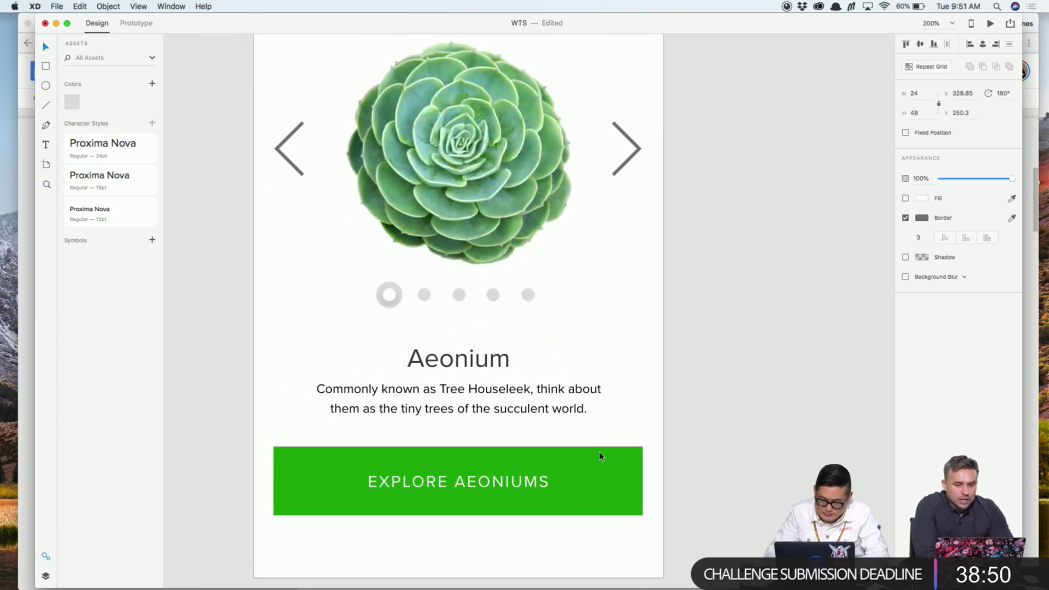
Move the green Explore Aeoniums button rectangle to X 21 and narrow it to a width of 332
{"action": "left_click", "coordinate": [601, 485]}
{"action": "key", "text": "Right"}
{"action": "key", "text": "Right"}
{"action": "key", "text": "Right"}
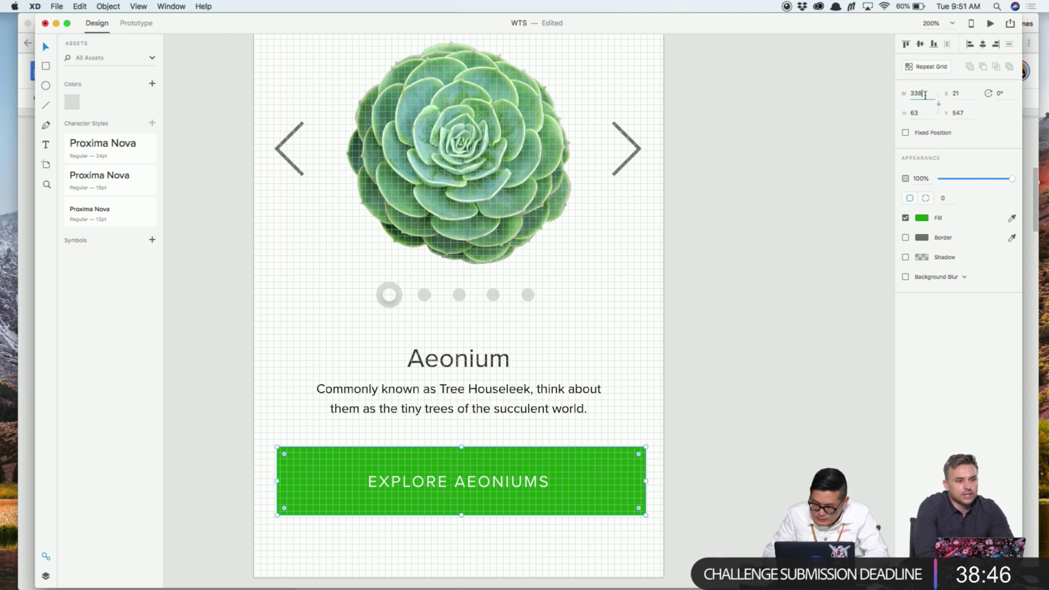
{"action": "key", "text": "Down"}
{"action": "key", "text": "Down"}
{"action": "key", "text": "Down"}
{"action": "key", "text": "Down"}
{"action": "key", "text": "Down"}
{"action": "key", "text": "Down"}
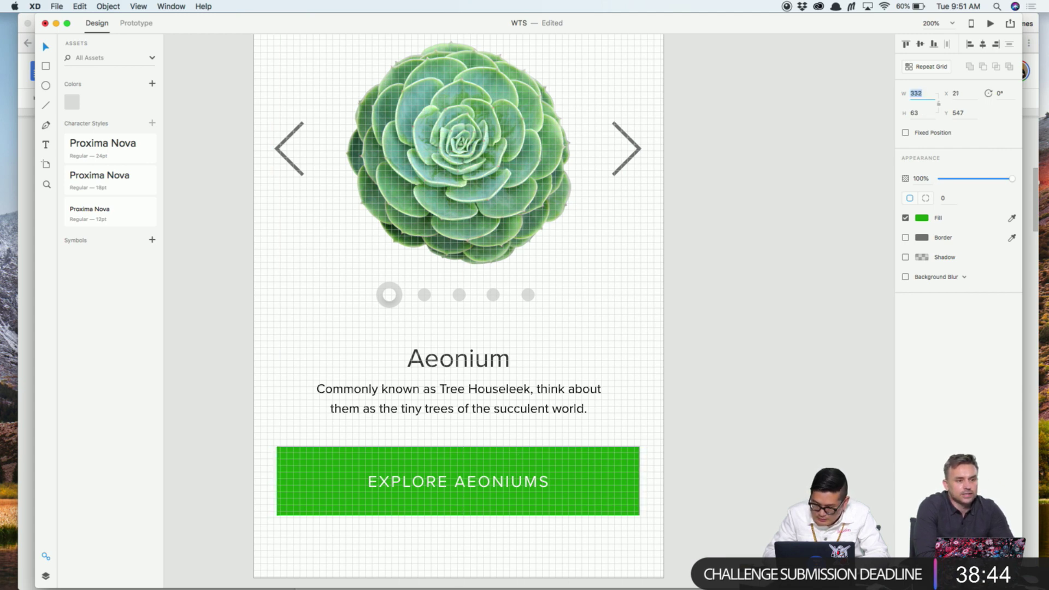
{"action": "left_click", "coordinate": [597, 492]}
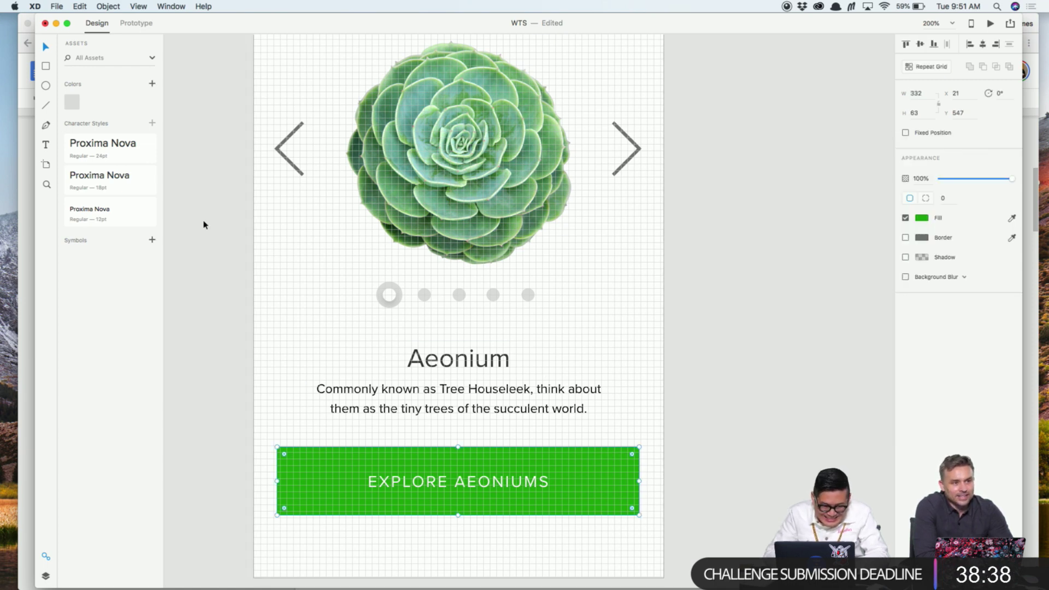
Show the artboard's layers and duplicate the green button rectangle straight down to Y 558
{"action": "left_click", "coordinate": [46, 576]}
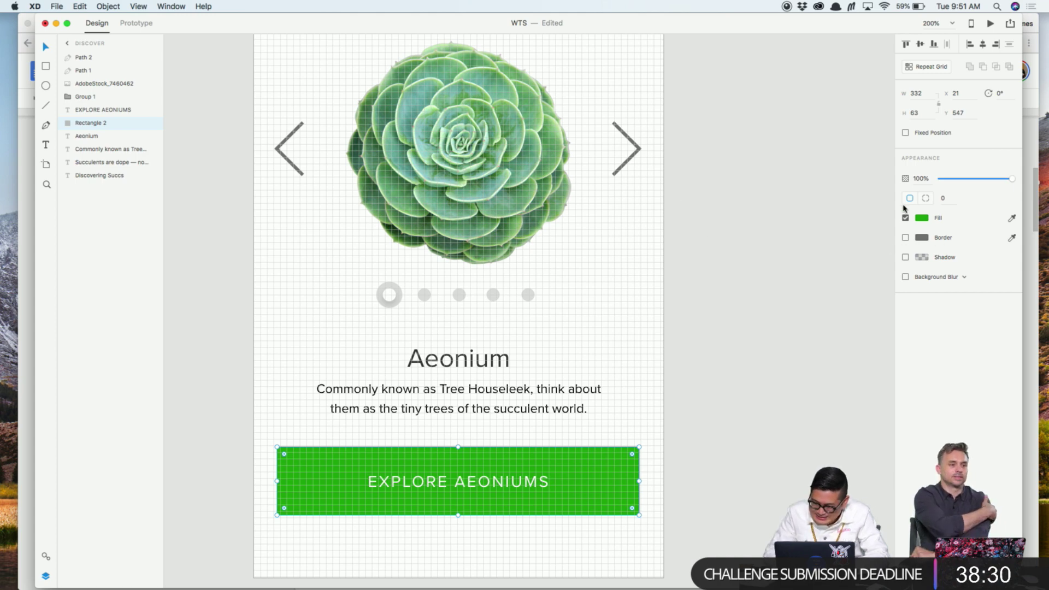
{"action": "left_click_drag", "start_coordinate": [598, 477], "coordinate": [599, 507]}
{"action": "key", "text": "super+z"}
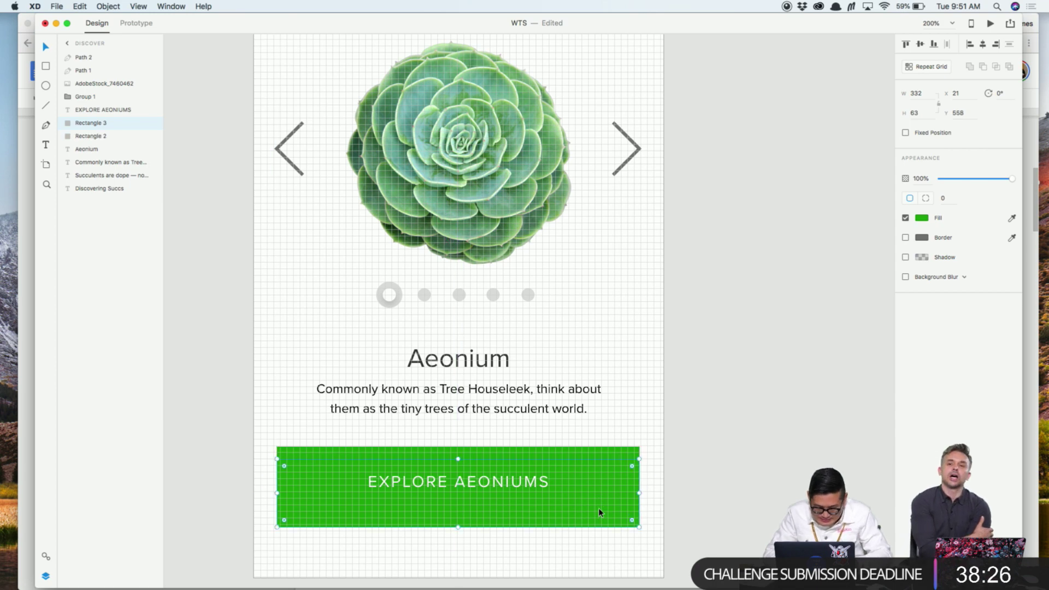
Switch the duplicate rectangle's fill to HSB values and lower its saturation to 72
{"action": "left_click", "coordinate": [923, 219]}
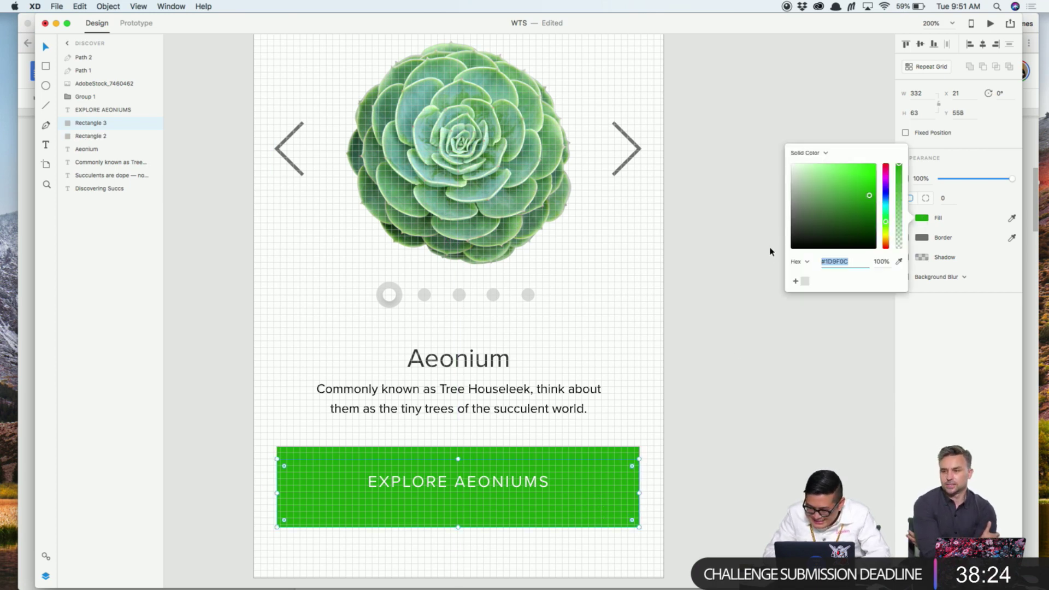
{"action": "left_click", "coordinate": [901, 264]}
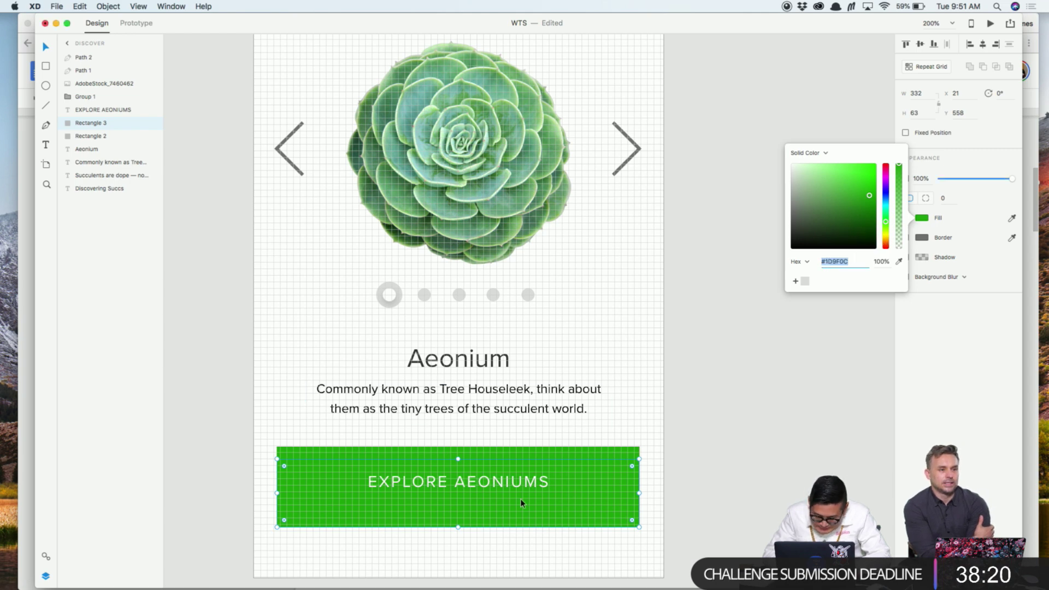
{"action": "key", "text": "Down"}
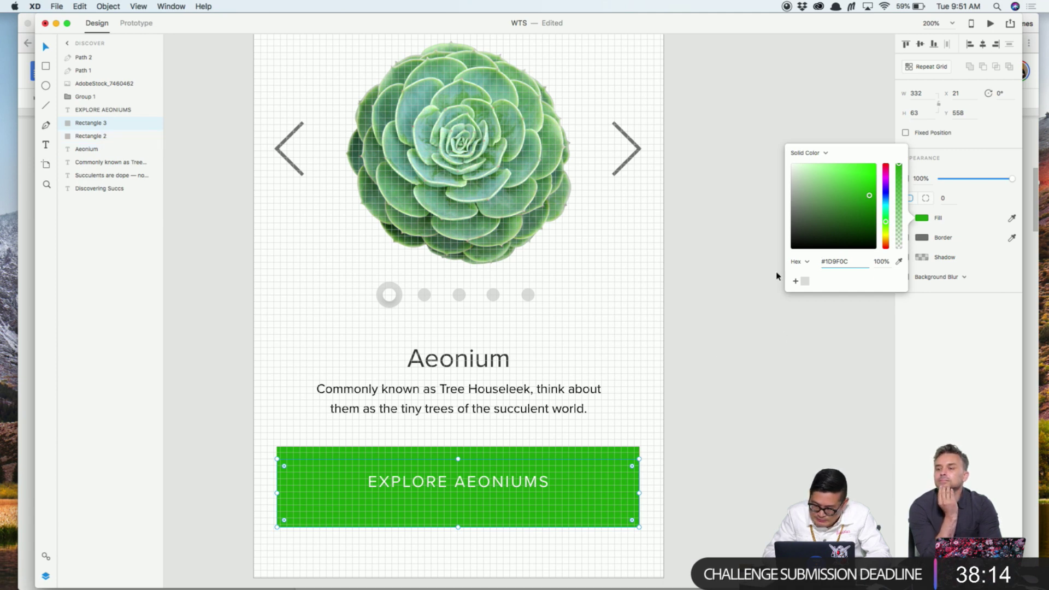
{"action": "left_click", "coordinate": [796, 263]}
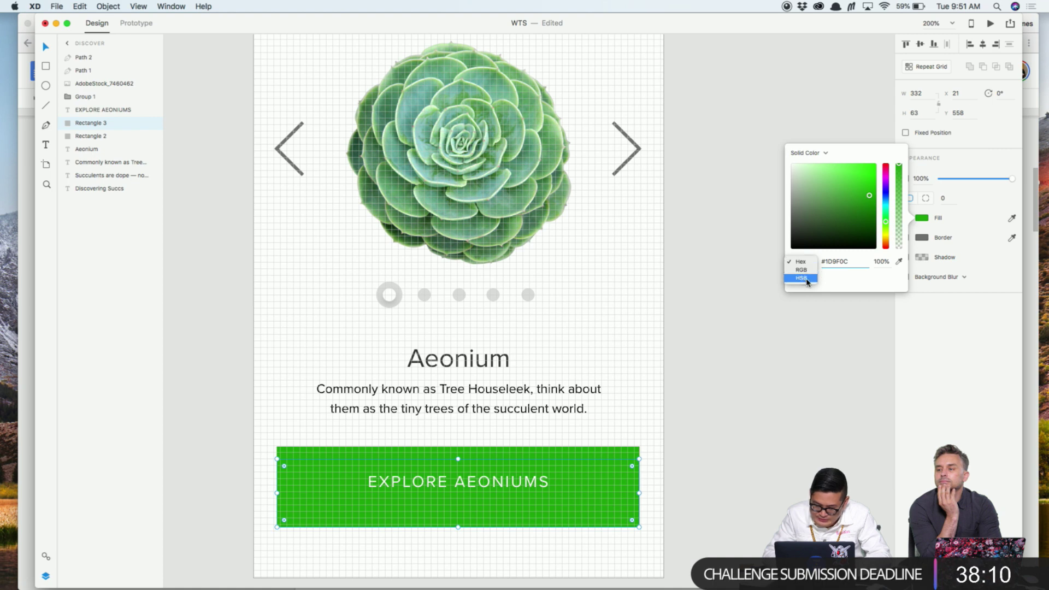
{"action": "left_click", "coordinate": [801, 278]}
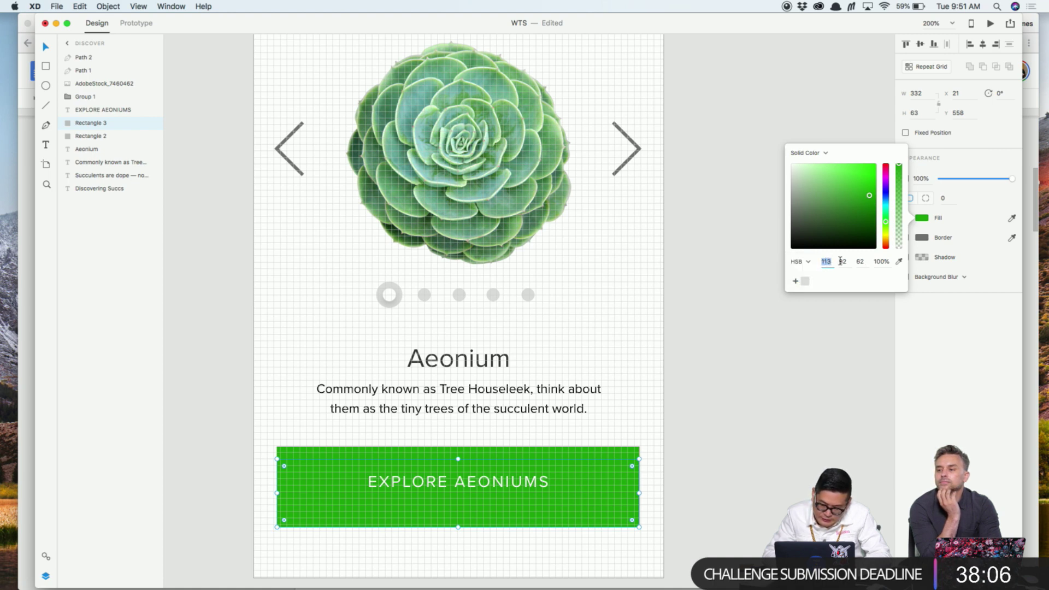
{"action": "left_click", "coordinate": [842, 261]}
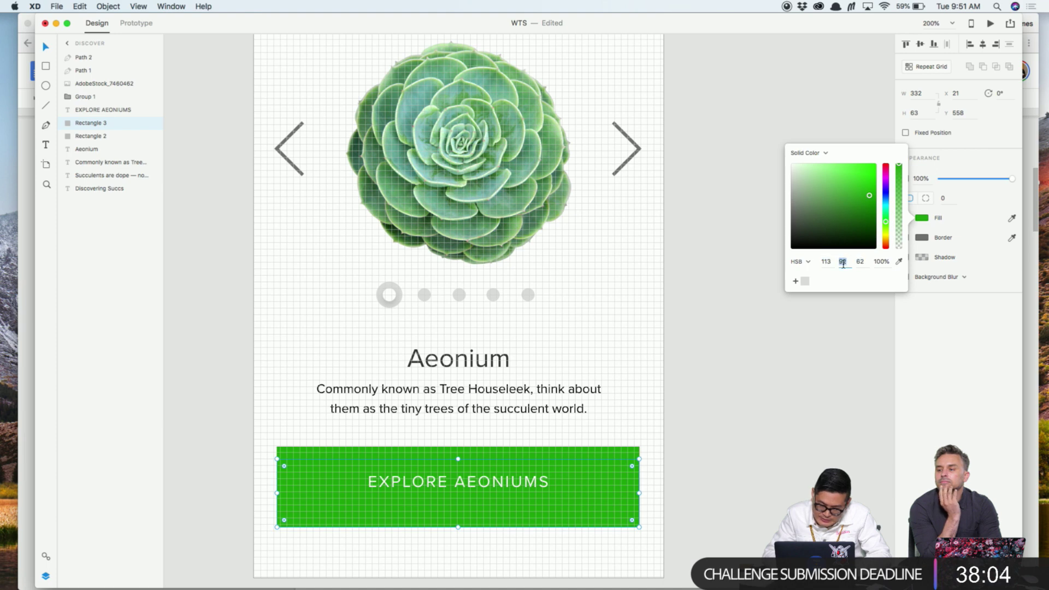
{"action": "key", "text": "shift+Down"}
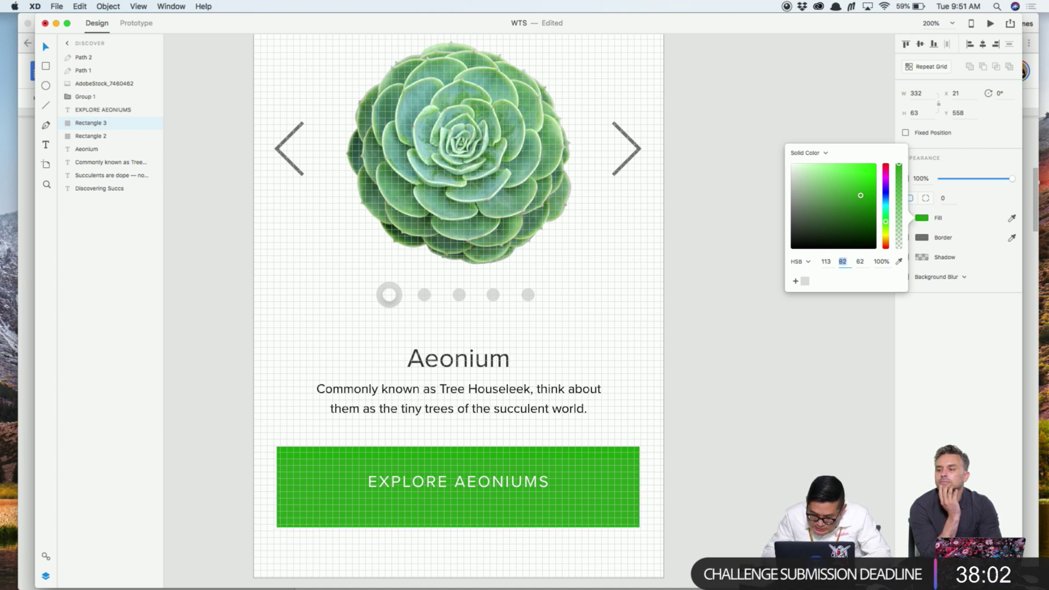
{"action": "key", "text": "shift+Down"}
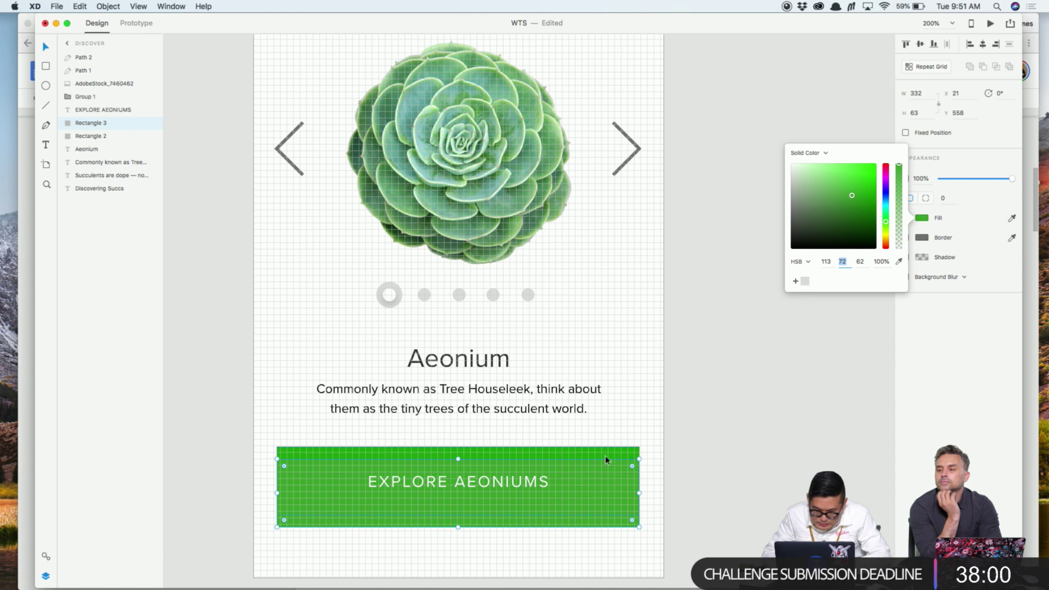
{"action": "left_click", "coordinate": [703, 405]}
{"action": "left_click", "coordinate": [626, 455]}
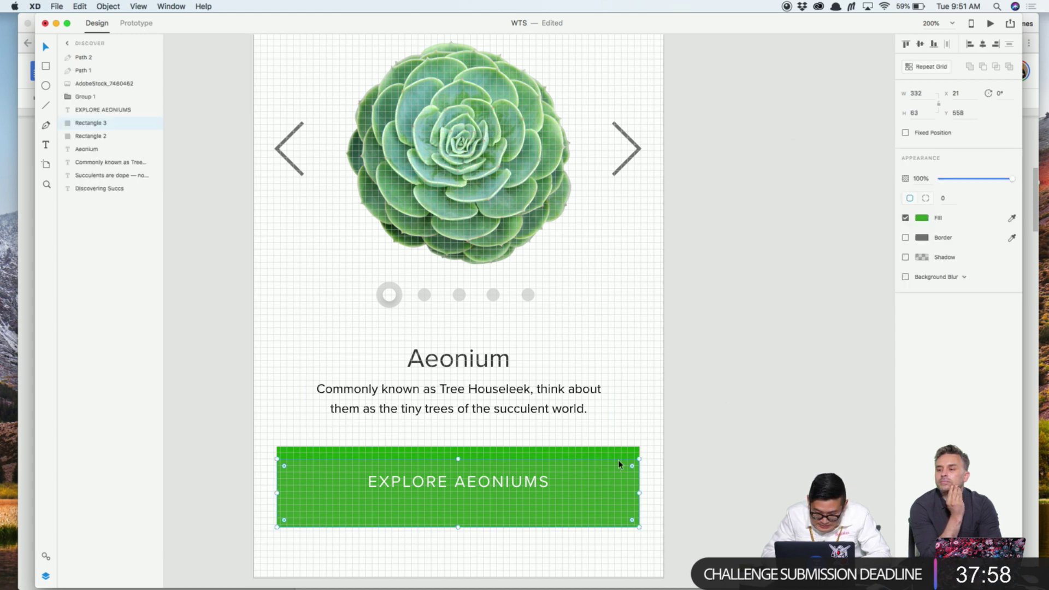
Move the duplicate green rectangle above the button and set its fill brightness to 92
{"action": "left_click_drag", "start_coordinate": [618, 460], "coordinate": [612, 366]}
{"action": "left_click", "coordinate": [922, 217]}
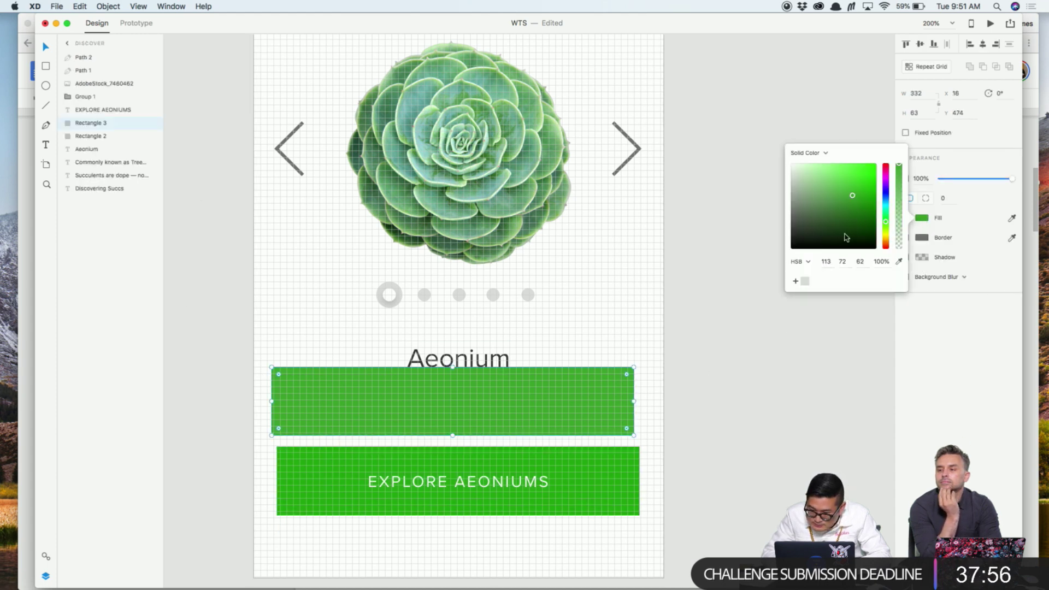
{"action": "left_click", "coordinate": [857, 261]}
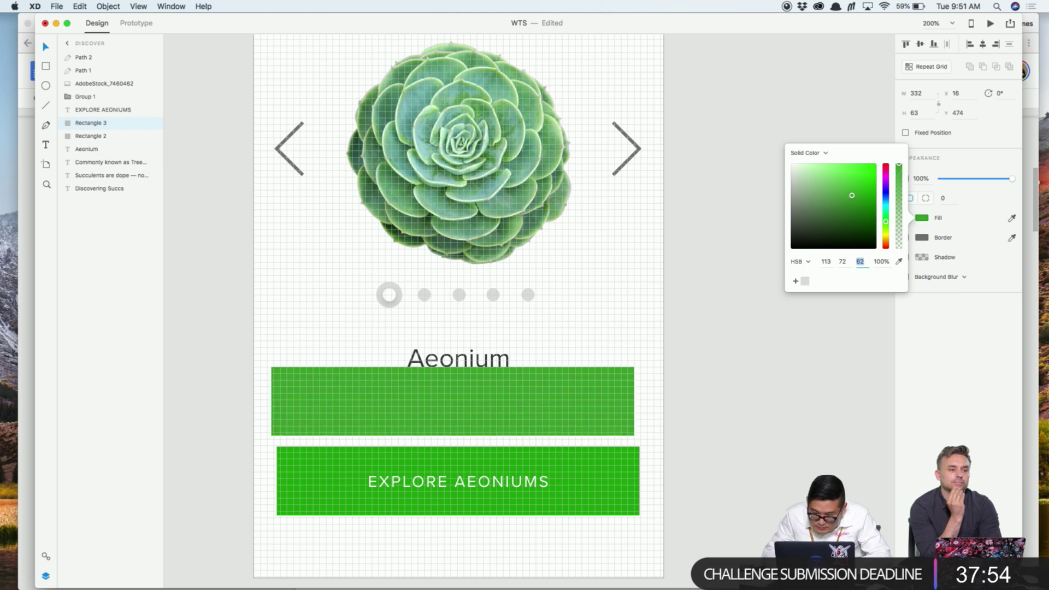
{"action": "key", "text": "shift+Up"}
{"action": "key", "text": "shift+Up"}
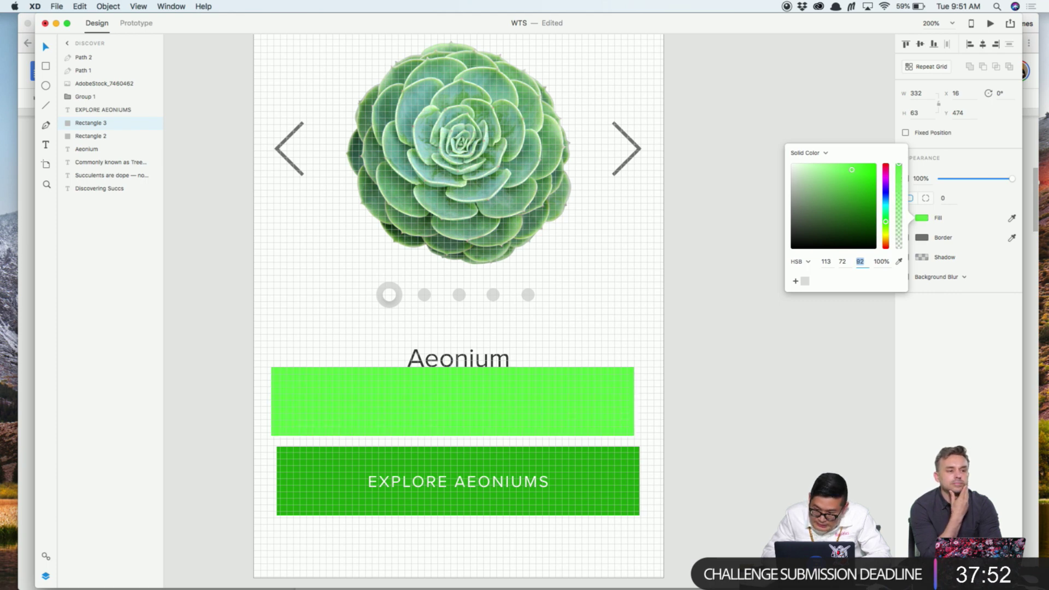
{"action": "left_click", "coordinate": [769, 346]}
Align the light green rectangle with the EXPLORE AEONIUMS button at X 21, Y 547 and send it behind the darker rectangle
{"action": "left_click", "coordinate": [560, 424]}
{"action": "left_click_drag", "start_coordinate": [559, 424], "coordinate": [564, 480]}
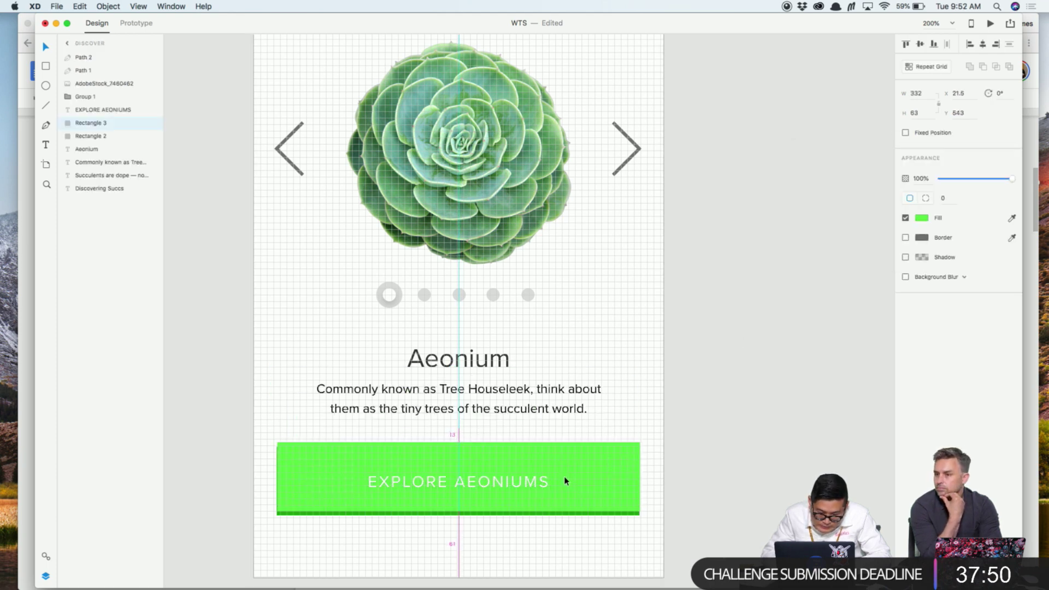
{"action": "key", "text": "Right"}
{"action": "key", "text": "Right"}
{"action": "key", "text": "Right"}
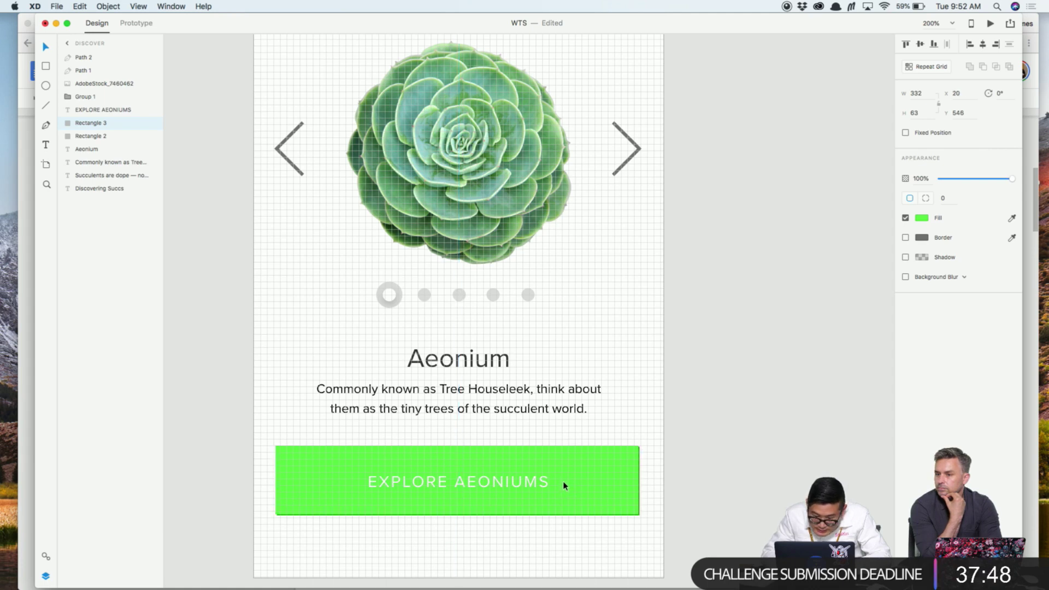
{"action": "key", "text": "Down"}
{"action": "key", "text": "super+bracketleft"}
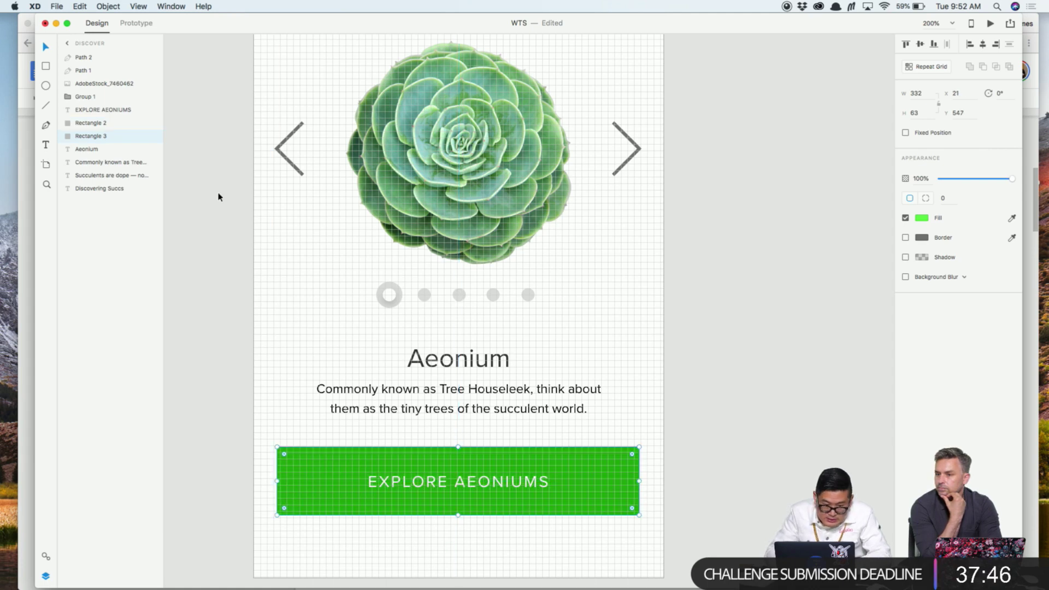
Offset the light green rectangle diagonally from the button to X 18, Y 550
{"action": "key", "text": "Left"}
{"action": "key", "text": "Left"}
{"action": "key", "text": "Left"}
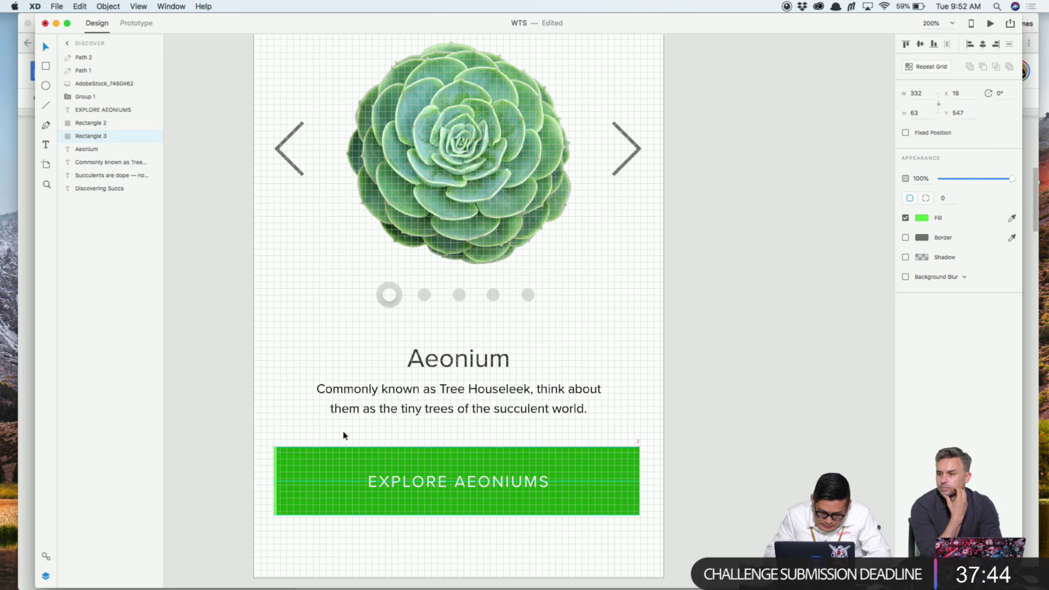
{"action": "key", "text": "Down"}
{"action": "key", "text": "Down"}
{"action": "key", "text": "Down"}
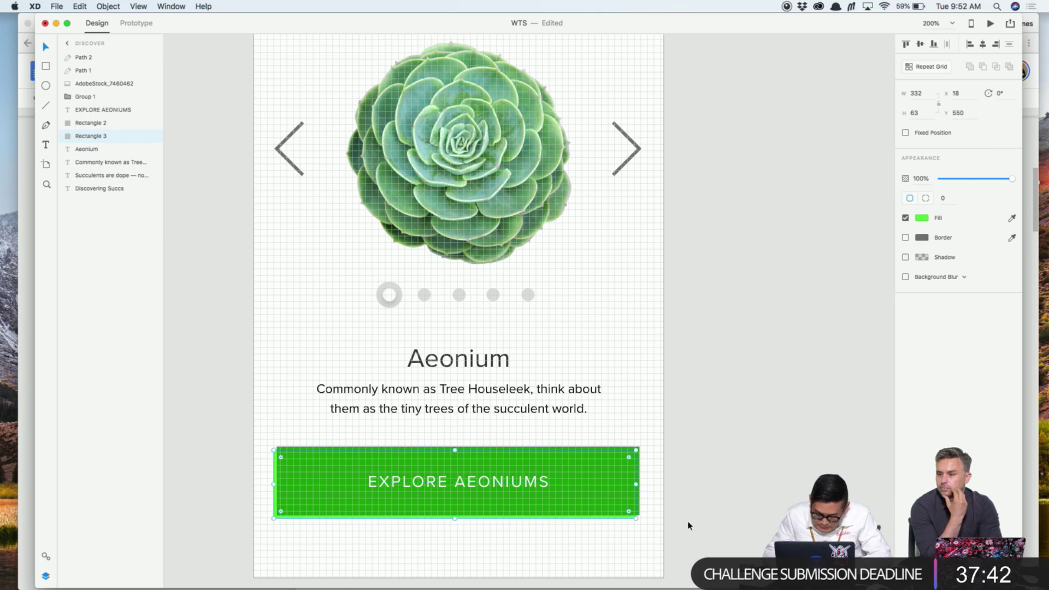
Try a straight-down offset for the light green rectangle at X 21, Y 552, and return it to Y 547
{"action": "key", "text": "super+equal"}
{"action": "left_click_drag", "start_coordinate": [604, 453], "coordinate": [777, 215]}
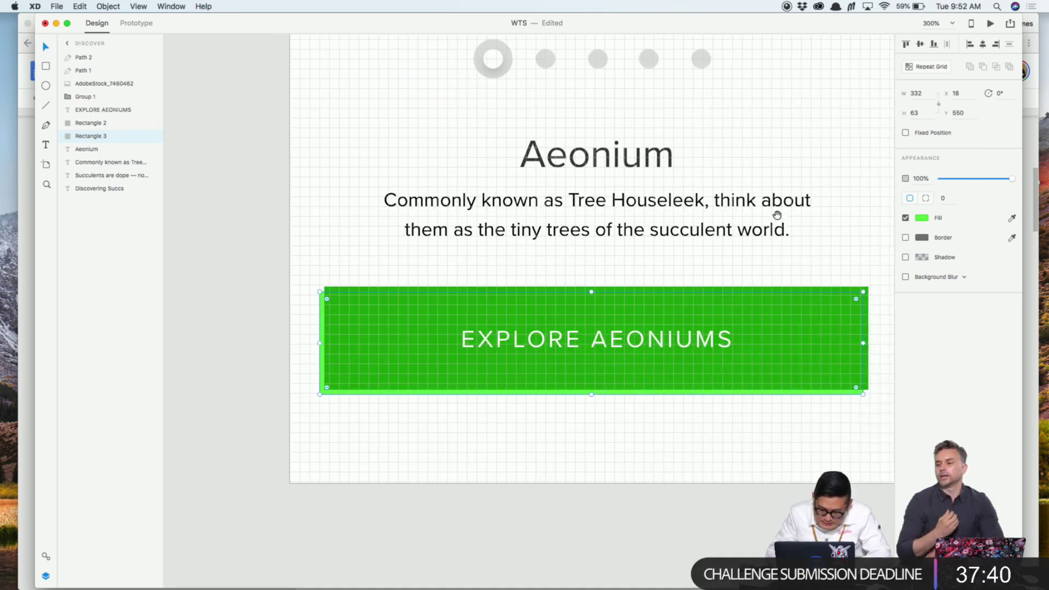
{"action": "key", "text": "Right"}
{"action": "key", "text": "Right"}
{"action": "key", "text": "Right"}
{"action": "key", "text": "Down"}
{"action": "key", "text": "Down"}
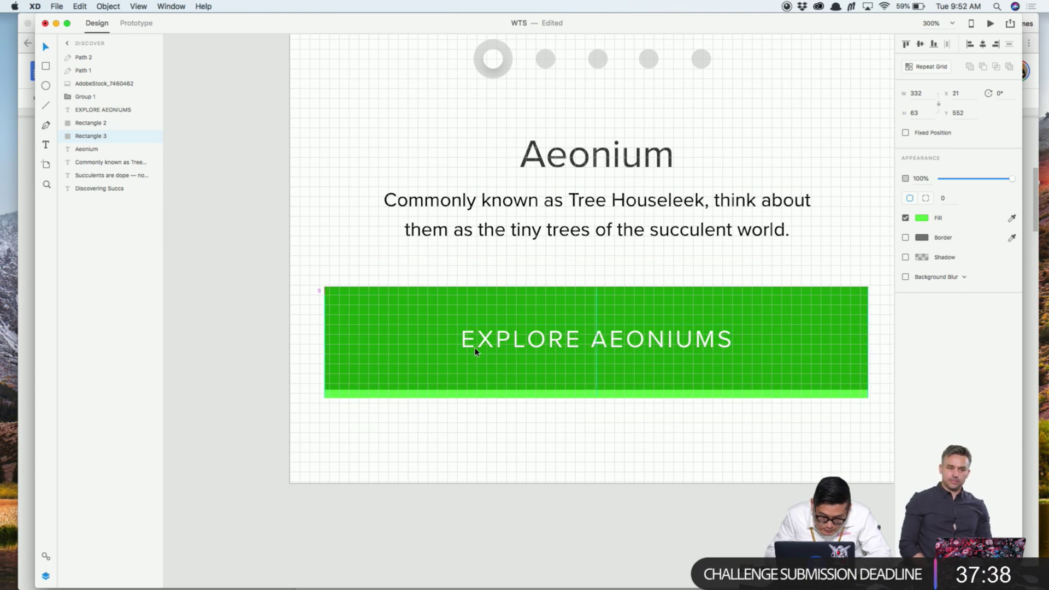
{"action": "key", "text": "Up"}
{"action": "key", "text": "Up"}
{"action": "key", "text": "Up"}
{"action": "key", "text": "Up"}
{"action": "key", "text": "Up"}
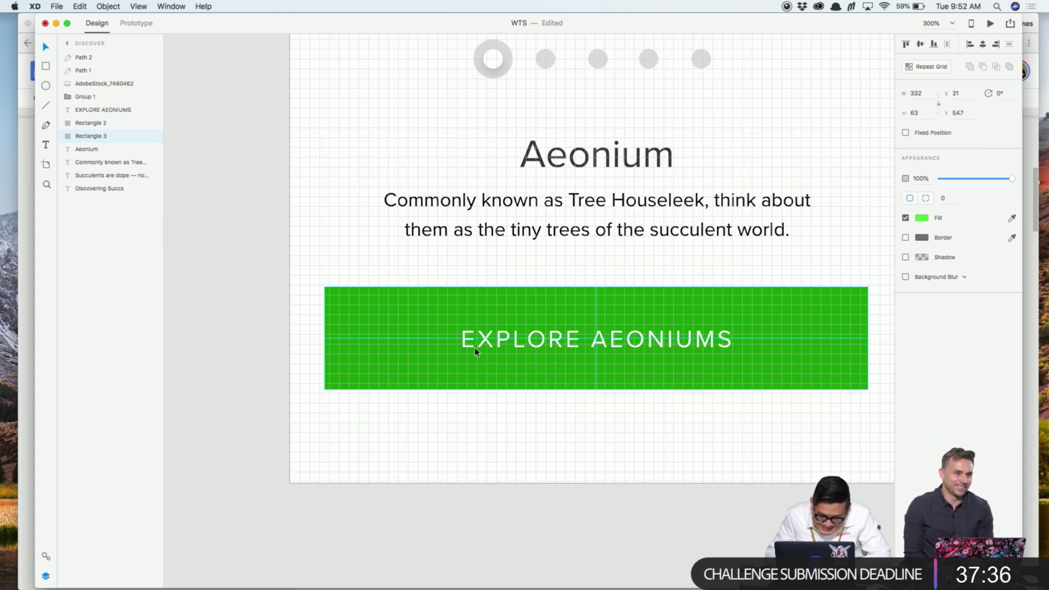
Offset the light green rectangle behind the button to X 18, Y 551 as a hard shadow
{"action": "key", "text": "Down"}
{"action": "key", "text": "Down"}
{"action": "key", "text": "Down"}
{"action": "key", "text": "Left"}
{"action": "key", "text": "Left"}
{"action": "key", "text": "Left"}
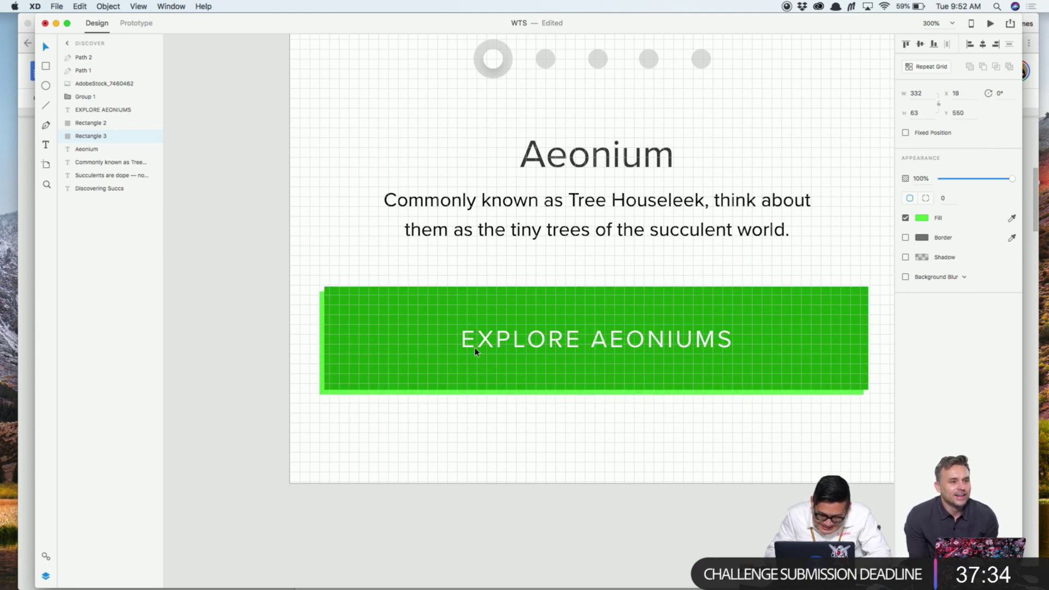
{"action": "key", "text": "Down"}
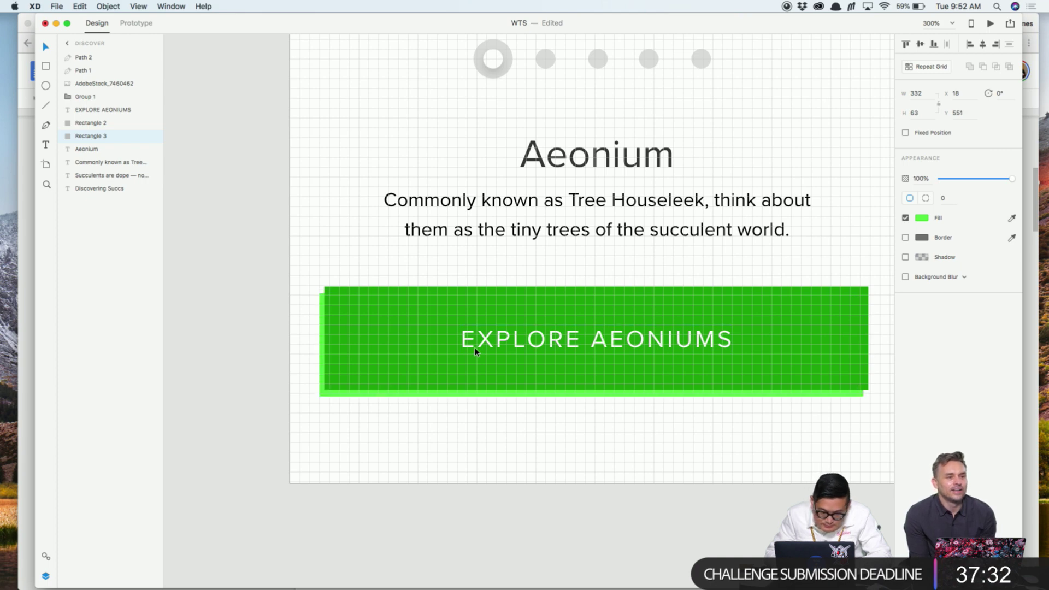
Group the button label with both green rectangles and centre the group horizontally on the artboard at X 20
{"action": "left_click", "coordinate": [475, 346], "text": "shift"}
{"action": "key", "text": "super+g"}
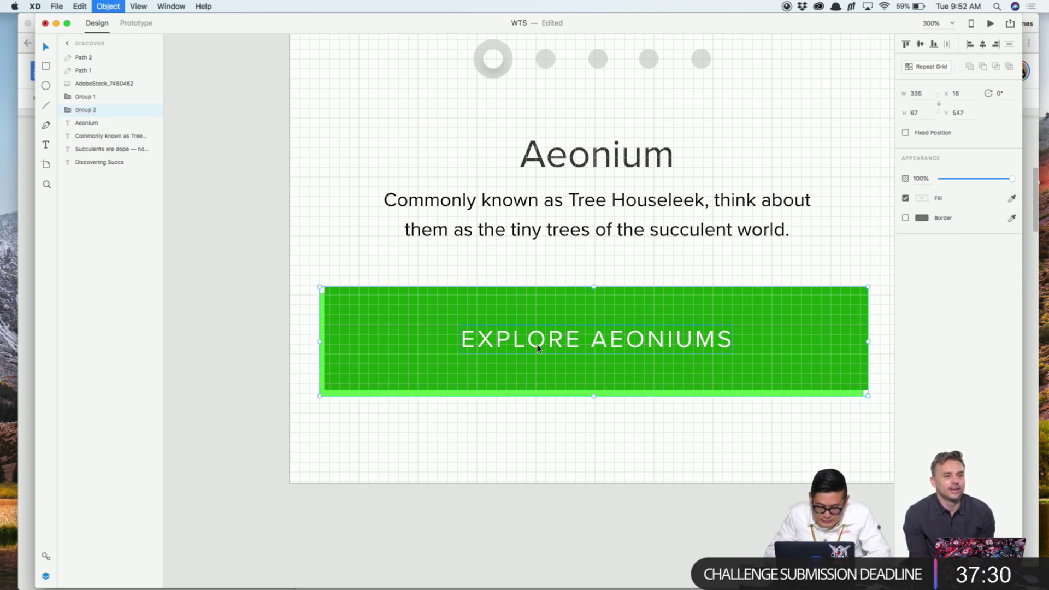
{"action": "left_click", "coordinate": [312, 247]}
{"action": "left_click_drag", "start_coordinate": [483, 368], "coordinate": [484, 365]}
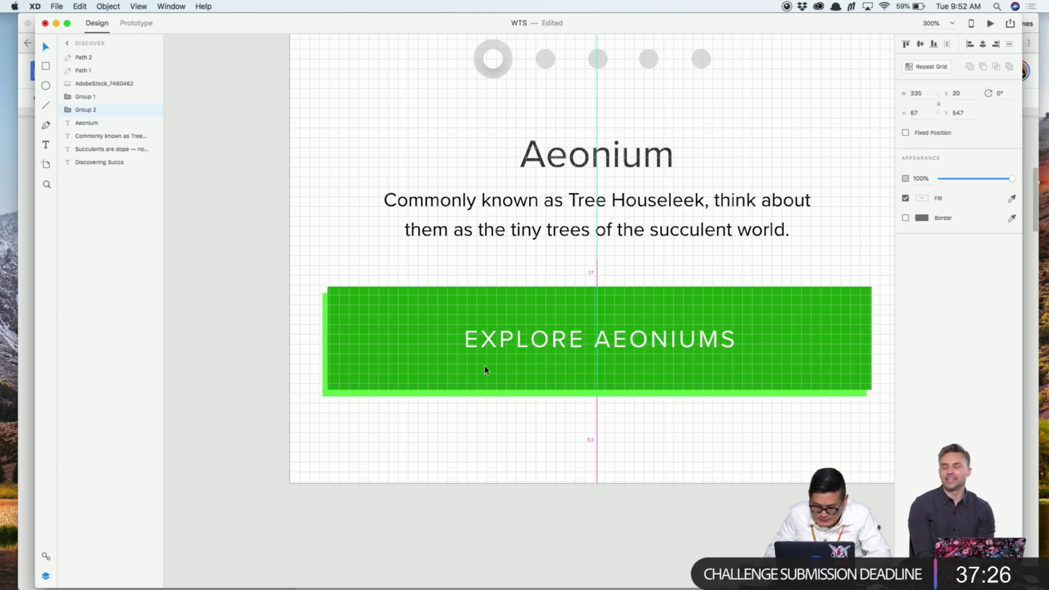
{"action": "left_click", "coordinate": [494, 431]}
{"action": "left_click_drag", "start_coordinate": [494, 431], "coordinate": [429, 431]}
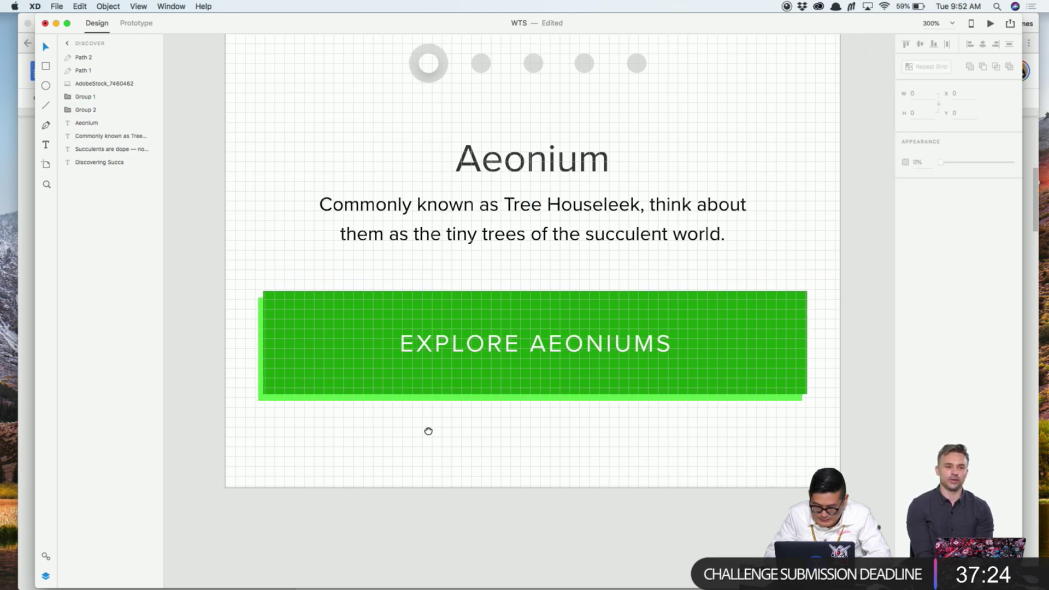
{"action": "key", "text": "super+minus"}
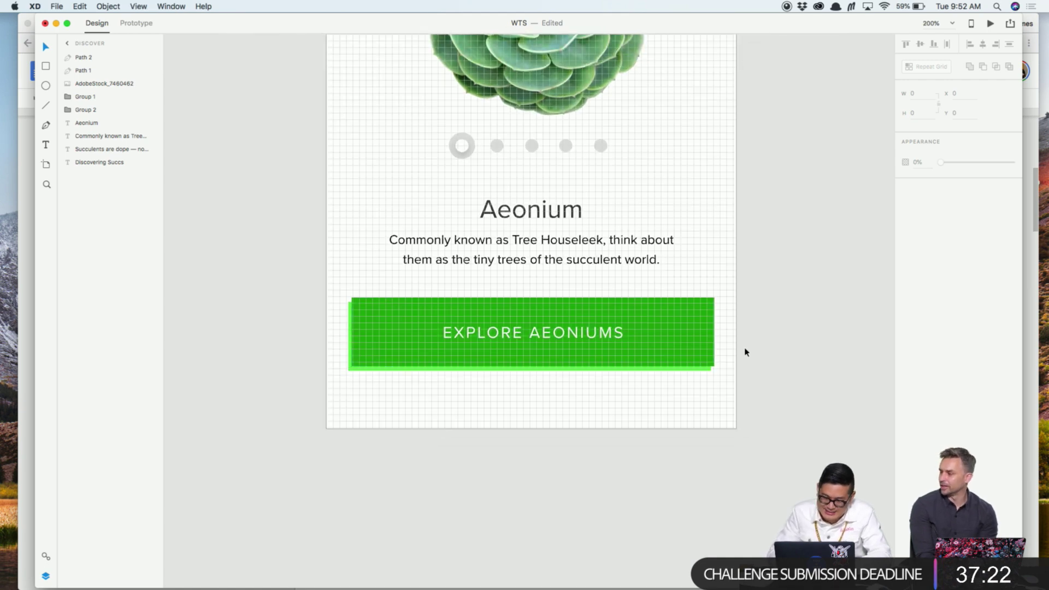
Check the Aeonium heading and its description text below the carousel, and save the document
{"action": "scroll", "coordinate": [746, 352], "scroll_direction": "up", "scroll_amount": 4}
{"action": "left_click", "coordinate": [567, 358]}
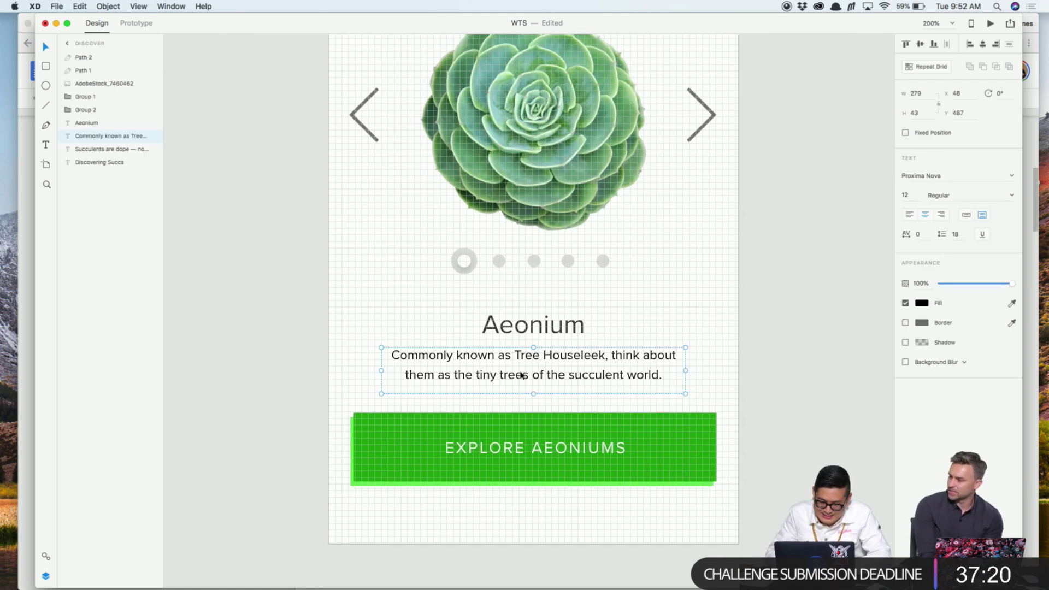
{"action": "left_click", "coordinate": [725, 355]}
{"action": "left_click", "coordinate": [598, 375]}
{"action": "key", "text": "Escape"}
{"action": "left_click", "coordinate": [576, 330]}
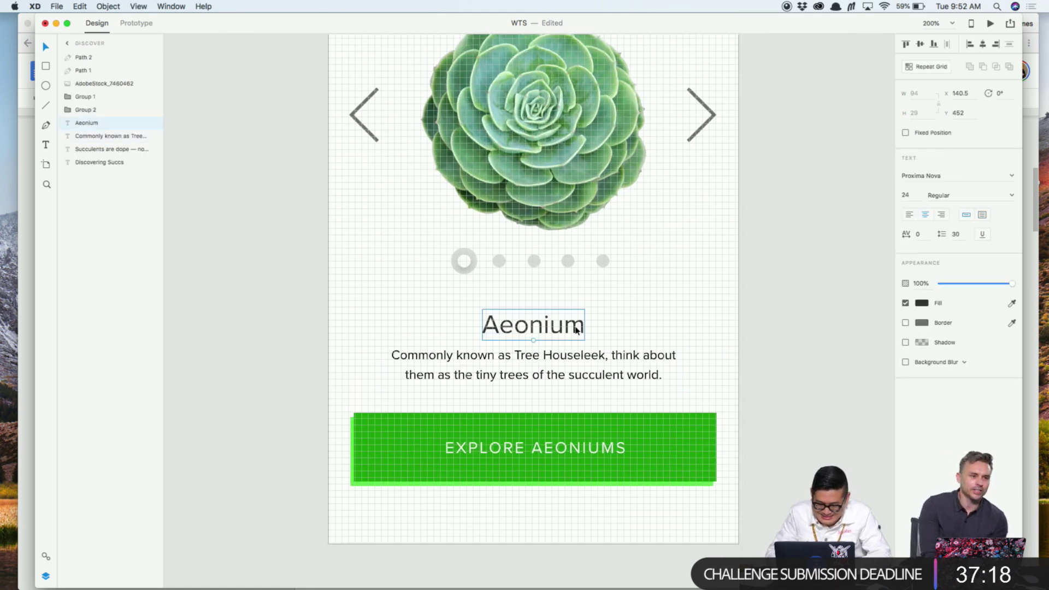
{"action": "left_click", "coordinate": [723, 328]}
{"action": "key", "text": "super+s"}
Preview the Discover artboard without the grid and close the preview
{"action": "left_click", "coordinate": [558, 340]}
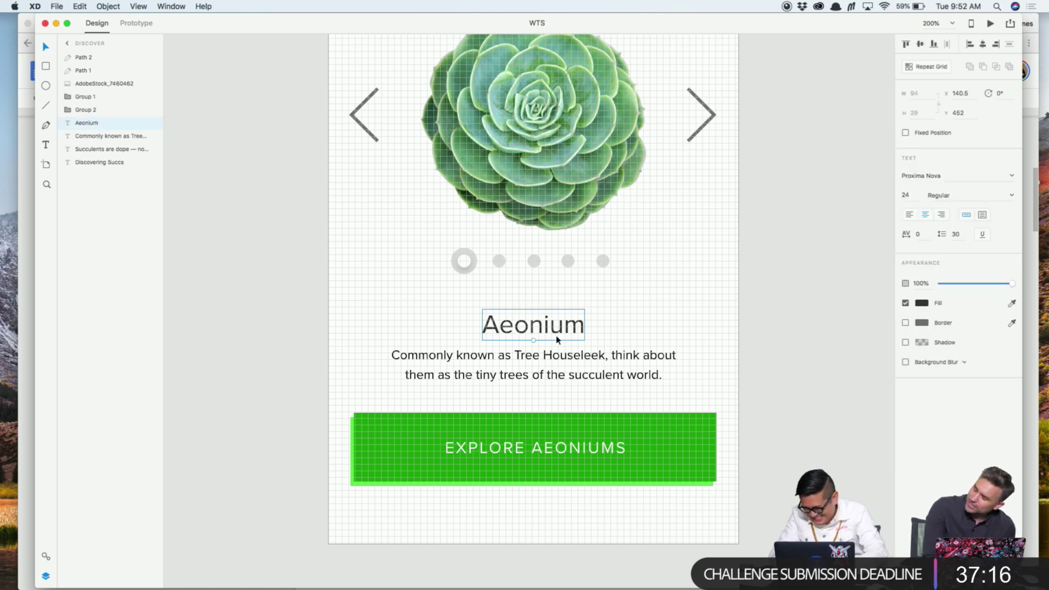
{"action": "scroll", "coordinate": [541, 312], "scroll_direction": "down", "scroll_amount": 5}
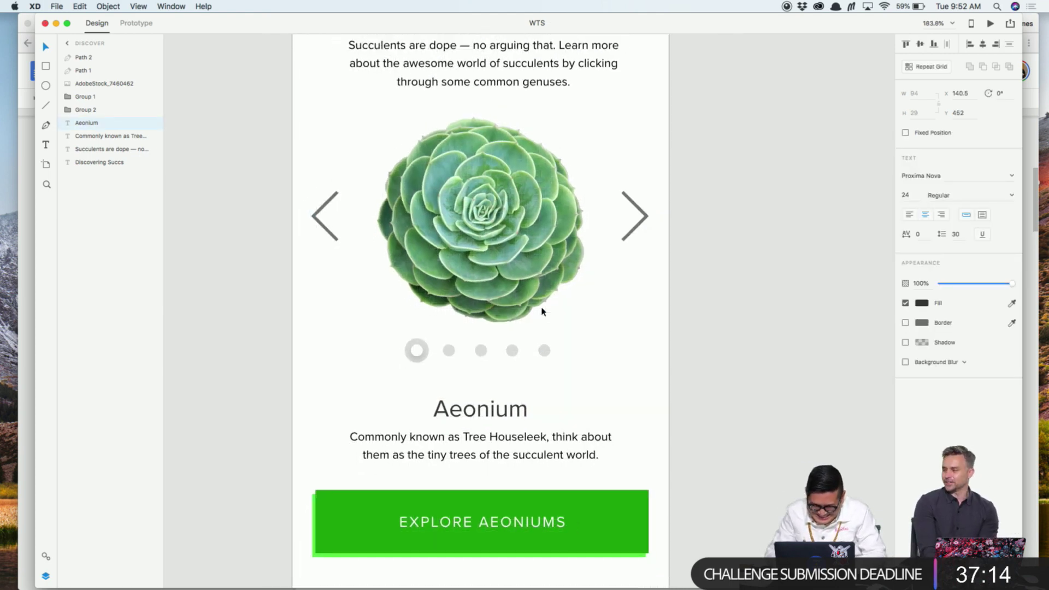
{"action": "left_click", "coordinate": [660, 270]}
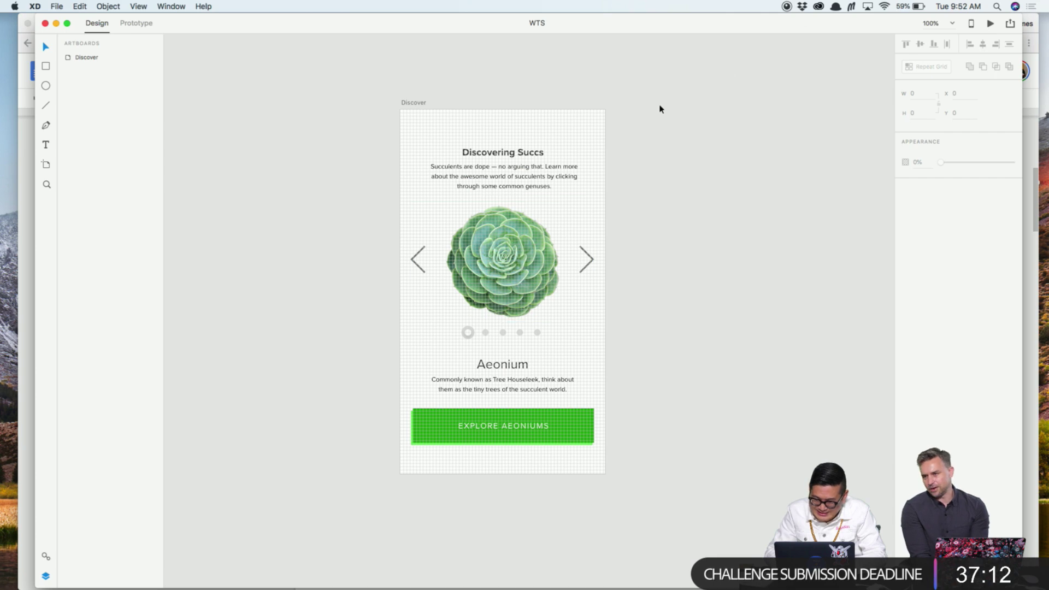
{"action": "key", "text": "super+equal"}
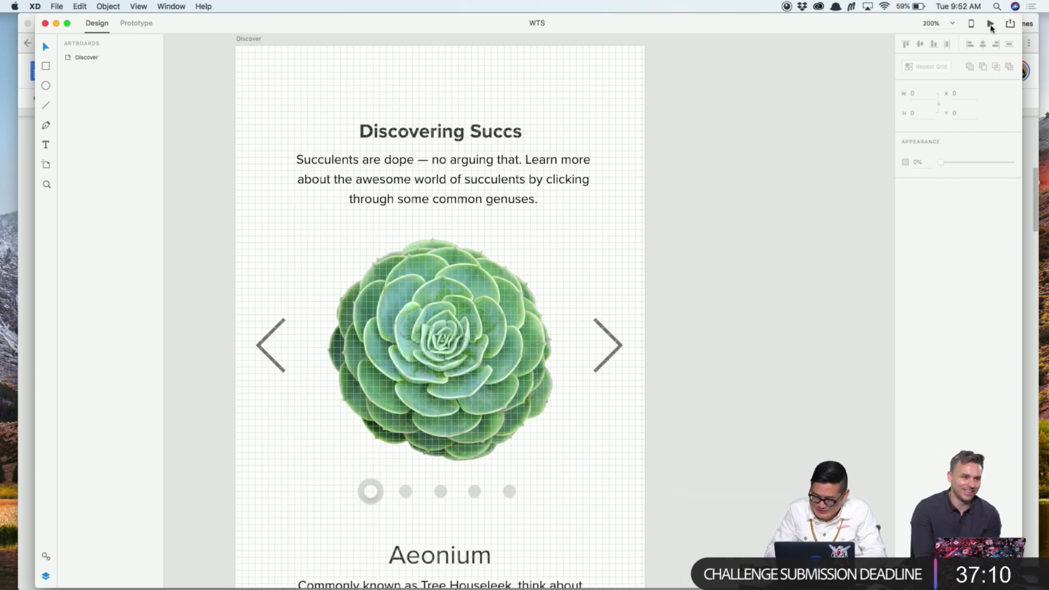
{"action": "left_click", "coordinate": [990, 23]}
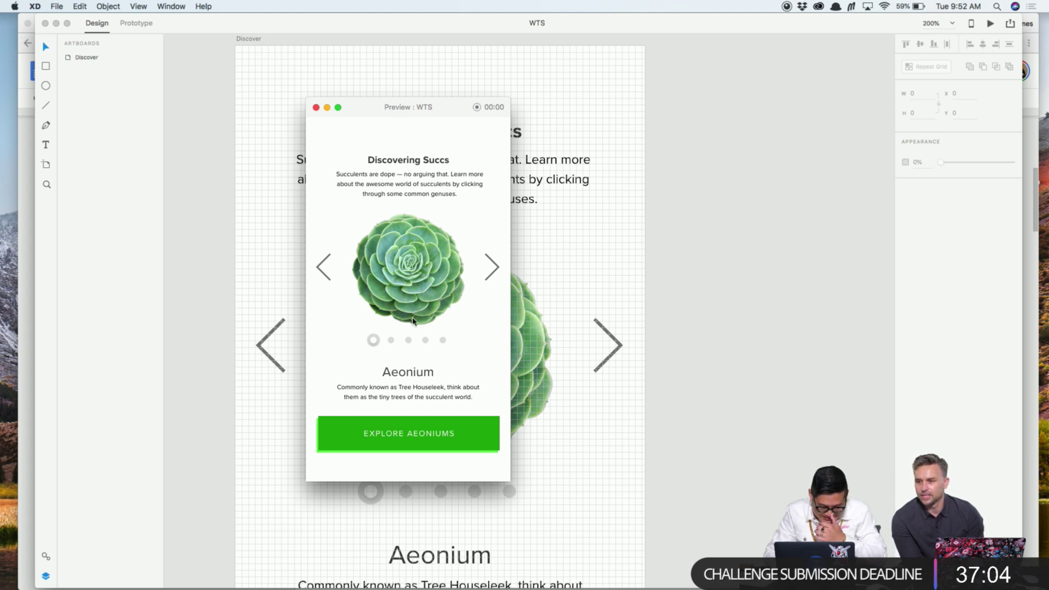
{"action": "left_click", "coordinate": [316, 107]}
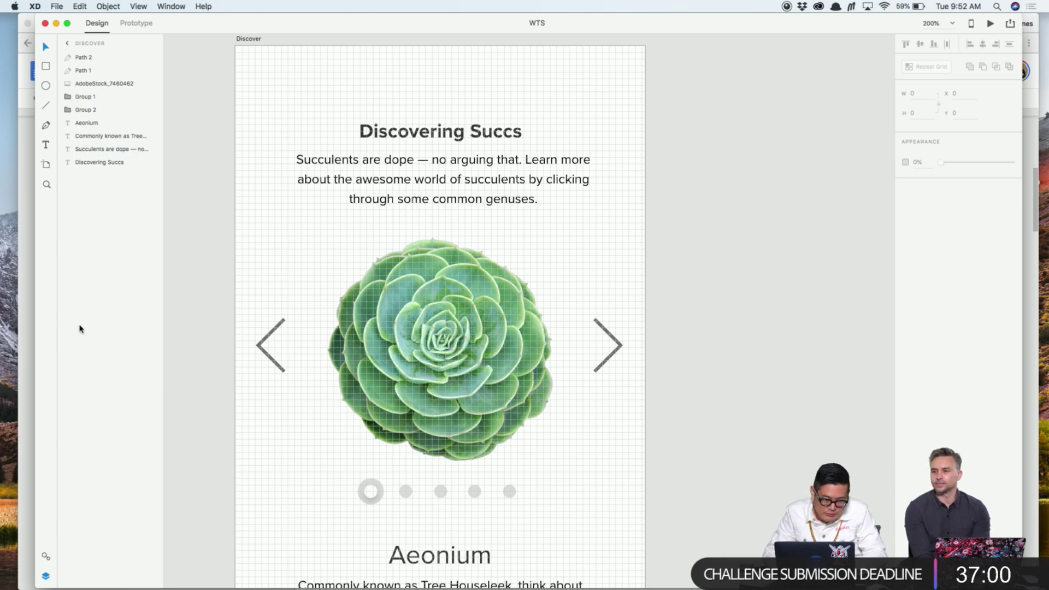
In Finder, move the iPhone iOS 11 GUI by Great Simple XD file from Succ Photos to the Adobe Live Assets folder and open it
{"action": "mouse_move", "coordinate": [1048, 1]}
{"action": "double_click", "coordinate": [1011, 32]}
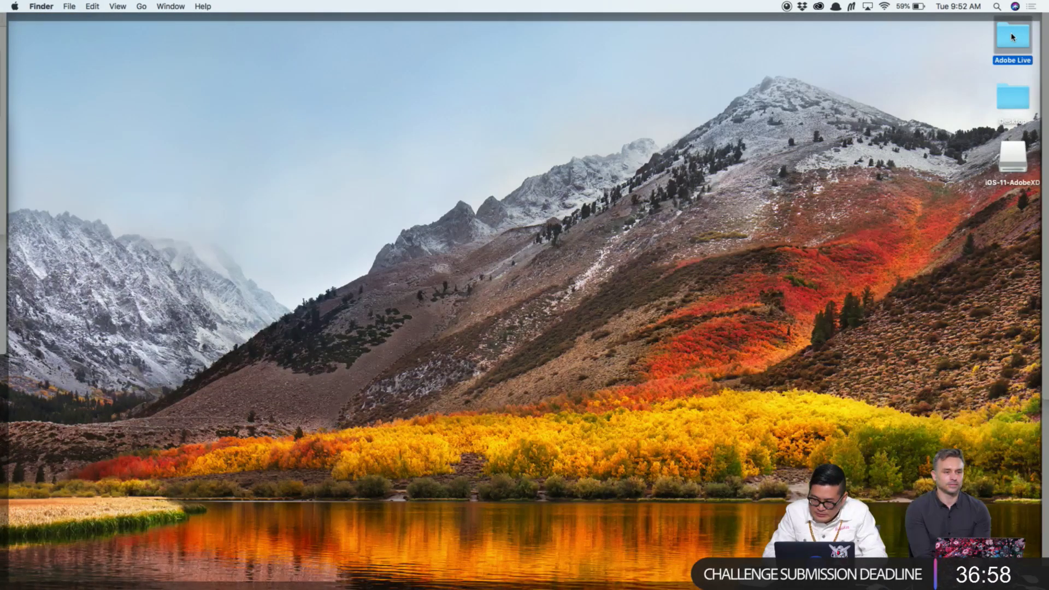
{"action": "left_click", "coordinate": [448, 208]}
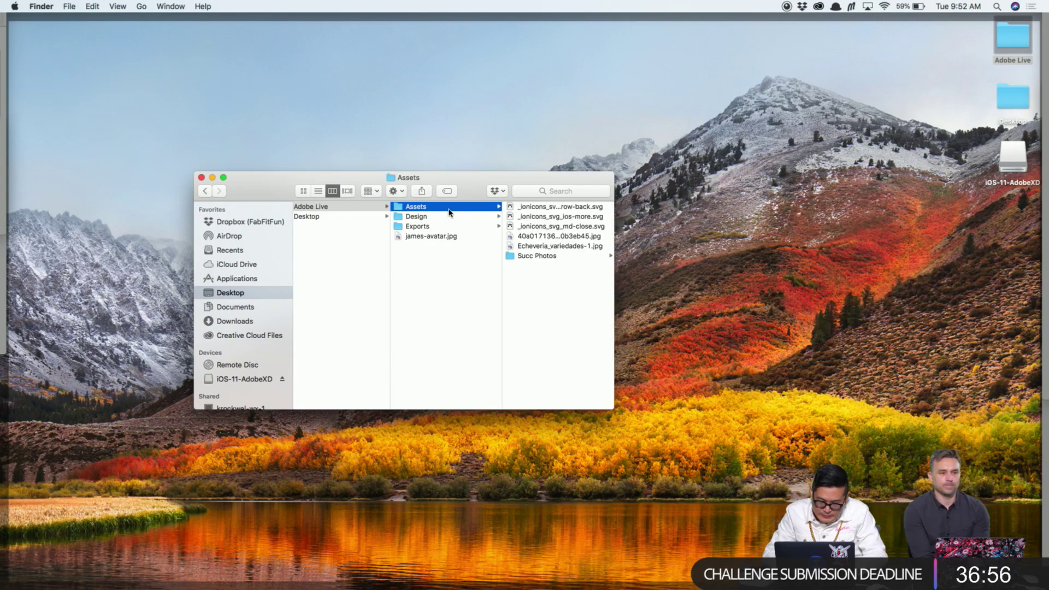
{"action": "left_click", "coordinate": [541, 257]}
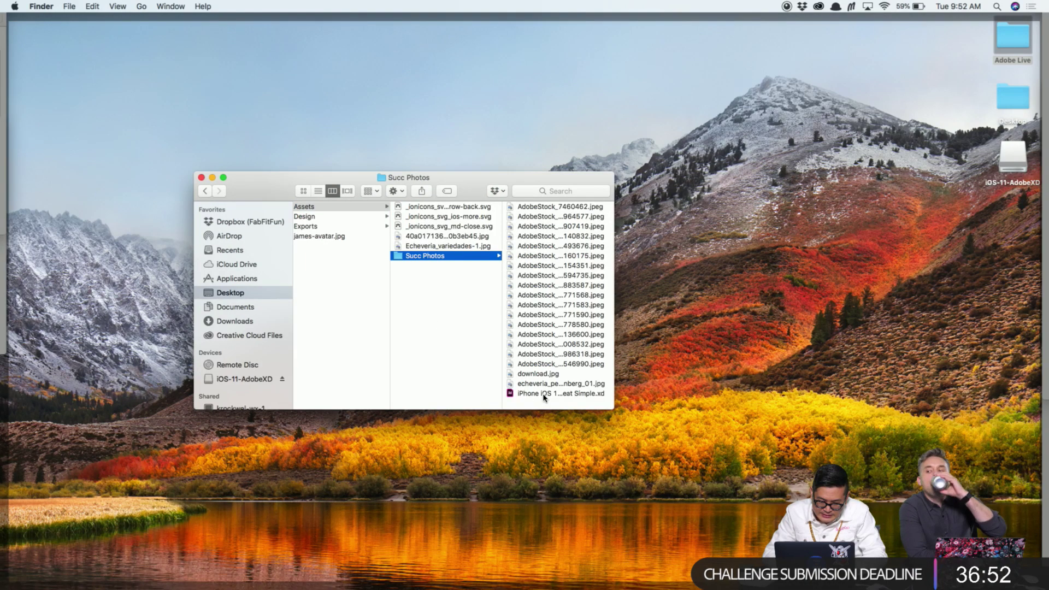
{"action": "left_click_drag", "start_coordinate": [544, 394], "coordinate": [437, 383]}
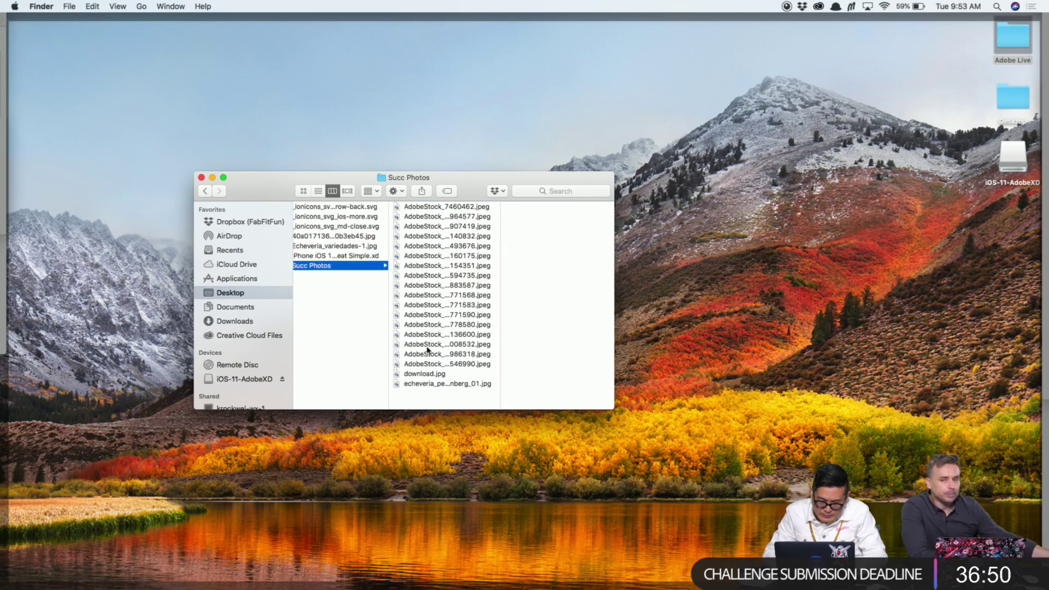
{"action": "double_click", "coordinate": [372, 255]}
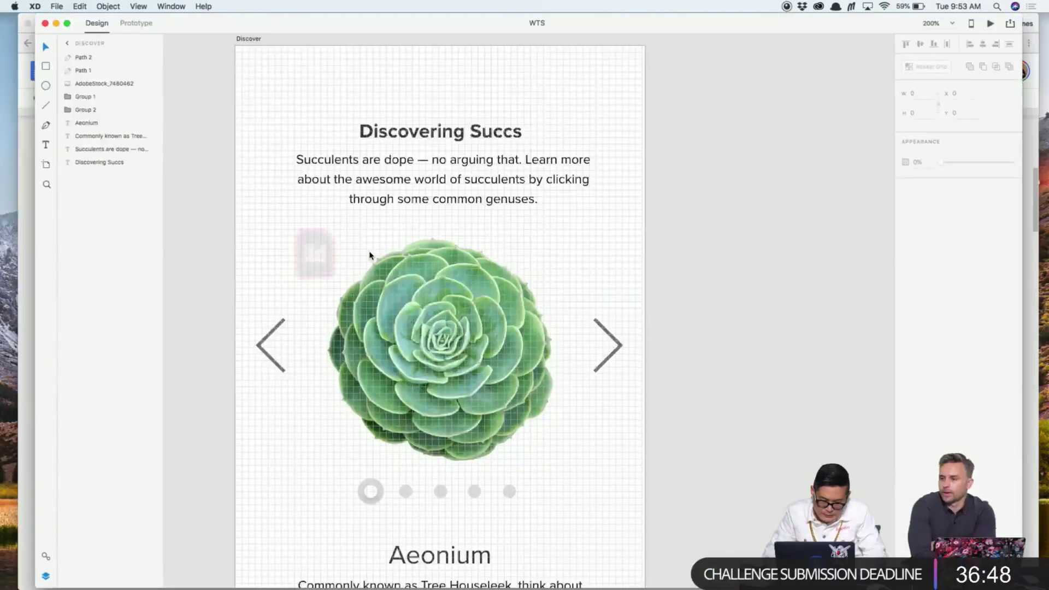
Select the status bar on the Lock Screen artboard and move the UI kit window aside to uncover the WTS document
{"action": "key", "text": "z"}
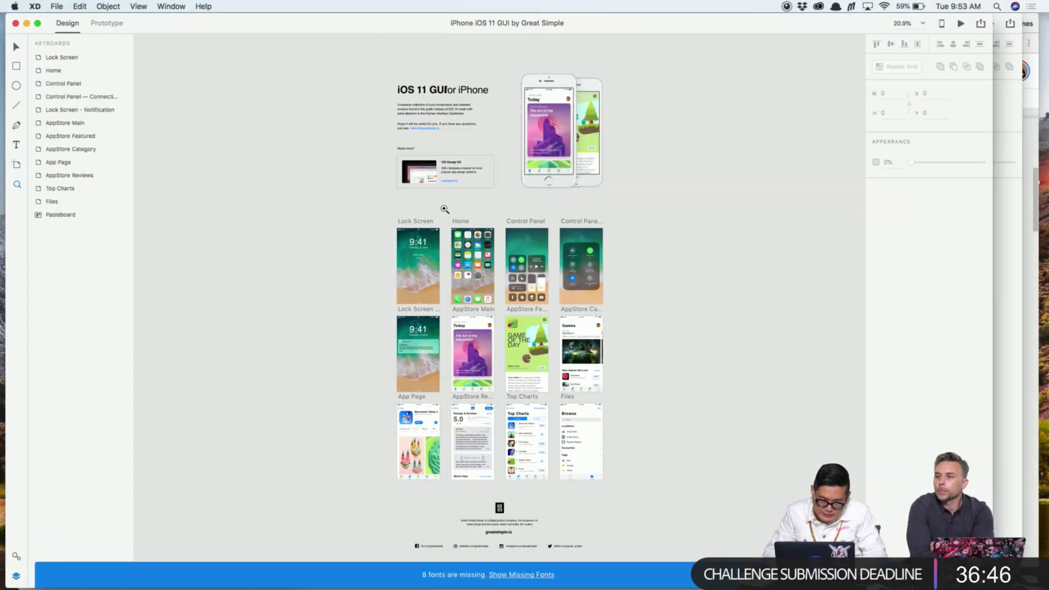
{"action": "left_click", "coordinate": [443, 211]}
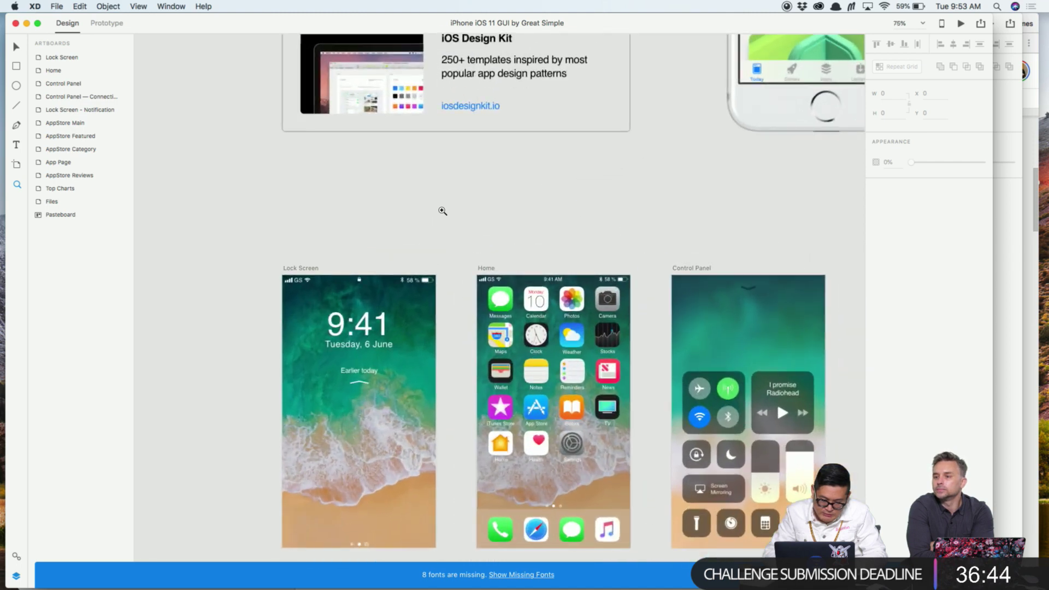
{"action": "left_click_drag", "start_coordinate": [442, 211], "coordinate": [487, 135]}
{"action": "key", "text": "v"}
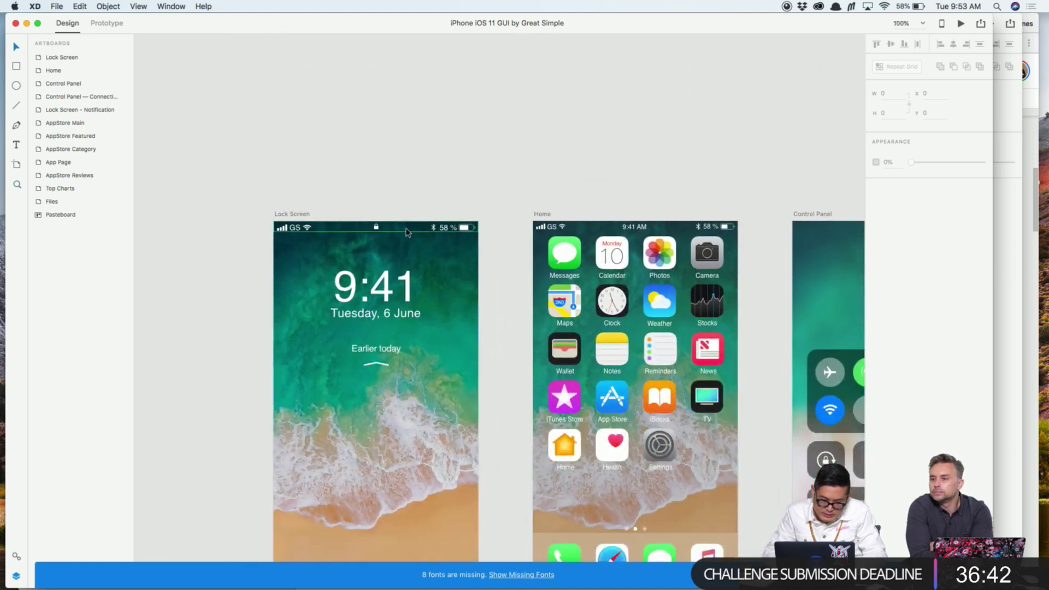
{"action": "left_click", "coordinate": [405, 229]}
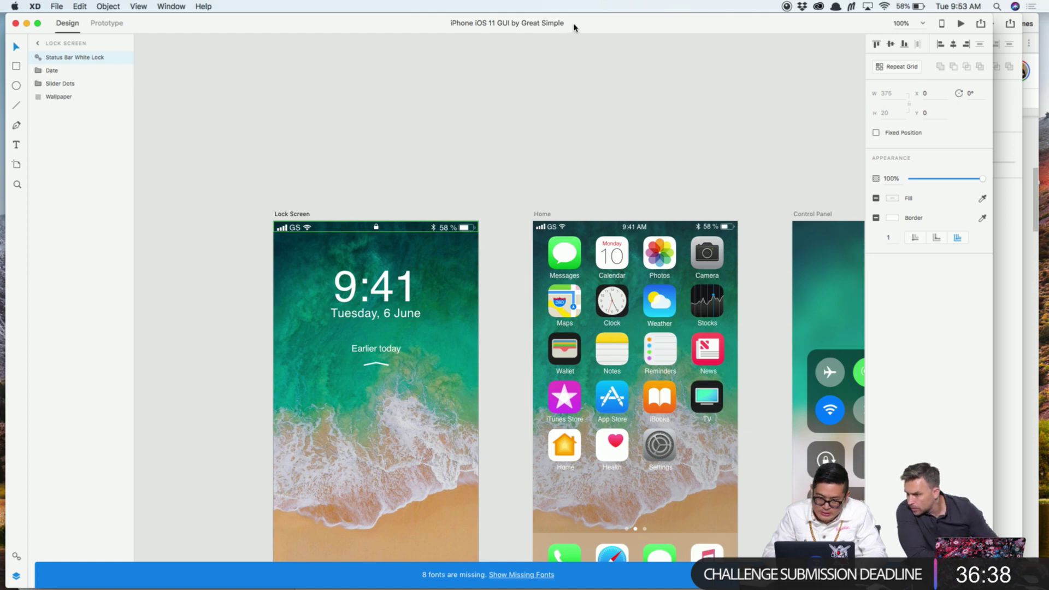
{"action": "left_click_drag", "start_coordinate": [579, 28], "coordinate": [688, 190]}
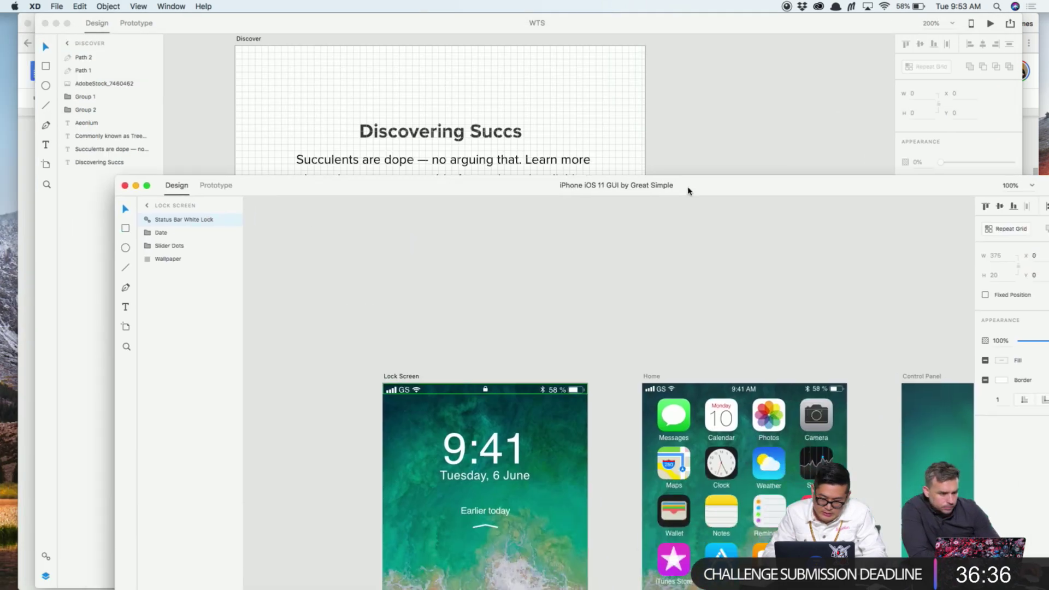
Try to paste the copied Lock Screen status bar onto the Discover artboard in the WTS document
{"action": "left_click", "coordinate": [690, 90]}
{"action": "left_click", "coordinate": [250, 39]}
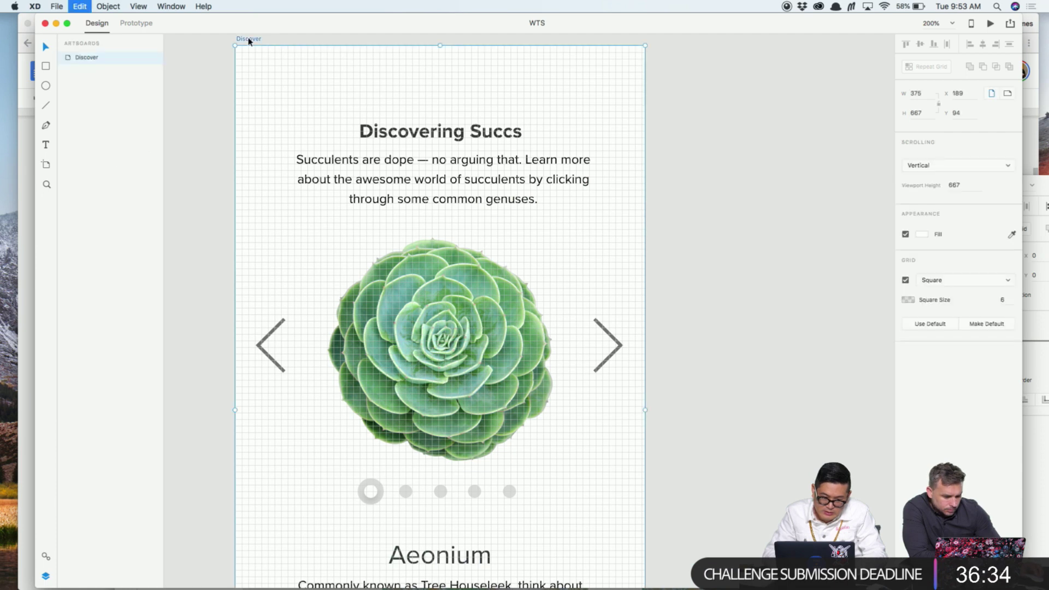
{"action": "key", "text": "super+v"}
{"action": "key", "text": "Escape"}
{"action": "key", "text": "super+Tab"}
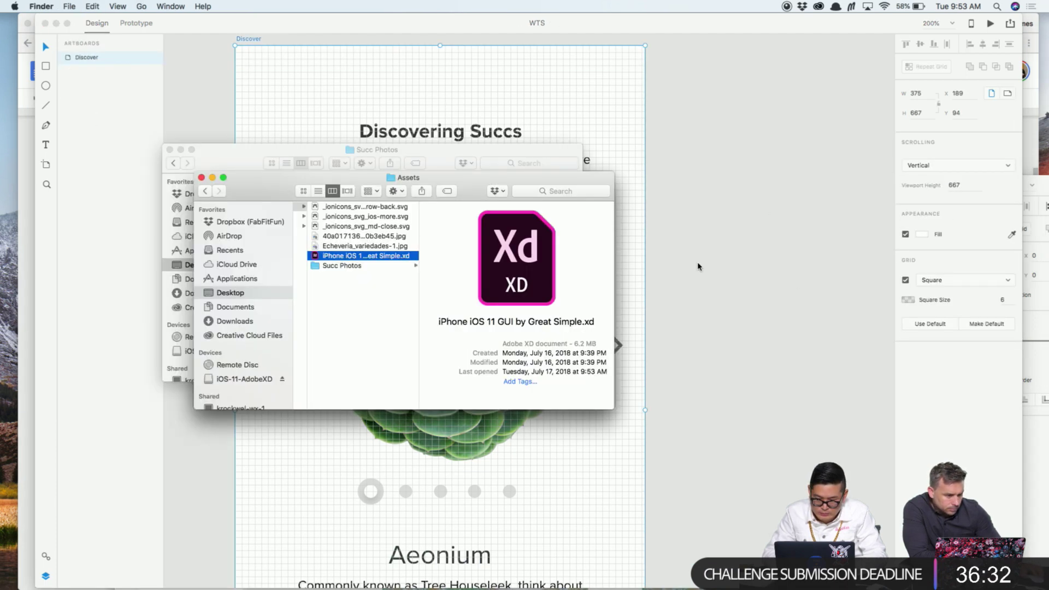
Copy the black status bar from the UI kit's AppStore Main artboard and paste it onto the Discover artboard in WTS
{"action": "left_click", "coordinate": [1032, 455]}
{"action": "scroll", "coordinate": [445, 262], "scroll_direction": "right", "scroll_amount": 5}
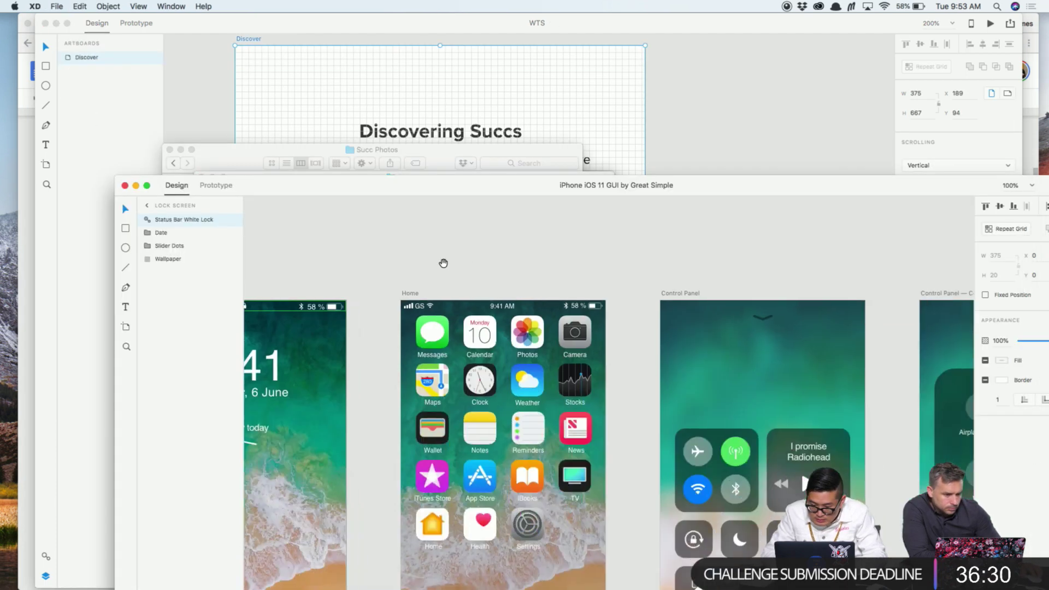
{"action": "scroll", "coordinate": [637, 358], "scroll_direction": "down", "scroll_amount": 5}
{"action": "scroll", "coordinate": [636, 361], "scroll_direction": "down", "scroll_amount": 5}
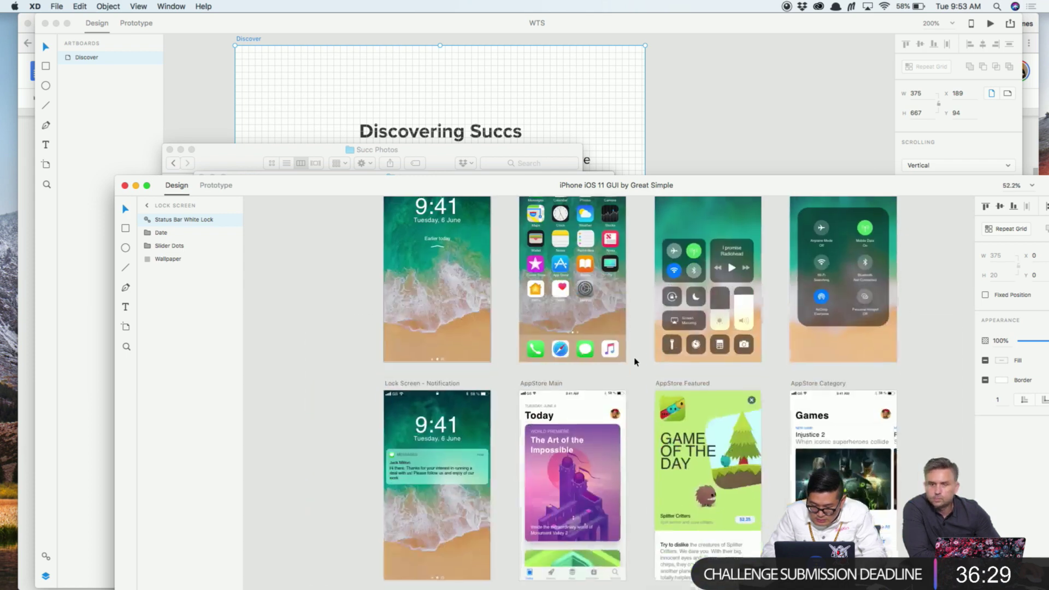
{"action": "left_click", "coordinate": [571, 393]}
{"action": "key", "text": "super+c"}
{"action": "left_click", "coordinate": [395, 36]}
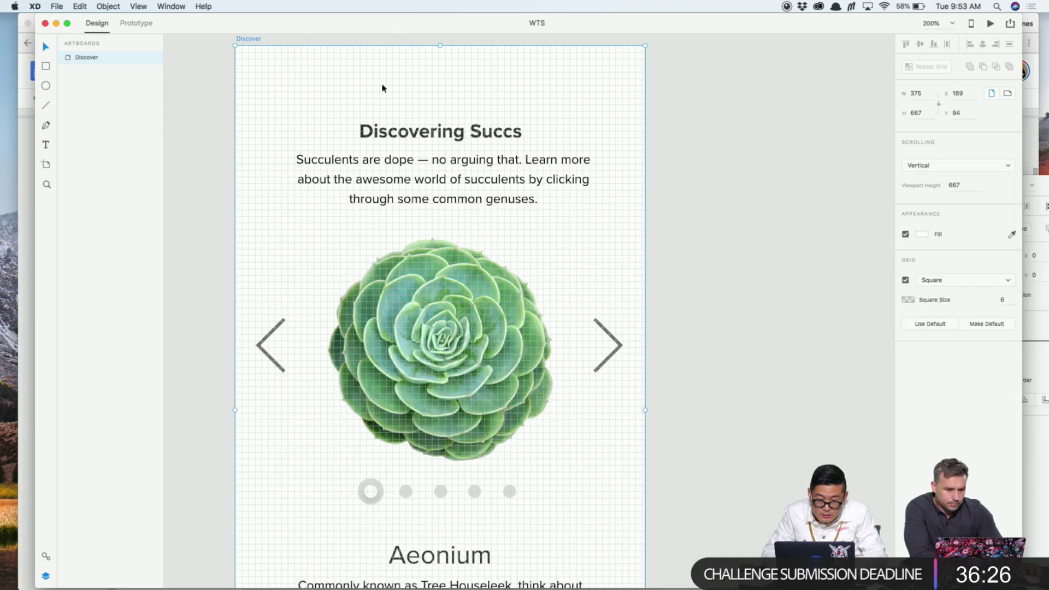
{"action": "key", "text": "super+v"}
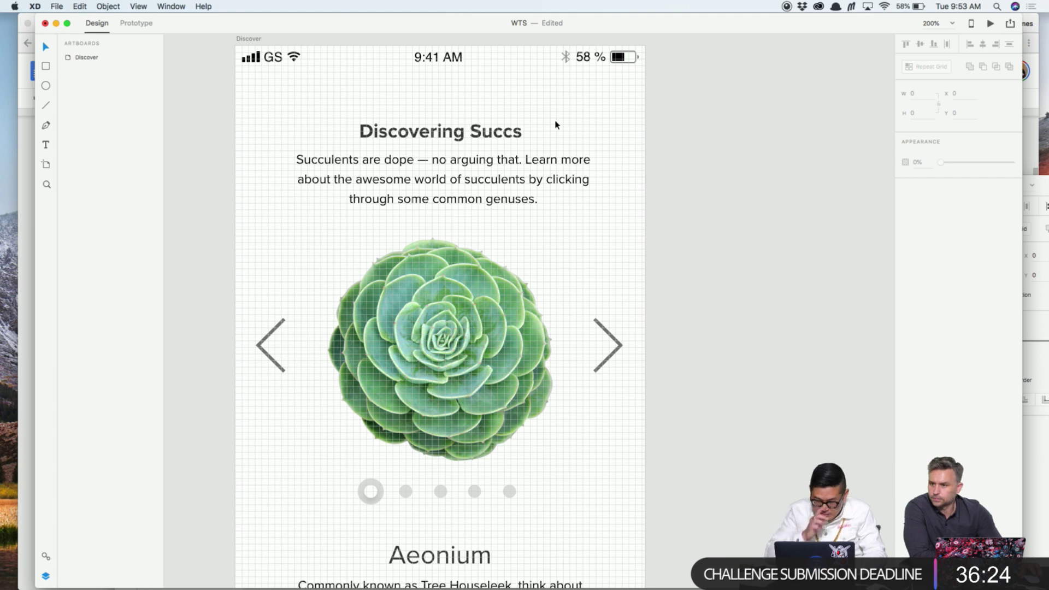
Preview the Discover artboard with its new status bar and close the preview
{"action": "scroll", "coordinate": [555, 124], "scroll_direction": "down", "scroll_amount": 5}
{"action": "scroll", "coordinate": [555, 123], "scroll_direction": "up", "scroll_amount": 6}
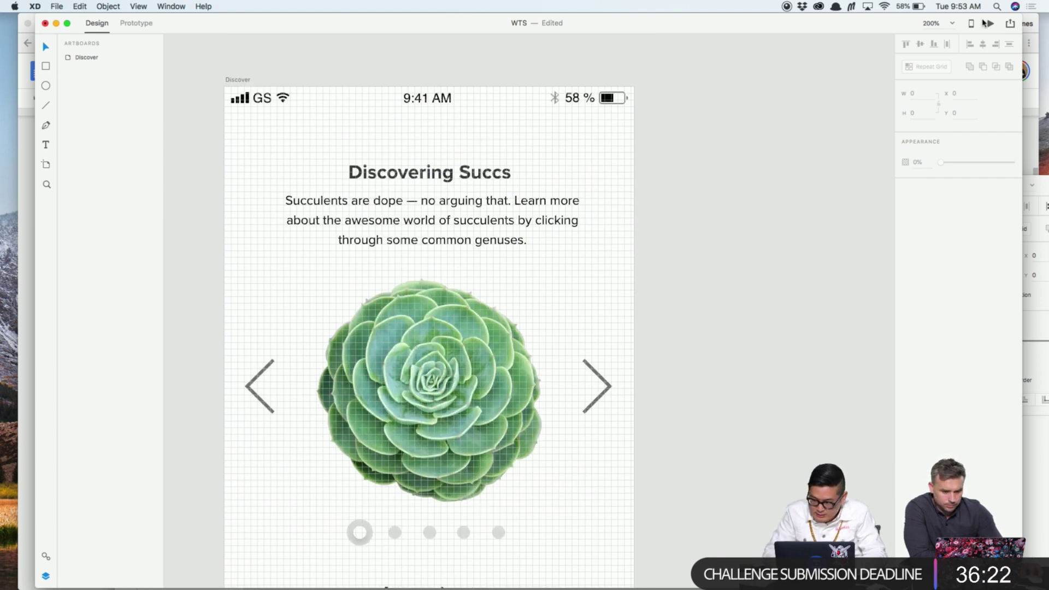
{"action": "left_click", "coordinate": [989, 25]}
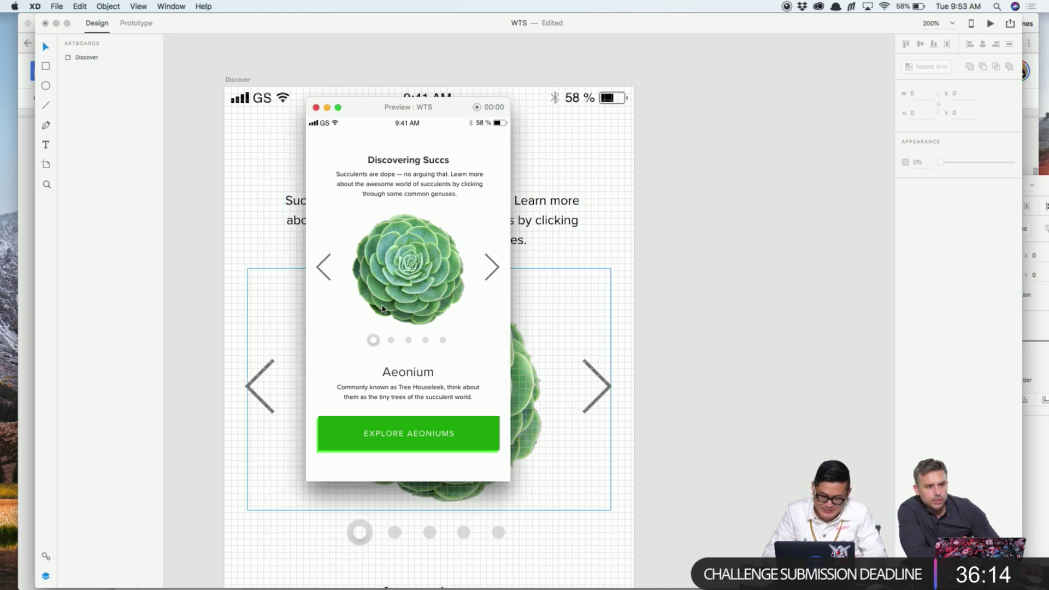
{"action": "left_click", "coordinate": [753, 308]}
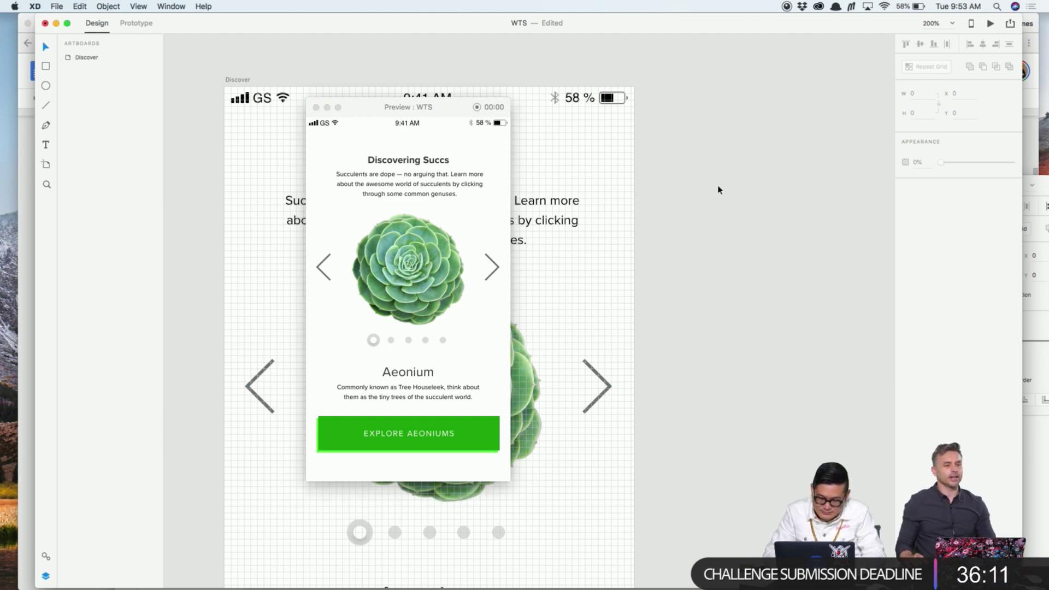
{"action": "left_click", "coordinate": [316, 108]}
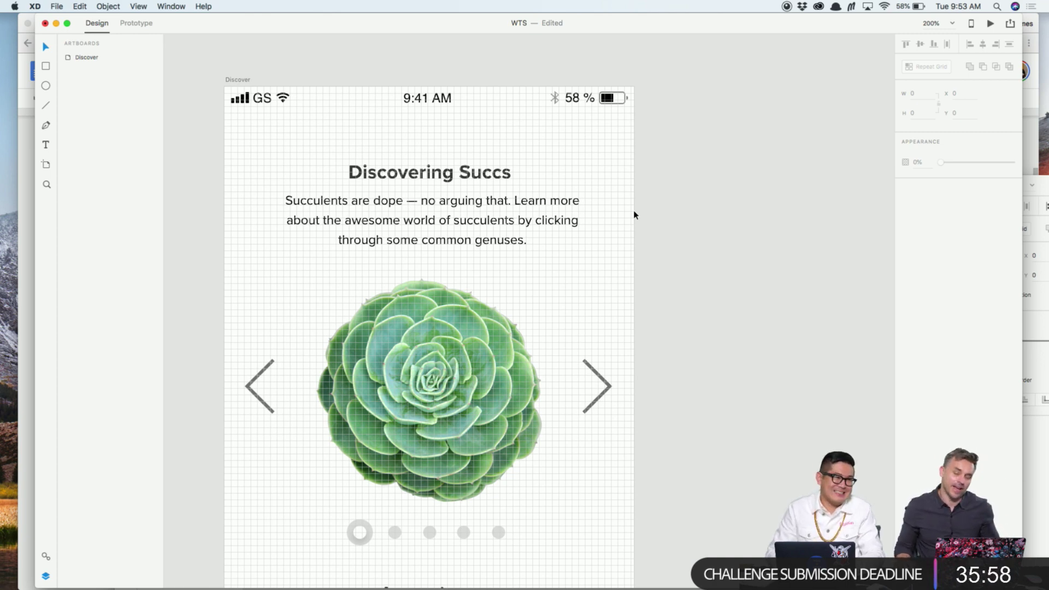
{"action": "scroll", "coordinate": [634, 215], "scroll_direction": "down", "scroll_amount": 5}
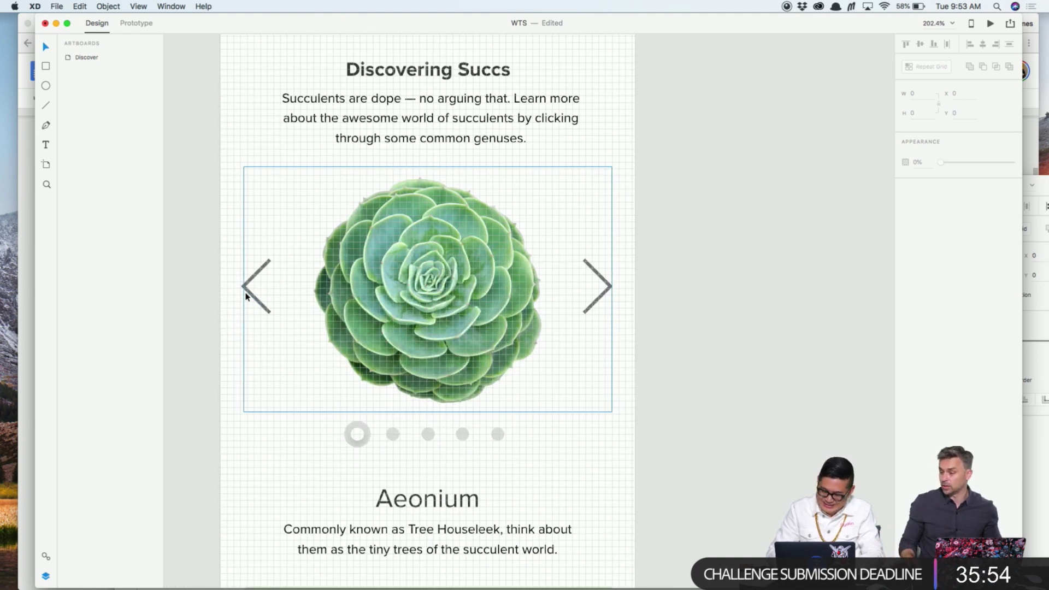
{"action": "left_click", "coordinate": [369, 279]}
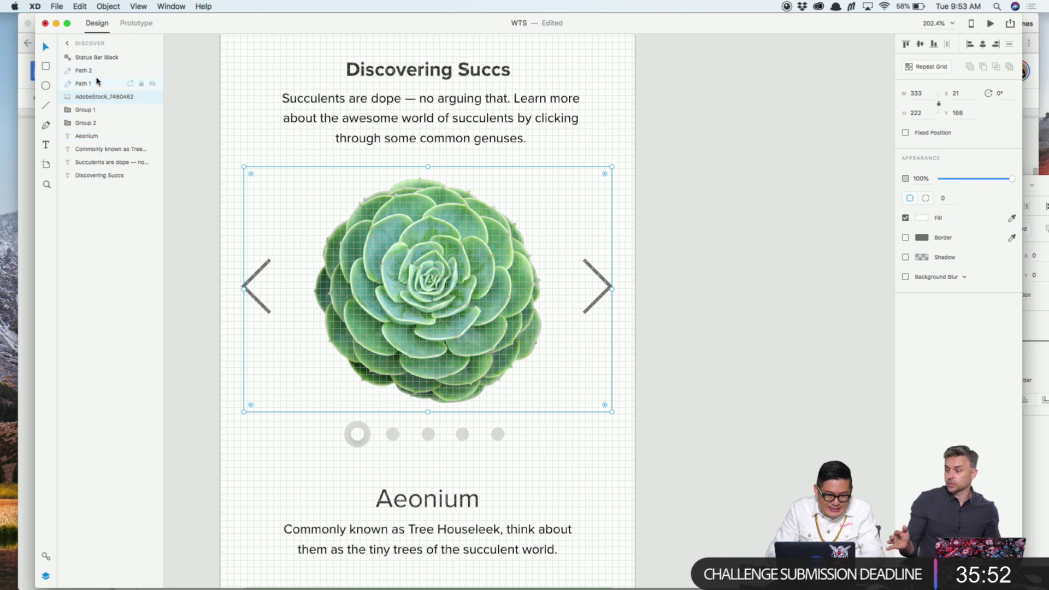
{"action": "key", "text": "super+2"}
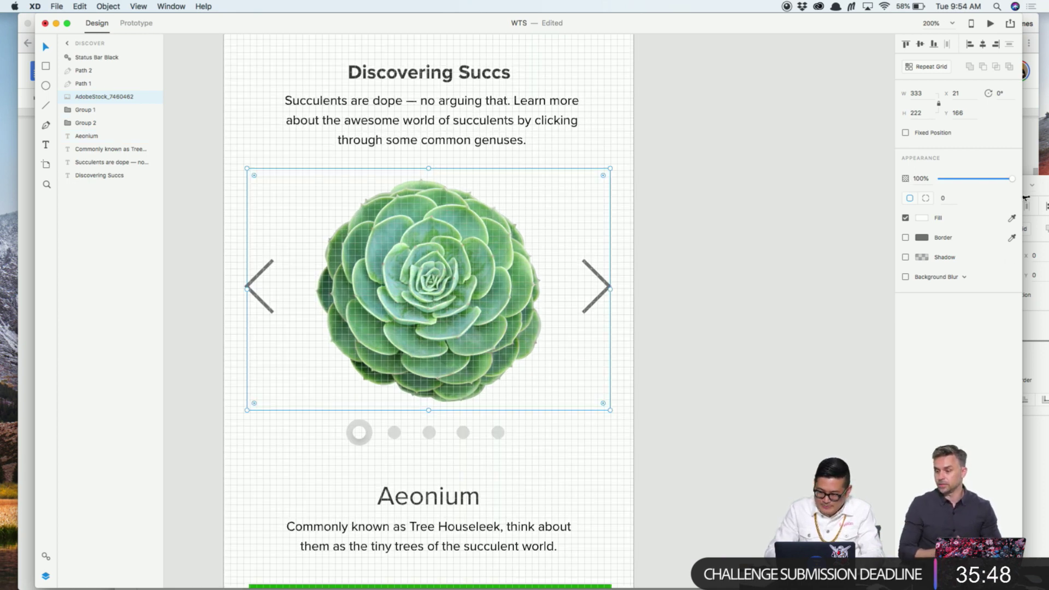
{"action": "key", "text": "super+Tab"}
{"action": "key", "text": "super+shift+Tab"}
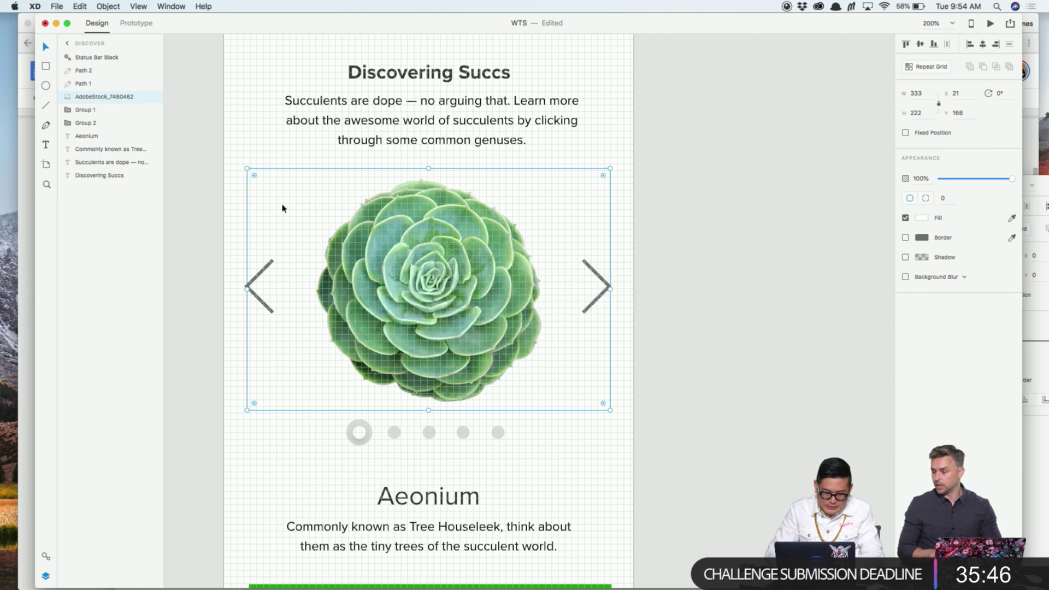
Open the web page for the Apple iOS UI kit and follow its link for downloading an older version
{"action": "left_click", "coordinate": [57, 6]}
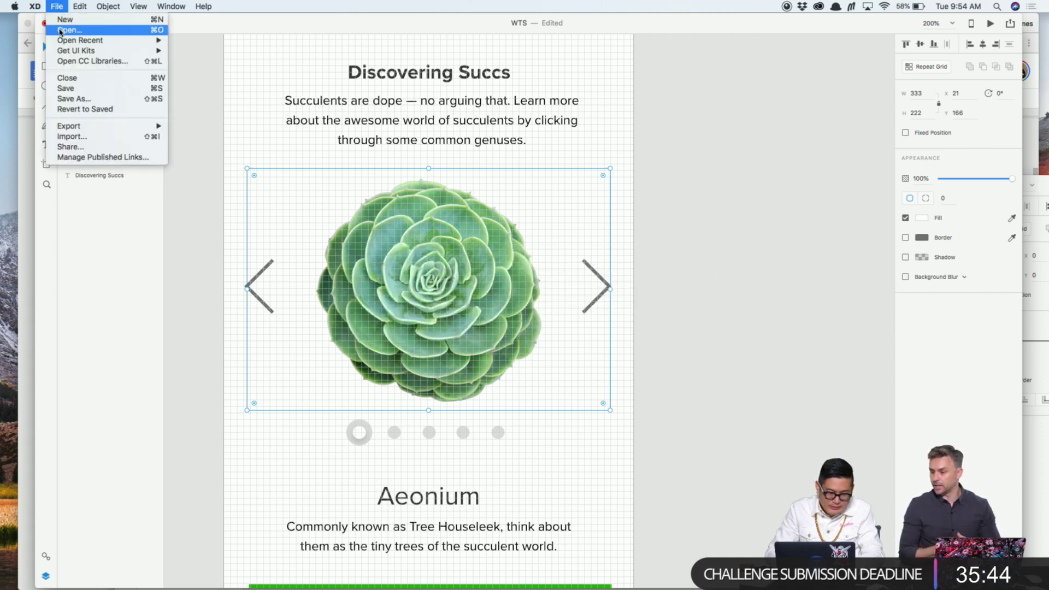
{"action": "mouse_move", "coordinate": [63, 53]}
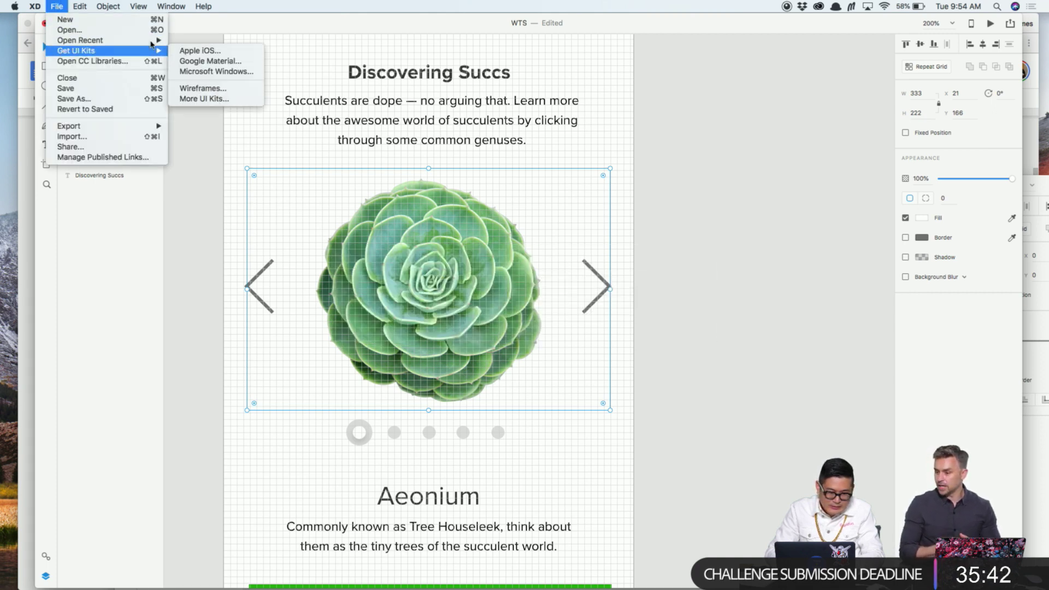
{"action": "left_click", "coordinate": [205, 51]}
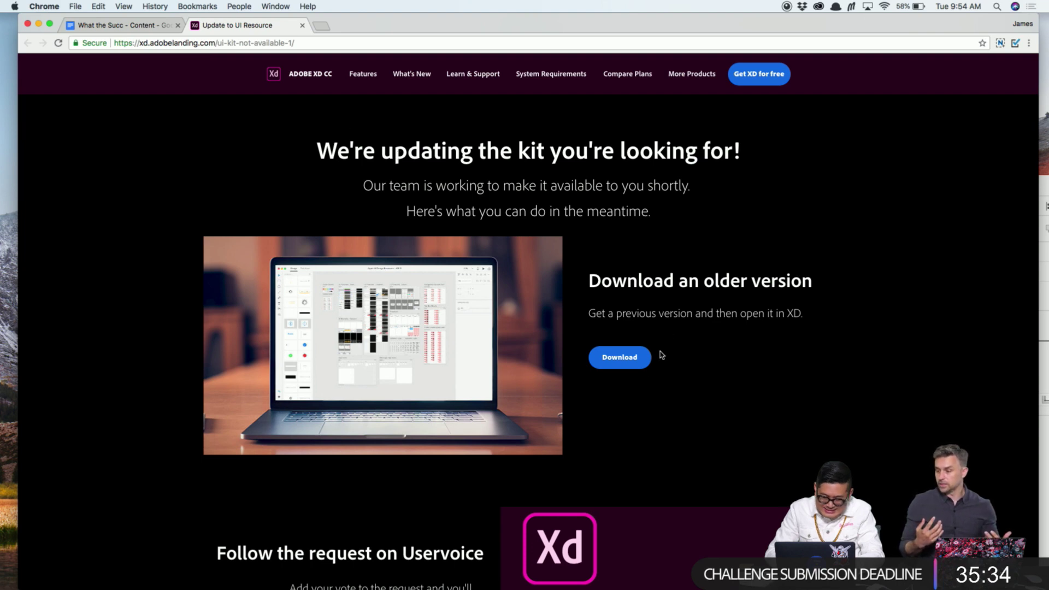
{"action": "left_click", "coordinate": [625, 361]}
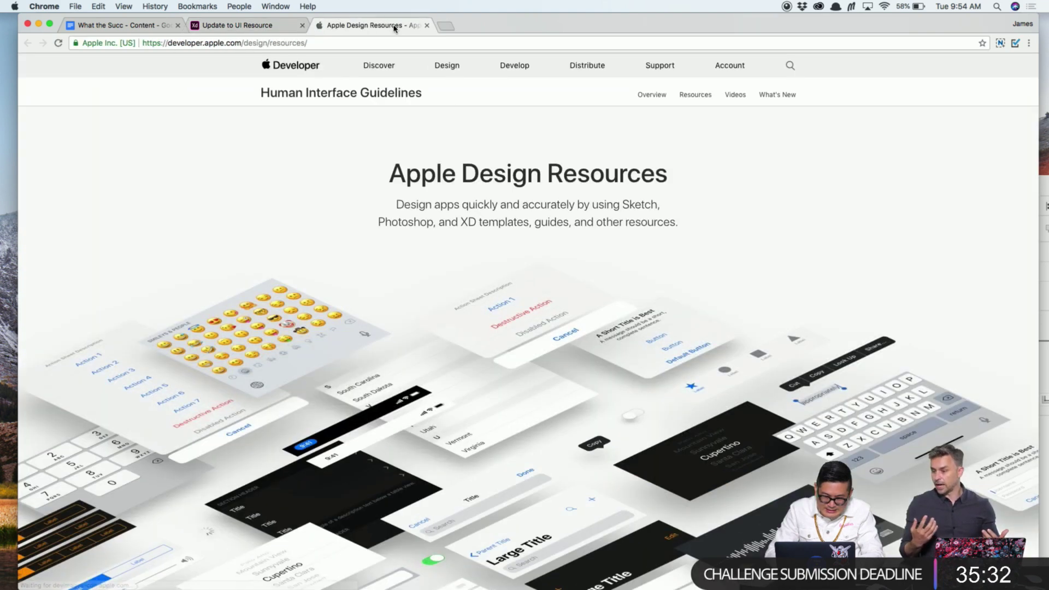
Find the Adobe XD download in the iOS section of Apple Design Resources, return to XD and clear the selection
{"action": "scroll", "coordinate": [552, 247], "scroll_direction": "down", "scroll_amount": 3}
{"action": "scroll", "coordinate": [551, 248], "scroll_direction": "down", "scroll_amount": 6}
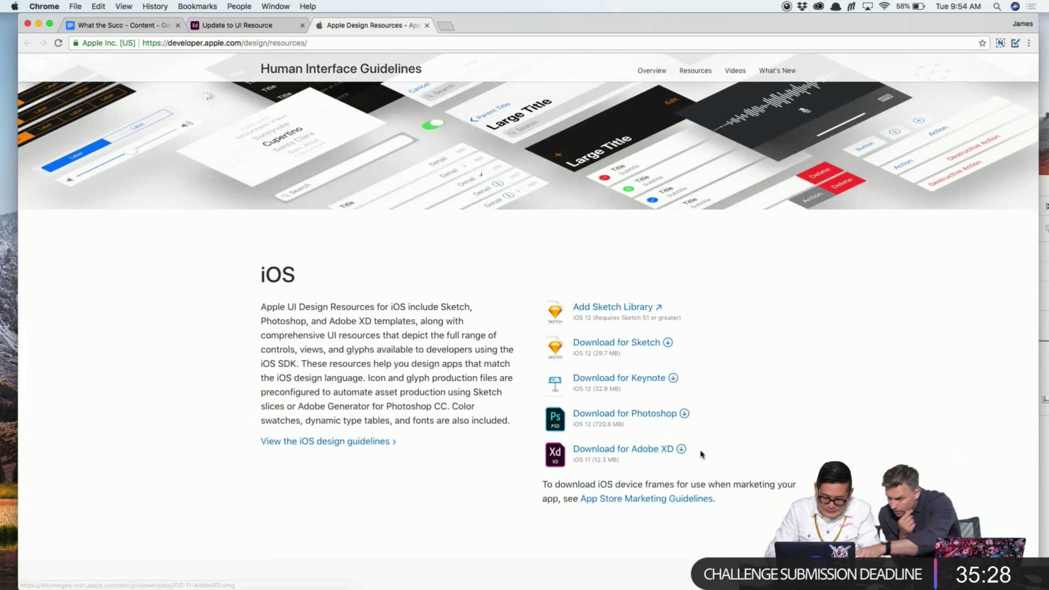
{"action": "left_click", "coordinate": [672, 450]}
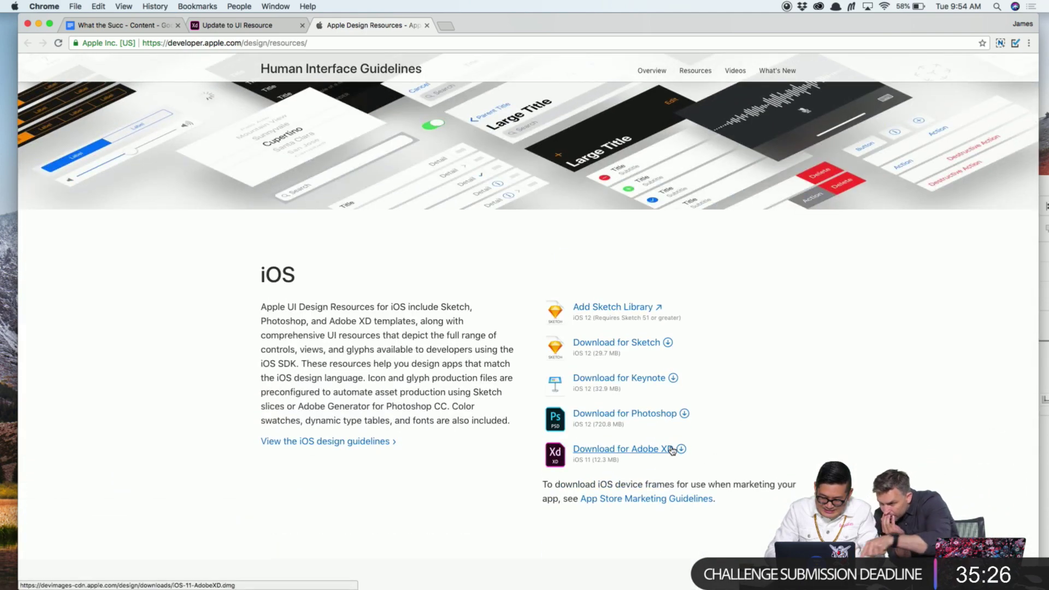
{"action": "scroll", "coordinate": [672, 450], "scroll_direction": "down", "scroll_amount": 1}
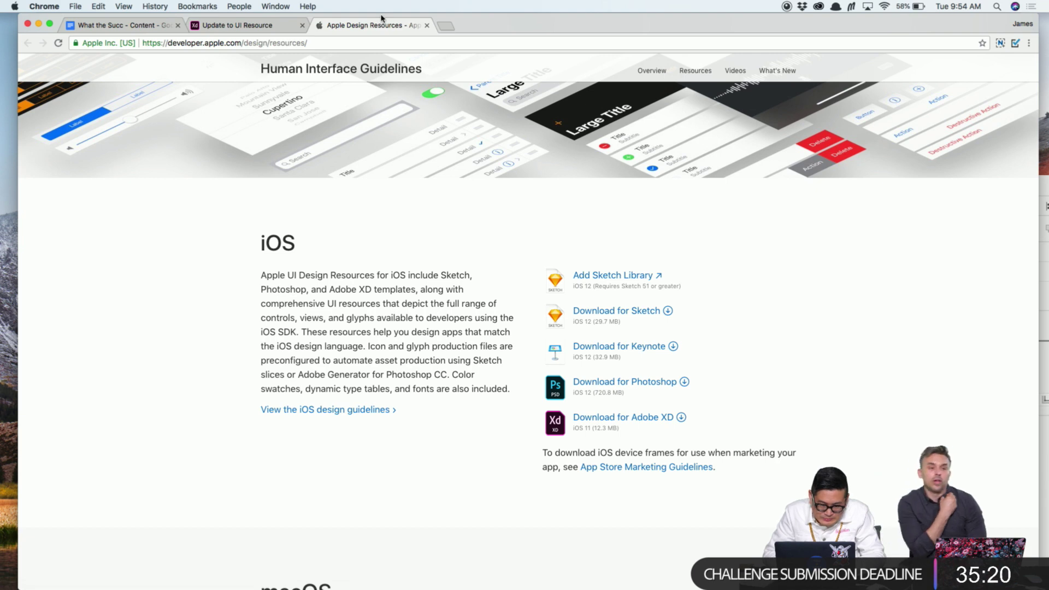
{"action": "key", "text": "super+Tab"}
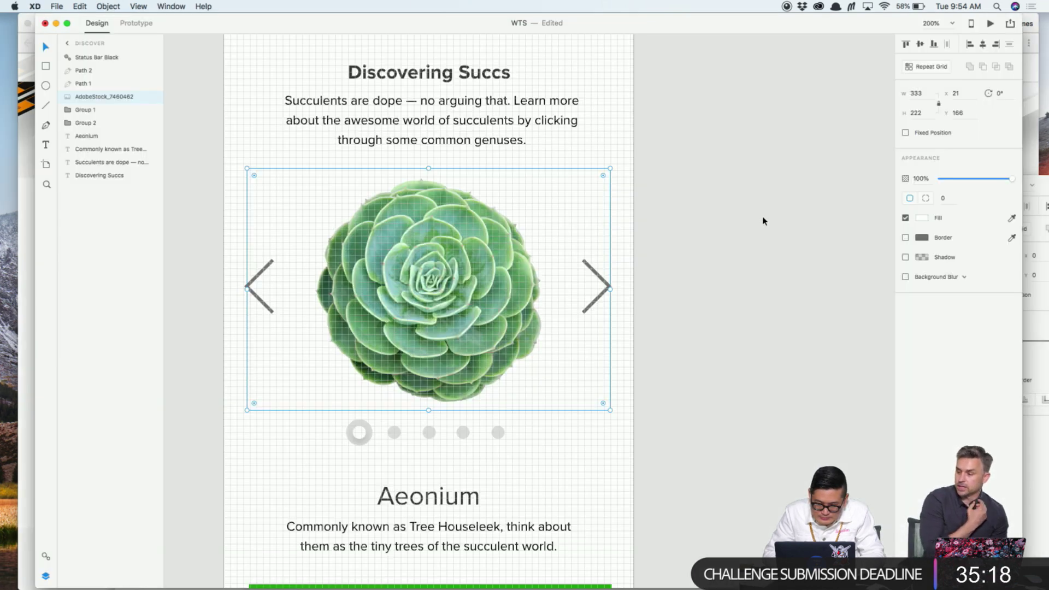
{"action": "left_click", "coordinate": [763, 220]}
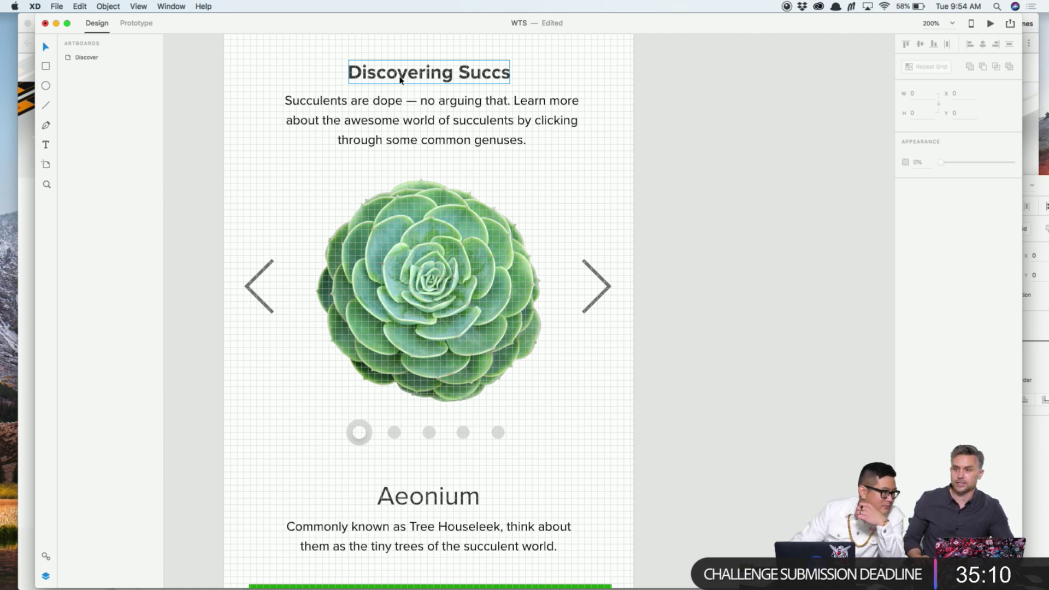
Review the UI kits offered for download, including Google Material, Microsoft Windows and Wireframes, without opening any
{"action": "left_click", "coordinate": [35, 6]}
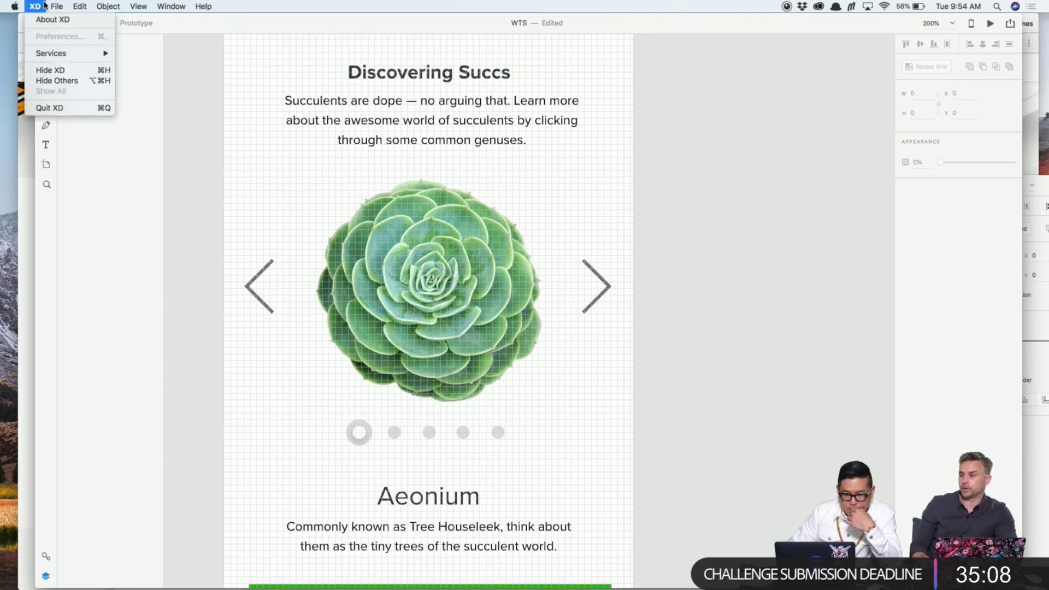
{"action": "left_click", "coordinate": [56, 6]}
{"action": "mouse_move", "coordinate": [91, 55]}
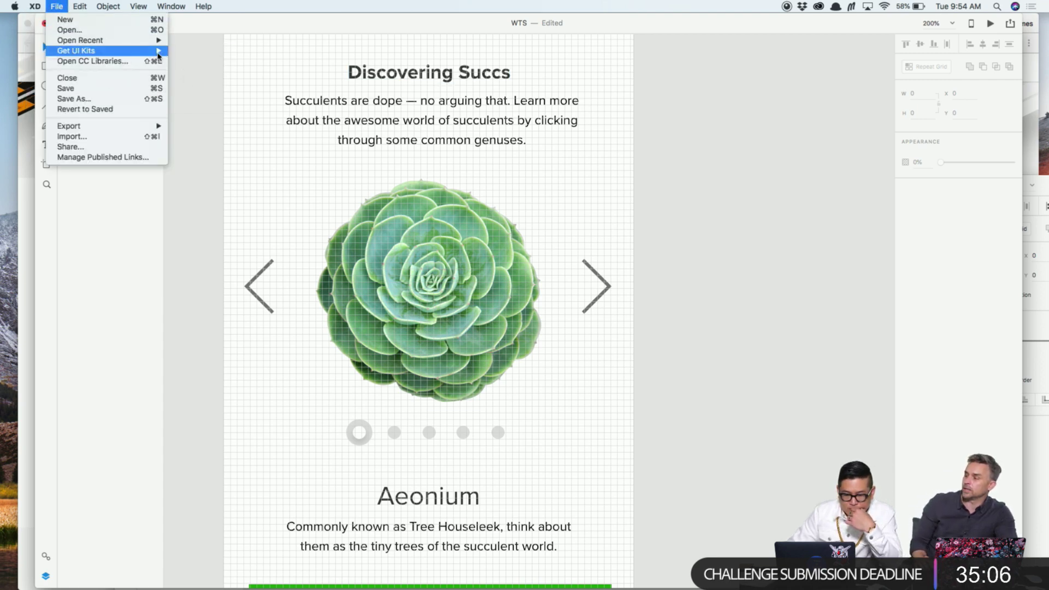
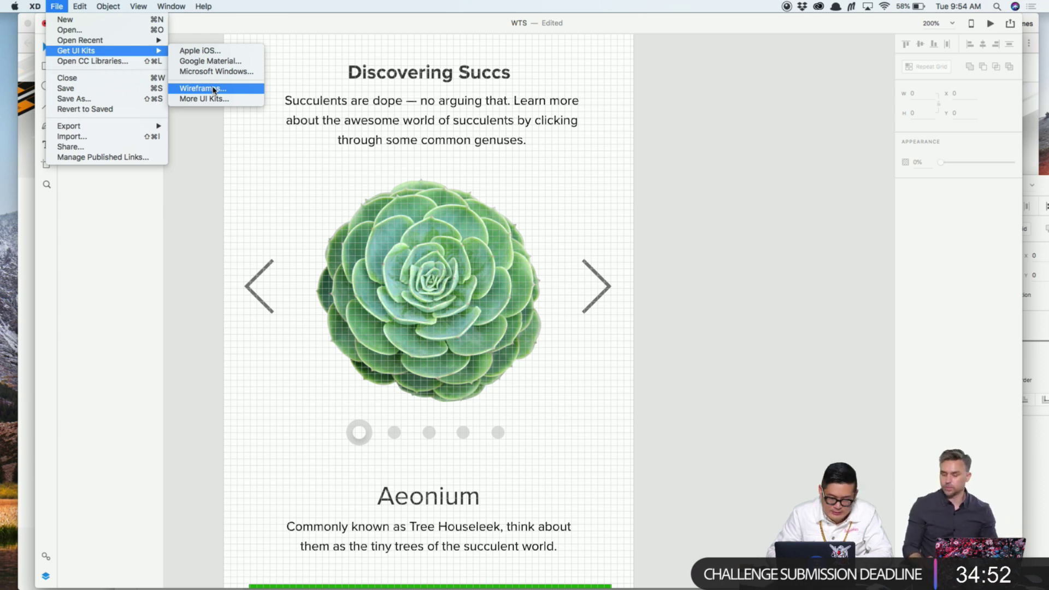
{"action": "left_click", "coordinate": [694, 133]}
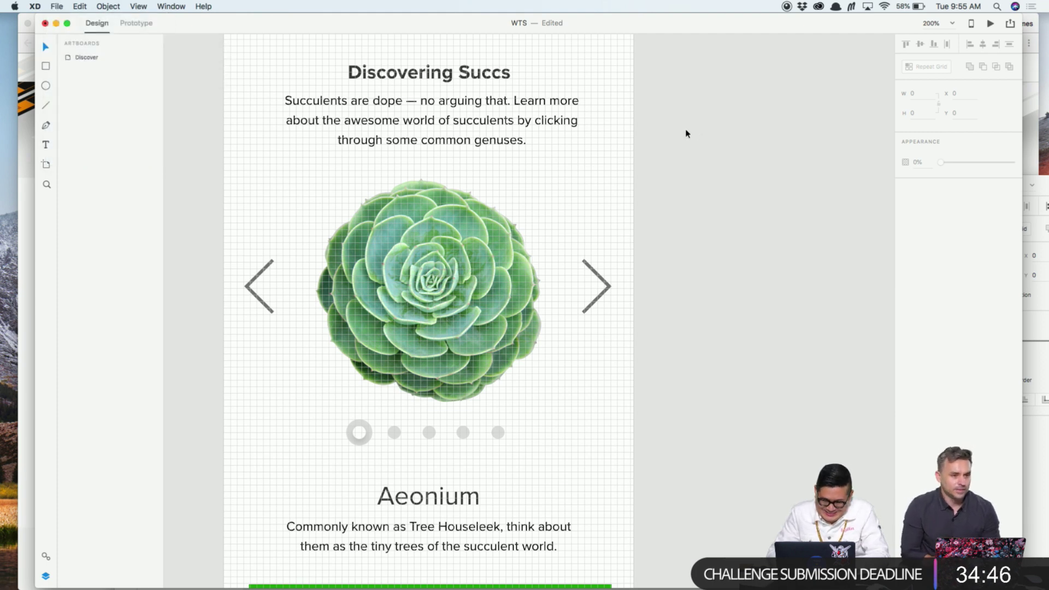
Move the Explore Aeoniums button group down on the Discover artboard to Y 563
{"action": "key", "text": "z"}
{"action": "left_click", "coordinate": [431, 70]}
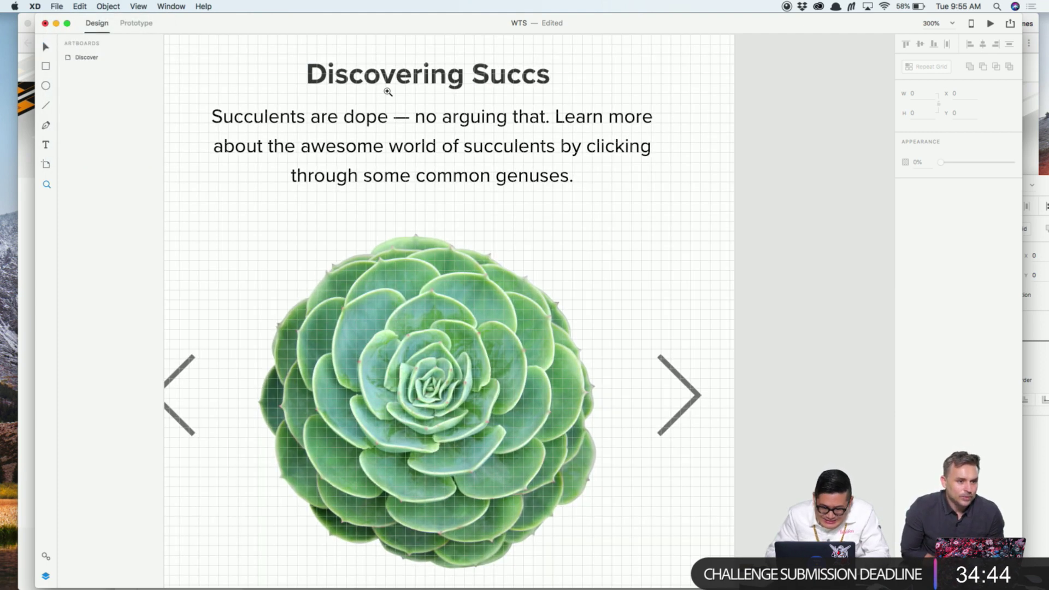
{"action": "key", "text": "super+1"}
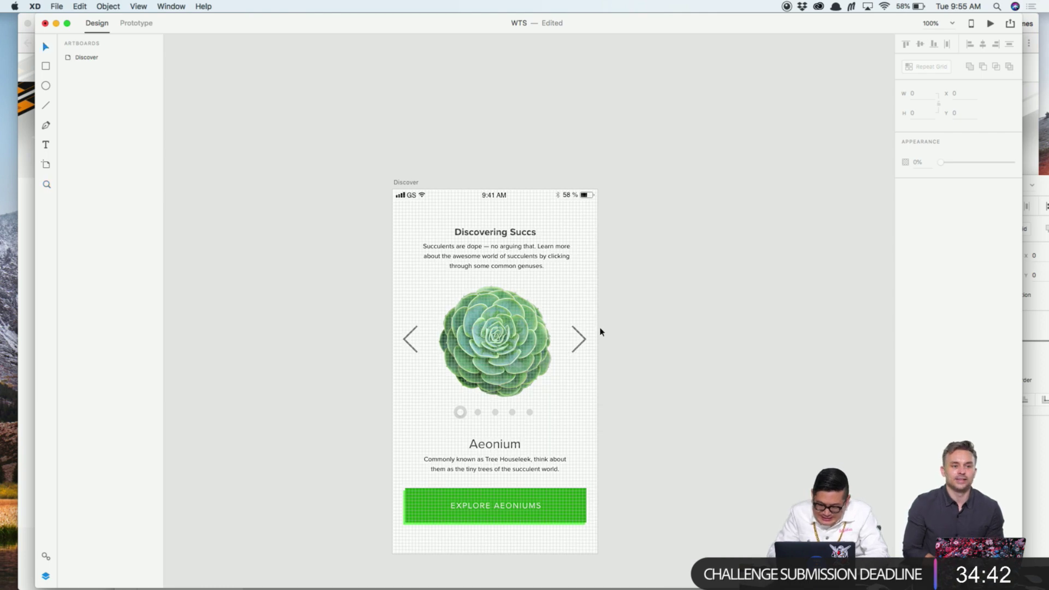
{"action": "left_click", "coordinate": [499, 502]}
{"action": "key", "text": "shift+Down"}
{"action": "key", "text": "shift+Down"}
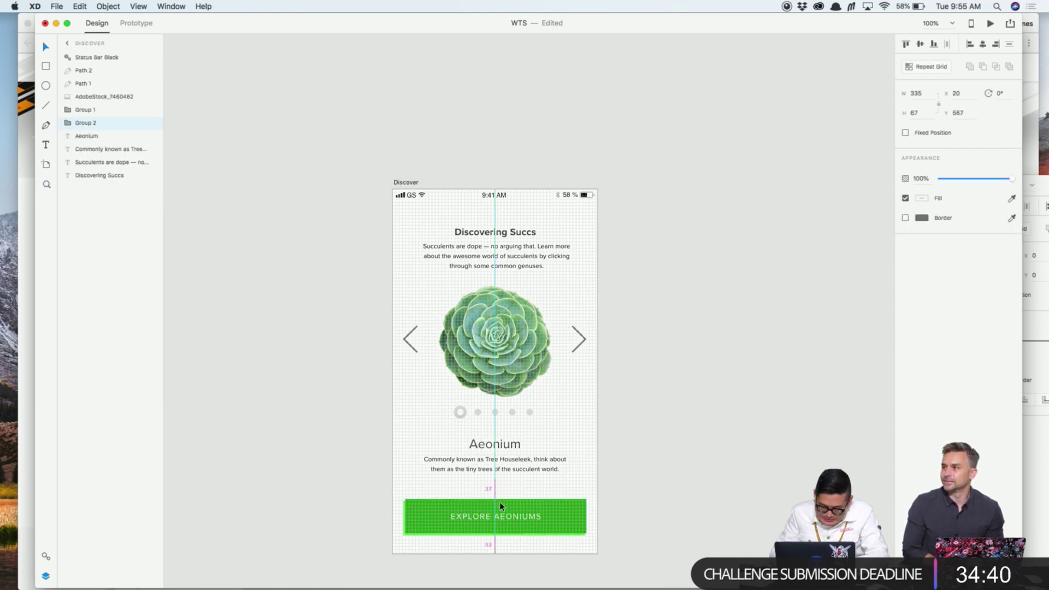
{"action": "key", "text": "Up"}
{"action": "key", "text": "Up"}
{"action": "key", "text": "Up"}
{"action": "key", "text": "Up"}
Select the Aeonium heading and its description together and move them down to Y 464
{"action": "key", "text": "super+2"}
{"action": "left_click_drag", "start_coordinate": [499, 502], "coordinate": [513, 308]}
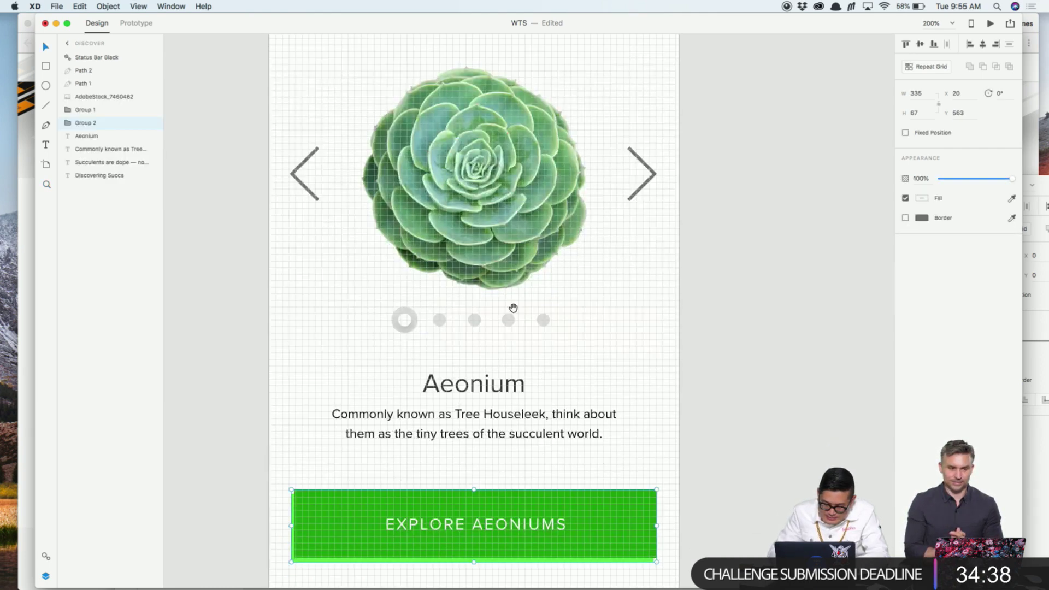
{"action": "left_click_drag", "start_coordinate": [394, 368], "coordinate": [477, 415]}
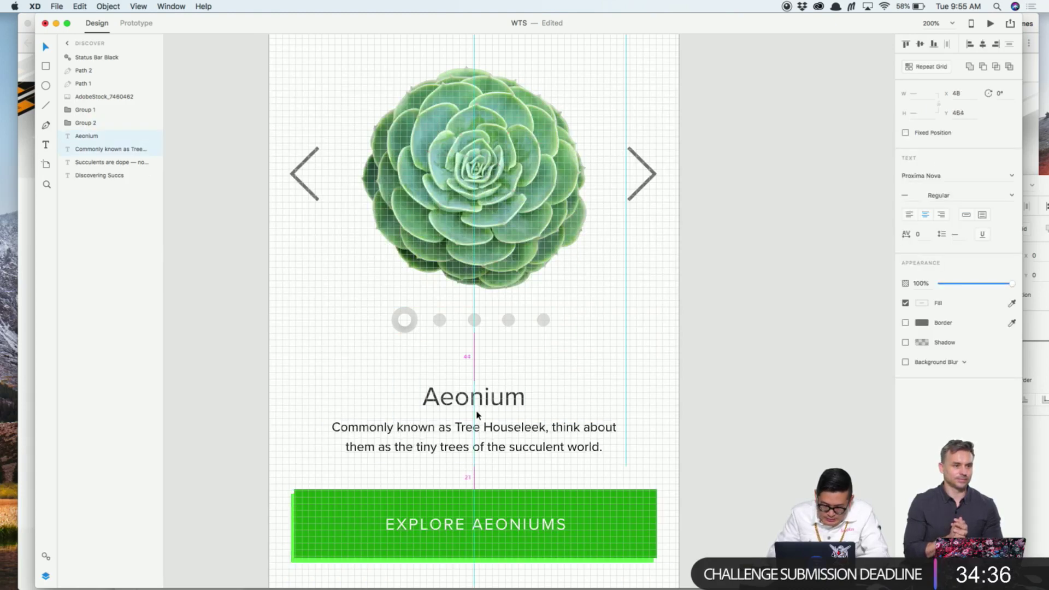
Set the Aeonium heading's font size to 36 and its line spacing to 48
{"action": "left_click", "coordinate": [499, 395]}
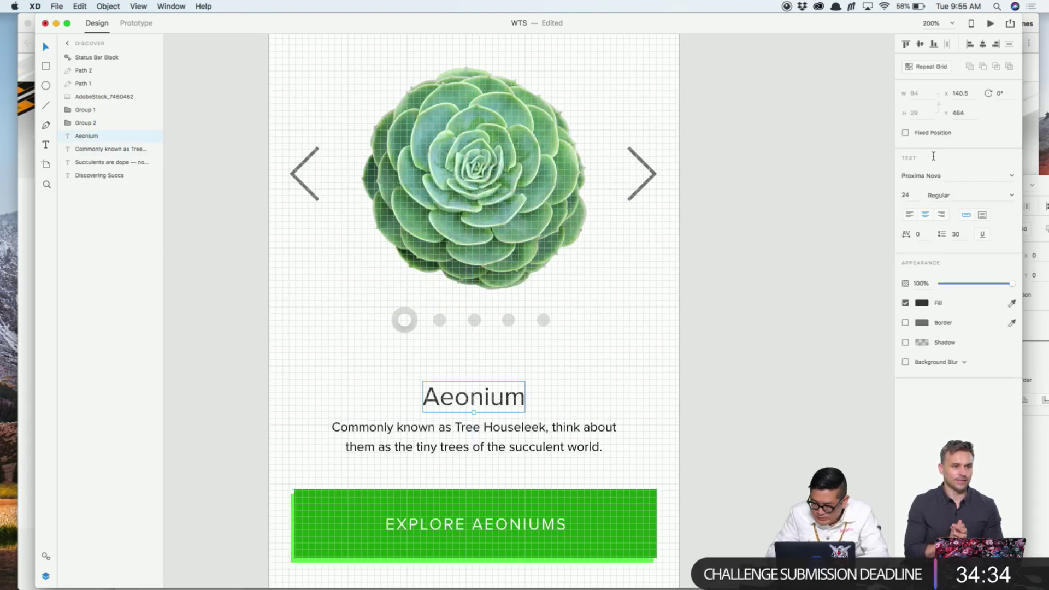
{"action": "double_click", "coordinate": [906, 195]}
{"action": "type", "text": "36"}
{"action": "key", "text": "Tab"}
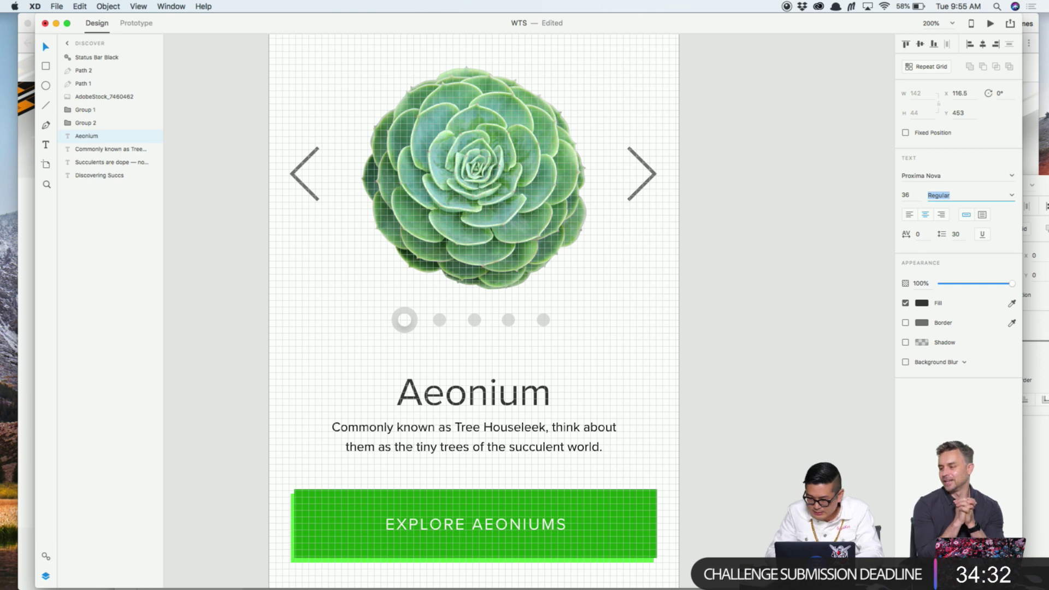
{"action": "double_click", "coordinate": [953, 233]}
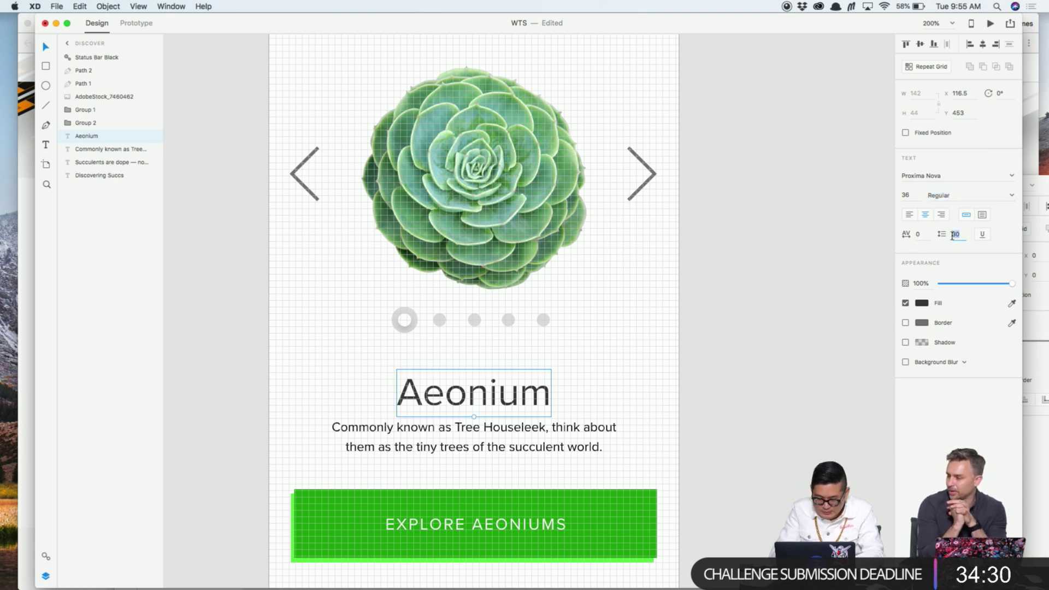
{"action": "type", "text": "48"}
{"action": "key", "text": "Tab"}
{"action": "left_click", "coordinate": [526, 392]}
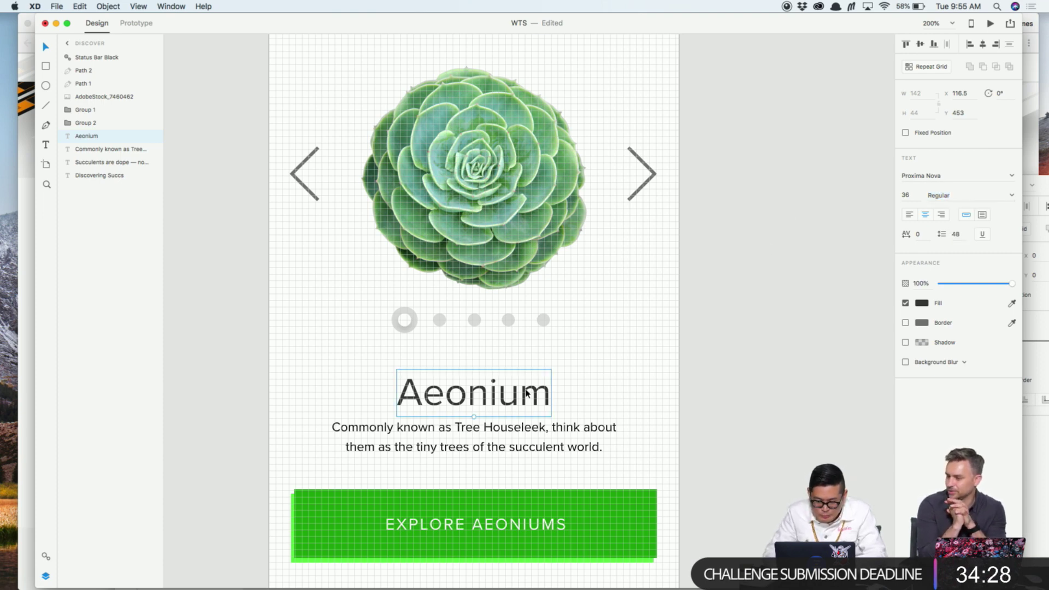
Change the Aeonium heading's font weight to Light
{"action": "scroll", "coordinate": [632, 399], "scroll_direction": "up", "scroll_amount": 6}
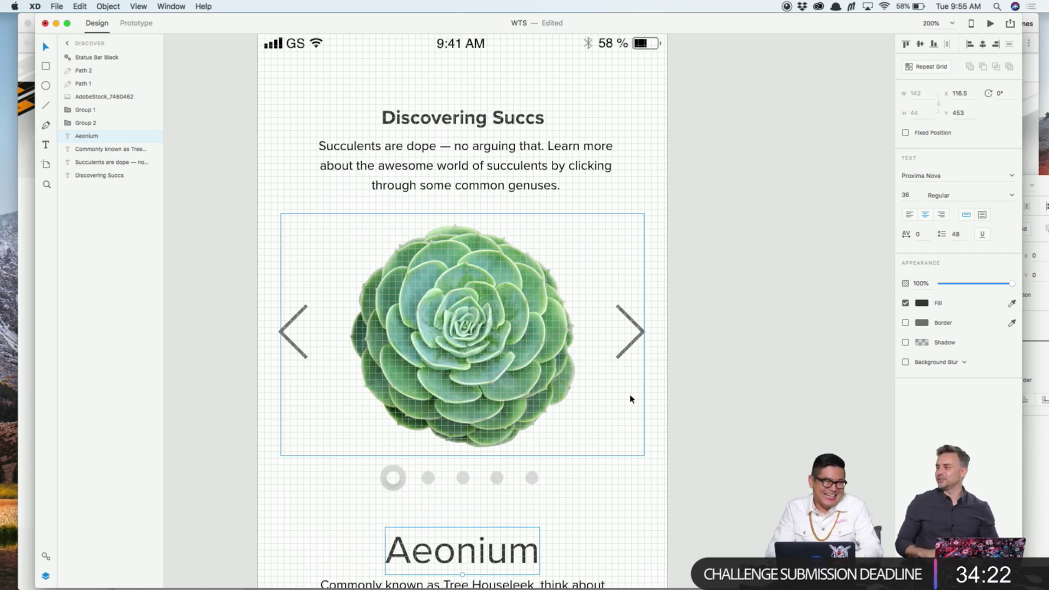
{"action": "scroll", "coordinate": [697, 364], "scroll_direction": "down", "scroll_amount": 4}
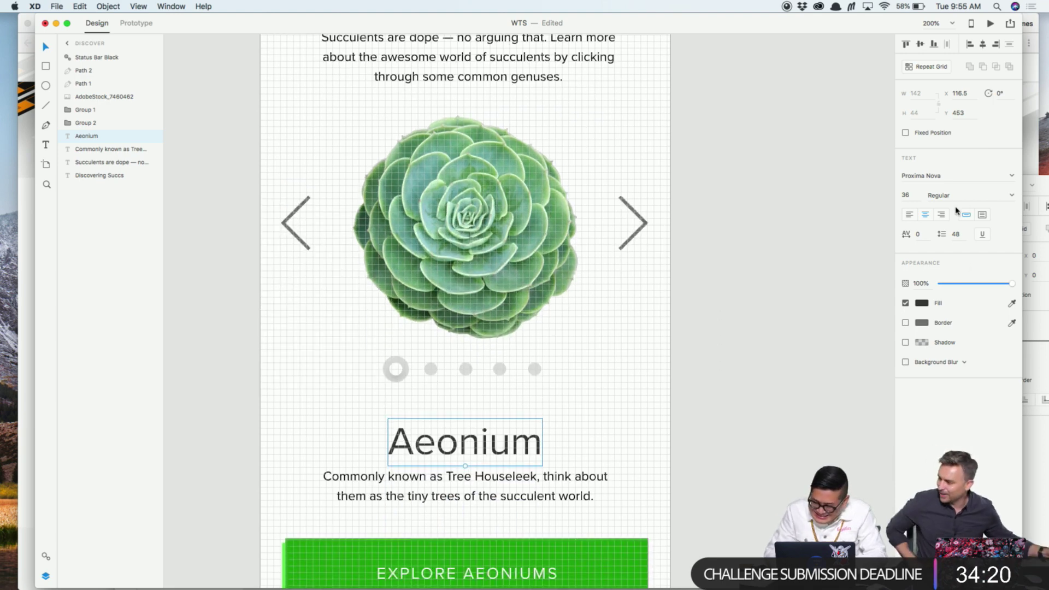
{"action": "left_click", "coordinate": [1010, 198]}
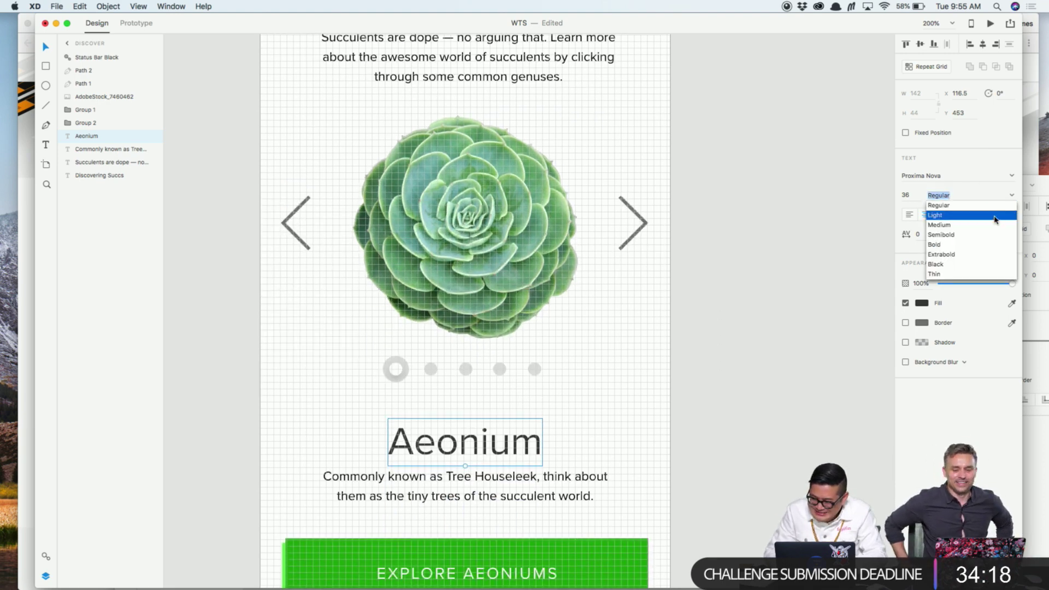
{"action": "left_click", "coordinate": [990, 220]}
Nudge the Aeonium heading up to Y 447 and clear the selection
{"action": "left_click", "coordinate": [433, 448]}
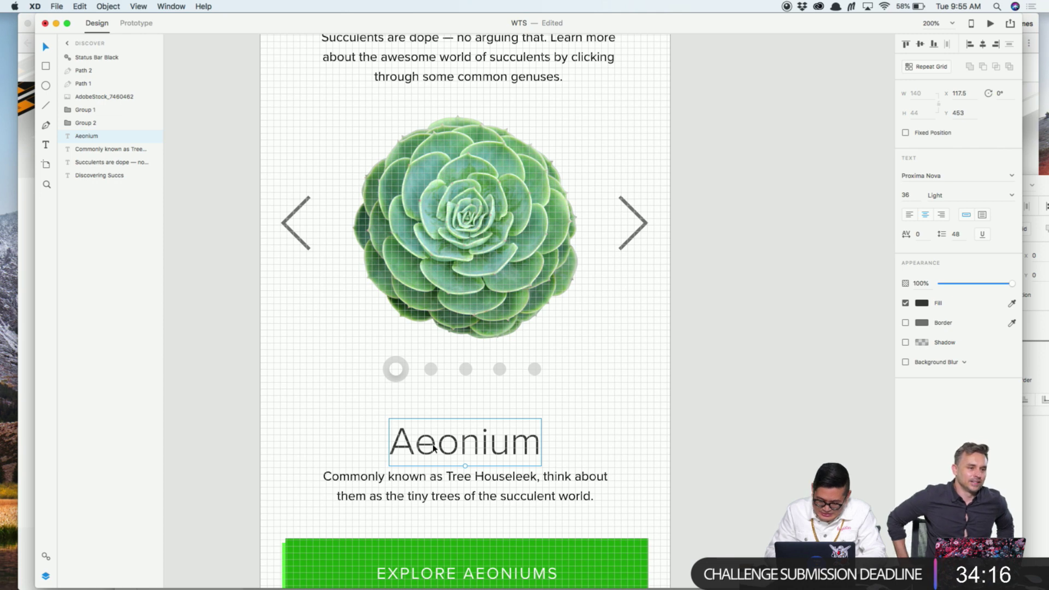
{"action": "key", "text": "Up"}
{"action": "key", "text": "Up"}
{"action": "key", "text": "Up"}
{"action": "key", "text": "Up"}
{"action": "key", "text": "Up"}
{"action": "key", "text": "Up"}
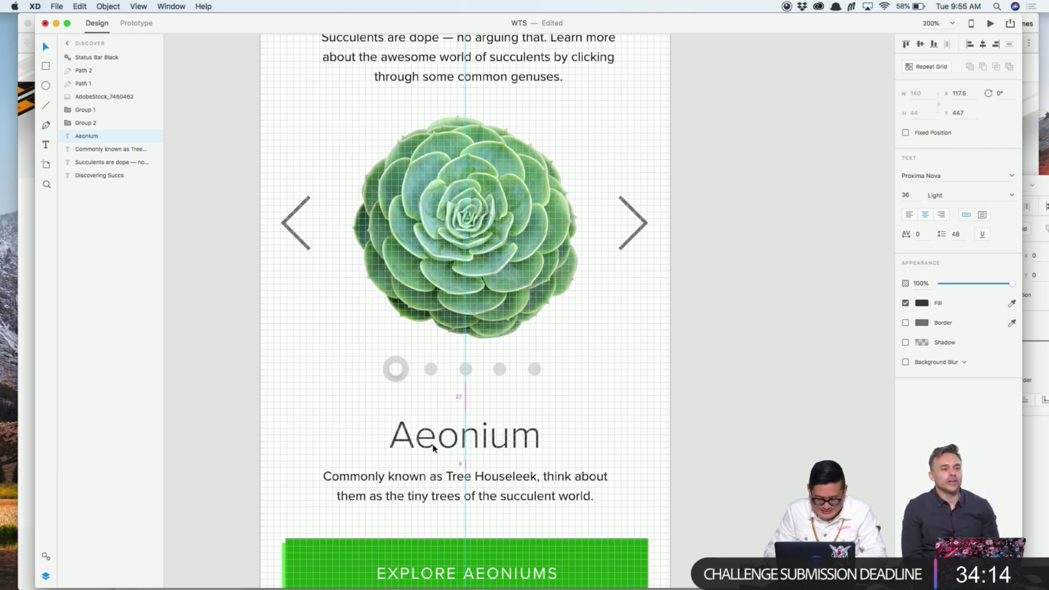
{"action": "left_click", "coordinate": [719, 329]}
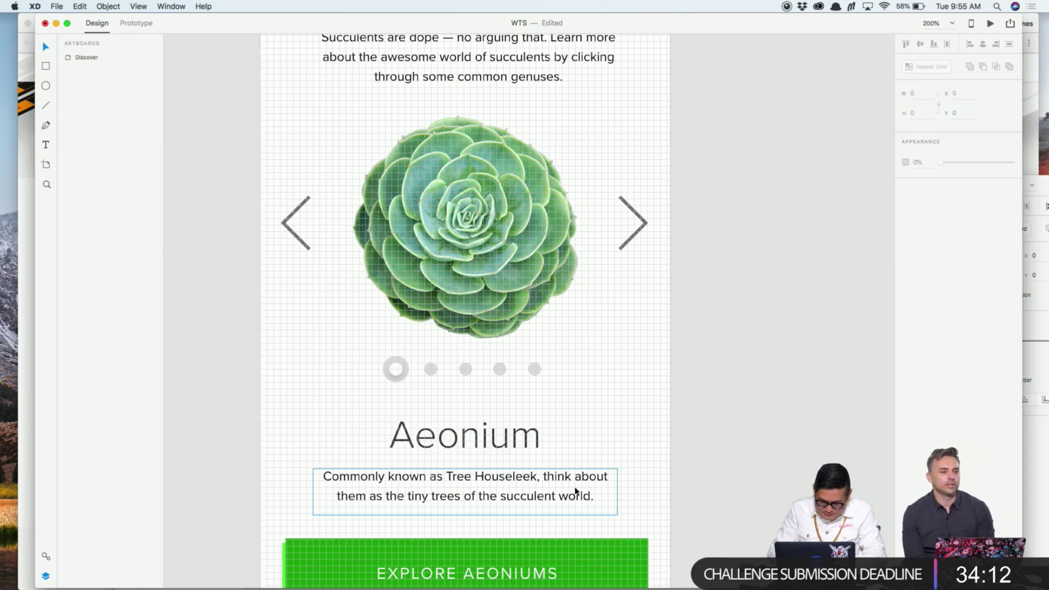
Set the Aeonium description's fill to dark grey, HSB 0, 0, 35, and save it as a swatch and color asset
{"action": "left_click", "coordinate": [507, 485]}
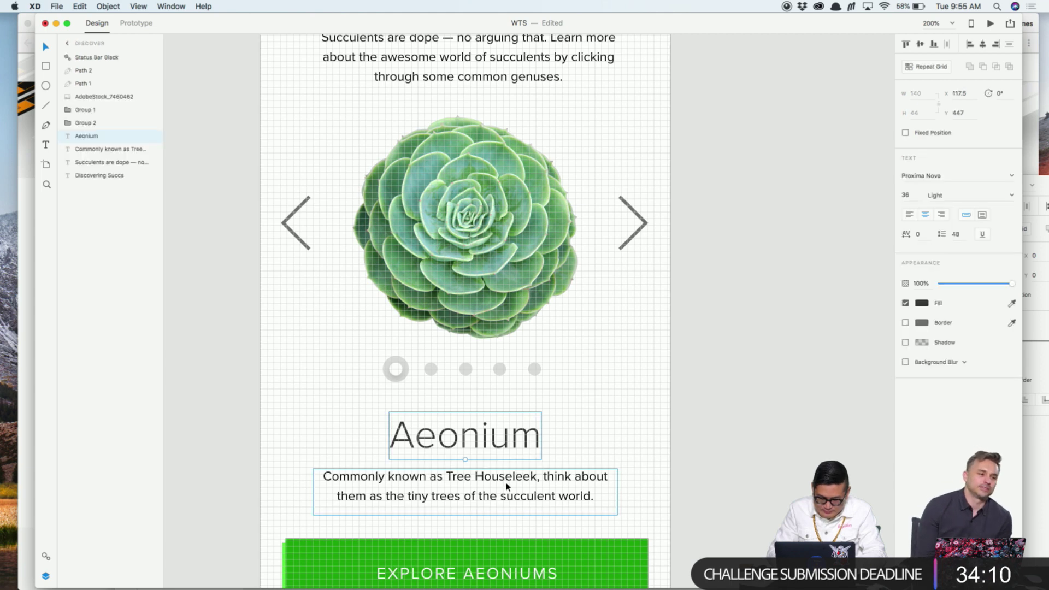
{"action": "left_click", "coordinate": [923, 303]}
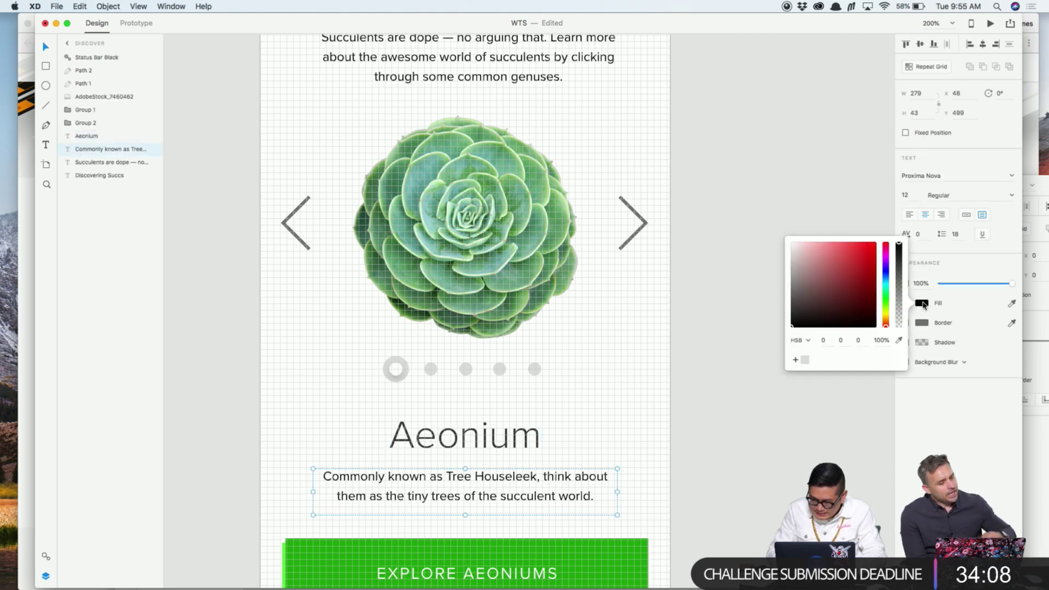
{"action": "left_click_drag", "start_coordinate": [808, 303], "coordinate": [780, 300]}
{"action": "left_click", "coordinate": [796, 360]}
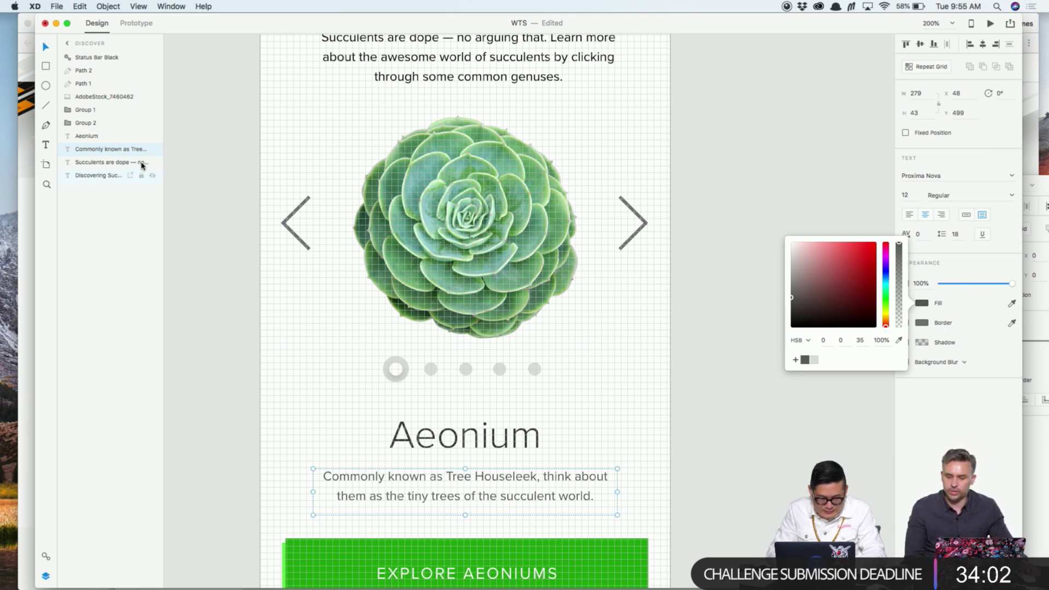
{"action": "left_click", "coordinate": [46, 556]}
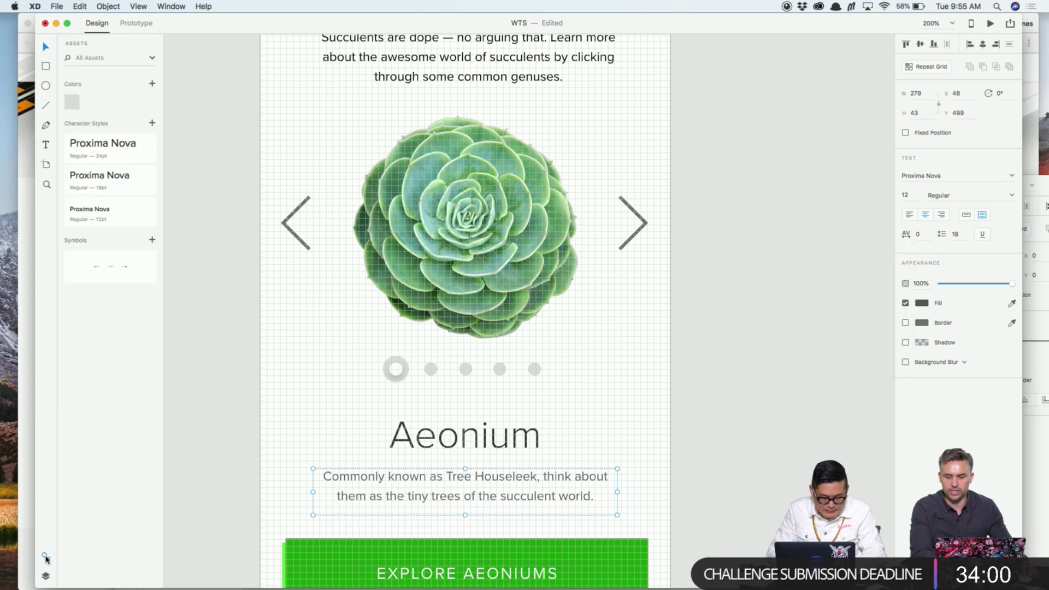
{"action": "left_click", "coordinate": [152, 84]}
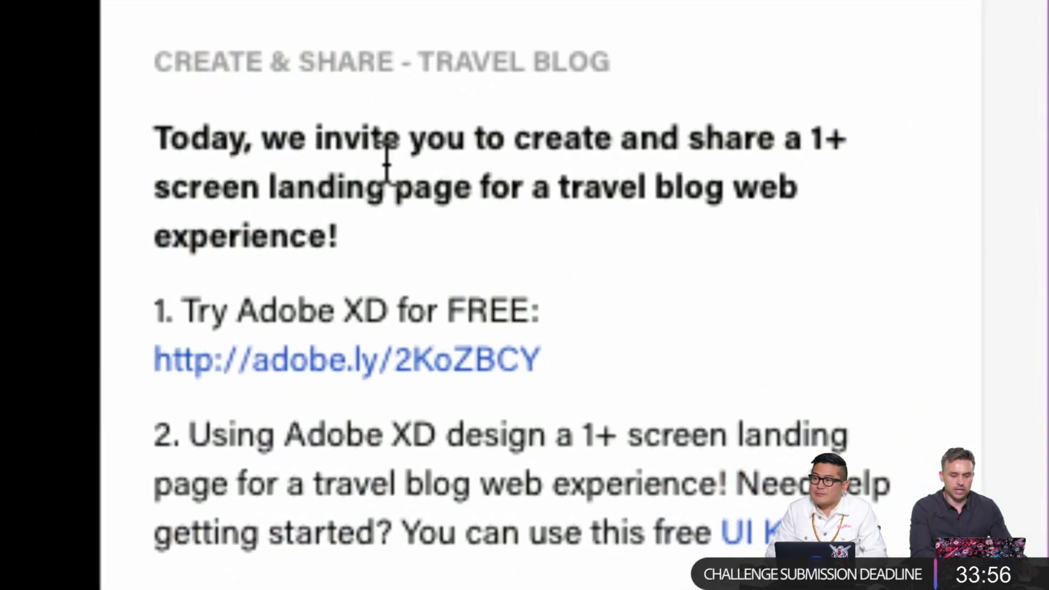
Read through the travel blog challenge brief, highlighting the "travel blog web experience" wording and reviewing the submission instructions
{"action": "left_click_drag", "start_coordinate": [559, 190], "coordinate": [346, 246]}
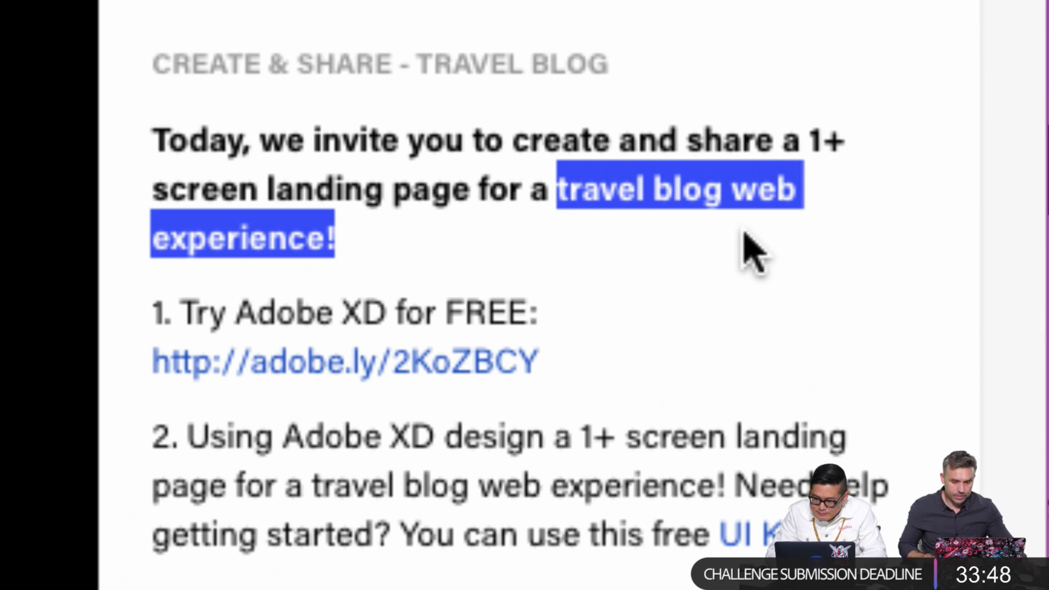
{"action": "scroll", "coordinate": [562, 498], "scroll_direction": "down", "scroll_amount": 6}
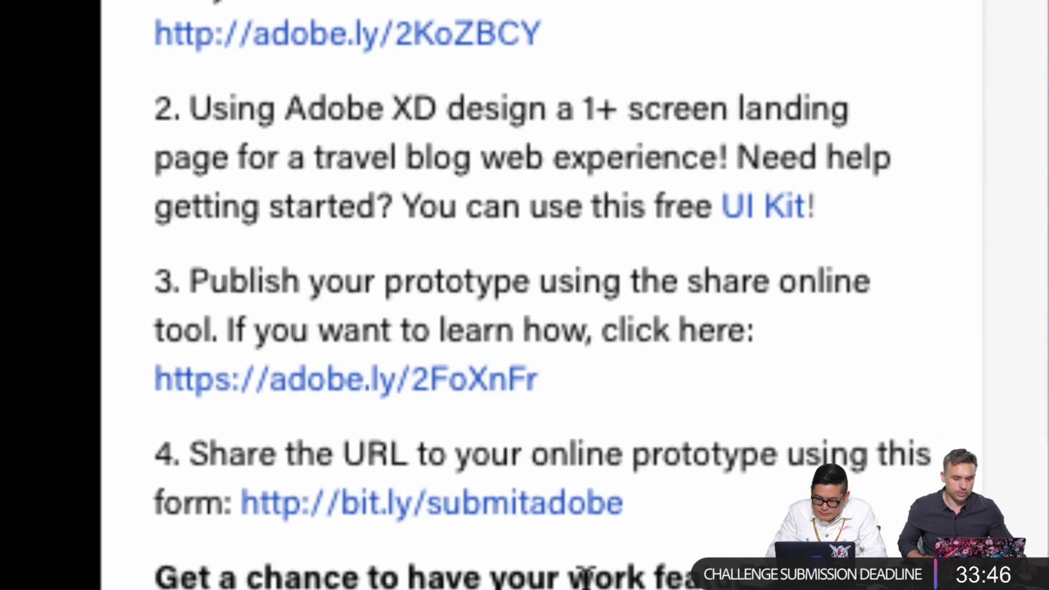
{"action": "scroll", "coordinate": [418, 576], "scroll_direction": "down", "scroll_amount": 5}
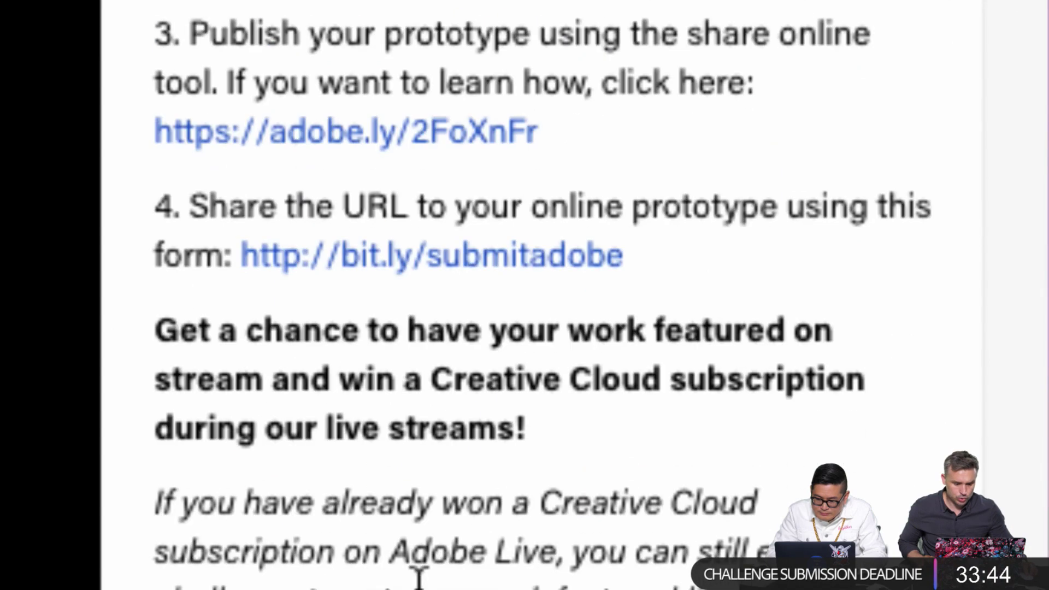
{"action": "scroll", "coordinate": [421, 11], "scroll_direction": "up", "scroll_amount": 10}
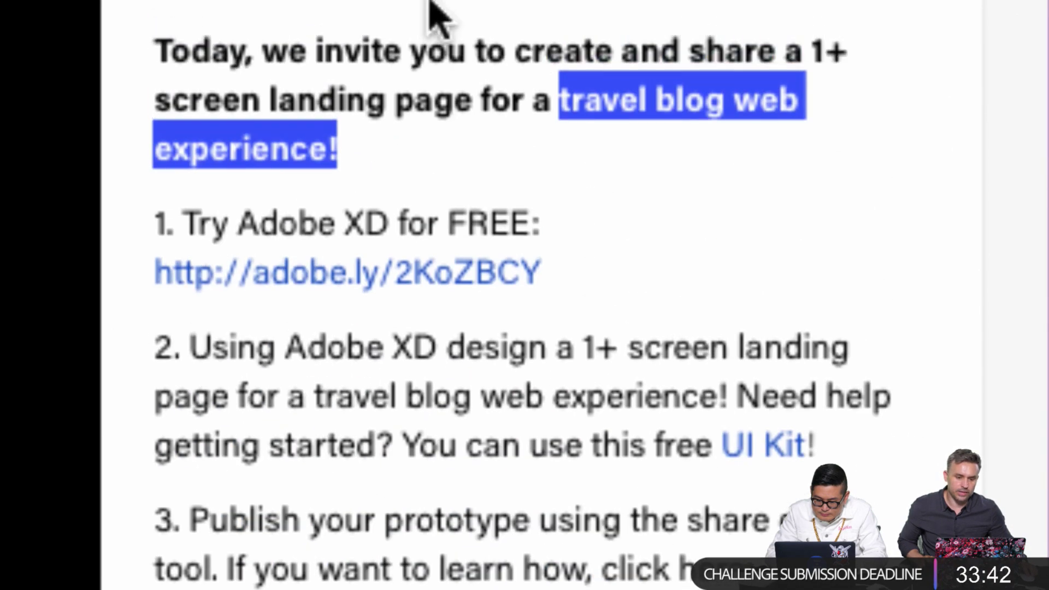
{"action": "scroll", "coordinate": [431, 8], "scroll_direction": "up", "scroll_amount": 2}
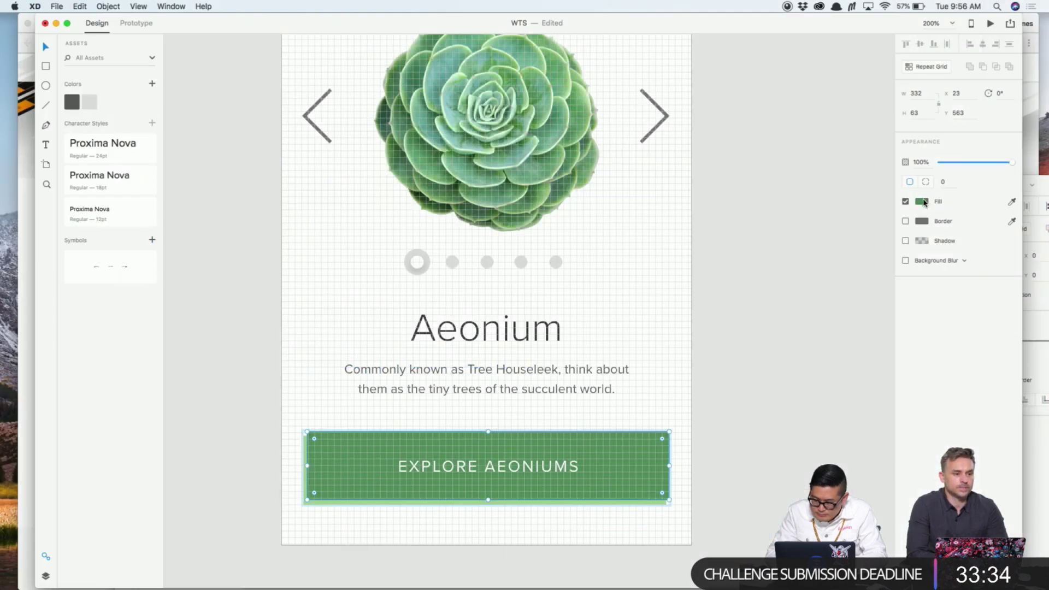
Set the Explore Aeoniums button's front rectangle fill to green, HSB 129, 42, 61, and save the document
{"action": "left_click", "coordinate": [922, 202]}
{"action": "left_click", "coordinate": [828, 182]}
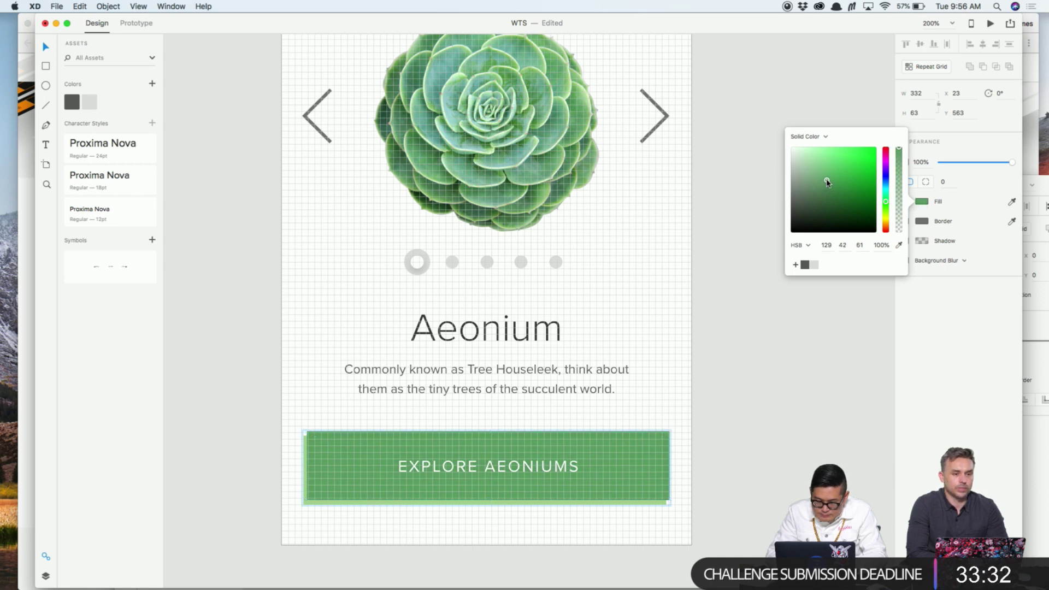
{"action": "left_click", "coordinate": [729, 447]}
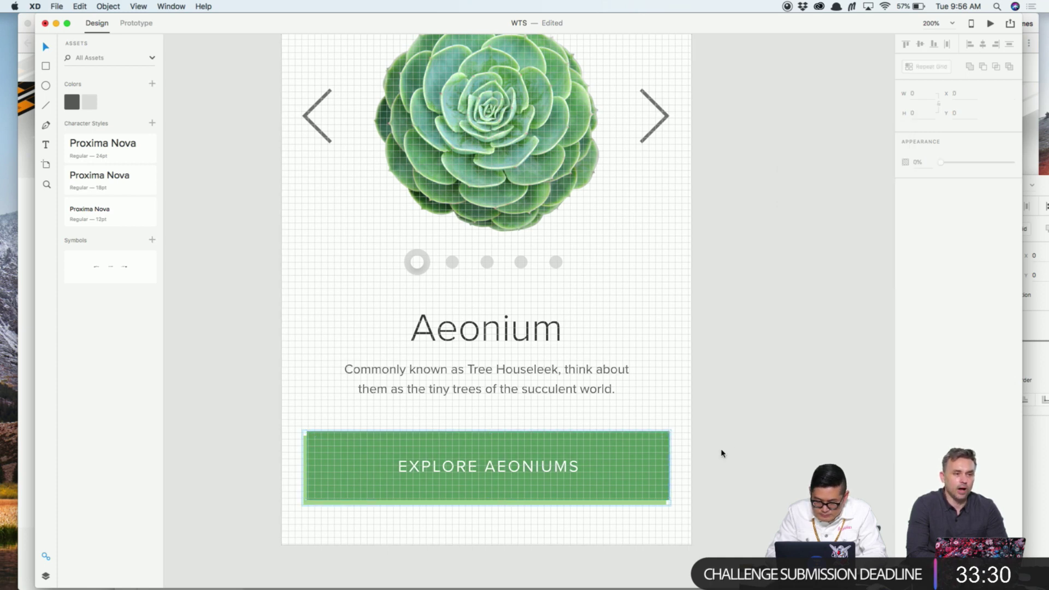
{"action": "left_click", "coordinate": [624, 464]}
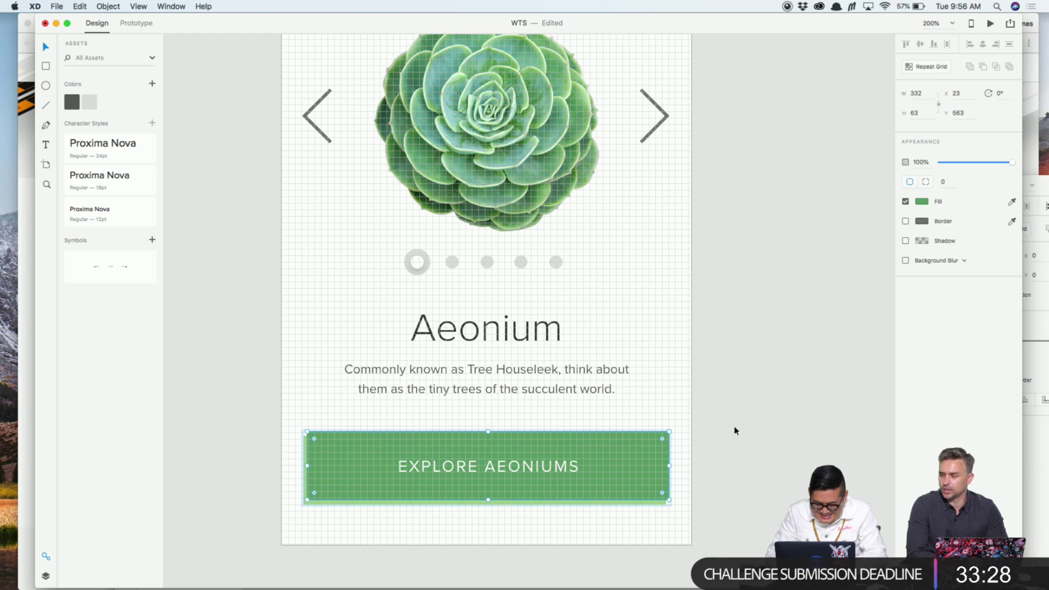
{"action": "left_click", "coordinate": [735, 430]}
{"action": "key", "text": "super+s"}
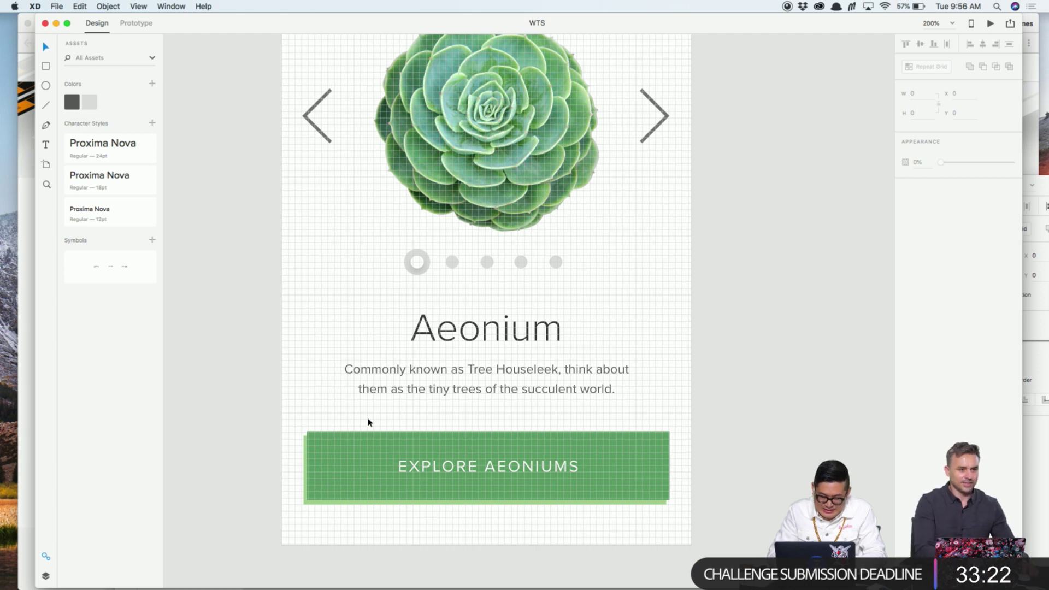
Add the button's dark green front fill and light green back fill to the color assets
{"action": "left_click", "coordinate": [340, 440]}
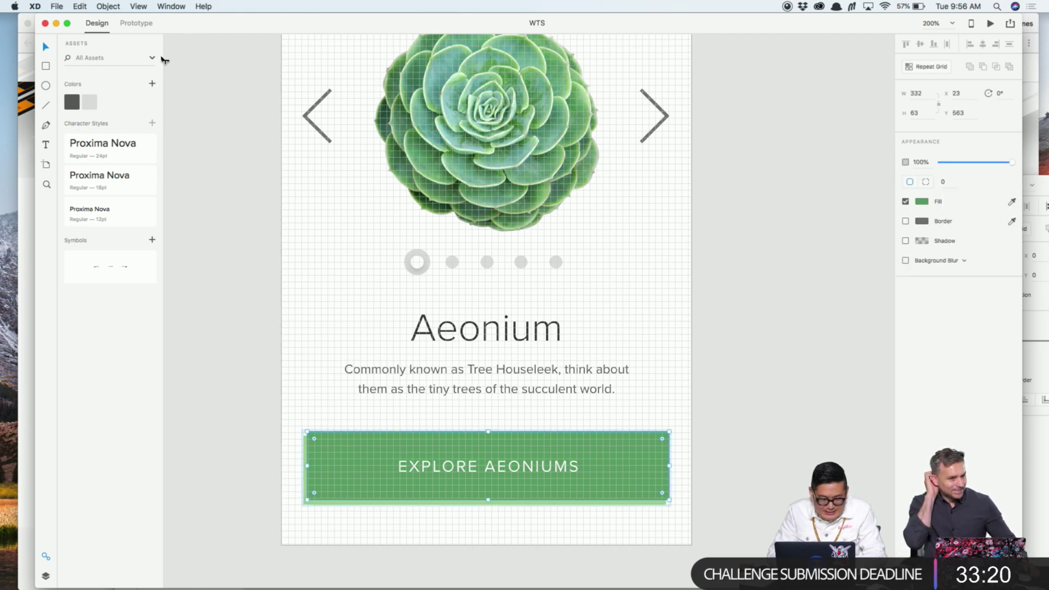
{"action": "left_click", "coordinate": [152, 83]}
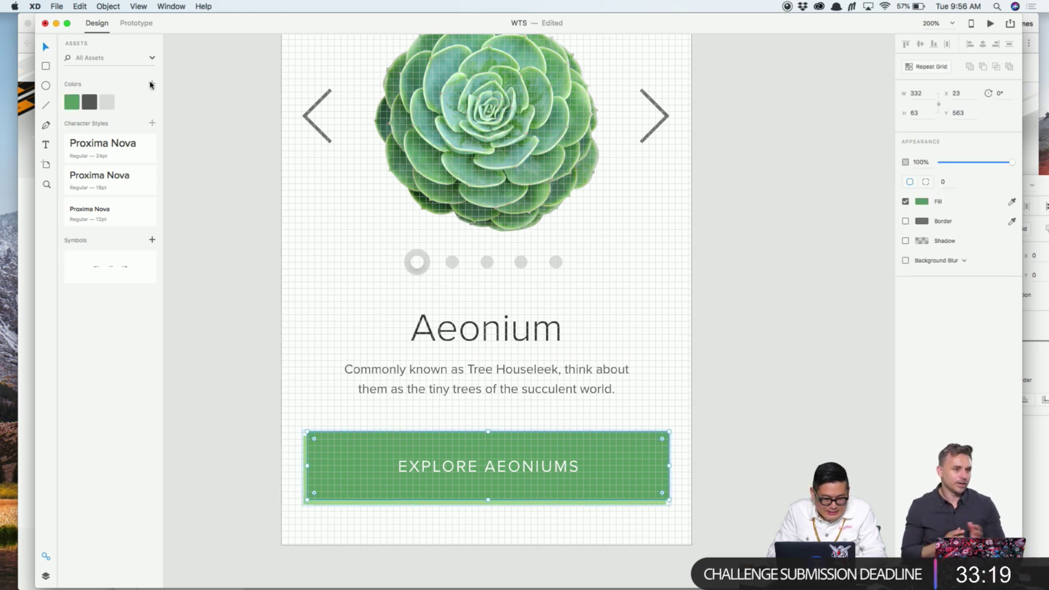
{"action": "left_click", "coordinate": [332, 502]}
{"action": "left_click", "coordinate": [153, 85]}
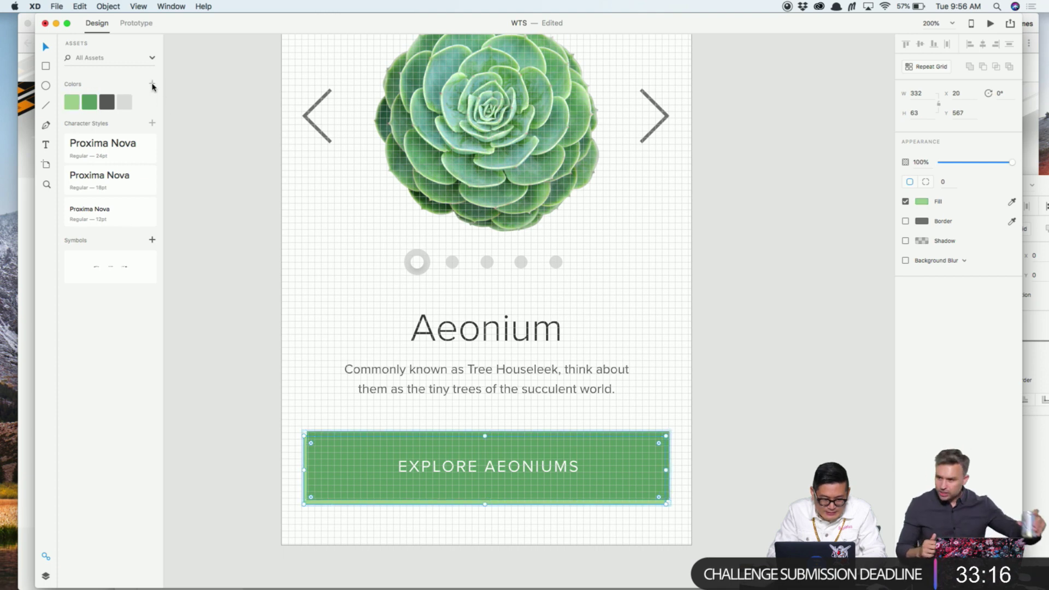
{"action": "left_click", "coordinate": [220, 190]}
Check the text properties of the Discovering Succs heading, then clear the selection
{"action": "scroll", "coordinate": [221, 190], "scroll_direction": "up", "scroll_amount": 5}
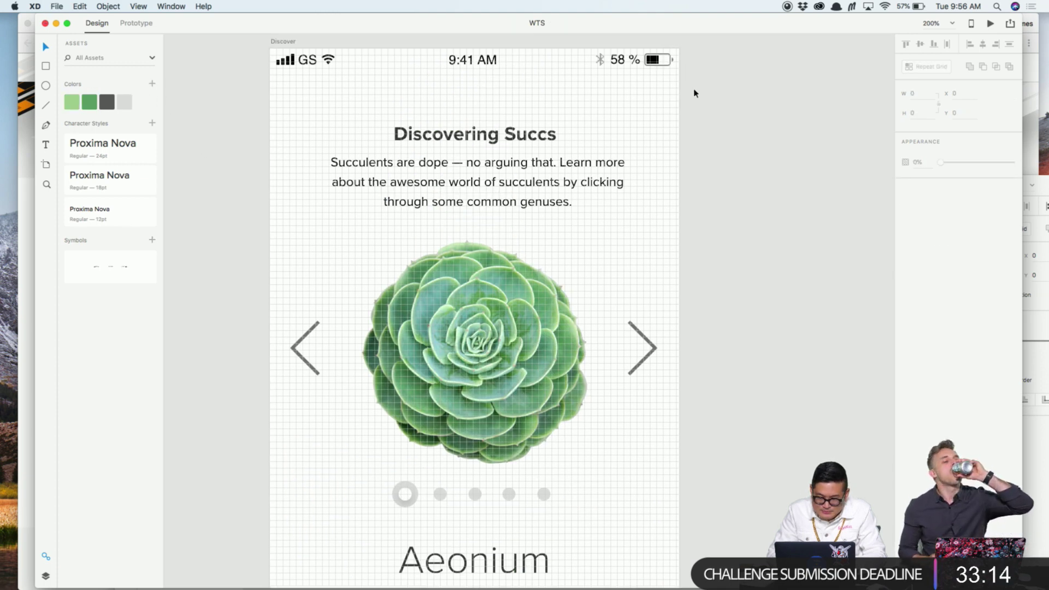
{"action": "left_click", "coordinate": [501, 134]}
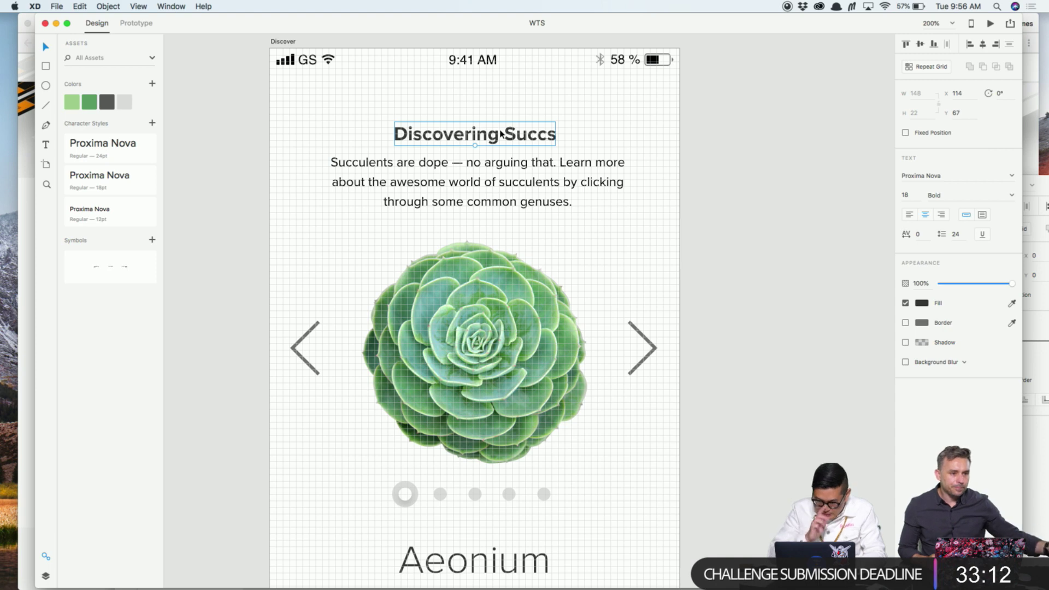
{"action": "left_click", "coordinate": [799, 259]}
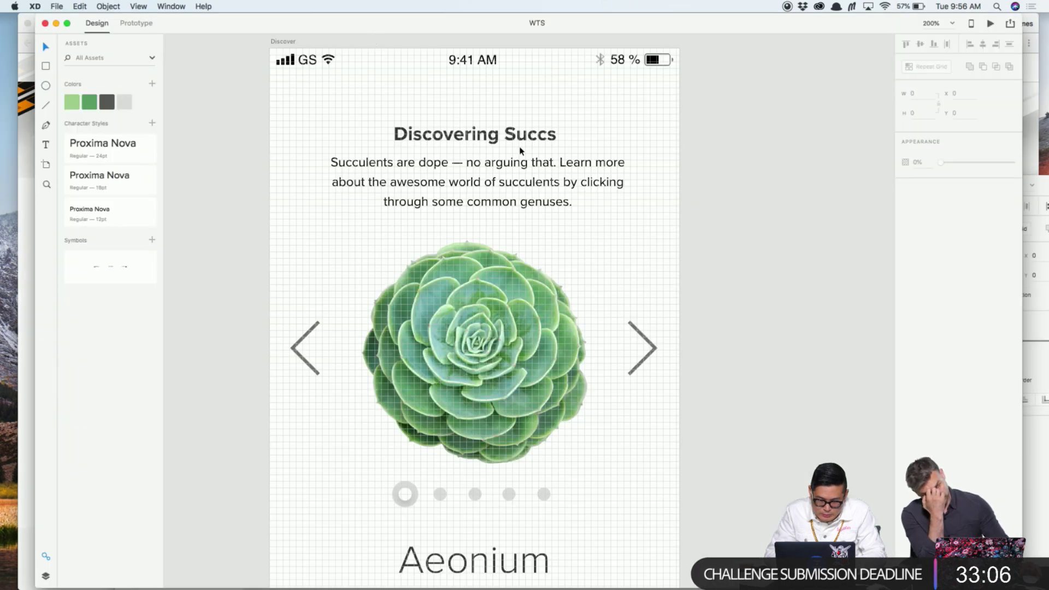
Switch to Finder to view the contents of the Design folder, then return to XD
{"action": "key", "text": "super+Tab"}
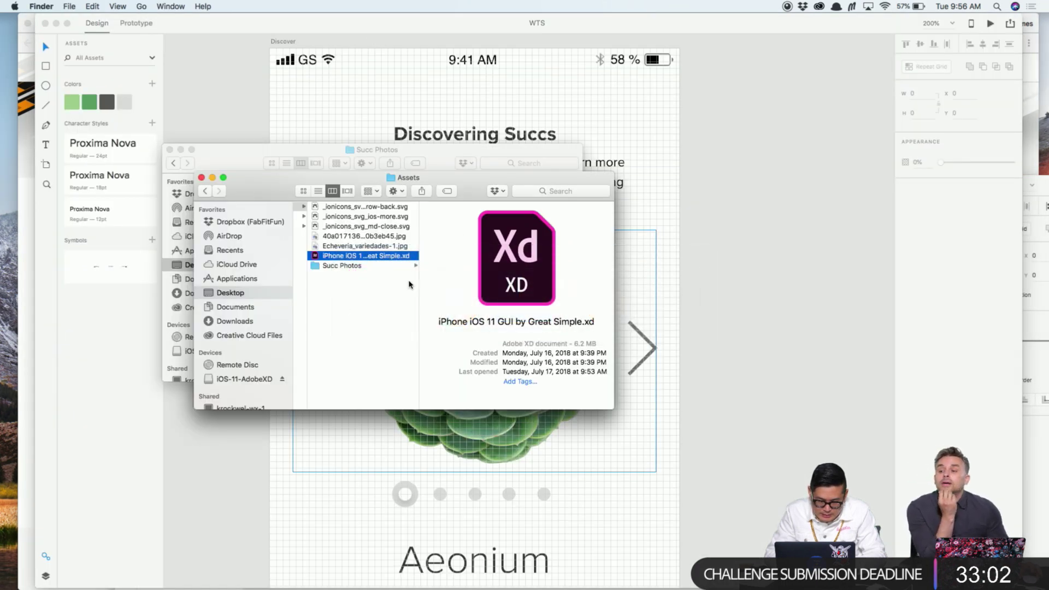
{"action": "left_click", "coordinate": [170, 6]}
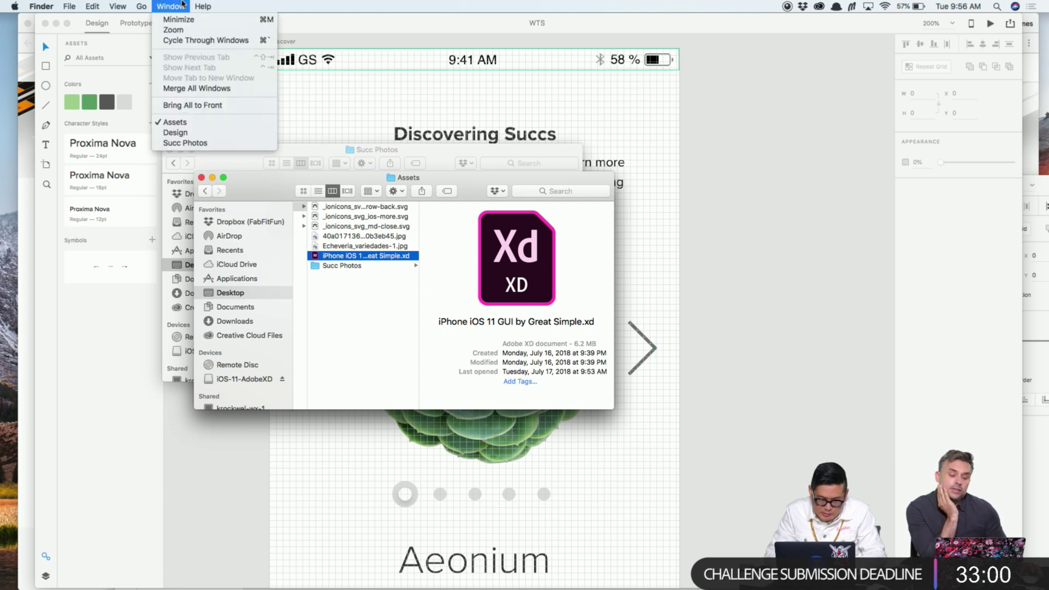
{"action": "left_click", "coordinate": [192, 138]}
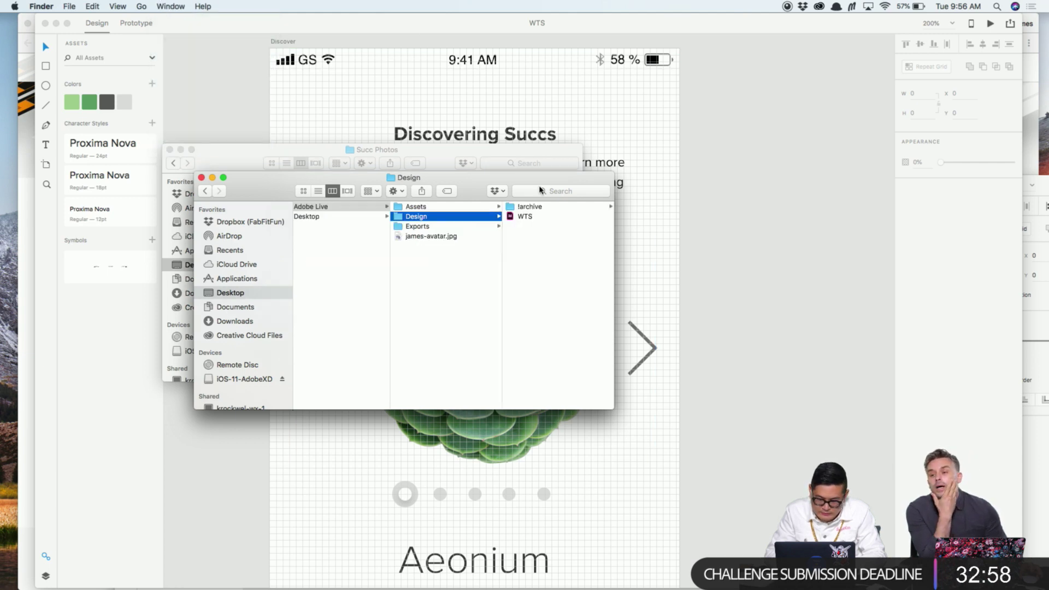
{"action": "left_click", "coordinate": [709, 174]}
Bring the open iPhone iOS 11 GUI by Great Simple.xd document to the front
{"action": "left_click", "coordinate": [170, 6]}
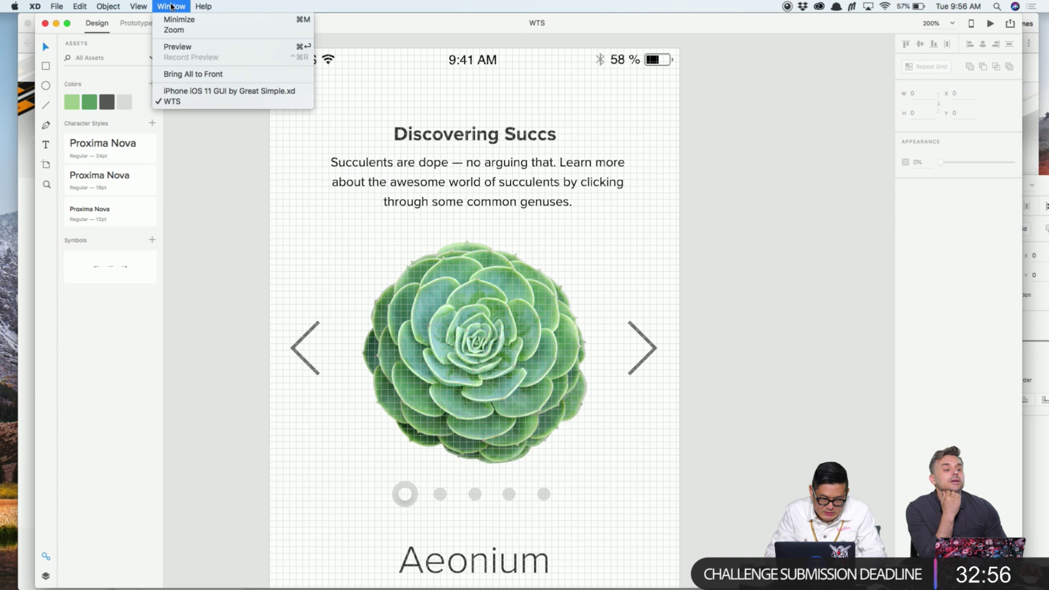
{"action": "left_click", "coordinate": [180, 91]}
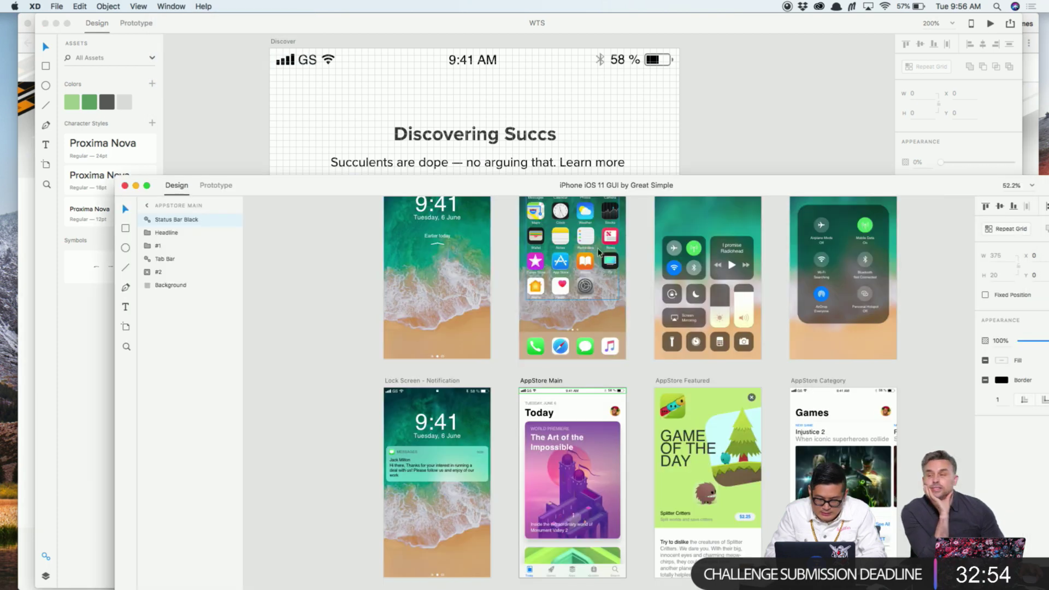
Copy the Top Bar group from the AppStore Reviews artboard and paste it into the WTS document
{"action": "scroll", "coordinate": [429, 369], "scroll_direction": "down", "scroll_amount": 5}
{"action": "scroll", "coordinate": [422, 375], "scroll_direction": "right", "scroll_amount": 4}
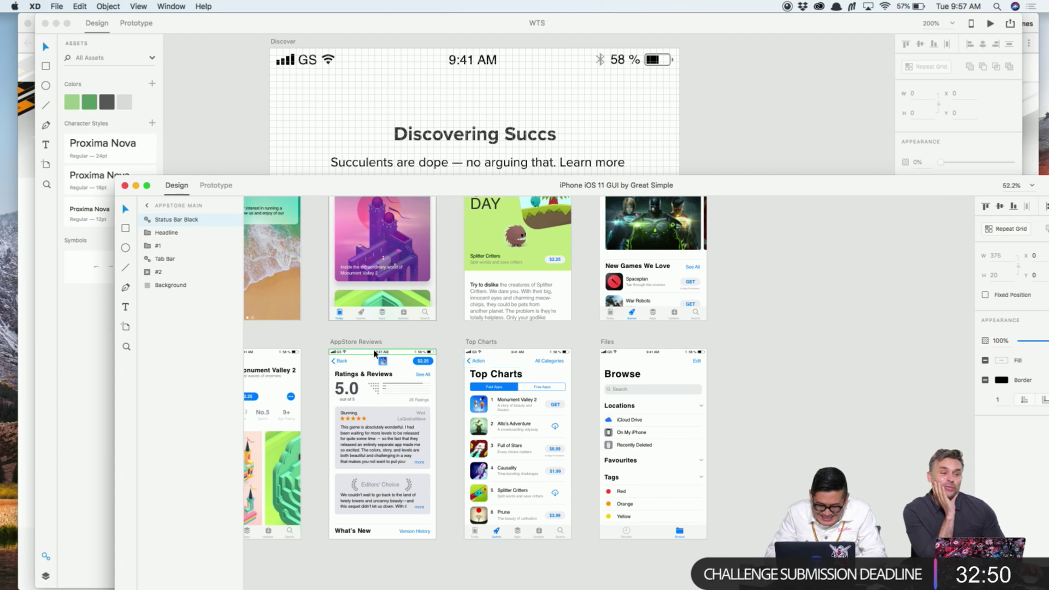
{"action": "left_click", "coordinate": [353, 364]}
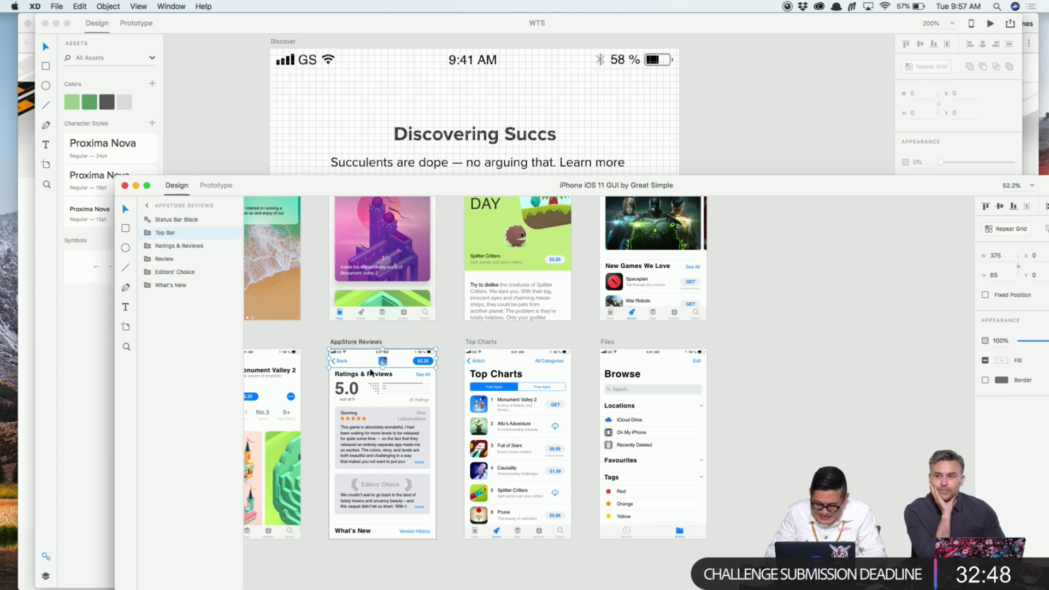
{"action": "key", "text": "super+c"}
{"action": "left_click", "coordinate": [719, 139]}
{"action": "key", "text": "super+v"}
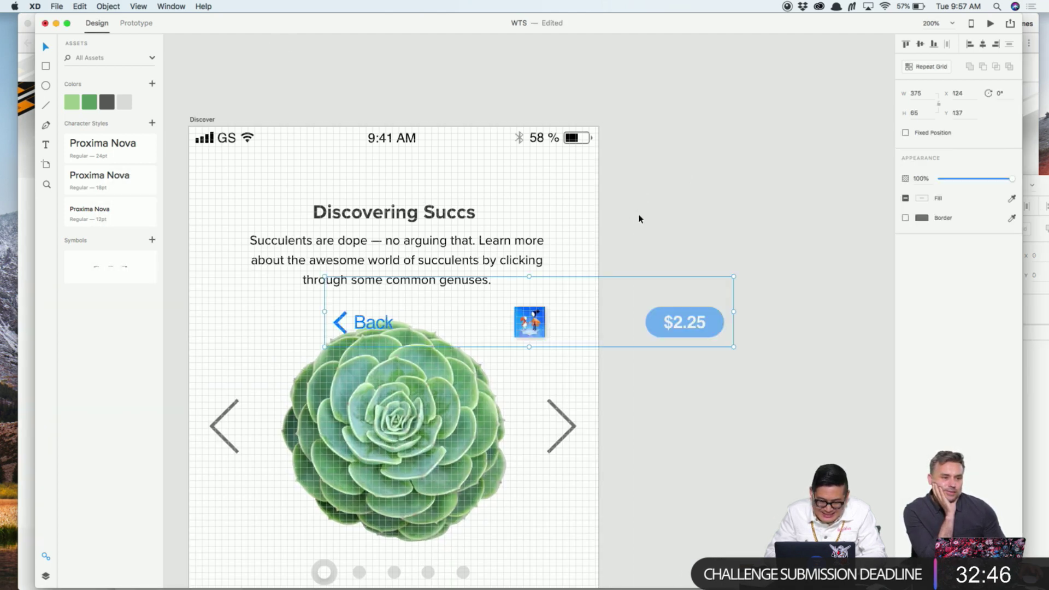
Position the pasted top bar at X 0, Y 0 on the Discover artboard, then clear the selection
{"action": "left_click_drag", "start_coordinate": [532, 328], "coordinate": [393, 183]}
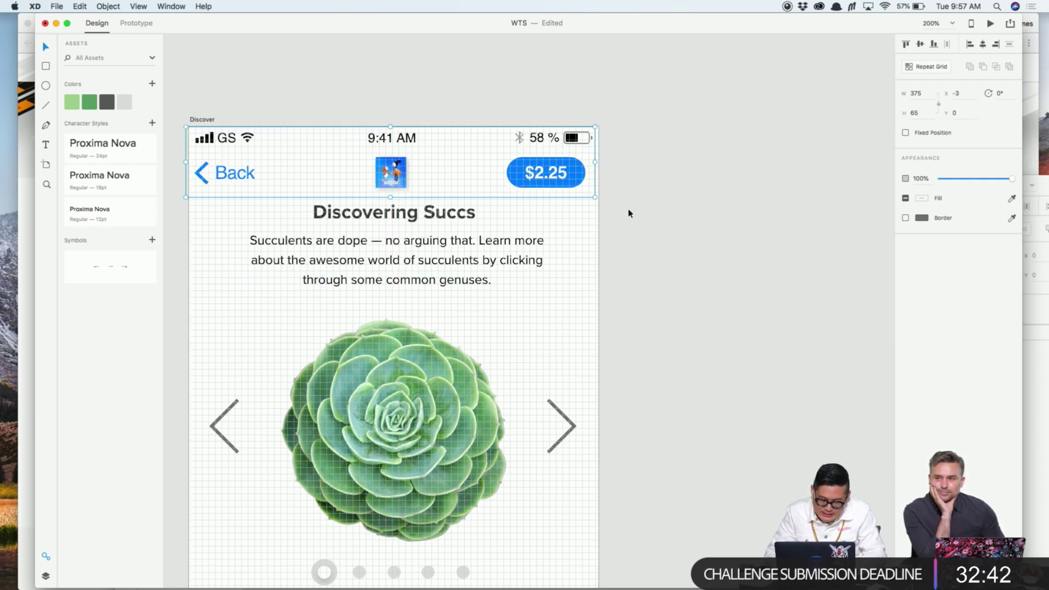
{"action": "key", "text": "Right"}
{"action": "key", "text": "Right"}
{"action": "key", "text": "Right"}
{"action": "left_click_drag", "start_coordinate": [633, 223], "coordinate": [686, 218]}
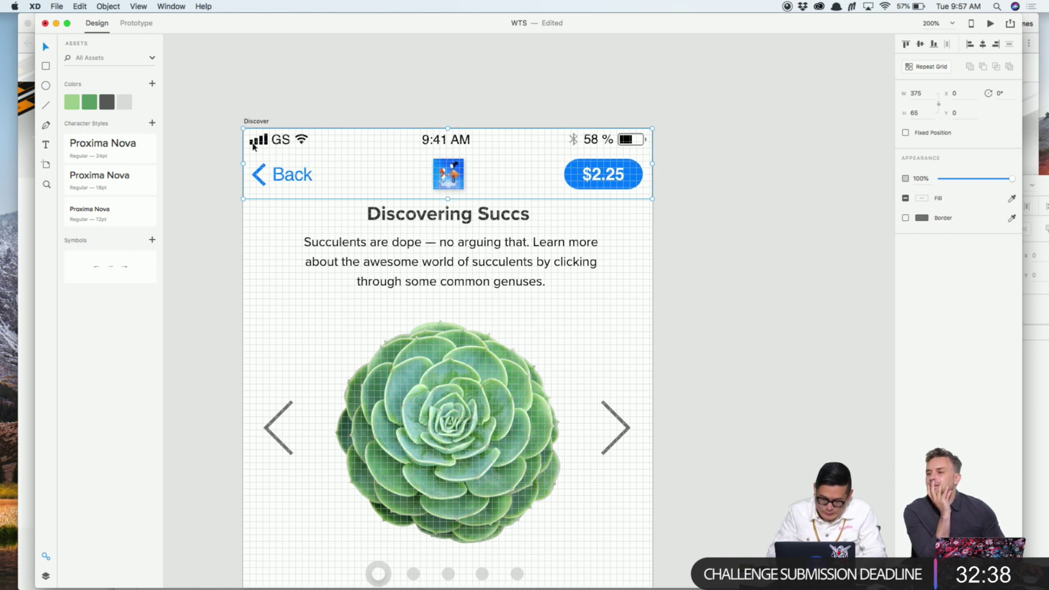
{"action": "double_click", "coordinate": [625, 181]}
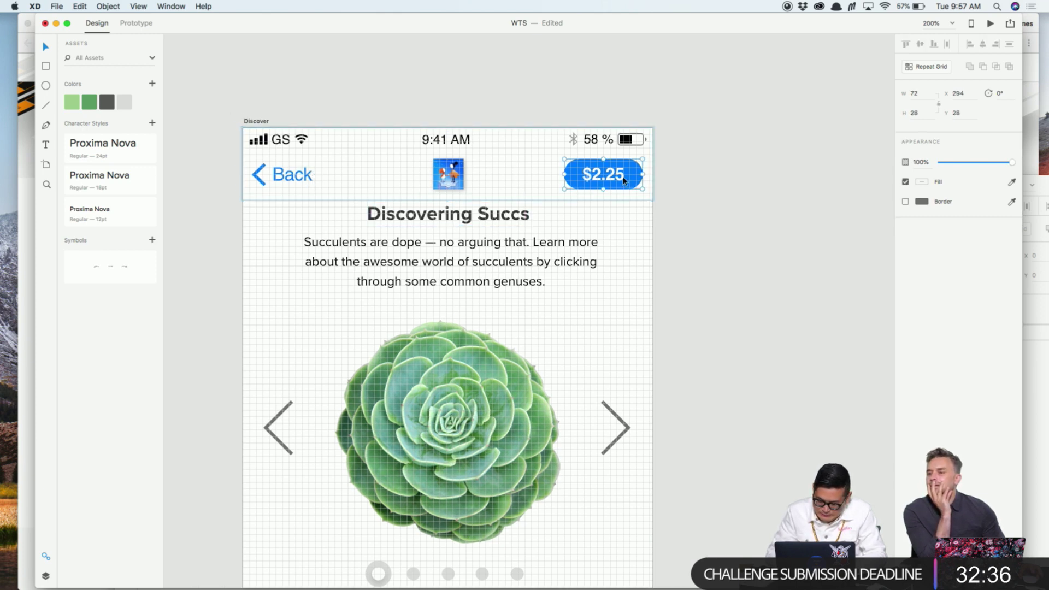
{"action": "left_click", "coordinate": [696, 199]}
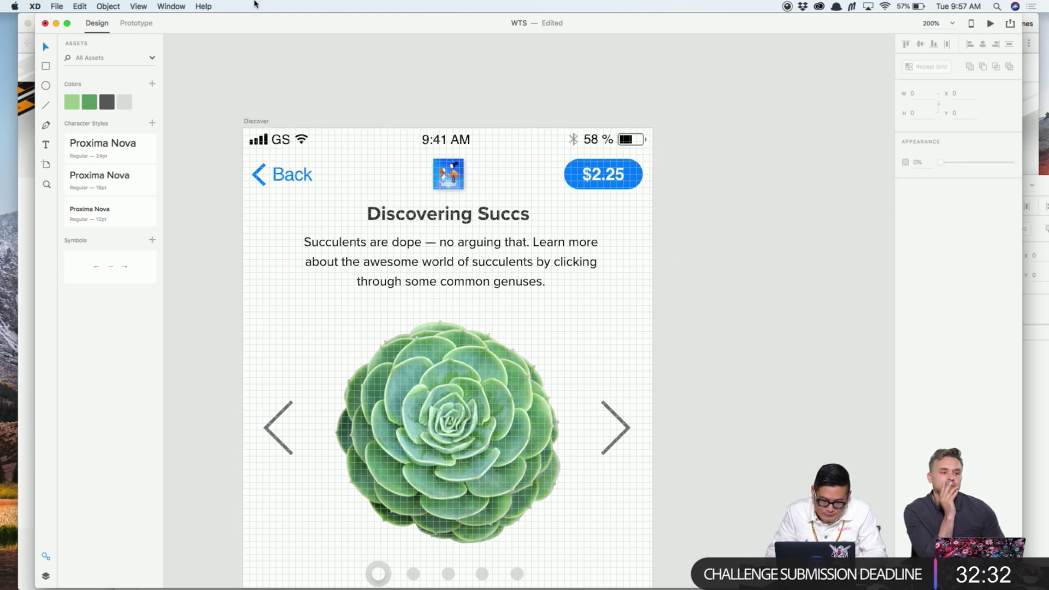
Switch to Finder and show the contents of the Assets folder
{"action": "left_click", "coordinate": [171, 6]}
{"action": "key", "text": "super+Tab"}
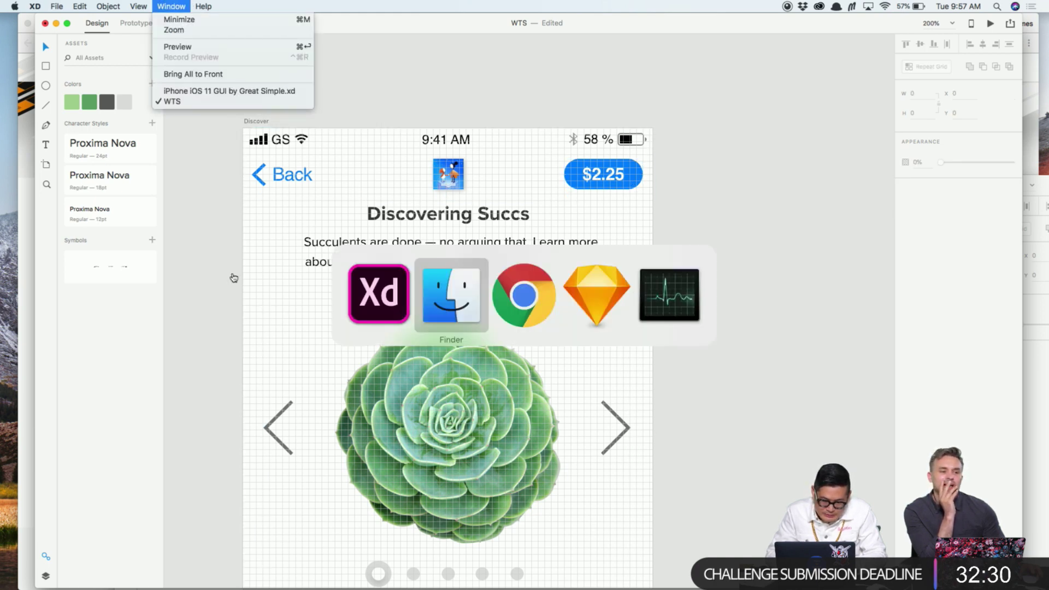
{"action": "left_click", "coordinate": [189, 247]}
{"action": "key", "text": "super+Tab"}
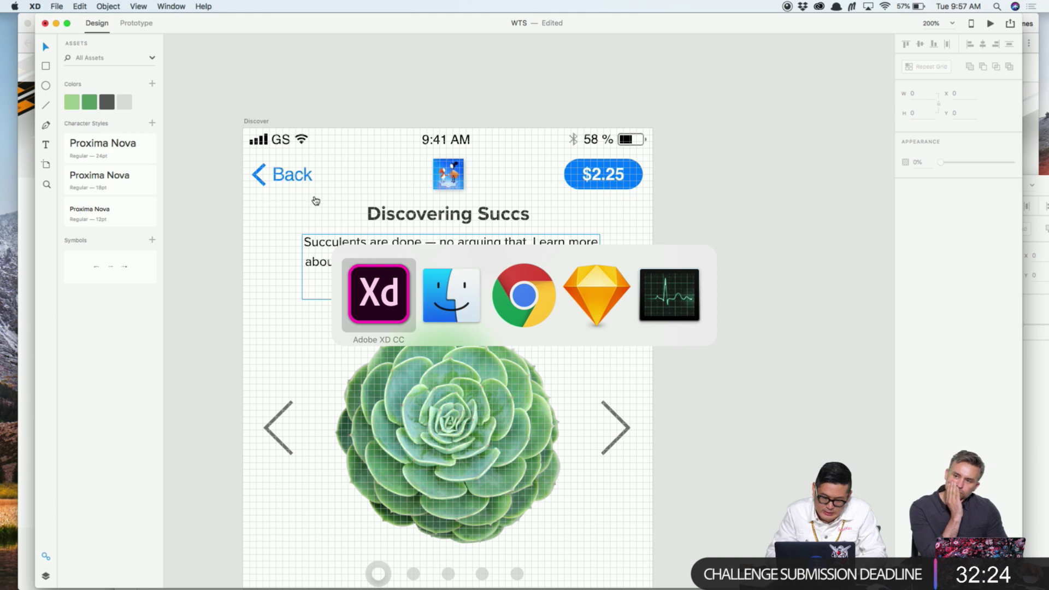
{"action": "left_click", "coordinate": [430, 322]}
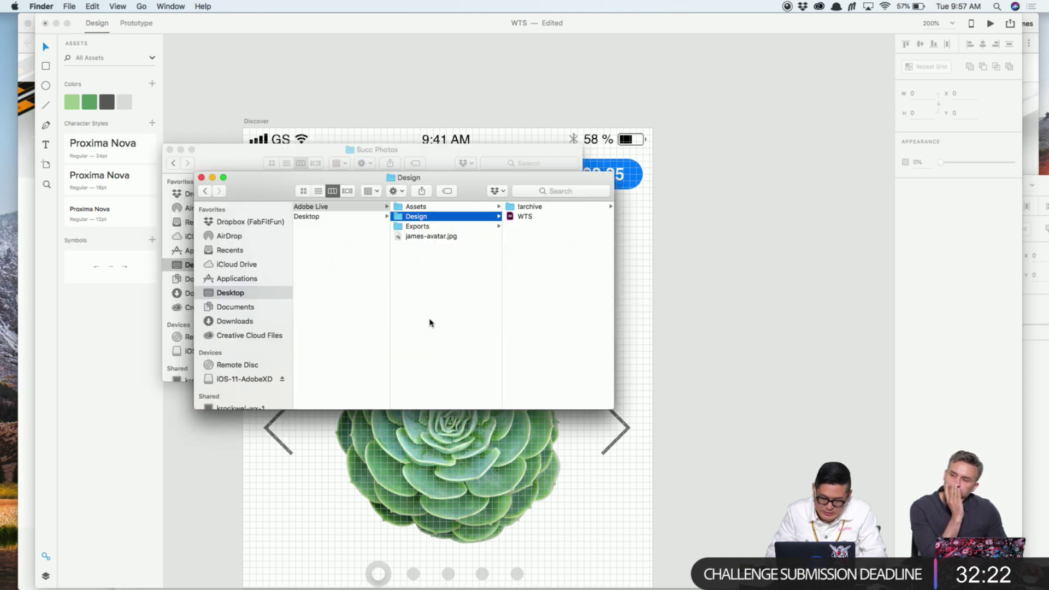
{"action": "left_click", "coordinate": [460, 207]}
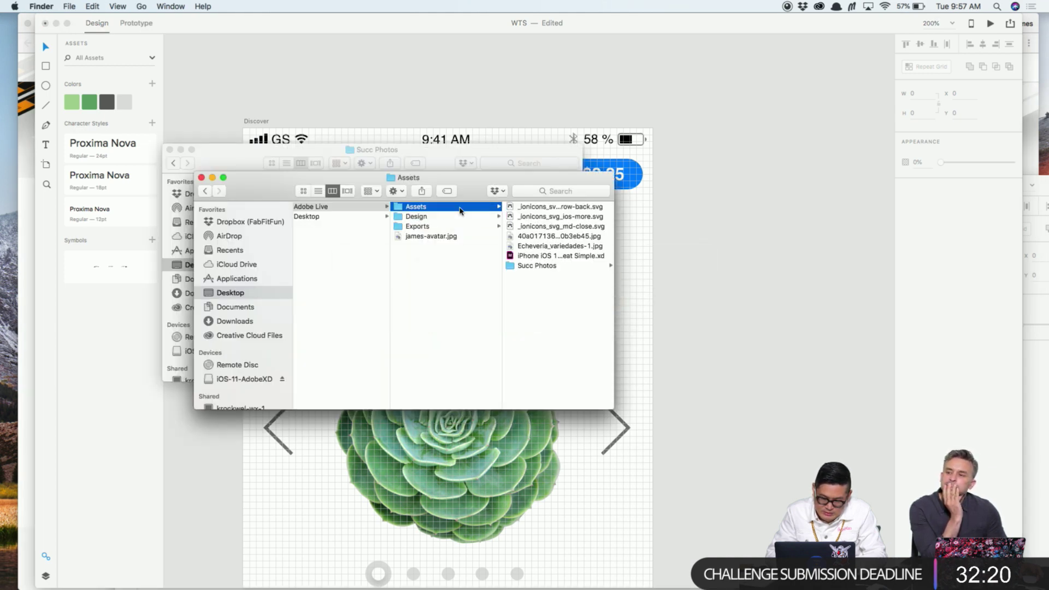
Preview the back-arrow and ios-more SVG files, then import _ionicons_svg_ios-more.svg onto the XD pasteboard beside the Discover artboard
{"action": "left_click", "coordinate": [550, 207]}
{"action": "key", "text": "space"}
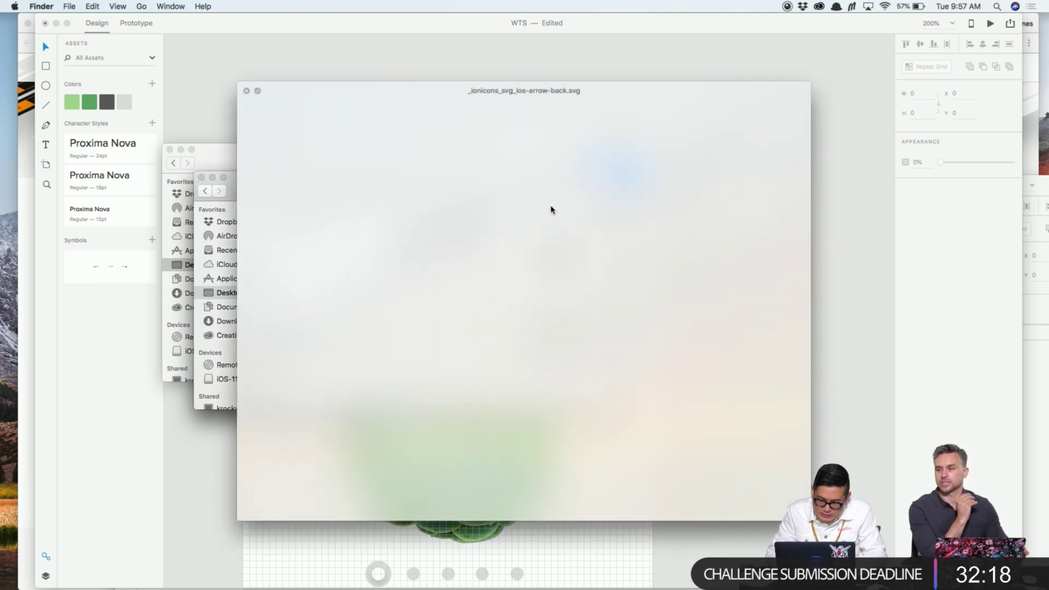
{"action": "key", "text": "space"}
{"action": "left_click", "coordinate": [461, 221]}
{"action": "key", "text": "space"}
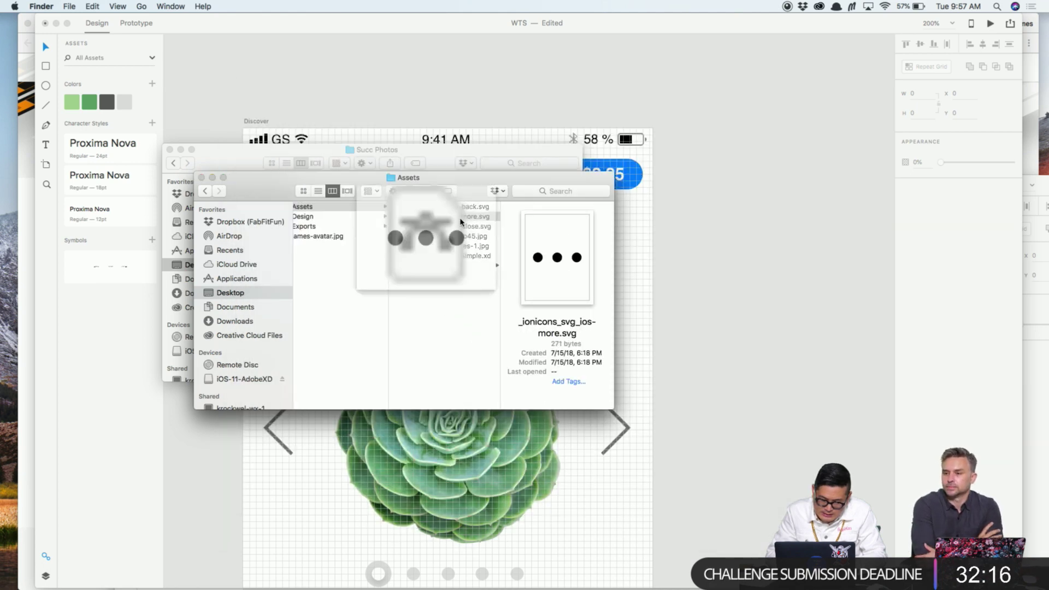
{"action": "key", "text": "space"}
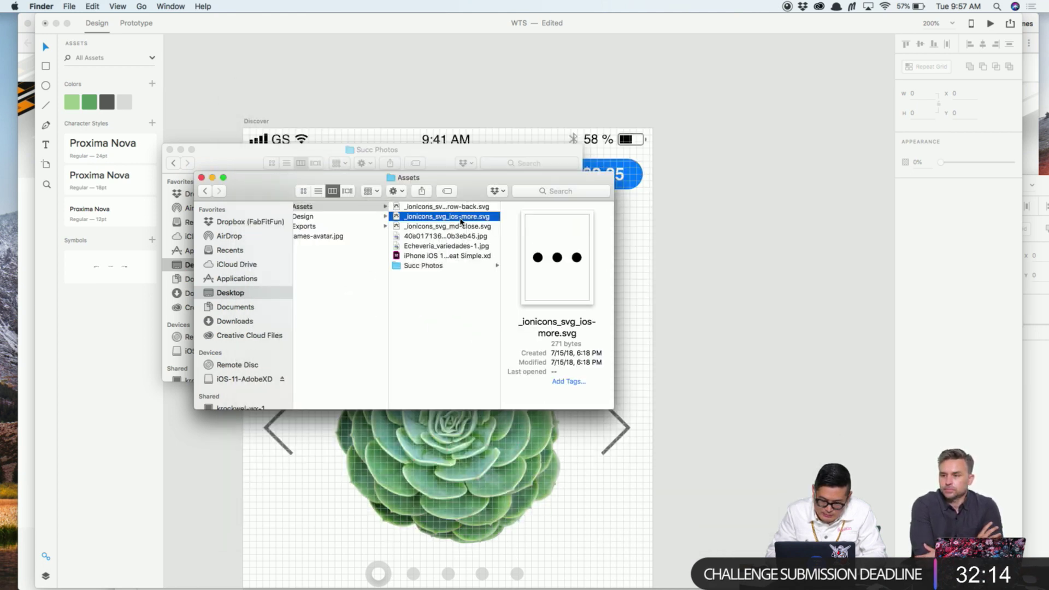
{"action": "left_click_drag", "start_coordinate": [460, 220], "coordinate": [782, 176]}
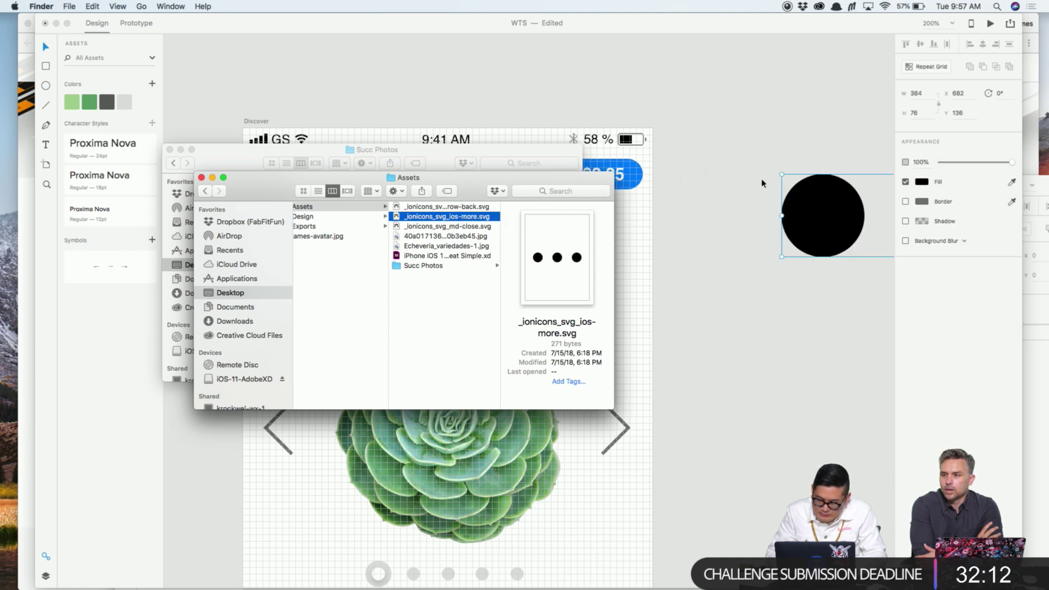
Compare the md-close and ios-more icon files in the Assets folder, and widen the Finder window
{"action": "key", "text": "super+Tab"}
{"action": "key", "text": "super+Tab"}
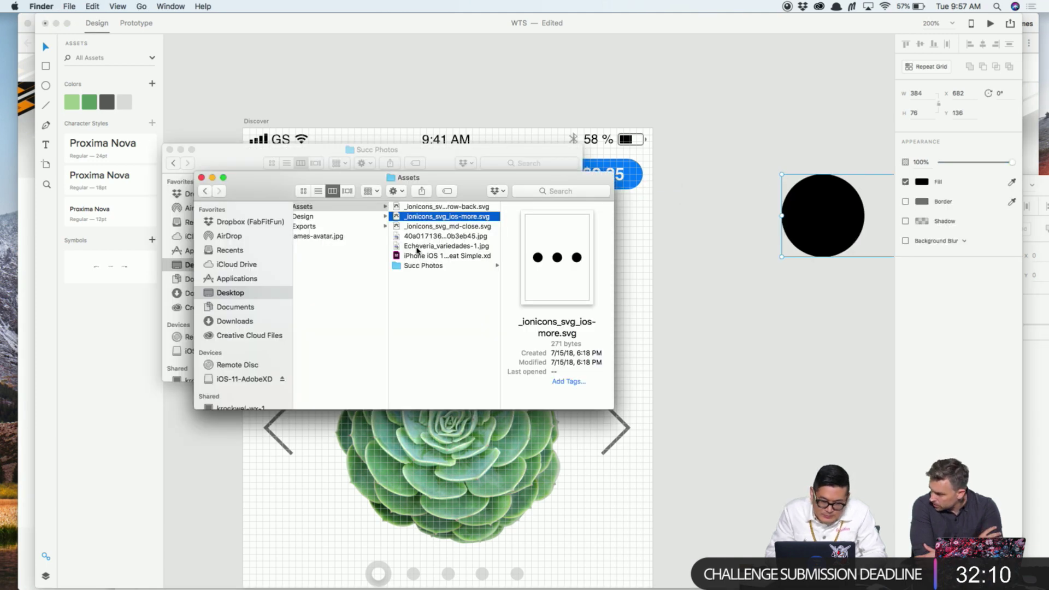
{"action": "left_click", "coordinate": [427, 227]}
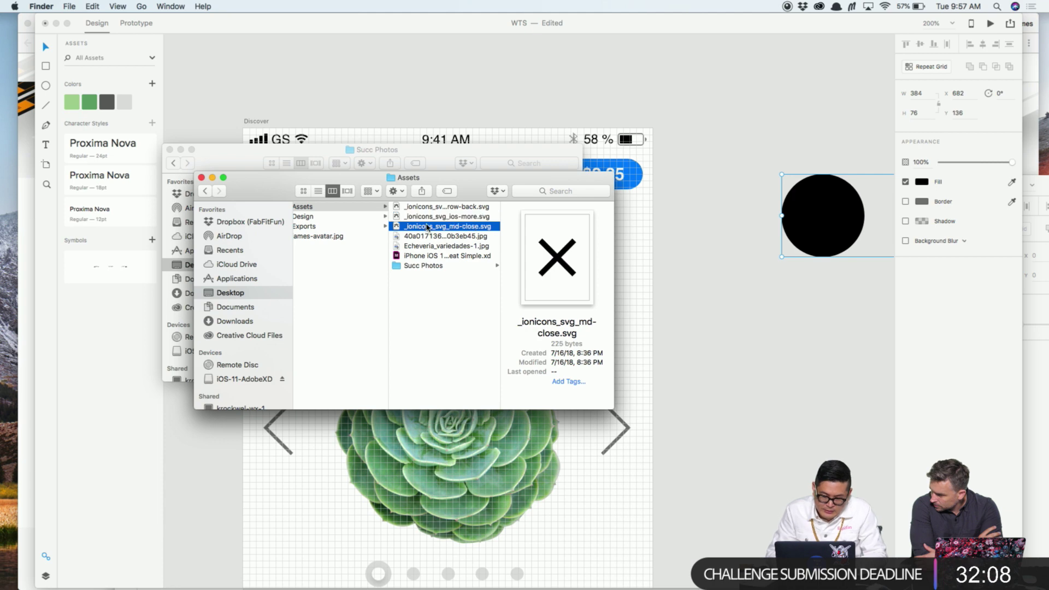
{"action": "left_click", "coordinate": [429, 217]}
{"action": "key", "text": "space"}
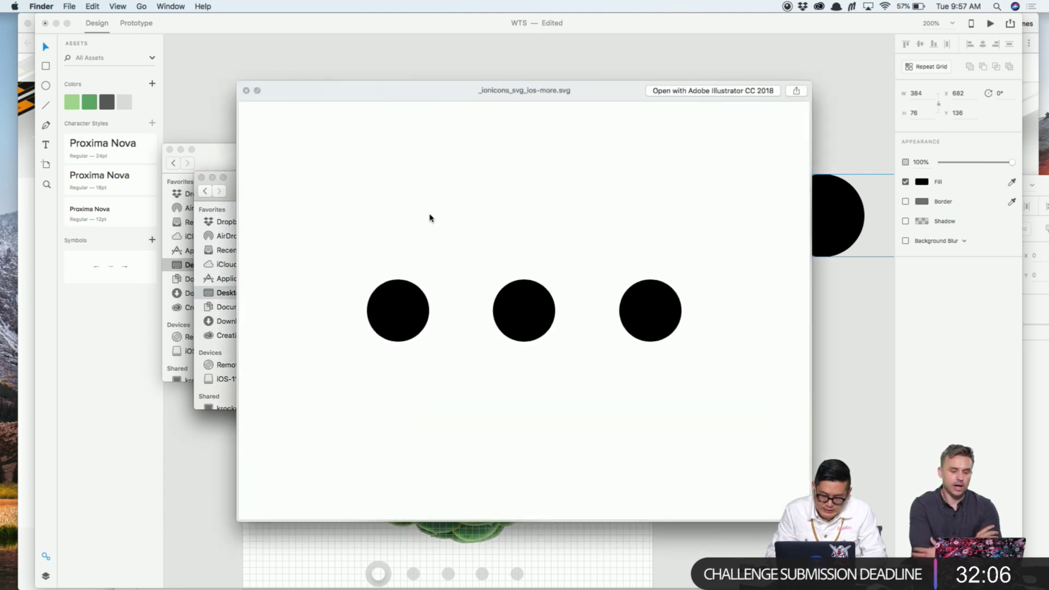
{"action": "key", "text": "space"}
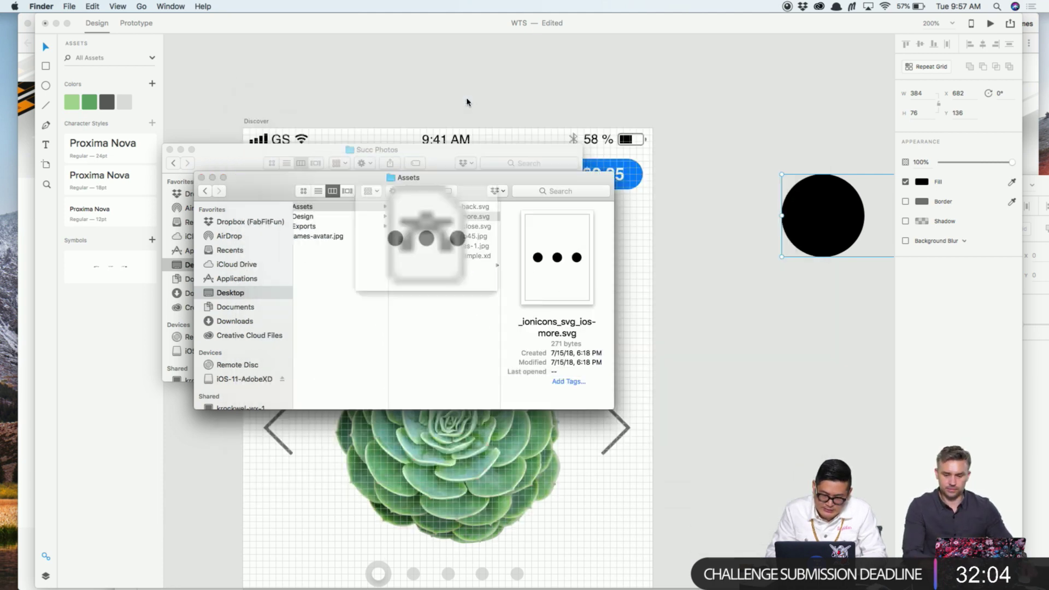
{"action": "key", "text": "space"}
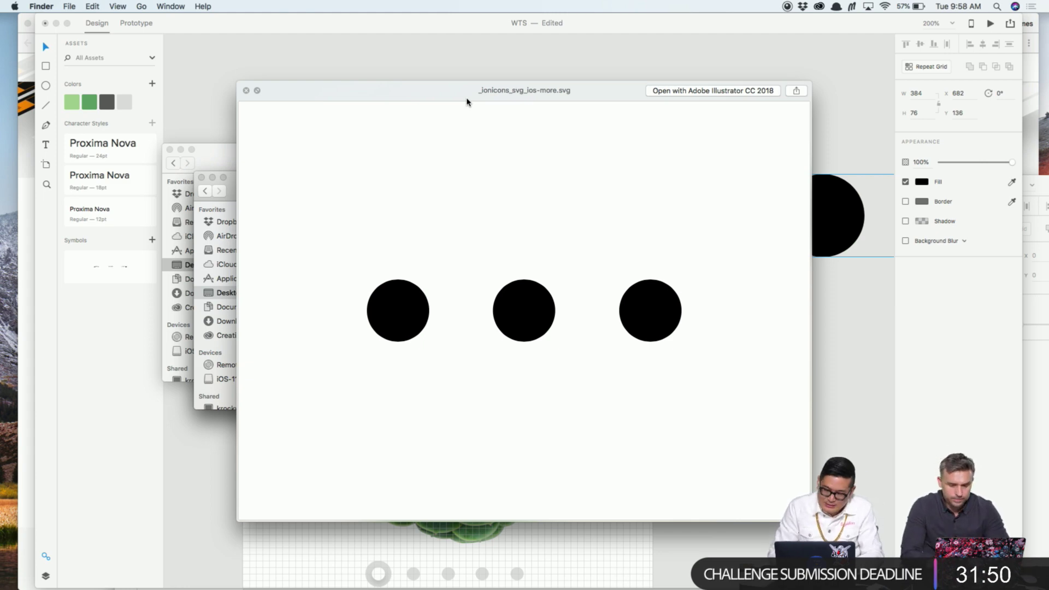
{"action": "key", "text": "space"}
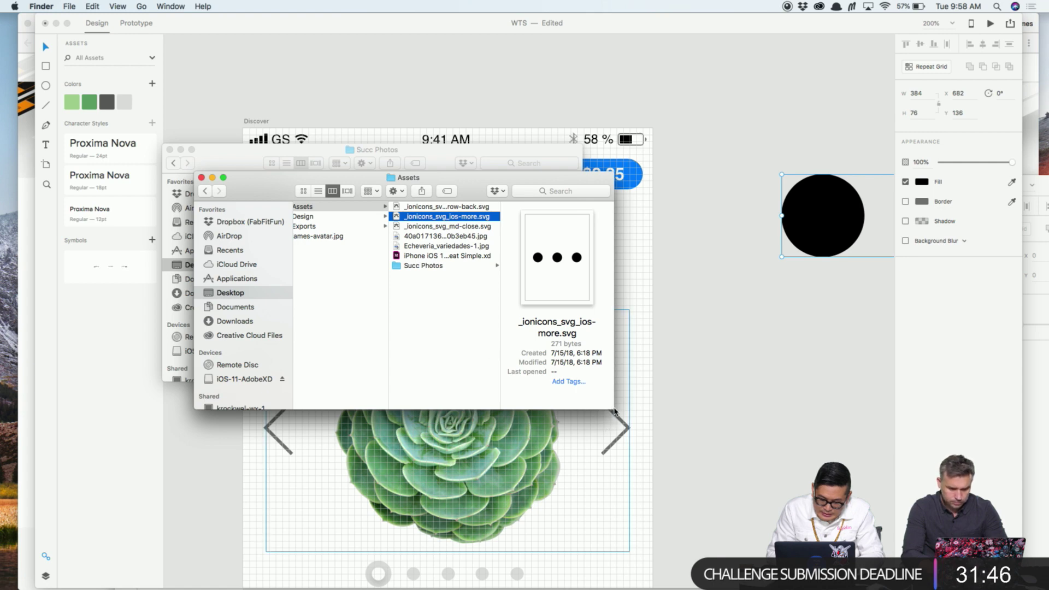
{"action": "left_click_drag", "start_coordinate": [614, 410], "coordinate": [724, 410]}
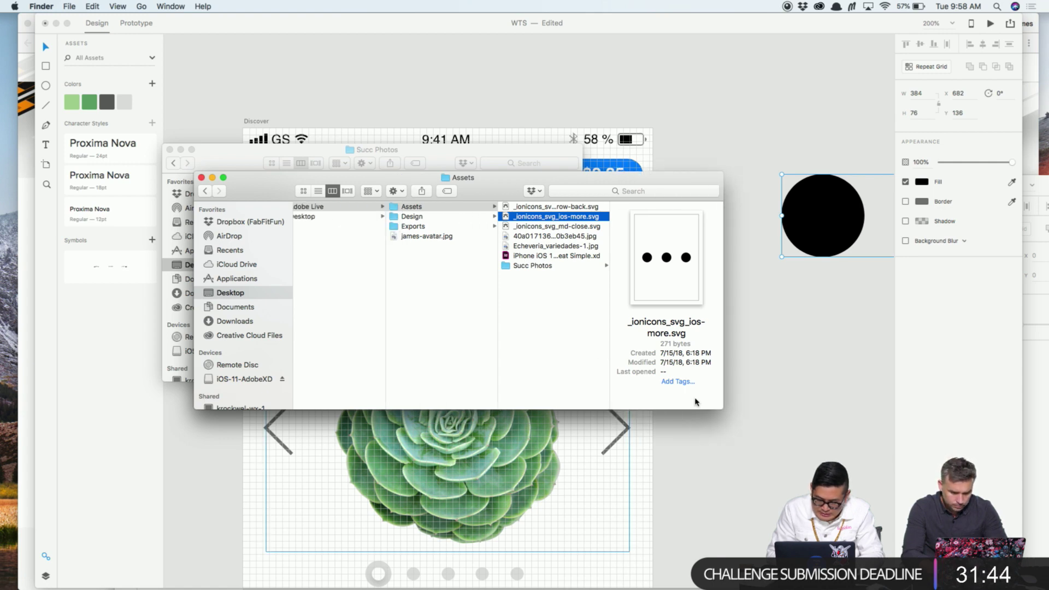
{"action": "left_click", "coordinate": [608, 395]}
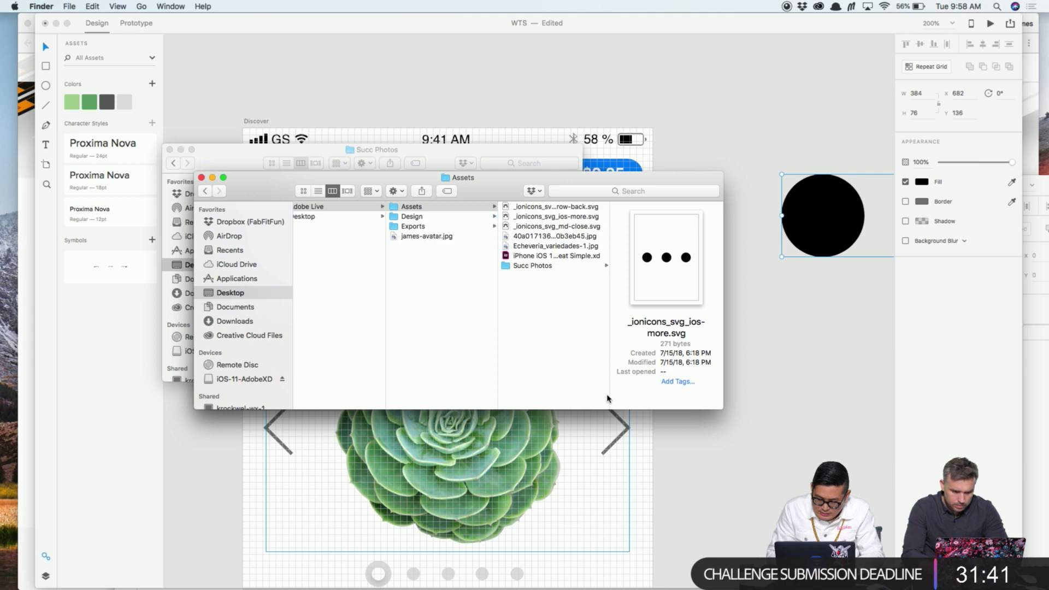
Return to XD and move the imported three-dot icon beside the Discover artboard, to about X 607, Y 172
{"action": "left_click", "coordinate": [586, 219]}
{"action": "left_click", "coordinate": [740, 173]}
{"action": "scroll", "coordinate": [740, 173], "scroll_direction": "right", "scroll_amount": 5}
{"action": "left_click_drag", "start_coordinate": [688, 205], "coordinate": [609, 246]}
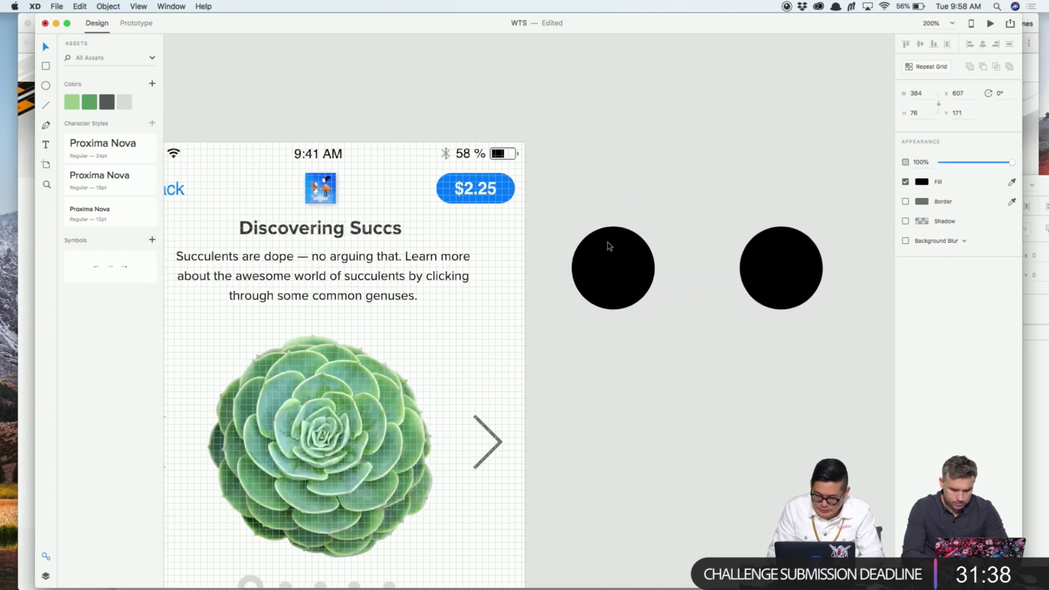
{"action": "scroll", "coordinate": [609, 246], "scroll_direction": "down", "scroll_amount": 5}
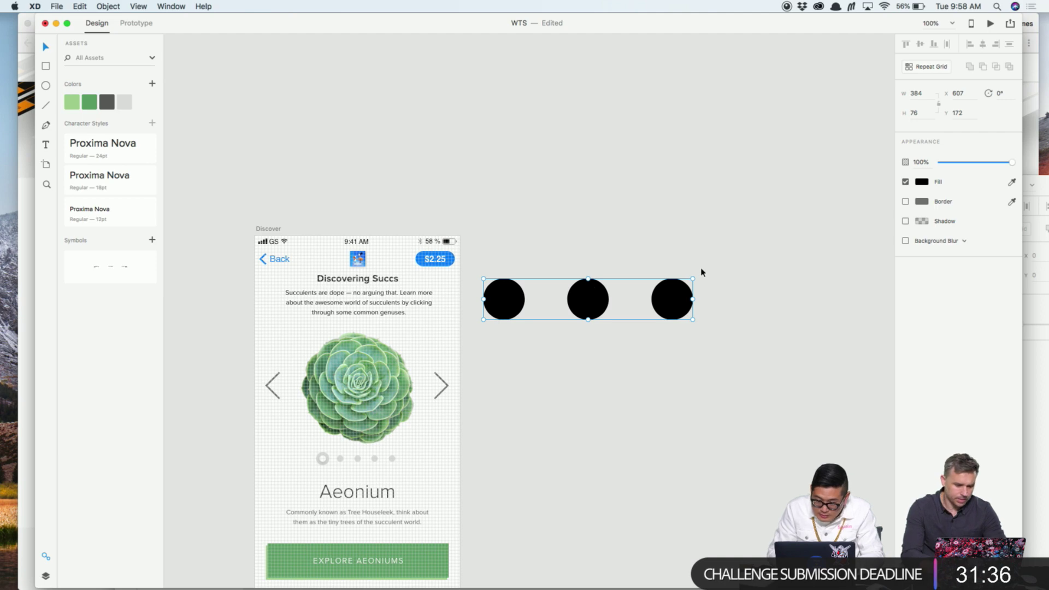
Fill the three-dot icon with the dark green sampled from the Explore Aeoniums button
{"action": "left_click", "coordinate": [922, 182]}
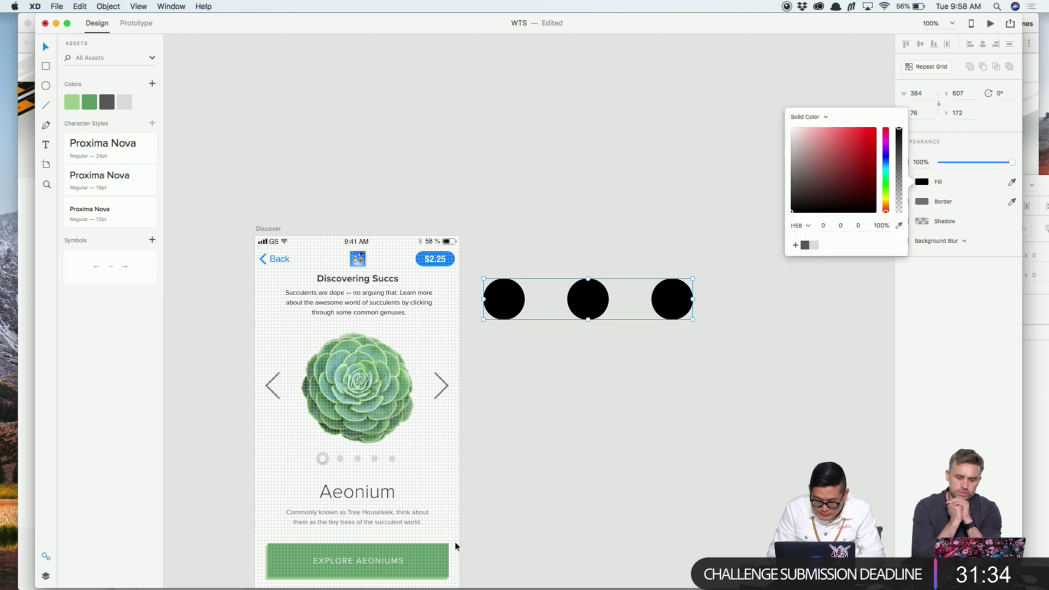
{"action": "left_click", "coordinate": [1011, 184]}
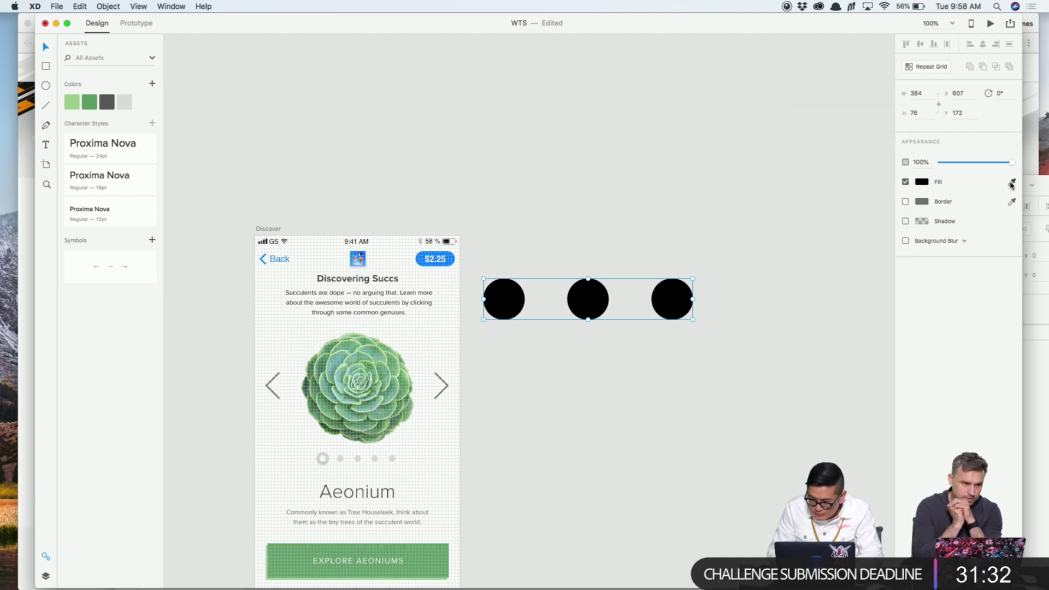
{"action": "left_click", "coordinate": [419, 555]}
{"action": "left_click", "coordinate": [546, 323]}
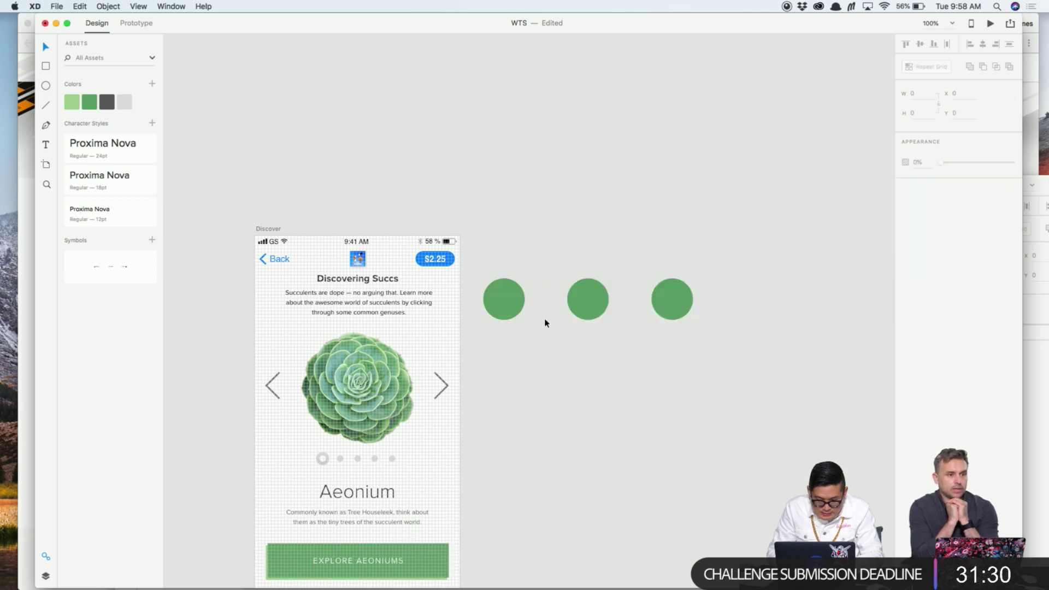
Scale the green three-dot icon down proportionally to about 109 by 21.5
{"action": "scroll", "coordinate": [555, 215], "scroll_direction": "left", "scroll_amount": 3}
{"action": "scroll", "coordinate": [555, 216], "scroll_direction": "down", "scroll_amount": 3}
{"action": "key", "text": "z"}
{"action": "left_click", "coordinate": [623, 160]}
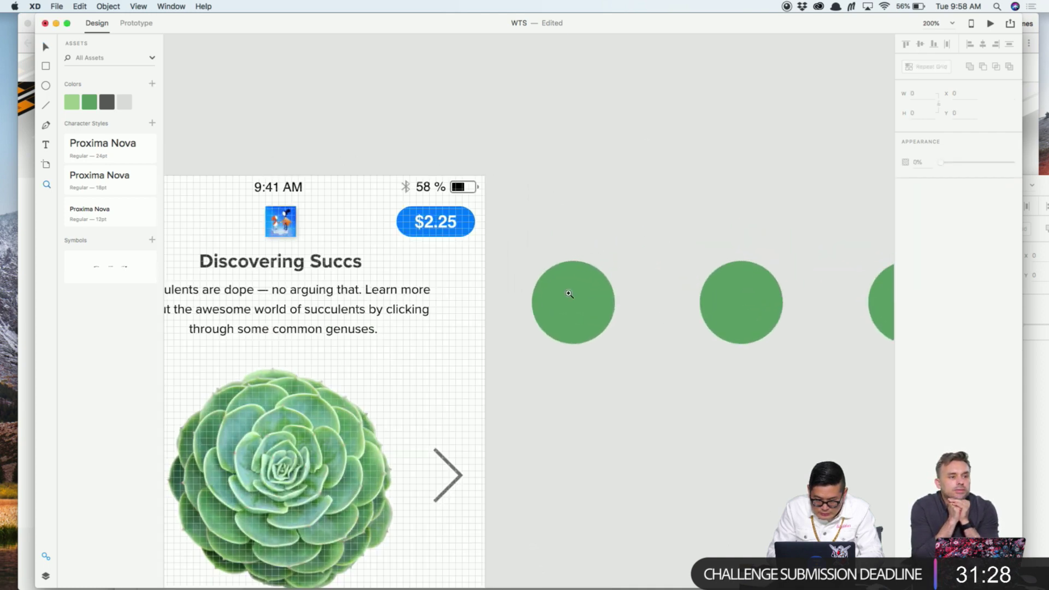
{"action": "scroll", "coordinate": [569, 293], "scroll_direction": "right", "scroll_amount": 3}
{"action": "scroll", "coordinate": [569, 294], "scroll_direction": "left", "scroll_amount": 3}
{"action": "key", "text": "v"}
{"action": "left_click", "coordinate": [567, 295]}
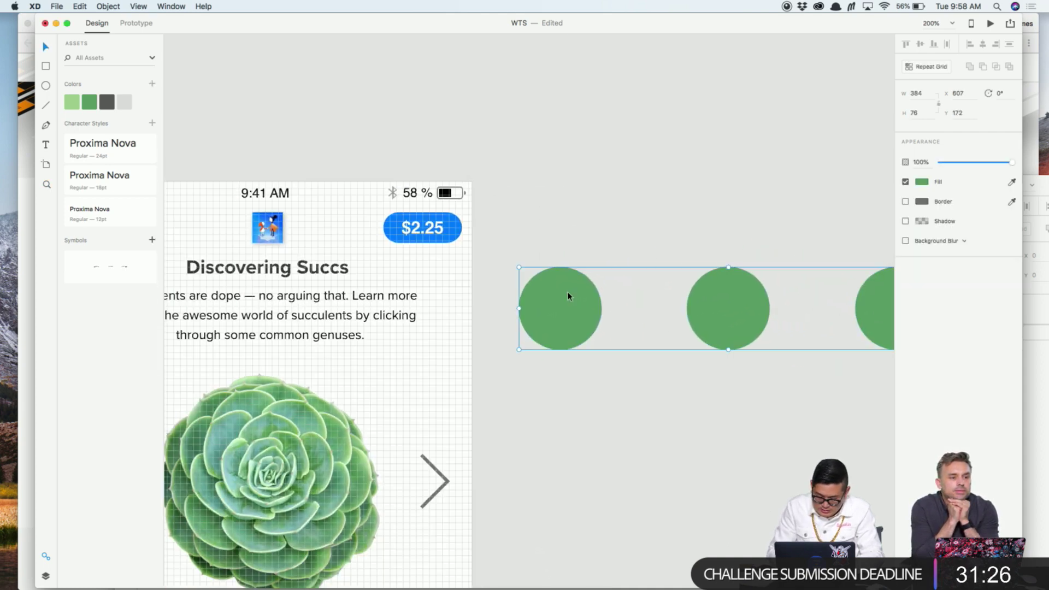
{"action": "key", "text": "super+1"}
{"action": "left_click_drag", "start_coordinate": [732, 290], "coordinate": [585, 324]}
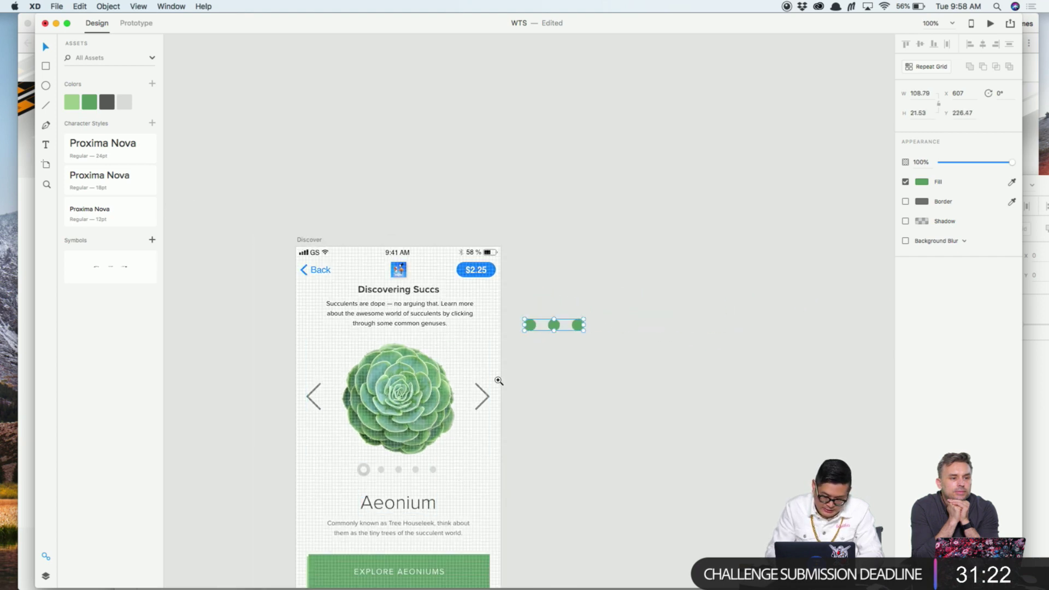
Place the three-dot icon just below the $2.25 button on the Discover artboard, shrinking it further, then select the top bar
{"action": "key", "text": "z"}
{"action": "left_click", "coordinate": [445, 399]}
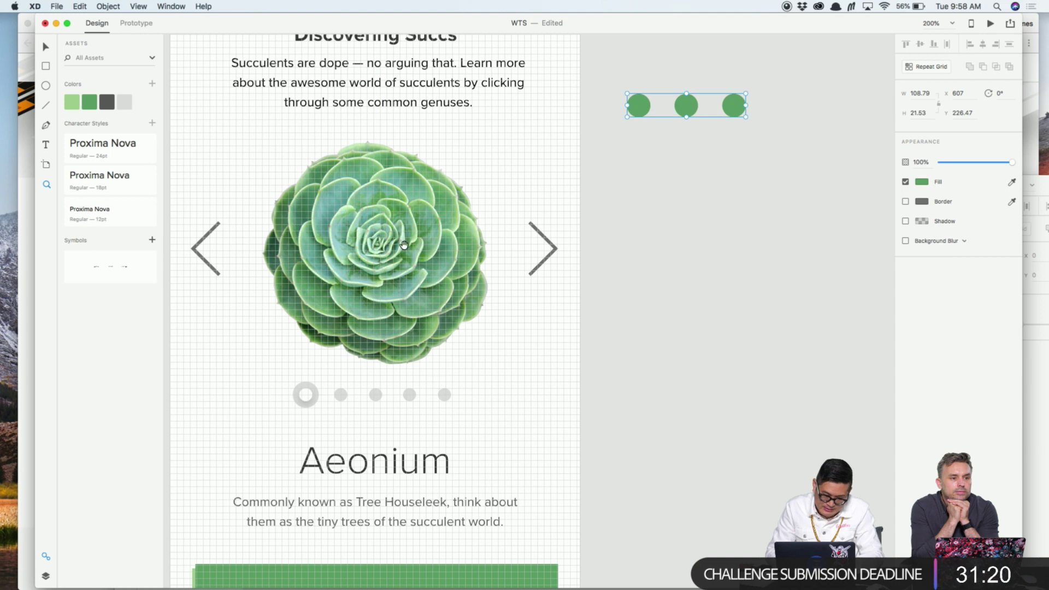
{"action": "scroll", "coordinate": [735, 124], "scroll_direction": "up", "scroll_amount": 3}
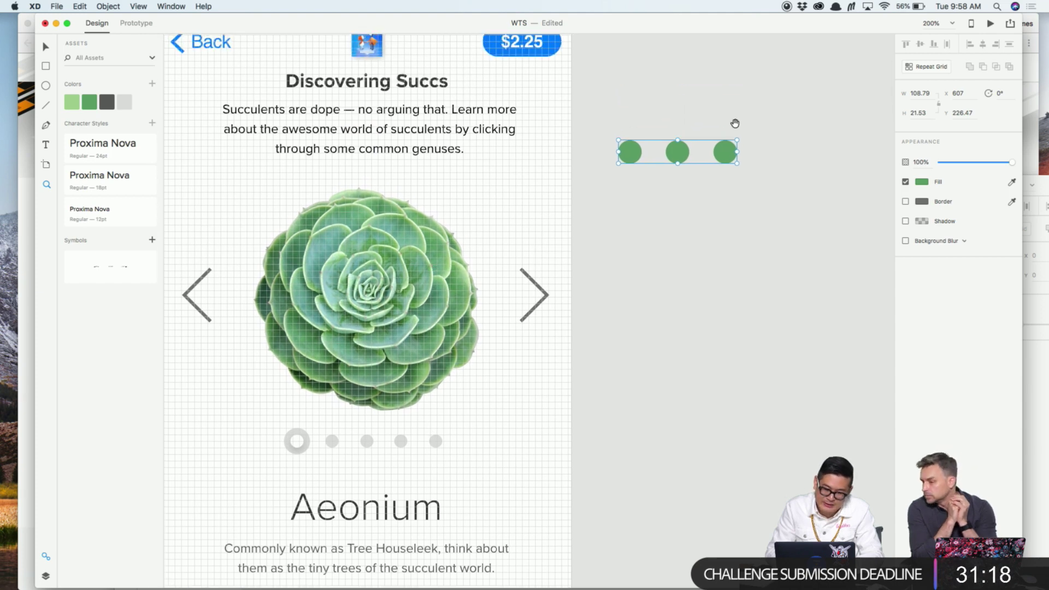
{"action": "left_click_drag", "start_coordinate": [734, 124], "coordinate": [497, 140]}
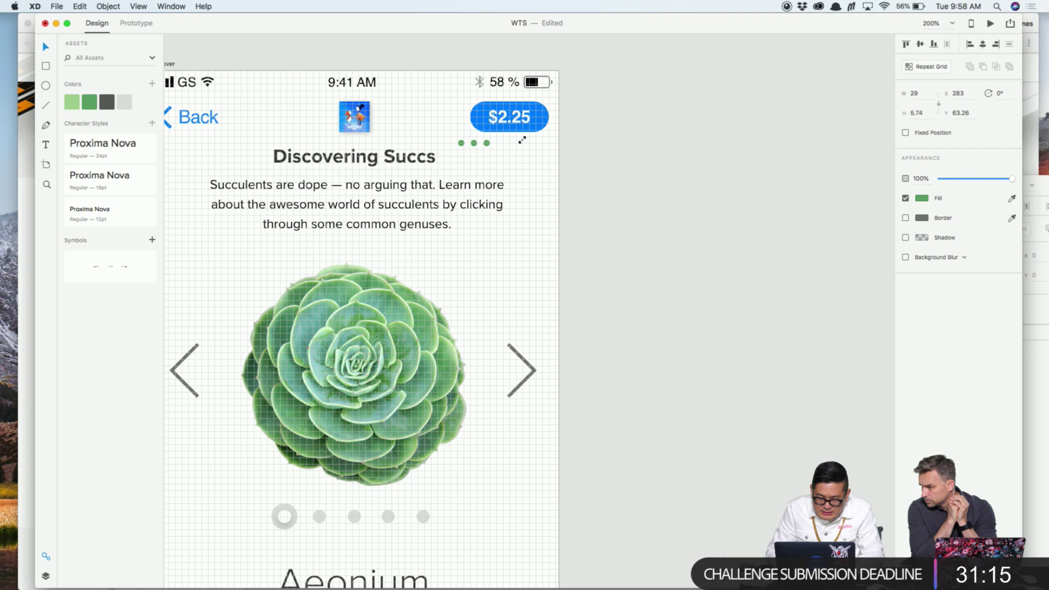
{"action": "left_click", "coordinate": [494, 143]}
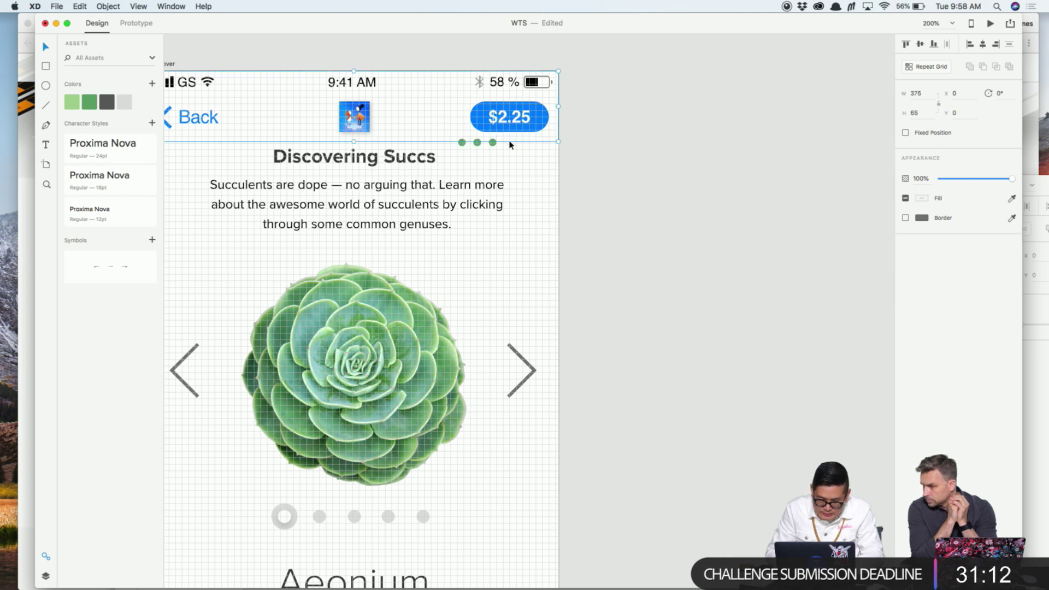
Move the three-dot icon onto the $2.25 button, at about X 313, Y 36
{"action": "key", "text": "super+equal"}
{"action": "double_click", "coordinate": [504, 179]}
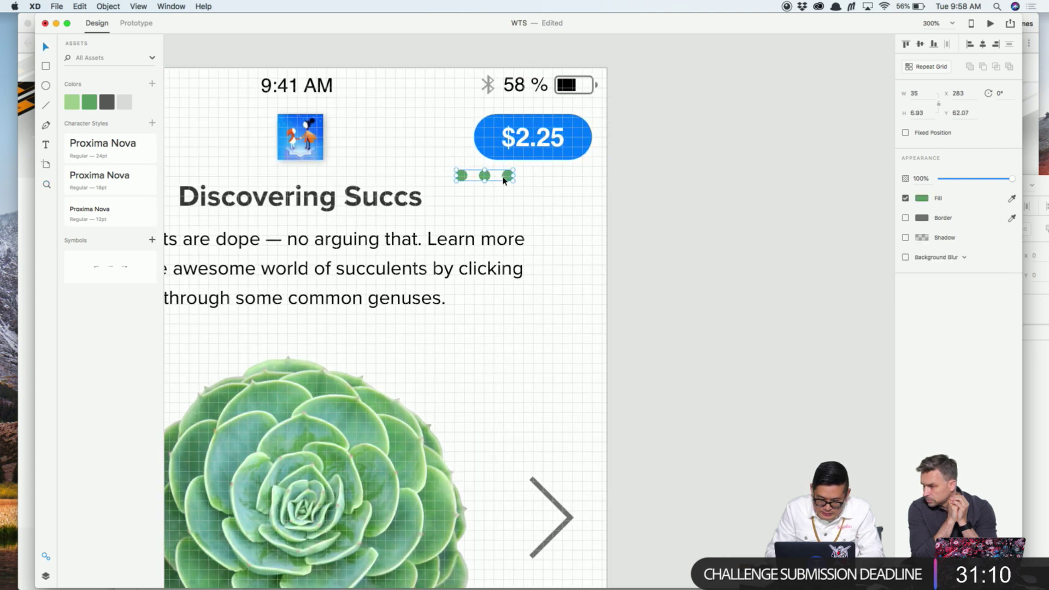
{"action": "left_click_drag", "start_coordinate": [503, 179], "coordinate": [552, 137]}
Draw a rectangle 48 wide over the $2.25 button, send it behind the three-dot icon, and set its height to 48
{"action": "key", "text": "r"}
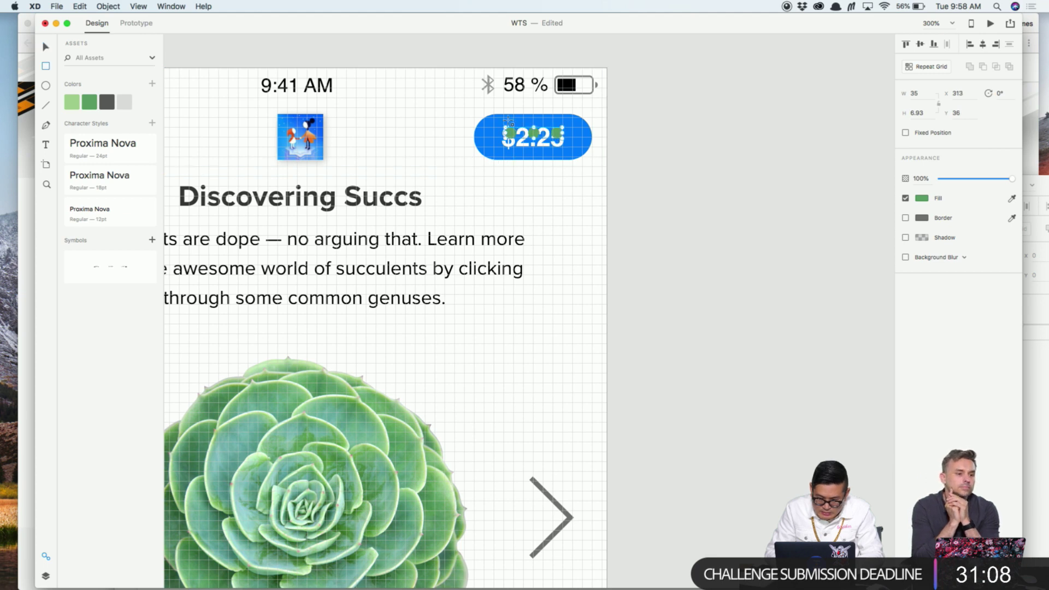
{"action": "left_click_drag", "start_coordinate": [494, 108], "coordinate": [573, 171]}
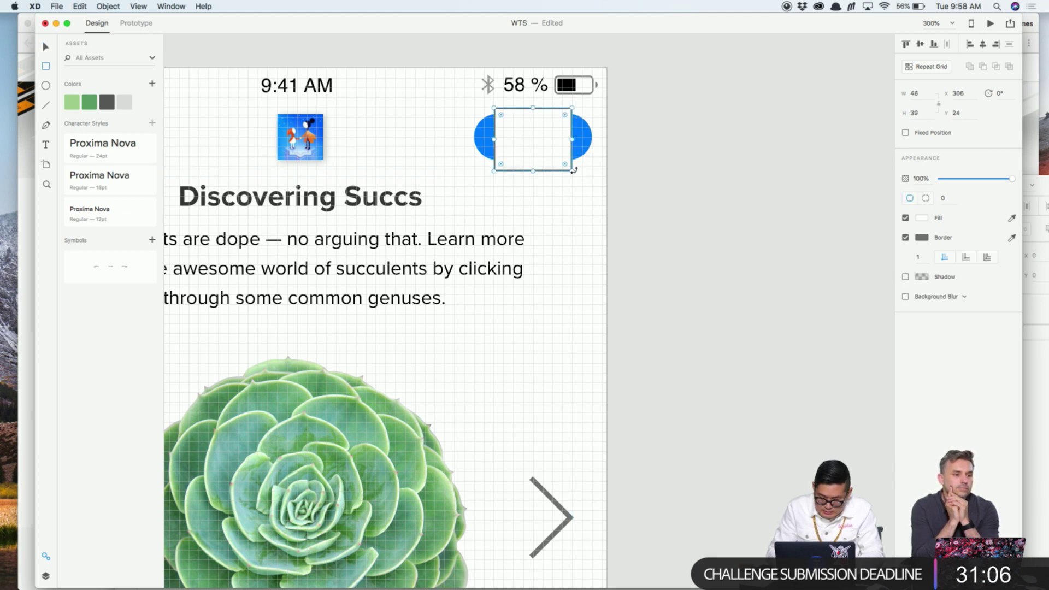
{"action": "key", "text": "super+bracketleft"}
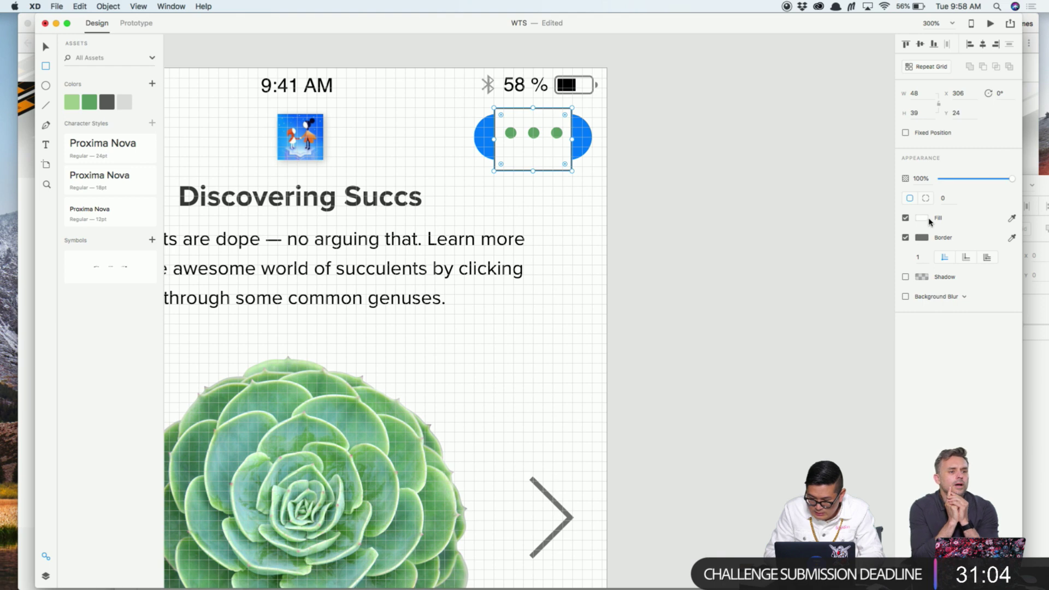
{"action": "left_click", "coordinate": [916, 113]}
{"action": "type", "text": "4"}
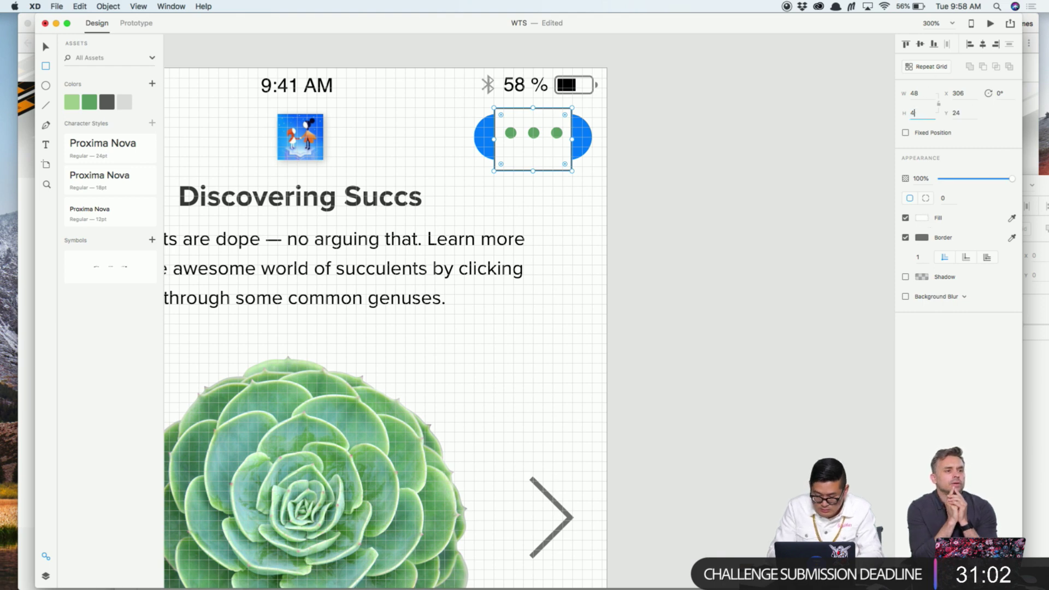
{"action": "type", "text": "8"}
{"action": "key", "text": "Return"}
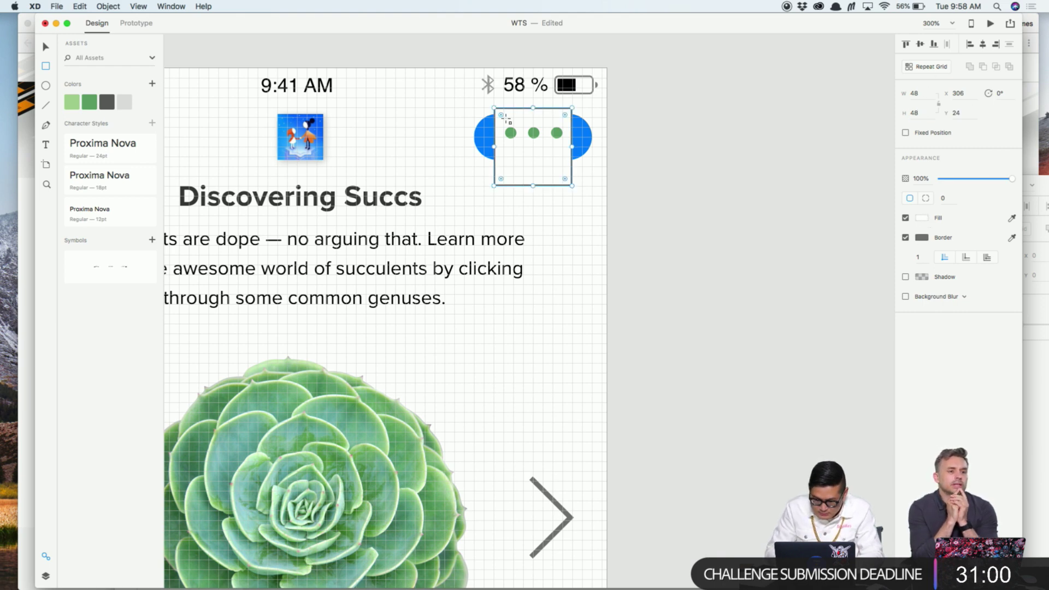
Center the three-dot icon vertically within the 48 by 48 square
{"action": "key", "text": "v"}
{"action": "left_click", "coordinate": [533, 135]}
{"action": "left_click", "coordinate": [529, 161], "text": "shift"}
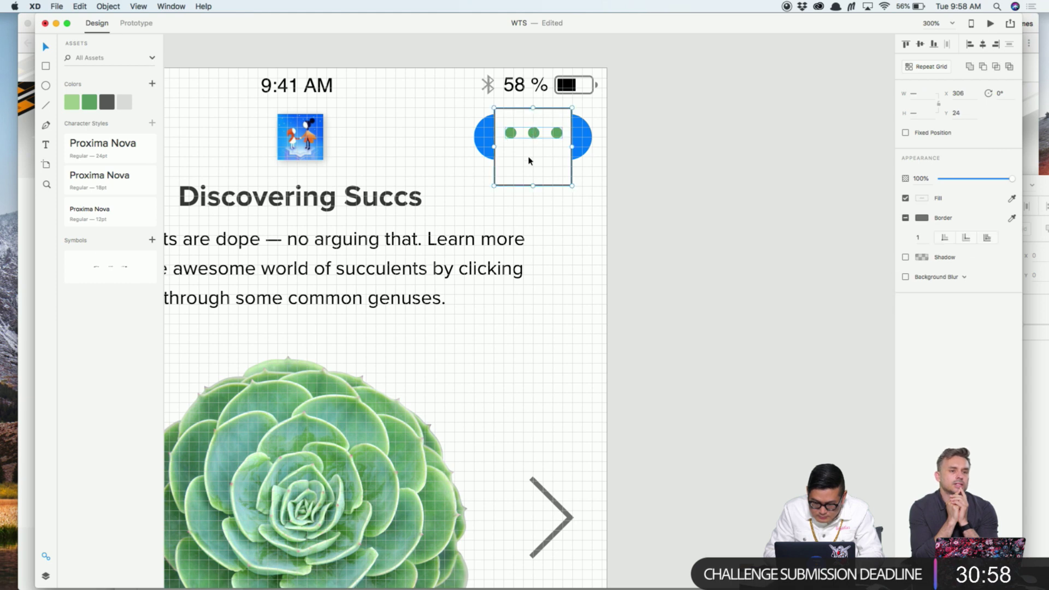
{"action": "left_click", "coordinate": [920, 44]}
{"action": "left_click", "coordinate": [722, 182]}
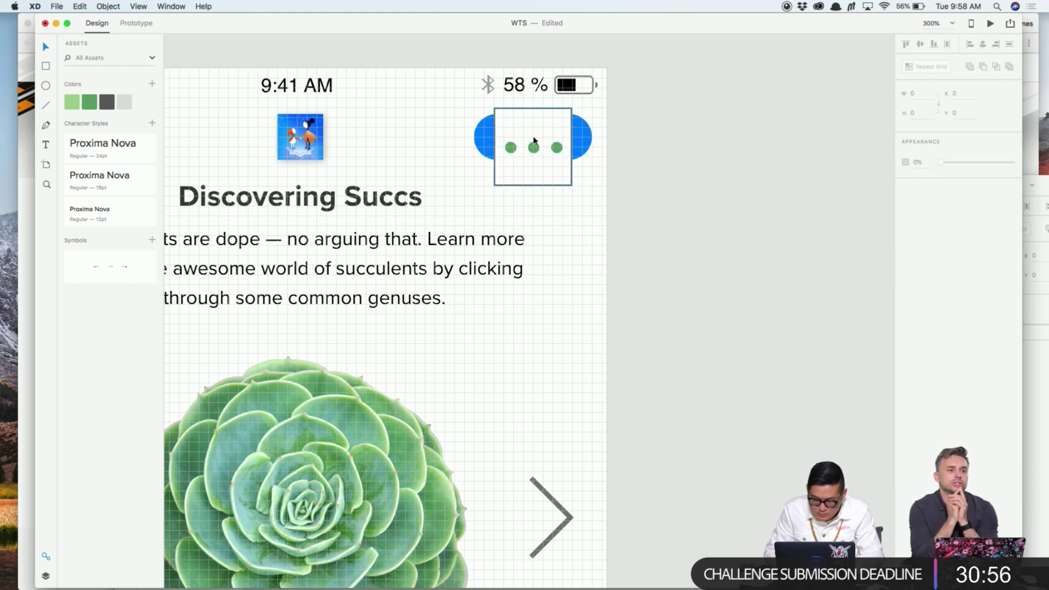
Move the icon and its square together over the $2.25 button, placing the square at about X 312, Y 18
{"action": "left_click", "coordinate": [533, 145]}
{"action": "left_click", "coordinate": [544, 125], "text": "shift"}
{"action": "mouse_move", "coordinate": [544, 125]}
{"action": "left_mouse_down"}
{"action": "mouse_move", "coordinate": [568, 130]}
{"action": "mouse_move", "coordinate": [545, 128]}
{"action": "mouse_move", "coordinate": [558, 130]}
{"action": "mouse_move", "coordinate": [552, 121]}
{"action": "left_mouse_up"}
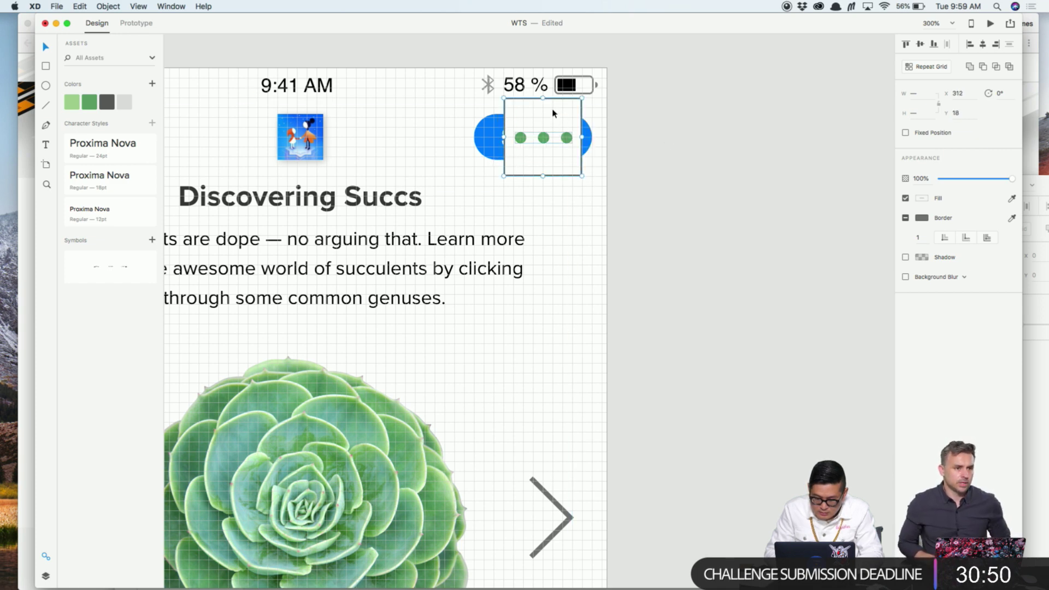
{"action": "left_click", "coordinate": [553, 131]}
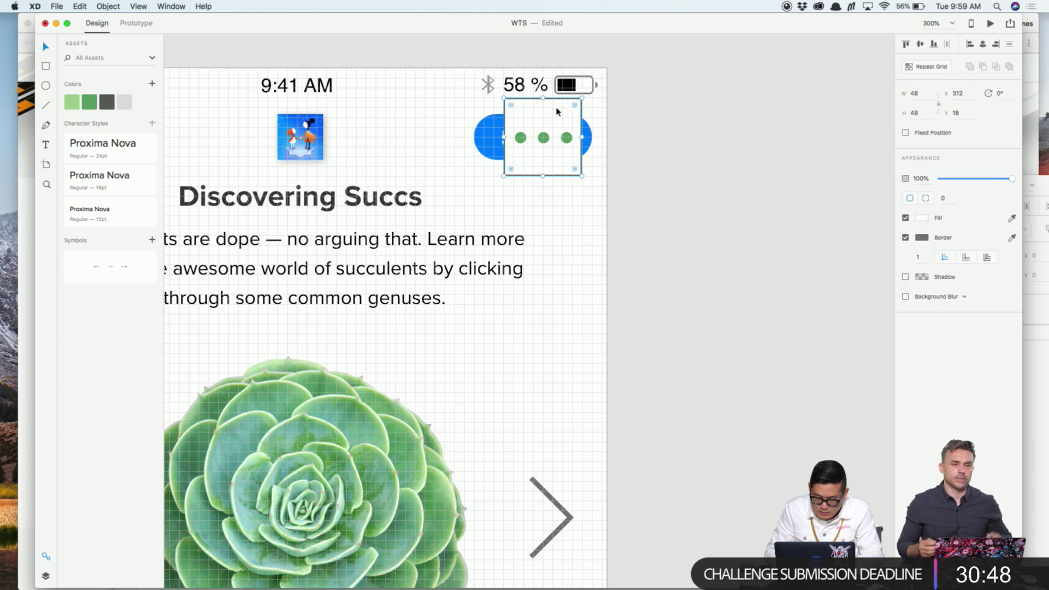
{"action": "left_click", "coordinate": [460, 131]}
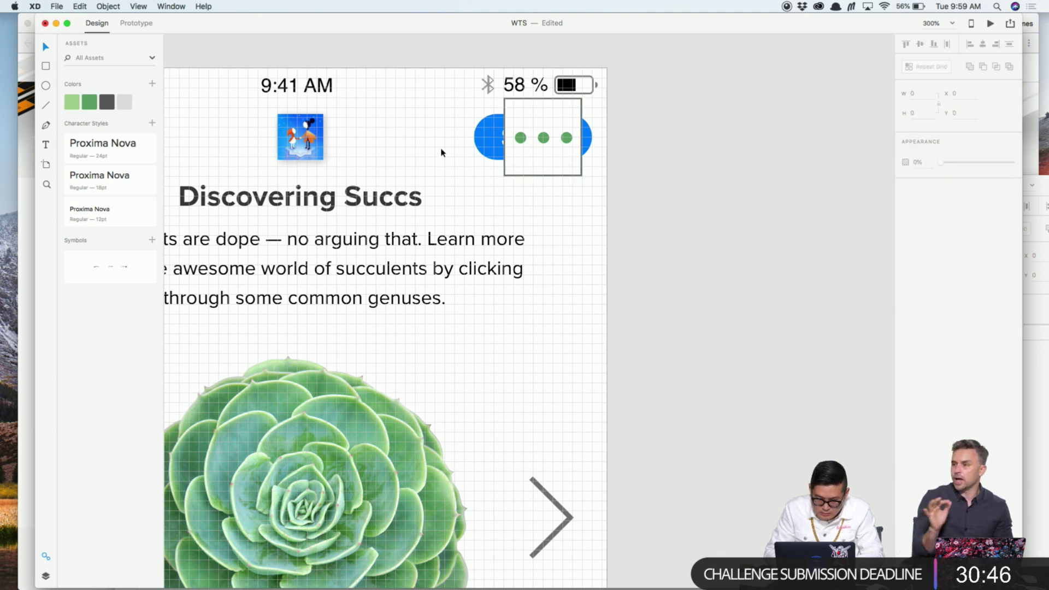
Widen the square behind the icon to about 72 at X 294, spanning the full width of the $2.25 button
{"action": "left_click", "coordinate": [472, 155]}
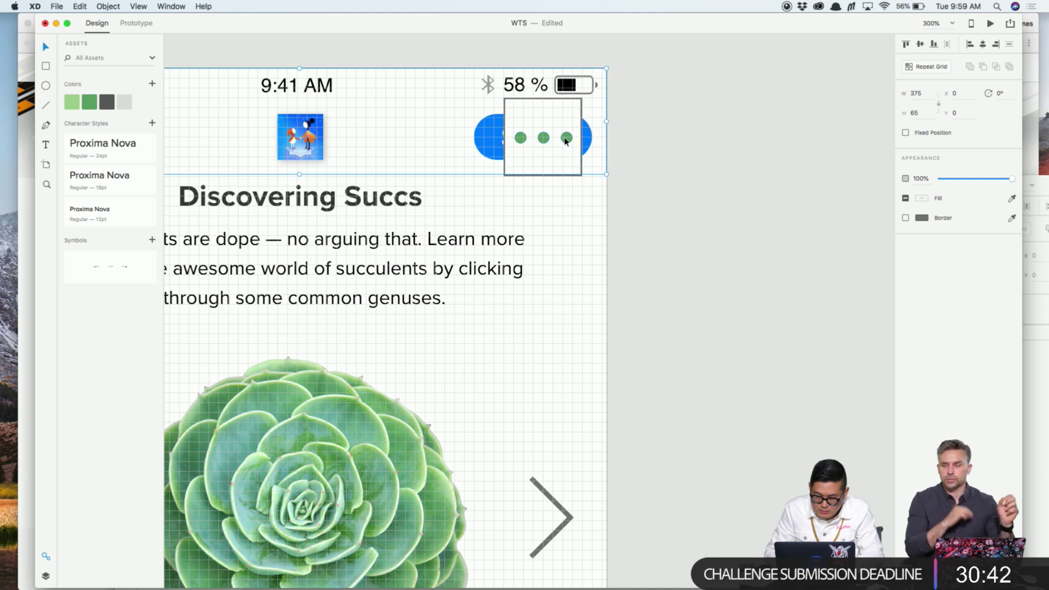
{"action": "left_click_drag", "start_coordinate": [566, 141], "coordinate": [590, 110]}
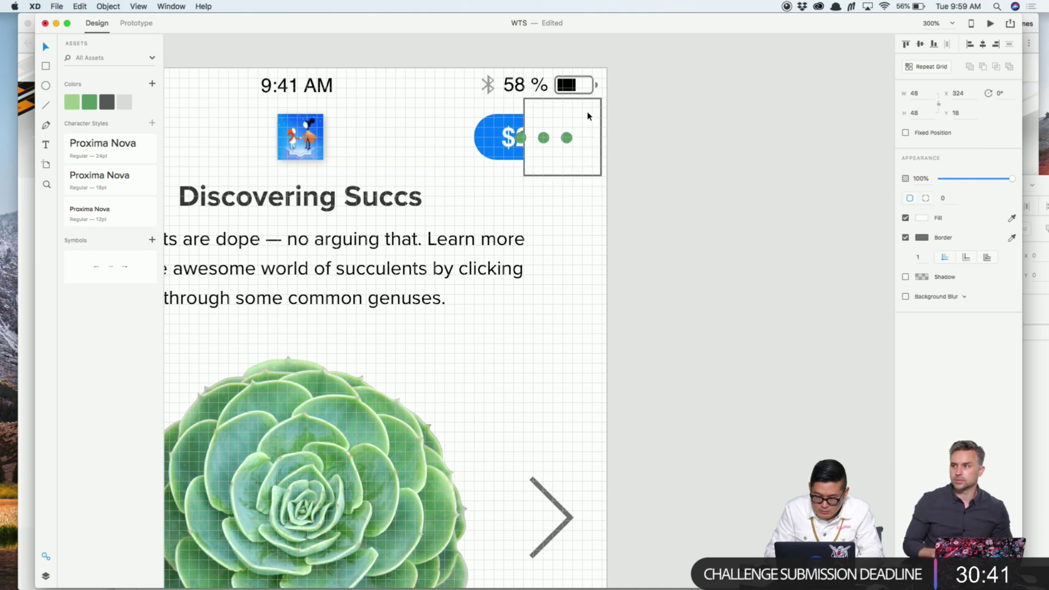
{"action": "left_click_drag", "start_coordinate": [529, 137], "coordinate": [474, 144]}
{"action": "mouse_move", "coordinate": [604, 137]}
{"action": "left_mouse_down"}
{"action": "mouse_move", "coordinate": [553, 137]}
{"action": "mouse_move", "coordinate": [591, 138]}
{"action": "left_mouse_up"}
{"action": "left_click", "coordinate": [567, 137], "text": "shift"}
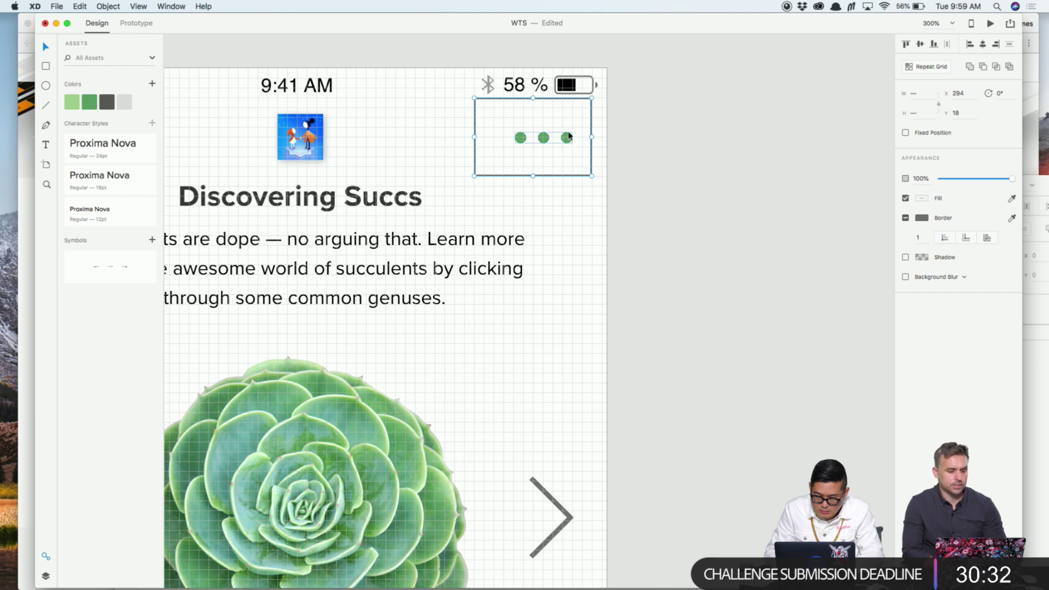
{"action": "key", "text": "super+z"}
{"action": "key", "text": "super+z"}
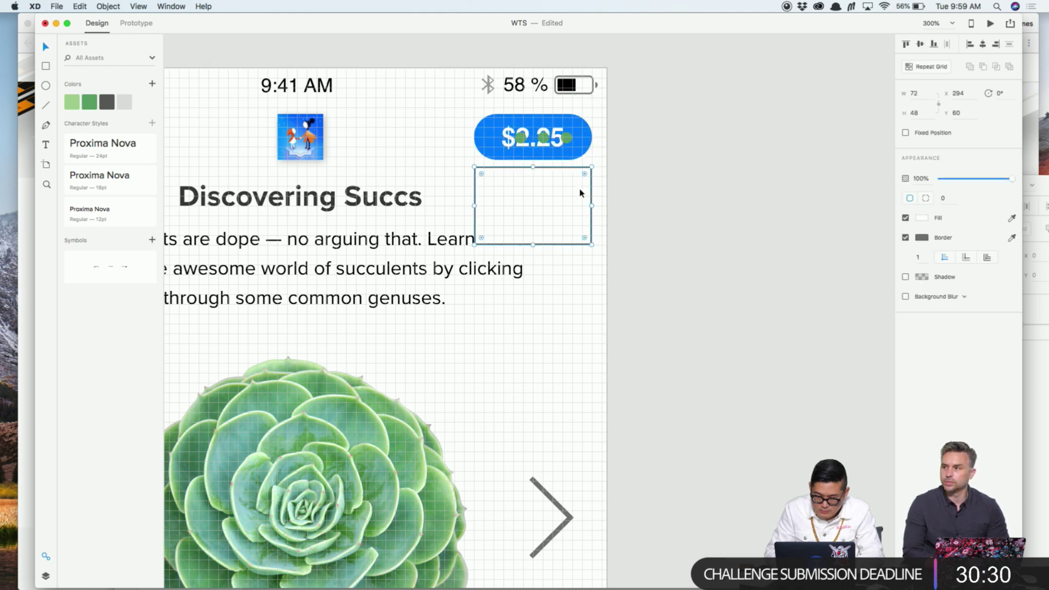
{"action": "key", "text": "super+shift+z"}
{"action": "key", "text": "super+shift+z"}
Lower the rectangle's upper edge to Y 27 and set its height to 30, covering the $2.25 button
{"action": "left_click_drag", "start_coordinate": [534, 97], "coordinate": [536, 111]}
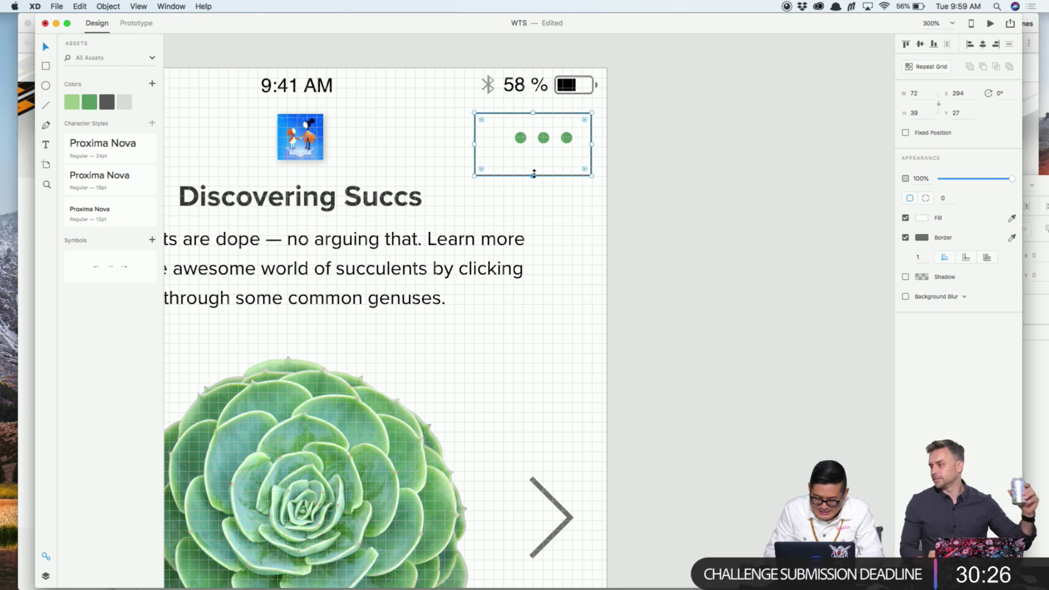
{"action": "left_click_drag", "start_coordinate": [534, 173], "coordinate": [533, 157]}
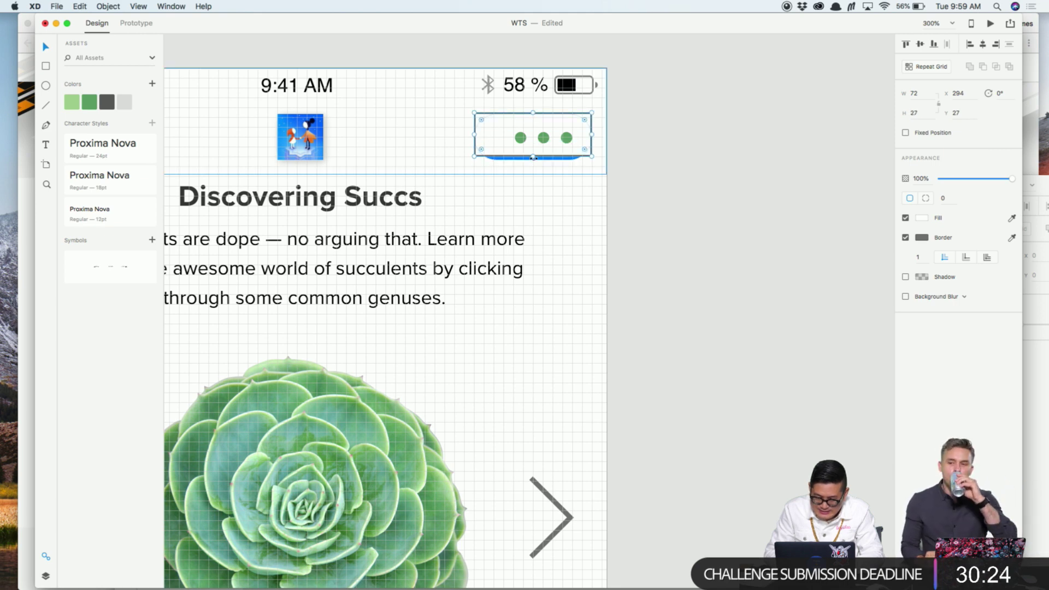
{"action": "left_click", "coordinate": [925, 112]}
{"action": "type", "text": "30"}
{"action": "key", "text": "Return"}
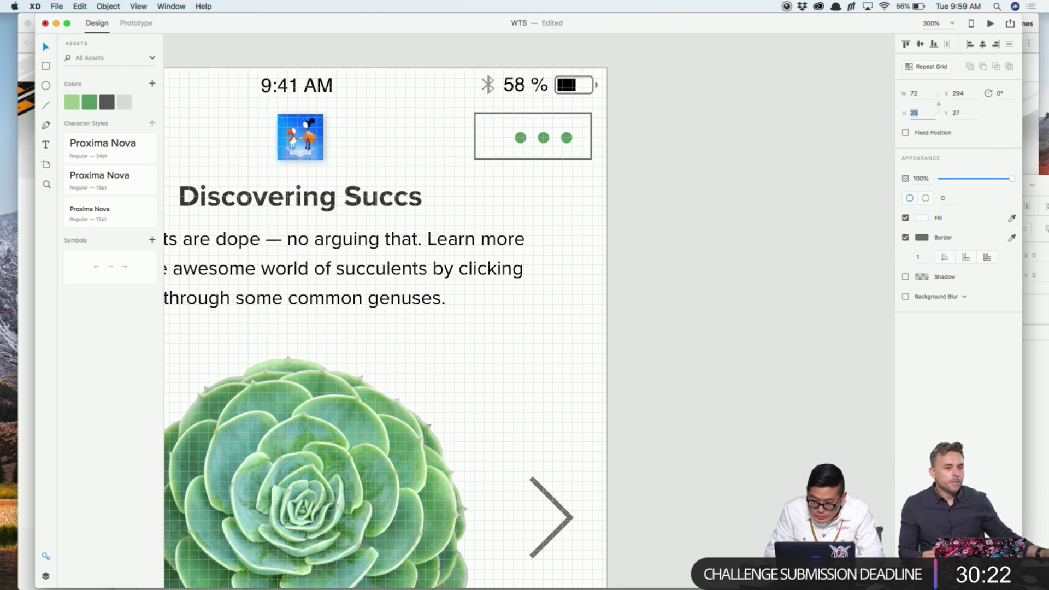
Center the three-dot icon horizontally in the rectangle and remove the rectangle's border and fill
{"action": "left_click", "coordinate": [565, 141], "text": "shift"}
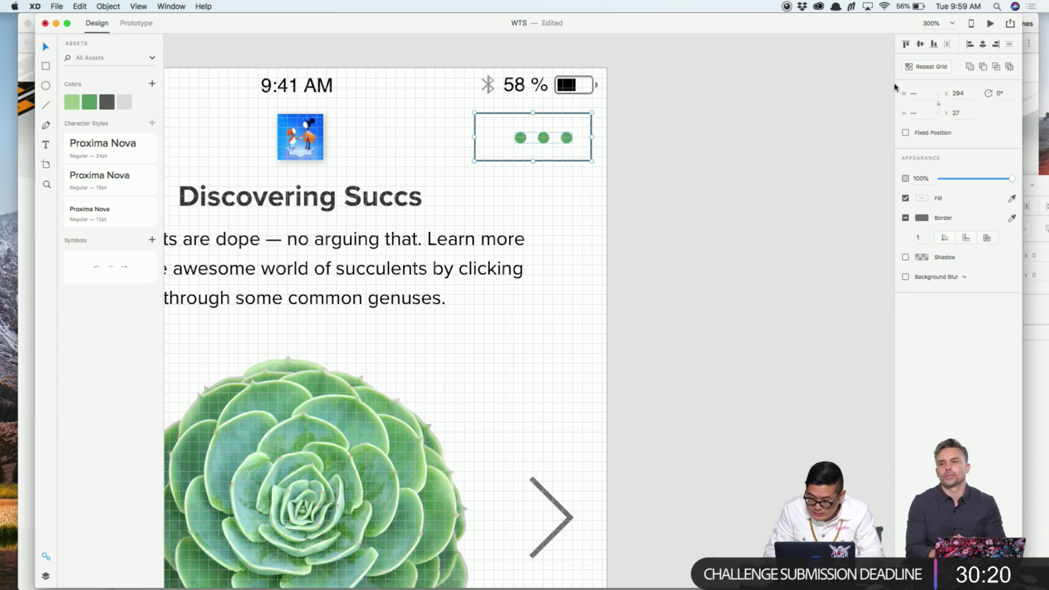
{"action": "left_click", "coordinate": [984, 45]}
{"action": "left_click", "coordinate": [566, 125]}
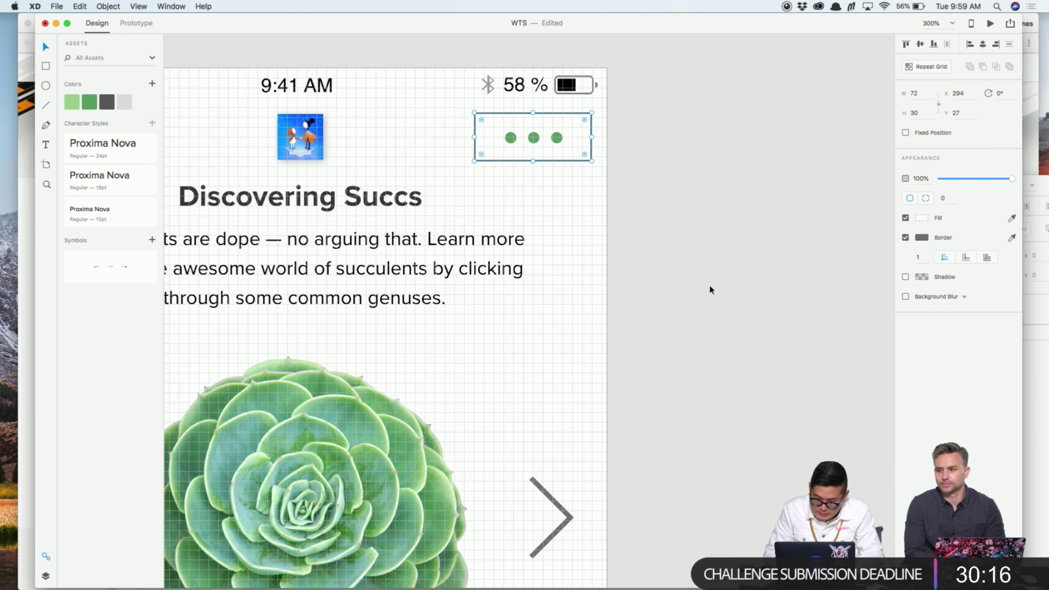
{"action": "left_click", "coordinate": [905, 238]}
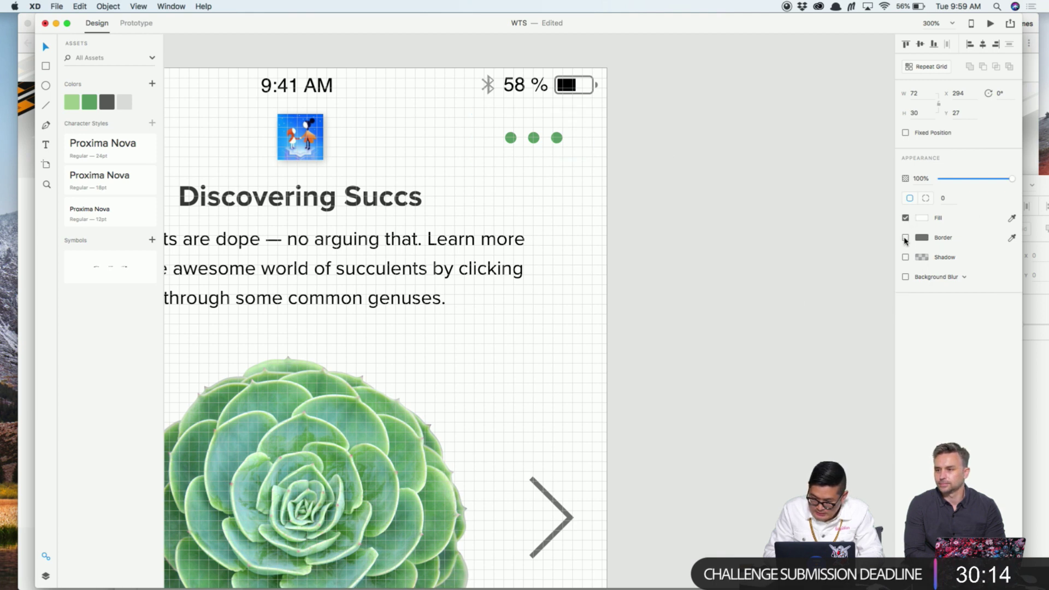
{"action": "key", "text": "super+v"}
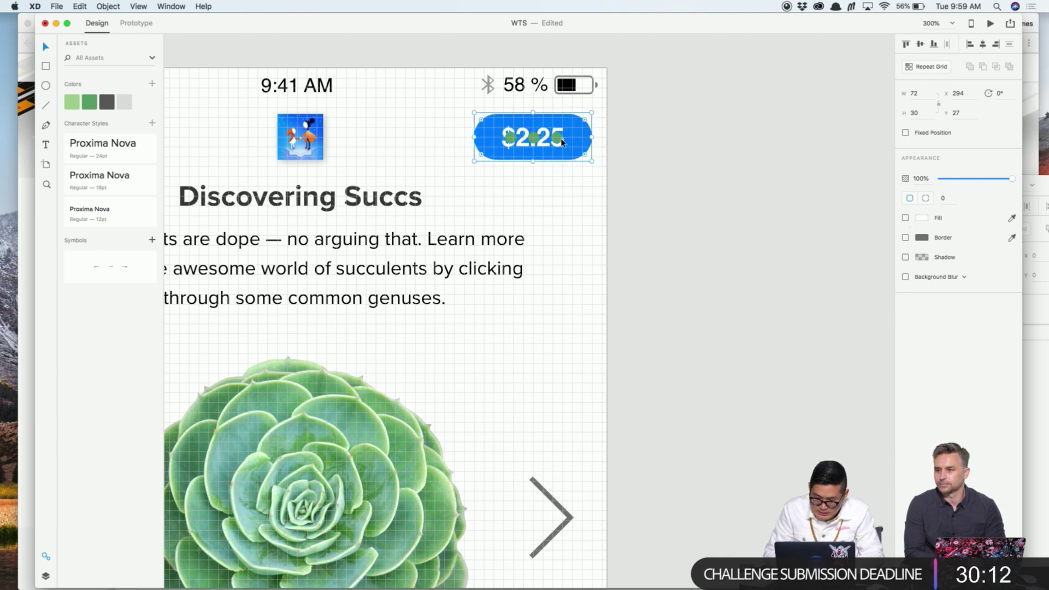
Group the three-dot icon with its invisible rectangle in the Discover artboard's layer list
{"action": "left_click", "coordinate": [558, 143]}
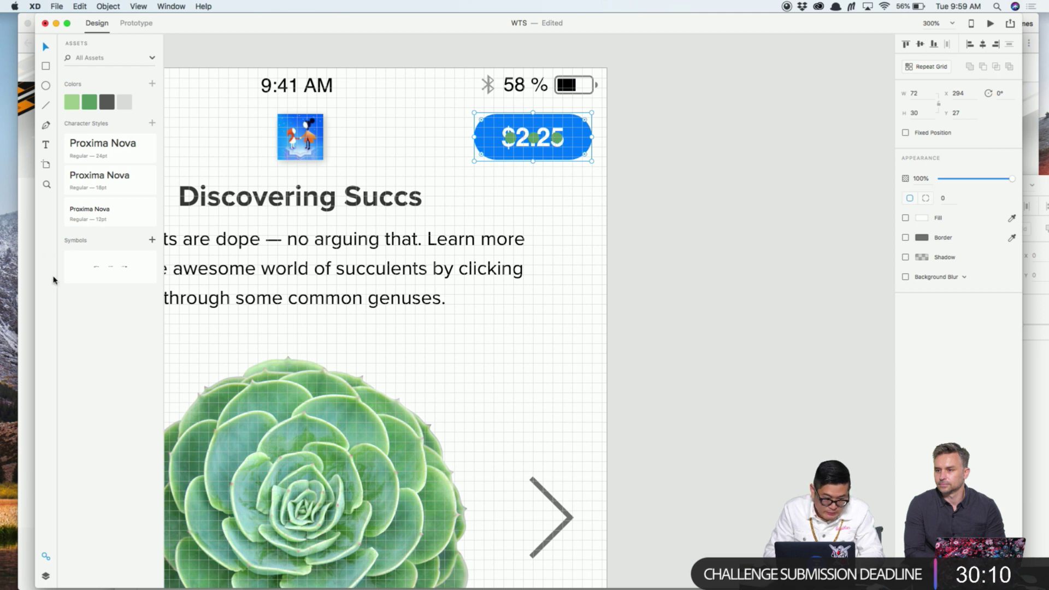
{"action": "left_click", "coordinate": [46, 576]}
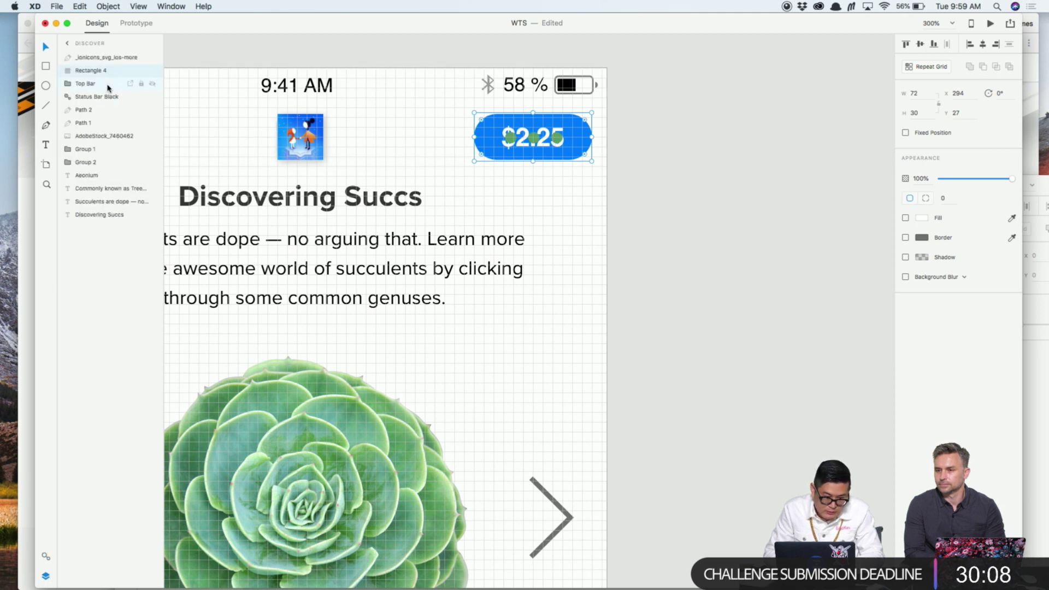
{"action": "mouse_move", "coordinate": [535, 145]}
{"action": "left_mouse_down"}
{"action": "mouse_move", "coordinate": [515, 221]}
{"action": "mouse_move", "coordinate": [533, 138]}
{"action": "left_mouse_up"}
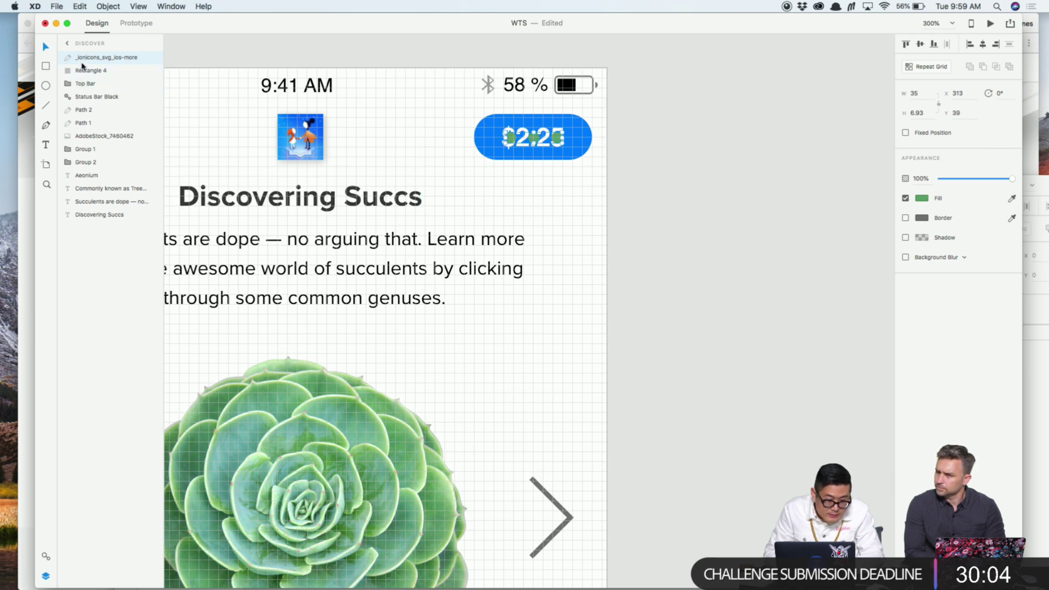
{"action": "left_click", "coordinate": [86, 71], "text": "shift"}
{"action": "key", "text": "super+g"}
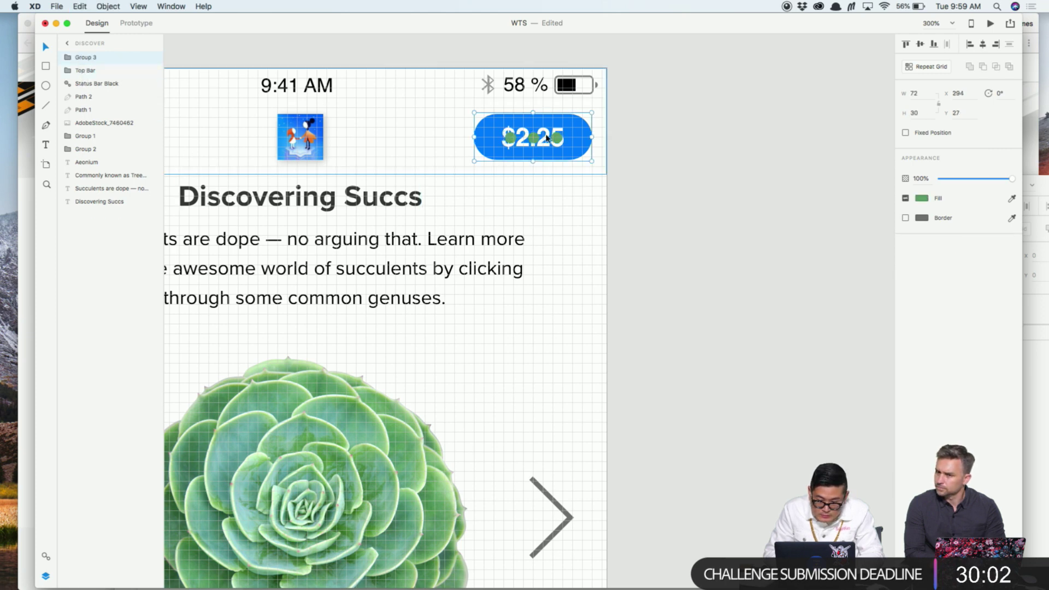
Duplicate the three-dot icon group over the Back button, at X 12, Y 27
{"action": "left_click_drag", "start_coordinate": [546, 138], "coordinate": [731, 235]}
{"action": "key", "text": "super+z"}
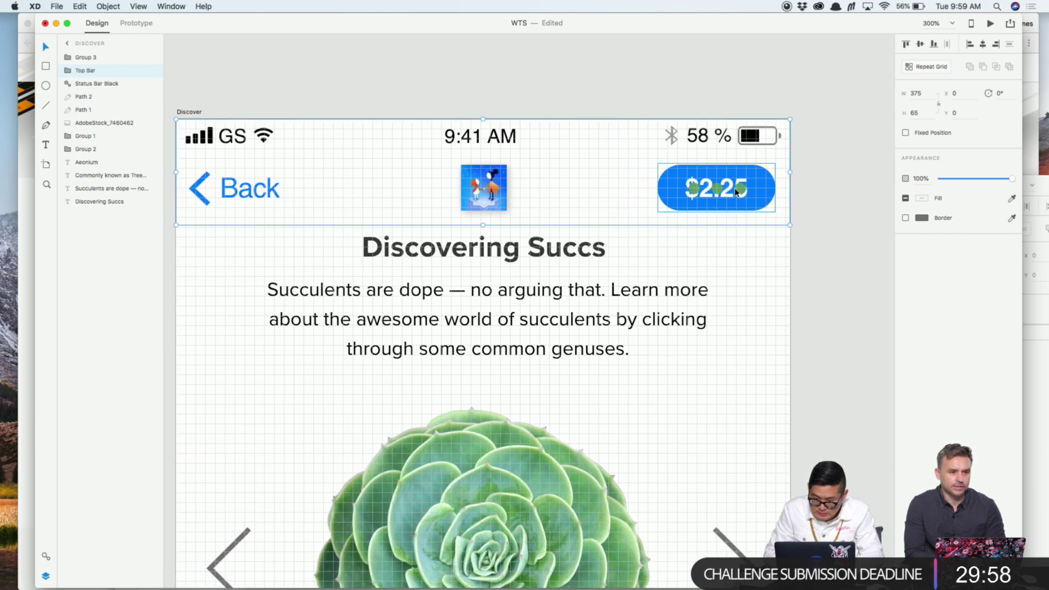
{"action": "left_click", "coordinate": [735, 191]}
{"action": "left_click_drag", "start_coordinate": [741, 191], "coordinate": [320, 218]}
Switch to Finder, preview the icons in the Assets folder, and import _ionicons_svg_ios-arrow-back.svg onto the Discover artboard in XD
{"action": "key", "text": "super+Tab"}
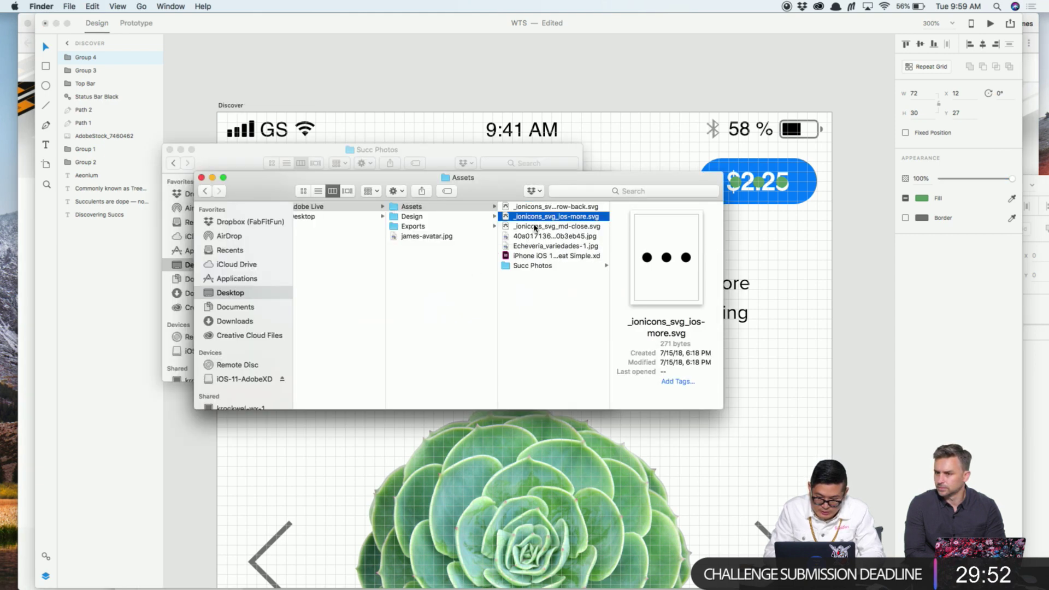
{"action": "left_click", "coordinate": [535, 227]}
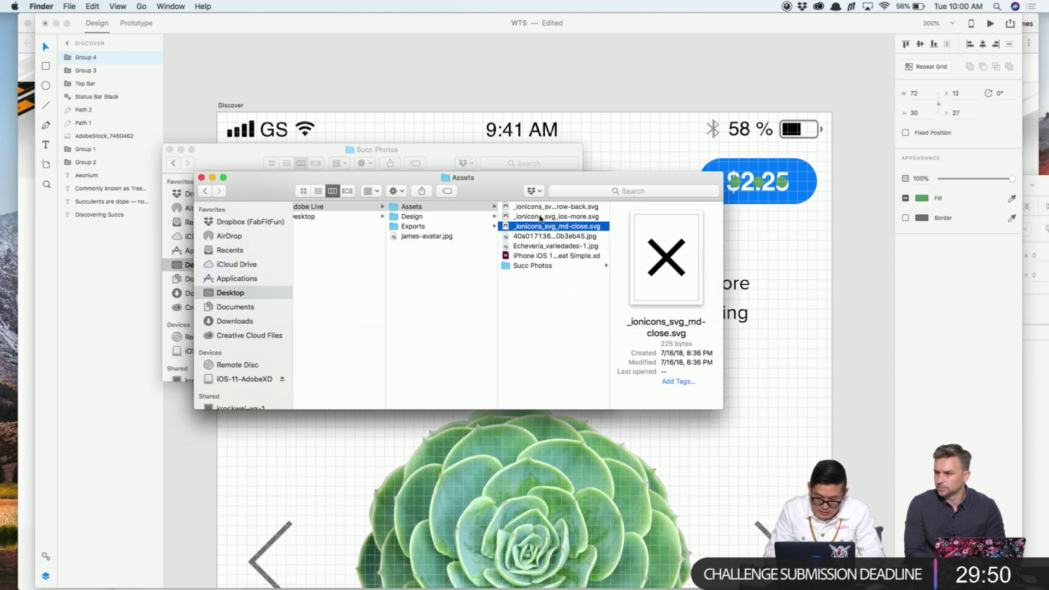
{"action": "left_click", "coordinate": [541, 210]}
{"action": "key", "text": "space"}
{"action": "key", "text": "space"}
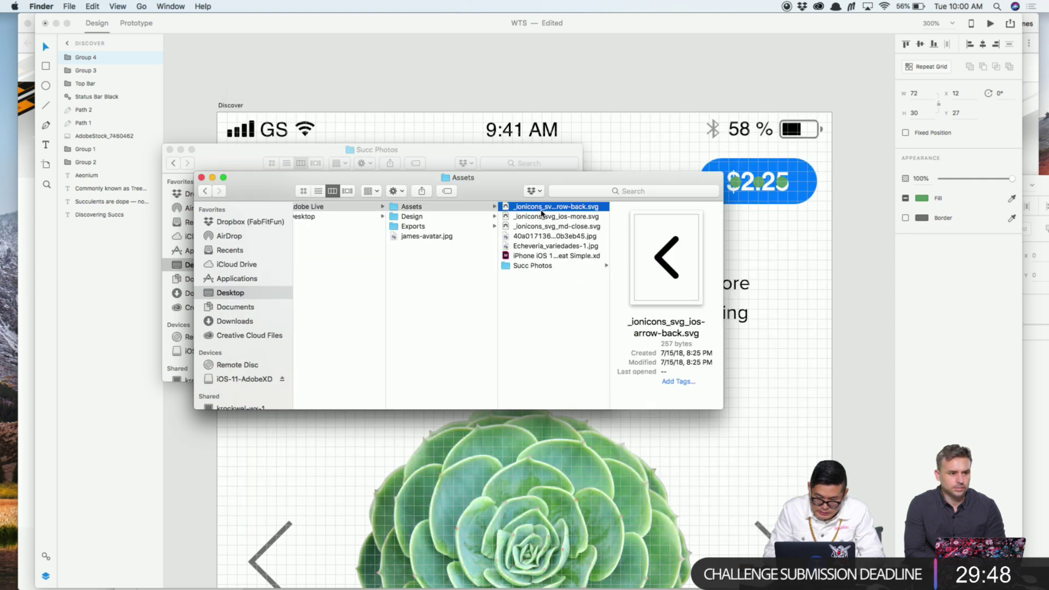
{"action": "left_click_drag", "start_coordinate": [541, 212], "coordinate": [628, 306]}
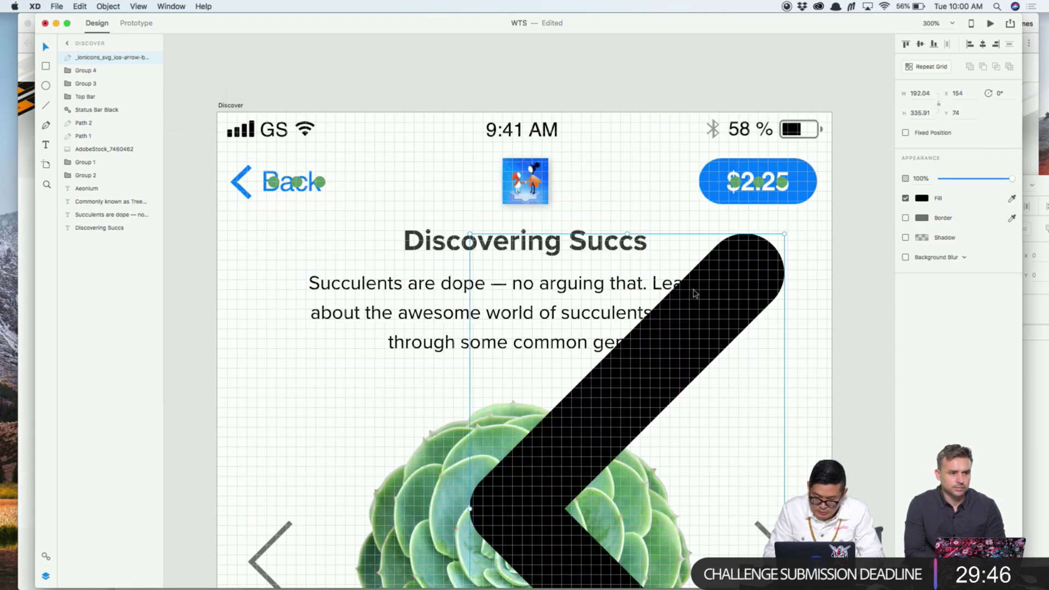
Scale the imported back arrow down proportionally to about 51 by 90 and move it to about X 57, Y 120
{"action": "left_click_drag", "start_coordinate": [730, 289], "coordinate": [757, 274]}
{"action": "key", "text": "super+Tab"}
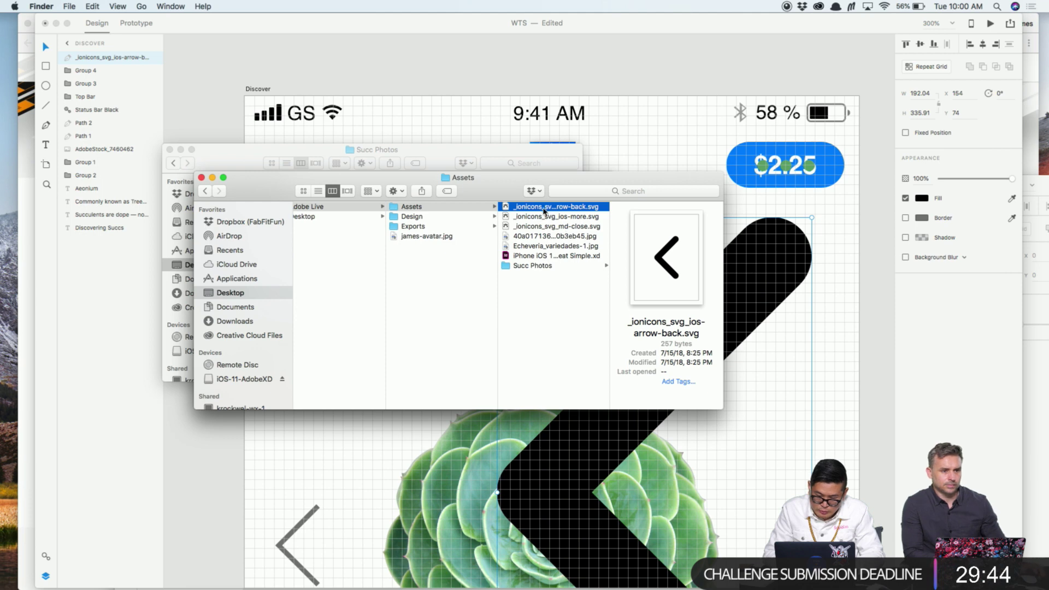
{"action": "left_click", "coordinate": [755, 258]}
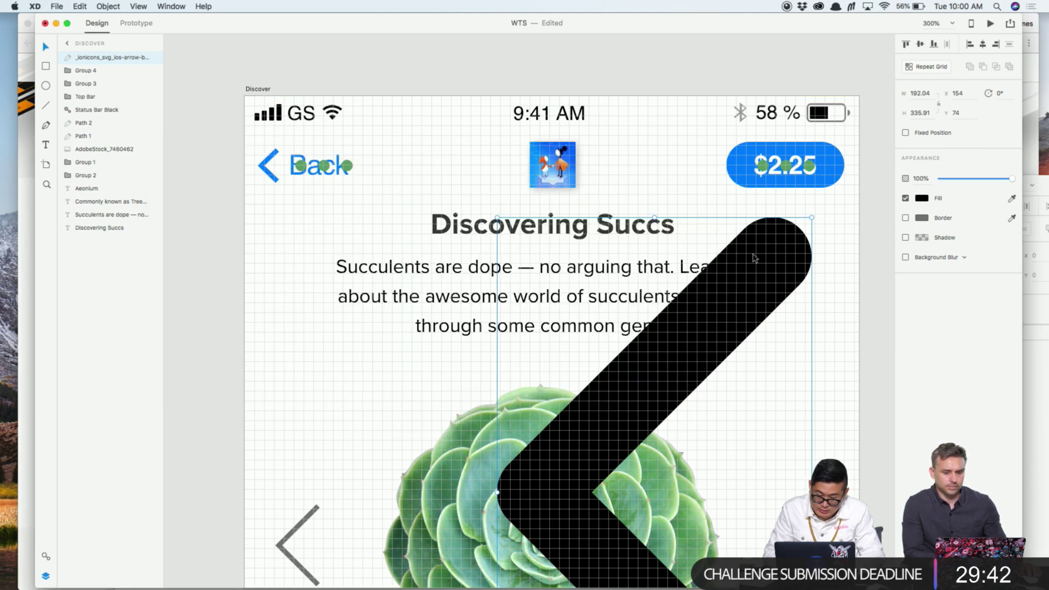
{"action": "left_click_drag", "start_coordinate": [755, 257], "coordinate": [591, 146]}
{"action": "left_click_drag", "start_coordinate": [650, 105], "coordinate": [416, 387]}
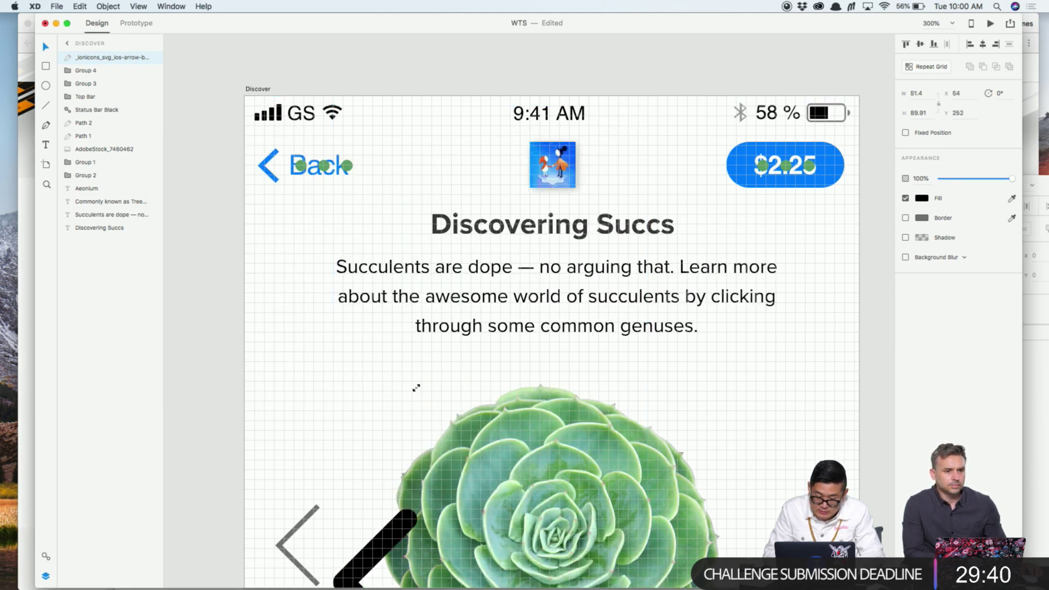
{"action": "left_click_drag", "start_coordinate": [387, 540], "coordinate": [478, 161]}
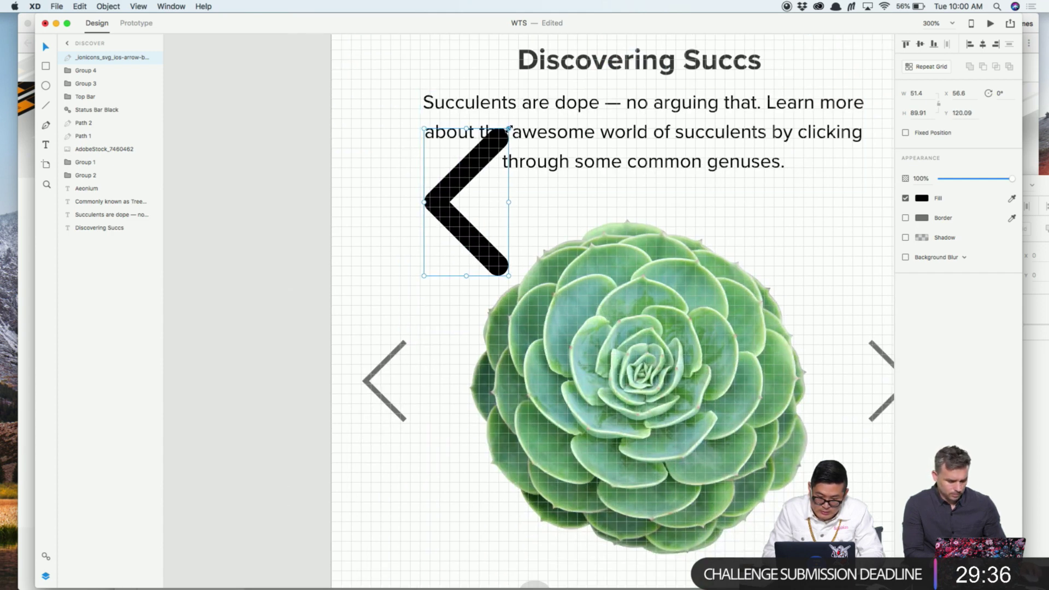
Scale the back arrow to about 15 by 25, place it over the Back chevron near X 6, Y 31, and show the document assets
{"action": "left_click_drag", "start_coordinate": [509, 127], "coordinate": [468, 180]}
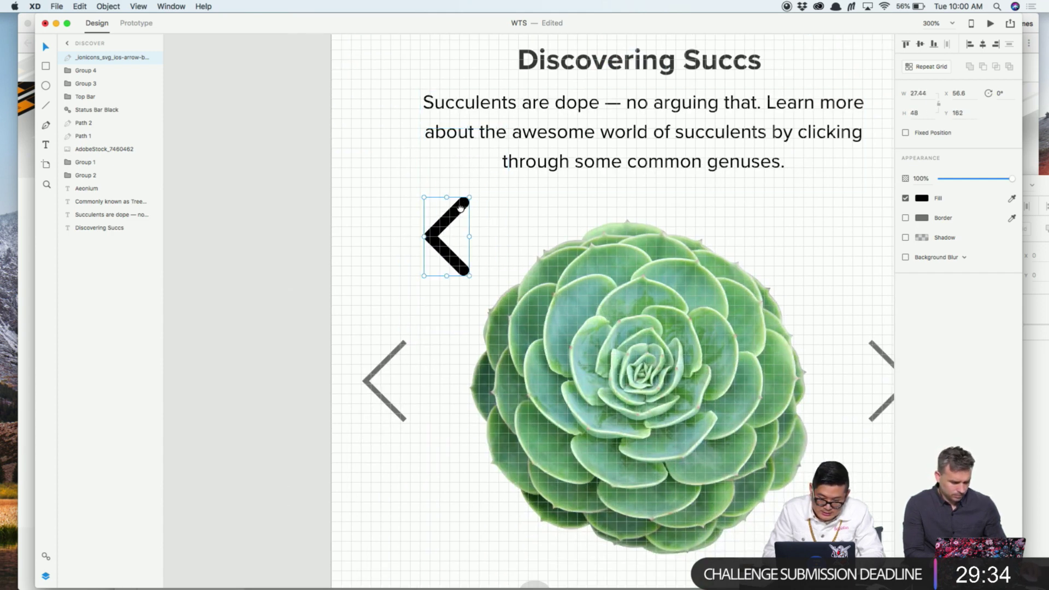
{"action": "scroll", "coordinate": [460, 207], "scroll_direction": "up", "scroll_amount": 5}
{"action": "scroll", "coordinate": [418, 360], "scroll_direction": "up", "scroll_amount": 2}
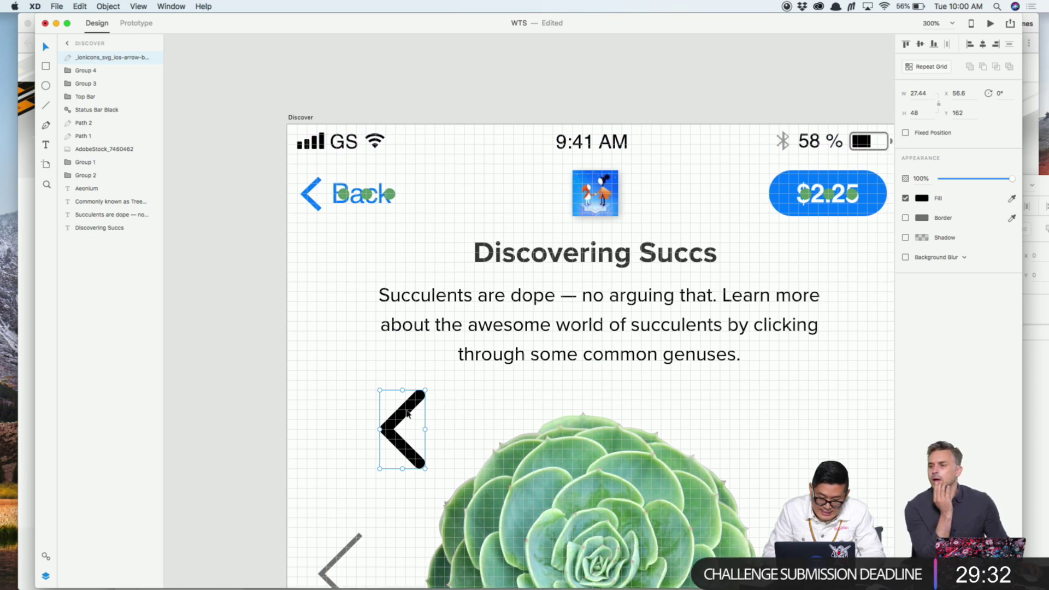
{"action": "left_click_drag", "start_coordinate": [410, 407], "coordinate": [370, 186]}
{"action": "key", "text": "super+equal"}
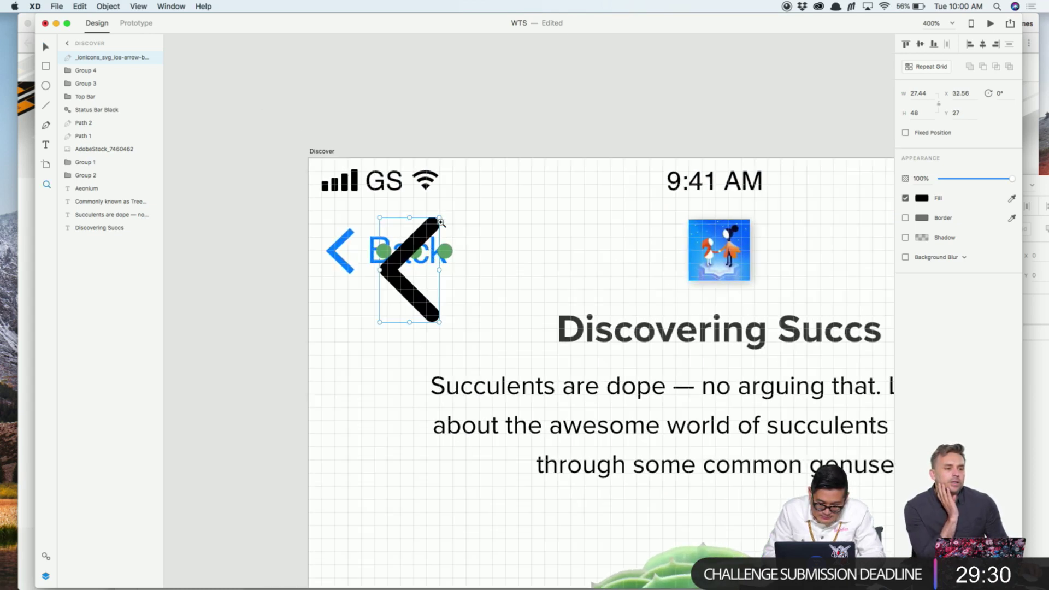
{"action": "left_click_drag", "start_coordinate": [439, 217], "coordinate": [358, 229]}
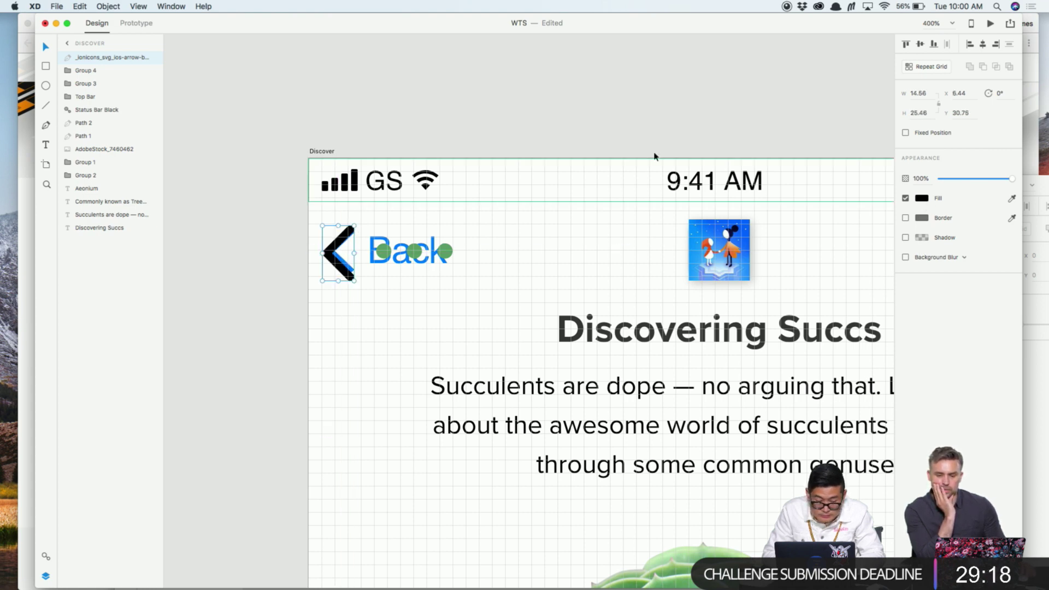
{"action": "left_click", "coordinate": [46, 557]}
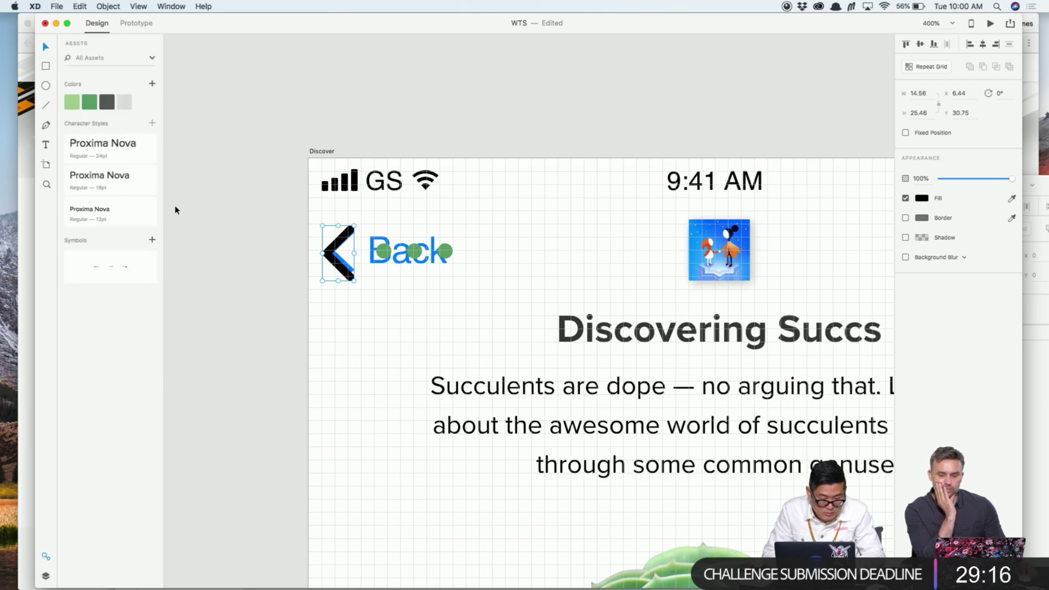
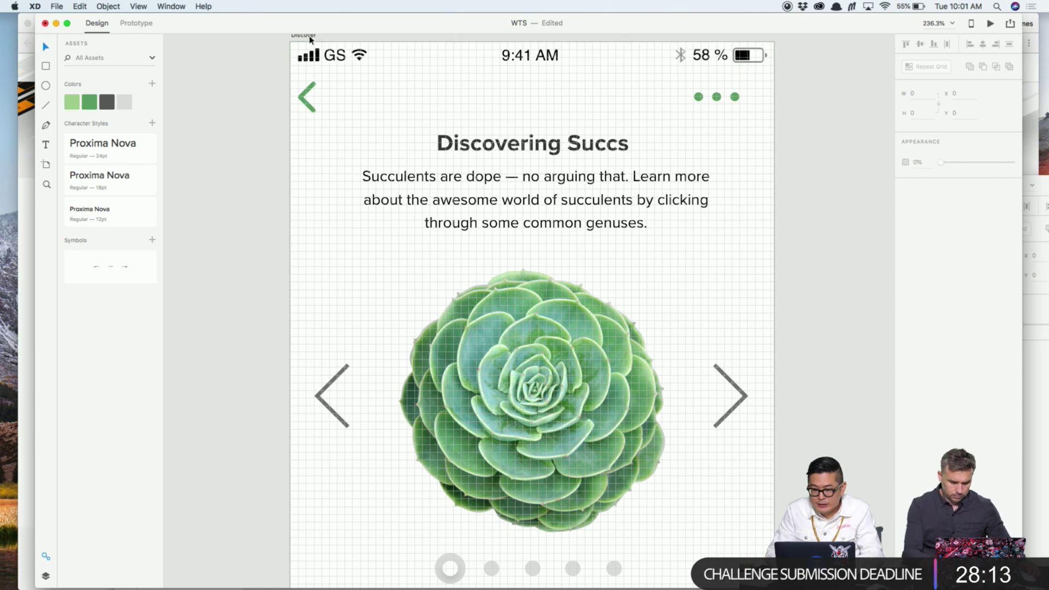
Set the Discover artboard's square grid size to 3
{"action": "scroll", "coordinate": [304, 39], "scroll_direction": "up", "scroll_amount": 2}
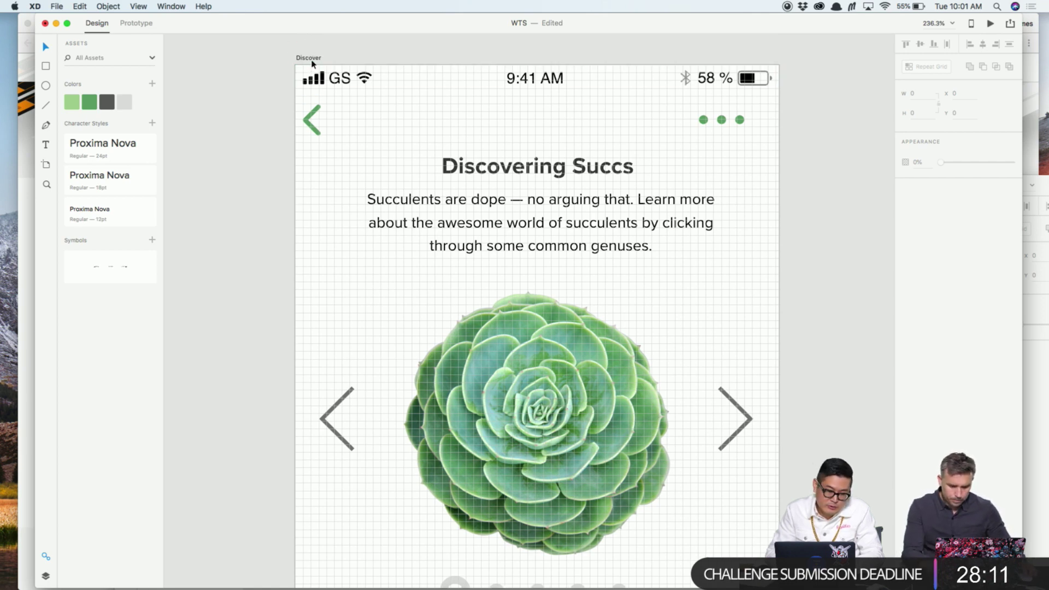
{"action": "left_click", "coordinate": [309, 58]}
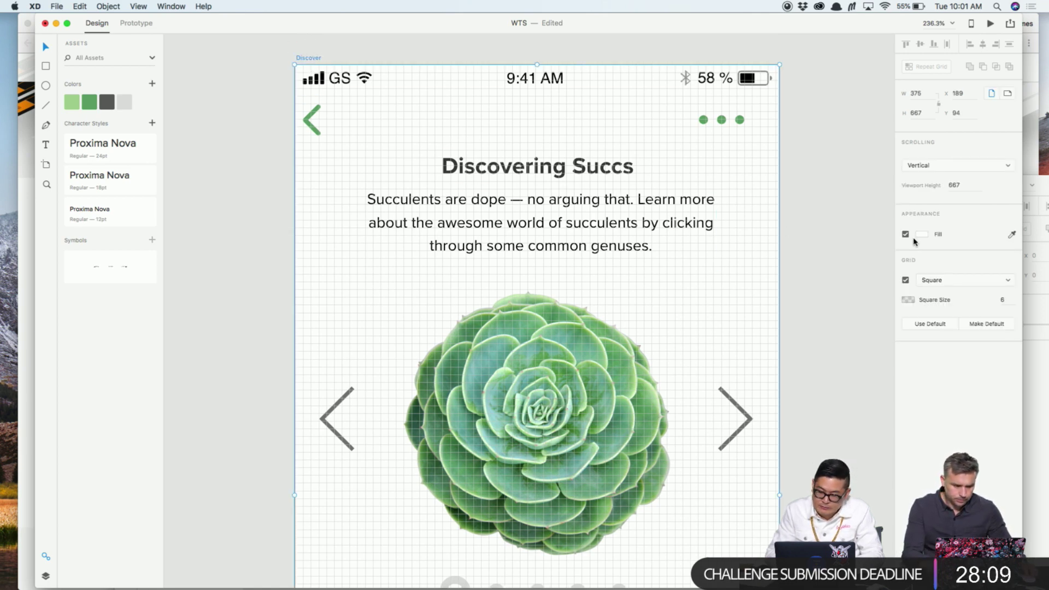
{"action": "left_click", "coordinate": [1004, 300]}
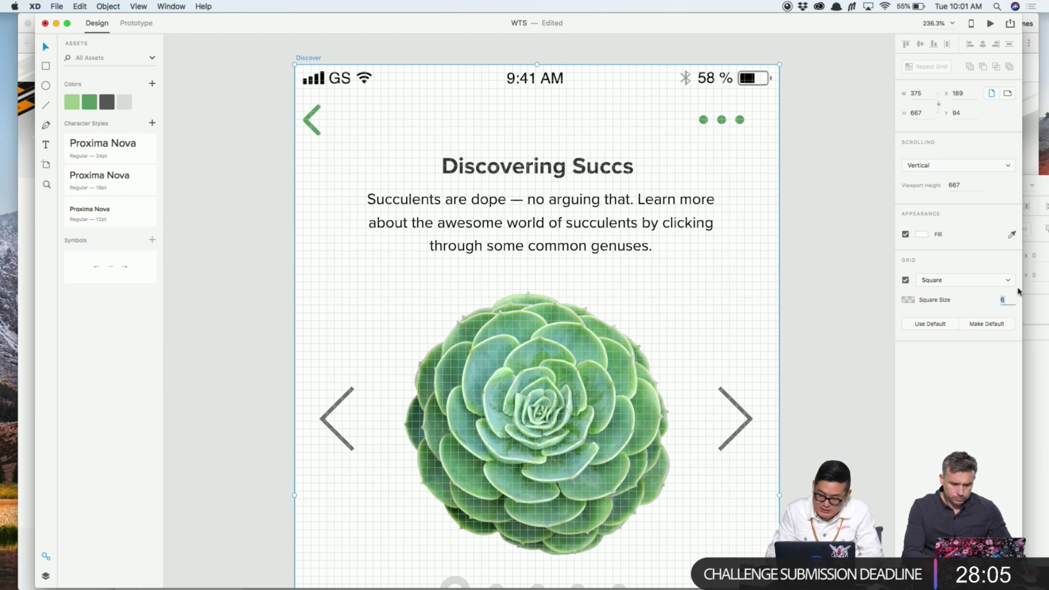
{"action": "type", "text": "3"}
{"action": "key", "text": "Return"}
Inspect the finer grid up close around the heading and try a dark red grid colour, HSB 0, 49, 42 at 50% opacity
{"action": "key", "text": "z"}
{"action": "left_click", "coordinate": [584, 151]}
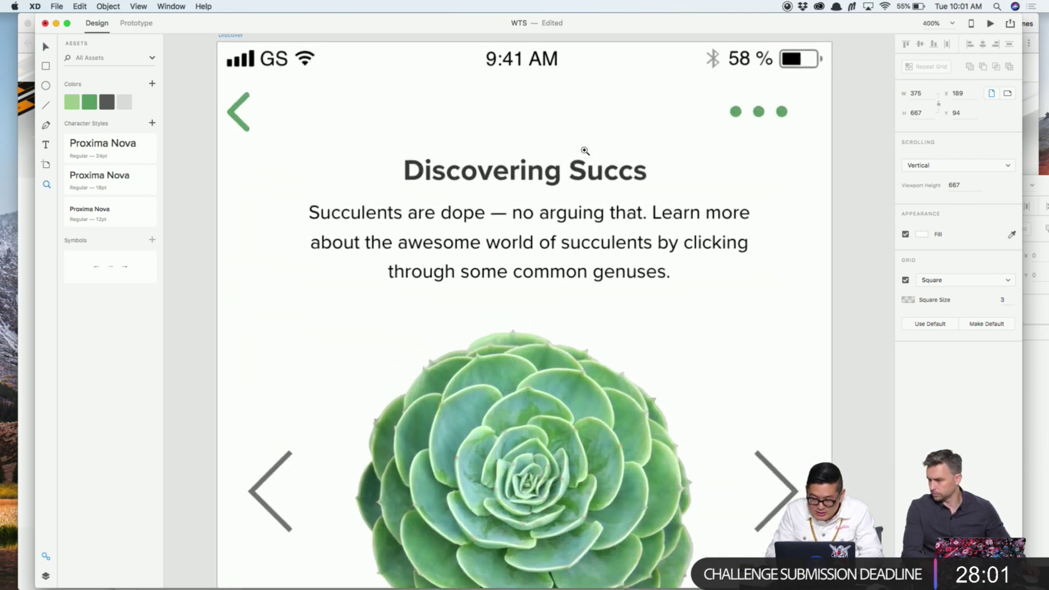
{"action": "left_click", "coordinate": [584, 151]}
{"action": "left_click", "coordinate": [584, 151]}
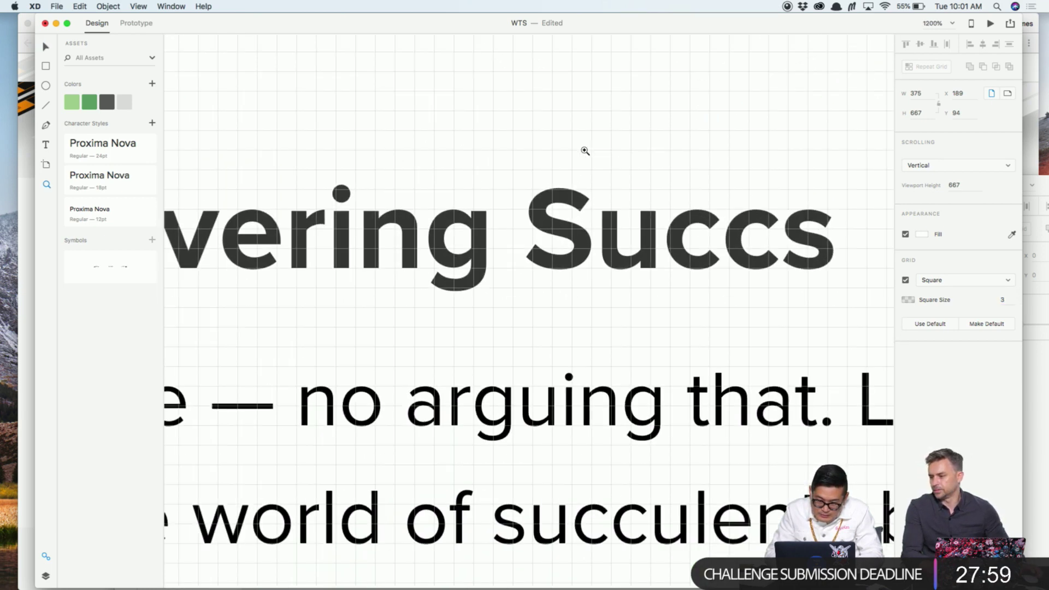
{"action": "scroll", "coordinate": [585, 151], "scroll_direction": "down", "scroll_amount": 3}
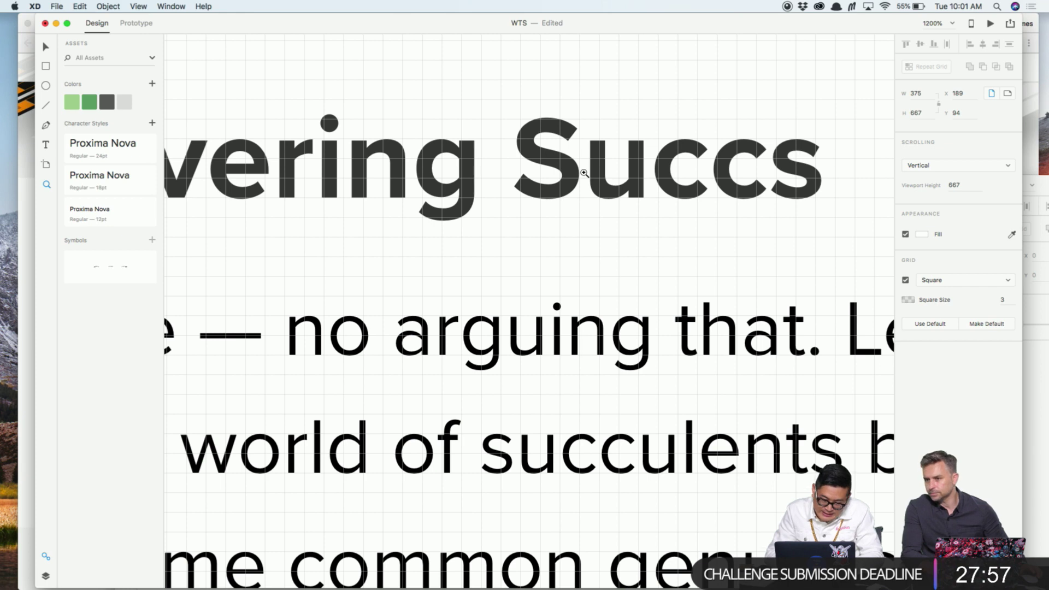
{"action": "scroll", "coordinate": [585, 174], "scroll_direction": "down", "scroll_amount": 3}
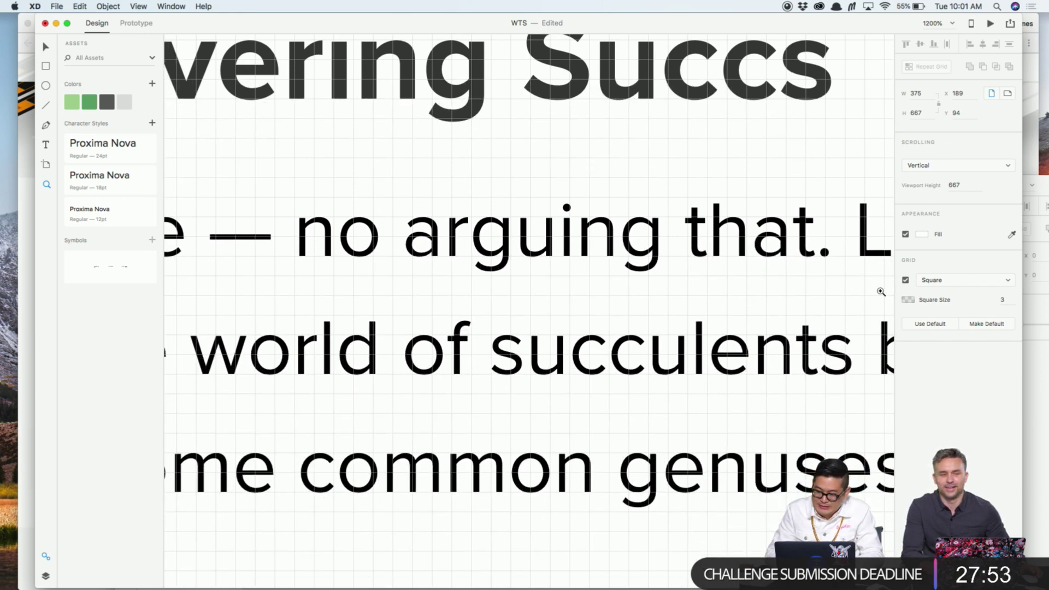
{"action": "left_click", "coordinate": [908, 300]}
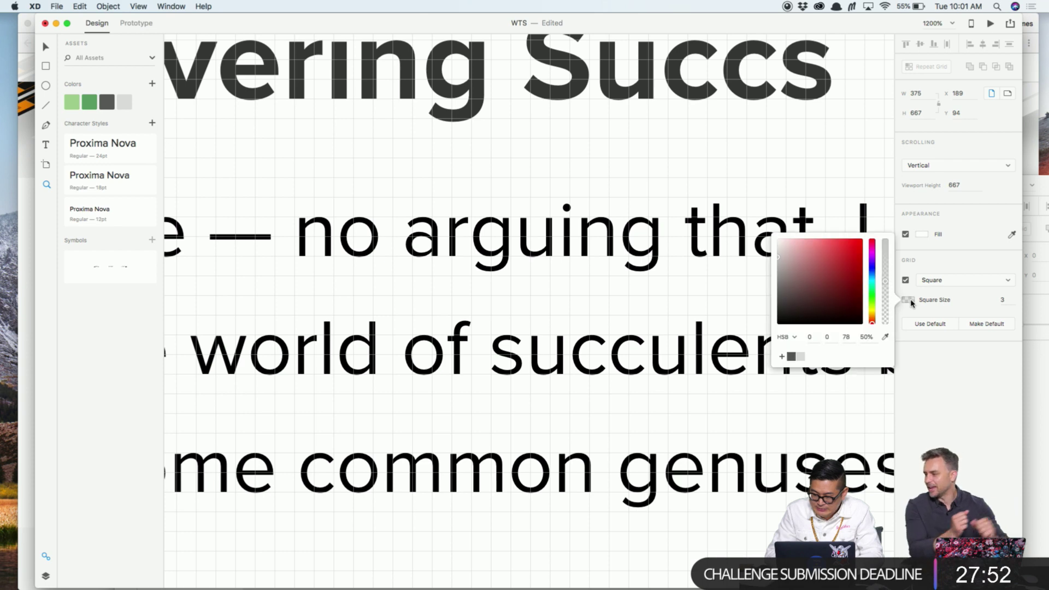
{"action": "left_click_drag", "start_coordinate": [781, 277], "coordinate": [788, 311]}
{"action": "left_click", "coordinate": [819, 288]}
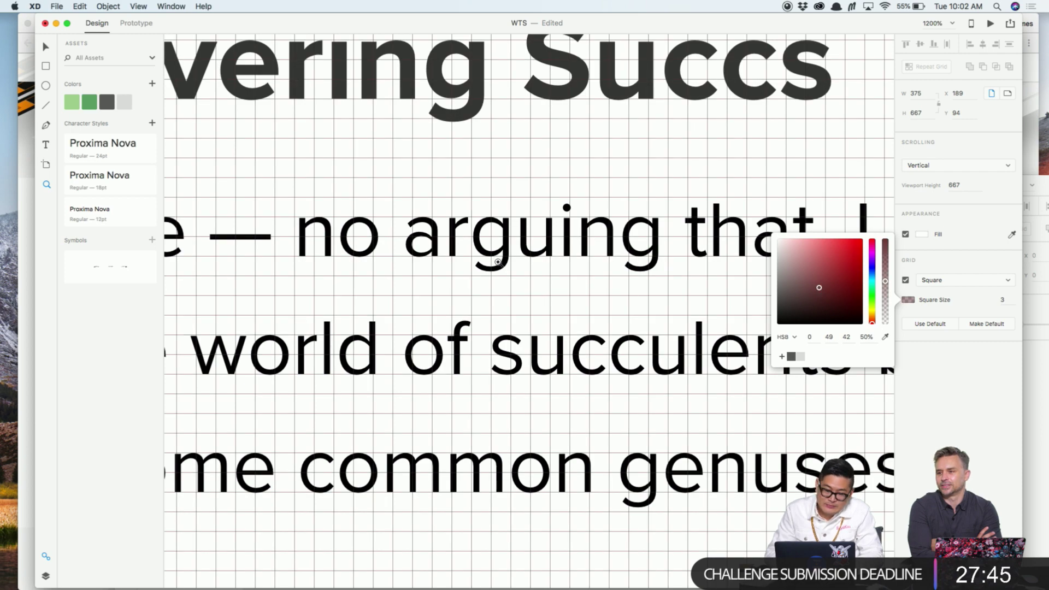
{"action": "scroll", "coordinate": [497, 264], "scroll_direction": "down", "scroll_amount": 3}
{"action": "scroll", "coordinate": [498, 264], "scroll_direction": "down", "scroll_amount": 3}
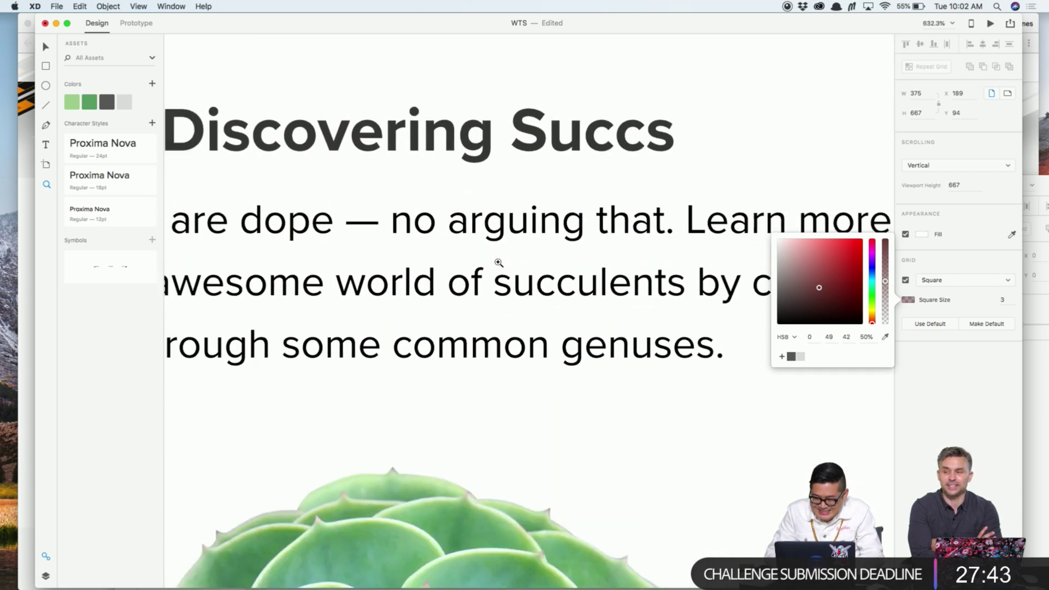
Return the artboard's grid colour to light grey, HSB 0, 0, 78 at 50% opacity
{"action": "left_click", "coordinate": [809, 259]}
{"action": "left_click_drag", "start_coordinate": [809, 259], "coordinate": [769, 263]}
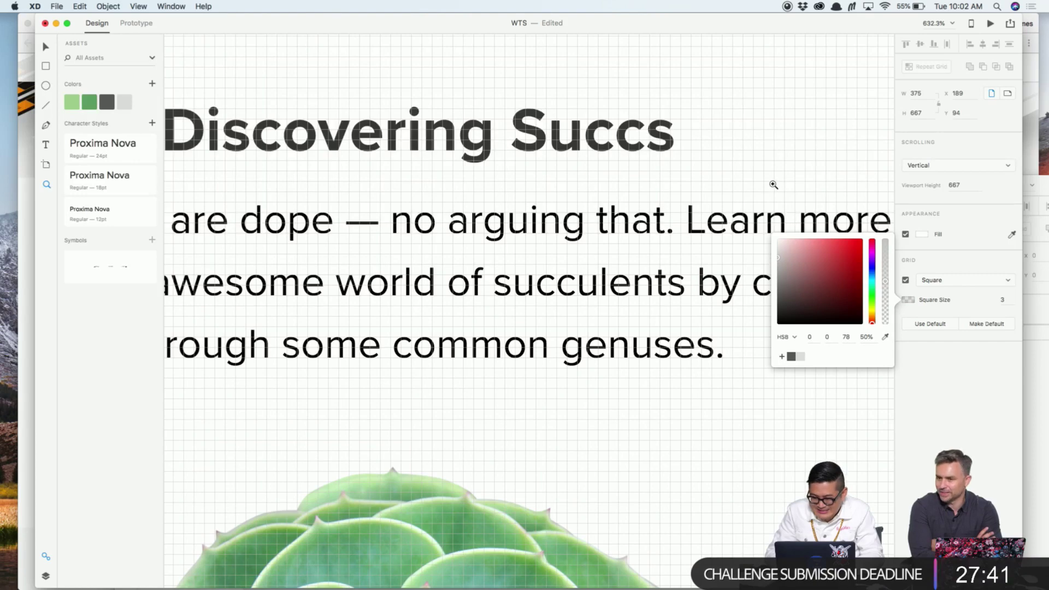
{"action": "scroll", "coordinate": [771, 183], "scroll_direction": "down", "scroll_amount": 4}
{"action": "scroll", "coordinate": [769, 180], "scroll_direction": "down", "scroll_amount": 3}
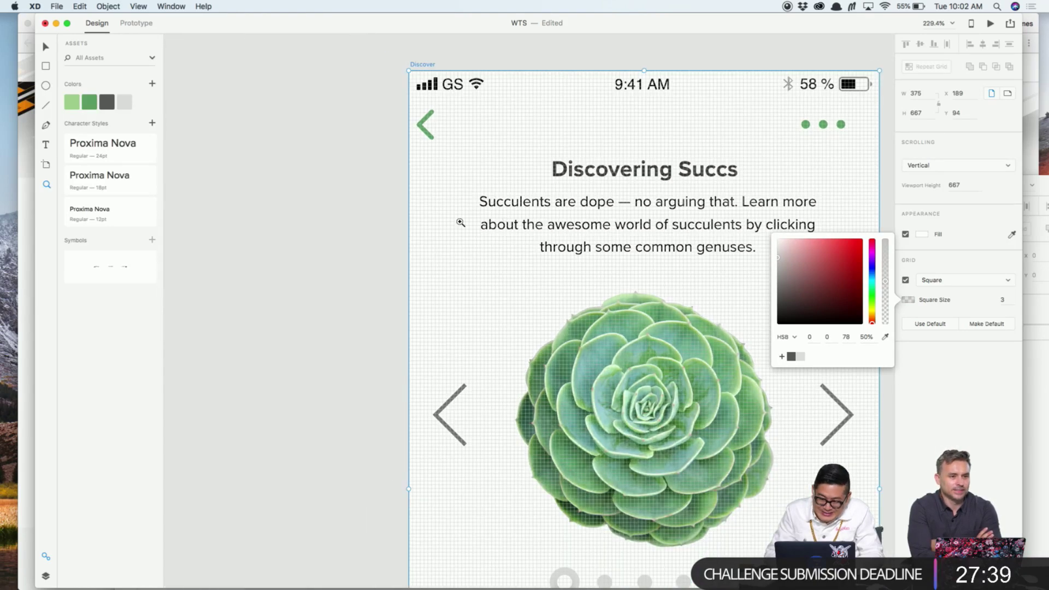
{"action": "left_click", "coordinate": [397, 222]}
{"action": "key", "text": "super+minus"}
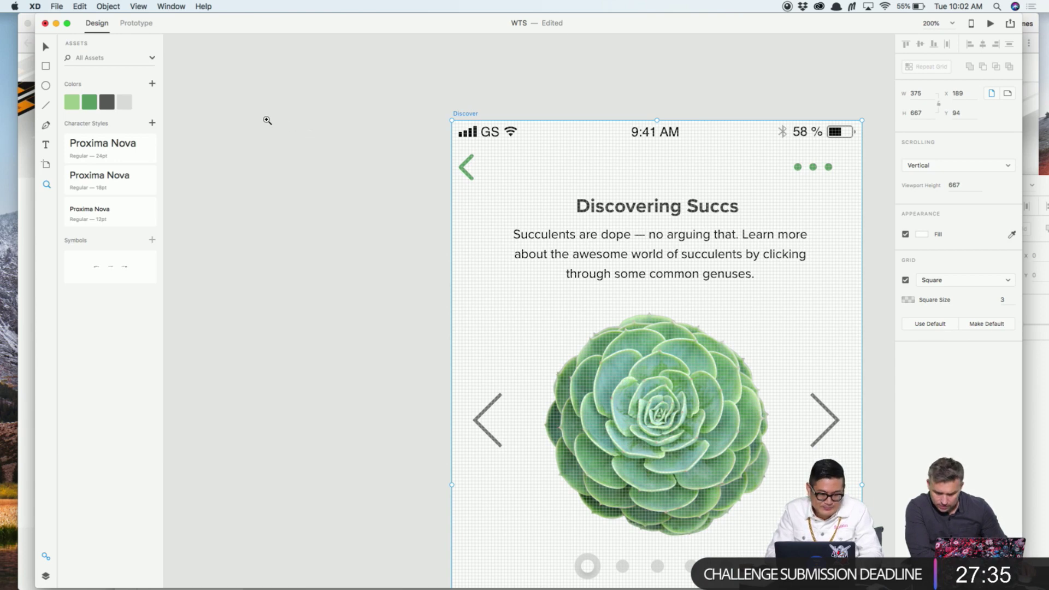
Move the green back arrow horizontally out of the Discover artboard onto the empty canvas beside its status bar
{"action": "key", "text": "super+minus"}
{"action": "key", "text": "super+minus"}
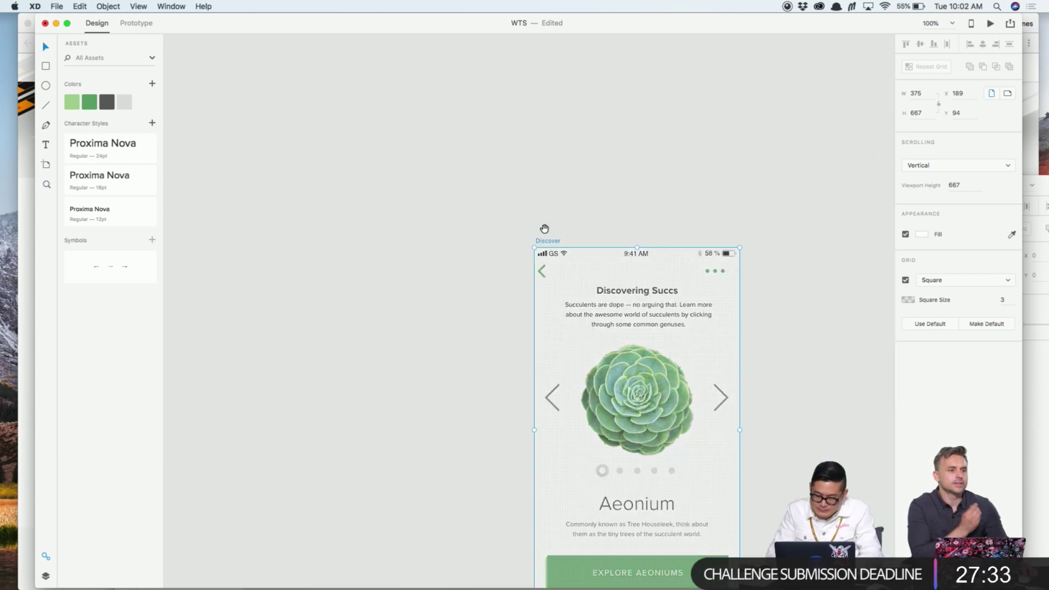
{"action": "scroll", "coordinate": [536, 186], "scroll_direction": "down", "scroll_amount": 3}
{"action": "left_click", "coordinate": [527, 145]}
{"action": "left_click_drag", "start_coordinate": [523, 195], "coordinate": [432, 195]}
{"action": "left_click", "coordinate": [499, 113]}
{"action": "left_click", "coordinate": [532, 154]}
{"action": "scroll", "coordinate": [531, 154], "scroll_direction": "right", "scroll_amount": 5}
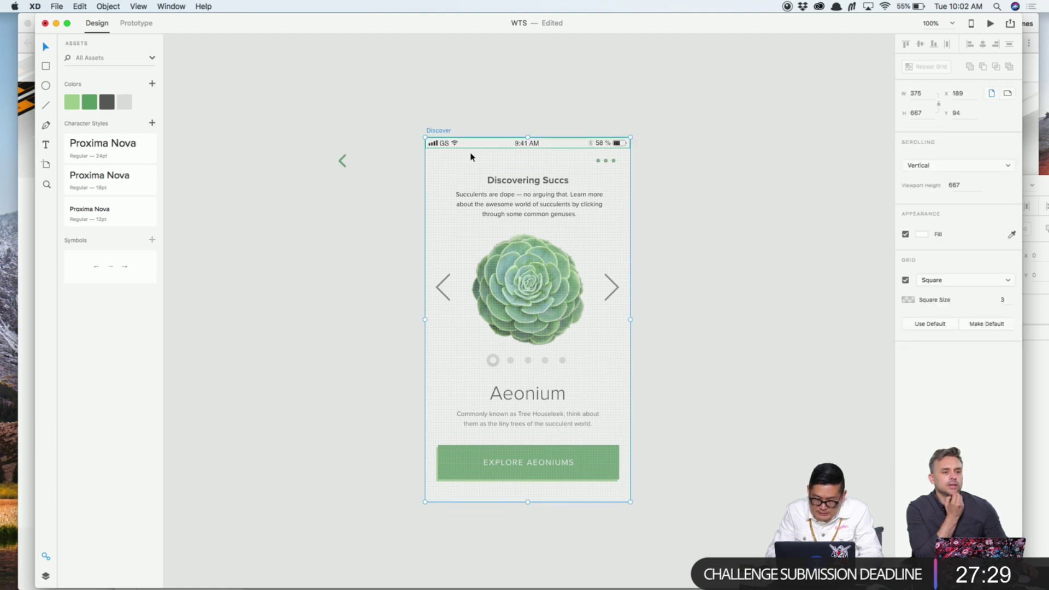
{"action": "key", "text": "super+equal"}
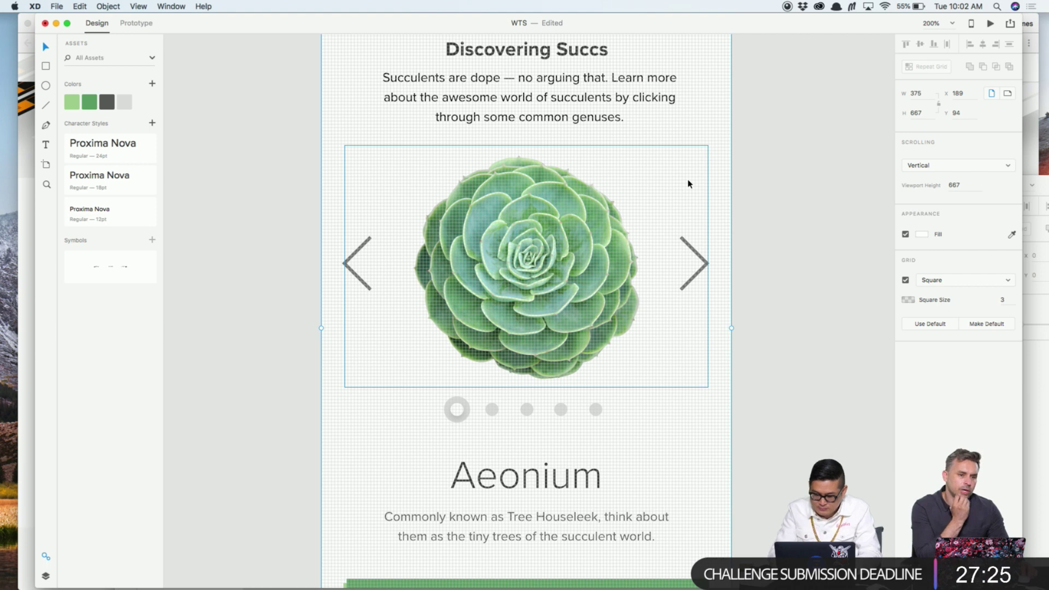
{"action": "key", "text": "super+minus"}
{"action": "left_click", "coordinate": [698, 185]}
{"action": "left_click_drag", "start_coordinate": [698, 184], "coordinate": [621, 114]}
{"action": "left_click_drag", "start_coordinate": [672, 213], "coordinate": [653, 252]}
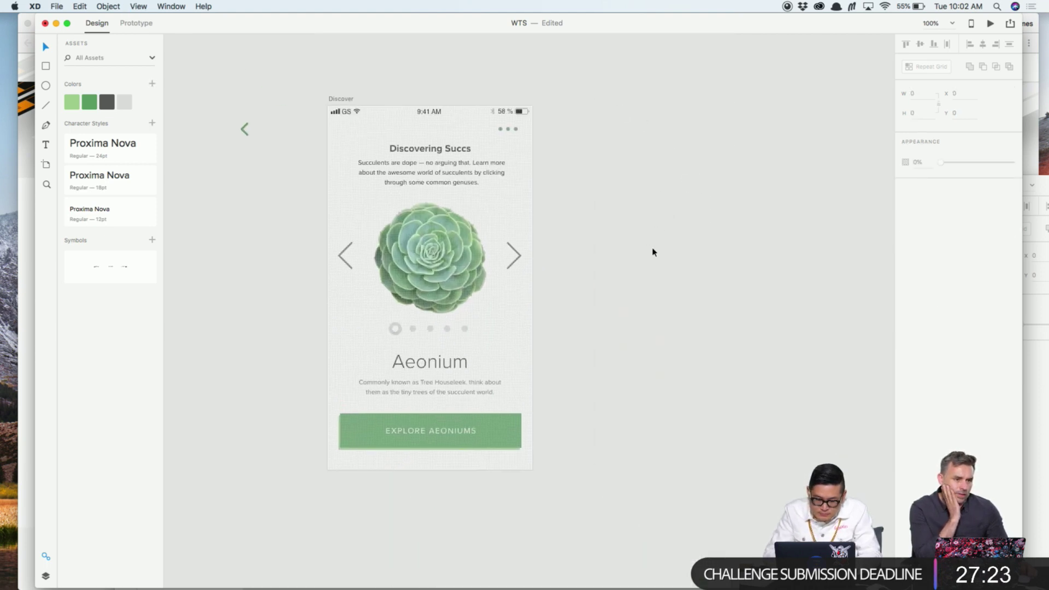
{"action": "left_click", "coordinate": [337, 100]}
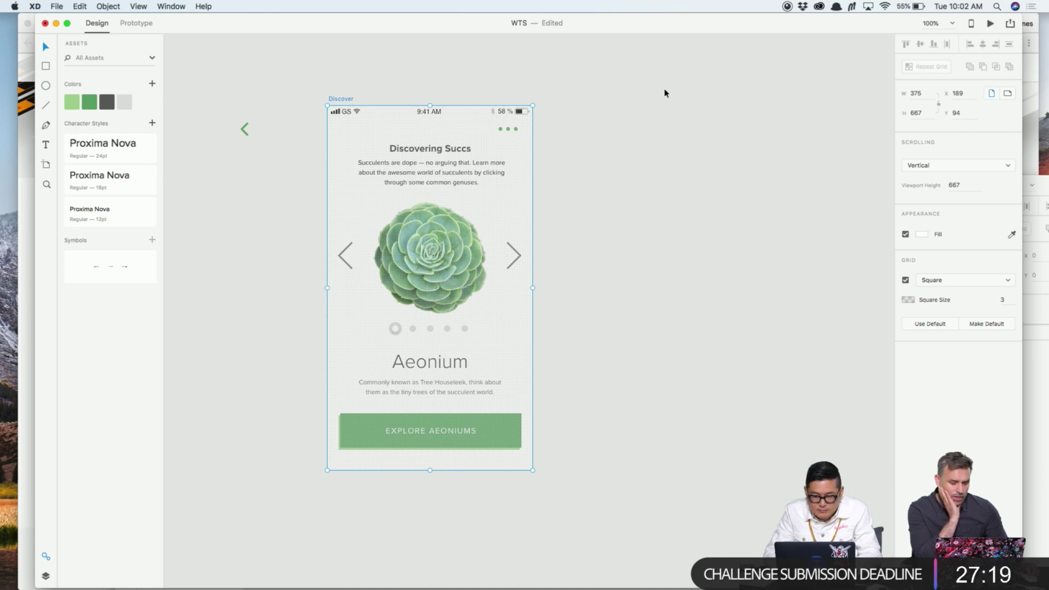
Delete the GS carrier text from the Discover status bar and nudge the Wi-Fi icon left toward the signal bars
{"action": "scroll", "coordinate": [334, 121], "scroll_direction": "up", "scroll_amount": 5}
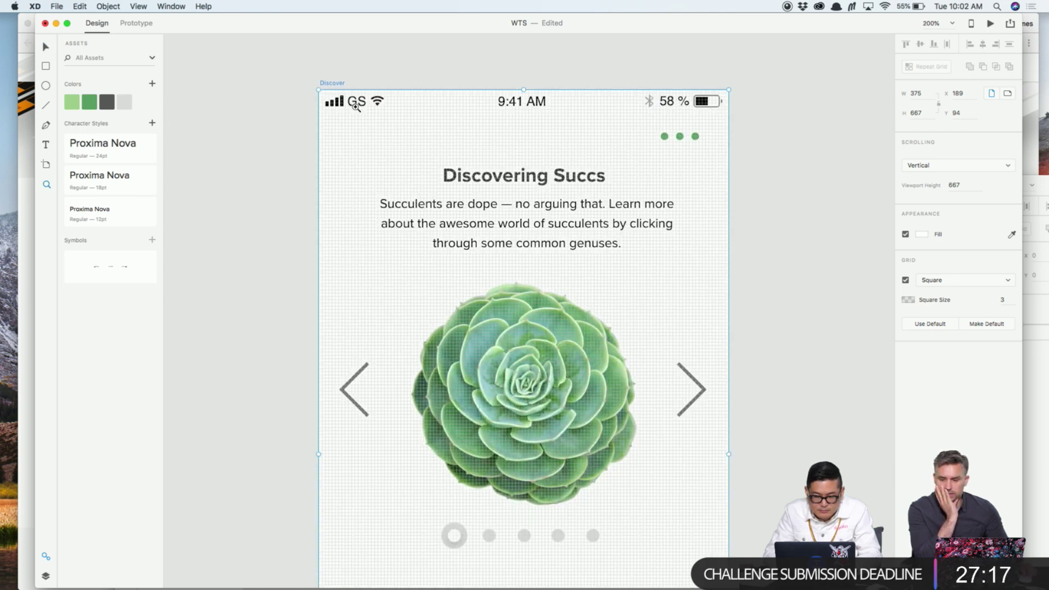
{"action": "left_click", "coordinate": [361, 105]}
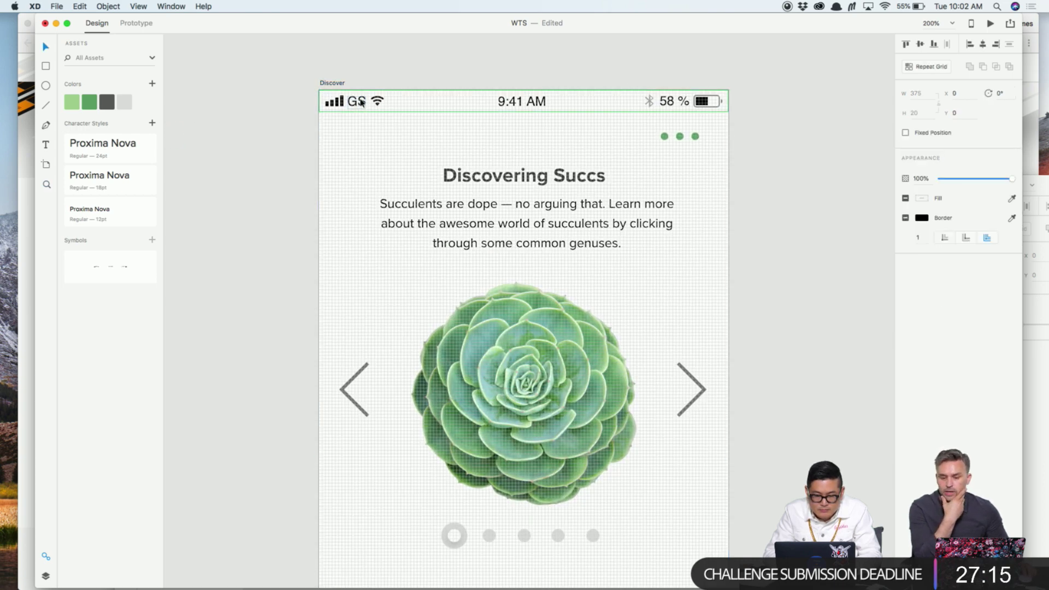
{"action": "double_click", "coordinate": [361, 102]}
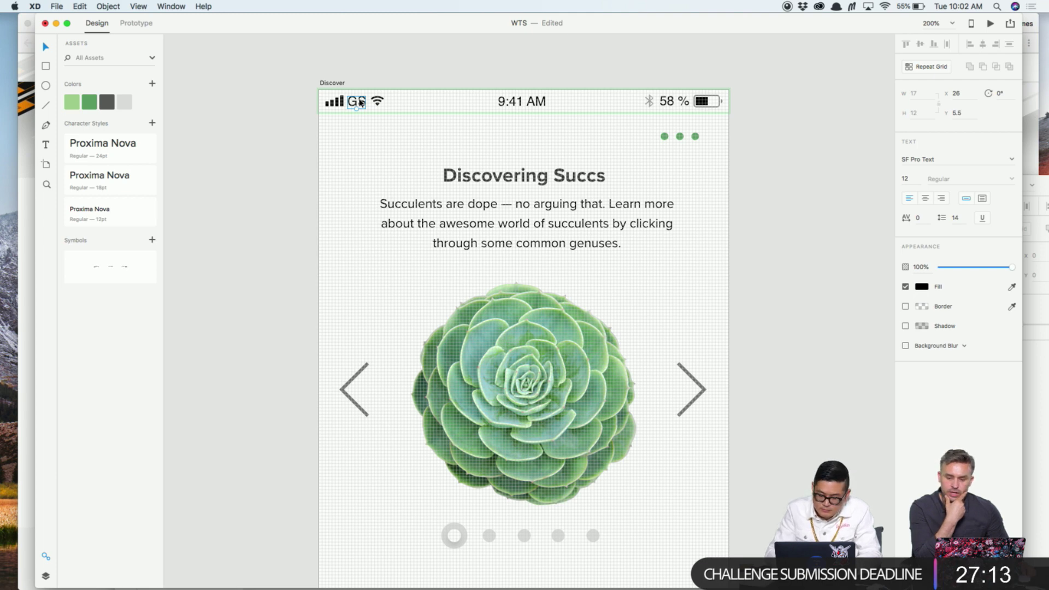
{"action": "key", "text": "Delete"}
{"action": "double_click", "coordinate": [377, 101]}
{"action": "key", "text": "shift+Left"}
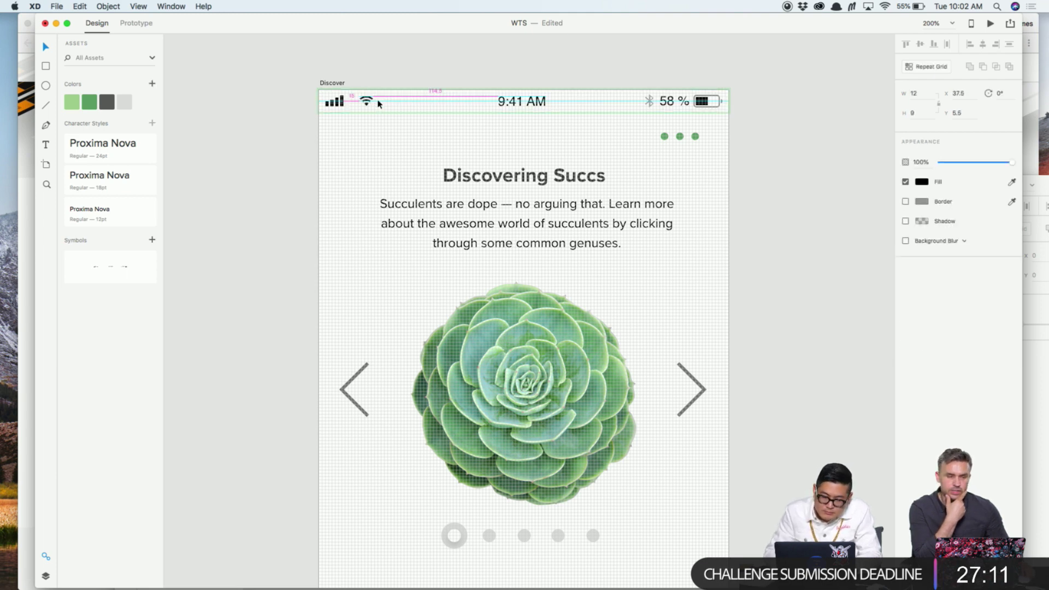
{"action": "key", "text": "shift+Left"}
Check the Reel document's publishing options, switch to its published prototype in Chrome, and leave the full-screen view
{"action": "left_click", "coordinate": [1037, 25]}
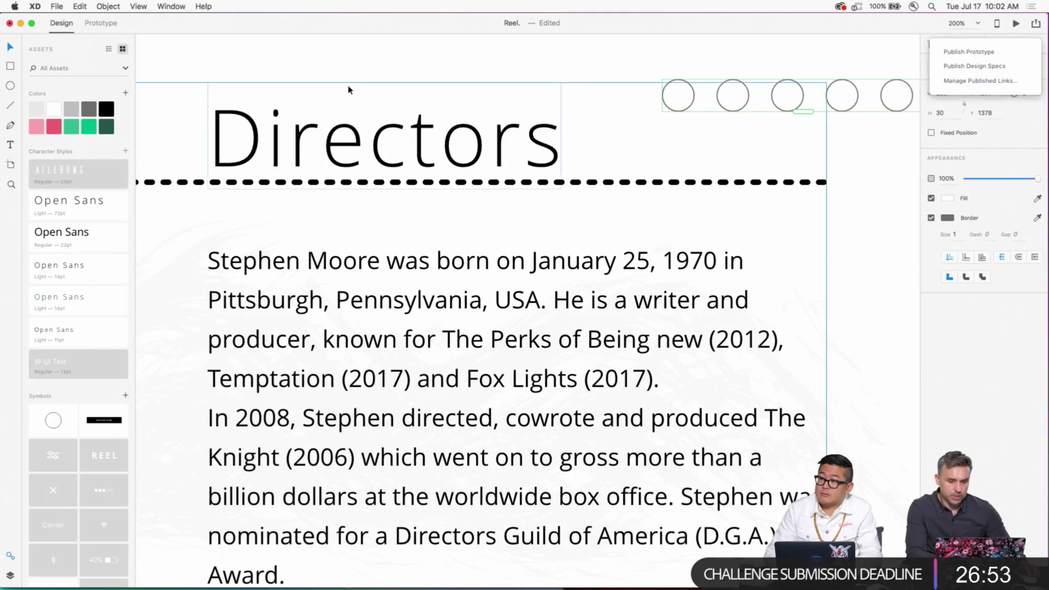
{"action": "left_click", "coordinate": [350, 89]}
{"action": "key", "text": "super+Tab"}
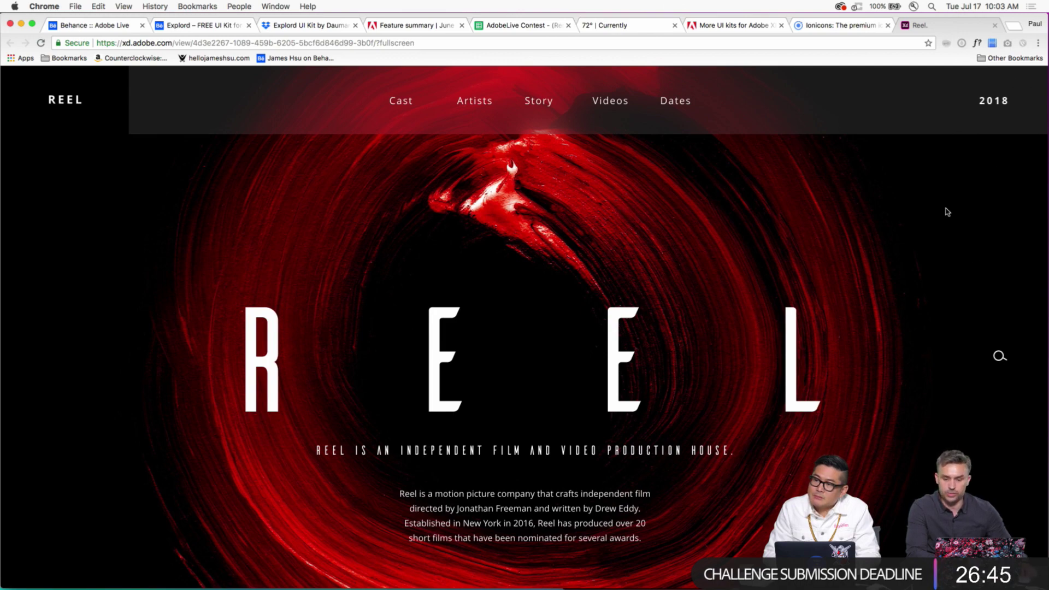
{"action": "key", "text": "Escape"}
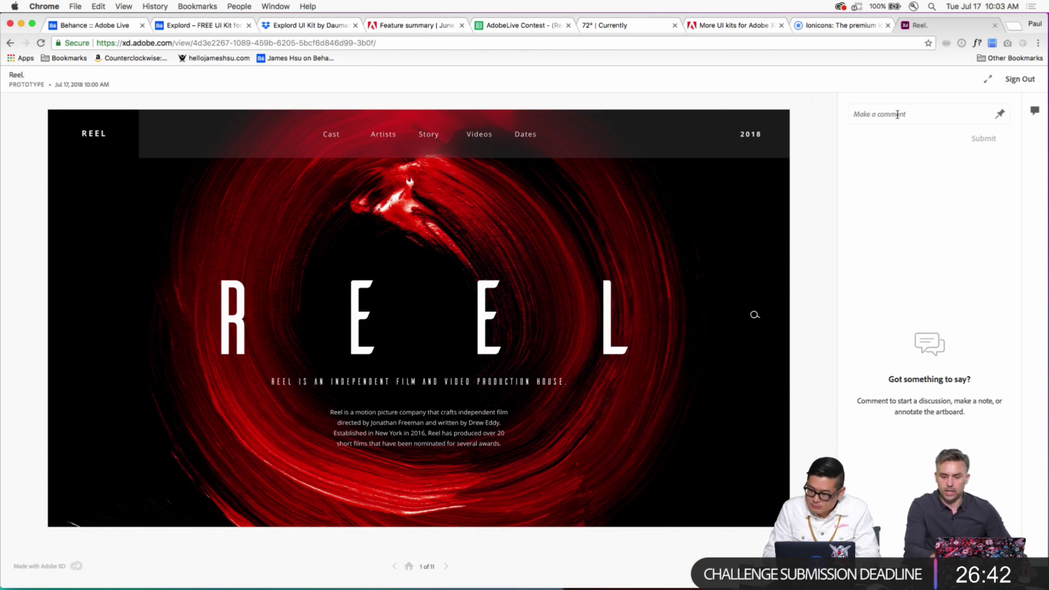
Enter the comment "What do you think?" on the published Reel prototype
{"action": "left_click", "coordinate": [897, 115]}
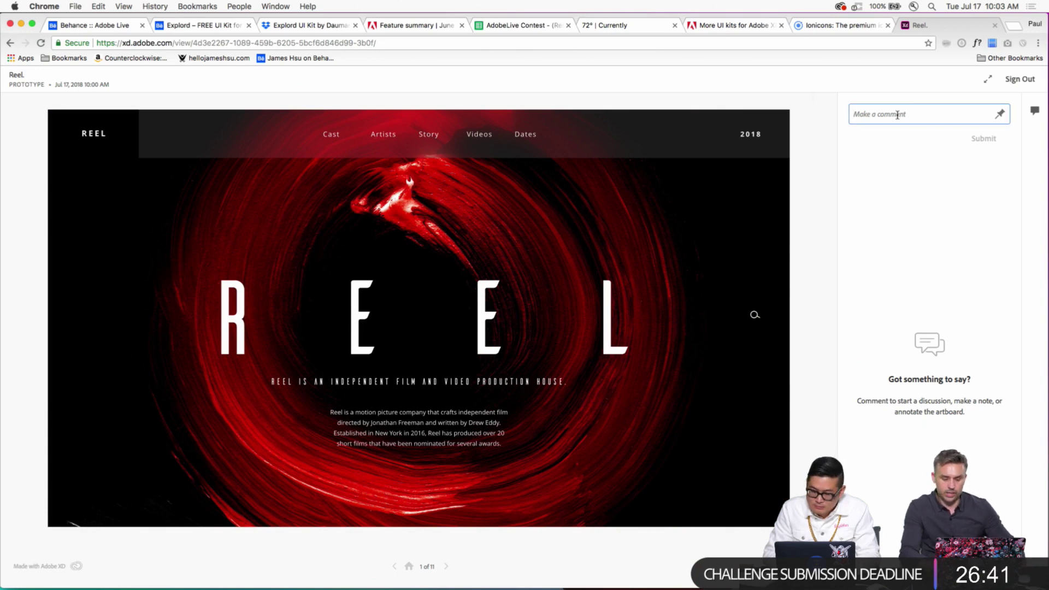
{"action": "type", "text": "What do you"}
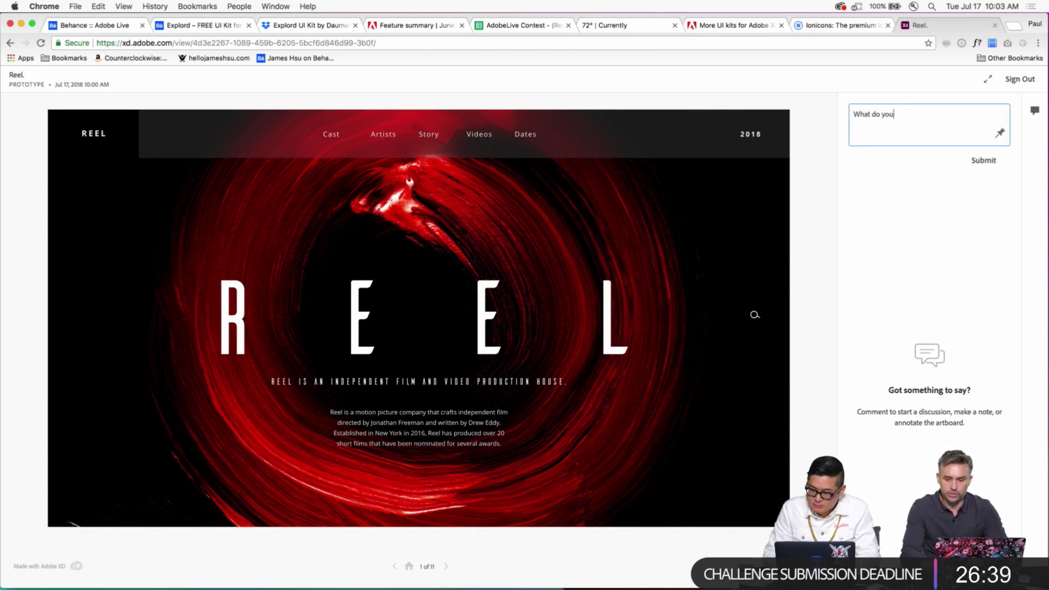
{"action": "type", "text": " think?"}
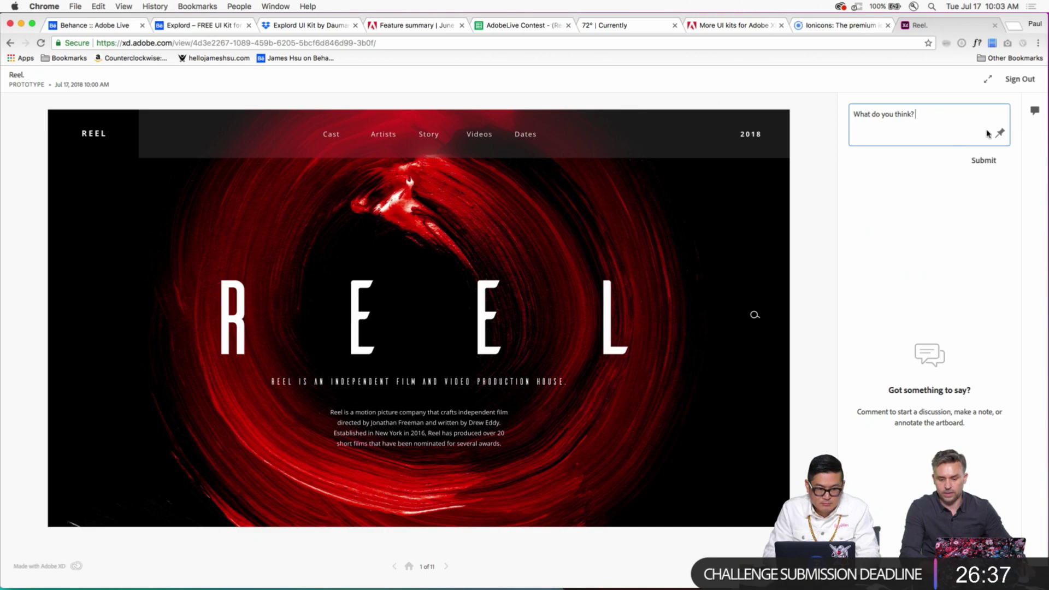
{"action": "key", "text": "Return"}
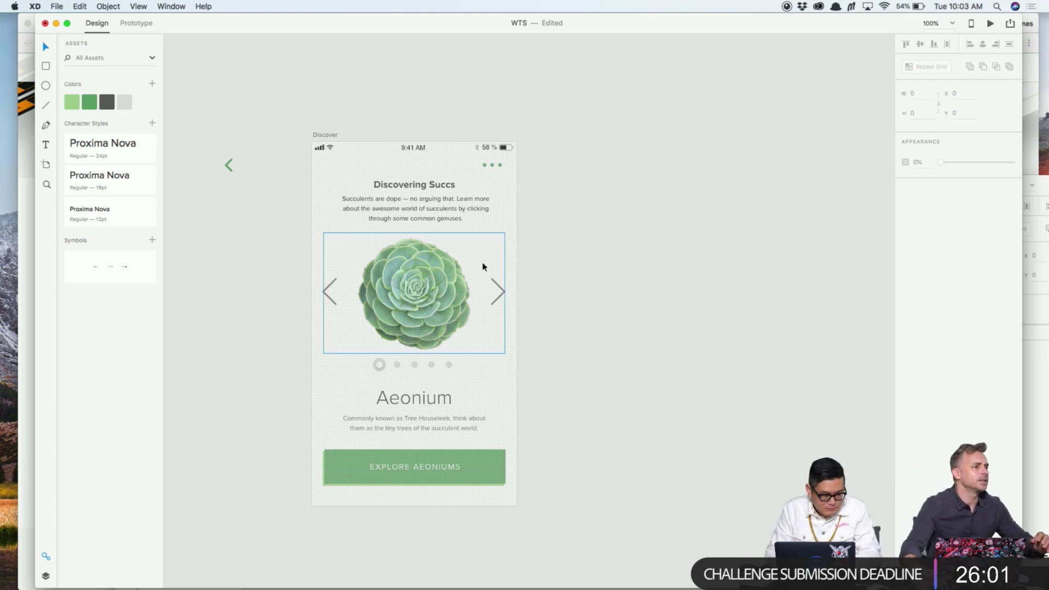
Duplicate the Discover artboard once and select the copy
{"action": "left_click", "coordinate": [328, 135]}
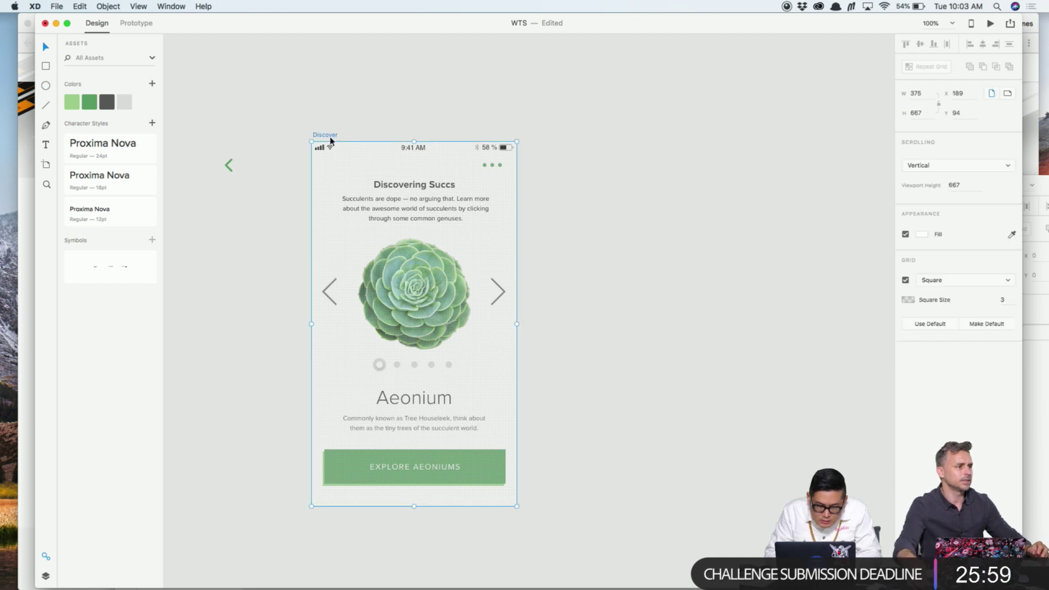
{"action": "key", "text": "super+d"}
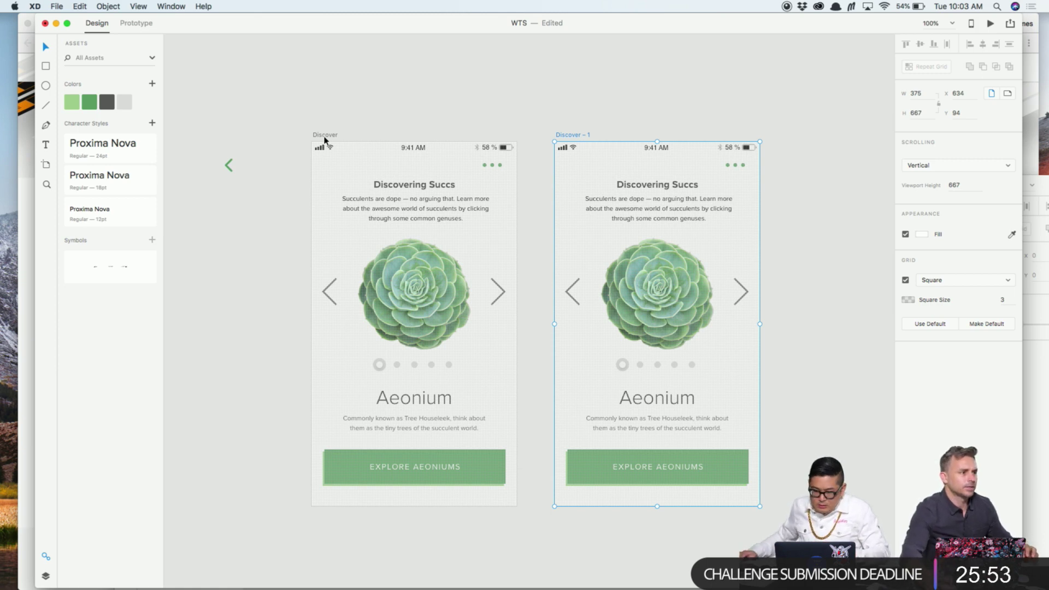
{"action": "left_click", "coordinate": [492, 112]}
{"action": "left_click_drag", "start_coordinate": [491, 112], "coordinate": [417, 108]}
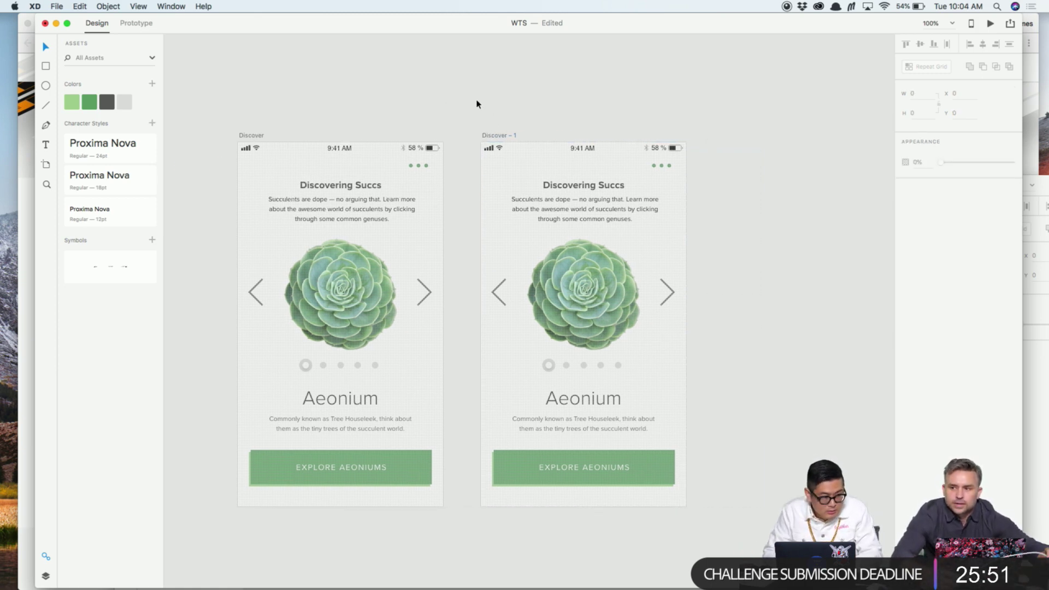
{"action": "scroll", "coordinate": [499, 96], "scroll_direction": "right", "scroll_amount": 2}
{"action": "scroll", "coordinate": [551, 66], "scroll_direction": "down", "scroll_amount": 1}
{"action": "left_click", "coordinate": [466, 121]}
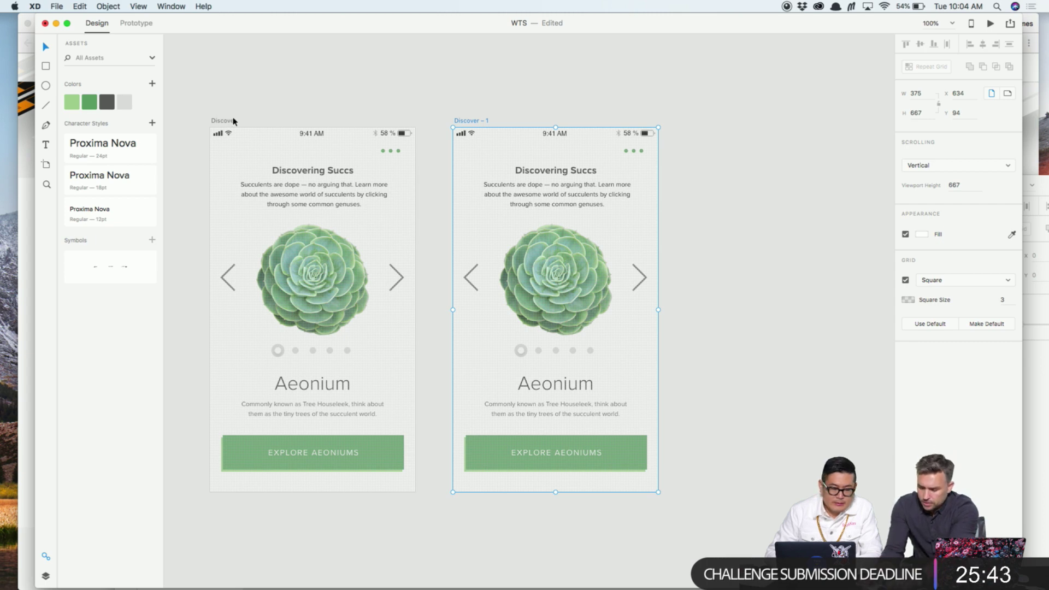
{"action": "left_click", "coordinate": [908, 5]}
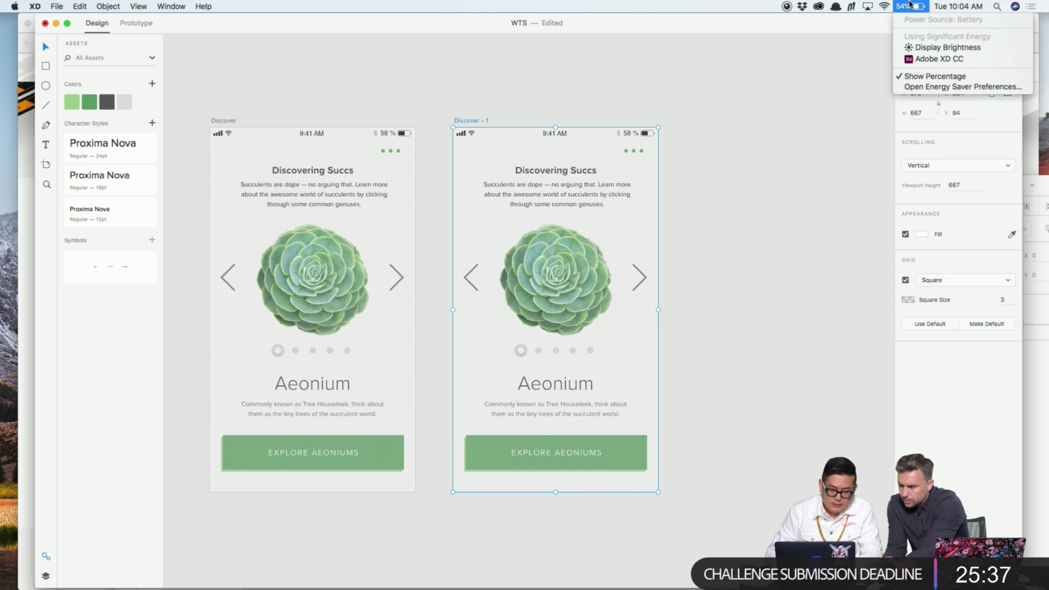
{"action": "left_click", "coordinate": [909, 5]}
{"action": "left_click", "coordinate": [688, 190]}
Duplicate the copied Discover artboard three more times to make a row of five Discover artboards
{"action": "left_click", "coordinate": [487, 122]}
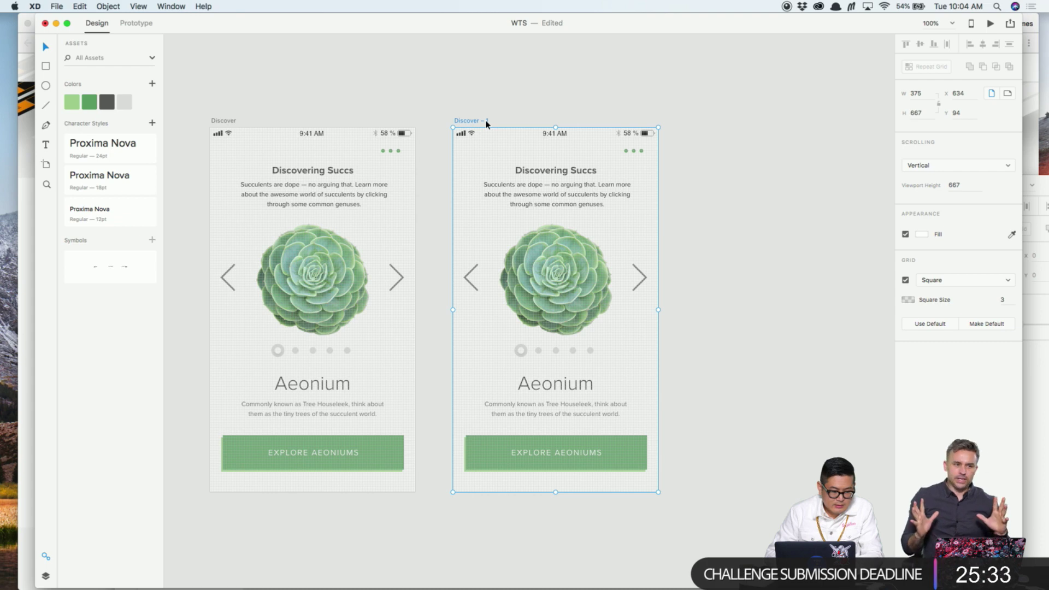
{"action": "scroll", "coordinate": [485, 92], "scroll_direction": "left", "scroll_amount": 2}
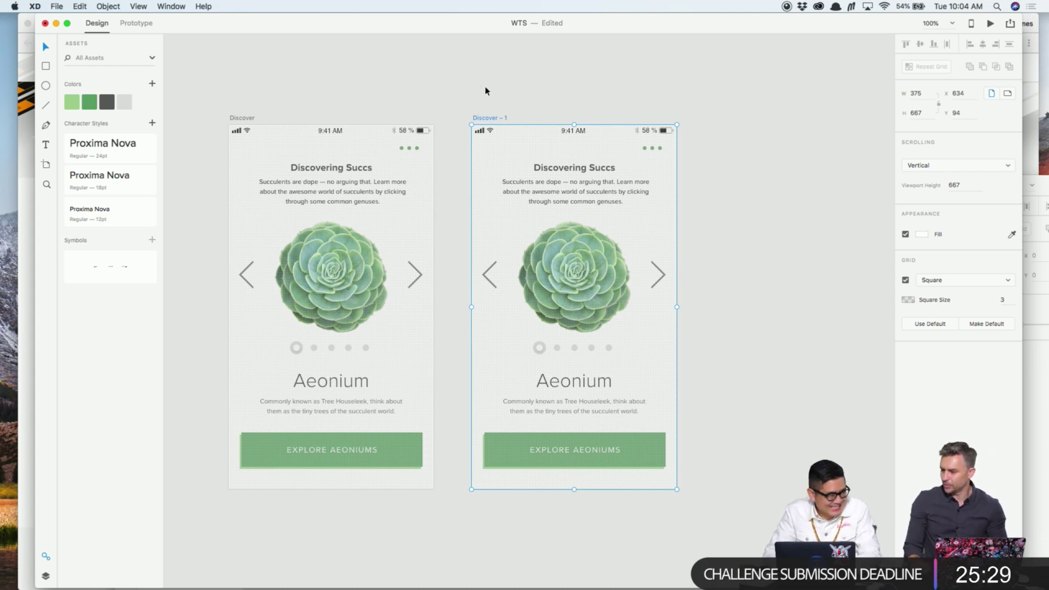
{"action": "scroll", "coordinate": [487, 89], "scroll_direction": "down", "scroll_amount": 3}
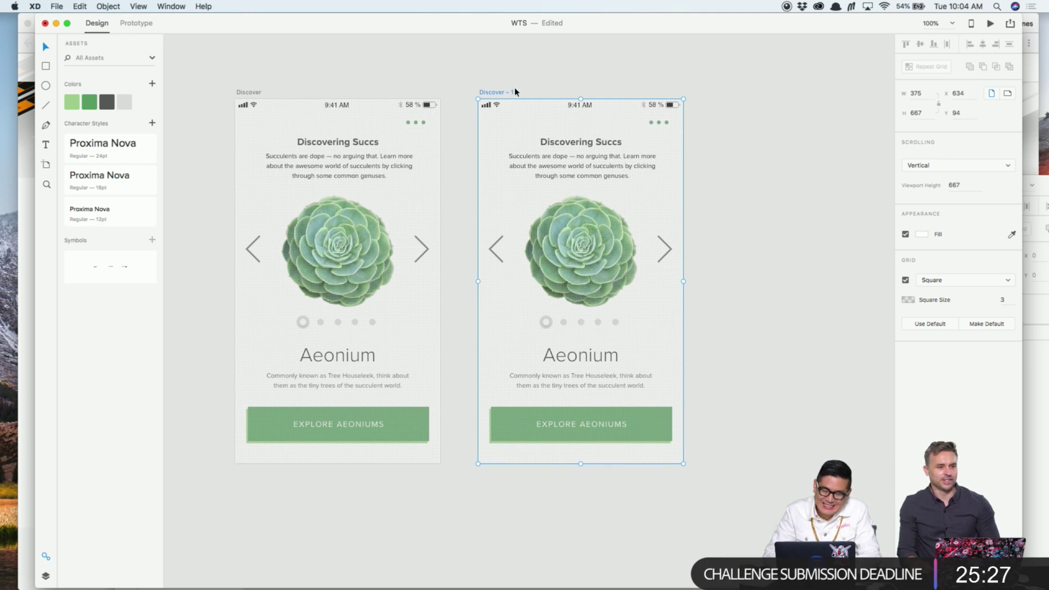
{"action": "scroll", "coordinate": [241, 81], "scroll_direction": "left", "scroll_amount": 3}
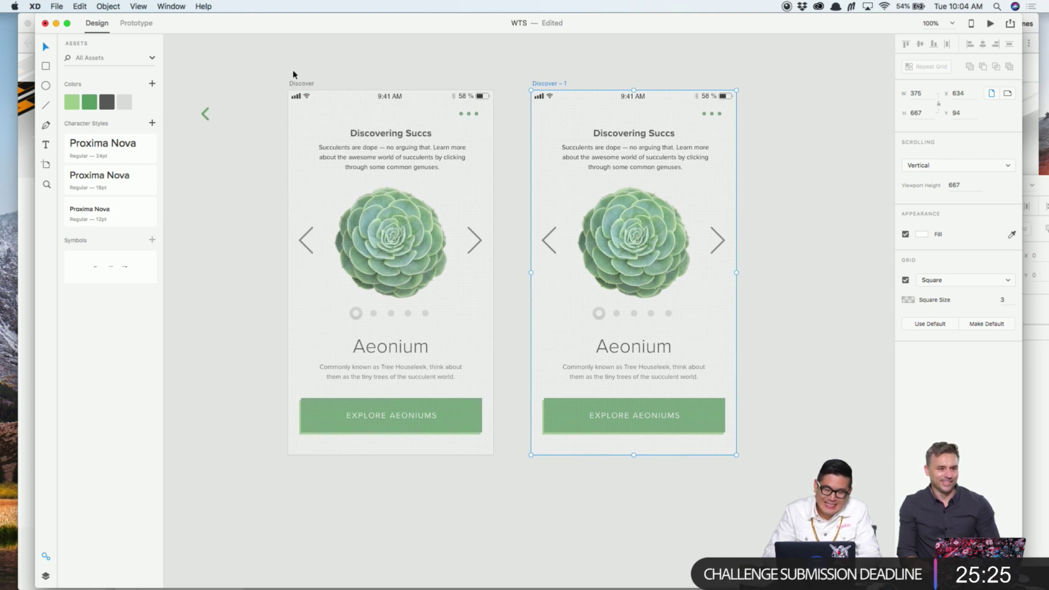
{"action": "scroll", "coordinate": [307, 93], "scroll_direction": "up", "scroll_amount": 2}
{"action": "key", "text": "z"}
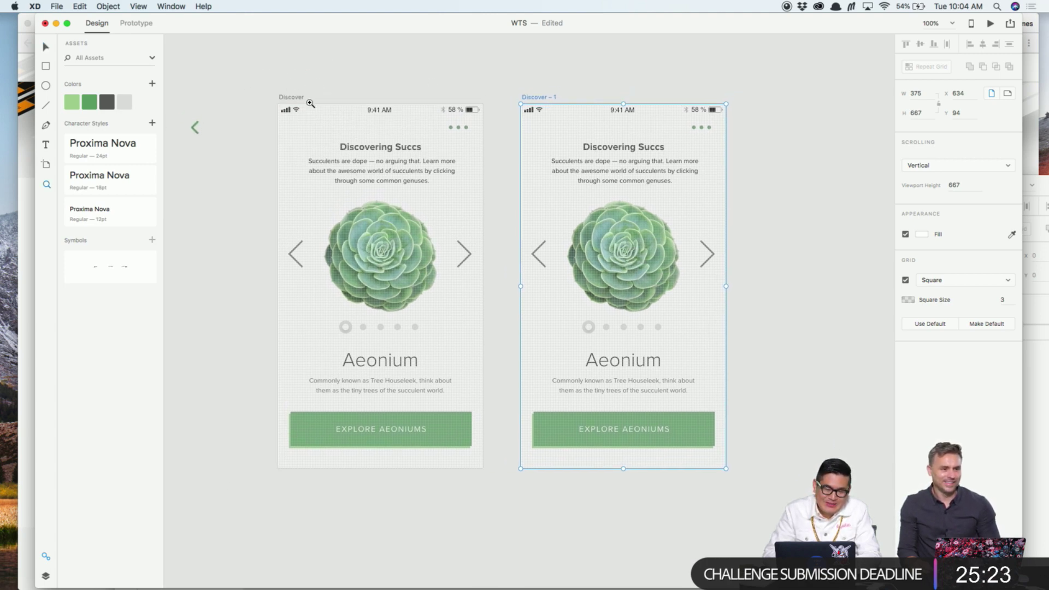
{"action": "key", "text": "v"}
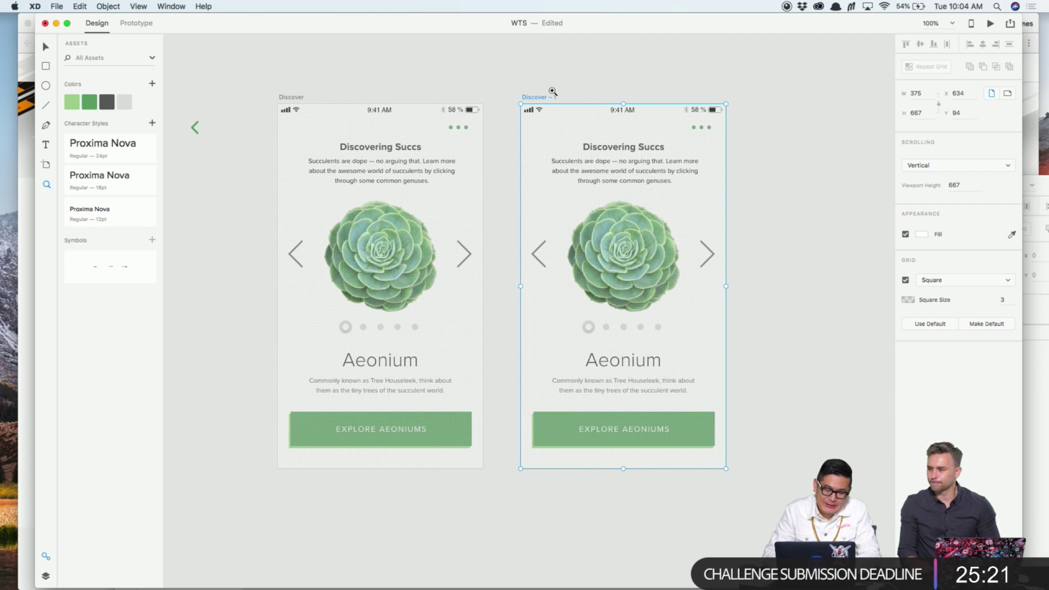
{"action": "left_click_drag", "start_coordinate": [546, 99], "coordinate": [480, 116]}
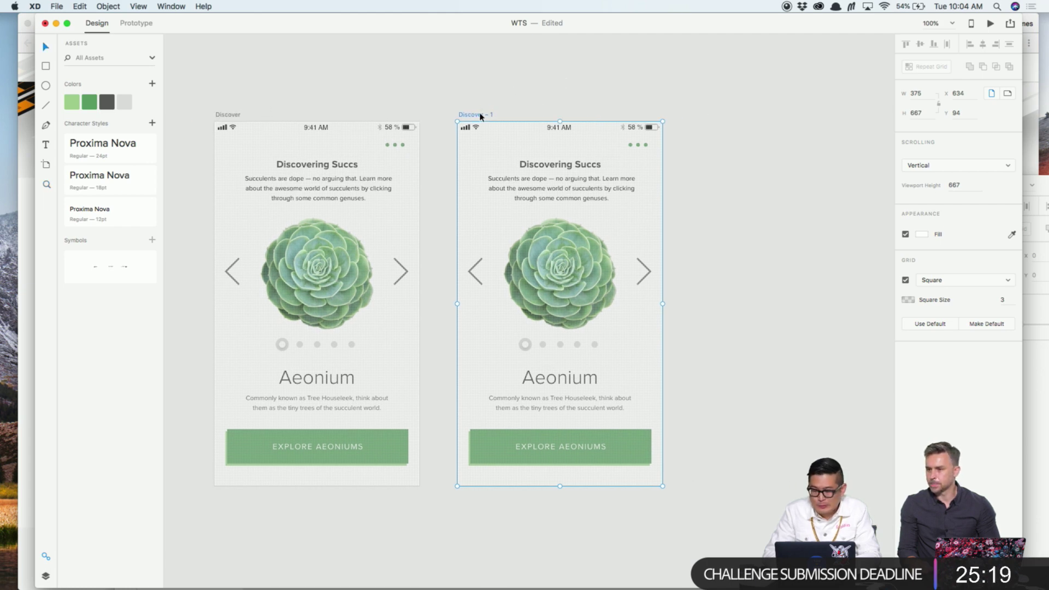
{"action": "key", "text": "super+d"}
{"action": "key", "text": "super+d"}
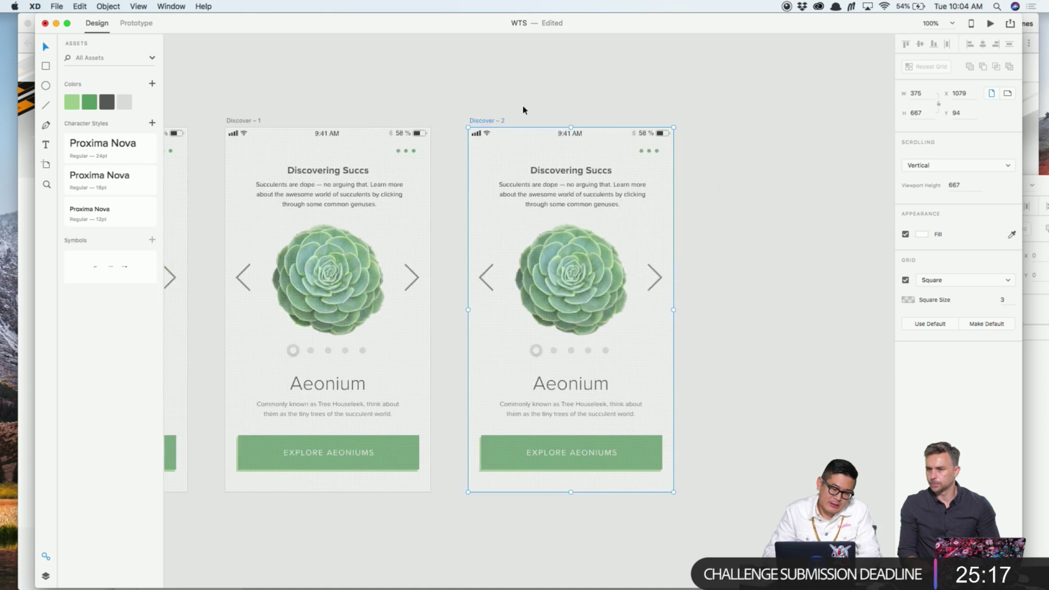
{"action": "key", "text": "super+d"}
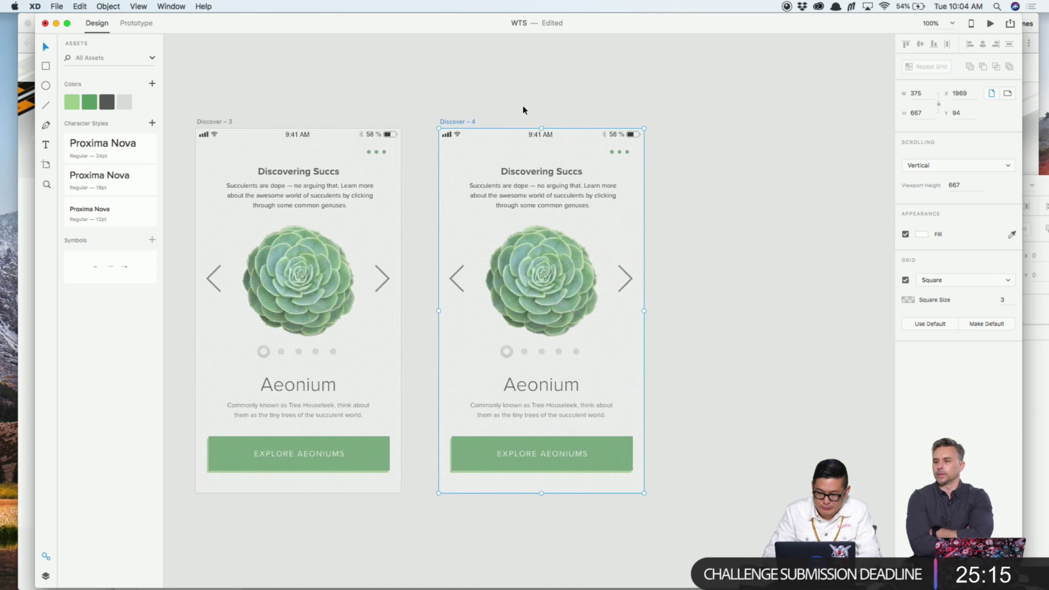
{"action": "key", "text": "super+minus"}
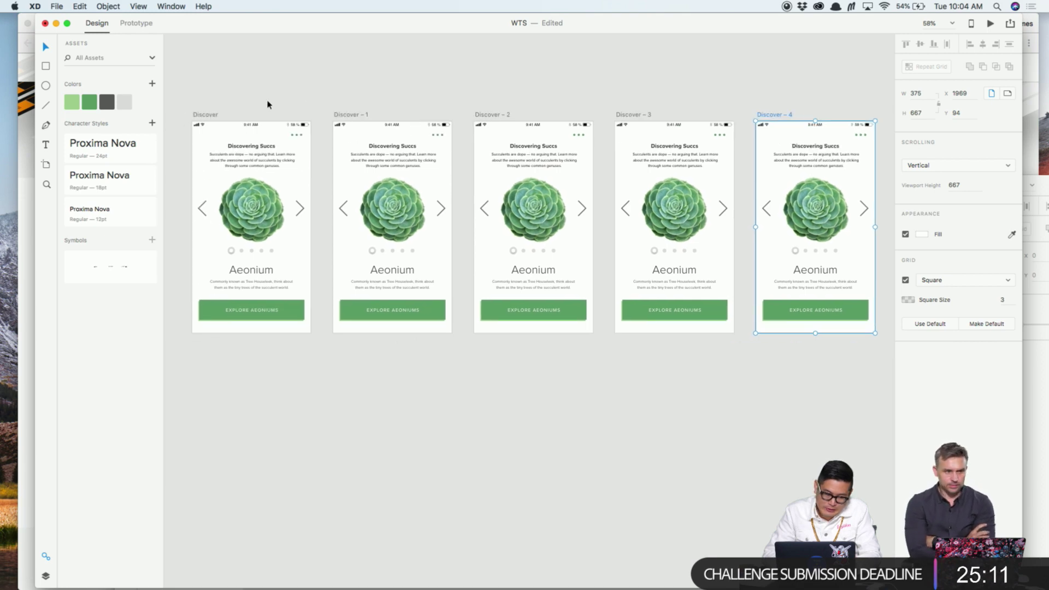
Select the original Discover artboard and wire the whole artboard to Discover – 1 as a prototype transition
{"action": "key", "text": "z"}
{"action": "left_click", "coordinate": [228, 103]}
{"action": "left_click", "coordinate": [285, 129]}
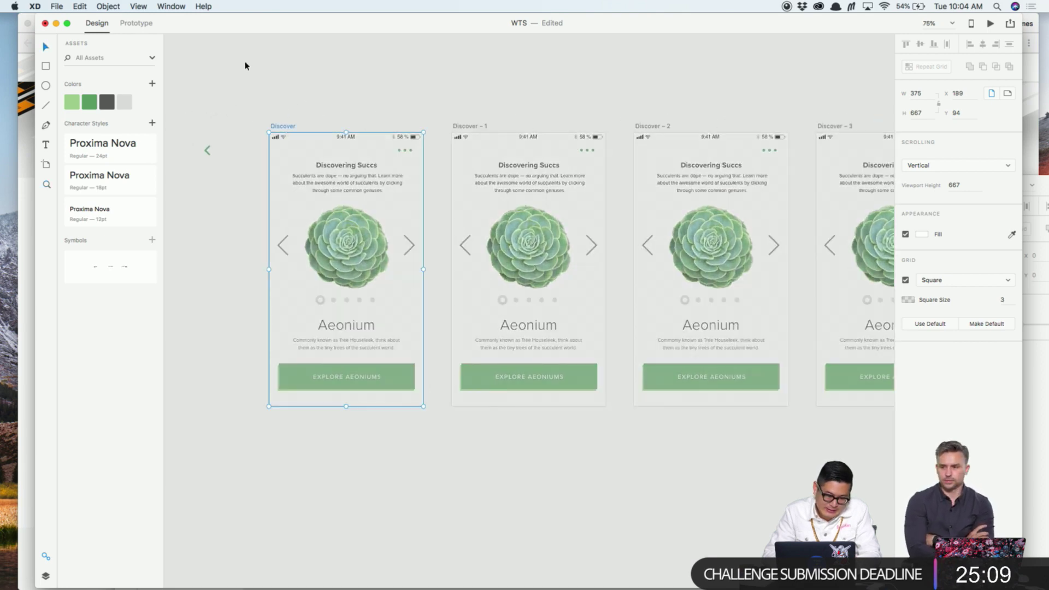
{"action": "left_click", "coordinate": [136, 23]}
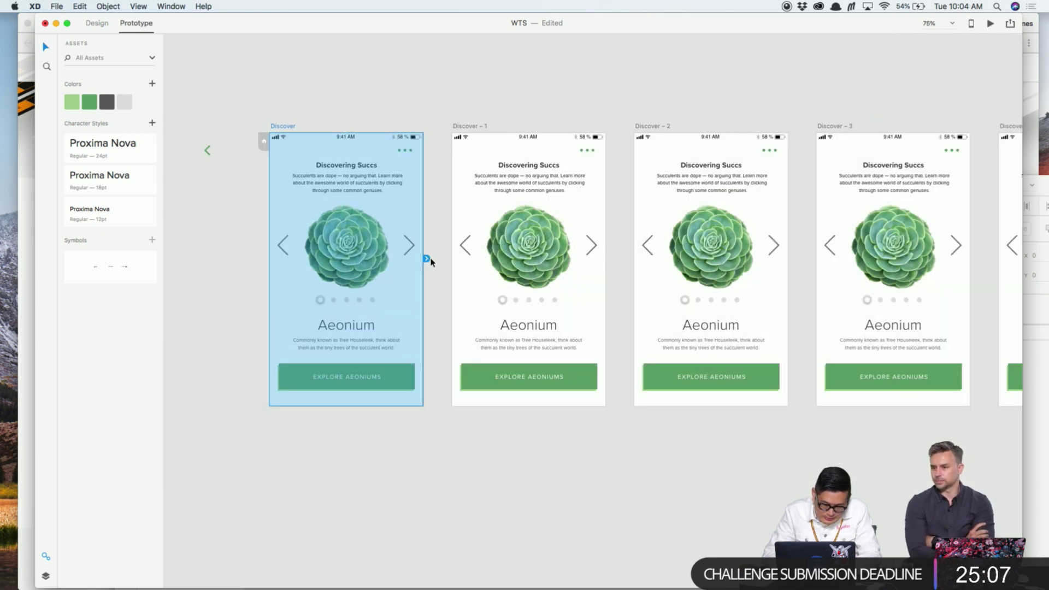
{"action": "left_click_drag", "start_coordinate": [426, 259], "coordinate": [491, 274]}
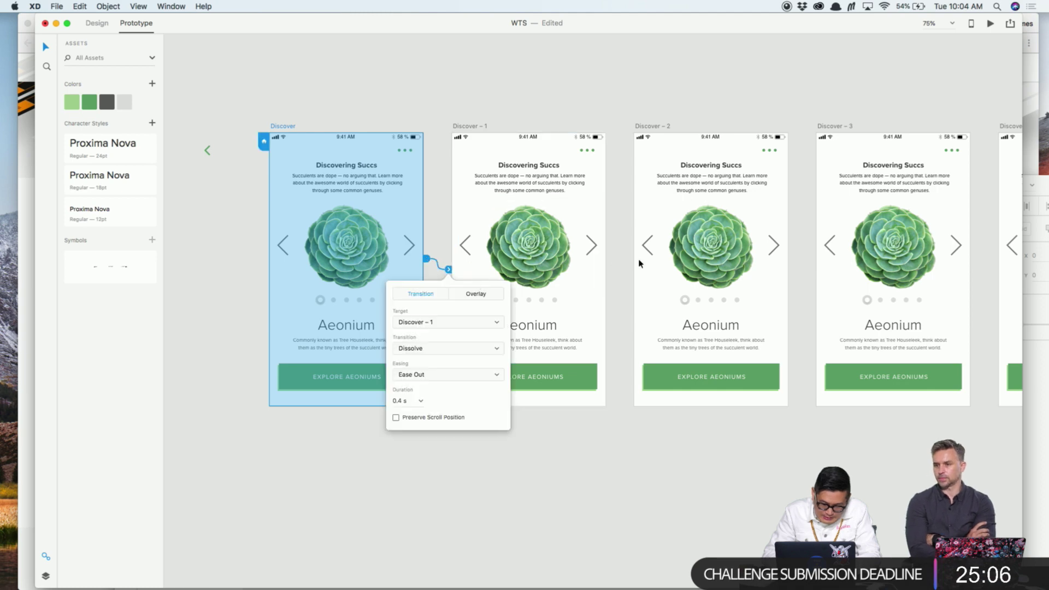
Wire the right-pointing carousel arrow on Discover – 1 to the Discover – 2 artboard
{"action": "left_click", "coordinate": [595, 249]}
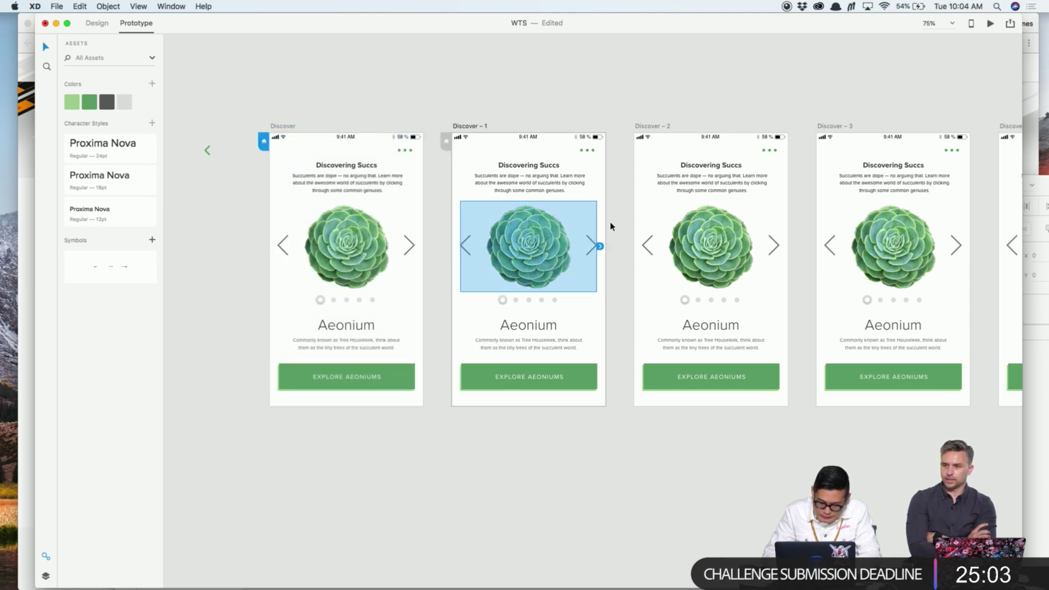
{"action": "left_click", "coordinate": [611, 226]}
{"action": "scroll", "coordinate": [595, 245], "scroll_direction": "up", "scroll_amount": 3}
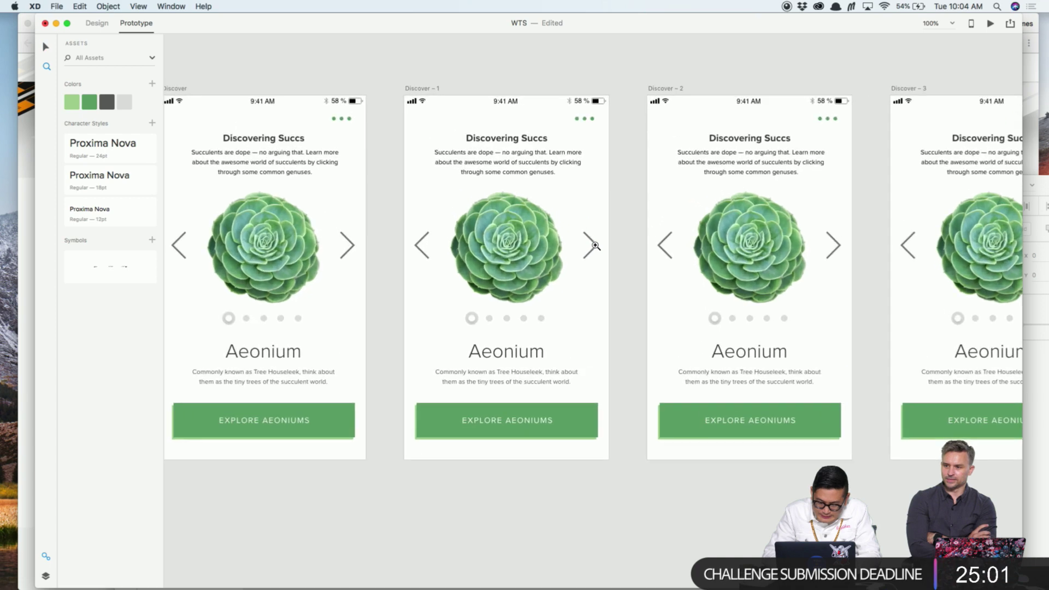
{"action": "left_click", "coordinate": [596, 245]}
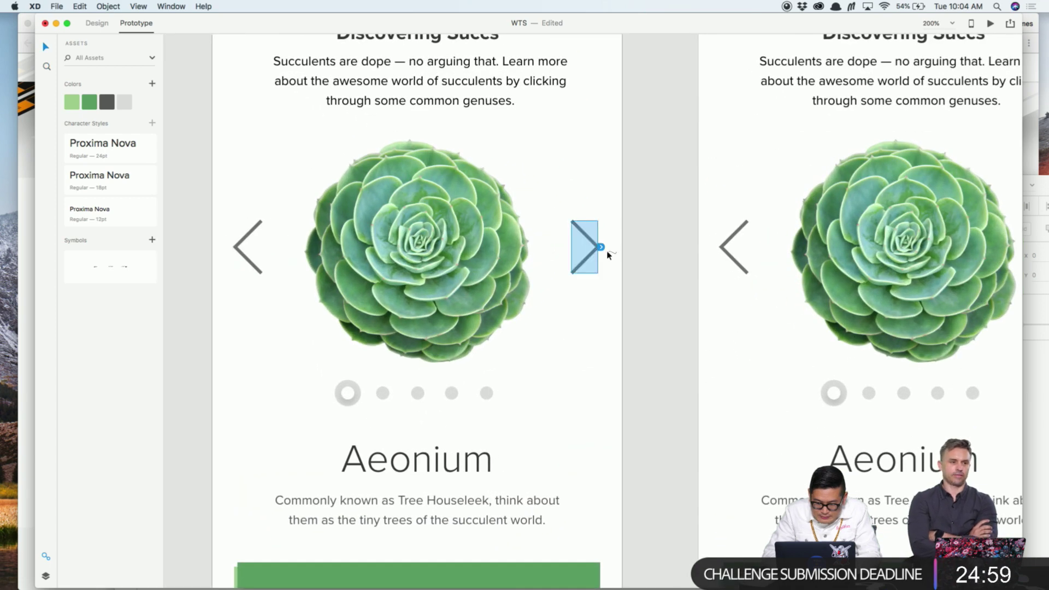
{"action": "left_click_drag", "start_coordinate": [601, 248], "coordinate": [721, 286]}
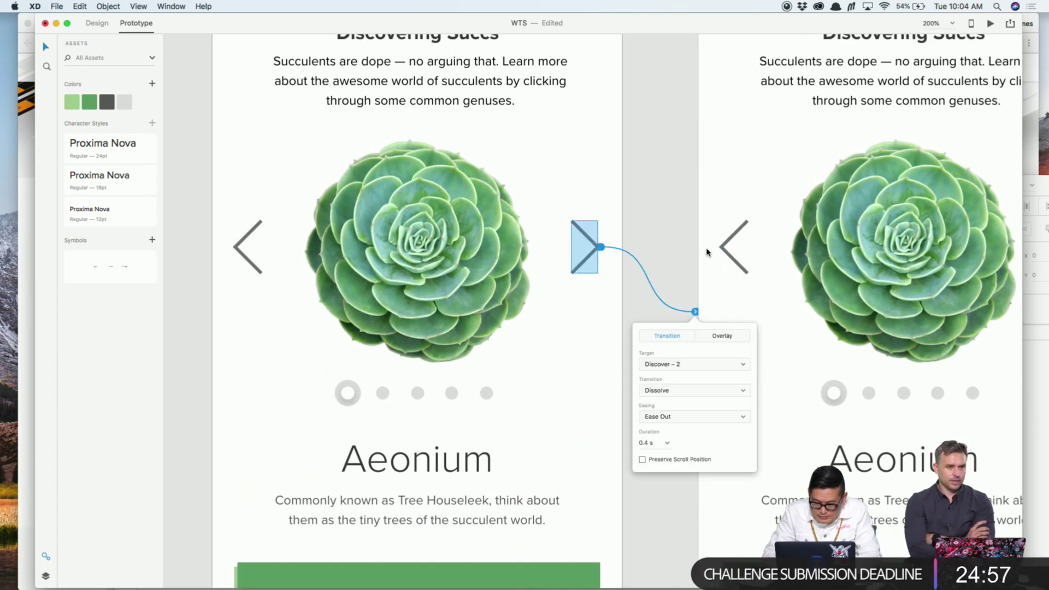
Wire the right-pointing arrow on Discover – 2 to Discover – 3, and the one on Discover – 3 to Discover – 4
{"action": "scroll", "coordinate": [802, 235], "scroll_direction": "right", "scroll_amount": 5}
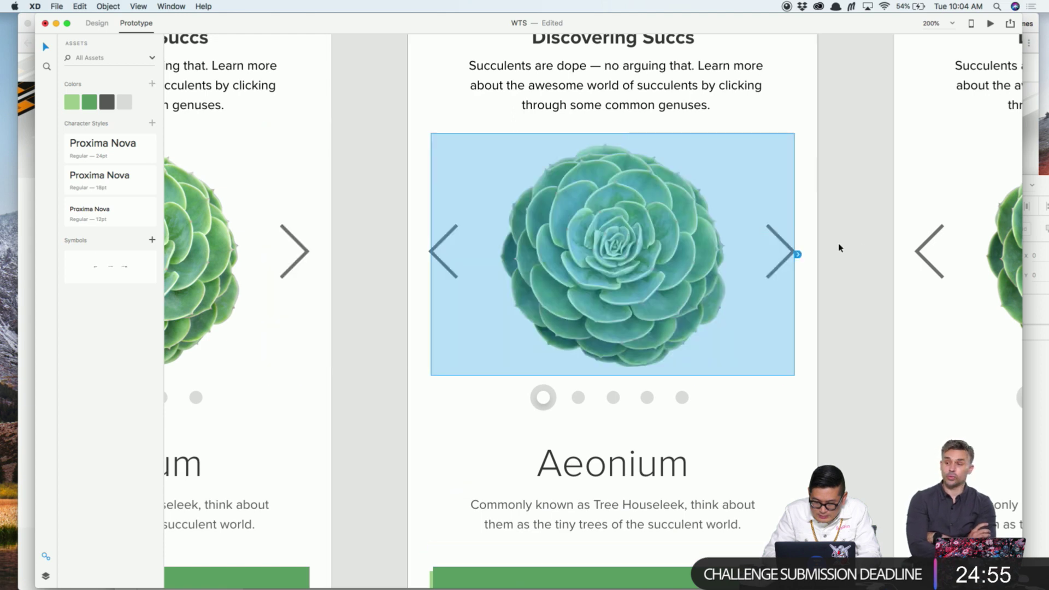
{"action": "scroll", "coordinate": [837, 227], "scroll_direction": "right", "scroll_amount": 4}
{"action": "left_click_drag", "start_coordinate": [579, 238], "coordinate": [765, 274]}
{"action": "scroll", "coordinate": [754, 241], "scroll_direction": "right", "scroll_amount": 10}
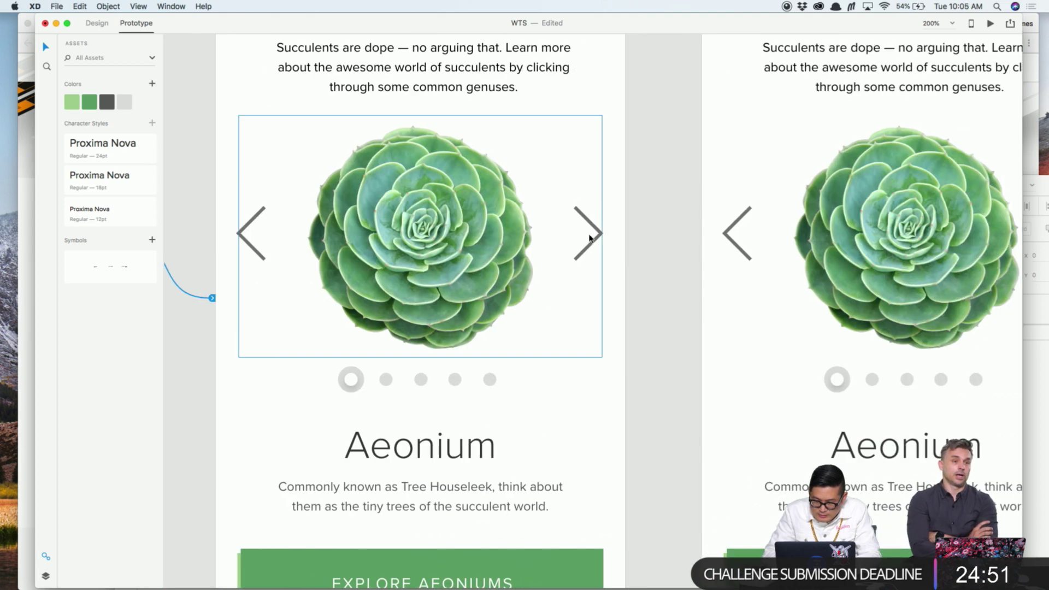
{"action": "left_click", "coordinate": [595, 236]}
{"action": "left_click_drag", "start_coordinate": [603, 233], "coordinate": [518, 305]}
{"action": "key", "text": "super+minus"}
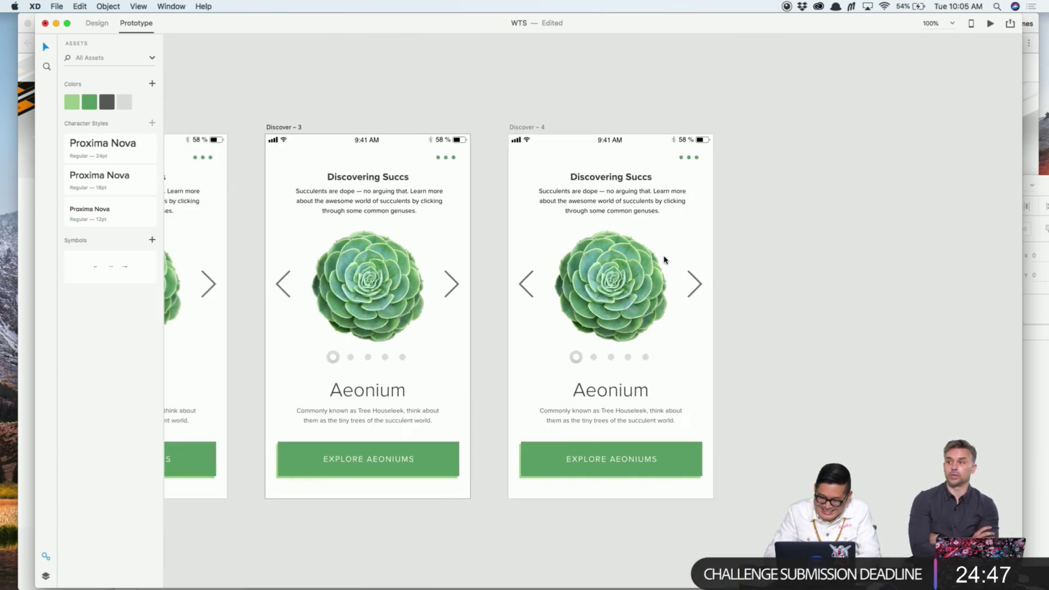
Set the opacity of the right-pointing arrow on the Discover – 4 artboard to 20% in design mode
{"action": "left_click", "coordinate": [696, 284]}
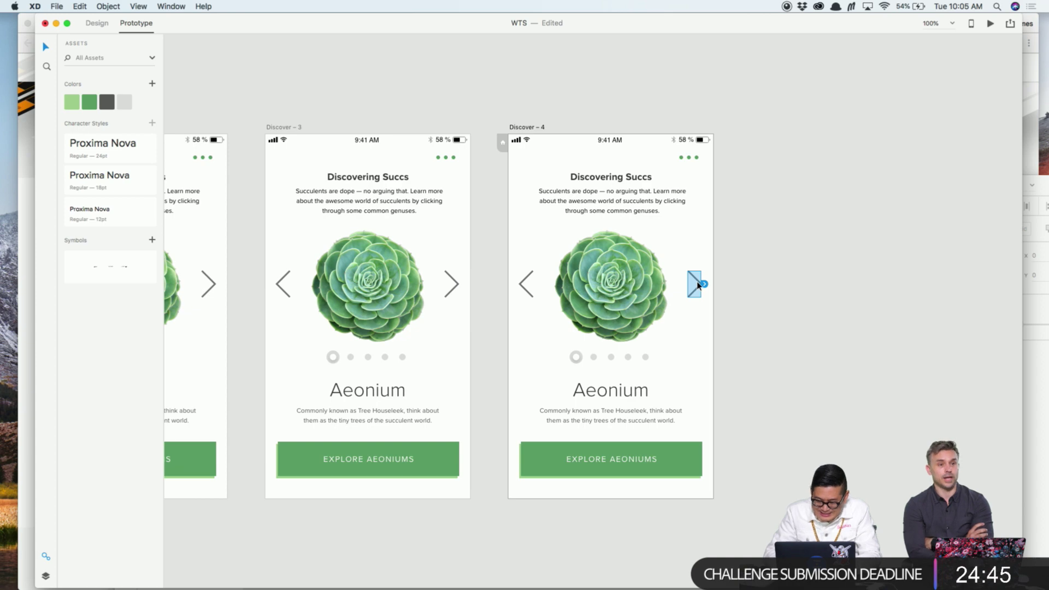
{"action": "left_click", "coordinate": [100, 26]}
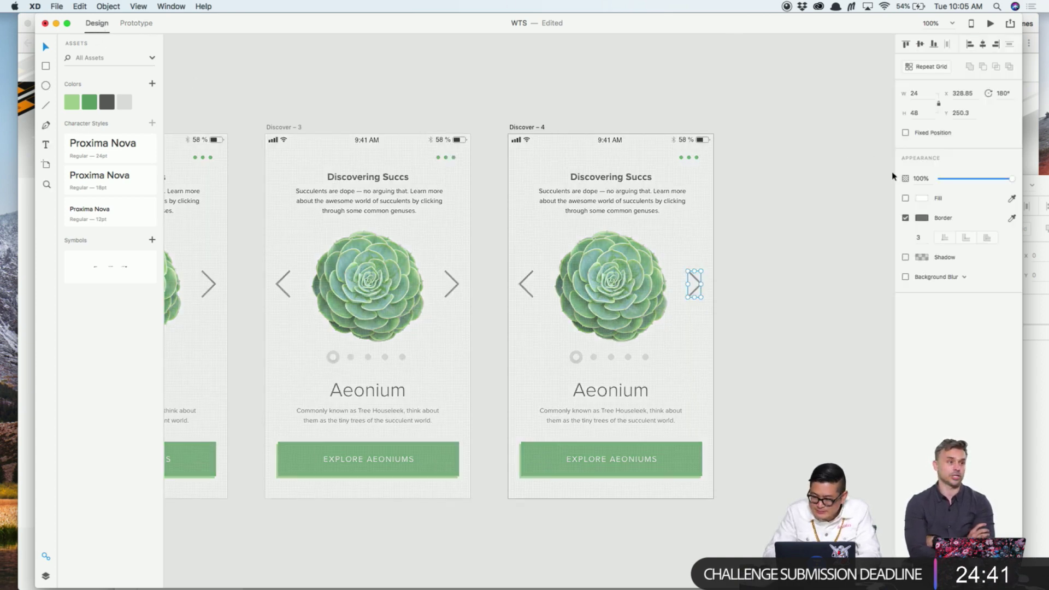
{"action": "left_click", "coordinate": [919, 182]}
{"action": "type", "text": "20"}
{"action": "key", "text": "Return"}
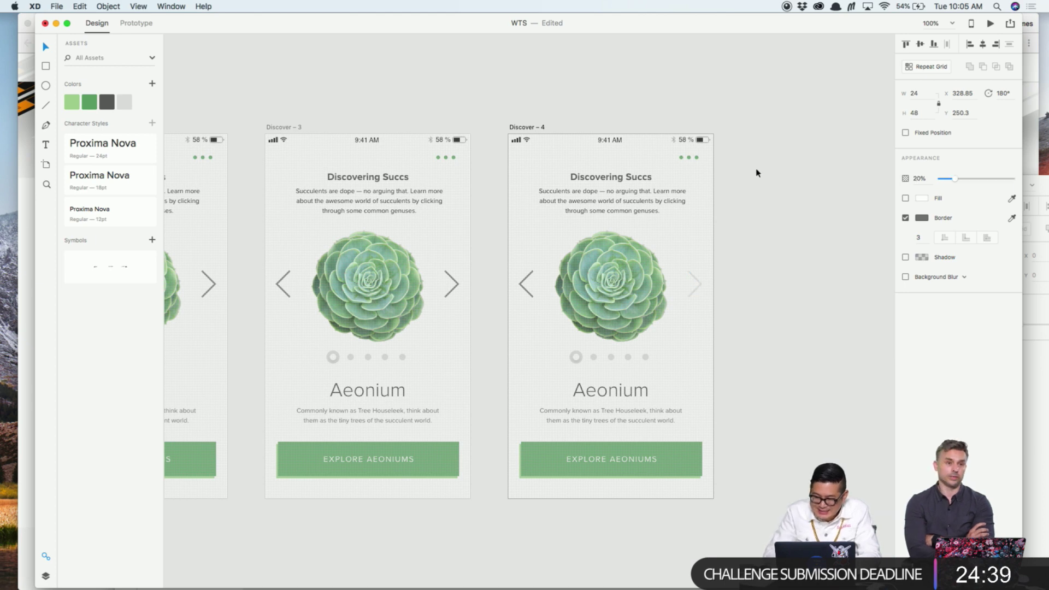
Set the opacity of the left-pointing carousel arrow on the original Discover artboard to 20%
{"action": "scroll", "coordinate": [757, 174], "scroll_direction": "left", "scroll_amount": 15}
{"action": "scroll", "coordinate": [757, 173], "scroll_direction": "left", "scroll_amount": 3}
{"action": "scroll", "coordinate": [756, 174], "scroll_direction": "down", "scroll_amount": 10}
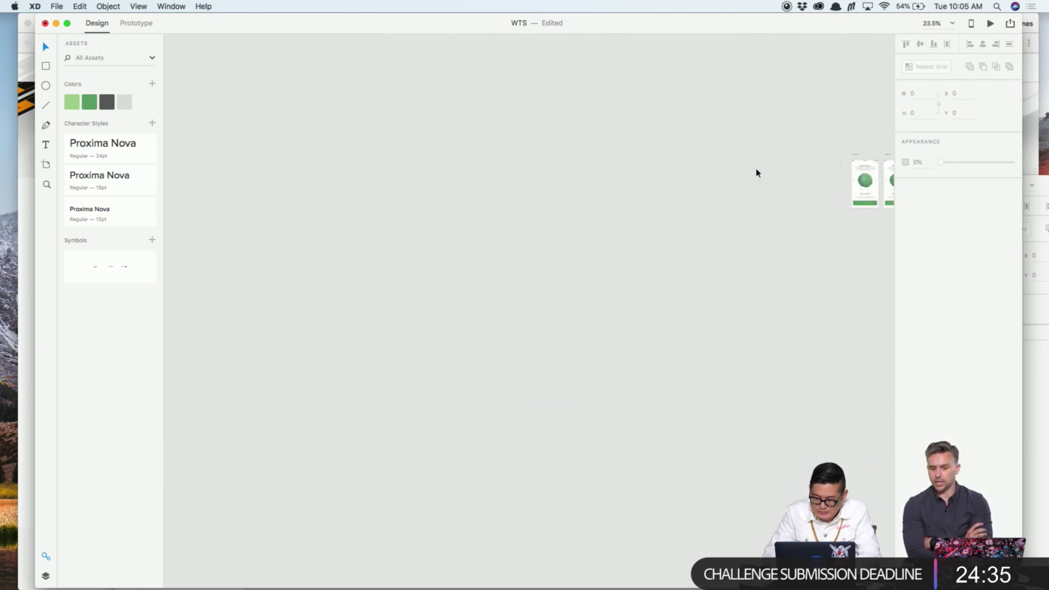
{"action": "key", "text": "z"}
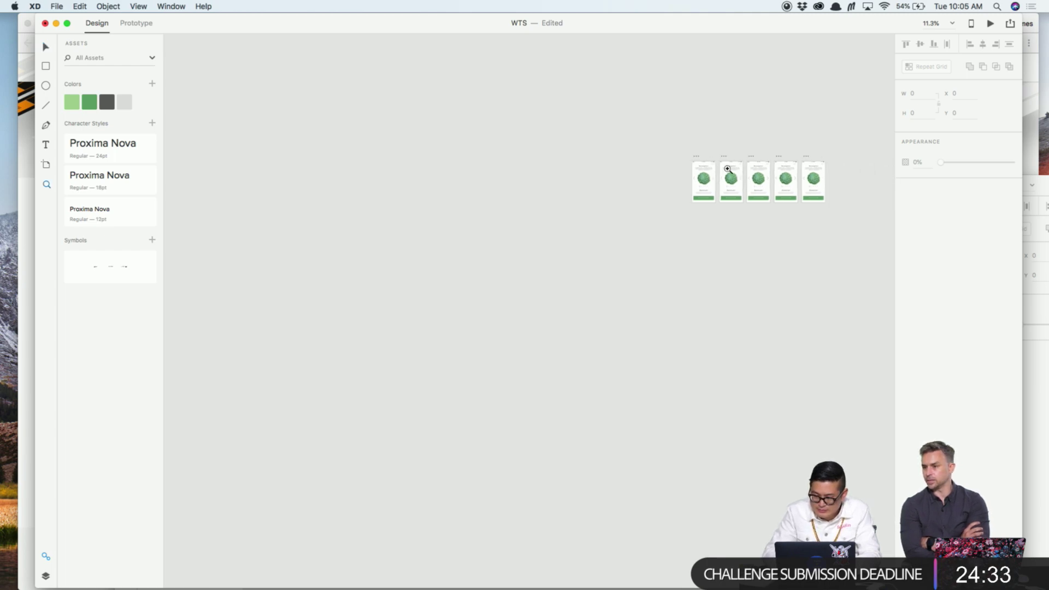
{"action": "left_click_drag", "start_coordinate": [700, 175], "coordinate": [697, 175]}
{"action": "scroll", "coordinate": [697, 175], "scroll_direction": "down", "scroll_amount": 10}
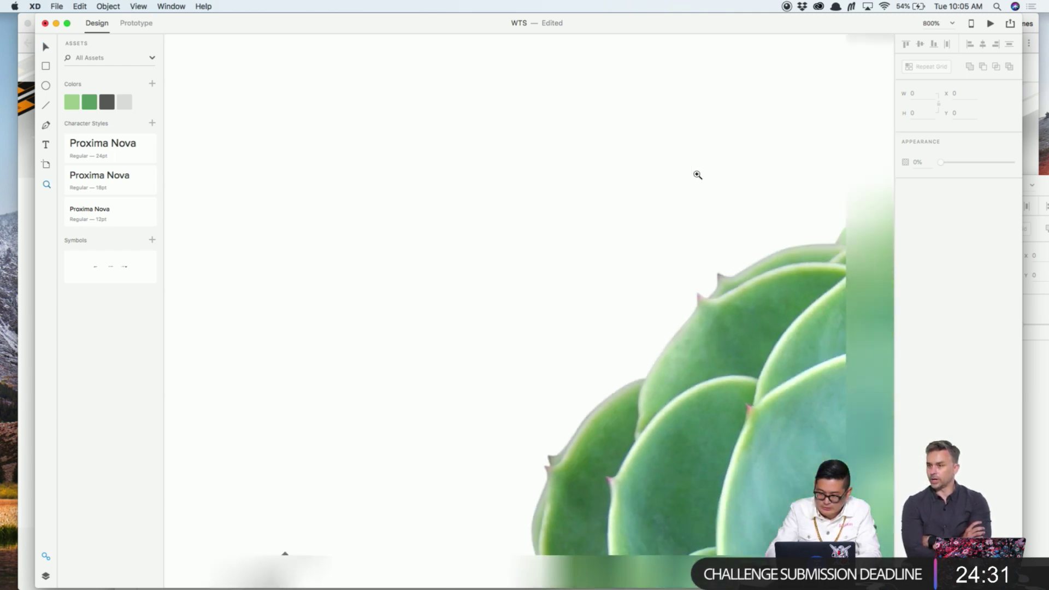
{"action": "scroll", "coordinate": [696, 175], "scroll_direction": "down", "scroll_amount": 3}
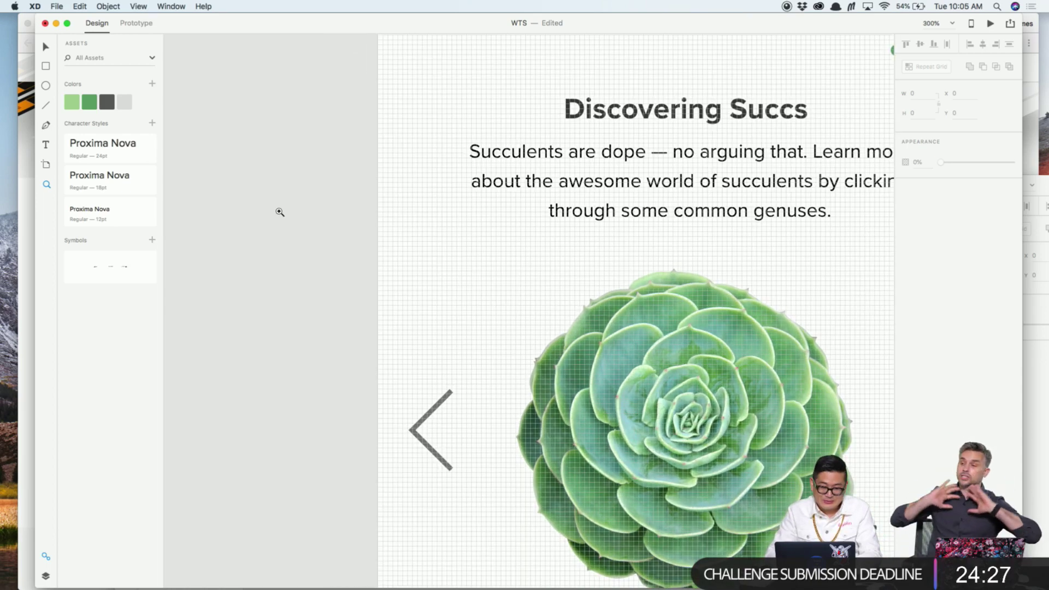
{"action": "left_click", "coordinate": [431, 410]}
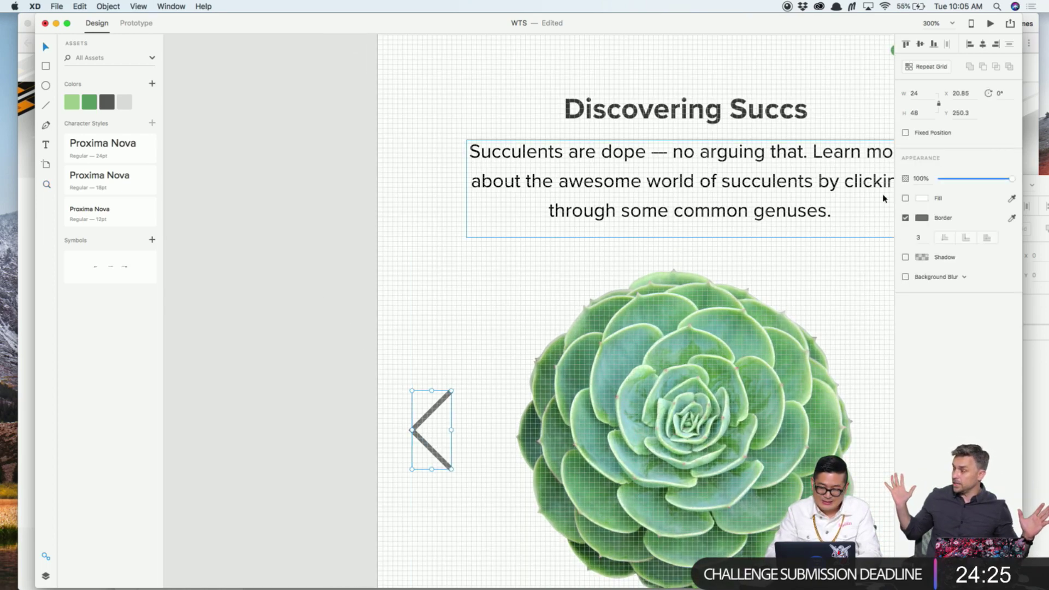
{"action": "left_click", "coordinate": [917, 179]}
{"action": "type", "text": "20"}
{"action": "key", "text": "Return"}
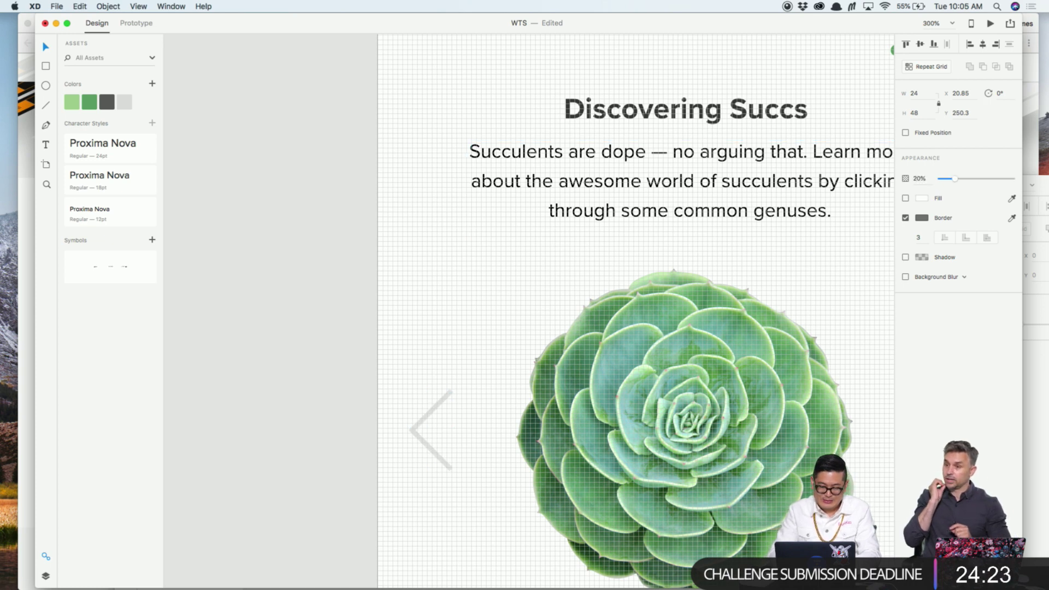
{"action": "key", "text": "super+minus"}
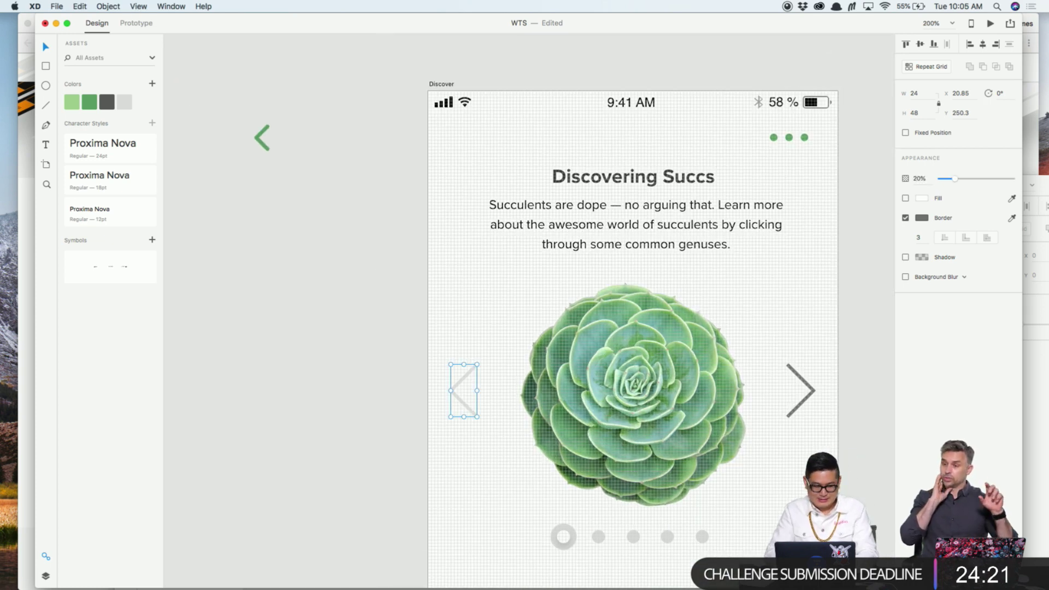
{"action": "left_click", "coordinate": [652, 390]}
{"action": "key", "text": "super+3"}
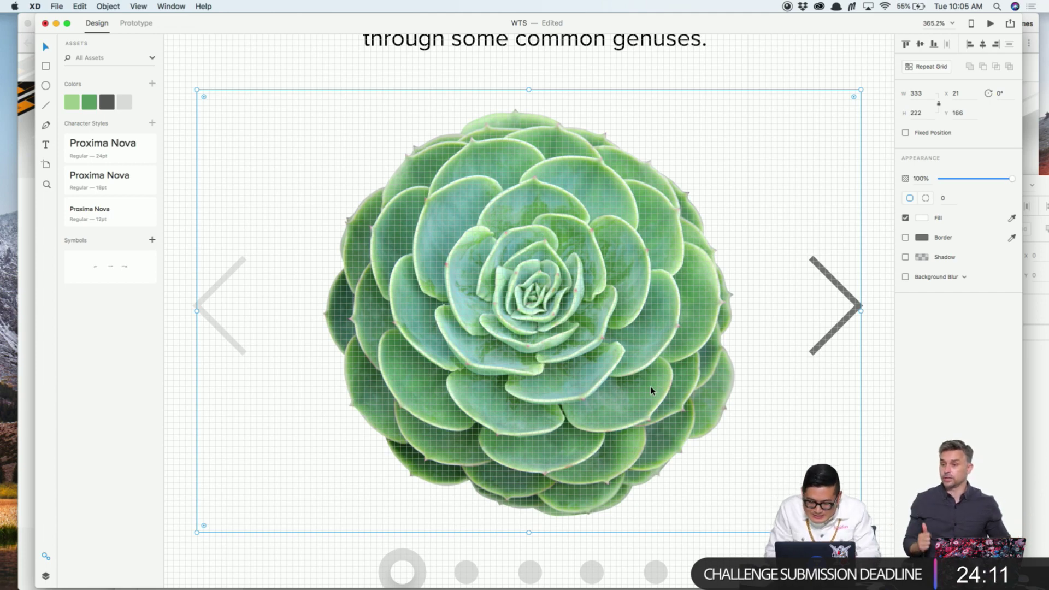
{"action": "scroll", "coordinate": [650, 386], "scroll_direction": "down", "scroll_amount": 5}
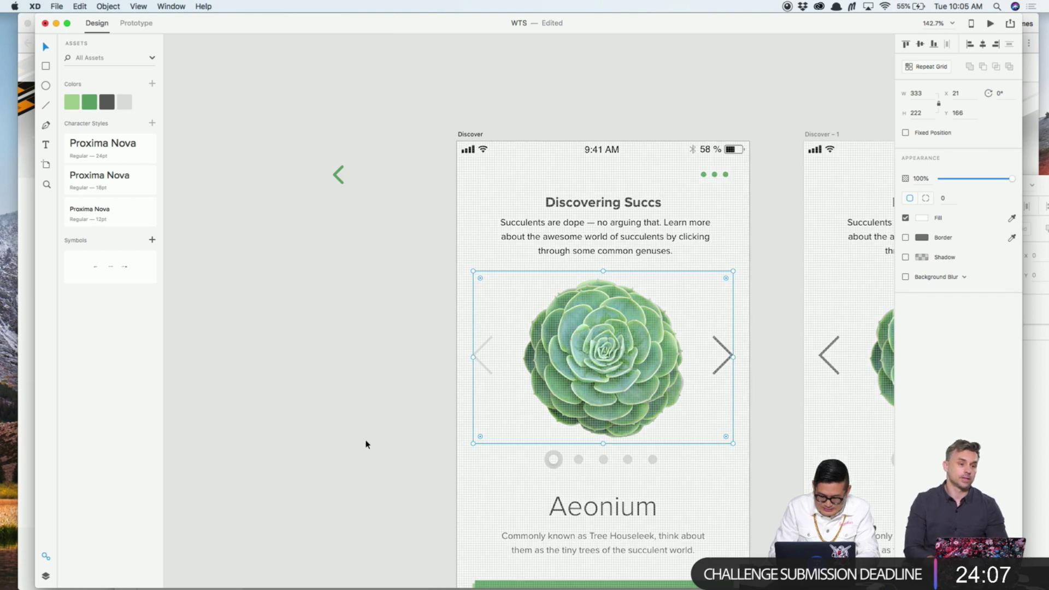
{"action": "left_click", "coordinate": [358, 443]}
{"action": "left_click_drag", "start_coordinate": [376, 437], "coordinate": [287, 402]}
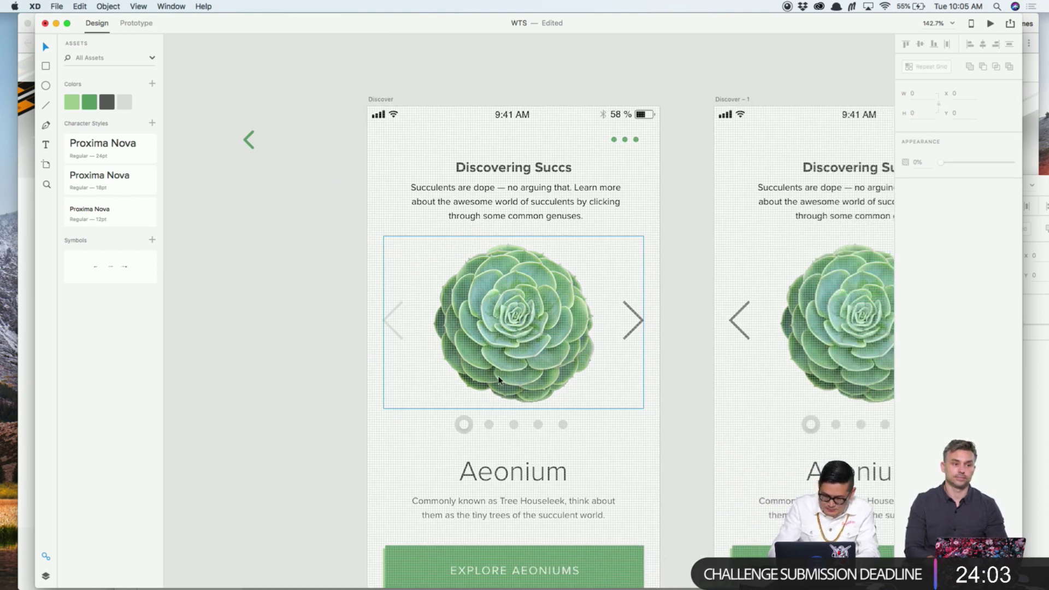
{"action": "scroll", "coordinate": [651, 382], "scroll_direction": "right", "scroll_amount": 3}
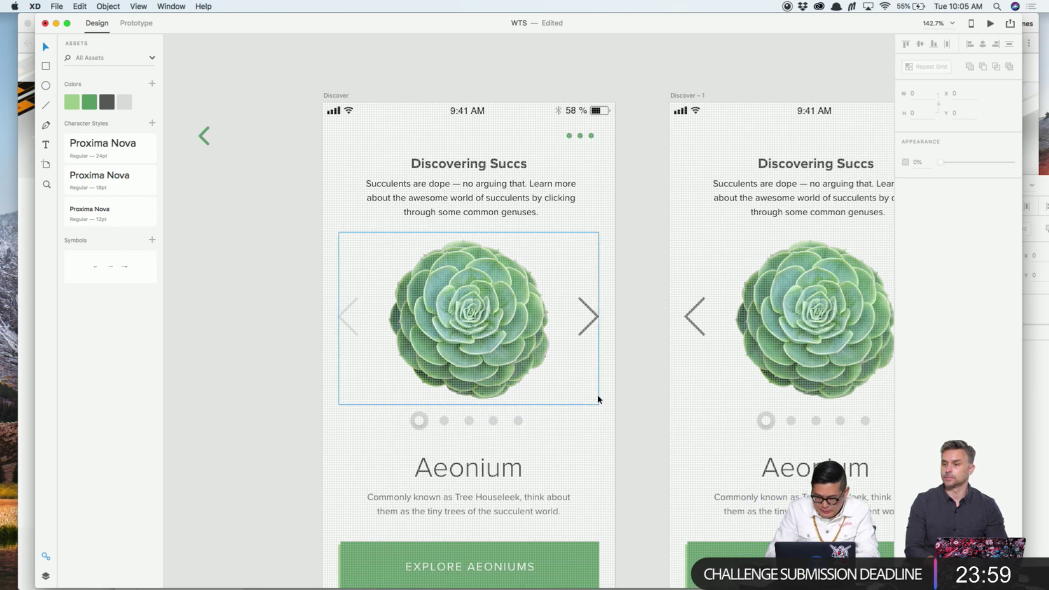
Fill the outer circle of the second pagination dot on the Discover – 1 artboard with the saved light gray swatch
{"action": "key", "text": "z"}
{"action": "left_click", "coordinate": [434, 430]}
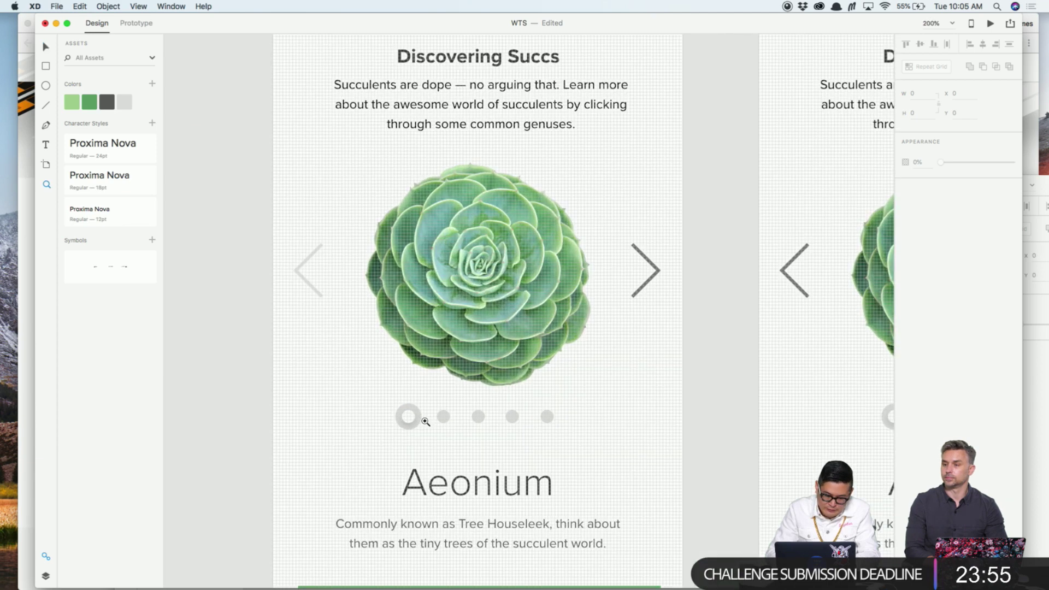
{"action": "left_click_drag", "start_coordinate": [443, 417], "coordinate": [380, 379]}
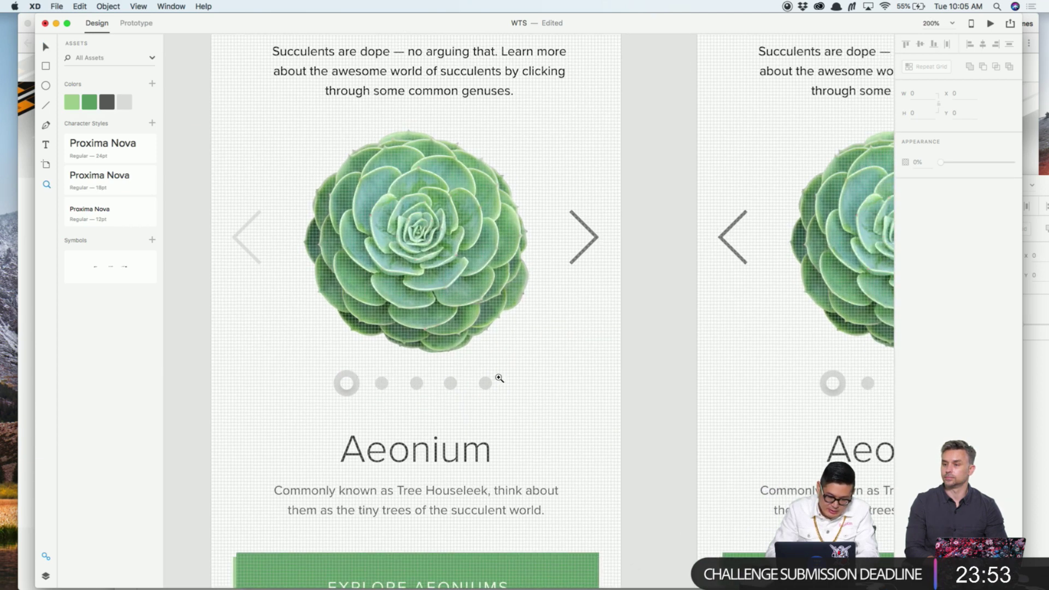
{"action": "left_click_drag", "start_coordinate": [510, 375], "coordinate": [422, 367]}
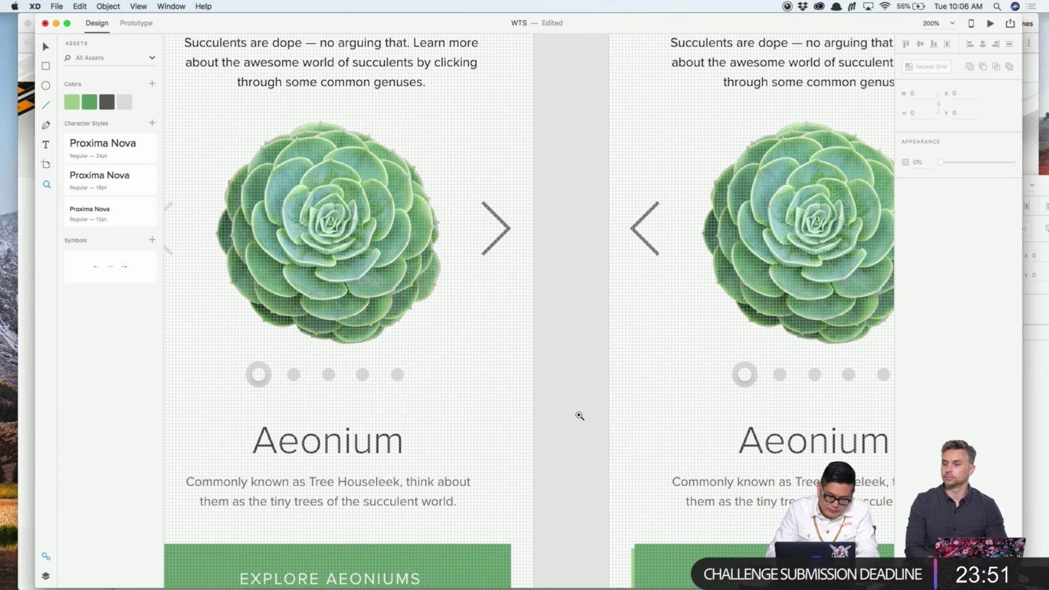
{"action": "left_click_drag", "start_coordinate": [772, 368], "coordinate": [695, 377]}
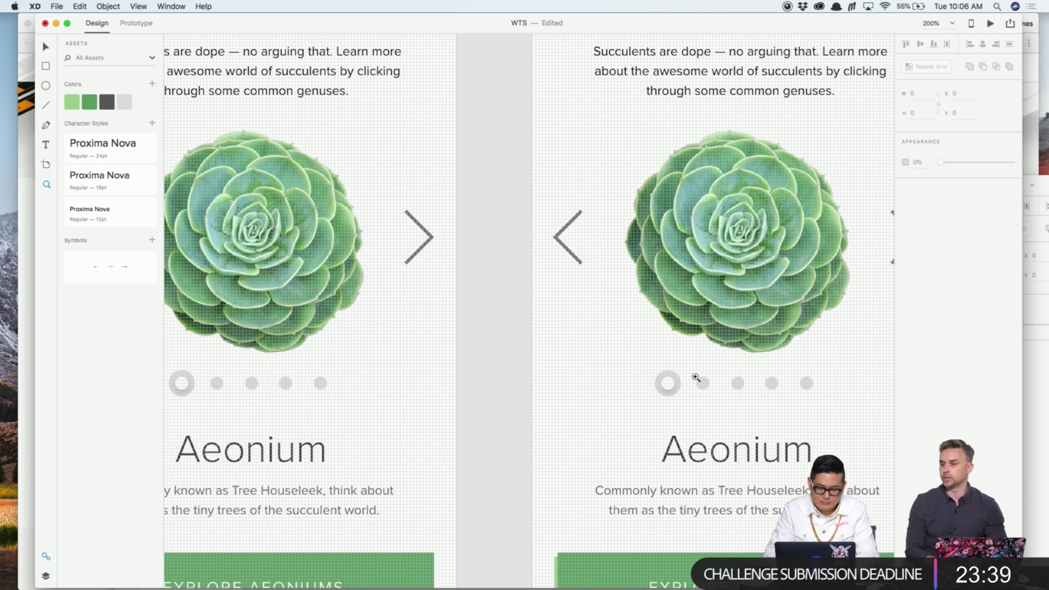
{"action": "key", "text": "v"}
{"action": "left_click", "coordinate": [696, 384]}
{"action": "scroll", "coordinate": [701, 381], "scroll_direction": "up", "scroll_amount": 3}
{"action": "left_click_drag", "start_coordinate": [703, 372], "coordinate": [451, 333]}
{"action": "double_click", "coordinate": [611, 377]}
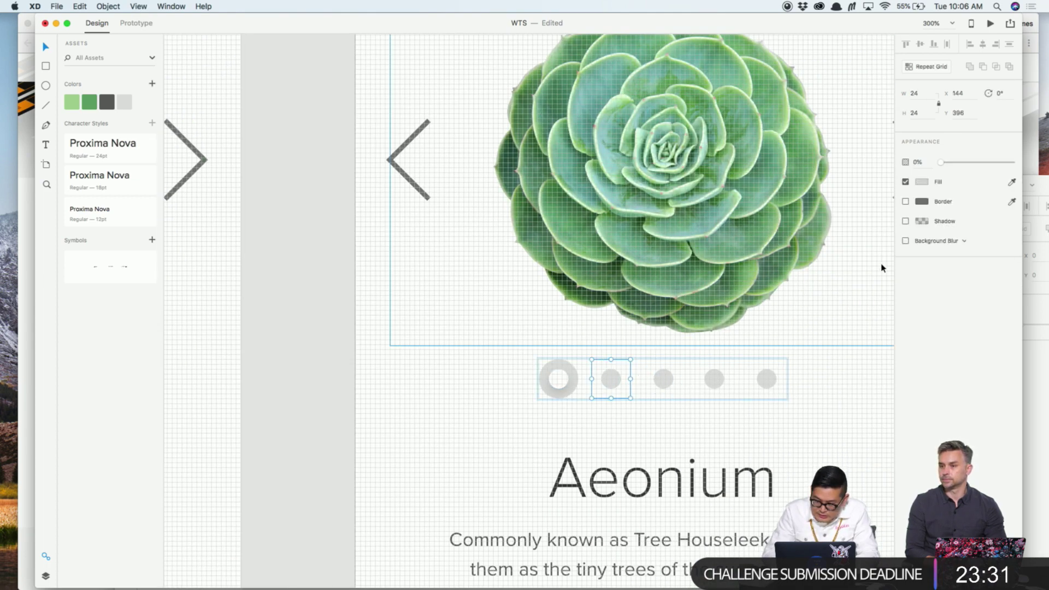
{"action": "left_click", "coordinate": [905, 181]}
{"action": "left_click", "coordinate": [922, 184]}
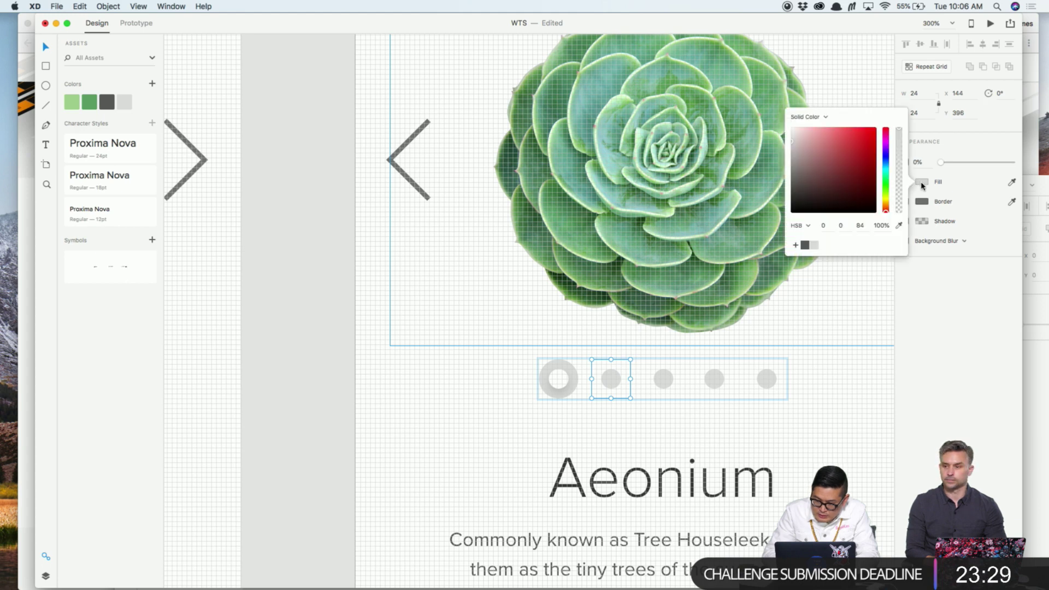
{"action": "left_click", "coordinate": [816, 247]}
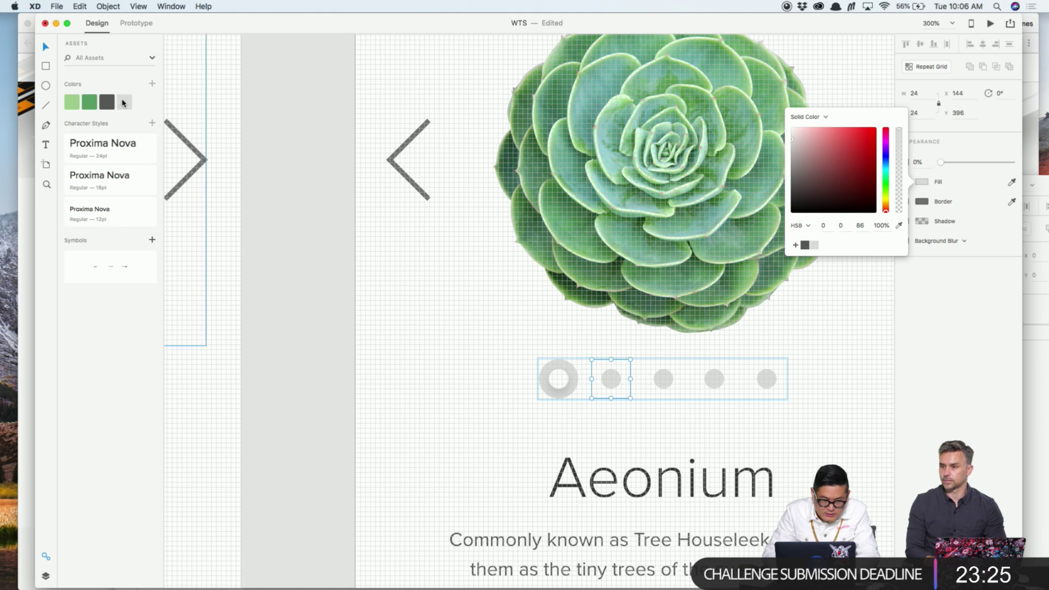
Ungroup the pagination dots on Discover – 1 and select the second dot's hidden 24 px outer circle
{"action": "left_click", "coordinate": [611, 379]}
{"action": "left_click", "coordinate": [690, 407]}
{"action": "left_click", "coordinate": [672, 378]}
{"action": "key", "text": "super+shift+g"}
{"action": "left_click", "coordinate": [677, 418]}
{"action": "left_click", "coordinate": [616, 369]}
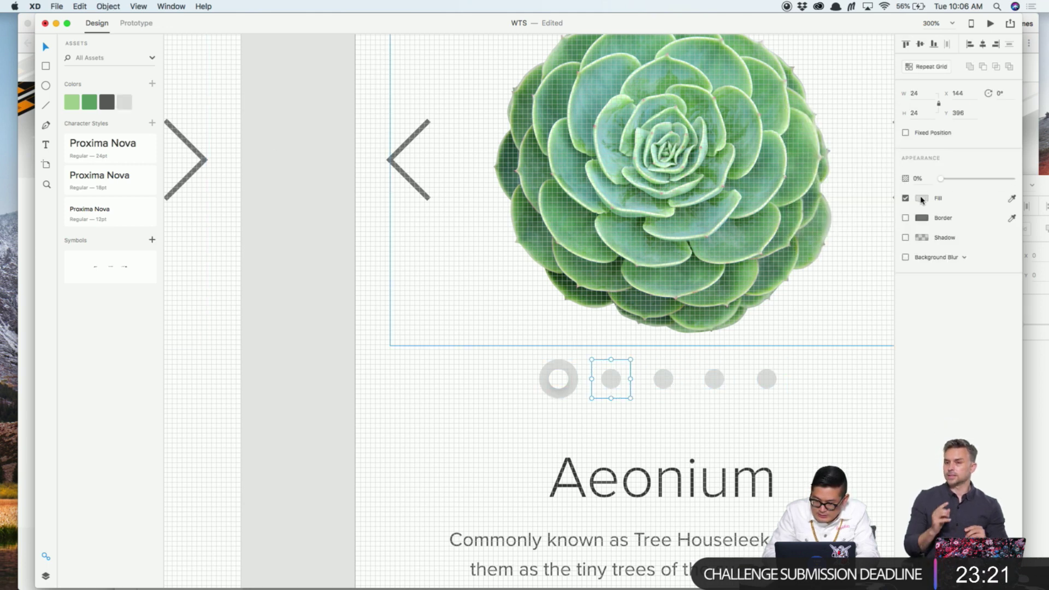
Set the opacity of the second pagination dot's outer circle to 100%
{"action": "left_click", "coordinate": [921, 198]}
{"action": "left_click", "coordinate": [921, 199]}
{"action": "left_click", "coordinate": [918, 178]}
{"action": "type", "text": "100"}
{"action": "key", "text": "Return"}
Change the fill of the second pagination dot's small inner circle to white
{"action": "left_click", "coordinate": [611, 377]}
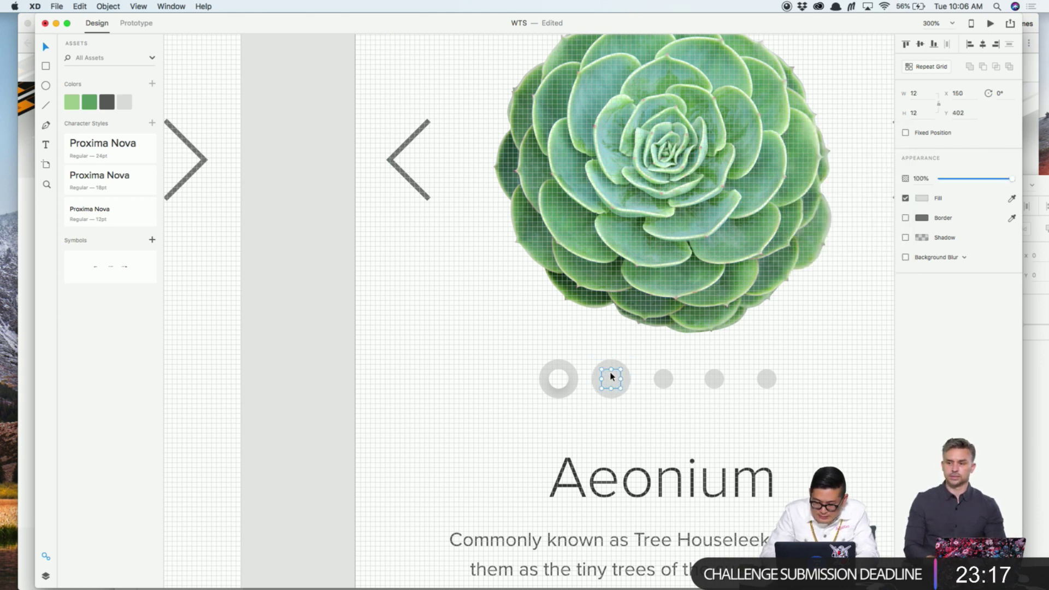
{"action": "left_click", "coordinate": [922, 199]}
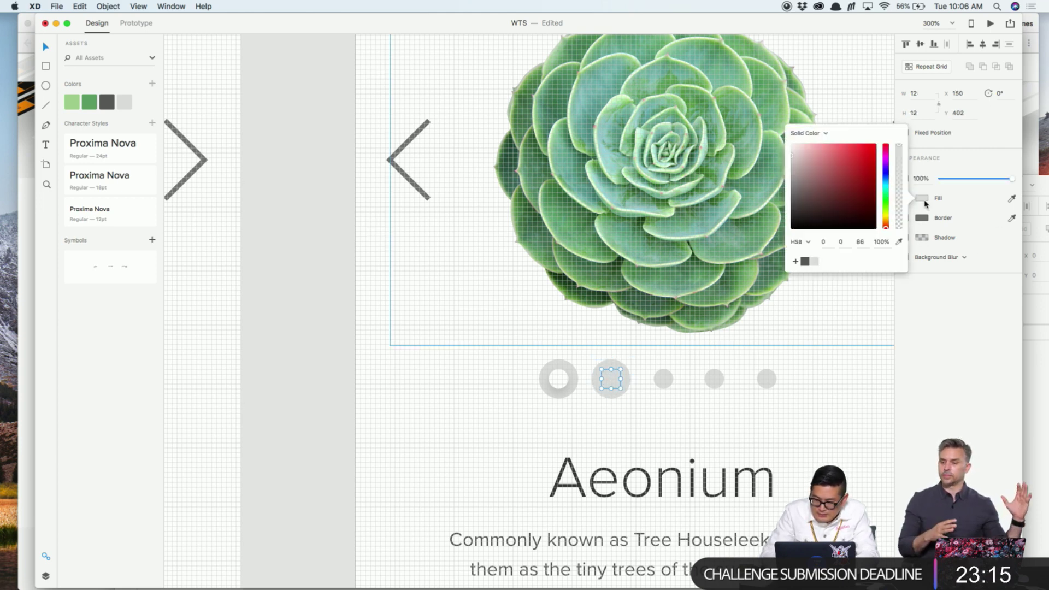
{"action": "left_click_drag", "start_coordinate": [843, 183], "coordinate": [759, 120]}
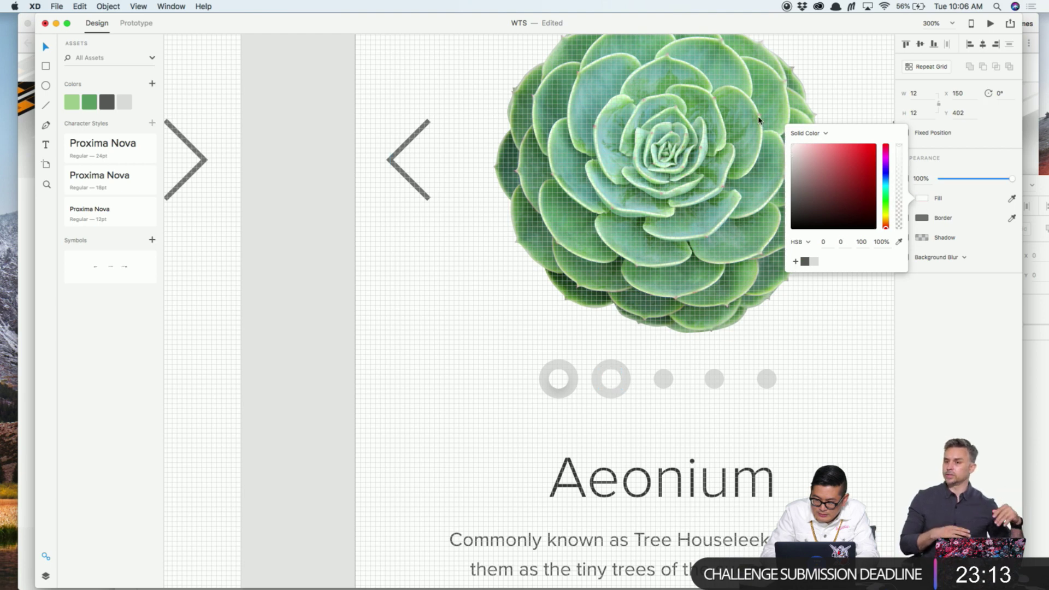
{"action": "left_click", "coordinate": [795, 262]}
{"action": "left_click", "coordinate": [605, 418]}
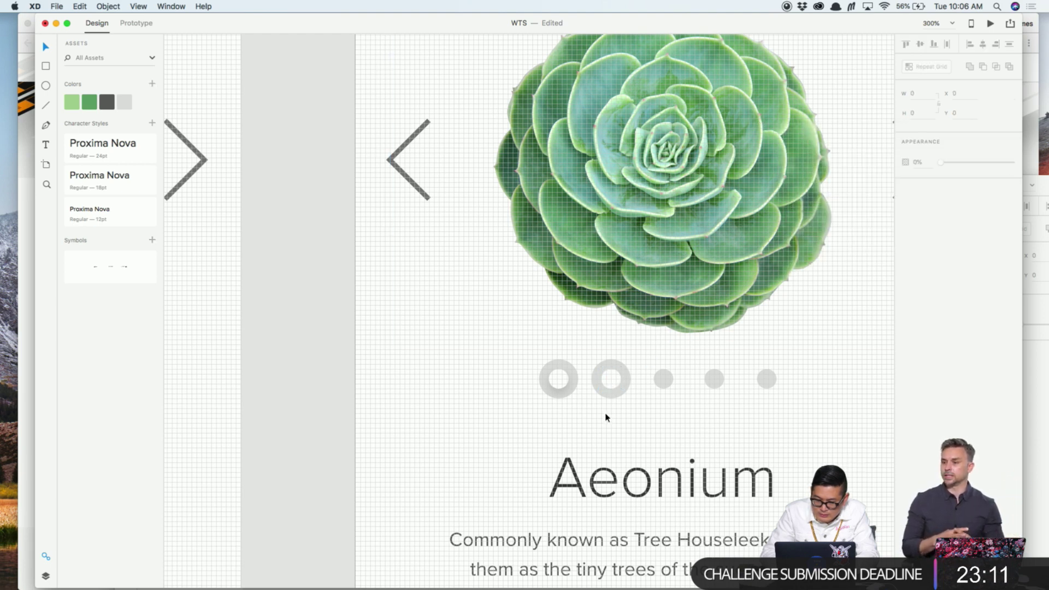
Add a shadow to the second dot's white inner circle and remove the shadow from the first dot's inner circle
{"action": "left_click", "coordinate": [610, 385]}
{"action": "left_click", "coordinate": [906, 238]}
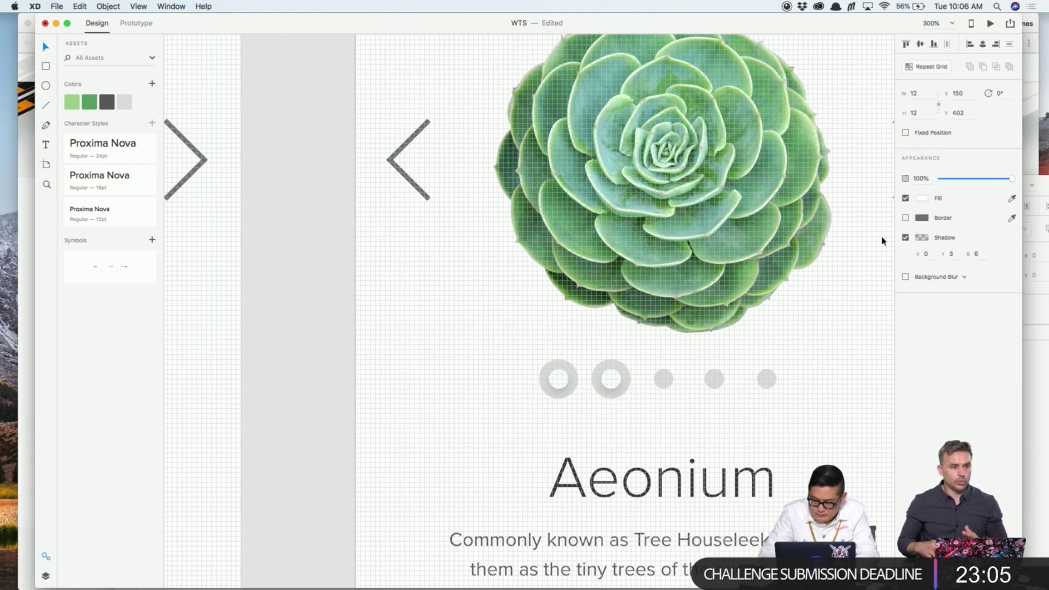
{"action": "left_click", "coordinate": [554, 380]}
{"action": "left_click", "coordinate": [905, 238]}
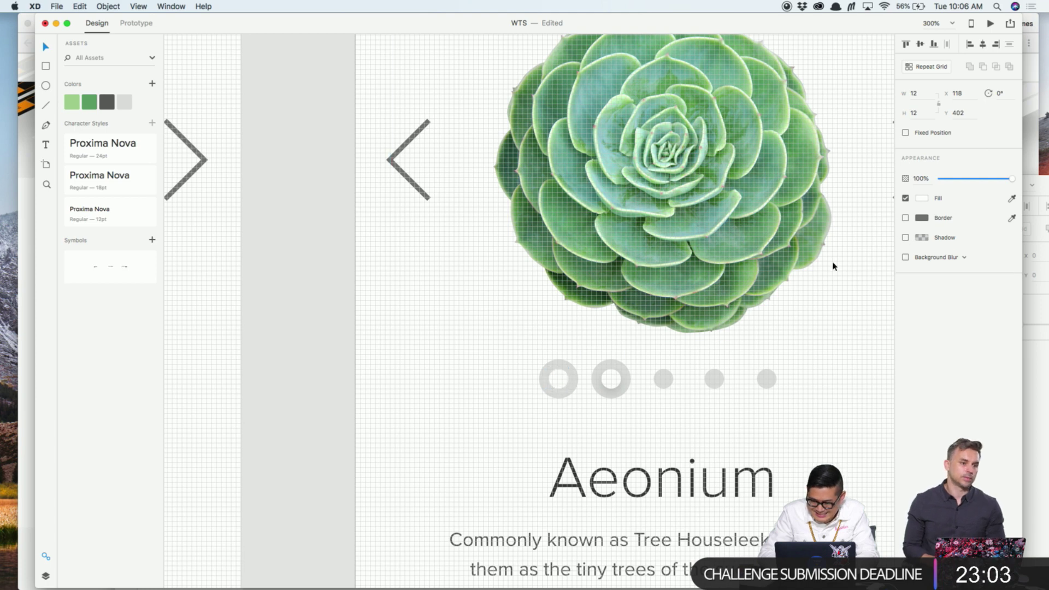
Set the opacity of the first pagination dot's outer circle on Discover – 1 to 0%
{"action": "left_click", "coordinate": [555, 369]}
{"action": "left_click", "coordinate": [905, 199]}
{"action": "left_click", "coordinate": [920, 178]}
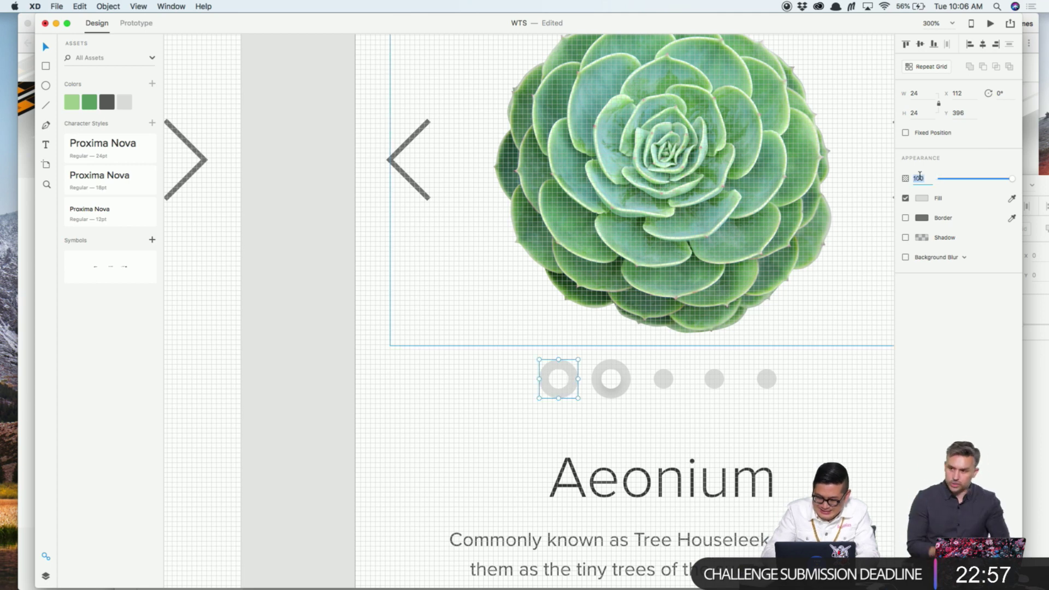
{"action": "type", "text": "0"}
{"action": "key", "text": "Return"}
Fill the first pagination dot's inner circle on Discover – 1 with the saved light gray swatch
{"action": "double_click", "coordinate": [557, 377]}
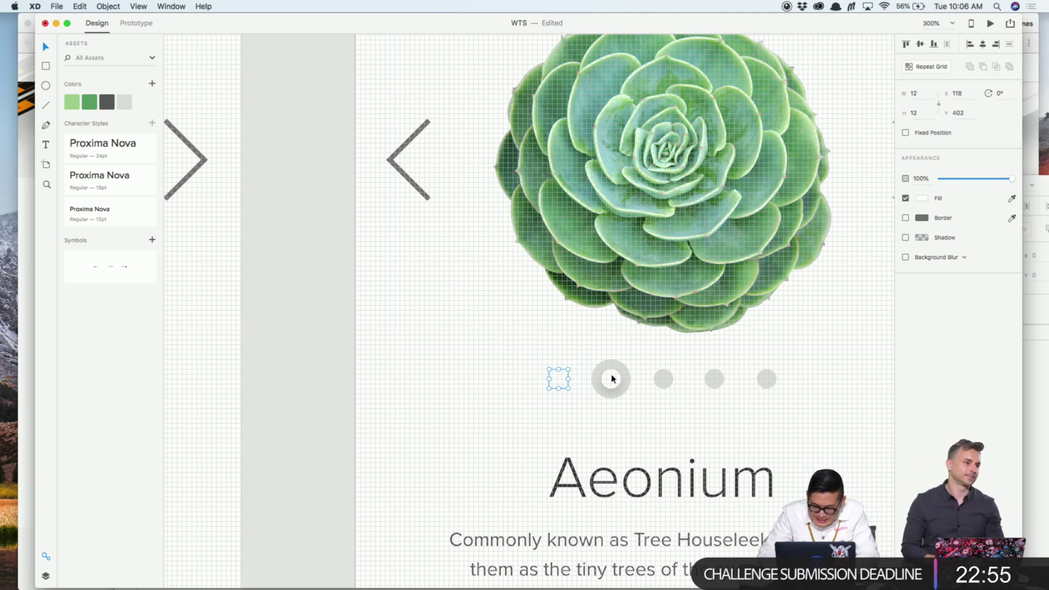
{"action": "left_click", "coordinate": [923, 202]}
{"action": "left_click", "coordinate": [825, 262]}
{"action": "key", "text": "Escape"}
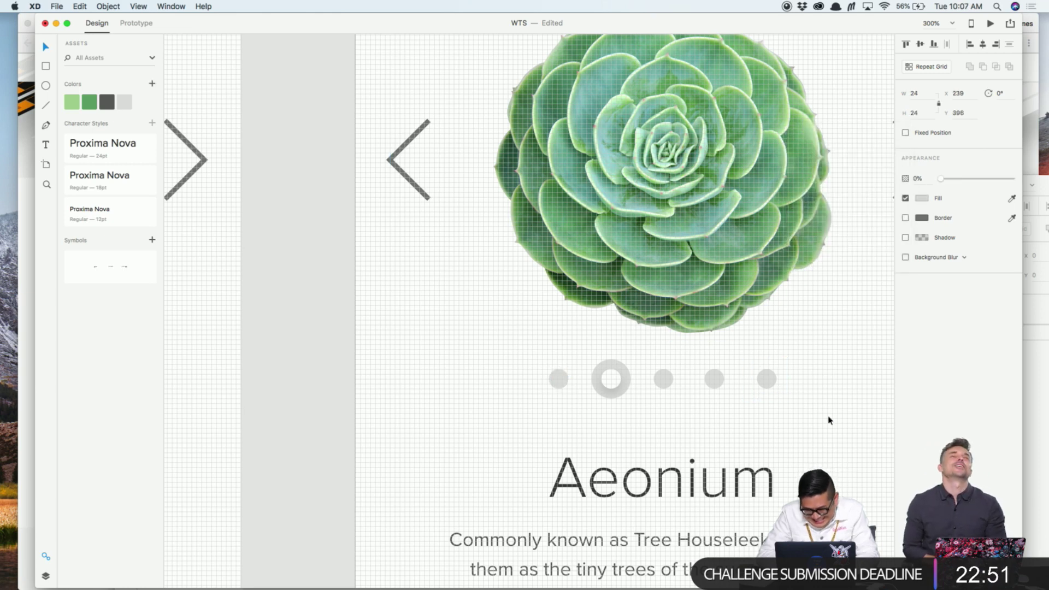
{"action": "key", "text": "Escape"}
Wire the left-pointing carousel arrow on Discover – 1 back to the Discover artboard in prototype mode, keeping the Dissolve transition
{"action": "scroll", "coordinate": [826, 422], "scroll_direction": "down", "scroll_amount": 5}
{"action": "left_click_drag", "start_coordinate": [829, 418], "coordinate": [821, 418]}
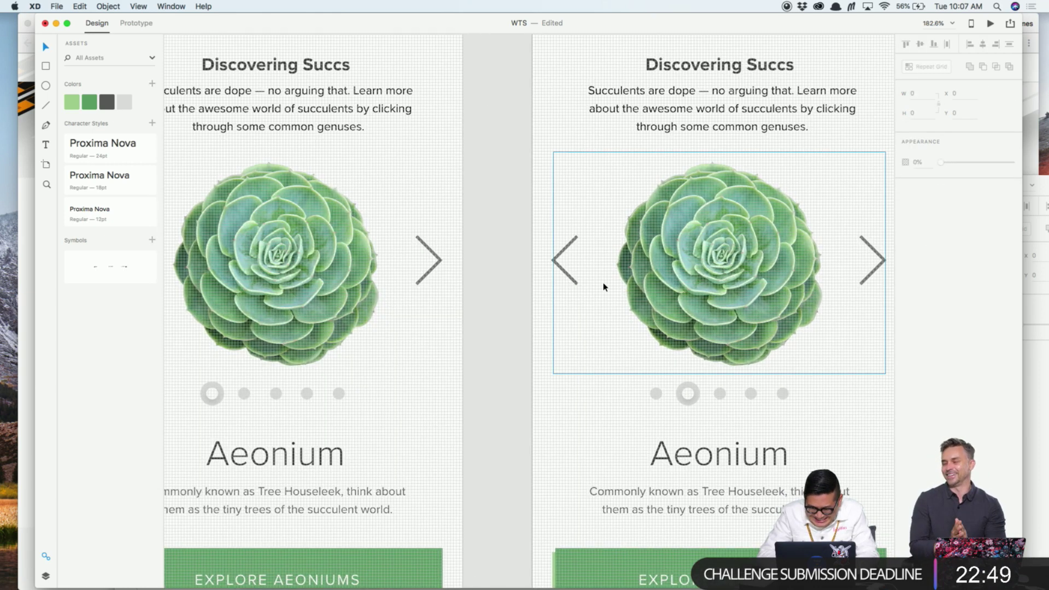
{"action": "double_click", "coordinate": [565, 269]}
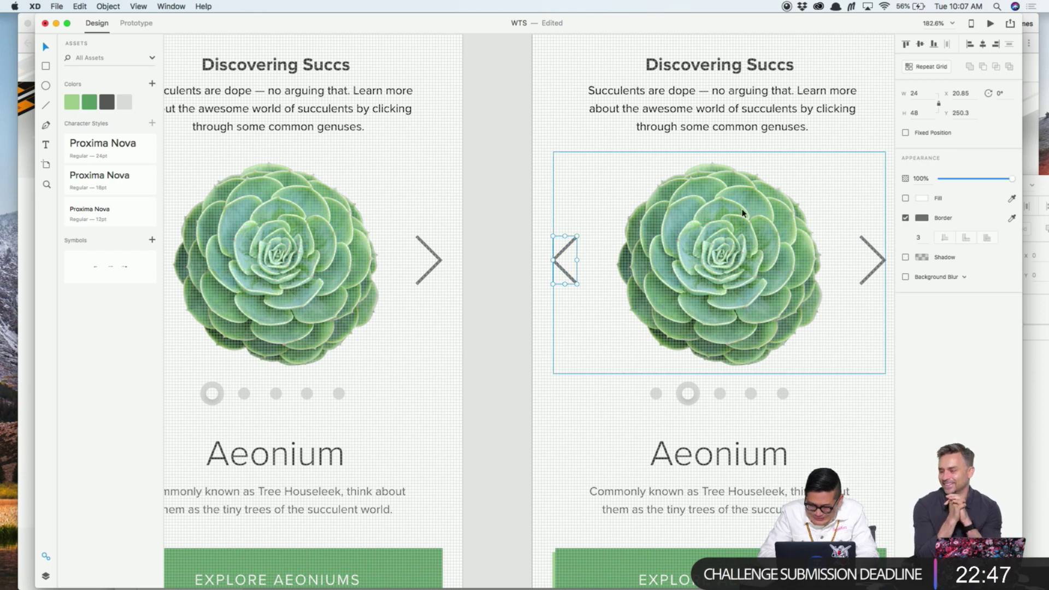
{"action": "left_click", "coordinate": [136, 24]}
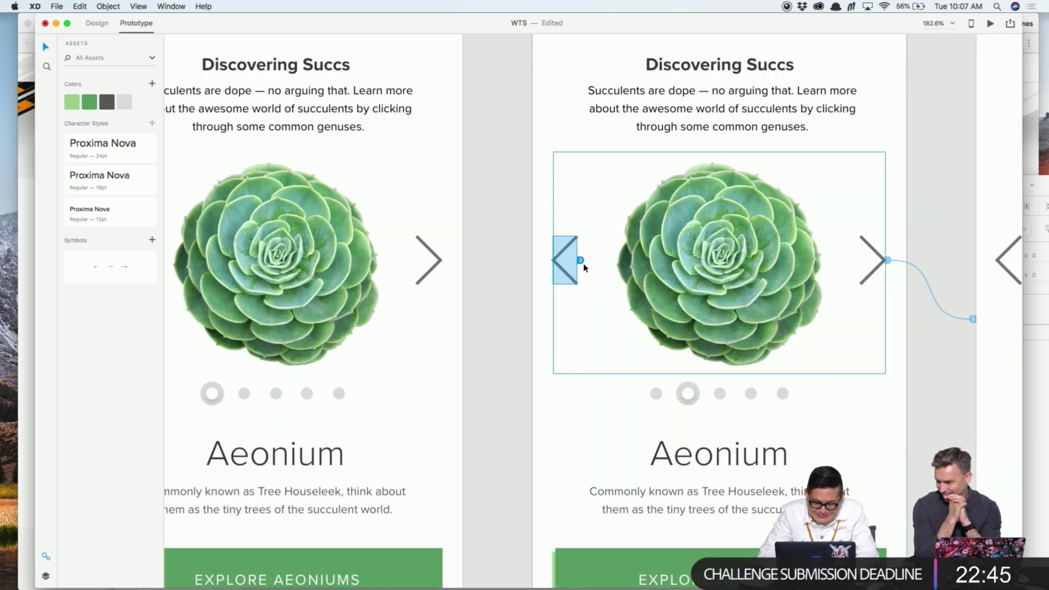
{"action": "left_click_drag", "start_coordinate": [580, 260], "coordinate": [437, 290]}
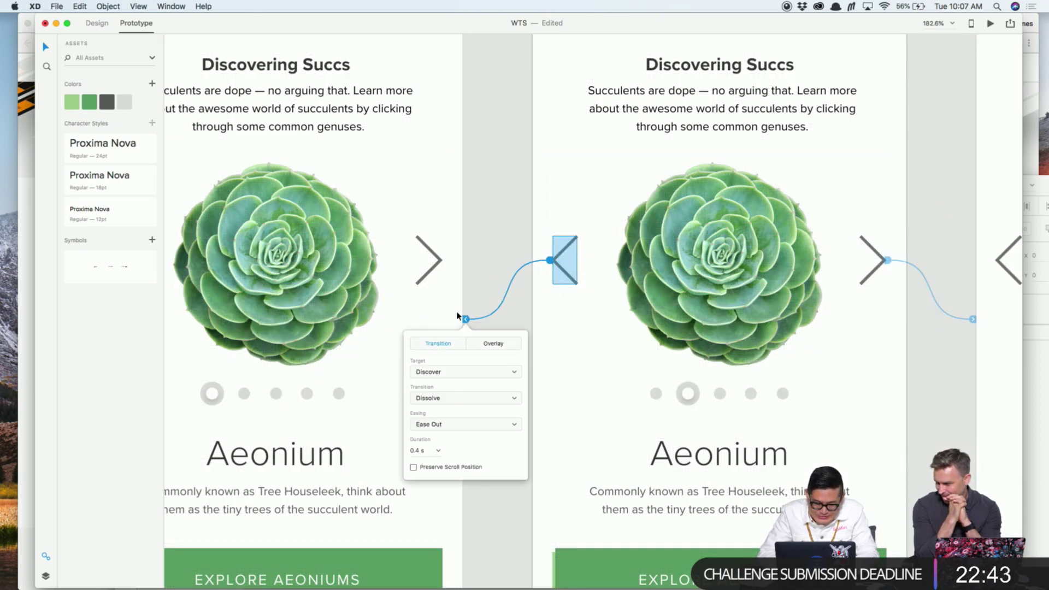
{"action": "left_click", "coordinate": [491, 272]}
Preview the prototype, test going back and forth between the first two carousel screens with the arrows, and close the preview
{"action": "left_click", "coordinate": [991, 24]}
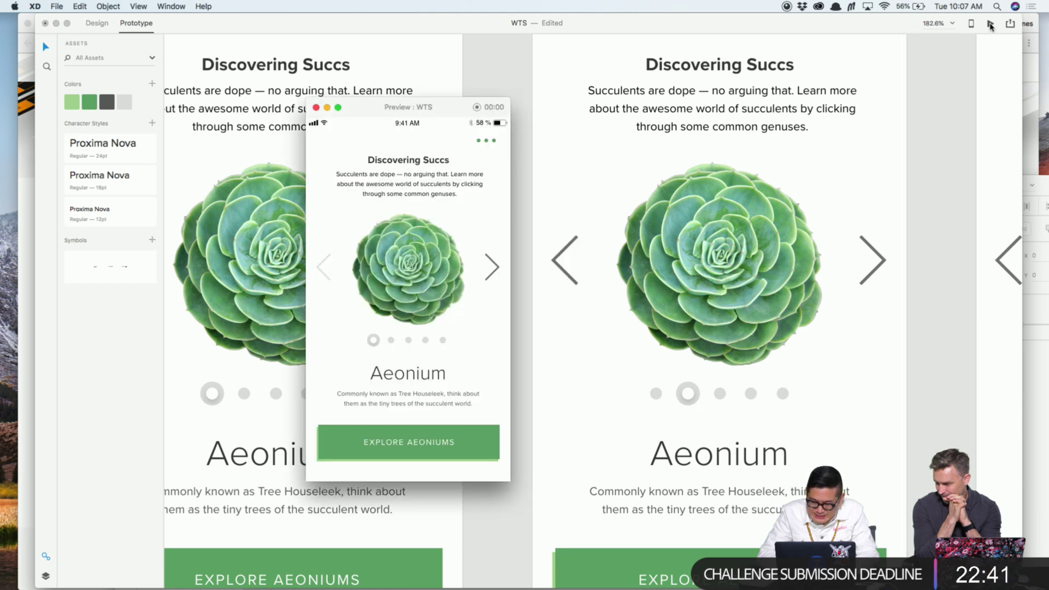
{"action": "left_click_drag", "start_coordinate": [515, 96], "coordinate": [697, 32]}
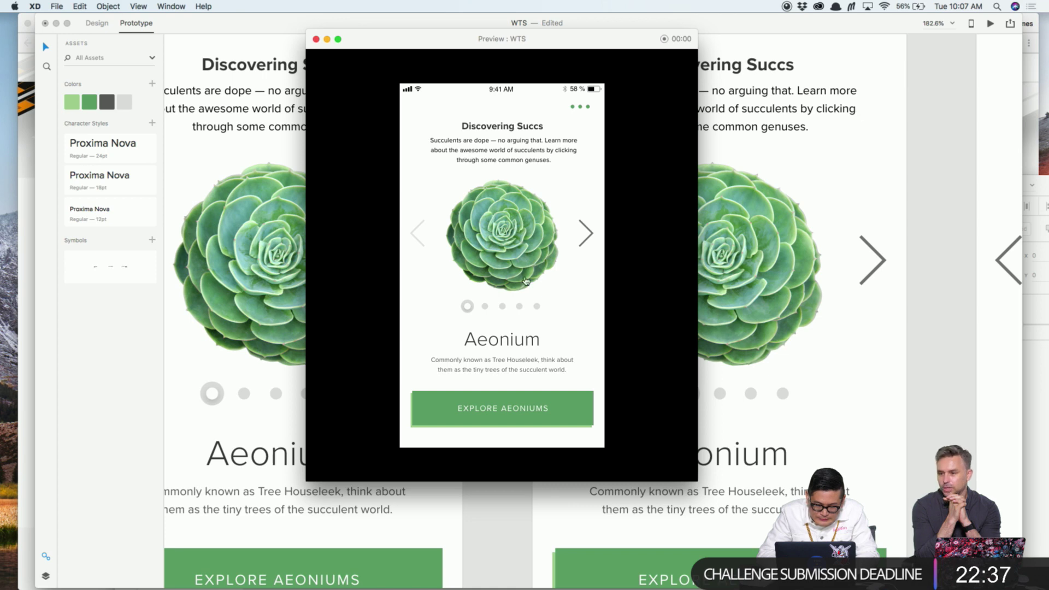
{"action": "left_click", "coordinate": [588, 231]}
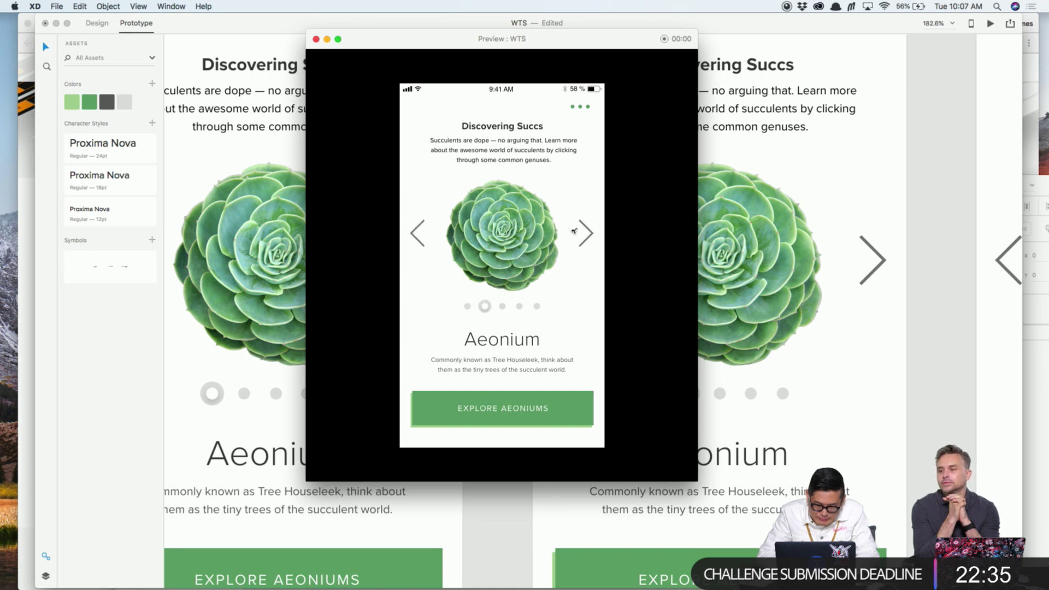
{"action": "left_click", "coordinate": [415, 236]}
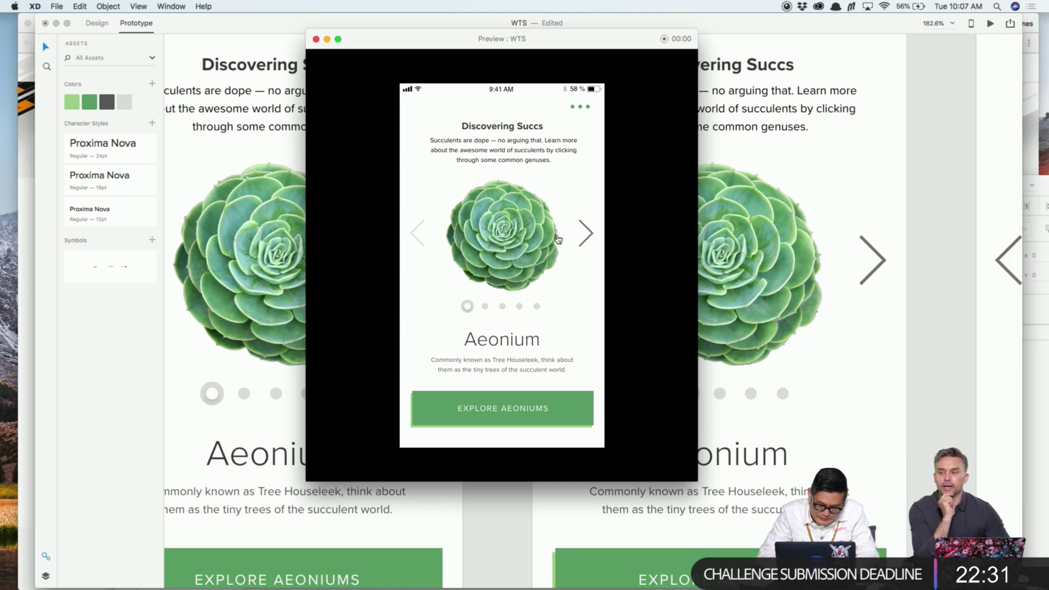
{"action": "left_click", "coordinate": [585, 233]}
{"action": "left_click", "coordinate": [419, 232]}
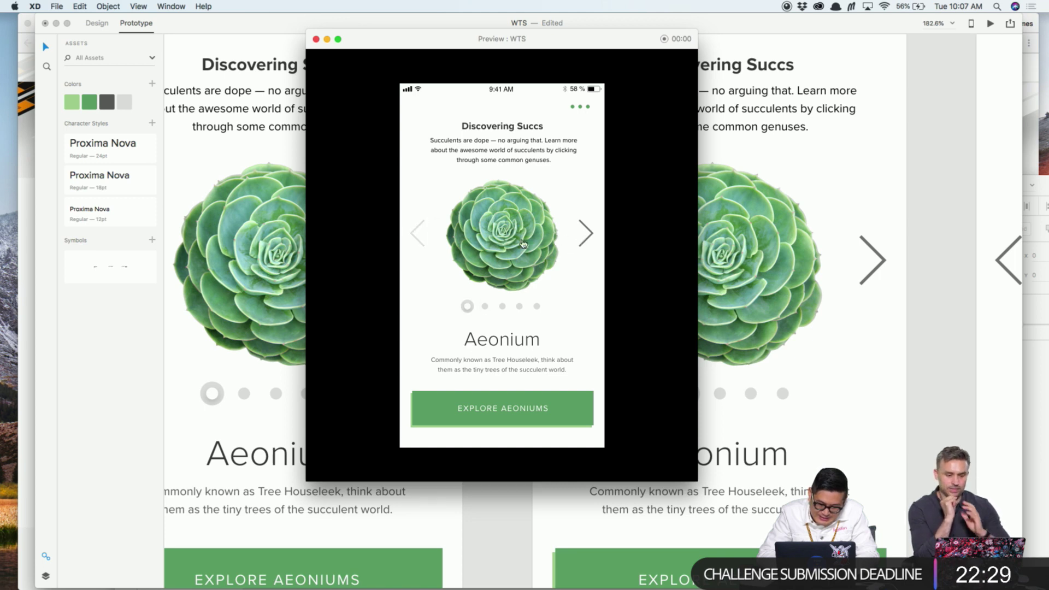
{"action": "left_click", "coordinate": [590, 235]}
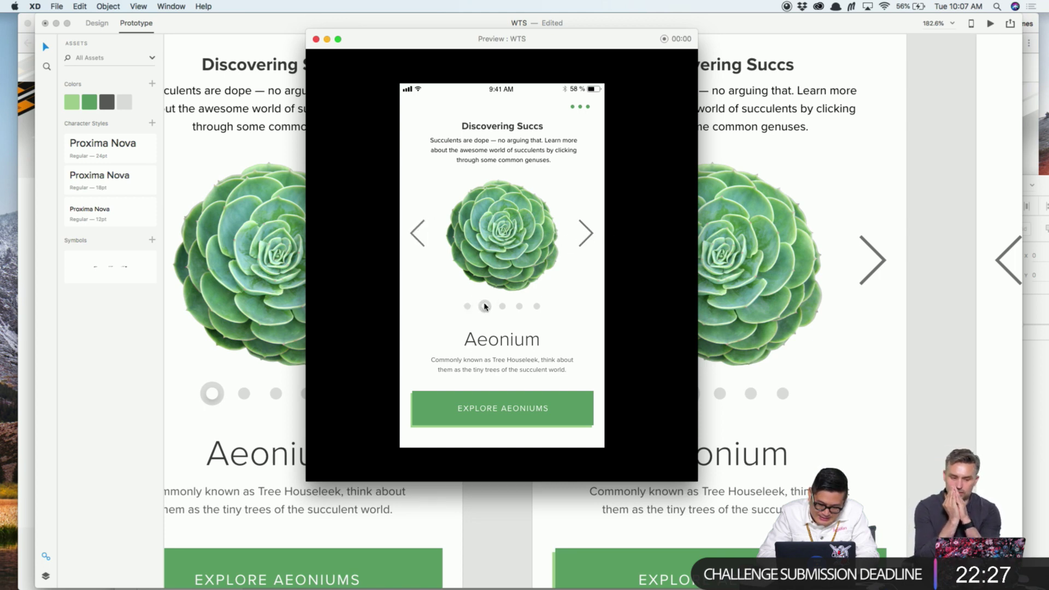
{"action": "left_click", "coordinate": [416, 234]}
{"action": "left_click", "coordinate": [584, 240]}
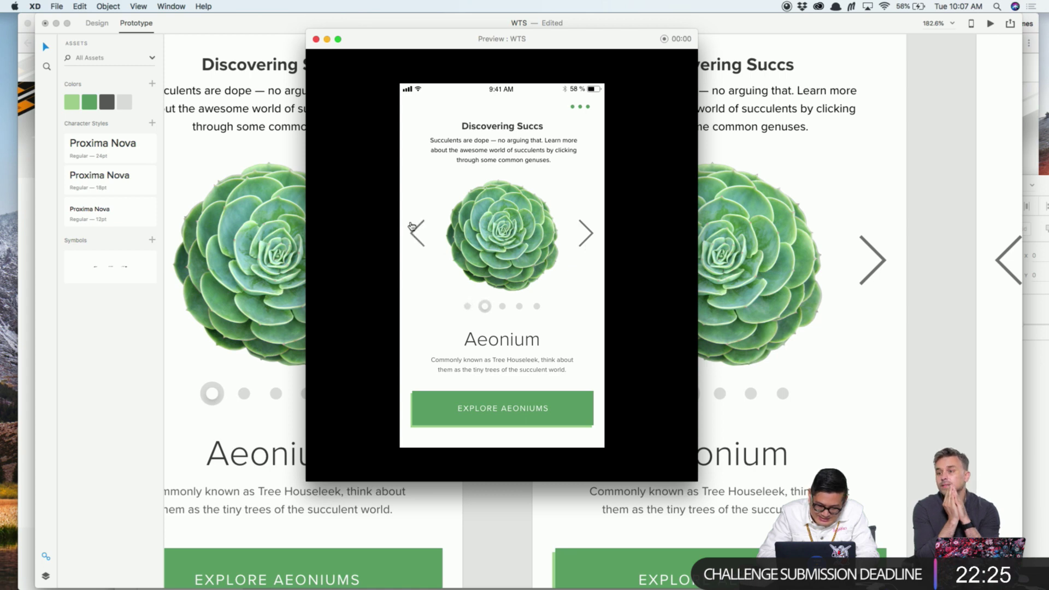
{"action": "left_click", "coordinate": [418, 235]}
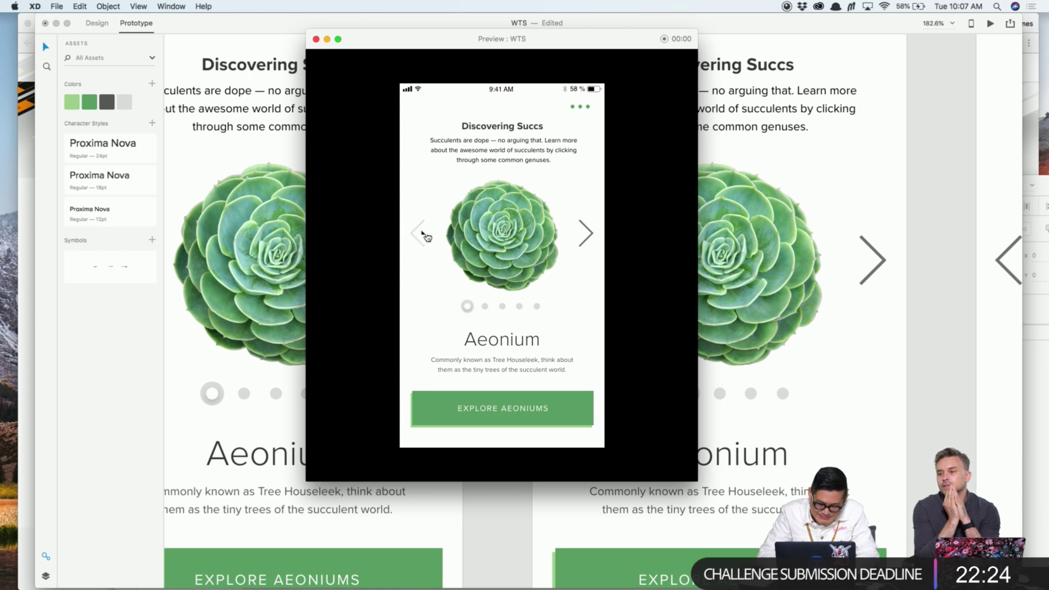
{"action": "left_click", "coordinate": [316, 40]}
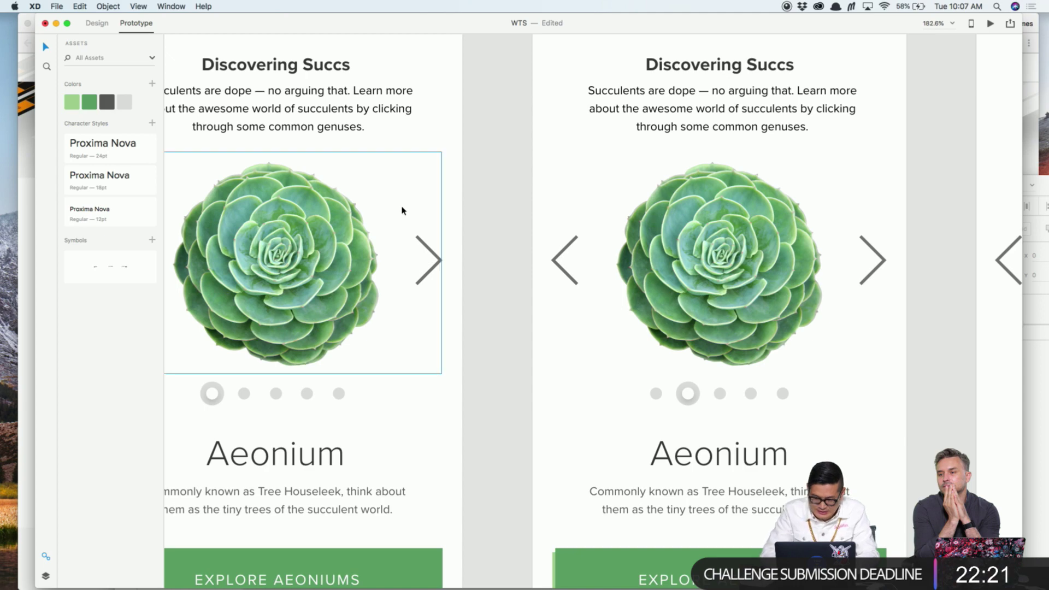
{"action": "scroll", "coordinate": [401, 212], "scroll_direction": "down", "scroll_amount": 3}
{"action": "scroll", "coordinate": [417, 197], "scroll_direction": "left", "scroll_amount": 5}
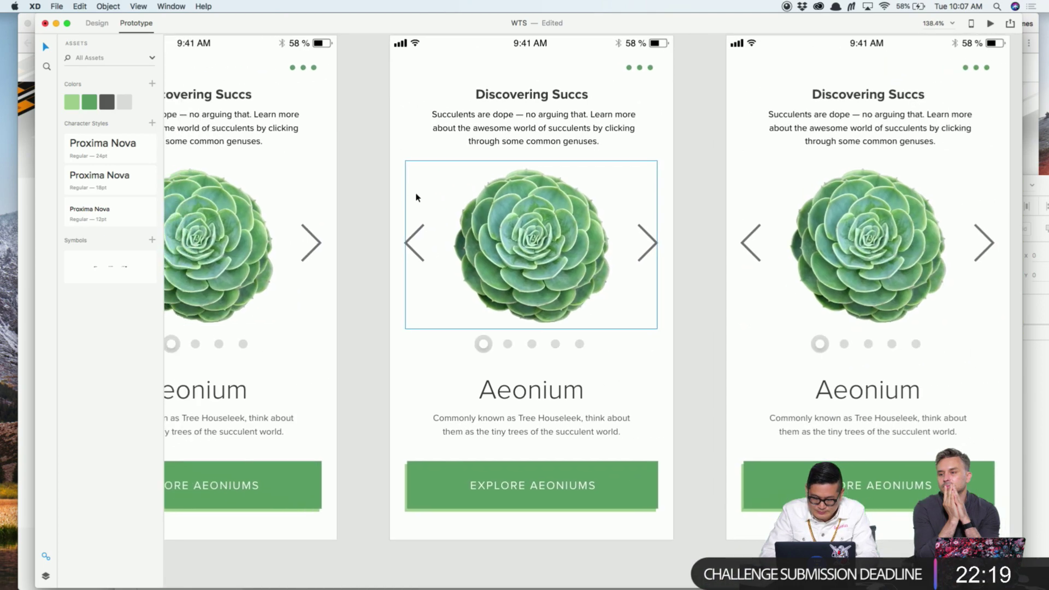
{"action": "scroll", "coordinate": [416, 197], "scroll_direction": "down", "scroll_amount": 1}
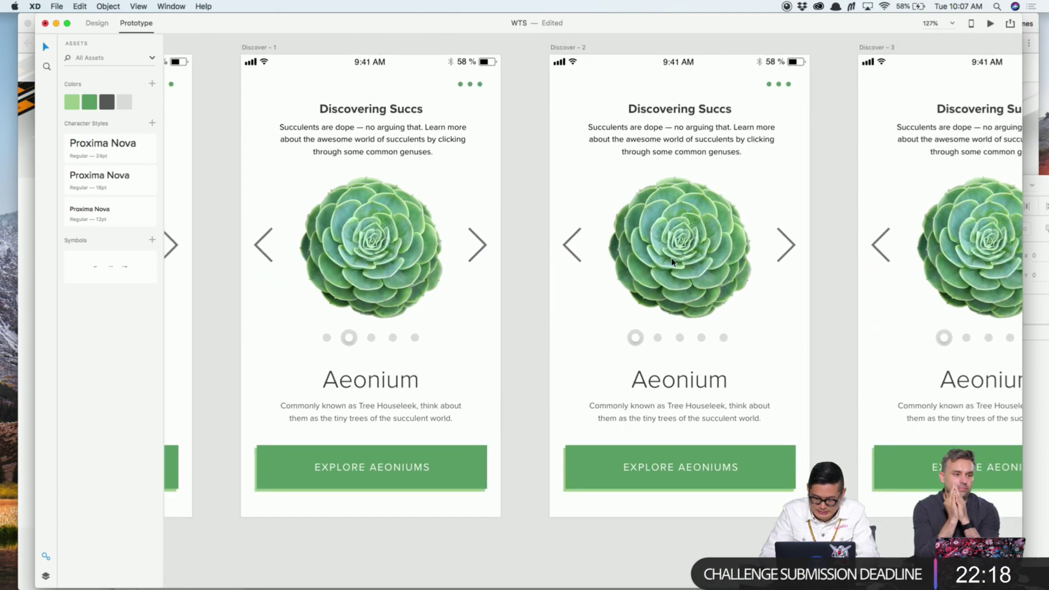
{"action": "left_click_drag", "start_coordinate": [621, 259], "coordinate": [669, 243]}
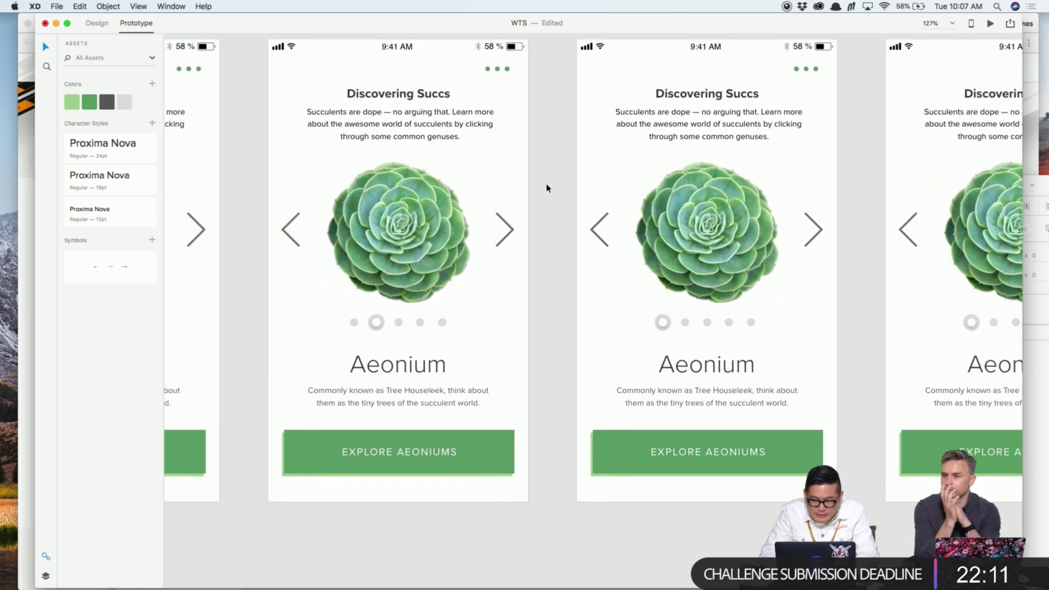
{"action": "scroll", "coordinate": [547, 188], "scroll_direction": "right", "scroll_amount": 5}
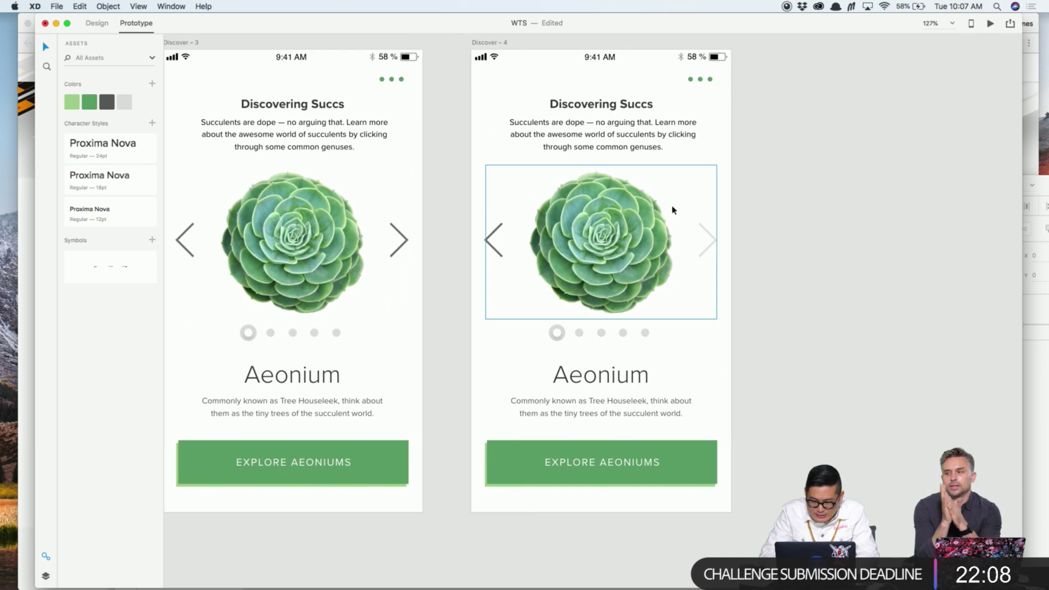
{"action": "scroll", "coordinate": [763, 216], "scroll_direction": "left", "scroll_amount": 6}
{"action": "left_click", "coordinate": [679, 235]}
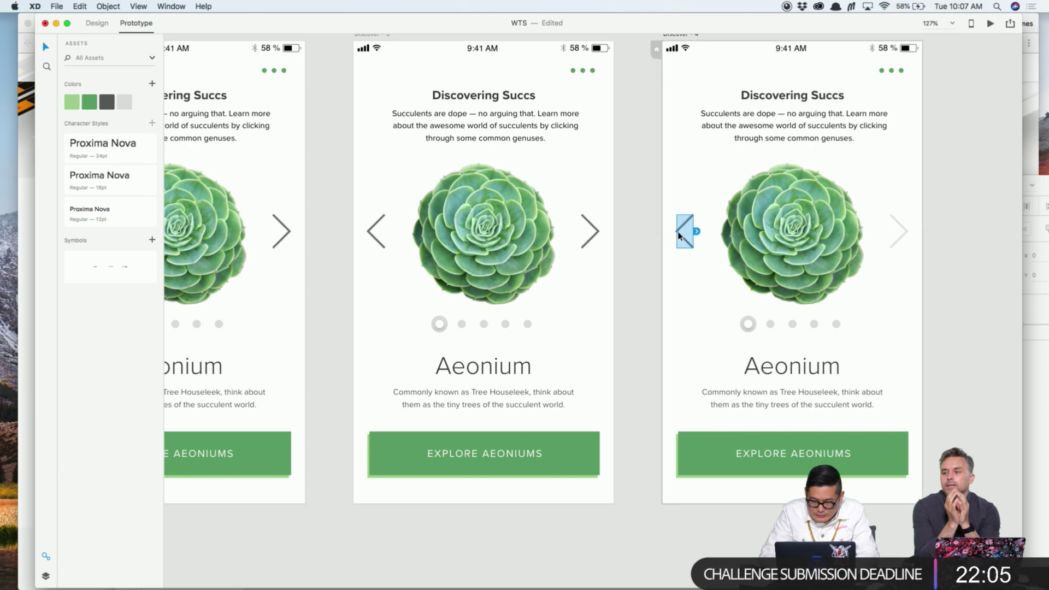
{"action": "left_click", "coordinate": [593, 229]}
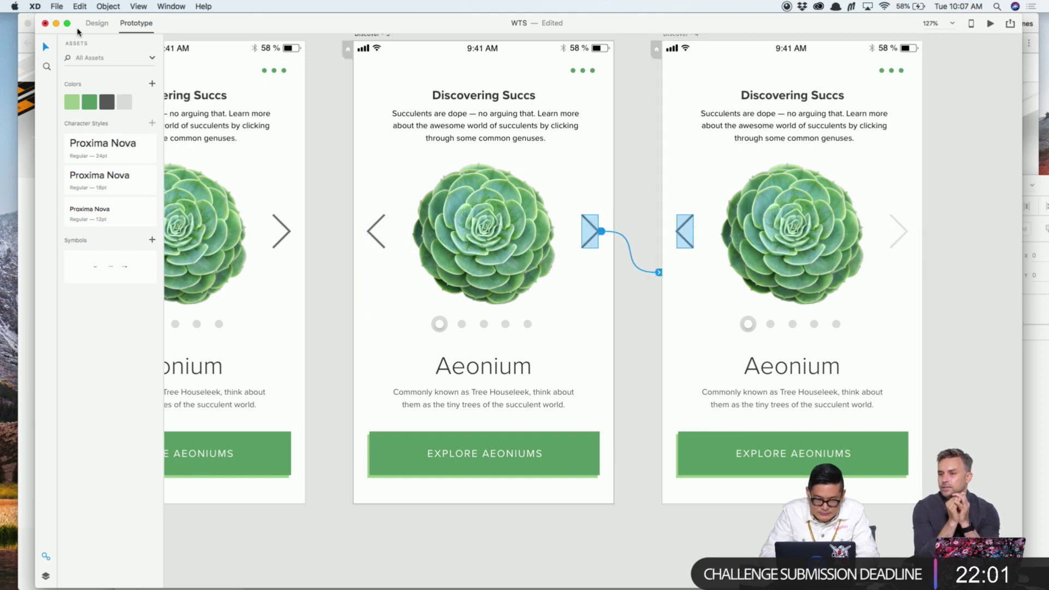
In design mode, select all the active dark carousel arrows across the five Discover artboards together, leaving out the two dimmed end arrows
{"action": "left_click", "coordinate": [98, 23]}
{"action": "left_click", "coordinate": [650, 304]}
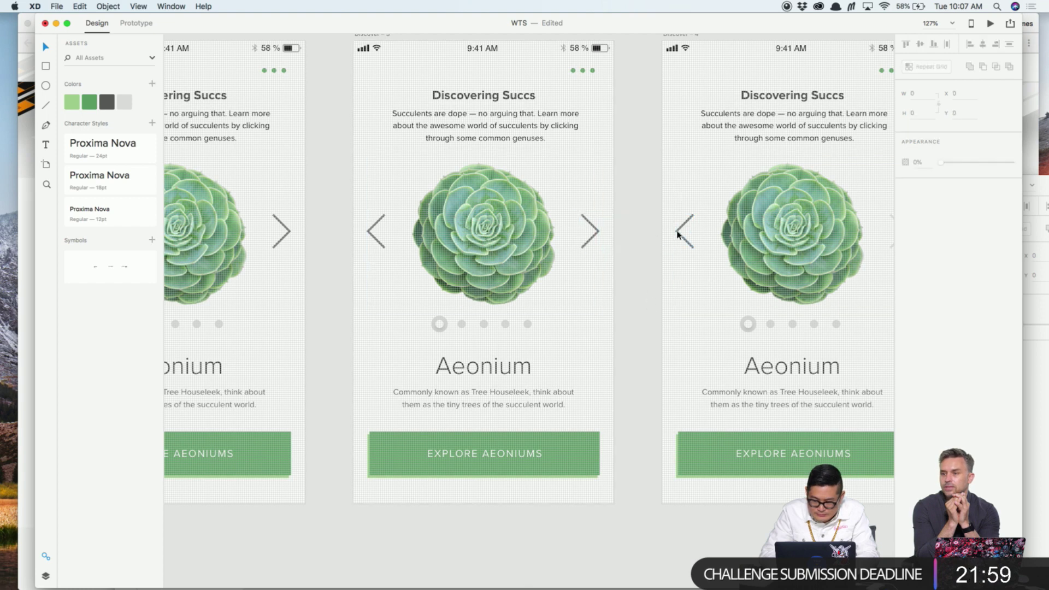
{"action": "left_click", "coordinate": [680, 233]}
{"action": "left_click", "coordinate": [678, 232]}
{"action": "left_click", "coordinate": [592, 231], "text": "shift"}
{"action": "left_click", "coordinate": [372, 230], "text": "shift"}
{"action": "scroll", "coordinate": [566, 229], "scroll_direction": "right", "scroll_amount": 2}
{"action": "left_click", "coordinate": [566, 230], "text": "shift"}
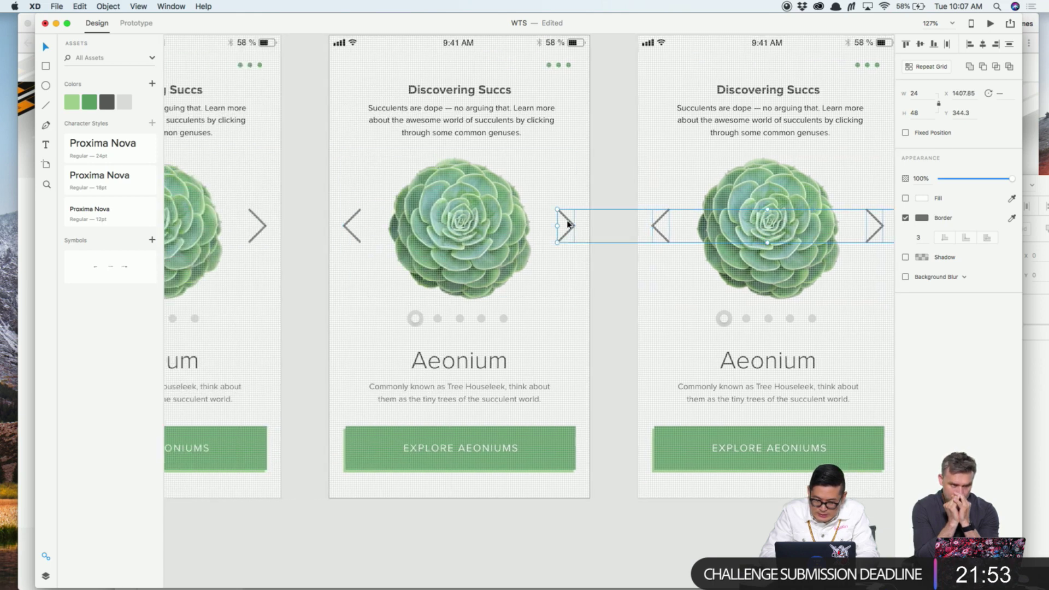
{"action": "left_click", "coordinate": [351, 226], "text": "shift"}
{"action": "scroll", "coordinate": [348, 226], "scroll_direction": "left", "scroll_amount": 2}
{"action": "left_click", "coordinate": [319, 221], "text": "shift"}
{"action": "scroll", "coordinate": [318, 221], "scroll_direction": "left", "scroll_amount": 3}
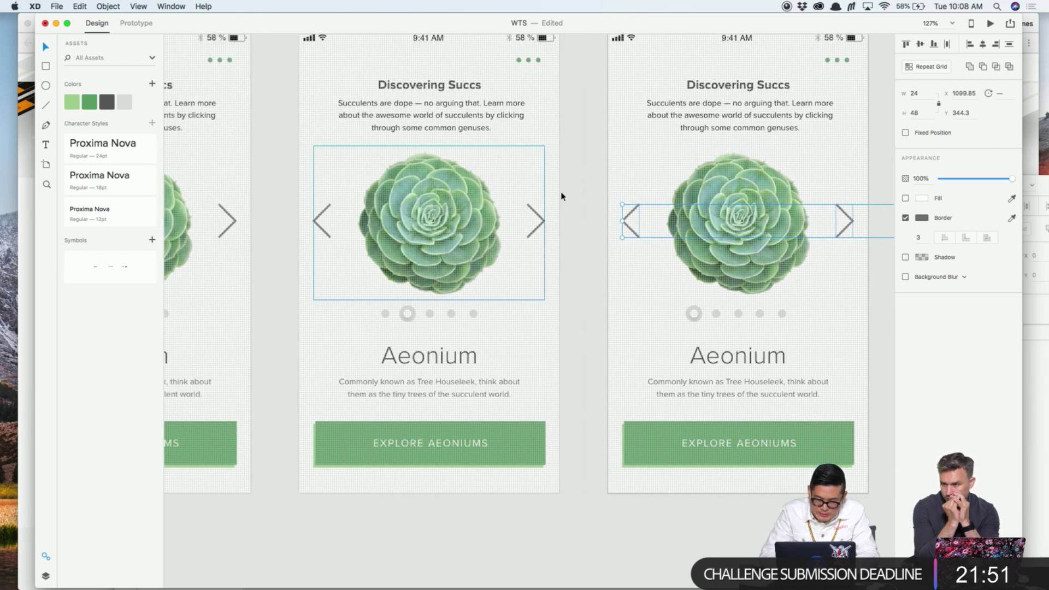
{"action": "left_click", "coordinate": [317, 223], "text": "shift"}
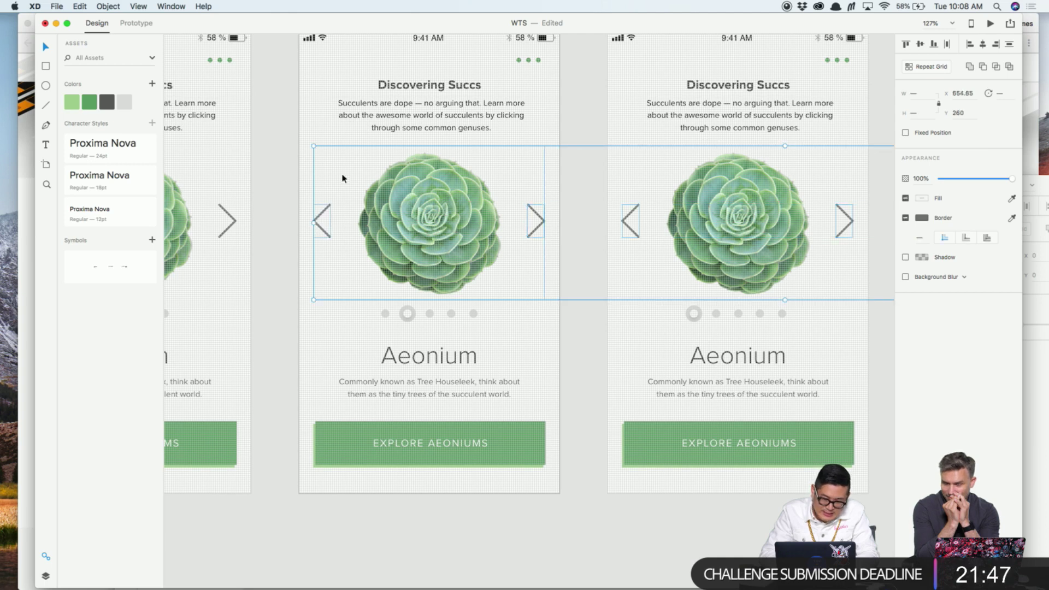
{"action": "left_click", "coordinate": [361, 198], "text": "shift"}
{"action": "scroll", "coordinate": [350, 186], "scroll_direction": "left", "scroll_amount": 3}
{"action": "scroll", "coordinate": [457, 201], "scroll_direction": "right", "scroll_amount": 5}
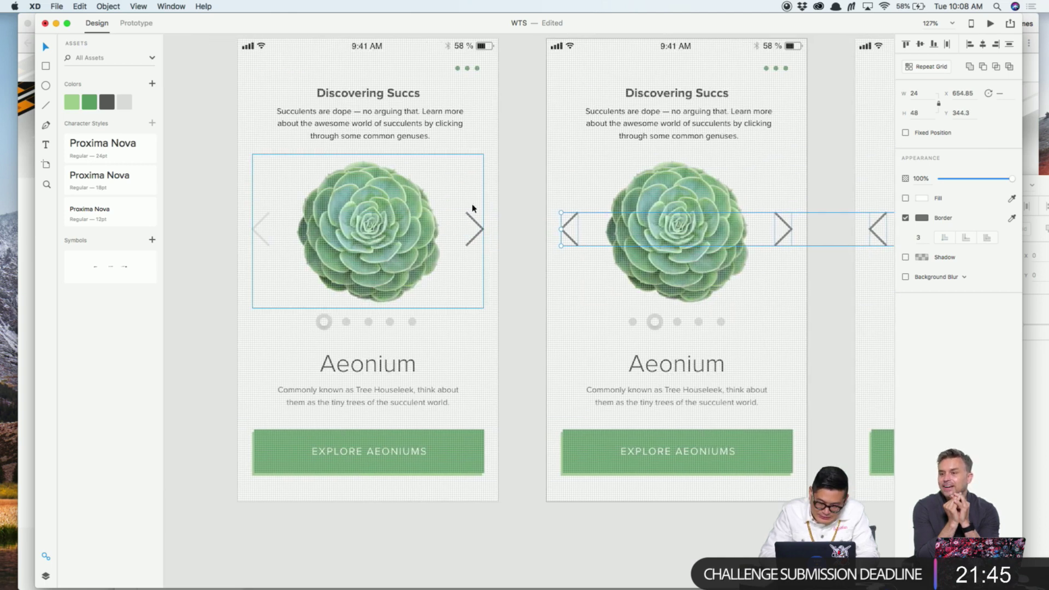
{"action": "left_click", "coordinate": [471, 220], "text": "shift"}
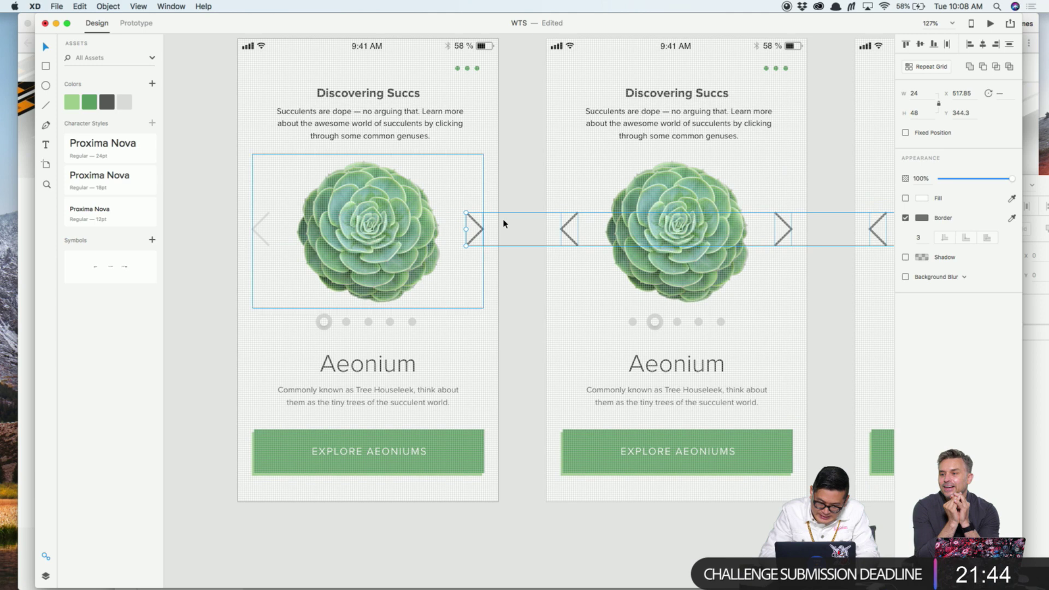
Try to recolor the borders of the selected arrows with the saved darker green swatch
{"action": "left_click", "coordinate": [922, 218]}
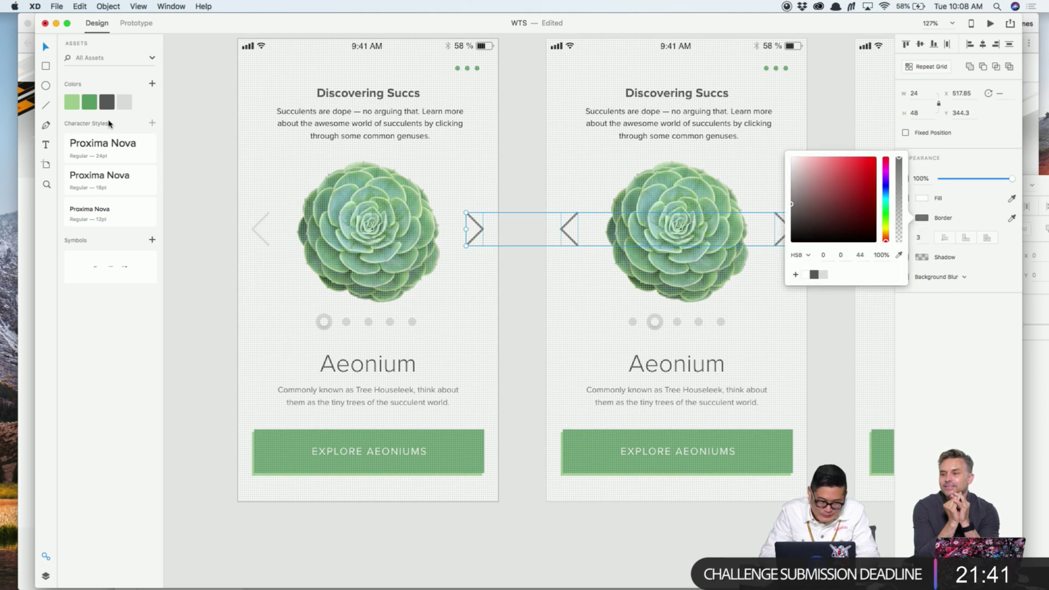
{"action": "left_click", "coordinate": [91, 105]}
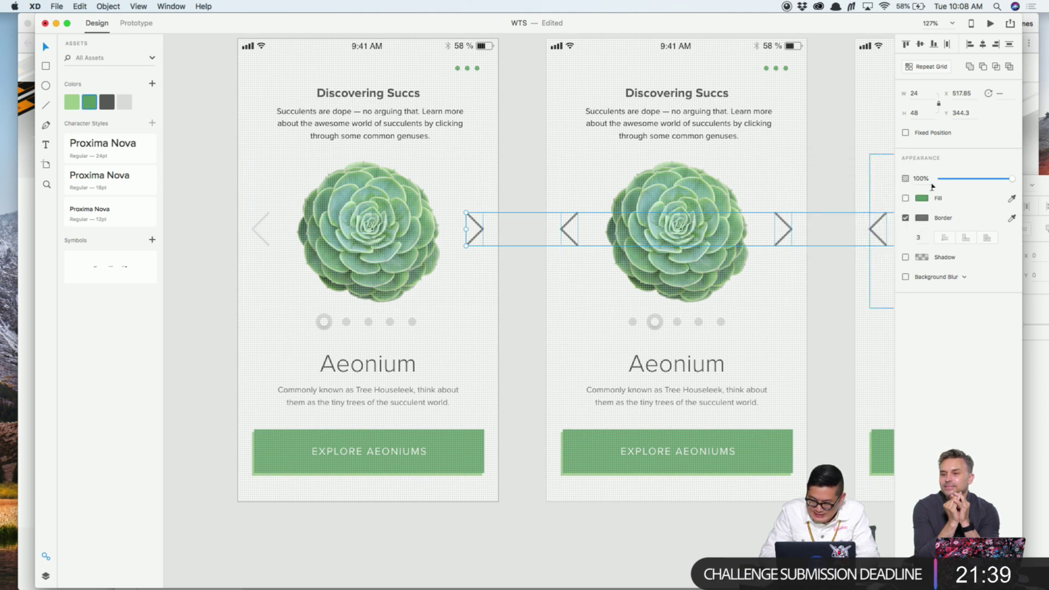
{"action": "left_click", "coordinate": [906, 218]}
{"action": "left_click", "coordinate": [905, 218]}
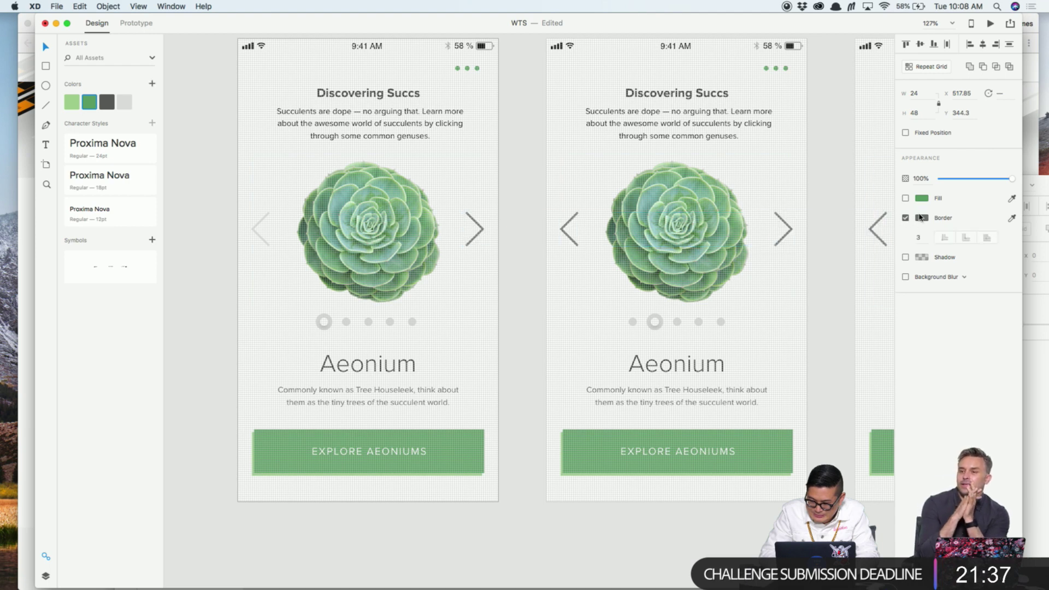
{"action": "left_click", "coordinate": [922, 220]}
{"action": "left_click", "coordinate": [88, 106]}
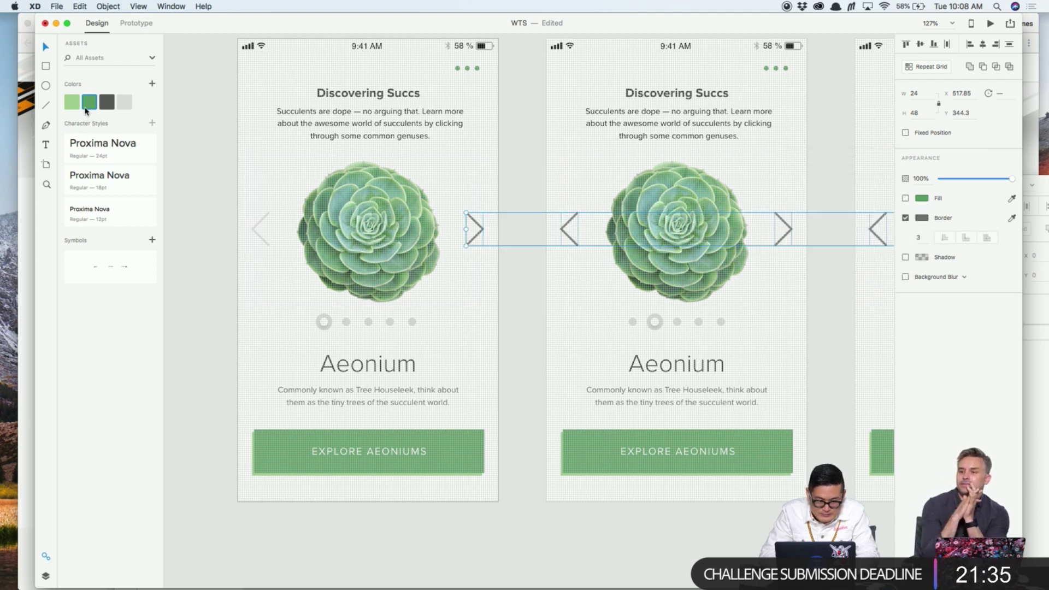
Recolor the selected arrows' borders by sampling the green of the EXPLORE AEONIUMS button, and deselect them
{"action": "left_click", "coordinate": [1012, 217]}
{"action": "left_click", "coordinate": [471, 449]}
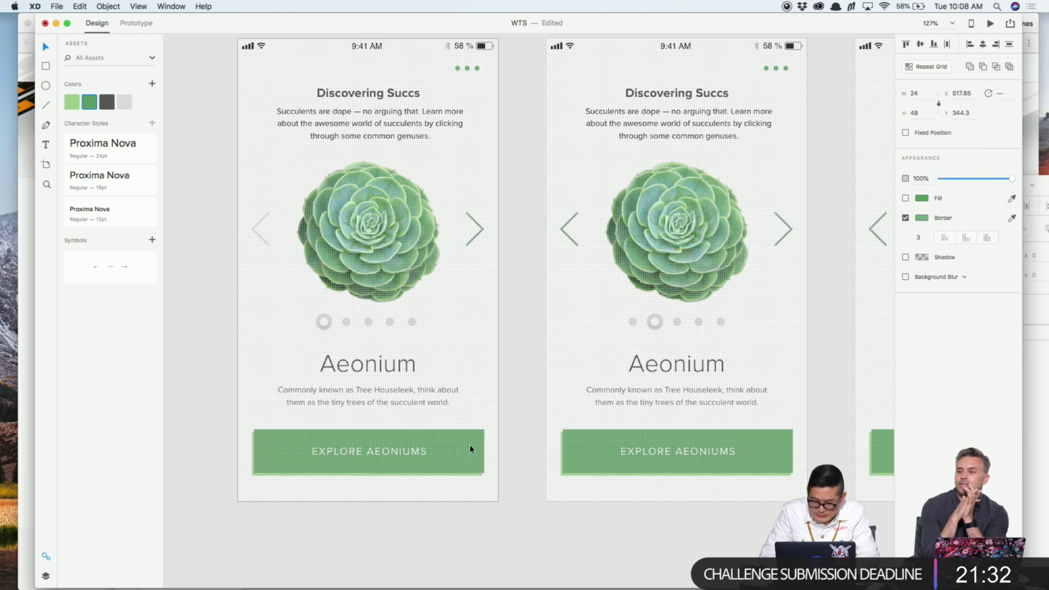
{"action": "left_click", "coordinate": [519, 289]}
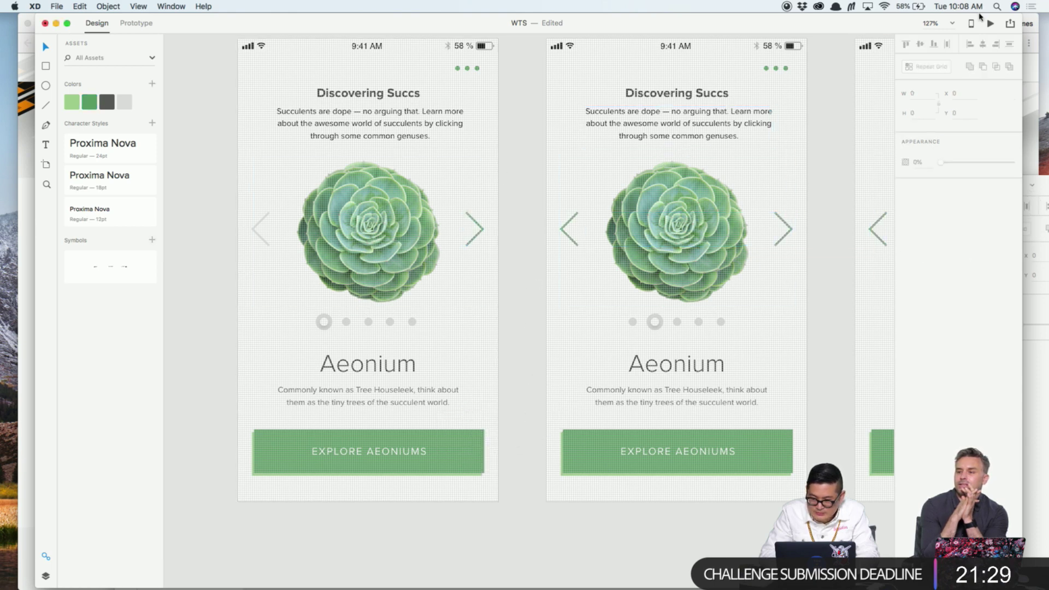
Review the recolored arrows across the Discover artboards and save the document
{"action": "scroll", "coordinate": [798, 229], "scroll_direction": "down", "scroll_amount": 2}
{"action": "scroll", "coordinate": [798, 229], "scroll_direction": "right", "scroll_amount": 5}
{"action": "scroll", "coordinate": [436, 270], "scroll_direction": "left", "scroll_amount": 10}
{"action": "scroll", "coordinate": [436, 269], "scroll_direction": "up", "scroll_amount": 2}
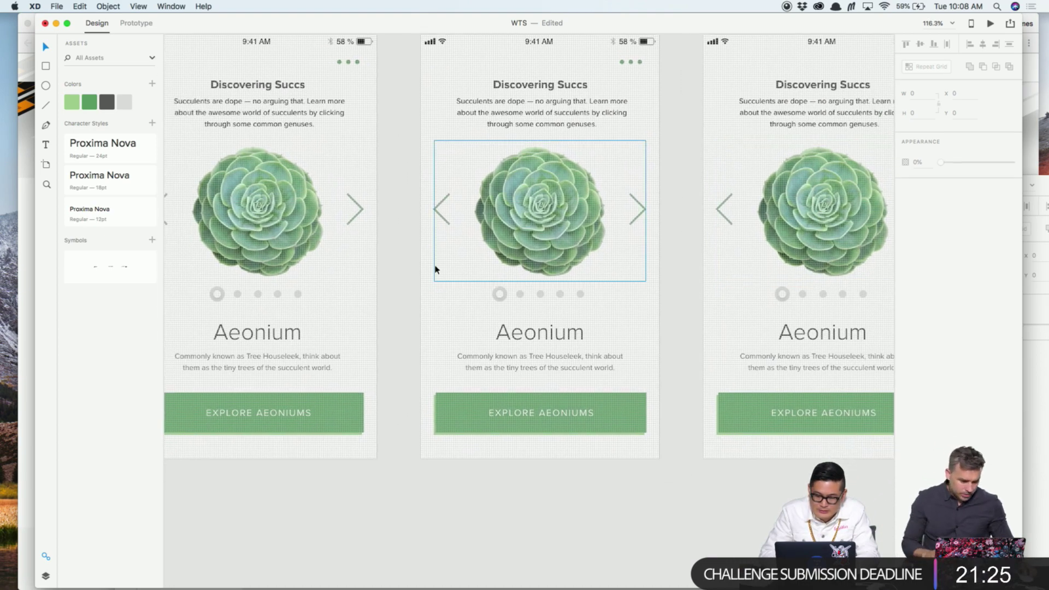
{"action": "key", "text": "super+s"}
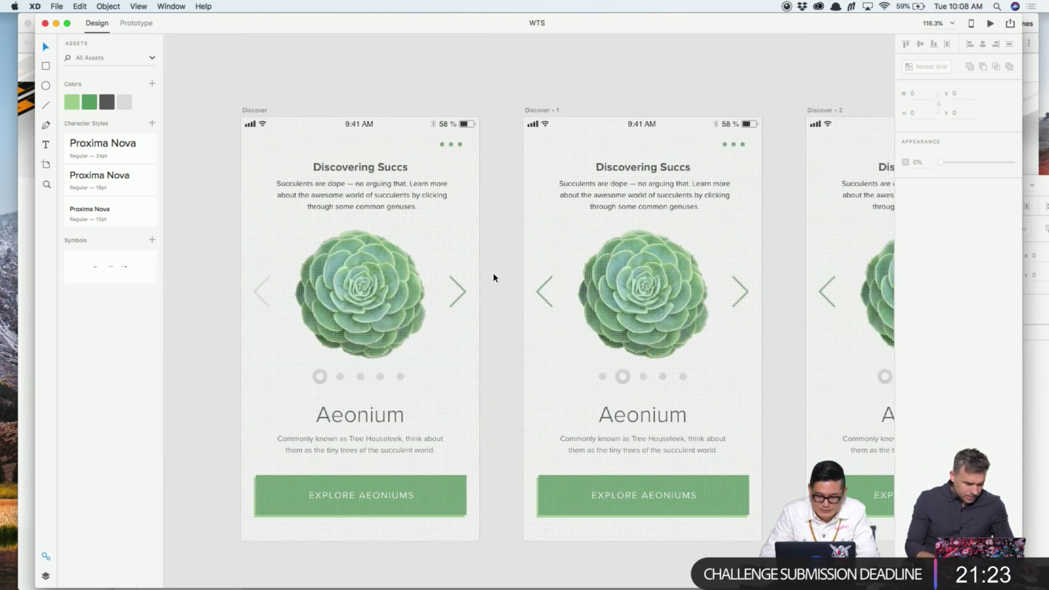
Switch to Chrome and bring up the What the Succ content document
{"action": "key", "text": "super+Tab"}
{"action": "key", "text": "super+Tab"}
{"action": "key", "text": "super+Tab"}
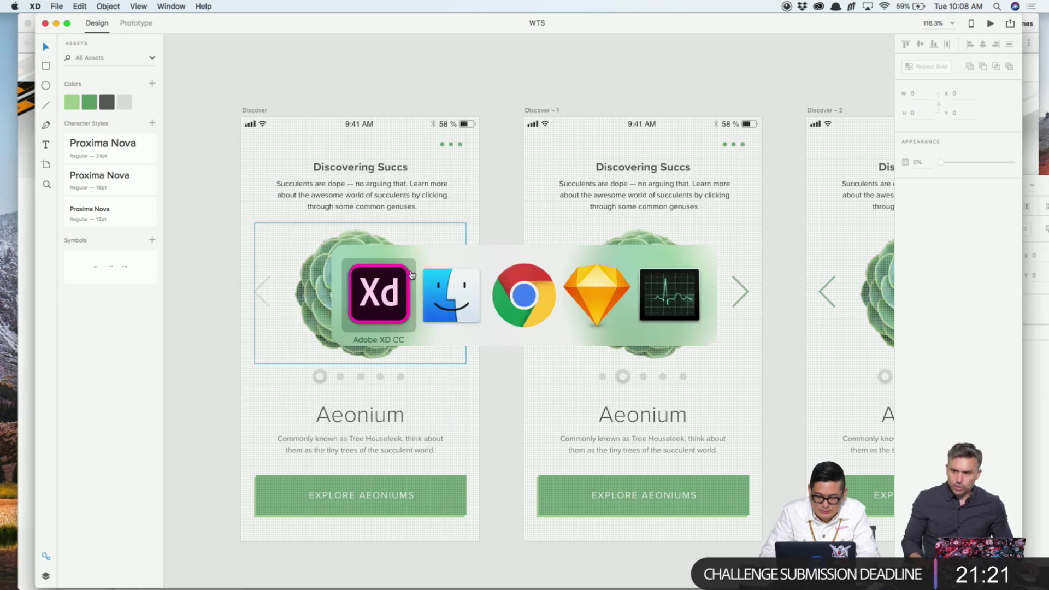
{"action": "left_click", "coordinate": [534, 287]}
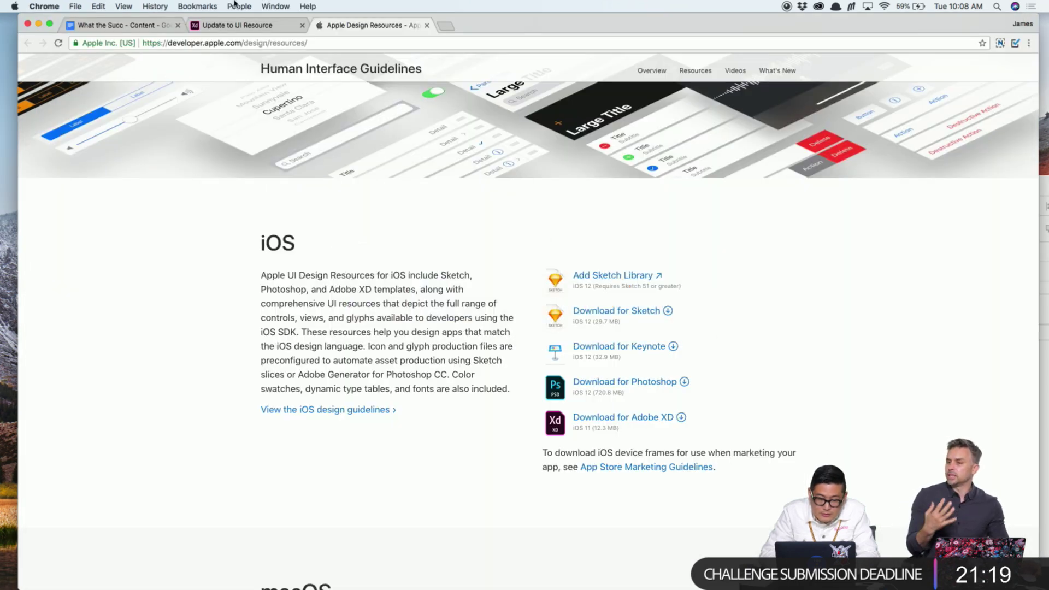
{"action": "left_click", "coordinate": [131, 25]}
{"action": "scroll", "coordinate": [485, 276], "scroll_direction": "up", "scroll_amount": 2}
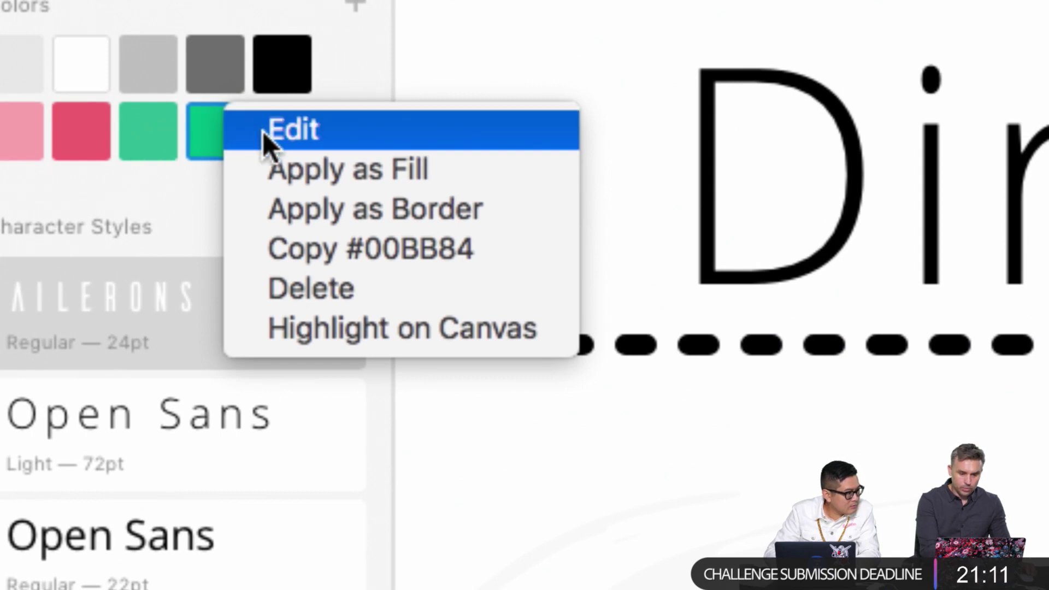
Highlight where the saved green #00BB84 is used on the canvas of the Reel document, examining all its artboards
{"action": "left_click", "coordinate": [290, 336]}
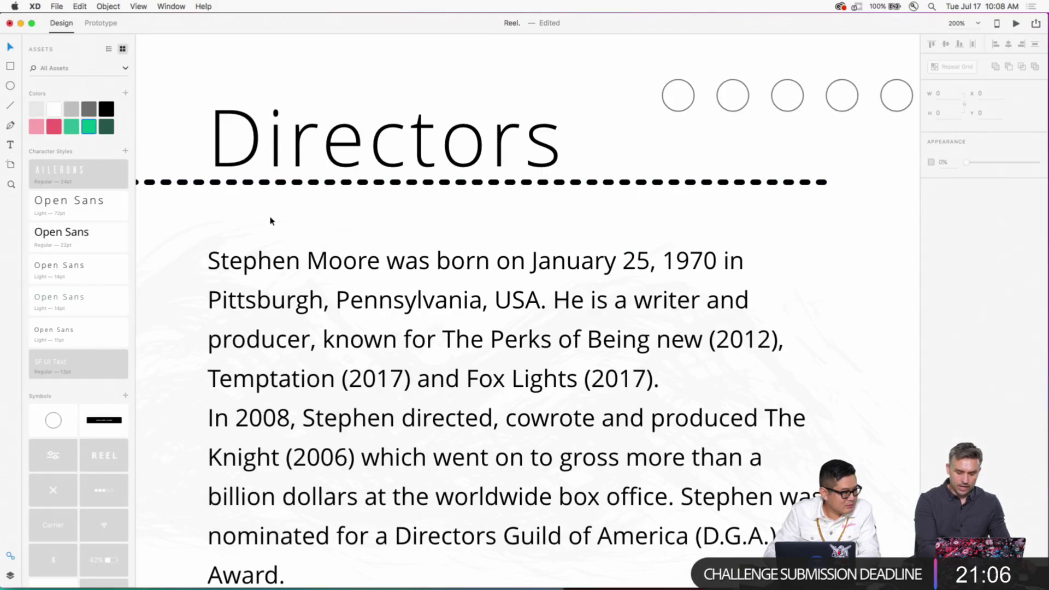
{"action": "key", "text": "super+0"}
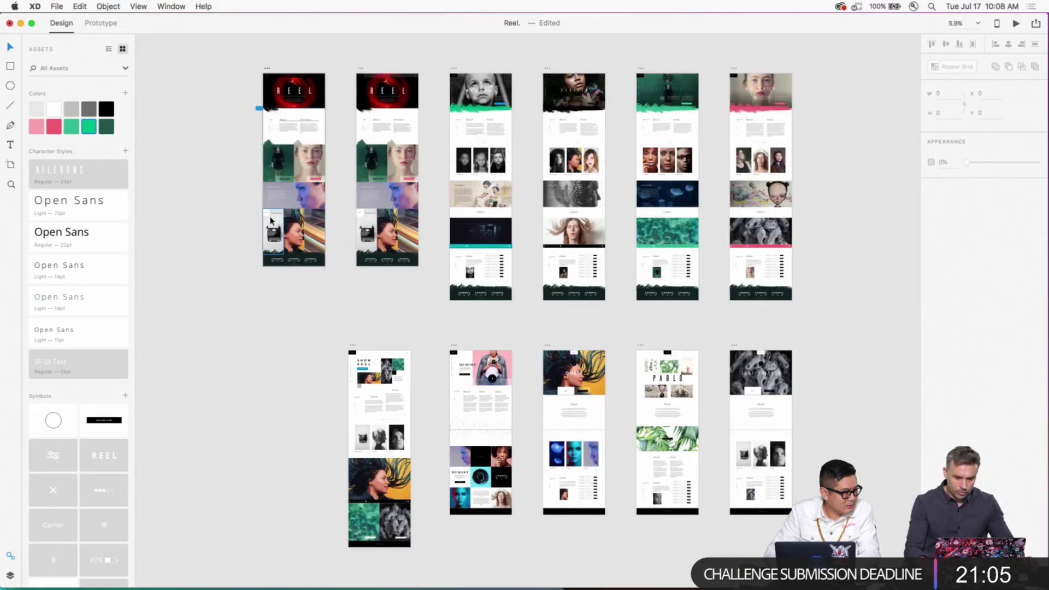
{"action": "scroll", "coordinate": [288, 104], "scroll_direction": "up", "scroll_amount": 5}
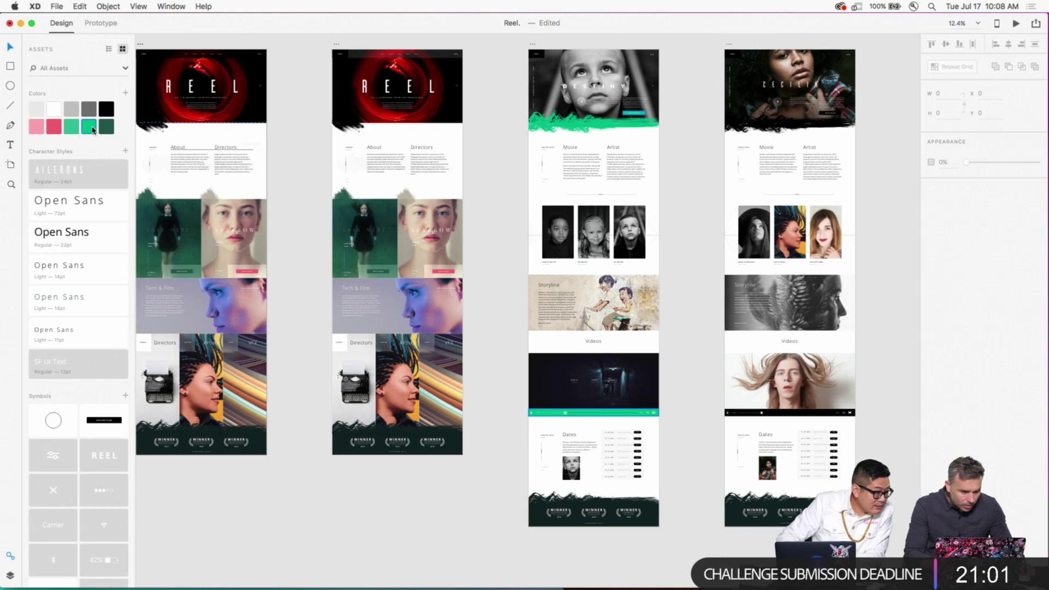
{"action": "right_click", "coordinate": [92, 125]}
{"action": "left_click", "coordinate": [105, 185]}
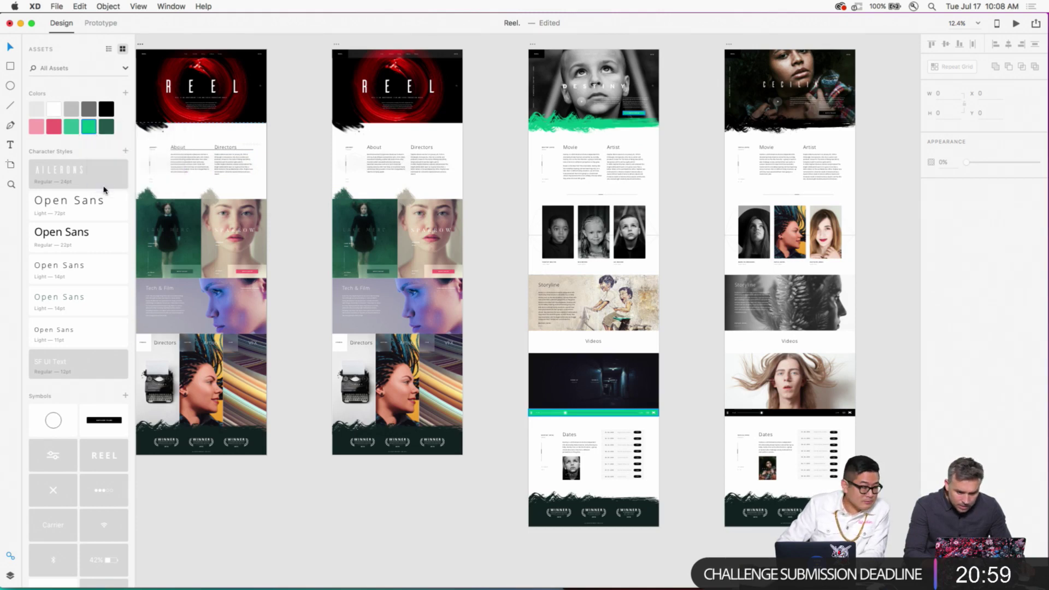
Highlight where the saved pink #EF5D6F is used on the canvas and examine the WATCH TRAILER button up close
{"action": "right_click", "coordinate": [55, 129]}
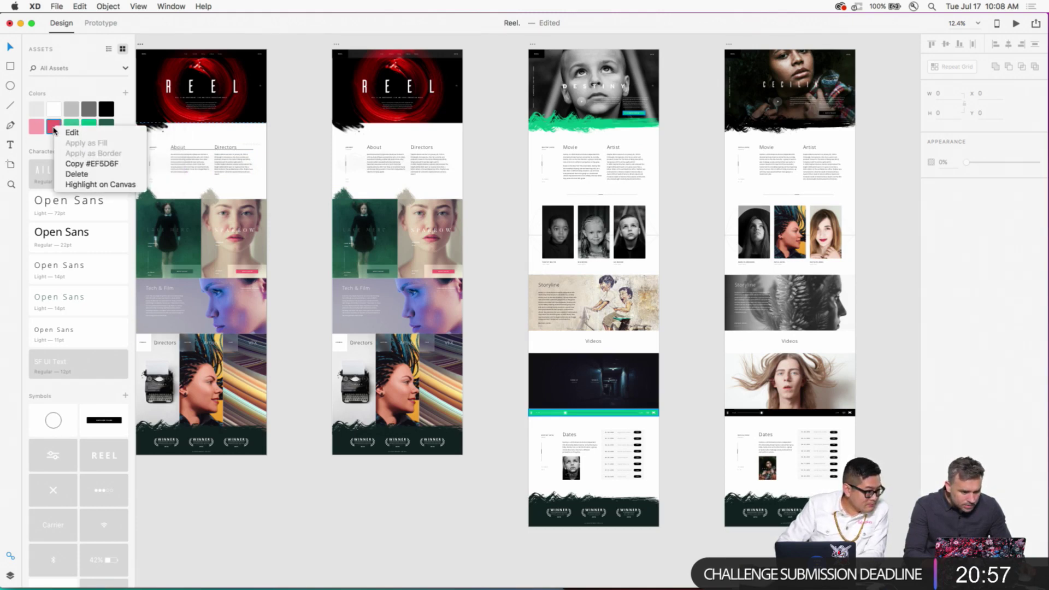
{"action": "left_click", "coordinate": [81, 185]}
{"action": "scroll", "coordinate": [276, 263], "scroll_direction": "down", "scroll_amount": 3}
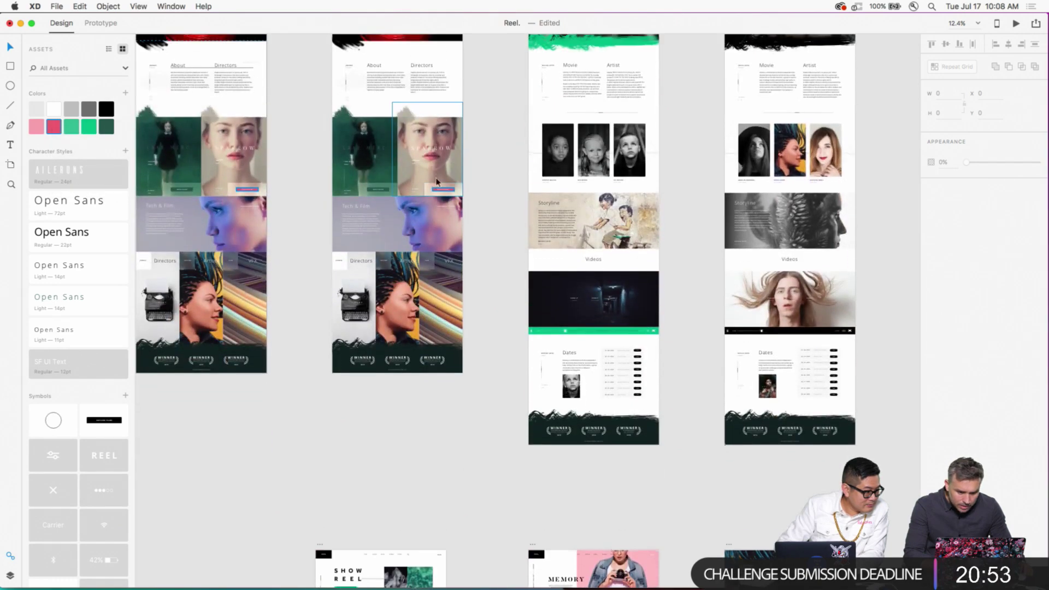
{"action": "scroll", "coordinate": [435, 185], "scroll_direction": "up", "scroll_amount": 15}
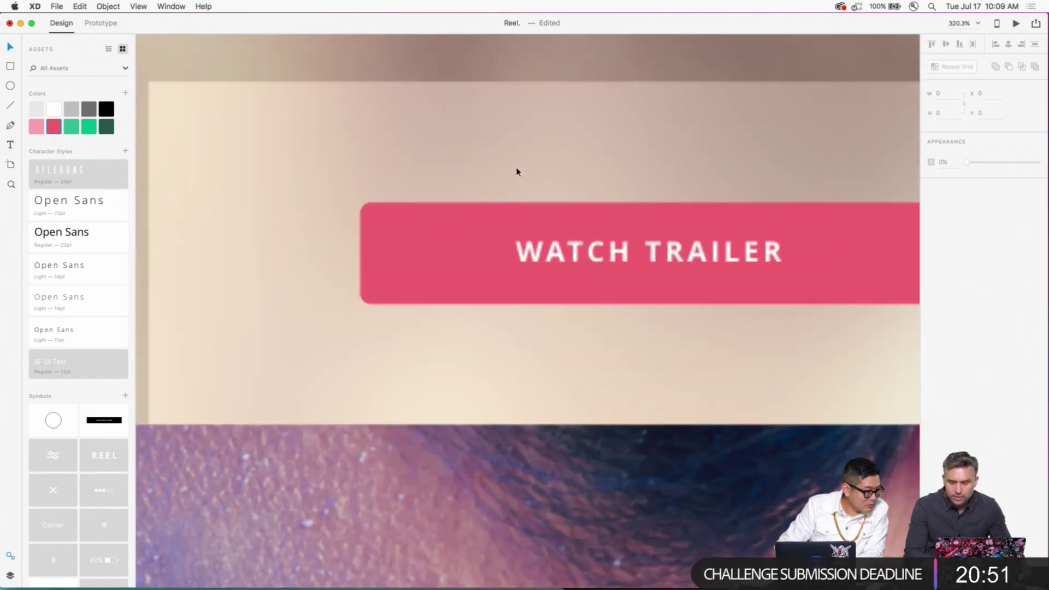
Highlight where the Open Sans Light 72pt character style is used on the canvas
{"action": "left_click", "coordinate": [69, 209]}
{"action": "right_click", "coordinate": [75, 206]}
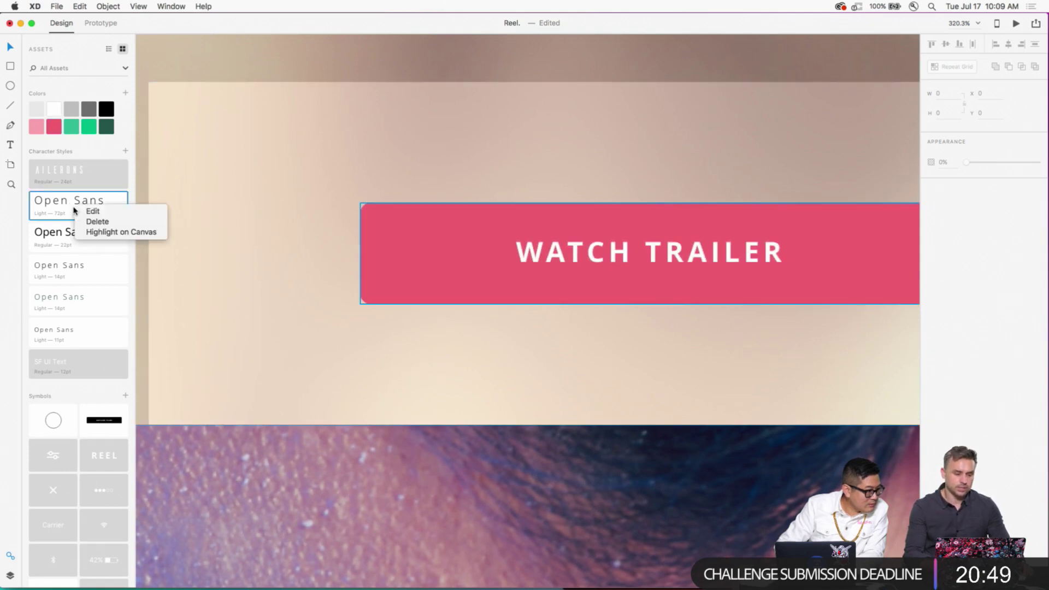
{"action": "left_click", "coordinate": [90, 233]}
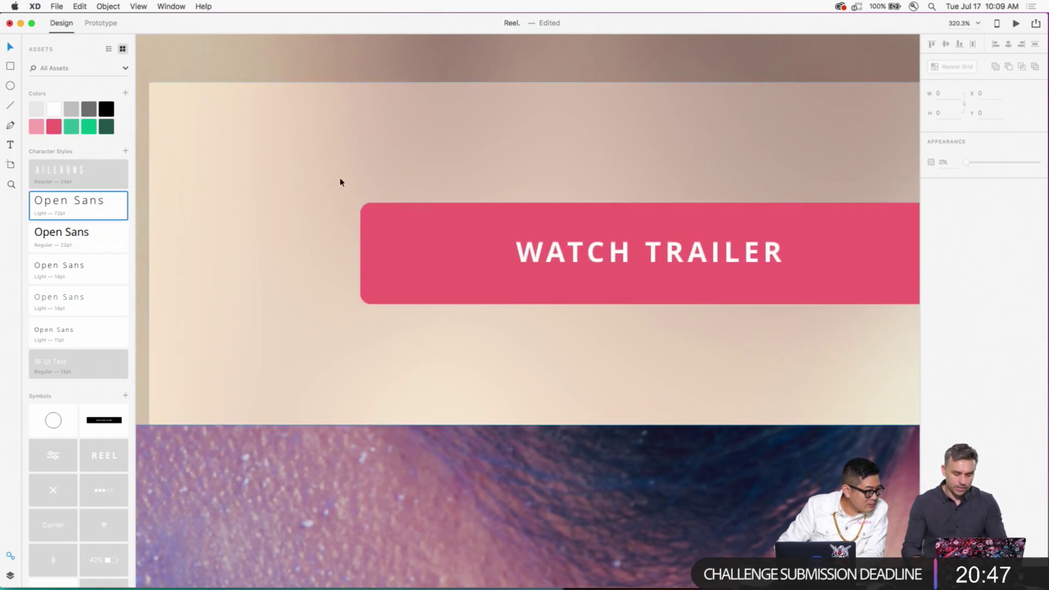
{"action": "scroll", "coordinate": [536, 175], "scroll_direction": "up", "scroll_amount": 10}
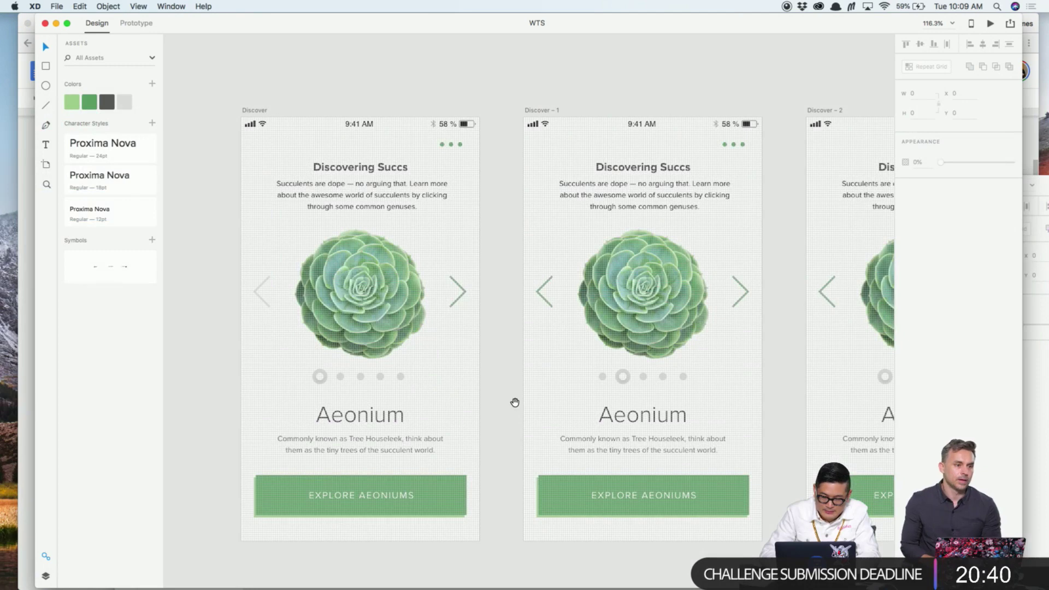
Replace the Aeonium title on the second Discover artboard with "Agave" copied from the What the Succ content document
{"action": "left_click_drag", "start_coordinate": [513, 403], "coordinate": [457, 383]}
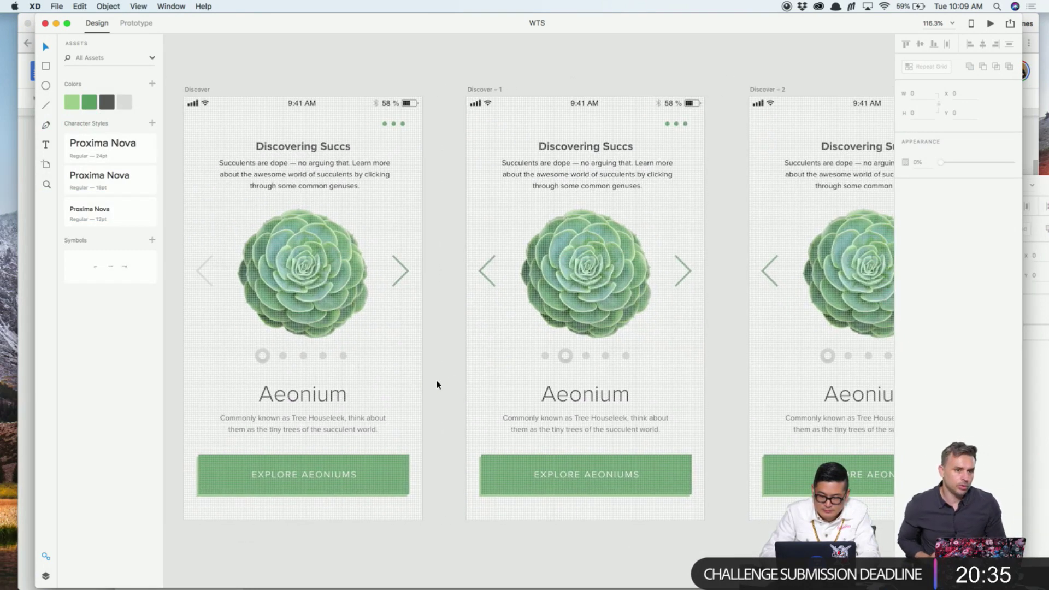
{"action": "key", "text": "super+Tab"}
{"action": "key", "text": "super+Tab"}
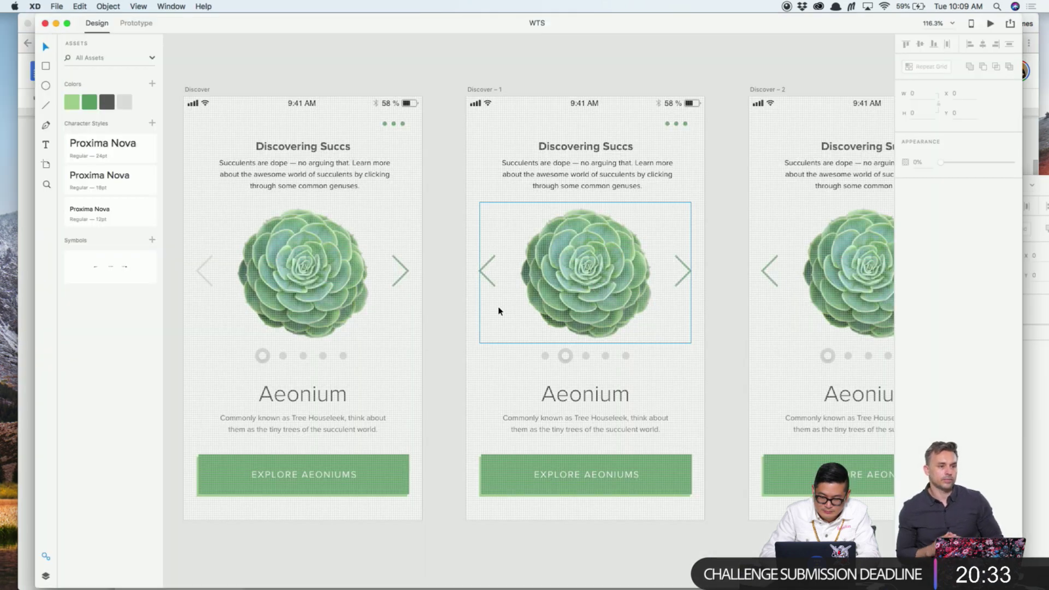
{"action": "scroll", "coordinate": [513, 340], "scroll_direction": "down", "scroll_amount": 2}
{"action": "left_click", "coordinate": [553, 377]}
{"action": "left_click", "coordinate": [553, 381]}
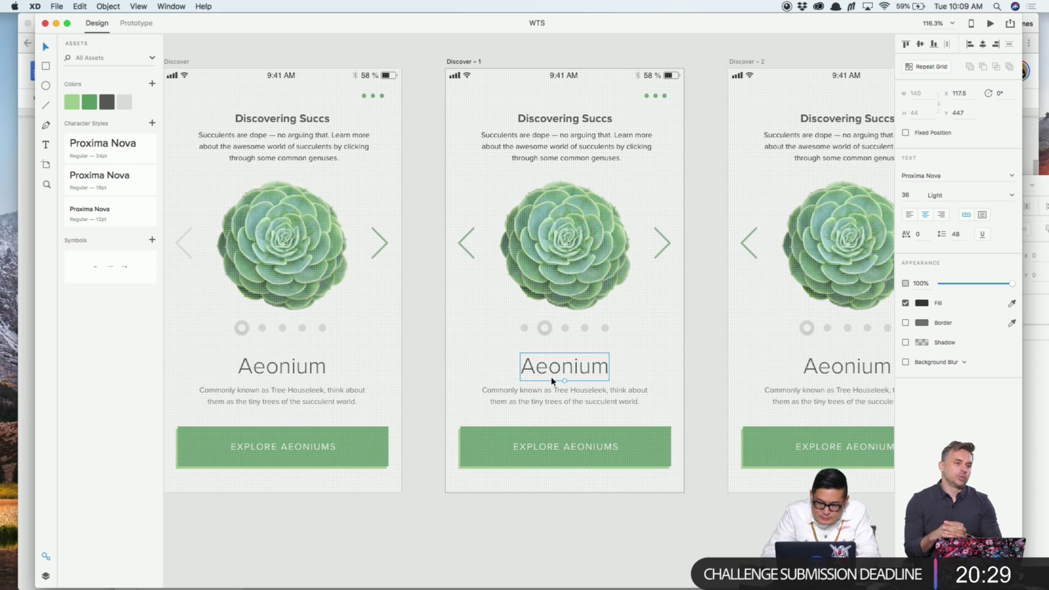
{"action": "key", "text": "super+Tab"}
{"action": "double_click", "coordinate": [359, 238]}
{"action": "key", "text": "super+c"}
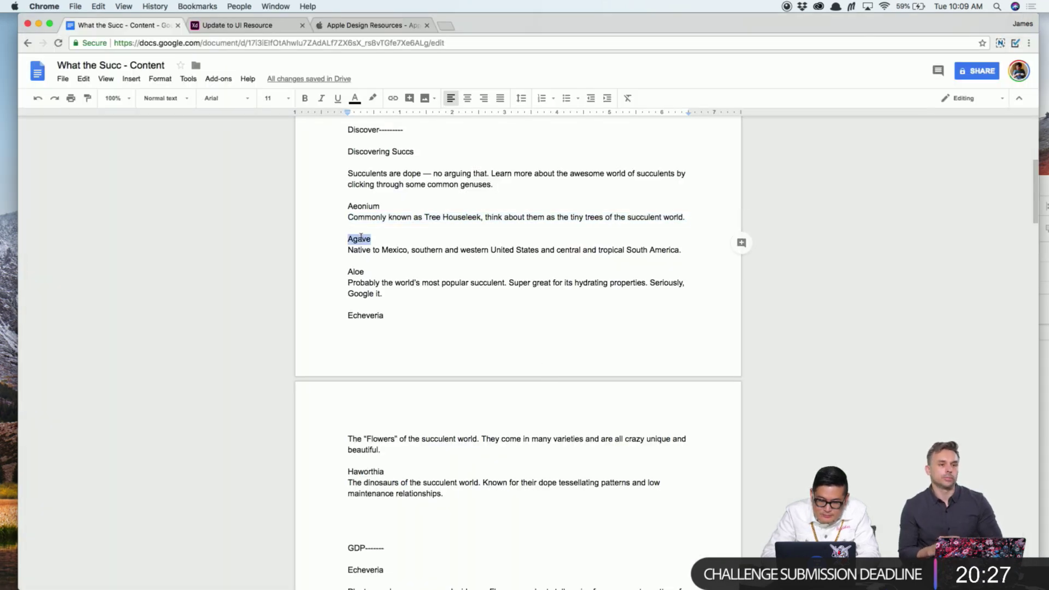
{"action": "key", "text": "super+Tab"}
{"action": "double_click", "coordinate": [540, 368]}
{"action": "key", "text": "super+v"}
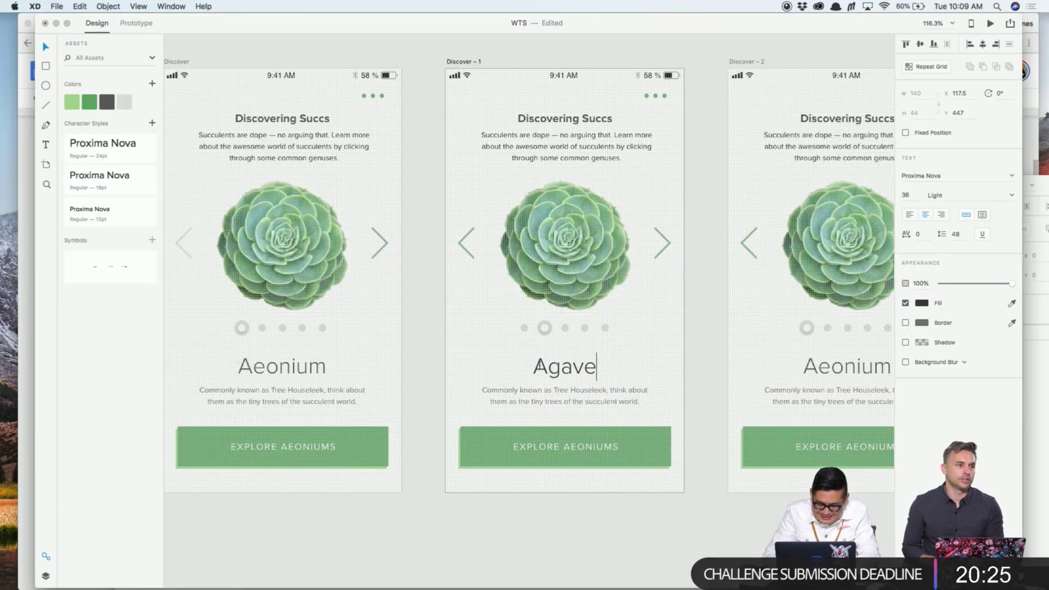
Replace the description under Agave with the document's "Native to Mexico, southern and western United States and central and tropical South America."
{"action": "key", "text": "super+Tab"}
{"action": "triple_click", "coordinate": [515, 250]}
{"action": "key", "text": "super+c"}
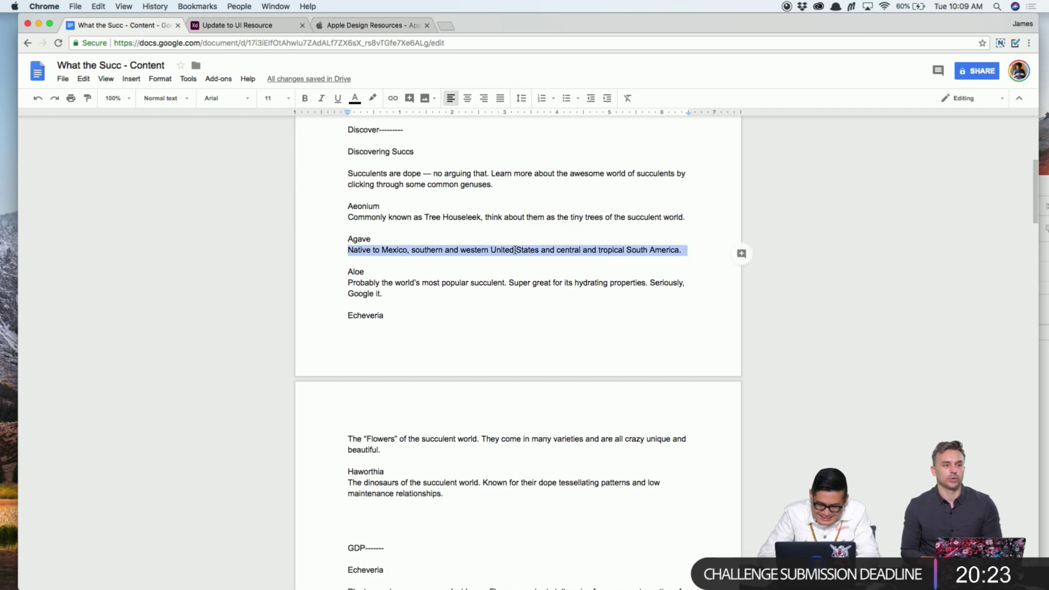
{"action": "key", "text": "super+Tab"}
{"action": "double_click", "coordinate": [567, 403]}
{"action": "key", "text": "super+v"}
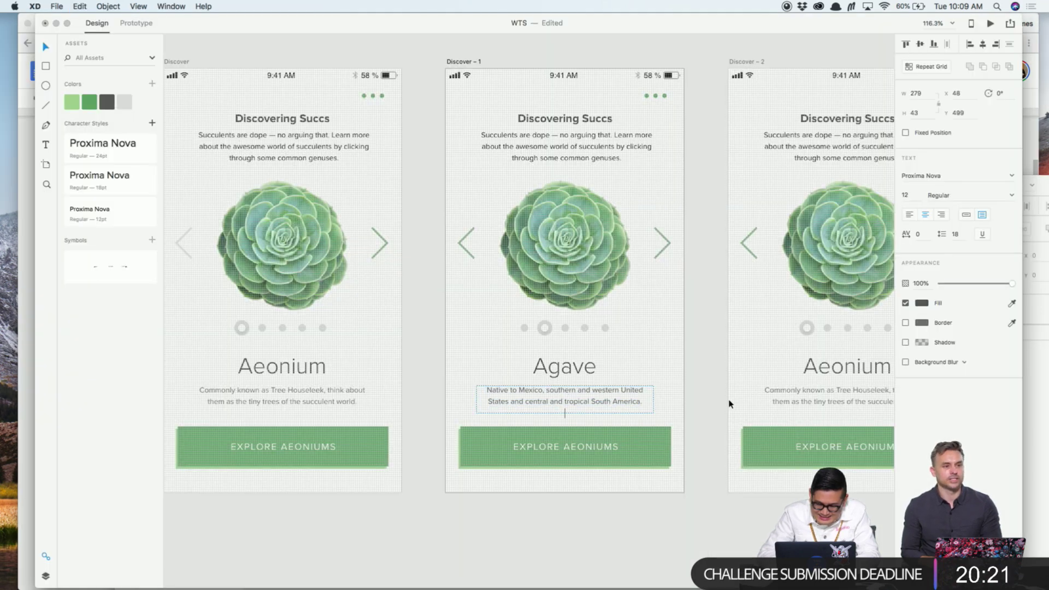
Replace the Aeonium title on the Discover – 2 artboard with "Aloe" copied from the content document
{"action": "scroll", "coordinate": [625, 386], "scroll_direction": "right", "scroll_amount": 2}
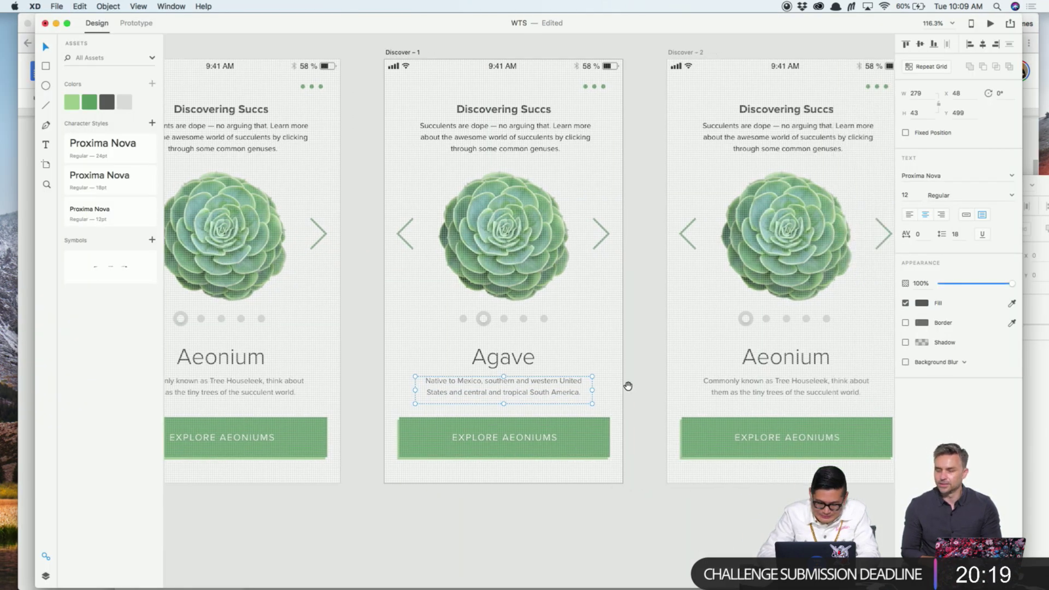
{"action": "key", "text": "super+Tab"}
{"action": "double_click", "coordinate": [355, 272]}
{"action": "key", "text": "super+c"}
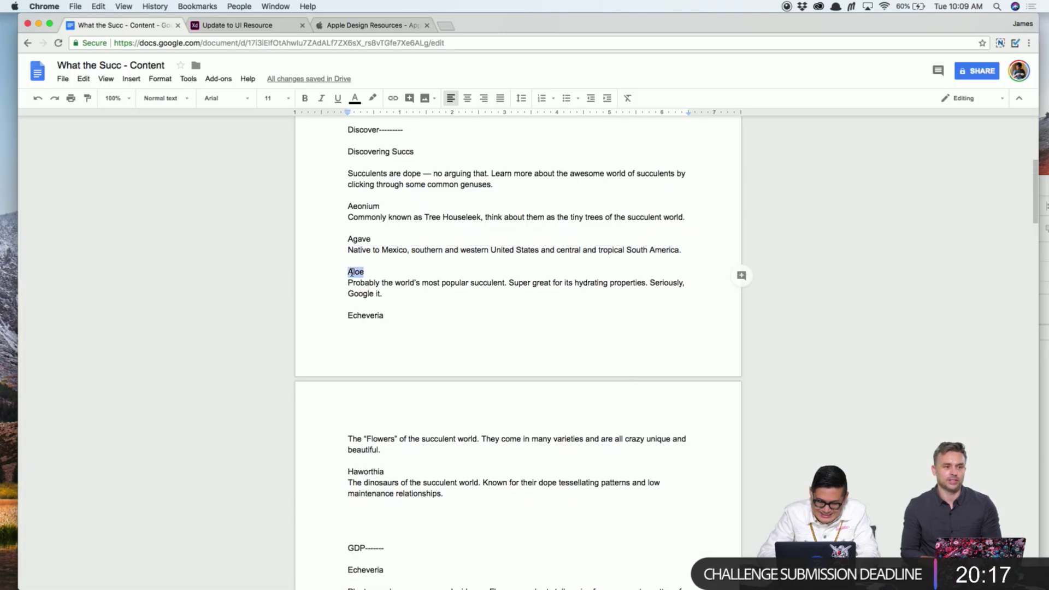
{"action": "key", "text": "super+Tab"}
{"action": "double_click", "coordinate": [483, 351]}
{"action": "key", "text": "super+v"}
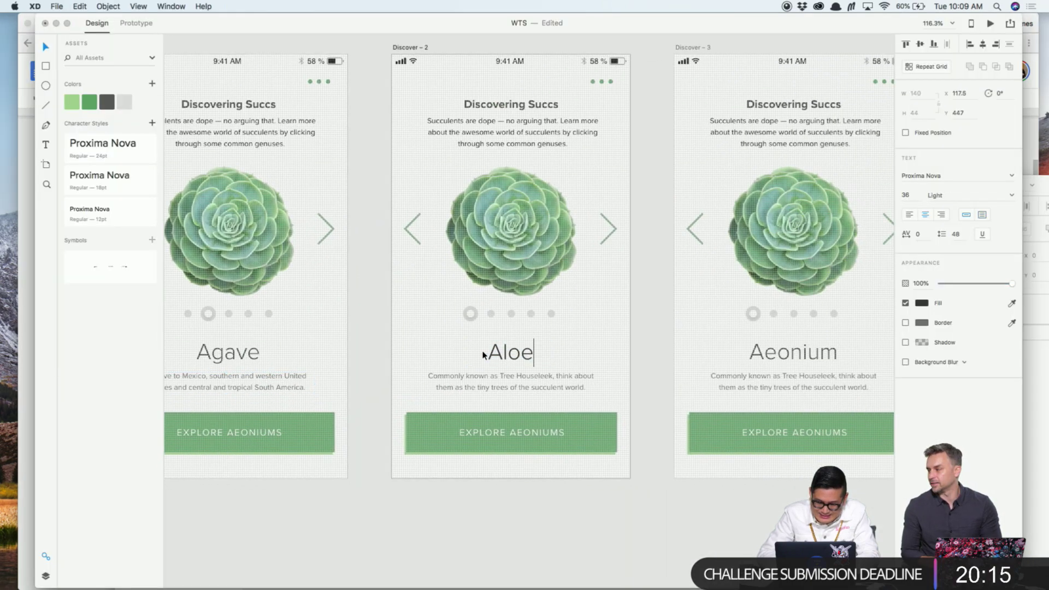
Replace the description under Aloe with the document's text beginning "Probably the world's most popular succulent."
{"action": "key", "text": "super+Tab"}
{"action": "triple_click", "coordinate": [489, 282]}
{"action": "key", "text": "super+c"}
{"action": "key", "text": "super+Tab"}
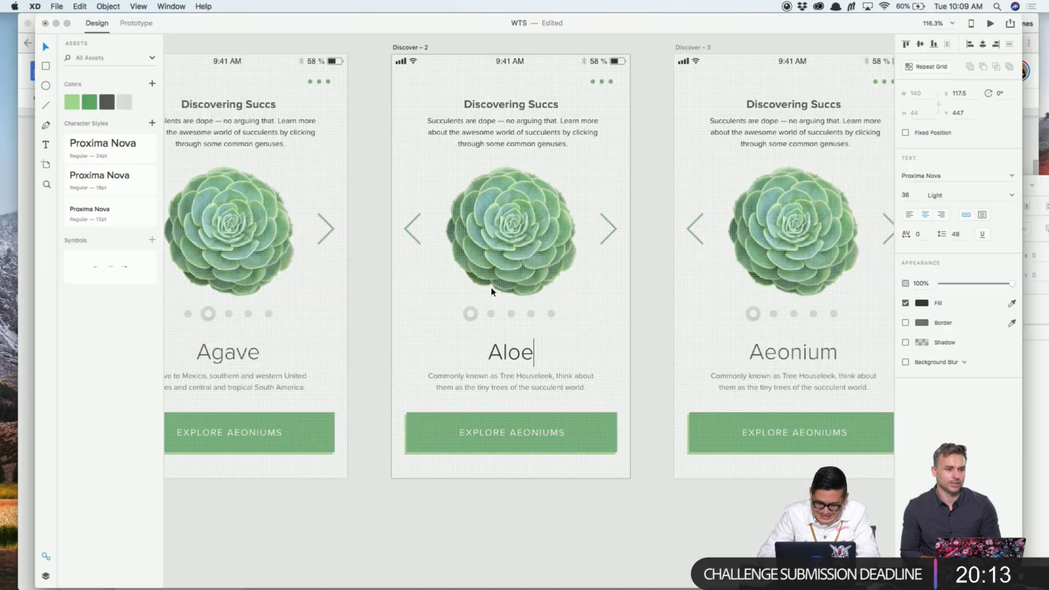
{"action": "triple_click", "coordinate": [528, 387]}
{"action": "key", "text": "super+v"}
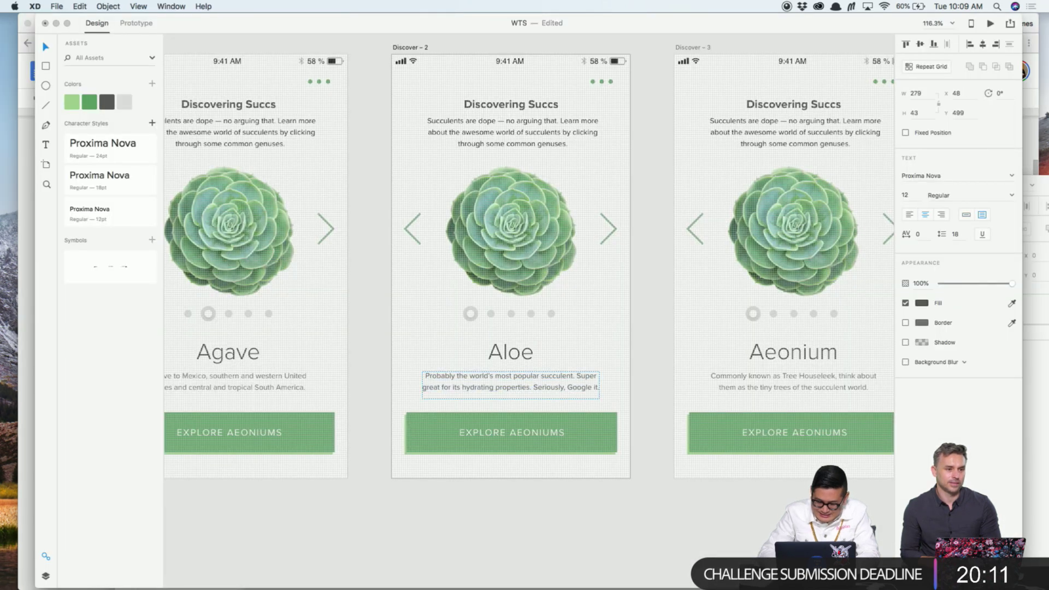
{"action": "left_click", "coordinate": [655, 383]}
Replace the Aeonium title on the Discover – 3 artboard with "Echeveria" copied from the content document
{"action": "scroll", "coordinate": [522, 363], "scroll_direction": "right", "scroll_amount": 5}
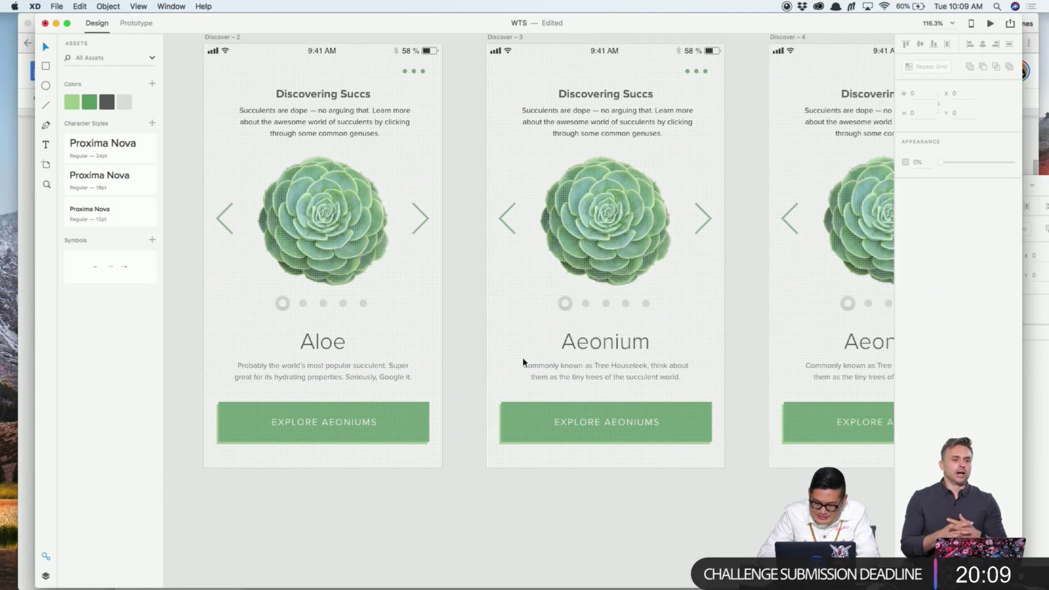
{"action": "key", "text": "super+Tab"}
{"action": "left_click", "coordinate": [359, 321]}
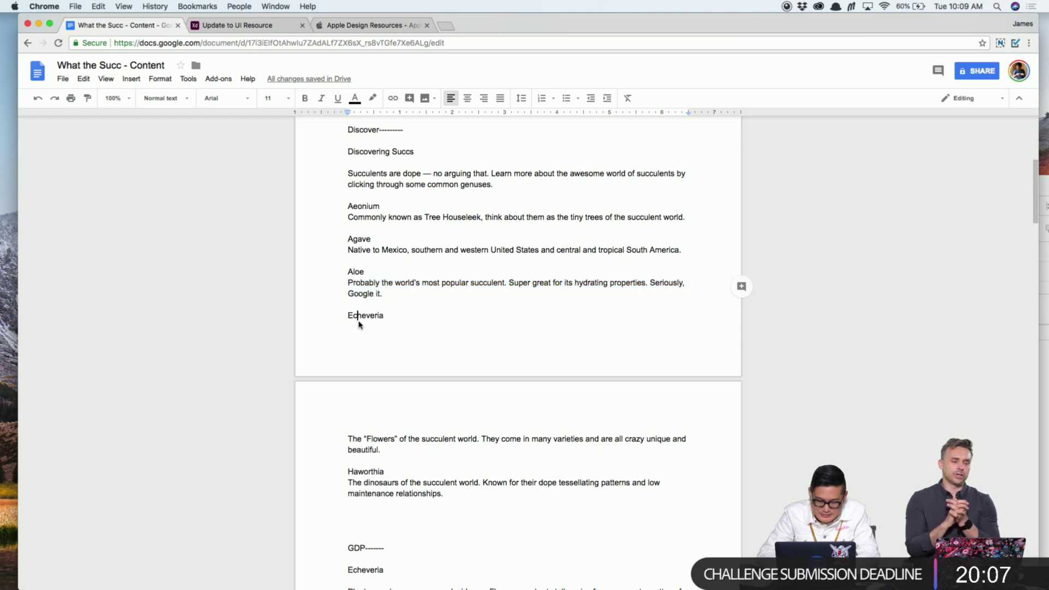
{"action": "double_click", "coordinate": [360, 316]}
{"action": "key", "text": "super+c"}
{"action": "key", "text": "super+Tab"}
{"action": "double_click", "coordinate": [606, 342]}
{"action": "key", "text": "super+v"}
{"action": "key", "text": "Escape"}
Replace the description under Echeveria with the document's text beginning "The "Flowers" of the succulent world."
{"action": "key", "text": "super+Tab"}
{"action": "scroll", "coordinate": [380, 325], "scroll_direction": "down", "scroll_amount": 2}
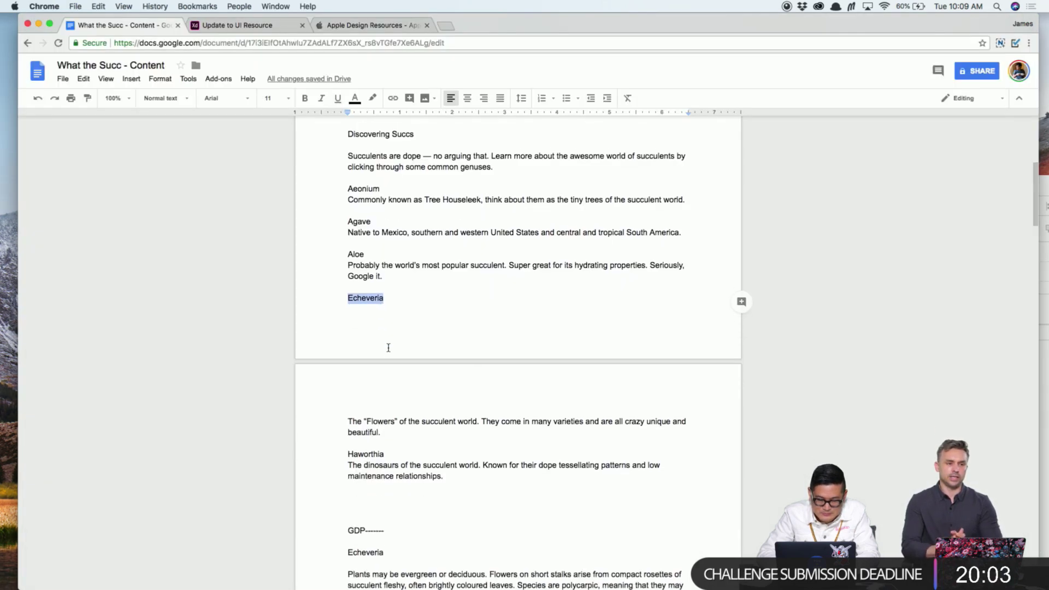
{"action": "triple_click", "coordinate": [366, 420]}
{"action": "key", "text": "super+c"}
{"action": "key", "text": "super+Tab"}
{"action": "double_click", "coordinate": [604, 369]}
{"action": "key", "text": "super+a"}
{"action": "key", "text": "super+v"}
{"action": "key", "text": "Escape"}
{"action": "double_click", "coordinate": [646, 381]}
{"action": "left_click", "coordinate": [606, 388]}
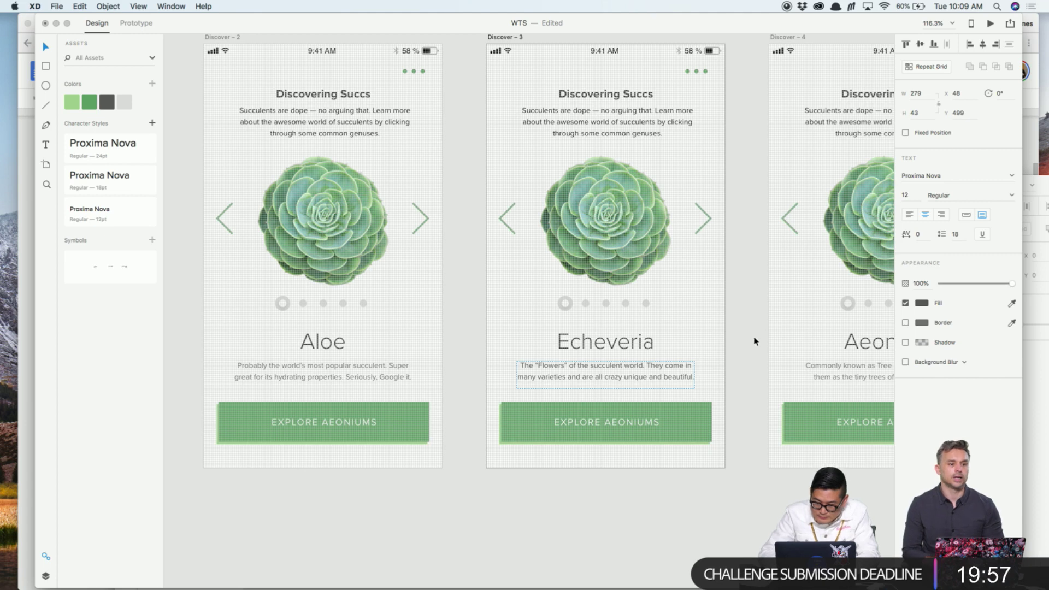
Replace the Aeonium title on the Discover – 4 artboard with "Haworthia" copied from the content document
{"action": "scroll", "coordinate": [757, 336], "scroll_direction": "right", "scroll_amount": 5}
{"action": "key", "text": "super+Tab"}
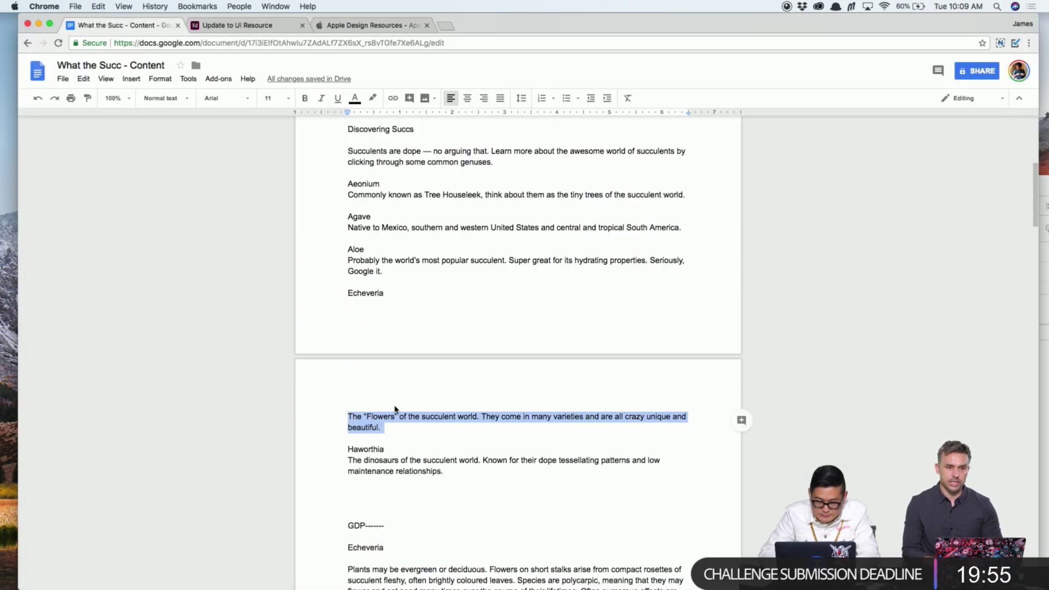
{"action": "double_click", "coordinate": [361, 450]}
{"action": "key", "text": "super+c"}
{"action": "key", "text": "super+Tab"}
{"action": "key", "text": "super+v"}
Replace the description under Haworthia with the document's text beginning "The dinosaurs of the succulent world."
{"action": "key", "text": "super+Tab"}
{"action": "triple_click", "coordinate": [490, 458]}
{"action": "key", "text": "super+c"}
{"action": "key", "text": "super+Tab"}
{"action": "double_click", "coordinate": [608, 344]}
{"action": "key", "text": "super+v"}
{"action": "key", "text": "Escape"}
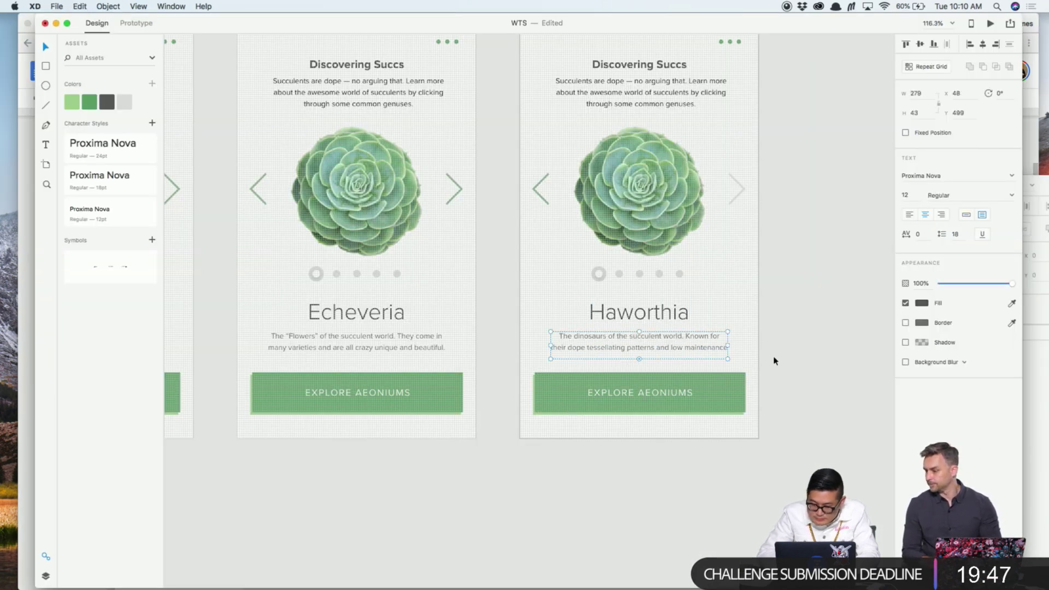
Select the succulent image on the Agave artboard and examine it at 200% zoom
{"action": "scroll", "coordinate": [773, 358], "scroll_direction": "down", "scroll_amount": 5}
{"action": "scroll", "coordinate": [586, 323], "scroll_direction": "left", "scroll_amount": 10}
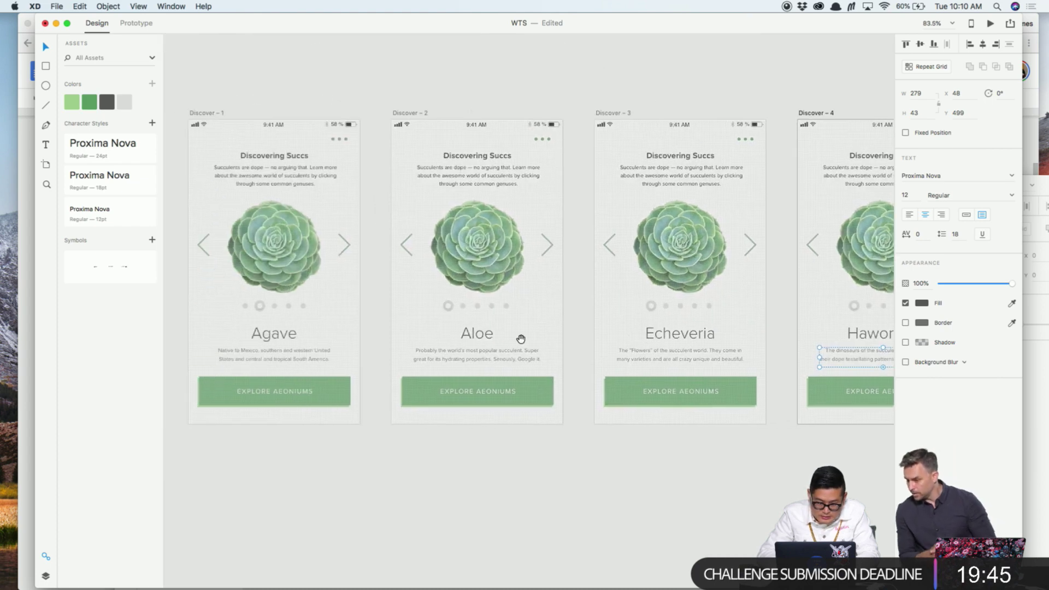
{"action": "left_click", "coordinate": [547, 246]}
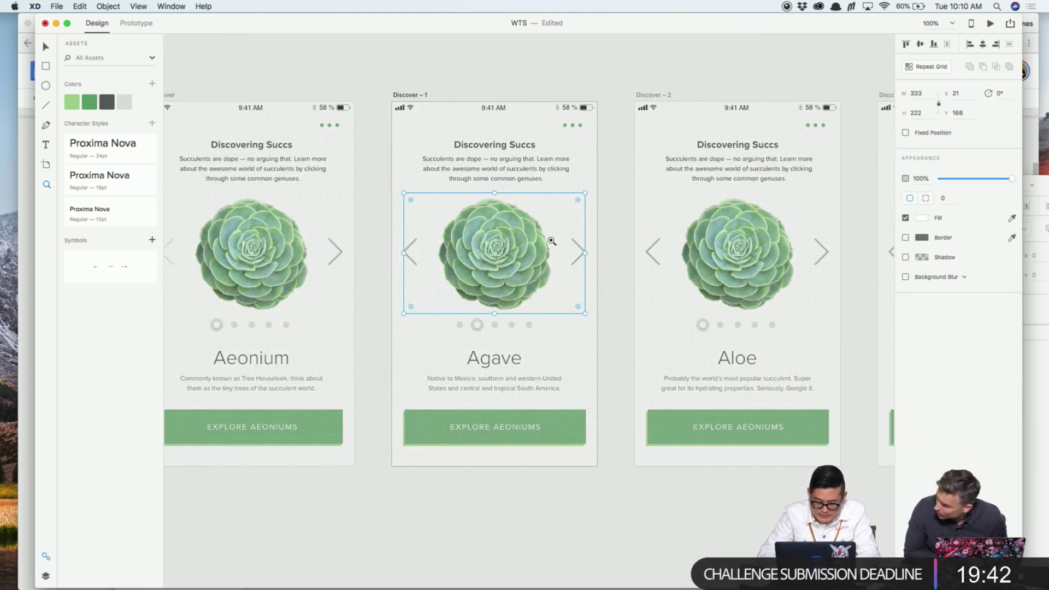
{"action": "left_click", "coordinate": [552, 241]}
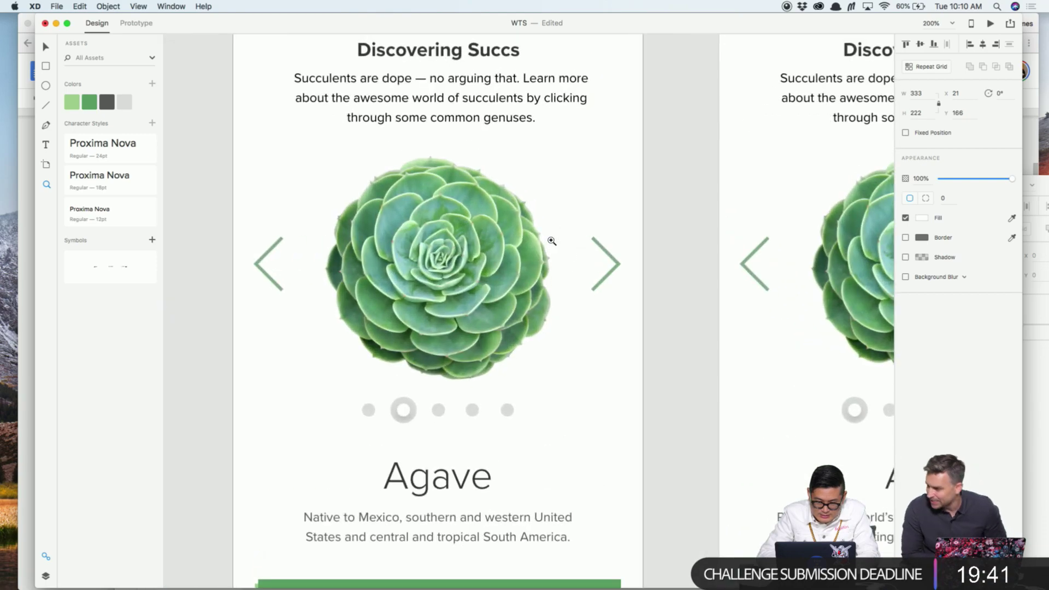
Set the opacity of the ring around the third pagination dot on the Aloe artboard to 100%
{"action": "left_click", "coordinate": [552, 241], "text": "alt"}
{"action": "scroll", "coordinate": [552, 235], "scroll_direction": "right", "scroll_amount": 3}
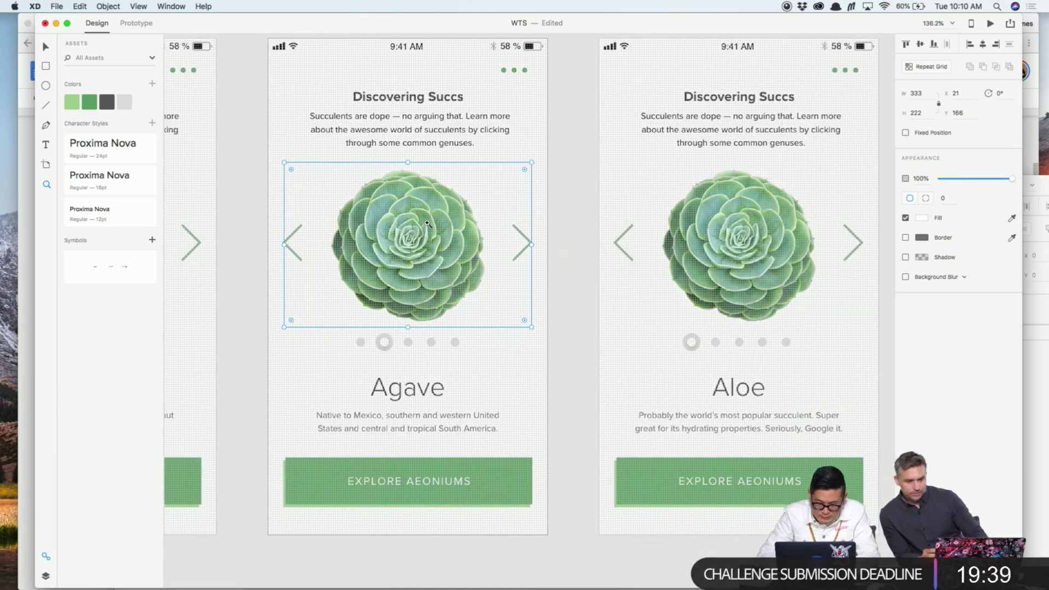
{"action": "scroll", "coordinate": [449, 239], "scroll_direction": "right", "scroll_amount": 10}
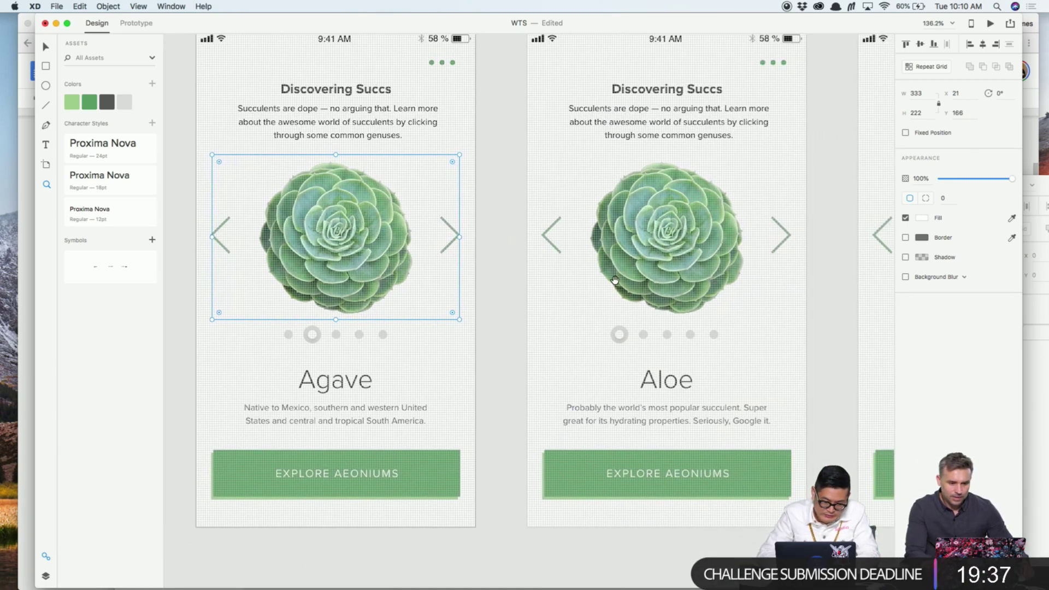
{"action": "scroll", "coordinate": [506, 264], "scroll_direction": "right", "scroll_amount": 5}
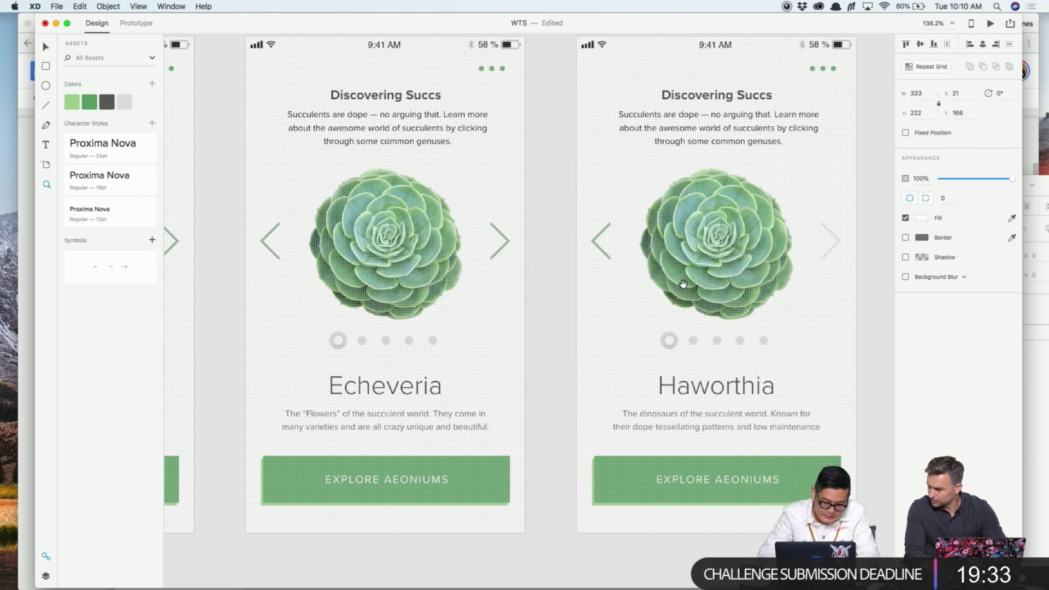
{"action": "scroll", "coordinate": [683, 284], "scroll_direction": "left", "scroll_amount": 15}
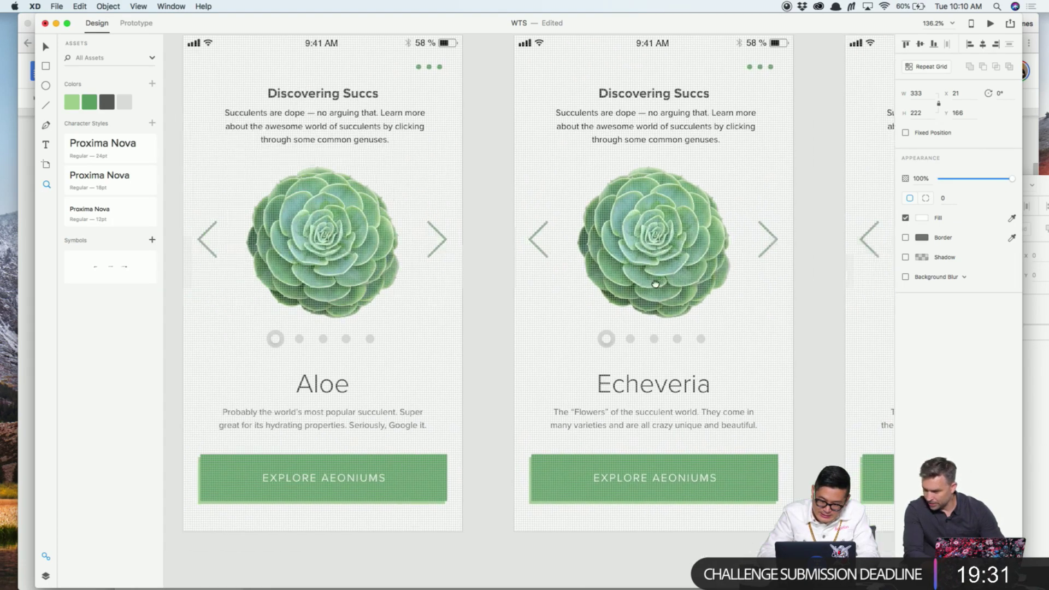
{"action": "scroll", "coordinate": [809, 242], "scroll_direction": "left", "scroll_amount": 4}
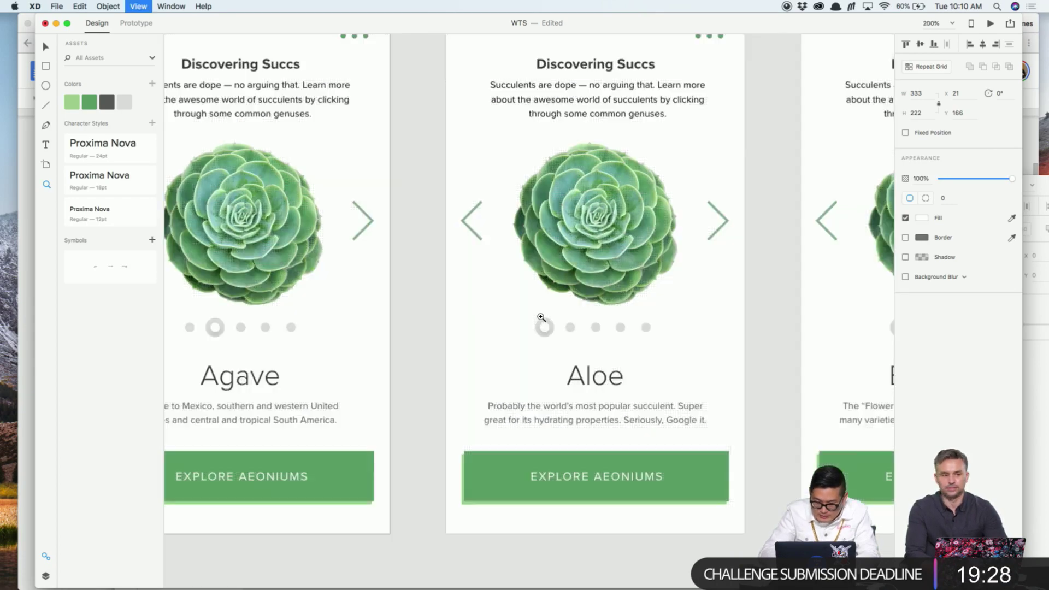
{"action": "left_click", "coordinate": [541, 316]}
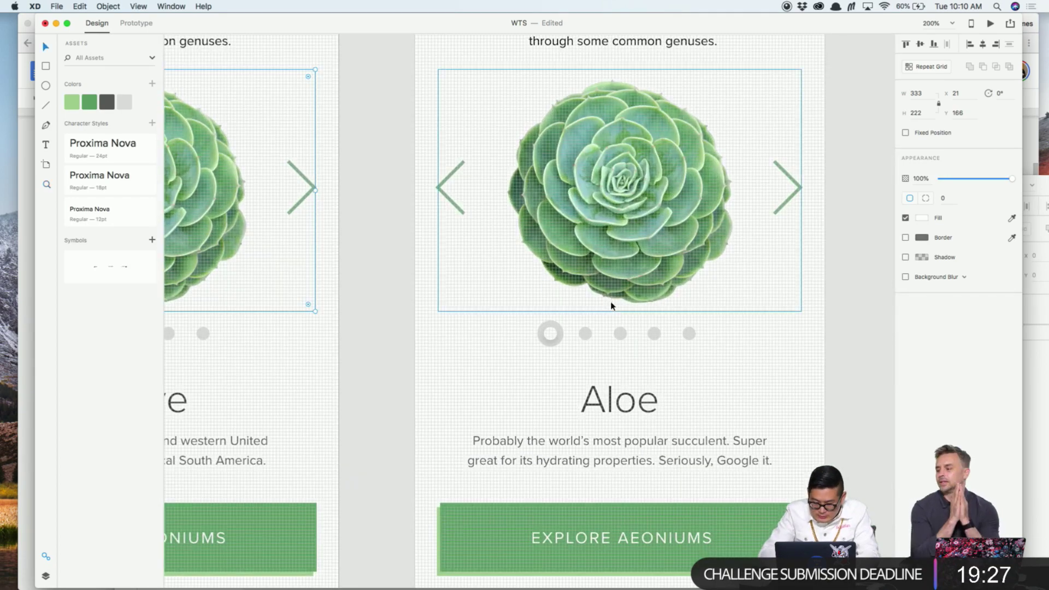
{"action": "double_click", "coordinate": [629, 332]}
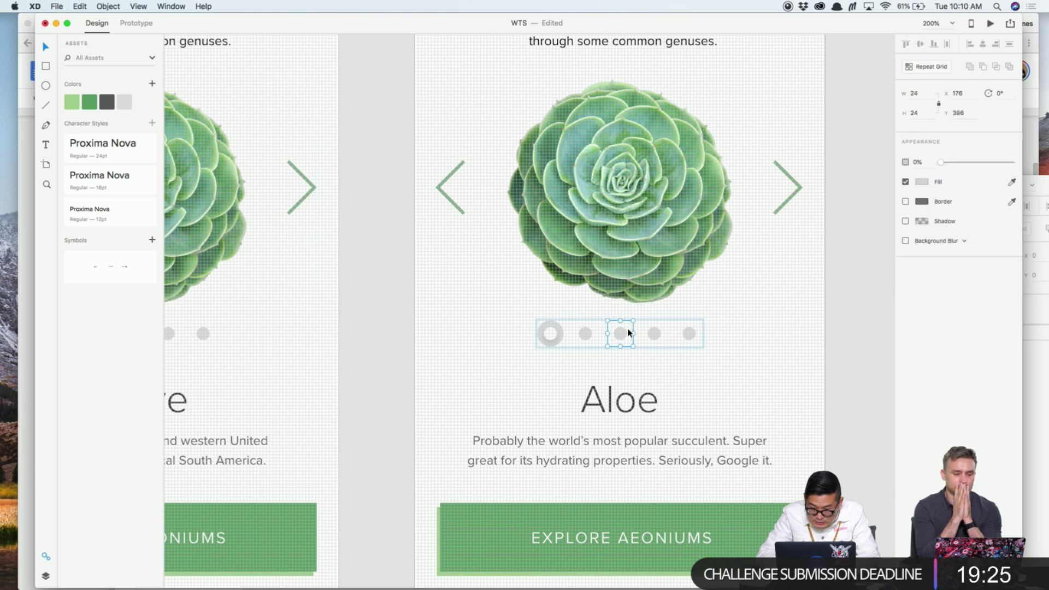
{"action": "left_click", "coordinate": [920, 182]}
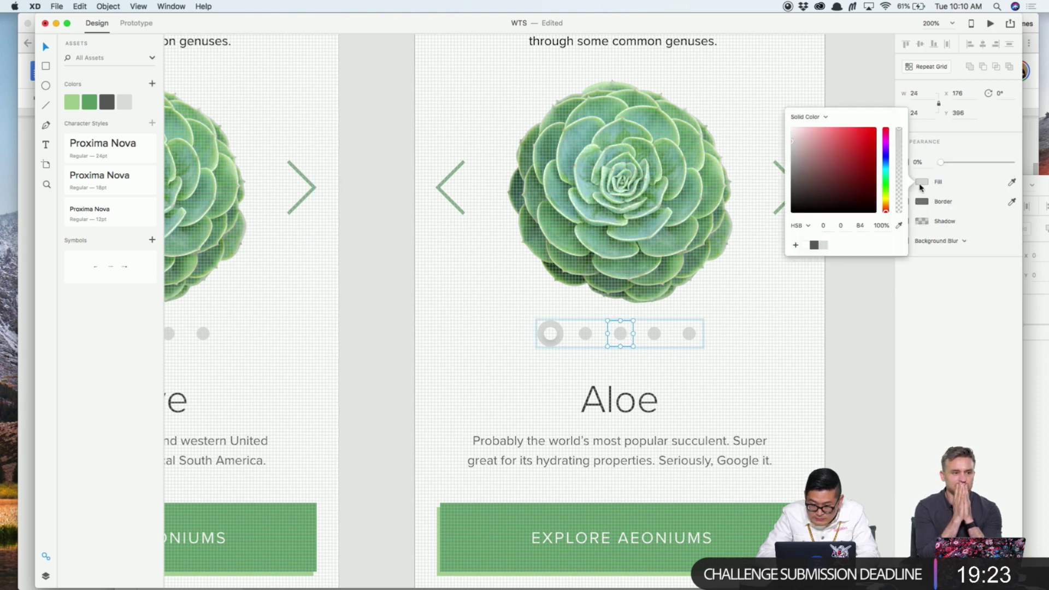
{"action": "left_click", "coordinate": [914, 164]}
{"action": "key", "text": "super+a"}
{"action": "type", "text": "100"}
{"action": "key", "text": "Return"}
Give the third pagination dot on the Aloe artboard a white fill and turn on its shadow
{"action": "double_click", "coordinate": [625, 334]}
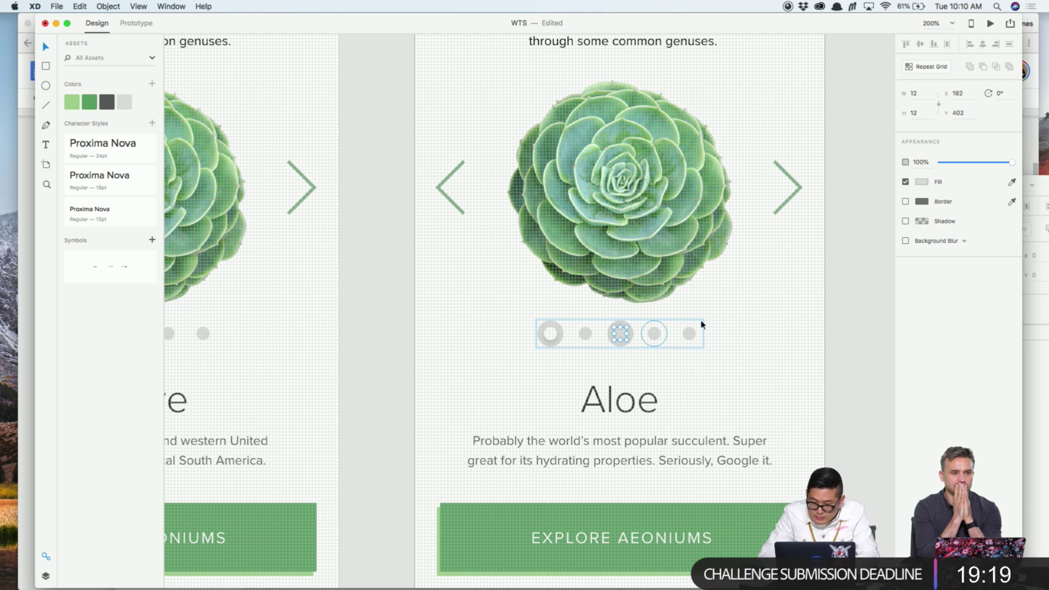
{"action": "left_click", "coordinate": [922, 185]}
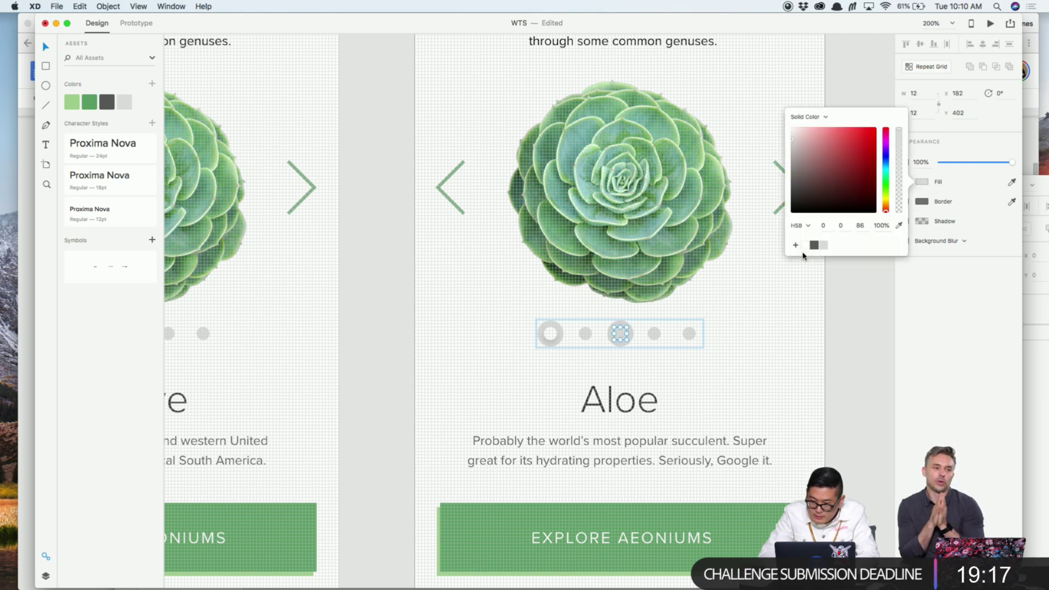
{"action": "left_click", "coordinate": [947, 233]}
{"action": "left_click", "coordinate": [906, 221]}
Set the opacity of the ring around the first Aloe pagination dot to 0%
{"action": "left_click", "coordinate": [563, 335]}
{"action": "left_click", "coordinate": [914, 163]}
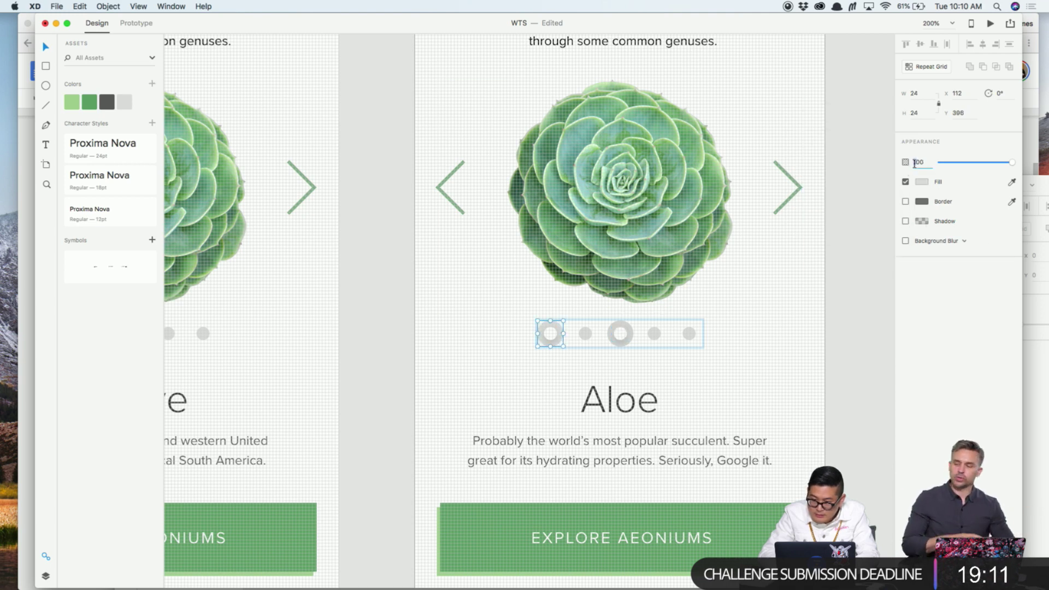
{"action": "type", "text": "0"}
{"action": "key", "text": "Return"}
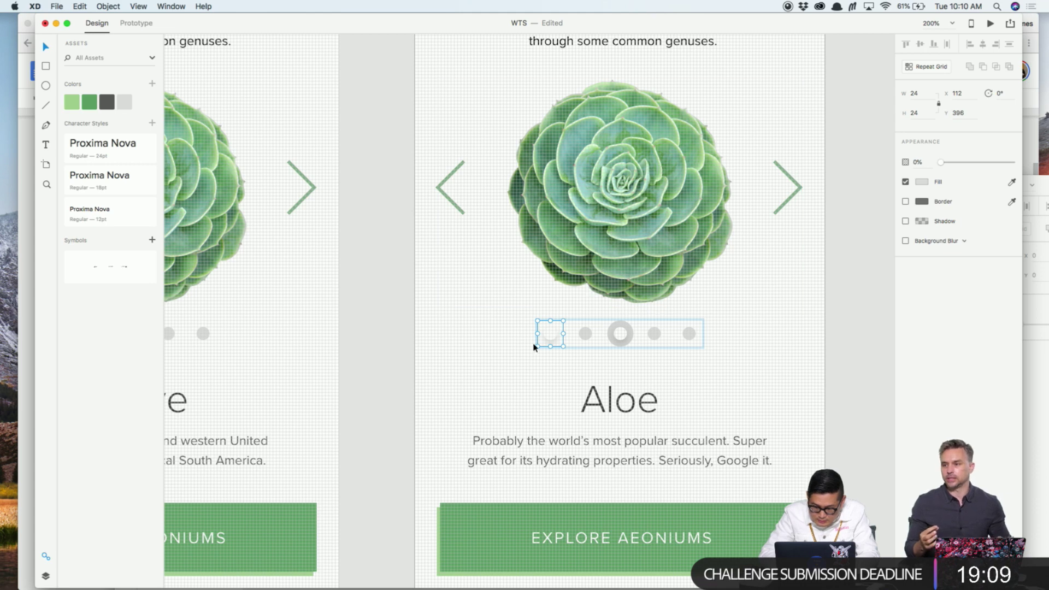
Remove the shadow from the first Aloe pagination dot and adjust its fill colour
{"action": "left_click", "coordinate": [548, 335]}
{"action": "left_click", "coordinate": [906, 220]}
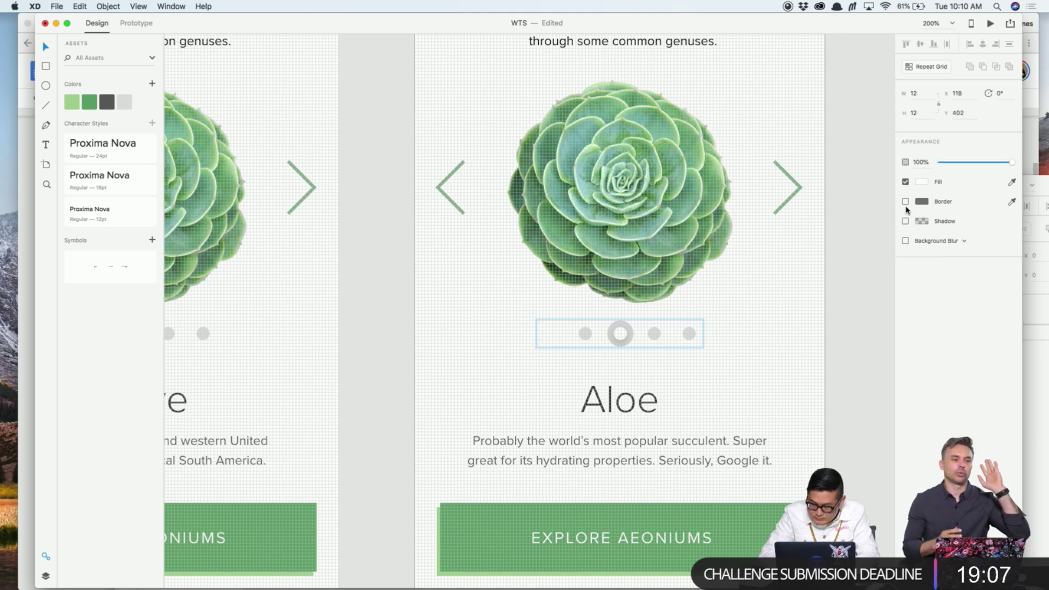
{"action": "left_click", "coordinate": [921, 181]}
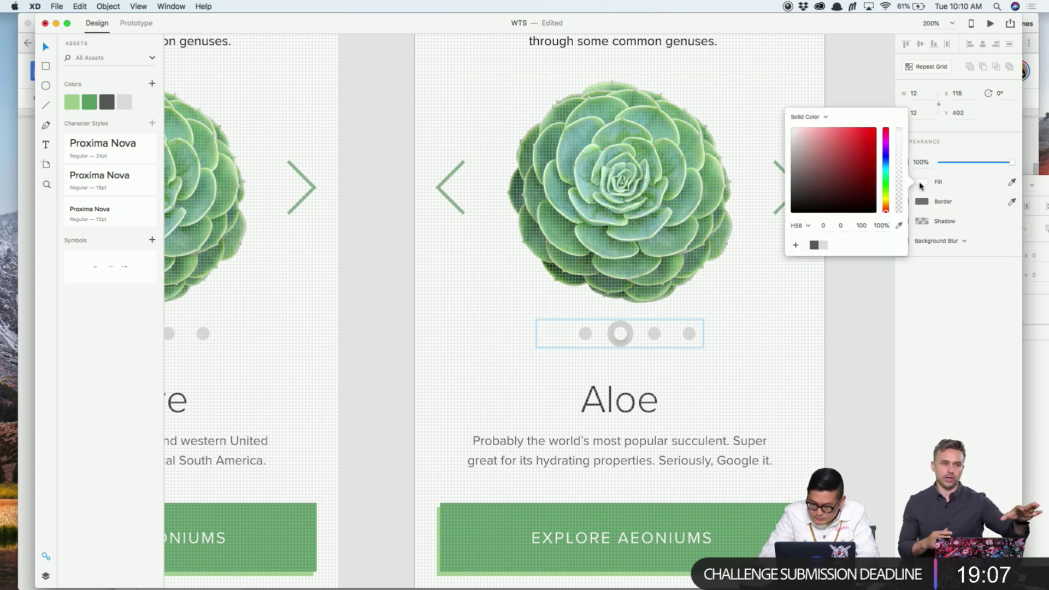
{"action": "left_click", "coordinate": [840, 377]}
Make the ring around the fourth Echeveria pagination dot opaque and fill the inner dot white
{"action": "scroll", "coordinate": [444, 421], "scroll_direction": "right", "scroll_amount": 10}
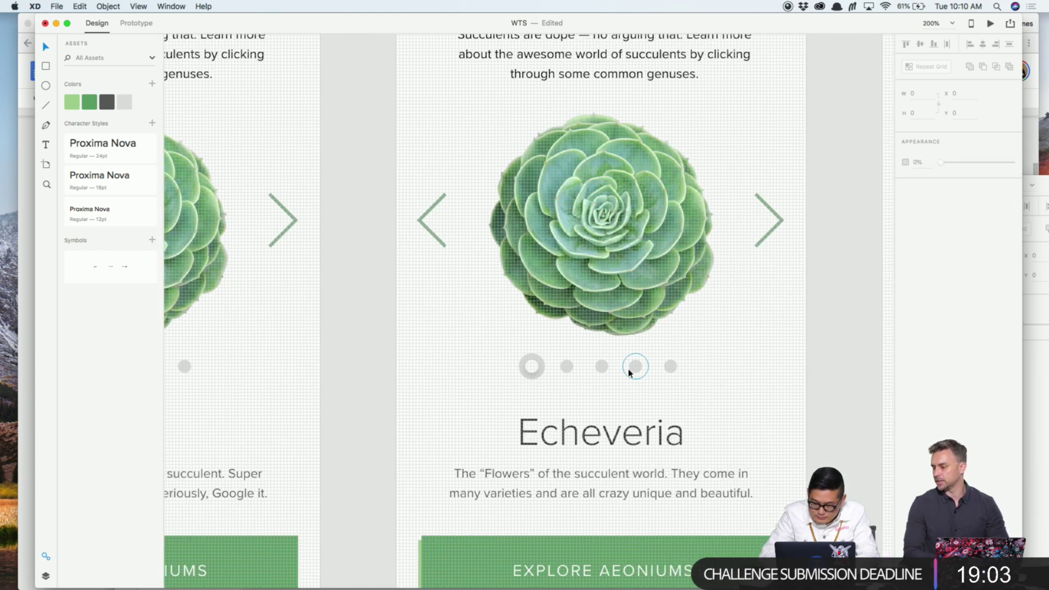
{"action": "double_click", "coordinate": [629, 373]}
{"action": "left_click", "coordinate": [635, 366]}
{"action": "left_click", "coordinate": [636, 372]}
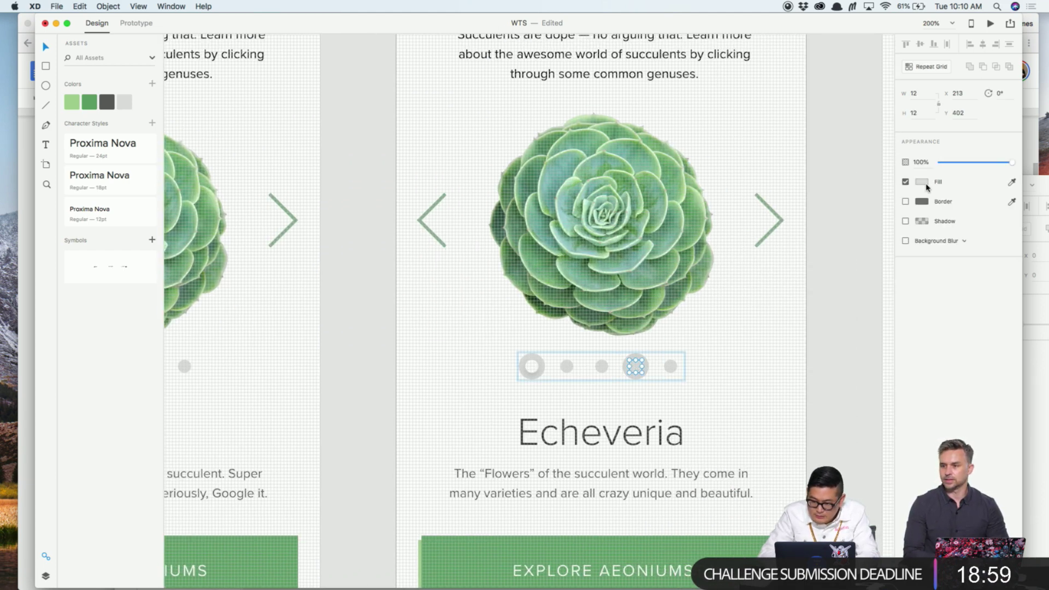
{"action": "left_click", "coordinate": [923, 182]}
Remove the shadow from the first Echeveria pagination dot and fill it with the saved light grey
{"action": "left_click", "coordinate": [531, 367]}
{"action": "left_click", "coordinate": [906, 222]}
{"action": "left_click", "coordinate": [921, 182]}
{"action": "left_click", "coordinate": [823, 247]}
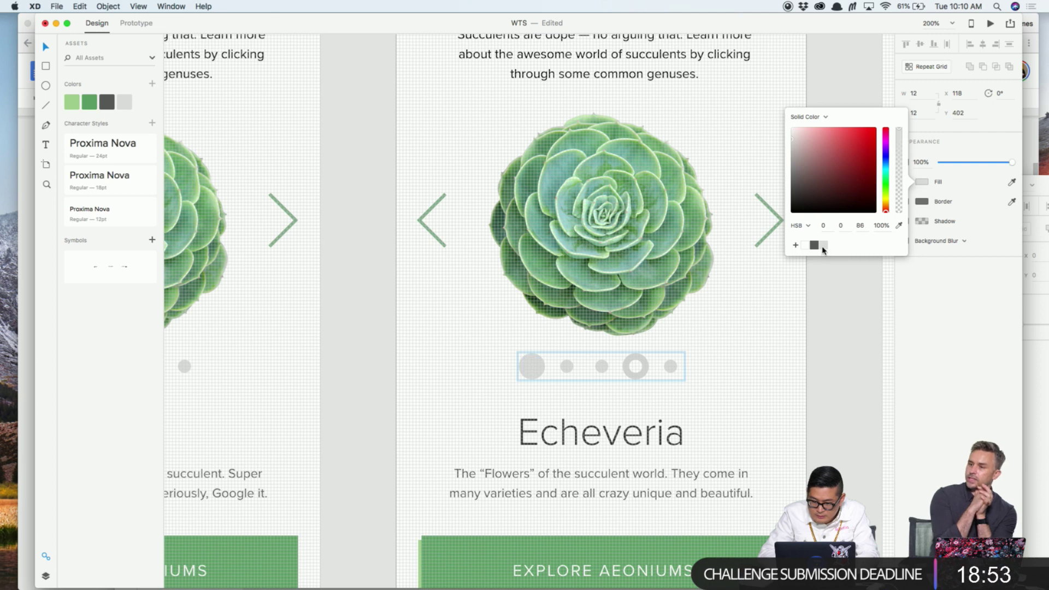
Set the opacity of the ring around the first Echeveria pagination dot to 0%
{"action": "left_click", "coordinate": [530, 360]}
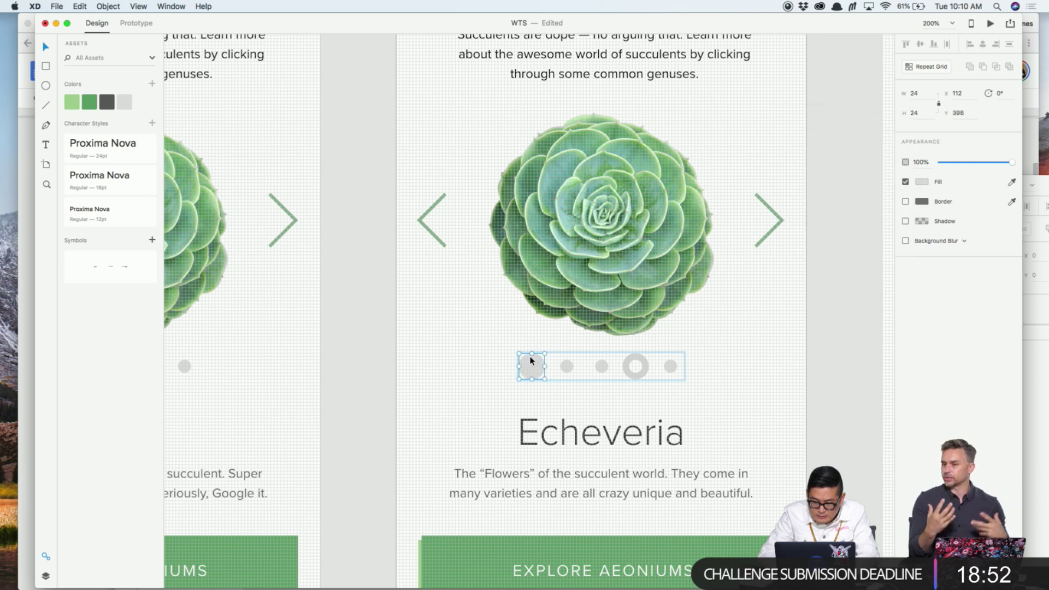
{"action": "left_click", "coordinate": [921, 184]}
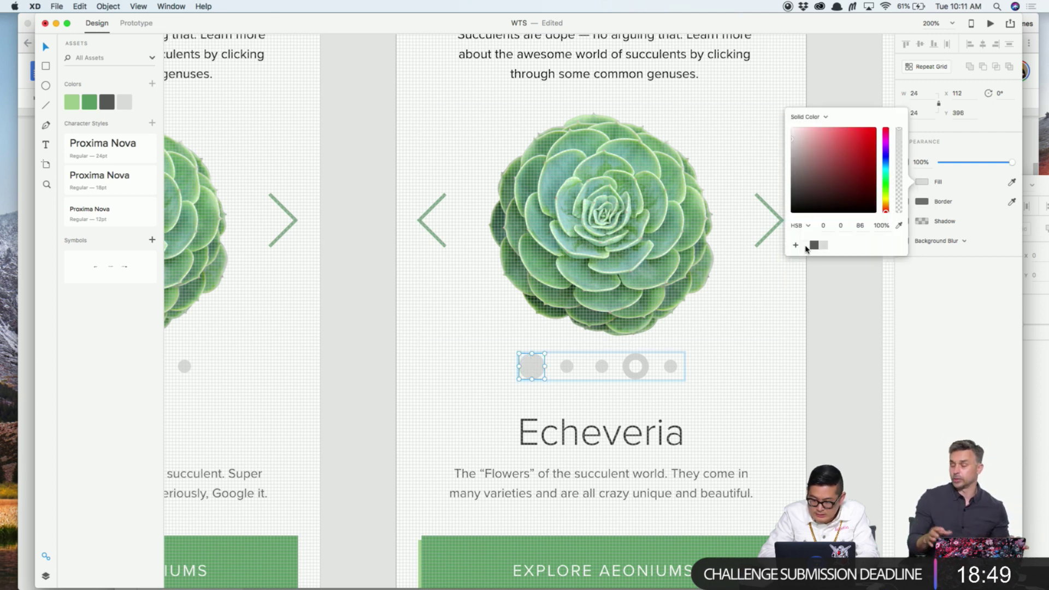
{"action": "left_click", "coordinate": [918, 162]}
{"action": "type", "text": "0"}
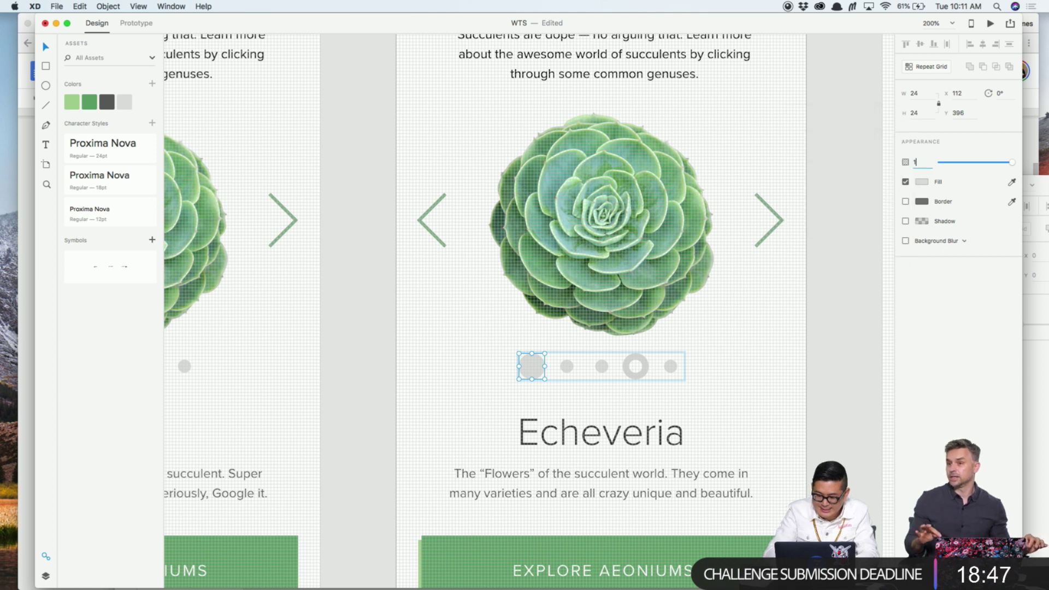
{"action": "key", "text": "Return"}
{"action": "left_click", "coordinate": [848, 274]}
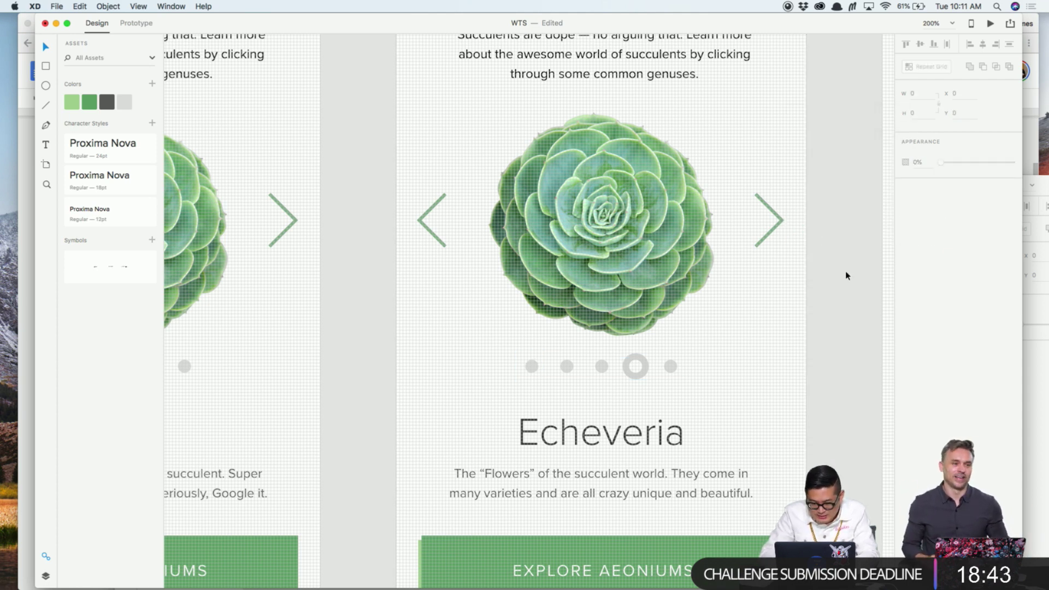
Set the opacity of the ring around the fourth pagination dot on the Haworthia artboard to 100%
{"action": "scroll", "coordinate": [847, 274], "scroll_direction": "right", "scroll_amount": 10}
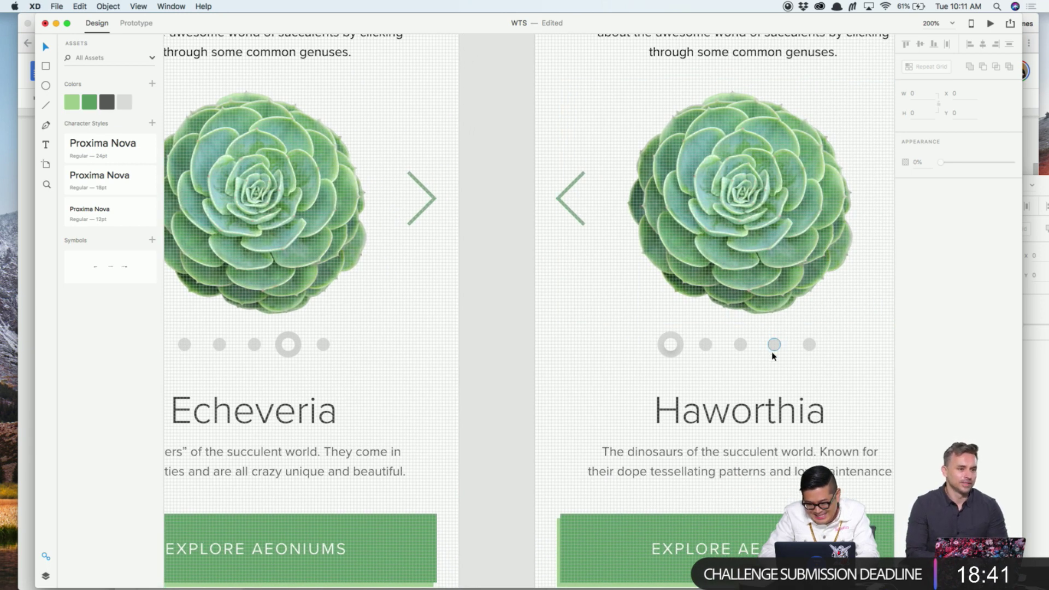
{"action": "double_click", "coordinate": [772, 355]}
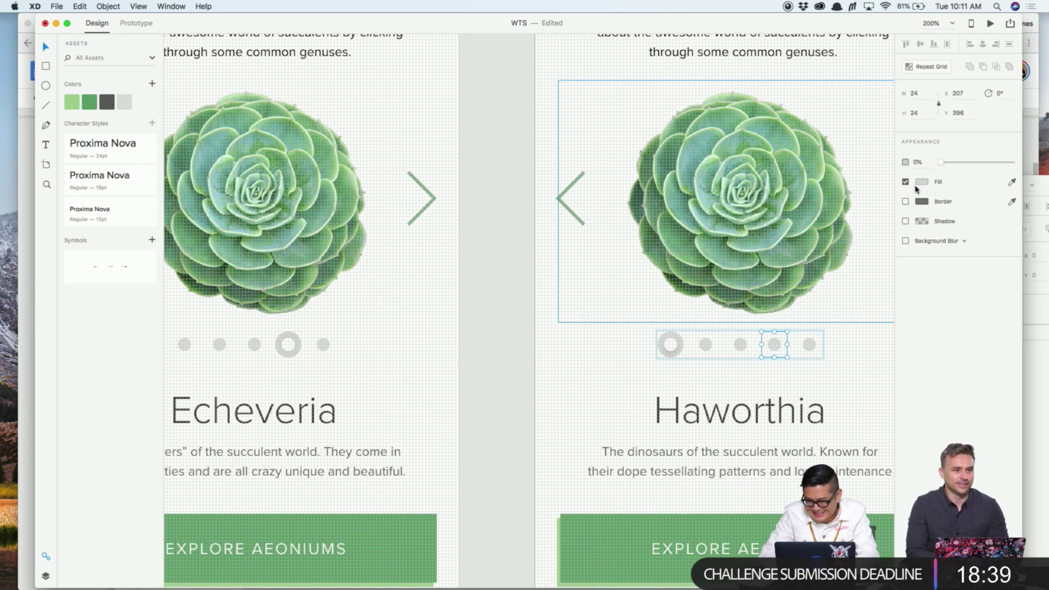
{"action": "left_click", "coordinate": [920, 161]}
{"action": "type", "text": "100"}
{"action": "key", "text": "Return"}
Fill the fourth Haworthia pagination dot white and turn on its shadow
{"action": "left_click", "coordinate": [776, 345]}
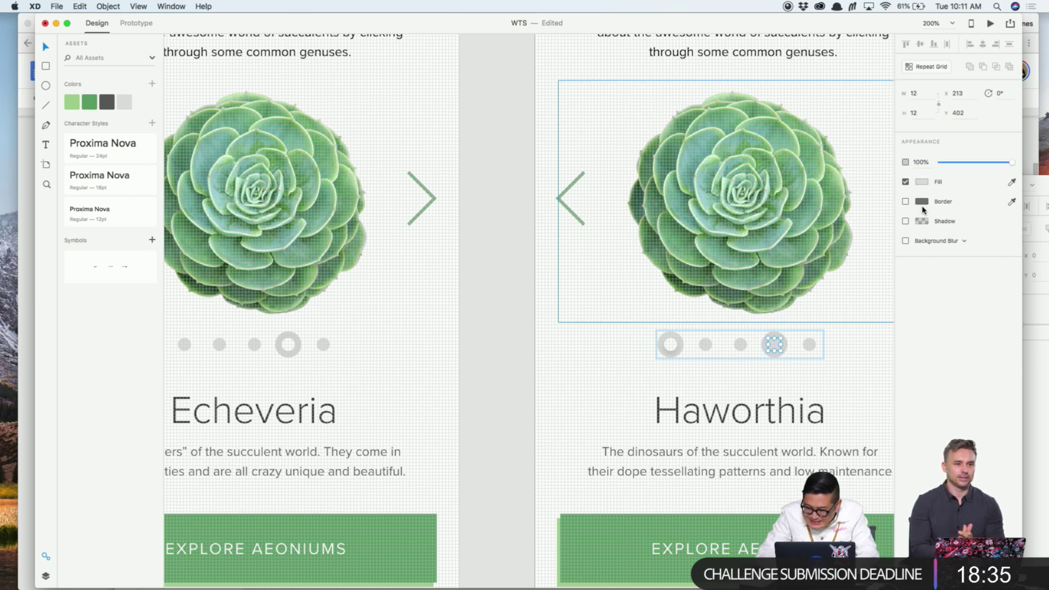
{"action": "left_click", "coordinate": [920, 182]}
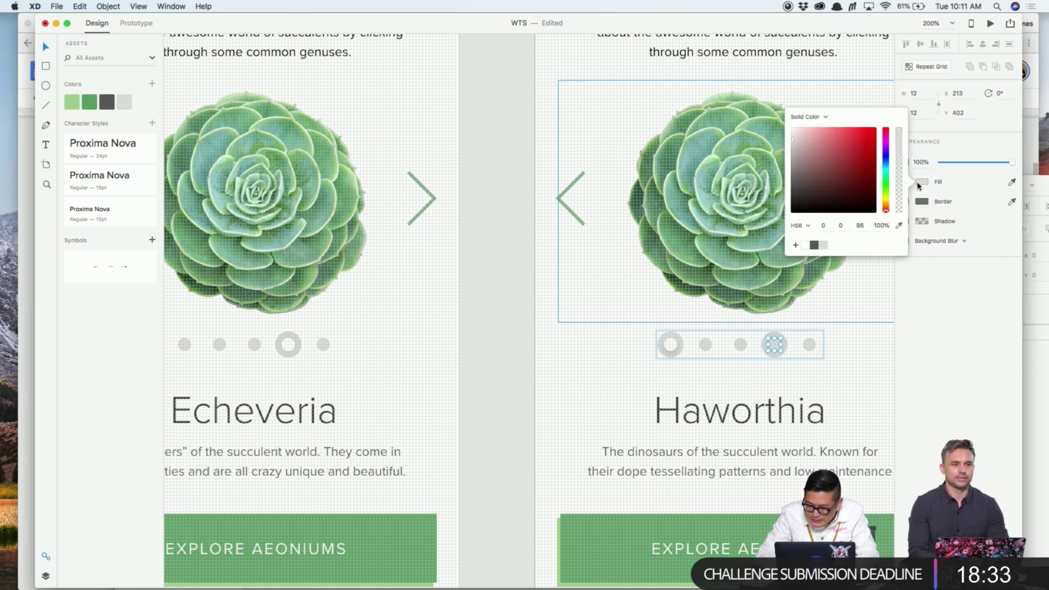
{"action": "left_click", "coordinate": [953, 221]}
Set the opacity of the ring around the first Haworthia pagination dot to 0%
{"action": "left_click", "coordinate": [672, 343]}
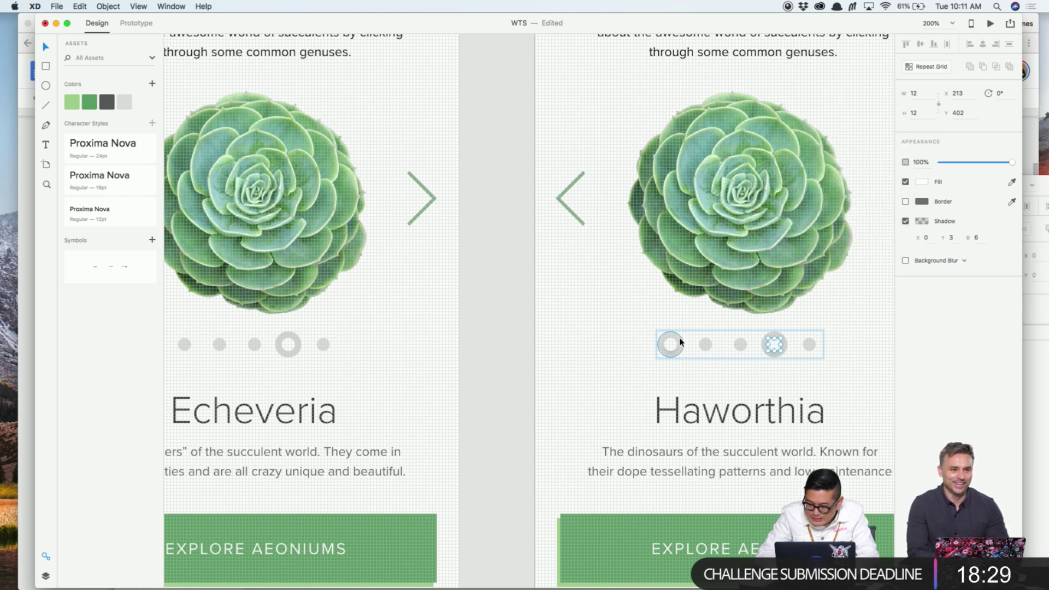
{"action": "left_click", "coordinate": [914, 161]}
{"action": "key", "text": "Return"}
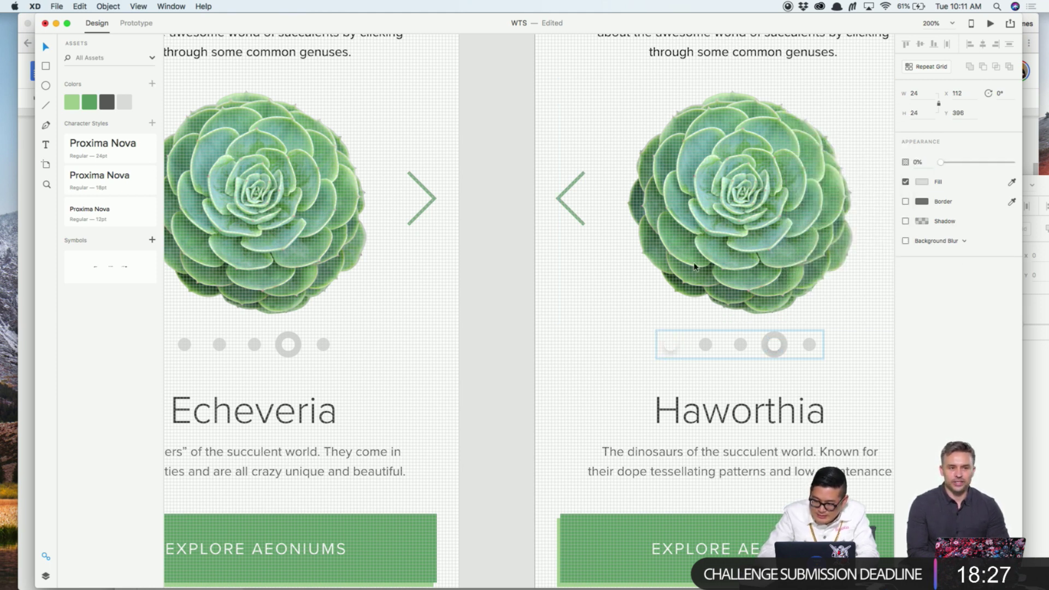
{"action": "left_click", "coordinate": [789, 359]}
{"action": "left_click", "coordinate": [776, 344]}
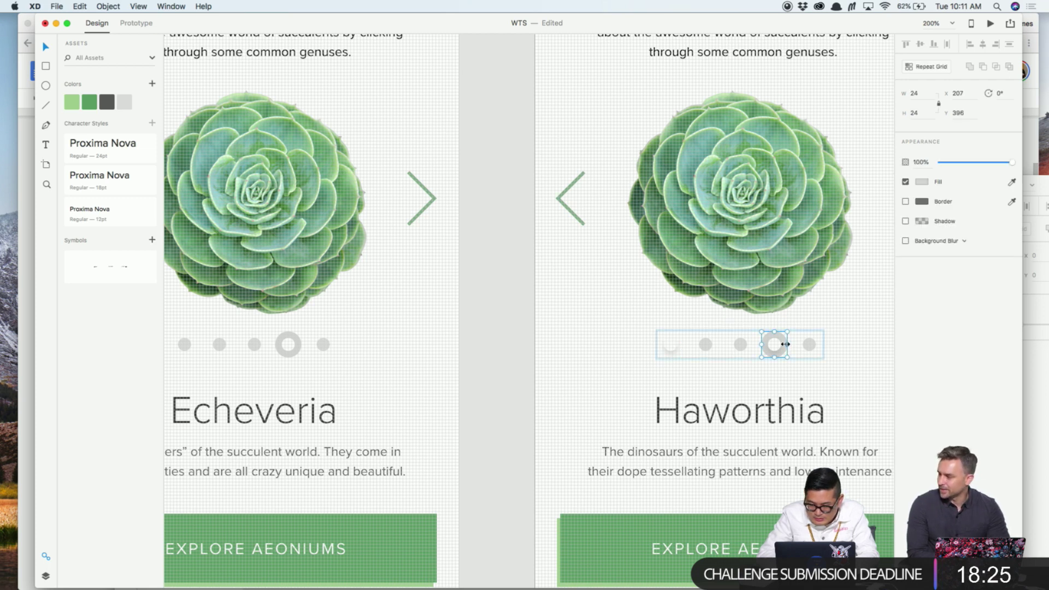
Remove the shadow from the first Haworthia pagination dot and fill it with the saved light grey
{"action": "double_click", "coordinate": [670, 345]}
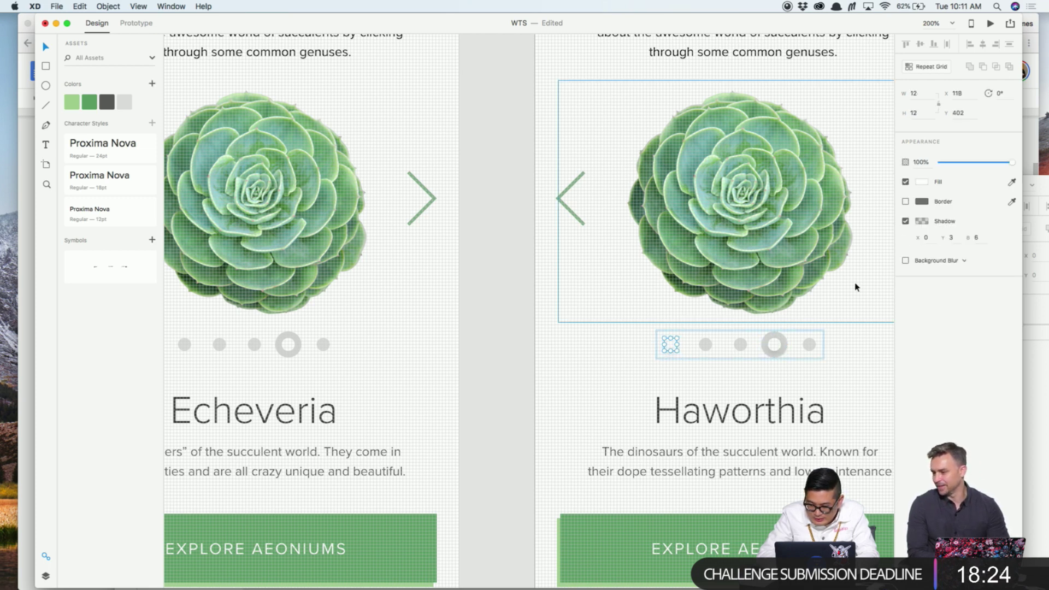
{"action": "left_click", "coordinate": [906, 221]}
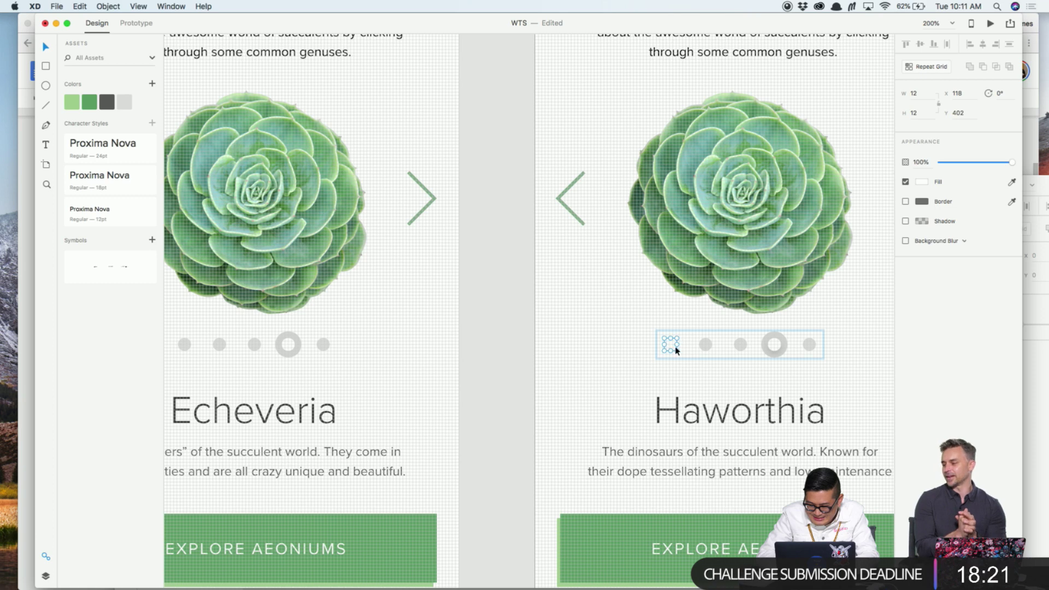
{"action": "left_click", "coordinate": [906, 182]}
{"action": "left_click", "coordinate": [923, 181]}
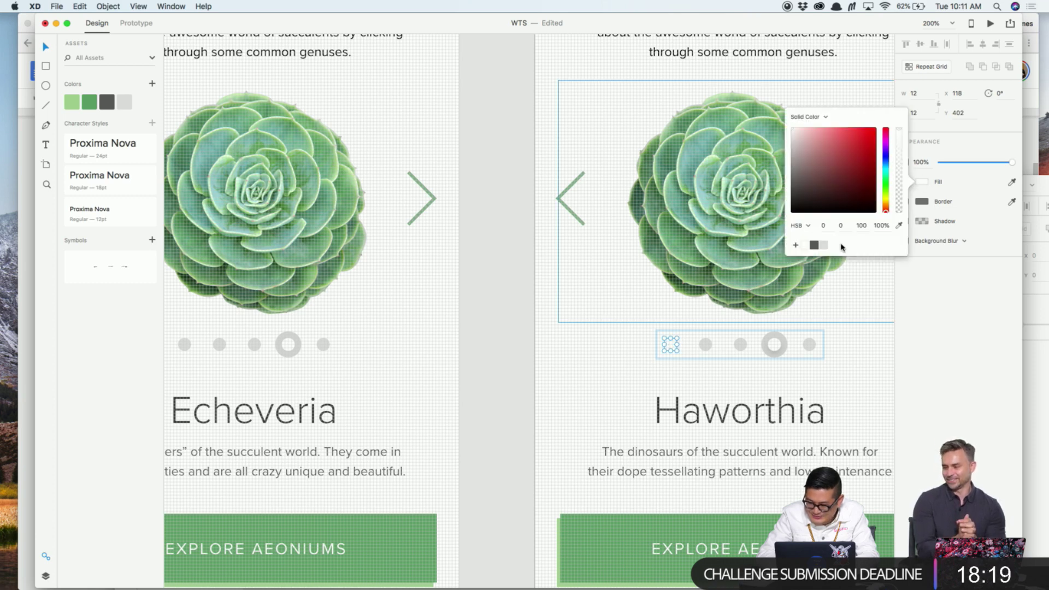
{"action": "left_click", "coordinate": [824, 246]}
Raise the opacity of the ring around the fifth Haworthia pagination dot so it shows, and select the inner dot
{"action": "left_click", "coordinate": [809, 338]}
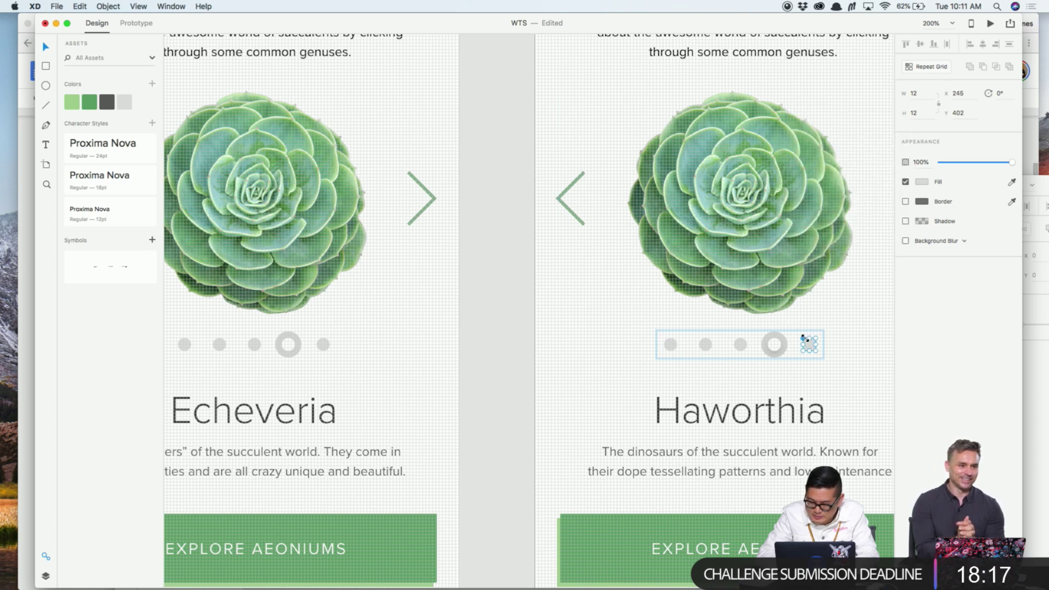
{"action": "key", "text": "0"}
{"action": "left_click", "coordinate": [921, 182]}
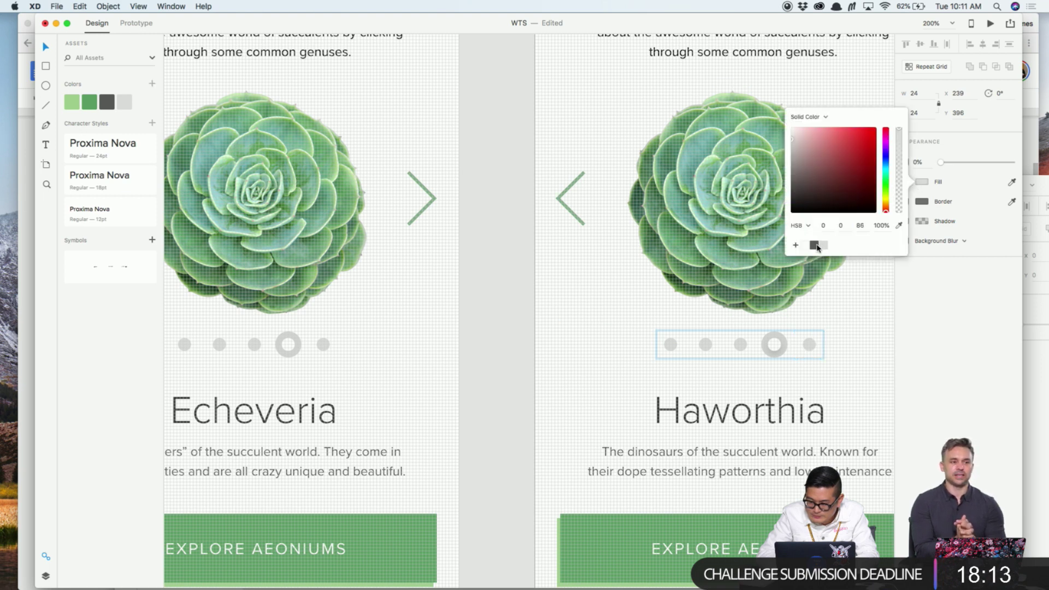
{"action": "left_click", "coordinate": [916, 162]}
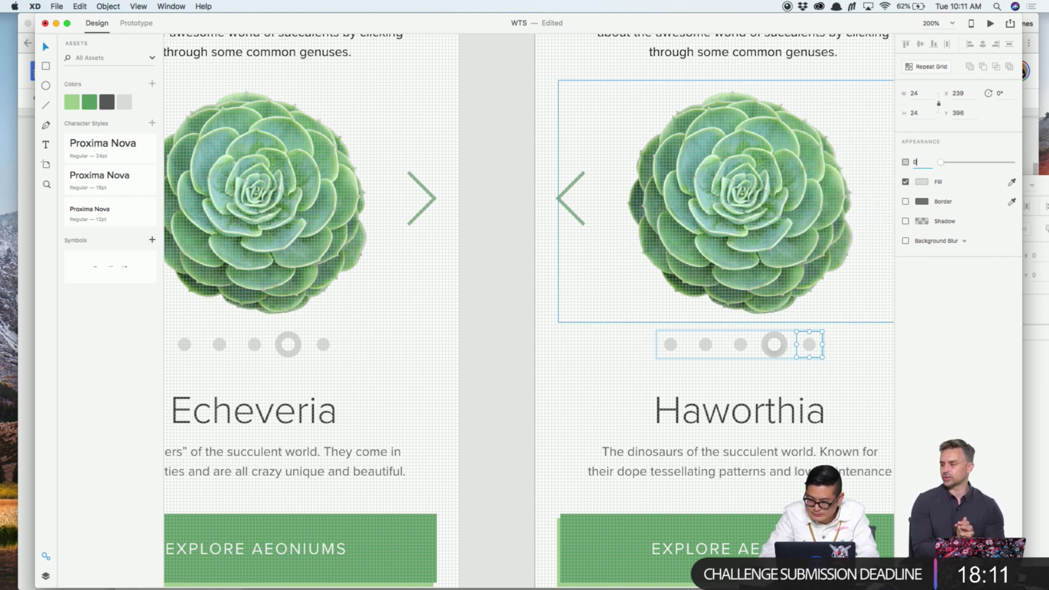
{"action": "type", "text": "0"}
{"action": "key", "text": "Return"}
{"action": "double_click", "coordinate": [809, 345]}
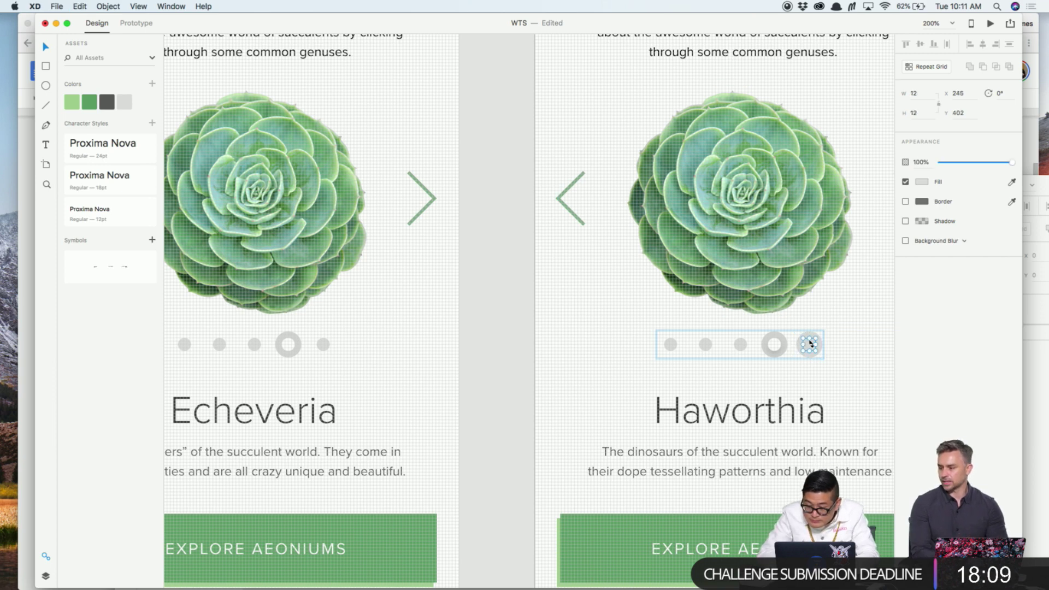
Fill the inner dot of the fifth Haworthia pagination marker white and turn on its shadow
{"action": "left_click", "coordinate": [921, 182]}
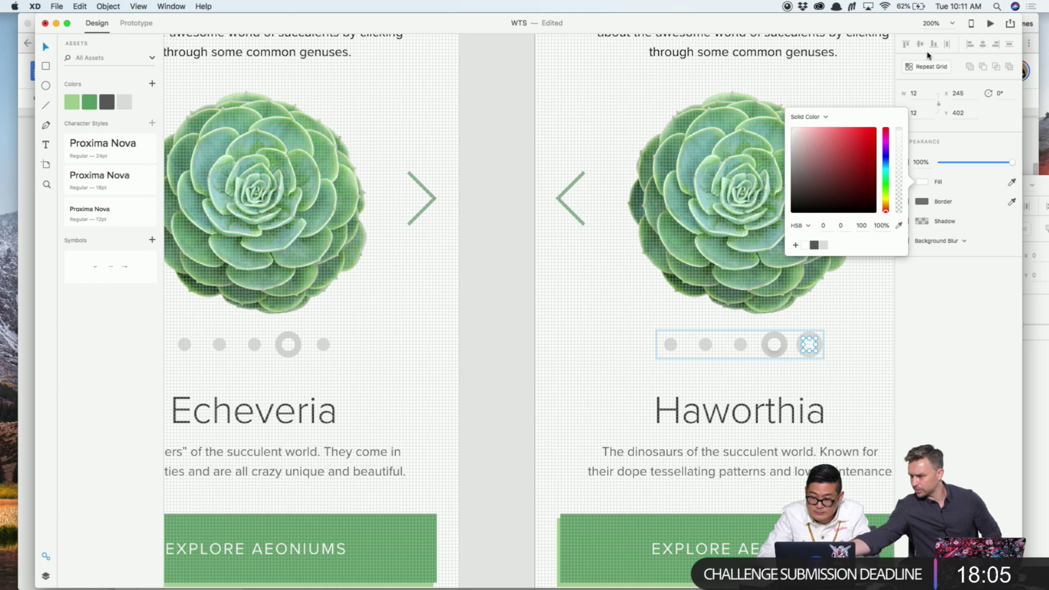
{"action": "left_click", "coordinate": [826, 118]}
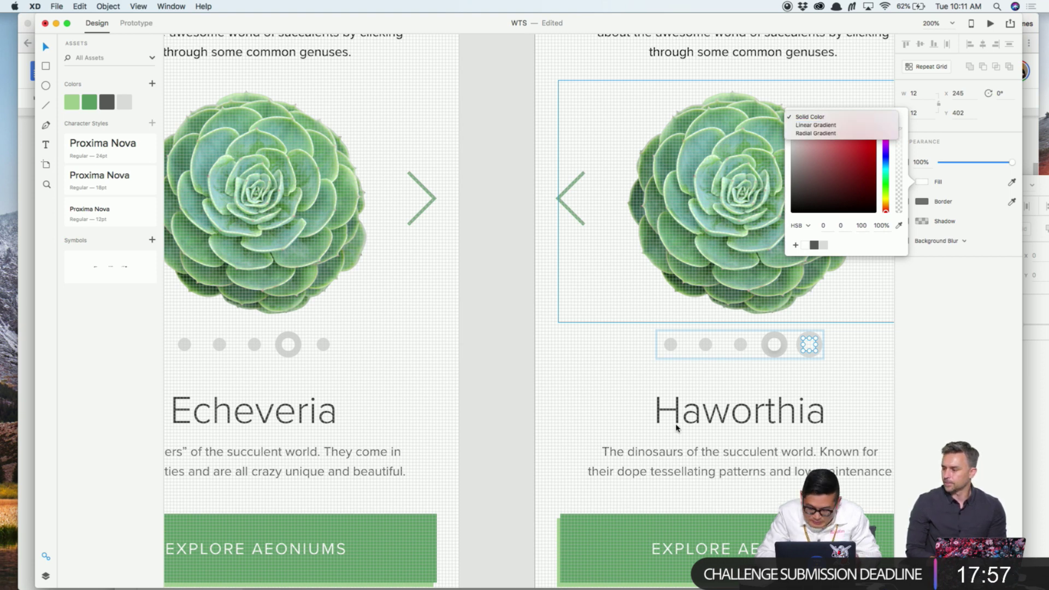
{"action": "left_click", "coordinate": [815, 340]}
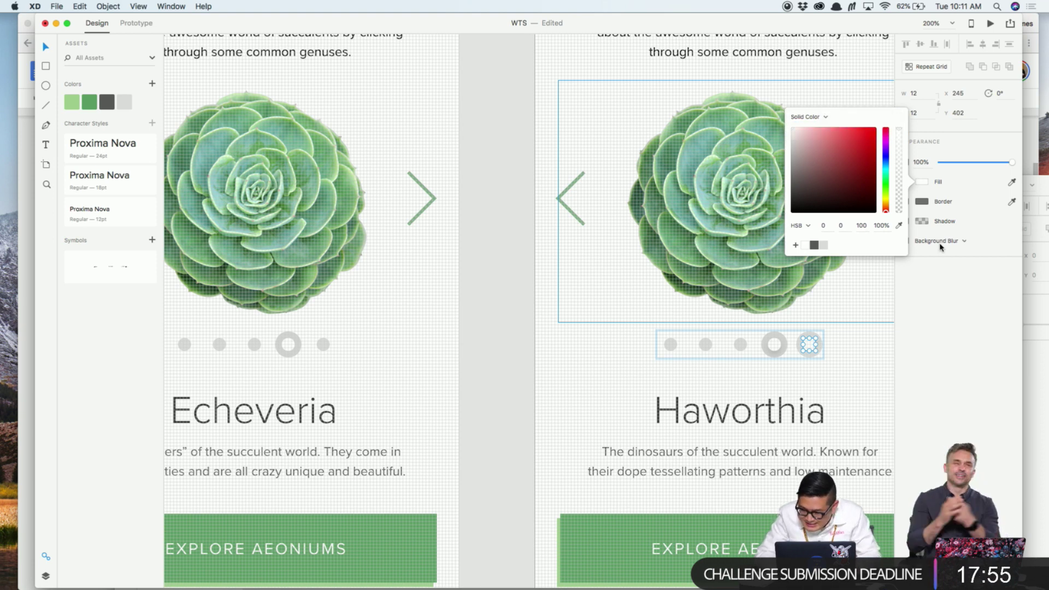
{"action": "left_click", "coordinate": [956, 221]}
{"action": "left_click", "coordinate": [940, 223]}
{"action": "left_click", "coordinate": [906, 221]}
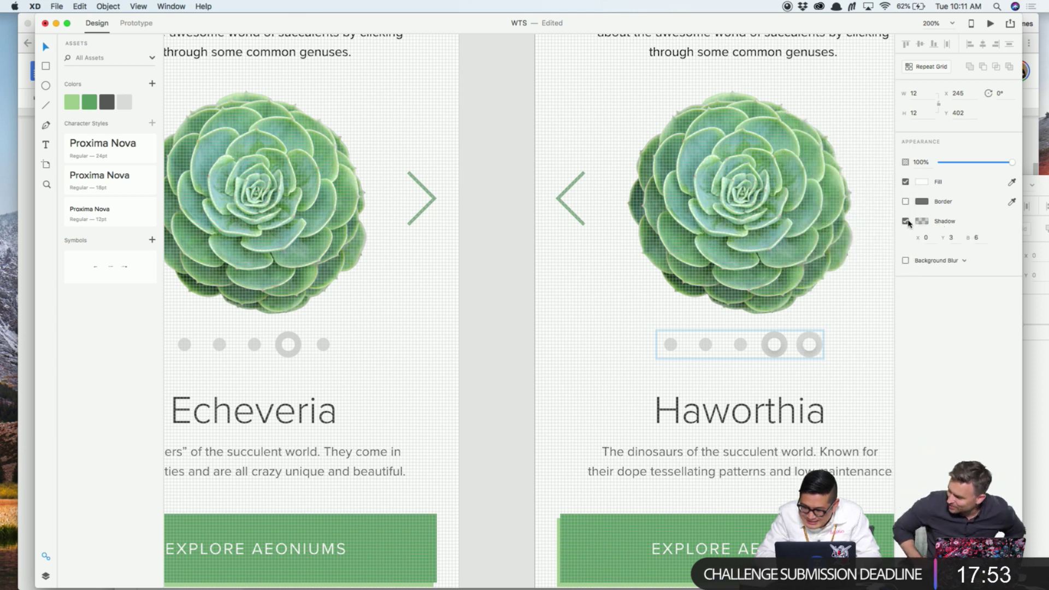
Remove the shadow from the fourth Haworthia pagination dot and set the opacity of the ring around it to 0%
{"action": "left_click", "coordinate": [775, 343]}
{"action": "left_click", "coordinate": [905, 222]}
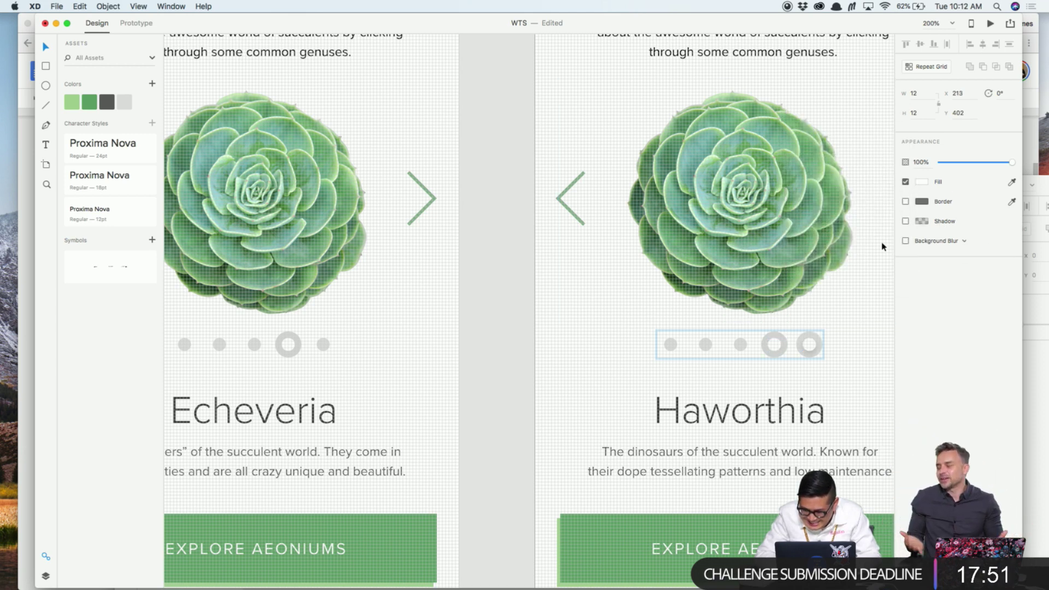
{"action": "left_click", "coordinate": [775, 343]}
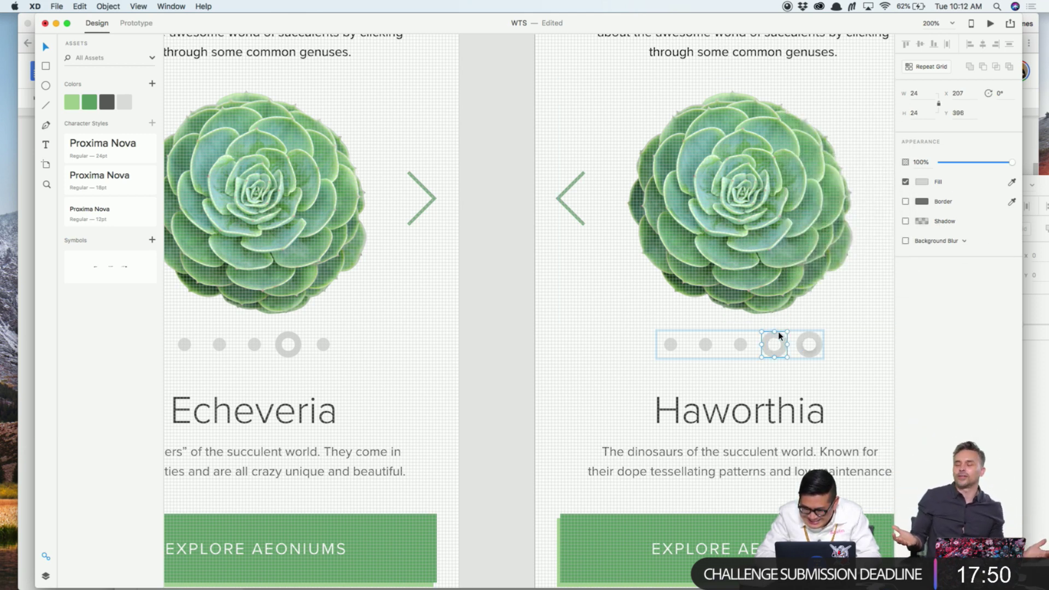
{"action": "left_click", "coordinate": [905, 182]}
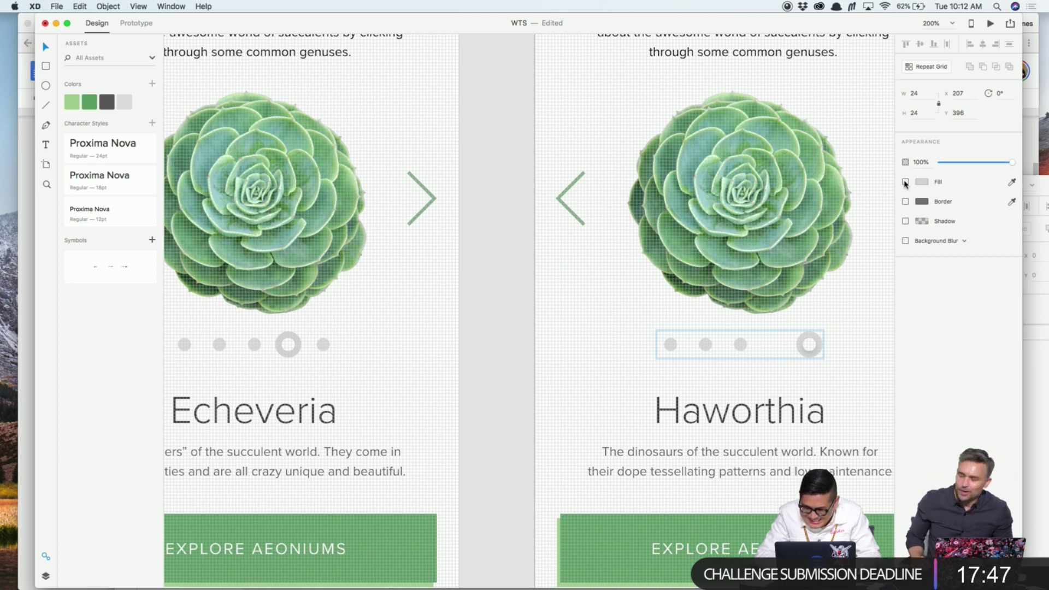
{"action": "left_click", "coordinate": [774, 345]}
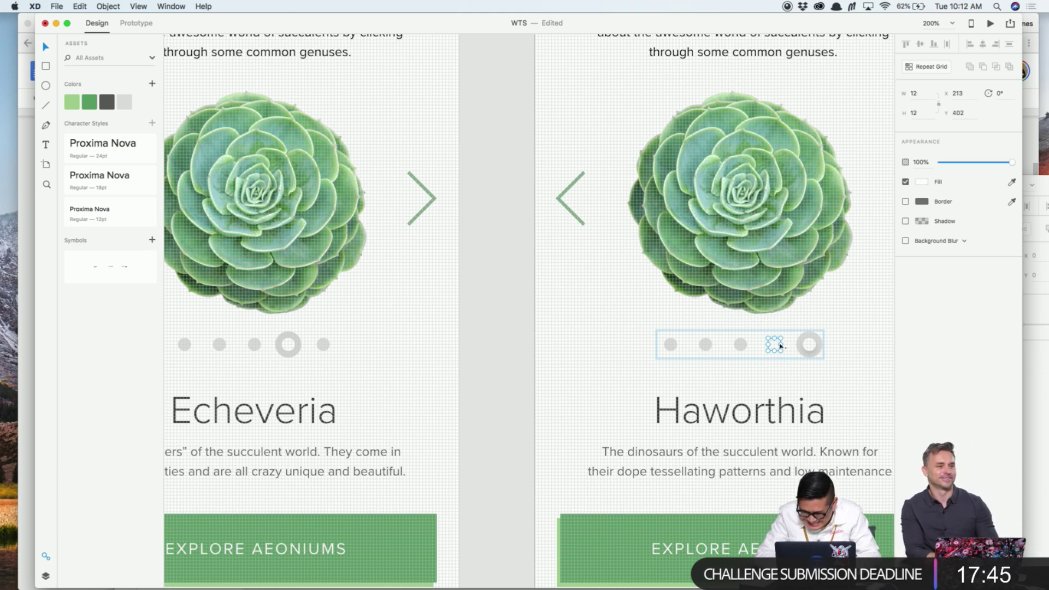
{"action": "left_click", "coordinate": [778, 343]}
{"action": "left_click", "coordinate": [913, 163]}
{"action": "left_click", "coordinate": [906, 182]}
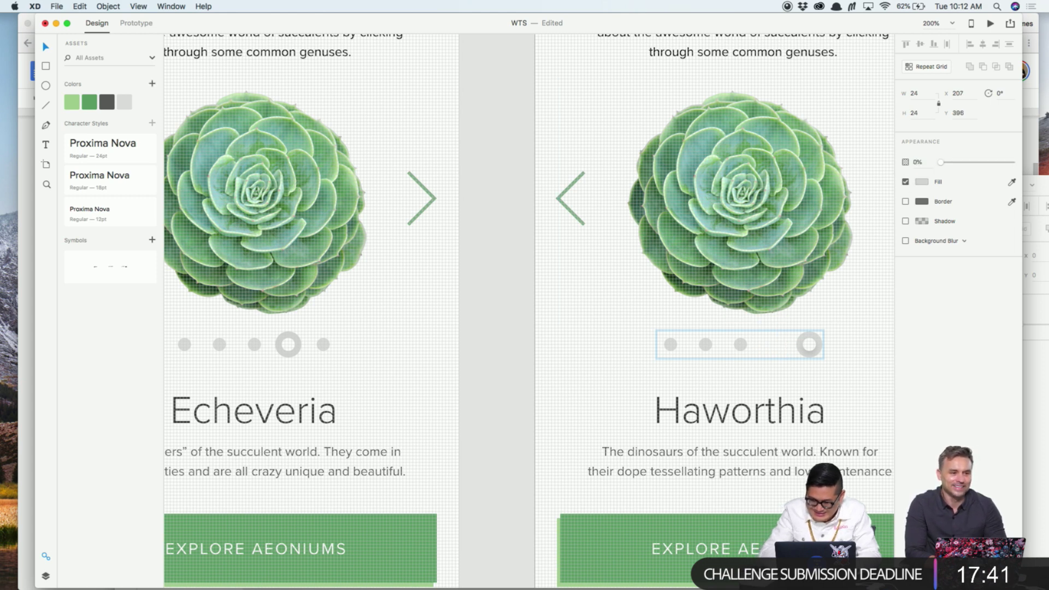
Open the fill colour of the fourth Haworthia pagination dot
{"action": "left_click", "coordinate": [779, 343]}
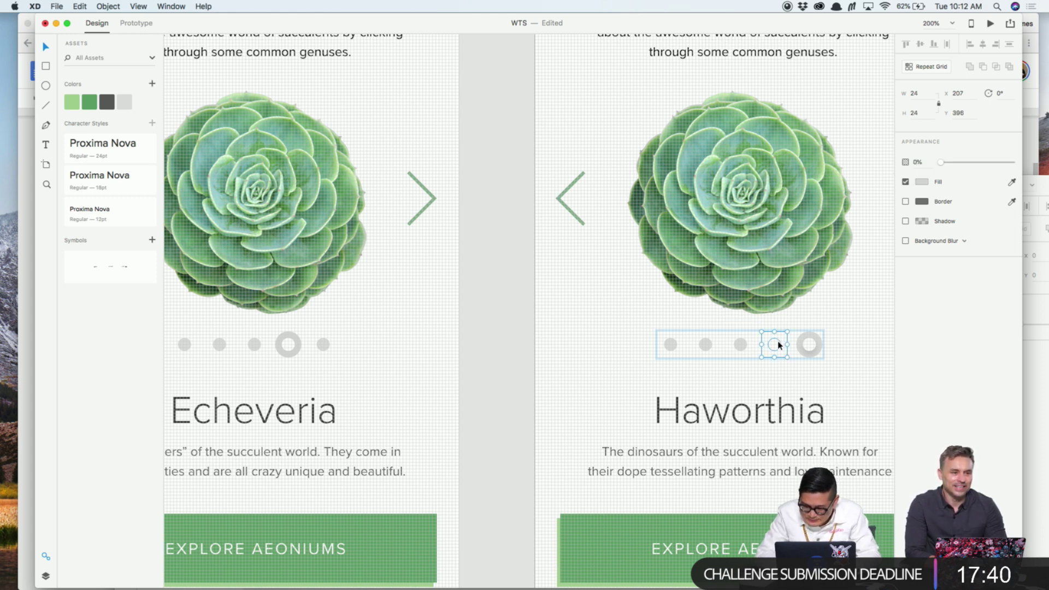
{"action": "left_click", "coordinate": [922, 182]}
{"action": "left_click", "coordinate": [845, 395]}
Give the Explore Aeoniums button on the Aeonium artboard a linear gradient fill running diagonally from its top-left to its bottom-right corner
{"action": "key", "text": "super+1"}
{"action": "scroll", "coordinate": [845, 393], "scroll_direction": "left", "scroll_amount": 15}
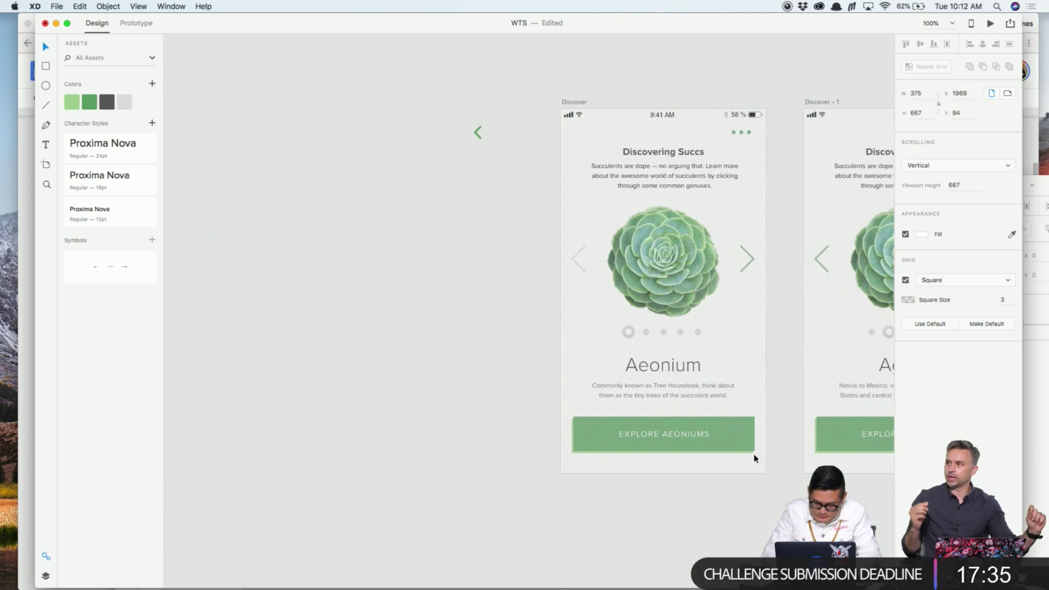
{"action": "left_click", "coordinate": [711, 421]}
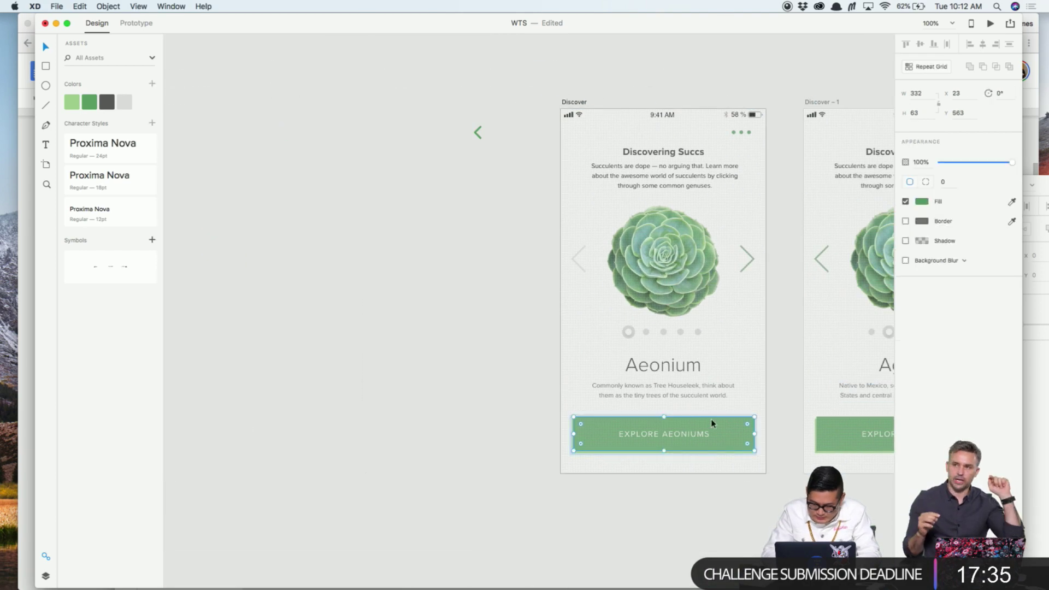
{"action": "left_click", "coordinate": [920, 201]}
{"action": "left_click", "coordinate": [823, 137]}
{"action": "left_click", "coordinate": [815, 149]}
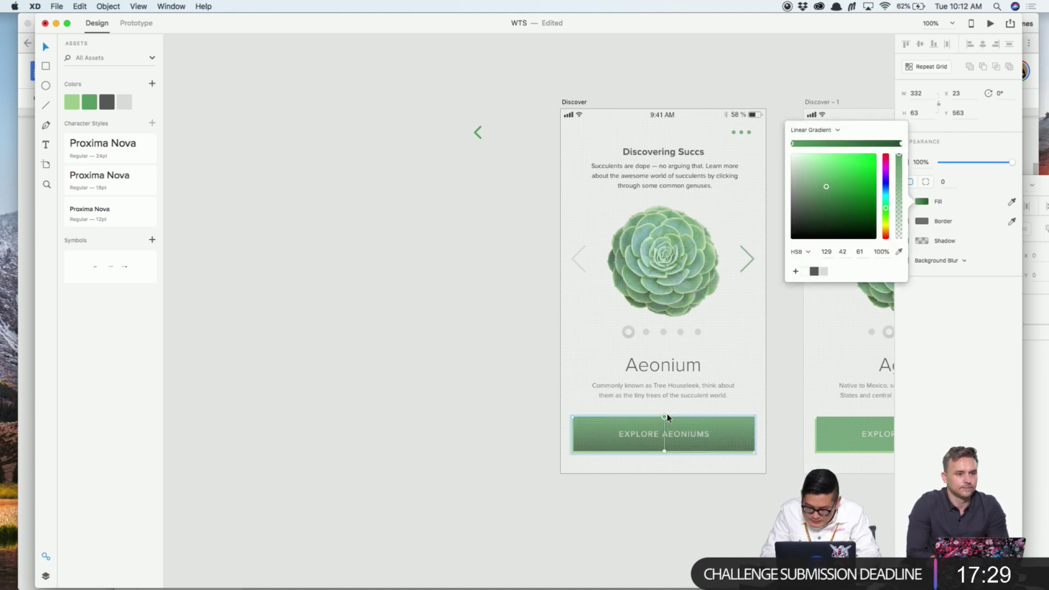
{"action": "left_click_drag", "start_coordinate": [663, 418], "coordinate": [573, 419]}
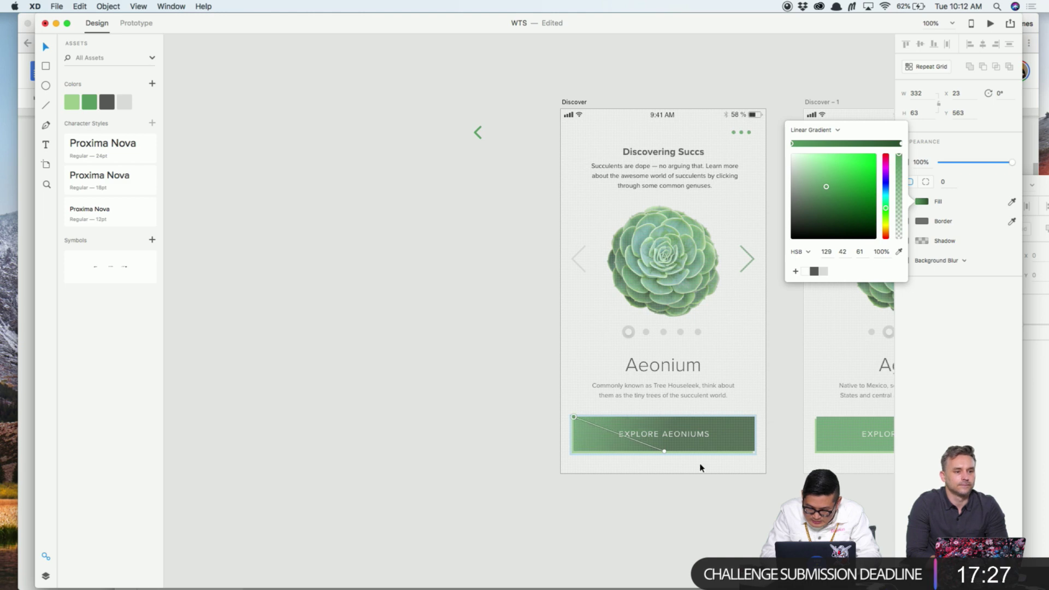
{"action": "left_click_drag", "start_coordinate": [664, 453], "coordinate": [754, 451]}
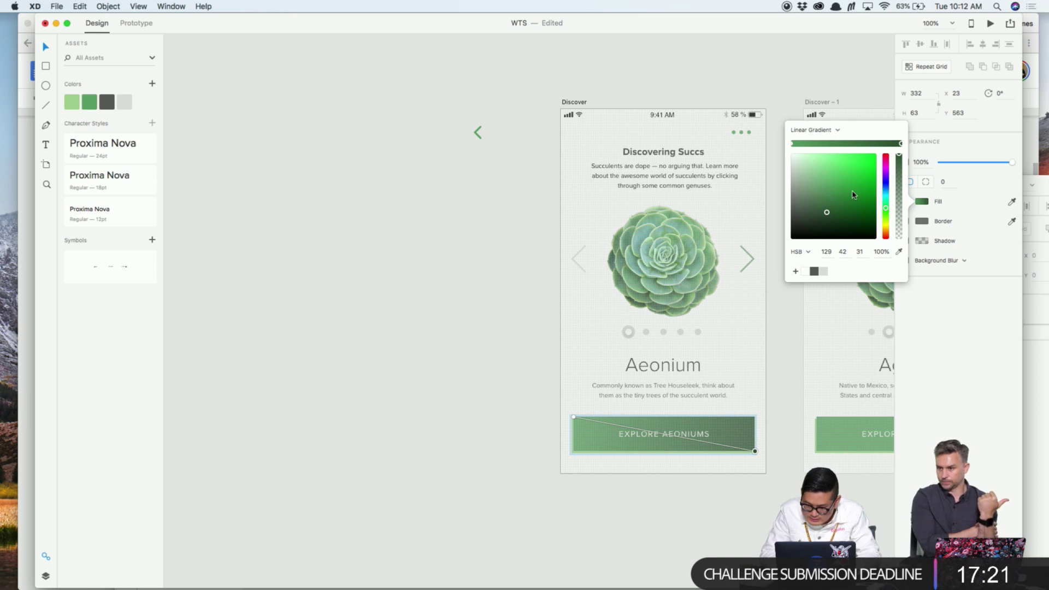
Sample a pale green from the succulent photo for the button gradient's end colour and preview the Aeonium screen
{"action": "left_click", "coordinate": [899, 252]}
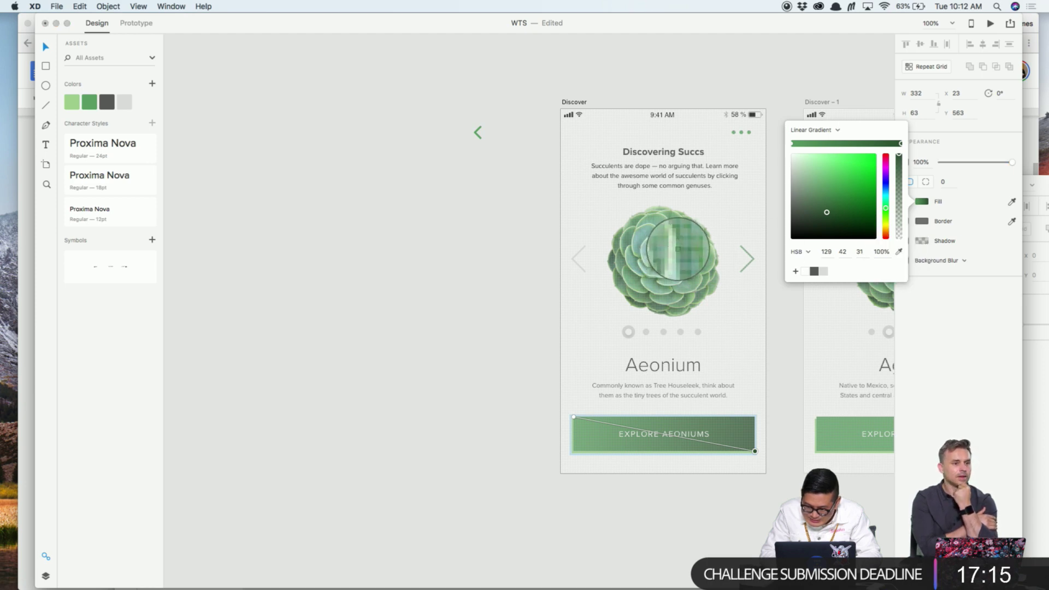
{"action": "left_click", "coordinate": [678, 250]}
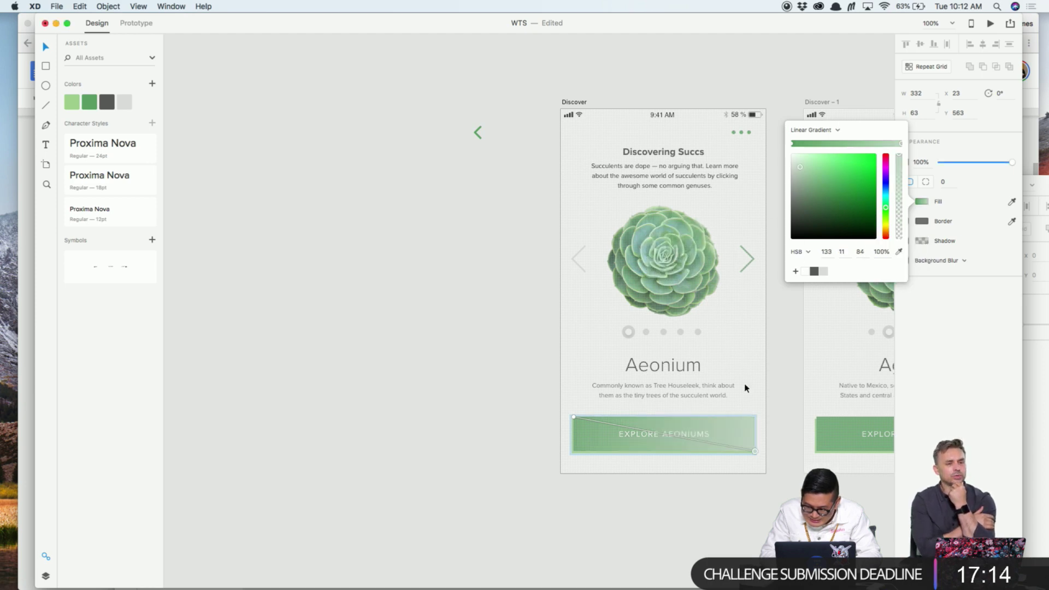
{"action": "left_click", "coordinate": [803, 363]}
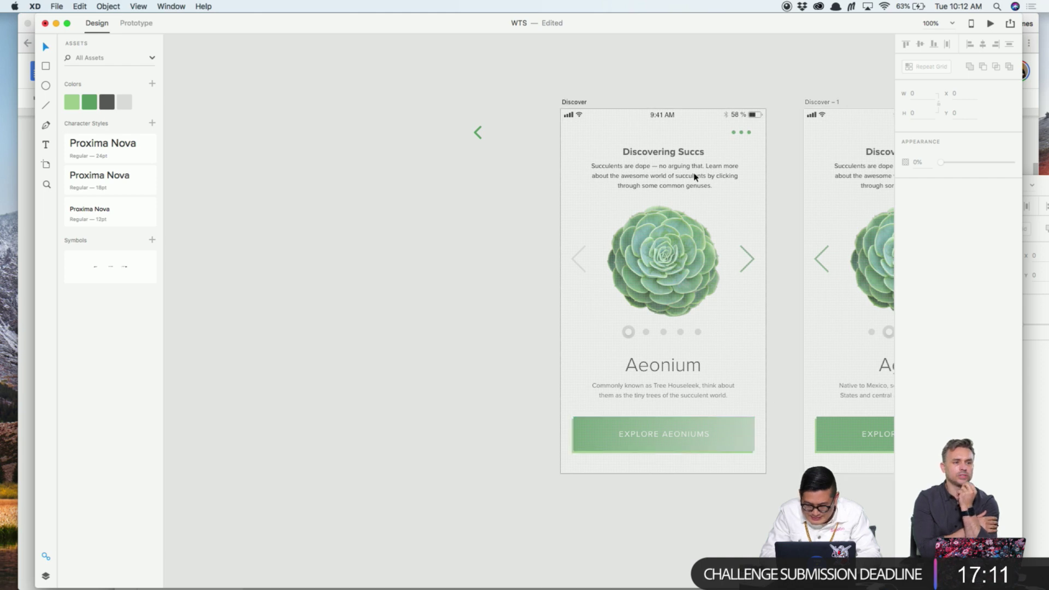
{"action": "left_click", "coordinate": [991, 24]}
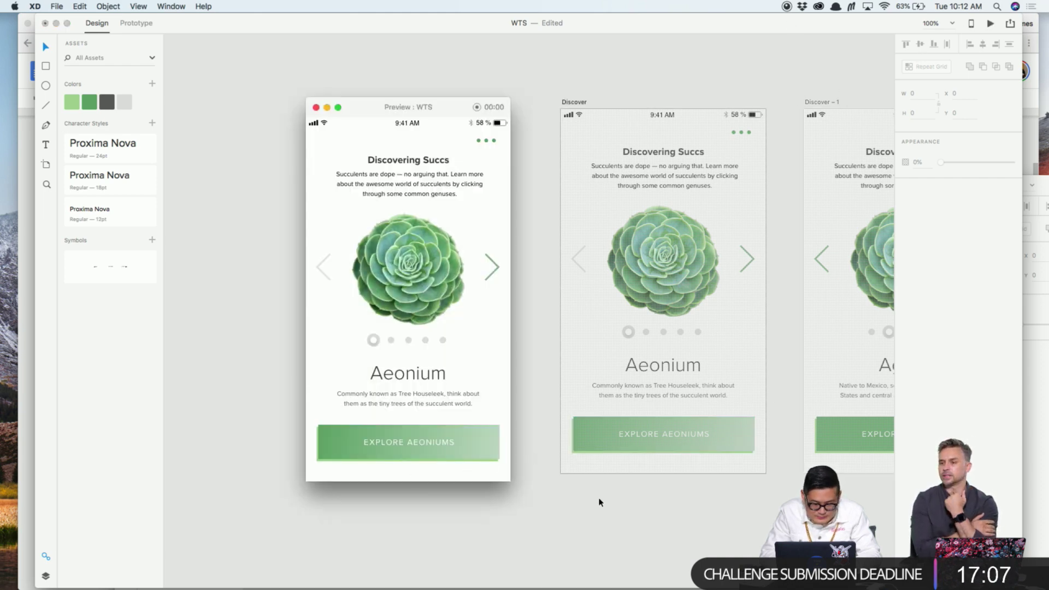
{"action": "left_click", "coordinate": [315, 107]}
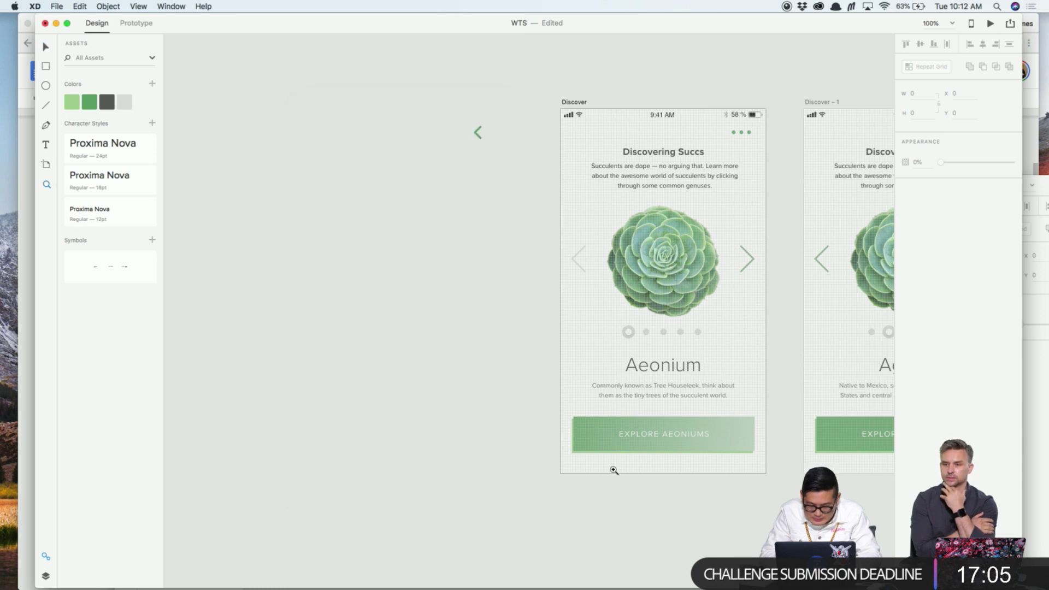
Fill the offset rectangle behind the Explore Aeoniums button with dark green, HSB 103, 81, 42
{"action": "left_click", "coordinate": [614, 470]}
{"action": "left_click", "coordinate": [595, 422]}
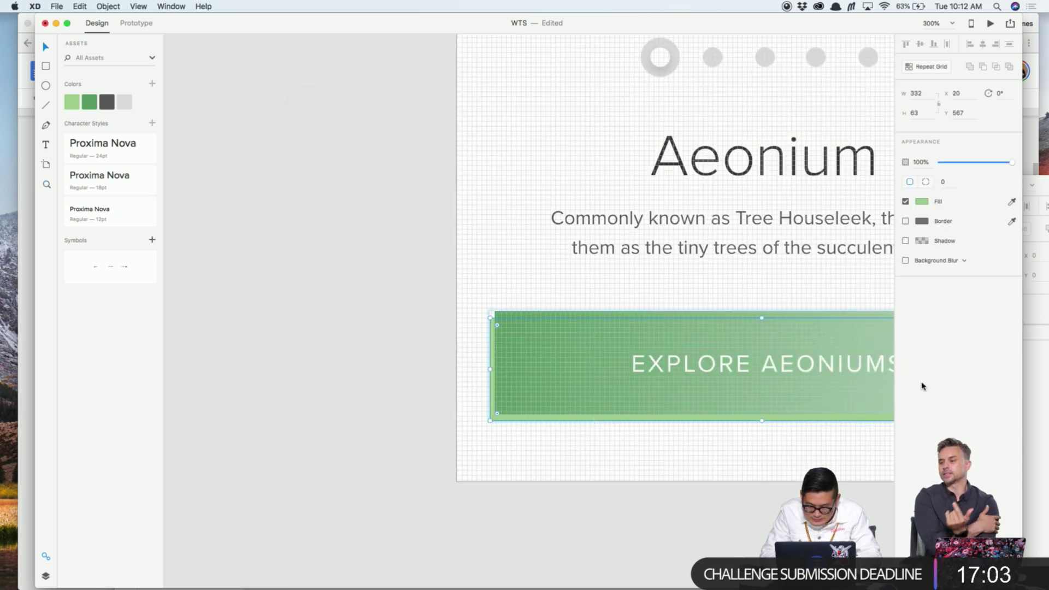
{"action": "left_click", "coordinate": [922, 201]}
{"action": "left_click", "coordinate": [860, 199]}
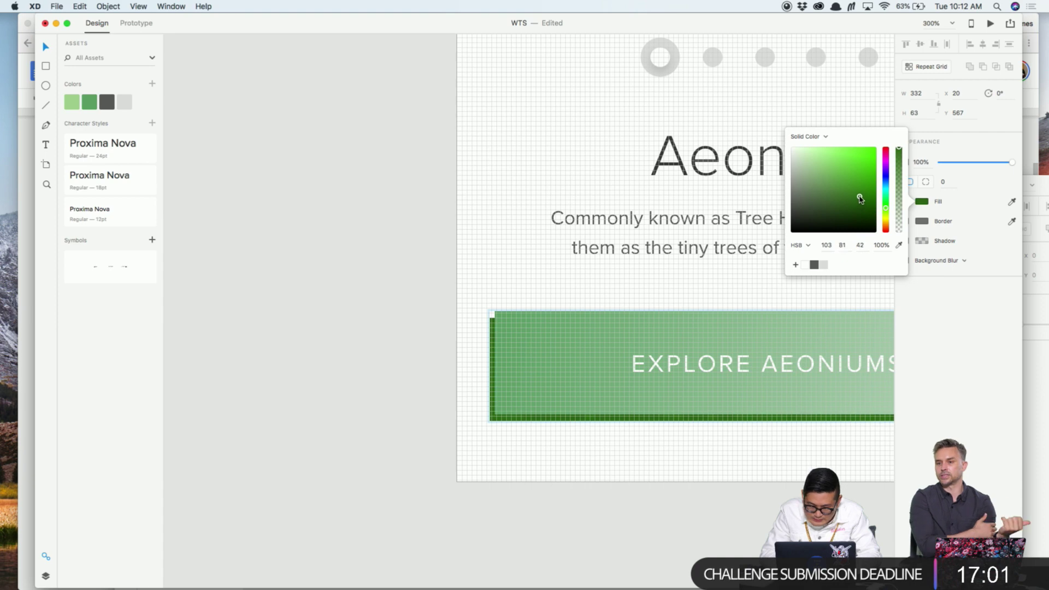
{"action": "left_click", "coordinate": [451, 367]}
Try repositioning the Explore Aeoniums button's gradient end points, shortening the gradient toward the top-left corner
{"action": "left_click", "coordinate": [585, 366]}
{"action": "scroll", "coordinate": [585, 366], "scroll_direction": "down", "scroll_amount": 3}
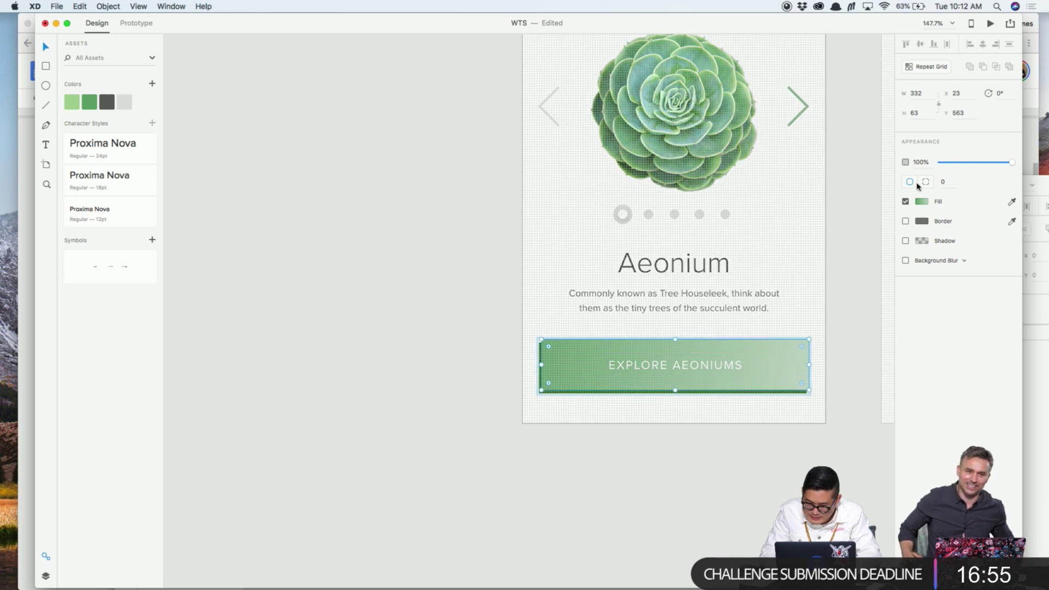
{"action": "left_click", "coordinate": [922, 202]}
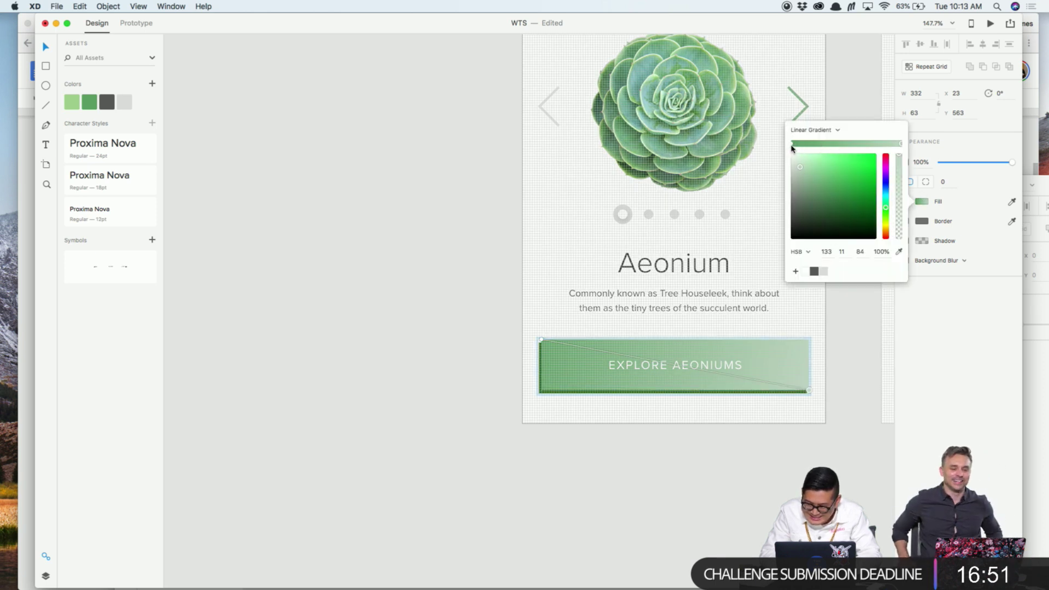
{"action": "left_click_drag", "start_coordinate": [811, 392], "coordinate": [599, 369]}
{"action": "left_click", "coordinate": [543, 340]}
{"action": "left_click_drag", "start_coordinate": [544, 341], "coordinate": [773, 398]}
{"action": "left_click_drag", "start_coordinate": [626, 411], "coordinate": [492, 323]}
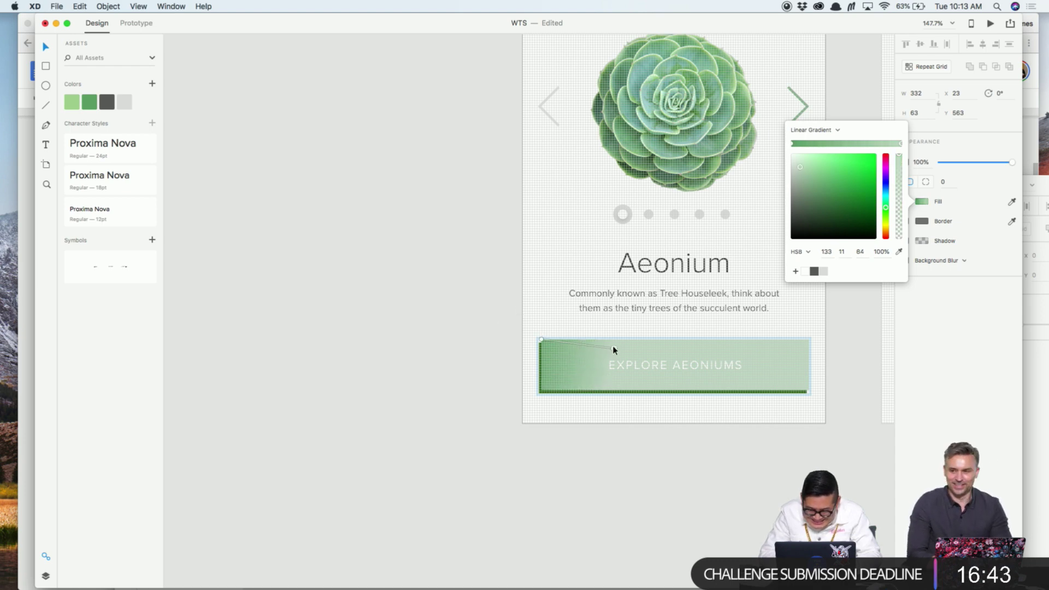
{"action": "left_click", "coordinate": [562, 346]}
{"action": "left_click_drag", "start_coordinate": [562, 346], "coordinate": [559, 350]}
{"action": "key", "text": "super+z"}
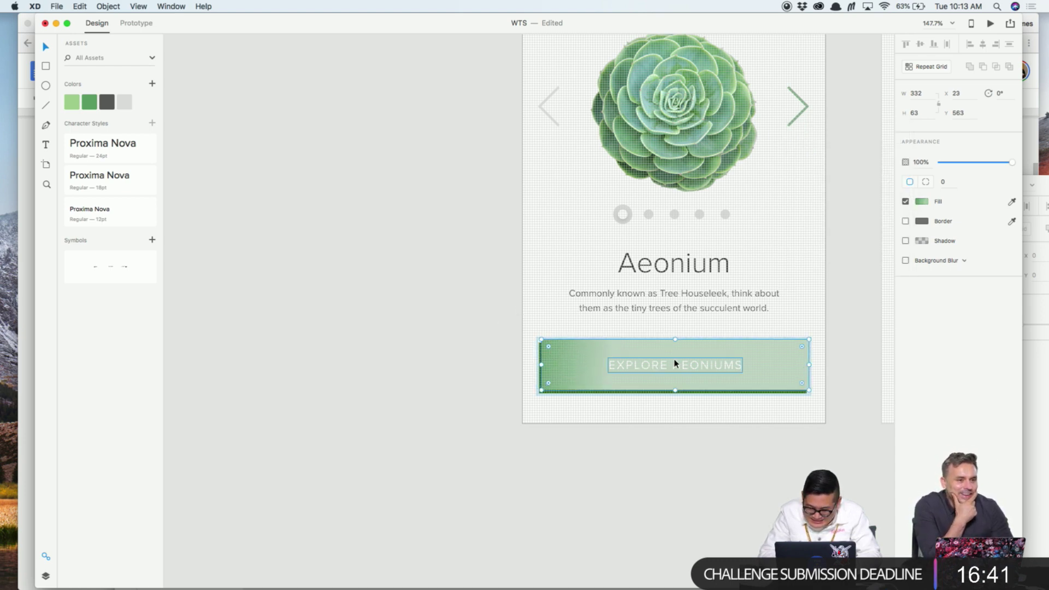
Reverse the Explore Aeoniums button's gradient so the pale green starts at the top-left corner and the darker green ends at the bottom-right
{"action": "left_click", "coordinate": [922, 201]}
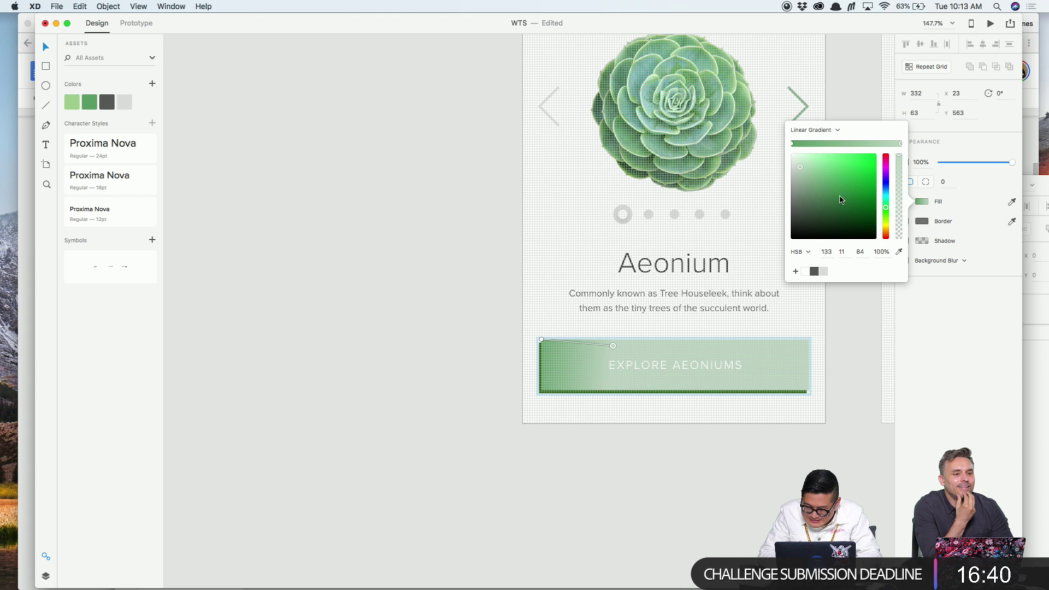
{"action": "left_click", "coordinate": [543, 340]}
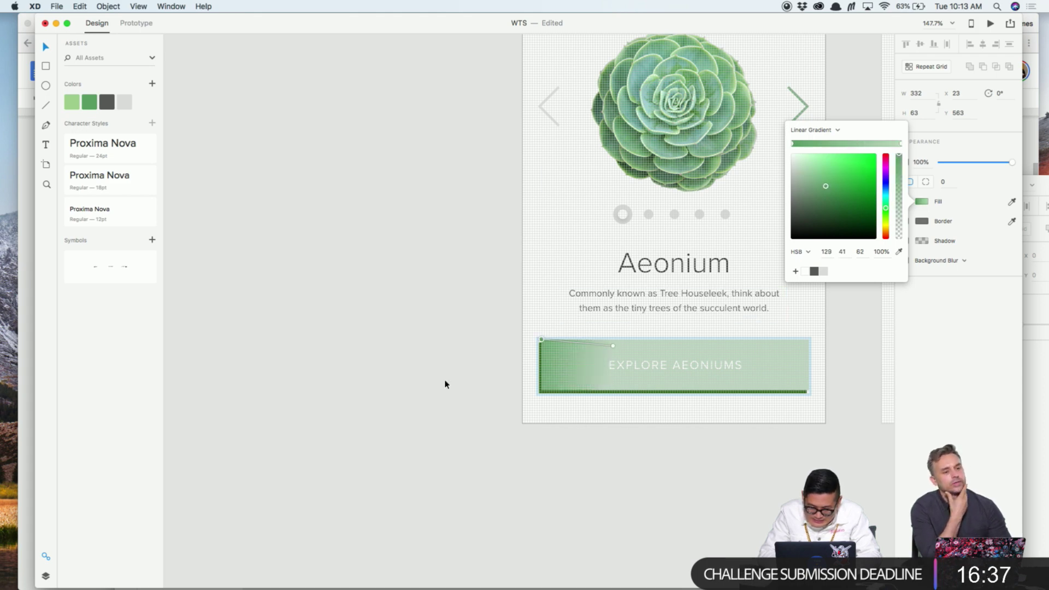
{"action": "left_click_drag", "start_coordinate": [613, 346], "coordinate": [577, 372]}
{"action": "left_click_drag", "start_coordinate": [542, 340], "coordinate": [809, 391]}
{"action": "left_click_drag", "start_coordinate": [577, 375], "coordinate": [540, 343]}
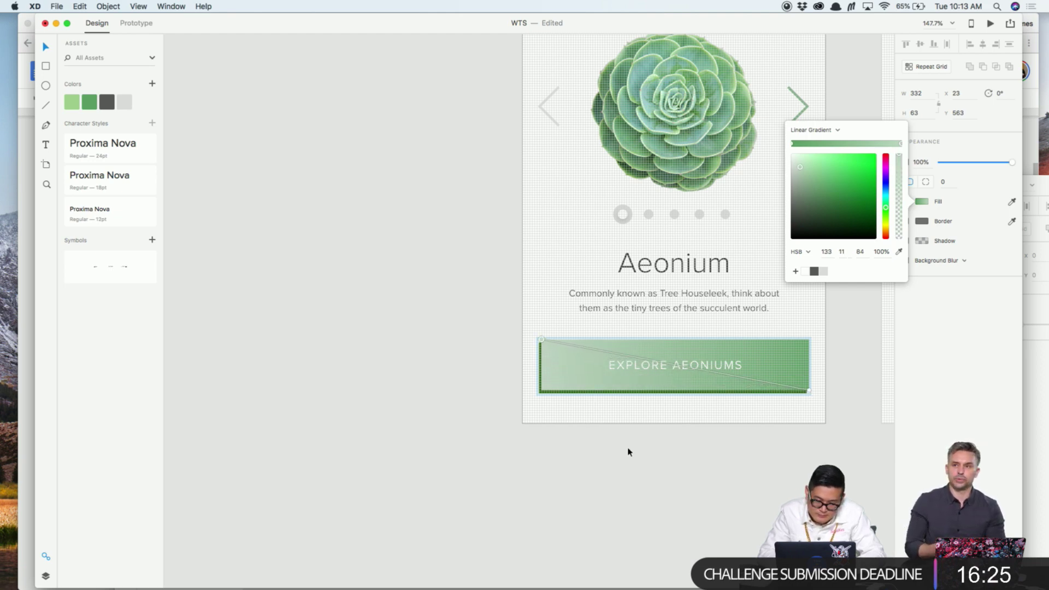
{"action": "left_click", "coordinate": [671, 455]}
{"action": "scroll", "coordinate": [784, 103], "scroll_direction": "up", "scroll_amount": 3}
{"action": "scroll", "coordinate": [783, 104], "scroll_direction": "right", "scroll_amount": 3}
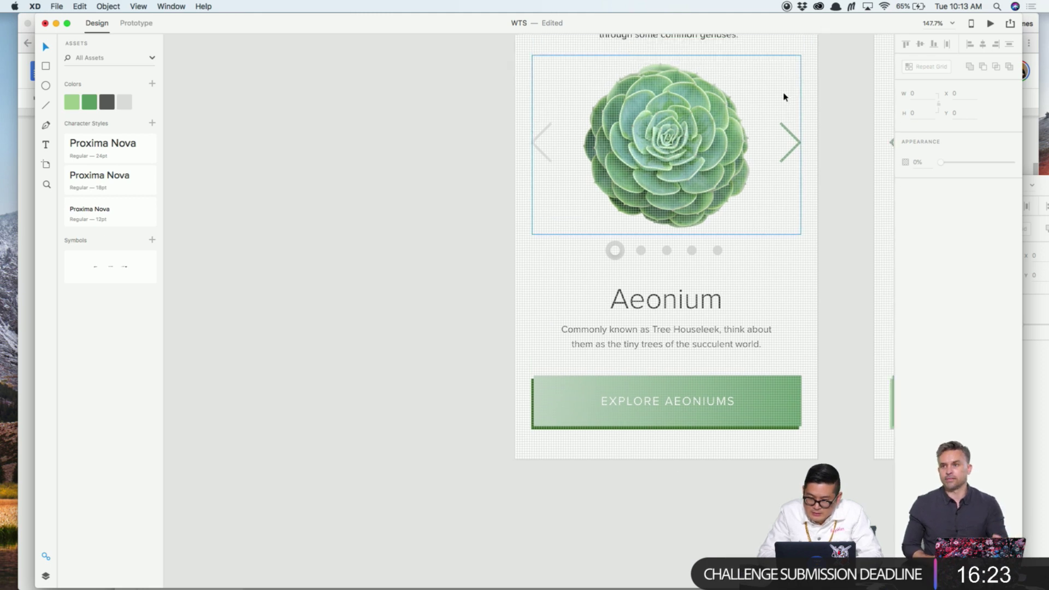
Save the document and preview the Aeonium screen with the reversed button gradient
{"action": "key", "text": "super+s"}
{"action": "scroll", "coordinate": [792, 89], "scroll_direction": "up", "scroll_amount": 3}
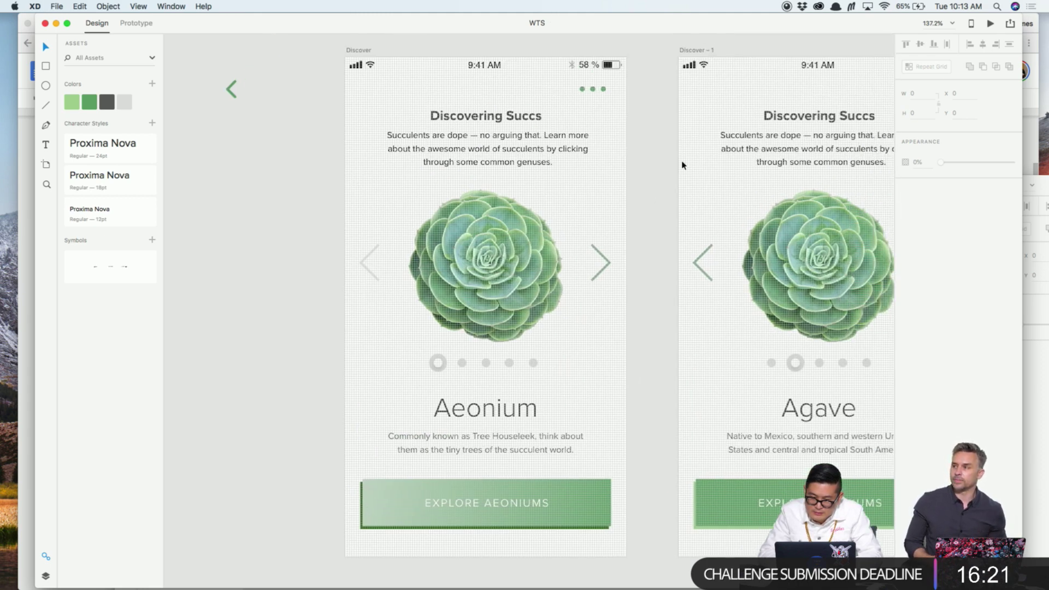
{"action": "left_click", "coordinate": [990, 23]}
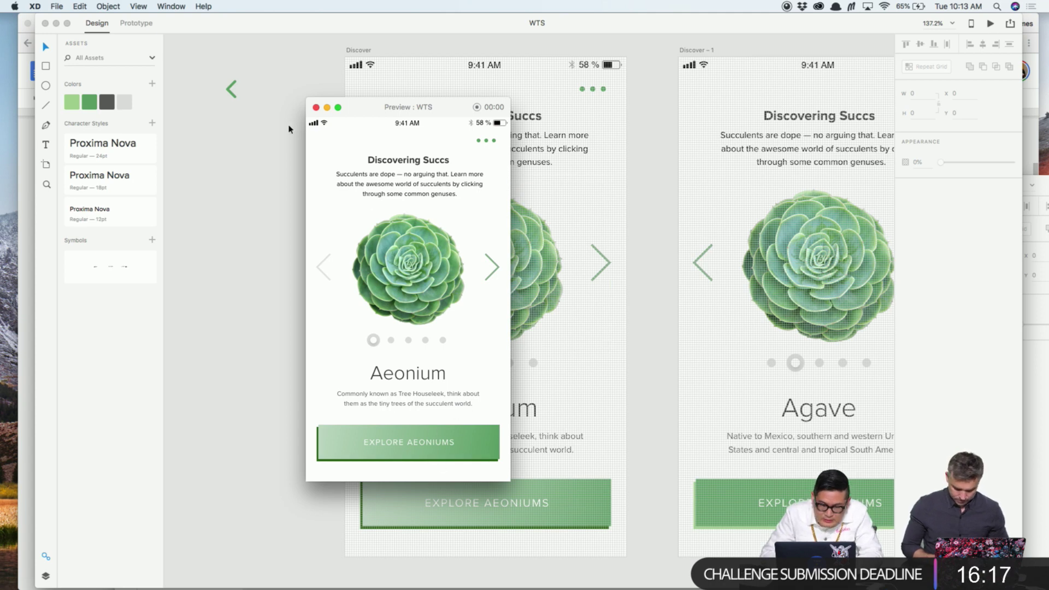
{"action": "left_click", "coordinate": [316, 108]}
Recolor the offset rectangle behind the Explore Aeoniums button with a muted green sampled from the succulent photo, then lighten it slightly
{"action": "scroll", "coordinate": [428, 544], "scroll_direction": "up", "scroll_amount": 8}
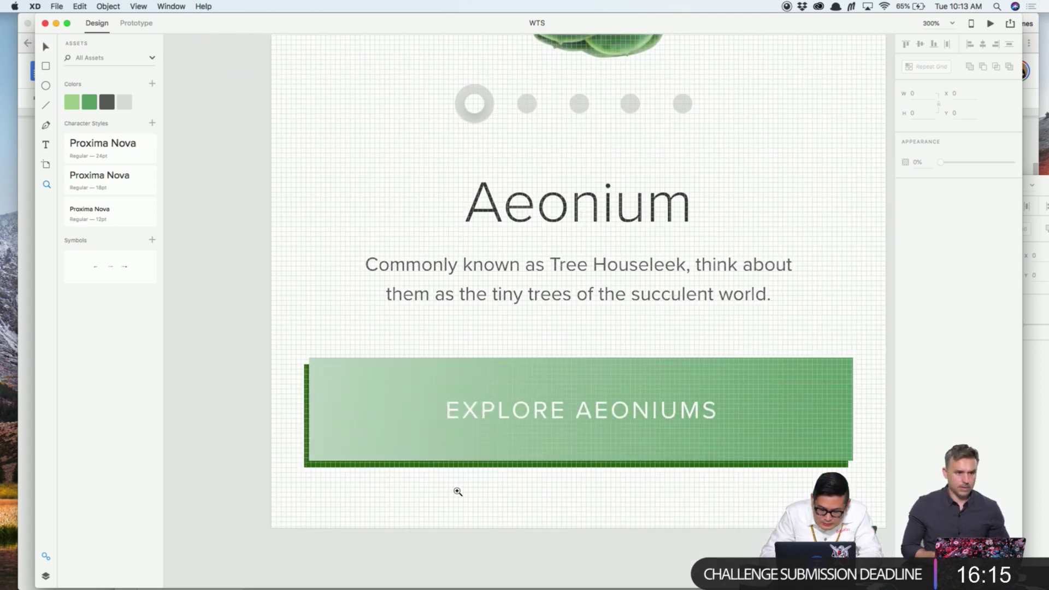
{"action": "left_click", "coordinate": [473, 465]}
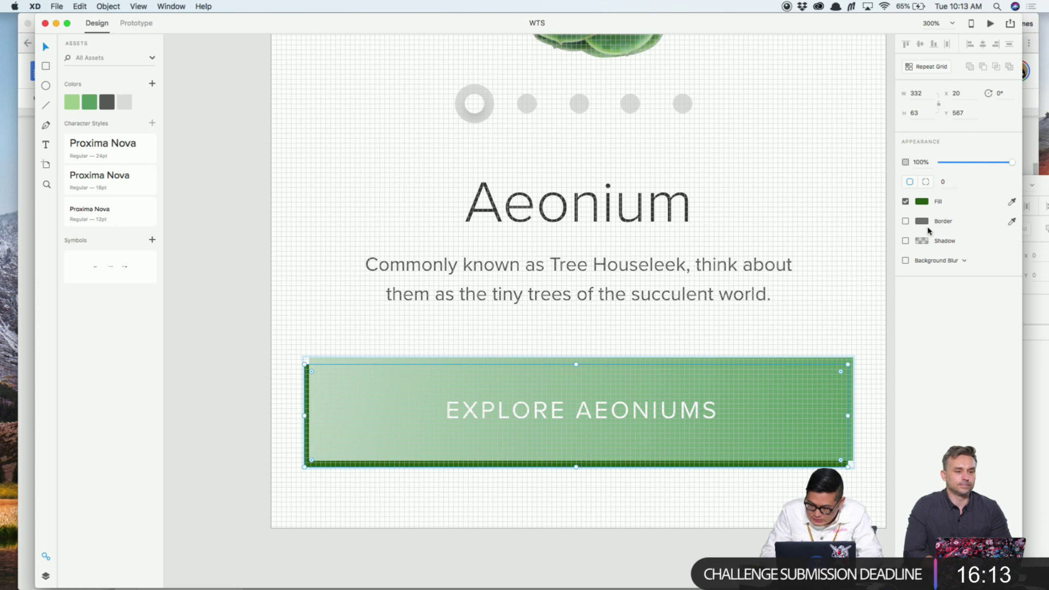
{"action": "left_click", "coordinate": [923, 203]}
{"action": "mouse_move", "coordinate": [859, 200]}
{"action": "left_mouse_down"}
{"action": "mouse_move", "coordinate": [834, 170]}
{"action": "mouse_move", "coordinate": [847, 163]}
{"action": "mouse_move", "coordinate": [859, 180]}
{"action": "mouse_move", "coordinate": [867, 166]}
{"action": "mouse_move", "coordinate": [869, 179]}
{"action": "mouse_move", "coordinate": [851, 182]}
{"action": "left_mouse_up"}
{"action": "scroll", "coordinate": [695, 189], "scroll_direction": "up", "scroll_amount": 3}
{"action": "left_click", "coordinate": [899, 244]}
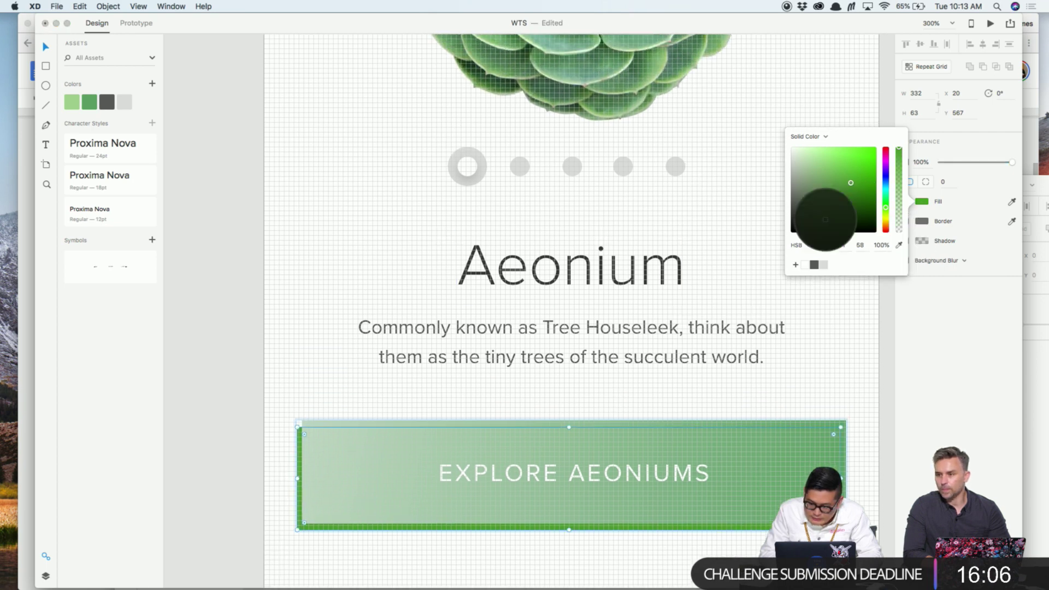
{"action": "left_click", "coordinate": [579, 97]}
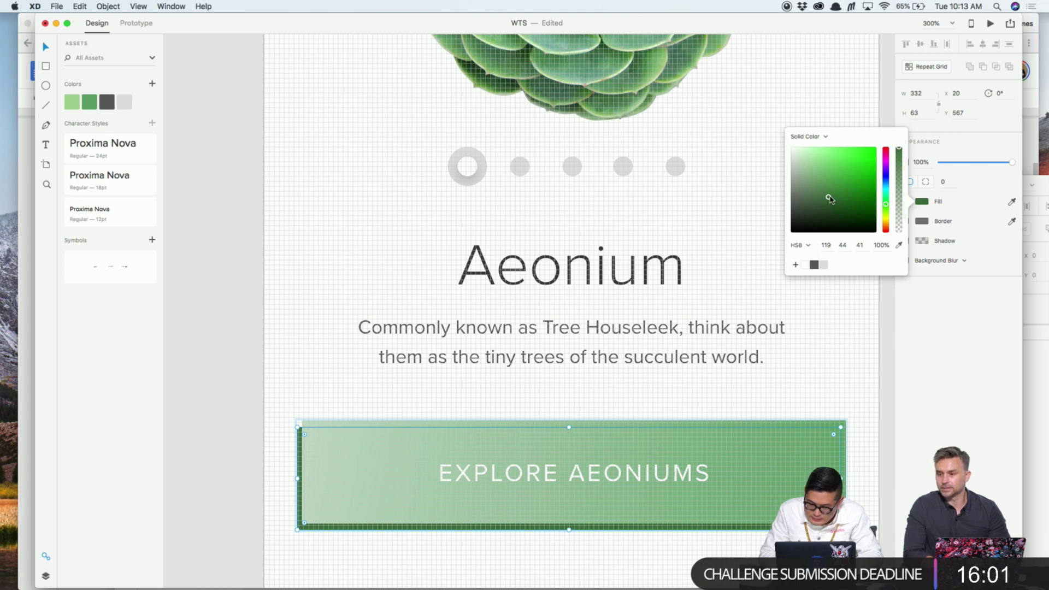
{"action": "left_click_drag", "start_coordinate": [829, 197], "coordinate": [824, 189]}
{"action": "left_click", "coordinate": [683, 284]}
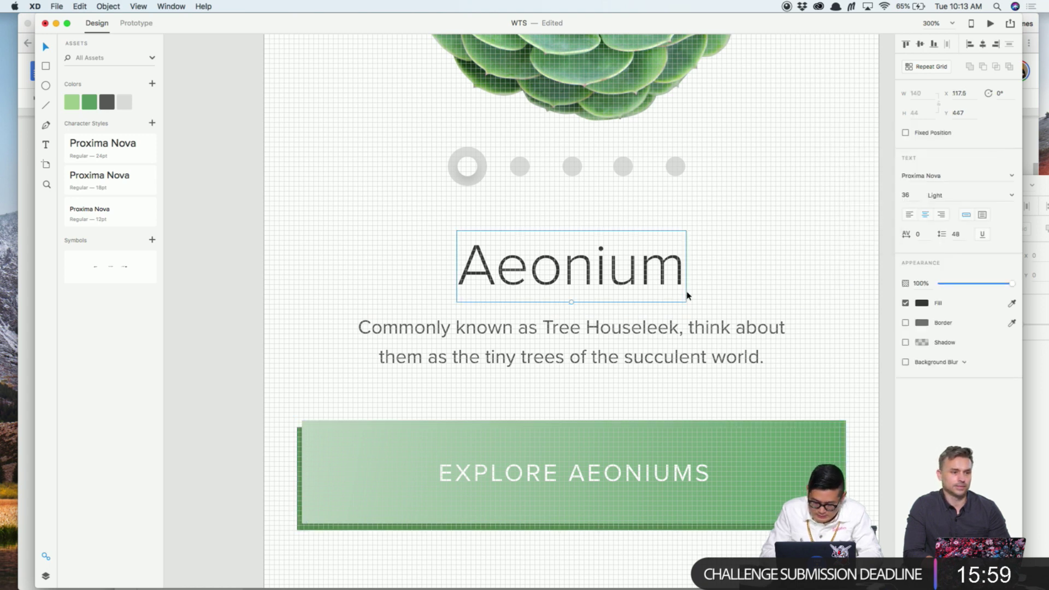
Apply the restyled Explore Aeoniums button's look, gradient and muted green backing, to the Explore Agaves button on the Agave screen
{"action": "key", "text": "super+minus"}
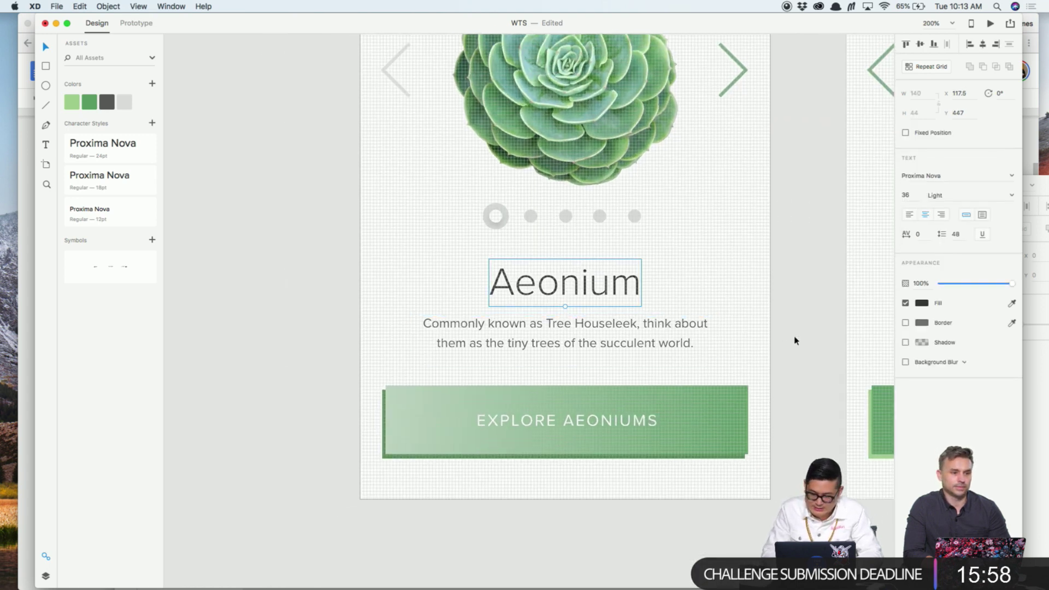
{"action": "left_click", "coordinate": [743, 382]}
{"action": "scroll", "coordinate": [727, 393], "scroll_direction": "right", "scroll_amount": 3}
{"action": "scroll", "coordinate": [727, 393], "scroll_direction": "up", "scroll_amount": 2}
{"action": "scroll", "coordinate": [681, 415], "scroll_direction": "left", "scroll_amount": 3}
{"action": "scroll", "coordinate": [681, 414], "scroll_direction": "down", "scroll_amount": 2}
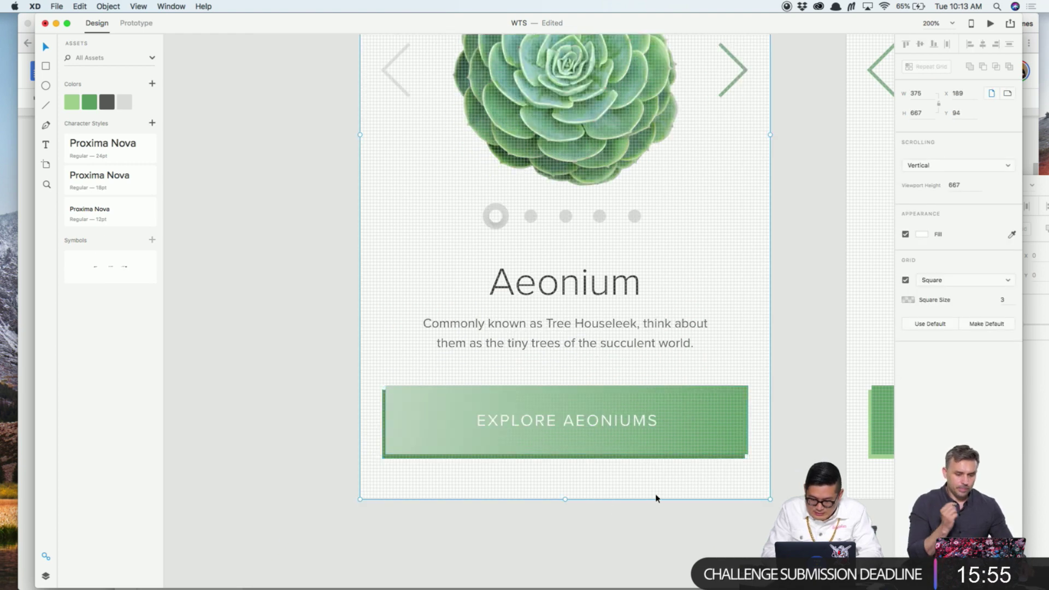
{"action": "left_click", "coordinate": [591, 474]}
{"action": "left_click_drag", "start_coordinate": [374, 408], "coordinate": [566, 460]}
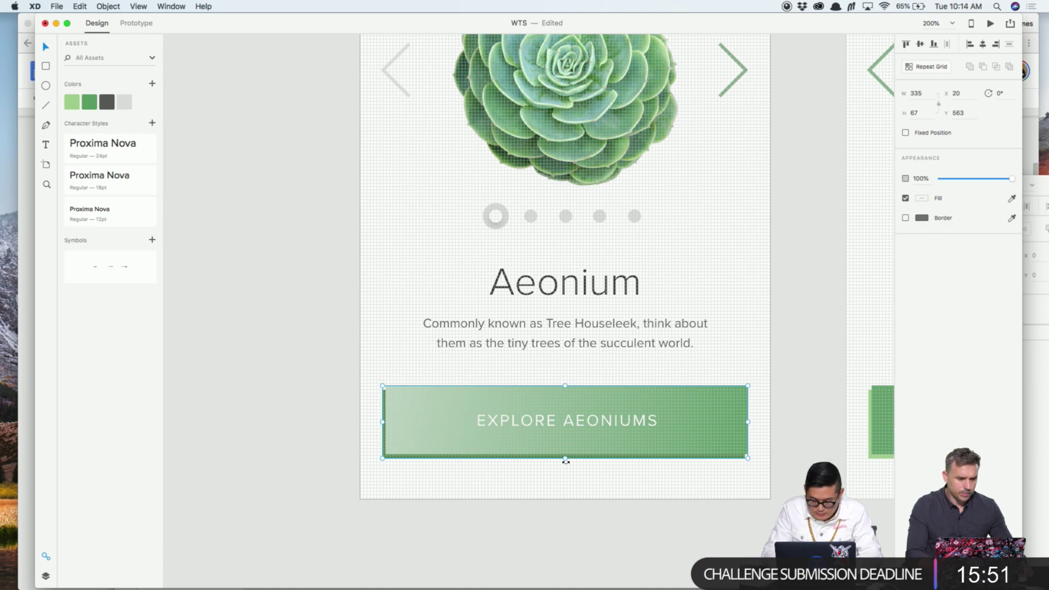
{"action": "key", "text": "super+1"}
{"action": "scroll", "coordinate": [470, 432], "scroll_direction": "right", "scroll_amount": 5}
{"action": "left_click", "coordinate": [519, 389]}
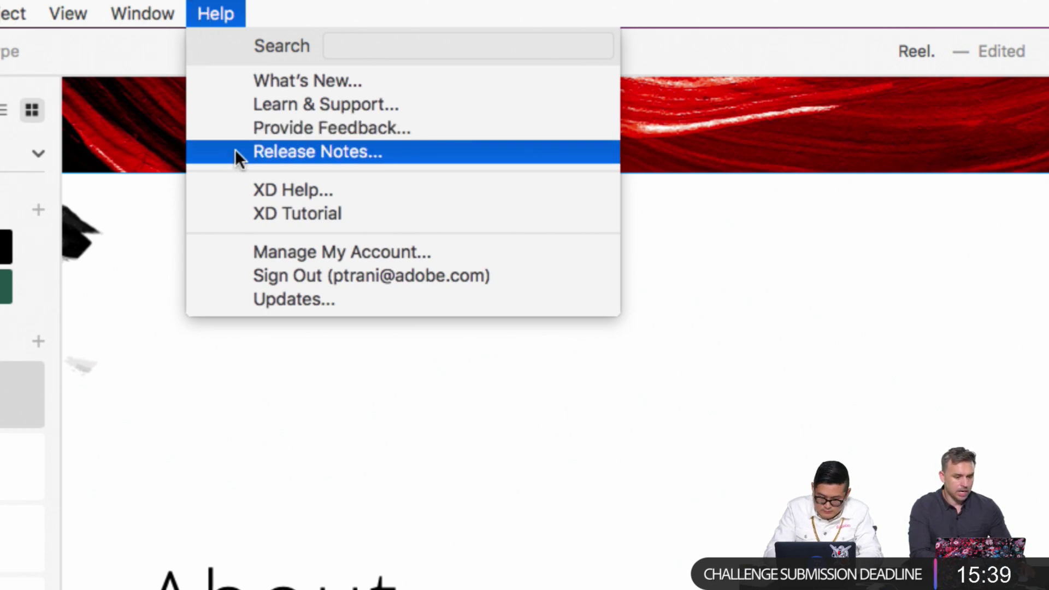
Open the Adobe XD feedback site in Chrome and go to its Feature Requests forum
{"action": "left_click", "coordinate": [265, 129]}
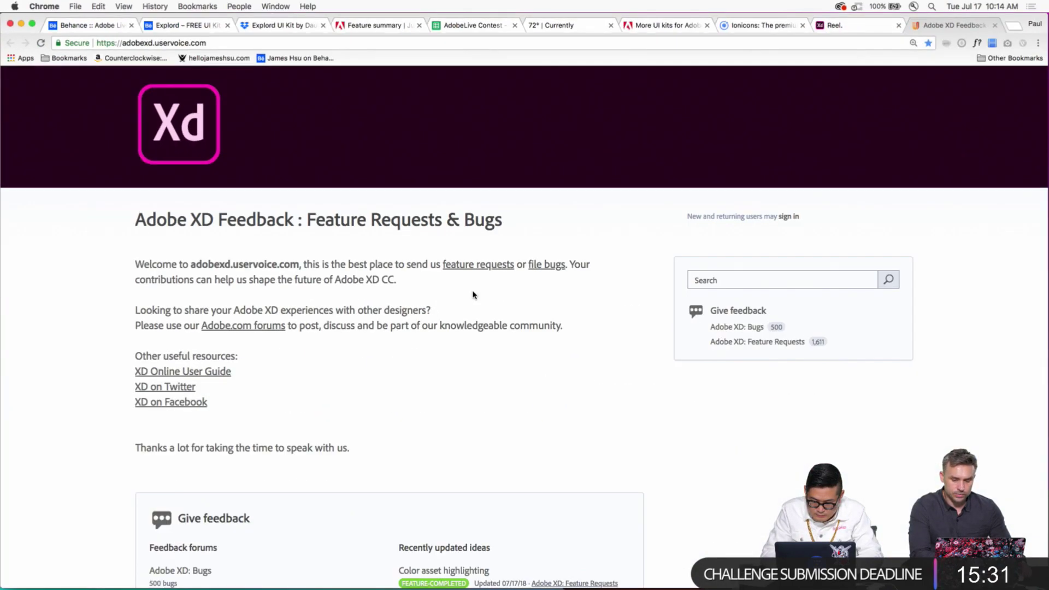
{"action": "scroll", "coordinate": [471, 295], "scroll_direction": "down", "scroll_amount": 3}
{"action": "left_click", "coordinate": [730, 260]}
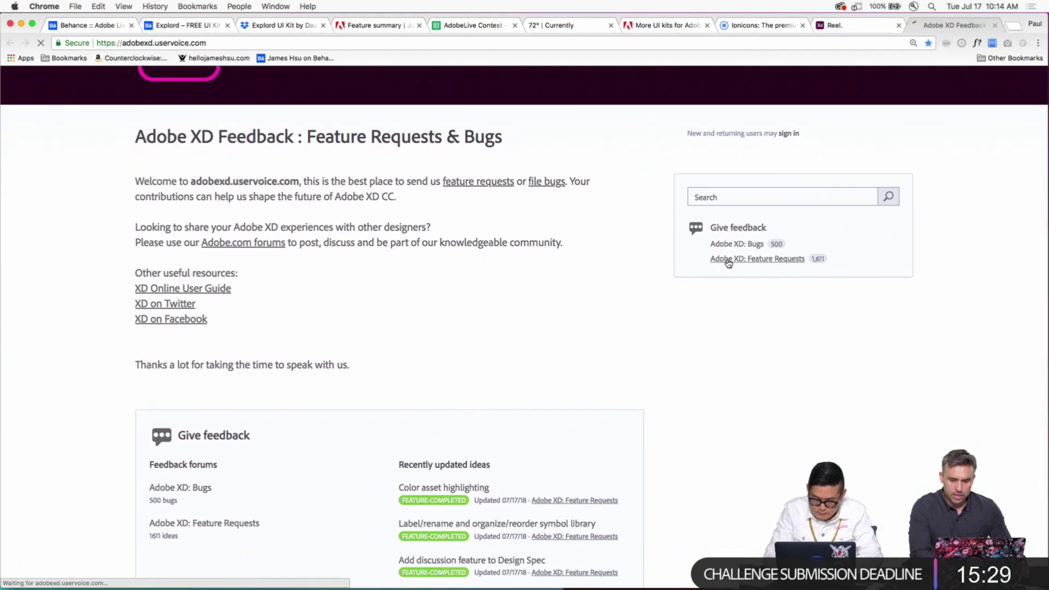
Browse the top ideas on the Adobe XD Feature Requests page, checking their vote counts and status labels
{"action": "scroll", "coordinate": [93, 459], "scroll_direction": "down", "scroll_amount": 5}
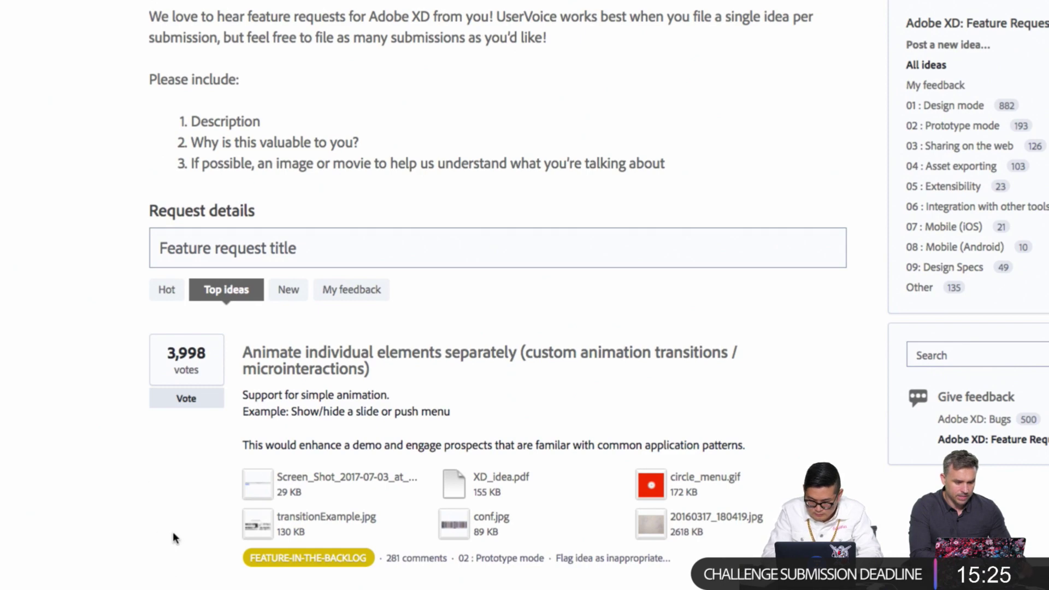
{"action": "scroll", "coordinate": [525, 284], "scroll_direction": "down", "scroll_amount": 1}
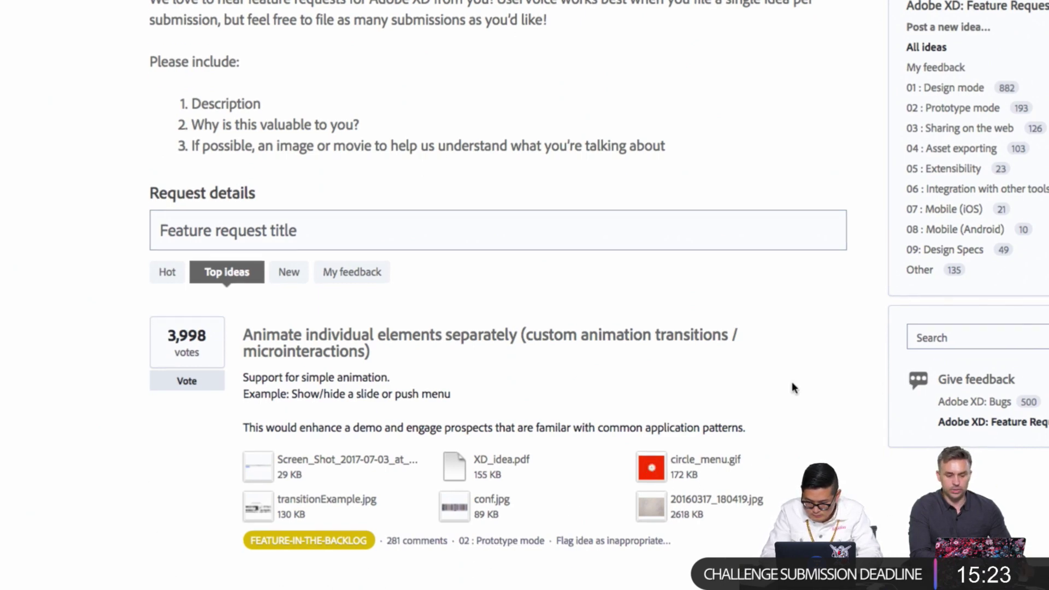
{"action": "scroll", "coordinate": [782, 360], "scroll_direction": "down", "scroll_amount": 7}
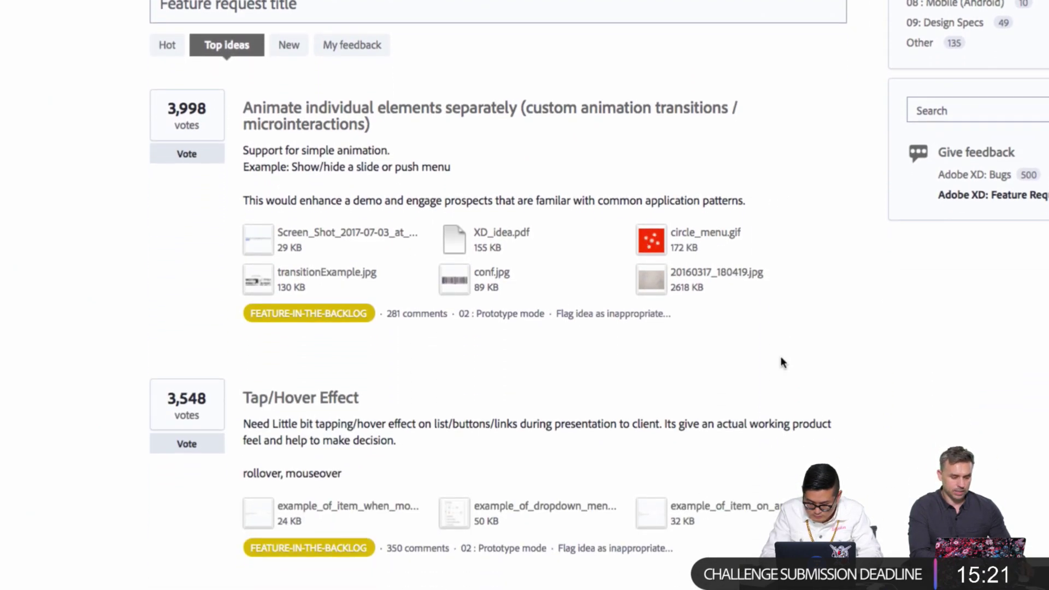
{"action": "scroll", "coordinate": [781, 358], "scroll_direction": "down", "scroll_amount": 9}
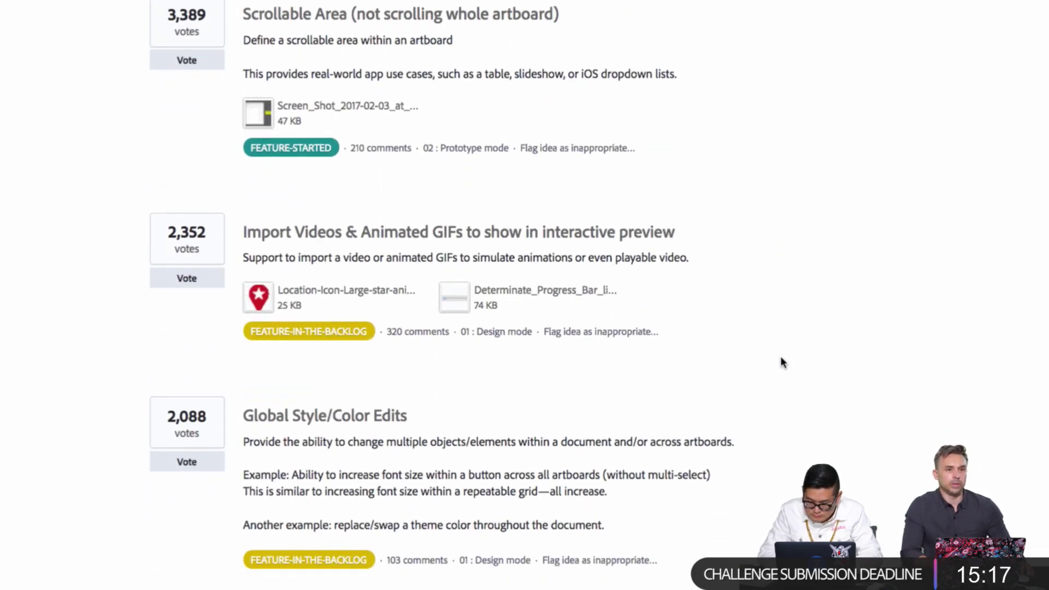
{"action": "scroll", "coordinate": [781, 359], "scroll_direction": "down", "scroll_amount": 3}
{"action": "scroll", "coordinate": [781, 361], "scroll_direction": "down", "scroll_amount": 10}
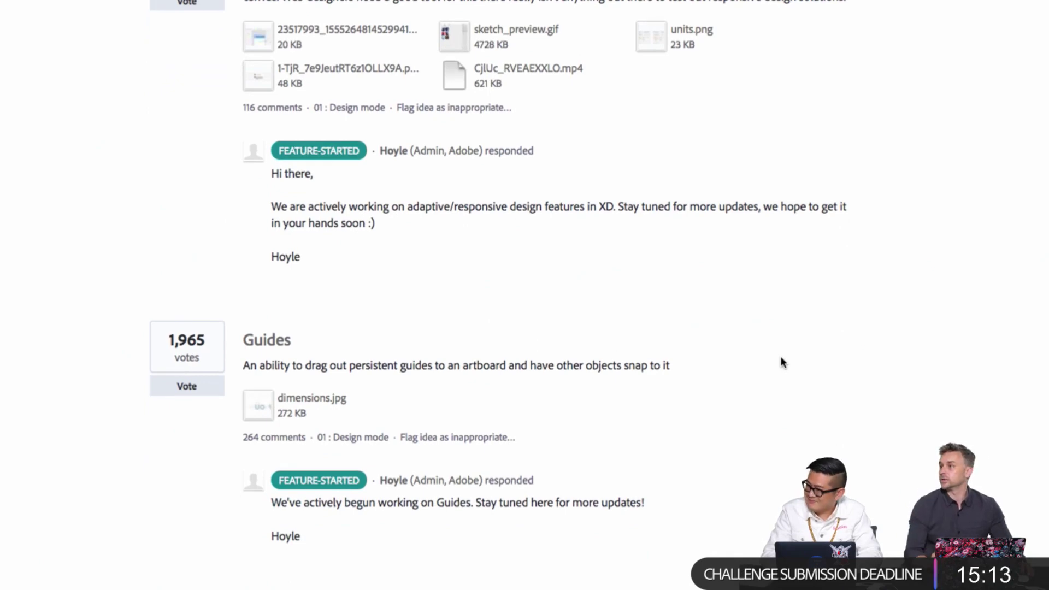
{"action": "scroll", "coordinate": [782, 359], "scroll_direction": "down", "scroll_amount": 2}
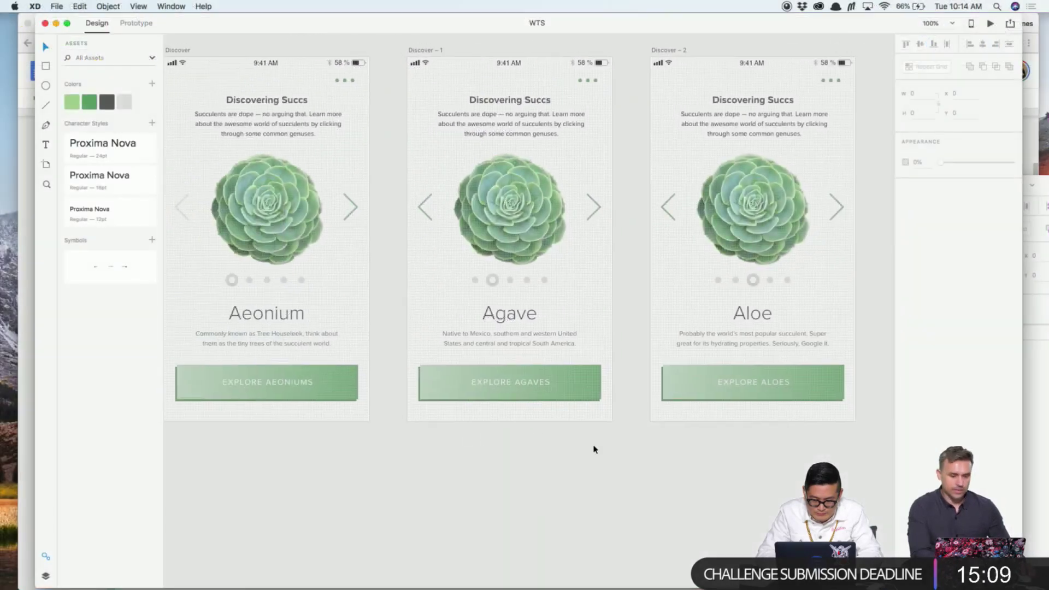
Switch to Finder and copy the aloe photo AdobeStock_31964577.jpeg from the Succ Photos folder
{"action": "key", "text": "super+minus"}
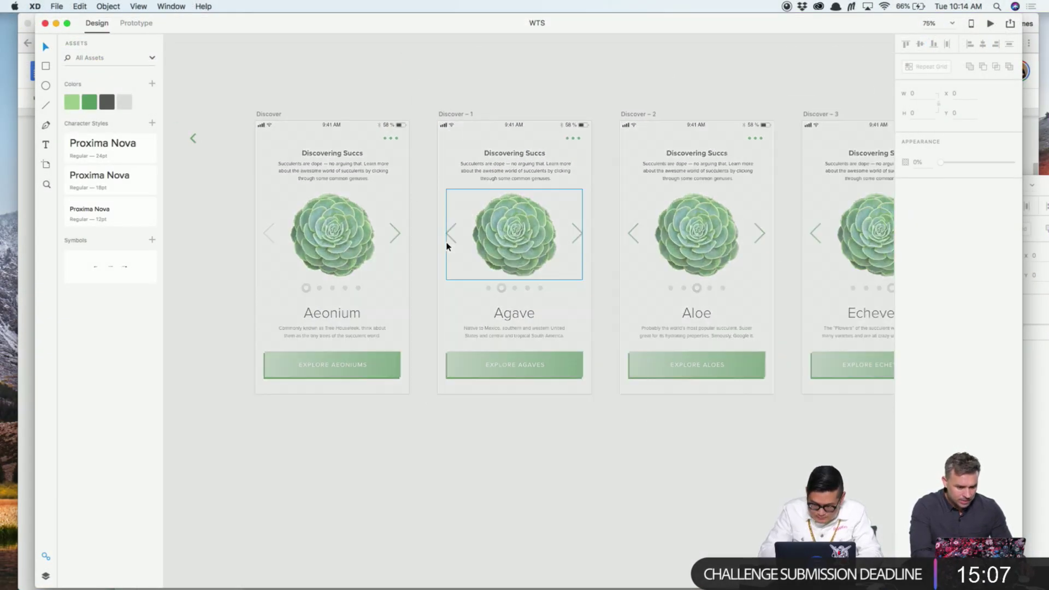
{"action": "left_click", "coordinate": [137, 23]}
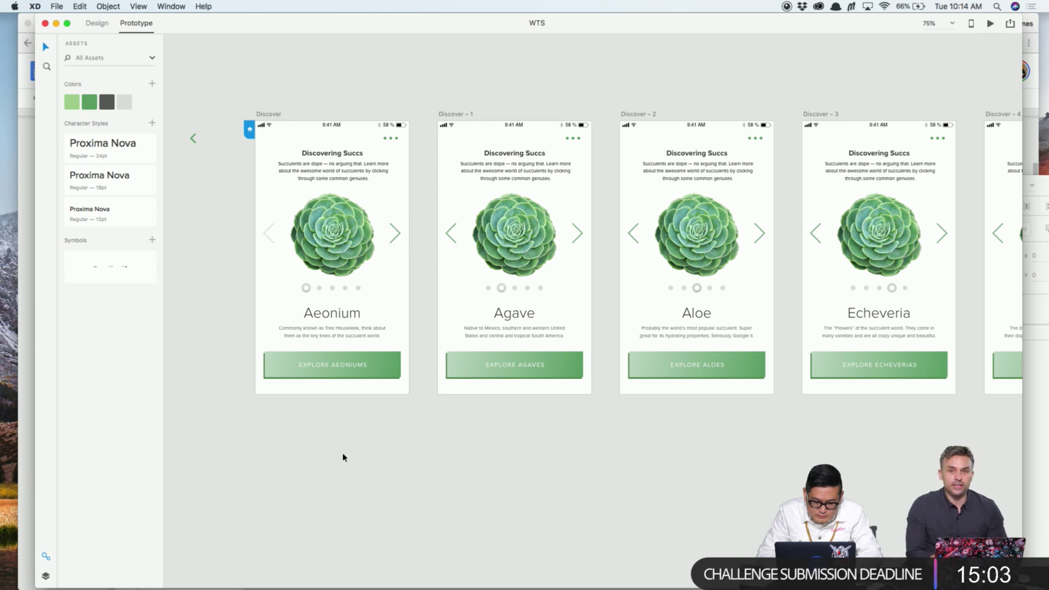
{"action": "key", "text": "super+Tab"}
{"action": "key", "text": "super+Tab"}
{"action": "left_click", "coordinate": [569, 267]}
{"action": "key", "text": "Right"}
{"action": "key", "text": "Down"}
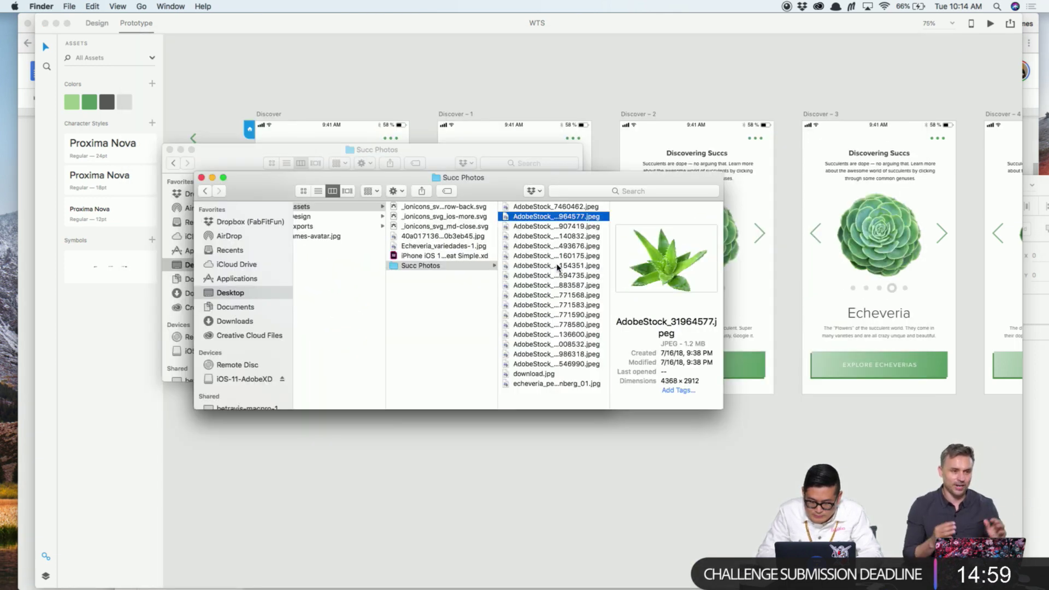
Back in Adobe XD, paste the aloe photo into the Discover – 2 artboard and scale it down to 332 × 222 in Design mode
{"action": "left_click", "coordinate": [621, 493]}
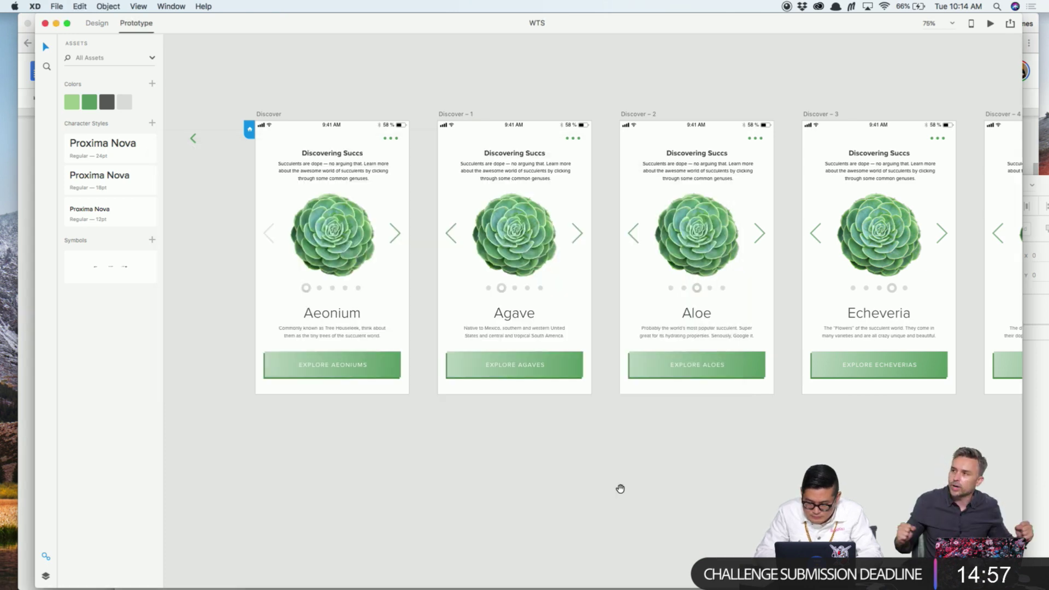
{"action": "left_click_drag", "start_coordinate": [622, 492], "coordinate": [392, 506]}
{"action": "key", "text": "super+v"}
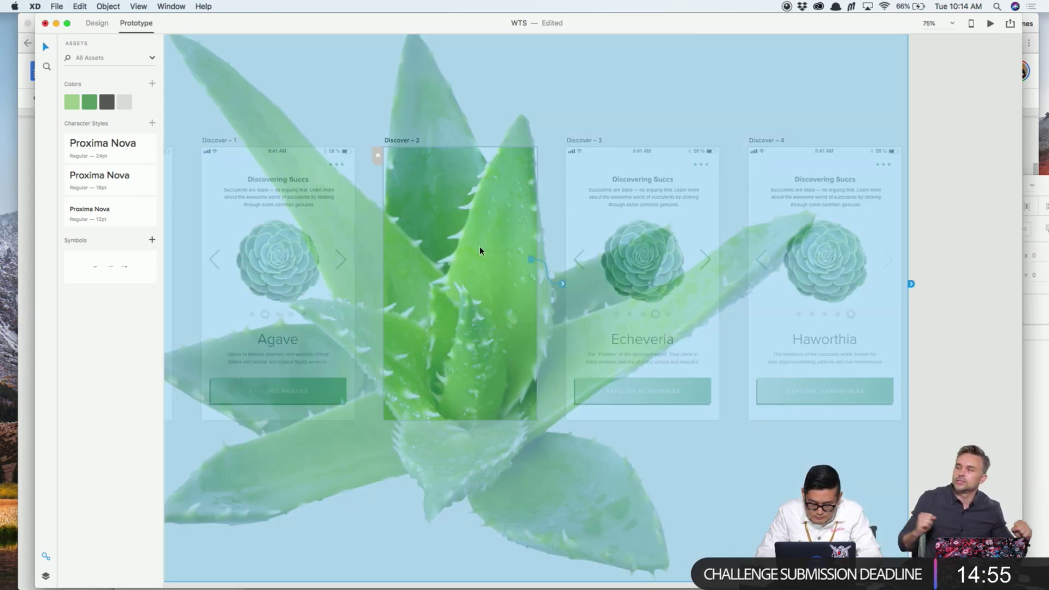
{"action": "key", "text": "super+minus"}
{"action": "left_click", "coordinate": [462, 154]}
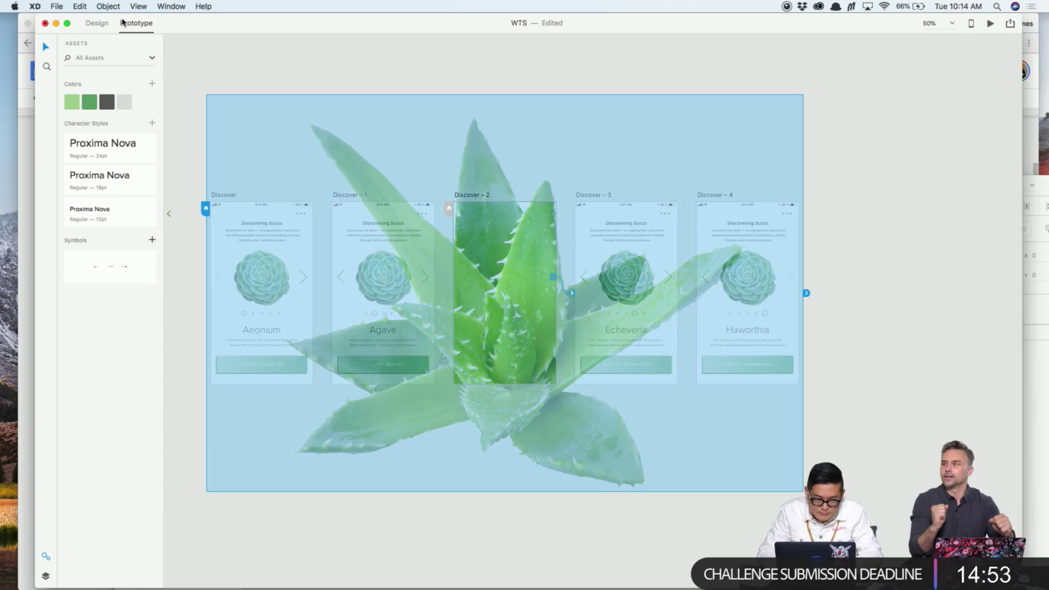
{"action": "left_click", "coordinate": [102, 23]}
{"action": "left_click_drag", "start_coordinate": [801, 94], "coordinate": [561, 266]}
{"action": "key", "text": "z"}
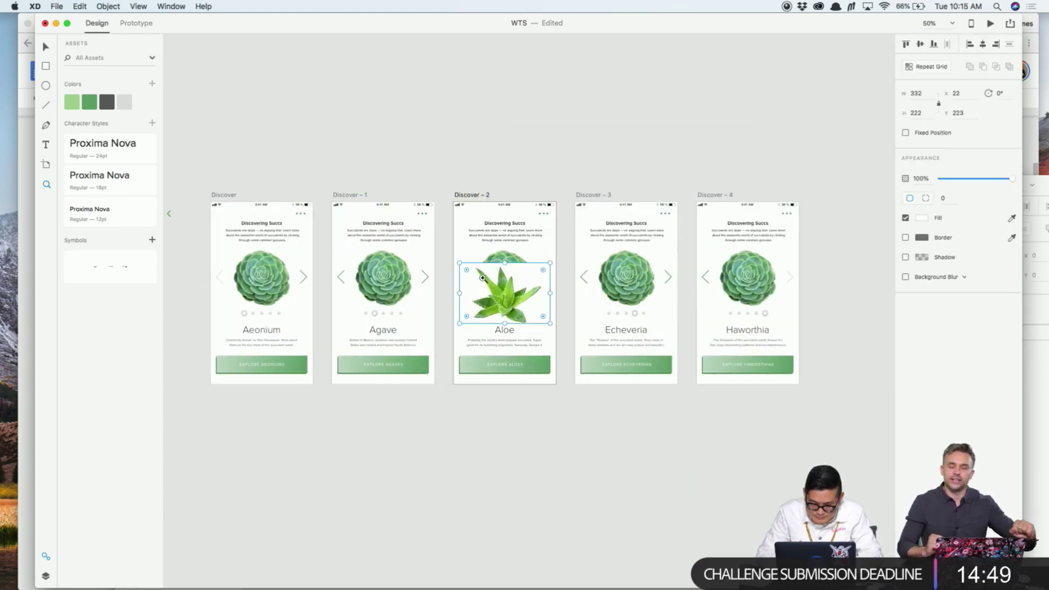
{"action": "left_click", "coordinate": [483, 277]}
{"action": "key", "text": "BackSpace"}
{"action": "left_click", "coordinate": [547, 280]}
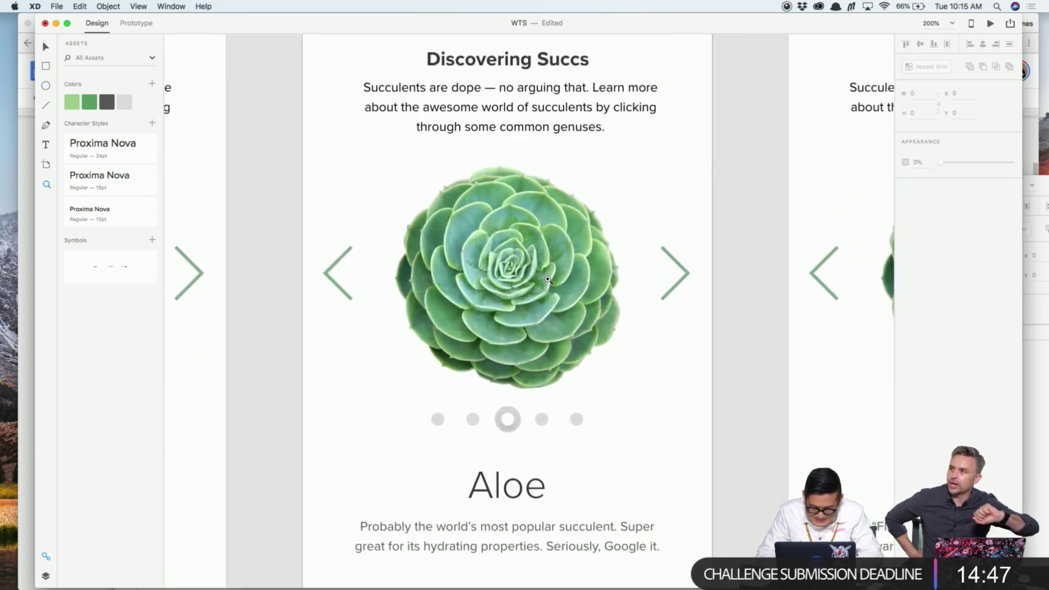
{"action": "key", "text": "ctrl+z"}
Send the aloe photo behind the navigation arrows and move it up over the old succulent image, to X 22, Y 166
{"action": "key", "text": "super+bracketleft"}
{"action": "key", "text": "super+bracketleft"}
{"action": "key", "text": "super+bracketleft"}
{"action": "key", "text": "super+bracketleft"}
{"action": "key", "text": "super+bracketright"}
{"action": "left_click_drag", "start_coordinate": [604, 278], "coordinate": [585, 216]}
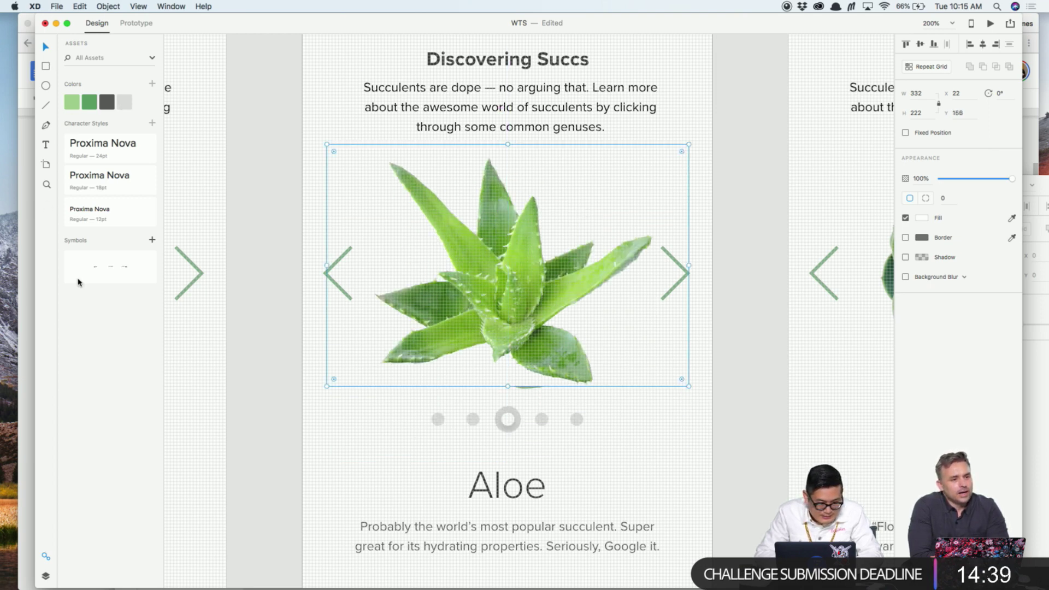
Delete the old succulent photo from the Discover – 2 artboard's layers
{"action": "left_click", "coordinate": [46, 576]}
{"action": "left_click", "coordinate": [111, 139]}
{"action": "key", "text": "BackSpace"}
{"action": "key", "text": "super+1"}
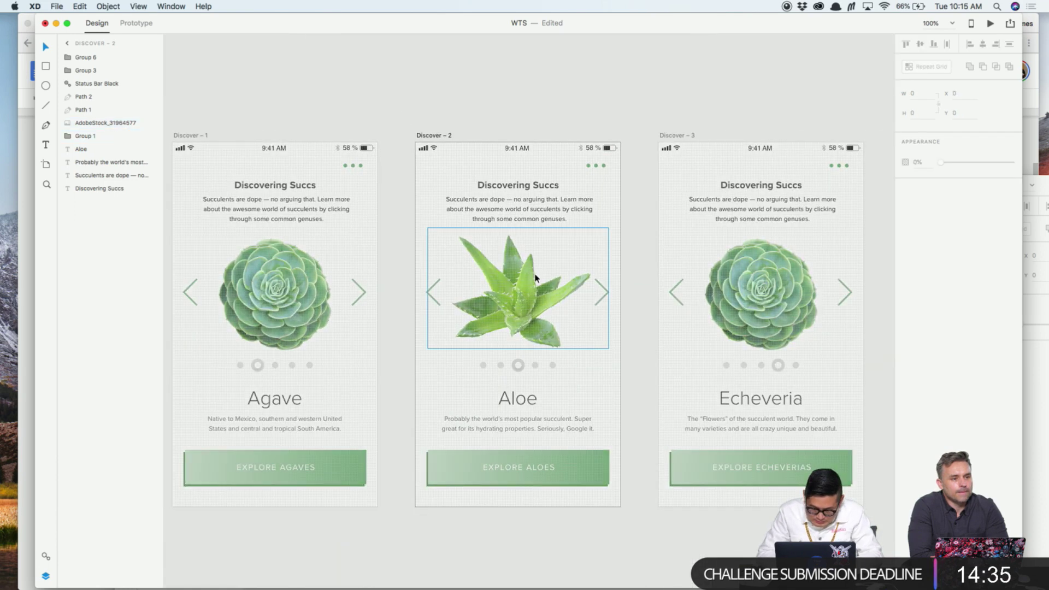
Switch to Finder, preview the next succulent photos in Succ Photos, and copy AdobeStock_81140832.jpeg for the Agave screen
{"action": "left_click", "coordinate": [536, 278]}
{"action": "left_click_drag", "start_coordinate": [532, 282], "coordinate": [502, 289]}
{"action": "scroll", "coordinate": [502, 289], "scroll_direction": "left", "scroll_amount": 5}
{"action": "left_click", "coordinate": [340, 298]}
{"action": "key", "text": "super+Tab"}
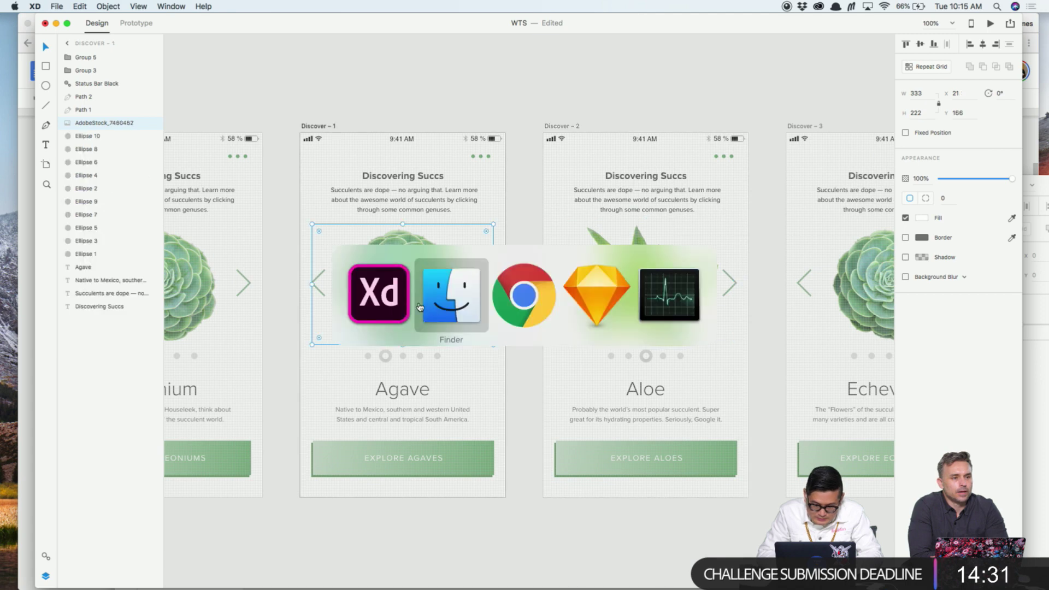
{"action": "left_click", "coordinate": [522, 228]}
{"action": "key", "text": "space"}
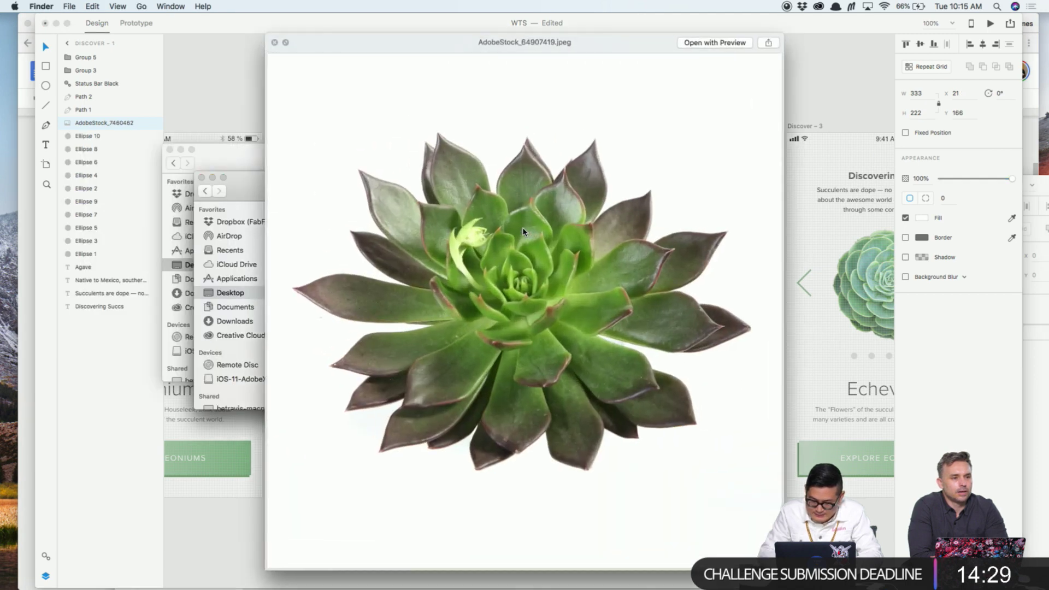
{"action": "key", "text": "Down"}
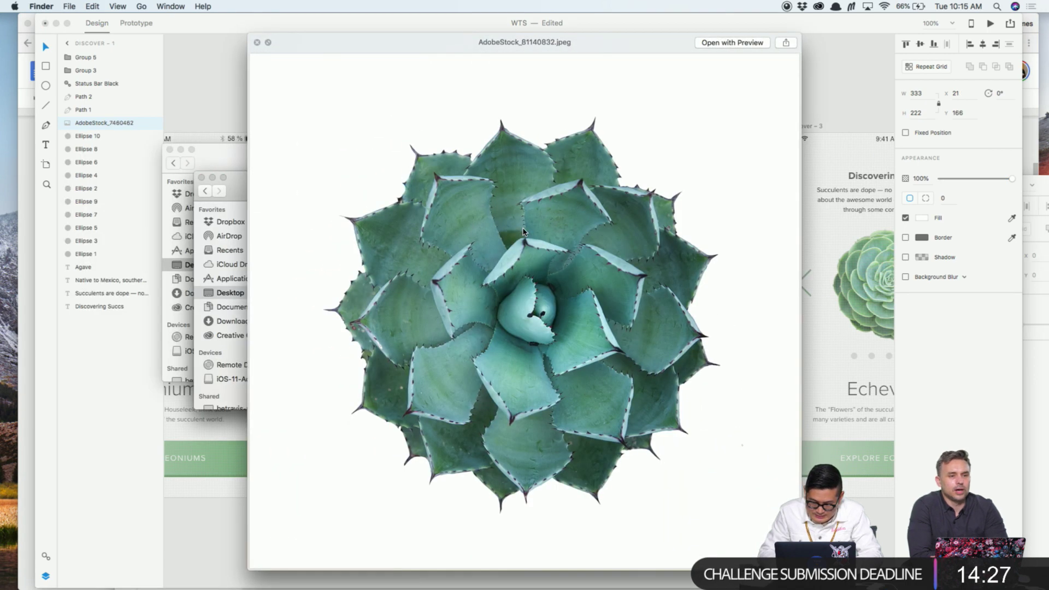
{"action": "key", "text": "space"}
{"action": "key", "text": "space"}
{"action": "key", "text": "space"}
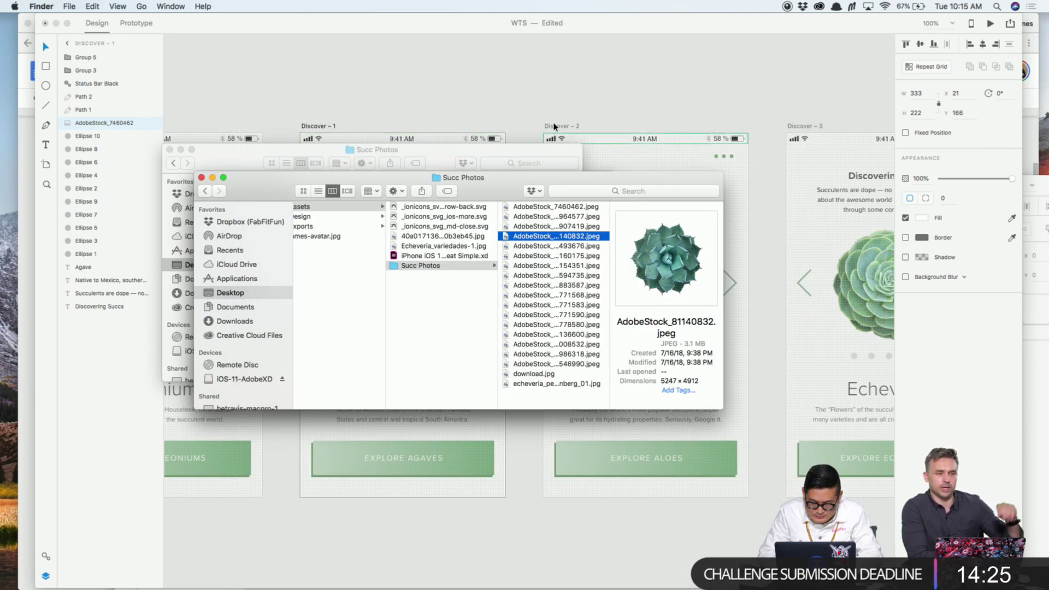
Back in Adobe XD, paste the AdobeStock_81140832 photo on the Agave artboard and set its width to 375
{"action": "left_click", "coordinate": [527, 99]}
{"action": "scroll", "coordinate": [457, 241], "scroll_direction": "left", "scroll_amount": 3}
{"action": "scroll", "coordinate": [509, 211], "scroll_direction": "up", "scroll_amount": 5}
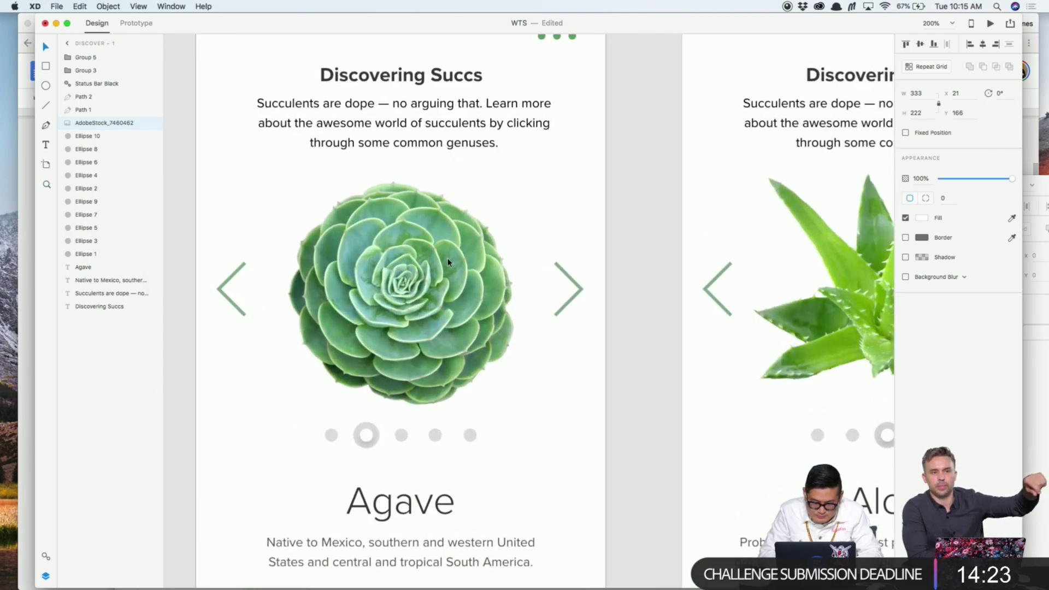
{"action": "scroll", "coordinate": [447, 257], "scroll_direction": "down", "scroll_amount": 5}
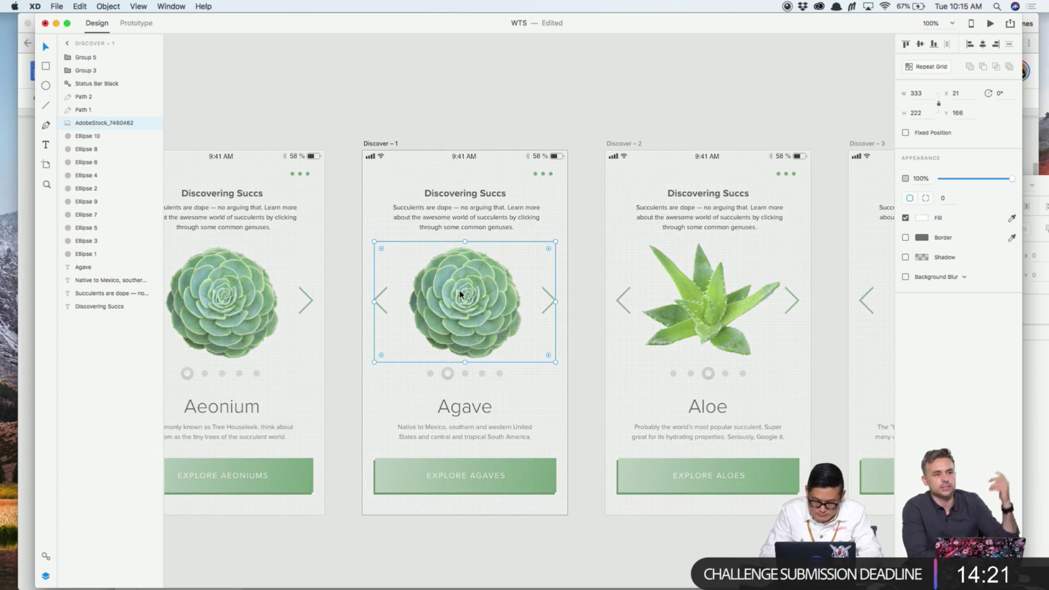
{"action": "key", "text": "super+v"}
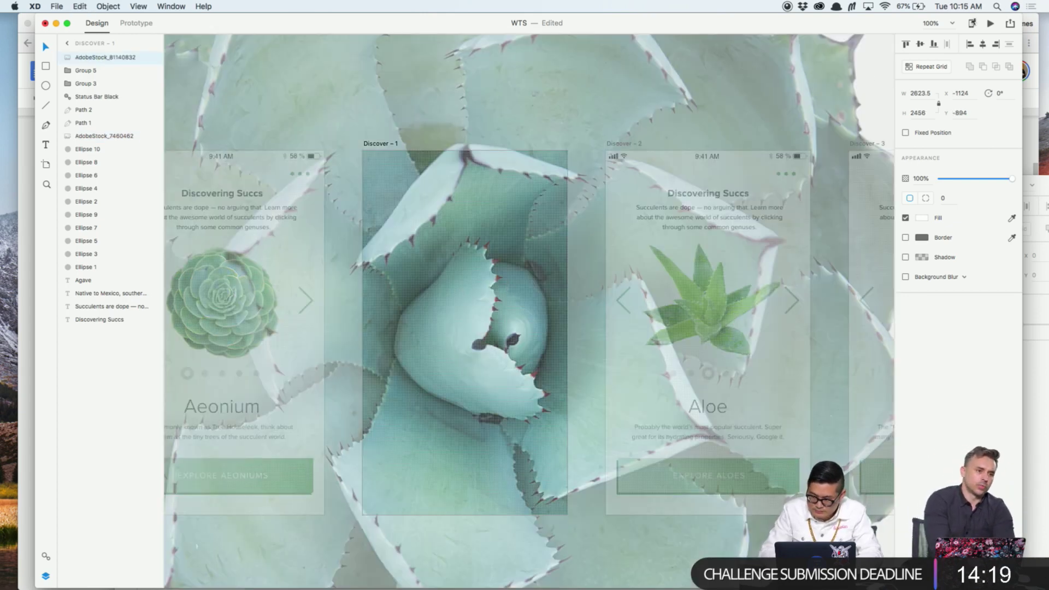
{"action": "double_click", "coordinate": [917, 93]}
{"action": "type", "text": "375"}
{"action": "key", "text": "Return"}
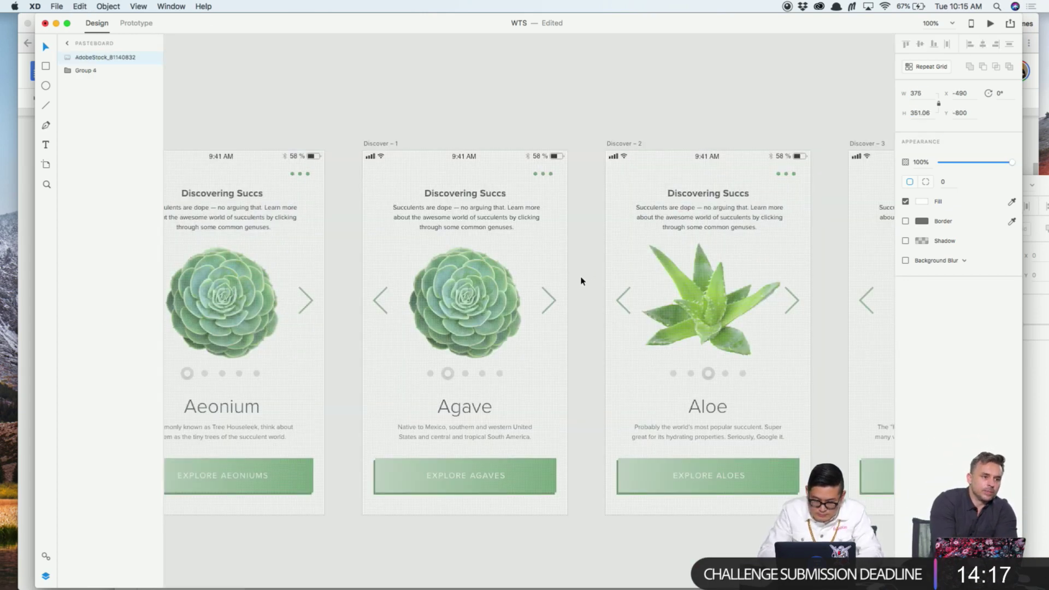
Try to align the new agave photo with the old succulent photo along their right and bottom edges
{"action": "left_click", "coordinate": [463, 297], "text": "shift"}
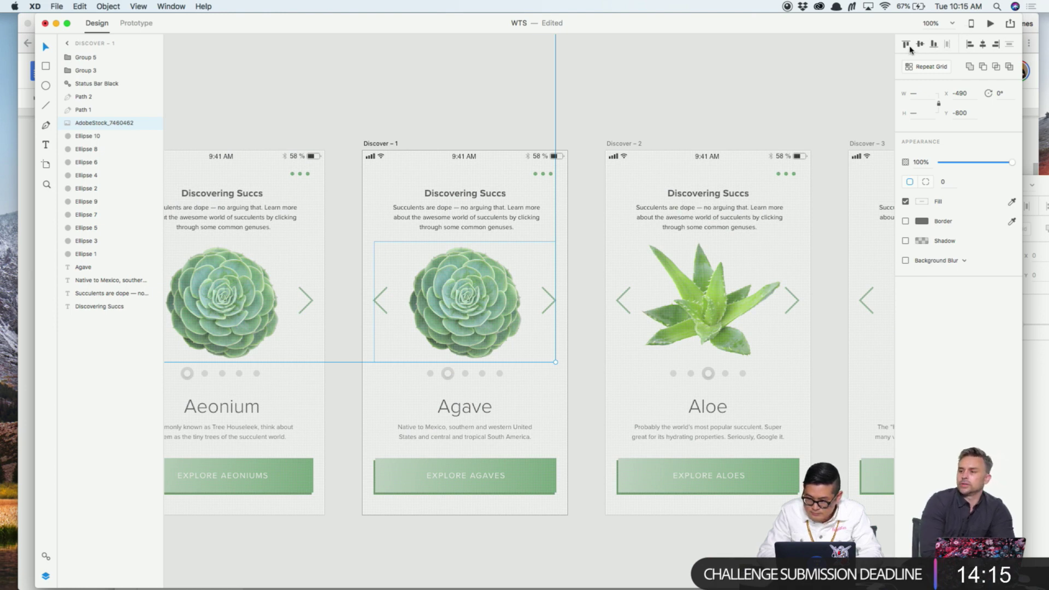
{"action": "left_click", "coordinate": [996, 46]}
{"action": "left_click", "coordinate": [934, 45]}
{"action": "left_click", "coordinate": [576, 92]}
Place the agave photo on the Discover – 1 artboard, send it behind the navigation arrows, and move it to X 0, Y 119.94
{"action": "left_click", "coordinate": [479, 214]}
{"action": "left_click_drag", "start_coordinate": [479, 214], "coordinate": [470, 328]}
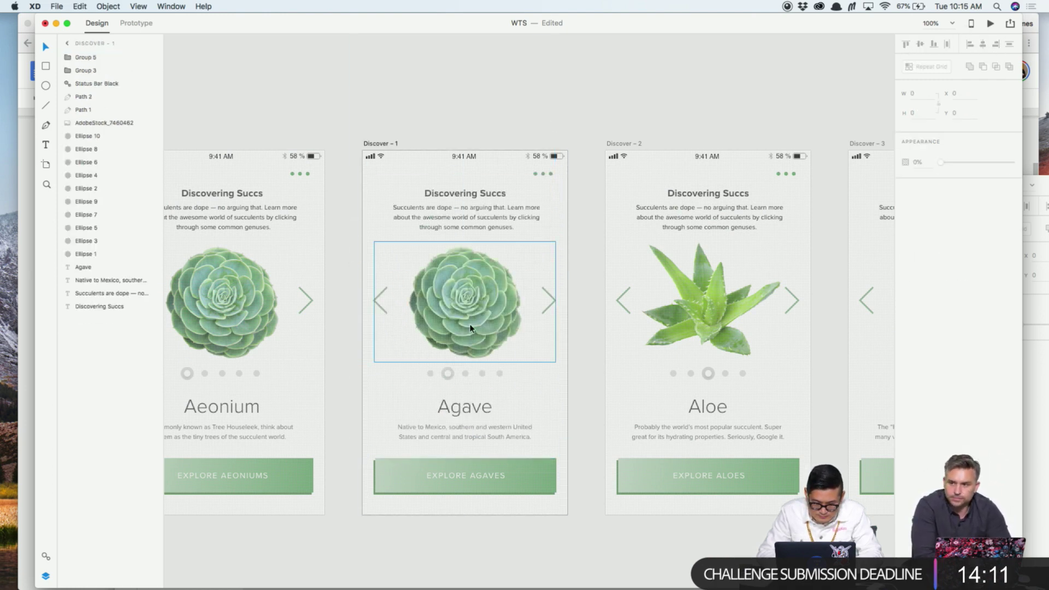
{"action": "key", "text": "super+bracketleft"}
{"action": "key", "text": "super+bracketleft"}
{"action": "key", "text": "super+bracketleft"}
{"action": "key", "text": "super+bracketleft"}
{"action": "key", "text": "super+bracketleft"}
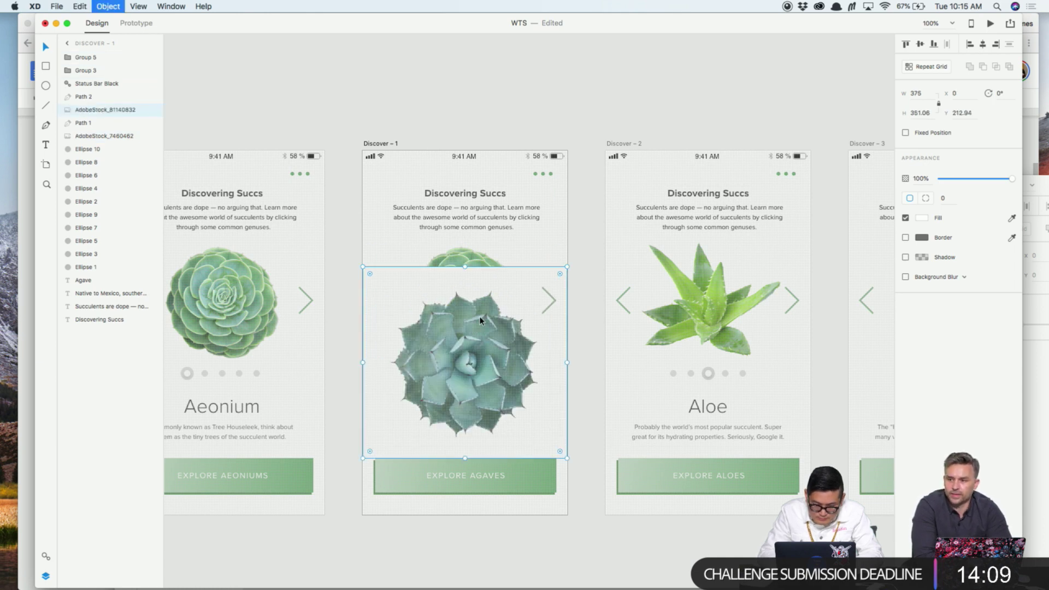
{"action": "left_click_drag", "start_coordinate": [486, 326], "coordinate": [487, 276]}
{"action": "key", "text": "super+bracketleft"}
{"action": "key", "text": "super+bracketright"}
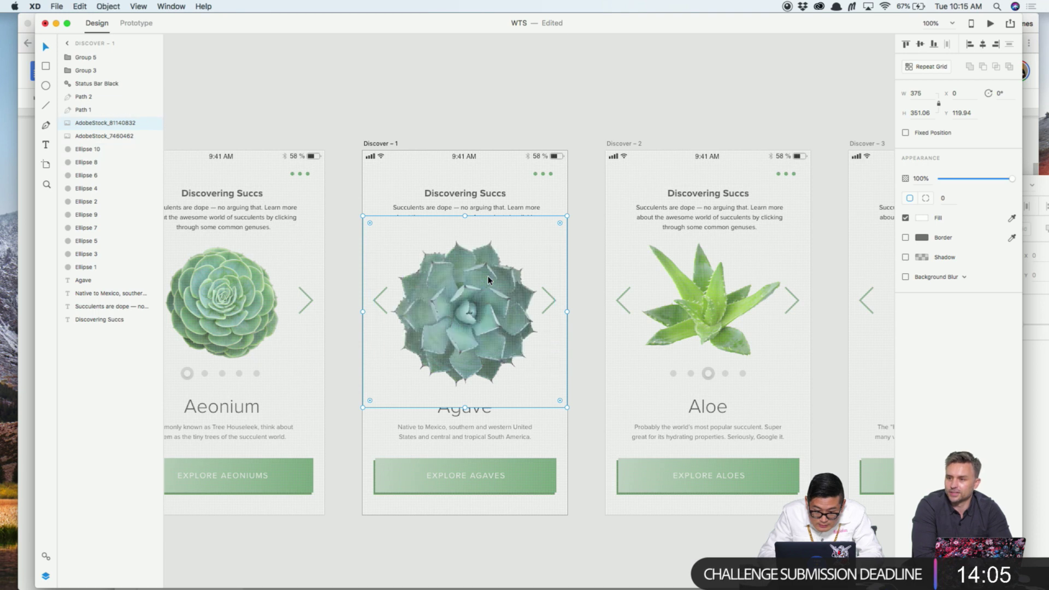
Delete the old AdobeStock_7460462 photo from the Discover – 1 artboard, keeping the agave photo in place
{"action": "key", "text": "Delete"}
{"action": "key", "text": "super+z"}
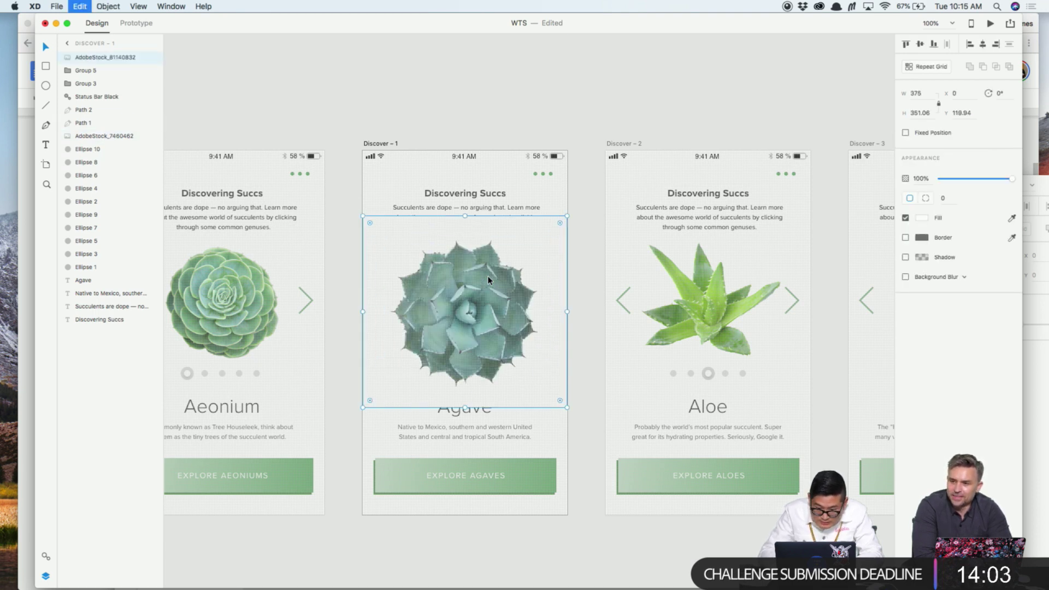
{"action": "key", "text": "super+shift+z"}
{"action": "key", "text": "Delete"}
{"action": "key", "text": "super+v"}
Send the agave photo behind all other layers of the Discover – 1 artboard
{"action": "key", "text": "super+bracketleft"}
{"action": "key", "text": "super+bracketleft"}
{"action": "key", "text": "super+bracketleft"}
{"action": "key", "text": "super+bracketleft"}
{"action": "key", "text": "super+bracketleft"}
{"action": "key", "text": "super+bracketleft"}
{"action": "key", "text": "super+bracketleft"}
{"action": "key", "text": "super+bracketleft"}
{"action": "key", "text": "super+bracketleft"}
{"action": "key", "text": "super+bracketleft"}
{"action": "key", "text": "super+bracketleft"}
{"action": "key", "text": "super+bracketleft"}
{"action": "key", "text": "super+bracketleft"}
{"action": "key", "text": "super+bracketleft"}
{"action": "key", "text": "super+bracketleft"}
{"action": "key", "text": "super+bracketleft"}
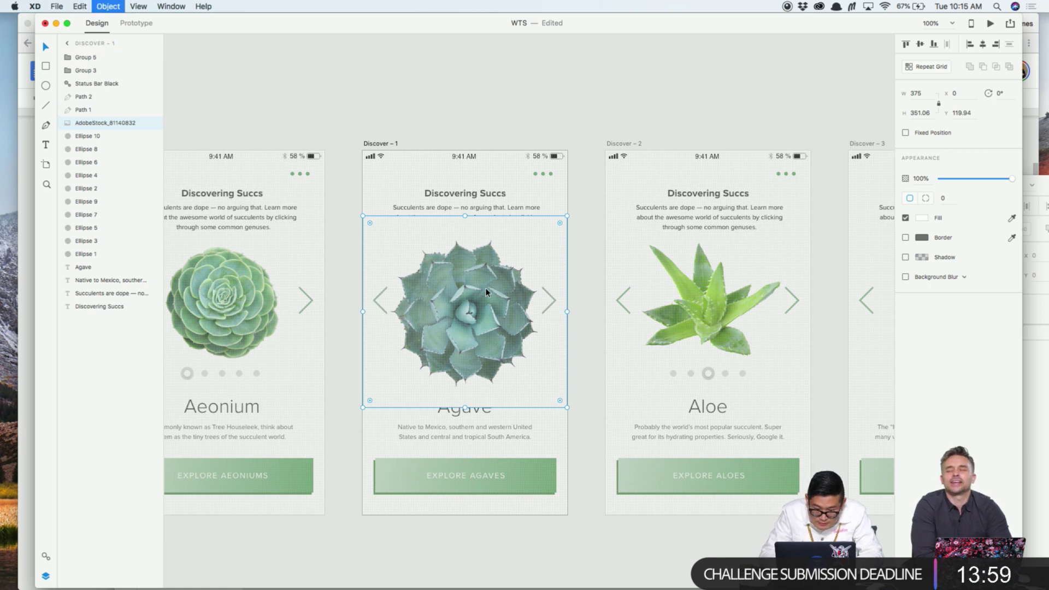
{"action": "key", "text": "super+bracketleft"}
{"action": "key", "text": "super+bracketleft"}
{"action": "key", "text": "super+bracketleft"}
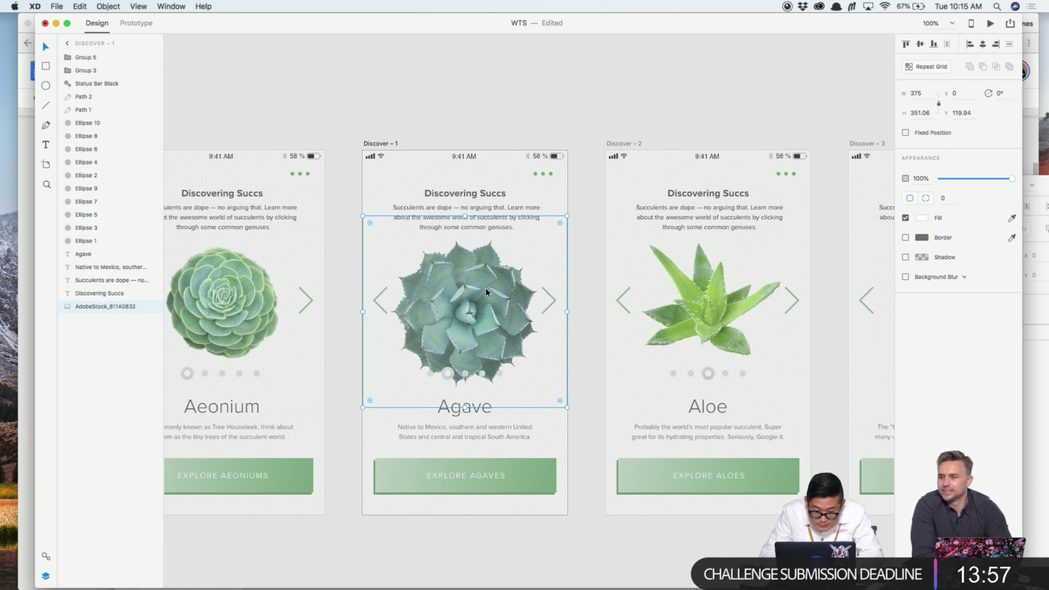
Move the agave photo up and scale it down proportionally to fit between the intro text, arrows and pagination dots
{"action": "key", "text": "z"}
{"action": "left_click", "coordinate": [553, 260]}
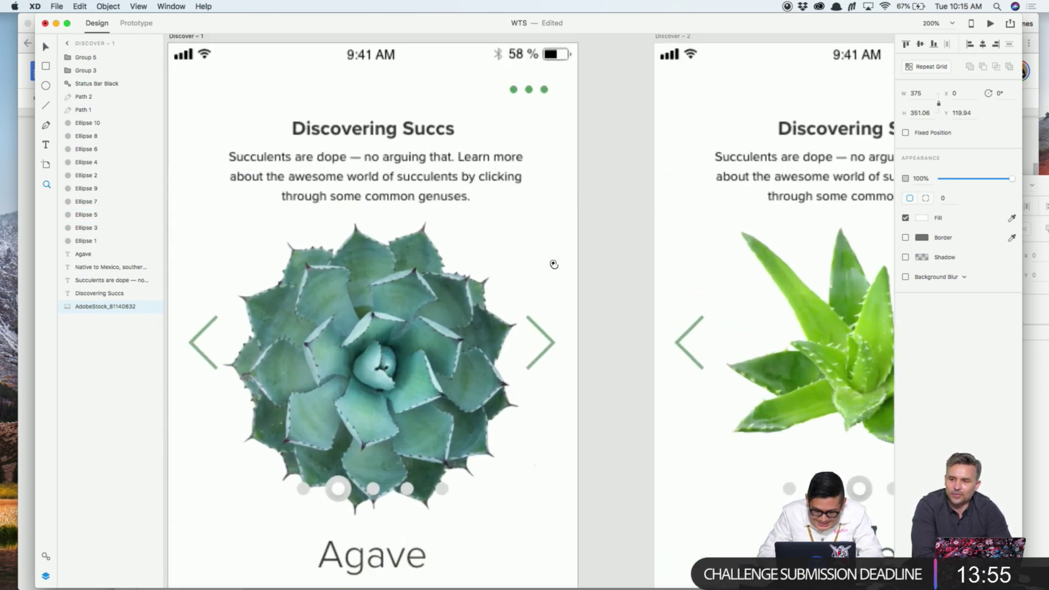
{"action": "left_click_drag", "start_coordinate": [553, 261], "coordinate": [606, 253]}
{"action": "scroll", "coordinate": [606, 253], "scroll_direction": "left", "scroll_amount": 3}
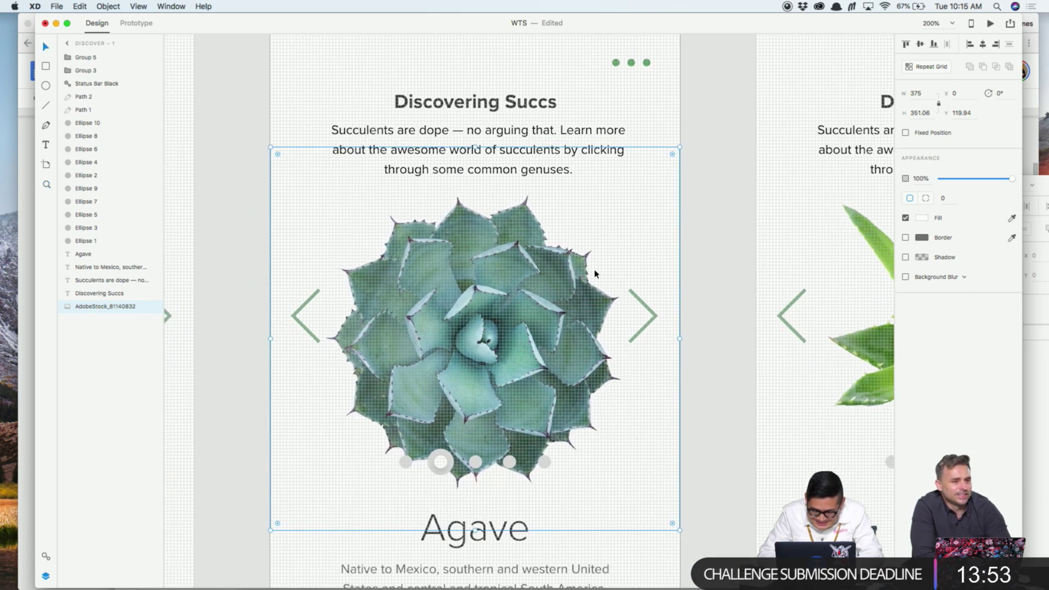
{"action": "left_click_drag", "start_coordinate": [555, 302], "coordinate": [555, 283]}
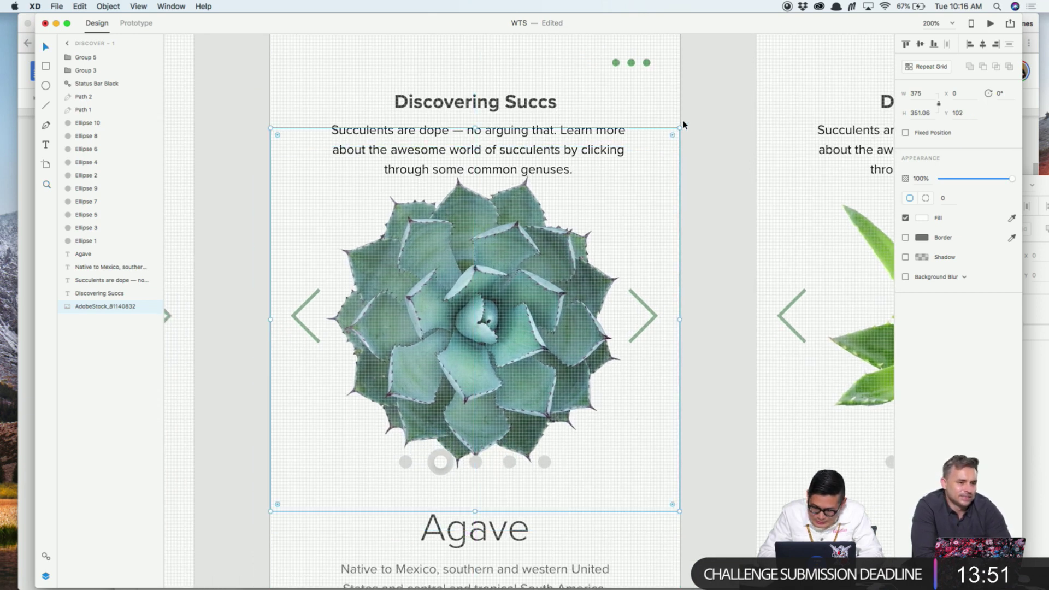
{"action": "left_click_drag", "start_coordinate": [679, 128], "coordinate": [648, 155]}
{"action": "left_click_drag", "start_coordinate": [528, 291], "coordinate": [528, 284]}
{"action": "key", "text": "Escape"}
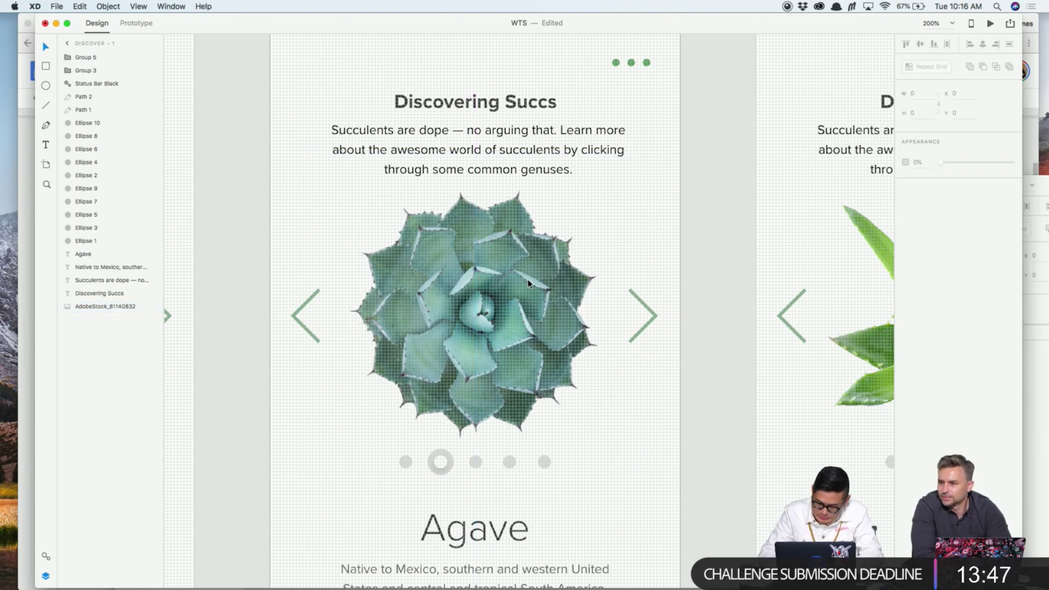
Deselect everything around the Agave artboard and save the document
{"action": "key", "text": "super+minus"}
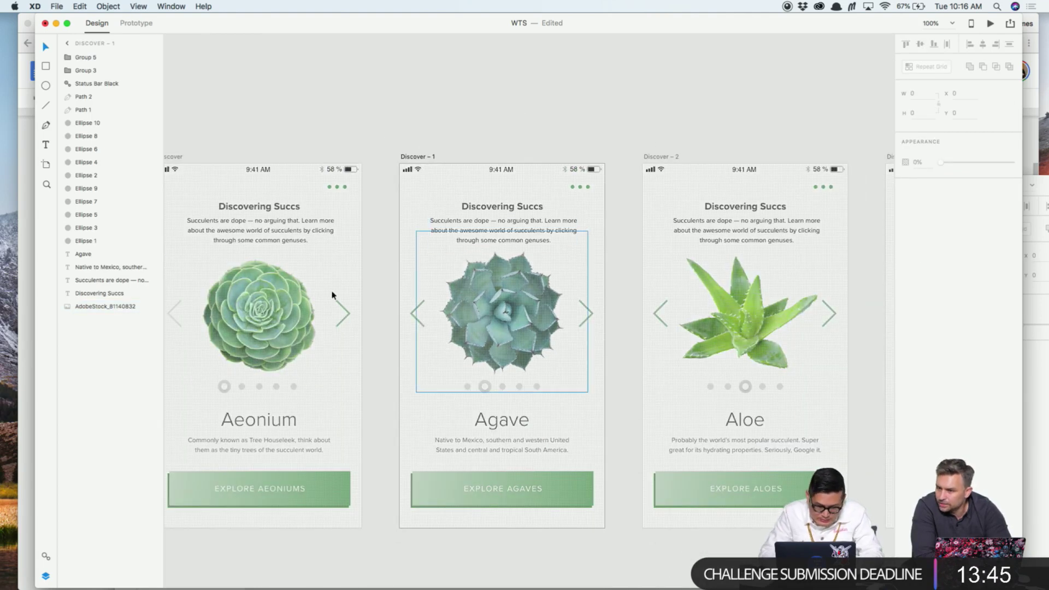
{"action": "left_click", "coordinate": [536, 352]}
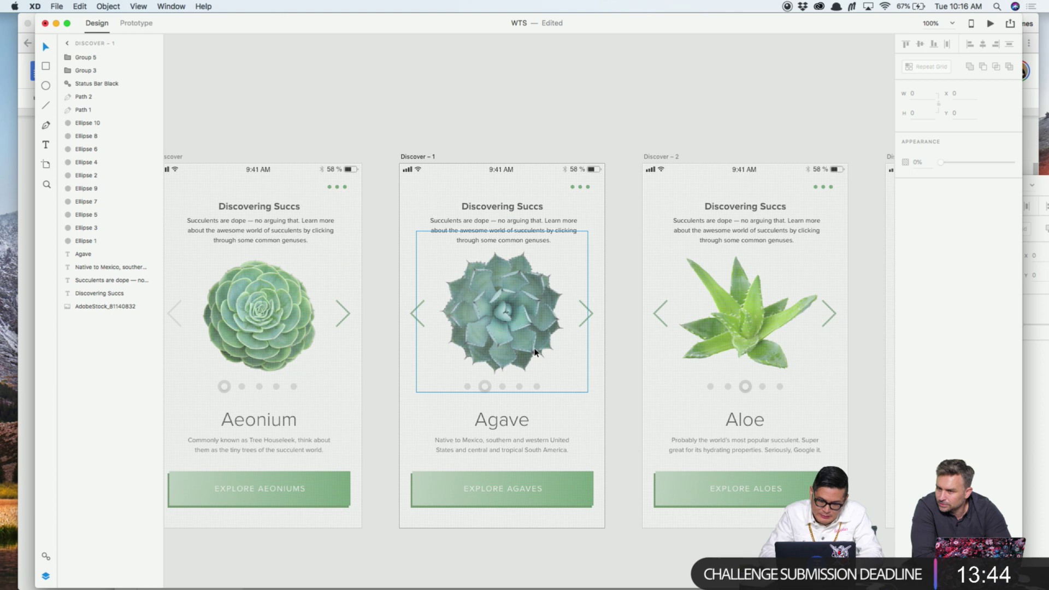
{"action": "left_click", "coordinate": [596, 88]}
{"action": "key", "text": "super+s"}
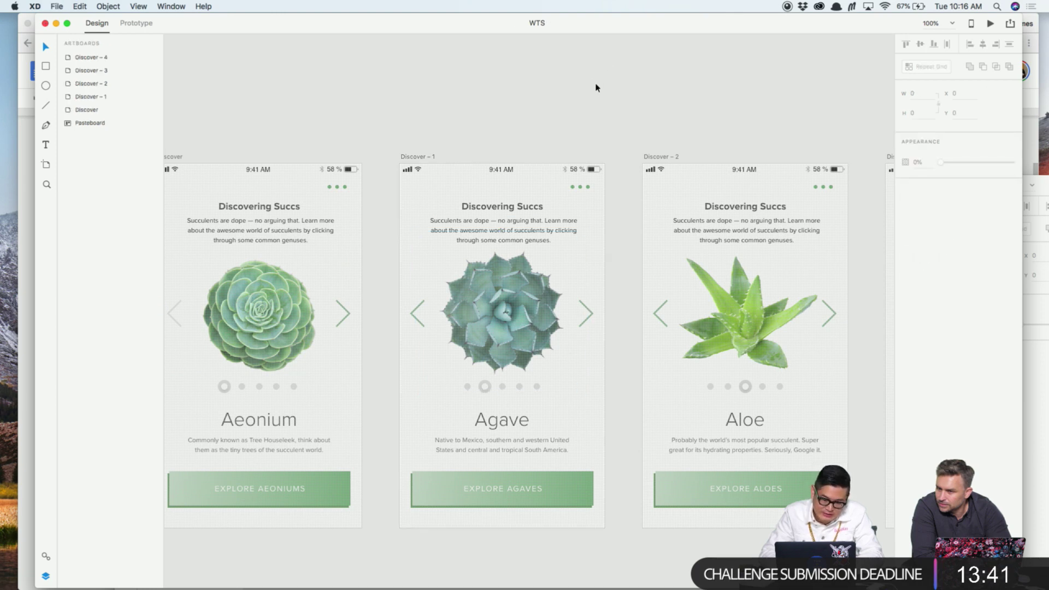
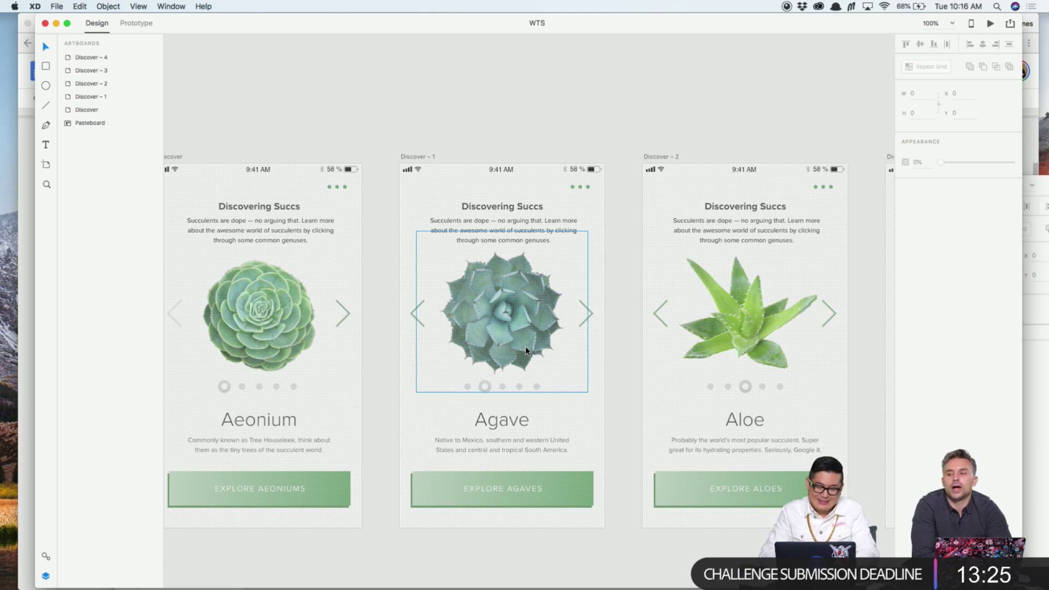
Select the Echeveria screen's old photo, switch to Finder, preview the Succ Photos images, and copy AdobeStock_172771583.jpeg
{"action": "scroll", "coordinate": [525, 350], "scroll_direction": "right", "scroll_amount": 5}
{"action": "scroll", "coordinate": [525, 349], "scroll_direction": "right", "scroll_amount": 5}
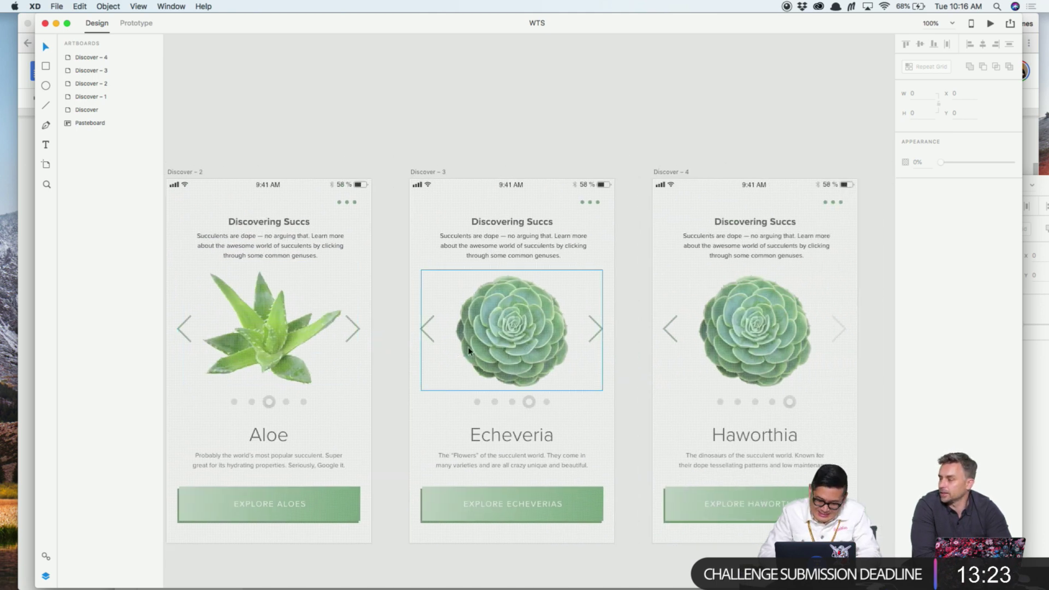
{"action": "left_click", "coordinate": [529, 326]}
{"action": "key", "text": "super+Tab"}
{"action": "left_click", "coordinate": [567, 254]}
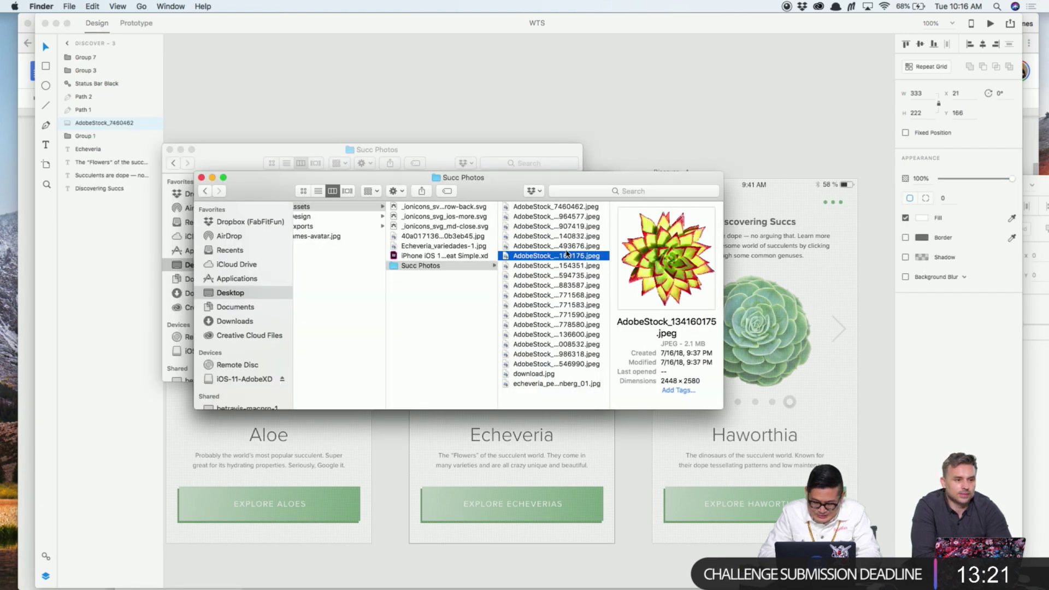
{"action": "key", "text": "Up"}
{"action": "key", "text": "Down"}
{"action": "key", "text": "Down"}
{"action": "key", "text": "space"}
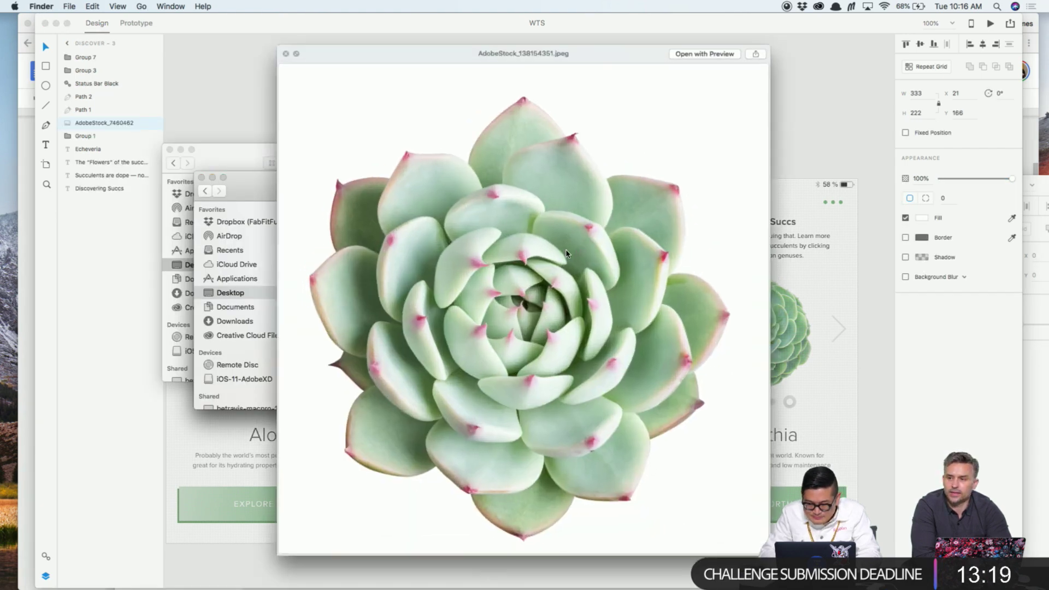
{"action": "key", "text": "Down"}
{"action": "key", "text": "Down"}
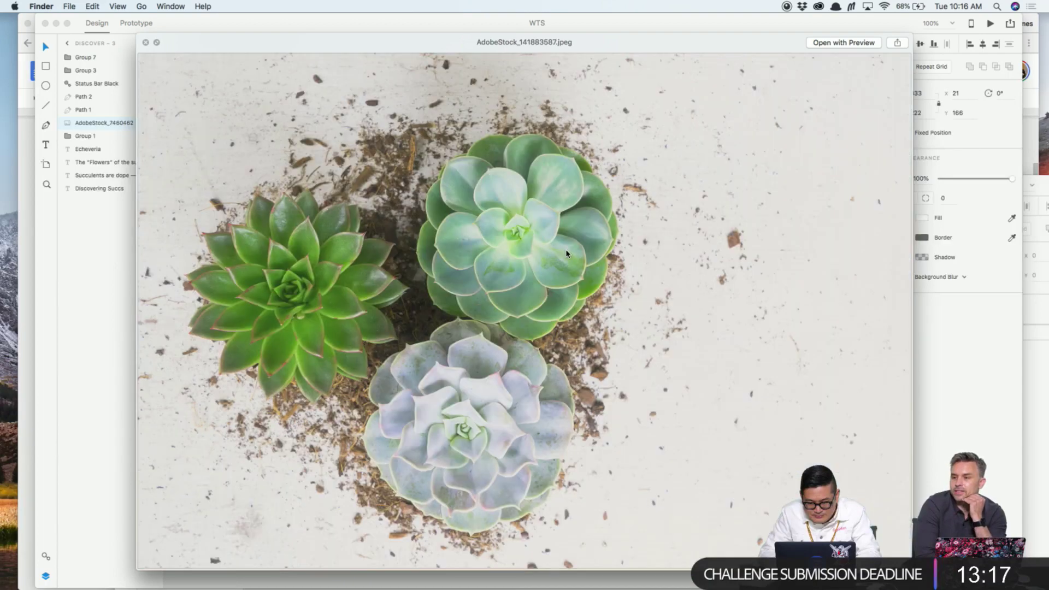
{"action": "key", "text": "Down"}
{"action": "key", "text": "Down"}
{"action": "key", "text": "Down"}
{"action": "key", "text": "Up"}
{"action": "key", "text": "space"}
{"action": "key", "text": "super+Tab"}
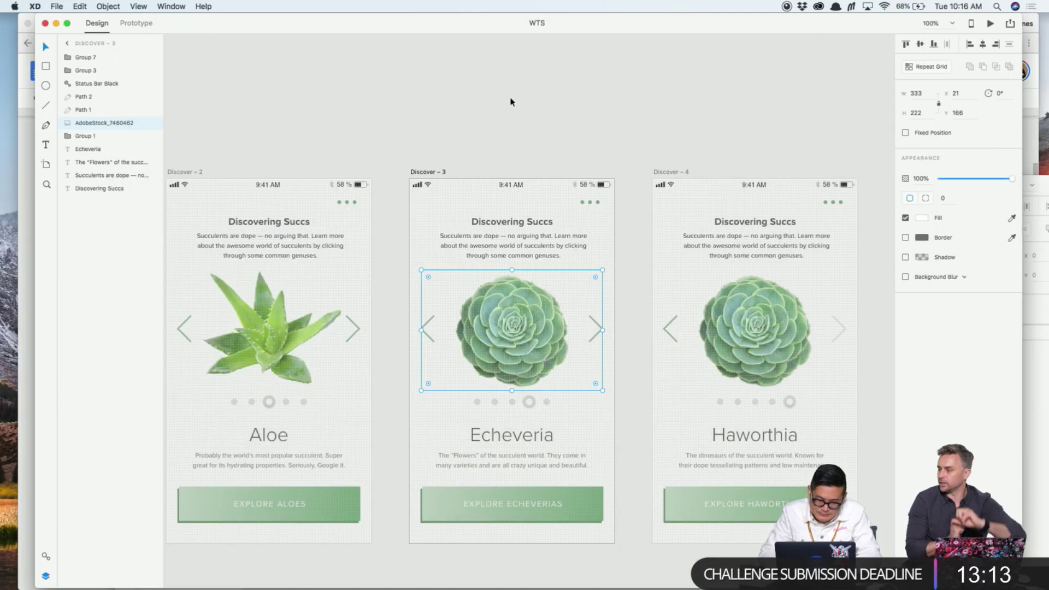
Back in Adobe XD, paste the AdobeStock_172771583 photo on the Discover – 3 artboard and scale it to 302.5 × 302
{"action": "left_click", "coordinate": [511, 105]}
{"action": "left_click", "coordinate": [523, 327]}
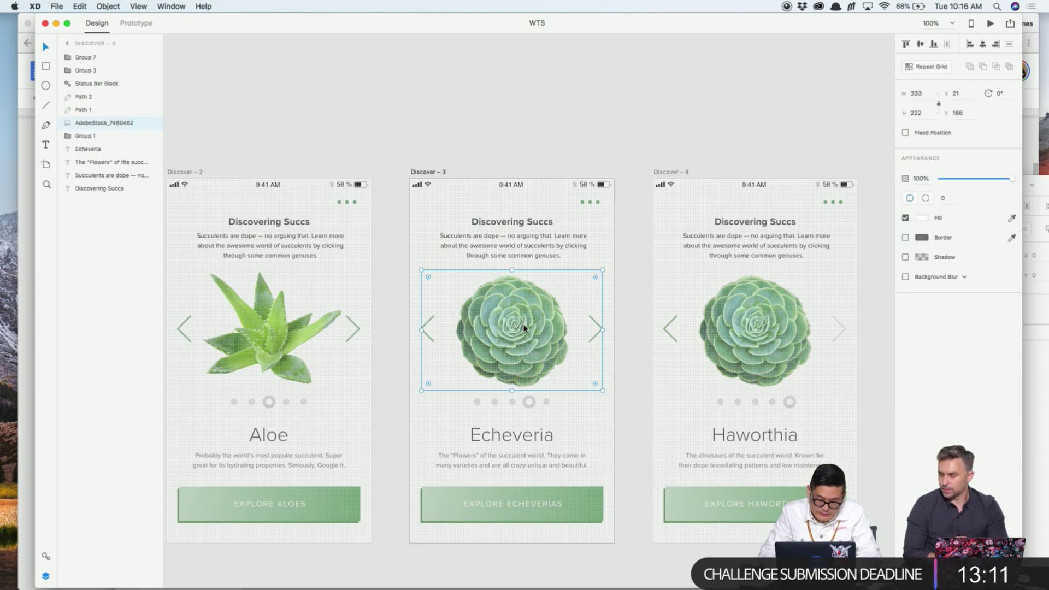
{"action": "key", "text": "super+v"}
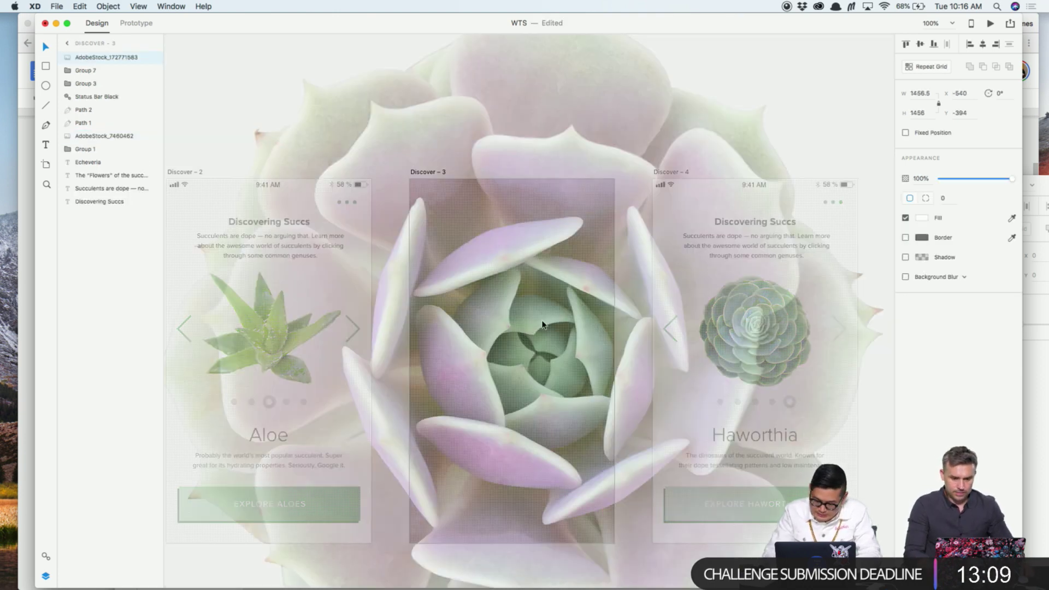
{"action": "scroll", "coordinate": [533, 323], "scroll_direction": "down", "scroll_amount": 3}
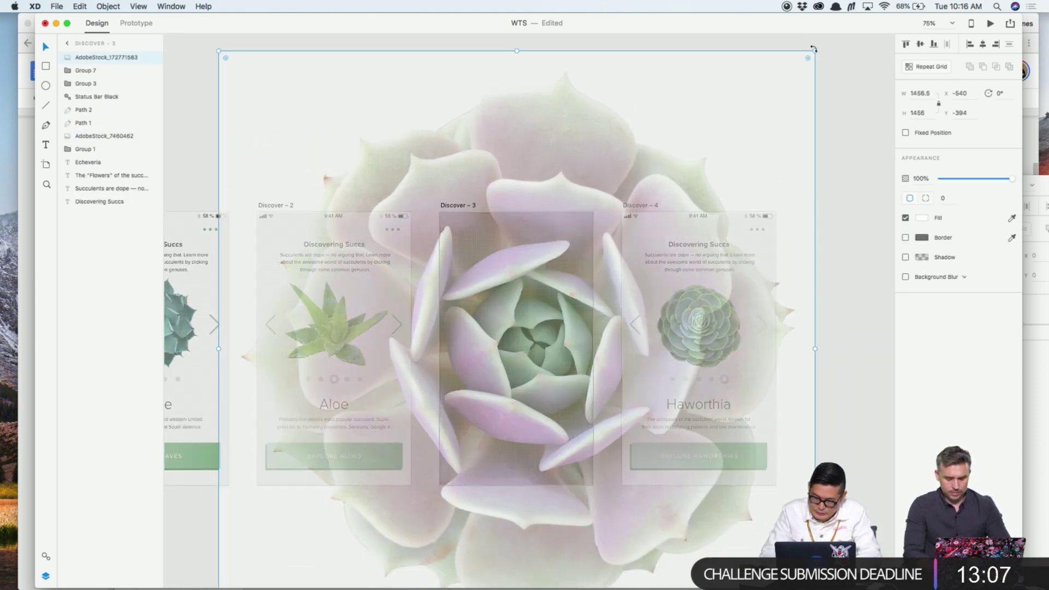
{"action": "left_click_drag", "start_coordinate": [815, 51], "coordinate": [578, 284]}
{"action": "key", "text": "super+z"}
{"action": "key", "text": "super+z"}
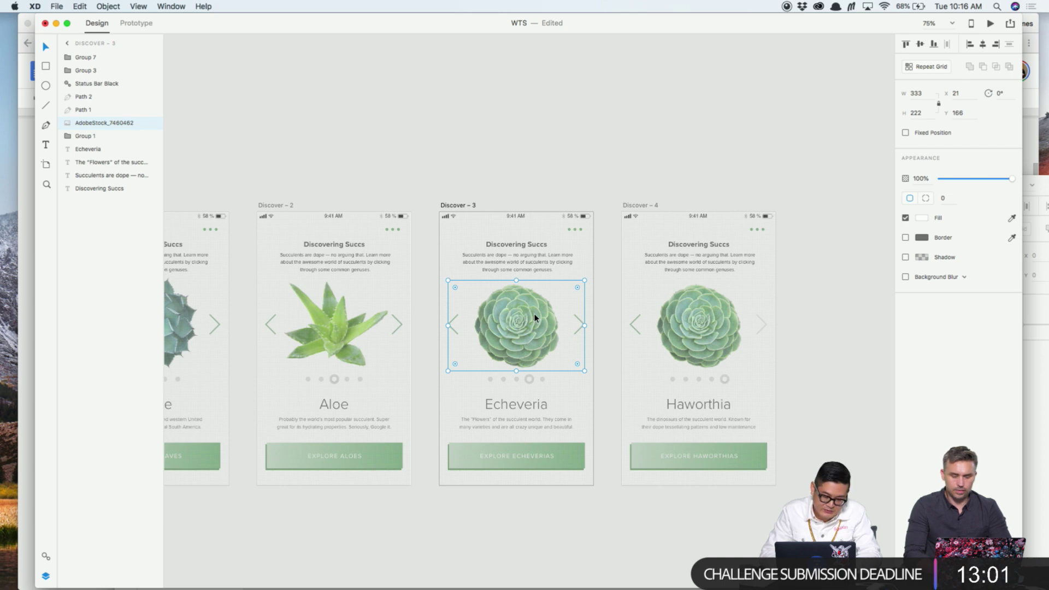
{"action": "key", "text": "super+shift+z"}
{"action": "key", "text": "super+shift+z"}
Send the echeveria photo behind the navigation arrows and move it up over the old succulent image
{"action": "key", "text": "super+bracketleft"}
{"action": "key", "text": "super+bracketleft"}
{"action": "key", "text": "super+bracketleft"}
{"action": "key", "text": "super+bracketleft"}
{"action": "key", "text": "super+bracketleft"}
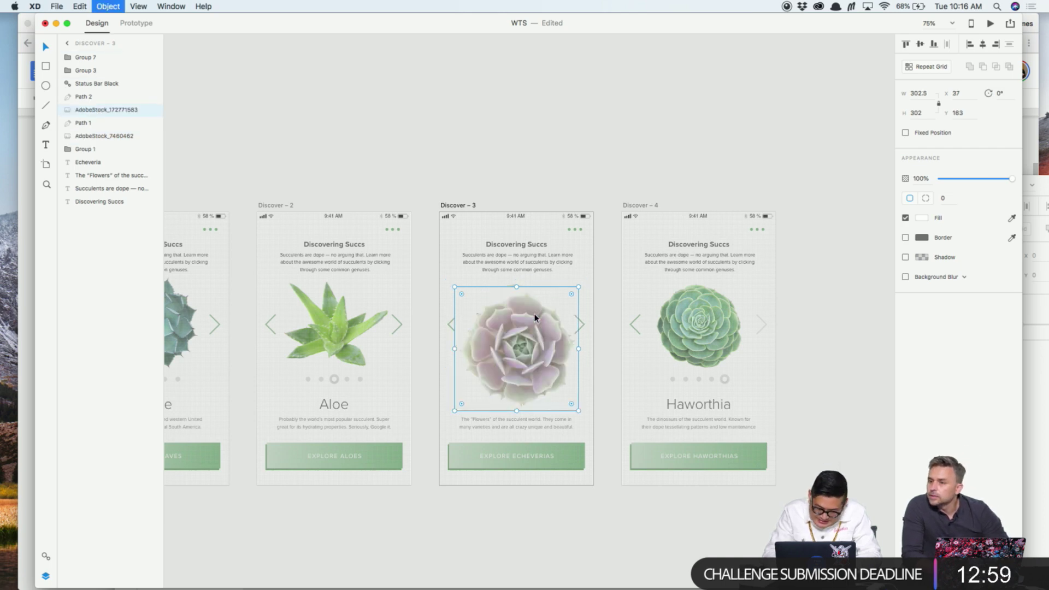
{"action": "key", "text": "super+2"}
{"action": "key", "text": "super+apostrophe"}
{"action": "left_click_drag", "start_coordinate": [519, 315], "coordinate": [520, 268]}
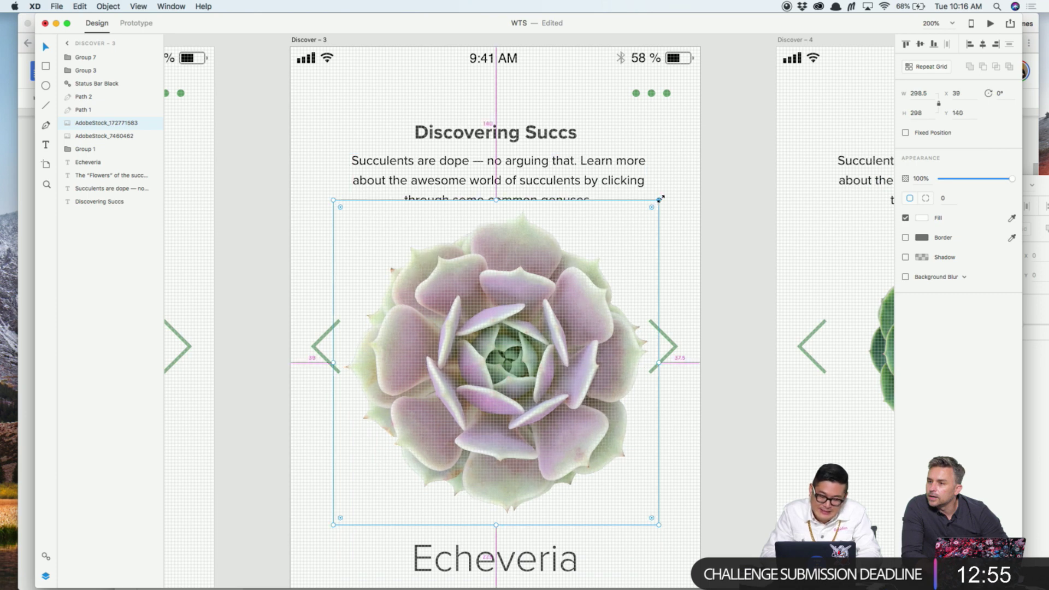
Scale the echeveria photo to 256.5 × 256 and delete the old succulent photo from the Discover – 3 artboard
{"action": "key", "text": "Delete"}
{"action": "left_click", "coordinate": [528, 313]}
{"action": "key", "text": "super+z"}
{"action": "key", "text": "super+z"}
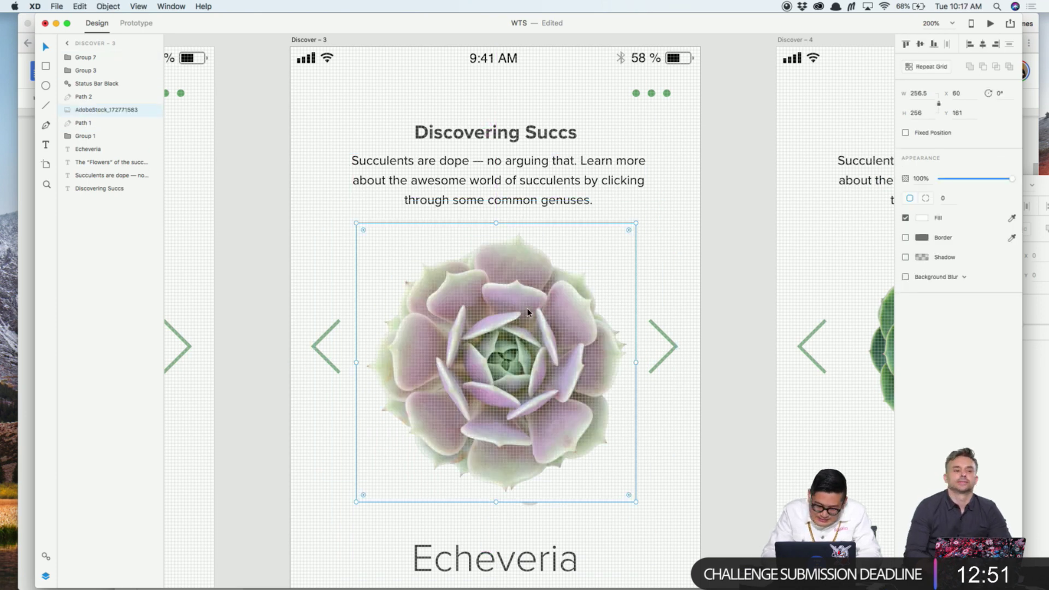
Send the echeveria photo behind all other layers of the Discover – 3 artboard
{"action": "key", "text": "super+bracketleft"}
{"action": "key", "text": "super+bracketleft"}
{"action": "key", "text": "super+bracketleft"}
{"action": "key", "text": "super+bracketleft"}
{"action": "key", "text": "super+bracketleft"}
{"action": "key", "text": "super+bracketleft"}
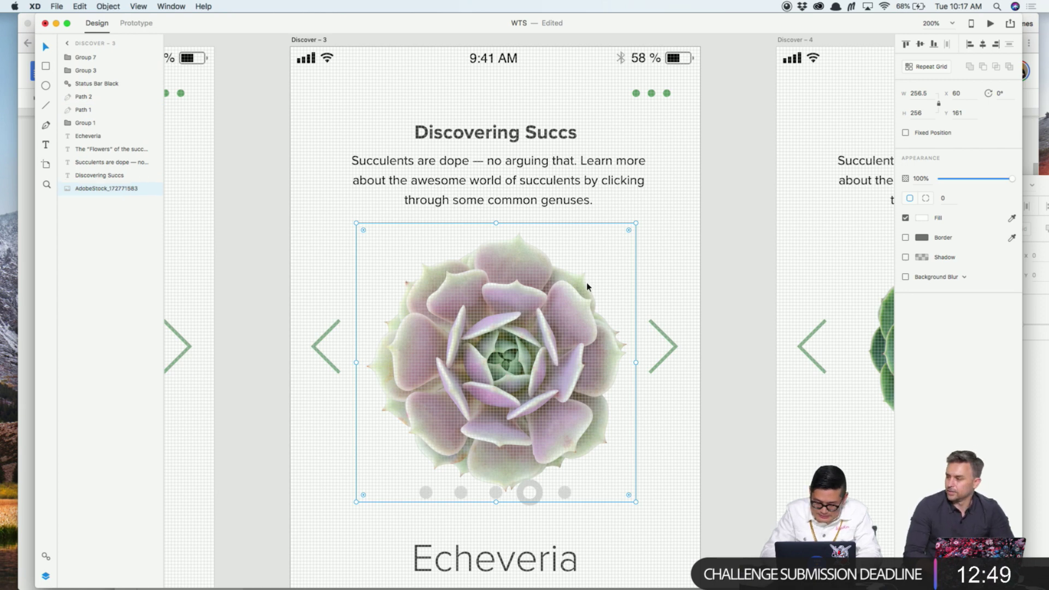
Nudge the echeveria photo up and left to X 57, Y 139, clear of the pagination dots
{"action": "key", "text": "shift+Up"}
{"action": "key", "text": "shift+Up"}
{"action": "key", "text": "Up"}
{"action": "key", "text": "Up"}
{"action": "key", "text": "Left"}
{"action": "key", "text": "Left"}
{"action": "key", "text": "Left"}
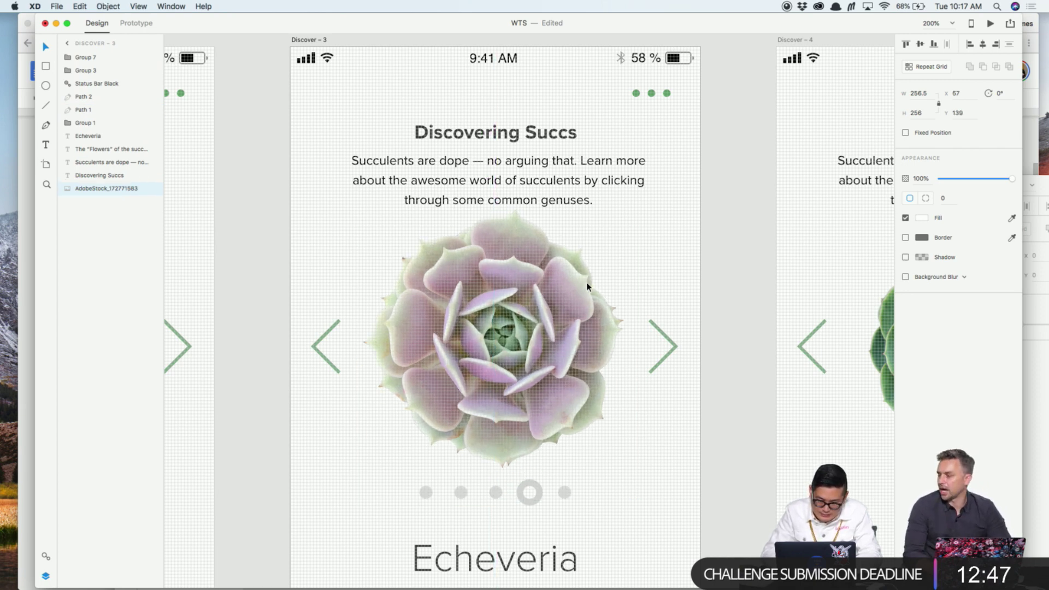
Scale the echeveria photo to 230.5 × 230 at X 72.25, Y 157, and save the document
{"action": "key", "text": "super+1"}
{"action": "left_click", "coordinate": [626, 300]}
{"action": "left_click", "coordinate": [555, 304]}
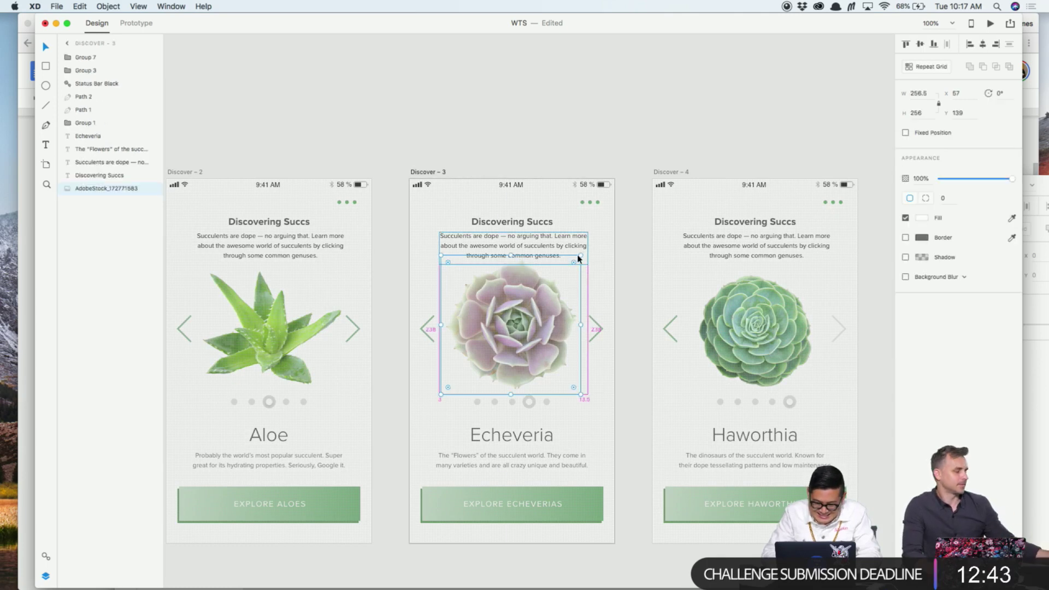
{"action": "left_click_drag", "start_coordinate": [580, 258], "coordinate": [574, 262]}
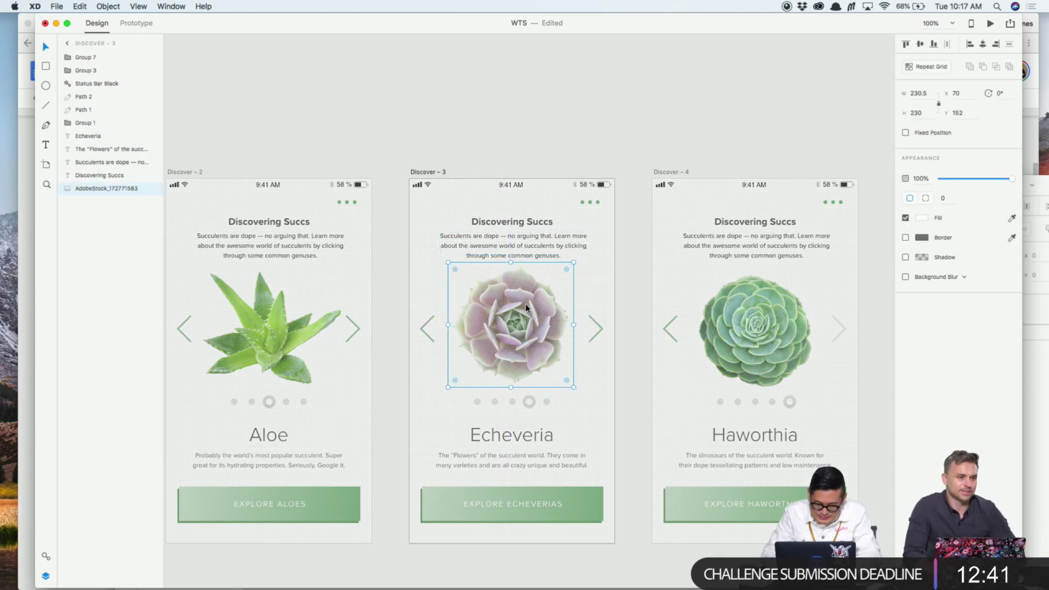
{"action": "left_click_drag", "start_coordinate": [526, 309], "coordinate": [527, 311]}
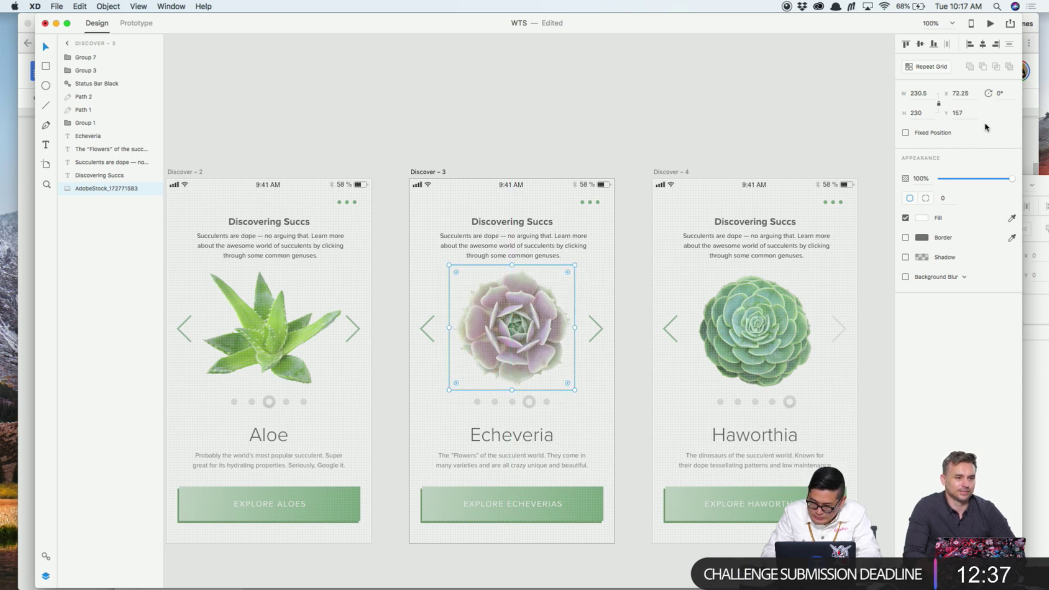
{"action": "left_click", "coordinate": [771, 133]}
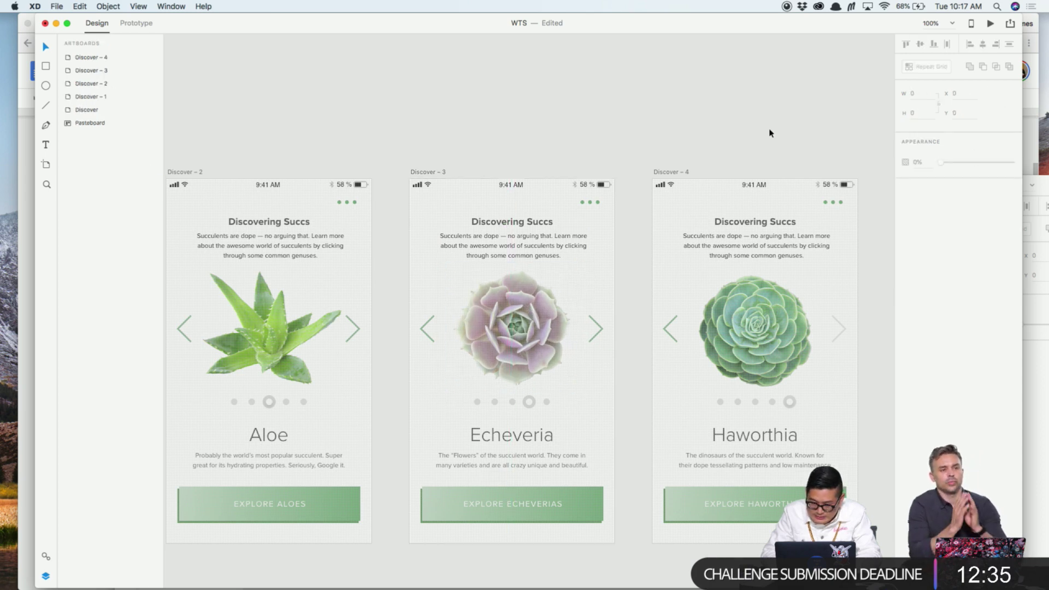
{"action": "key", "text": "super+s"}
Copy the green succulent photo AdobeStock_189136600.jpeg from the Succ Photos folder and paste it onto the Discover – 4 artboard
{"action": "key", "text": "super+Tab"}
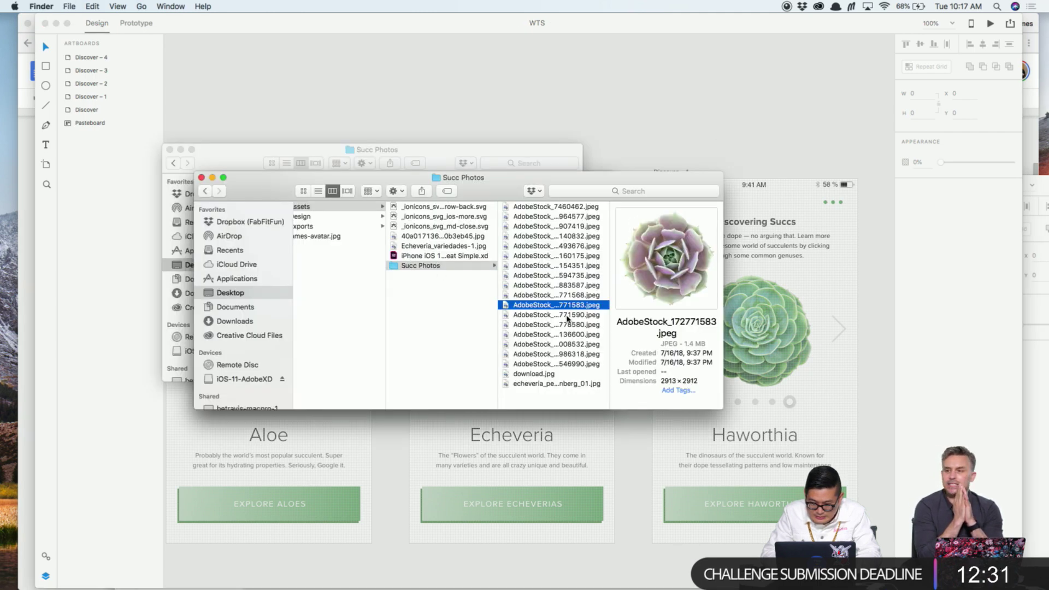
{"action": "left_click", "coordinate": [568, 317]}
{"action": "key", "text": "Down"}
{"action": "key", "text": "Down"}
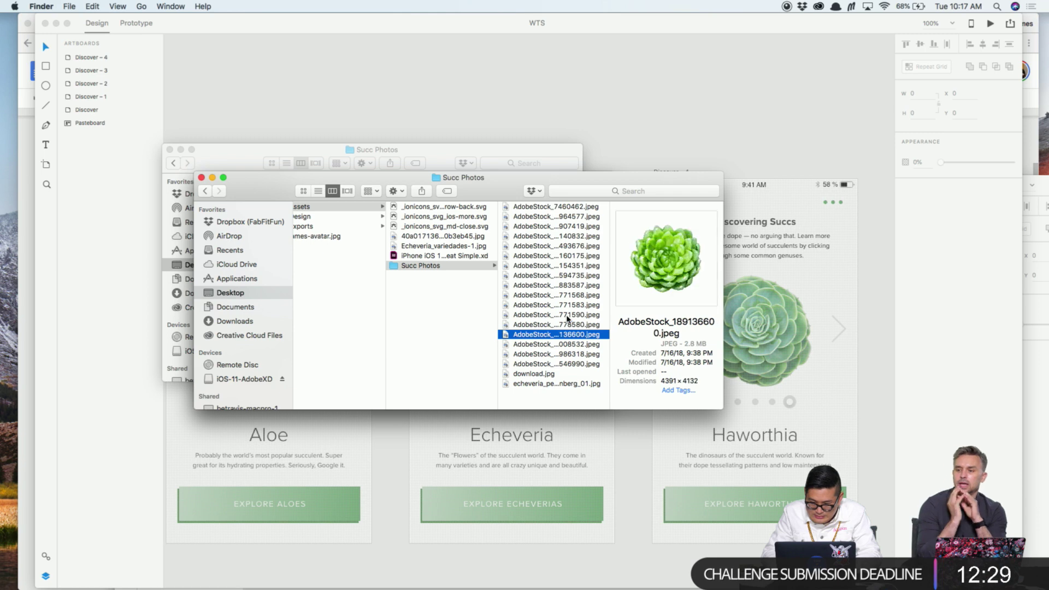
{"action": "key", "text": "super+Tab"}
{"action": "left_click_drag", "start_coordinate": [651, 124], "coordinate": [537, 124]}
{"action": "left_click", "coordinate": [705, 315]}
{"action": "key", "text": "super+v"}
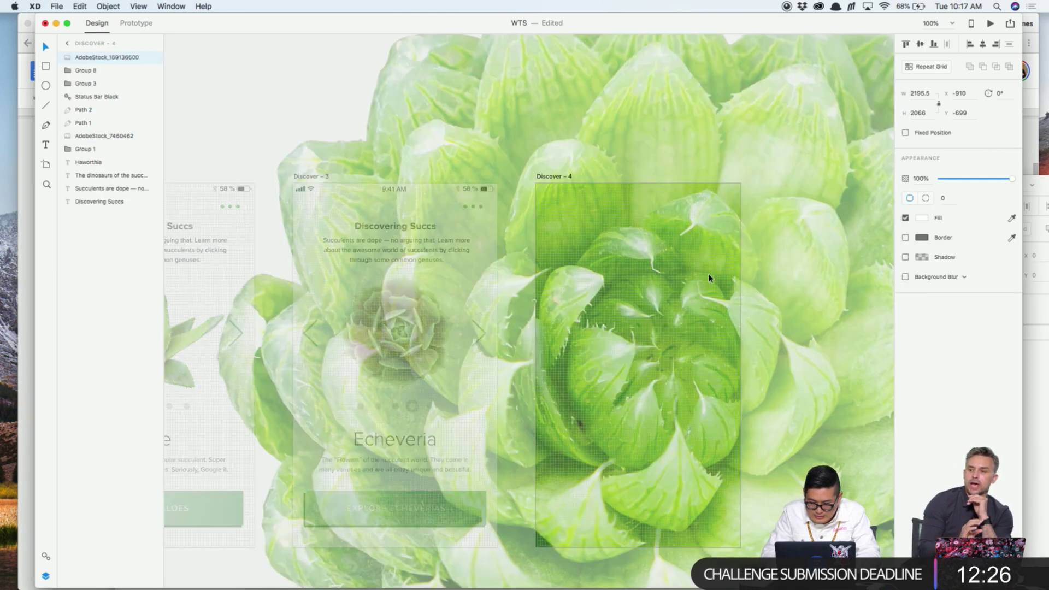
Scale the pasted succulent photo down to roughly the artboard's width and place it over the upper part of Discover – 4
{"action": "left_click", "coordinate": [920, 94]}
{"action": "type", "text": "37"}
{"action": "key", "text": "super+z"}
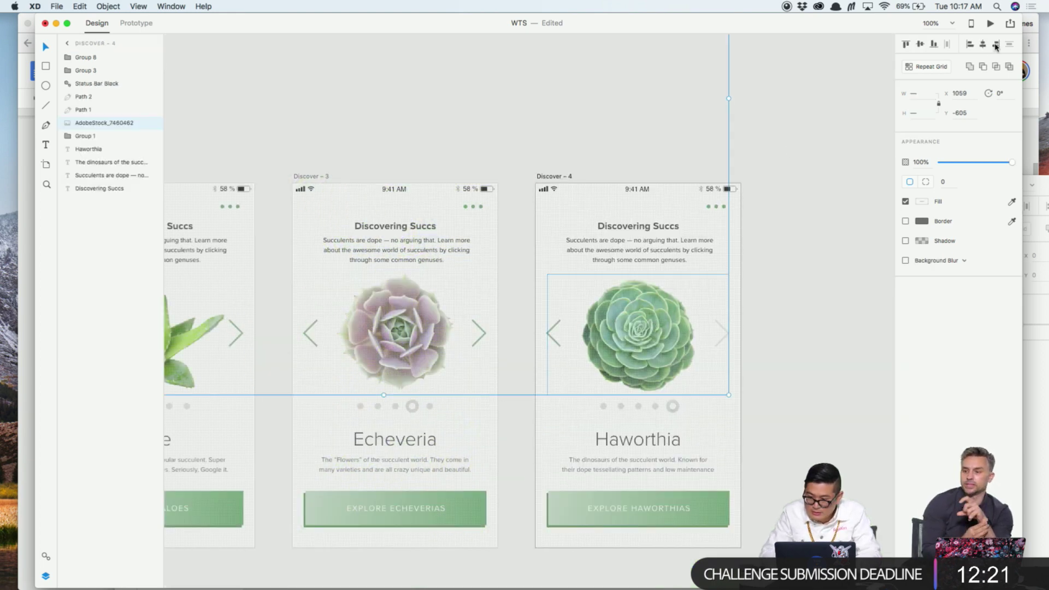
{"action": "key", "text": "super+v"}
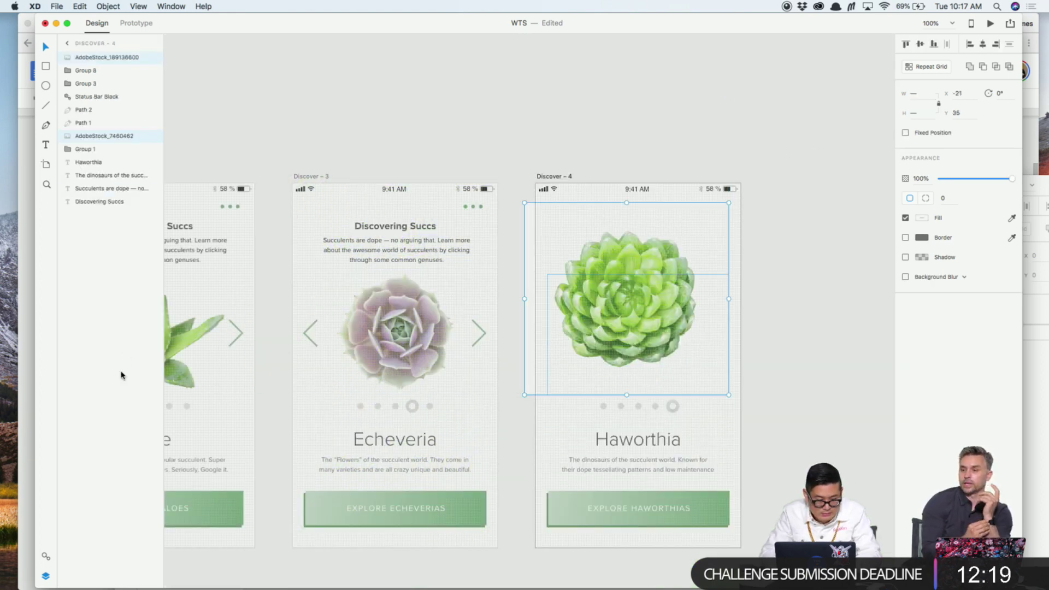
Make the Explore Haworthias button a symbol and place an instance of it on the pasteboard above the Discover – 3 artboard
{"action": "left_click", "coordinate": [664, 494]}
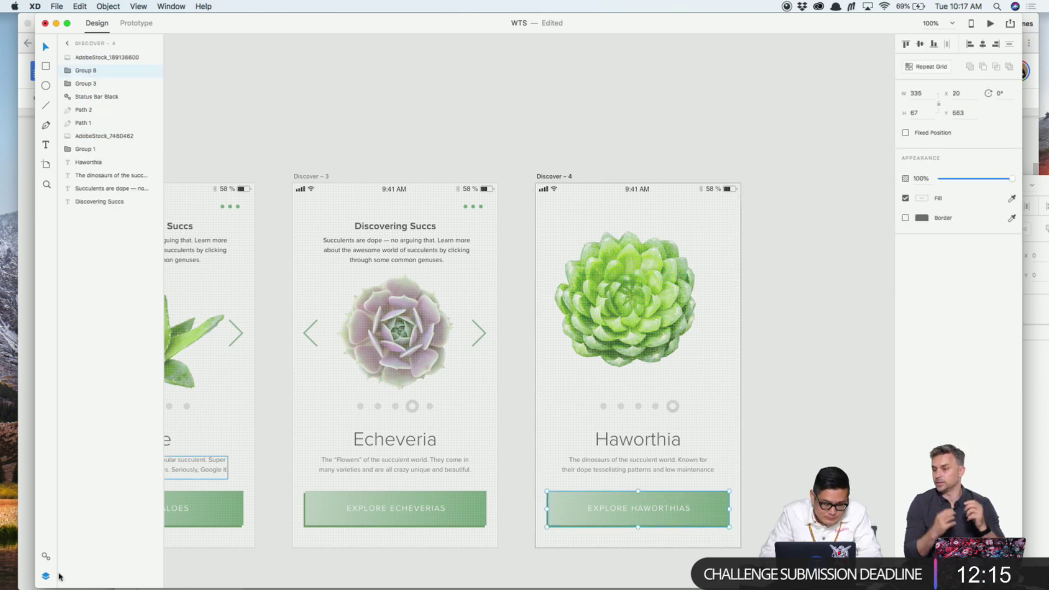
{"action": "left_click", "coordinate": [46, 556]}
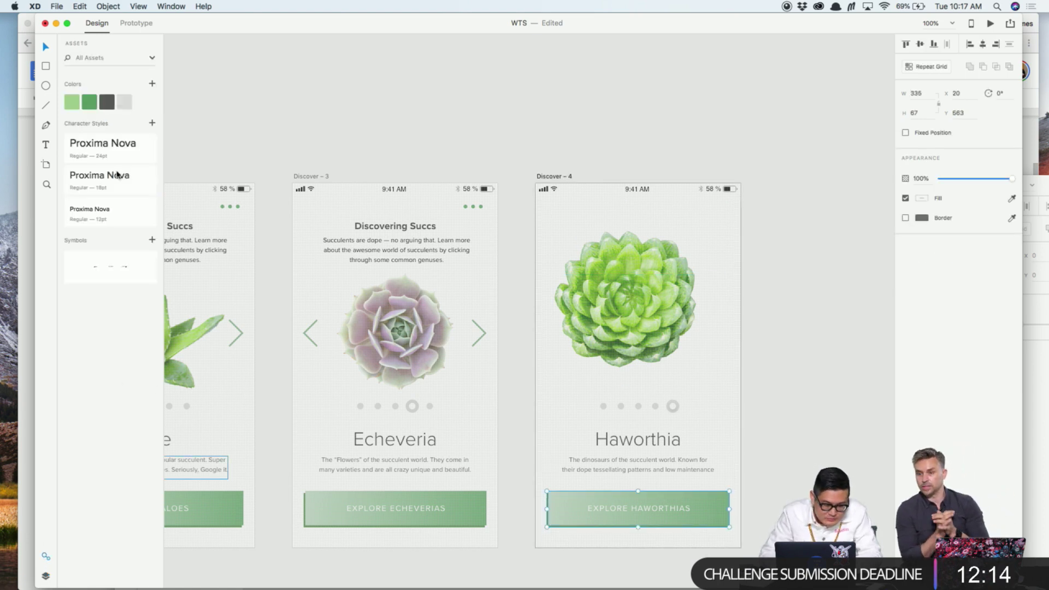
{"action": "left_click", "coordinate": [152, 241]}
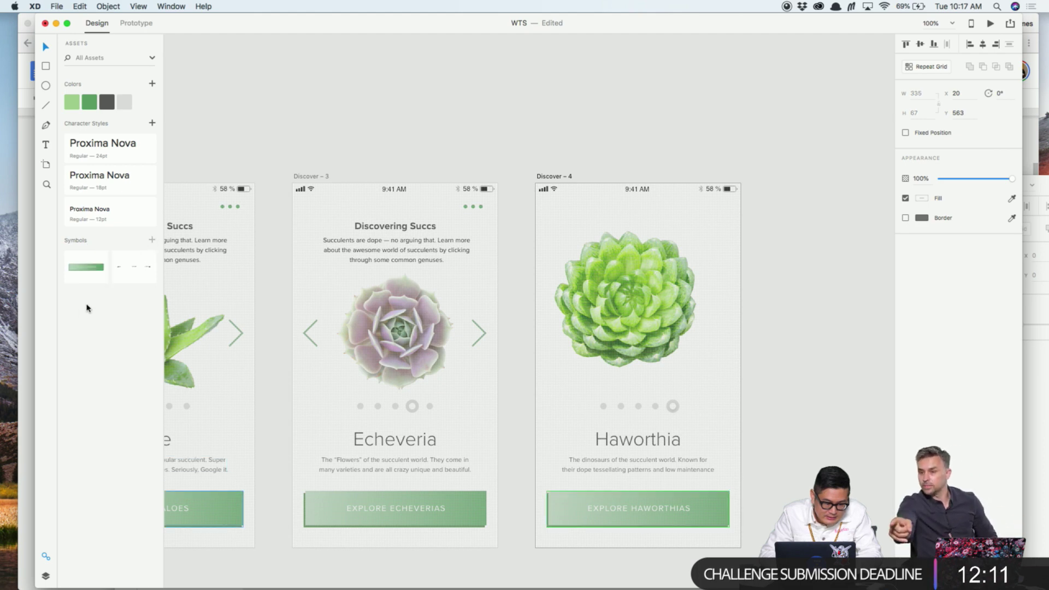
{"action": "left_click", "coordinate": [354, 189]}
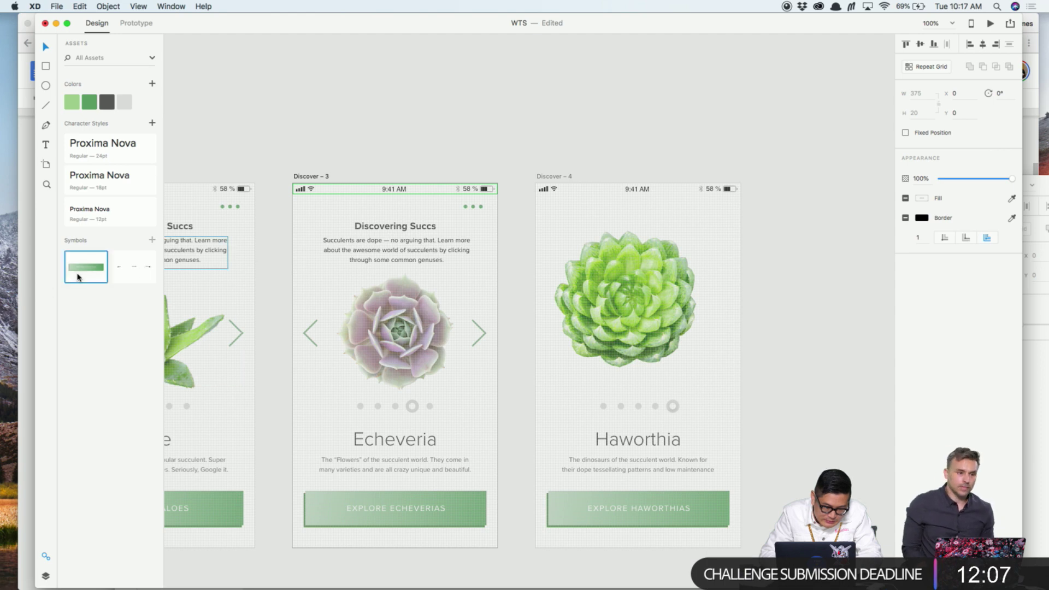
{"action": "left_click_drag", "start_coordinate": [78, 277], "coordinate": [350, 99]}
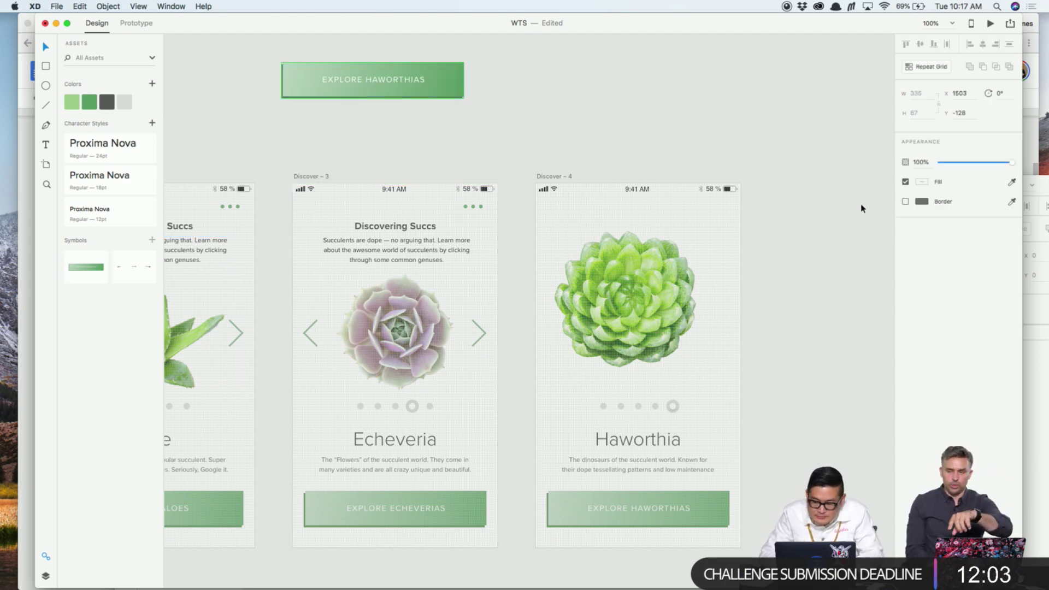
{"action": "right_click", "coordinate": [385, 83]}
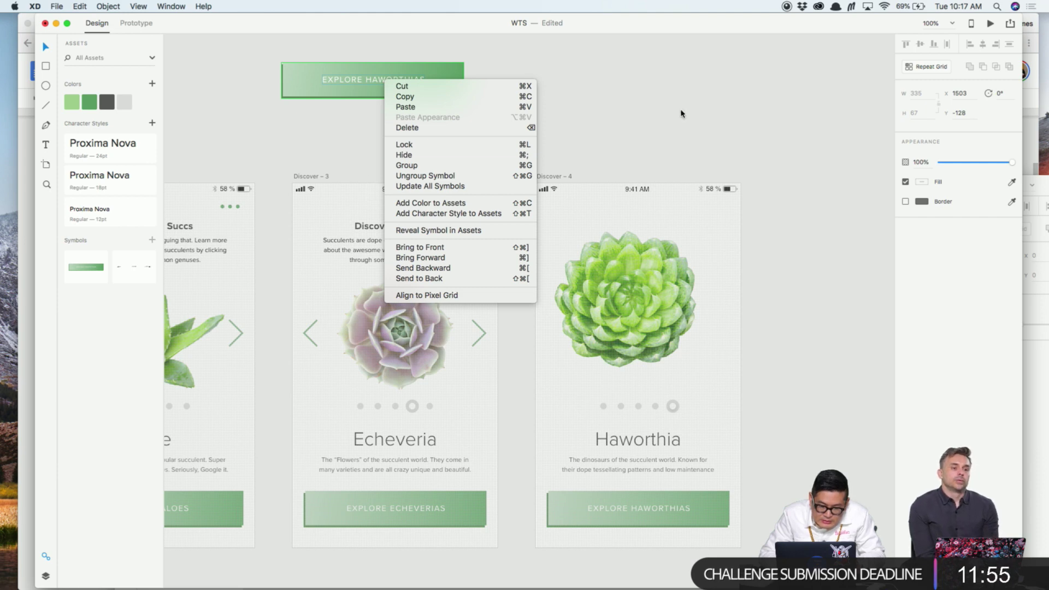
{"action": "left_click", "coordinate": [530, 311]}
Scale the new green succulent photo to 291 × 272.88 at X 33, Y 161.12, and send it backward
{"action": "key", "text": "super+z"}
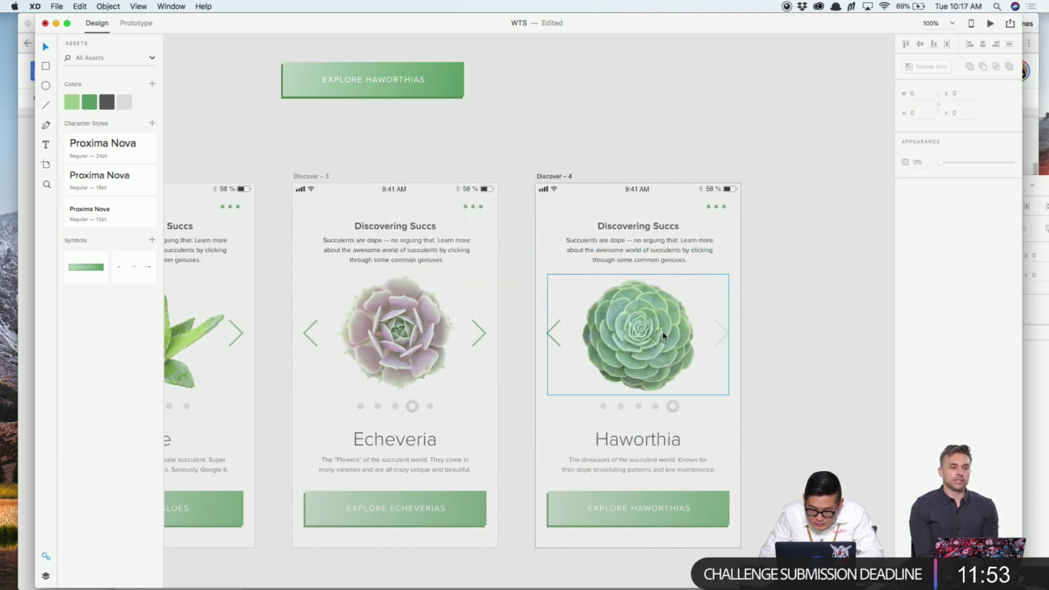
{"action": "key", "text": "super+shift+z"}
{"action": "left_click_drag", "start_coordinate": [735, 250], "coordinate": [713, 272]}
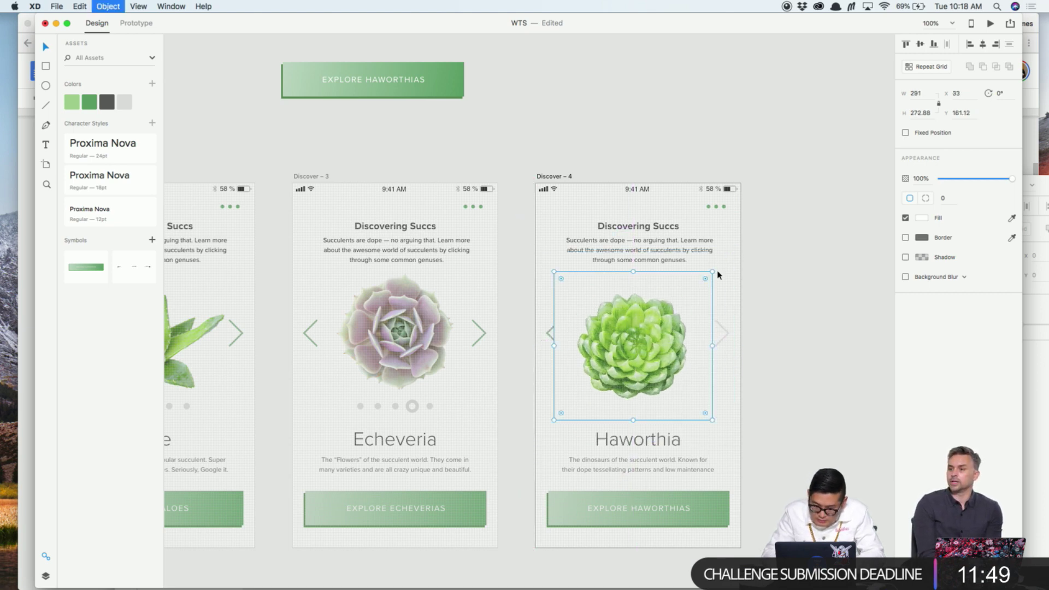
{"action": "key", "text": "super+bracketleft"}
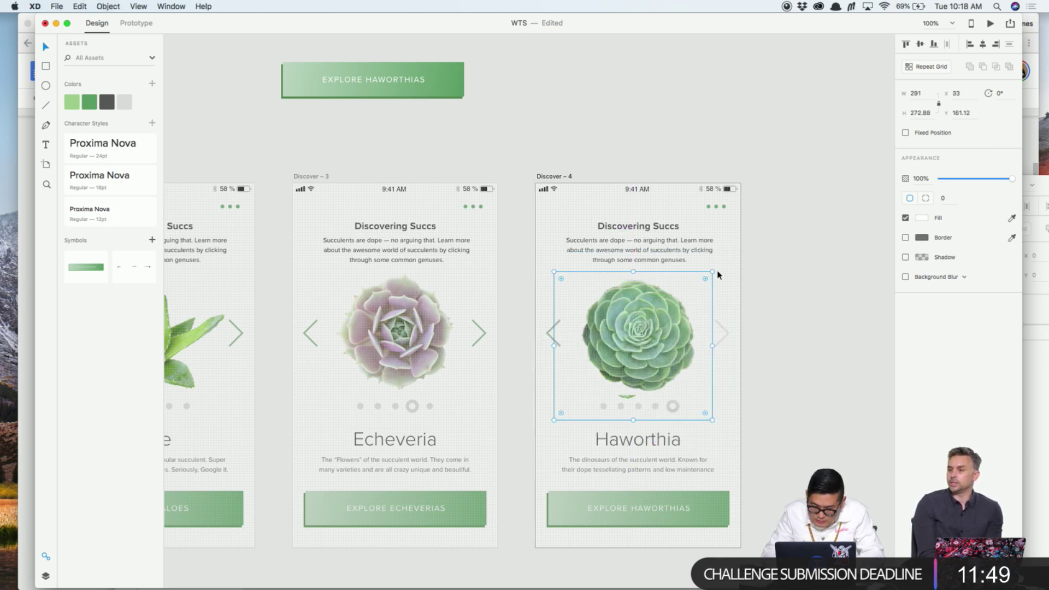
Delete the old succulent photo from the Discover – 4 artboard
{"action": "left_click", "coordinate": [657, 315]}
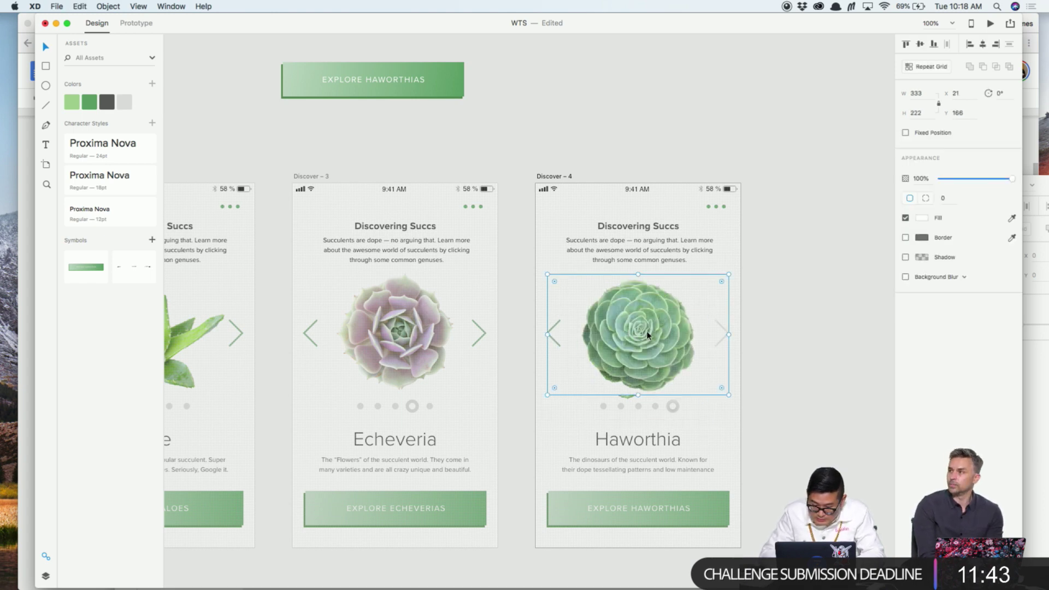
{"action": "key", "text": "Delete"}
{"action": "double_click", "coordinate": [647, 332]}
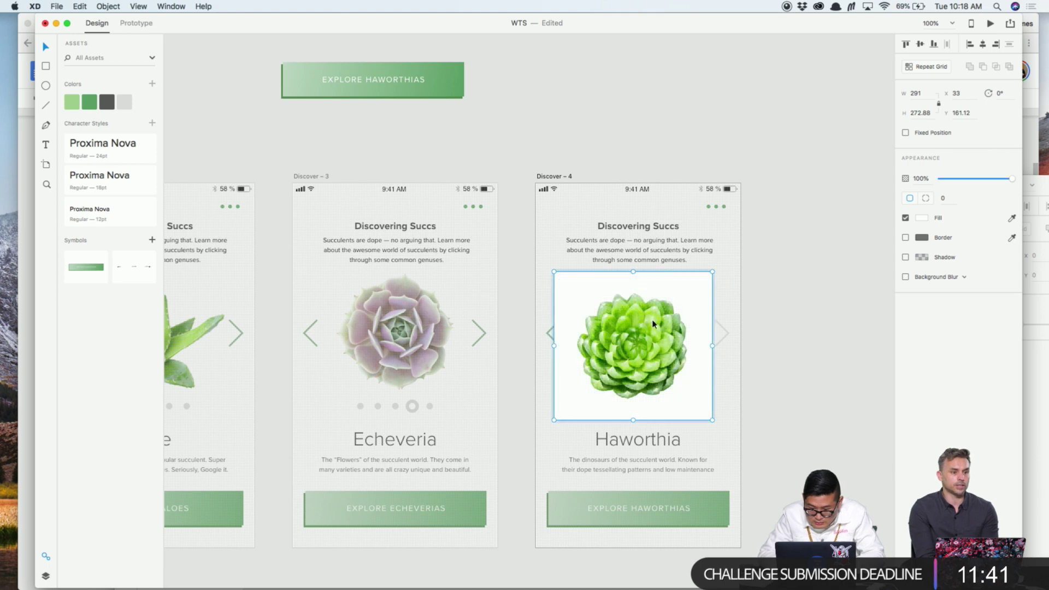
{"action": "key", "text": "Escape"}
Center the green succulent photo between the Discover – 4 arrows at X 42, Y 134.12, send it backward, and save the document
{"action": "left_click_drag", "start_coordinate": [632, 317], "coordinate": [635, 297]}
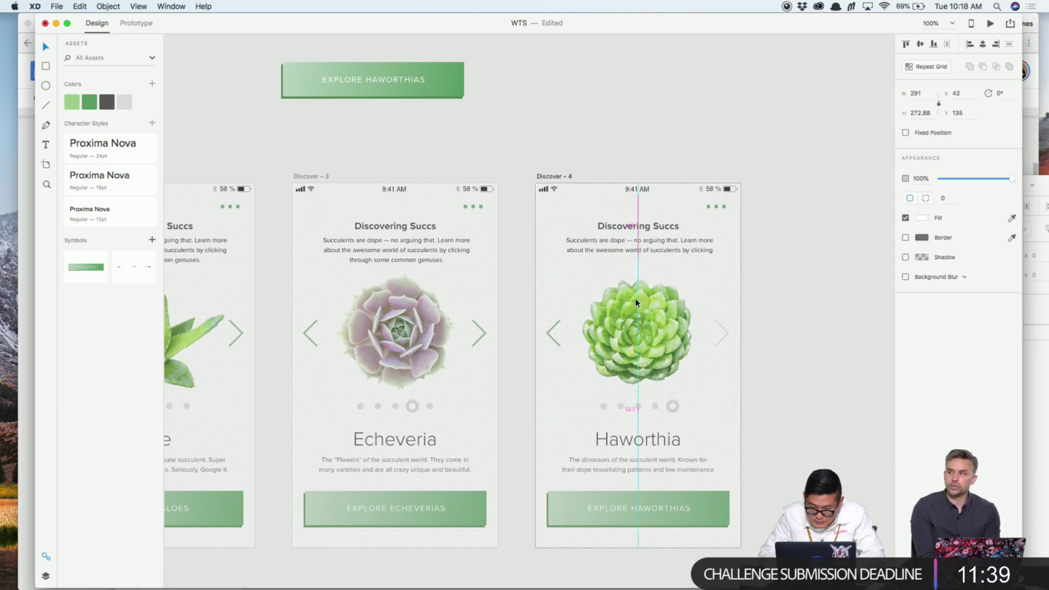
{"action": "key", "text": "super+bracketleft"}
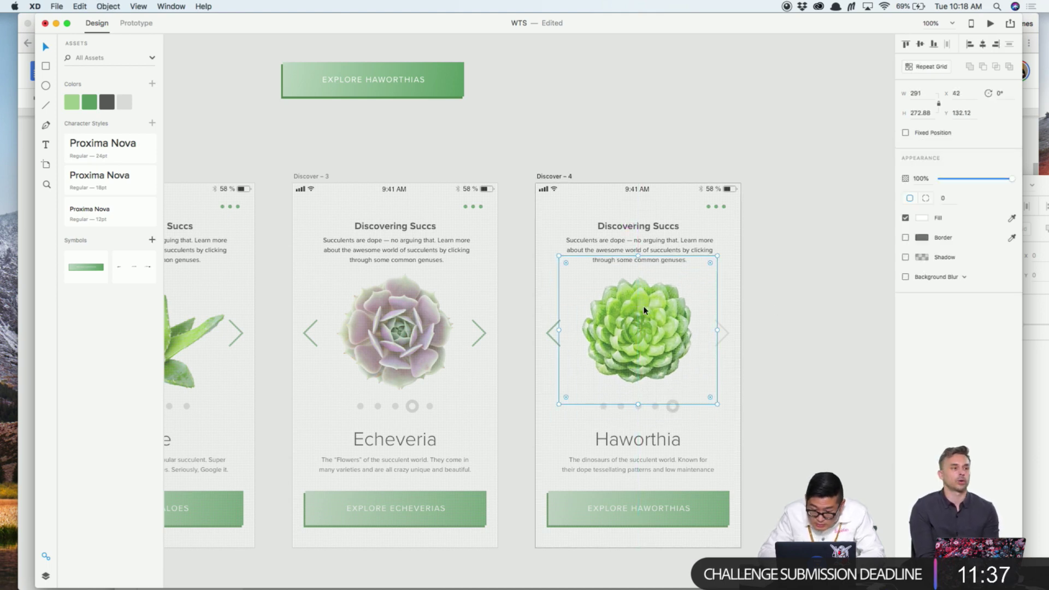
{"action": "left_click_drag", "start_coordinate": [663, 343], "coordinate": [663, 345]}
{"action": "key", "text": "Down"}
{"action": "key", "text": "Down"}
{"action": "key", "text": "Down"}
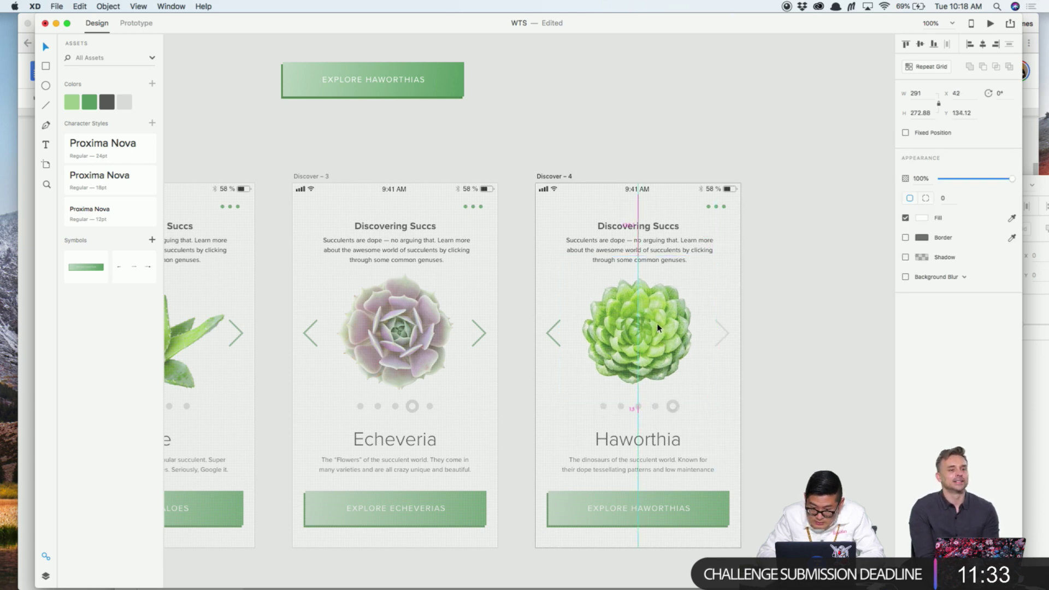
{"action": "left_click", "coordinate": [787, 349]}
{"action": "key", "text": "super+s"}
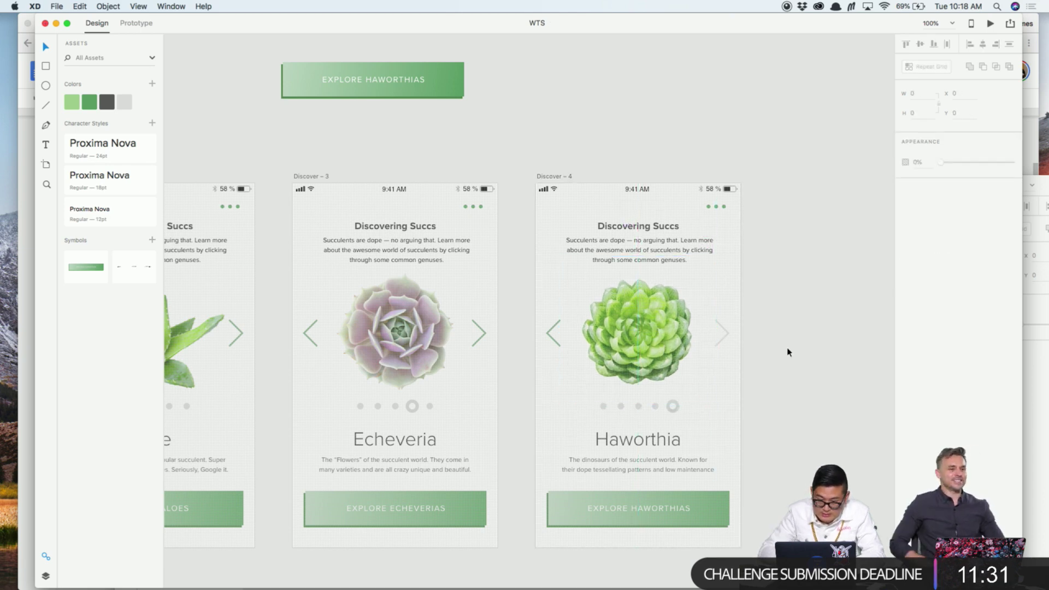
Examine in prototype mode the links on the next arrows of the Discover, Discover – 1, Discover – 2 and Discover – 3 artboards
{"action": "scroll", "coordinate": [787, 353], "scroll_direction": "left", "scroll_amount": 15}
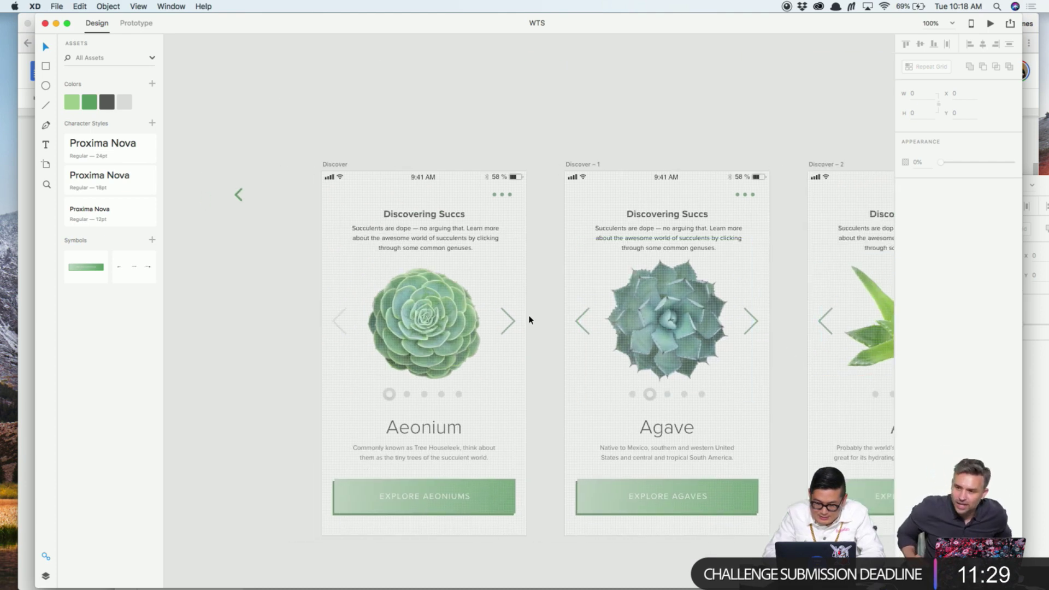
{"action": "left_click", "coordinate": [136, 23]}
{"action": "left_click", "coordinate": [511, 322]}
{"action": "left_click_drag", "start_coordinate": [518, 323], "coordinate": [563, 347]}
{"action": "scroll", "coordinate": [628, 328], "scroll_direction": "right", "scroll_amount": 4}
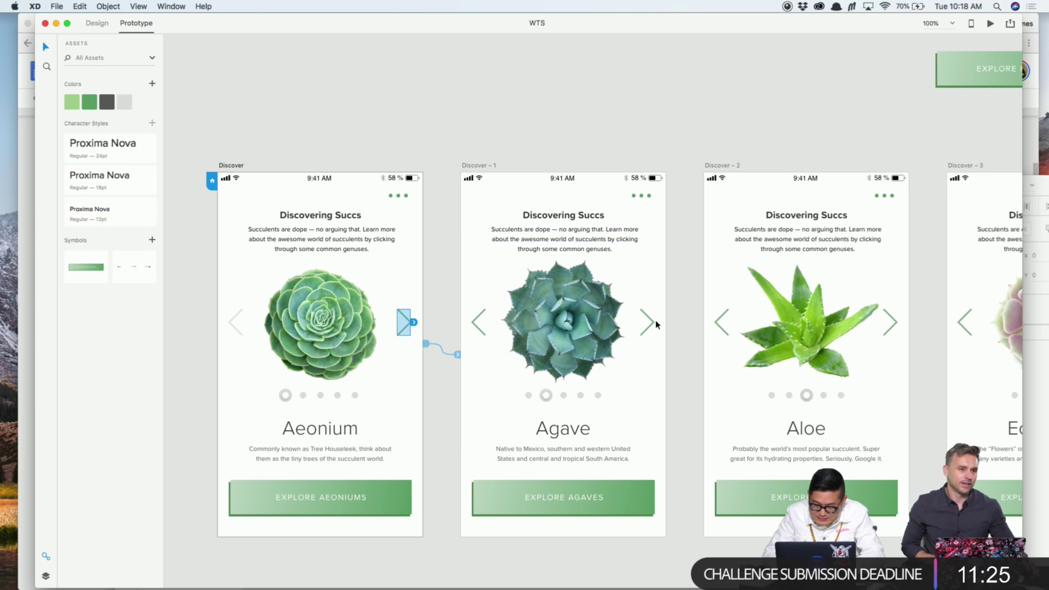
{"action": "left_click", "coordinate": [647, 323]}
{"action": "left_click_drag", "start_coordinate": [655, 323], "coordinate": [710, 349]}
{"action": "scroll", "coordinate": [654, 325], "scroll_direction": "right", "scroll_amount": 5}
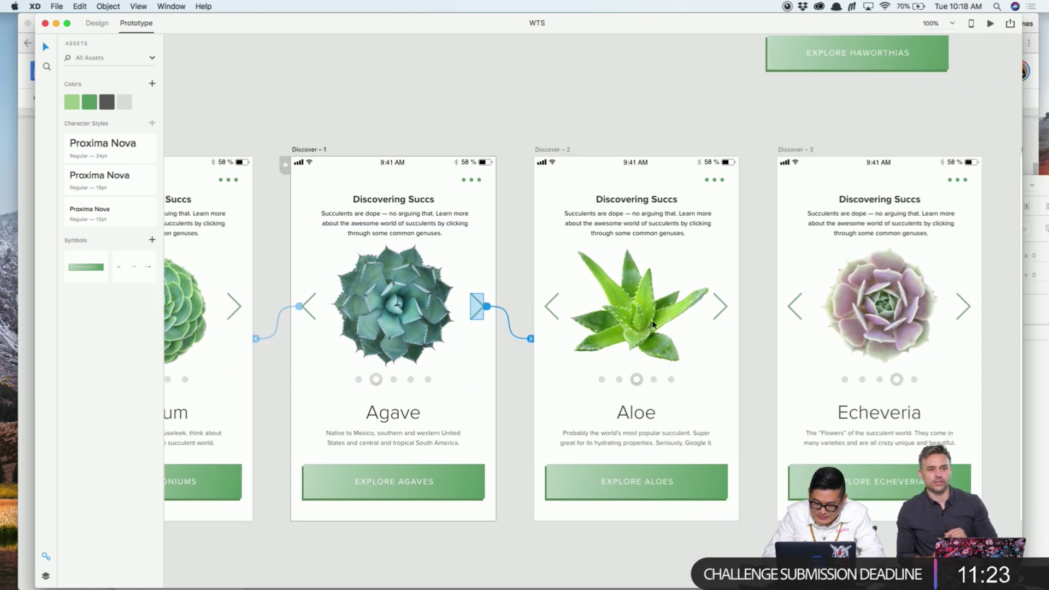
{"action": "left_click", "coordinate": [720, 306]}
{"action": "left_click_drag", "start_coordinate": [730, 307], "coordinate": [771, 350]}
{"action": "scroll", "coordinate": [773, 336], "scroll_direction": "right", "scroll_amount": 5}
{"action": "left_click", "coordinate": [720, 318]}
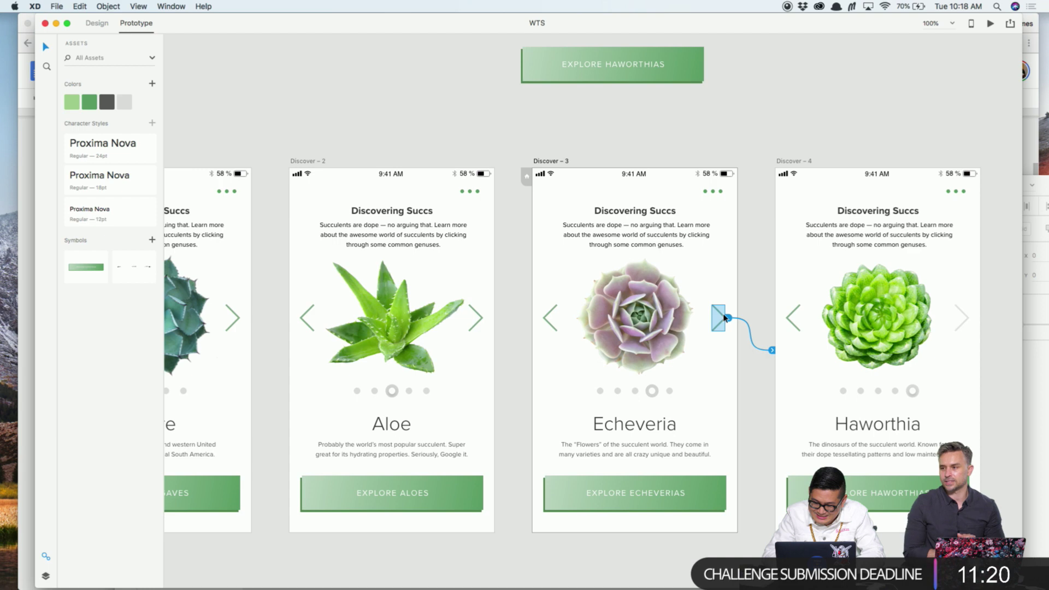
Link the faded next arrow on Discover – 4 back to Discover with a Dissolve, Ease Out, 0.4 s transition
{"action": "left_click", "coordinate": [963, 322]}
{"action": "key", "text": "super+minus"}
{"action": "left_click", "coordinate": [918, 326]}
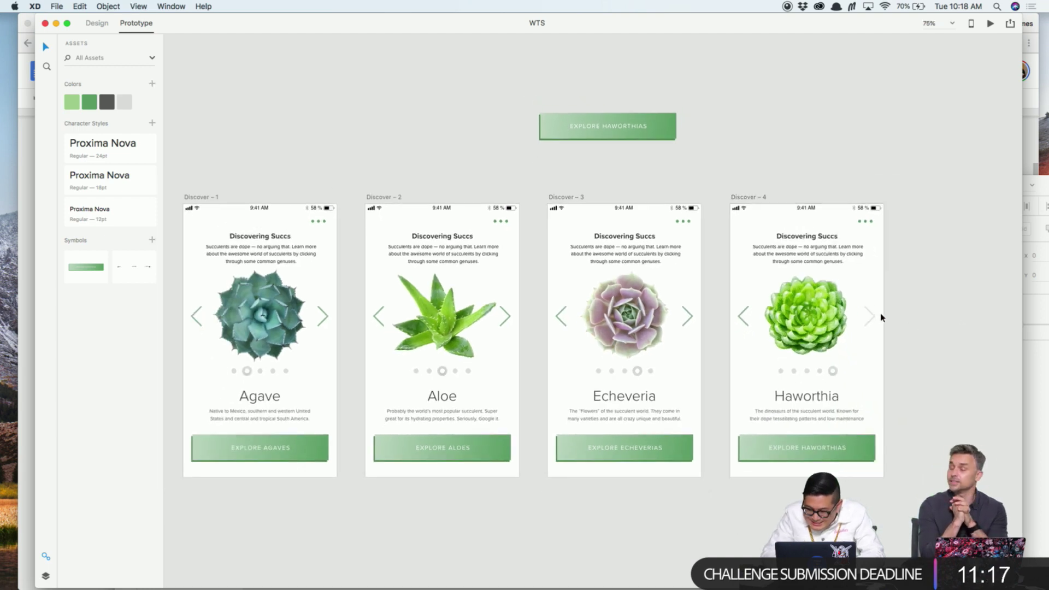
{"action": "left_click", "coordinate": [873, 316]}
{"action": "left_click_drag", "start_coordinate": [877, 318], "coordinate": [315, 153]}
{"action": "scroll", "coordinate": [316, 156], "scroll_direction": "down", "scroll_amount": 5}
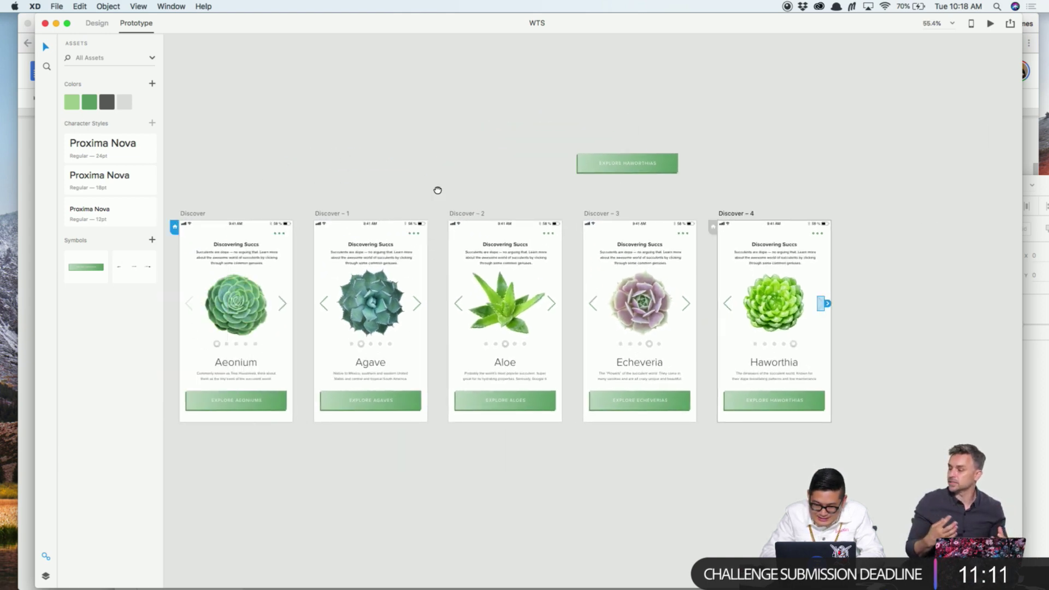
{"action": "left_click_drag", "start_coordinate": [913, 318], "coordinate": [335, 265]}
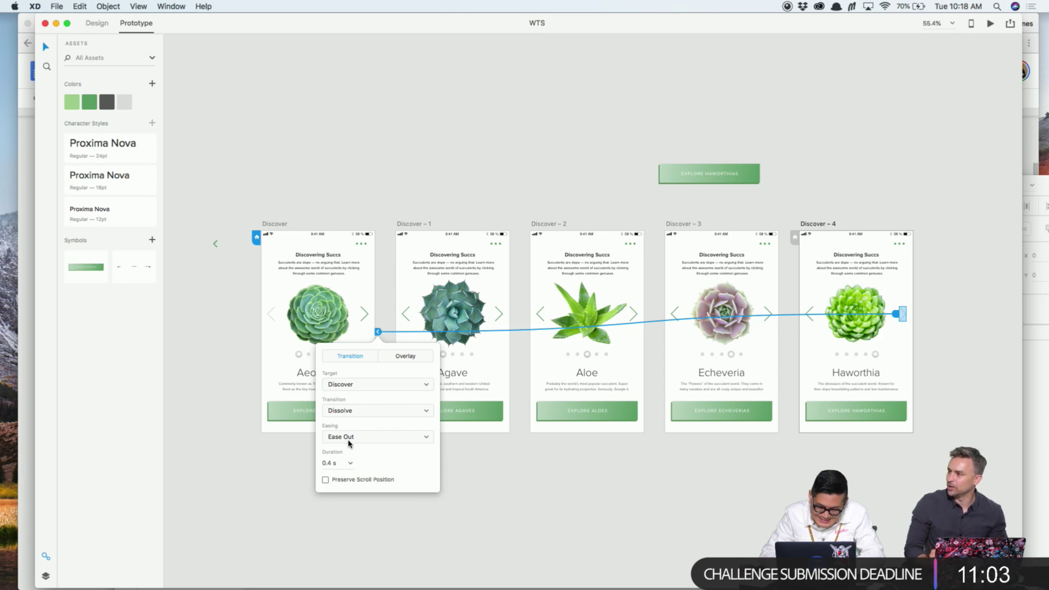
{"action": "left_click", "coordinate": [599, 490]}
Link the faded previous arrow on Discover to Discover – 4 with a 0.4 s Dissolve, and check Discover – 1's previous arrow link
{"action": "left_click", "coordinate": [302, 317]}
{"action": "left_click_drag", "start_coordinate": [278, 313], "coordinate": [804, 326]}
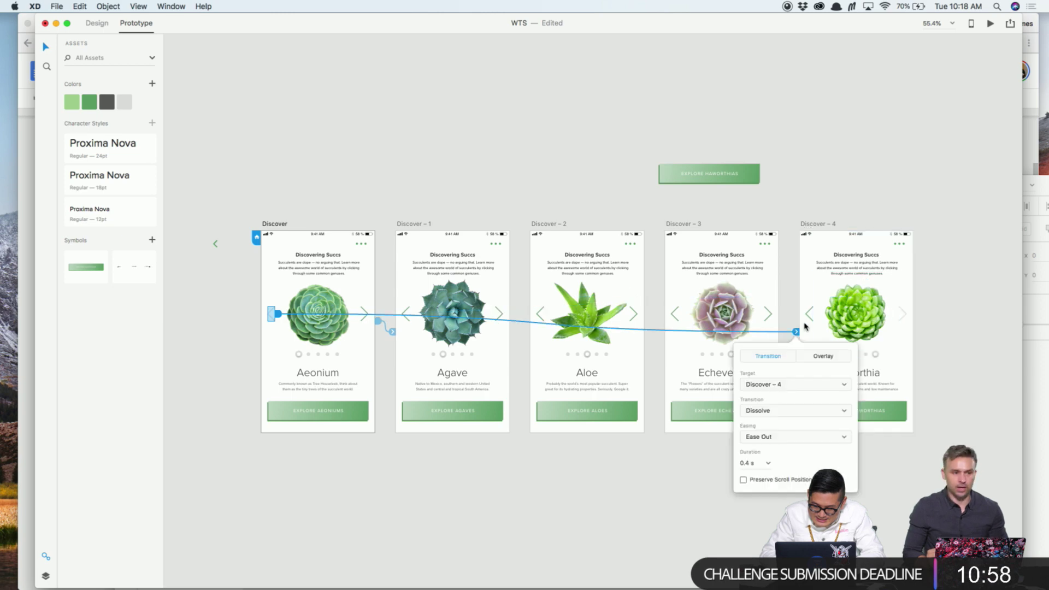
{"action": "left_click", "coordinate": [404, 312]}
{"action": "left_click", "coordinate": [405, 312]}
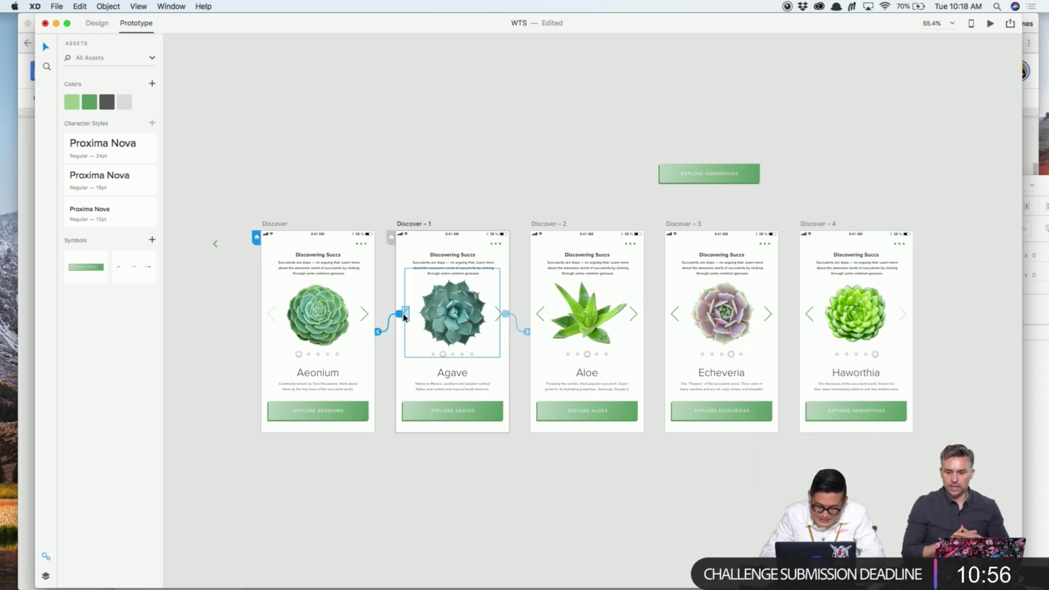
Link the previous arrow on Discover – 2 to Discover – 1 with a Dissolve, Ease Out, 0.4 s transition
{"action": "left_click", "coordinate": [538, 314]}
{"action": "left_click_drag", "start_coordinate": [547, 316], "coordinate": [453, 329]}
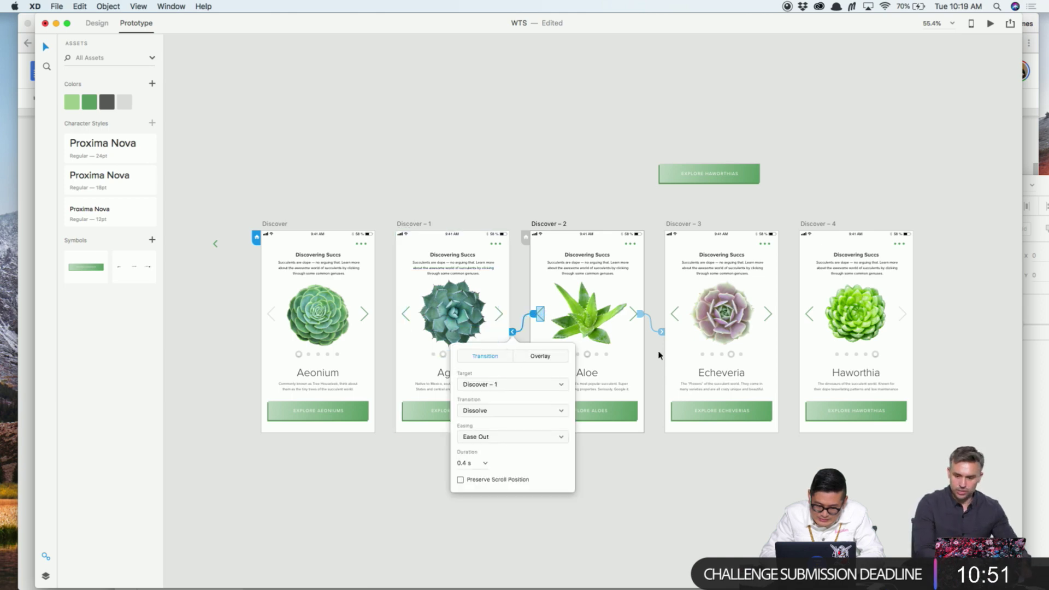
{"action": "left_click", "coordinate": [675, 314]}
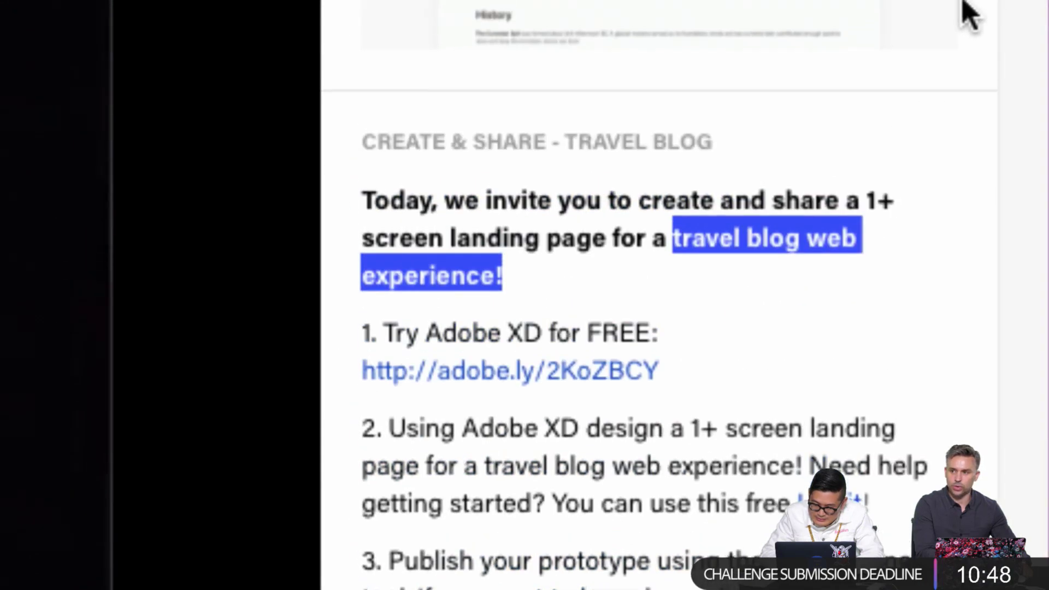
{"action": "scroll", "coordinate": [972, 14], "scroll_direction": "up", "scroll_amount": 5}
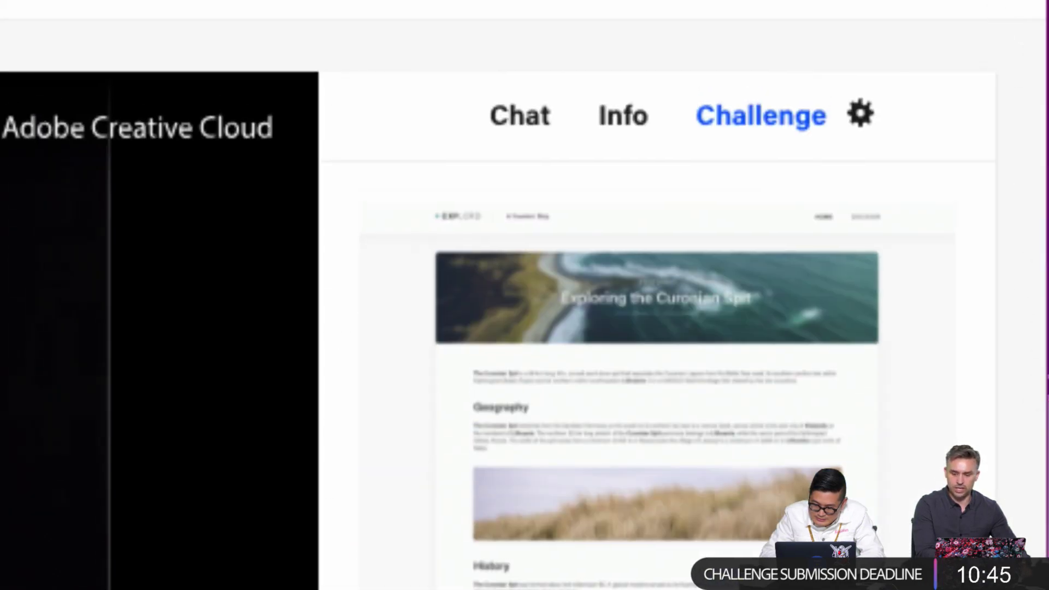
{"action": "scroll", "coordinate": [1005, 49], "scroll_direction": "down", "scroll_amount": 5}
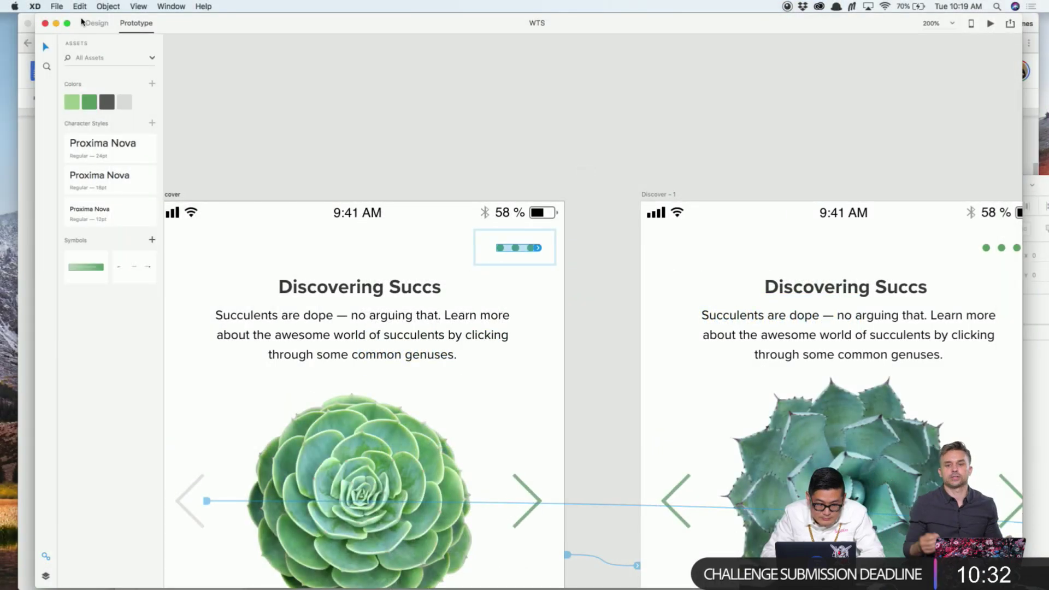
Return to design mode and set the width of the Discover artboard's three menu dots to 24 with the aspect ratio locked
{"action": "left_click", "coordinate": [83, 23]}
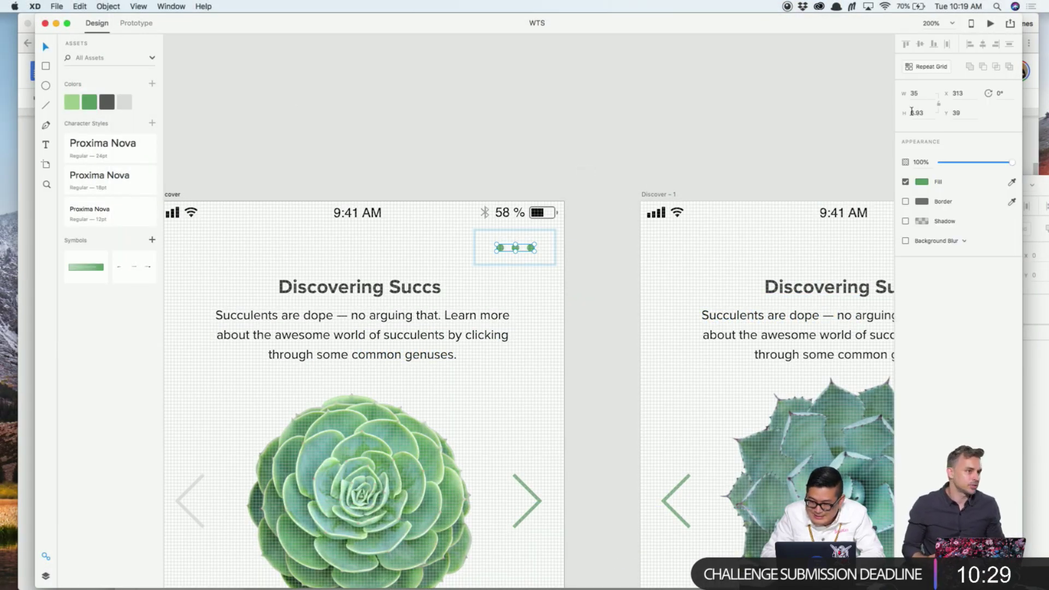
{"action": "left_click", "coordinate": [914, 93]}
{"action": "type", "text": "24"}
{"action": "key", "text": "Return"}
{"action": "key", "text": "super+z"}
{"action": "type", "text": "24"}
{"action": "key", "text": "Tab"}
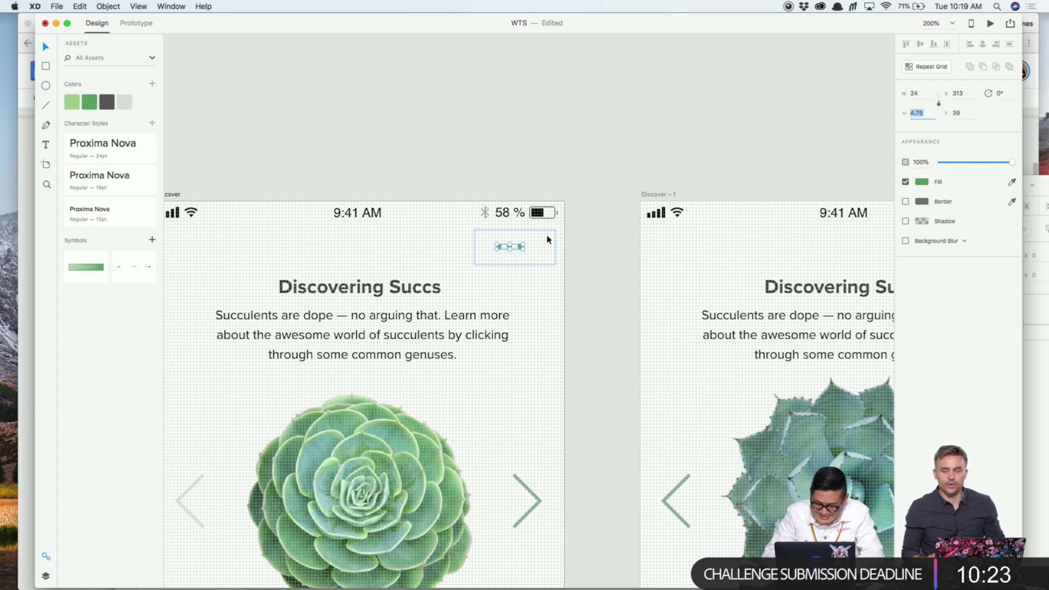
Centre the Discover artboard's three menu dots horizontally within their surrounding box
{"action": "left_click", "coordinate": [546, 237]}
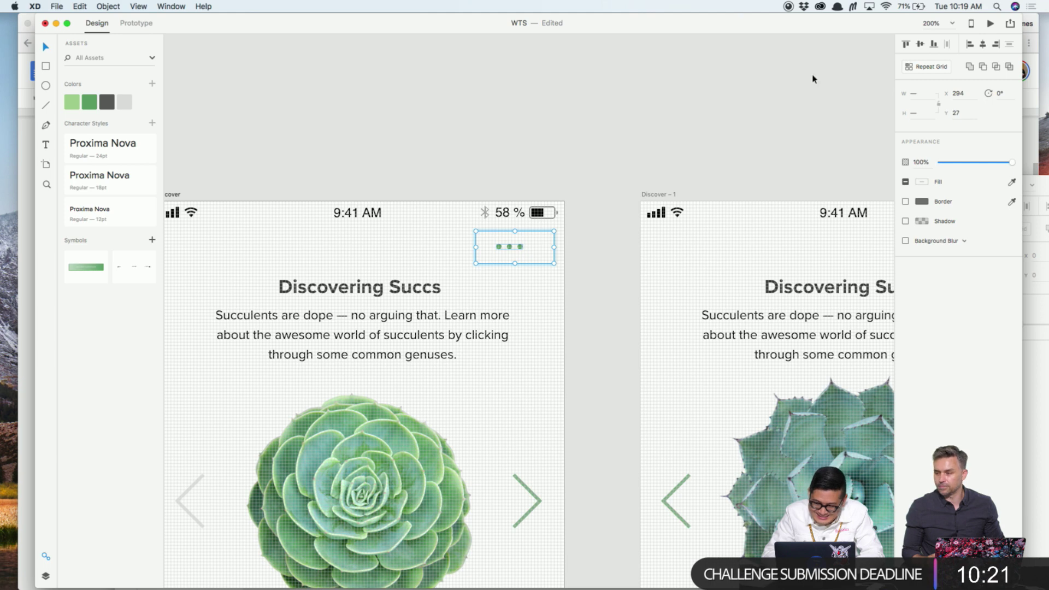
{"action": "left_click", "coordinate": [993, 45]}
{"action": "left_click", "coordinate": [630, 117]}
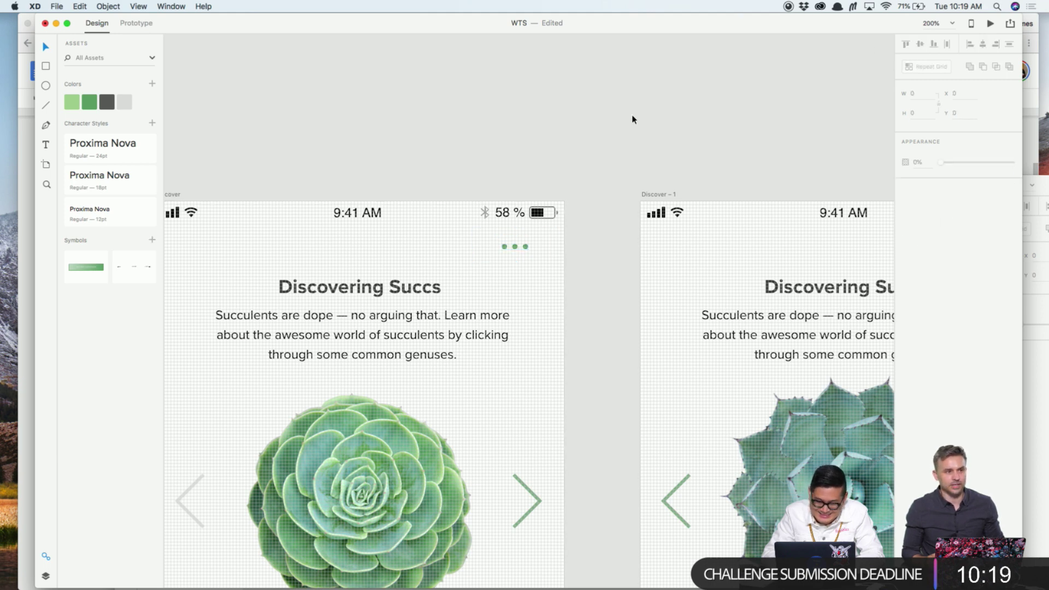
Copy the Discover artboard's refined menu dots and replace the dots on Discover – 1 and Discover – 2 with them
{"action": "left_click", "coordinate": [518, 248]}
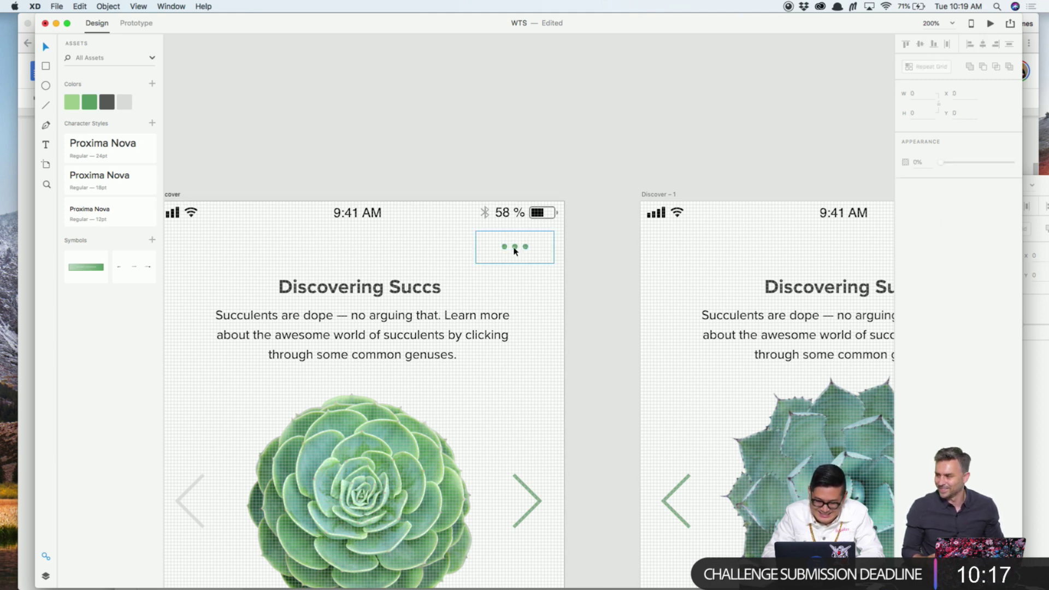
{"action": "key", "text": "super+minus"}
{"action": "left_click_drag", "start_coordinate": [528, 220], "coordinate": [476, 188]}
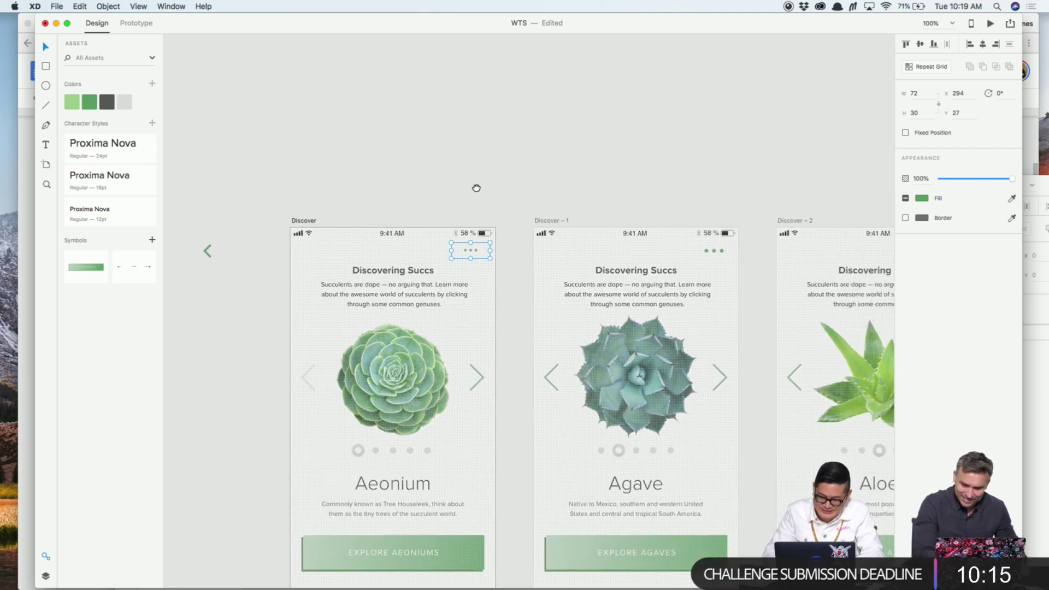
{"action": "left_click", "coordinate": [693, 251], "text": "super"}
{"action": "left_click_drag", "start_coordinate": [693, 251], "coordinate": [346, 250]}
{"action": "left_click", "coordinate": [630, 248]}
Replace the menu dots on Discover – 3 and Discover – 4 with the refined dots and save the document
{"action": "scroll", "coordinate": [711, 260], "scroll_direction": "right", "scroll_amount": 5}
{"action": "left_click", "coordinate": [695, 264]}
{"action": "scroll", "coordinate": [628, 263], "scroll_direction": "right", "scroll_amount": 15}
{"action": "left_click", "coordinate": [797, 267]}
{"action": "key", "text": "super+minus"}
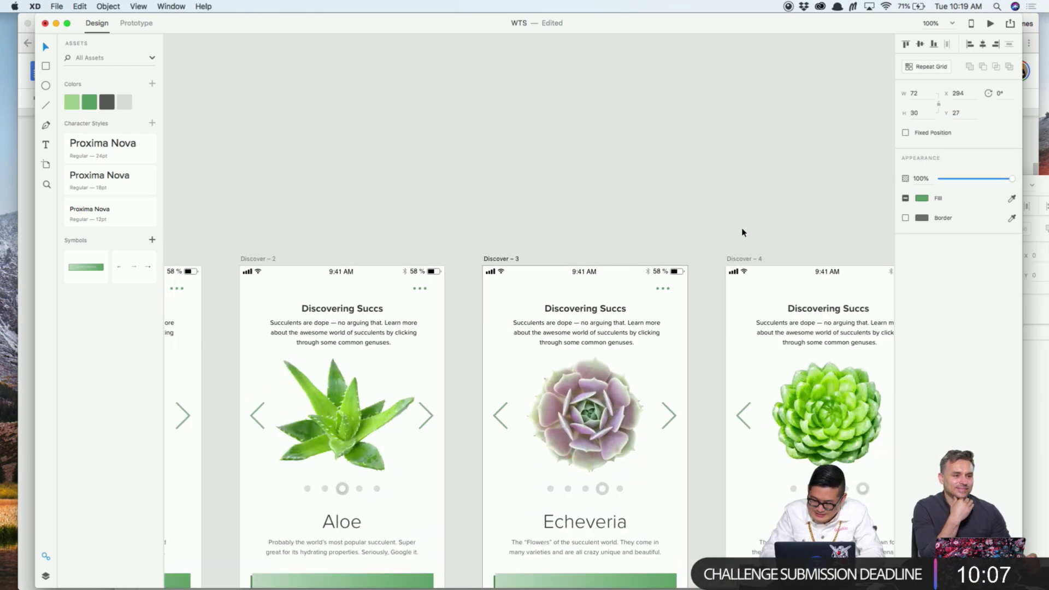
{"action": "left_click_drag", "start_coordinate": [752, 243], "coordinate": [611, 243]}
{"action": "left_click", "coordinate": [762, 294]}
{"action": "left_click", "coordinate": [764, 294]}
{"action": "key", "text": "super+s"}
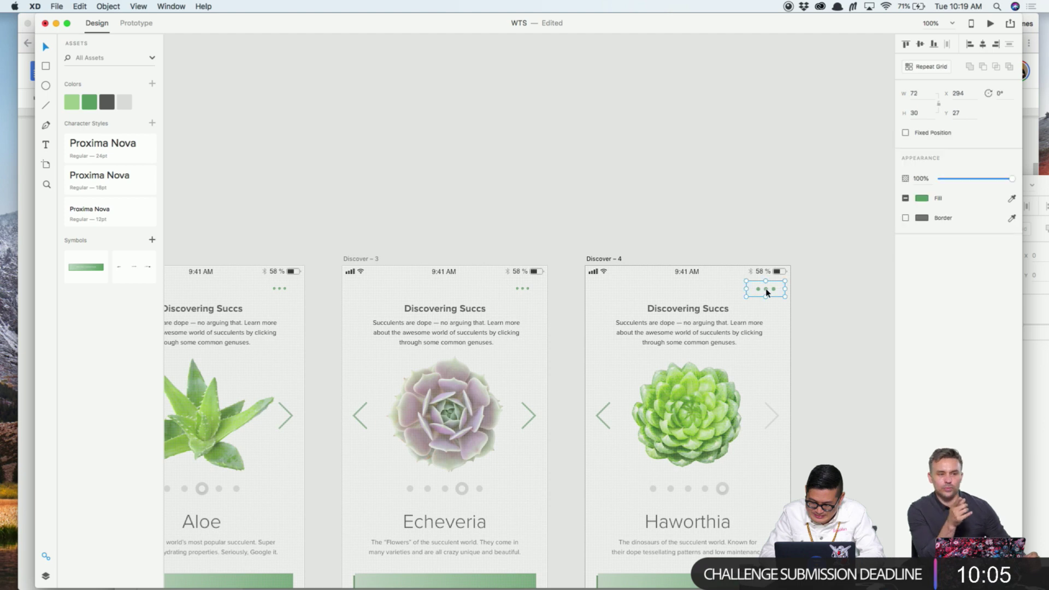
Turn off the square grid on the Discover artboard
{"action": "left_click", "coordinate": [661, 174]}
{"action": "scroll", "coordinate": [661, 174], "scroll_direction": "down", "scroll_amount": 2}
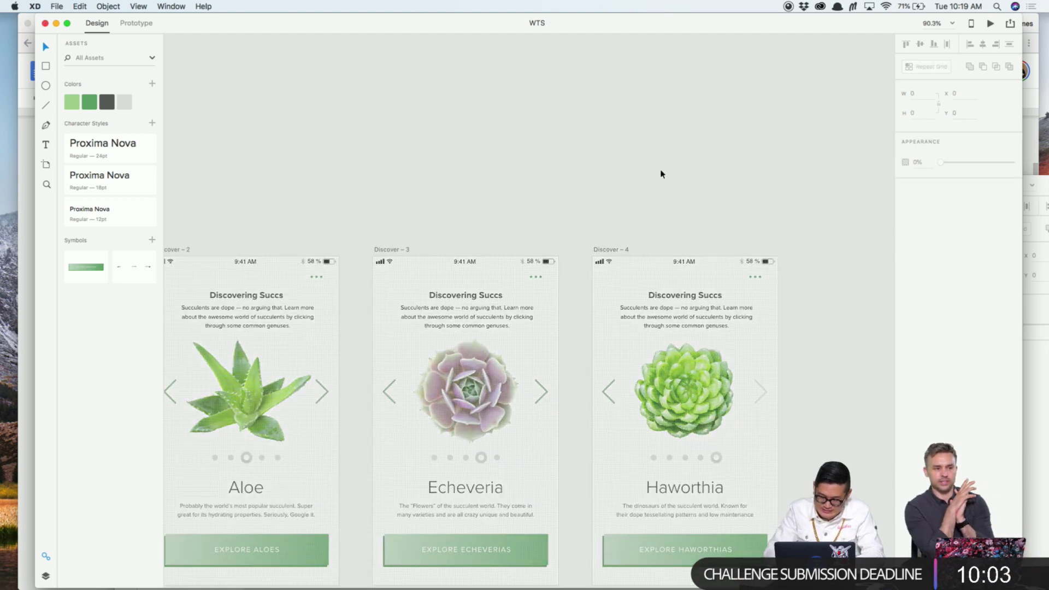
{"action": "scroll", "coordinate": [598, 164], "scroll_direction": "left", "scroll_amount": 5}
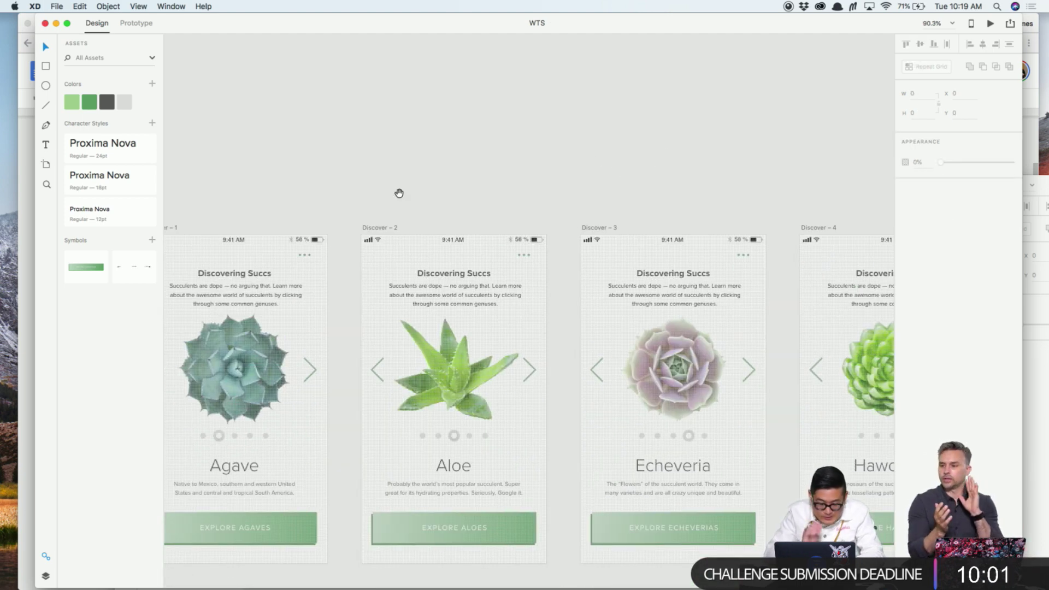
{"action": "scroll", "coordinate": [399, 197], "scroll_direction": "down", "scroll_amount": 2}
{"action": "scroll", "coordinate": [468, 133], "scroll_direction": "left", "scroll_amount": 6}
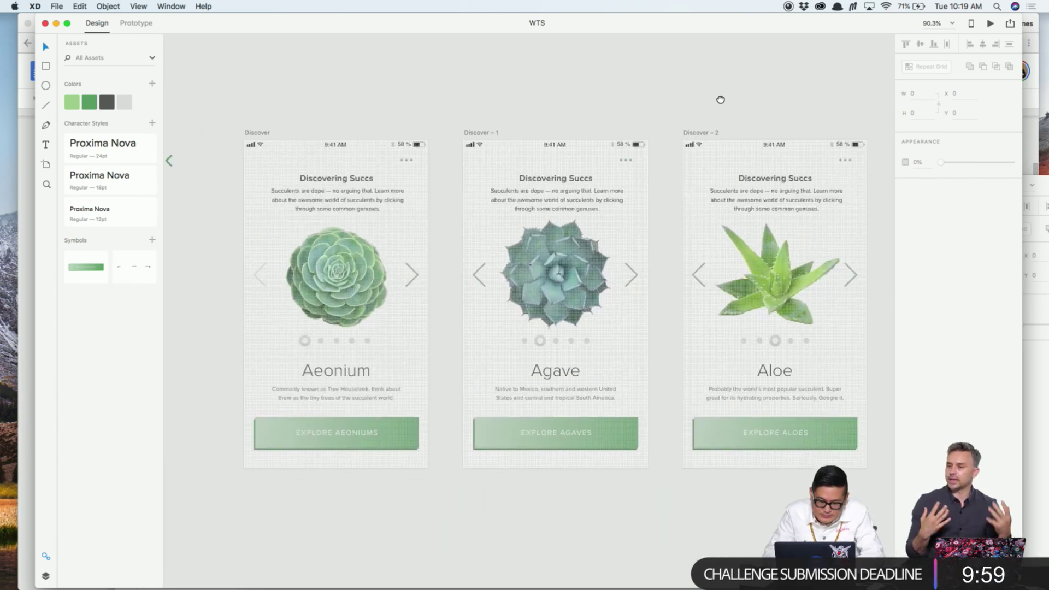
{"action": "left_click", "coordinate": [257, 133]}
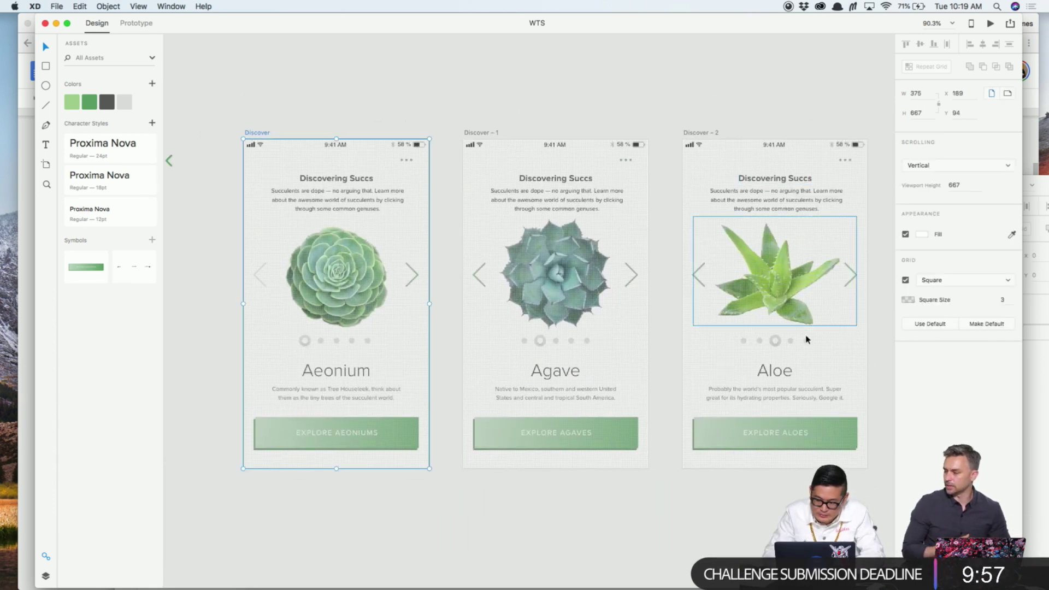
{"action": "left_click", "coordinate": [906, 281]}
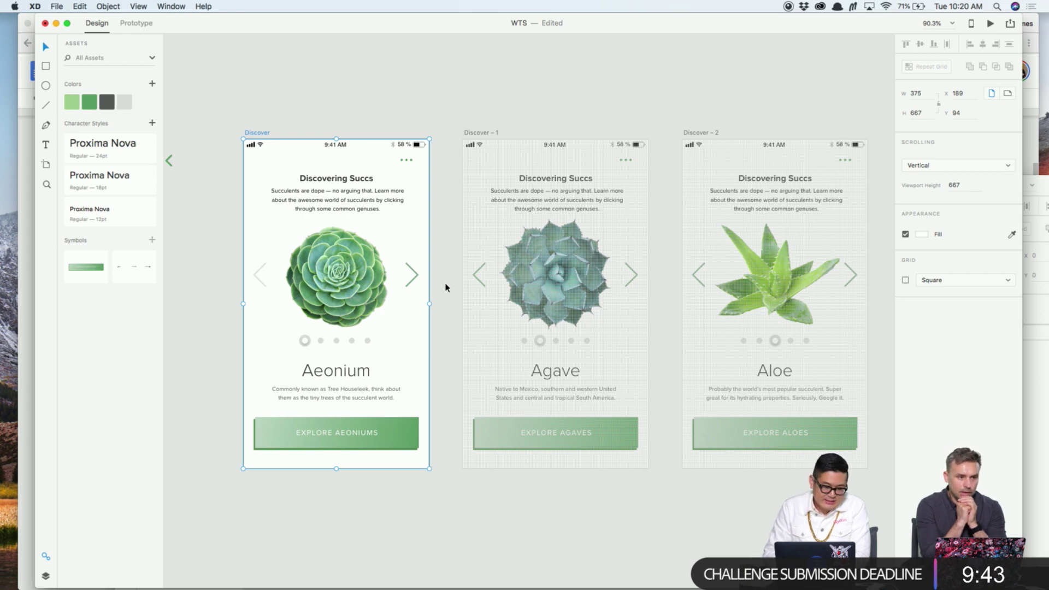
Preview the Discover – 1 artboard in an enlarged preview window, and close the preview
{"action": "left_click", "coordinate": [482, 134]}
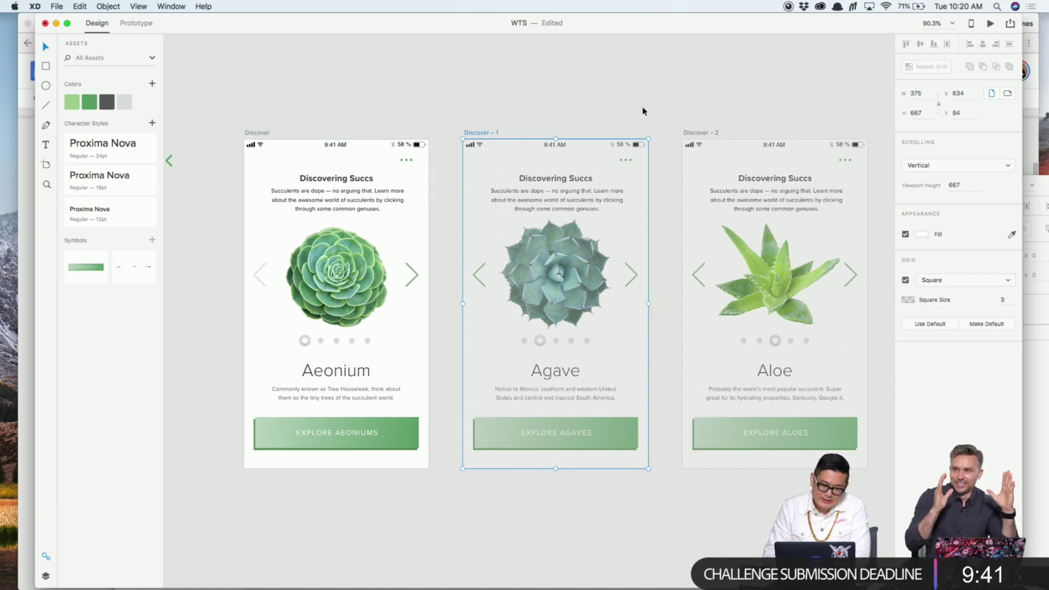
{"action": "left_click", "coordinate": [990, 24]}
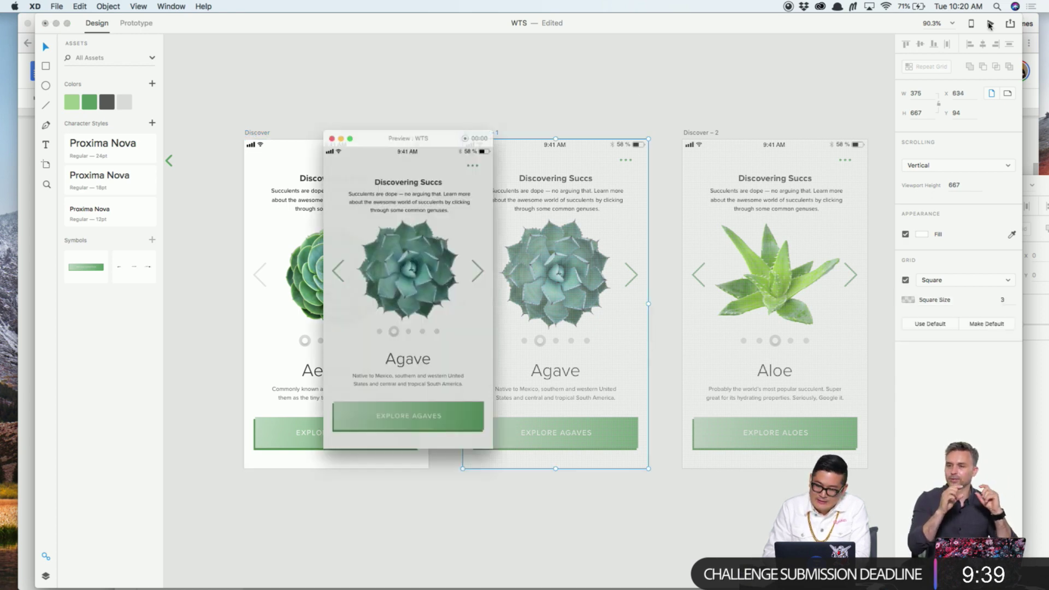
{"action": "left_click_drag", "start_coordinate": [510, 100], "coordinate": [698, 62]}
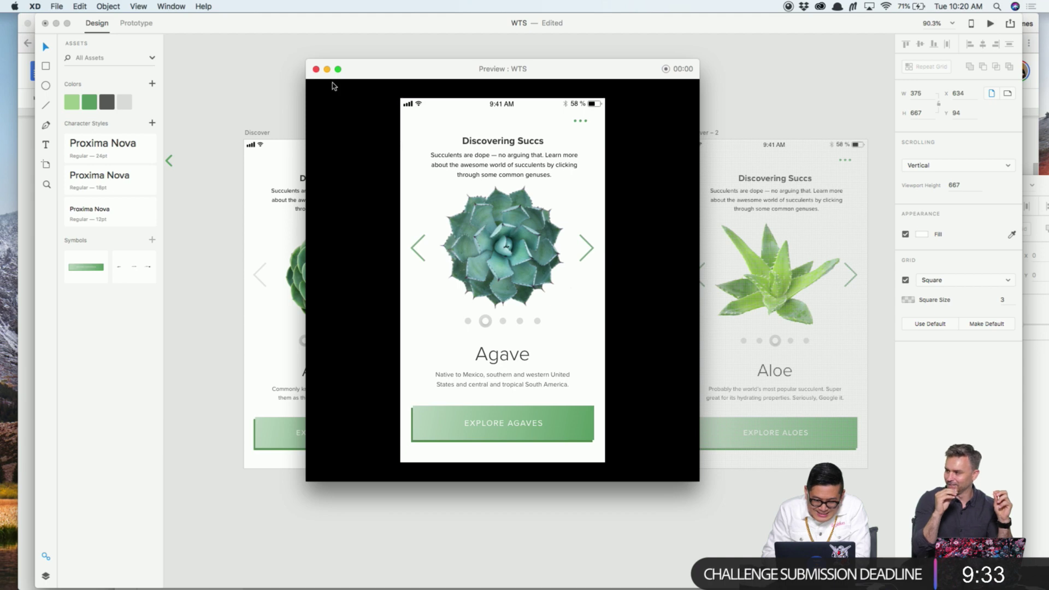
{"action": "left_click", "coordinate": [316, 70]}
Switch to prototype mode with the Discover artboard selected, preview it as the starting screen, and close the preview
{"action": "left_click", "coordinate": [258, 133]}
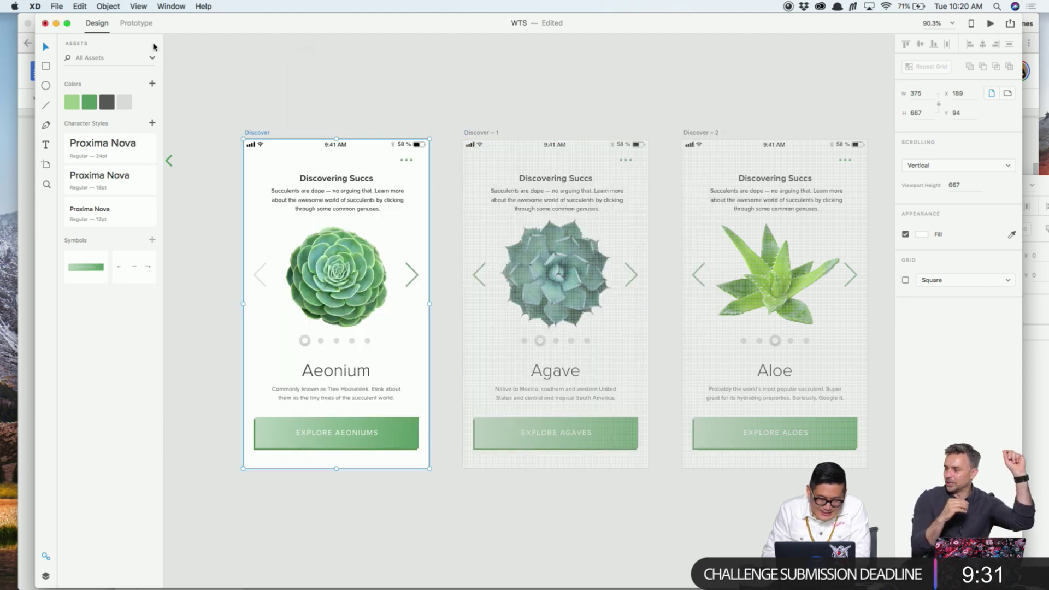
{"action": "left_click", "coordinate": [136, 25]}
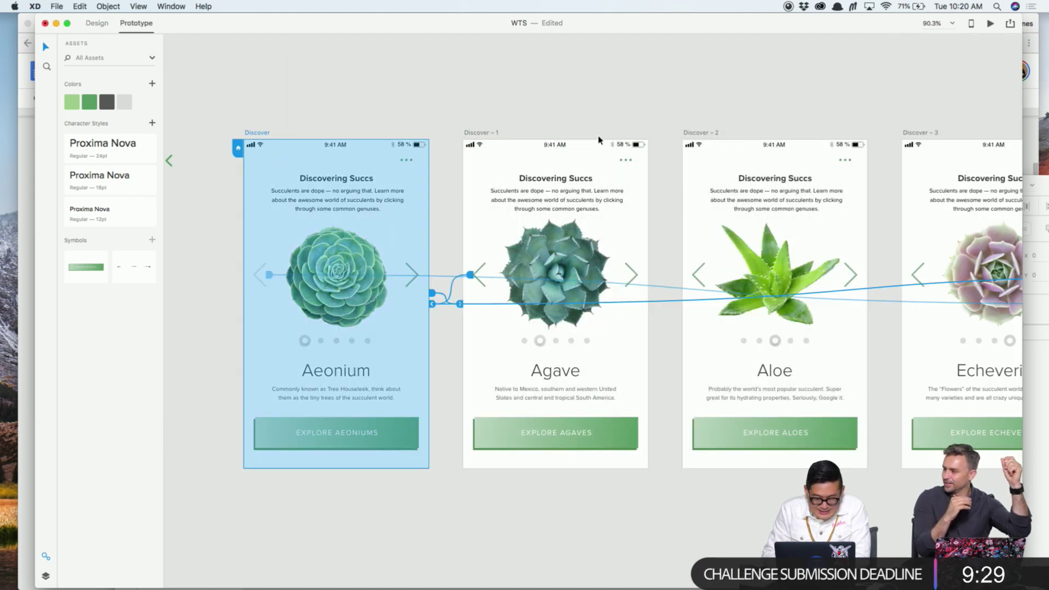
{"action": "left_click", "coordinate": [991, 24]}
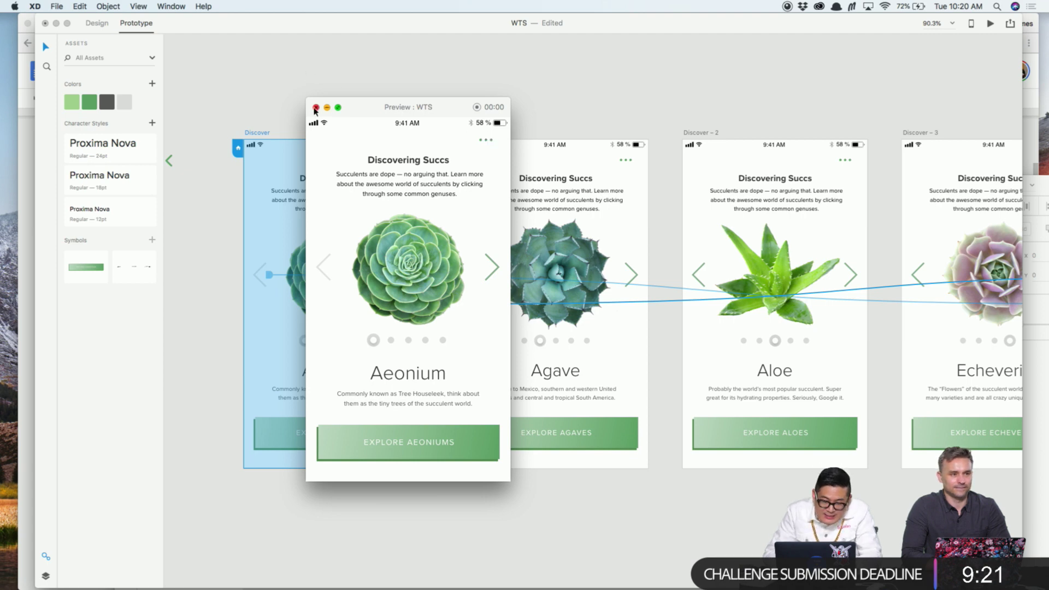
{"action": "left_click", "coordinate": [315, 108]}
{"action": "left_click", "coordinate": [221, 94]}
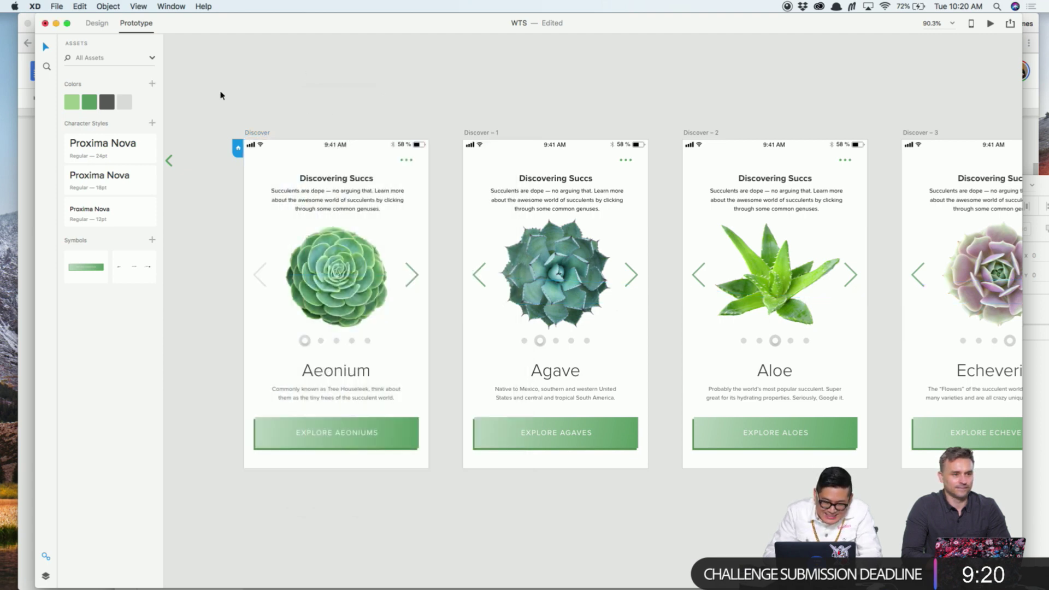
Preview the prototype from Aeonium, test Agave's previous arrow, and advance through all five plant screens back to Aeonium
{"action": "left_click", "coordinate": [92, 26]}
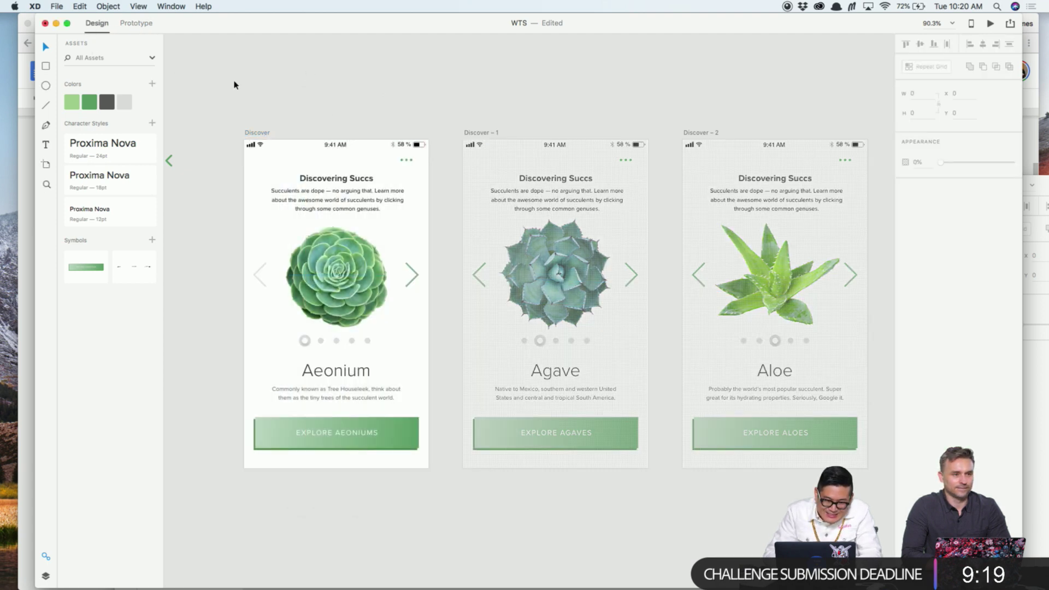
{"action": "left_click", "coordinate": [131, 29]}
{"action": "left_click", "coordinate": [990, 24]}
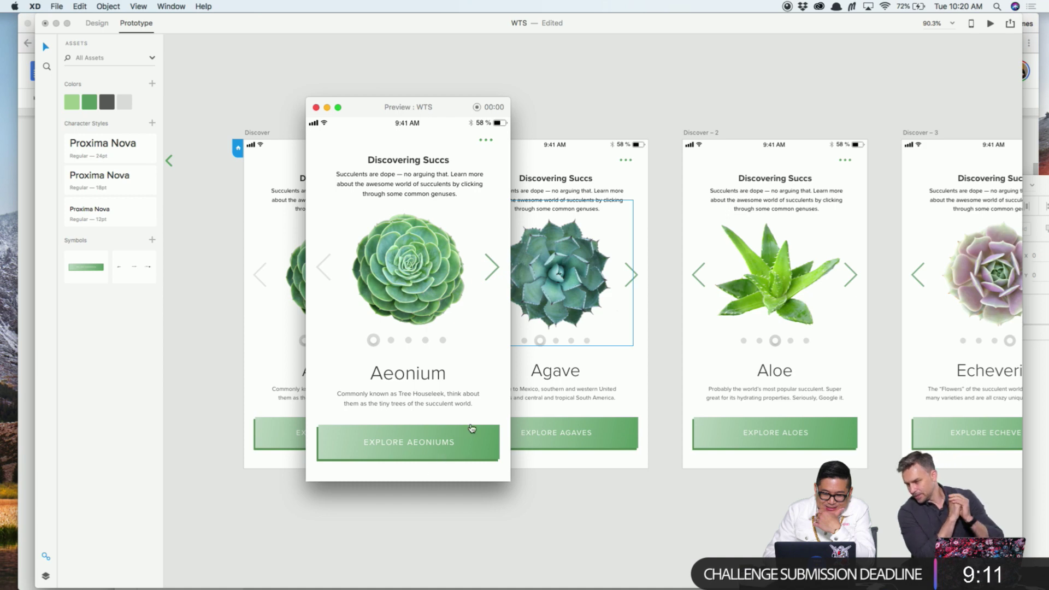
{"action": "left_click", "coordinate": [446, 435]}
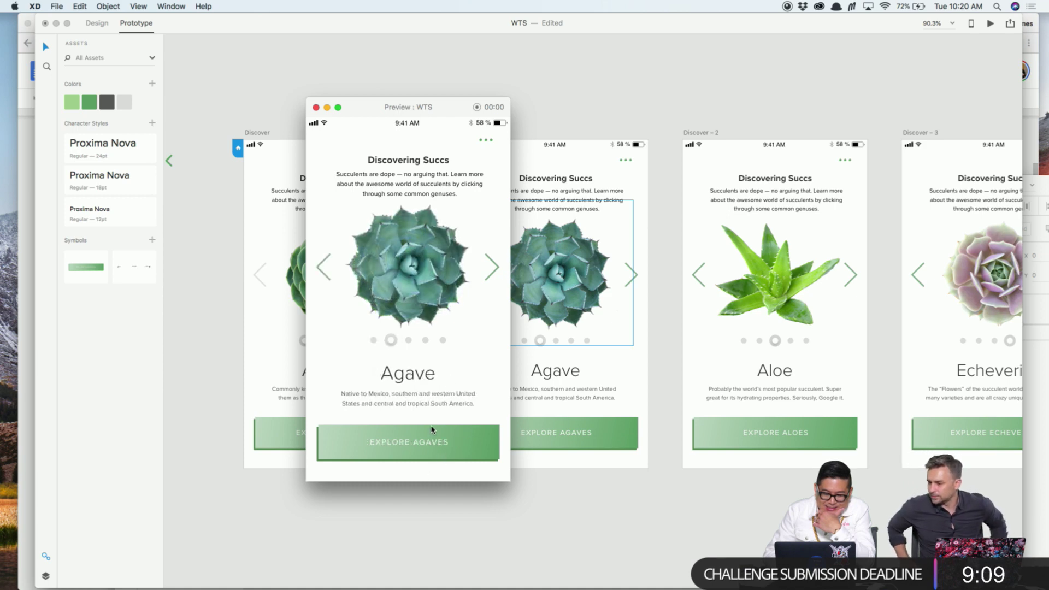
{"action": "left_click", "coordinate": [326, 277]}
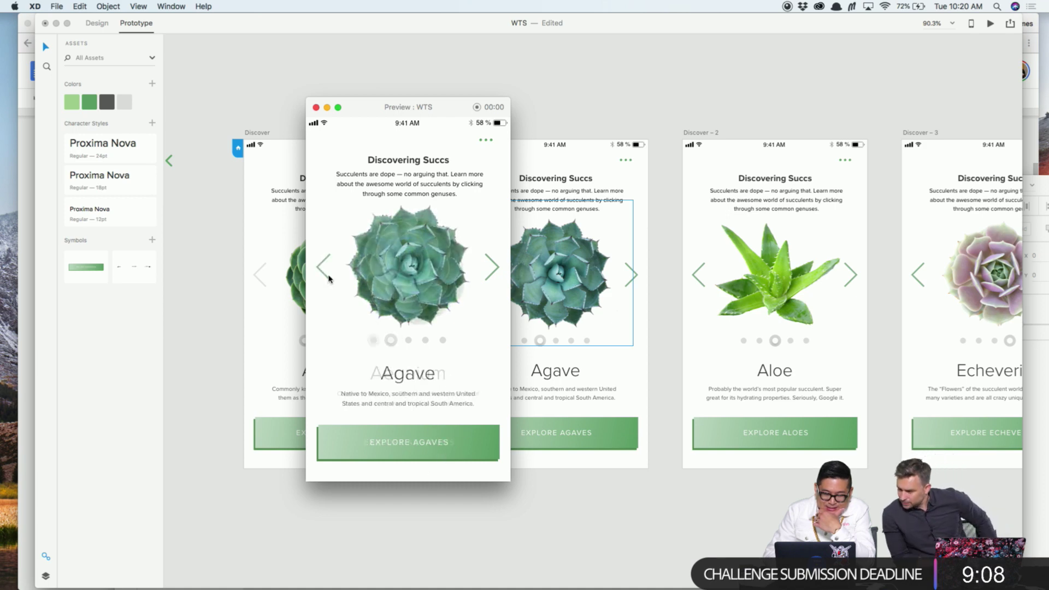
{"action": "left_click", "coordinate": [492, 270]}
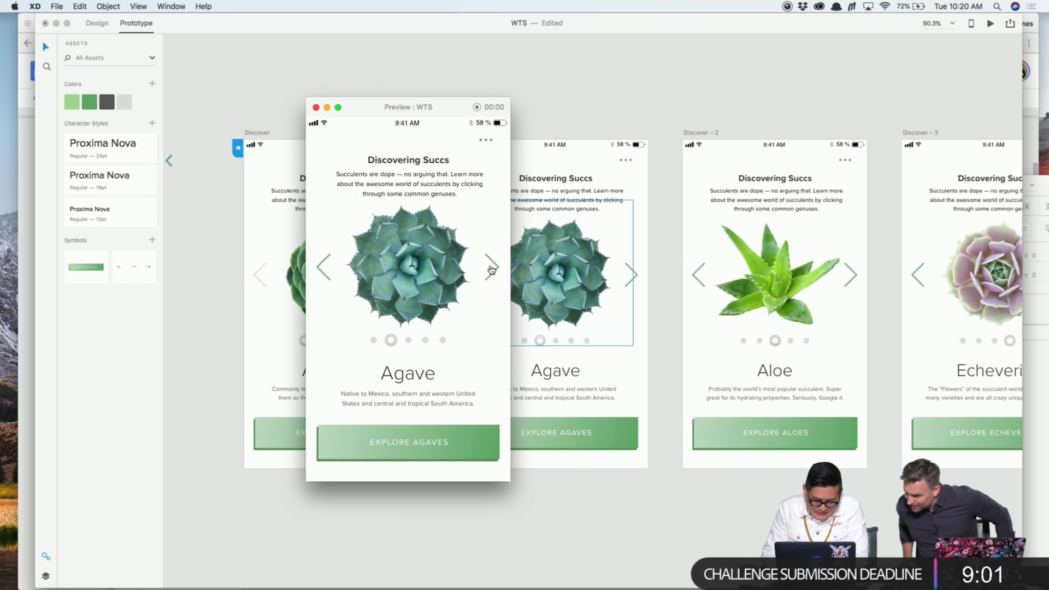
{"action": "left_click", "coordinate": [492, 269]}
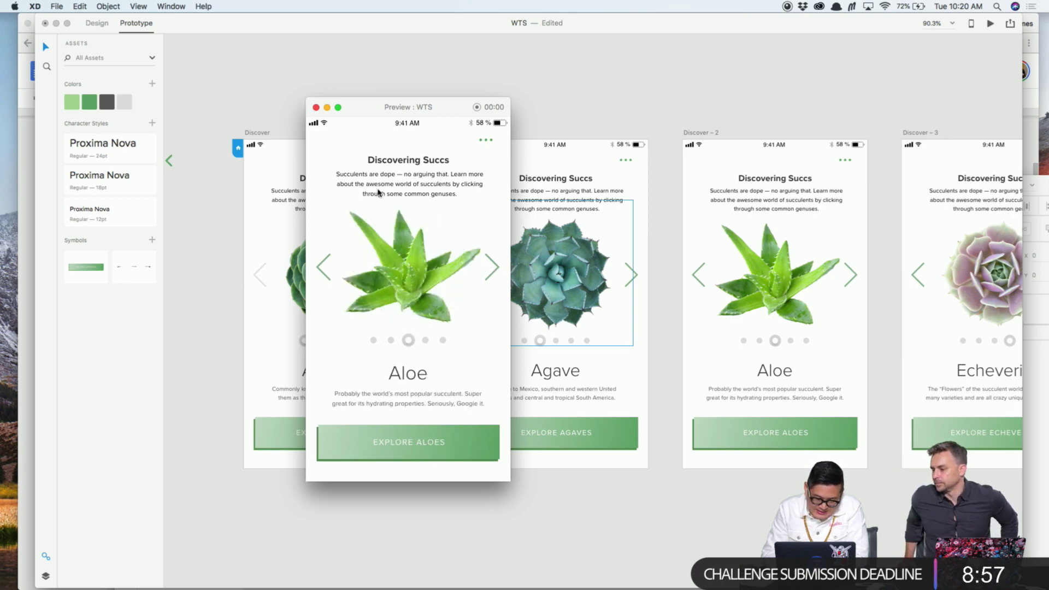
{"action": "left_click", "coordinate": [496, 271]}
{"action": "left_click", "coordinate": [496, 271]}
{"action": "left_click", "coordinate": [495, 271]}
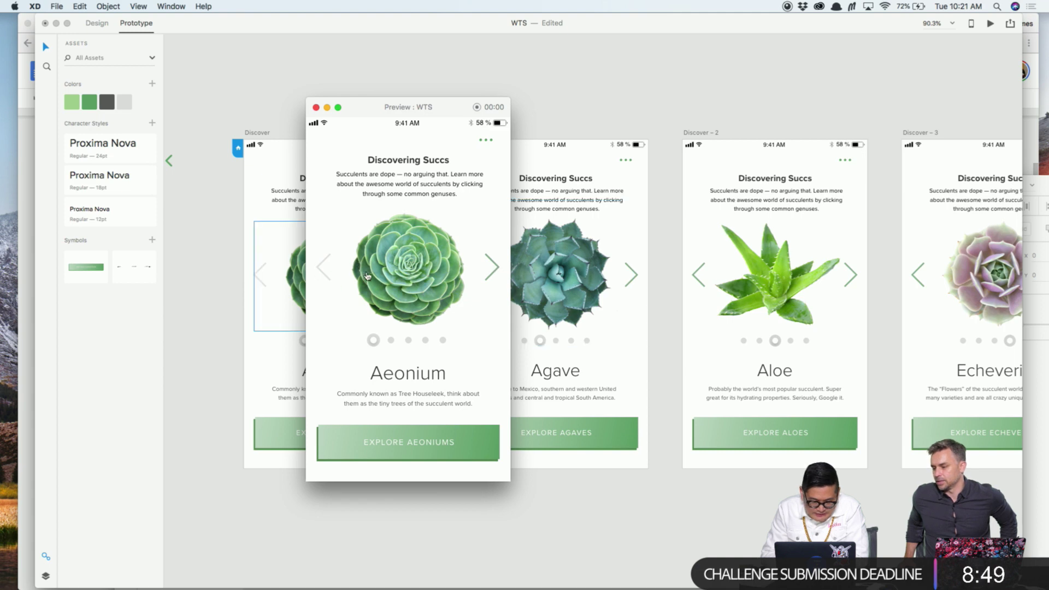
Test the wrap-around between Aeonium and Haworthia in both directions, cycle through the plant screens again, and close the preview
{"action": "left_click", "coordinate": [319, 269]}
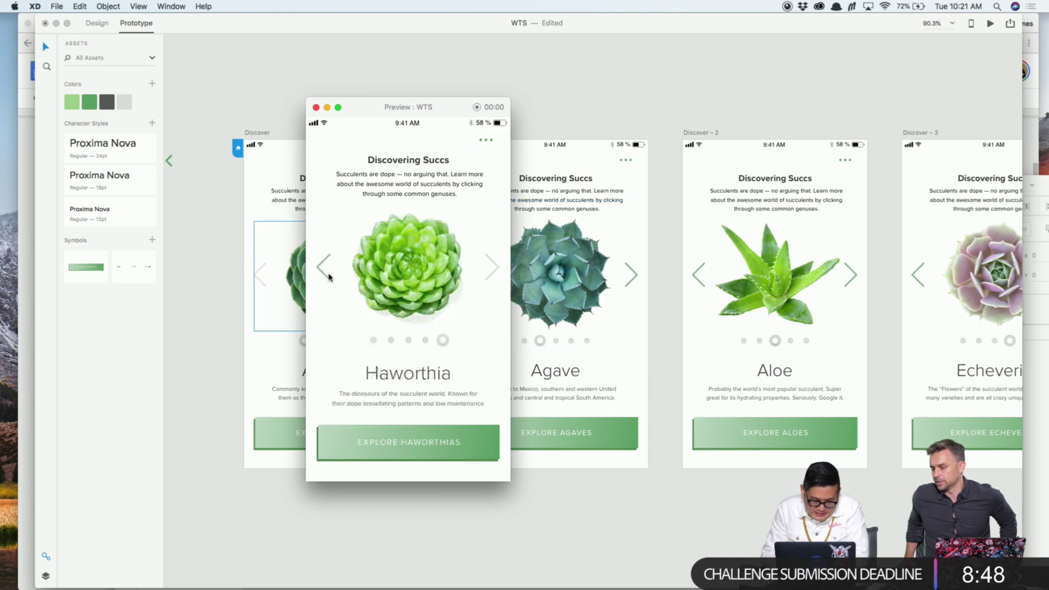
{"action": "left_click", "coordinate": [496, 269]}
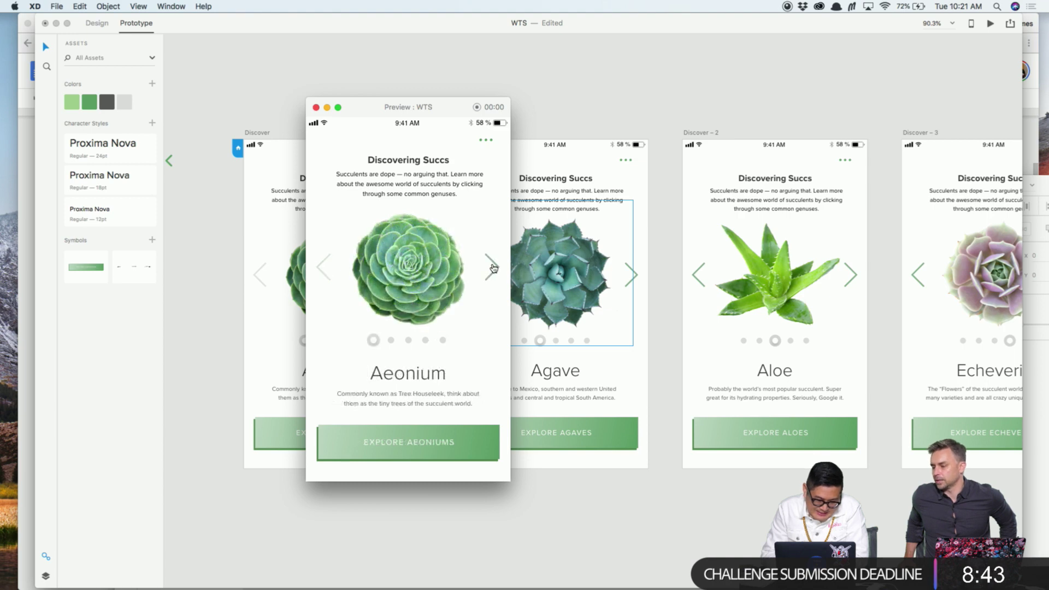
{"action": "left_click", "coordinate": [494, 268]}
{"action": "left_click", "coordinate": [493, 268]}
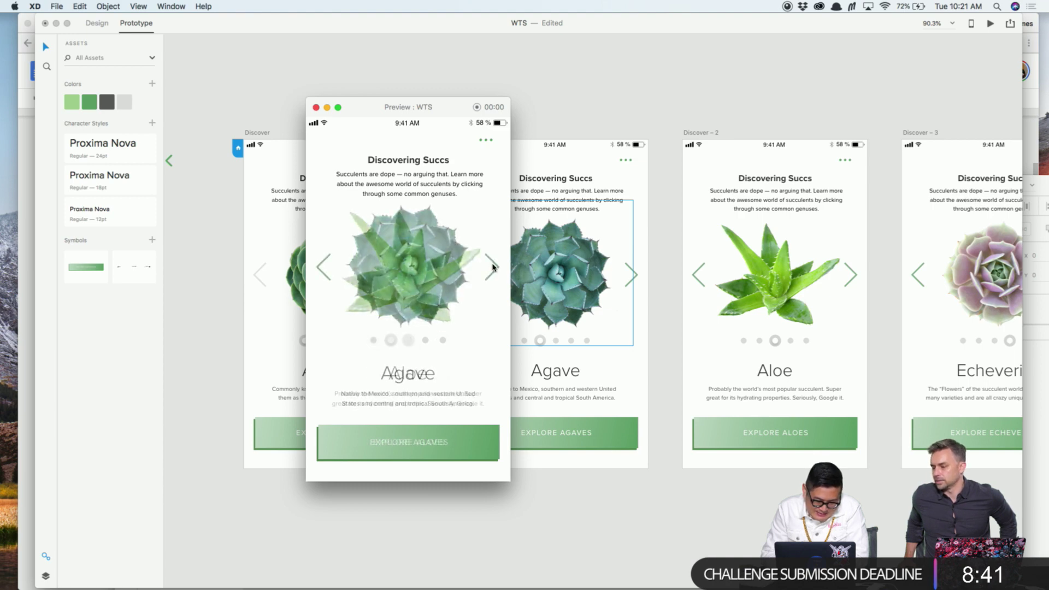
{"action": "left_click", "coordinate": [492, 267]}
{"action": "left_click", "coordinate": [492, 267]}
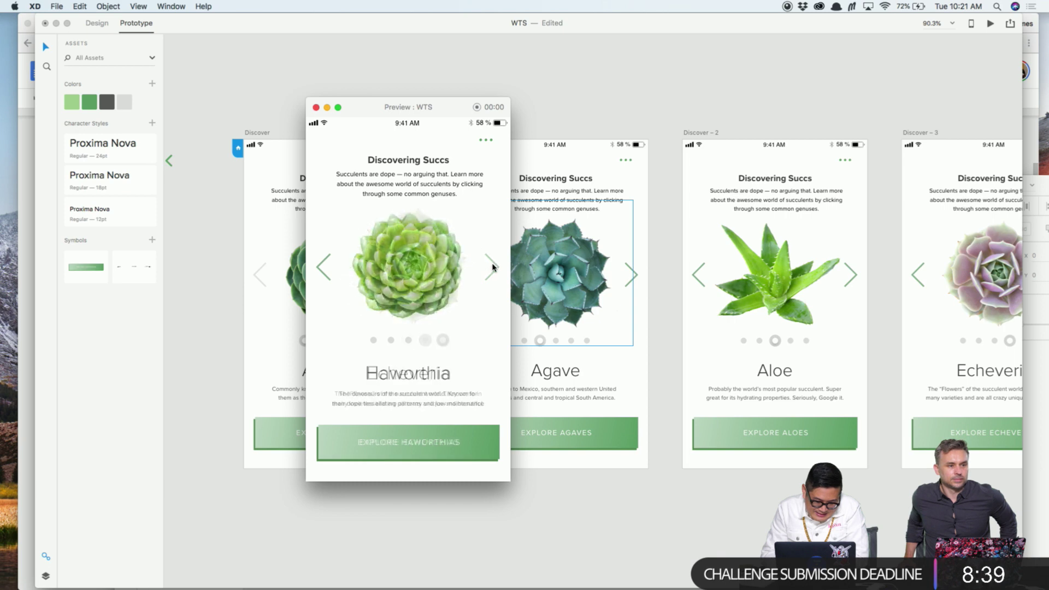
{"action": "left_click", "coordinate": [493, 267]}
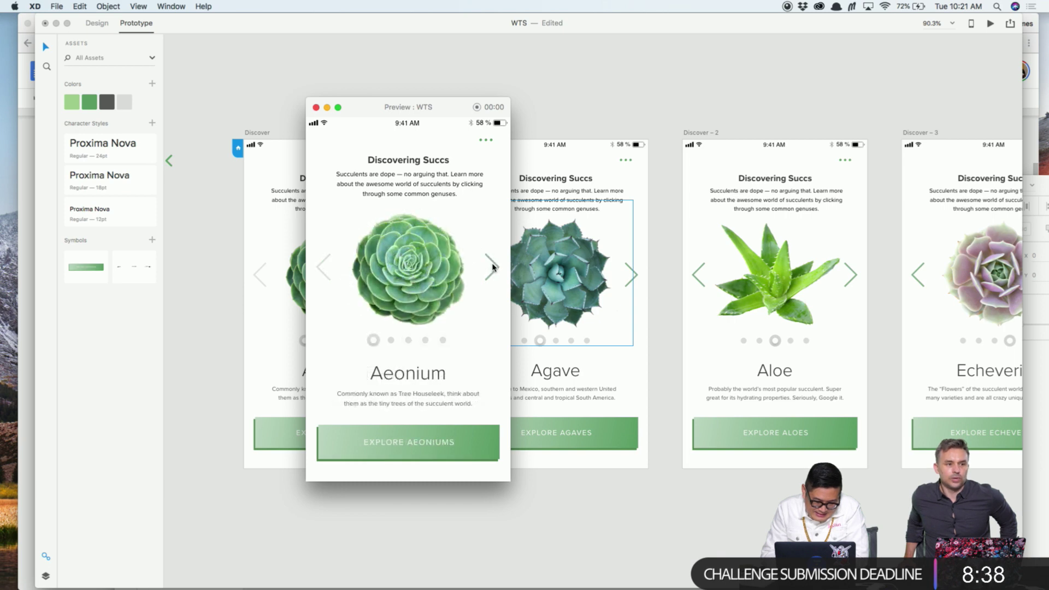
{"action": "left_click", "coordinate": [331, 269]}
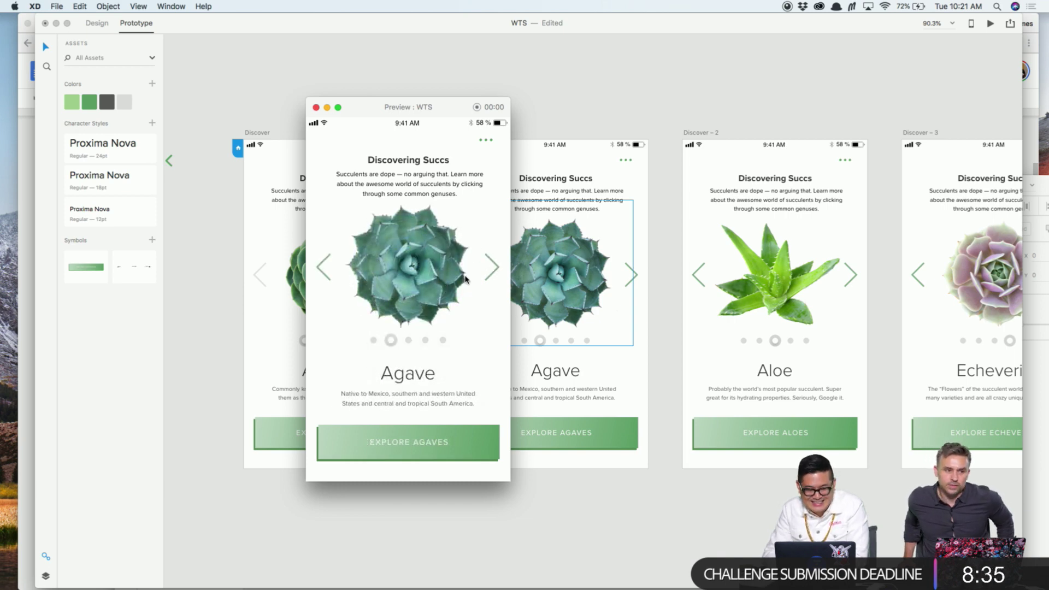
{"action": "left_click", "coordinate": [493, 265]}
{"action": "left_click", "coordinate": [315, 107]}
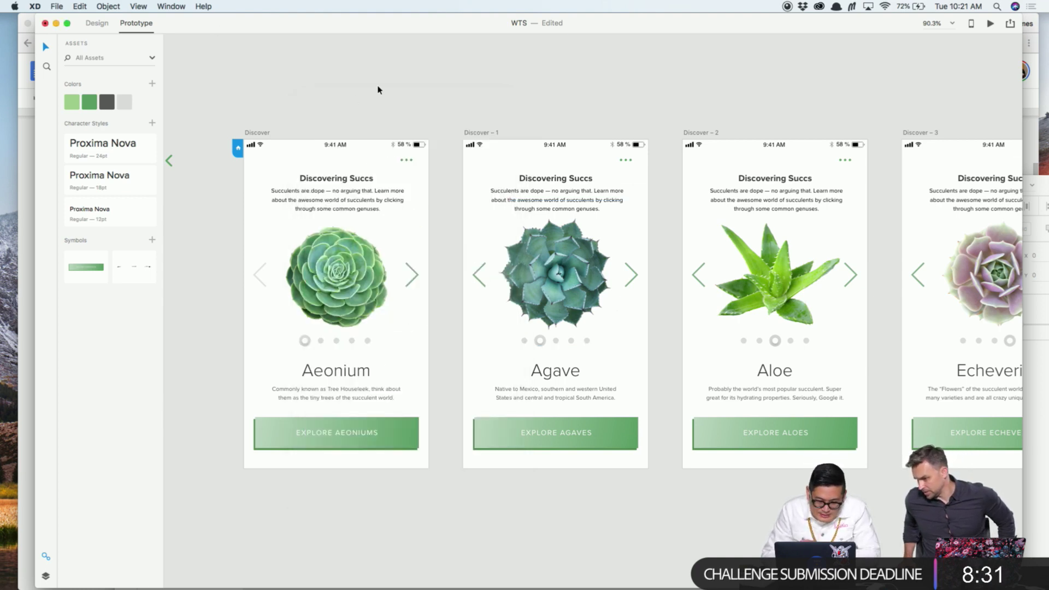
Return to design mode and duplicate the Discover artboard directly above the original
{"action": "left_click_drag", "start_coordinate": [378, 89], "coordinate": [368, 267]}
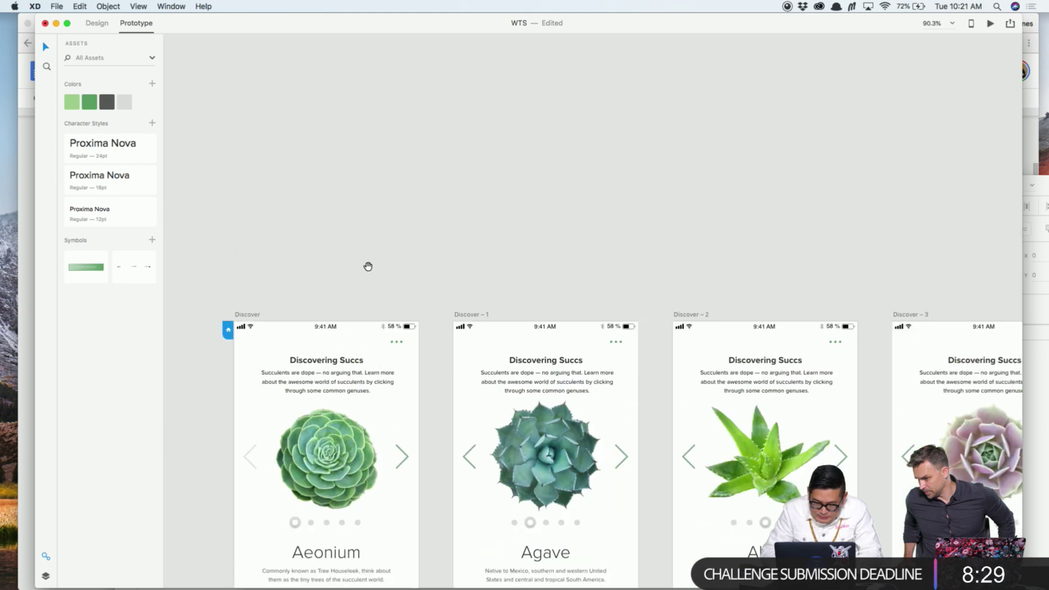
{"action": "key", "text": "super+minus"}
{"action": "key", "text": "super+minus"}
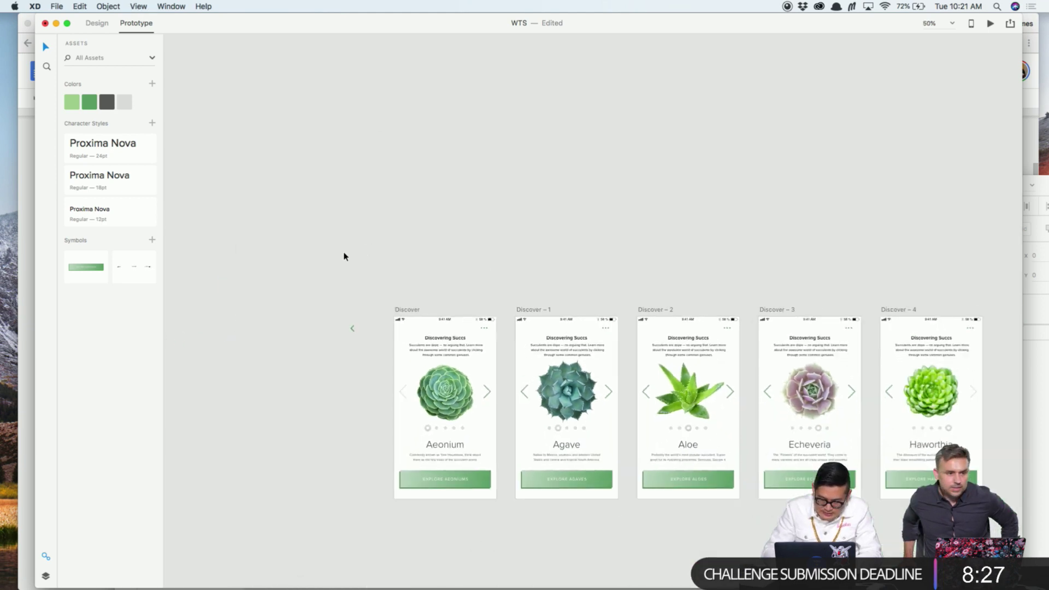
{"action": "left_click", "coordinate": [406, 310]}
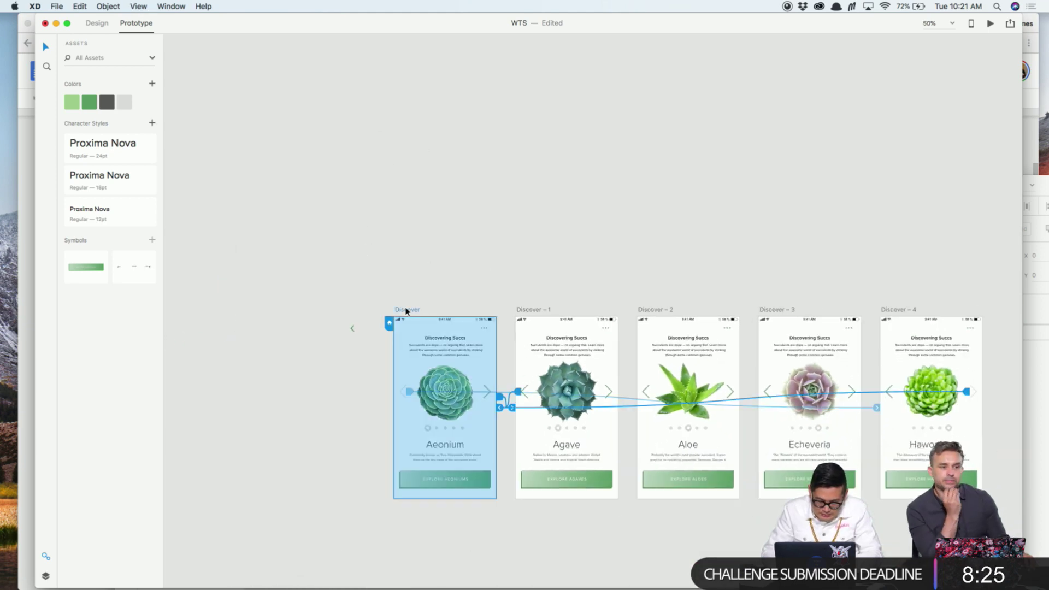
{"action": "left_click", "coordinate": [414, 264]}
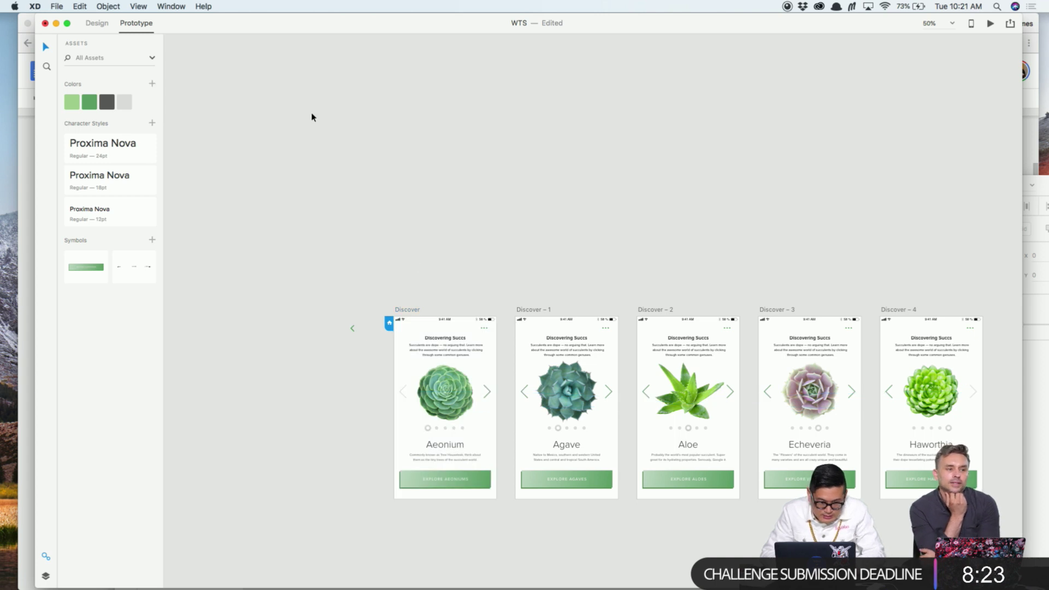
{"action": "key", "text": "super+1"}
{"action": "left_click", "coordinate": [411, 310]}
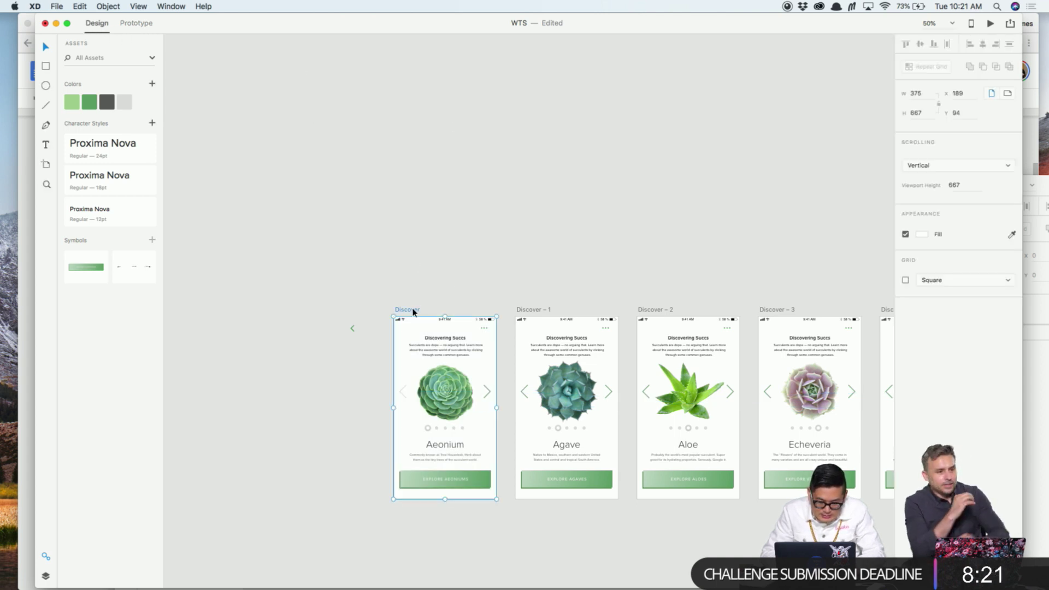
{"action": "left_click_drag", "start_coordinate": [413, 312], "coordinate": [424, 100]}
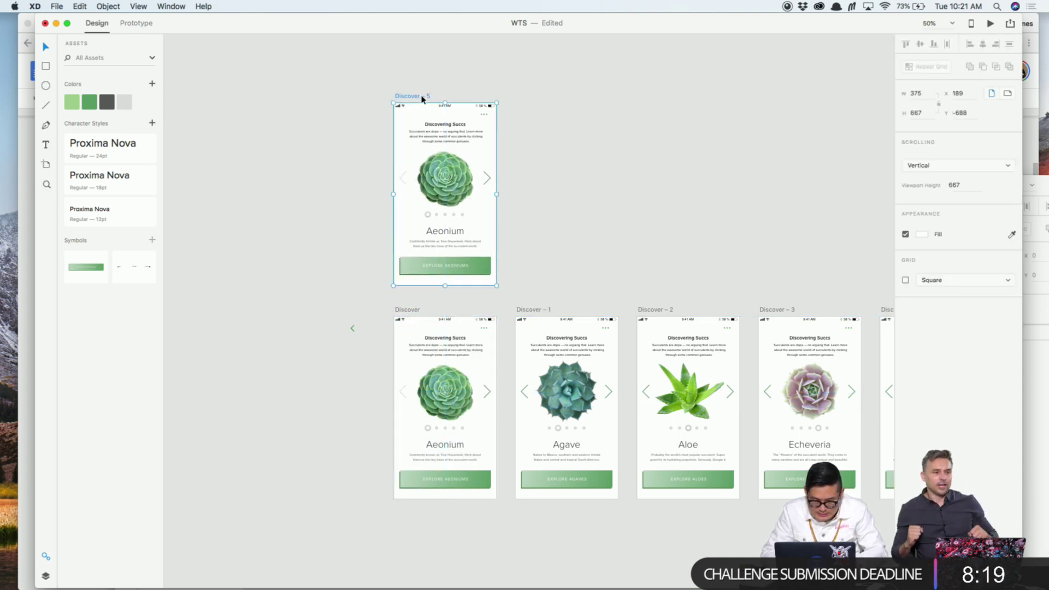
Rename the duplicated artboard as Splash
{"action": "left_click", "coordinate": [406, 96]}
{"action": "double_click", "coordinate": [406, 96]}
{"action": "type", "text": "Splash"}
{"action": "key", "text": "Return"}
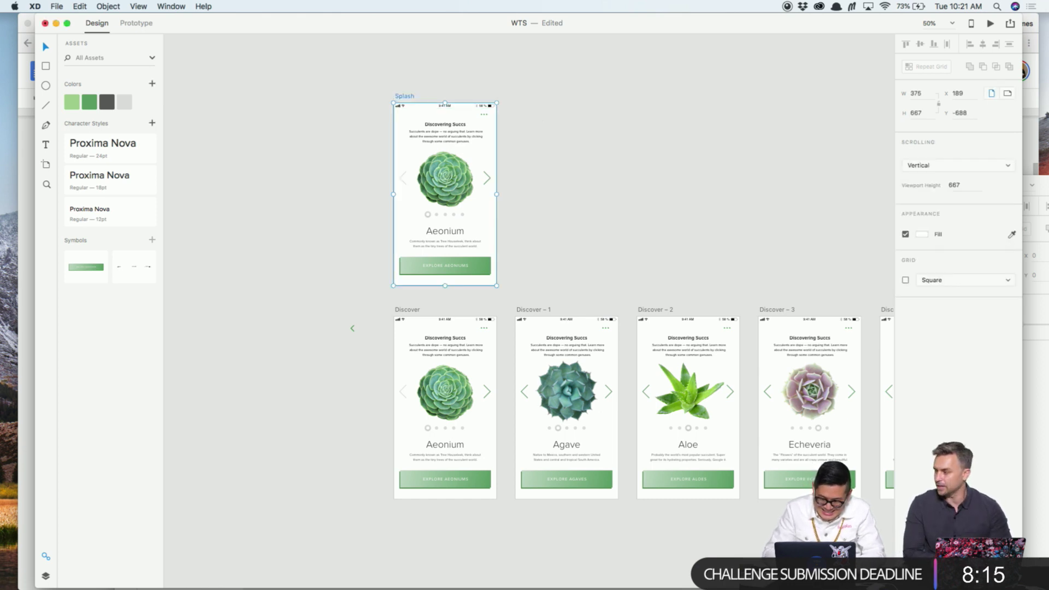
Delete the Discovering Succs heading, its intro text and the Aeonium image from the Splash artboard
{"action": "left_click", "coordinate": [569, 153]}
{"action": "key", "text": "z"}
{"action": "left_click", "coordinate": [443, 161]}
{"action": "key", "text": "v"}
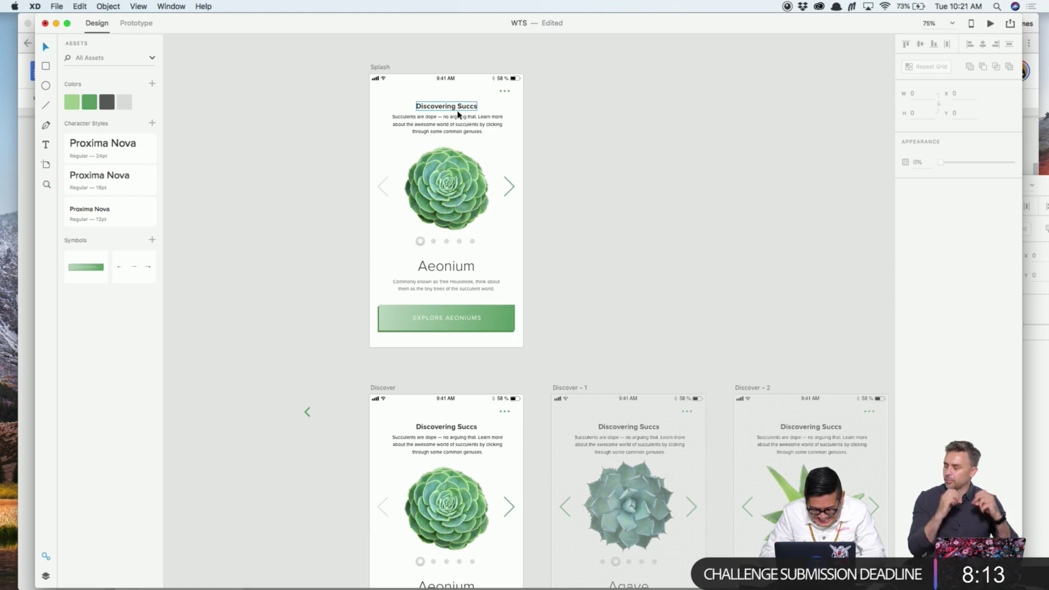
{"action": "left_click", "coordinate": [456, 109]}
{"action": "left_click", "coordinate": [462, 118], "text": "shift"}
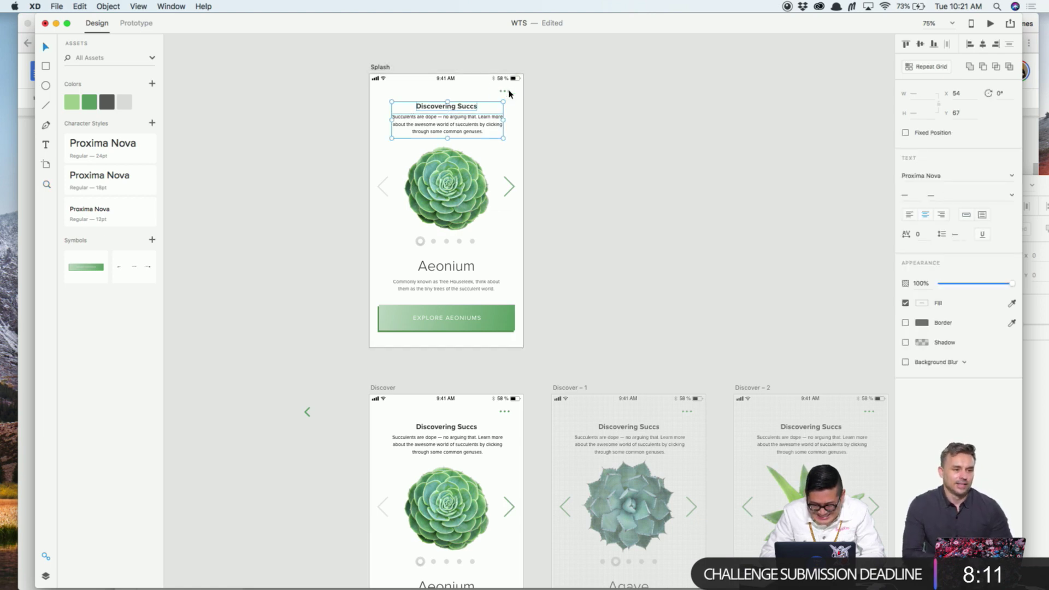
{"action": "key", "text": "Delete"}
{"action": "left_click", "coordinate": [436, 191]}
{"action": "key", "text": "Delete"}
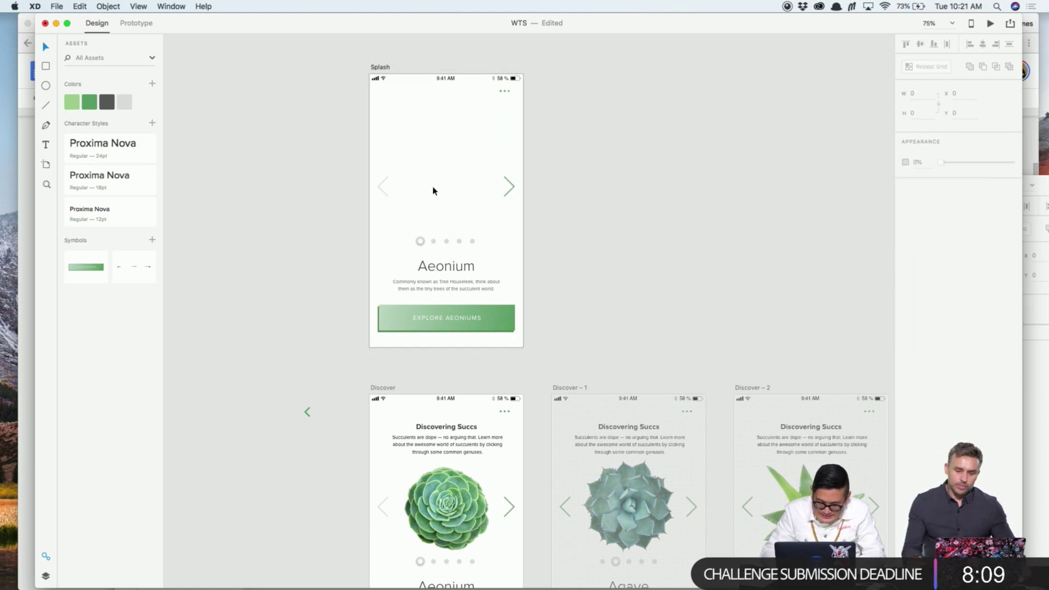
Delete the arrows, page dots, plant name, description, Explore Aeoniums button and menu dots from the Splash artboard
{"action": "left_click_drag", "start_coordinate": [381, 164], "coordinate": [517, 320]}
{"action": "key", "text": "Delete"}
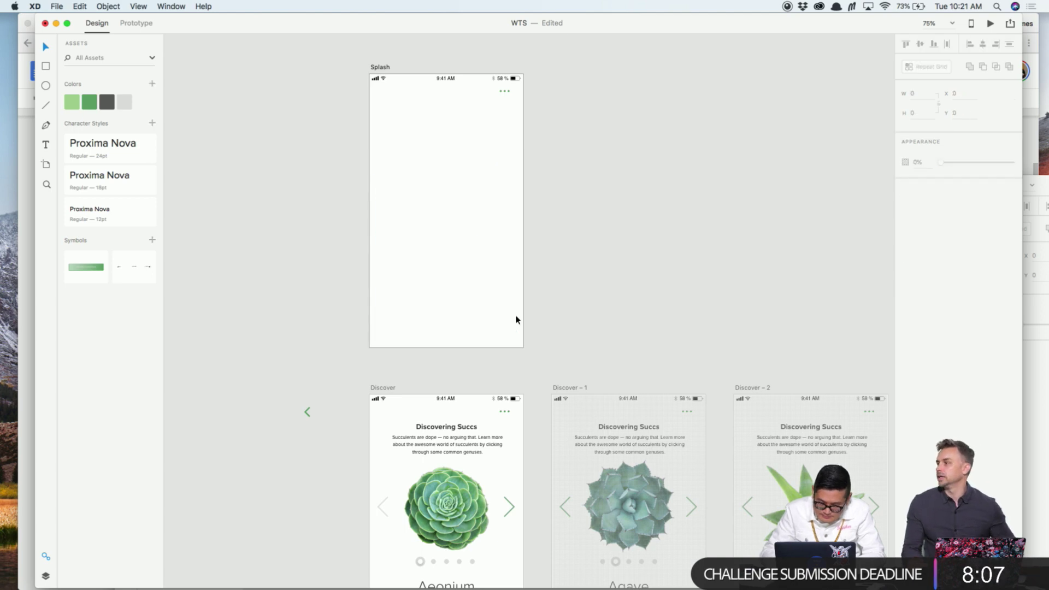
{"action": "left_click", "coordinate": [505, 93]}
{"action": "key", "text": "Delete"}
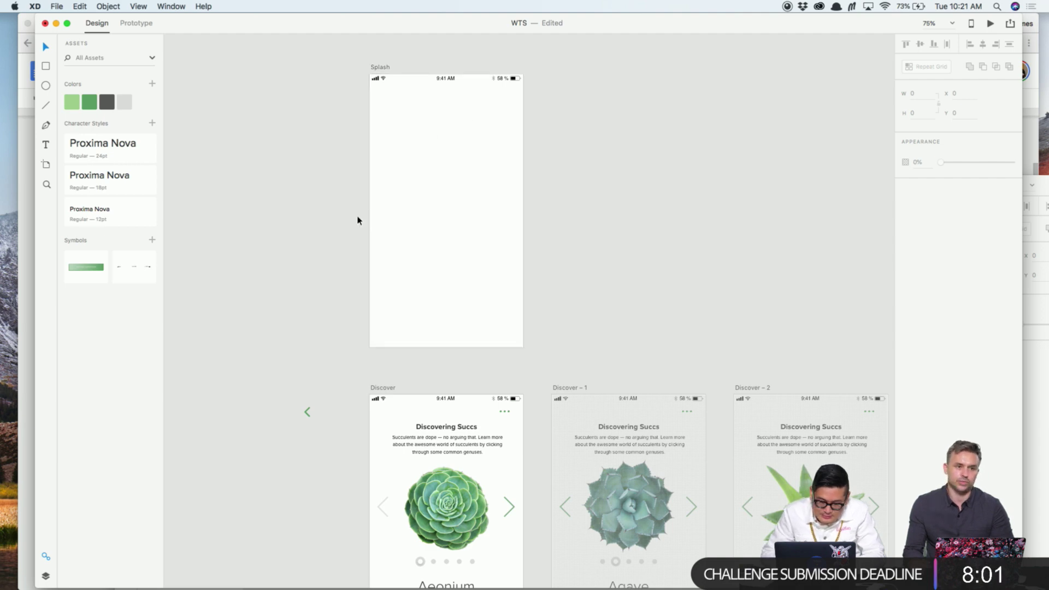
Move the status bar off the Splash artboard onto the canvas just above it
{"action": "key", "text": "z"}
{"action": "left_click", "coordinate": [474, 189]}
{"action": "left_click_drag", "start_coordinate": [473, 189], "coordinate": [468, 352]}
{"action": "key", "text": "v"}
{"action": "left_click", "coordinate": [443, 208]}
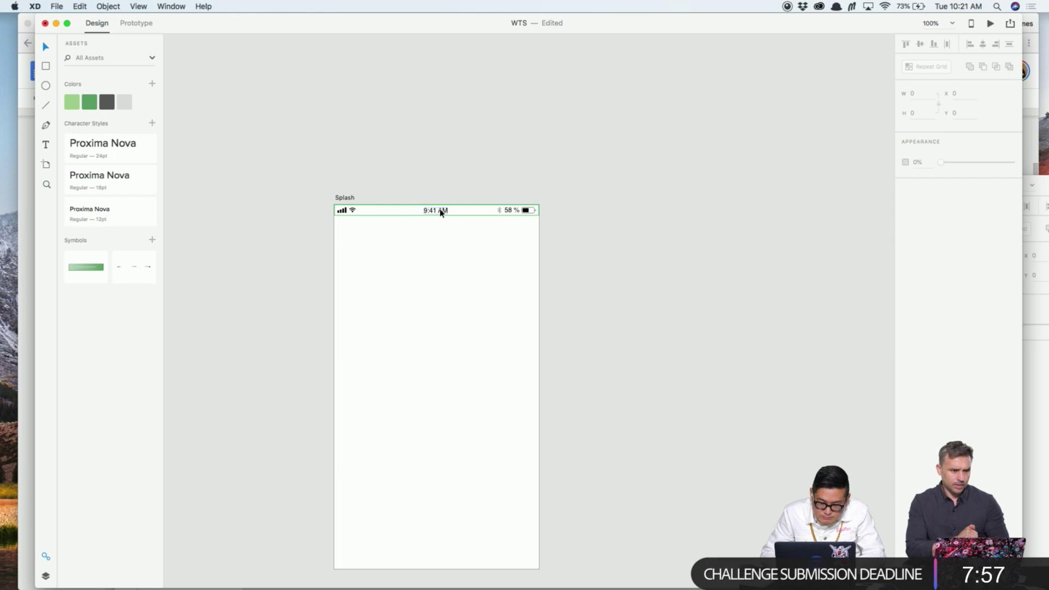
{"action": "left_click_drag", "start_coordinate": [459, 213], "coordinate": [462, 177]}
{"action": "left_click", "coordinate": [606, 260]}
{"action": "scroll", "coordinate": [667, 166], "scroll_direction": "down", "scroll_amount": 3}
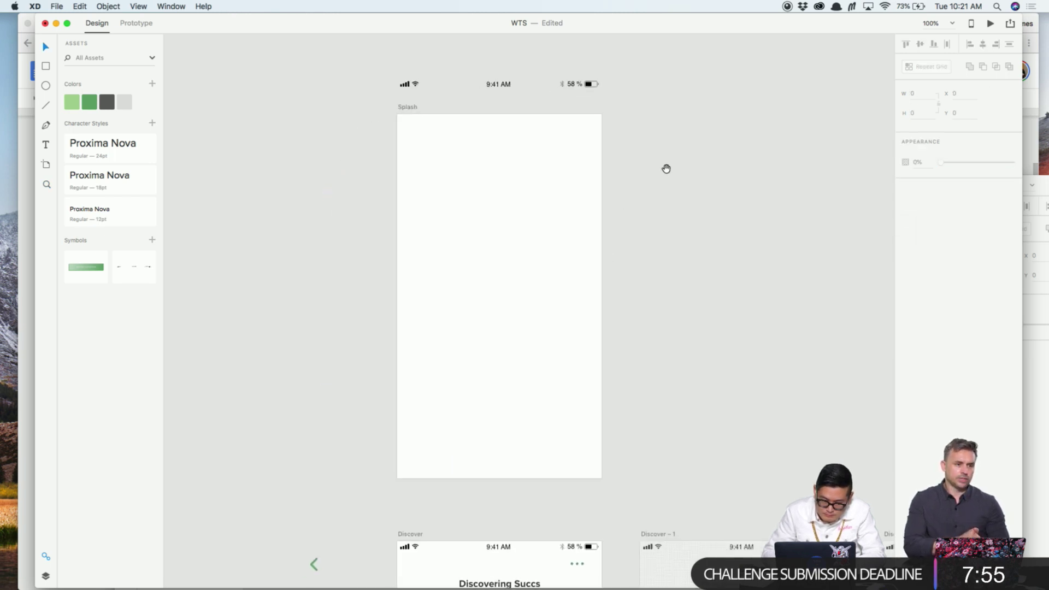
Select the Splash artboard, look over the Discover screens below it, preview Splash and close the preview
{"action": "key", "text": "super+minus"}
{"action": "left_click", "coordinate": [443, 159]}
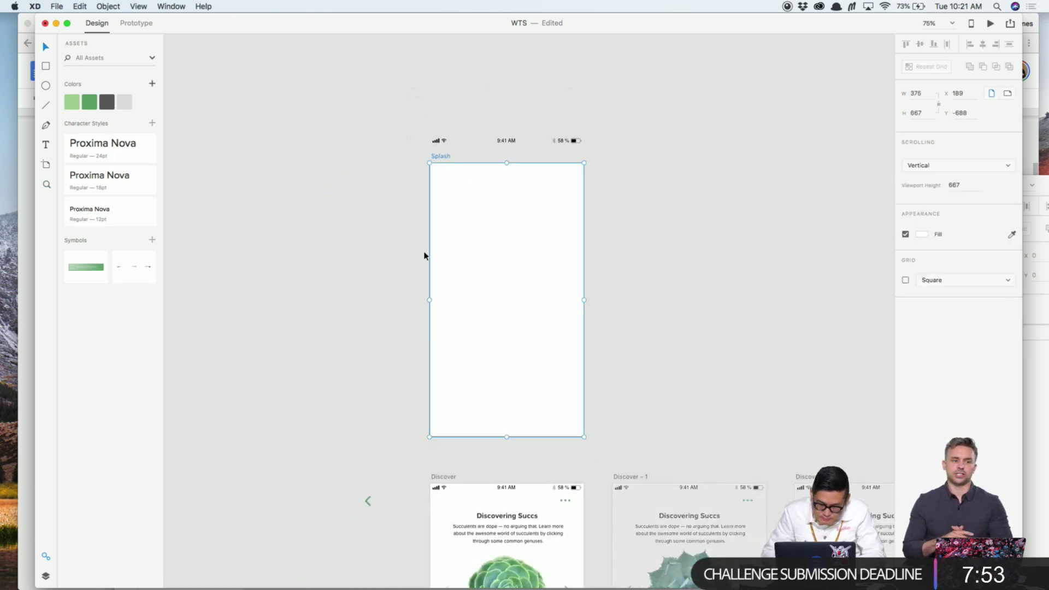
{"action": "scroll", "coordinate": [459, 246], "scroll_direction": "down", "scroll_amount": 5}
{"action": "scroll", "coordinate": [467, 433], "scroll_direction": "down", "scroll_amount": 4}
{"action": "key", "text": "z"}
{"action": "left_click", "coordinate": [543, 396]}
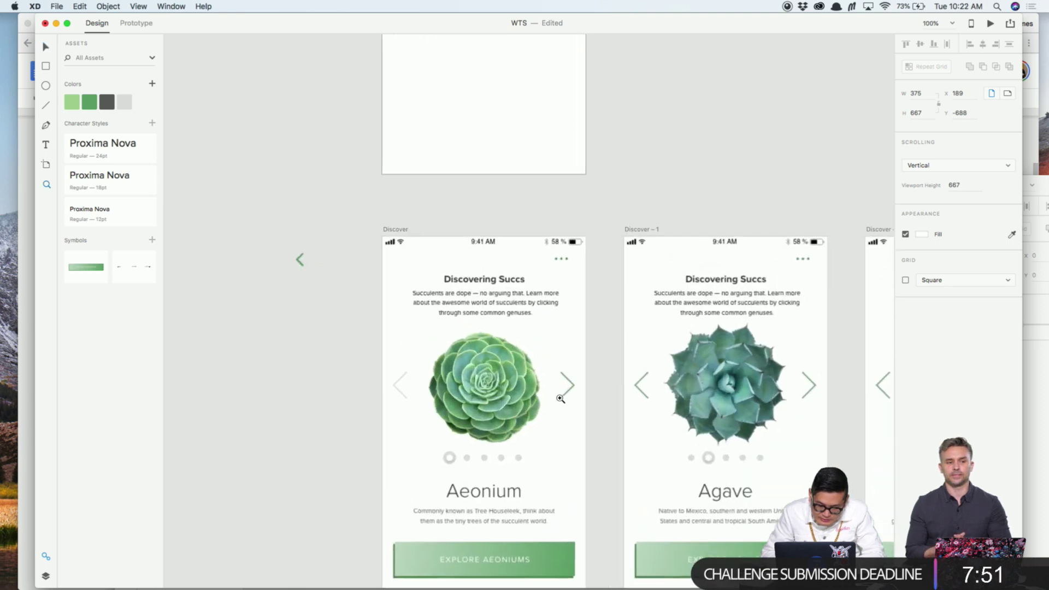
{"action": "left_click", "coordinate": [416, 237]}
{"action": "scroll", "coordinate": [391, 157], "scroll_direction": "down", "scroll_amount": 3}
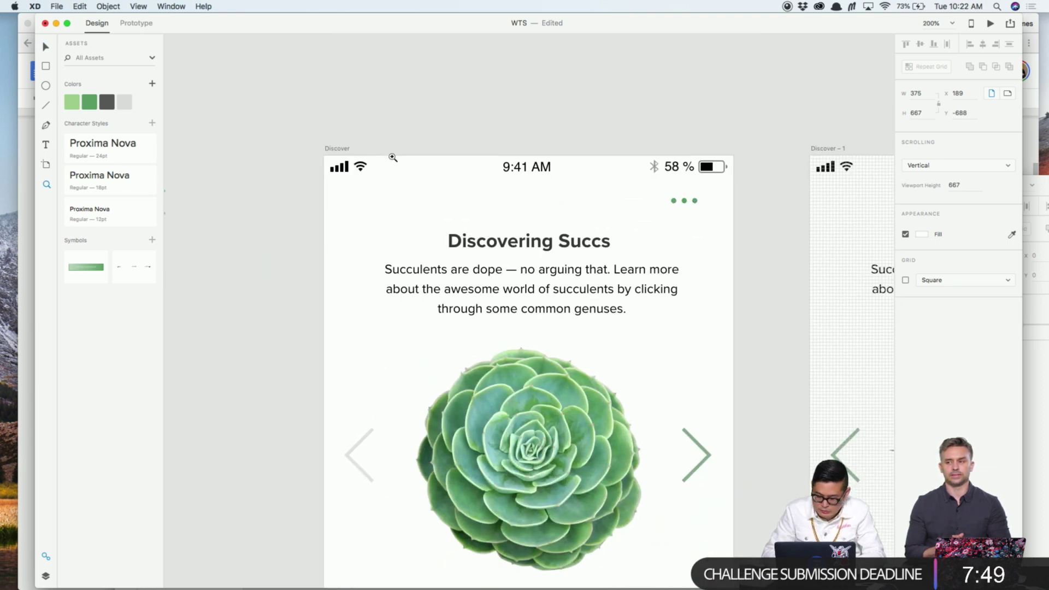
{"action": "key", "text": "super+minus"}
{"action": "left_click_drag", "start_coordinate": [392, 157], "coordinate": [335, 59]}
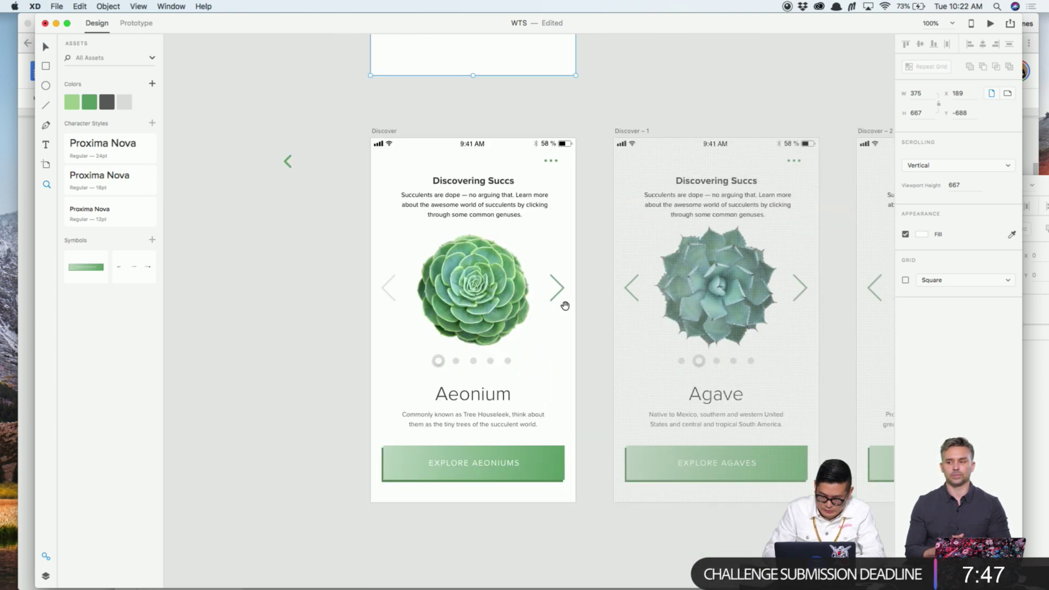
{"action": "left_click", "coordinate": [990, 23]}
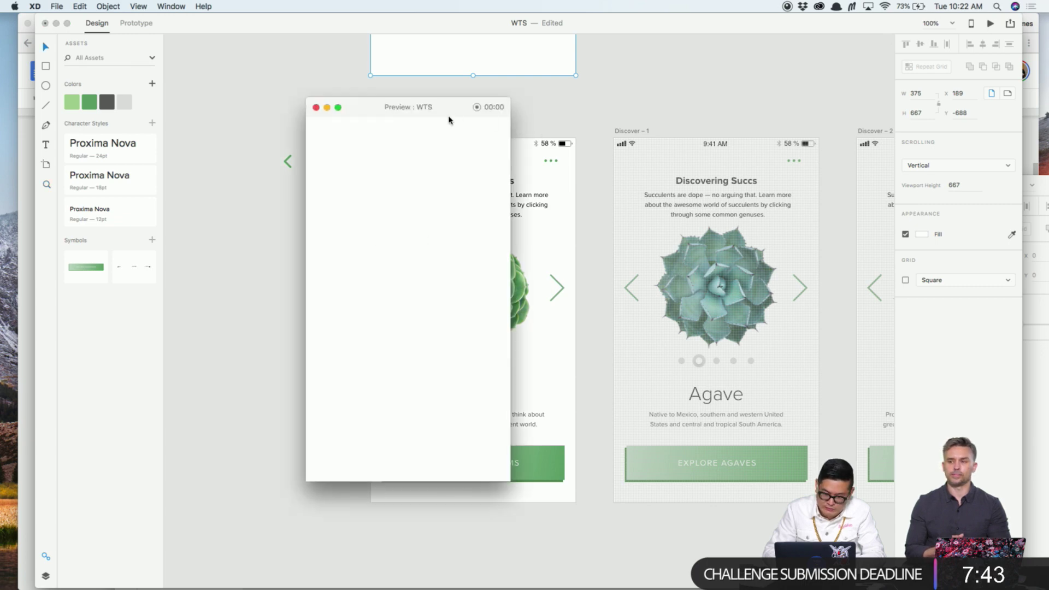
{"action": "key", "text": "super+w"}
Preview the prototype from the Discover artboard and advance from Aeonium to Echeveria with the next arrow
{"action": "left_click", "coordinate": [386, 137]}
{"action": "left_click", "coordinate": [389, 132]}
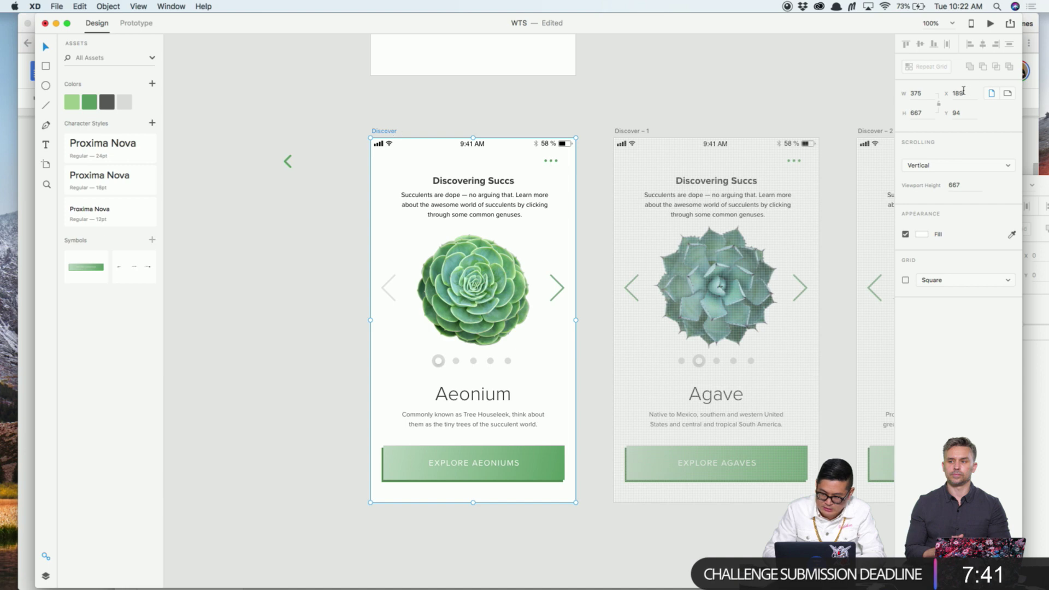
{"action": "left_click", "coordinate": [990, 23]}
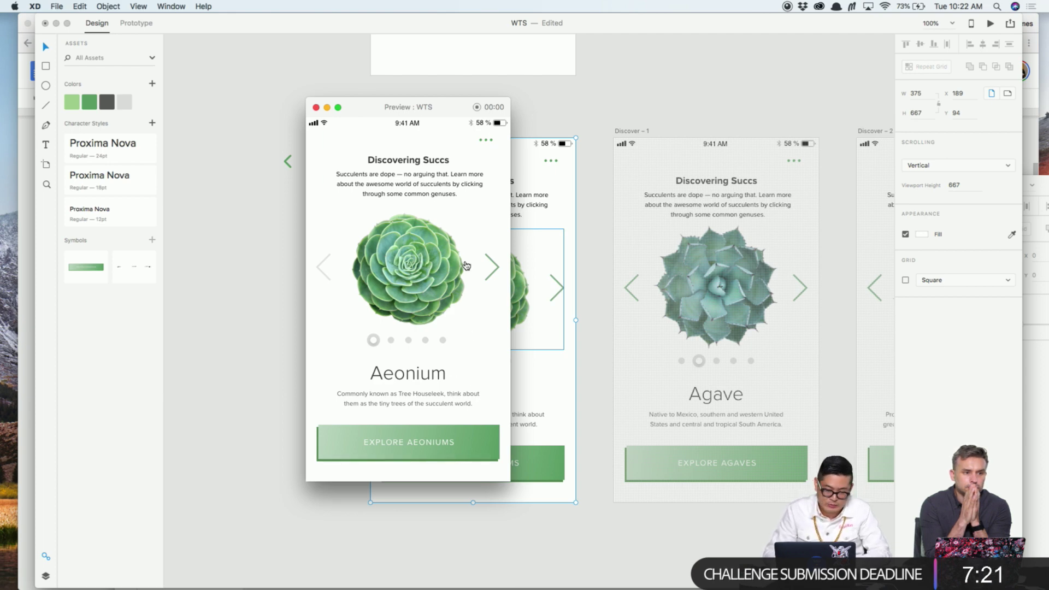
{"action": "left_click", "coordinate": [492, 271]}
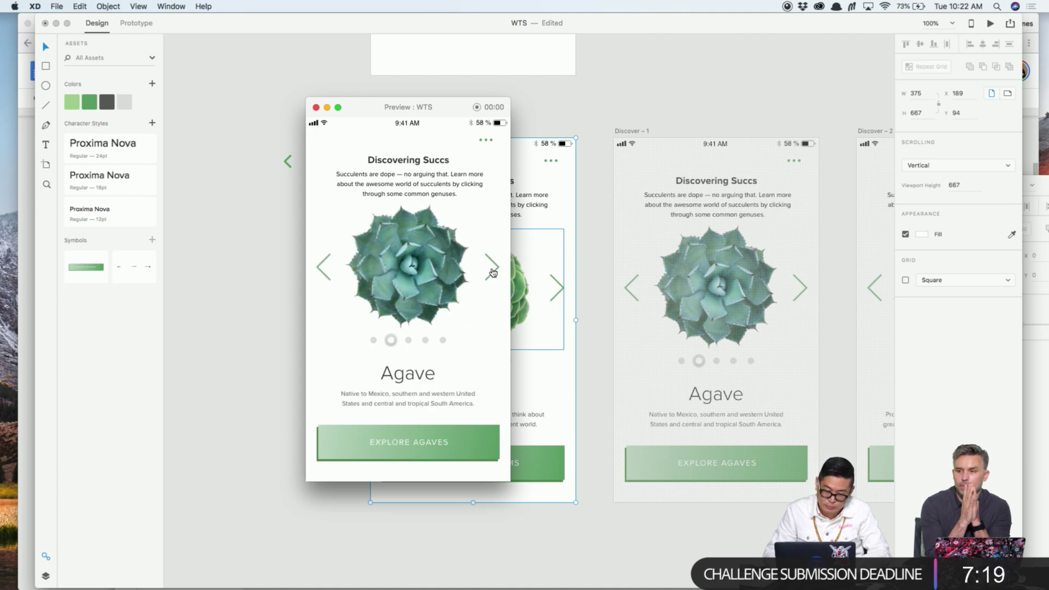
{"action": "left_click", "coordinate": [492, 271]}
{"action": "left_click", "coordinate": [493, 272]}
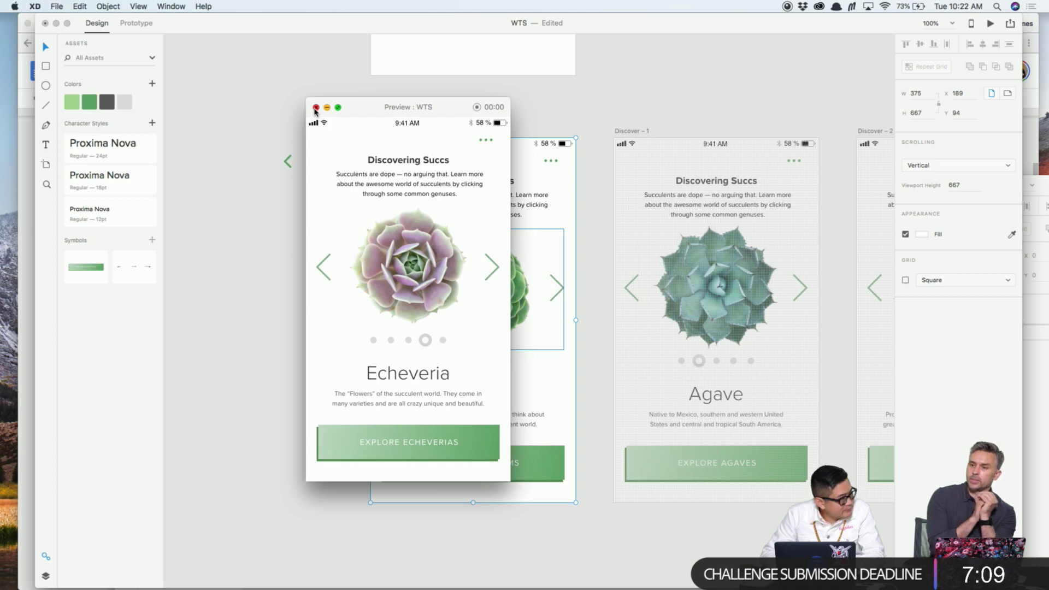
Step back from Echeveria to Aeonium in the preview, advance again to Aloe, and close the preview
{"action": "left_click", "coordinate": [321, 267]}
{"action": "left_click", "coordinate": [321, 267]}
{"action": "left_click", "coordinate": [321, 266]}
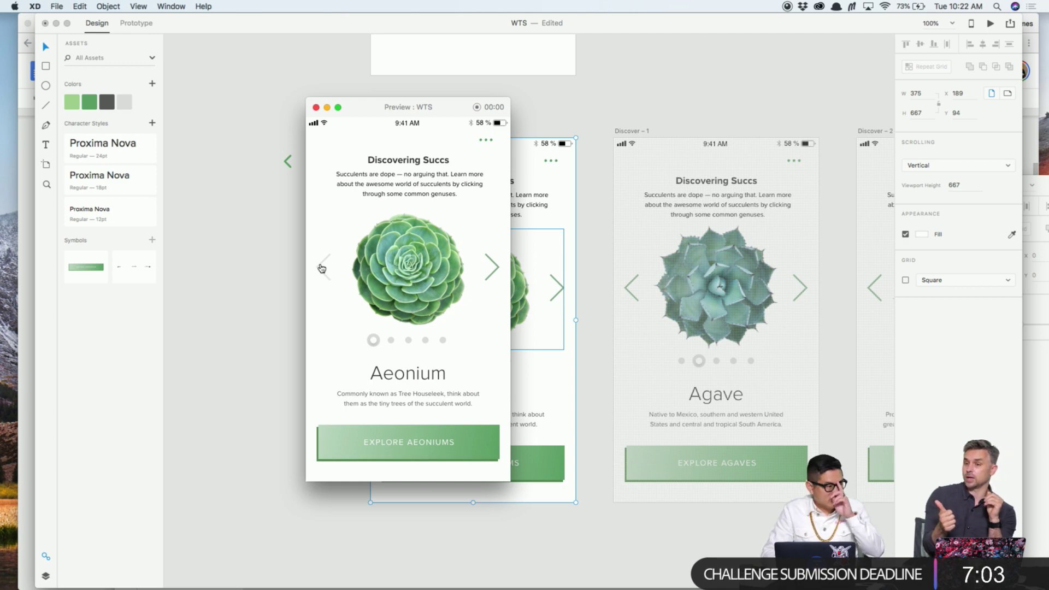
{"action": "left_click", "coordinate": [491, 268]}
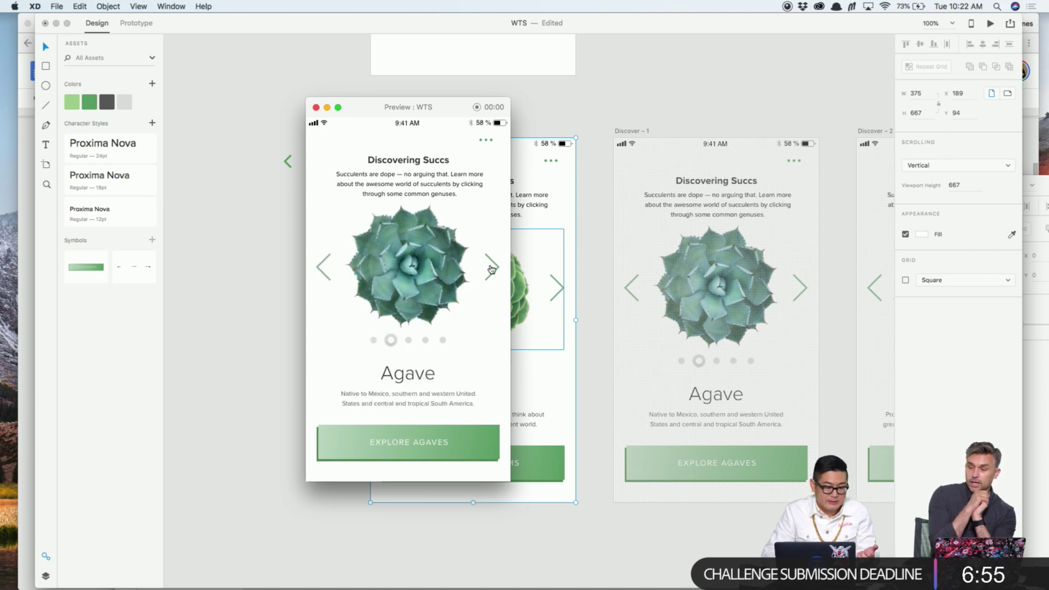
{"action": "left_click", "coordinate": [491, 269]}
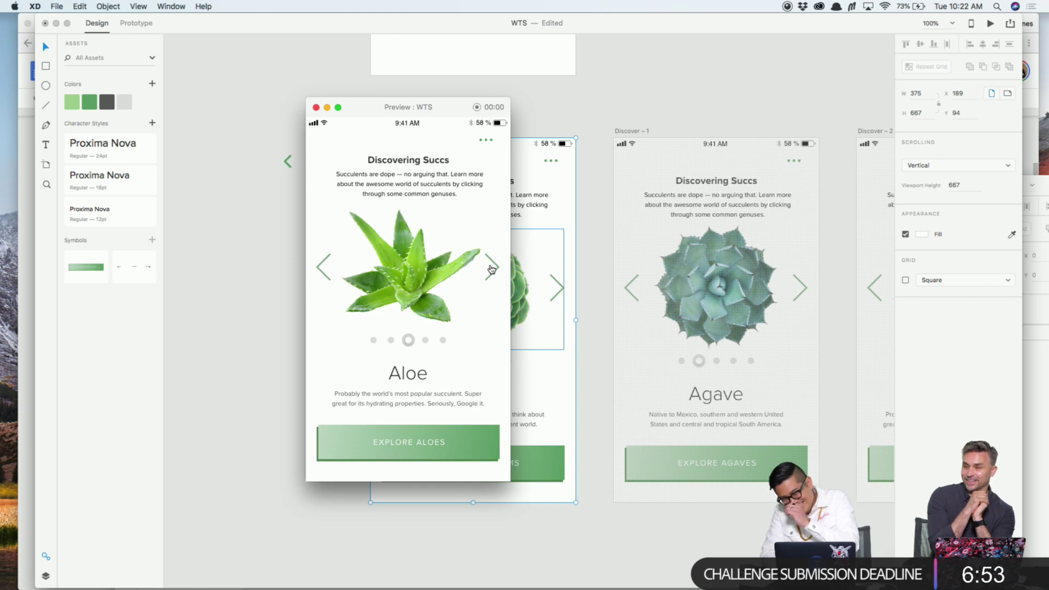
{"action": "left_click", "coordinate": [316, 108]}
Select the empty Splash artboard and switch to the Succ Photos folder in Finder
{"action": "scroll", "coordinate": [314, 150], "scroll_direction": "up", "scroll_amount": 10}
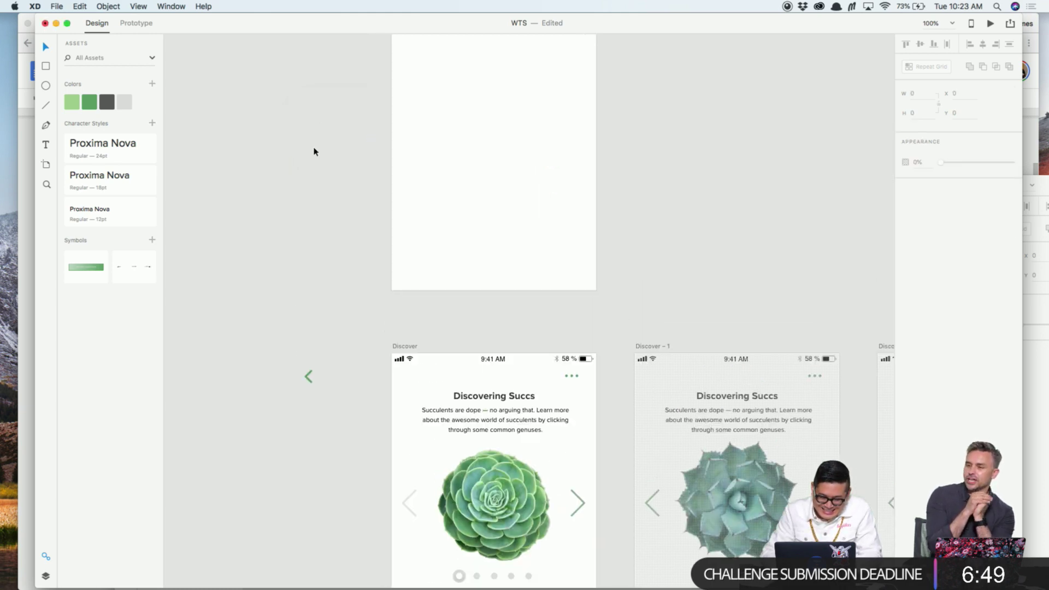
{"action": "left_click", "coordinate": [419, 112]}
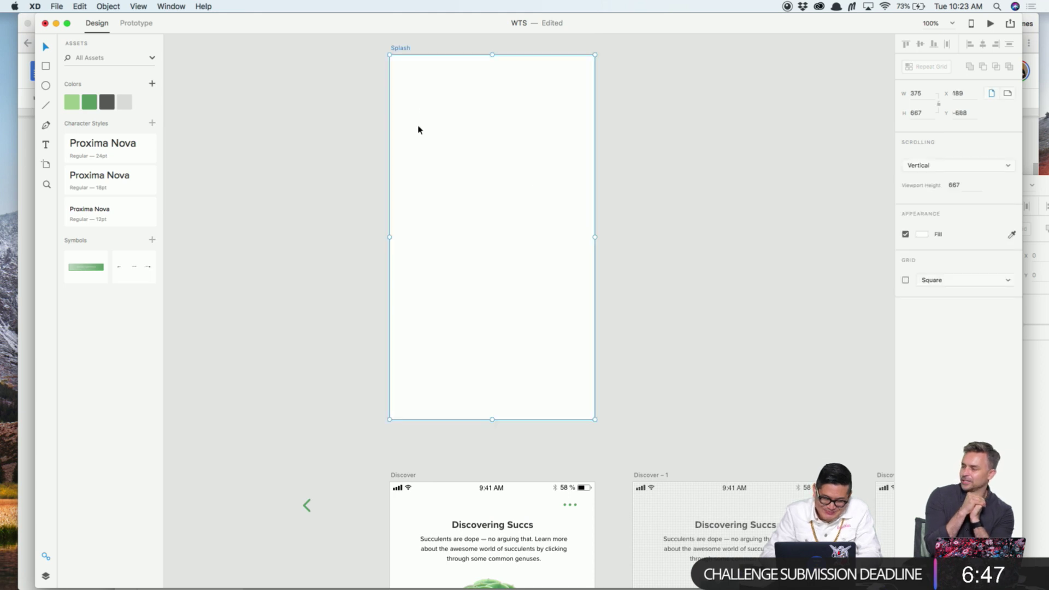
{"action": "key", "text": "super+Tab"}
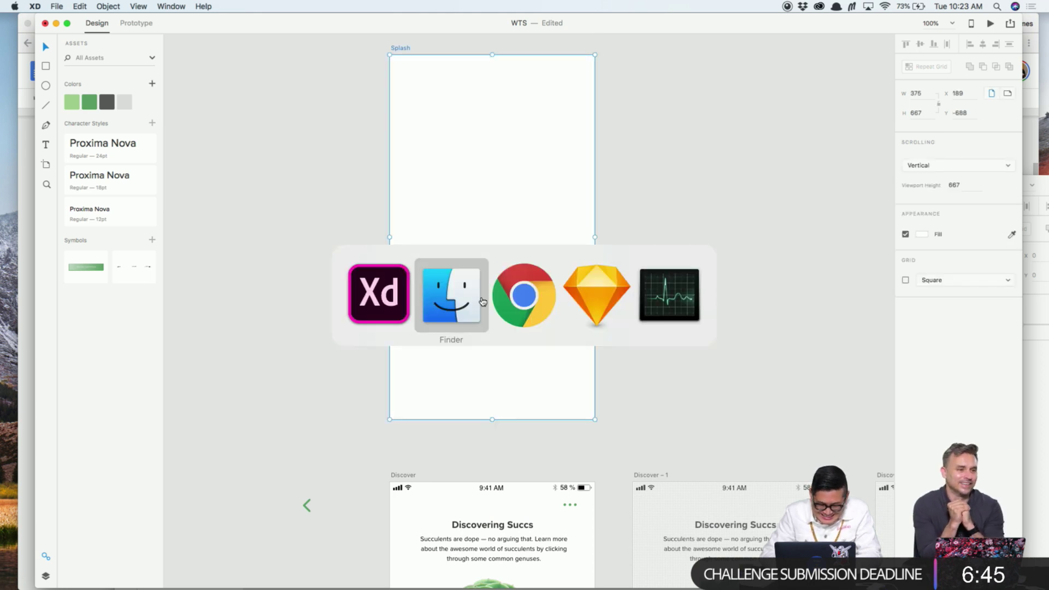
{"action": "key", "text": "Escape"}
{"action": "key", "text": "super+Tab"}
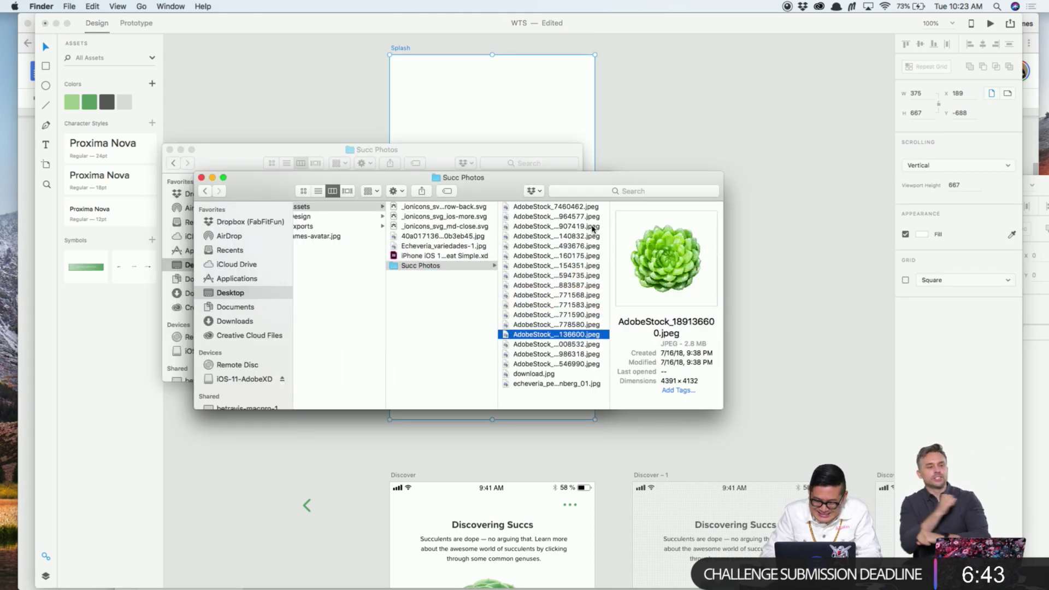
Examine the images in the Succ Photos folder one by one to choose a Splash background
{"action": "left_click", "coordinate": [539, 211]}
{"action": "key", "text": "space"}
{"action": "key", "text": "space"}
{"action": "key", "text": "Down"}
{"action": "key", "text": "Down"}
{"action": "key", "text": "Down"}
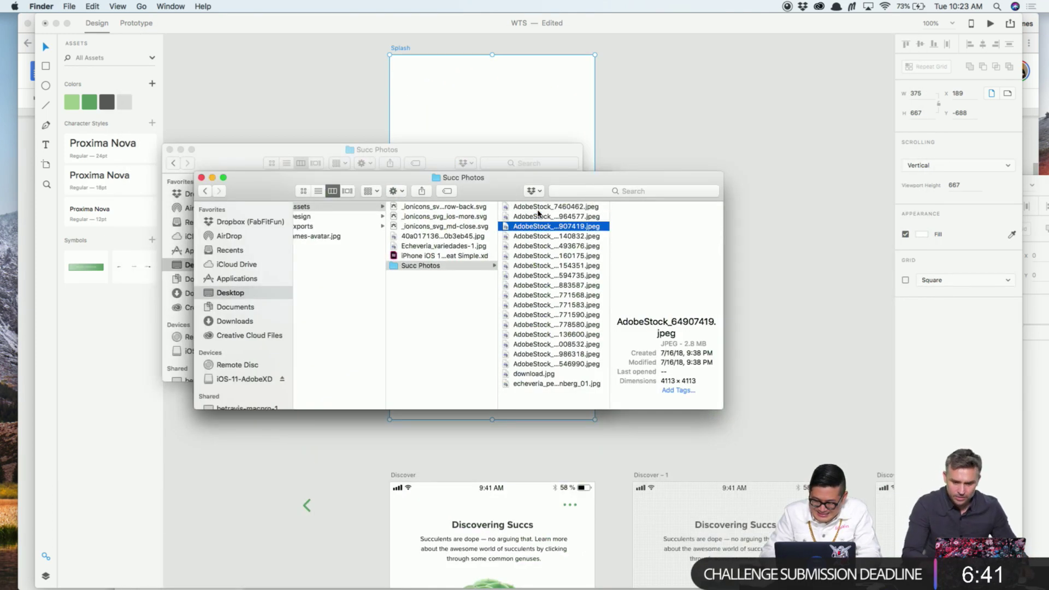
{"action": "key", "text": "Down"}
{"action": "key", "text": "Down"}
{"action": "key", "text": "Down"}
{"action": "key", "text": "Down"}
{"action": "key", "text": "Down"}
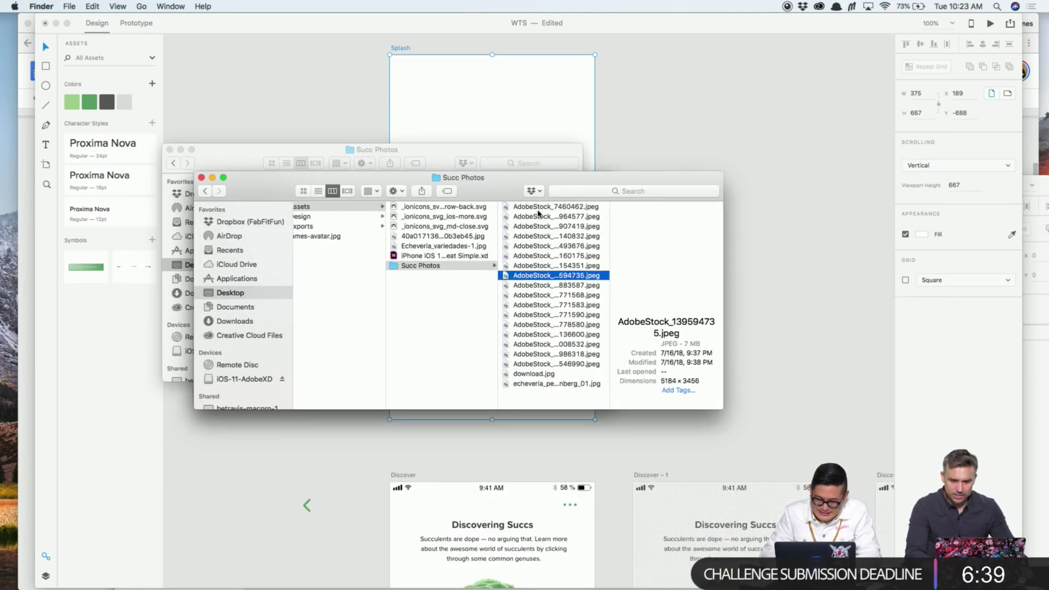
{"action": "key", "text": "Down"}
{"action": "key", "text": "Down"}
{"action": "key", "text": "Down"}
{"action": "key", "text": "Down"}
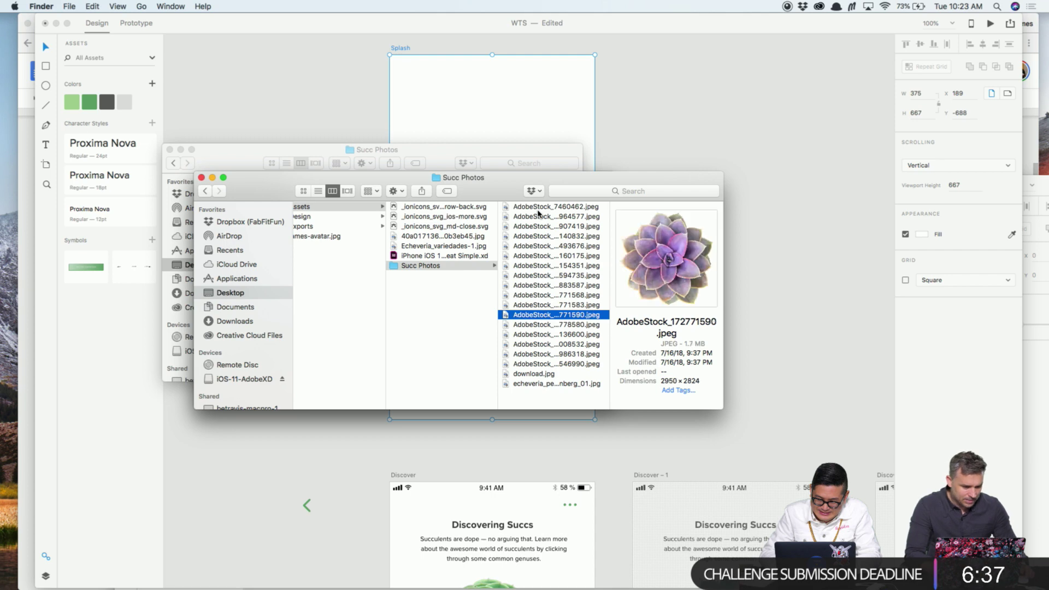
{"action": "key", "text": "Down"}
{"action": "key", "text": "Down"}
{"action": "key", "text": "Down"}
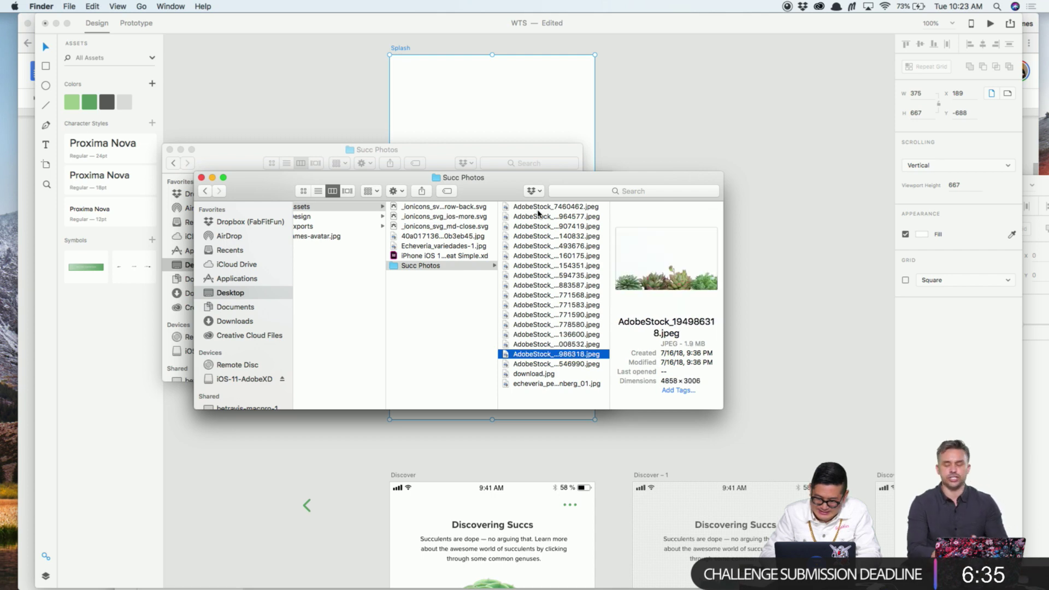
{"action": "key", "text": "Down"}
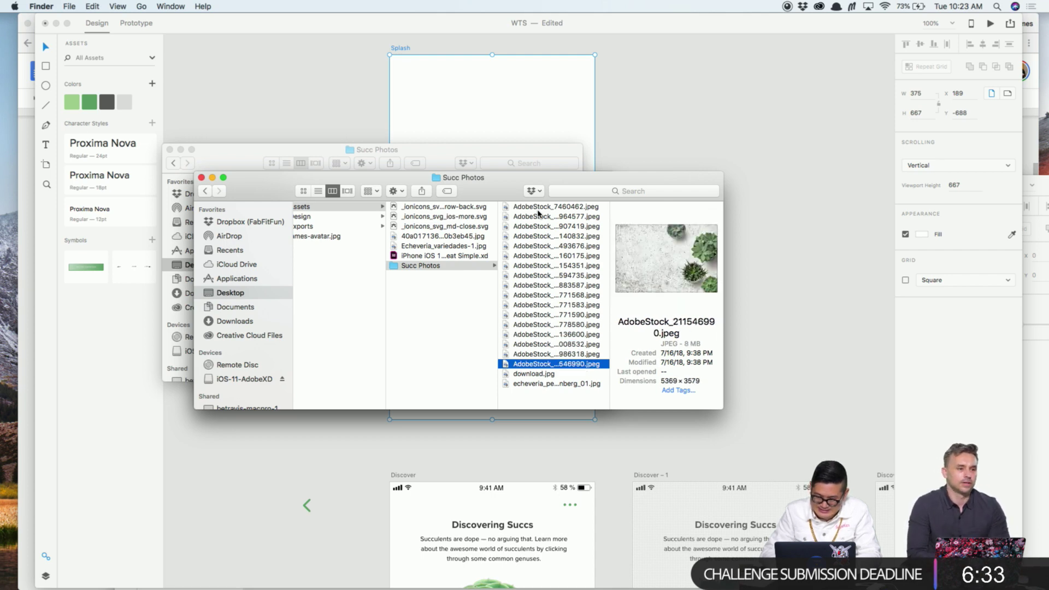
Place AdobeStock_211546990.jpeg, the photo of potted succulents on a pale surface, on the Splash artboard and set its height to 375
{"action": "left_click_drag", "start_coordinate": [527, 366], "coordinate": [479, 165]}
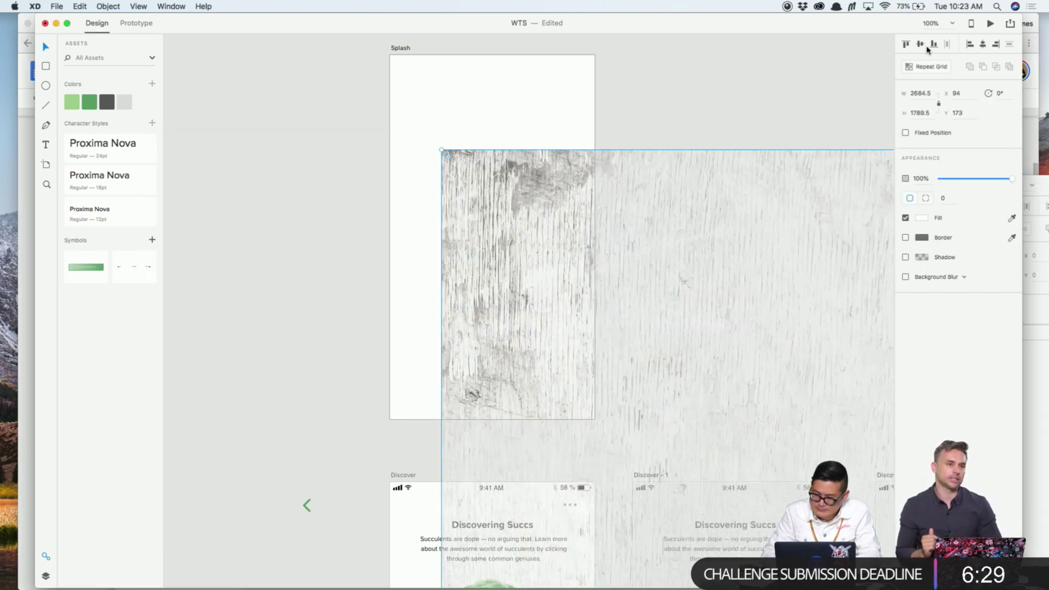
{"action": "left_click", "coordinate": [909, 116]}
{"action": "type", "text": "375"}
{"action": "key", "text": "Return"}
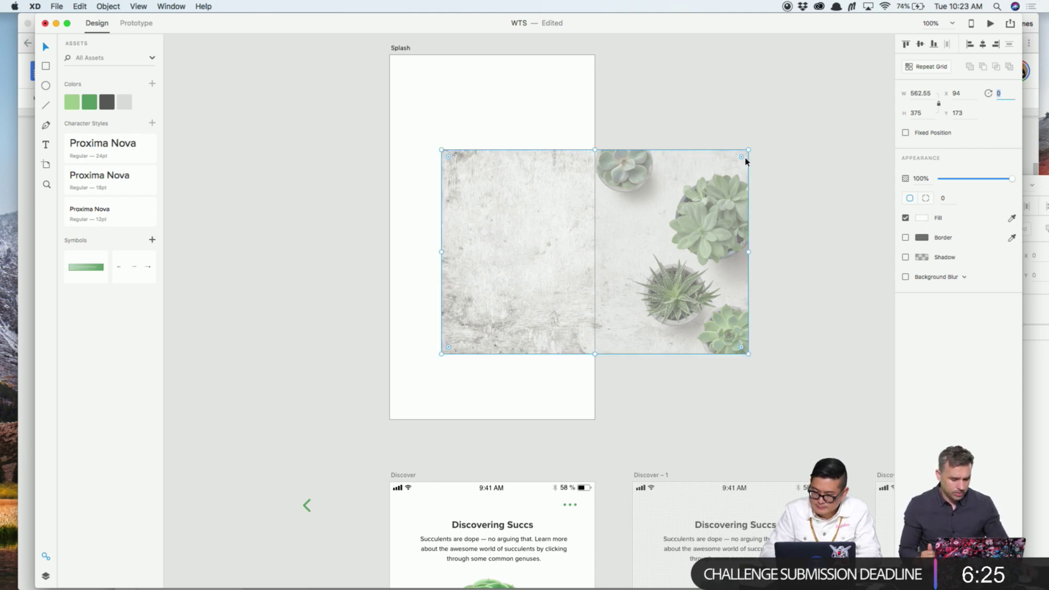
Rotate the succulent photo by 90°, align it with the upper edge of the Splash artboard and enlarge it to cover the artboard
{"action": "left_click_drag", "start_coordinate": [531, 210], "coordinate": [513, 206]}
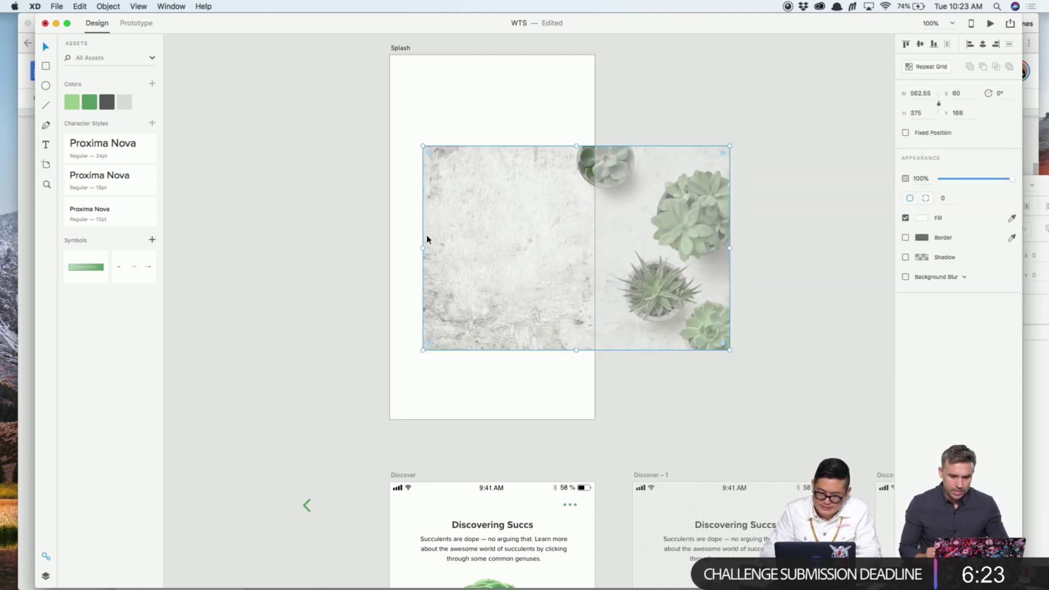
{"action": "left_click_drag", "start_coordinate": [421, 145], "coordinate": [670, 65]}
{"action": "left_click", "coordinate": [734, 179]}
{"action": "left_click", "coordinate": [591, 140]}
{"action": "left_click_drag", "start_coordinate": [517, 149], "coordinate": [425, 110]}
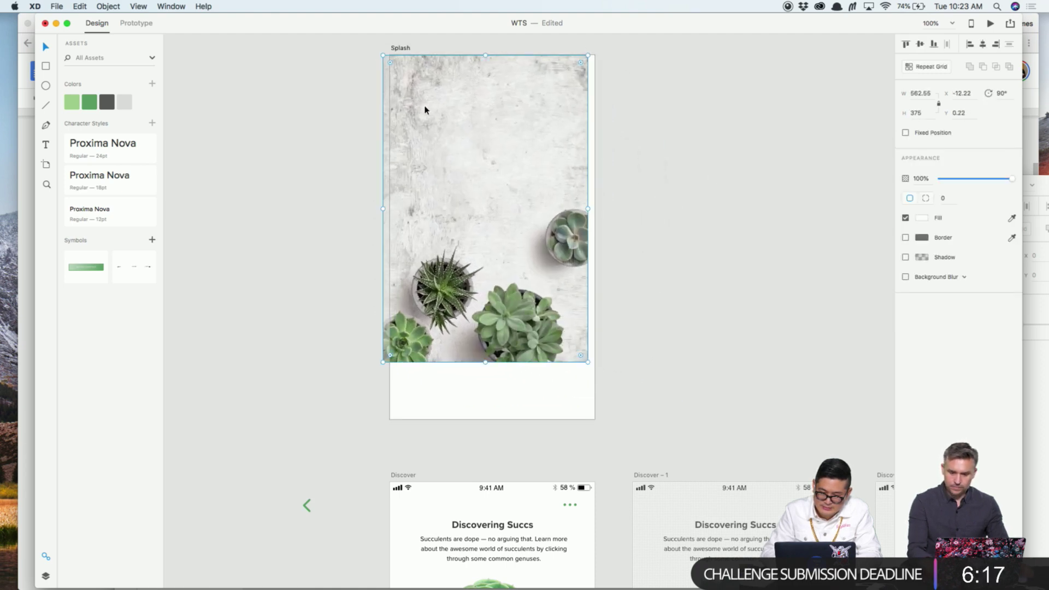
{"action": "left_click_drag", "start_coordinate": [588, 362], "coordinate": [625, 424]}
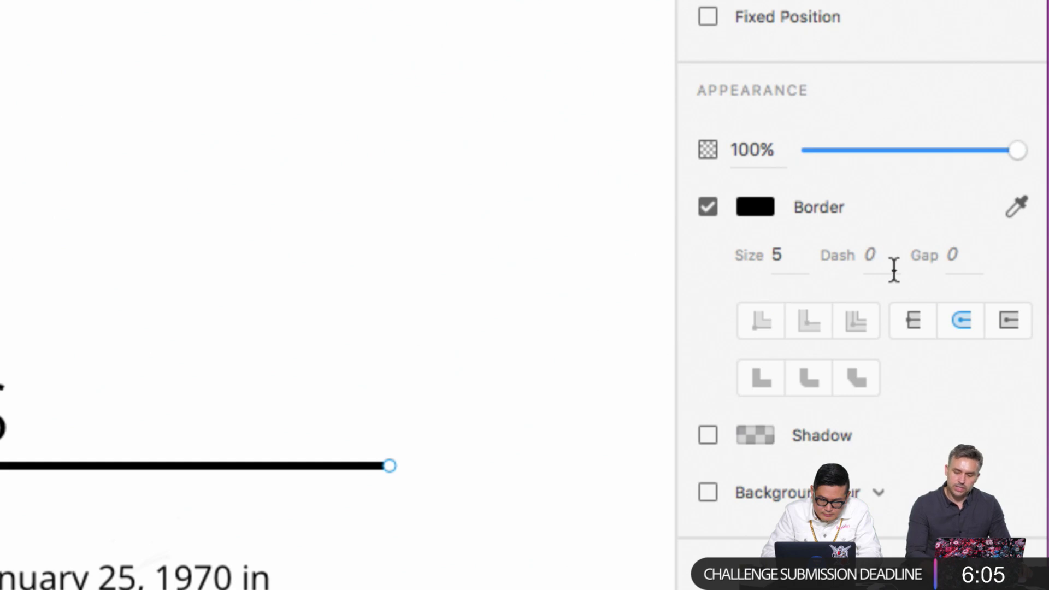
Give the selected black line butt caps and a dashed border with dash 4 and gap 8
{"action": "left_click", "coordinate": [910, 319]}
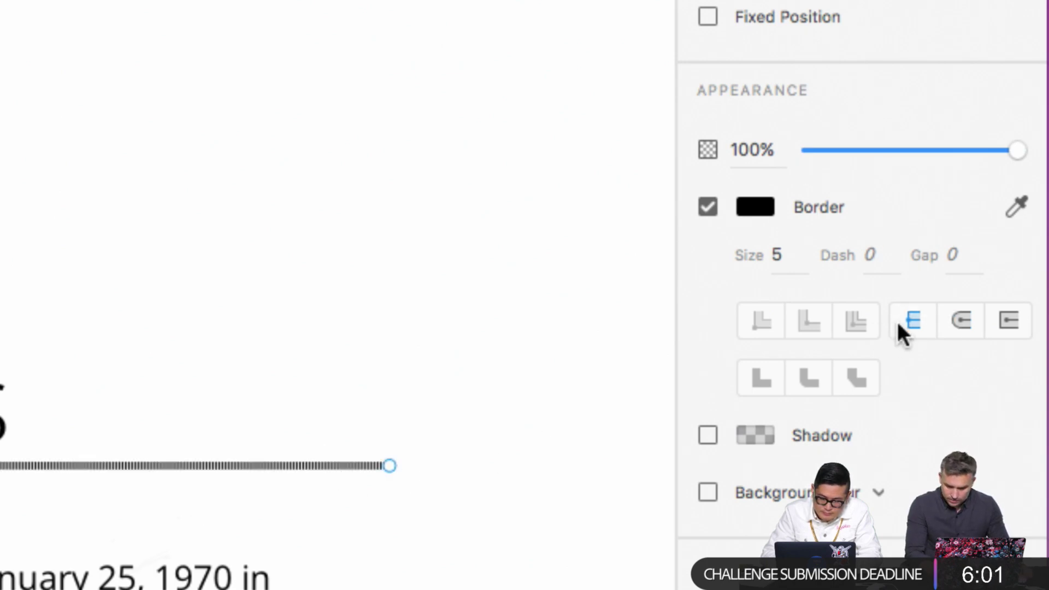
{"action": "left_click", "coordinate": [885, 252]}
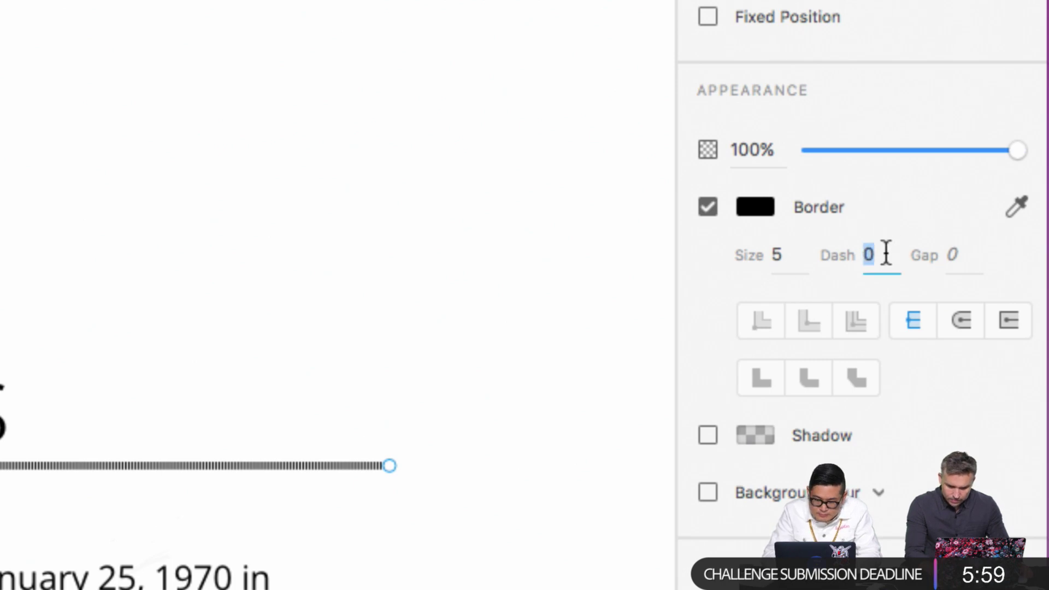
{"action": "type", "text": "4"}
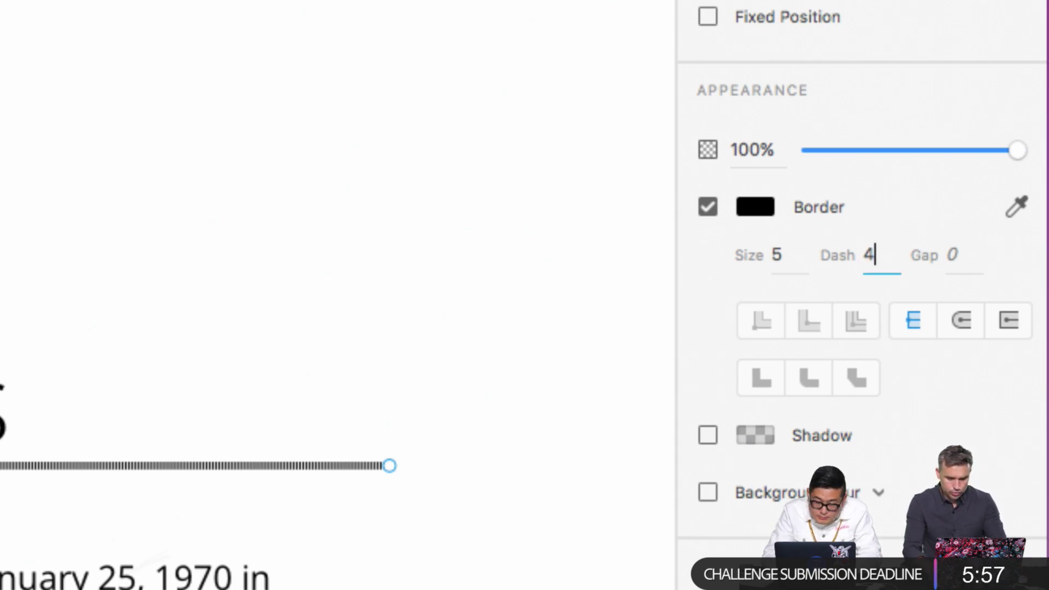
{"action": "key", "text": "Tab"}
{"action": "type", "text": "8"}
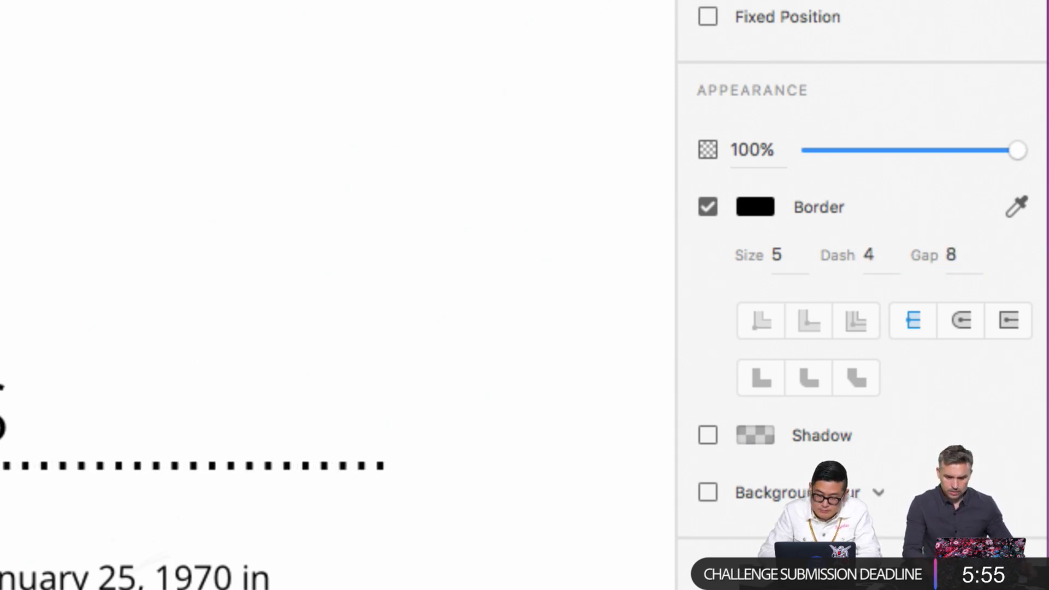
Lengthen the line's dashes to 12 and switch its ends to round caps
{"action": "left_click", "coordinate": [873, 254]}
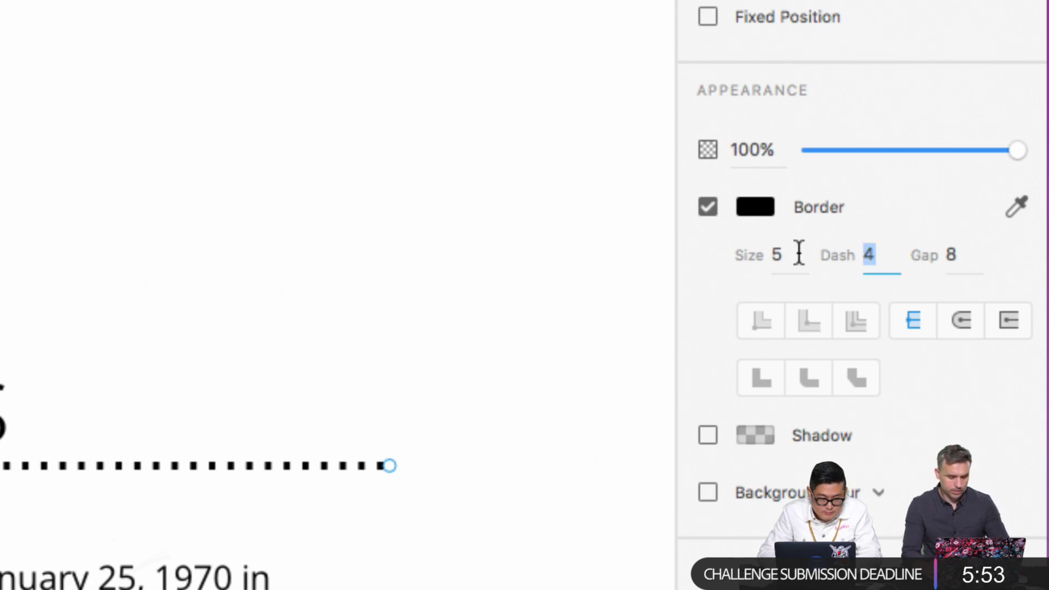
{"action": "type", "text": "12"}
{"action": "key", "text": "Return"}
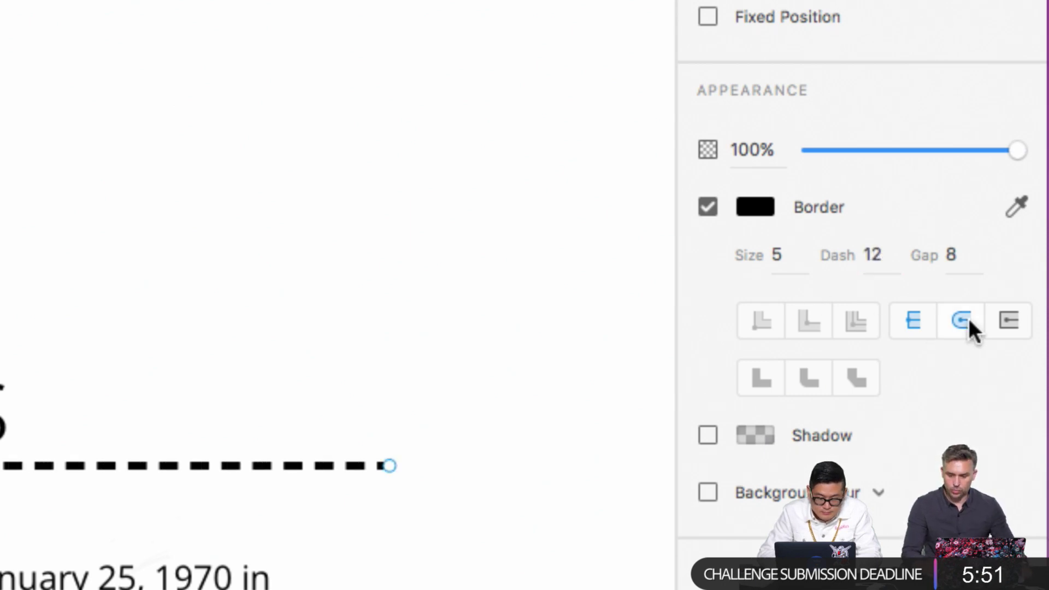
{"action": "left_click", "coordinate": [966, 320]}
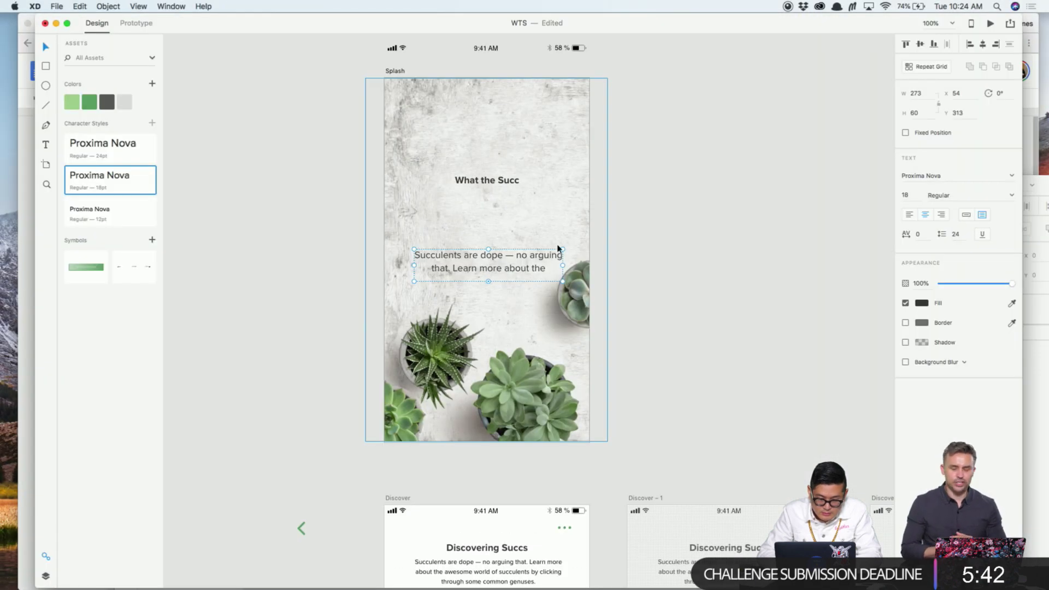
Replace the Splash paragraph text with "A beginner's guide to succulent discovery"
{"action": "double_click", "coordinate": [558, 249]}
{"action": "key", "text": "super+a"}
{"action": "type", "text": "A beginner's guide to succulent discovery"}
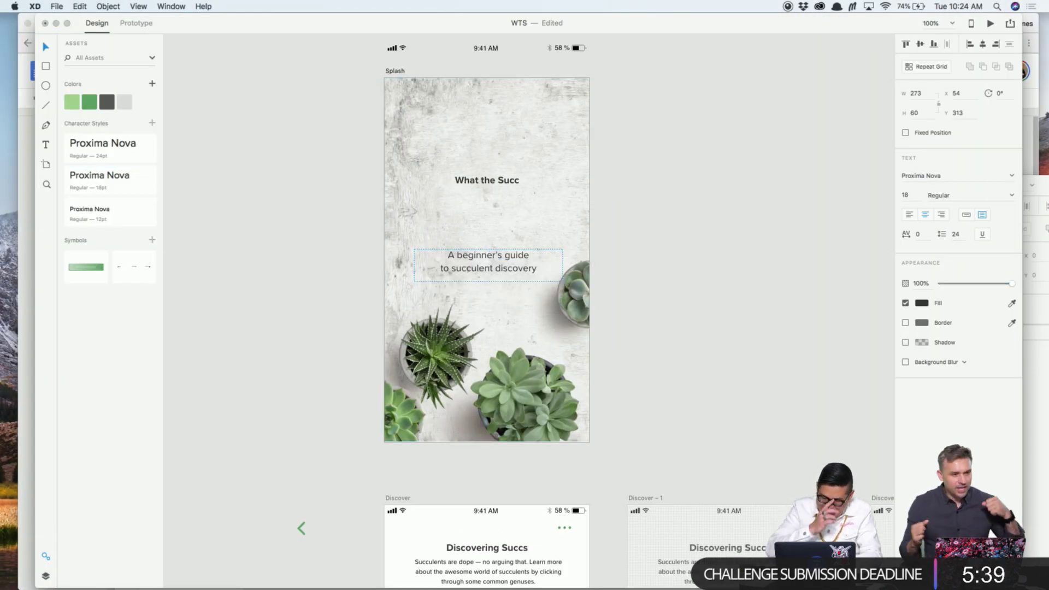
Set the "What the Succ" title in Proxima Nova Regular at size 48 and save it as a character style
{"action": "left_click", "coordinate": [487, 180]}
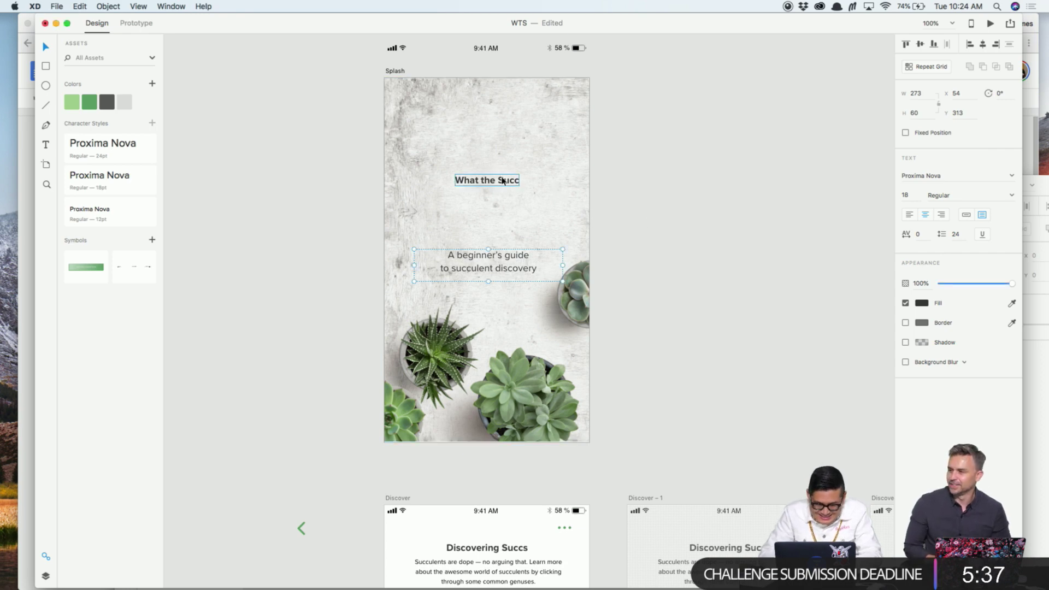
{"action": "left_click", "coordinate": [85, 151]}
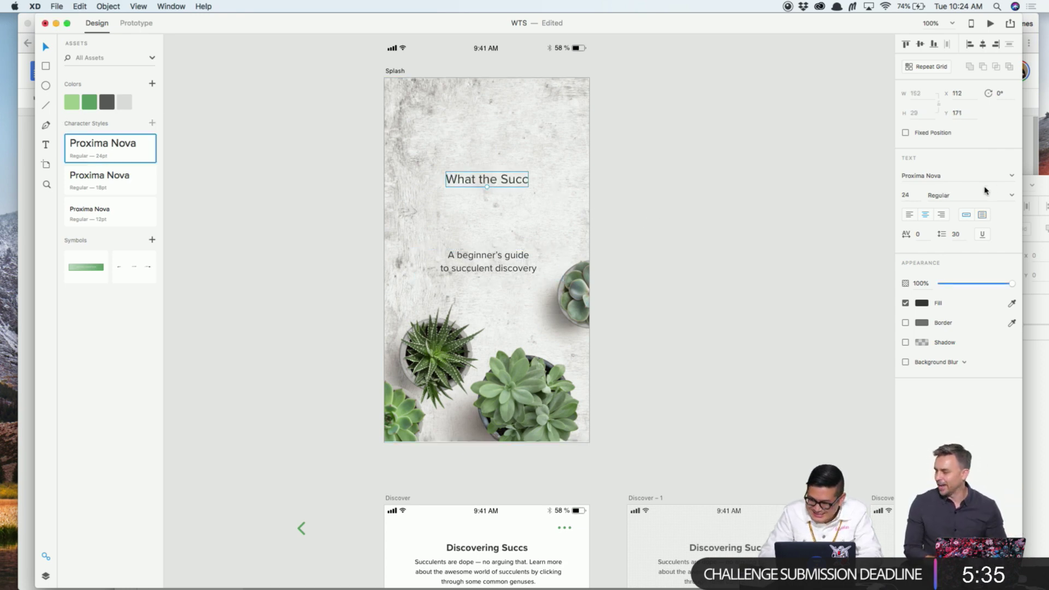
{"action": "left_click", "coordinate": [906, 196]}
{"action": "key", "text": "super+a"}
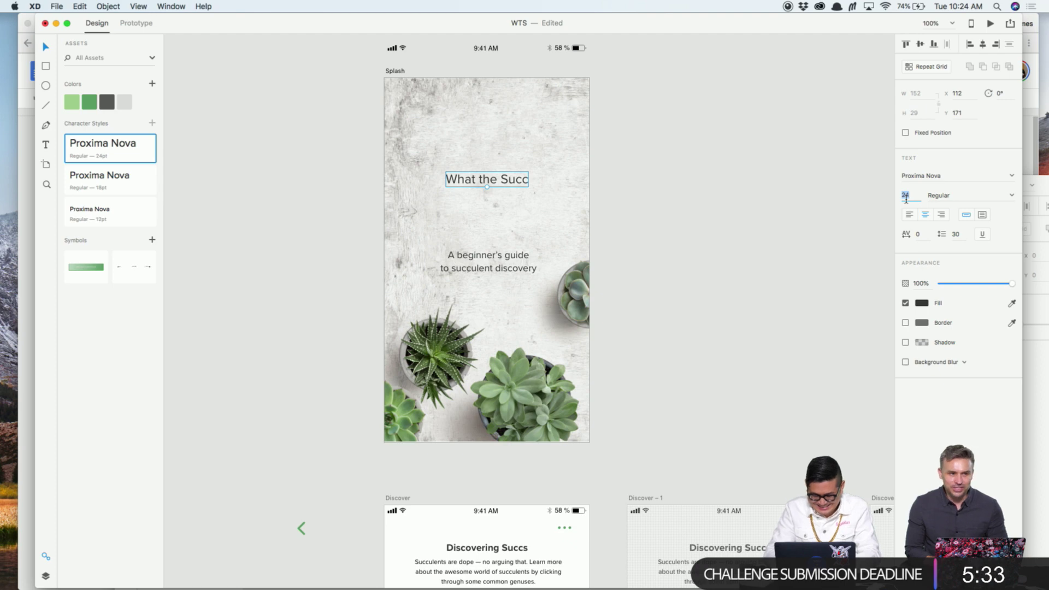
{"action": "key", "text": "Return"}
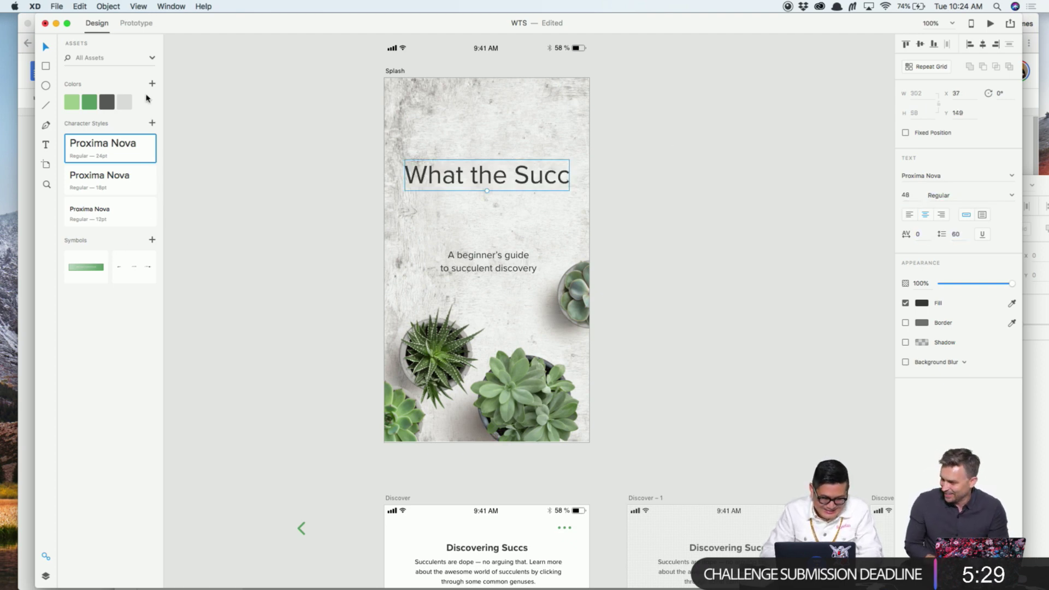
{"action": "left_click", "coordinate": [152, 124]}
{"action": "left_click", "coordinate": [667, 192]}
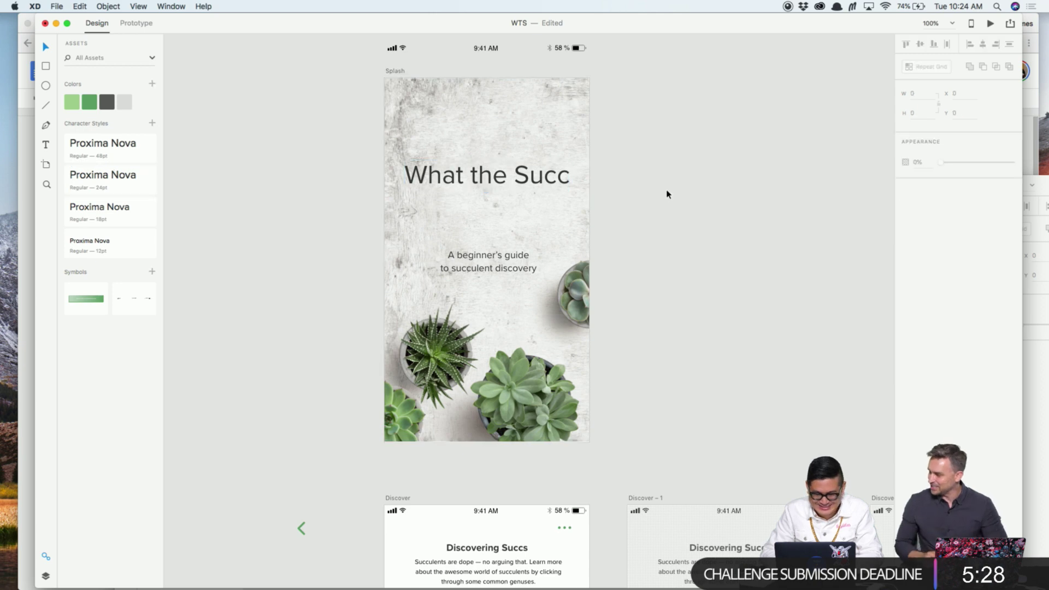
Move the "A beginner's guide to succulent discovery" tagline slightly down on the Splash artboard
{"action": "left_click", "coordinate": [516, 175]}
{"action": "left_click_drag", "start_coordinate": [489, 261], "coordinate": [489, 272]}
{"action": "left_click", "coordinate": [660, 300]}
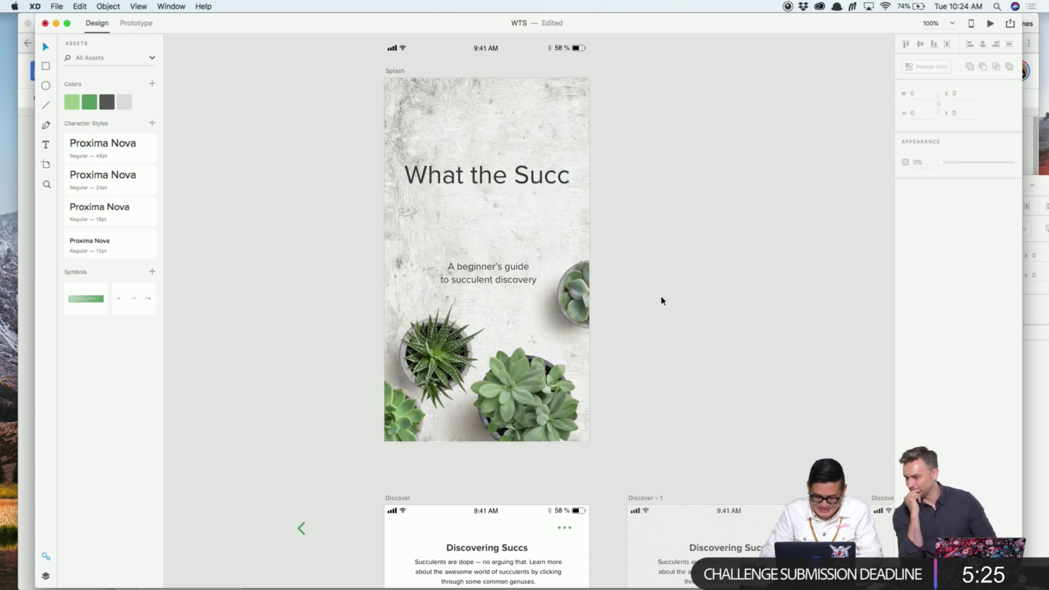
Break the "What the Succ" title into three lines with one word on each
{"action": "double_click", "coordinate": [486, 189]}
{"action": "left_click", "coordinate": [464, 176]}
{"action": "key", "text": "Right"}
{"action": "key", "text": "Return"}
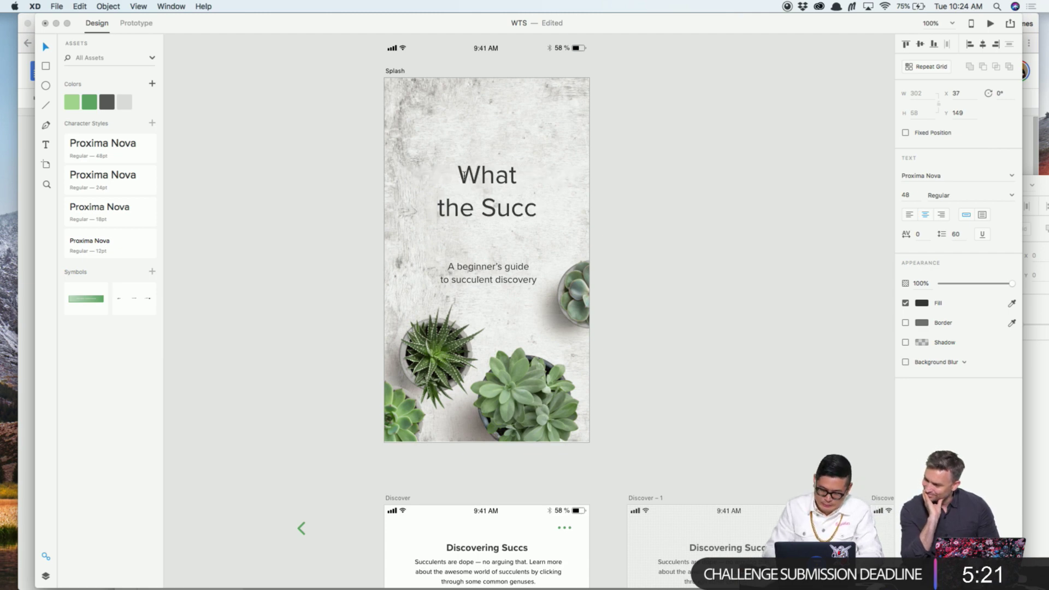
{"action": "left_click", "coordinate": [491, 207]}
{"action": "key", "text": "Return"}
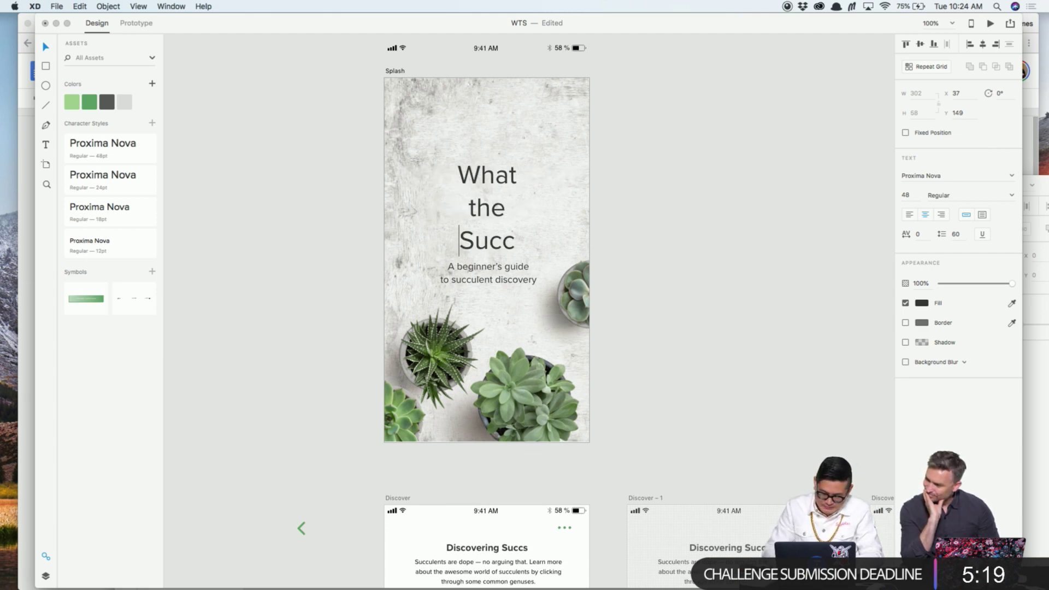
Look over the Discover screens below the Splash artboard and select the Discover – 1 artboard
{"action": "scroll", "coordinate": [694, 300], "scroll_direction": "down", "scroll_amount": 5}
{"action": "scroll", "coordinate": [523, 355], "scroll_direction": "up", "scroll_amount": 5}
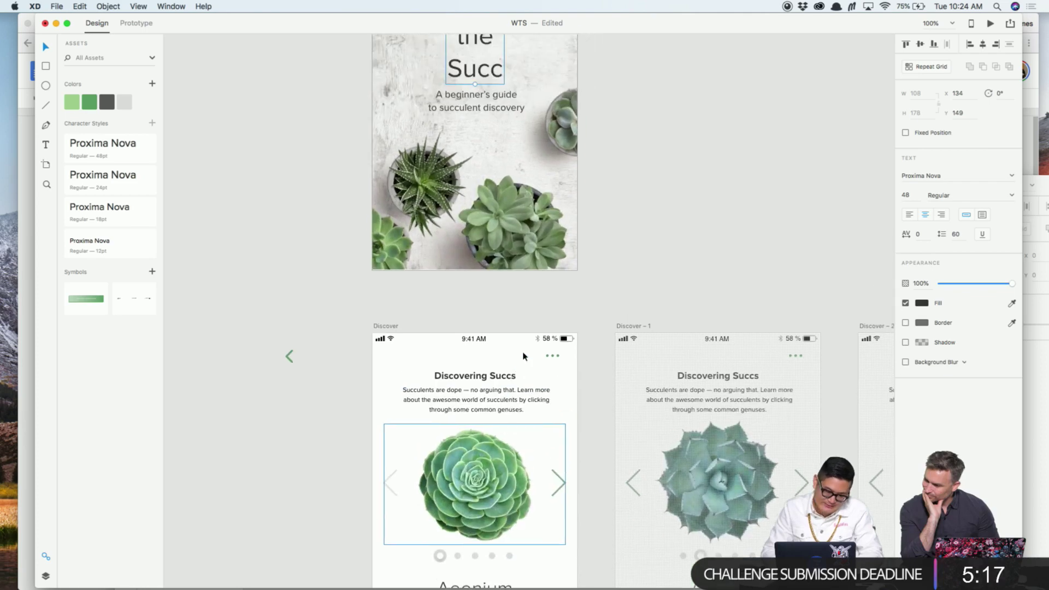
{"action": "scroll", "coordinate": [577, 253], "scroll_direction": "down", "scroll_amount": 5}
{"action": "scroll", "coordinate": [578, 251], "scroll_direction": "down", "scroll_amount": 2}
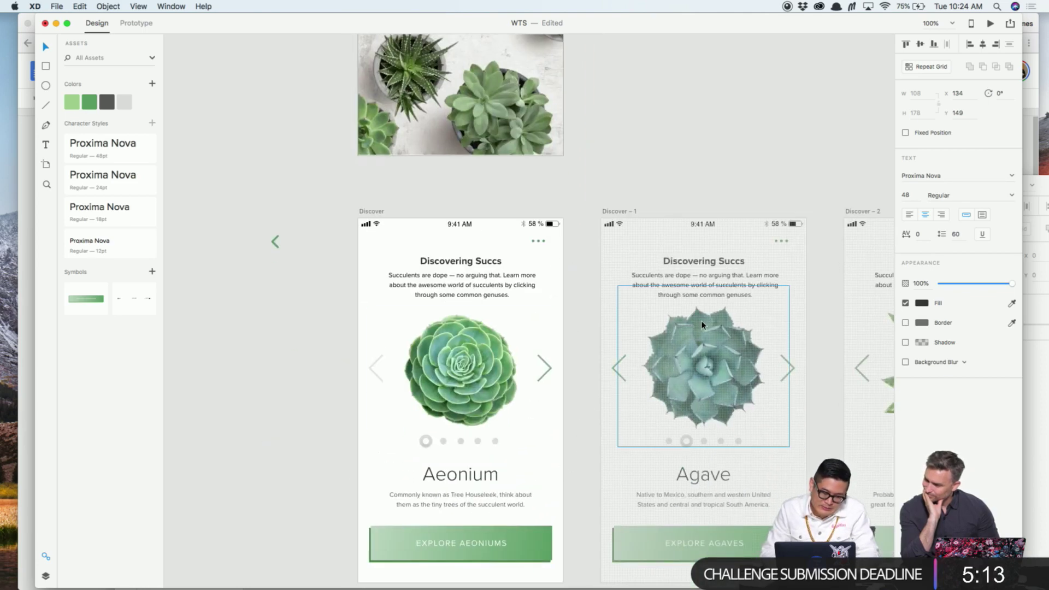
{"action": "left_click", "coordinate": [619, 212]}
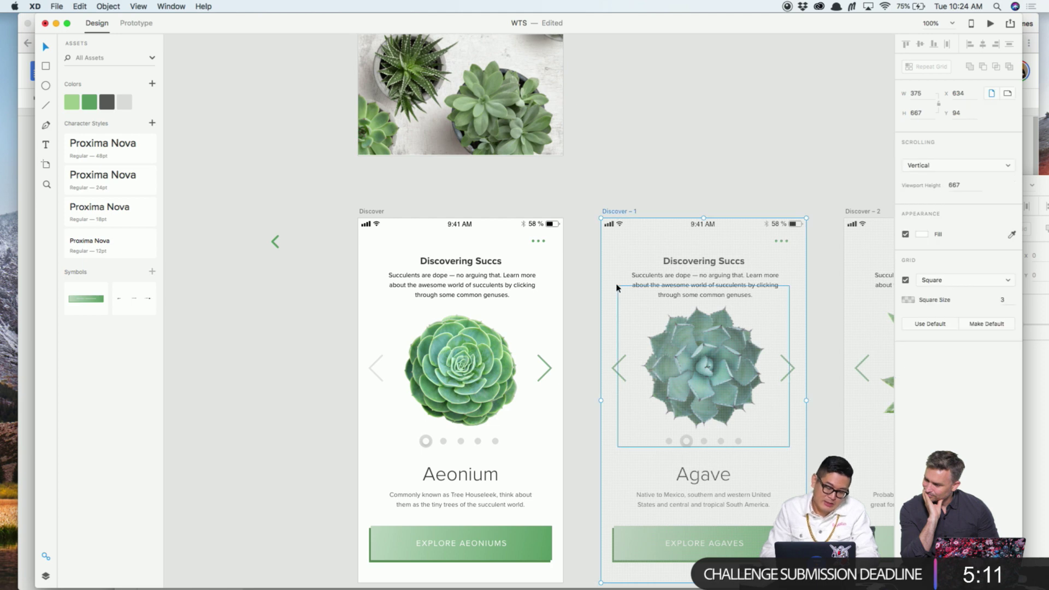
Space out the Splash texts by moving the tagline down to Y 348 and the three-line title up to Y 137
{"action": "scroll", "coordinate": [510, 274], "scroll_direction": "up", "scroll_amount": 8}
{"action": "left_click_drag", "start_coordinate": [440, 351], "coordinate": [441, 358]}
{"action": "left_click_drag", "start_coordinate": [428, 280], "coordinate": [441, 273]}
{"action": "double_click", "coordinate": [443, 268]}
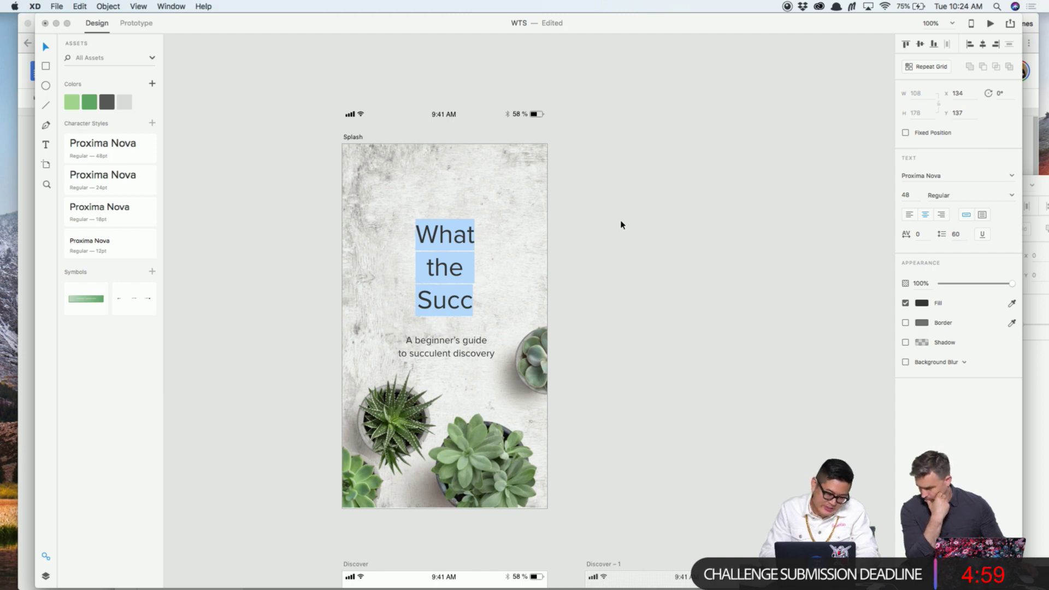
{"action": "key", "text": "Escape"}
{"action": "left_click", "coordinate": [484, 343]}
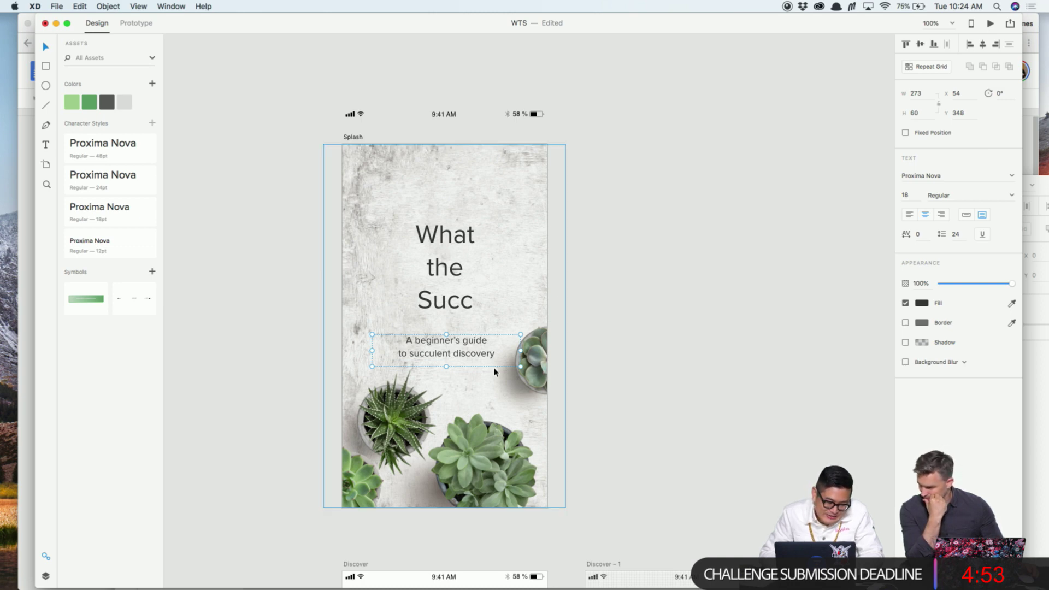
Set the Splash title to size 90 in the Light weight of Proxima Nova
{"action": "left_click", "coordinate": [425, 242]}
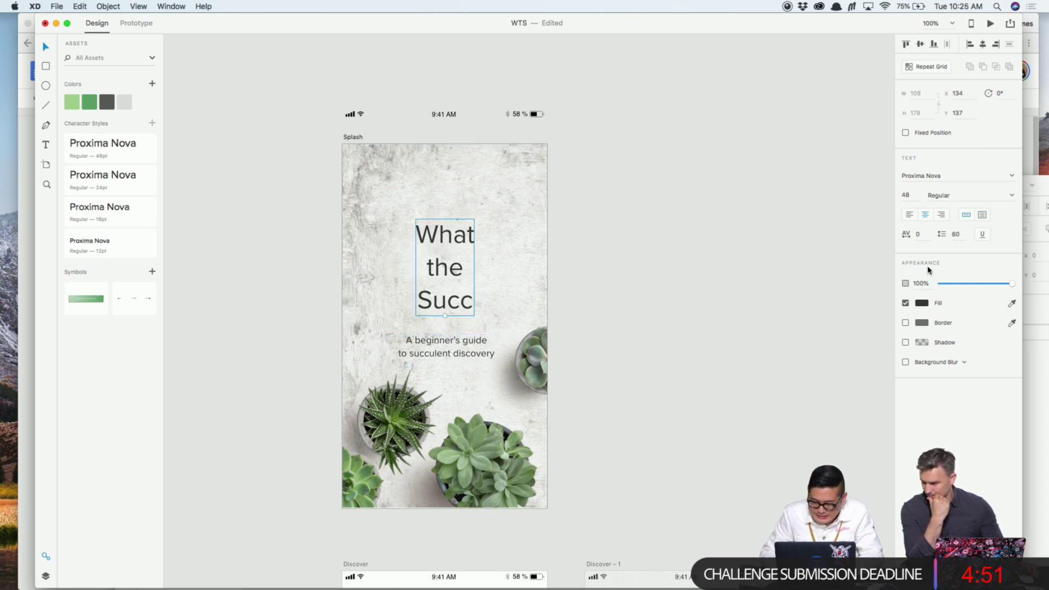
{"action": "type", "text": "90"}
{"action": "key", "text": "Return"}
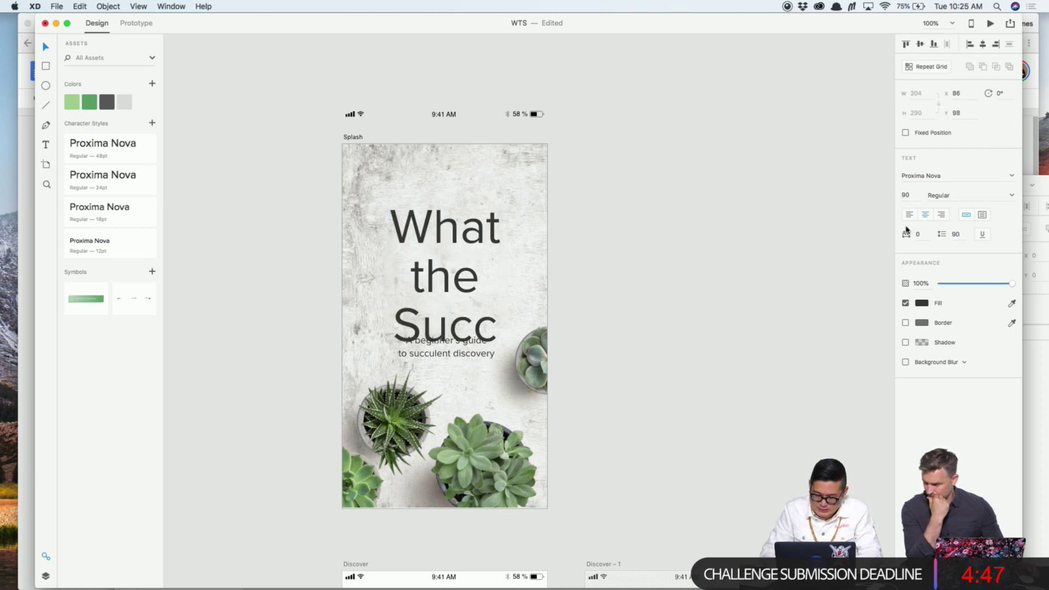
{"action": "left_click", "coordinate": [1011, 195]}
{"action": "left_click", "coordinate": [981, 215]}
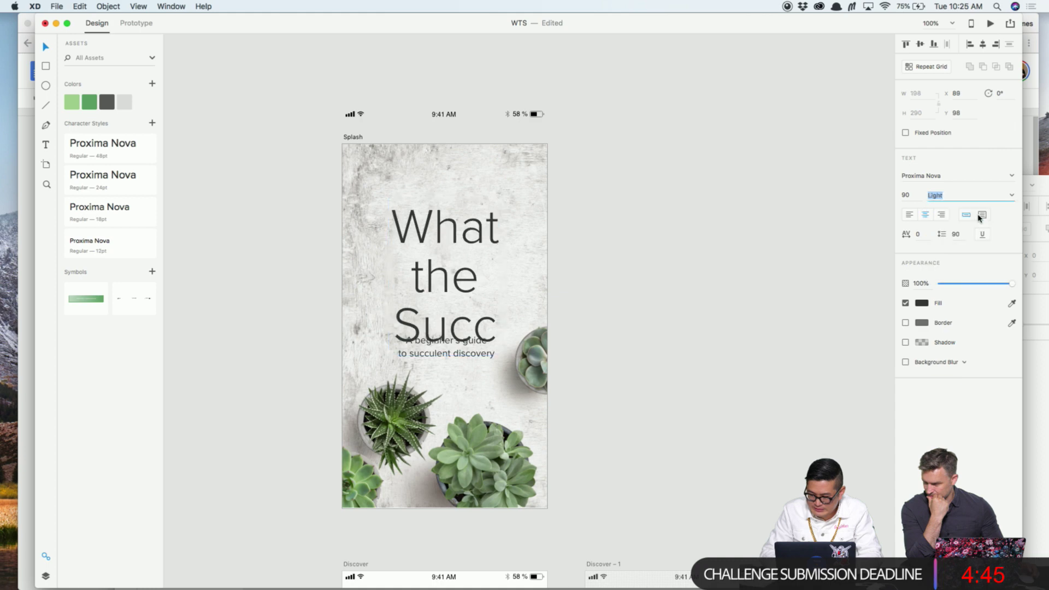
Tighten the Splash title's line spacing to 70
{"action": "left_click", "coordinate": [955, 234]}
{"action": "key", "text": "shift+Down"}
{"action": "key", "text": "shift+Down"}
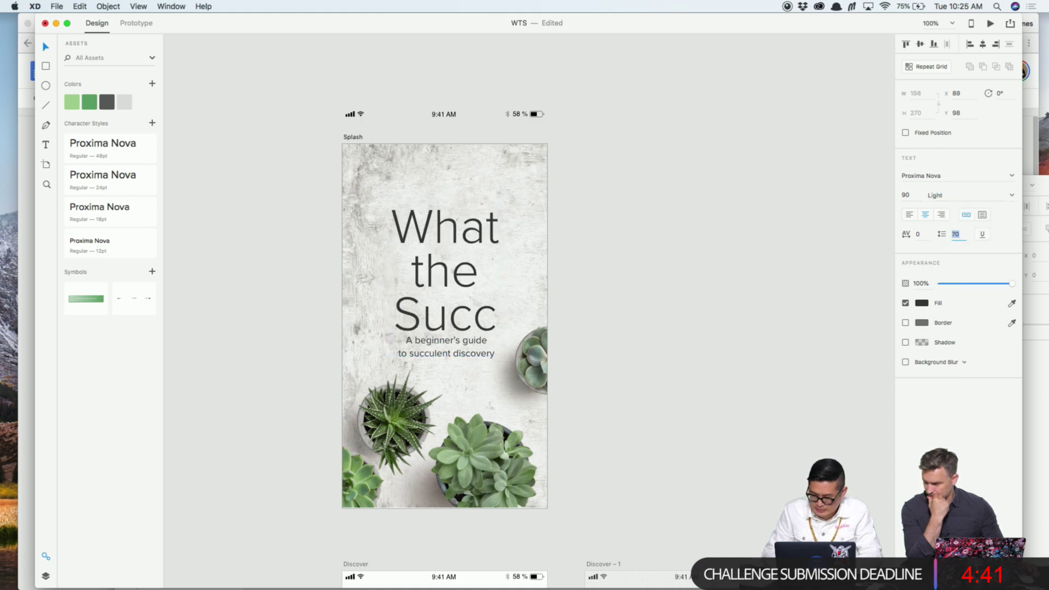
Increase the line spacing of the "What the Succ" title to 72
{"action": "key", "text": "shift+Up"}
{"action": "key", "text": "Up"}
{"action": "key", "text": "Up"}
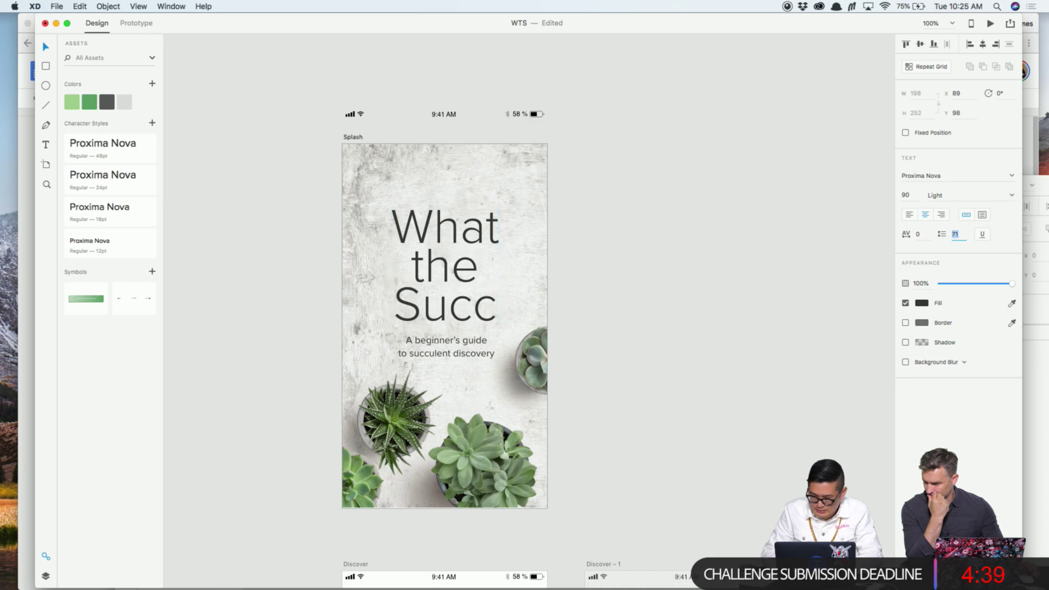
{"action": "left_click", "coordinate": [693, 265]}
Move the Splash tagline slightly lower so it sits centred beneath the title
{"action": "left_click_drag", "start_coordinate": [461, 356], "coordinate": [459, 369]}
{"action": "left_click", "coordinate": [443, 268], "text": "shift"}
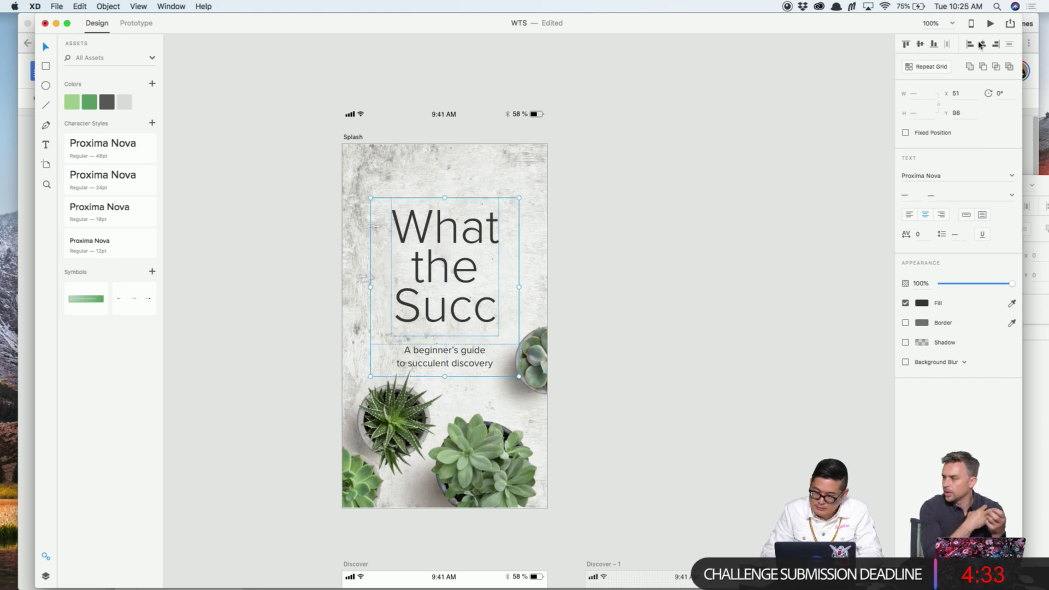
{"action": "left_click_drag", "start_coordinate": [453, 292], "coordinate": [453, 291]}
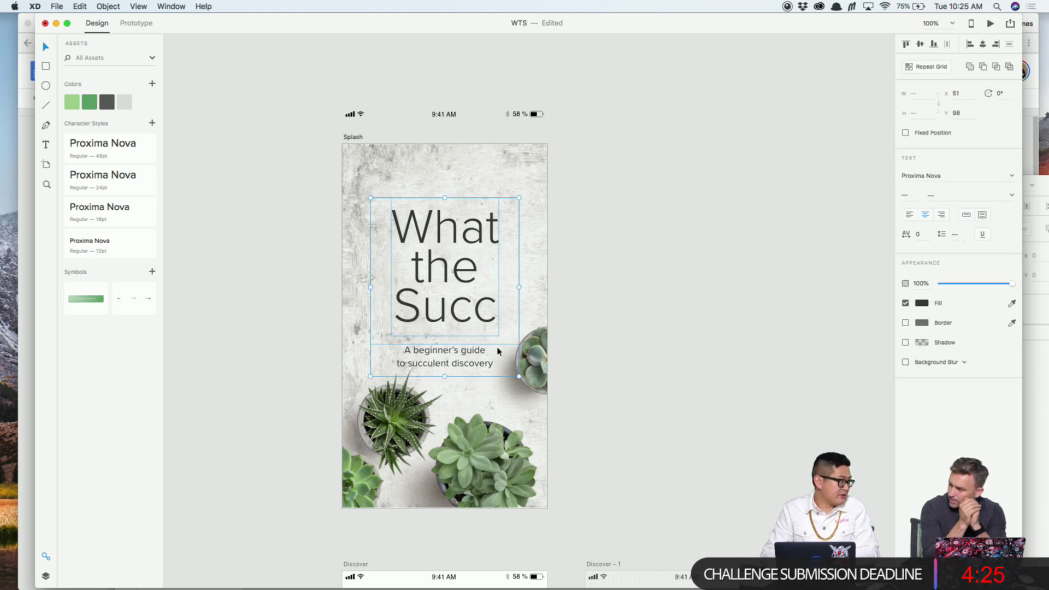
{"action": "left_click", "coordinate": [642, 374]}
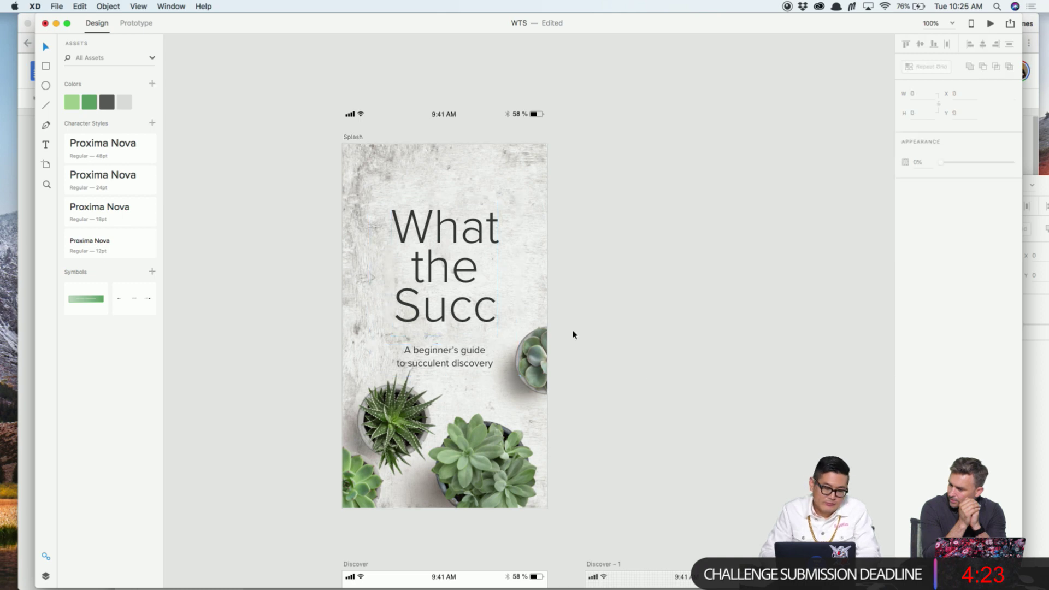
{"action": "left_click", "coordinate": [499, 294]}
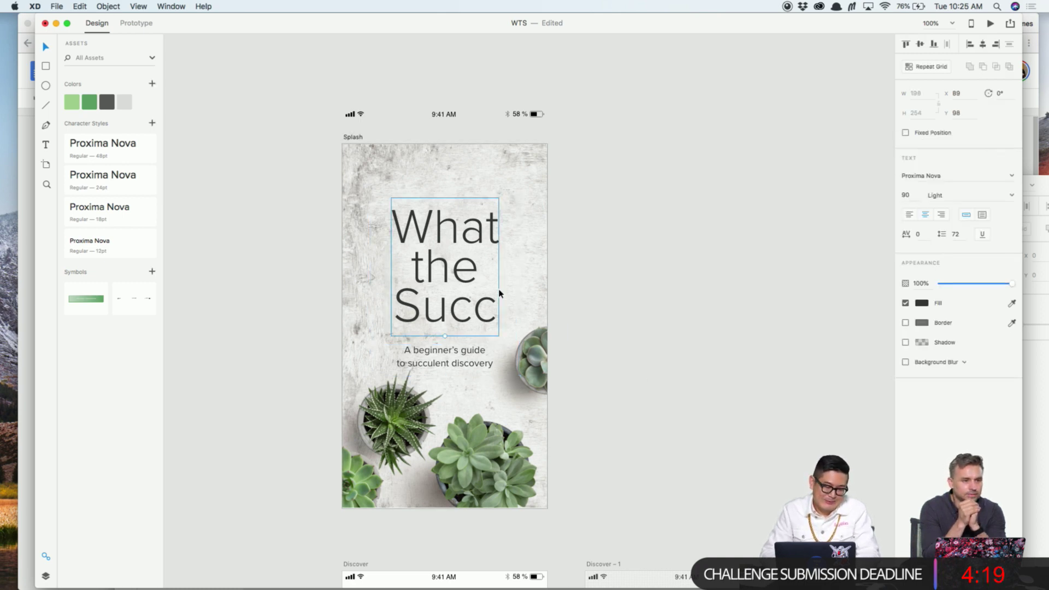
{"action": "double_click", "coordinate": [474, 284]}
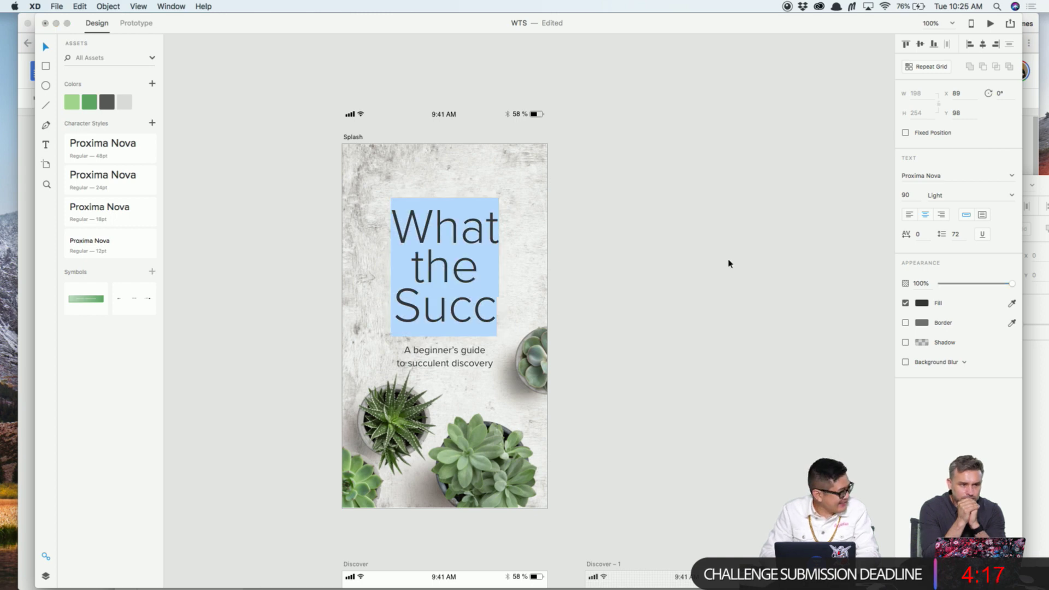
{"action": "key", "text": "Escape"}
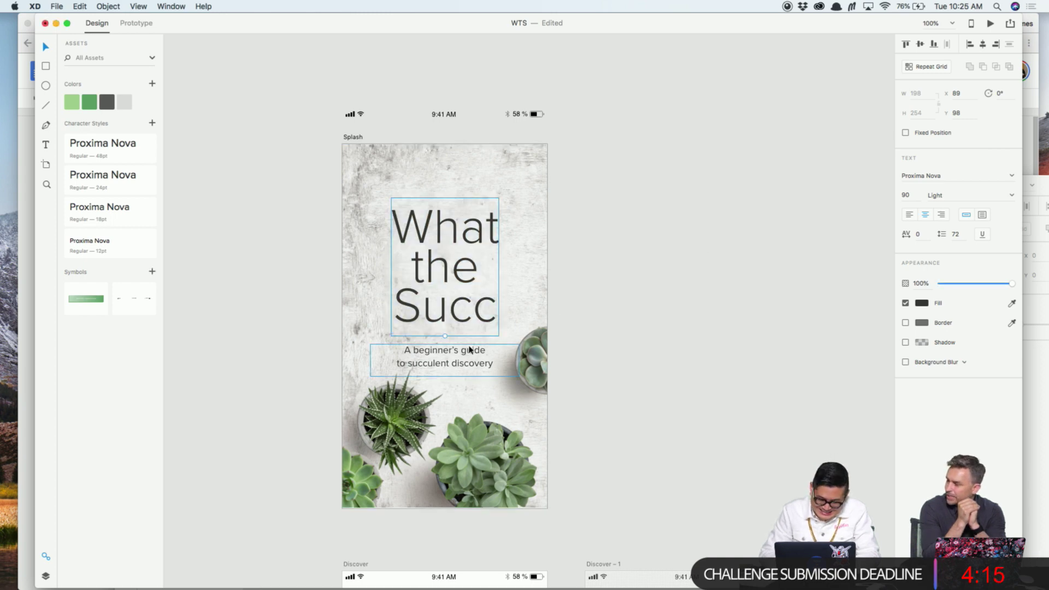
{"action": "key", "text": "Escape"}
Save the document and make the Splash artboard the prototype's home screen
{"action": "key", "text": "super+s"}
{"action": "left_click_drag", "start_coordinate": [674, 270], "coordinate": [643, 279]}
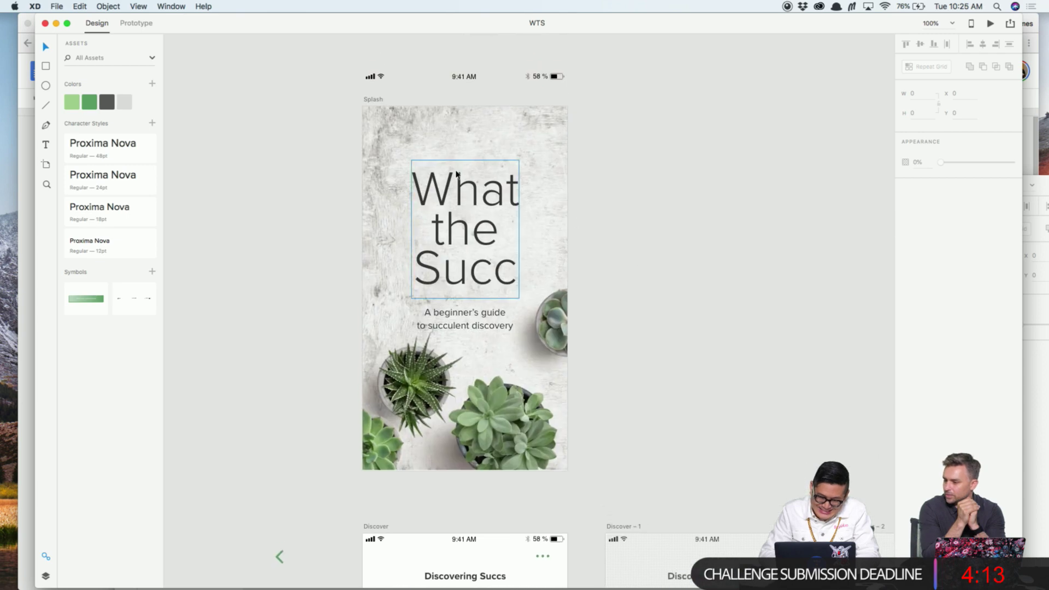
{"action": "left_click", "coordinate": [372, 100]}
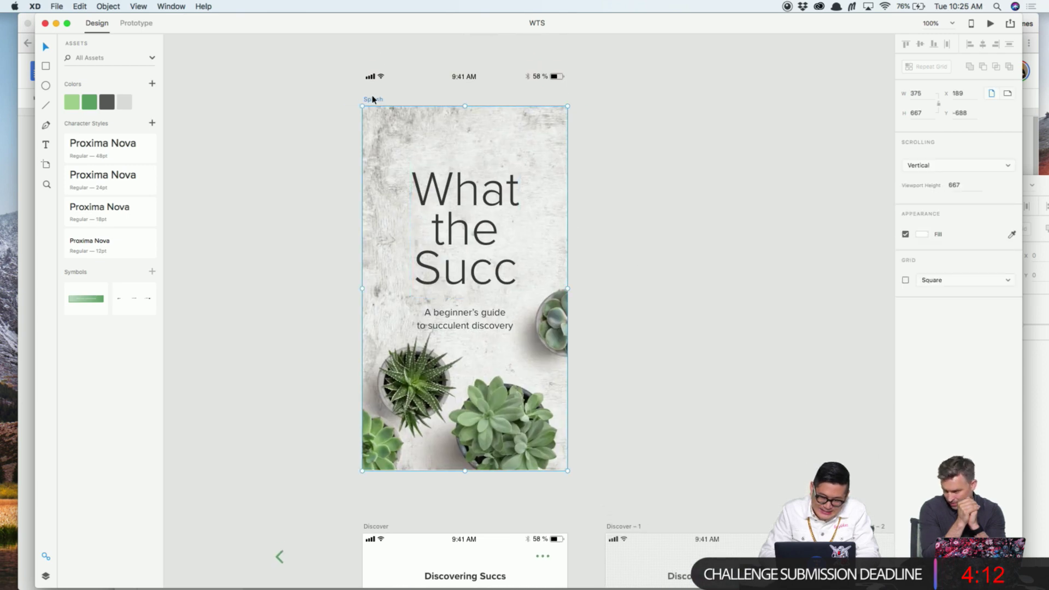
{"action": "left_click", "coordinate": [135, 23]}
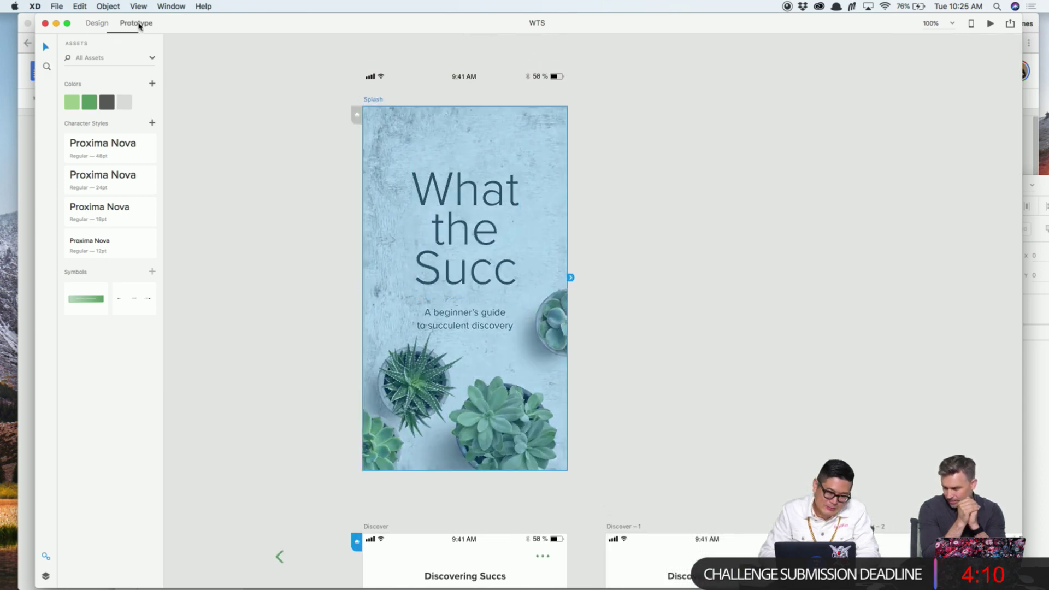
{"action": "left_click", "coordinate": [356, 116]}
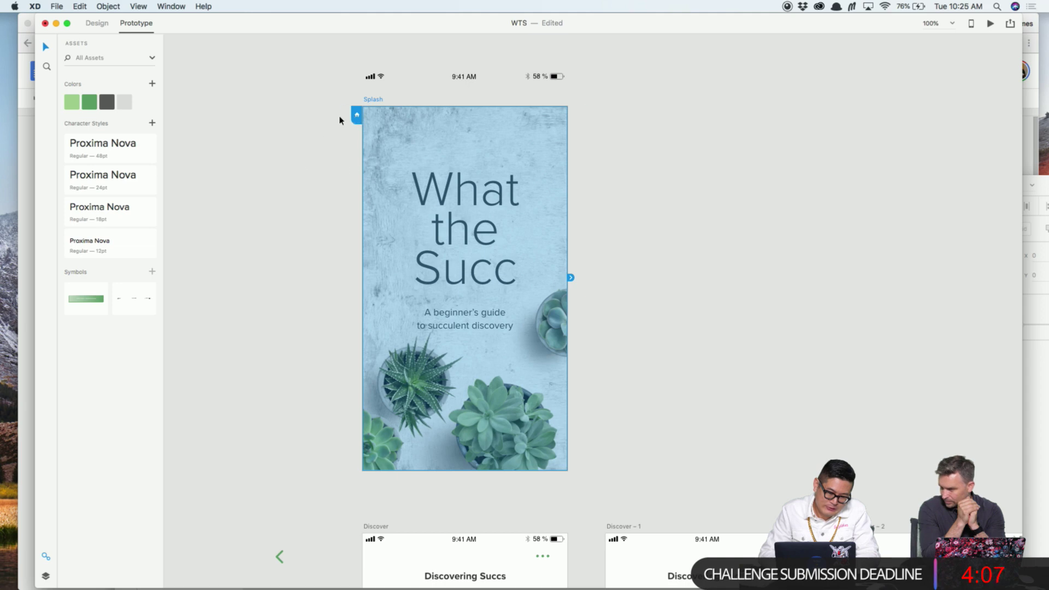
Link the Splash artboard to Discover with a Dissolve, Ease Out transition lasting 0.8 s, and save the document
{"action": "scroll", "coordinate": [568, 300], "scroll_direction": "down", "scroll_amount": 3}
{"action": "left_click_drag", "start_coordinate": [573, 195], "coordinate": [390, 496]}
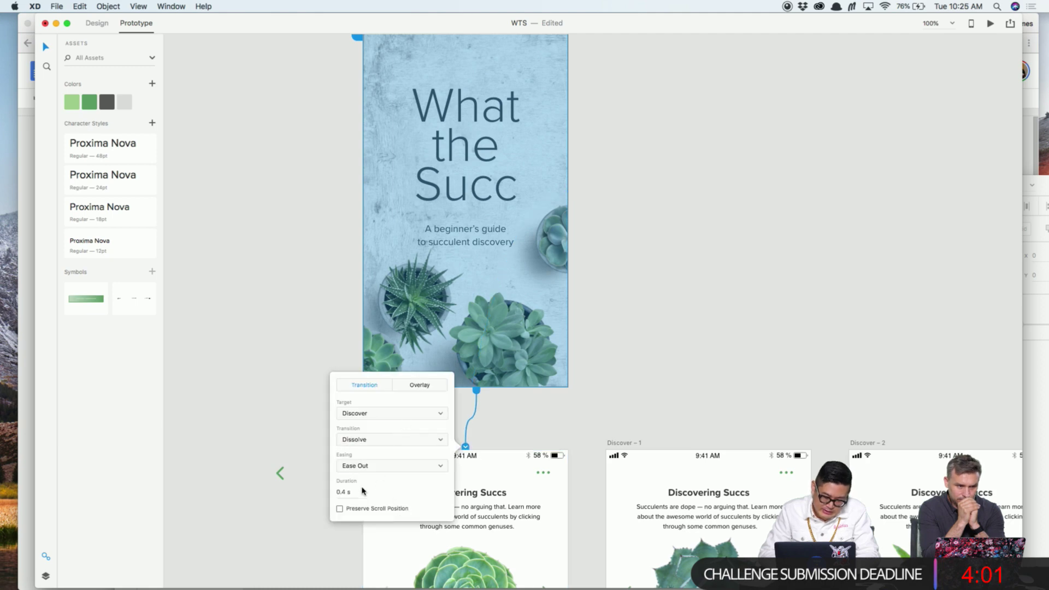
{"action": "left_click", "coordinate": [342, 492]}
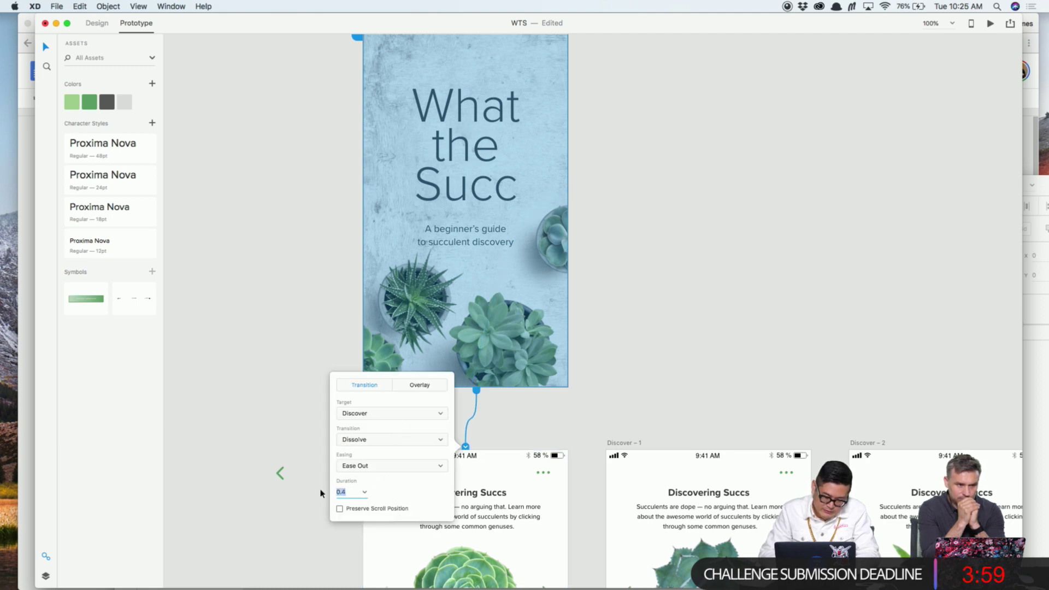
{"action": "type", "text": "0.8"}
{"action": "key", "text": "Return"}
{"action": "left_click", "coordinate": [657, 326]}
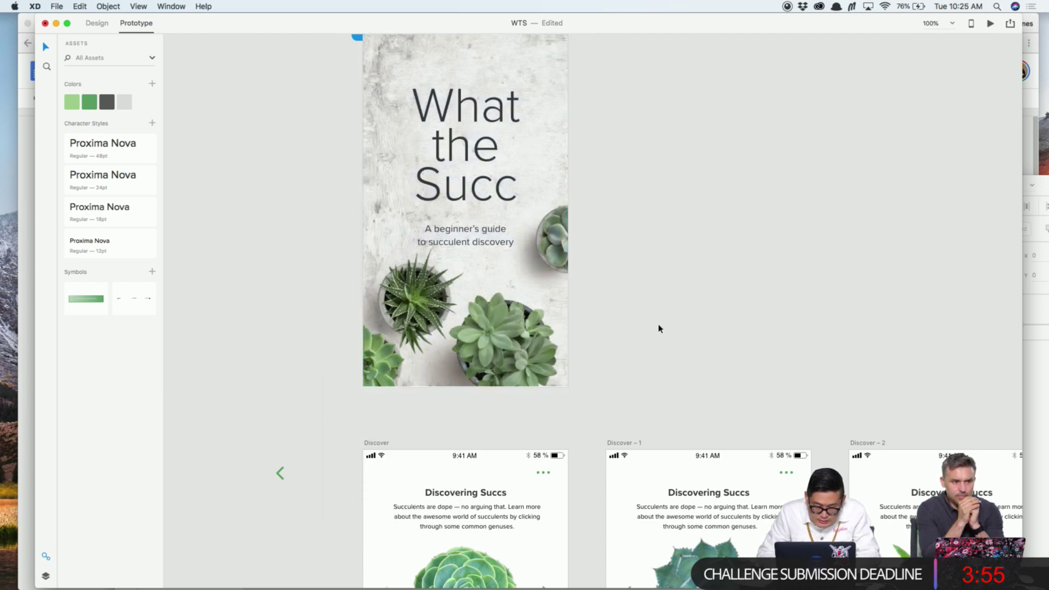
{"action": "scroll", "coordinate": [631, 317], "scroll_direction": "right", "scroll_amount": 1}
{"action": "scroll", "coordinate": [631, 317], "scroll_direction": "up", "scroll_amount": 1}
{"action": "scroll", "coordinate": [631, 317], "scroll_direction": "down", "scroll_amount": 2}
{"action": "key", "text": "super+s"}
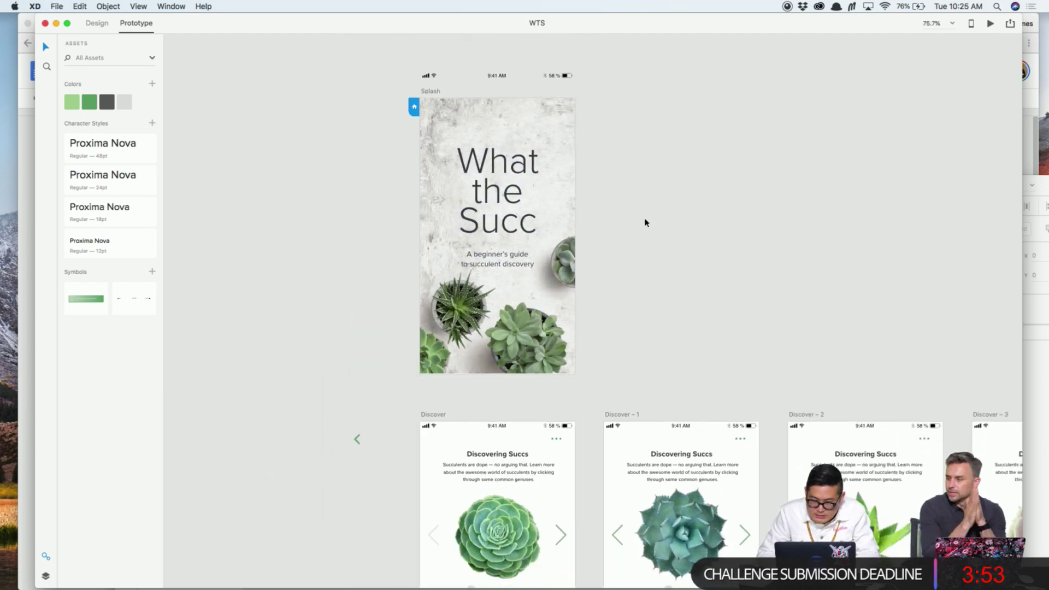
{"action": "scroll", "coordinate": [640, 164], "scroll_direction": "down", "scroll_amount": 3}
{"action": "scroll", "coordinate": [634, 153], "scroll_direction": "up", "scroll_amount": 1}
{"action": "scroll", "coordinate": [628, 202], "scroll_direction": "up", "scroll_amount": 2}
{"action": "scroll", "coordinate": [627, 202], "scroll_direction": "right", "scroll_amount": 1}
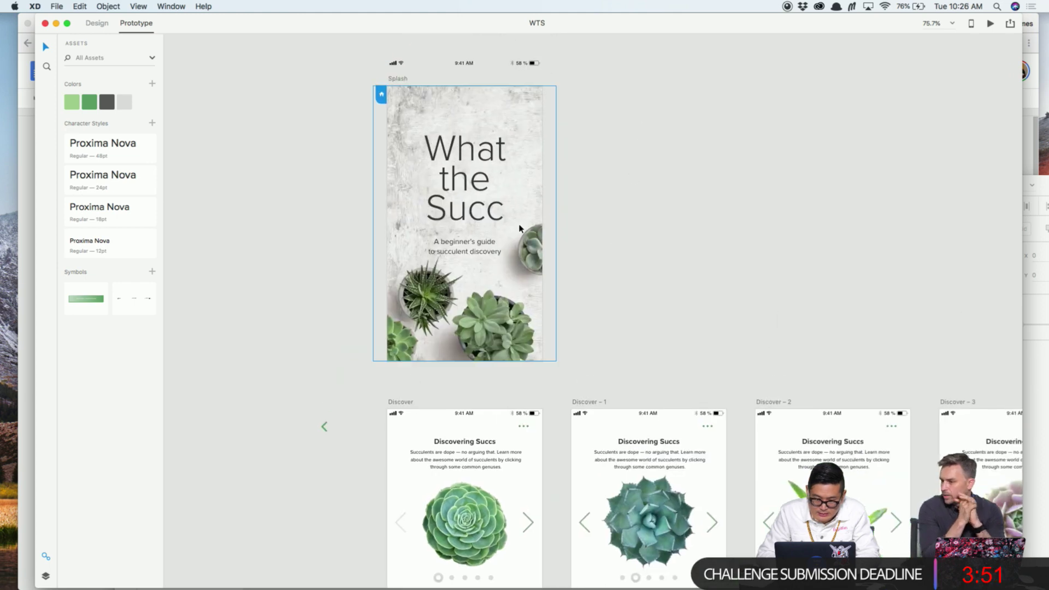
{"action": "left_click", "coordinate": [476, 196]}
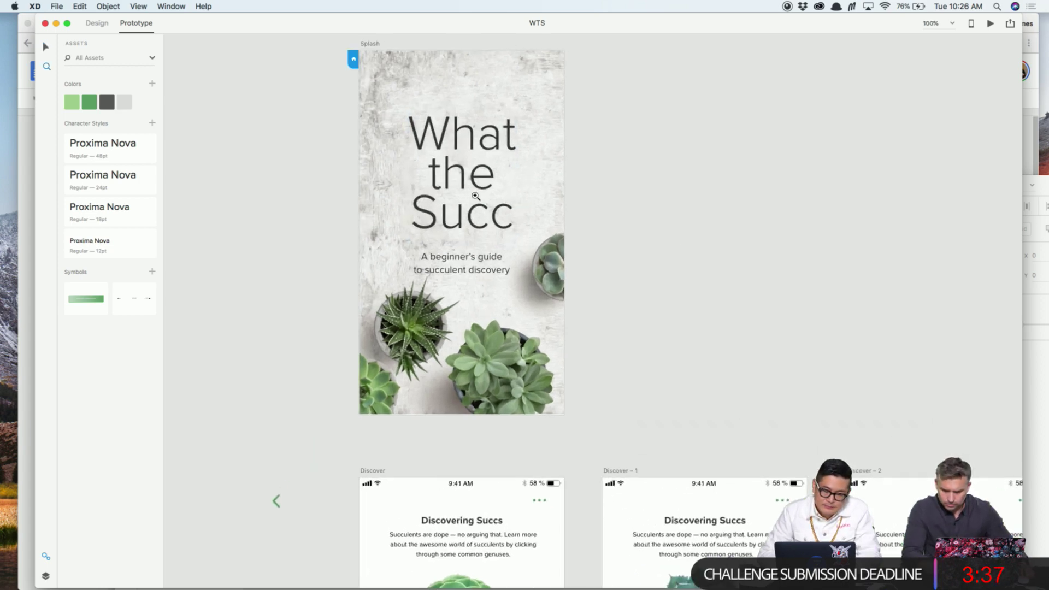
{"action": "left_click", "coordinate": [212, 108]}
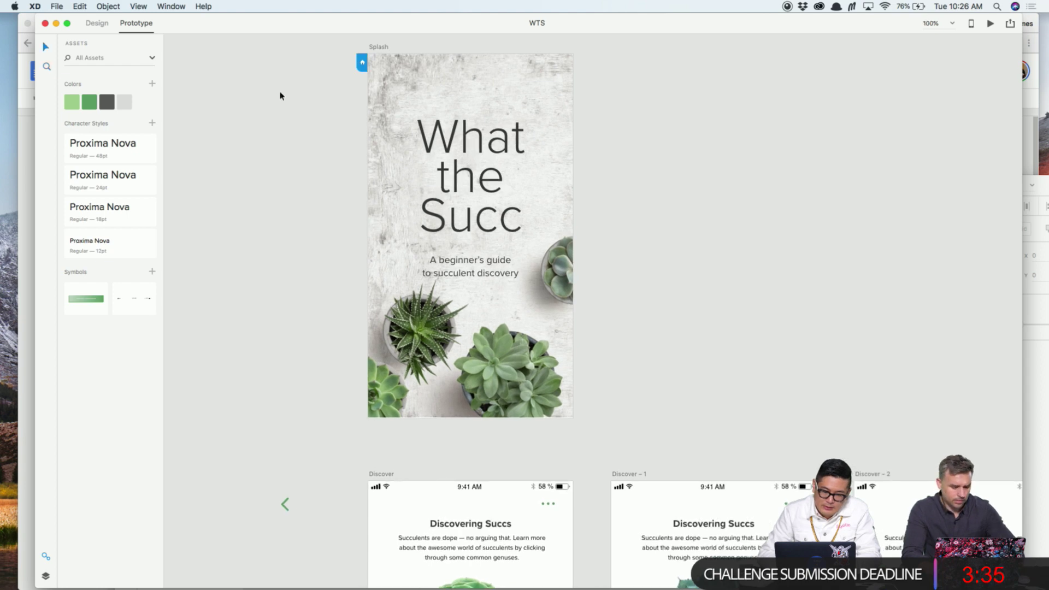
Preview the prototype's Splash screen in an enlarged preview window and close the preview
{"action": "left_click", "coordinate": [989, 23]}
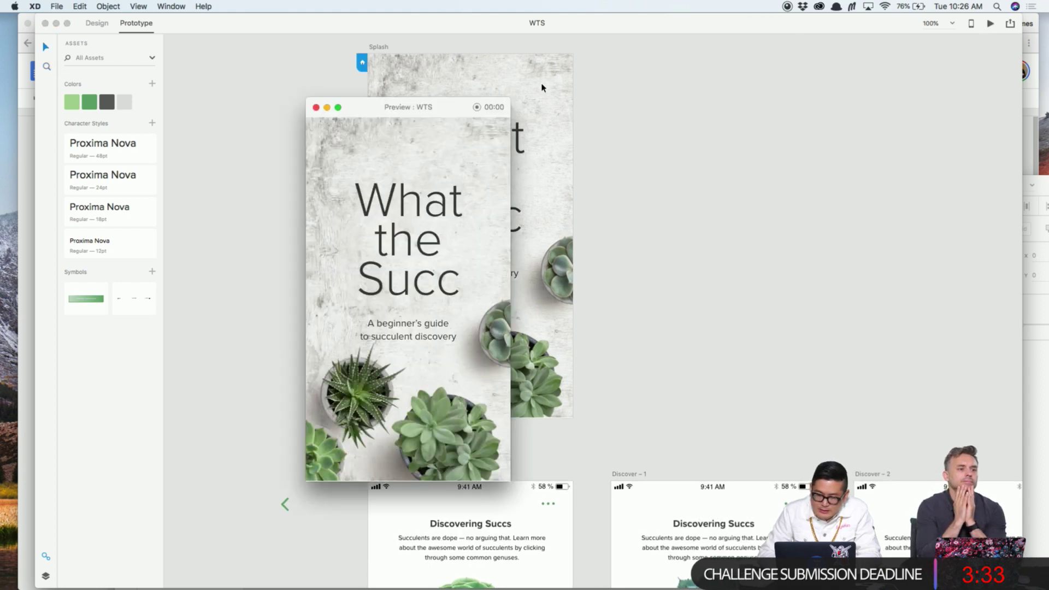
{"action": "left_click_drag", "start_coordinate": [512, 100], "coordinate": [781, 37]}
{"action": "left_click_drag", "start_coordinate": [627, 48], "coordinate": [601, 66]}
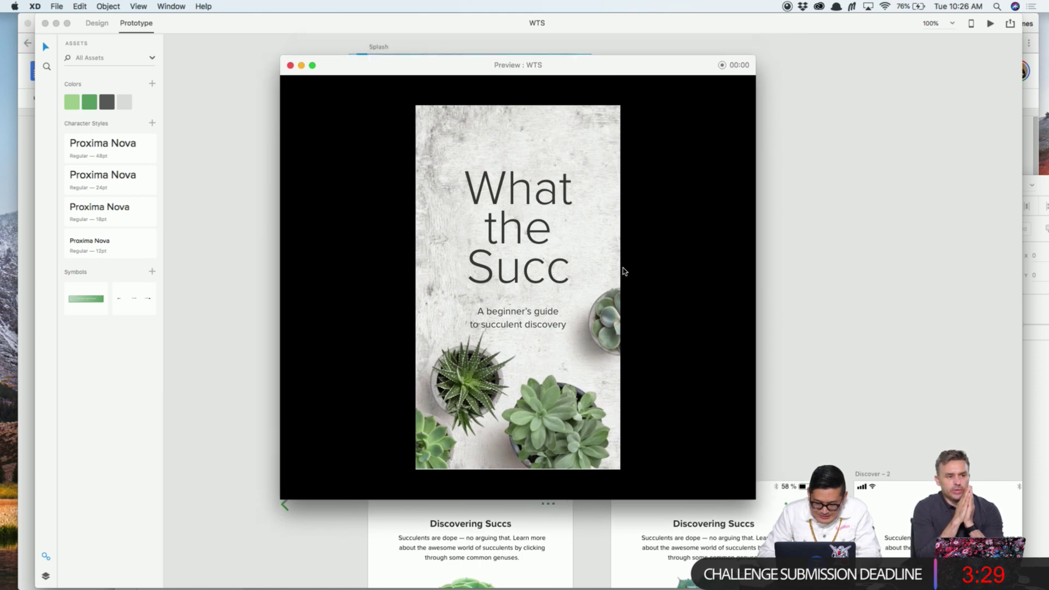
{"action": "key", "text": "super+w"}
Back in design mode, set the character spacing of the "h" in the title's word "the" to -33
{"action": "key", "text": "z"}
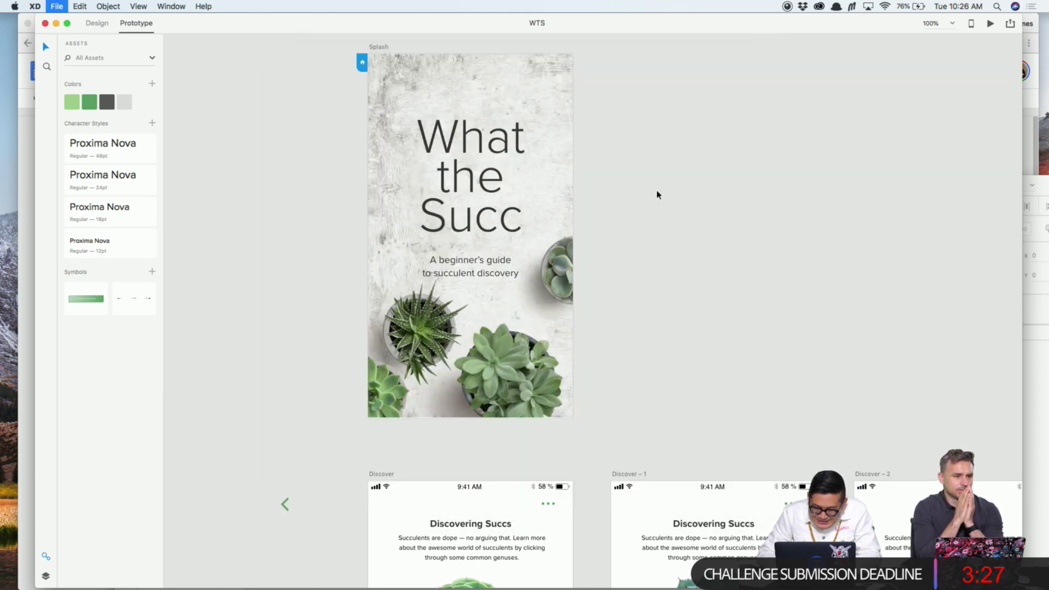
{"action": "left_click", "coordinate": [479, 164]}
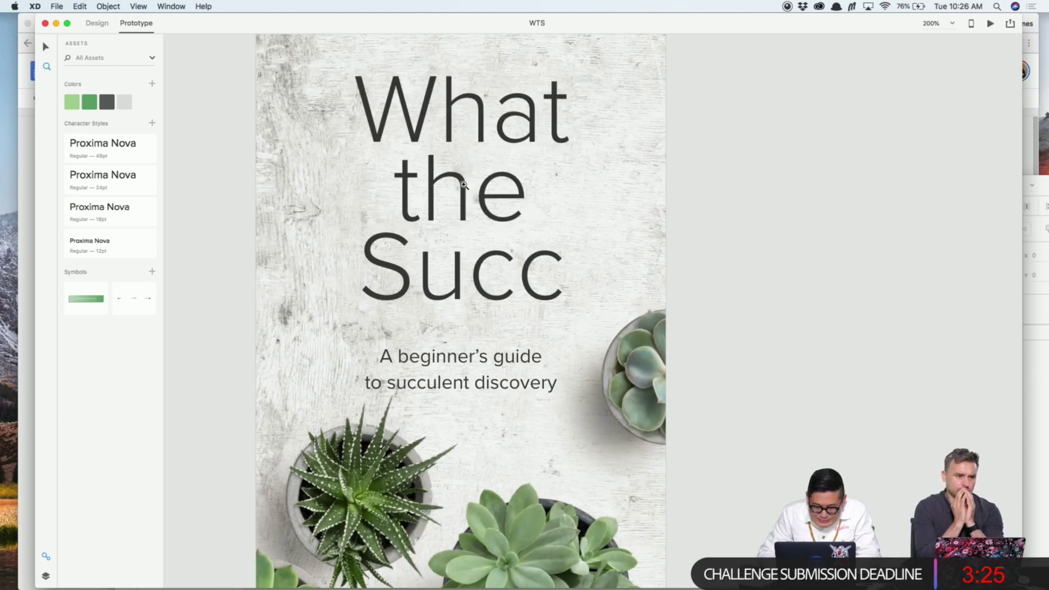
{"action": "left_click", "coordinate": [483, 201]}
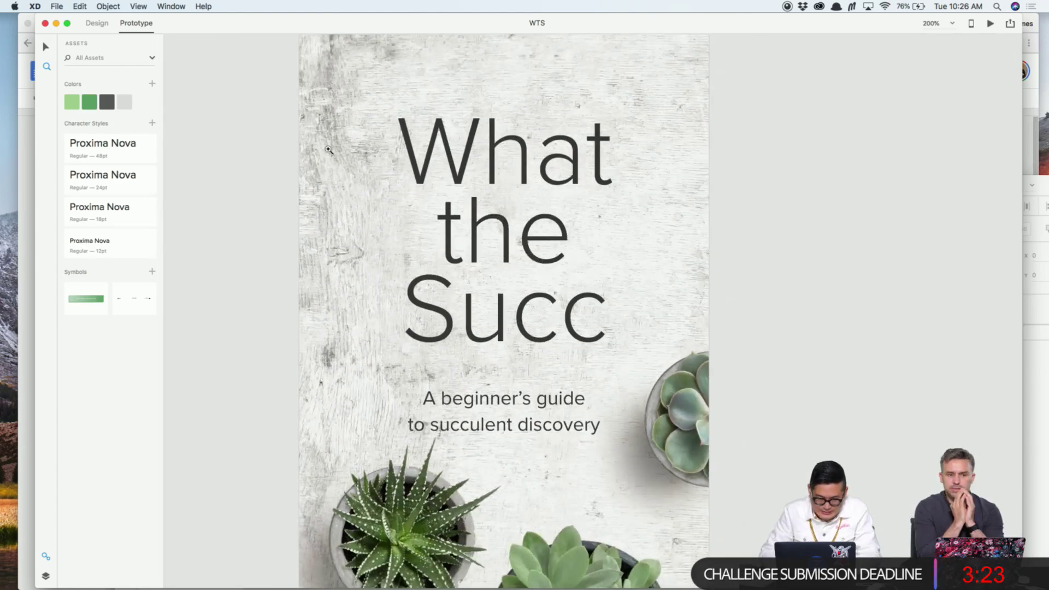
{"action": "left_click", "coordinate": [96, 27]}
{"action": "double_click", "coordinate": [529, 253]}
{"action": "left_click", "coordinate": [518, 250]}
{"action": "key", "text": "alt+Left"}
{"action": "key", "text": "alt+Right"}
{"action": "key", "text": "Left"}
{"action": "key", "text": "shift+Left"}
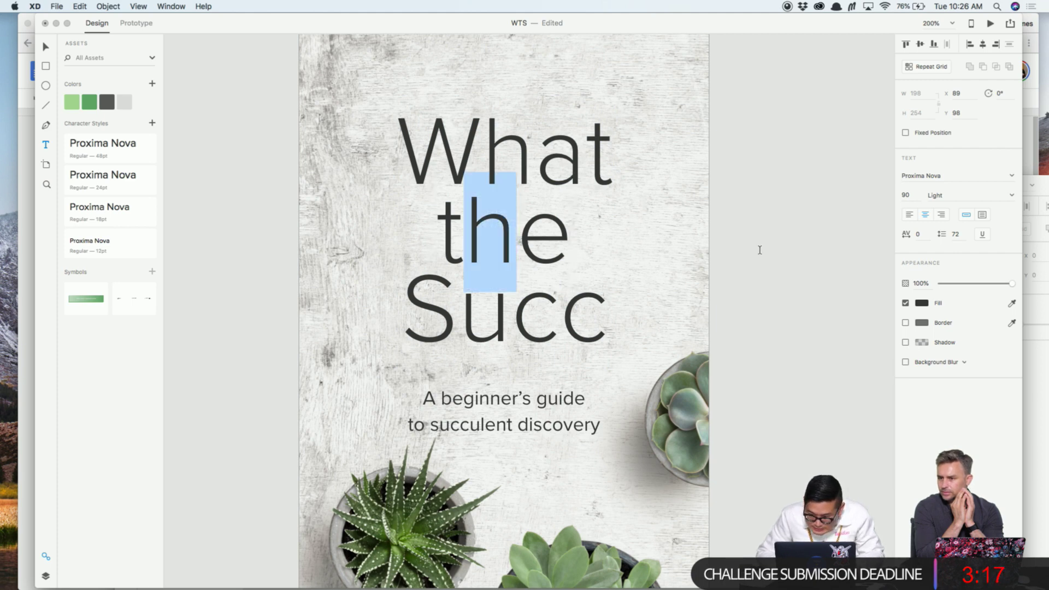
{"action": "left_click", "coordinate": [920, 239]}
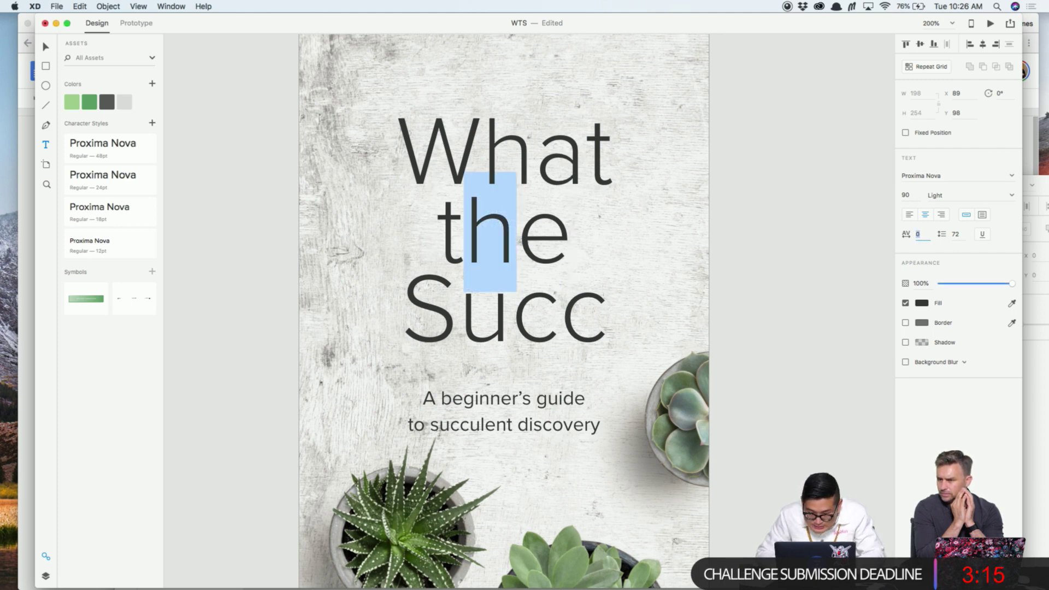
{"action": "key", "text": "shift+Down"}
{"action": "key", "text": "shift+Down"}
{"action": "key", "text": "shift+Down"}
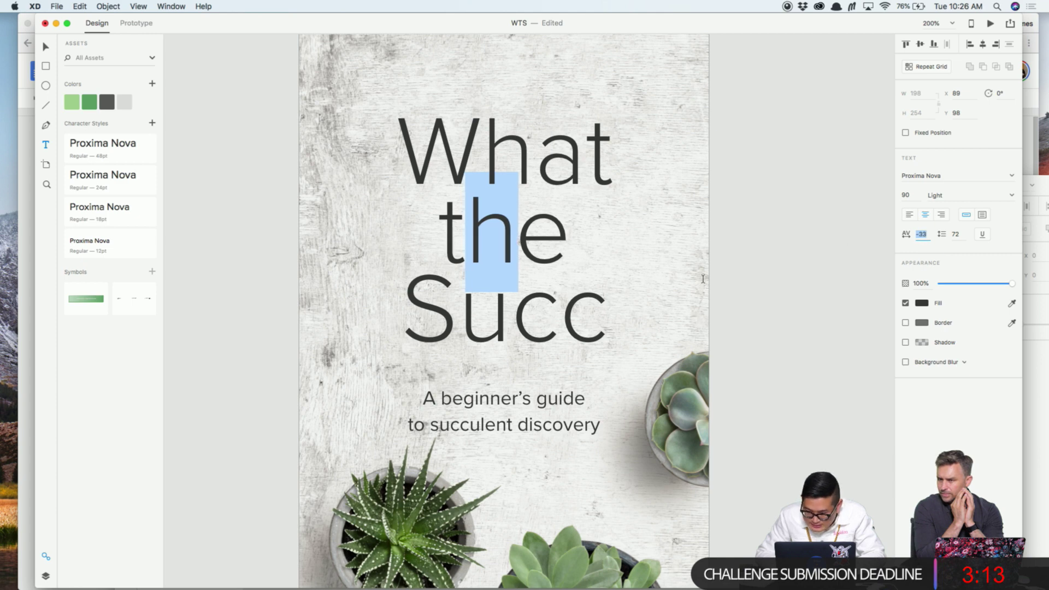
Set the character spacing of the "S" in the title's word "Succ" to -10
{"action": "left_click", "coordinate": [455, 307]}
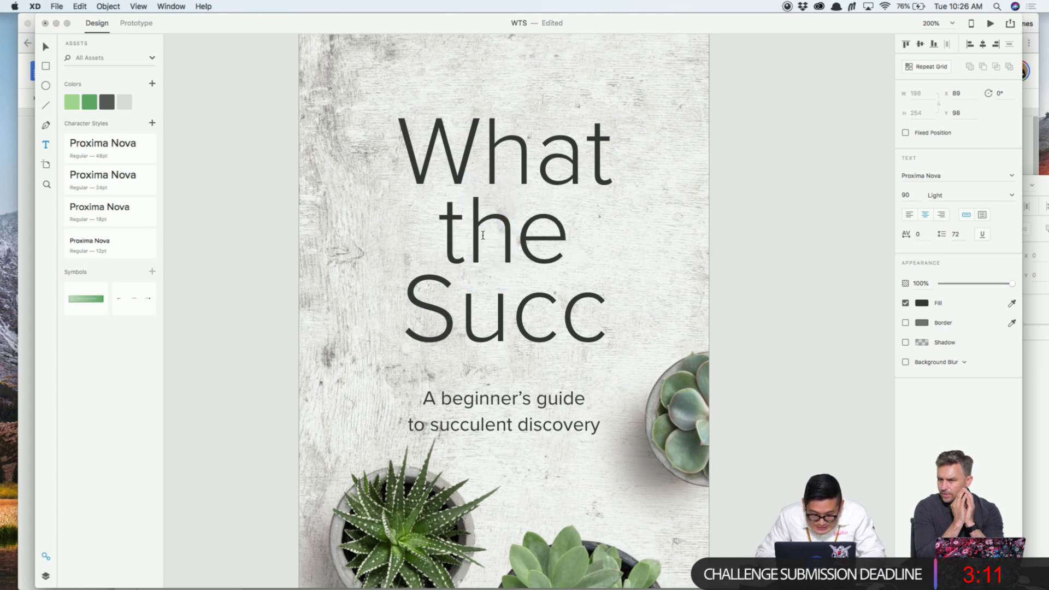
{"action": "left_click", "coordinate": [479, 141]}
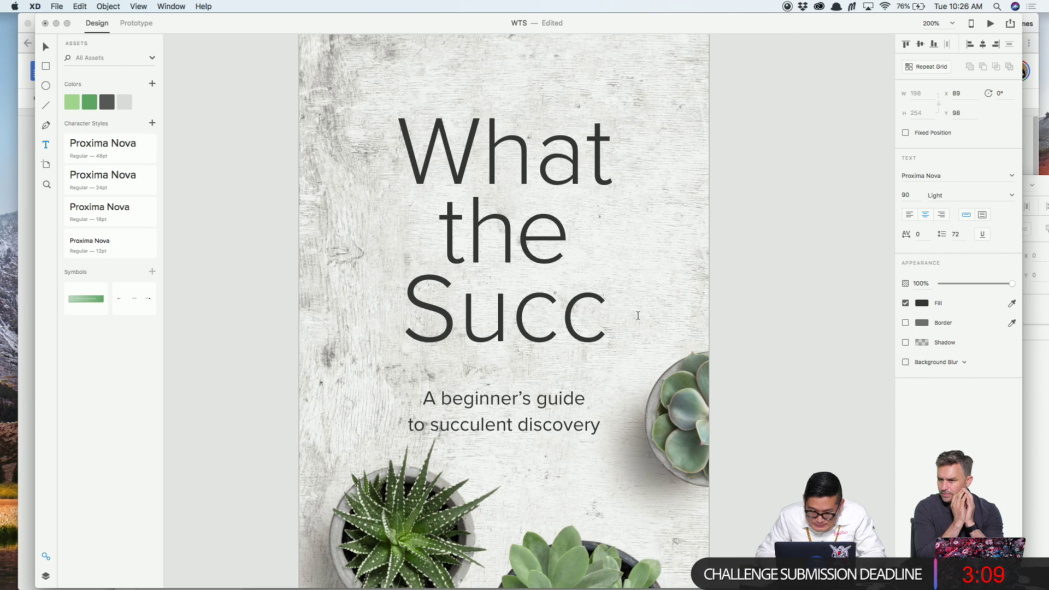
{"action": "left_click", "coordinate": [917, 235]}
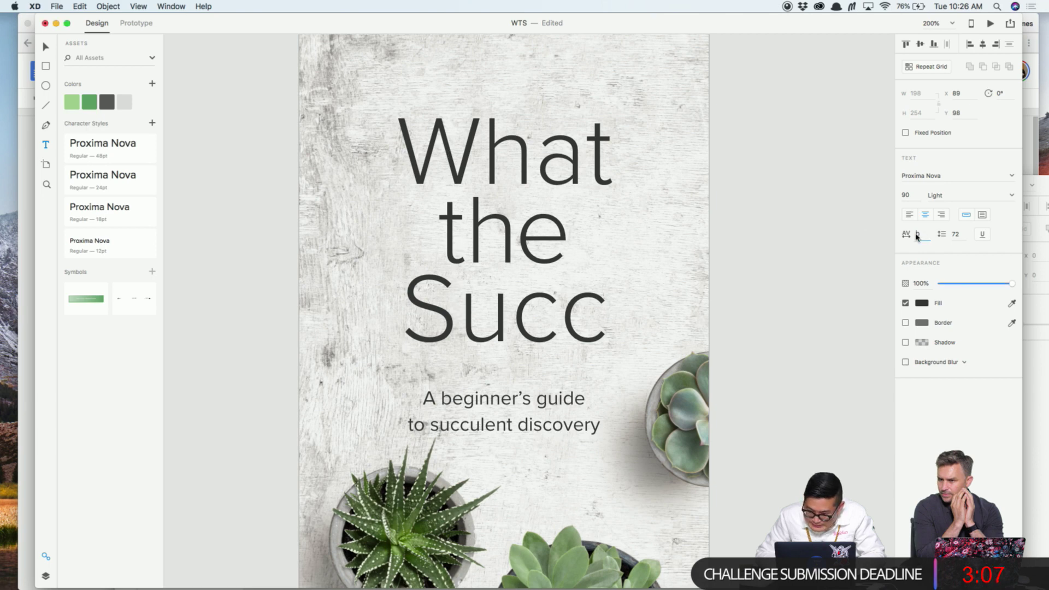
{"action": "left_click", "coordinate": [473, 283]}
{"action": "key", "text": "shift+Left"}
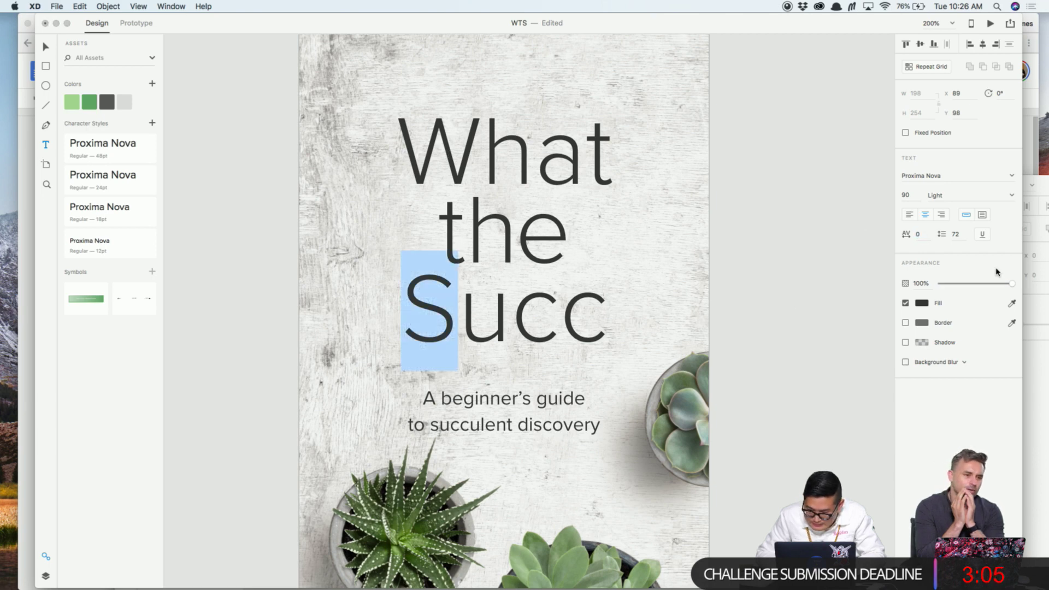
{"action": "left_click", "coordinate": [922, 234]}
{"action": "type", "text": "-10"}
{"action": "key", "text": "Return"}
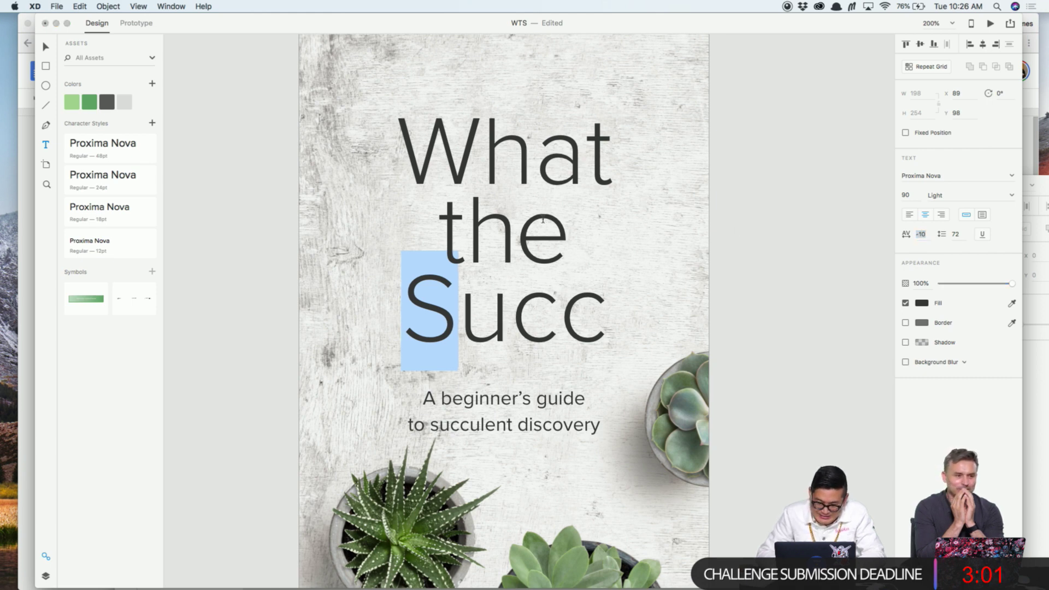
{"action": "key", "text": "super+a"}
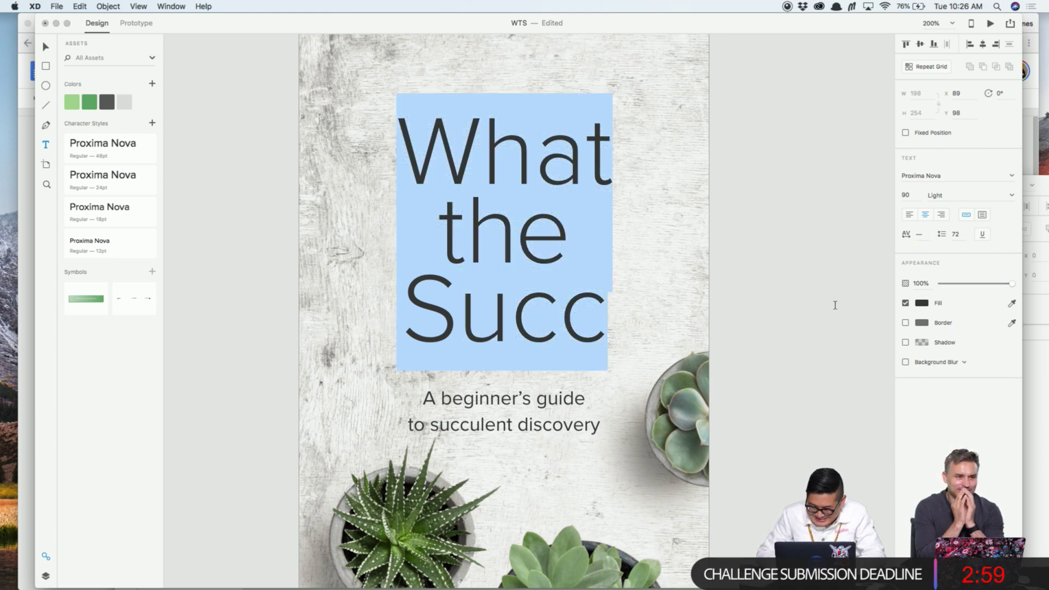
{"action": "key", "text": "Escape"}
{"action": "left_click", "coordinate": [767, 277]}
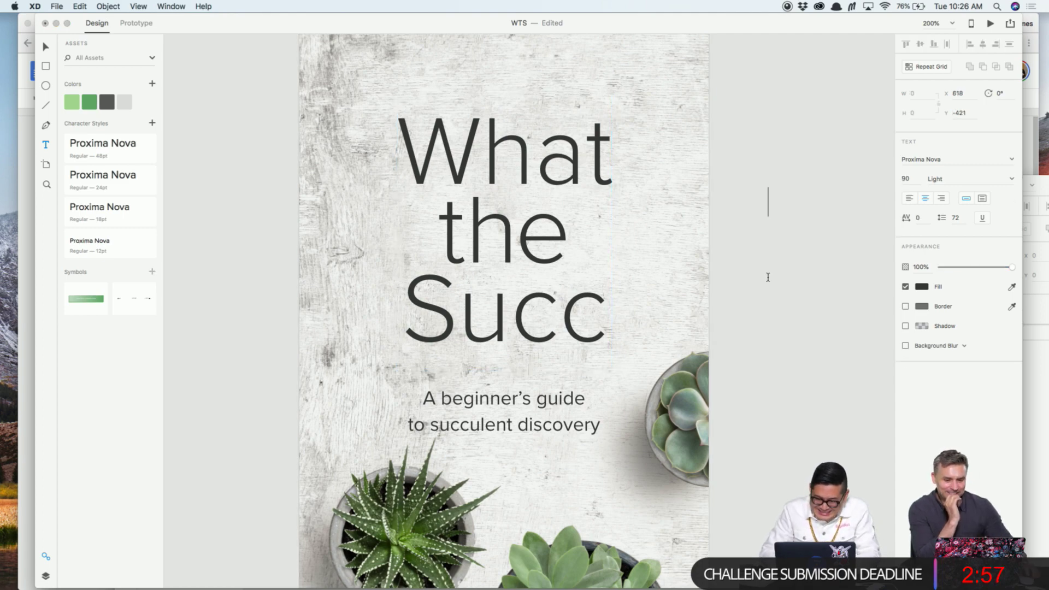
{"action": "key", "text": "super+z"}
{"action": "scroll", "coordinate": [649, 179], "scroll_direction": "up", "scroll_amount": 3}
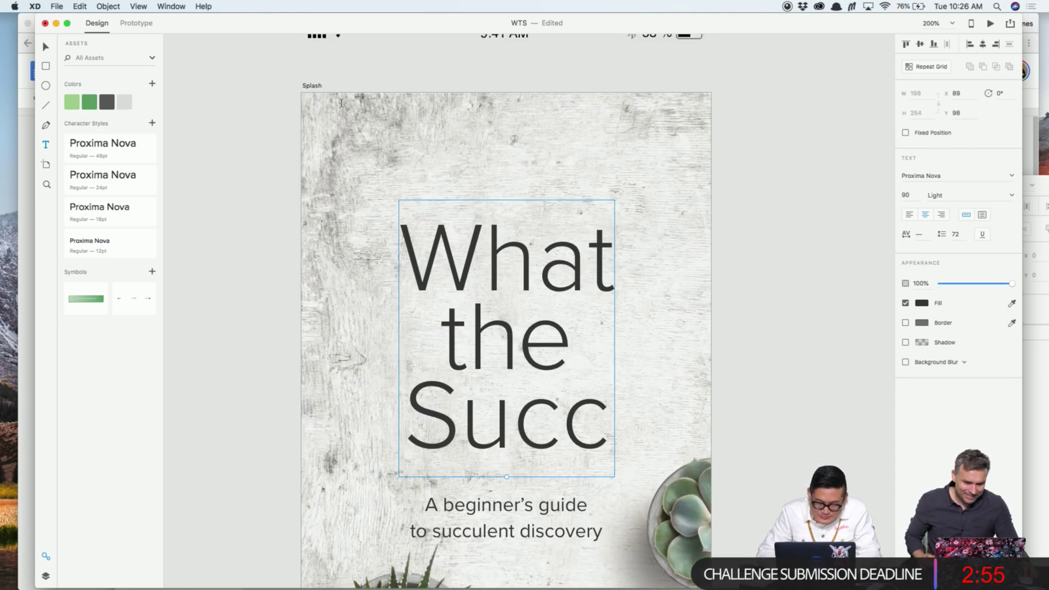
{"action": "key", "text": "Escape"}
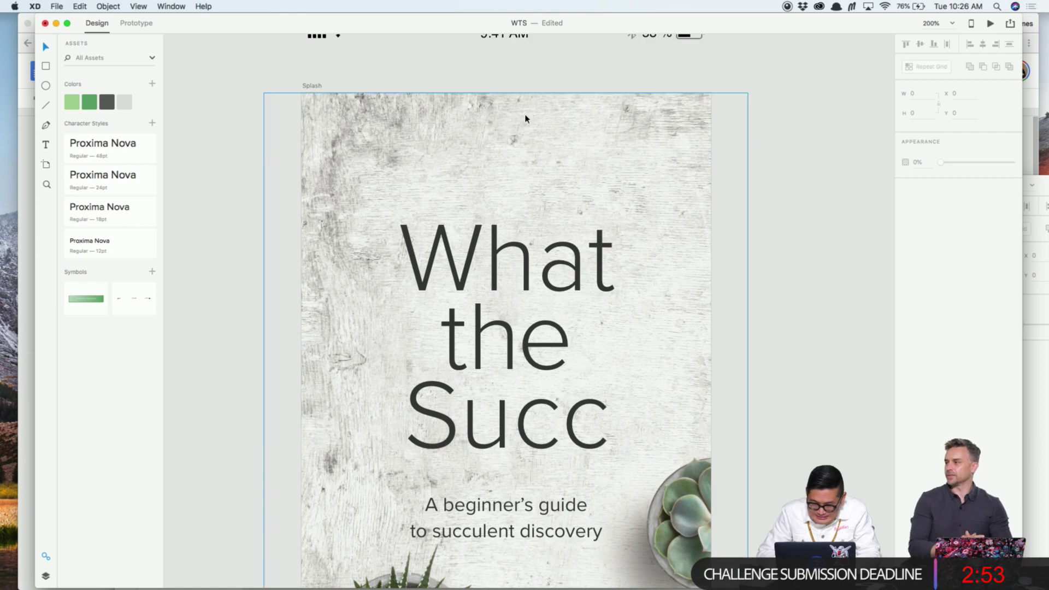
Turn on the square grid for the Splash artboard and check the title text's letters against it
{"action": "left_click", "coordinate": [308, 87]}
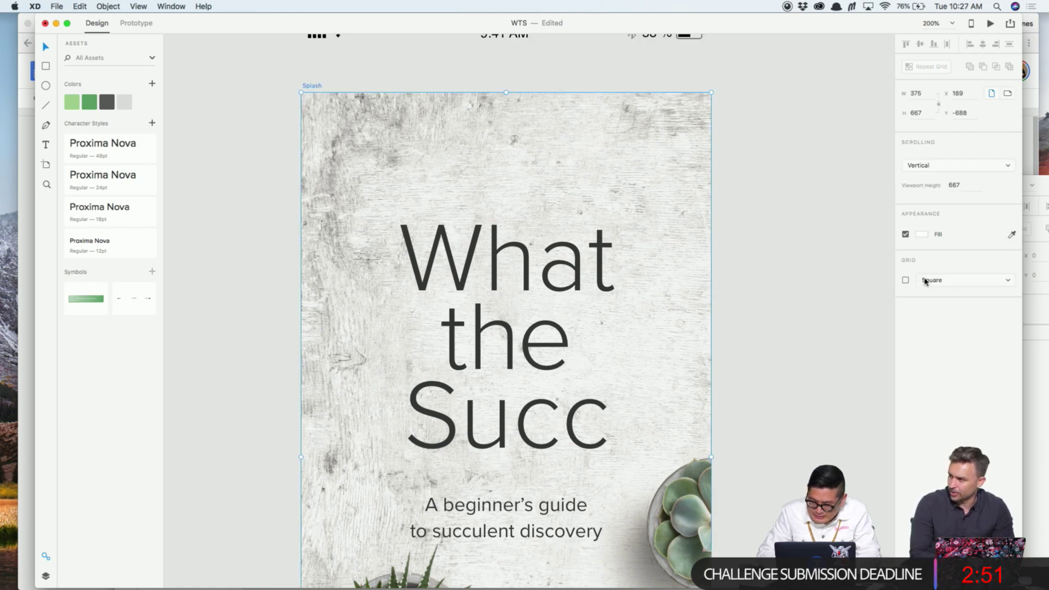
{"action": "left_click", "coordinate": [906, 280]}
{"action": "scroll", "coordinate": [637, 317], "scroll_direction": "up", "scroll_amount": 5}
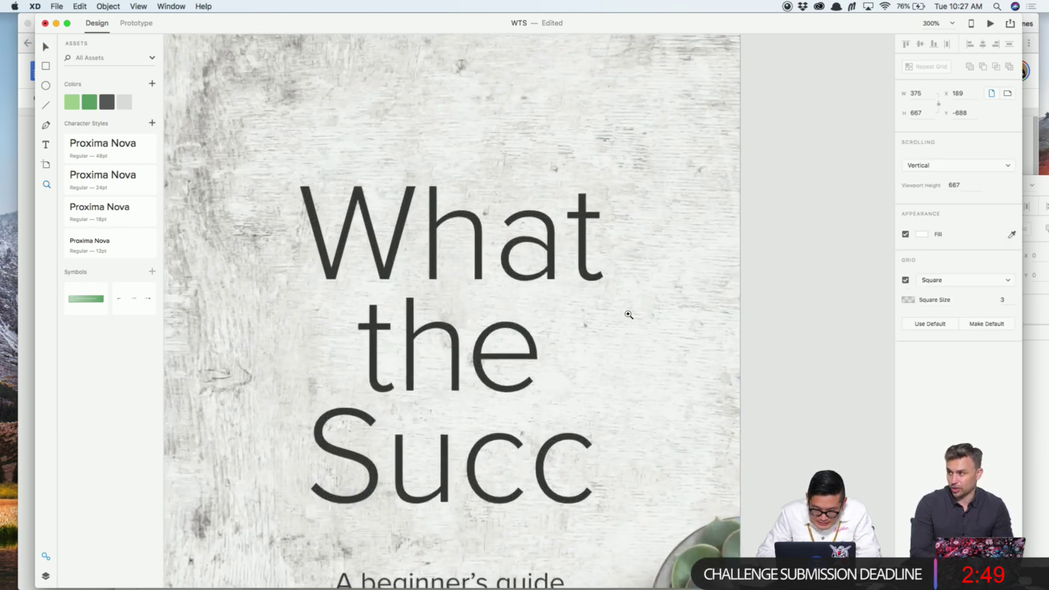
{"action": "left_click", "coordinate": [542, 244]}
{"action": "left_click_drag", "start_coordinate": [543, 244], "coordinate": [543, 247]}
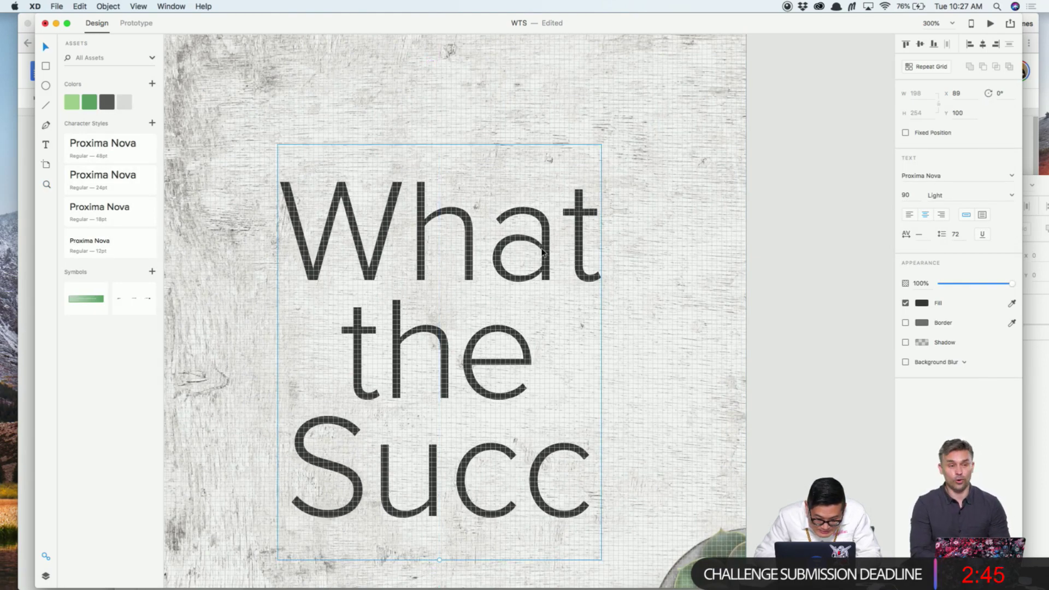
{"action": "double_click", "coordinate": [453, 294]}
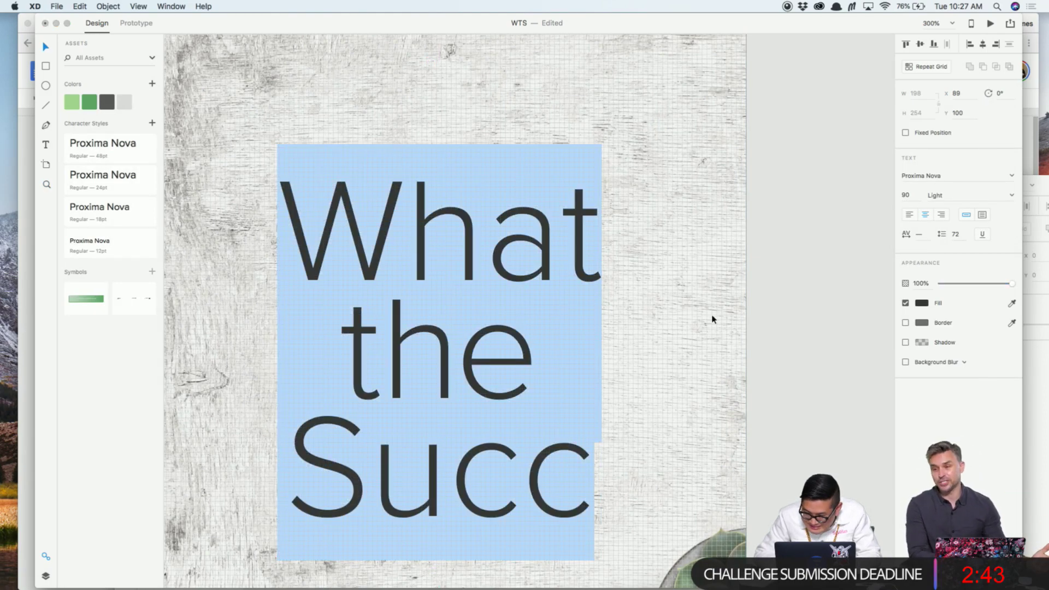
{"action": "key", "text": "Escape"}
Check the tagline text below the title on the Splash artboard and save the document
{"action": "scroll", "coordinate": [817, 345], "scroll_direction": "down", "scroll_amount": 4}
{"action": "key", "text": "z"}
{"action": "left_click", "coordinate": [555, 431]}
{"action": "left_click", "coordinate": [531, 398]}
{"action": "left_click", "coordinate": [548, 393]}
{"action": "key", "text": "super+apostrophe"}
{"action": "left_click_drag", "start_coordinate": [549, 391], "coordinate": [550, 392]}
{"action": "key", "text": "super+minus"}
{"action": "key", "text": "super+s"}
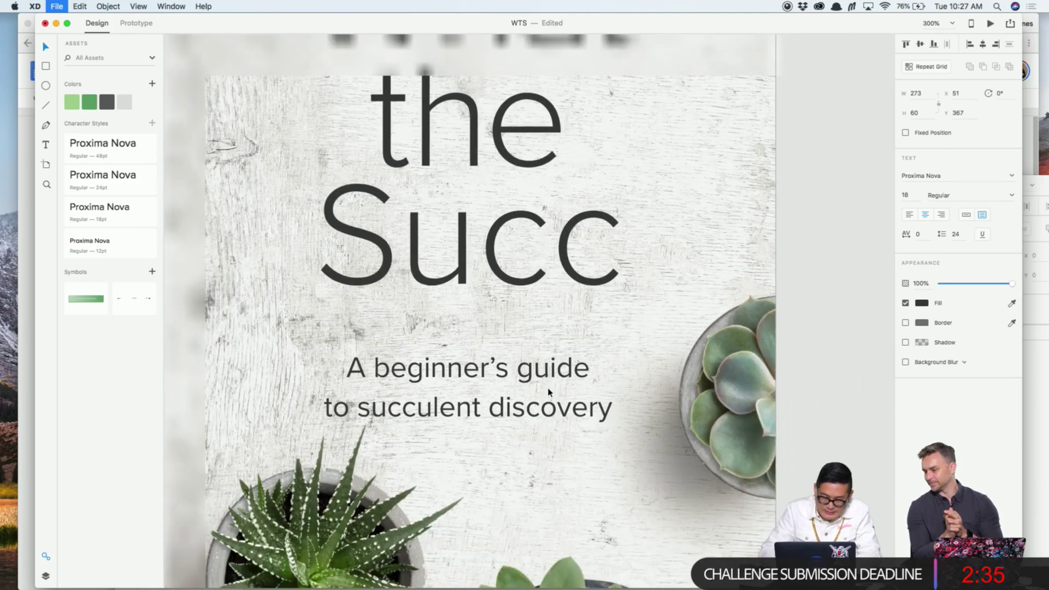
Preview the prototype in an enlarged window, go from Splash to the Discover screen, and close the preview
{"action": "left_click", "coordinate": [991, 24]}
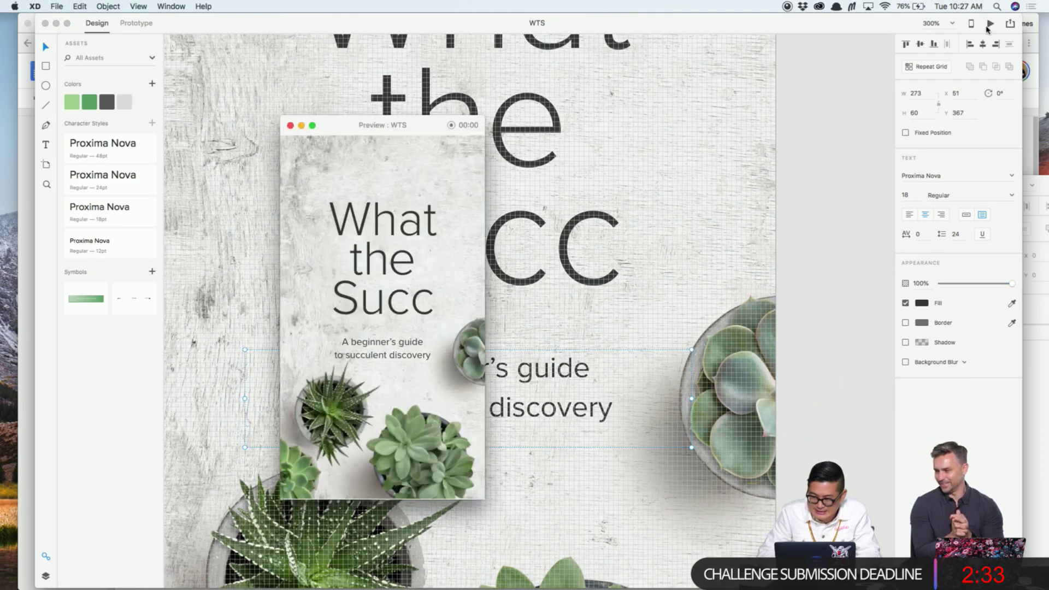
{"action": "left_click_drag", "start_coordinate": [484, 118], "coordinate": [871, 13]}
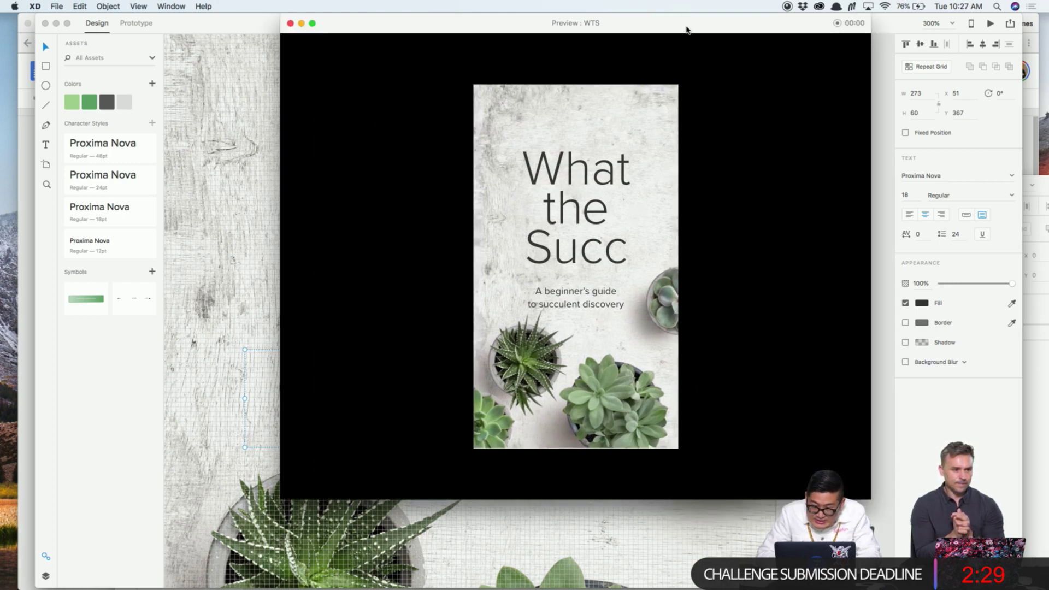
{"action": "left_click_drag", "start_coordinate": [687, 26], "coordinate": [629, 55]}
{"action": "left_click", "coordinate": [575, 323]}
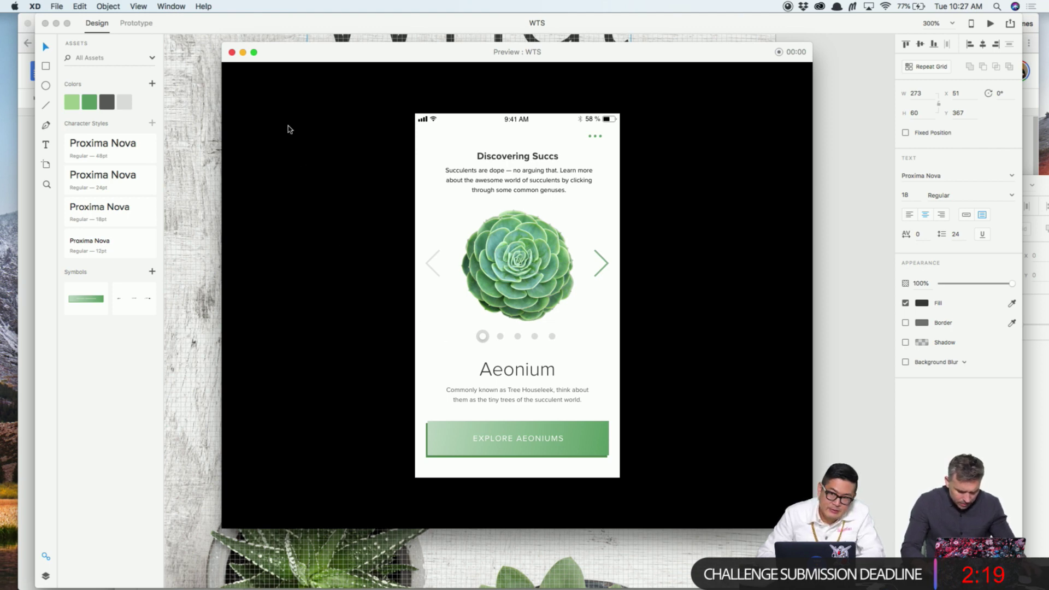
{"action": "left_click", "coordinate": [189, 137]}
{"action": "left_click", "coordinate": [232, 52]}
Check the character spacing of the "S" and the other letters in the title's word "Succ"
{"action": "left_click", "coordinate": [457, 213]}
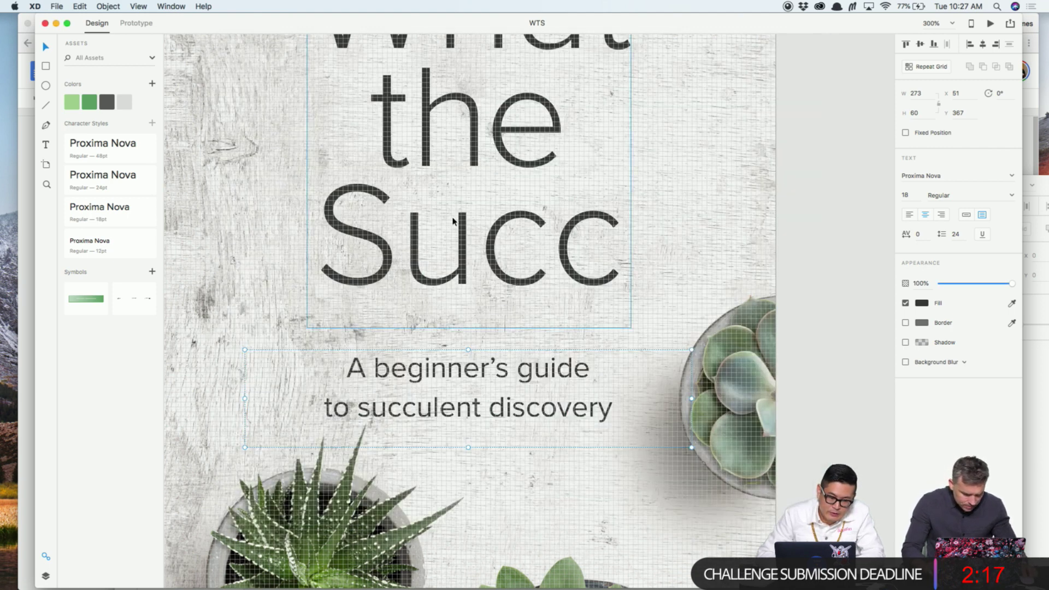
{"action": "double_click", "coordinate": [455, 212]}
{"action": "left_click", "coordinate": [398, 221]}
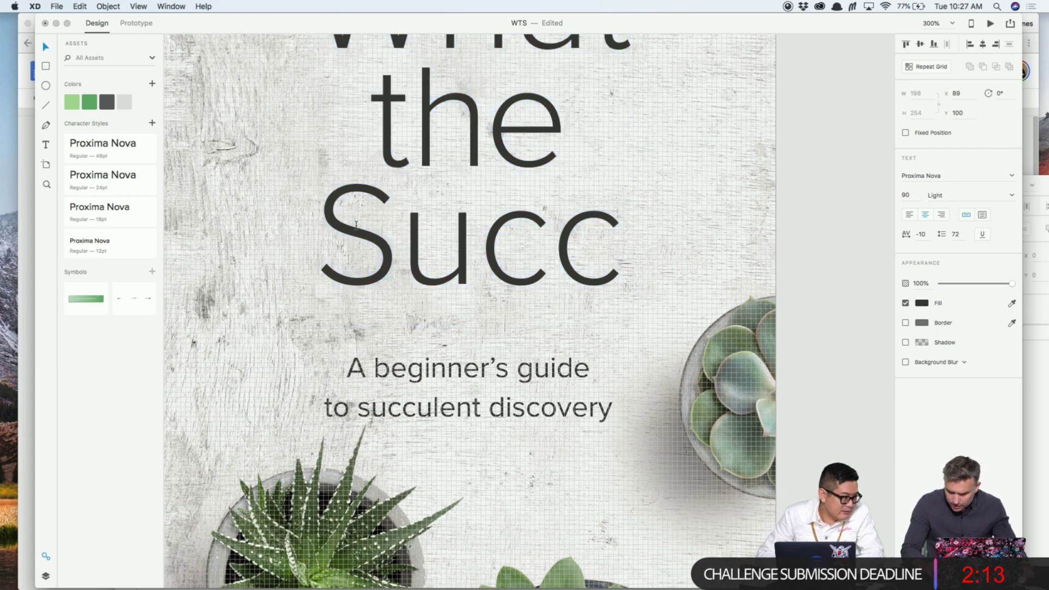
{"action": "key", "text": "shift+Left"}
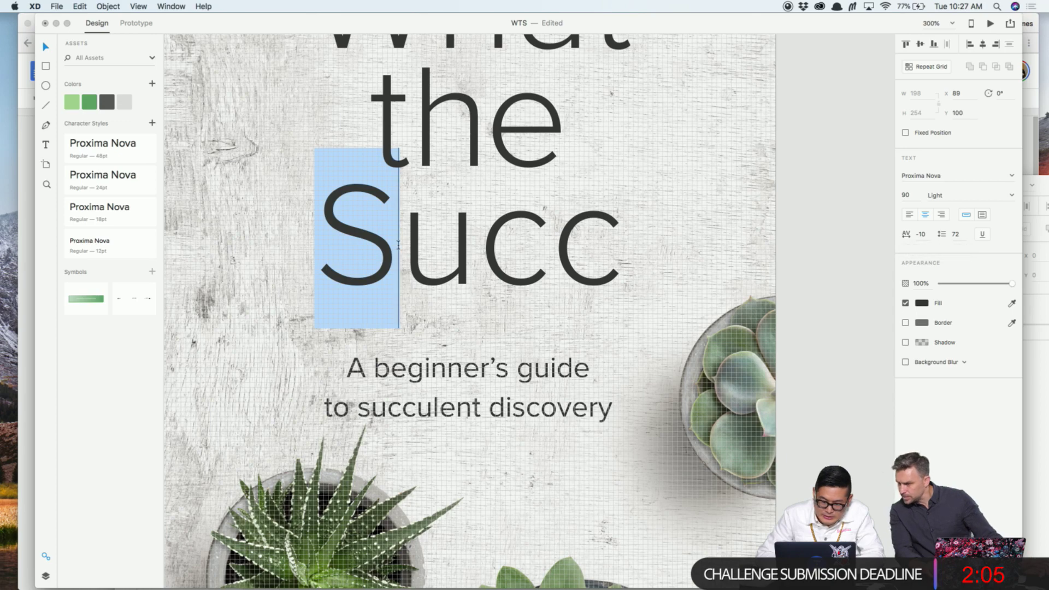
{"action": "left_click", "coordinate": [921, 235]}
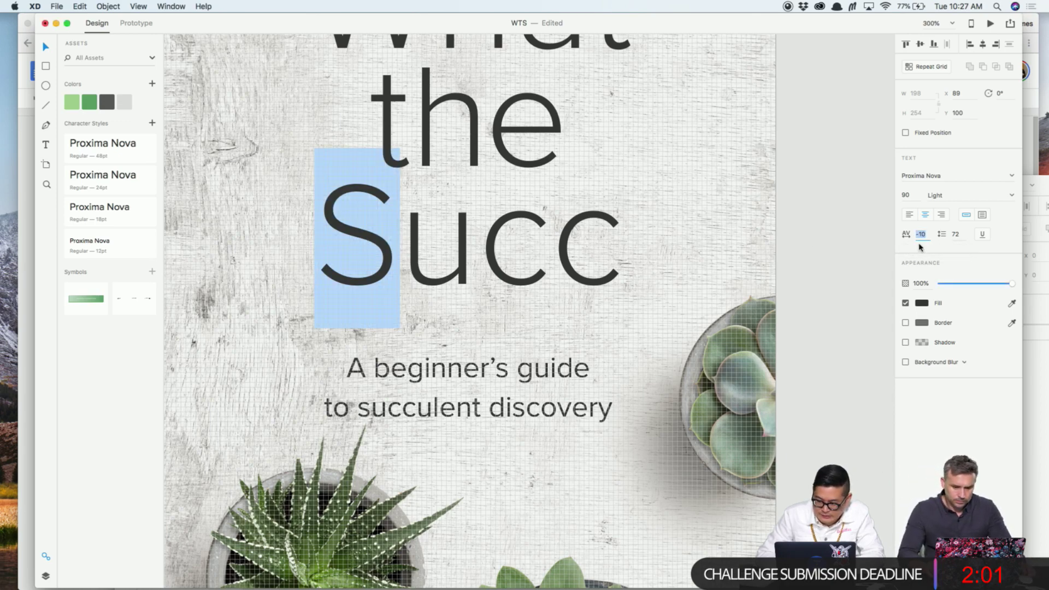
{"action": "left_click", "coordinate": [548, 247]}
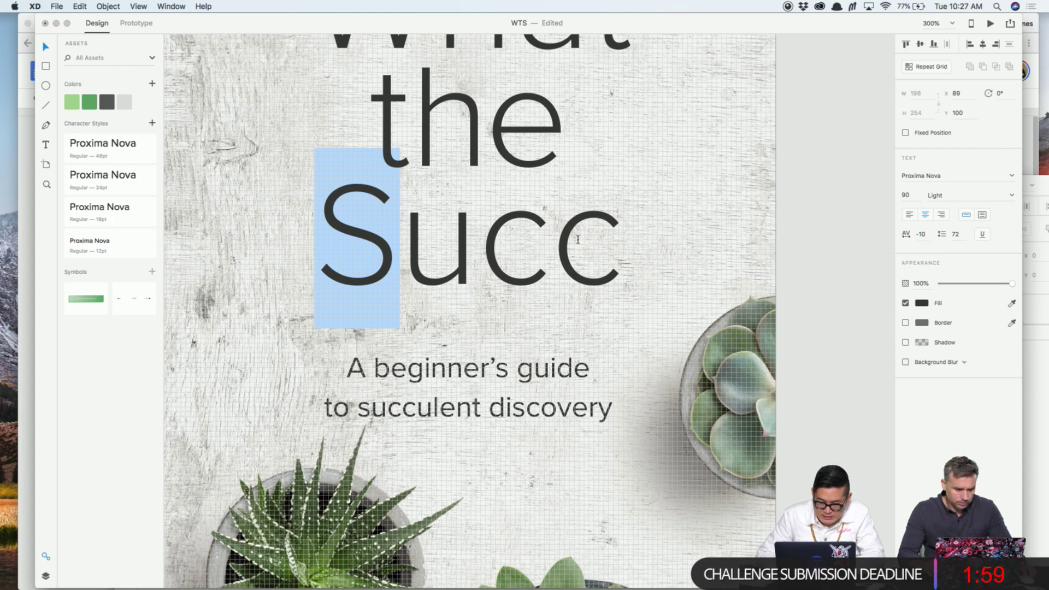
{"action": "left_click", "coordinate": [578, 240]}
{"action": "left_click", "coordinate": [603, 237]}
{"action": "scroll", "coordinate": [488, 238], "scroll_direction": "up", "scroll_amount": 3}
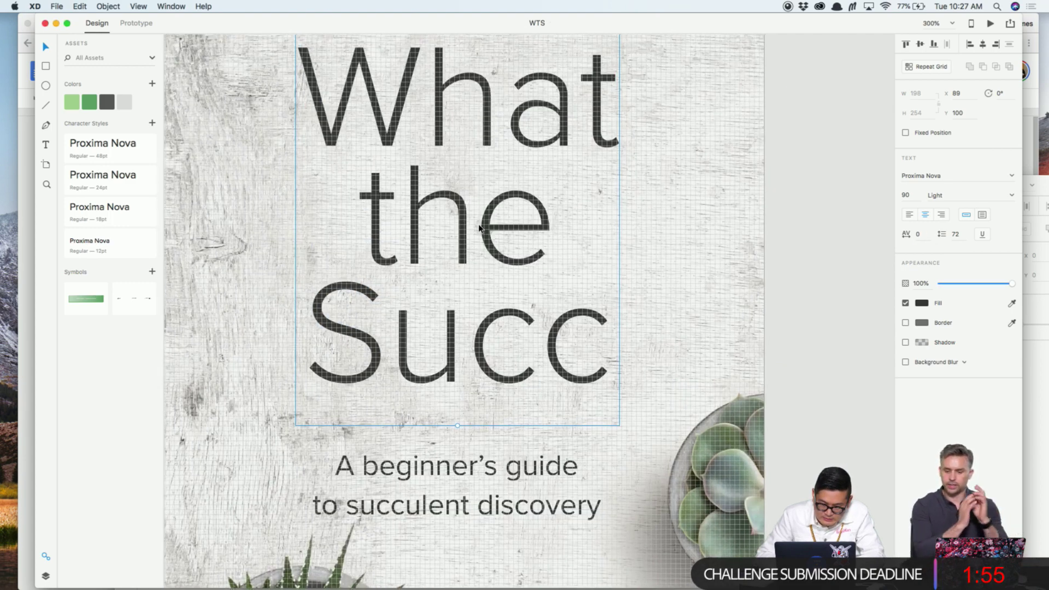
Preview the Splash screen again in an enlarged preview window
{"action": "scroll", "coordinate": [479, 229], "scroll_direction": "down", "scroll_amount": 3}
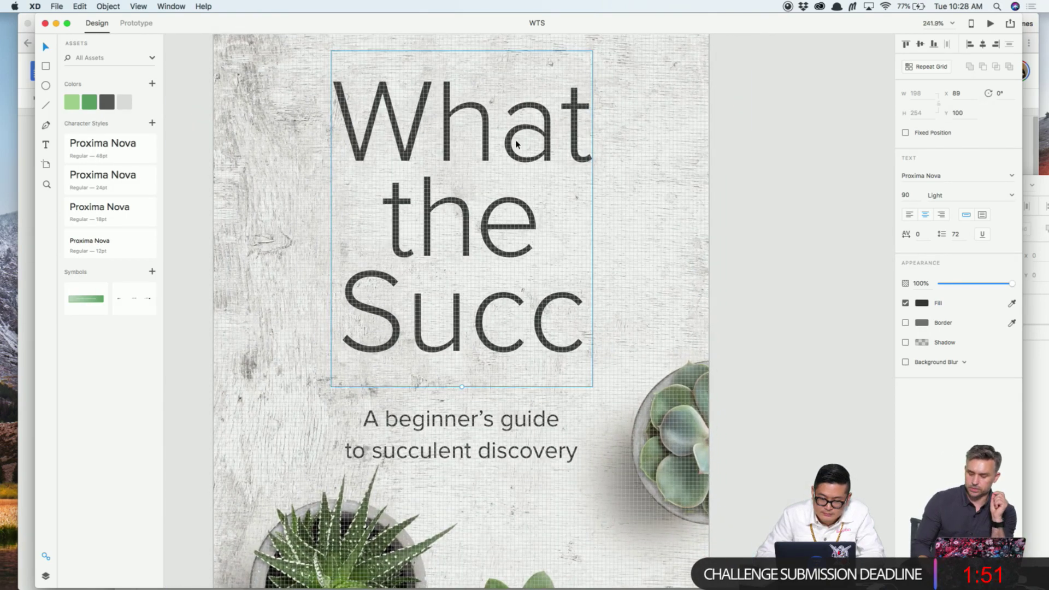
{"action": "scroll", "coordinate": [515, 144], "scroll_direction": "up", "scroll_amount": 3}
{"action": "left_click", "coordinate": [990, 23]}
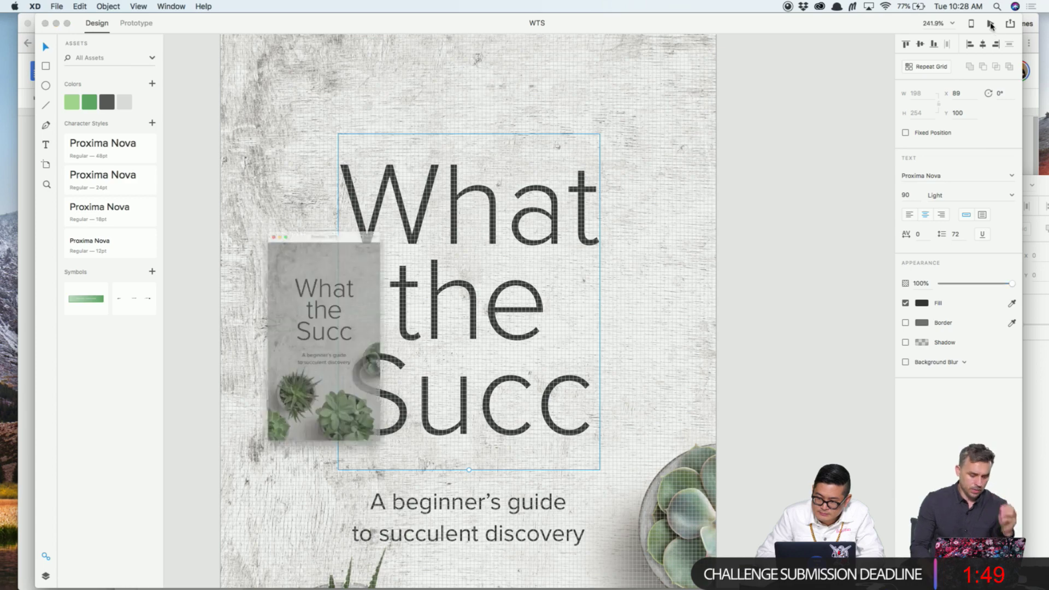
{"action": "left_click_drag", "start_coordinate": [422, 143], "coordinate": [730, 39]}
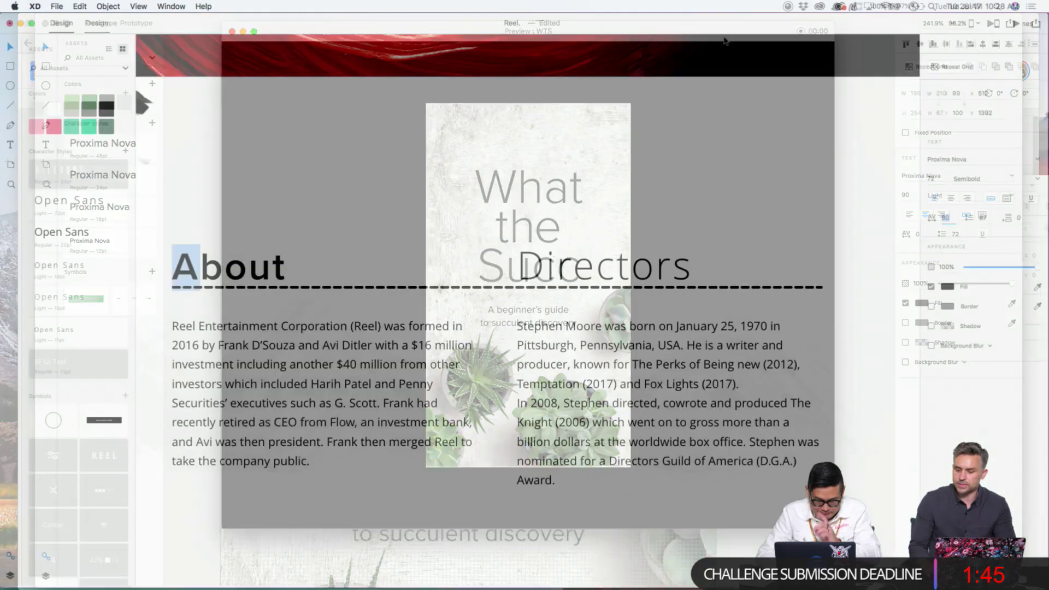
In the Reel document, raise the character spacing of the "A" in the About heading to 150
{"action": "key", "text": "shift+Up"}
{"action": "key", "text": "shift+Up"}
{"action": "key", "text": "shift+Up"}
{"action": "key", "text": "shift+Up"}
{"action": "key", "text": "shift+Up"}
{"action": "key", "text": "shift+Up"}
{"action": "key", "text": "shift+Up"}
{"action": "key", "text": "shift+Up"}
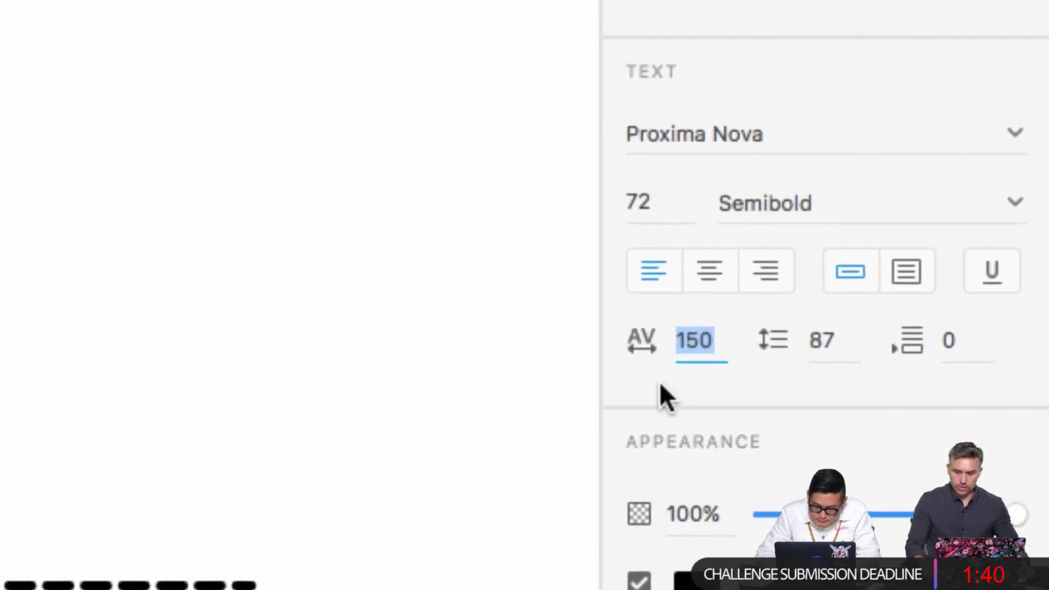
Multiply the character spacing value of the "A" in the About heading by 5
{"action": "left_click", "coordinate": [956, 219]}
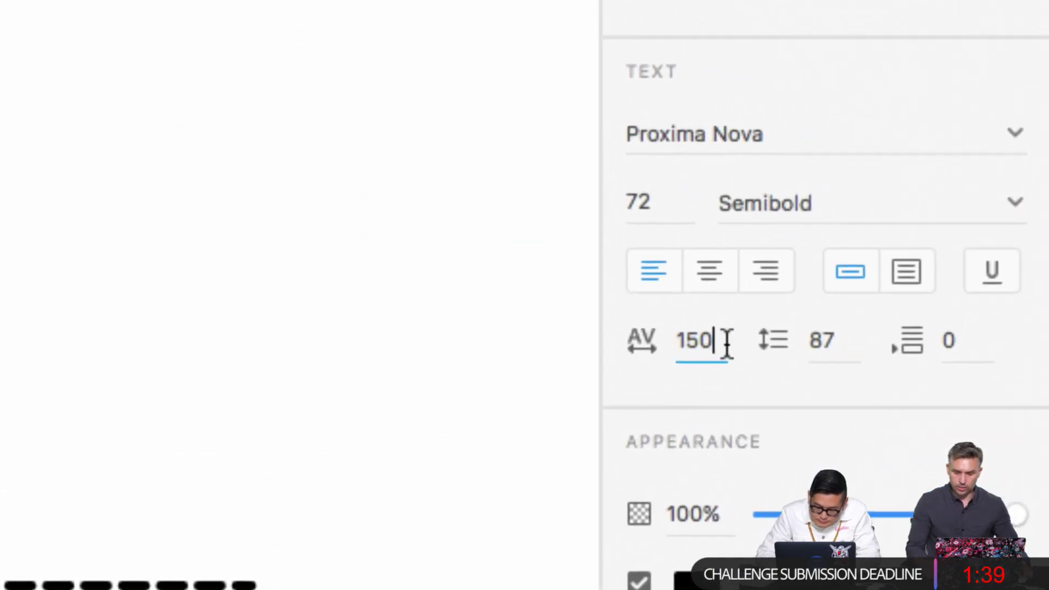
{"action": "type", "text": "8"}
{"action": "key", "text": "BackSpace"}
{"action": "type", "text": "*5"}
{"action": "key", "text": "Return"}
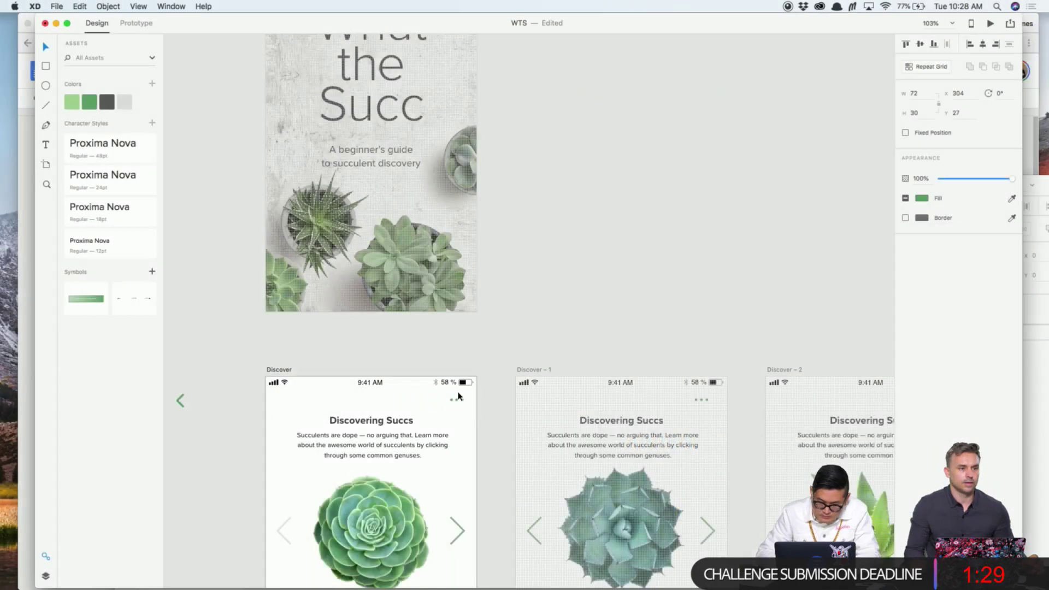
Back in the WTS document, deselect the three-dot menu icon on the Discover artboard and save the document
{"action": "left_click", "coordinate": [581, 162]}
{"action": "scroll", "coordinate": [594, 246], "scroll_direction": "up", "scroll_amount": 3}
{"action": "key", "text": "super+s"}
Preview the prototype from Splash into Discover and advance through the succulent carousel to Haworthia
{"action": "left_click", "coordinate": [990, 24]}
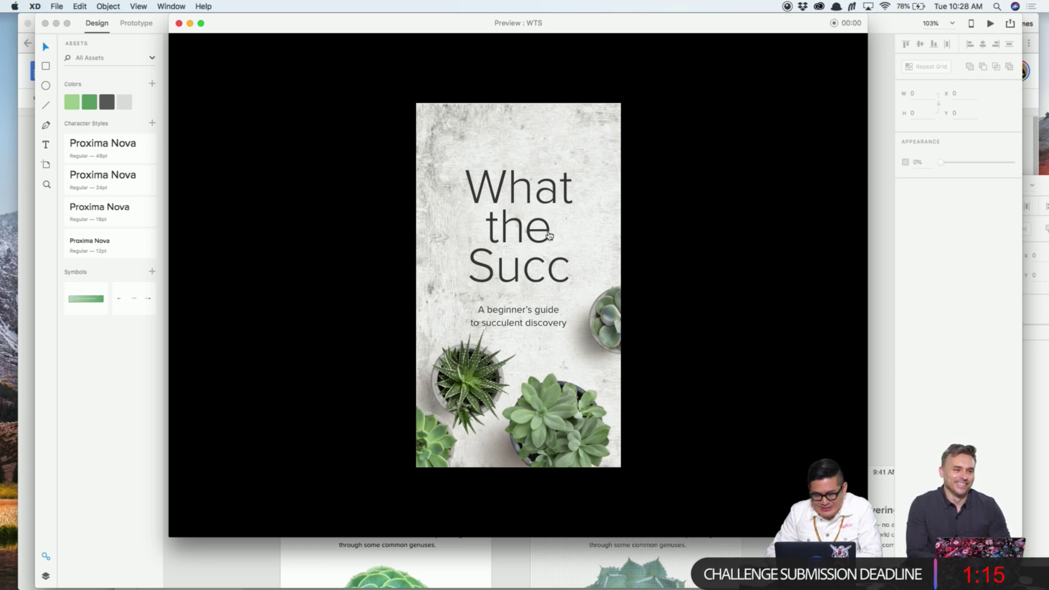
{"action": "left_click", "coordinate": [611, 261]}
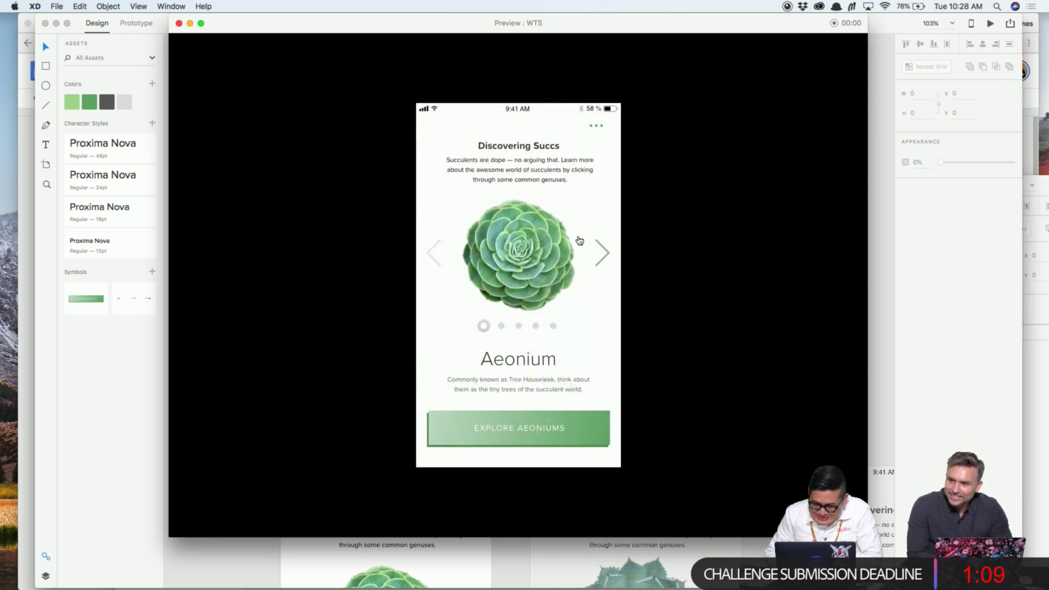
{"action": "left_click", "coordinate": [608, 260]}
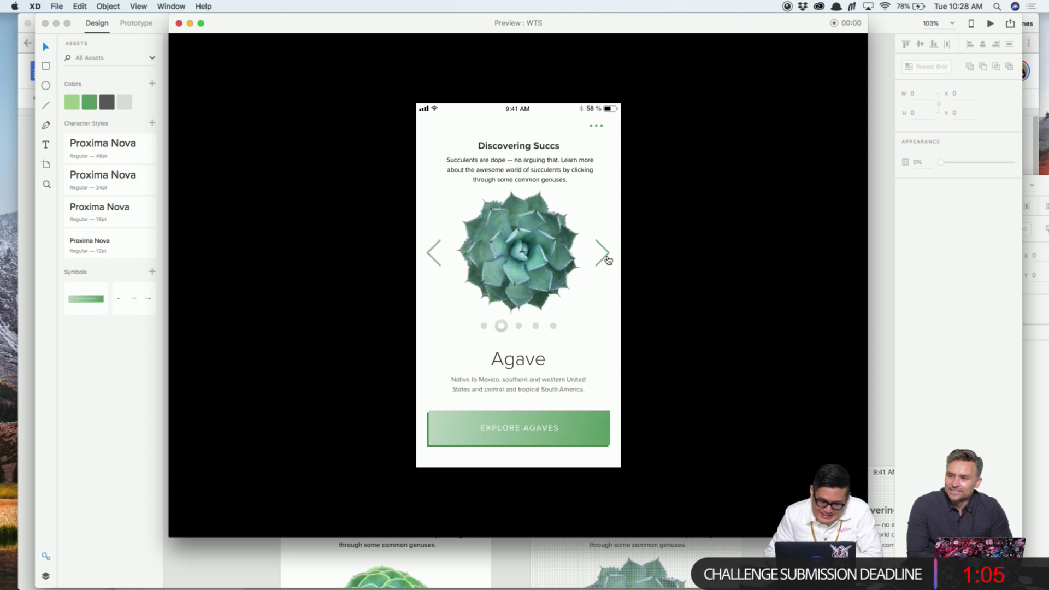
{"action": "left_click", "coordinate": [603, 256]}
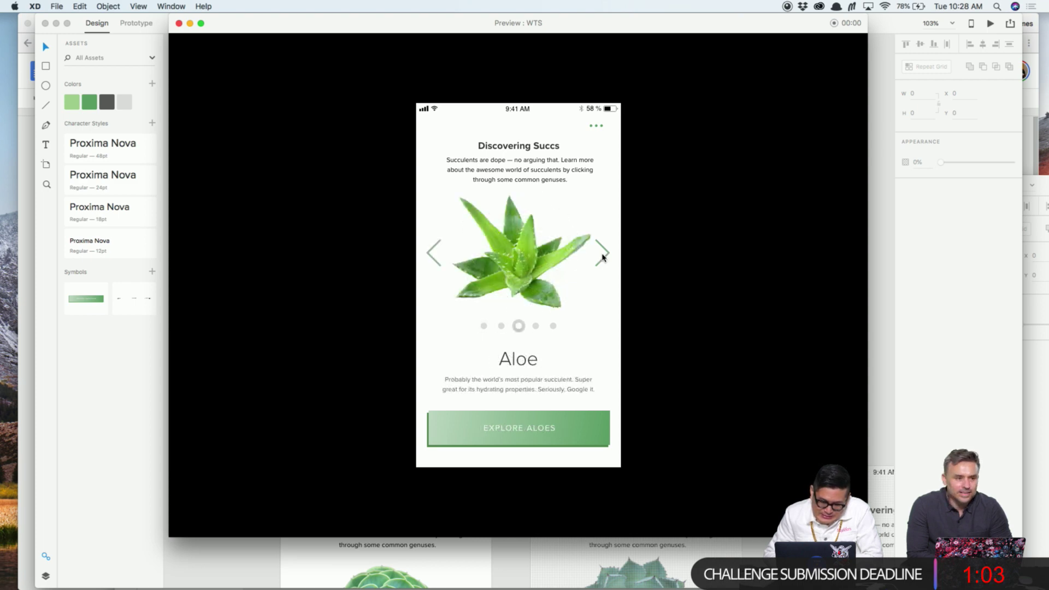
{"action": "left_click", "coordinate": [603, 258]}
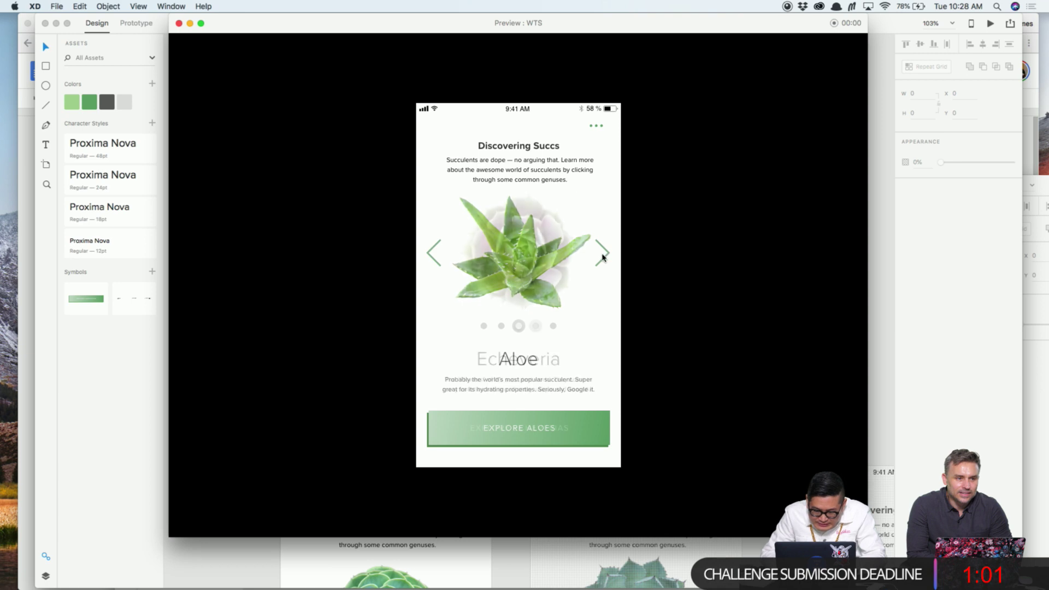
{"action": "left_click", "coordinate": [604, 258]}
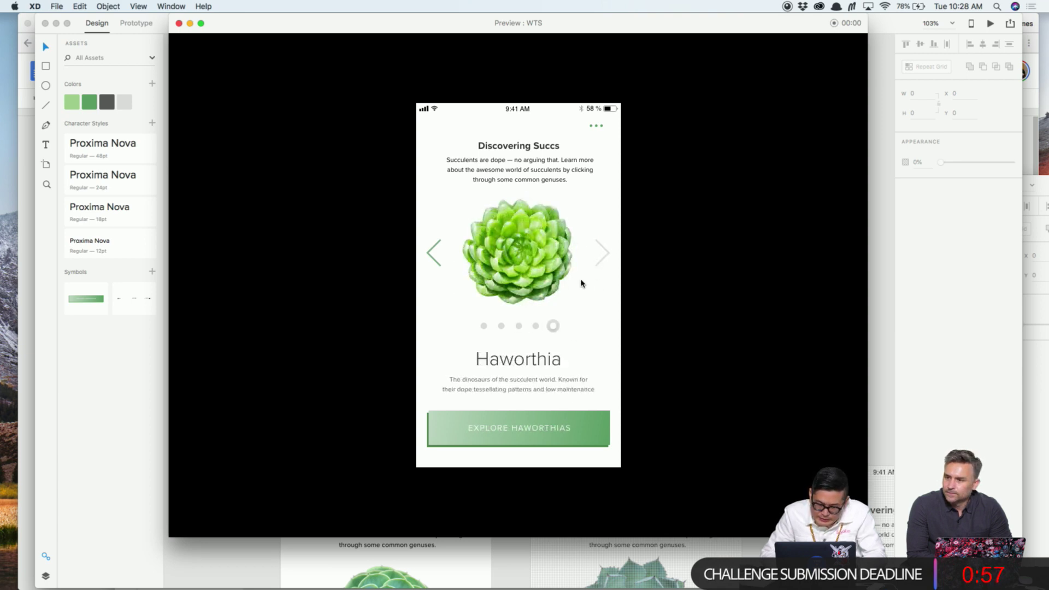
Step back through the previewed carousel from Haworthia to Aeonium
{"action": "left_click", "coordinate": [436, 256]}
{"action": "left_click", "coordinate": [435, 254]}
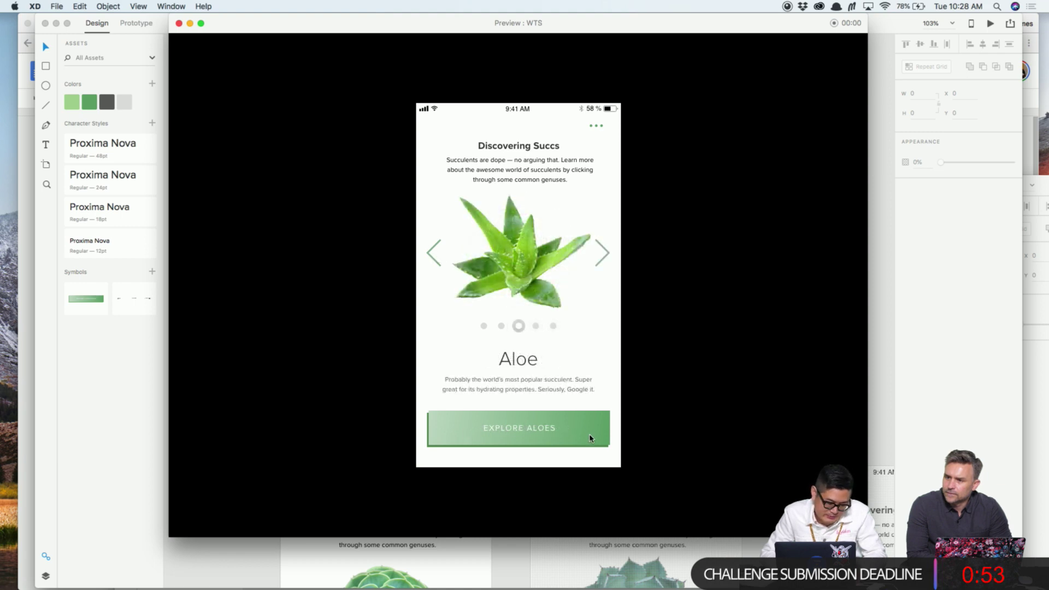
{"action": "left_click", "coordinate": [433, 253]}
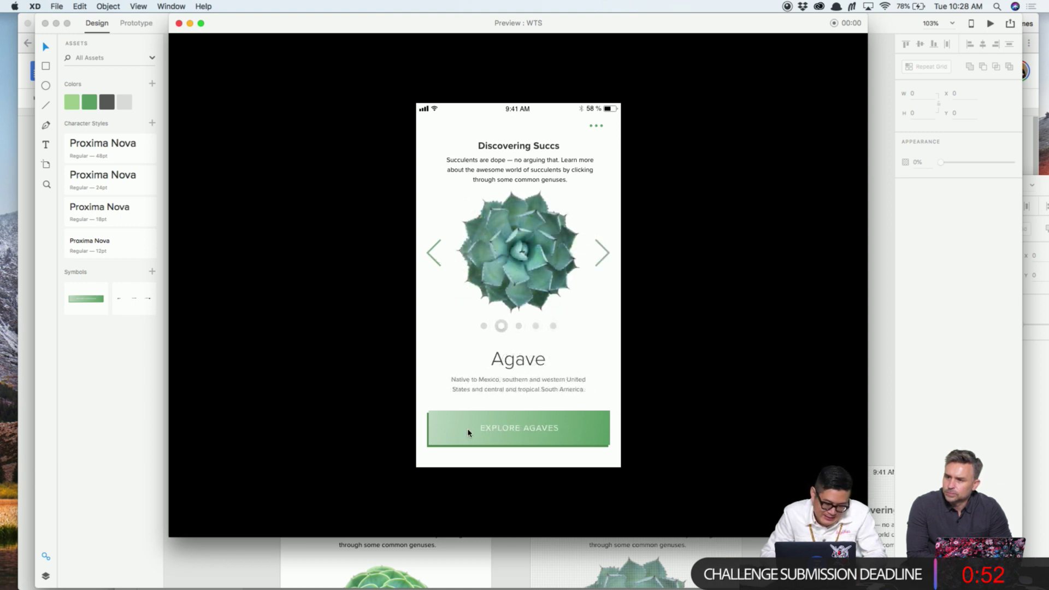
{"action": "left_click", "coordinate": [438, 267]}
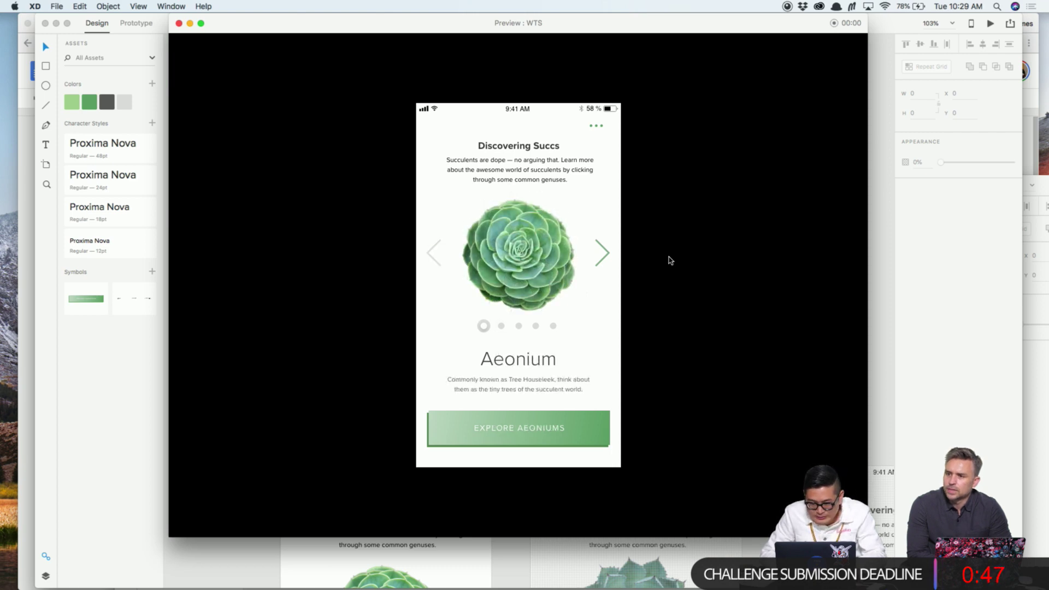
Close the preview and examine the Discover artboards and their explore buttons
{"action": "key", "text": "super+w"}
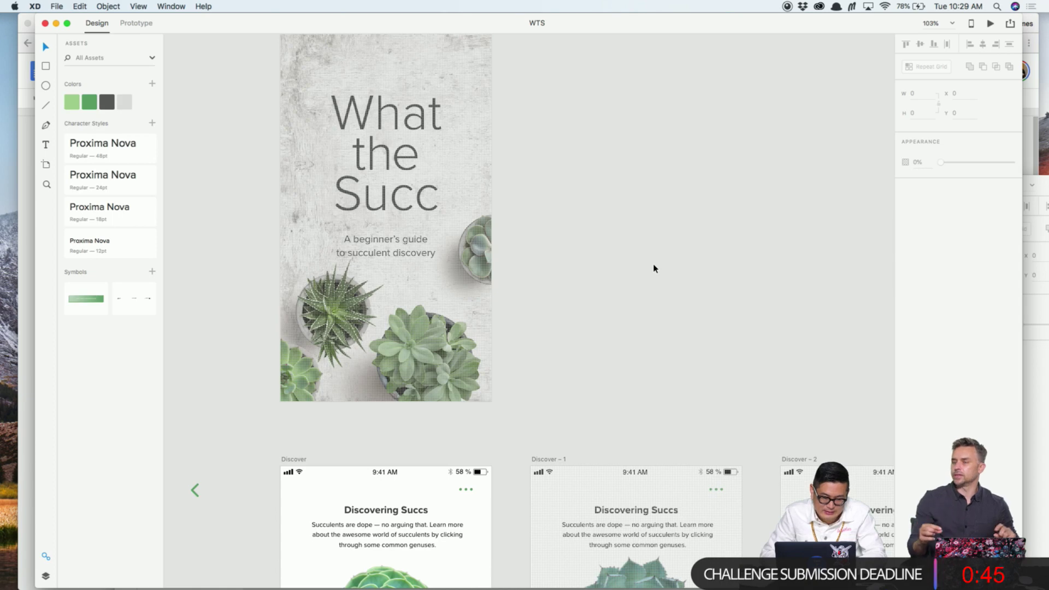
{"action": "scroll", "coordinate": [654, 268], "scroll_direction": "down", "scroll_amount": 3}
{"action": "left_click_drag", "start_coordinate": [654, 267], "coordinate": [624, 243]}
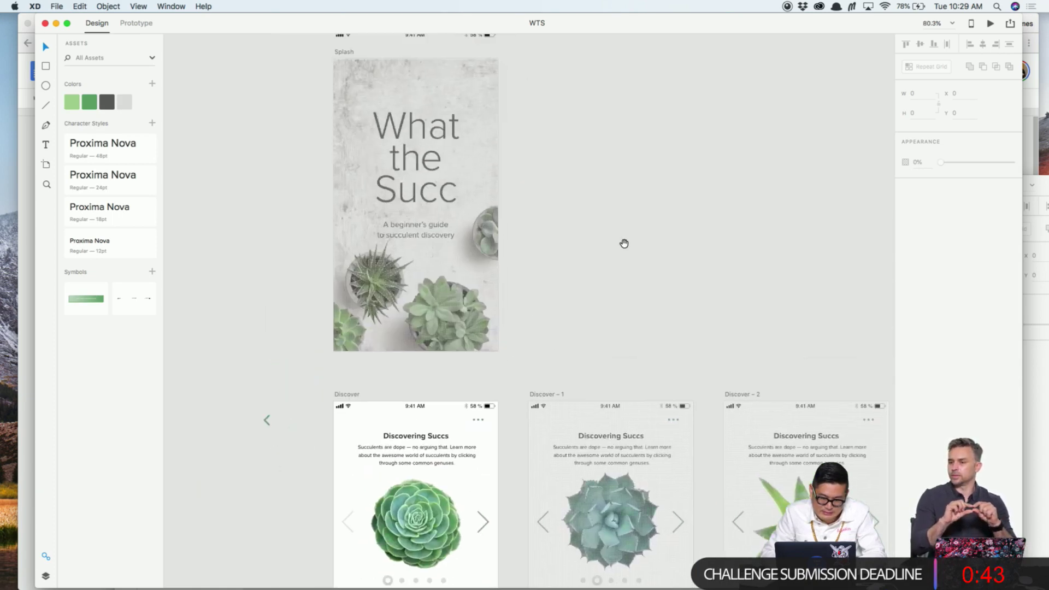
{"action": "scroll", "coordinate": [624, 243], "scroll_direction": "down", "scroll_amount": 6}
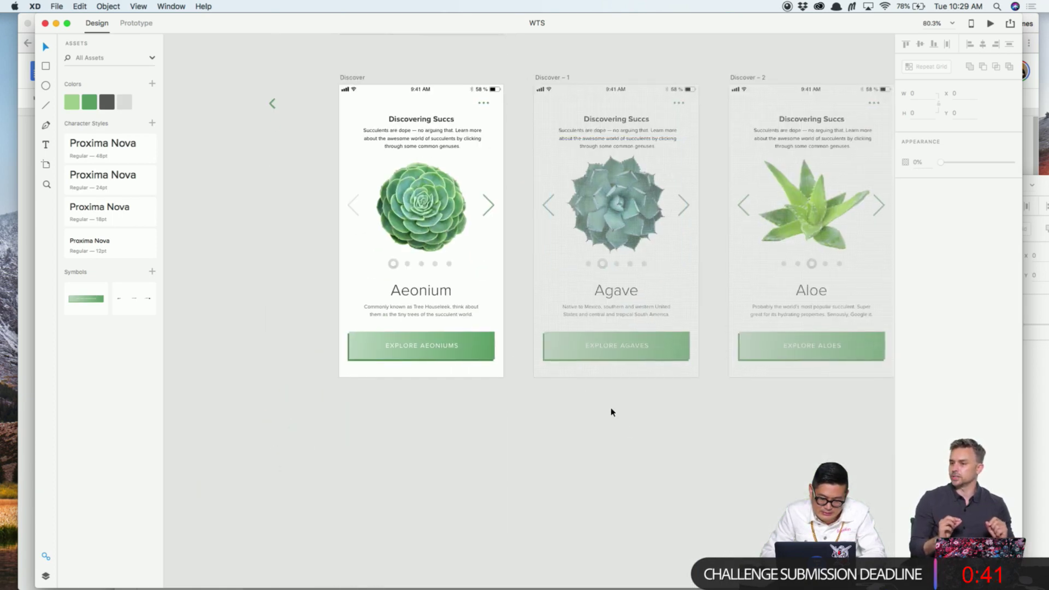
{"action": "scroll", "coordinate": [593, 391], "scroll_direction": "right", "scroll_amount": 3}
{"action": "key", "text": "z"}
{"action": "left_click", "coordinate": [520, 360]}
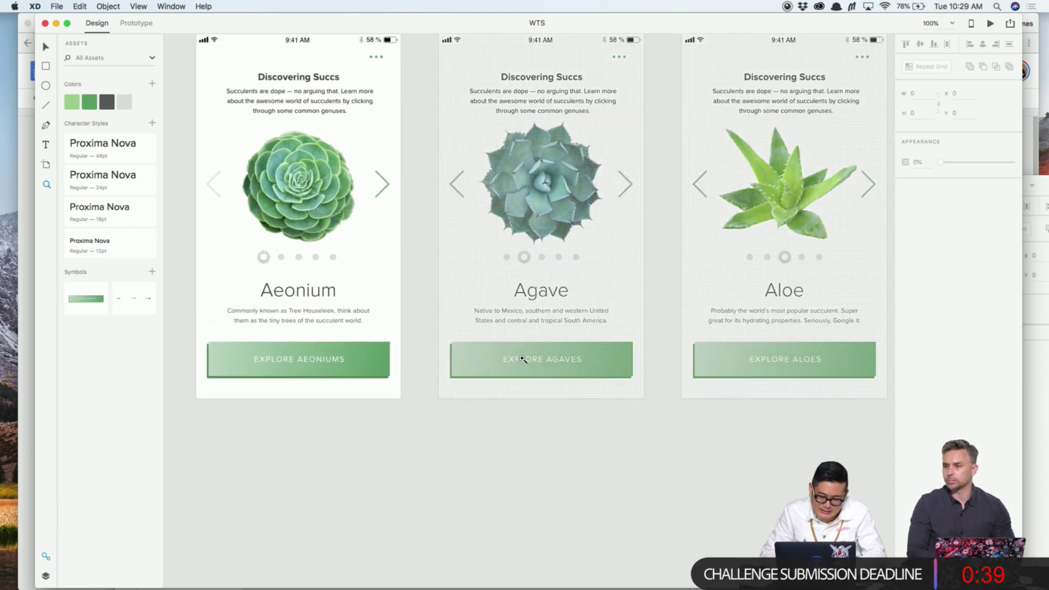
{"action": "left_click_drag", "start_coordinate": [563, 254], "coordinate": [543, 261]}
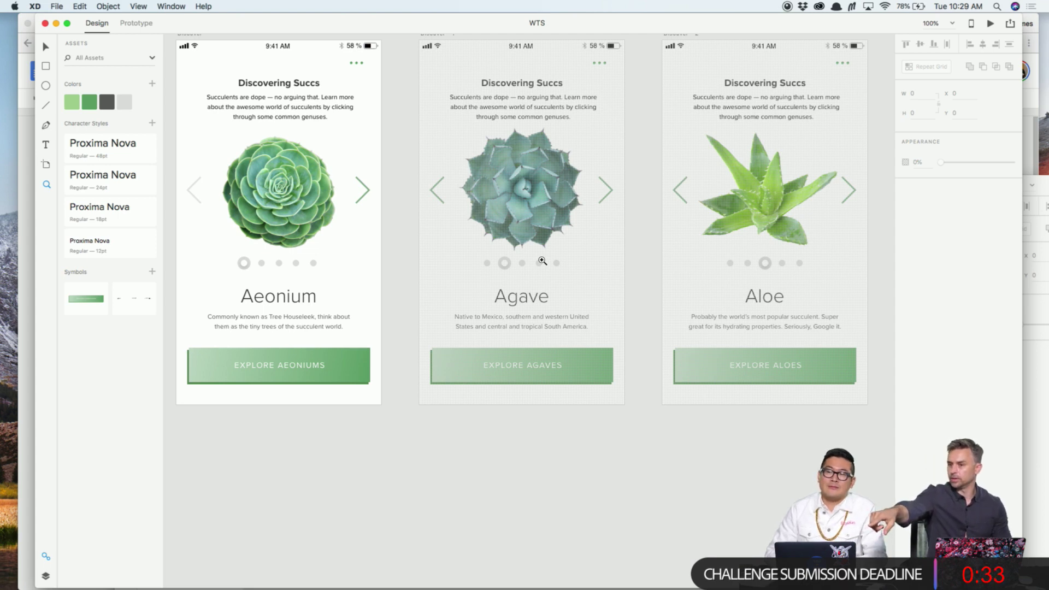
{"action": "left_click", "coordinate": [424, 452]}
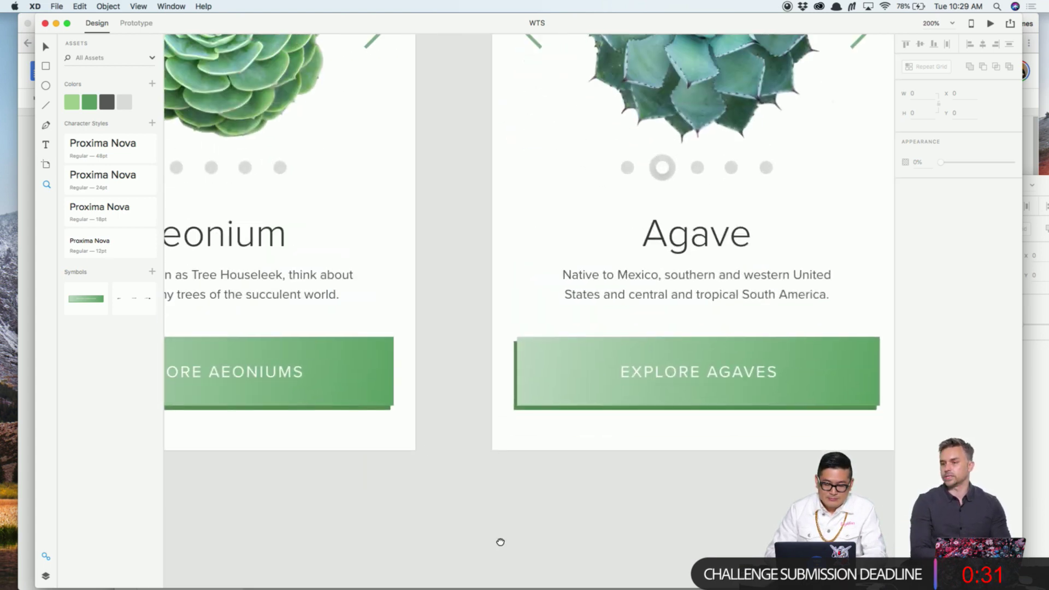
{"action": "key", "text": "super+minus"}
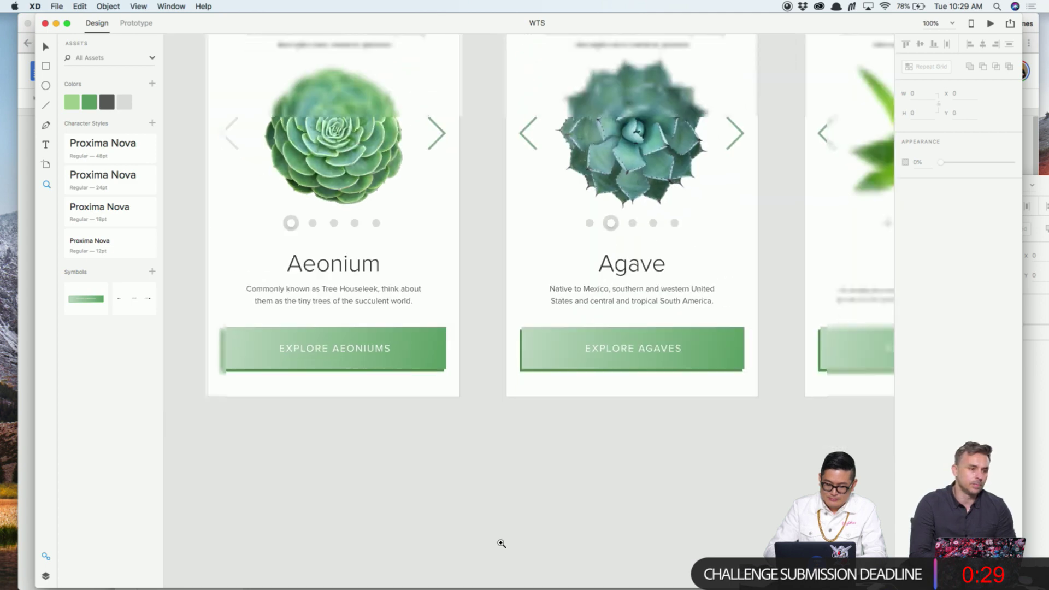
{"action": "key", "text": "super+minus"}
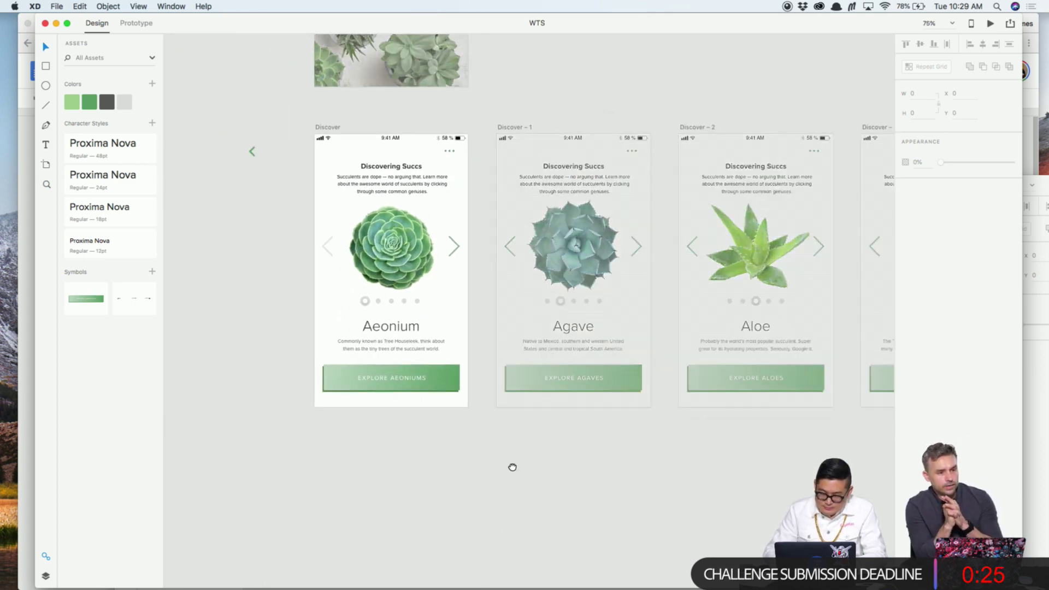
Copy the status bar from the Discover artboard and paste it into the Splash artboard
{"action": "scroll", "coordinate": [513, 464], "scroll_direction": "down", "scroll_amount": 2}
{"action": "left_click", "coordinate": [343, 75]}
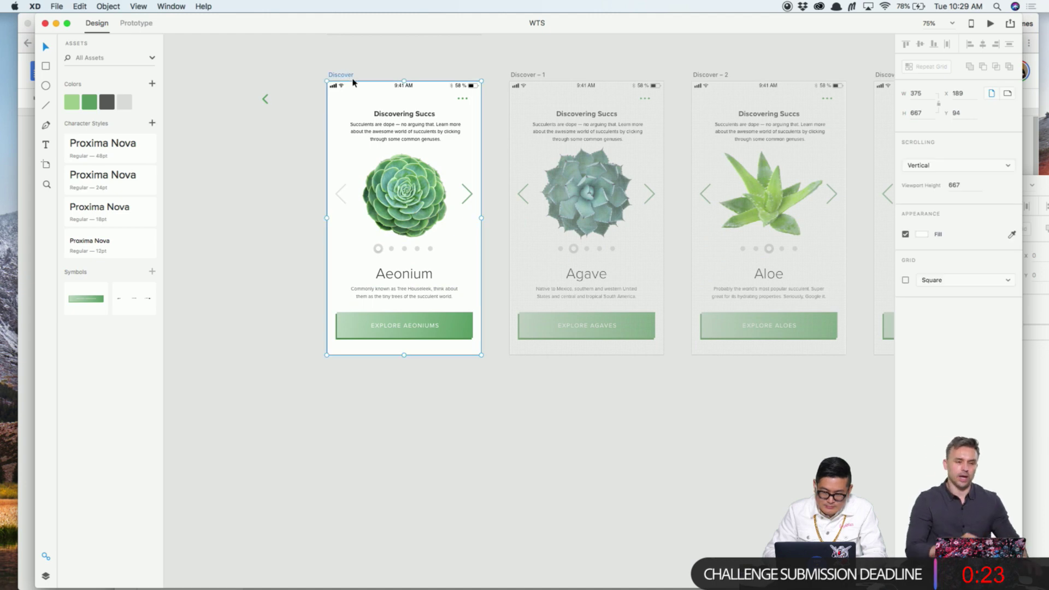
{"action": "left_click", "coordinate": [353, 85]}
{"action": "scroll", "coordinate": [353, 86], "scroll_direction": "up", "scroll_amount": 10}
{"action": "scroll", "coordinate": [352, 90], "scroll_direction": "down", "scroll_amount": 5}
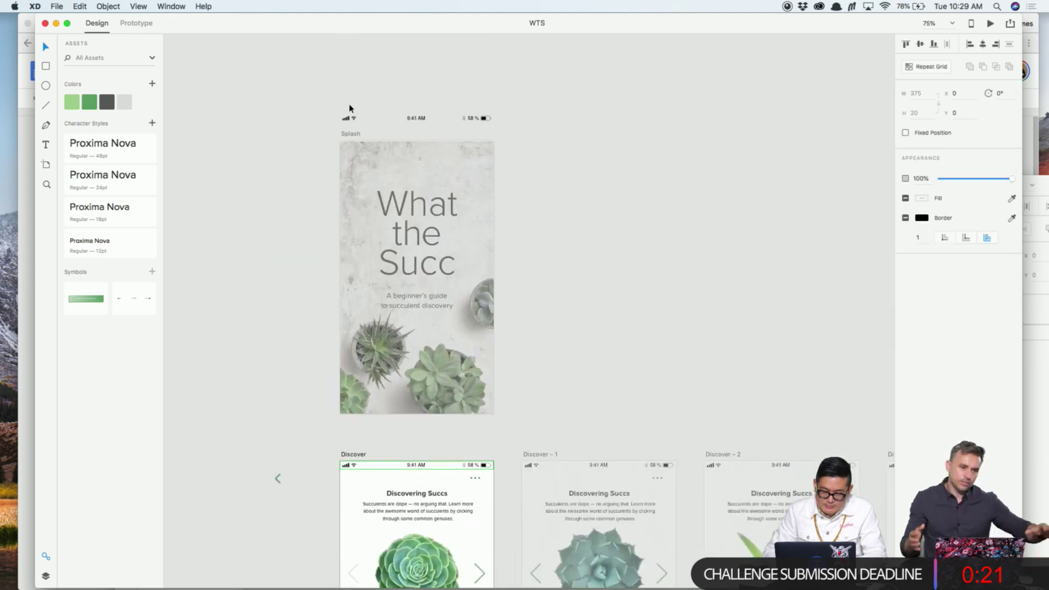
{"action": "left_click", "coordinate": [349, 134]}
{"action": "key", "text": "super+v"}
{"action": "scroll", "coordinate": [554, 206], "scroll_direction": "down", "scroll_amount": 6}
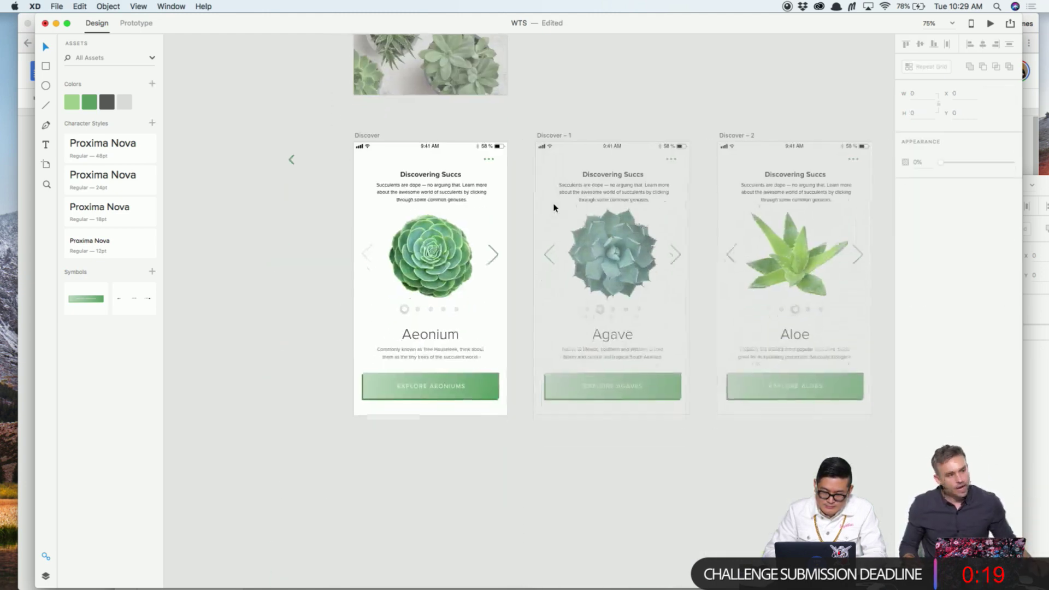
Duplicate the Discover artboard directly below the original
{"action": "left_click", "coordinate": [364, 136]}
{"action": "left_click_drag", "start_coordinate": [364, 140], "coordinate": [364, 463]}
{"action": "scroll", "coordinate": [539, 444], "scroll_direction": "down", "scroll_amount": 1}
{"action": "scroll", "coordinate": [539, 444], "scroll_direction": "down", "scroll_amount": 5}
Clear the duplicated artboard by moving its carousel content out to the left and its three-dot menu out to the right, keeping the status bar
{"action": "left_click", "coordinate": [363, 206]}
{"action": "left_click_drag", "start_coordinate": [407, 216], "coordinate": [334, 424]}
{"action": "left_click", "coordinate": [459, 319]}
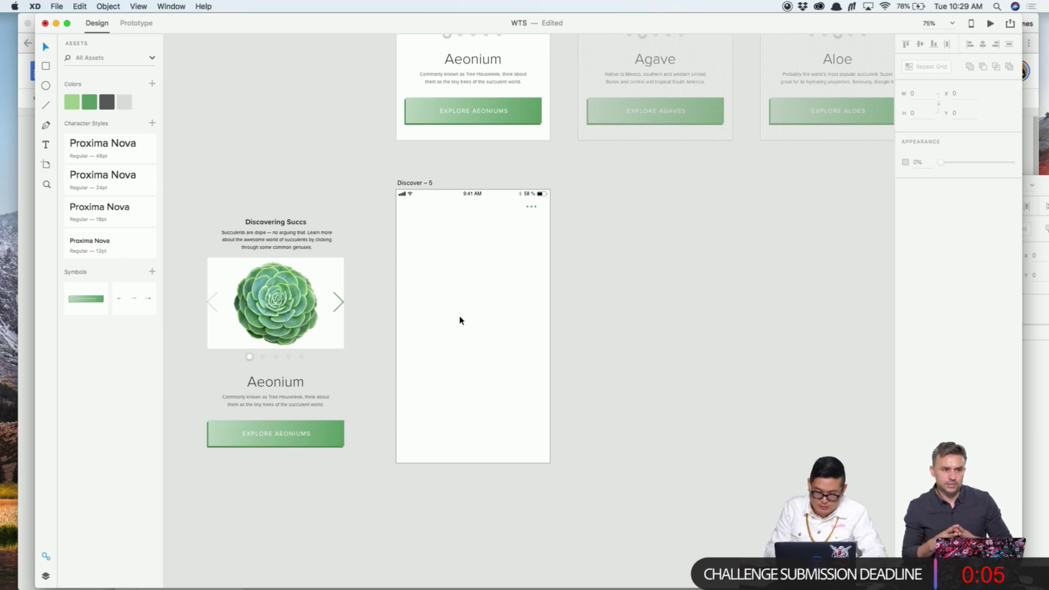
{"action": "left_click", "coordinate": [532, 208]}
{"action": "left_click_drag", "start_coordinate": [532, 208], "coordinate": [593, 208]}
{"action": "left_click", "coordinate": [594, 247]}
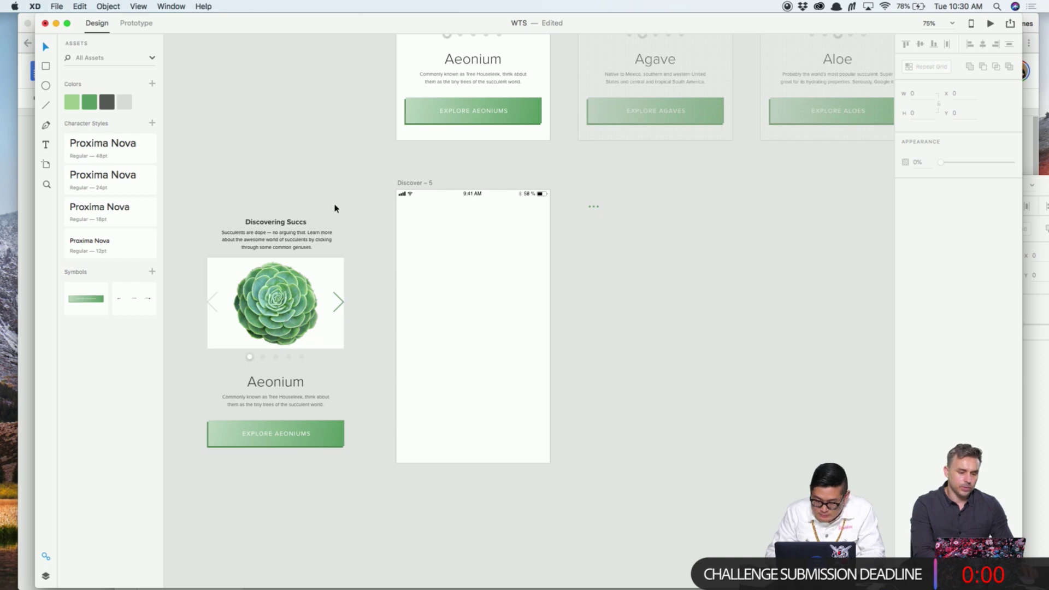
Examine the Splash artboard and the row of Discover screens above the emptied artboard
{"action": "left_click", "coordinate": [409, 183]}
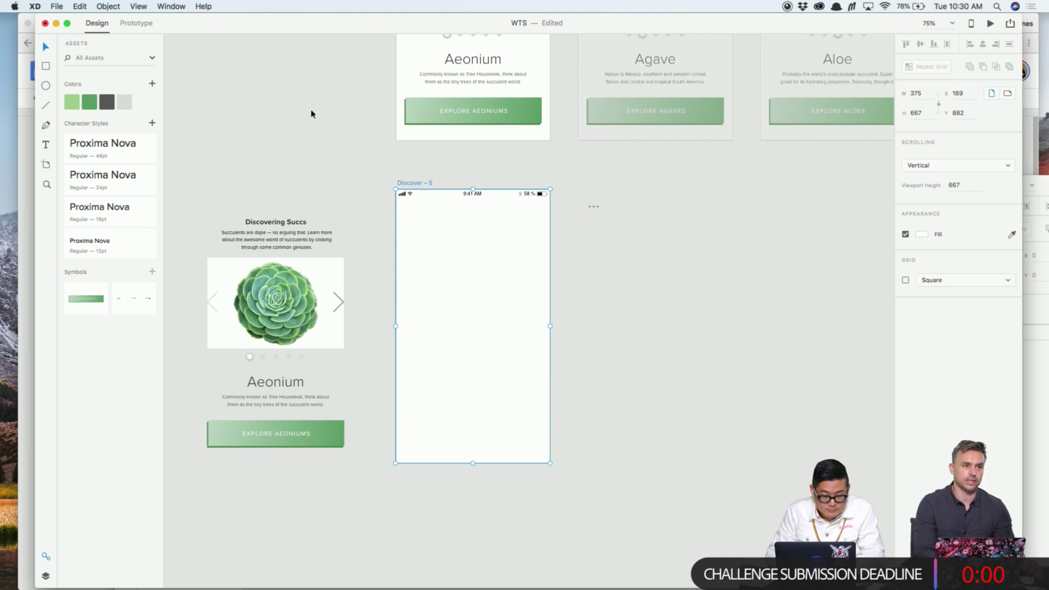
{"action": "scroll", "coordinate": [466, 222], "scroll_direction": "up", "scroll_amount": 3}
{"action": "scroll", "coordinate": [466, 222], "scroll_direction": "left", "scroll_amount": 3}
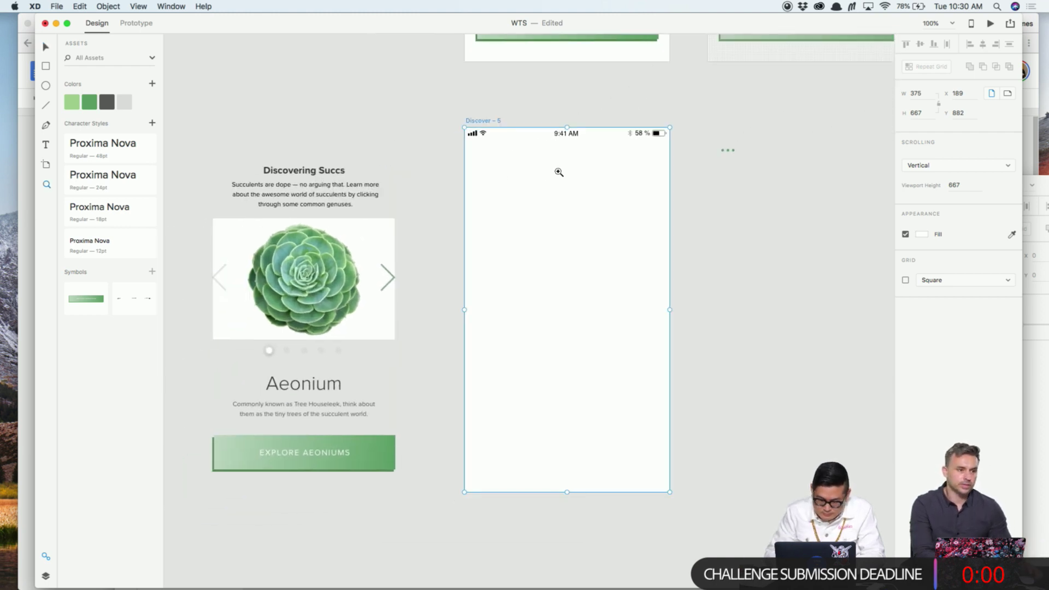
{"action": "left_click", "coordinate": [381, 145]}
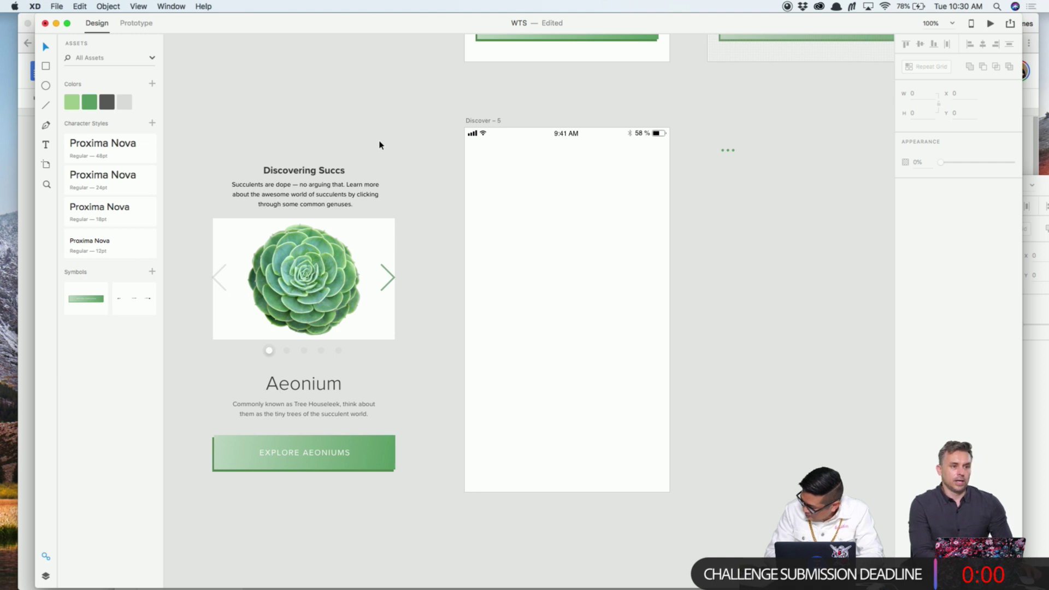
{"action": "scroll", "coordinate": [410, 145], "scroll_direction": "right", "scroll_amount": 2}
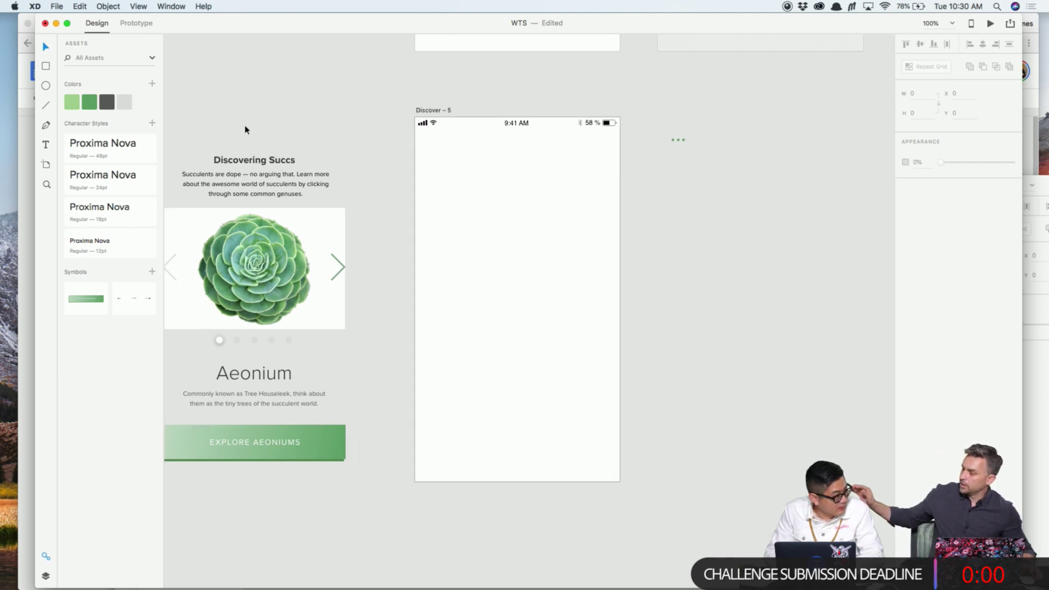
{"action": "scroll", "coordinate": [499, 132], "scroll_direction": "up", "scroll_amount": 5}
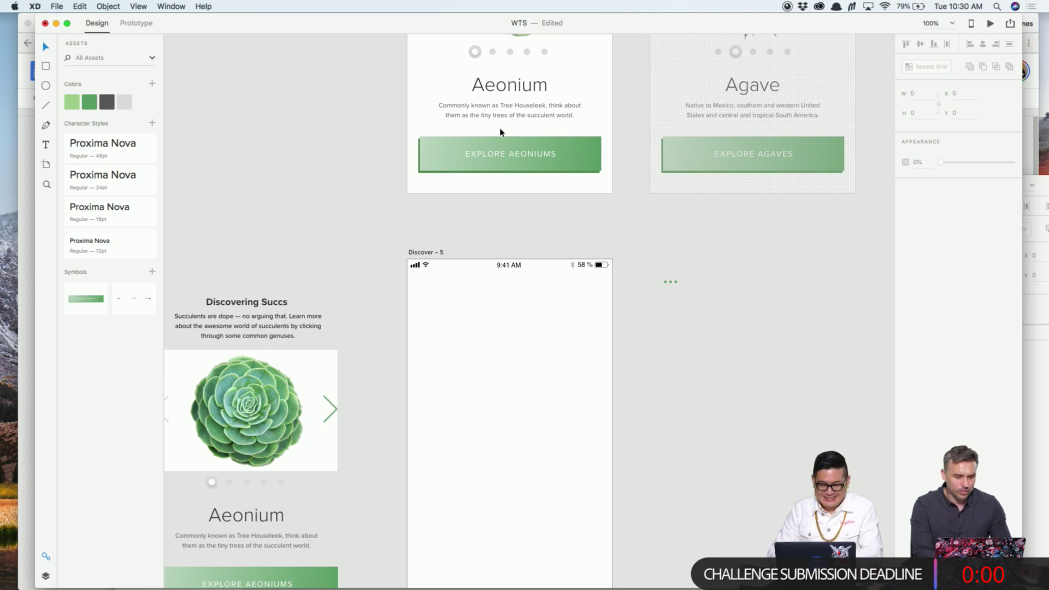
{"action": "scroll", "coordinate": [500, 131], "scroll_direction": "up", "scroll_amount": 10}
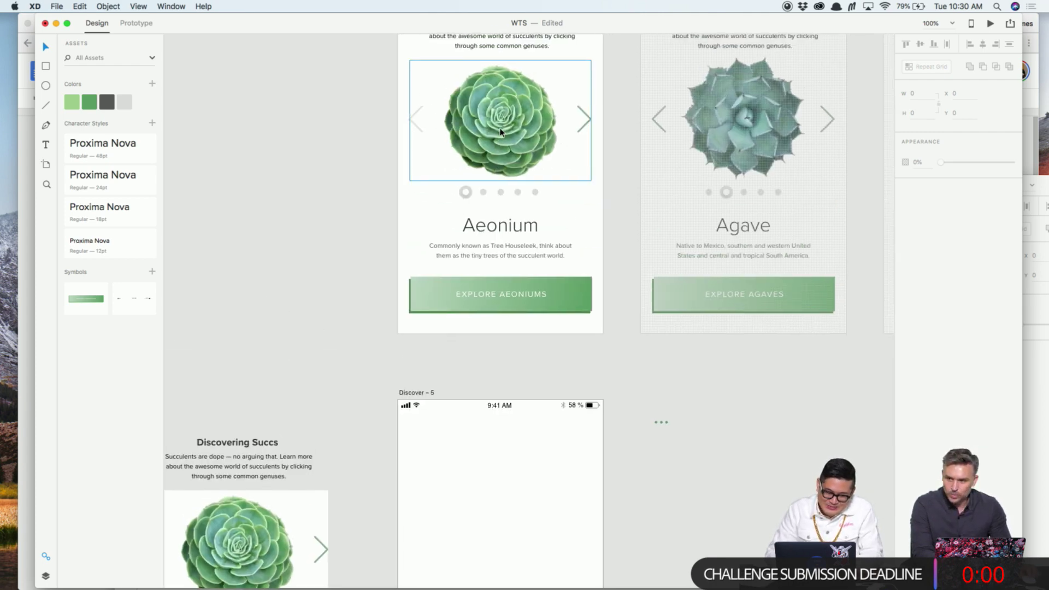
{"action": "scroll", "coordinate": [500, 132], "scroll_direction": "up", "scroll_amount": 15}
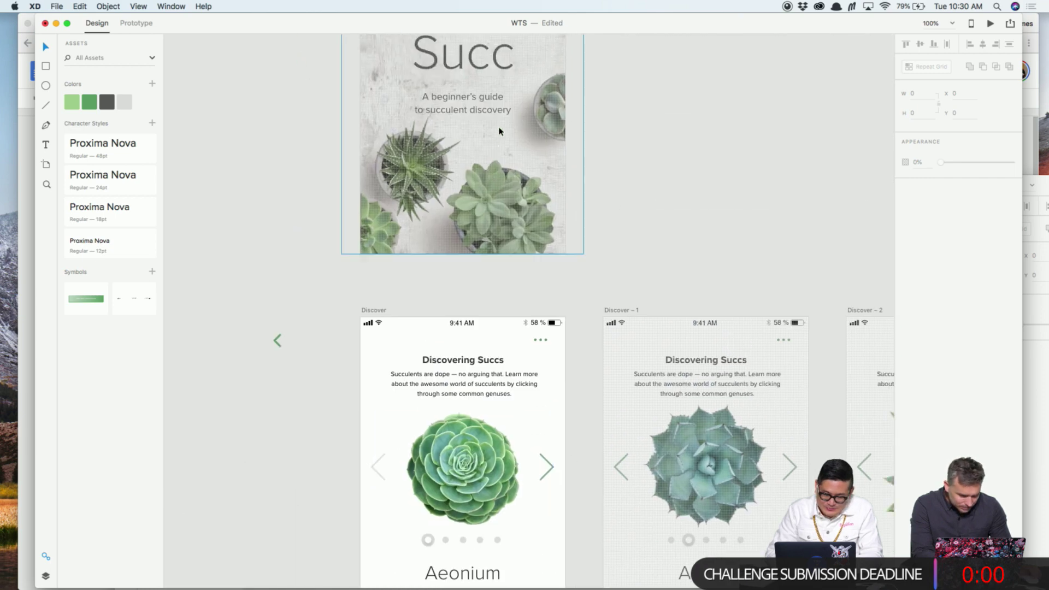
{"action": "scroll", "coordinate": [500, 131], "scroll_direction": "right", "scroll_amount": 4}
{"action": "scroll", "coordinate": [499, 131], "scroll_direction": "left", "scroll_amount": 1}
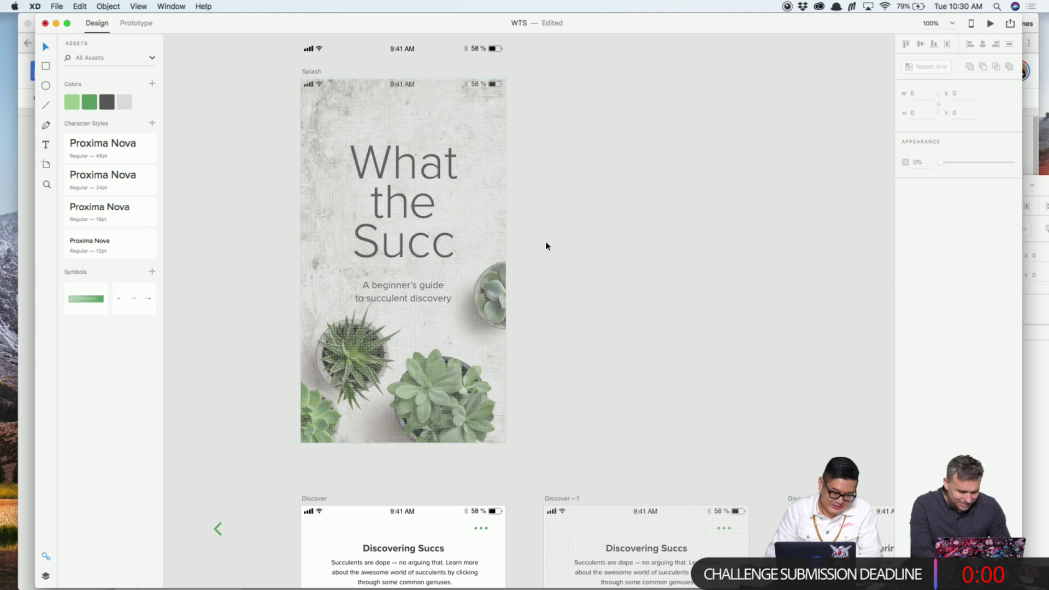
{"action": "scroll", "coordinate": [545, 243], "scroll_direction": "down", "scroll_amount": 10}
{"action": "scroll", "coordinate": [546, 244], "scroll_direction": "down", "scroll_amount": 4}
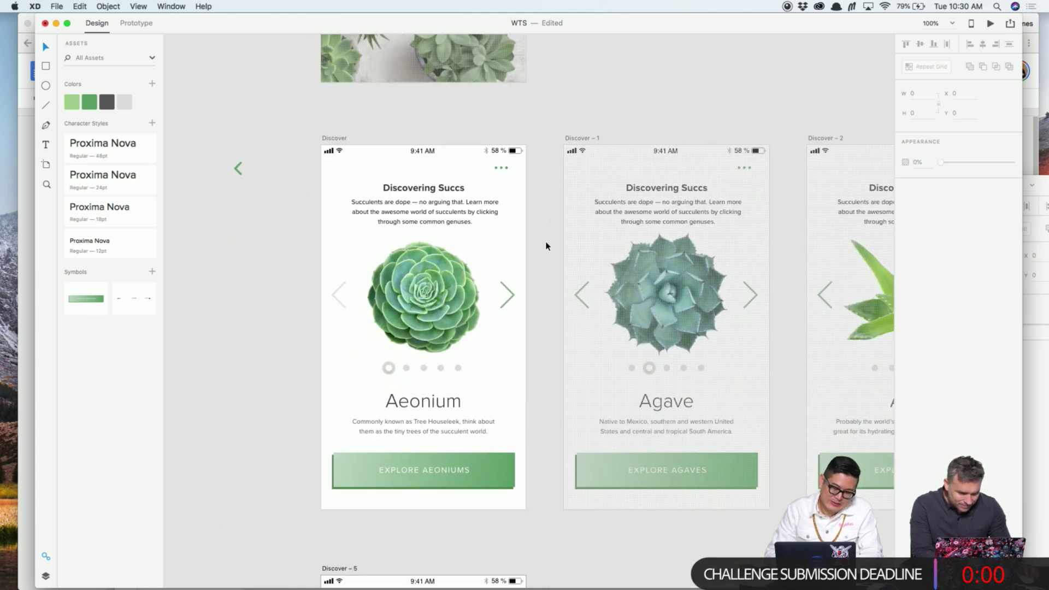
{"action": "scroll", "coordinate": [524, 230], "scroll_direction": "down", "scroll_amount": 1}
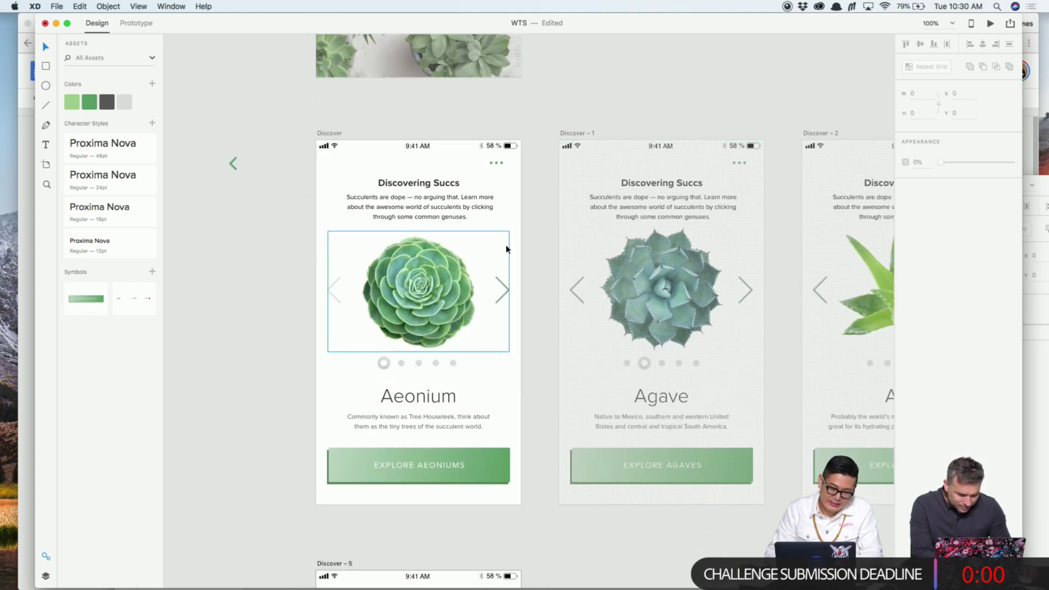
{"action": "scroll", "coordinate": [428, 327], "scroll_direction": "down", "scroll_amount": 1}
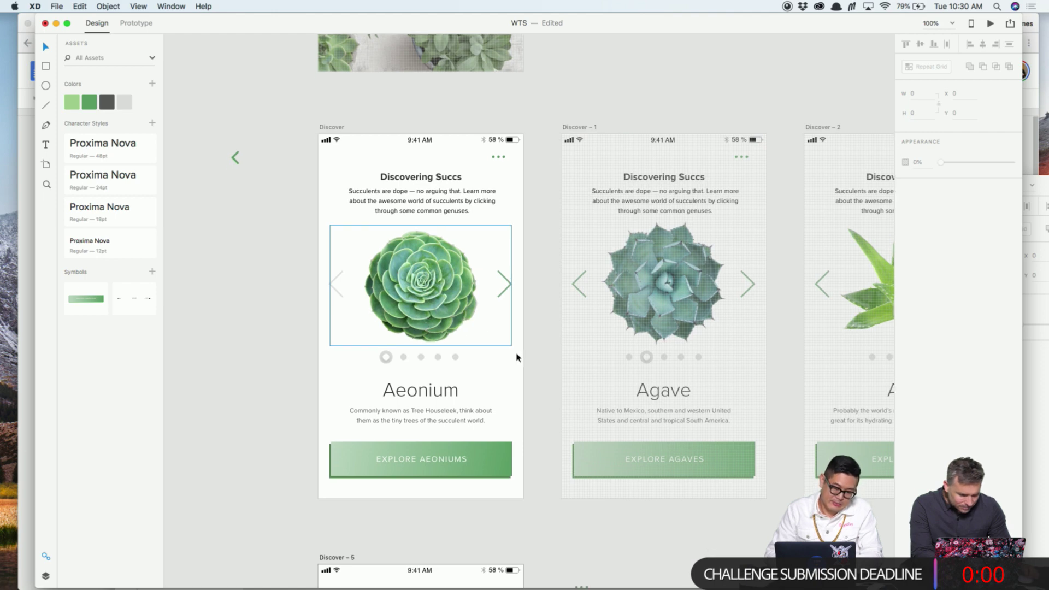
{"action": "scroll", "coordinate": [541, 357], "scroll_direction": "right", "scroll_amount": 4}
{"action": "scroll", "coordinate": [552, 280], "scroll_direction": "right", "scroll_amount": 8}
{"action": "left_click", "coordinate": [345, 293]}
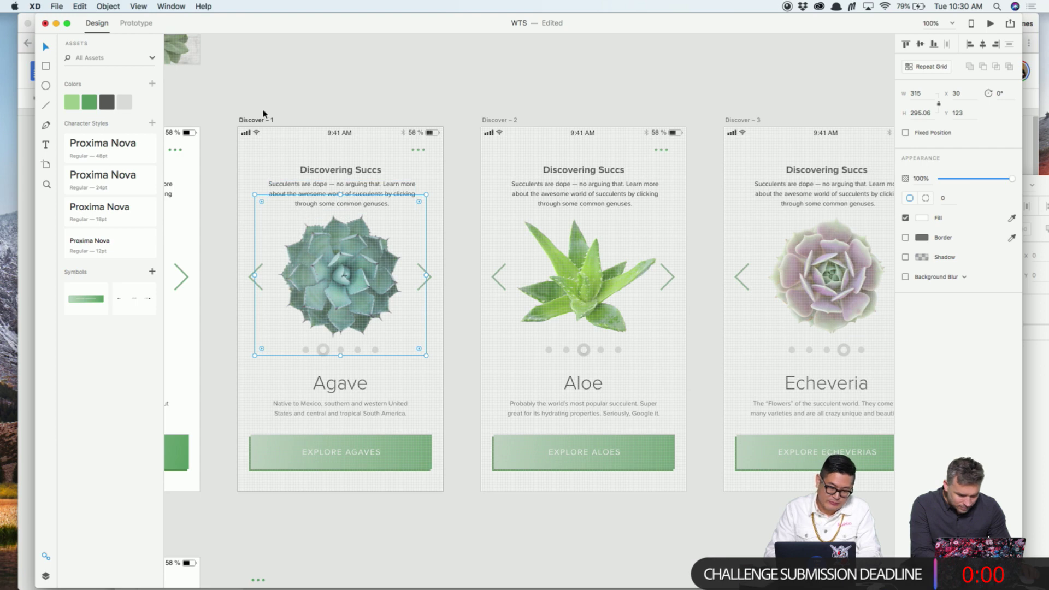
{"action": "scroll", "coordinate": [263, 113], "scroll_direction": "left", "scroll_amount": 5}
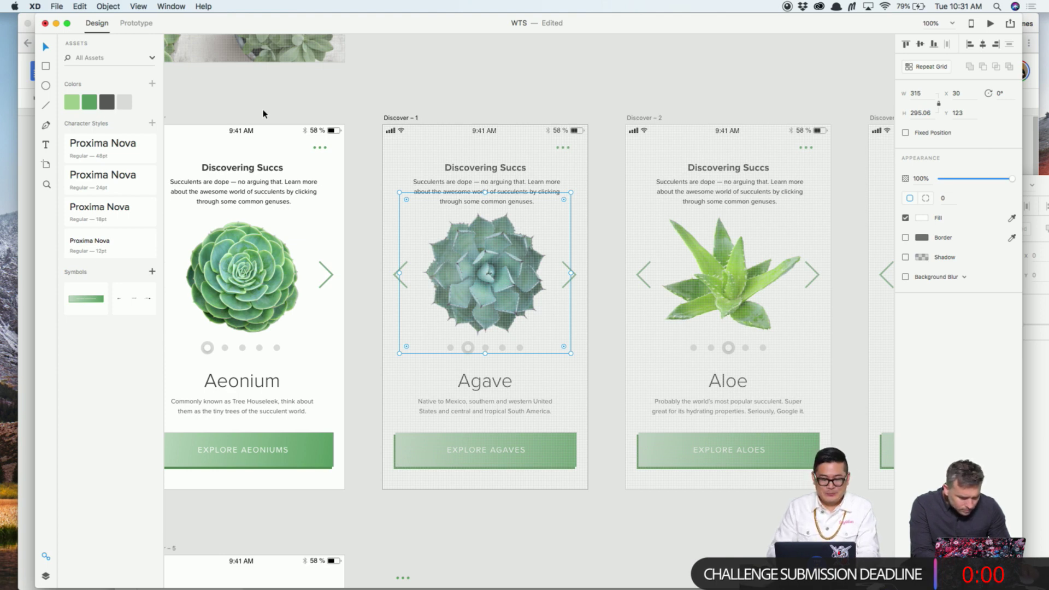
{"action": "scroll", "coordinate": [263, 113], "scroll_direction": "down", "scroll_amount": 5}
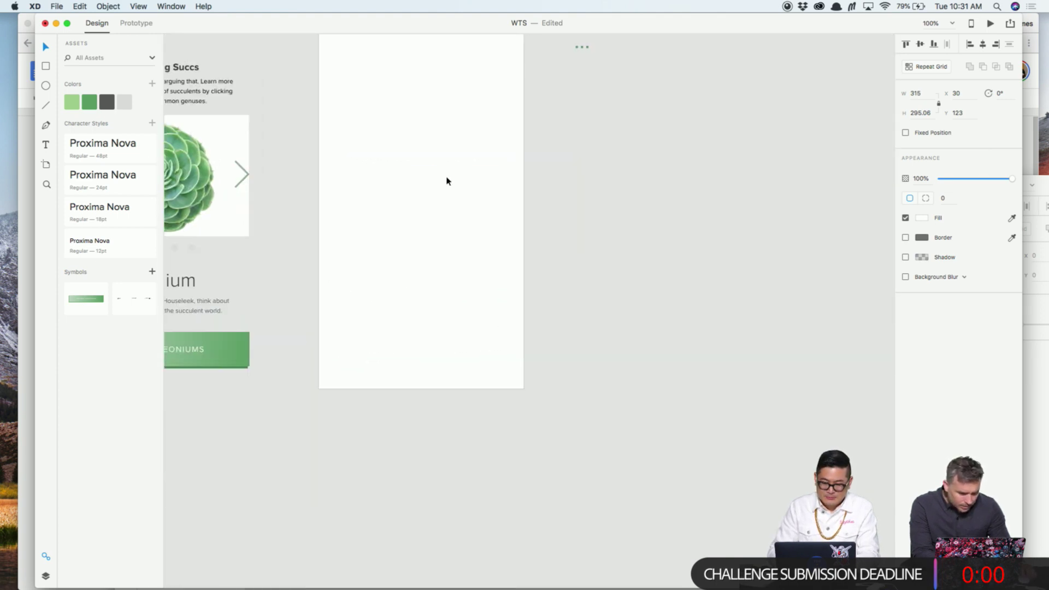
{"action": "scroll", "coordinate": [447, 181], "scroll_direction": "up", "scroll_amount": 3}
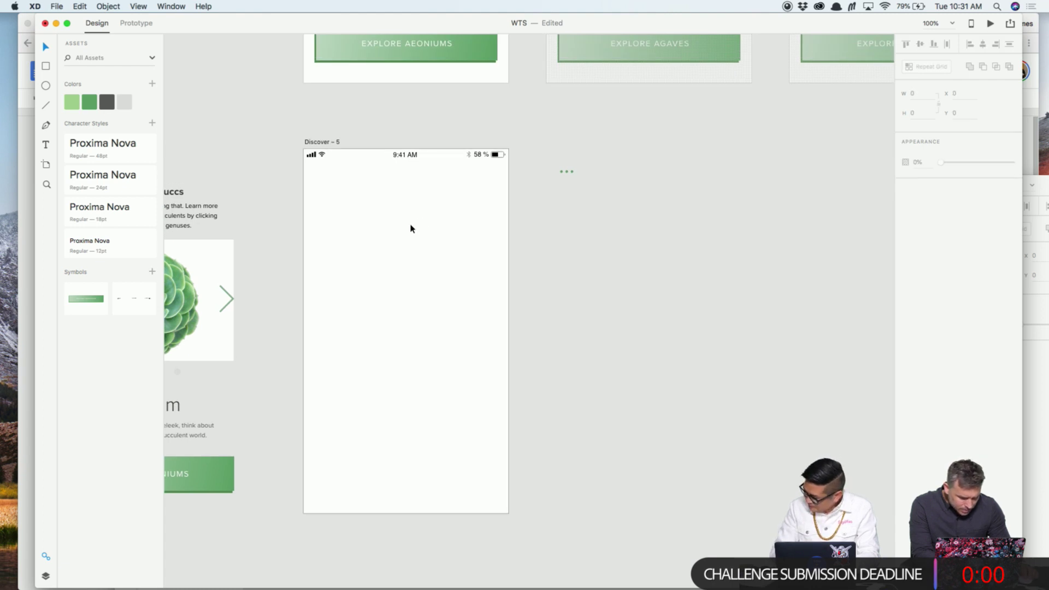
{"action": "scroll", "coordinate": [377, 197], "scroll_direction": "up", "scroll_amount": 5}
{"action": "scroll", "coordinate": [375, 192], "scroll_direction": "right", "scroll_amount": 4}
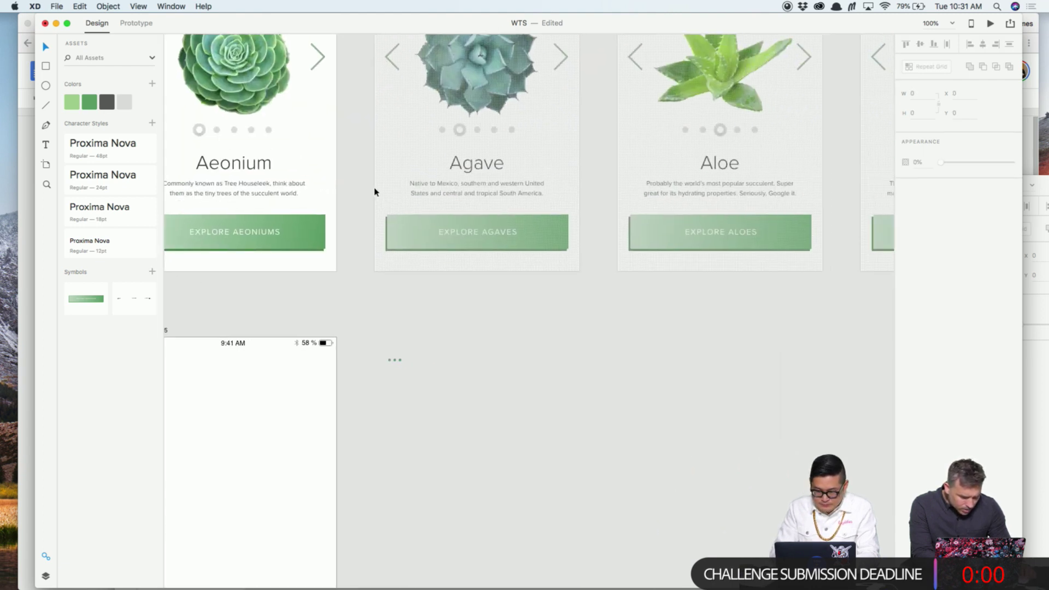
Add the text "Echeveria" near the top of the empty artboard
{"action": "scroll", "coordinate": [374, 191], "scroll_direction": "left", "scroll_amount": 5}
{"action": "scroll", "coordinate": [374, 191], "scroll_direction": "down", "scroll_amount": 5}
{"action": "key", "text": "t"}
{"action": "left_click", "coordinate": [371, 201]}
{"action": "type", "text": "E"}
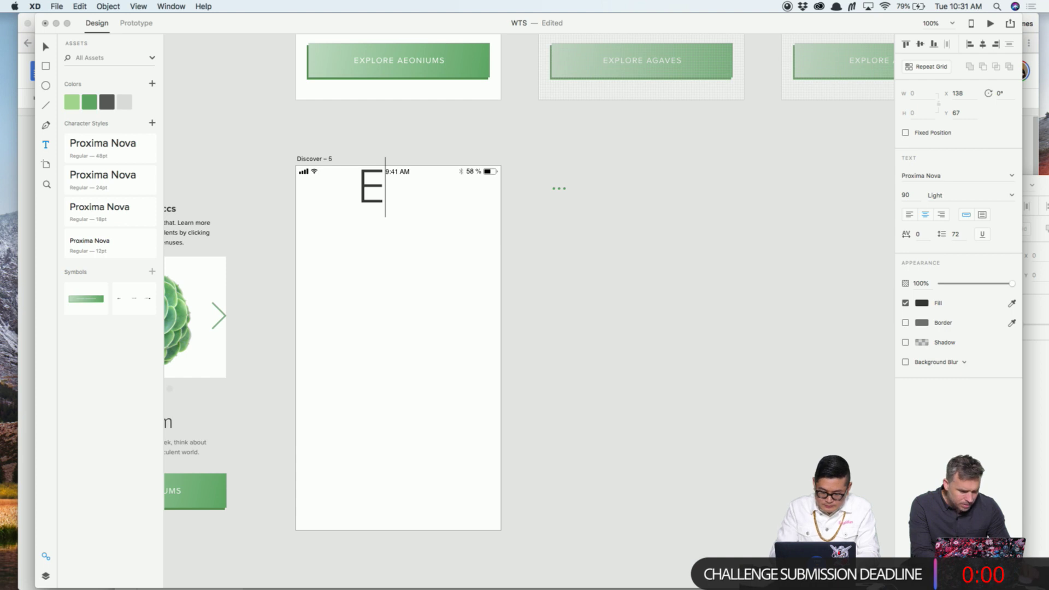
{"action": "type", "text": "cheveria"}
{"action": "key", "text": "Escape"}
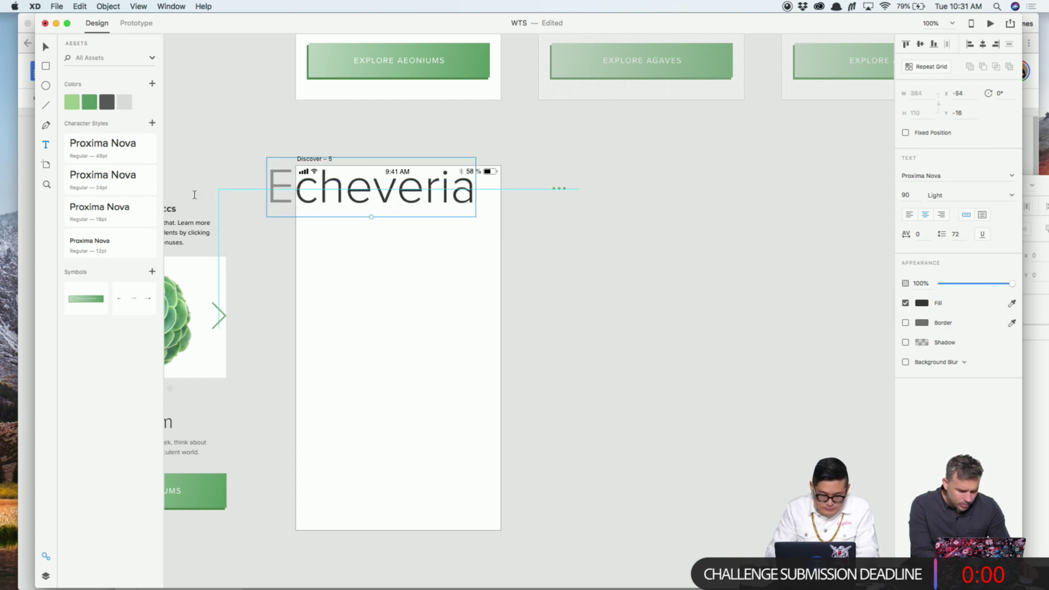
Apply the Proxima Nova Regular 24pt character style to the Echeveria title and centre it horizontally on the artboard
{"action": "left_click", "coordinate": [104, 186]}
{"action": "left_click", "coordinate": [102, 211]}
{"action": "left_click", "coordinate": [110, 174]}
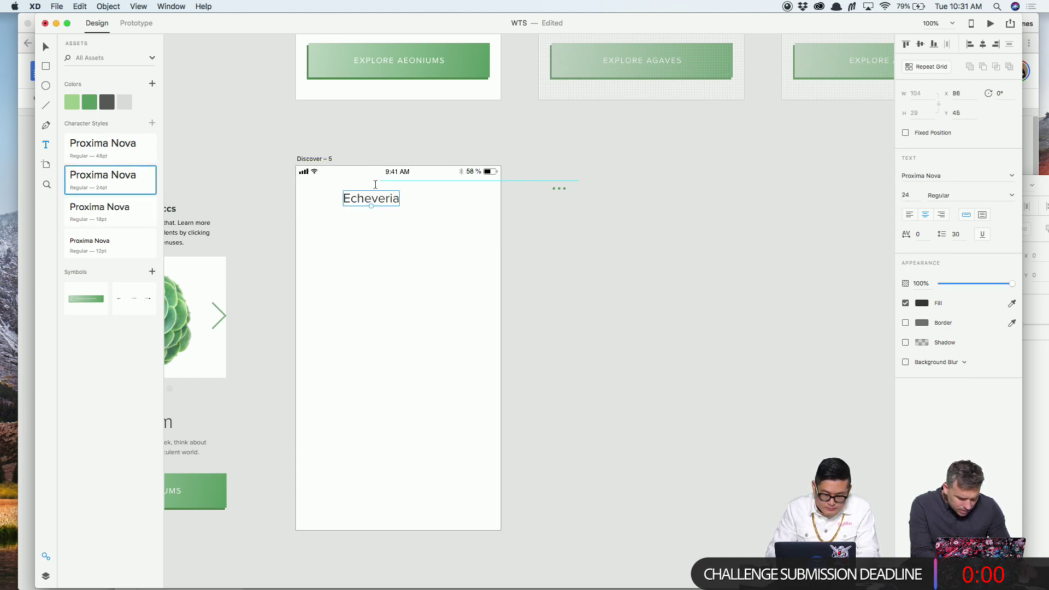
{"action": "key", "text": "v"}
{"action": "left_click", "coordinate": [381, 229]}
{"action": "left_click_drag", "start_coordinate": [383, 199], "coordinate": [410, 200]}
Draw a rectangle about 74 by 106 beside the title and move it to the artboard's top-left corner at X 0, Y 0
{"action": "key", "text": "r"}
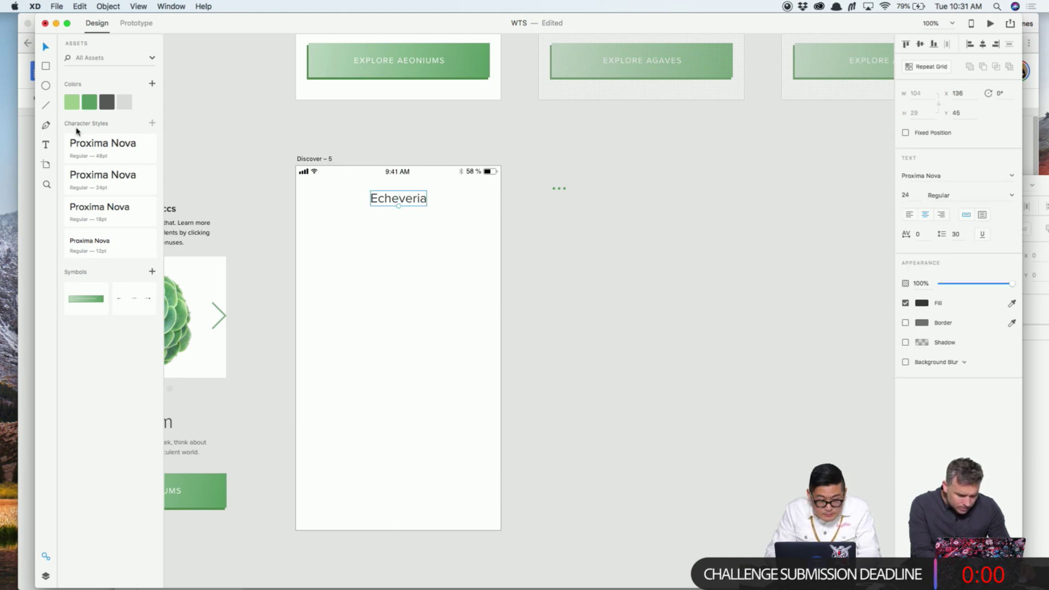
{"action": "left_click_drag", "start_coordinate": [306, 193], "coordinate": [346, 251]}
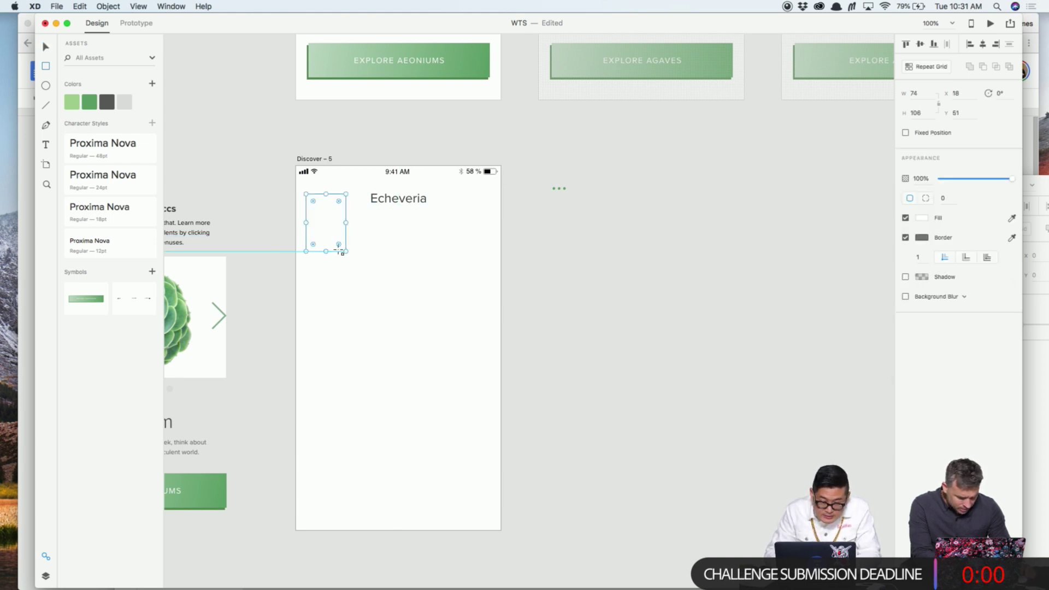
{"action": "key", "text": "v"}
{"action": "left_click", "coordinate": [340, 227]}
{"action": "left_click_drag", "start_coordinate": [346, 217], "coordinate": [336, 189]}
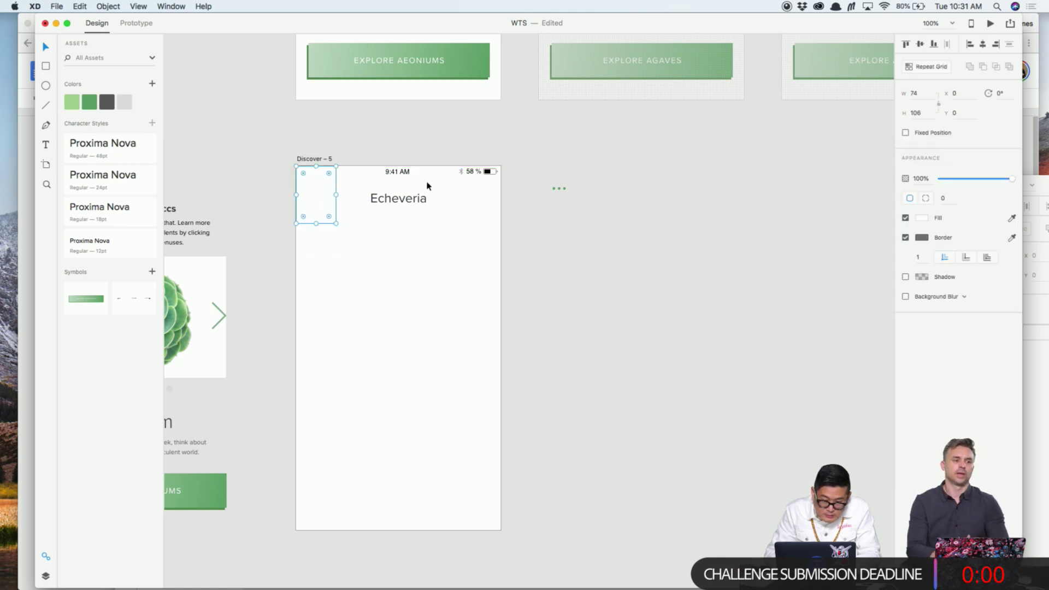
Widen the header rectangle to the artboard's full 375 width and send it behind the Echeveria title, moving the status bar clear above the artboard
{"action": "left_click", "coordinate": [434, 178]}
{"action": "left_click", "coordinate": [330, 206]}
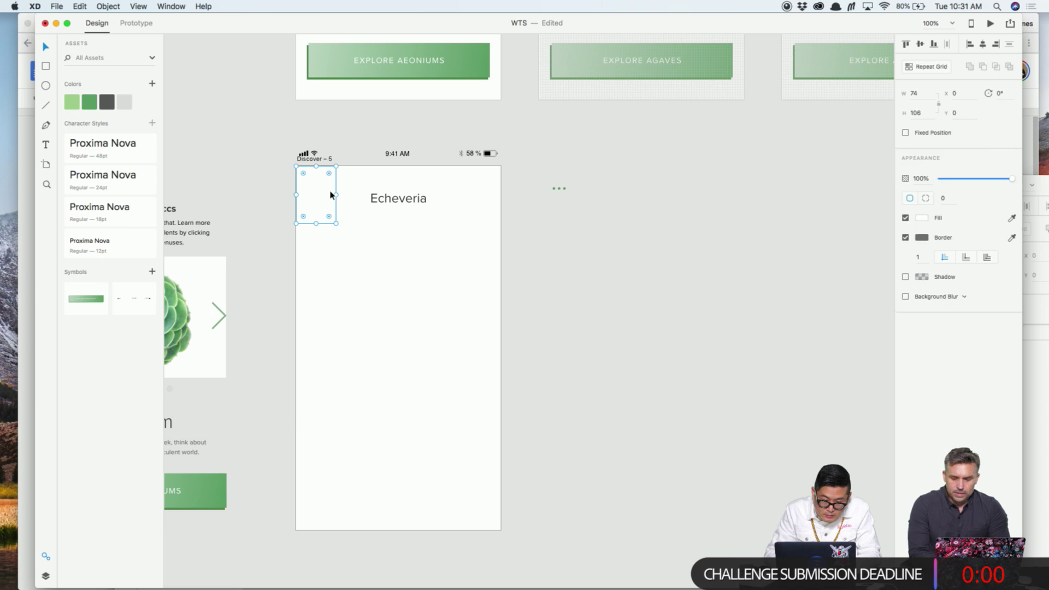
{"action": "left_click_drag", "start_coordinate": [335, 194], "coordinate": [499, 206]}
{"action": "key", "text": "Delete"}
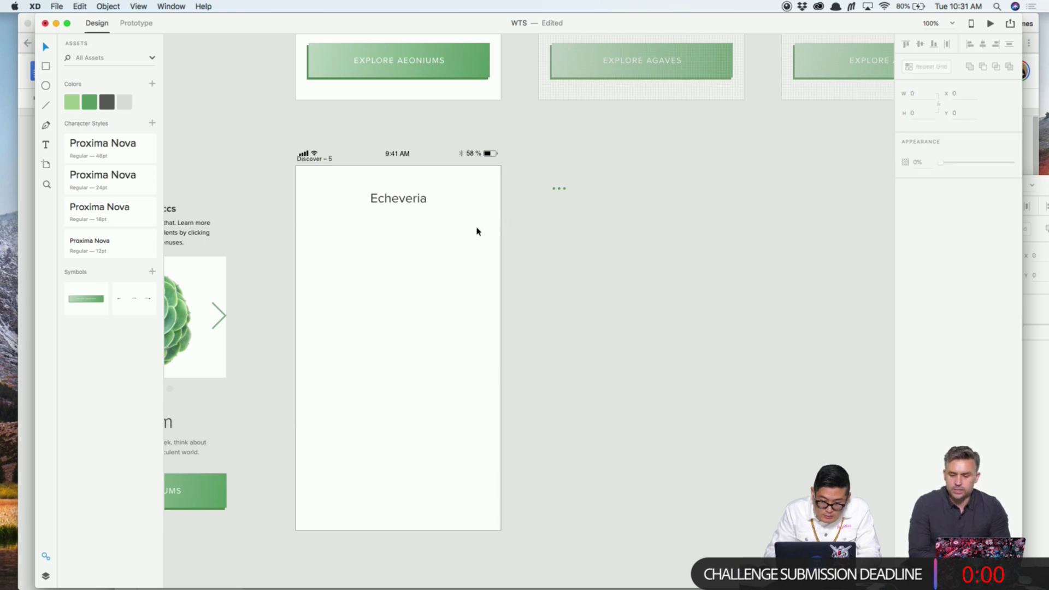
{"action": "left_click", "coordinate": [410, 203]}
{"action": "key", "text": "super+z"}
{"action": "key", "text": "super+shift+["}
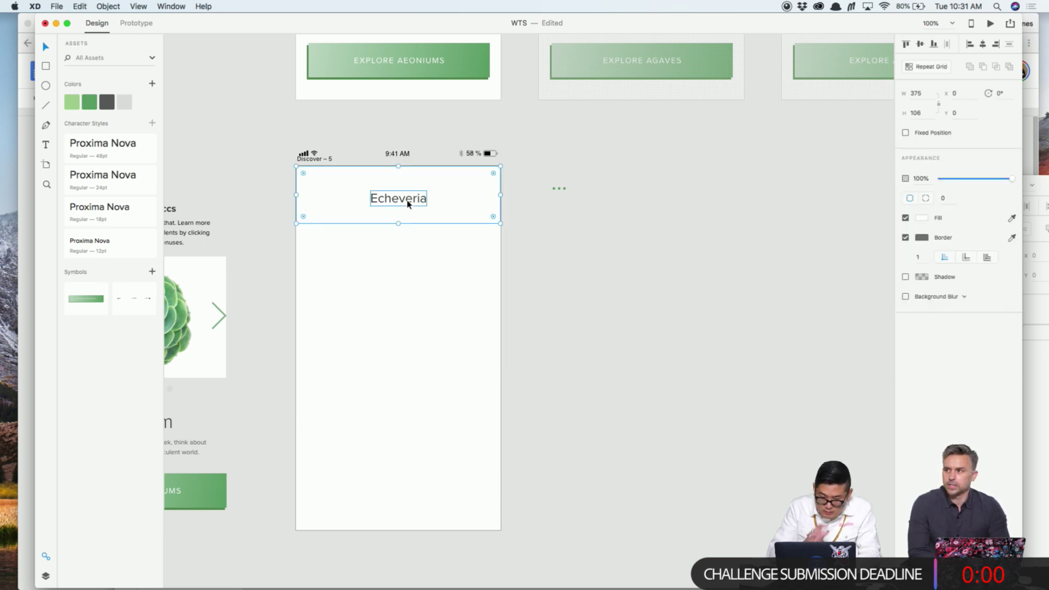
Move the status bar back onto the artboard's top edge at X 0, Y 0, over the header rectangle
{"action": "left_click", "coordinate": [408, 204]}
{"action": "left_click", "coordinate": [402, 215]}
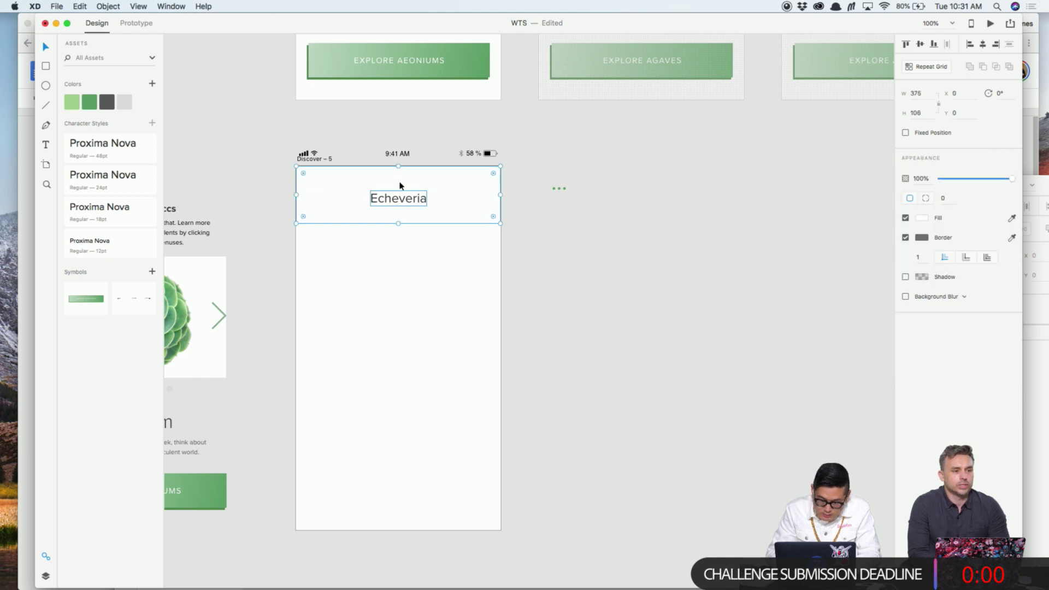
{"action": "left_click", "coordinate": [414, 133]}
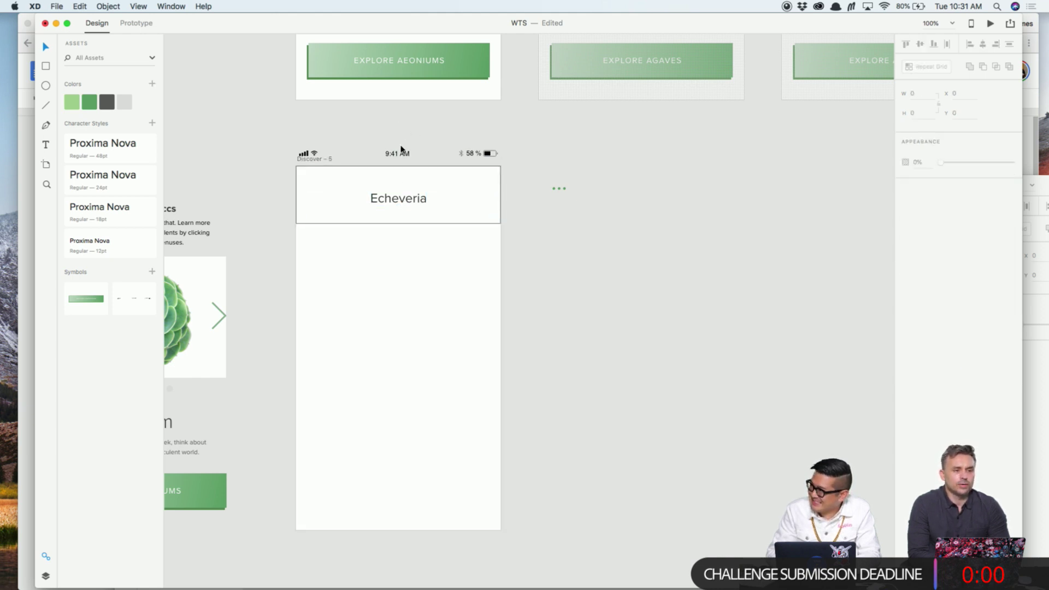
{"action": "left_click_drag", "start_coordinate": [401, 149], "coordinate": [401, 167]}
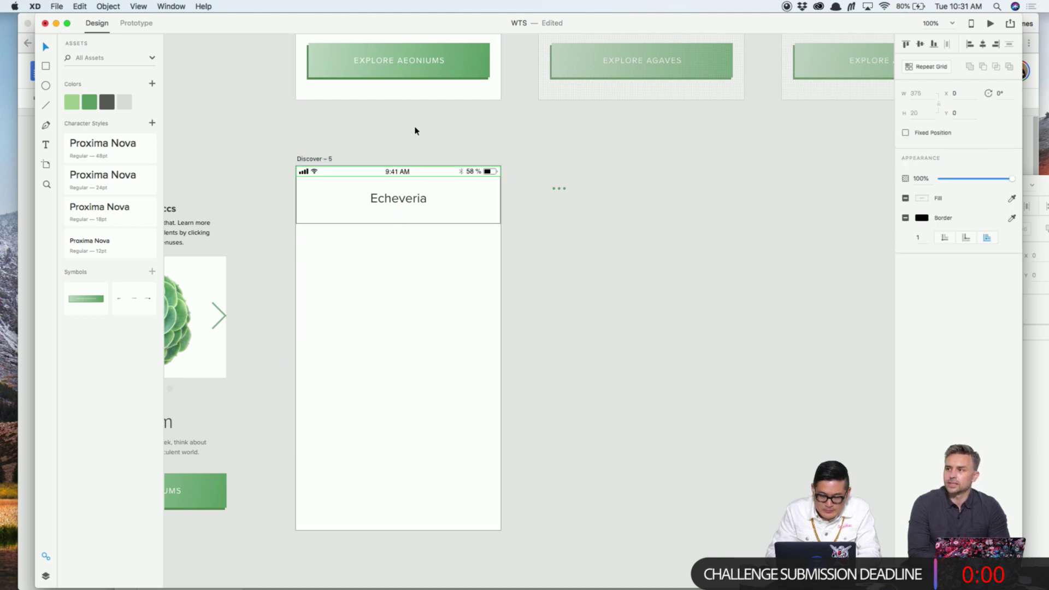
Reduce the header rectangle's height to 86 and place a copy directly beneath it at X 0, Y 86
{"action": "scroll", "coordinate": [412, 146], "scroll_direction": "down", "scroll_amount": 1}
{"action": "left_click", "coordinate": [417, 197]}
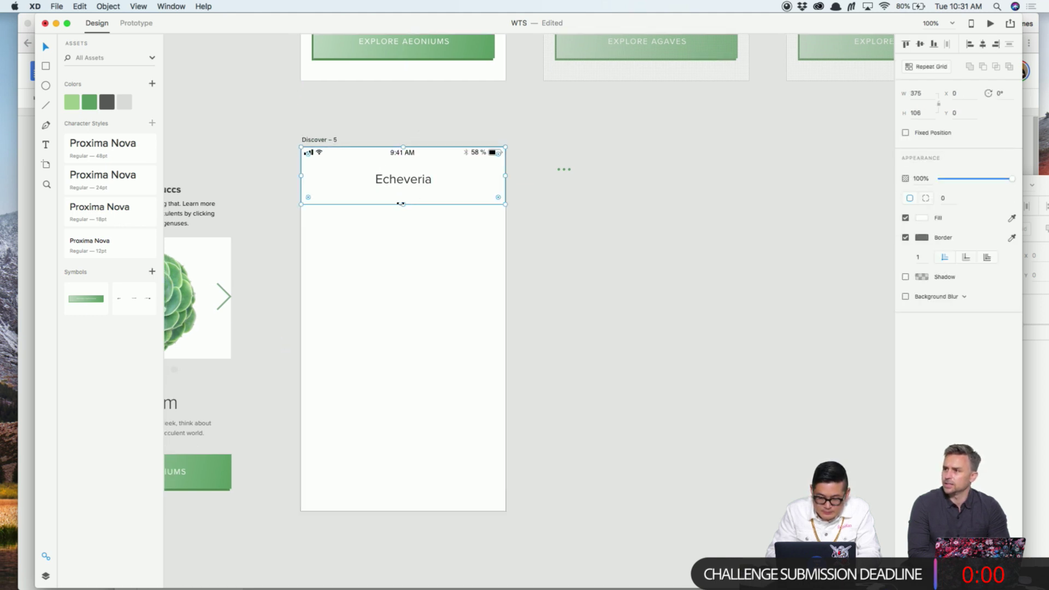
{"action": "left_click_drag", "start_coordinate": [402, 204], "coordinate": [461, 233]}
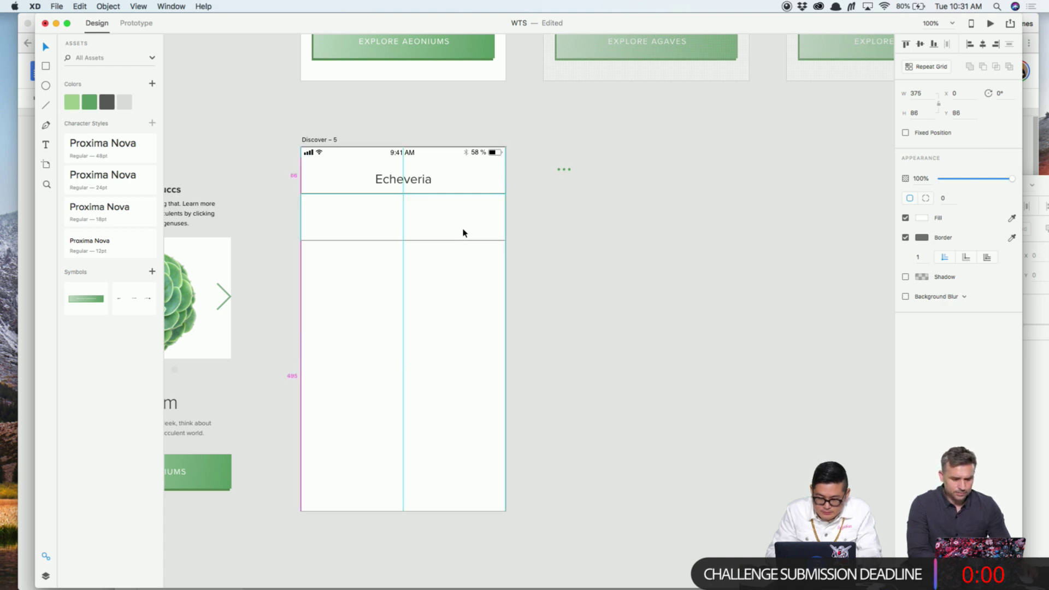
{"action": "left_click", "coordinate": [543, 306]}
{"action": "left_click", "coordinate": [313, 137]}
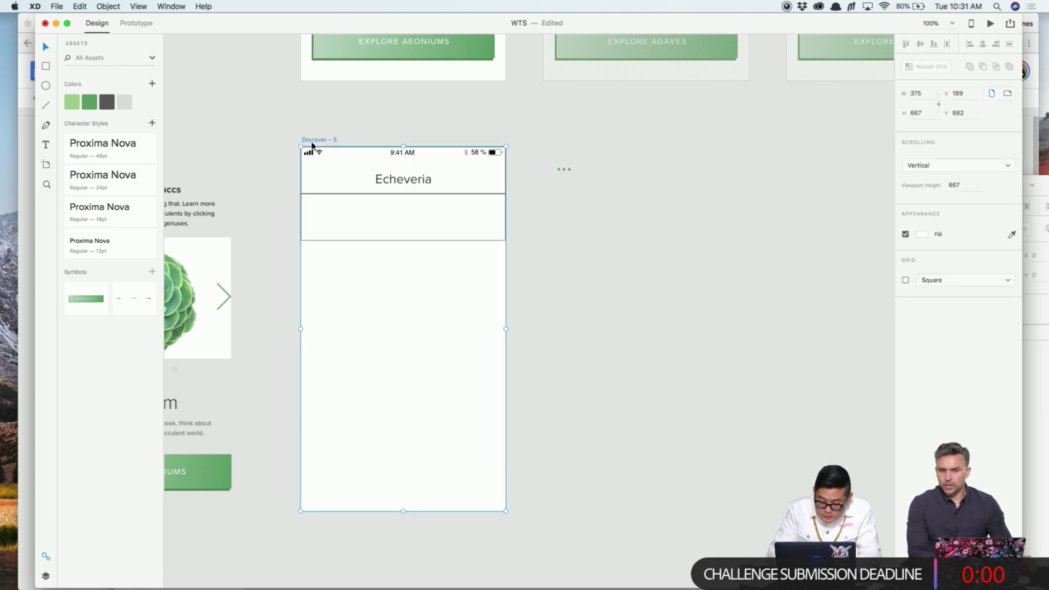
{"action": "key", "text": "super+equal"}
{"action": "left_click_drag", "start_coordinate": [311, 146], "coordinate": [494, 86]}
{"action": "left_click", "coordinate": [145, 29]}
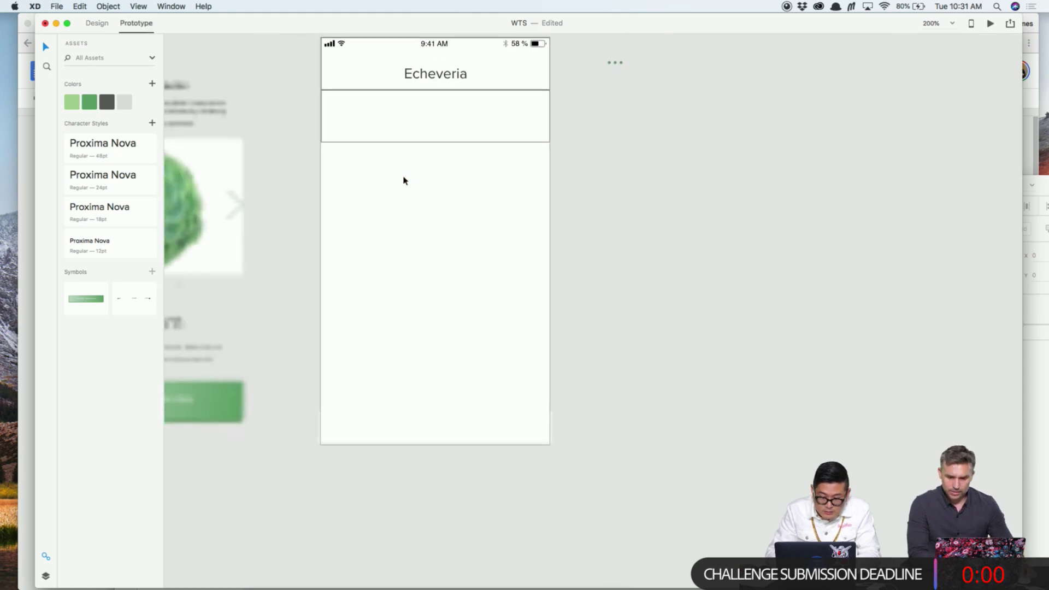
{"action": "scroll", "coordinate": [403, 178], "scroll_direction": "up", "scroll_amount": 3}
{"action": "left_click", "coordinate": [403, 178]}
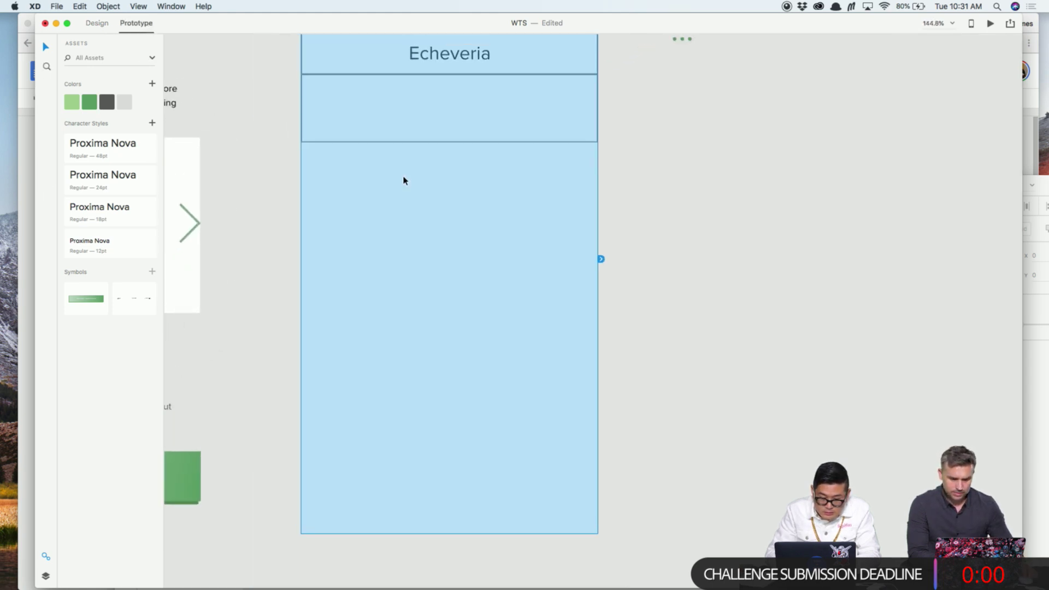
{"action": "left_click", "coordinate": [102, 24]}
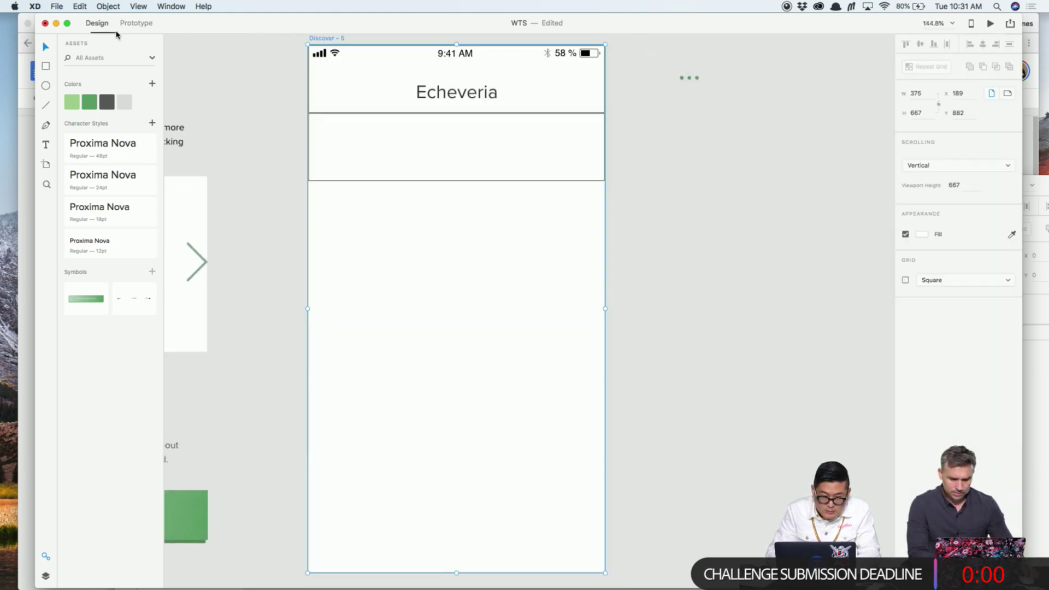
Stretch the lower rectangle's bottom edge downward to form a taller image area beneath the header
{"action": "left_click", "coordinate": [474, 158]}
{"action": "left_click_drag", "start_coordinate": [457, 179], "coordinate": [461, 253]}
{"action": "left_click", "coordinate": [473, 313]}
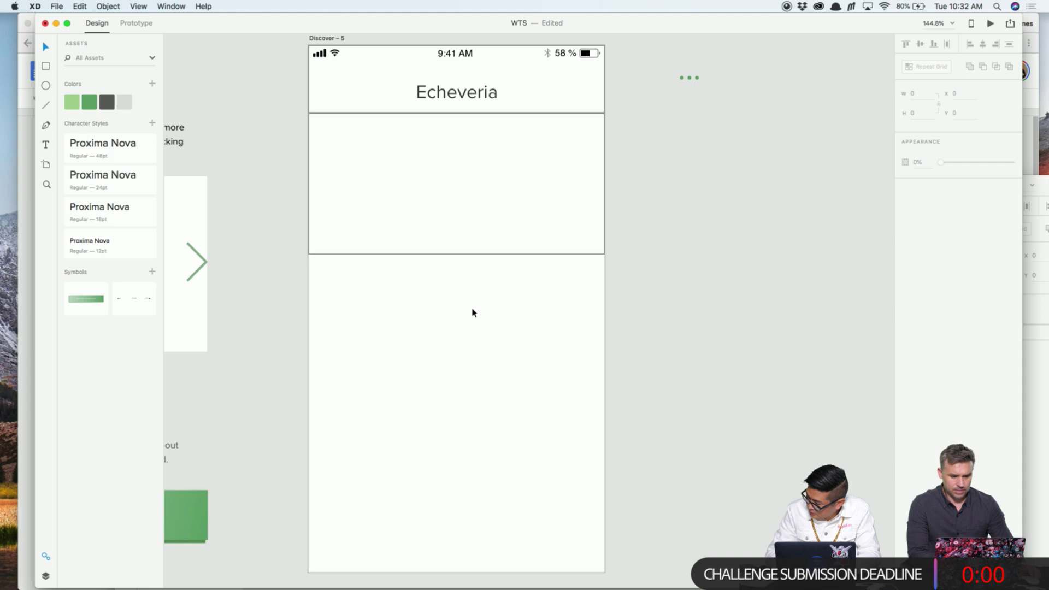
Place a copy of the Echeveria title below the image area at about X 52, Y 297 and left-align its text
{"action": "key", "text": "super+Tab"}
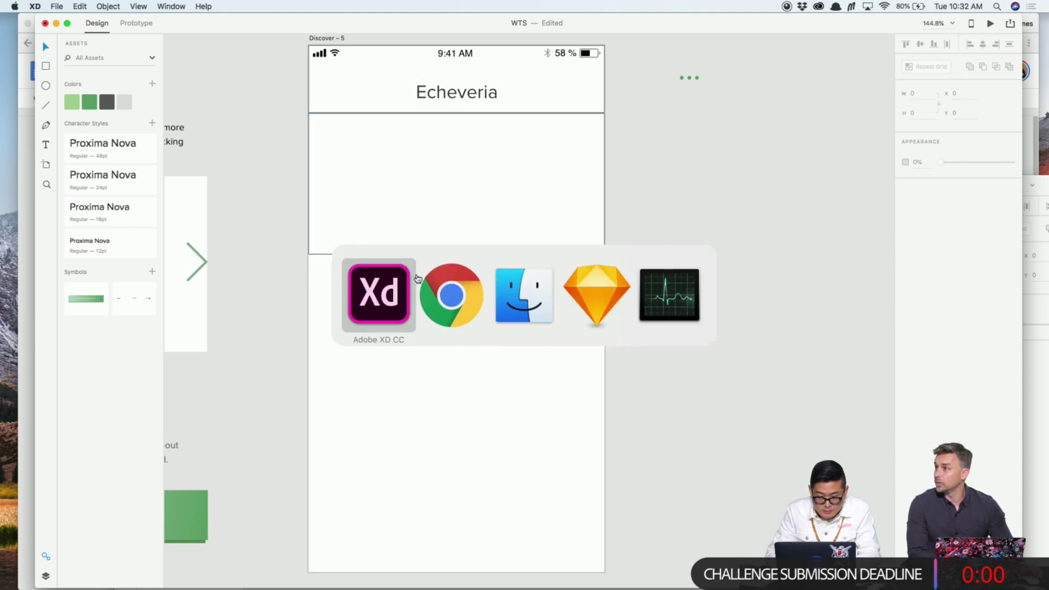
{"action": "key", "text": "Escape"}
{"action": "left_click", "coordinate": [421, 90]}
{"action": "left_click_drag", "start_coordinate": [436, 90], "coordinate": [412, 295]}
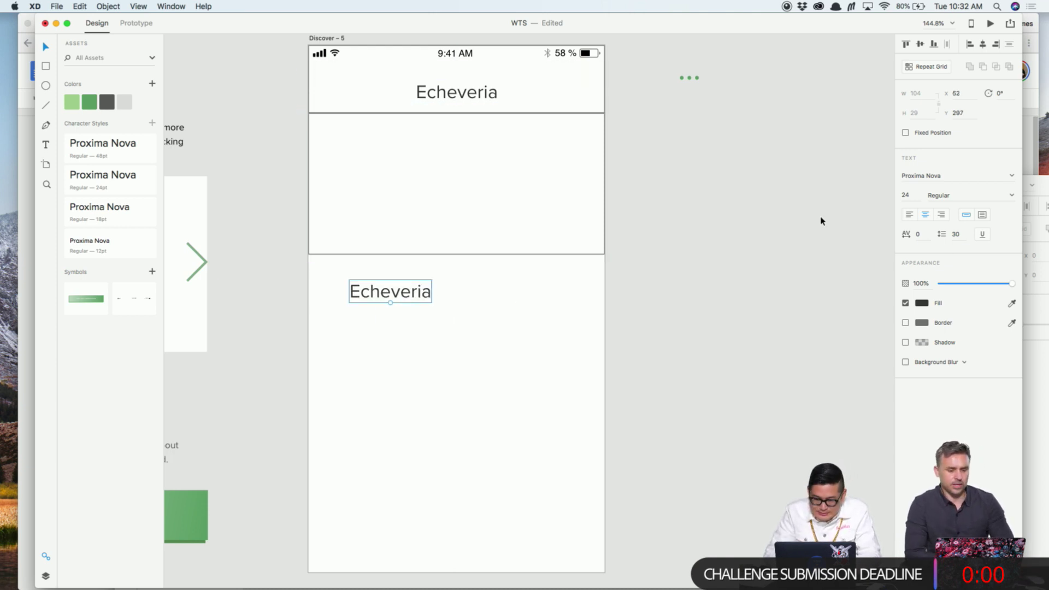
{"action": "left_click", "coordinate": [911, 216]}
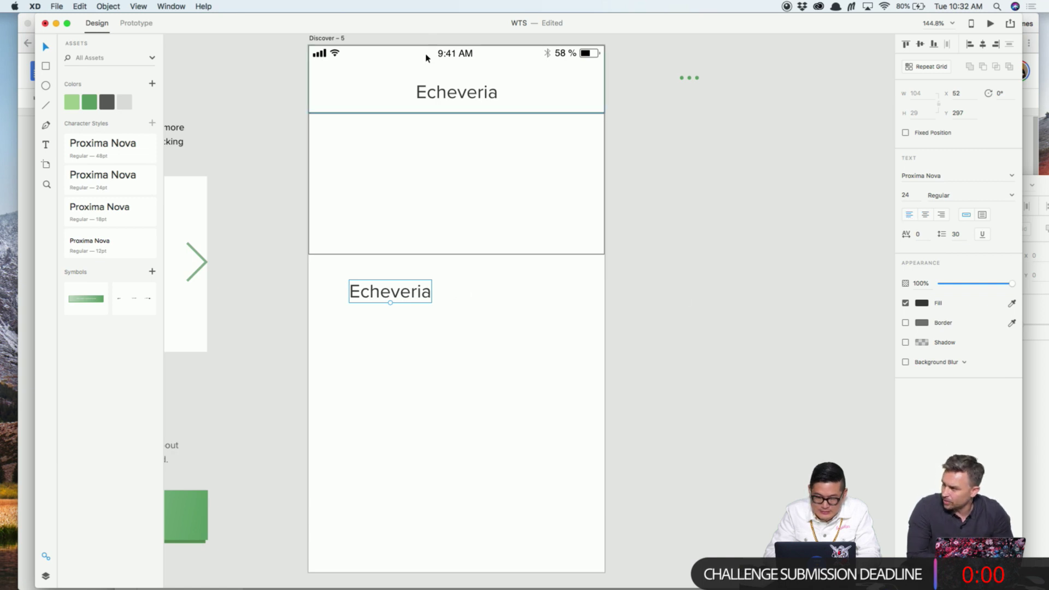
Switch to the What the Succ - Content document in Chrome and select the Echeveria description paragraph in the GDP section
{"action": "left_click_drag", "start_coordinate": [444, 25], "coordinate": [471, 107]}
{"action": "left_click", "coordinate": [490, 26]}
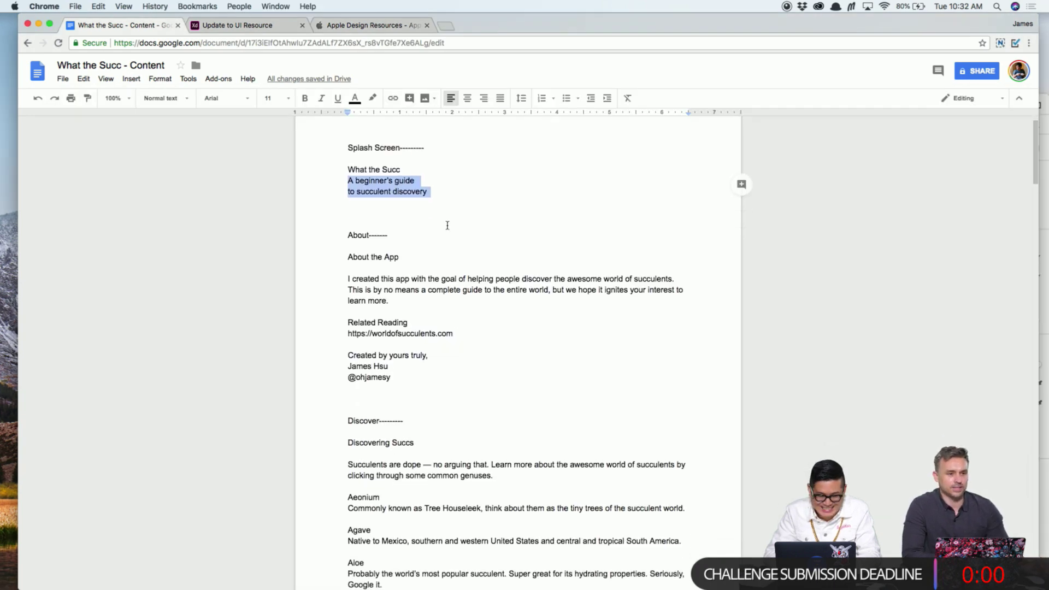
{"action": "scroll", "coordinate": [419, 280], "scroll_direction": "down", "scroll_amount": 10}
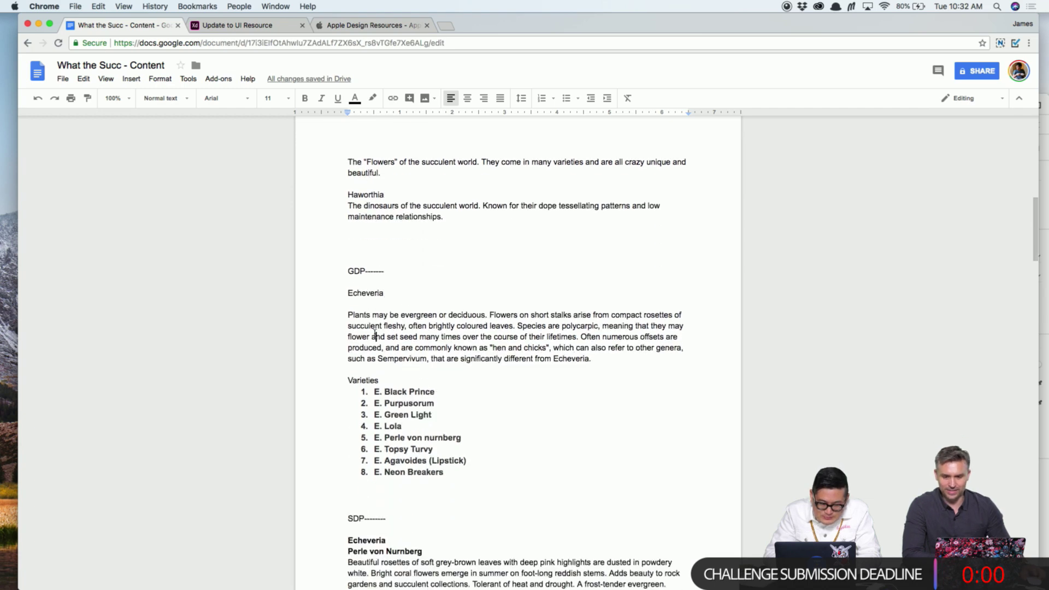
{"action": "triple_click", "coordinate": [375, 334]}
Return to Adobe XD, shift the left-aligned Echeveria text to about X 39, Y 290 and duplicate it directly beneath
{"action": "key", "text": "super+Tab"}
{"action": "left_click_drag", "start_coordinate": [403, 370], "coordinate": [393, 398]}
{"action": "key", "text": "super+d"}
{"action": "left_click", "coordinate": [528, 429]}
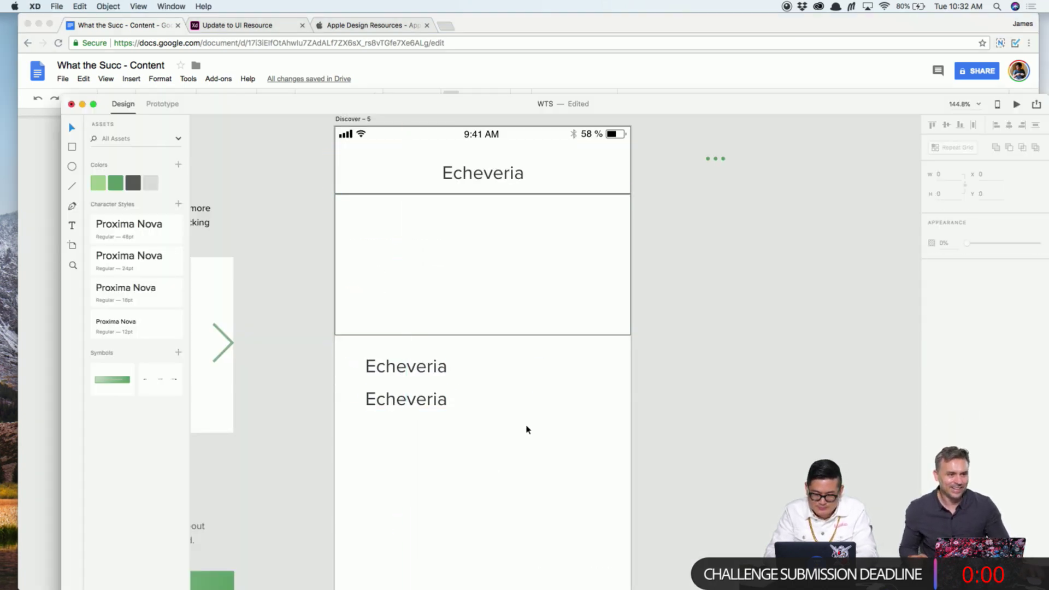
Turn on a four-column layout grid for the Discover – 5 artboard
{"action": "left_click", "coordinate": [368, 119]}
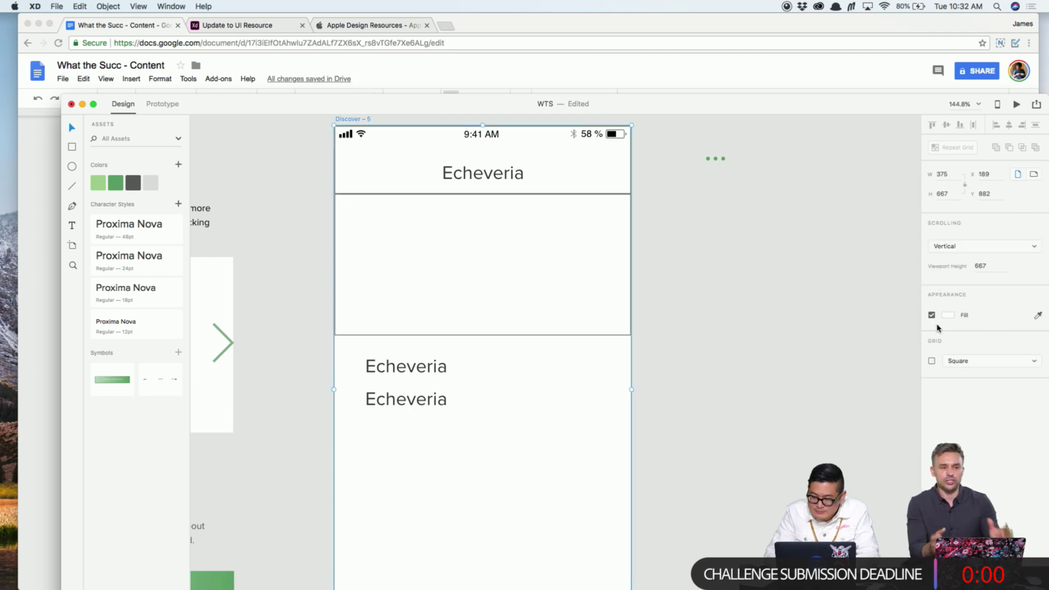
{"action": "left_click", "coordinate": [931, 361]}
{"action": "left_click", "coordinate": [978, 360]}
{"action": "left_click", "coordinate": [962, 350]}
Move both Echeveria texts below the image area together to the left edge of the first grid column
{"action": "left_click", "coordinate": [432, 382]}
{"action": "left_click", "coordinate": [412, 400], "text": "shift"}
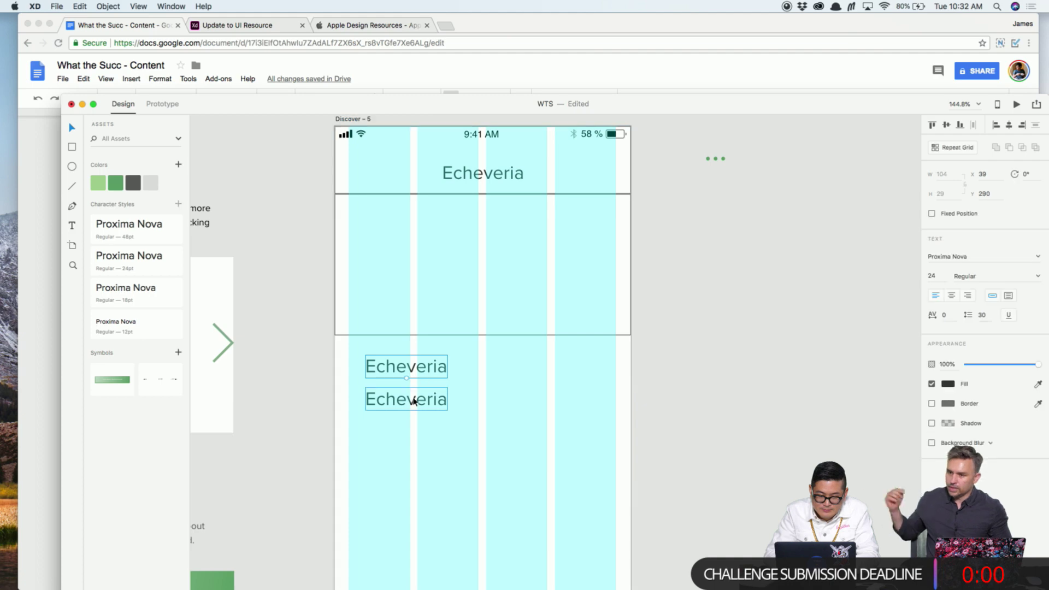
{"action": "left_click_drag", "start_coordinate": [410, 375], "coordinate": [393, 377]}
{"action": "left_click", "coordinate": [433, 430]}
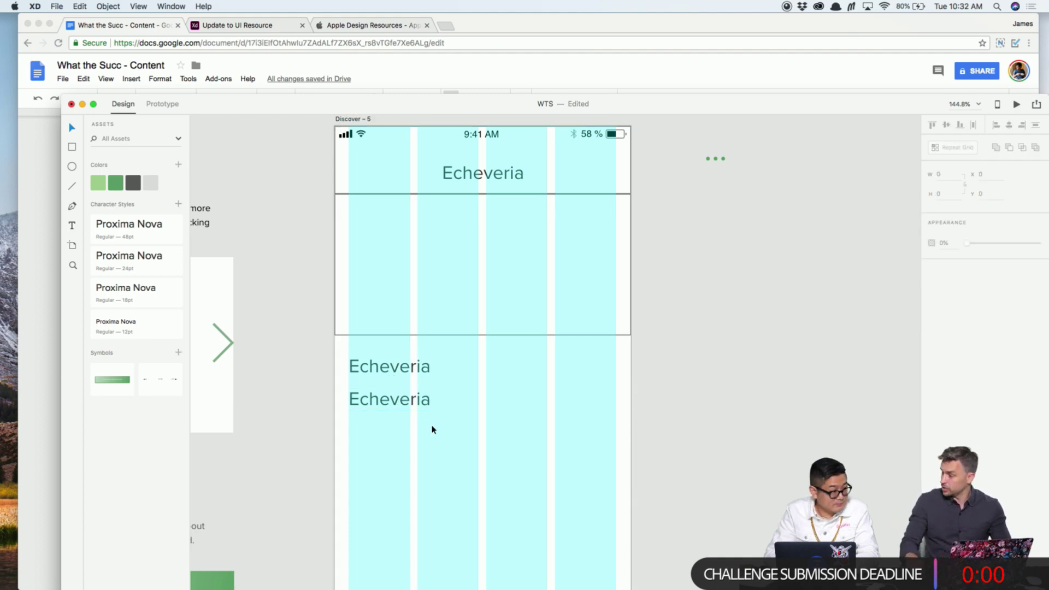
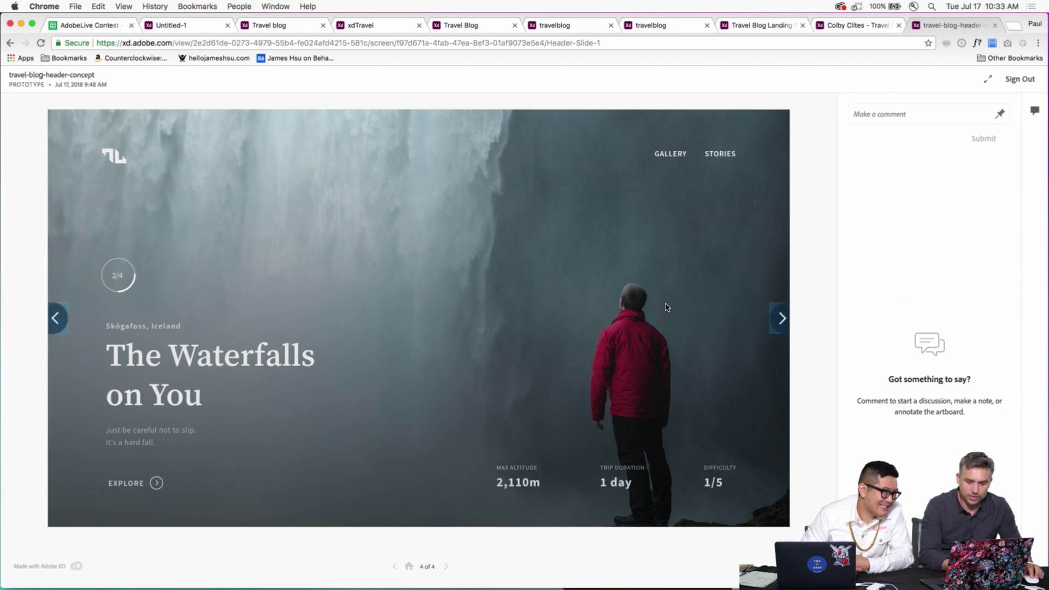
Page through the slides of the shared travel-blog-header-concept prototype in Chrome and examine their transitions and slide counter
{"action": "left_click", "coordinate": [781, 319]}
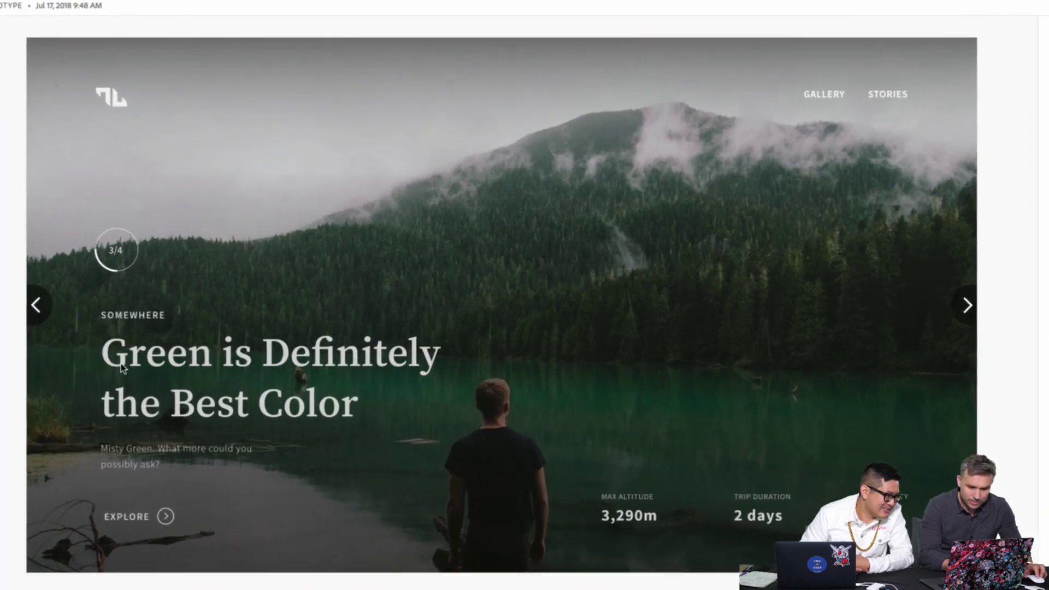
{"action": "left_click", "coordinate": [966, 309]}
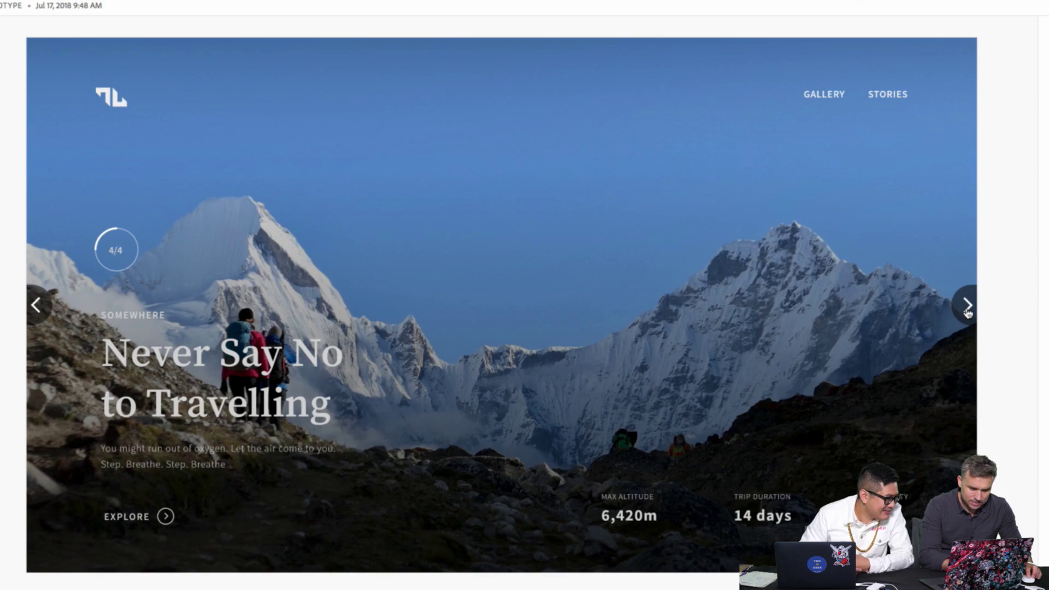
{"action": "left_click", "coordinate": [966, 310]}
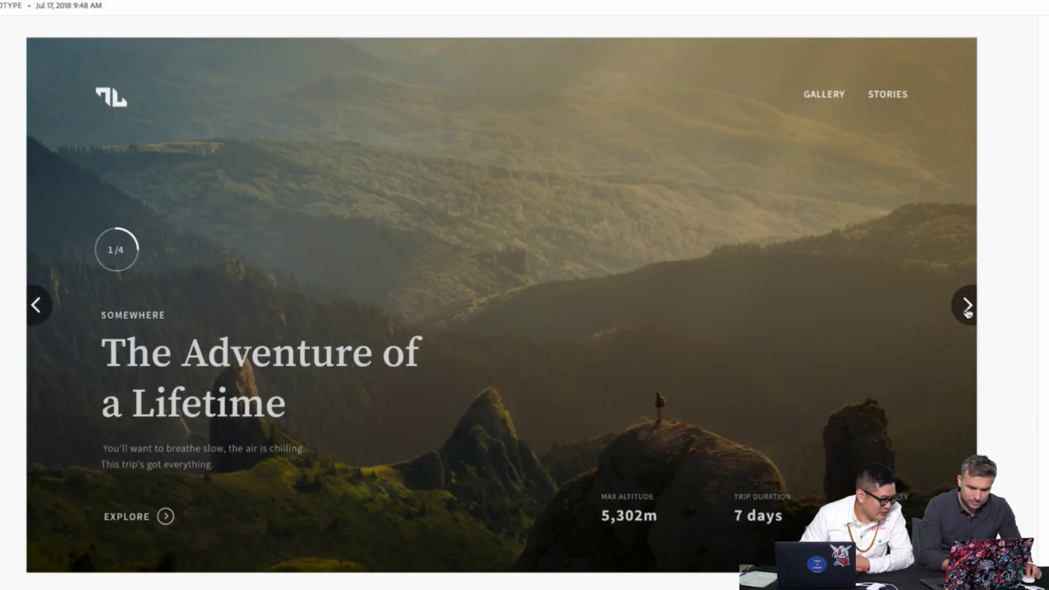
{"action": "left_click", "coordinate": [967, 309]}
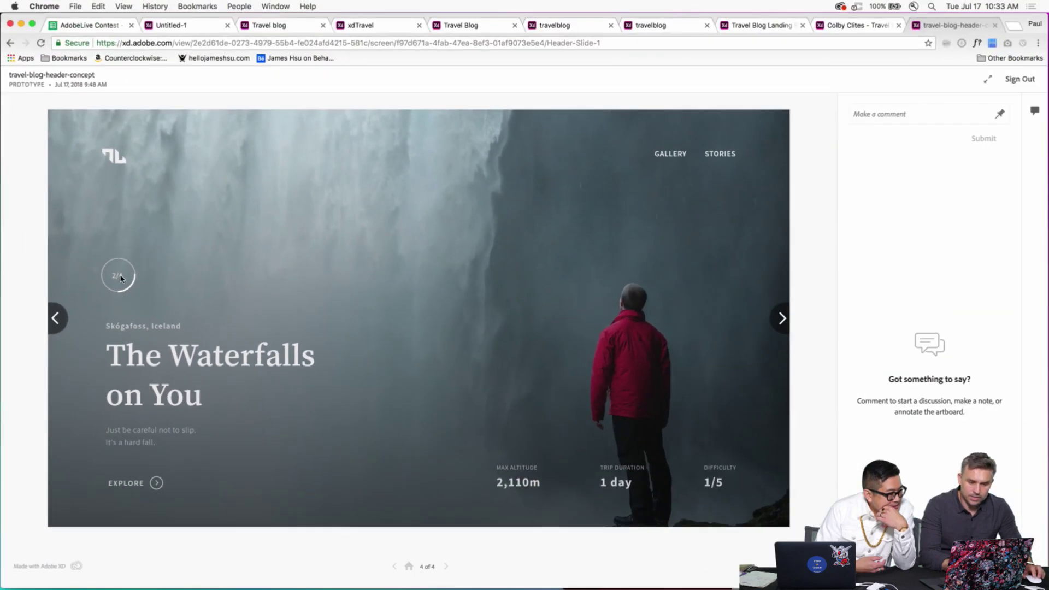
{"action": "left_click", "coordinate": [781, 318]}
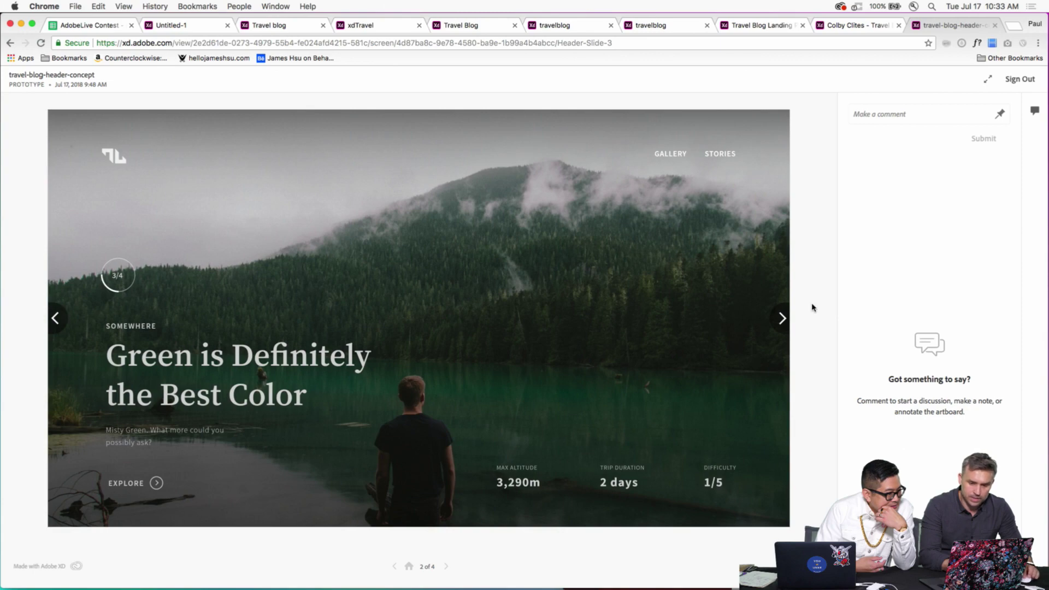
{"action": "left_click", "coordinate": [783, 319]}
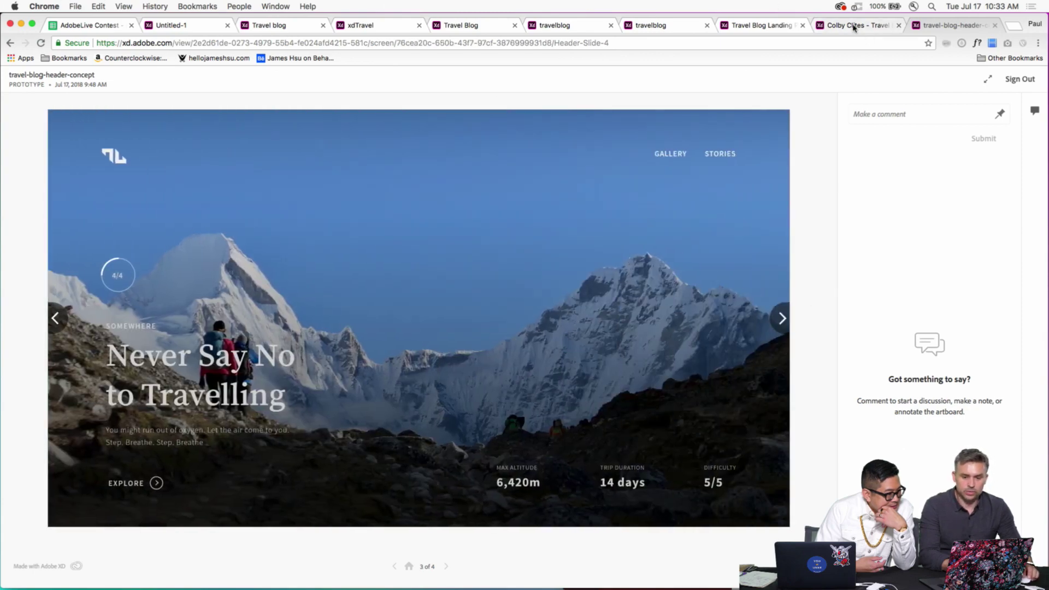
Examine the shared Plants Near You prototype, going full screen through location access to Succulent Plants and back to its first screen
{"action": "left_click", "coordinate": [854, 26]}
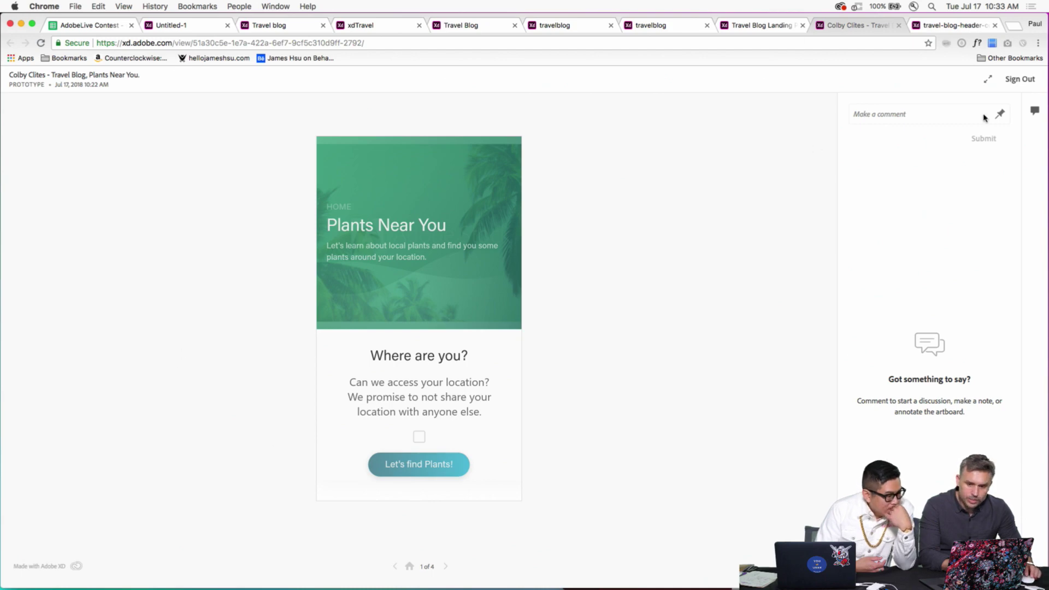
{"action": "left_click", "coordinate": [987, 84]}
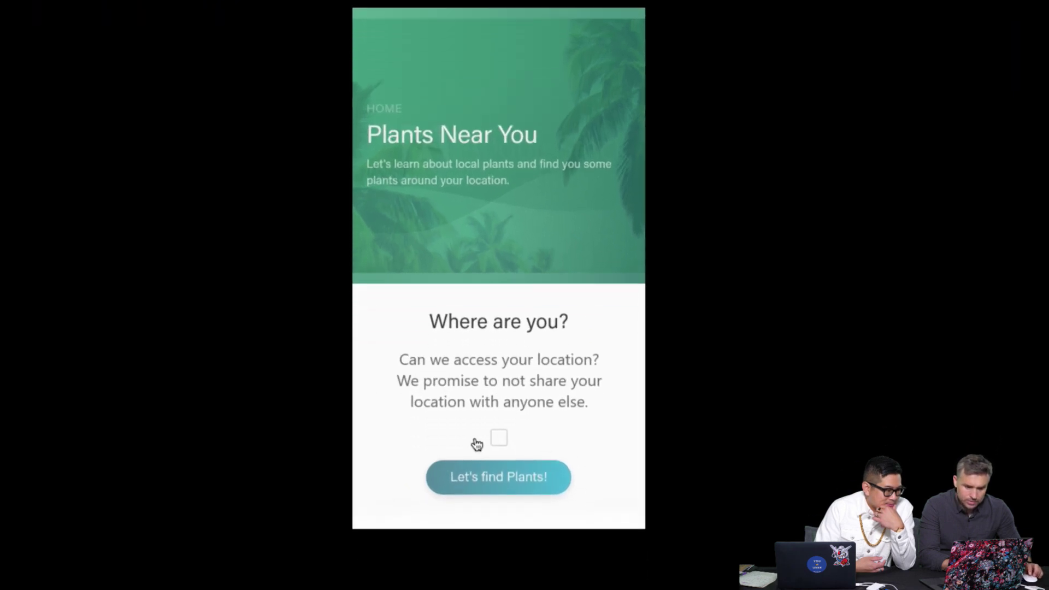
{"action": "left_click", "coordinate": [516, 485]}
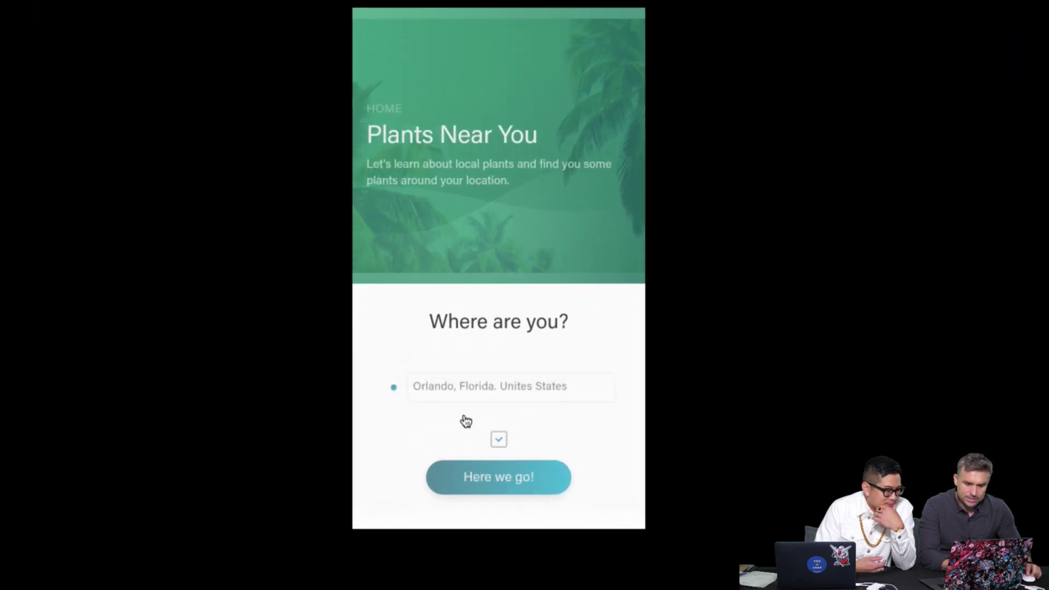
{"action": "left_click", "coordinate": [470, 394]}
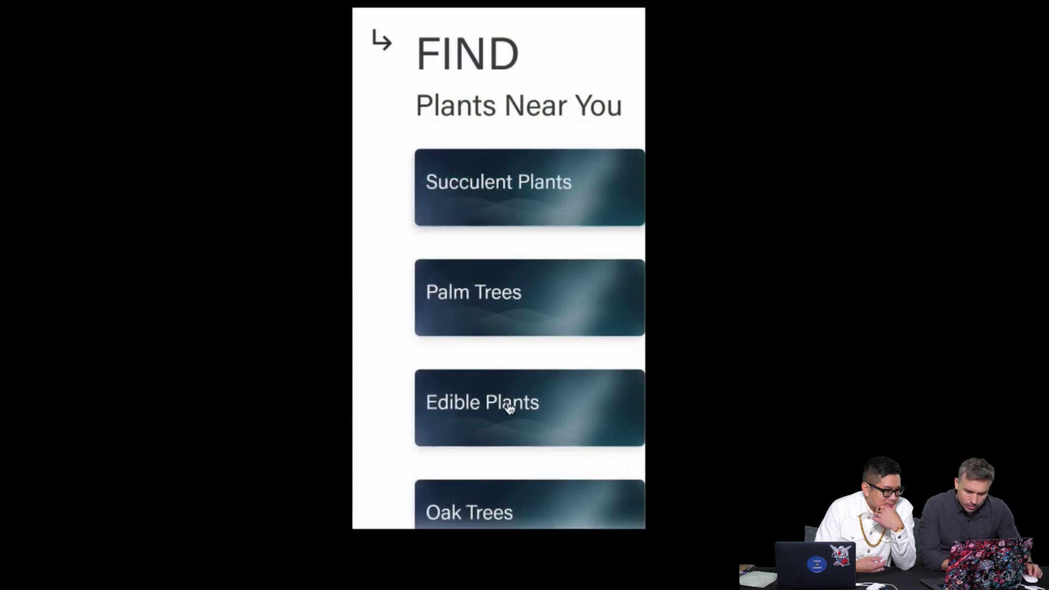
{"action": "left_click", "coordinate": [481, 191]}
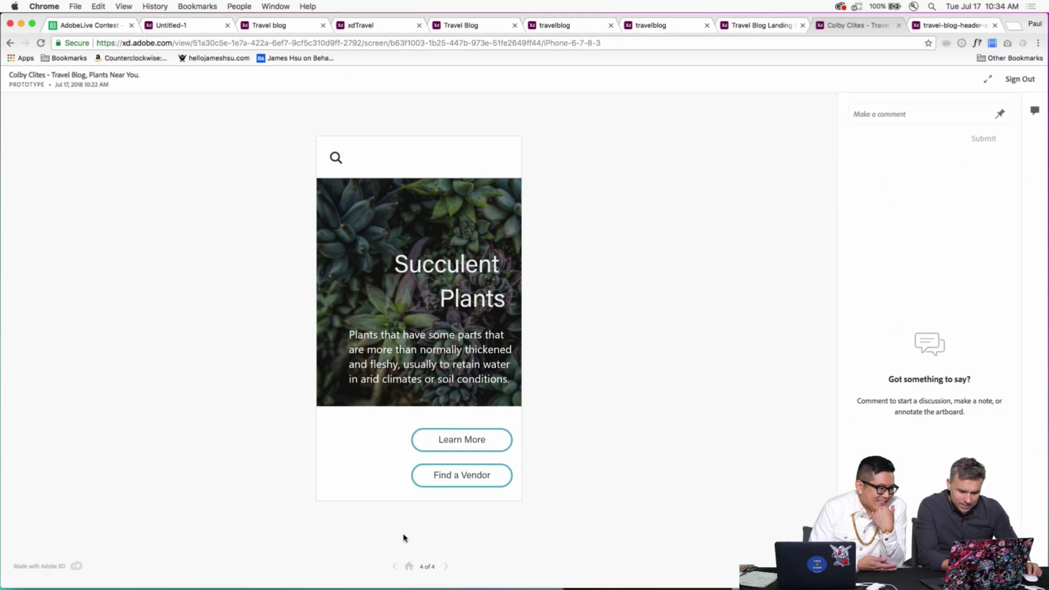
{"action": "left_click", "coordinate": [447, 567]}
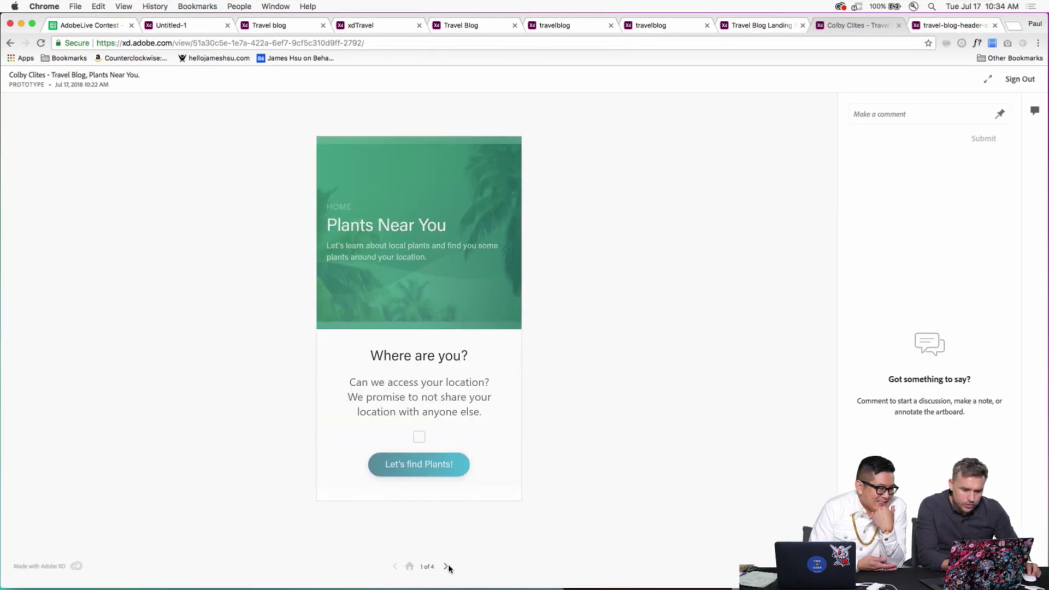
Page through the Plants Near You prototype to its last screen, Succulent Plants, and examine each layout
{"action": "left_click", "coordinate": [447, 566]}
{"action": "left_click", "coordinate": [447, 567]}
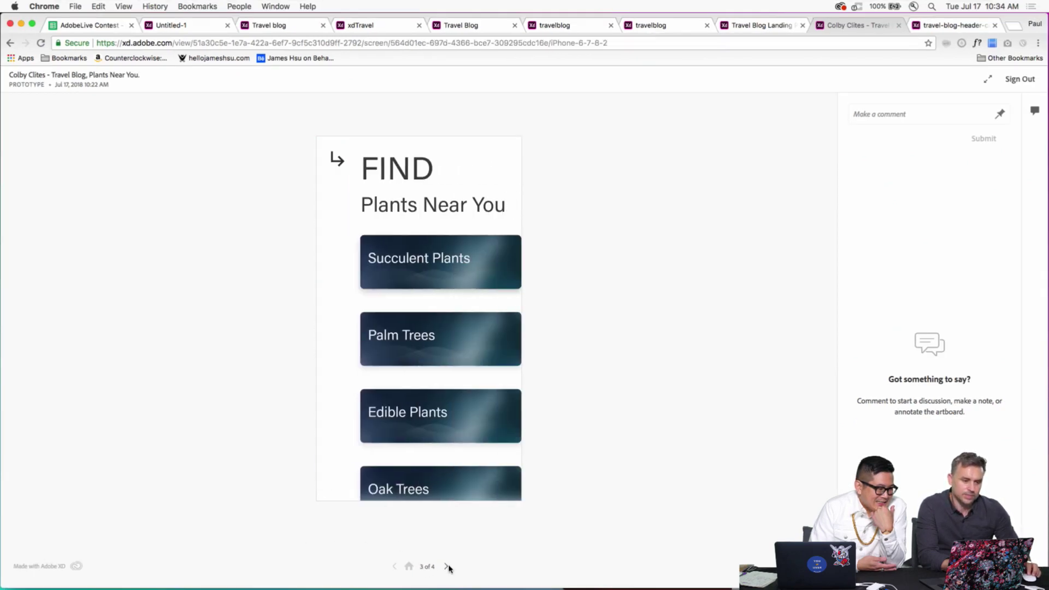
{"action": "left_click", "coordinate": [447, 566]}
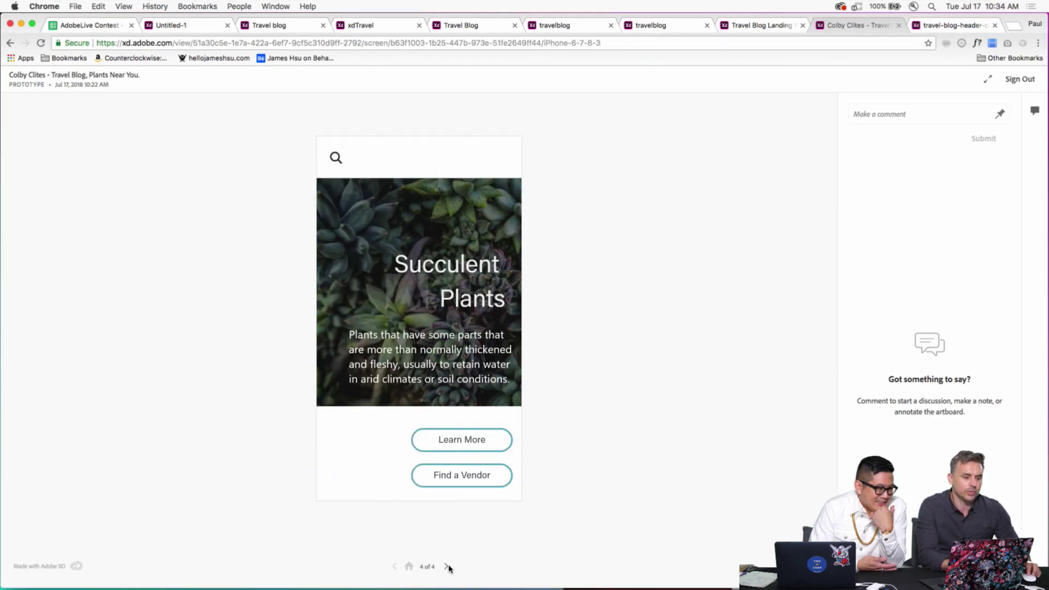
Switch to the Travel Blog Landing Page prototype and show it full screen to examine its header and Oregon hero slide
{"action": "left_click", "coordinate": [750, 26]}
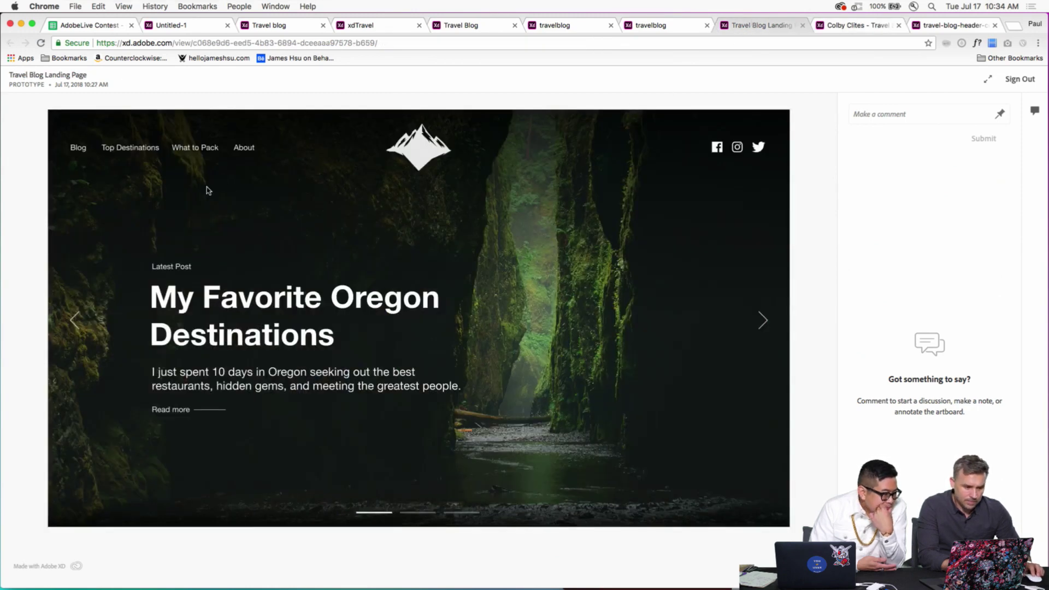
{"action": "scroll", "coordinate": [344, 400], "scroll_direction": "down", "scroll_amount": 3}
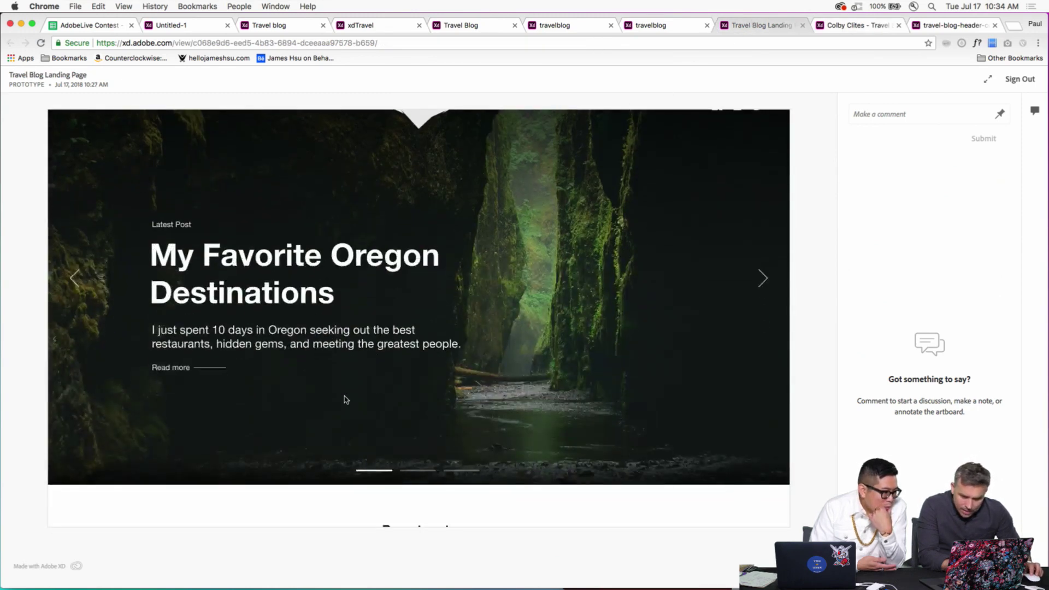
{"action": "scroll", "coordinate": [344, 400], "scroll_direction": "up", "scroll_amount": 3}
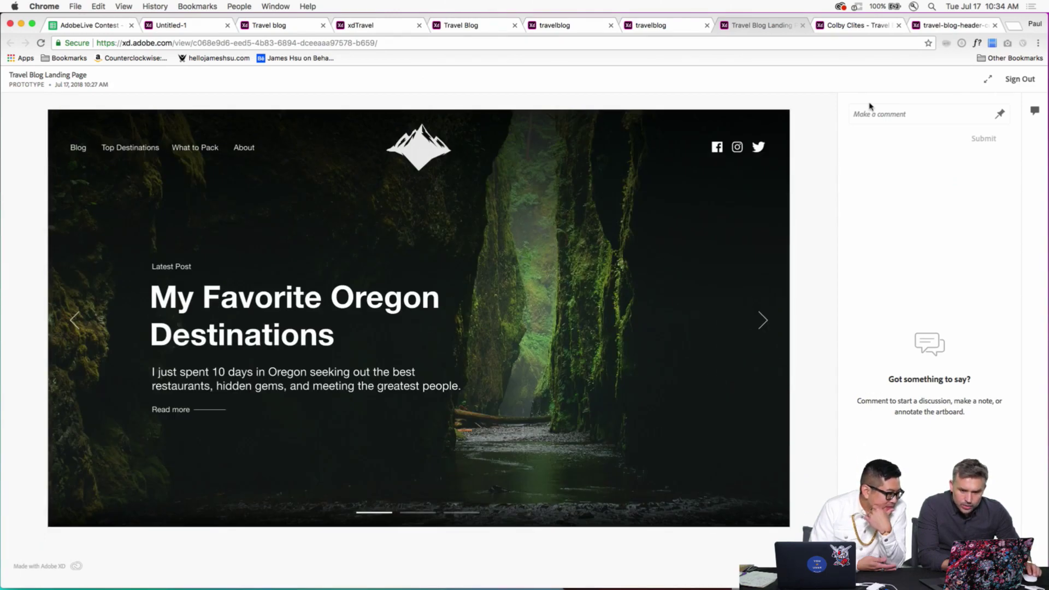
{"action": "left_click", "coordinate": [988, 81]}
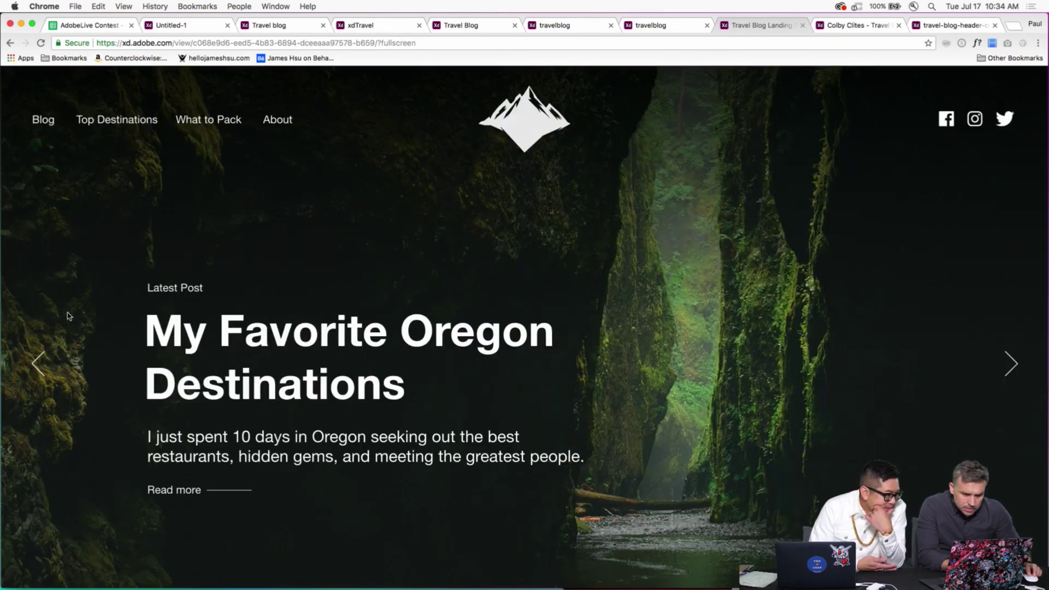
{"action": "left_click", "coordinate": [32, 25]}
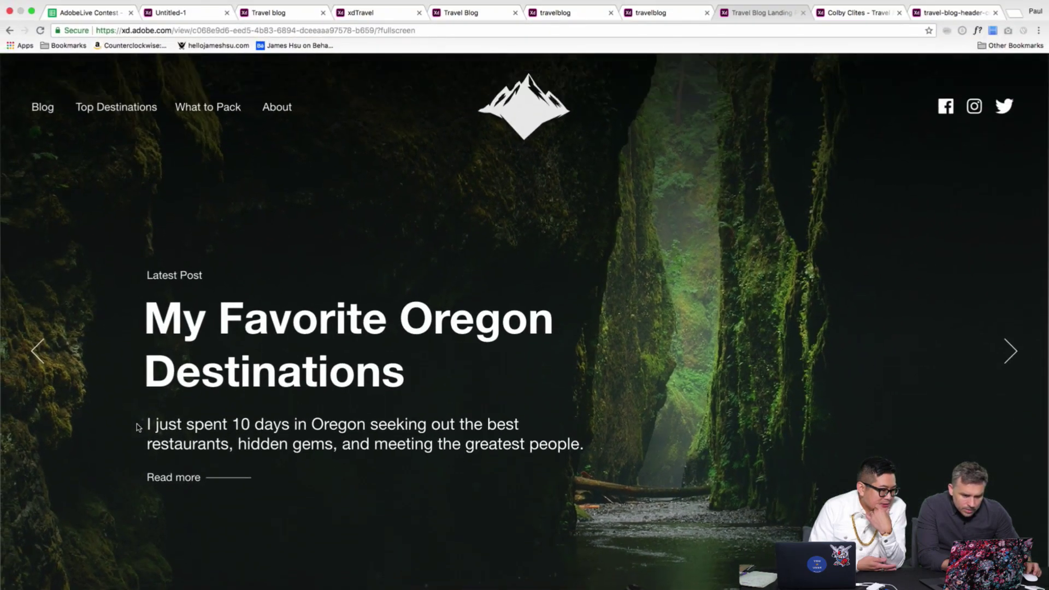
Examine the full-screen landing page from Recent posts through the article list, pagination and picture gallery to the footer
{"action": "scroll", "coordinate": [138, 427], "scroll_direction": "down", "scroll_amount": 10}
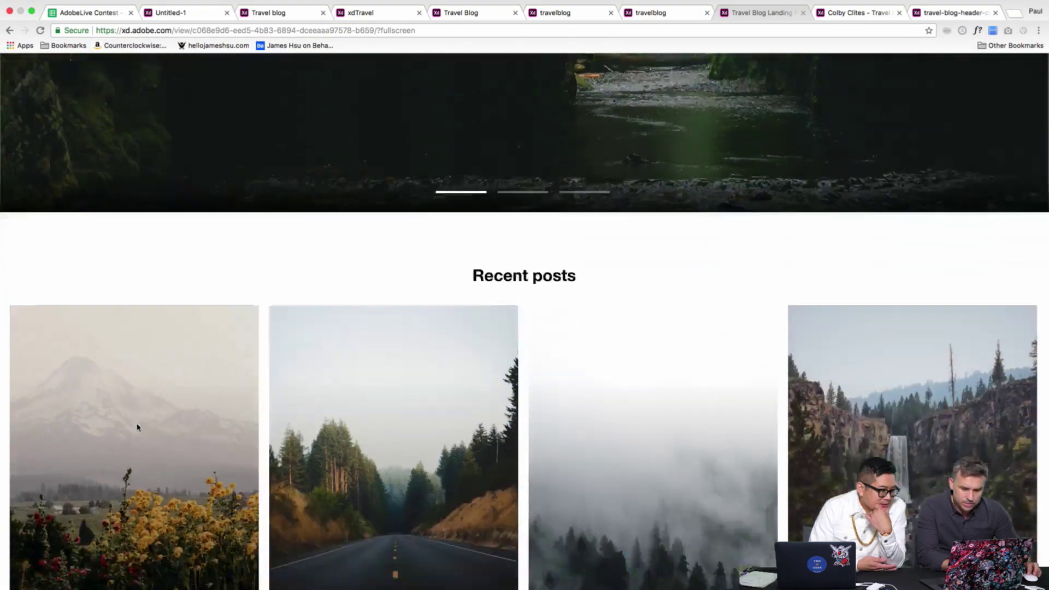
{"action": "scroll", "coordinate": [138, 426], "scroll_direction": "down", "scroll_amount": 3}
{"action": "scroll", "coordinate": [639, 425], "scroll_direction": "down", "scroll_amount": 8}
{"action": "scroll", "coordinate": [639, 425], "scroll_direction": "down", "scroll_amount": 13}
{"action": "scroll", "coordinate": [638, 427], "scroll_direction": "down", "scroll_amount": 10}
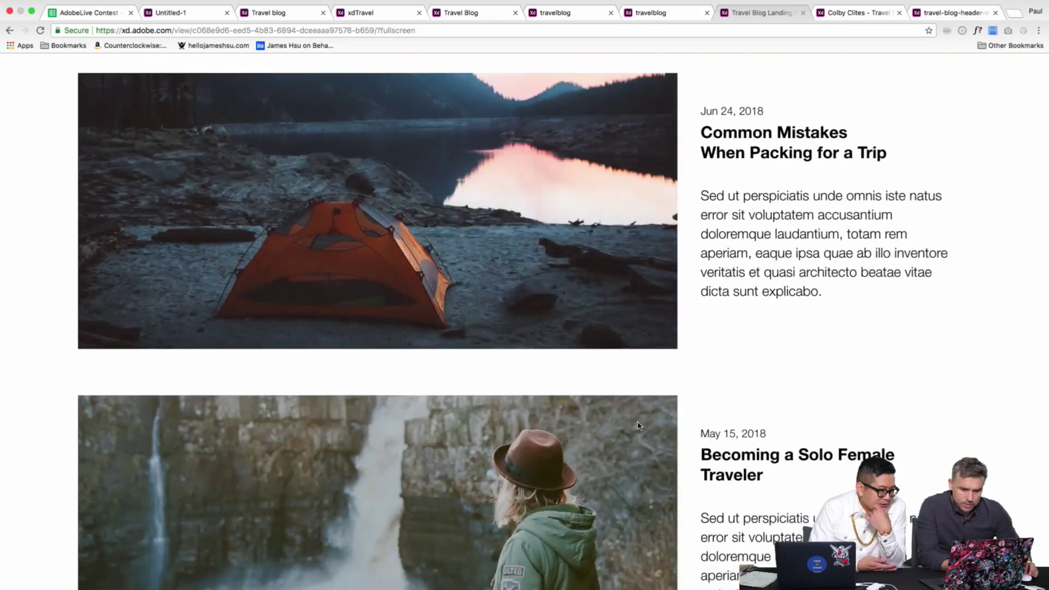
{"action": "scroll", "coordinate": [638, 426], "scroll_direction": "down", "scroll_amount": 5}
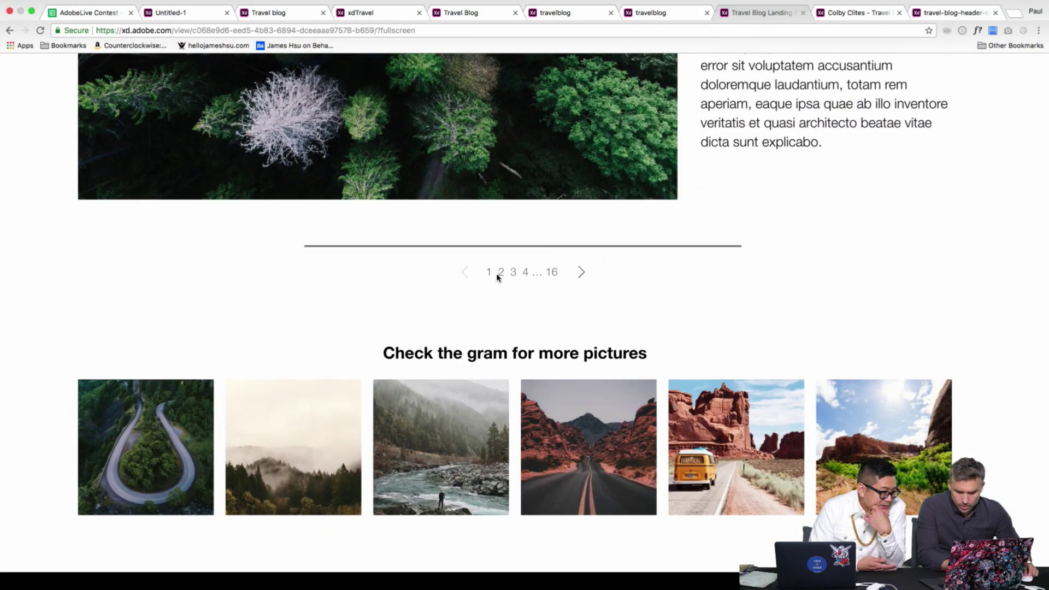
{"action": "scroll", "coordinate": [563, 306], "scroll_direction": "down", "scroll_amount": 1}
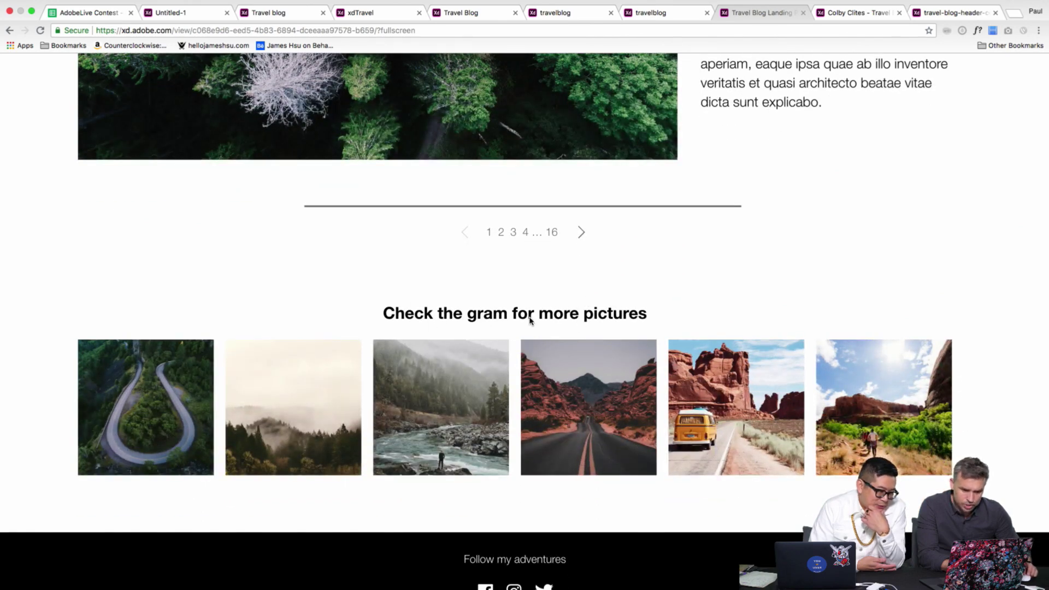
{"action": "scroll", "coordinate": [508, 515], "scroll_direction": "down", "scroll_amount": 1}
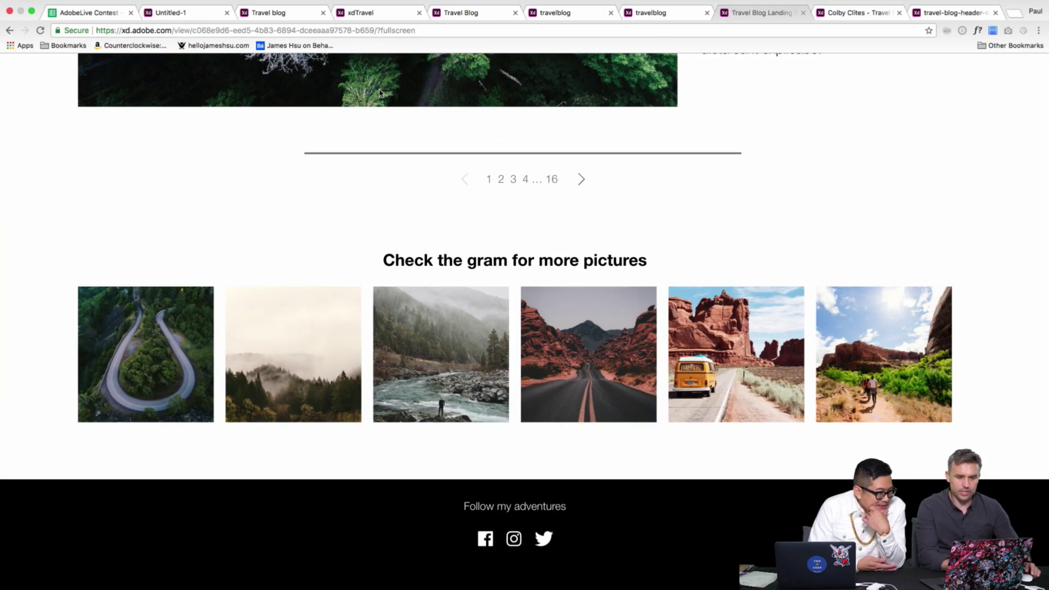
Review the landing page's hero area again, leave full screen and check the gallery and footer in the normal view
{"action": "scroll", "coordinate": [321, 187], "scroll_direction": "up", "scroll_amount": 20}
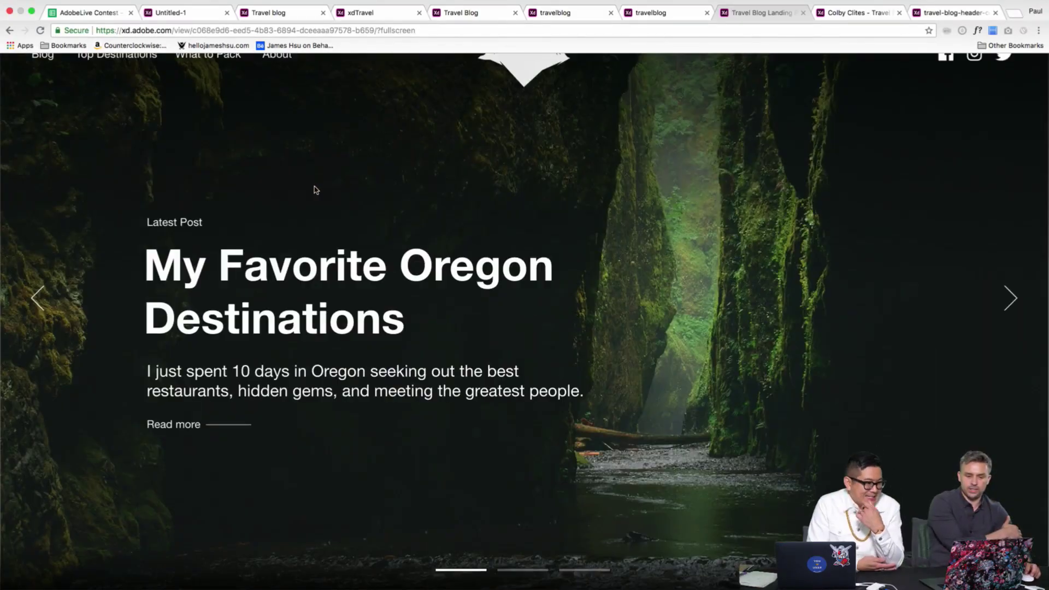
{"action": "scroll", "coordinate": [240, 168], "scroll_direction": "up", "scroll_amount": 1}
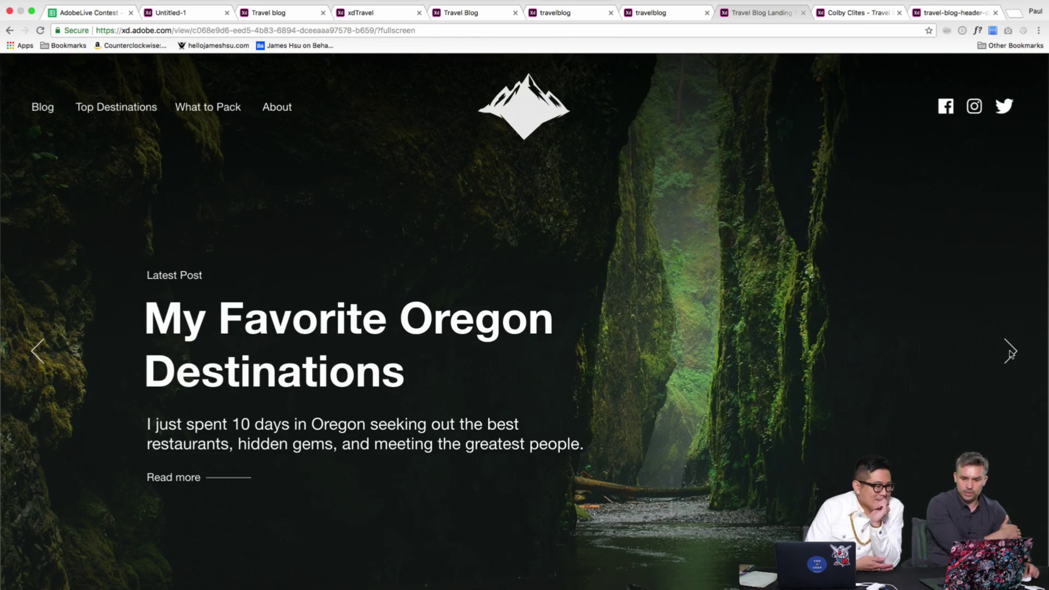
{"action": "key", "text": "Escape"}
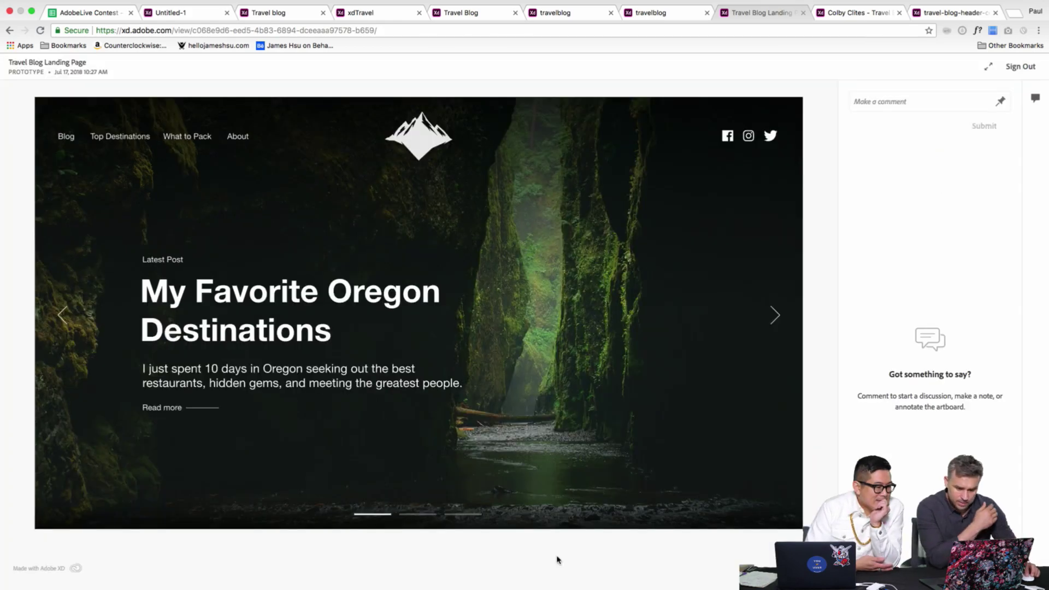
{"action": "scroll", "coordinate": [300, 363], "scroll_direction": "down", "scroll_amount": 15}
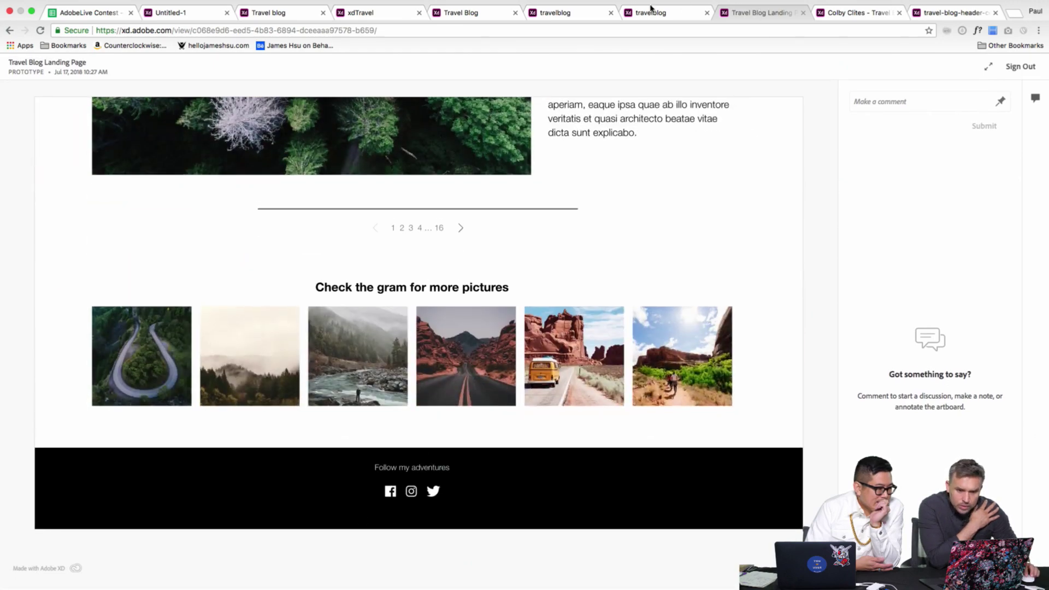
Switch to the travelblog prototype with the Iceland hero and examine its navigation, social side column and text over the image
{"action": "left_click", "coordinate": [653, 8]}
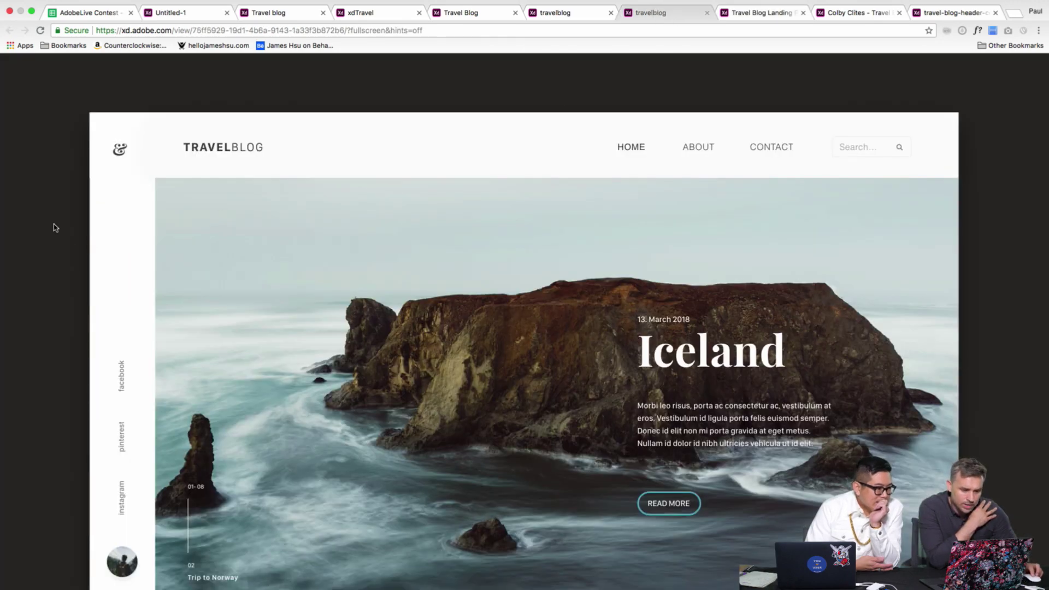
{"action": "scroll", "coordinate": [523, 330], "scroll_direction": "down", "scroll_amount": 2}
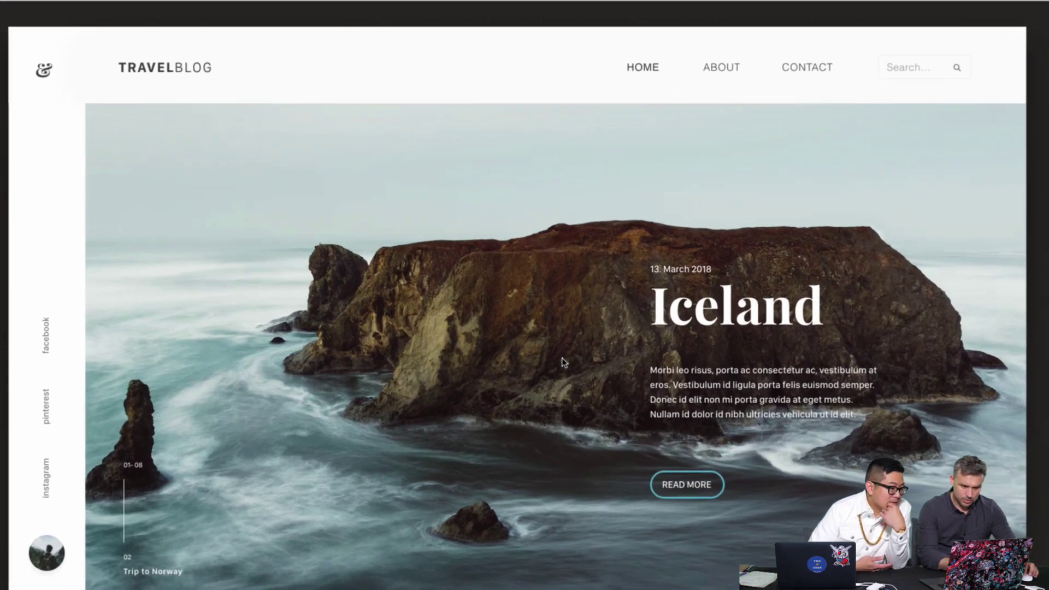
{"action": "scroll", "coordinate": [559, 350], "scroll_direction": "down", "scroll_amount": 1}
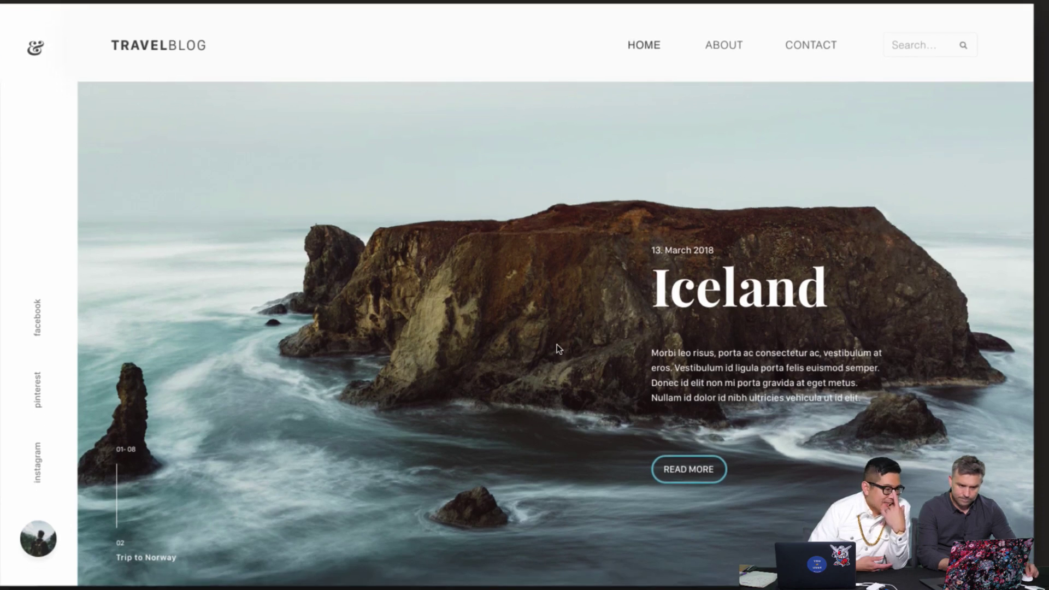
{"action": "scroll", "coordinate": [556, 344], "scroll_direction": "up", "scroll_amount": 2}
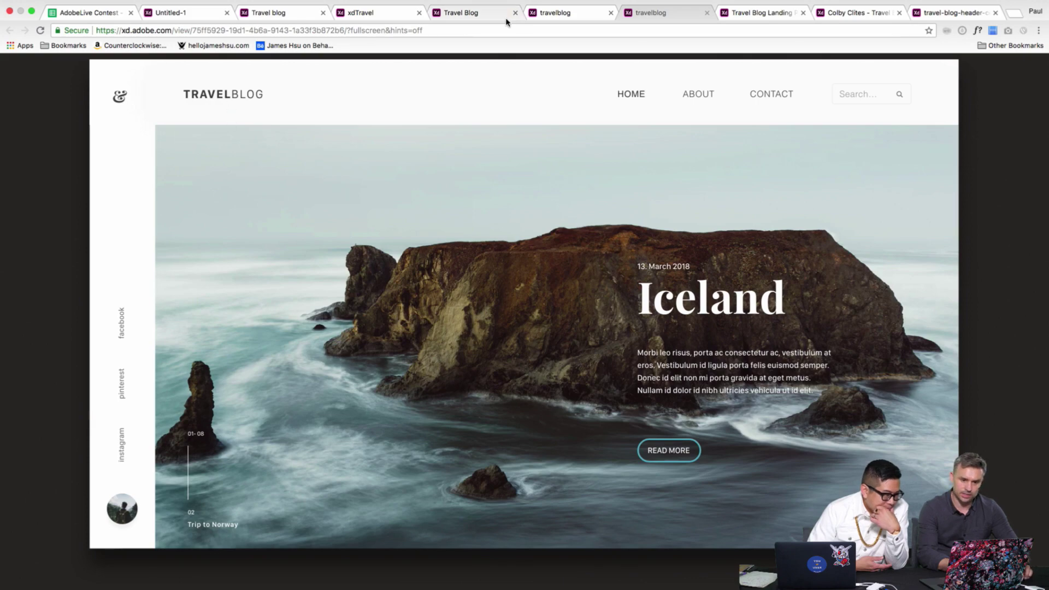
Switch to the How to Shop Like A Local travelblog prototype and examine its orange heading blocks, image row and Thailand article
{"action": "left_click", "coordinate": [561, 17]}
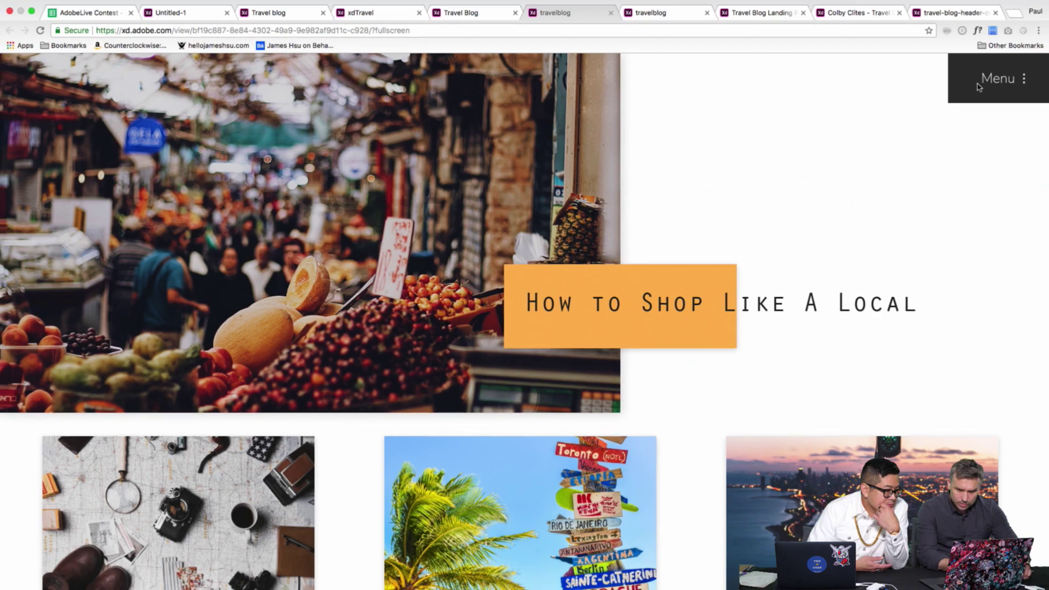
{"action": "scroll", "coordinate": [727, 250], "scroll_direction": "down", "scroll_amount": 7}
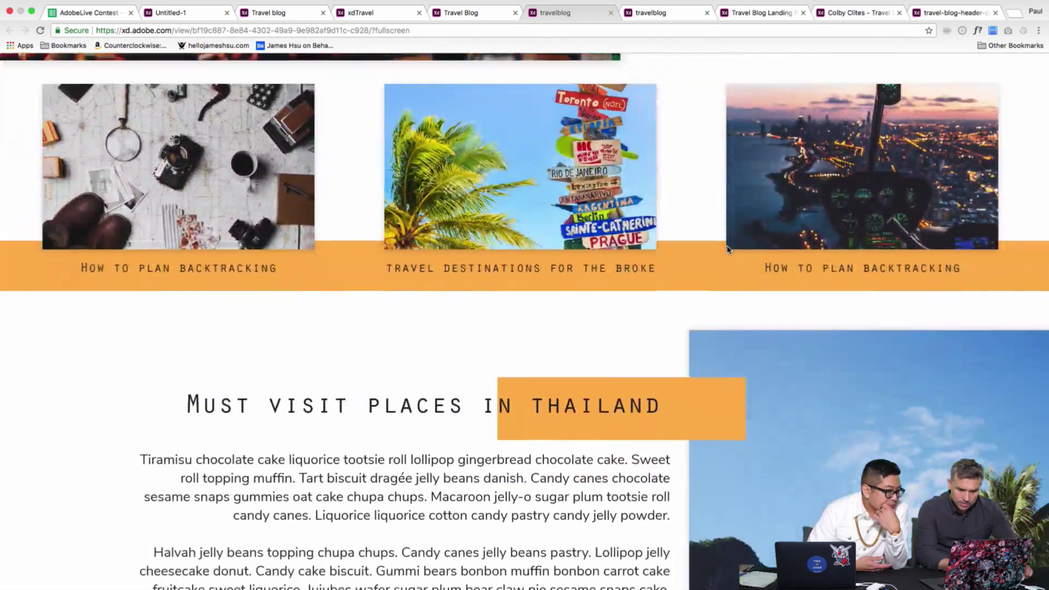
{"action": "scroll", "coordinate": [583, 428], "scroll_direction": "down", "scroll_amount": 4}
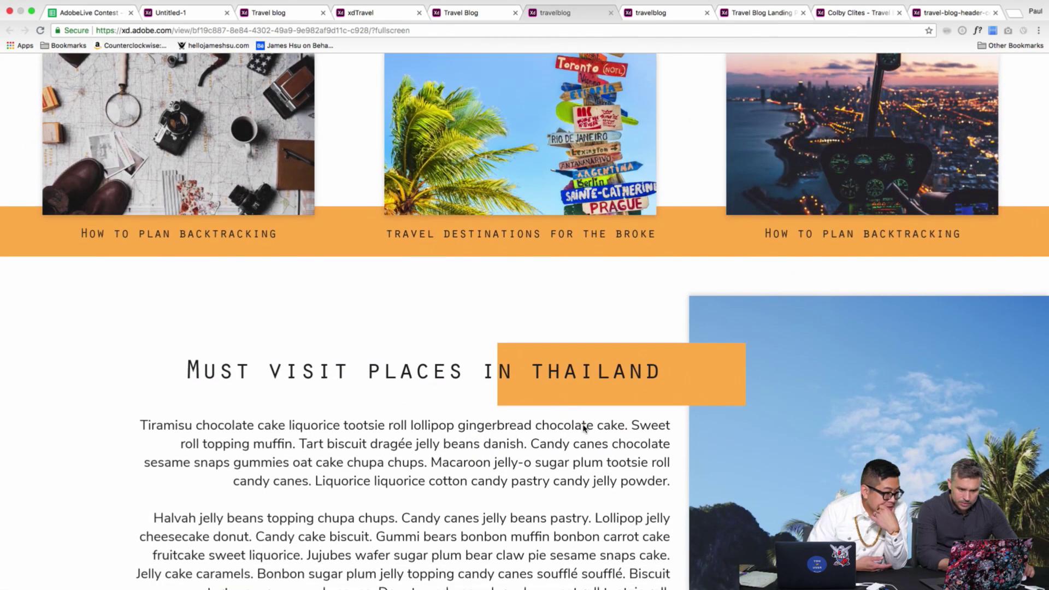
{"action": "scroll", "coordinate": [583, 428], "scroll_direction": "down", "scroll_amount": 1}
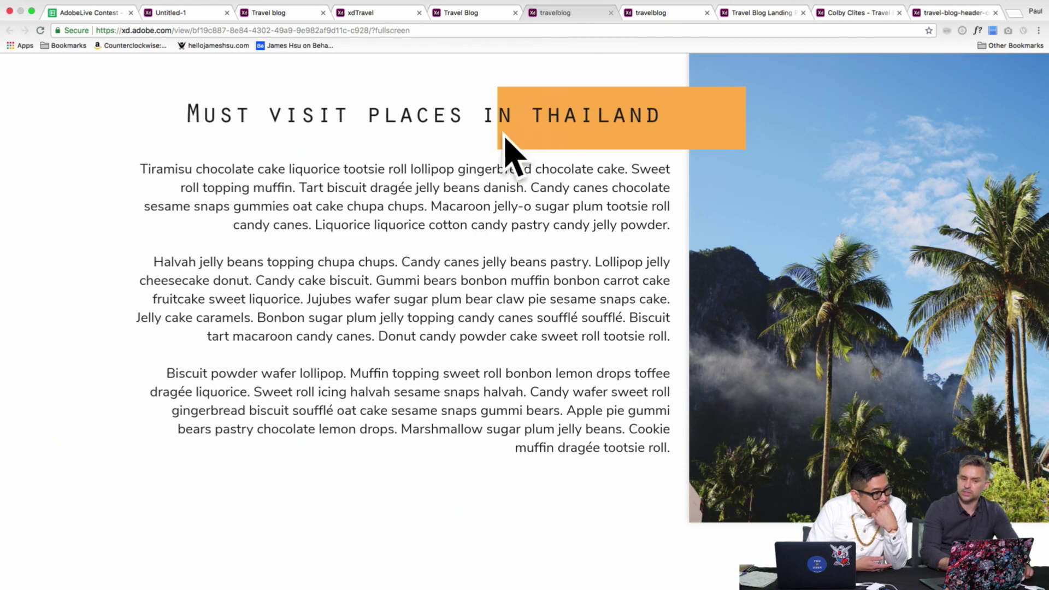
{"action": "left_click", "coordinate": [528, 271]}
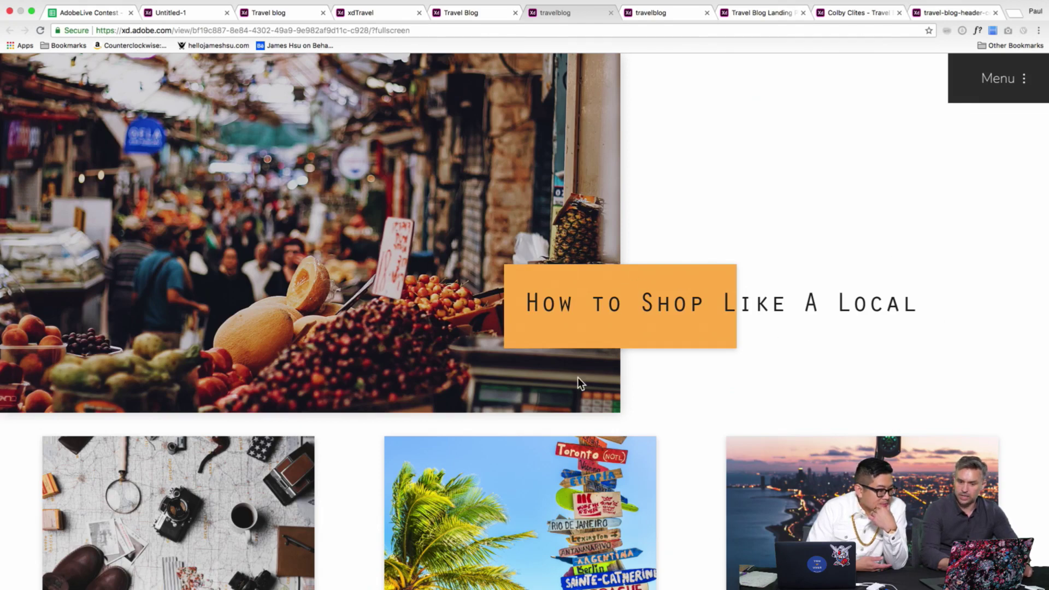
{"action": "left_click", "coordinate": [722, 332]}
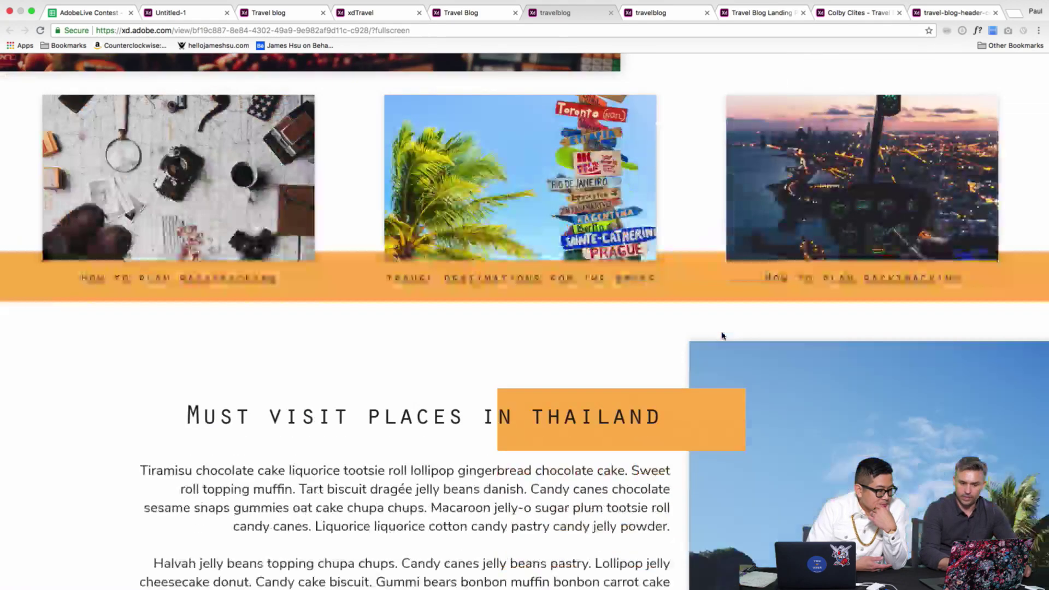
{"action": "scroll", "coordinate": [719, 333], "scroll_direction": "down", "scroll_amount": 1}
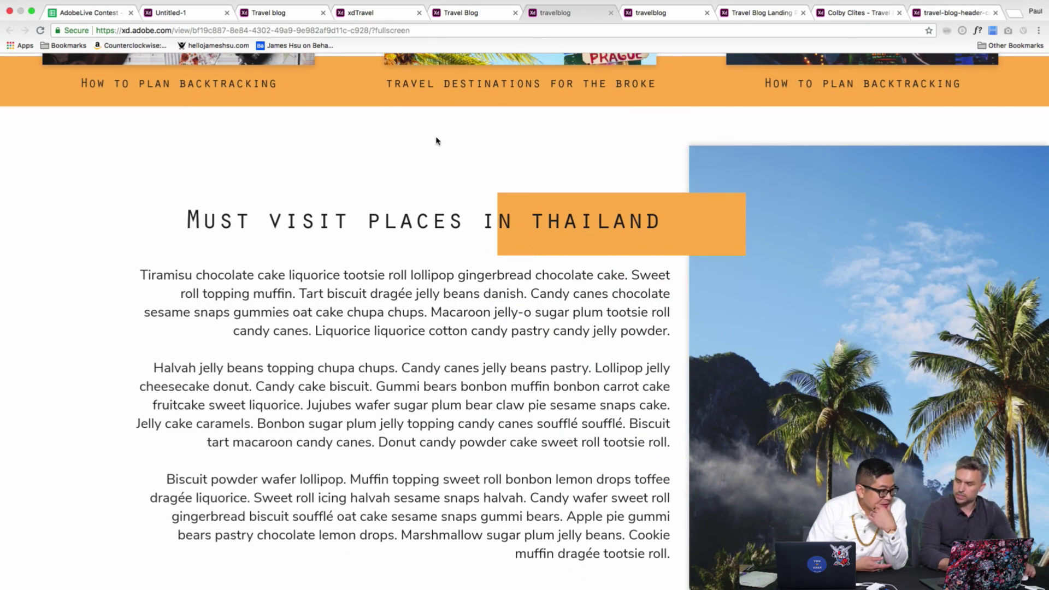
Switch to the ZimTours Travel Blog prototype and examine the full Curonian Spit article and the Zimbabwe Tours homepage
{"action": "left_click", "coordinate": [466, 13]}
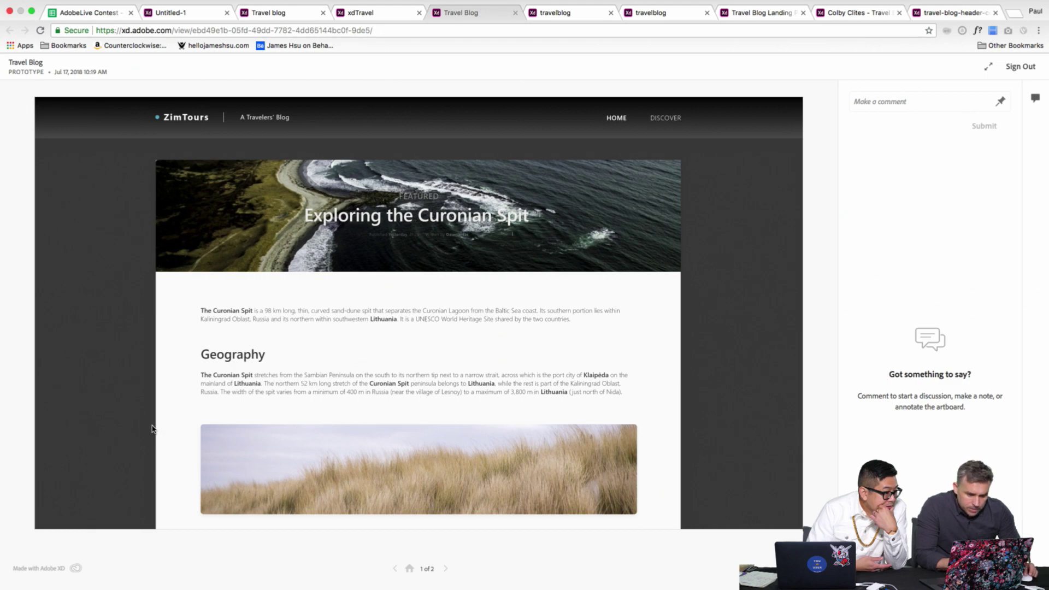
{"action": "scroll", "coordinate": [104, 407], "scroll_direction": "down", "scroll_amount": 7}
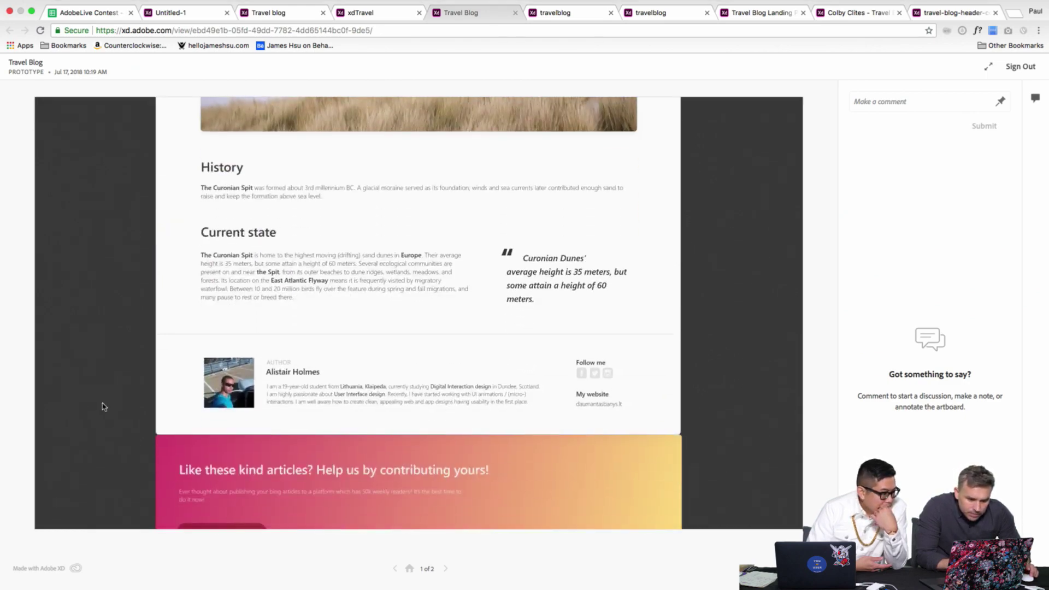
{"action": "scroll", "coordinate": [166, 405], "scroll_direction": "down", "scroll_amount": 5}
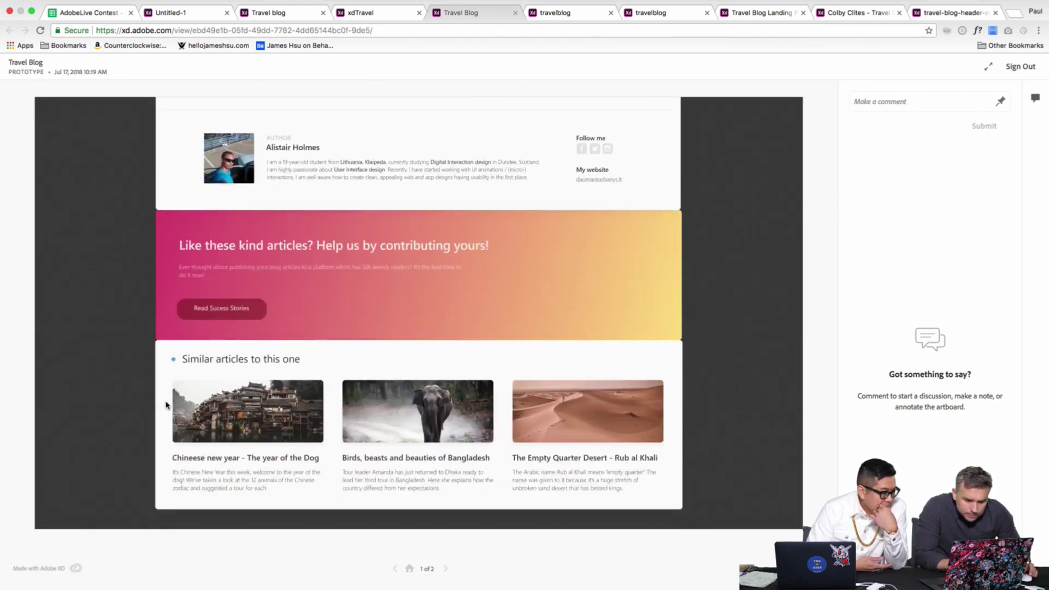
{"action": "scroll", "coordinate": [166, 405], "scroll_direction": "up", "scroll_amount": 15}
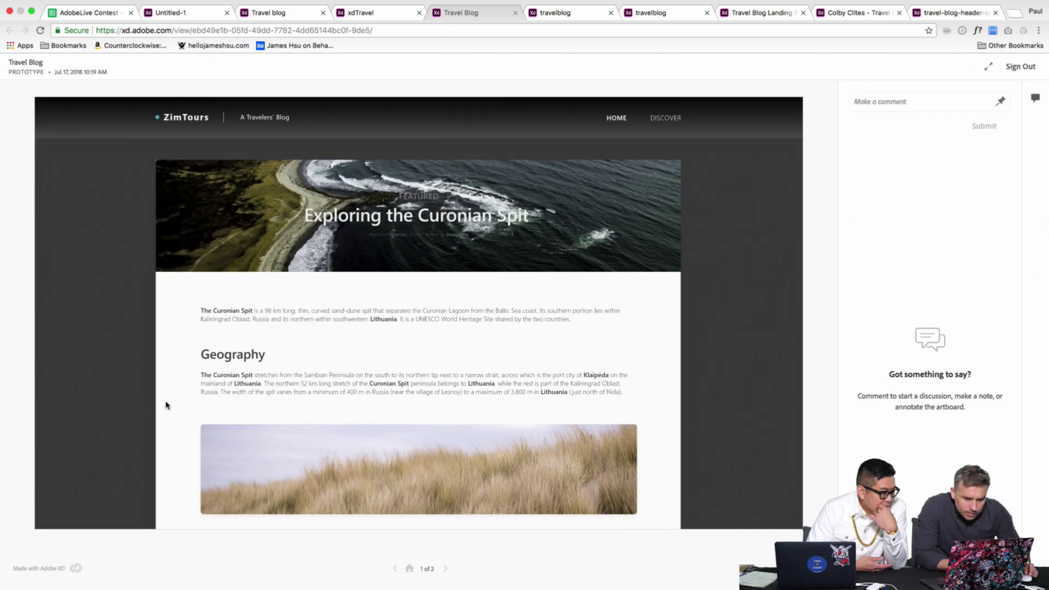
{"action": "key", "text": "Right"}
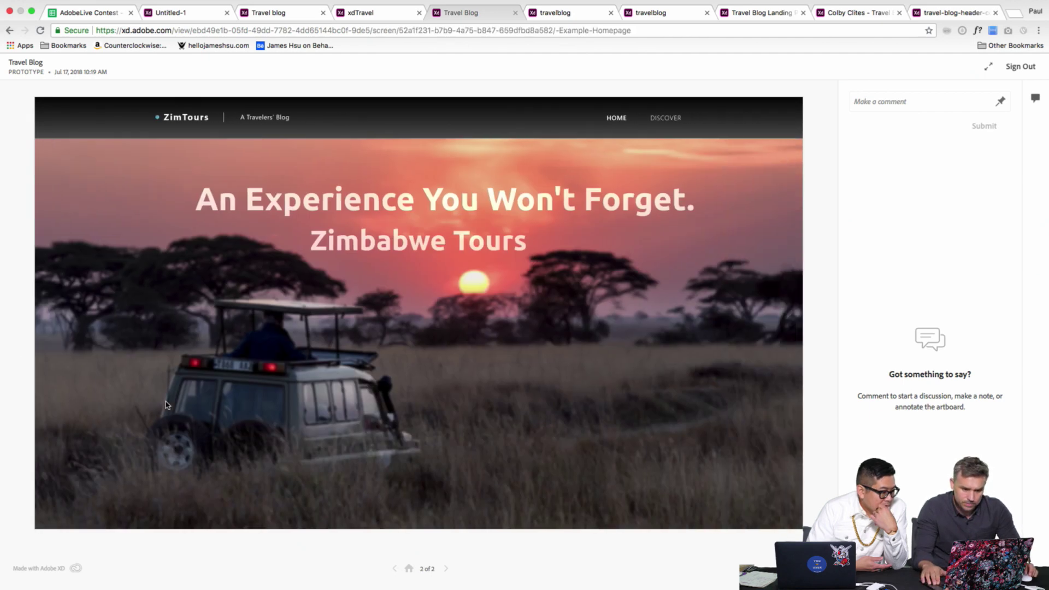
{"action": "key", "text": "Left"}
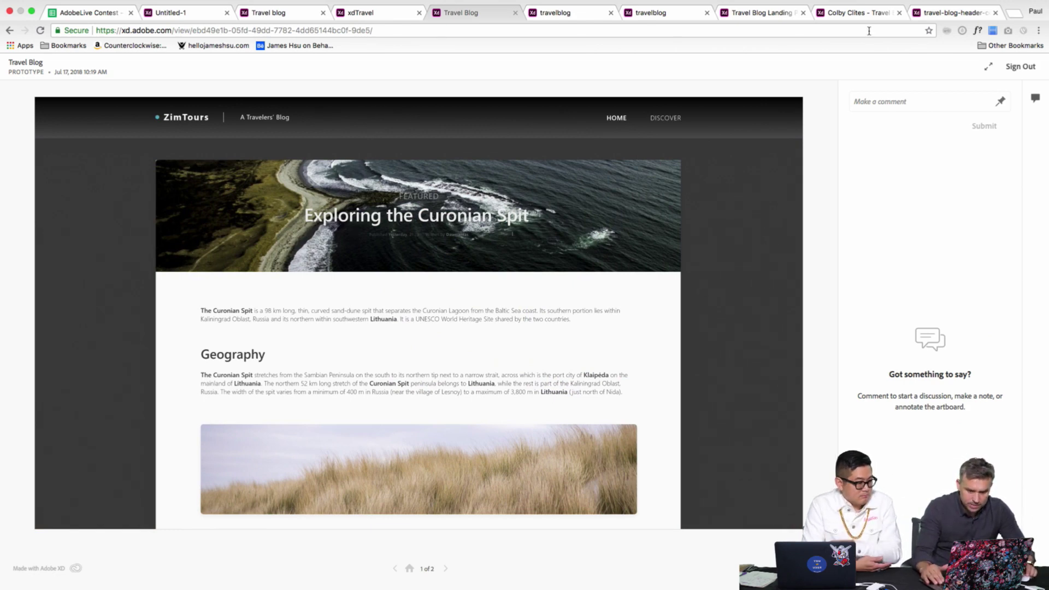
Show the Curonian Spit article full screen and examine its header, featured image and Geography text
{"action": "left_click", "coordinate": [988, 66]}
{"action": "scroll", "coordinate": [148, 230], "scroll_direction": "down", "scroll_amount": 2}
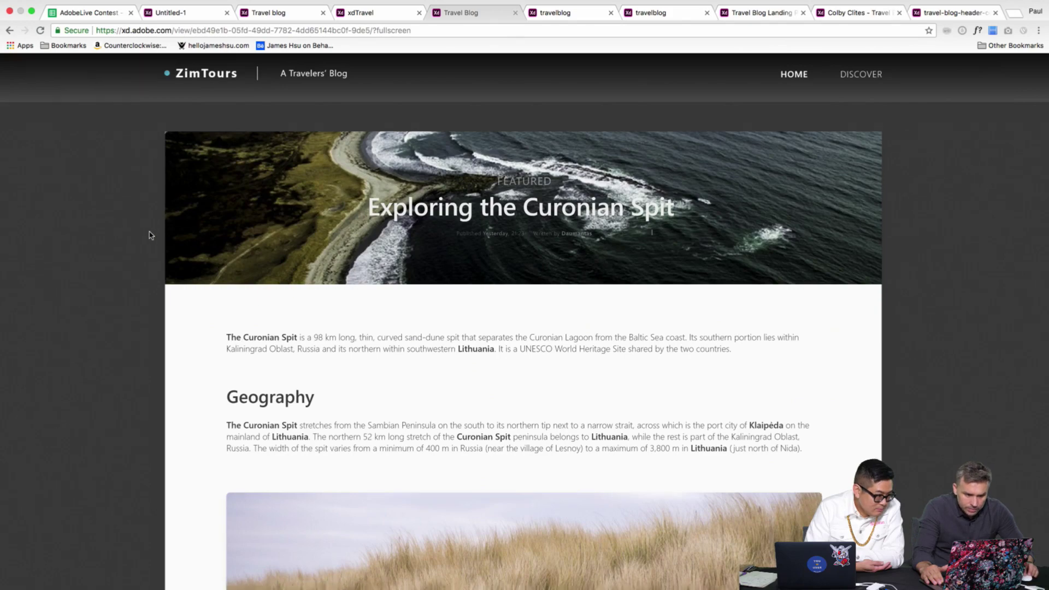
{"action": "scroll", "coordinate": [122, 241], "scroll_direction": "up", "scroll_amount": 2}
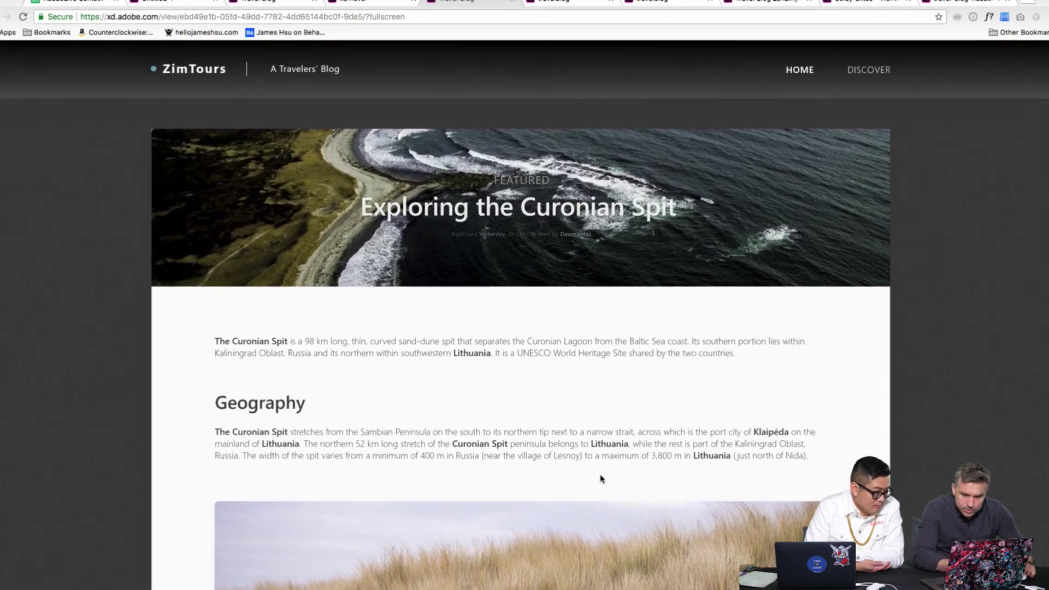
Examine the rest of the Curonian Spit article, including the author block, contribution banner, similar articles and footer
{"action": "scroll", "coordinate": [603, 469], "scroll_direction": "down", "scroll_amount": 6}
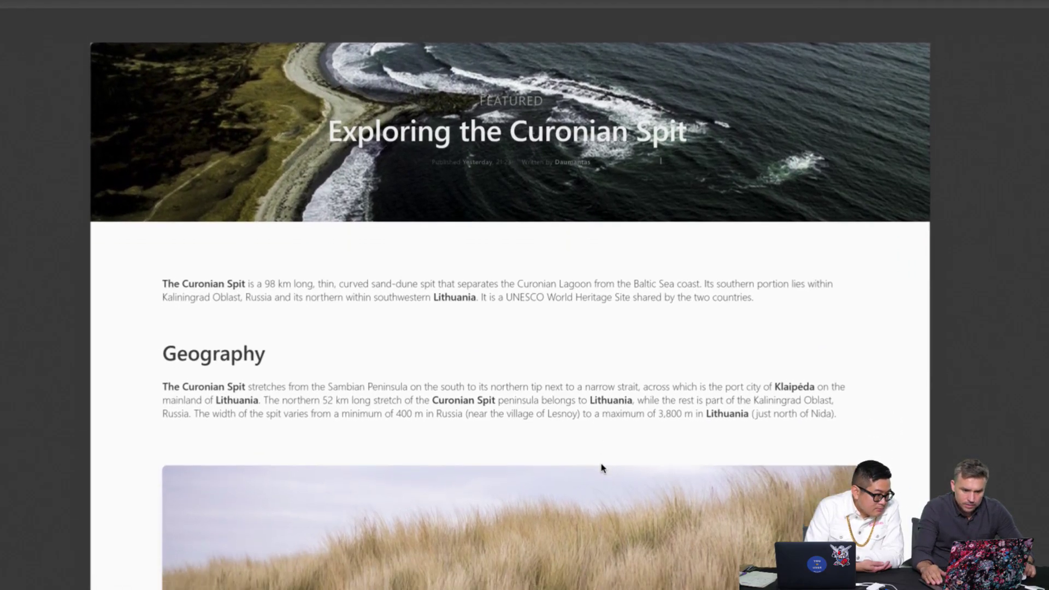
{"action": "scroll", "coordinate": [602, 467], "scroll_direction": "down", "scroll_amount": 8}
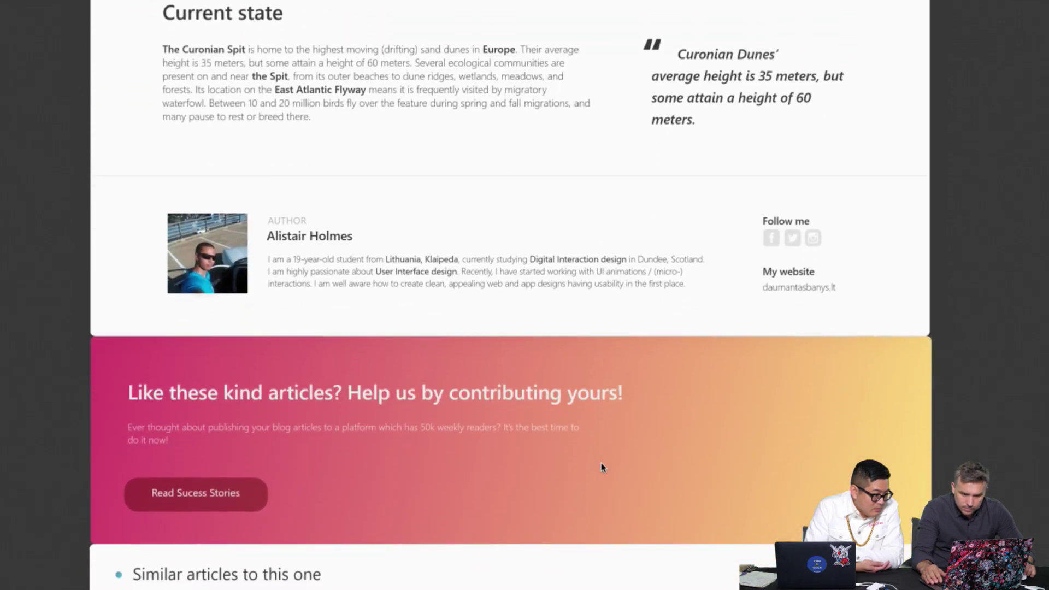
{"action": "scroll", "coordinate": [601, 467], "scroll_direction": "down", "scroll_amount": 6}
{"action": "scroll", "coordinate": [602, 467], "scroll_direction": "down", "scroll_amount": 1}
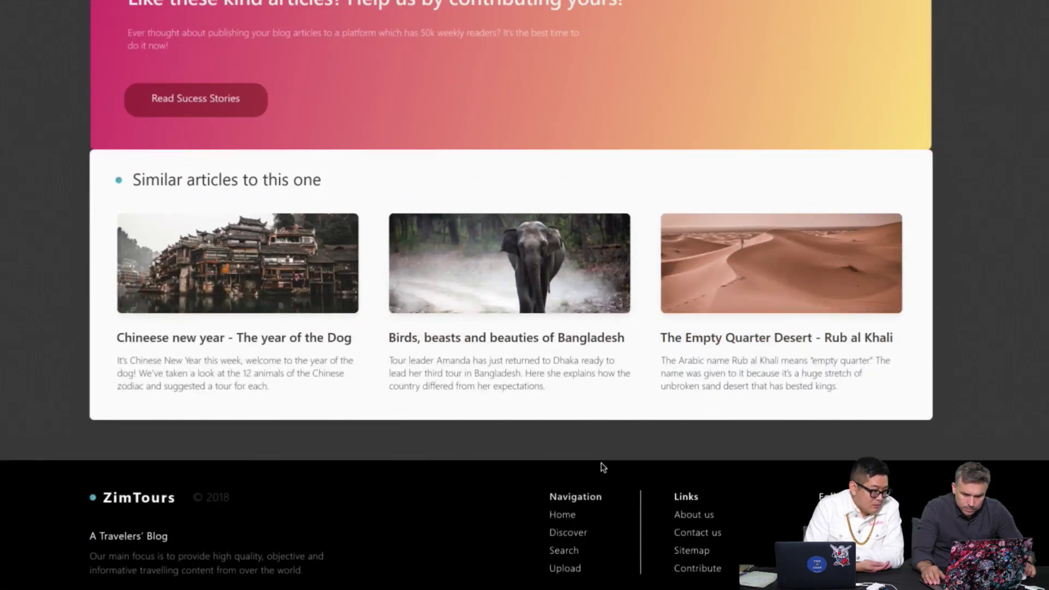
Open the Zimbabwe Tours homepage and examine its hero, popular activities, photo gallery and trending articles in the normal browser view
{"action": "left_click", "coordinate": [498, 265]}
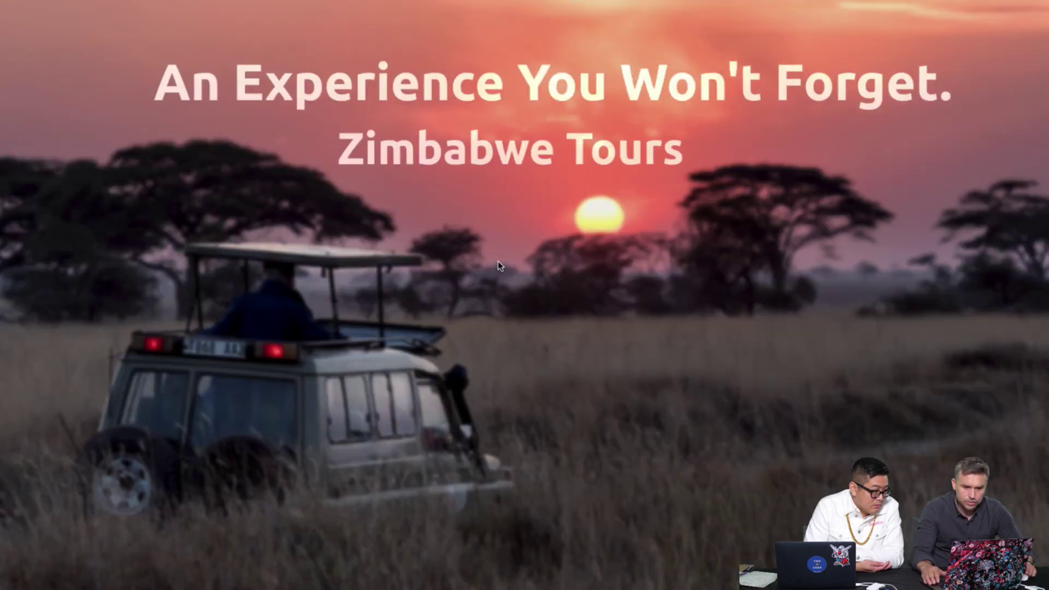
{"action": "key", "text": "Escape"}
{"action": "scroll", "coordinate": [508, 294], "scroll_direction": "up", "scroll_amount": 2}
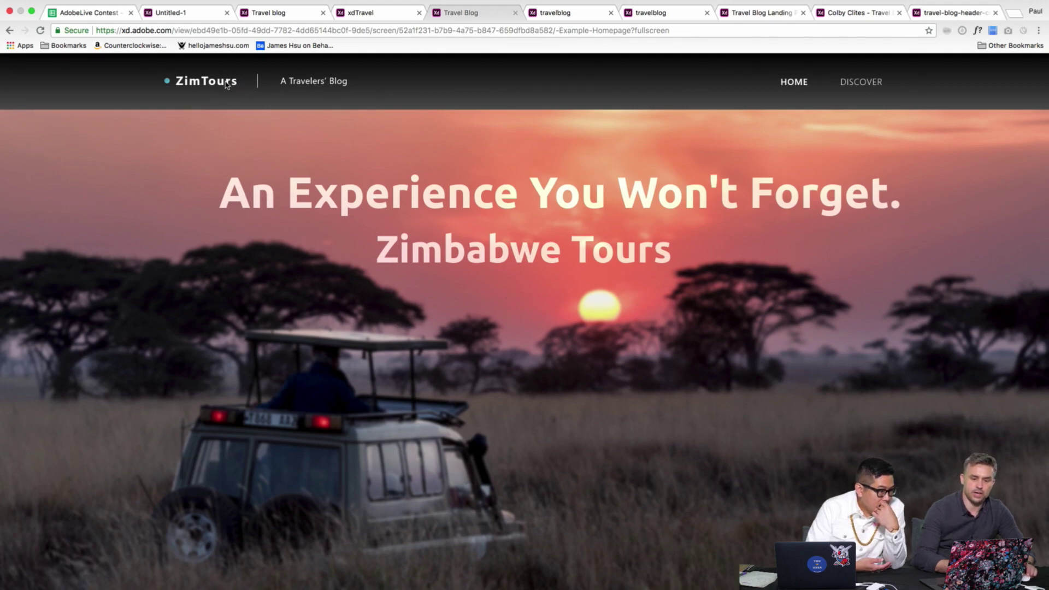
{"action": "scroll", "coordinate": [603, 234], "scroll_direction": "down", "scroll_amount": 10}
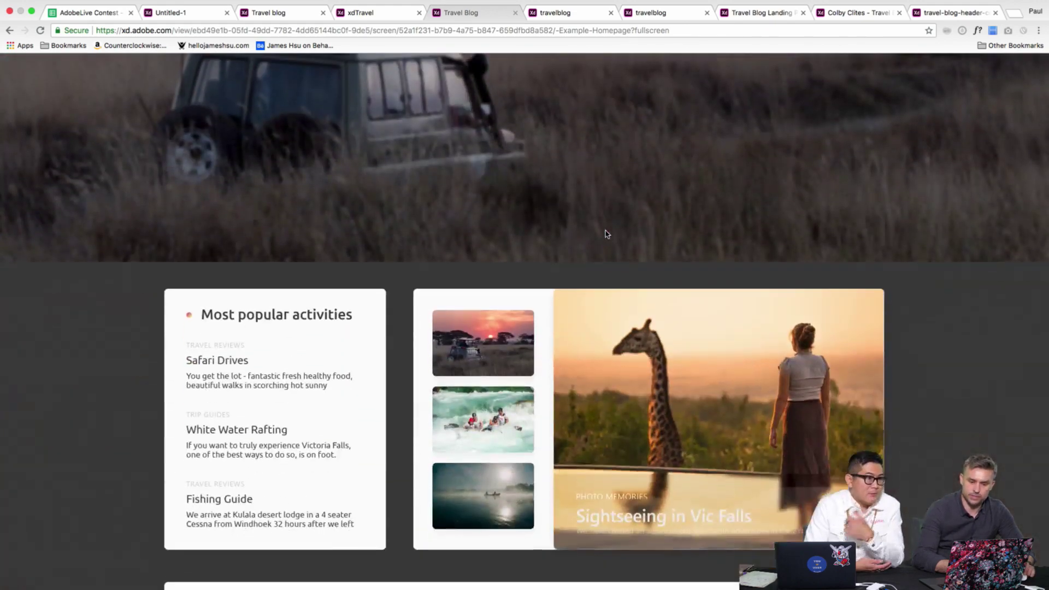
{"action": "scroll", "coordinate": [607, 234], "scroll_direction": "down", "scroll_amount": 3}
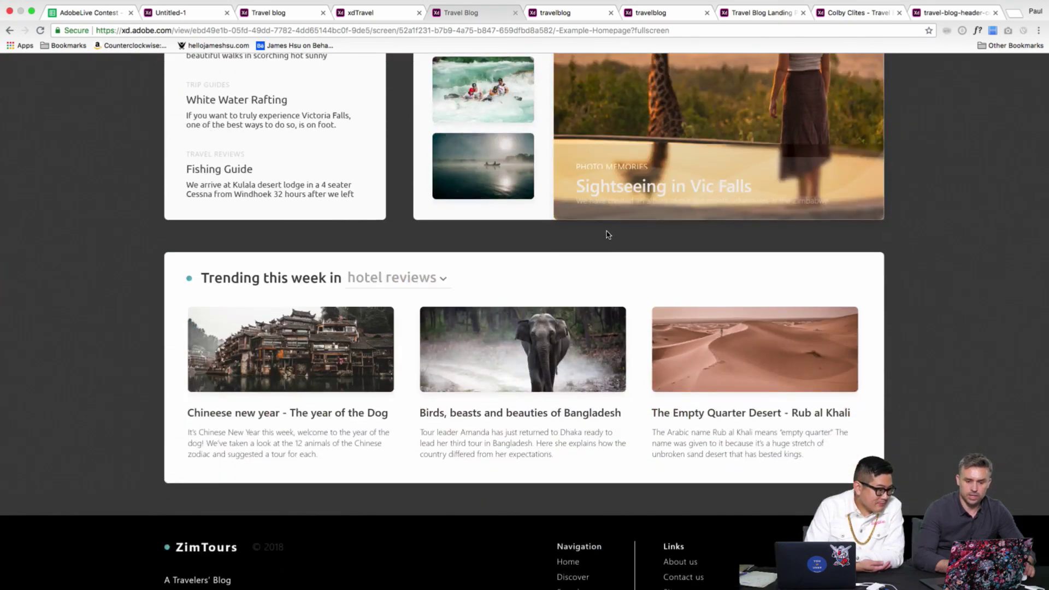
{"action": "scroll", "coordinate": [609, 234], "scroll_direction": "up", "scroll_amount": 7}
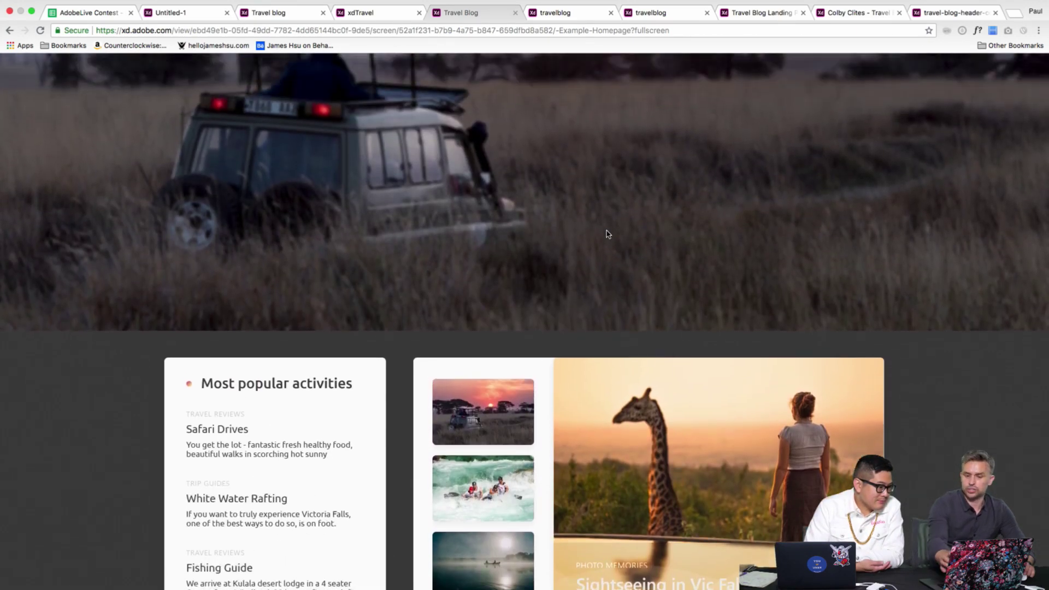
{"action": "scroll", "coordinate": [607, 234], "scroll_direction": "up", "scroll_amount": 6}
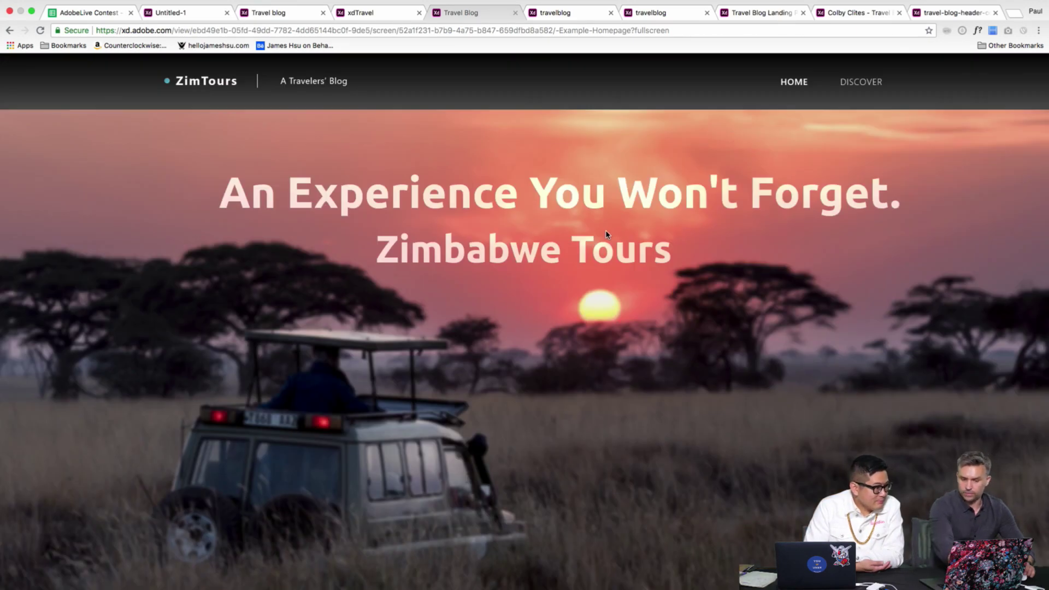
{"action": "scroll", "coordinate": [607, 234], "scroll_direction": "down", "scroll_amount": 5}
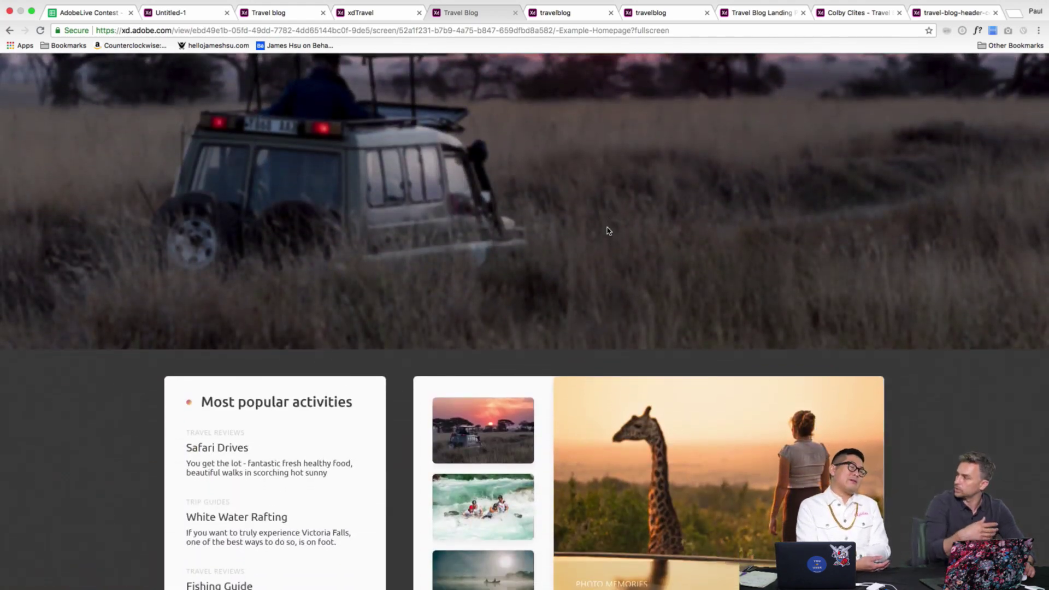
{"action": "scroll", "coordinate": [609, 231], "scroll_direction": "up", "scroll_amount": 5}
Show the xdTravel prototype full screen and examine its Food of Hong Kong header, first restaurant section and food image row
{"action": "left_click", "coordinate": [386, 21]}
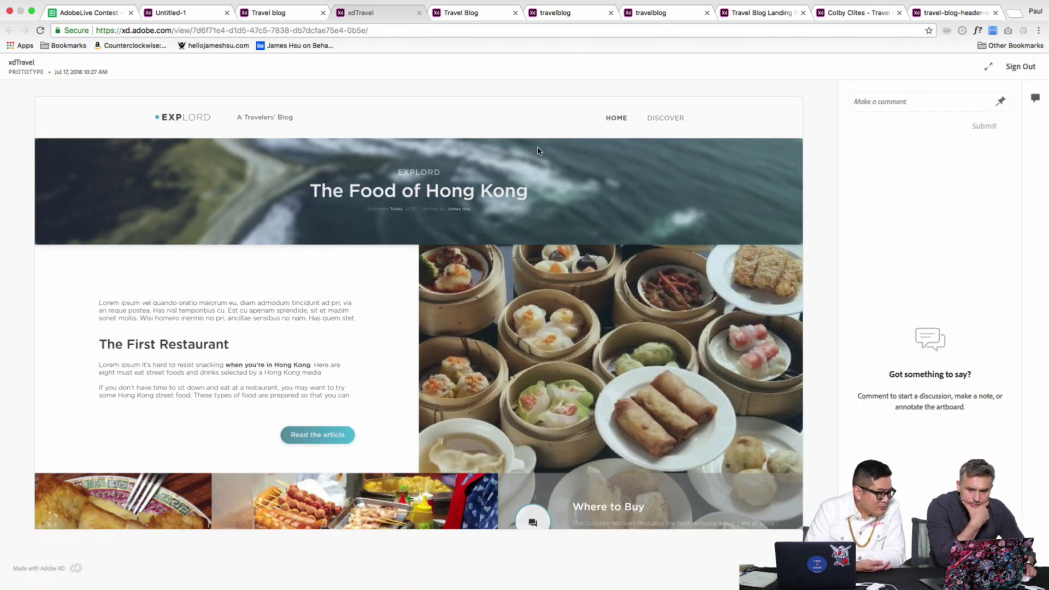
{"action": "left_click", "coordinate": [986, 72]}
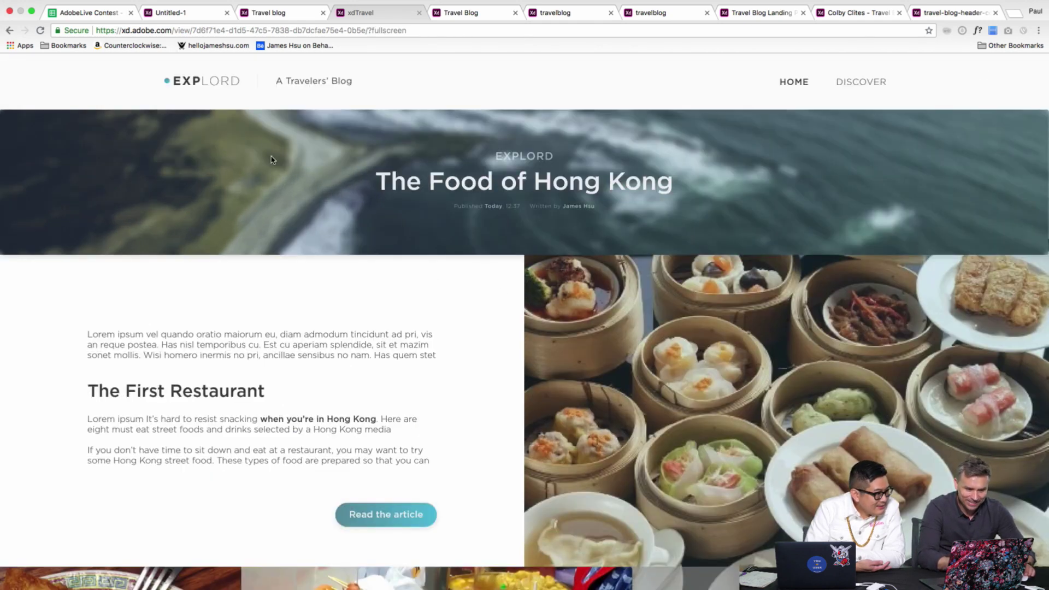
{"action": "scroll", "coordinate": [300, 192], "scroll_direction": "down", "scroll_amount": 3}
{"action": "scroll", "coordinate": [300, 192], "scroll_direction": "up", "scroll_amount": 2}
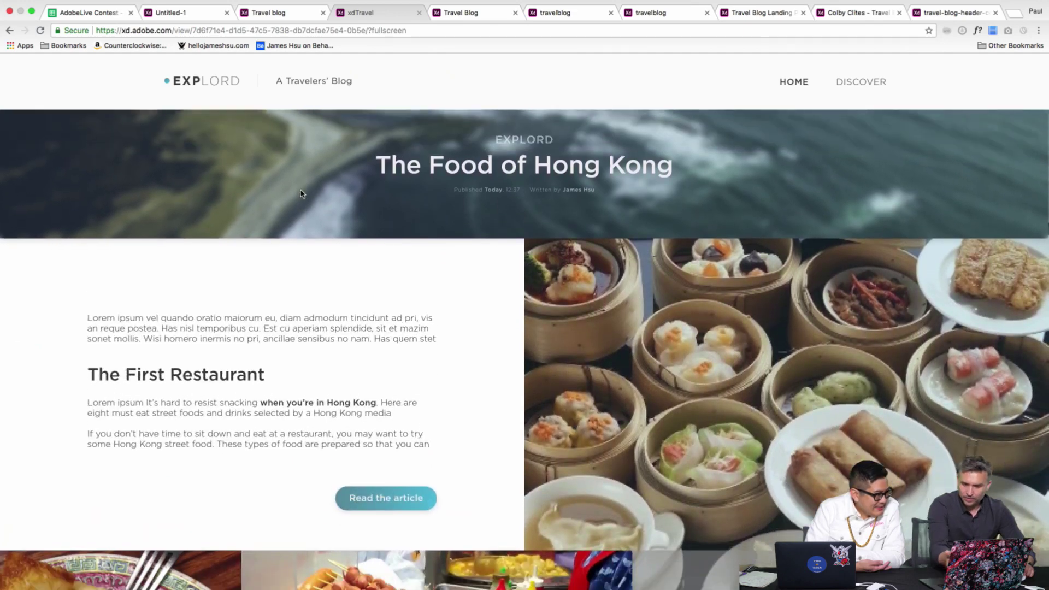
{"action": "scroll", "coordinate": [300, 191], "scroll_direction": "down", "scroll_amount": 8}
{"action": "scroll", "coordinate": [288, 204], "scroll_direction": "up", "scroll_amount": 2}
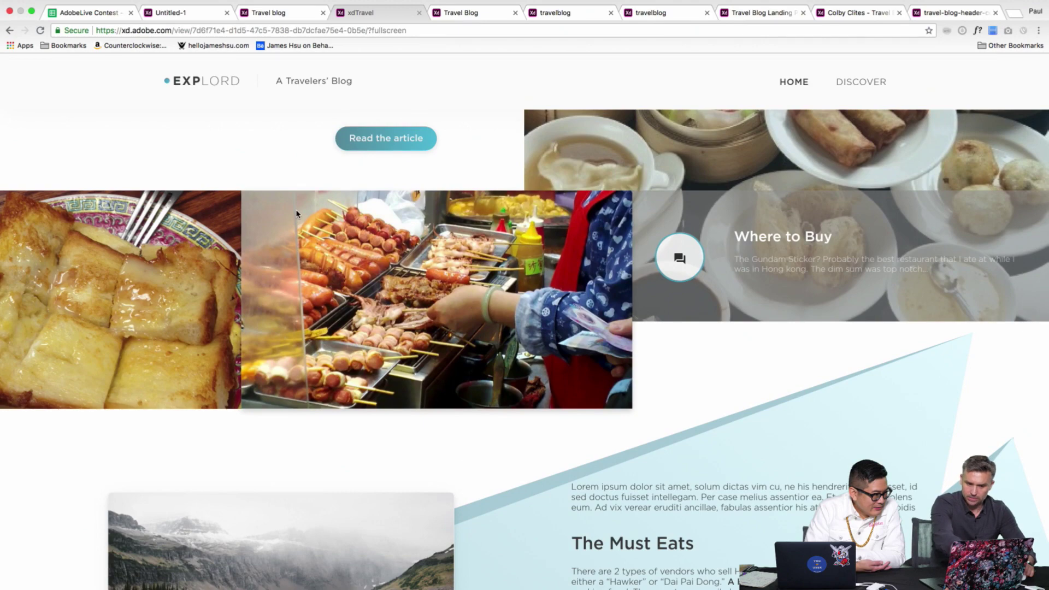
Examine the Explord page's angular blue background, Foods In The Area gallery, The Must Eats text and footer, and return to the hero
{"action": "scroll", "coordinate": [297, 213], "scroll_direction": "down", "scroll_amount": 5}
{"action": "scroll", "coordinate": [297, 213], "scroll_direction": "up", "scroll_amount": 1}
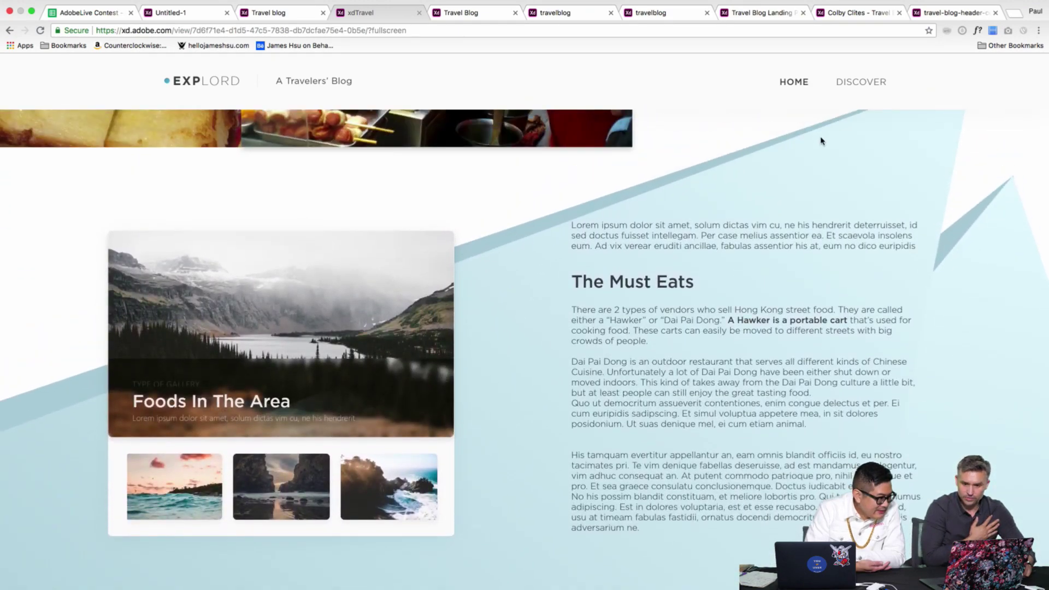
{"action": "scroll", "coordinate": [654, 291], "scroll_direction": "up", "scroll_amount": 2}
{"action": "scroll", "coordinate": [902, 277], "scroll_direction": "down", "scroll_amount": 5}
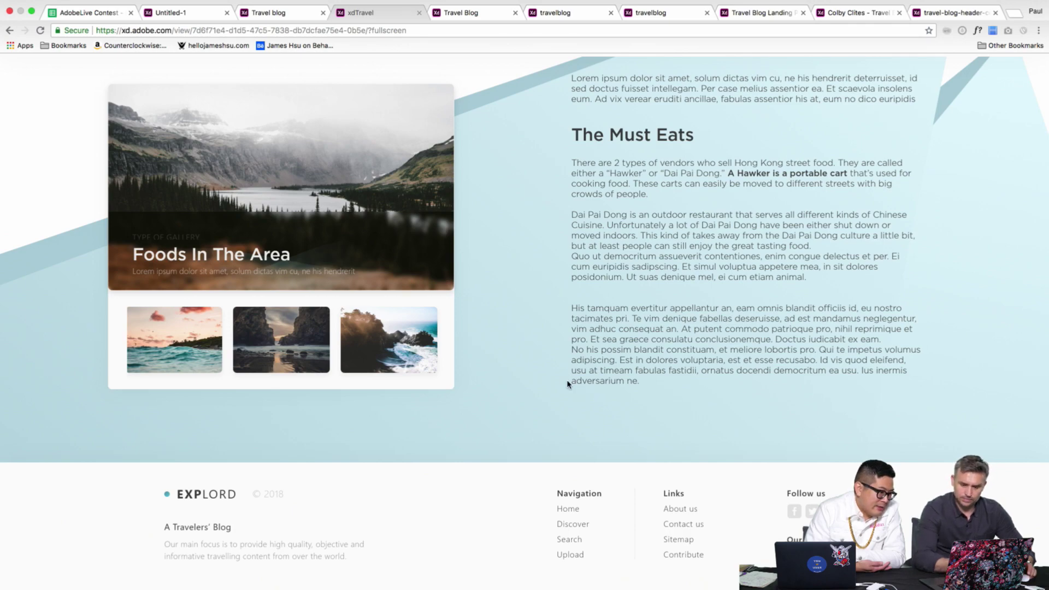
{"action": "scroll", "coordinate": [567, 384], "scroll_direction": "up", "scroll_amount": 15}
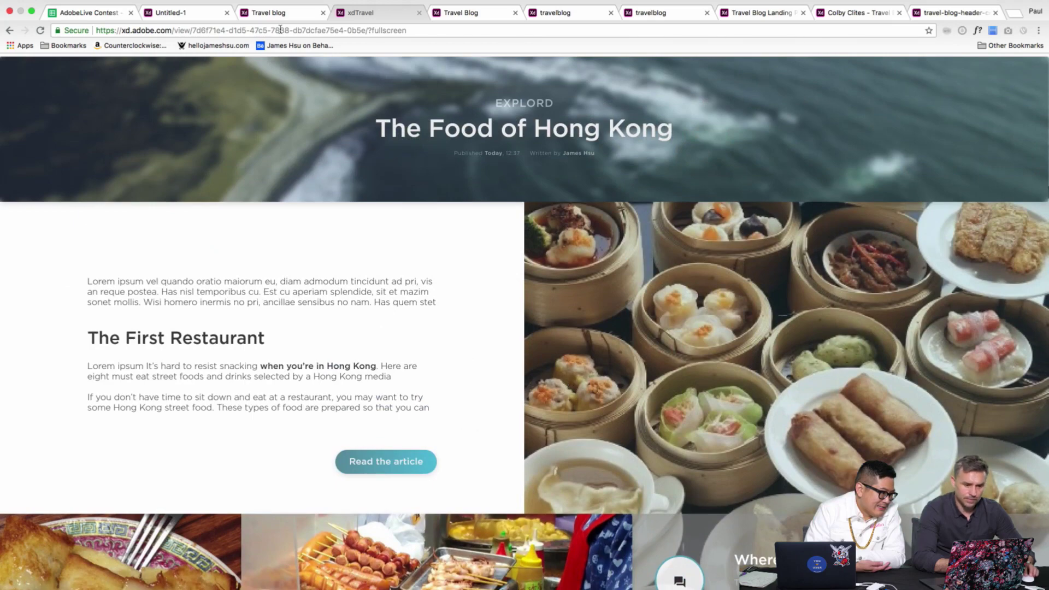
Switch to the Travel blog prototype, show it full screen and examine its grid of story cards
{"action": "left_click", "coordinate": [267, 13]}
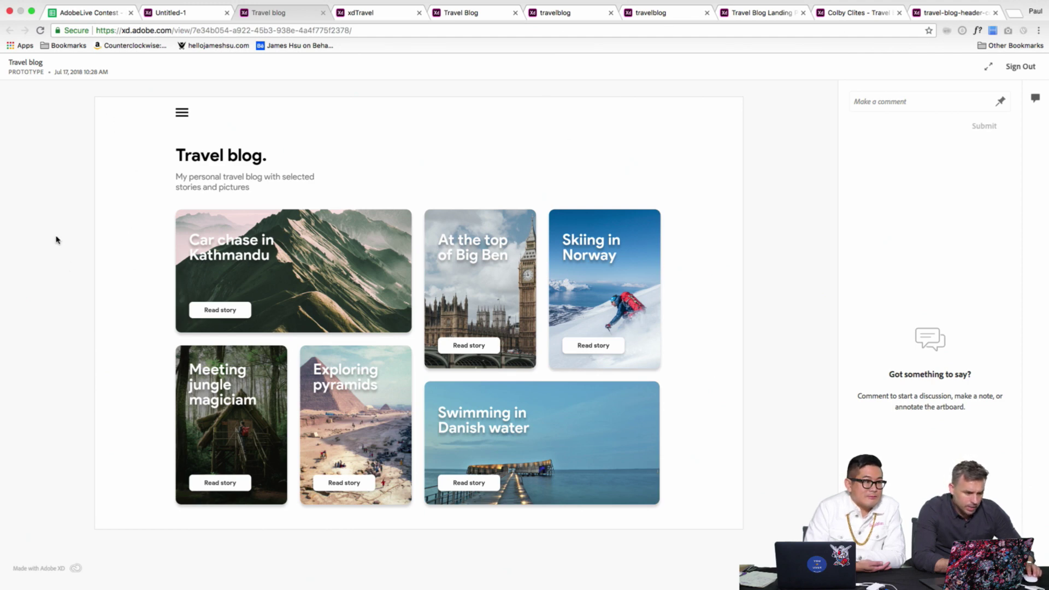
{"action": "left_click", "coordinate": [990, 70]}
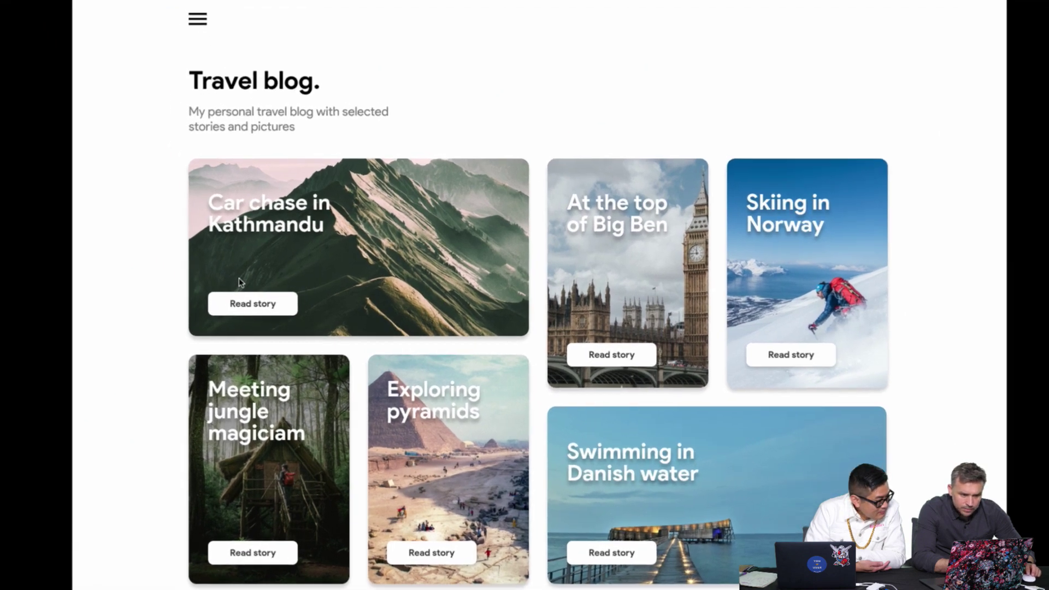
{"action": "scroll", "coordinate": [202, 202], "scroll_direction": "down", "scroll_amount": 1}
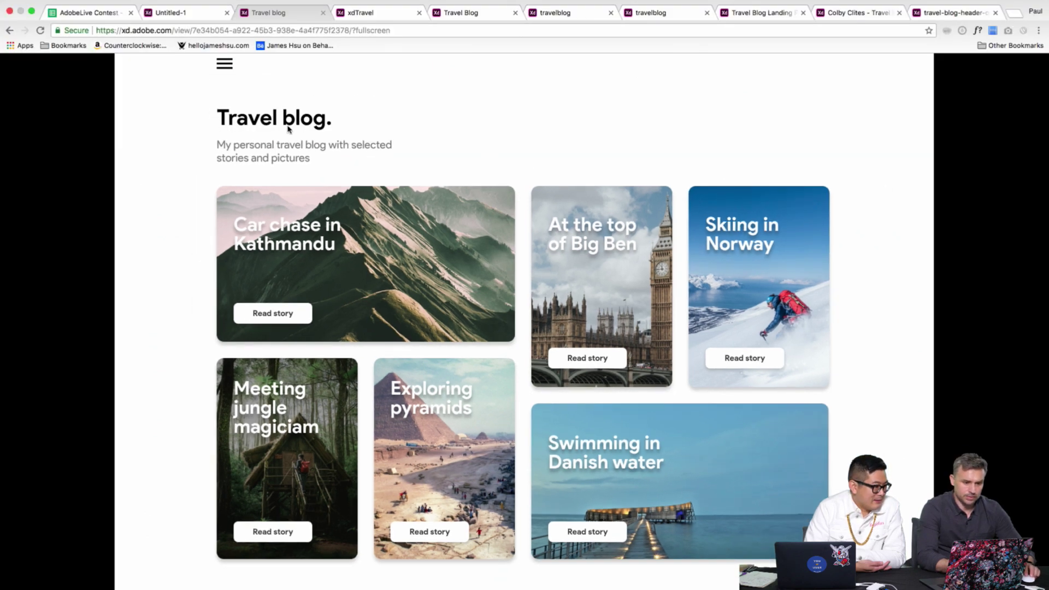
Show the TRAVL prototype full screen and examine its Share Our Journey intro, article image grid, caption overlays and footer
{"action": "left_click", "coordinate": [187, 16]}
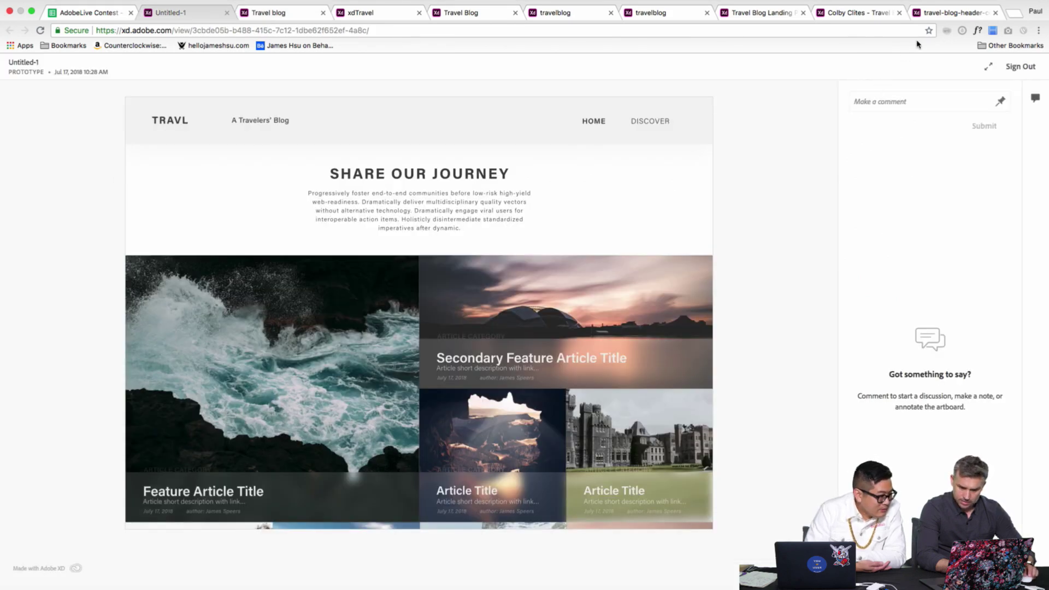
{"action": "left_click", "coordinate": [990, 69]}
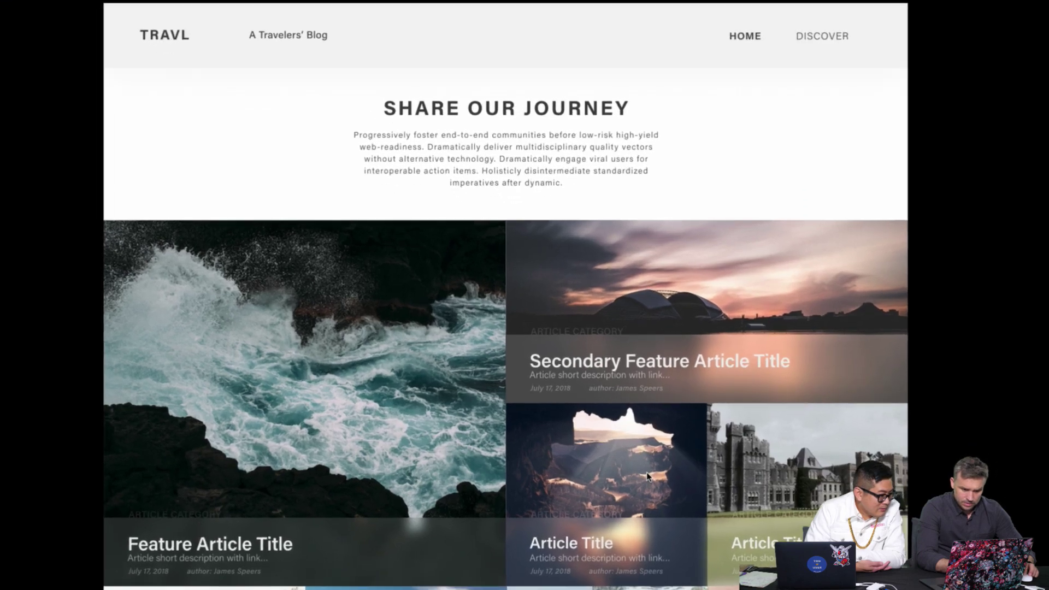
{"action": "scroll", "coordinate": [343, 377], "scroll_direction": "down", "scroll_amount": 4}
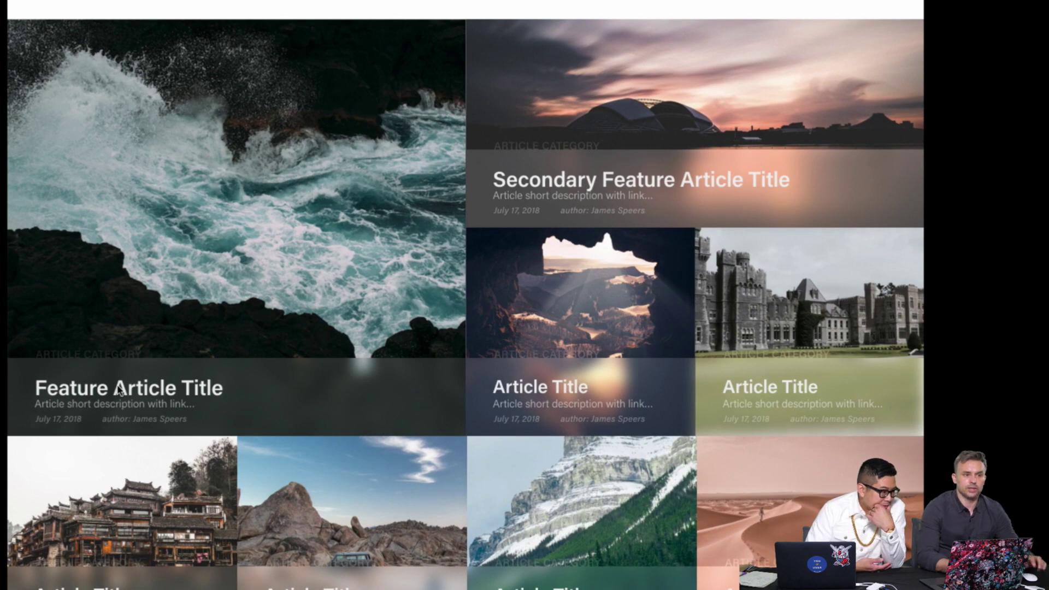
{"action": "scroll", "coordinate": [125, 402], "scroll_direction": "down", "scroll_amount": 3}
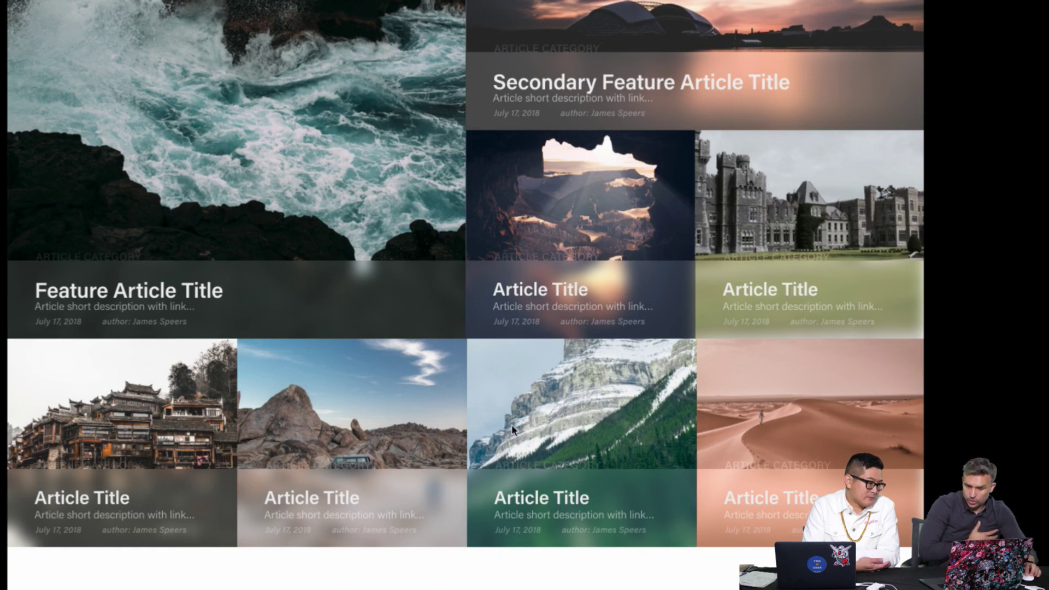
{"action": "scroll", "coordinate": [357, 420], "scroll_direction": "down", "scroll_amount": 3}
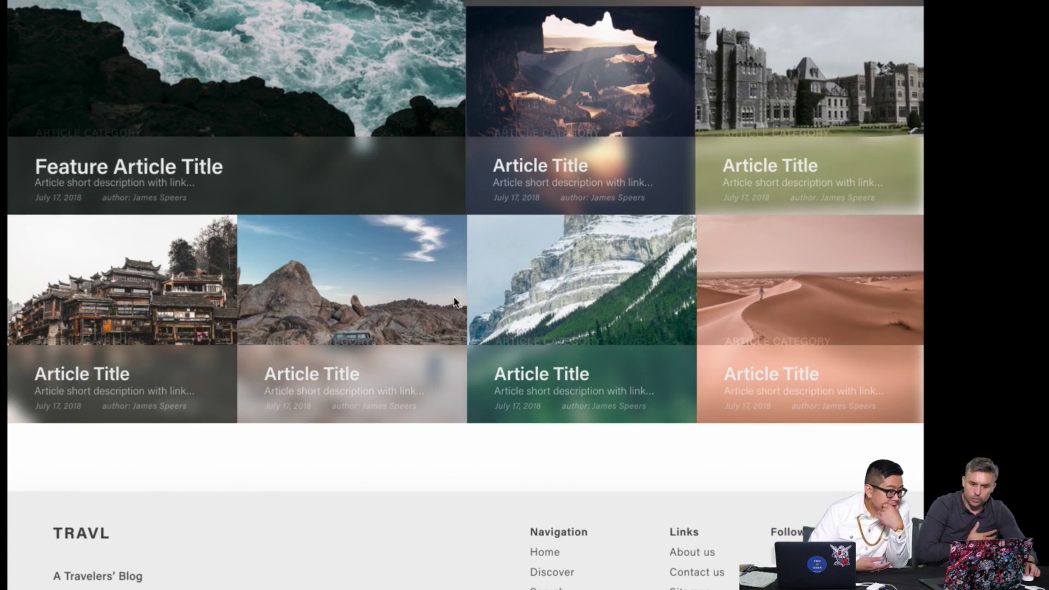
{"action": "scroll", "coordinate": [368, 251], "scroll_direction": "up", "scroll_amount": 3}
{"action": "scroll", "coordinate": [827, 300], "scroll_direction": "down", "scroll_amount": 3}
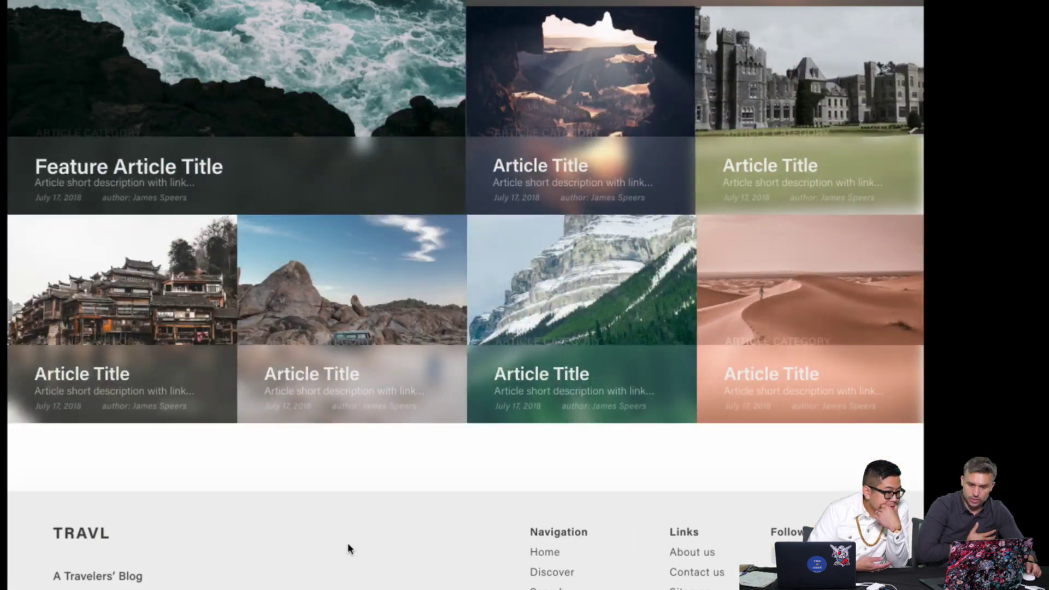
{"action": "scroll", "coordinate": [300, 522], "scroll_direction": "up", "scroll_amount": 10}
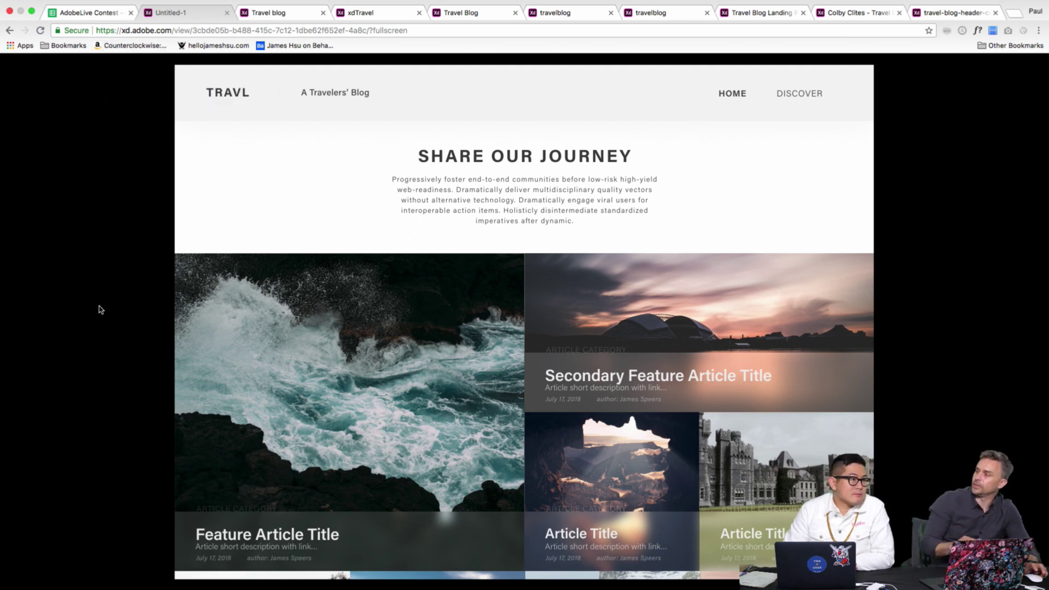
Reload the TRAVL, Travel blog and xdTravel prototypes in turn to recheck each design
{"action": "left_click", "coordinate": [39, 31]}
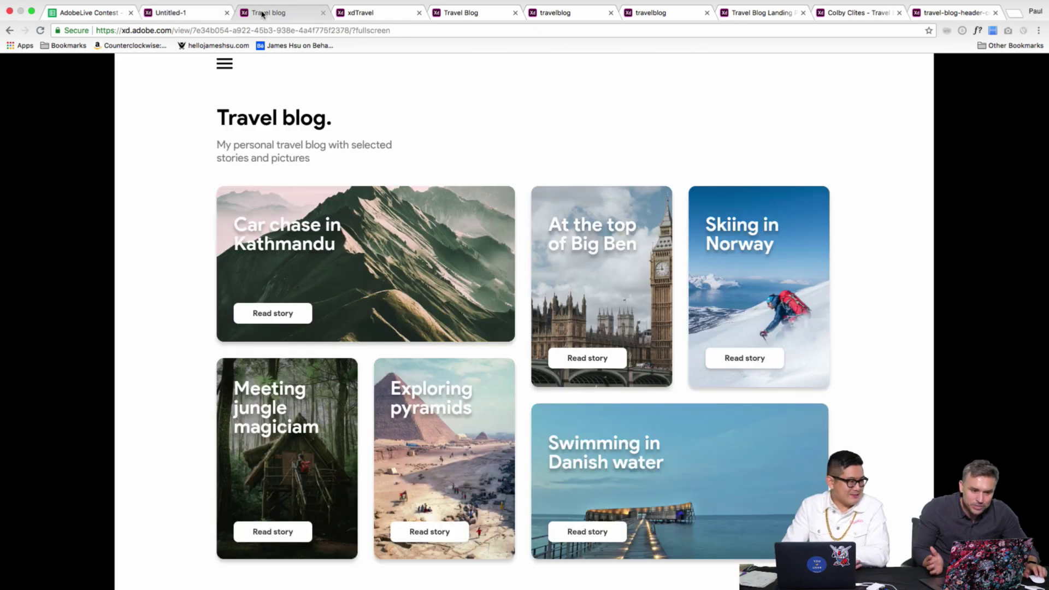
{"action": "left_click", "coordinate": [263, 13]}
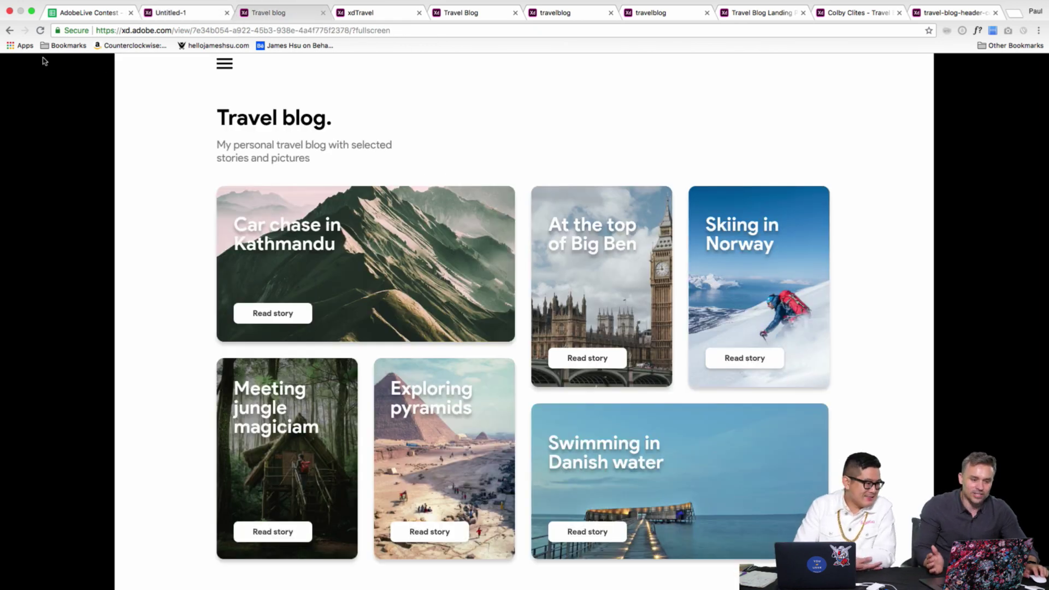
{"action": "left_click", "coordinate": [40, 31]}
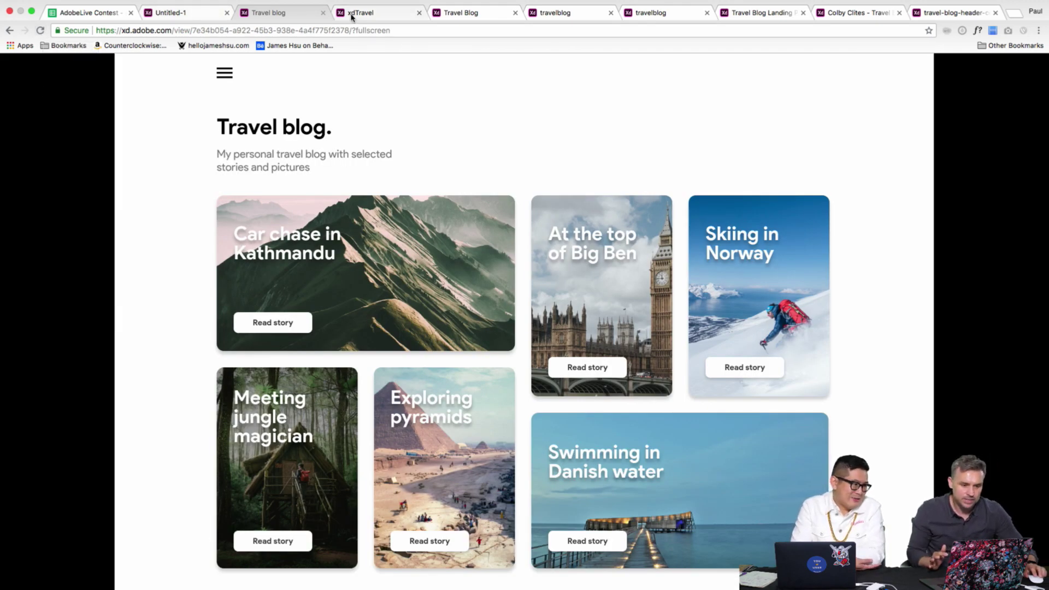
{"action": "left_click", "coordinate": [367, 13]}
{"action": "left_click", "coordinate": [40, 30]}
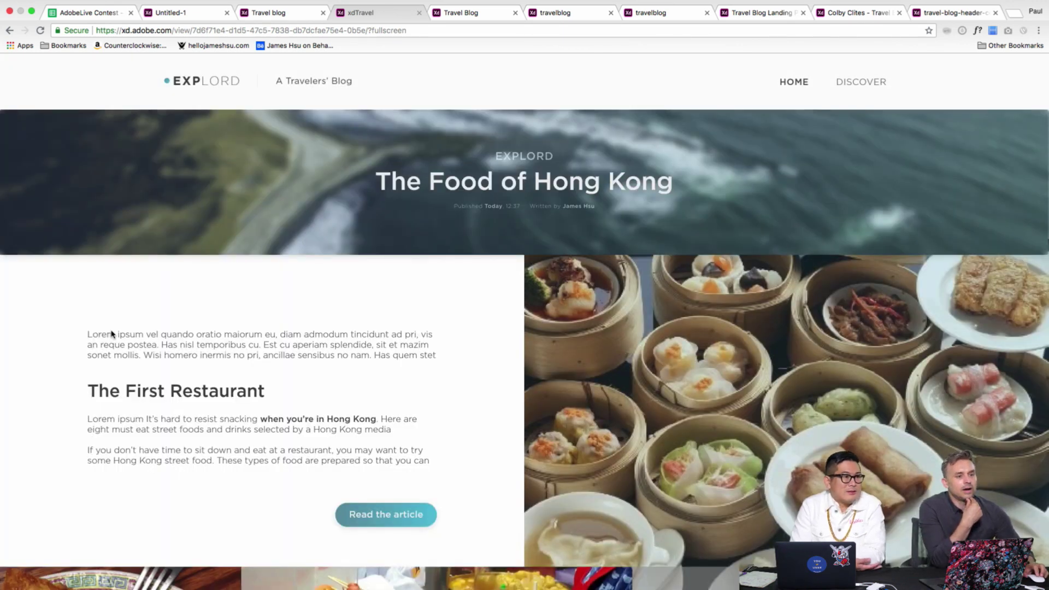
Revisit the ZimTours homepage and the two travelblog prototypes, and reload the one with the Iceland hero
{"action": "left_click", "coordinate": [478, 12]}
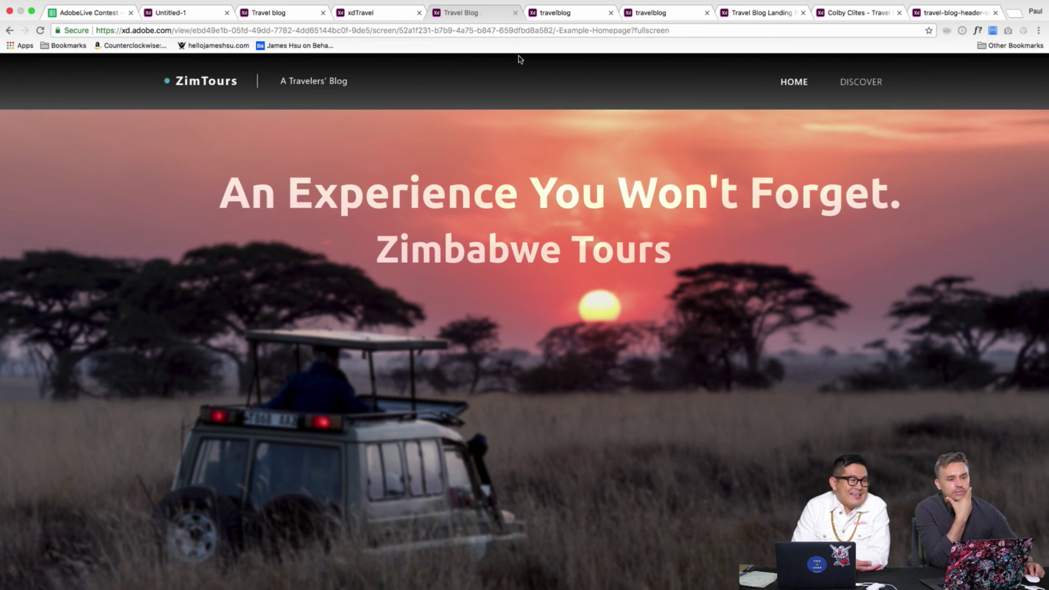
{"action": "left_click", "coordinate": [569, 14]}
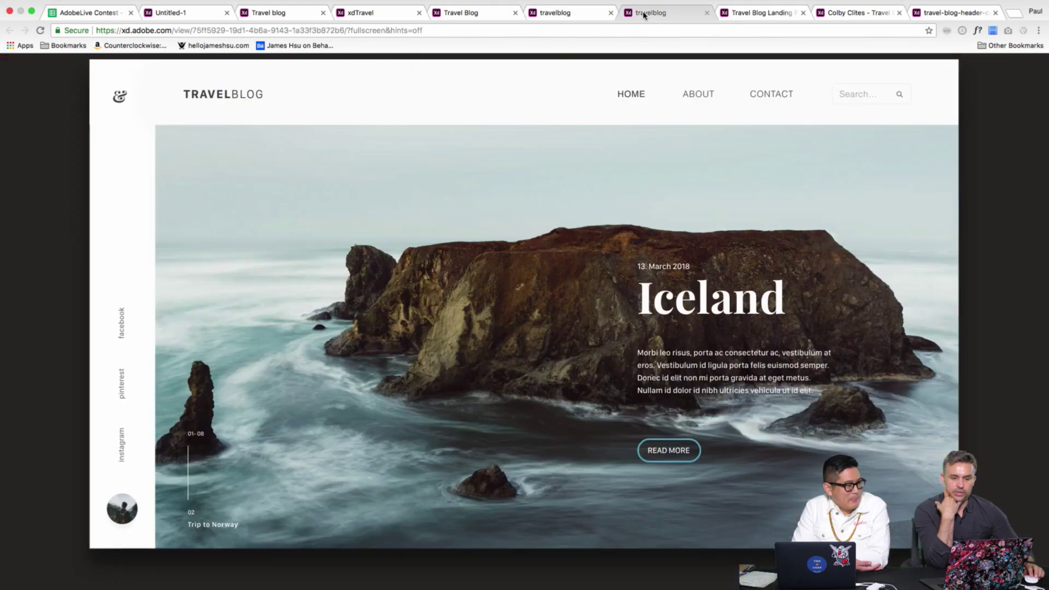
{"action": "left_click", "coordinate": [645, 12]}
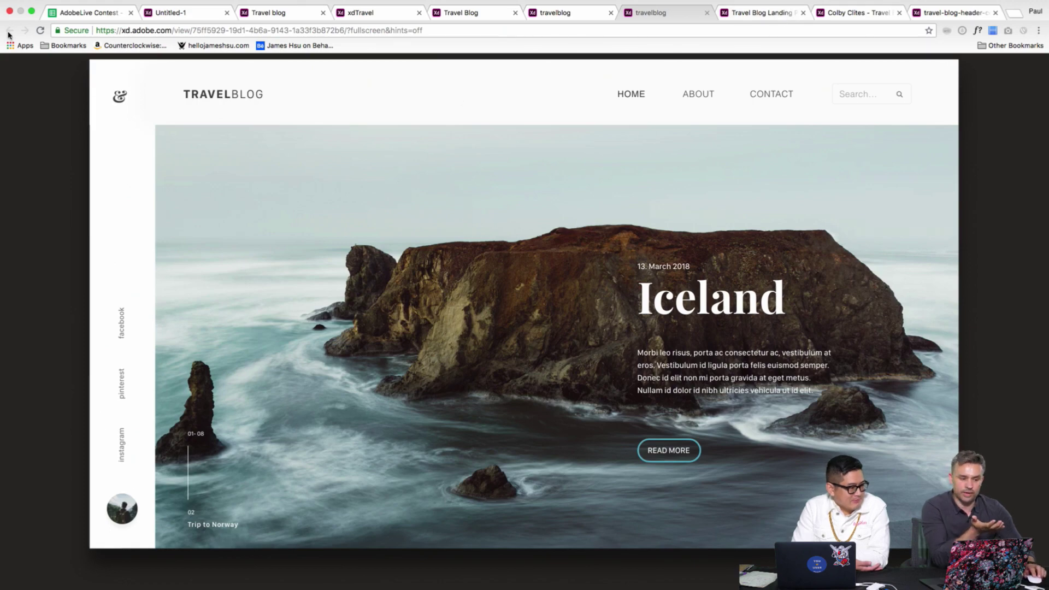
{"action": "left_click", "coordinate": [40, 30]}
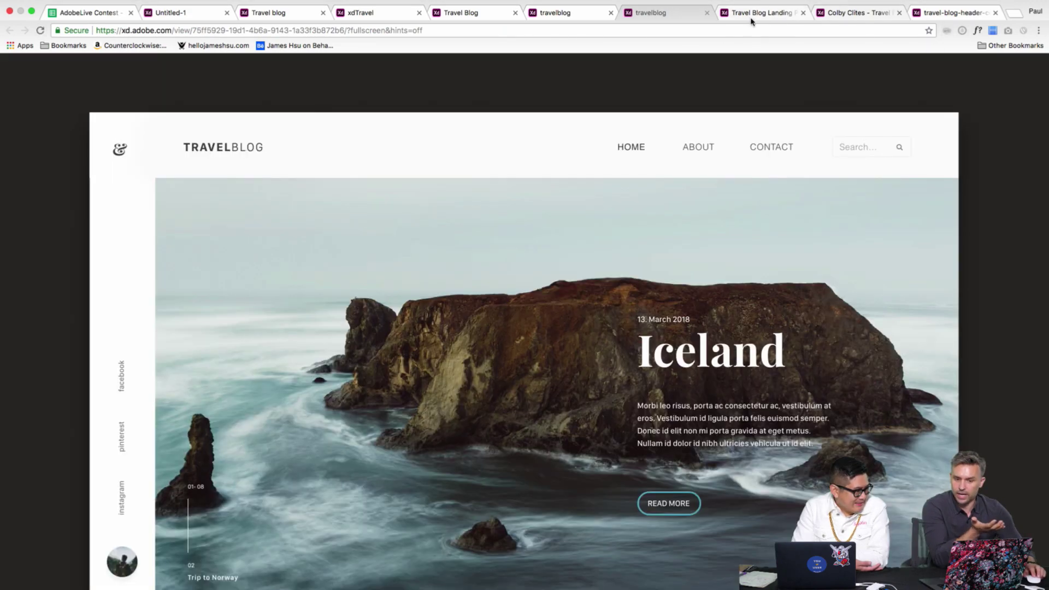
Reload the Travel Blog Landing Page, Plants Near You and travel-blog-header-concept prototypes in turn to recheck each design
{"action": "left_click", "coordinate": [761, 13]}
{"action": "left_click", "coordinate": [39, 31]}
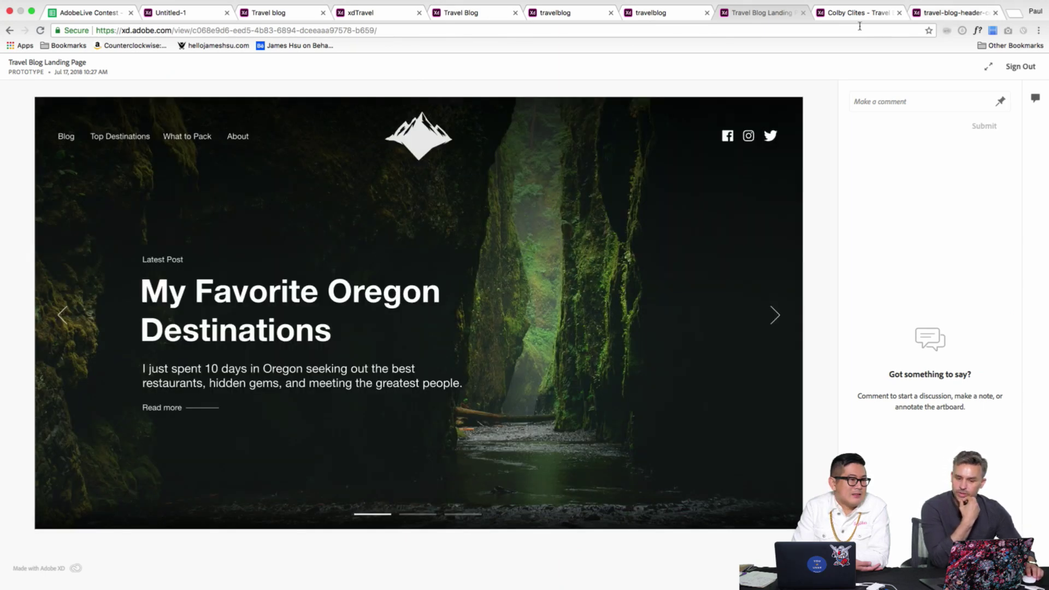
{"action": "left_click", "coordinate": [859, 15]}
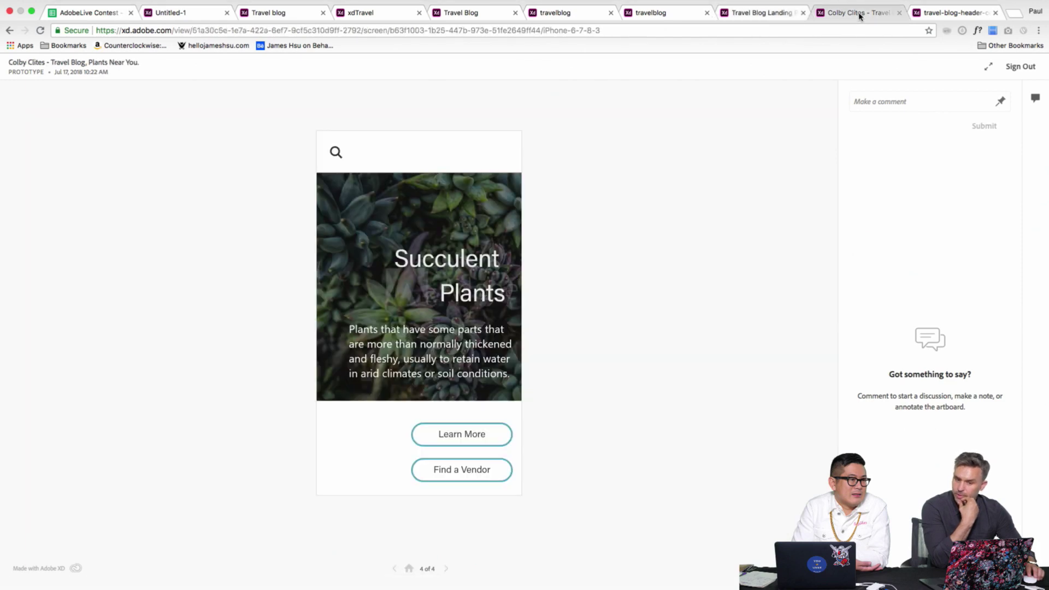
{"action": "left_click", "coordinate": [40, 30]}
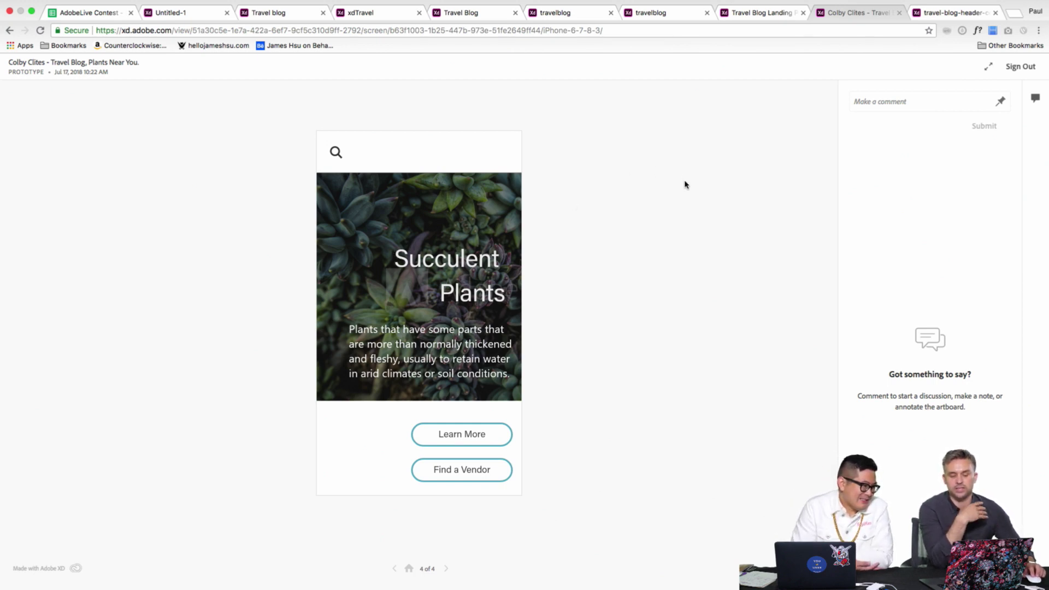
{"action": "left_click", "coordinate": [929, 13]}
{"action": "left_click", "coordinate": [40, 30]}
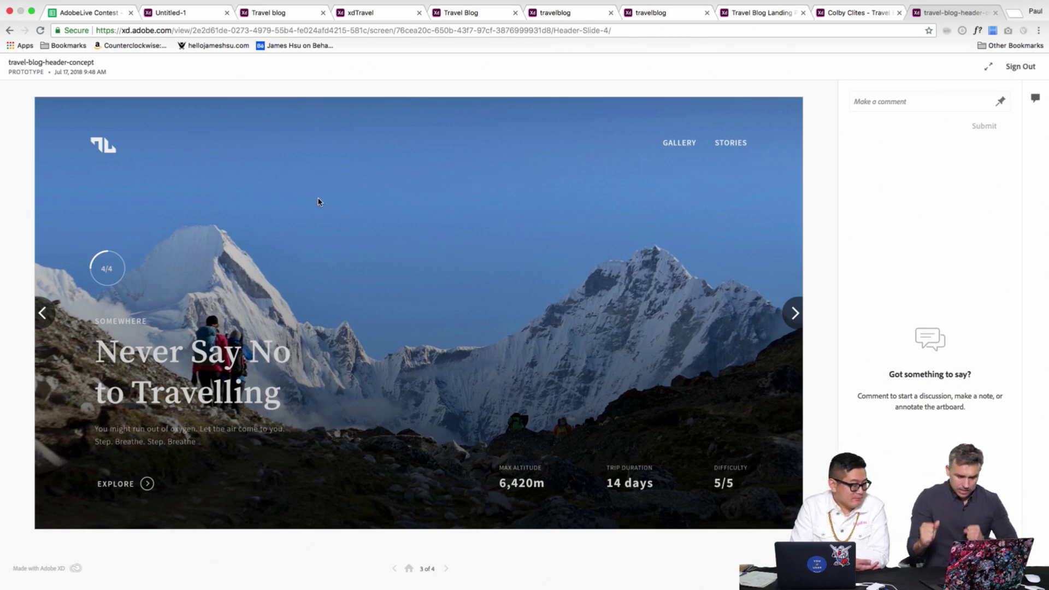
Compare the TRAVL, Travel blog, xdTravel and ZimTours prototypes, and close the Travel blog prototype with the story cards
{"action": "left_click", "coordinate": [164, 17]}
{"action": "left_click", "coordinate": [294, 19]}
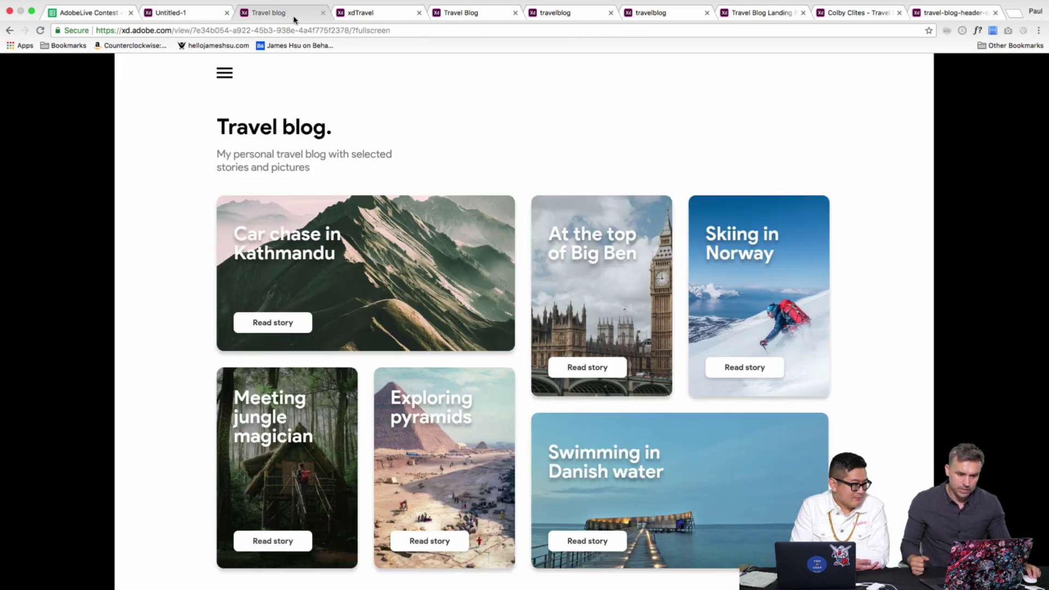
{"action": "left_click", "coordinate": [386, 13]}
{"action": "left_click", "coordinate": [473, 14]}
{"action": "left_click", "coordinate": [356, 14]}
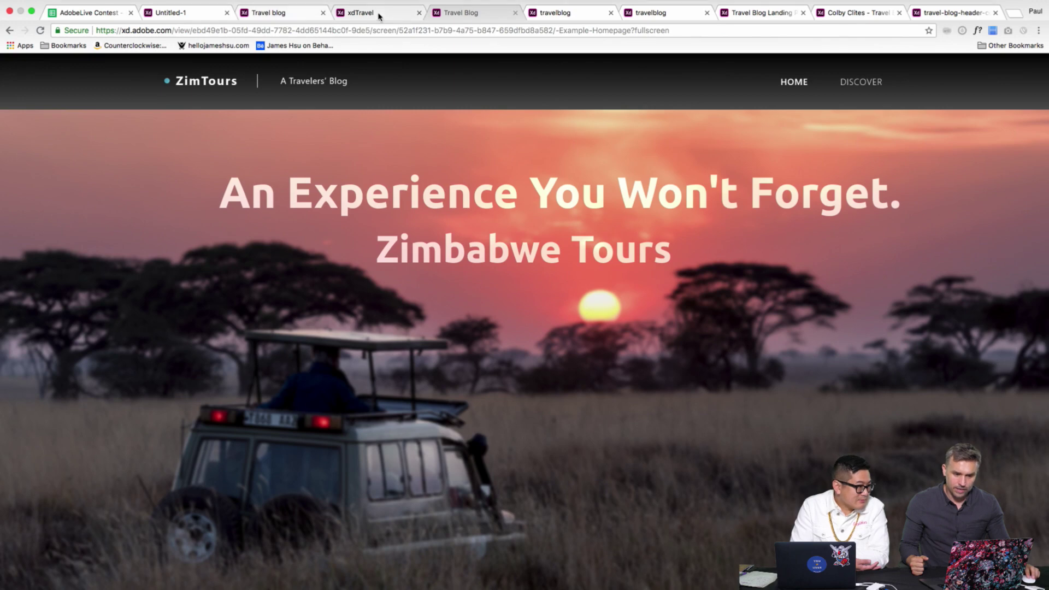
{"action": "left_click", "coordinate": [270, 13]}
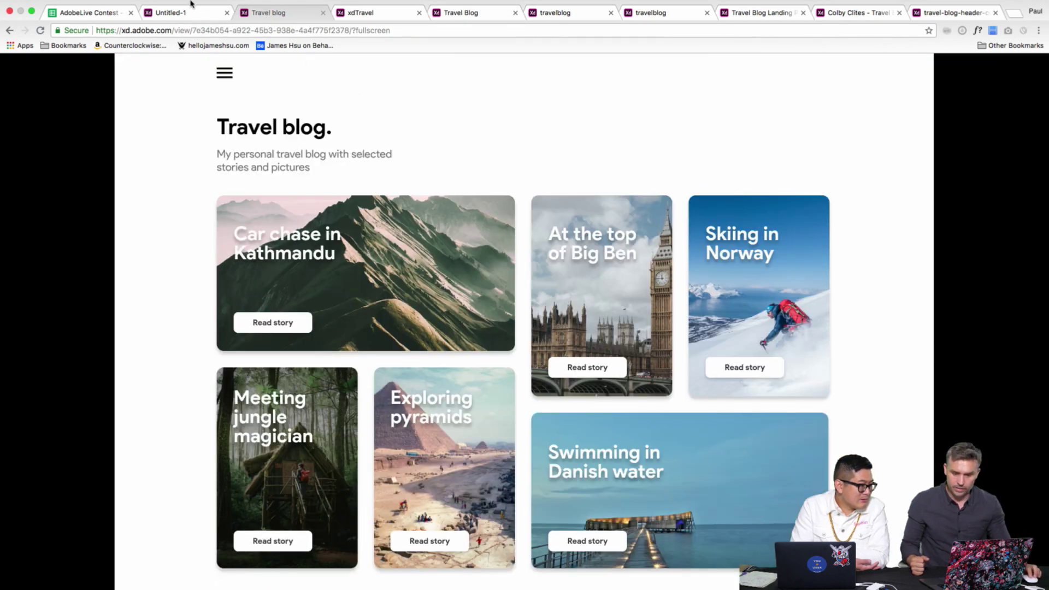
{"action": "left_click", "coordinate": [323, 13]}
Examine the Explord article's food image layout and the ZimTours homepage's hero and activities cards
{"action": "scroll", "coordinate": [254, 100], "scroll_direction": "down", "scroll_amount": 3}
{"action": "scroll", "coordinate": [254, 100], "scroll_direction": "down", "scroll_amount": 3}
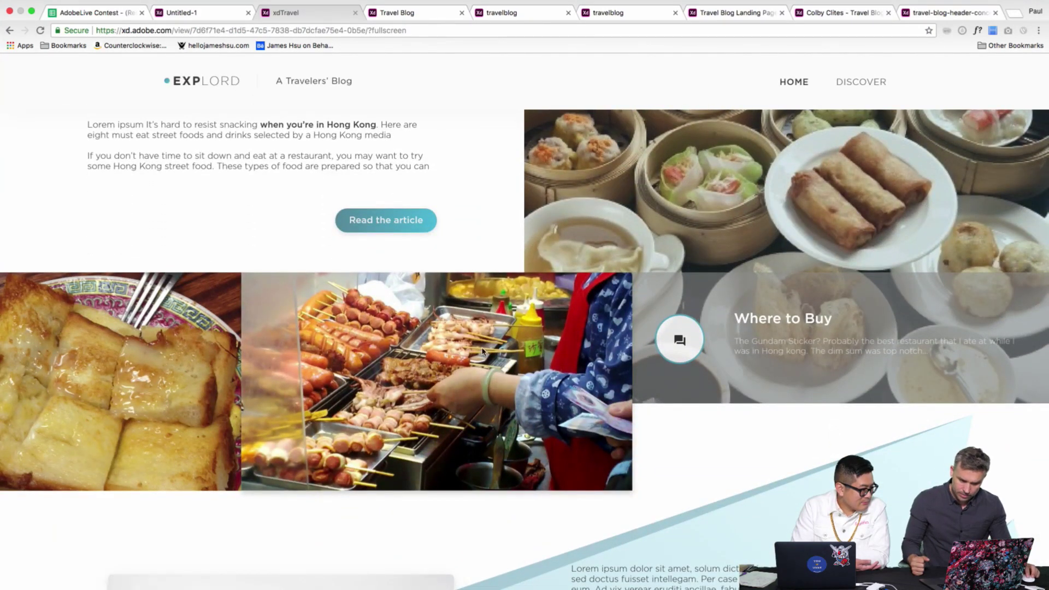
{"action": "scroll", "coordinate": [650, 194], "scroll_direction": "up", "scroll_amount": 3}
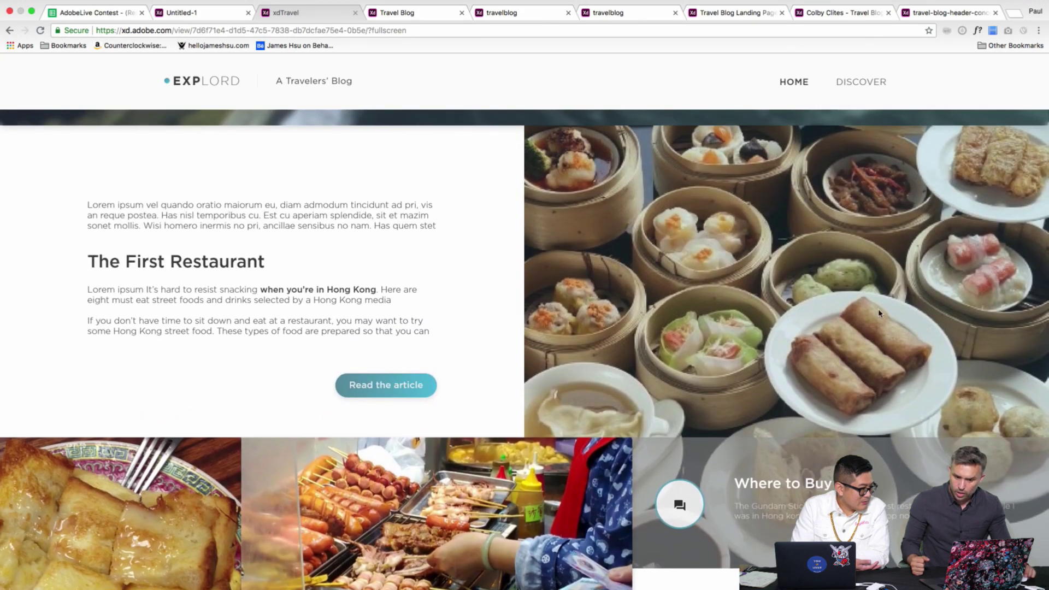
{"action": "scroll", "coordinate": [781, 291], "scroll_direction": "down", "scroll_amount": 4}
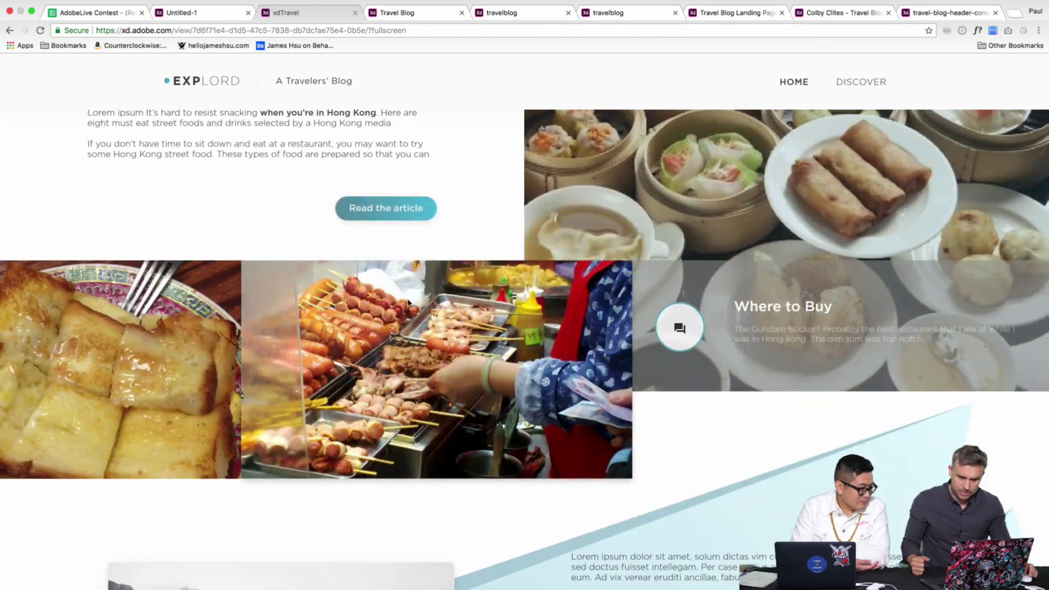
{"action": "left_click", "coordinate": [398, 15]}
{"action": "scroll", "coordinate": [441, 313], "scroll_direction": "down", "scroll_amount": 12}
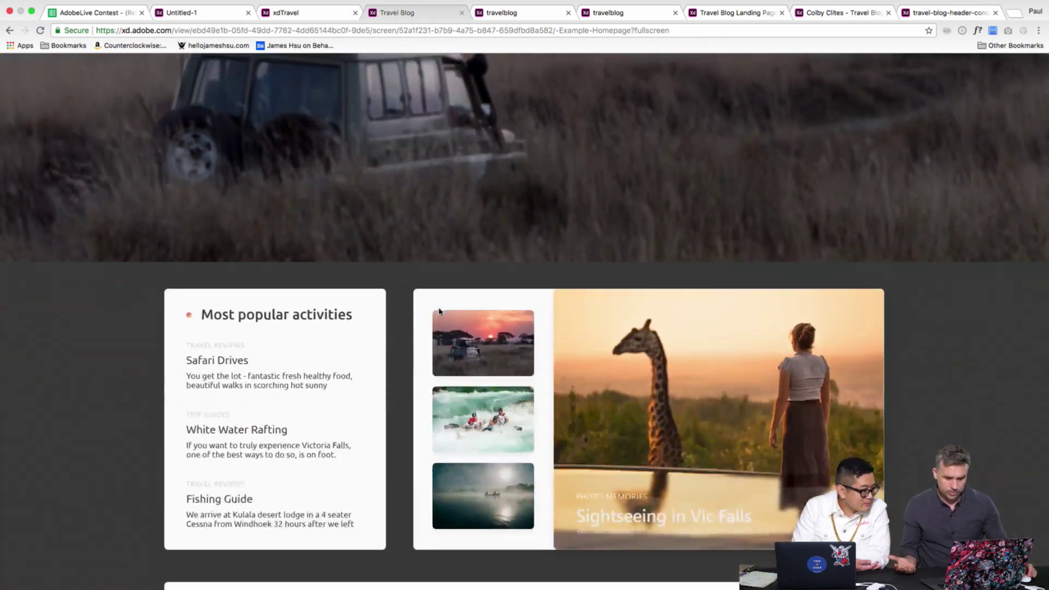
{"action": "scroll", "coordinate": [440, 313], "scroll_direction": "up", "scroll_amount": 12}
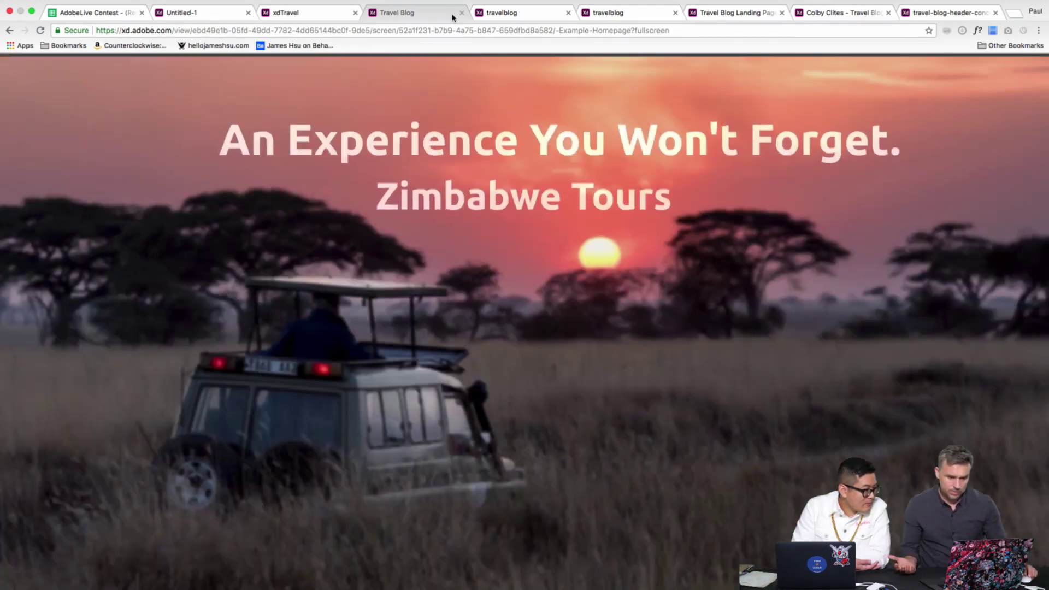
Examine the travelblog prototype with How to Shop Like A Local, from its market hero to the Thailand article section
{"action": "left_click", "coordinate": [515, 15]}
{"action": "scroll", "coordinate": [413, 206], "scroll_direction": "down", "scroll_amount": 6}
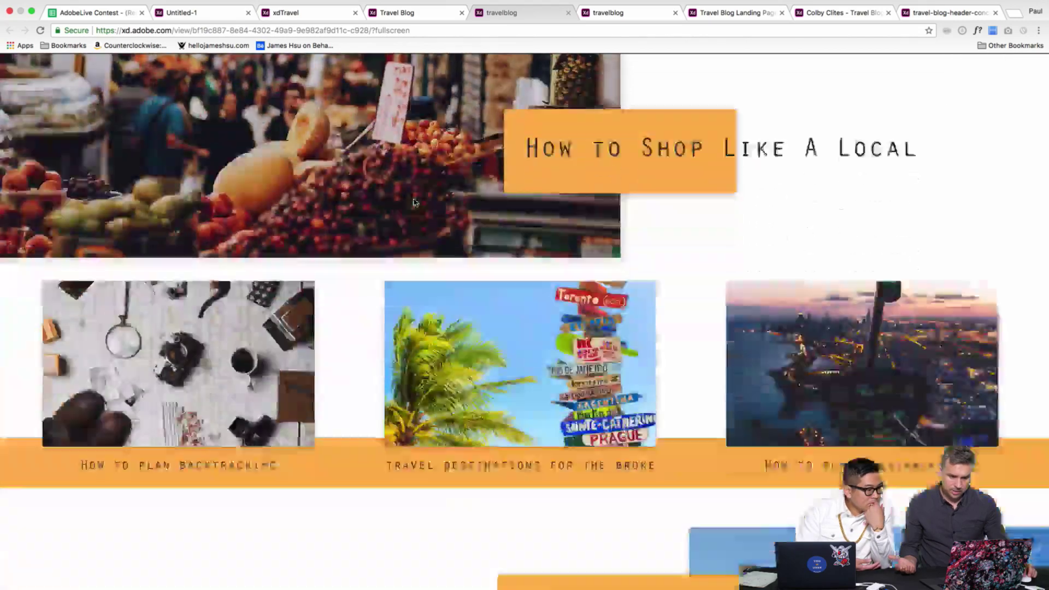
{"action": "scroll", "coordinate": [413, 206], "scroll_direction": "down", "scroll_amount": 4}
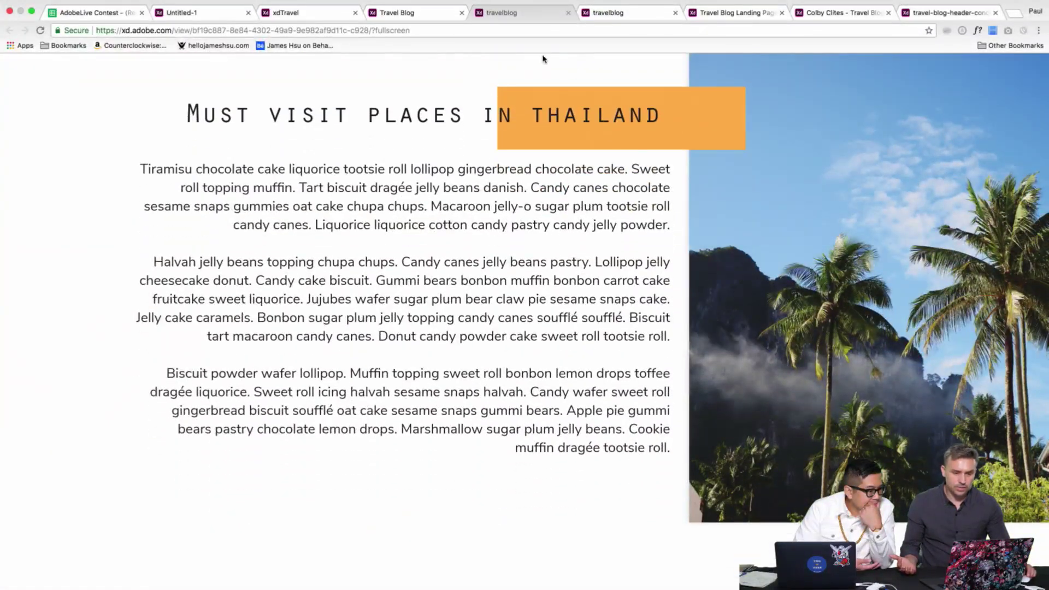
{"action": "scroll", "coordinate": [575, 75], "scroll_direction": "up", "scroll_amount": 5}
{"action": "scroll", "coordinate": [575, 75], "scroll_direction": "up", "scroll_amount": 4}
Take the Iceland travelblog prototype out of full screen and review the Oregon hero of the Travel Blog Landing Page
{"action": "left_click", "coordinate": [610, 14]}
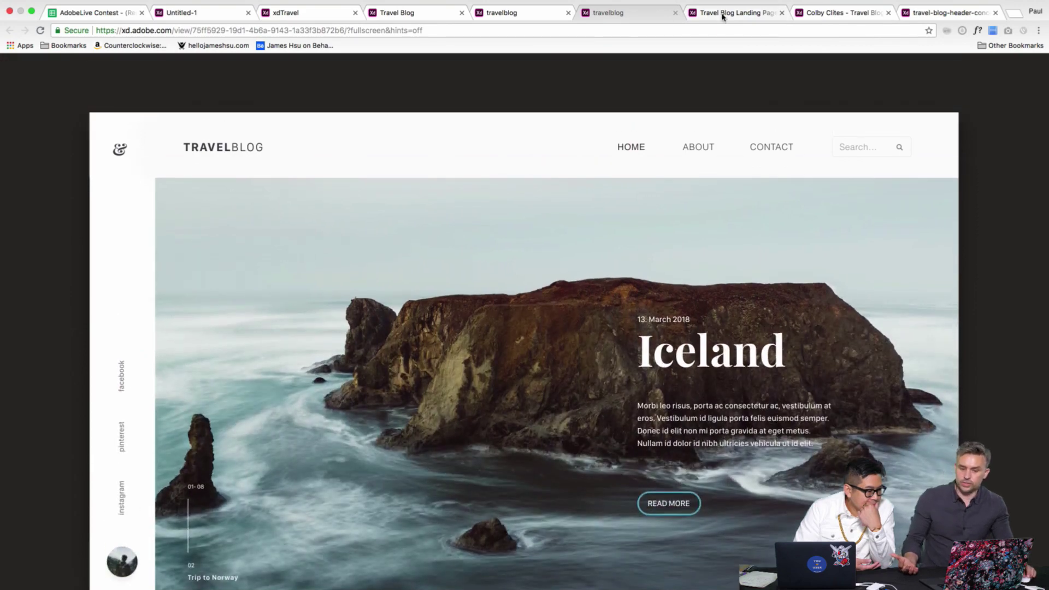
{"action": "key", "text": "Escape"}
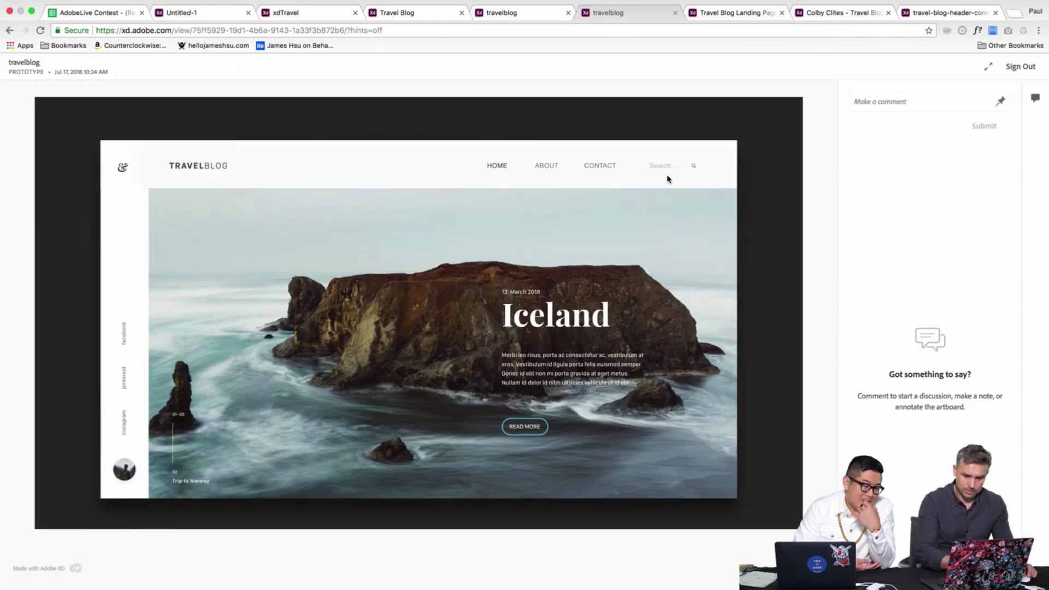
{"action": "left_click", "coordinate": [709, 13]}
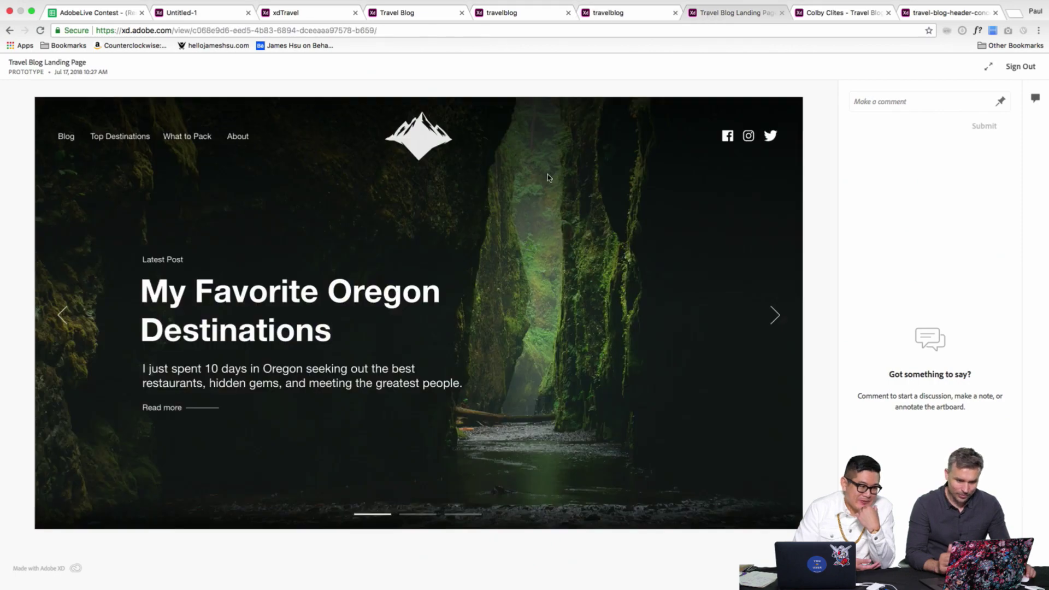
{"action": "scroll", "coordinate": [418, 249], "scroll_direction": "down", "scroll_amount": 5}
{"action": "scroll", "coordinate": [417, 252], "scroll_direction": "up", "scroll_amount": 5}
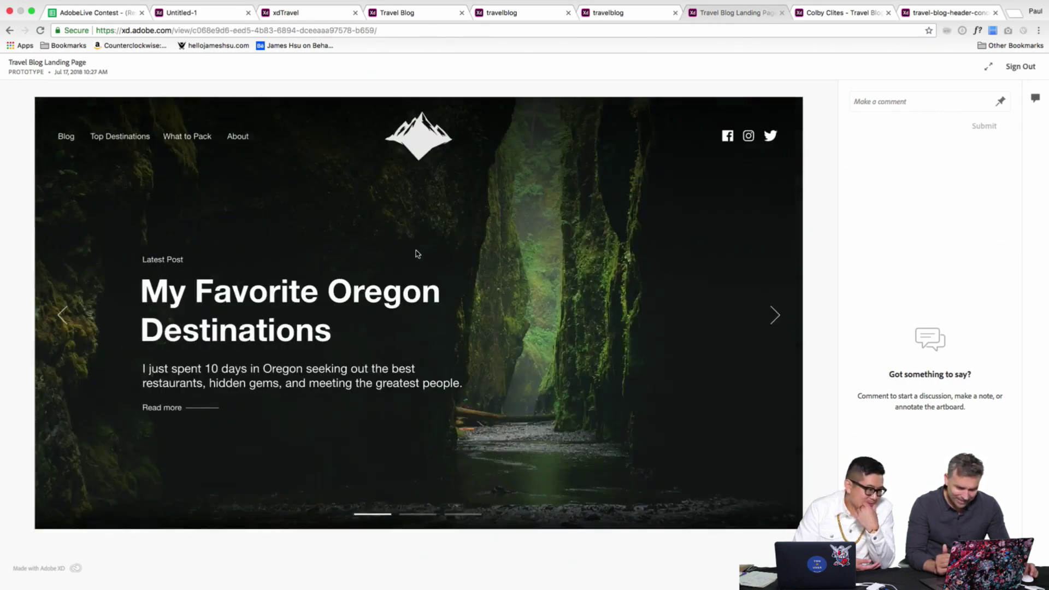
Return the Plants Near You and travel-blog-header-concept prototypes to their home screens to review them
{"action": "left_click", "coordinate": [834, 13]}
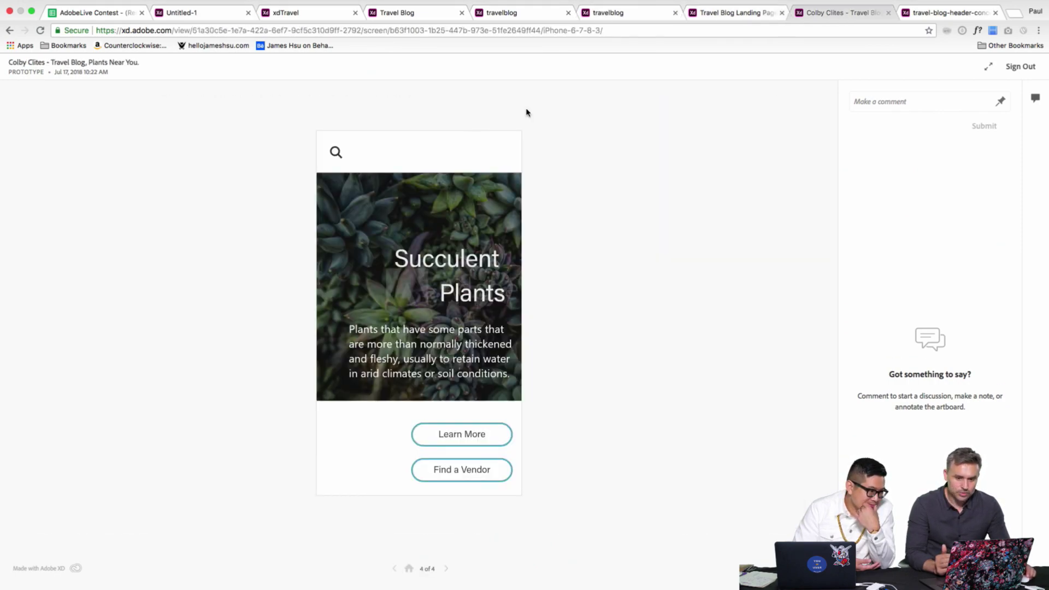
{"action": "left_click", "coordinate": [408, 569]}
{"action": "left_click", "coordinate": [933, 14]}
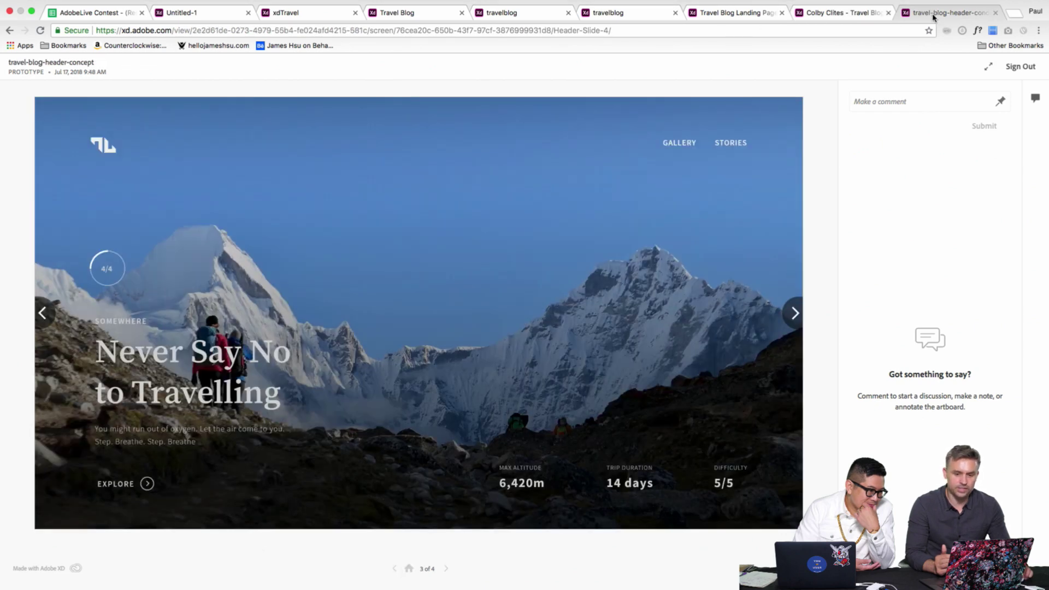
{"action": "left_click", "coordinate": [408, 569]}
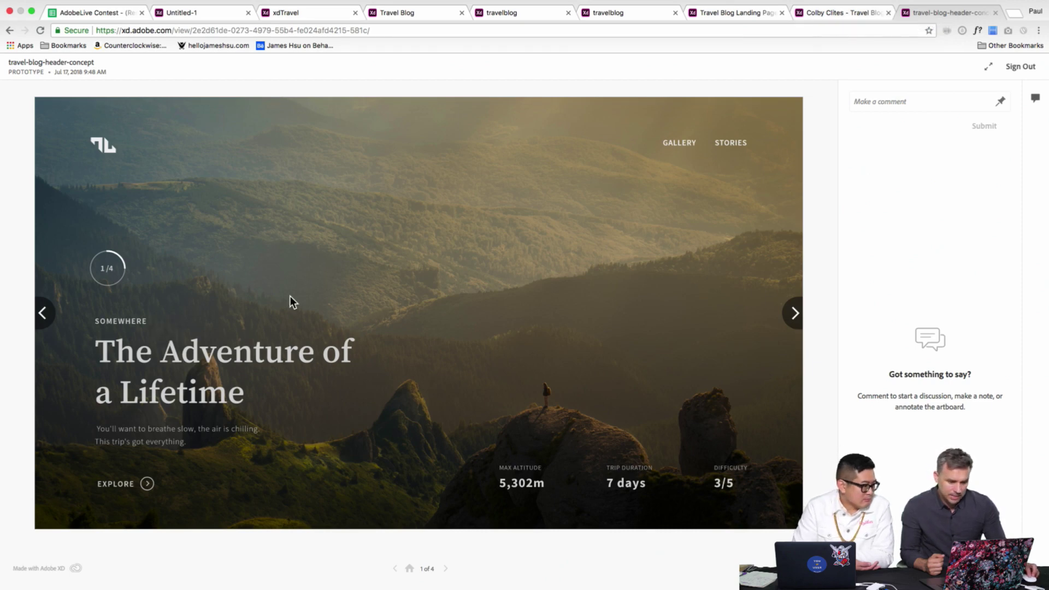
Revisit the Plants Near You, Landing Page and travelblog prototypes, and close the one with How to Shop Like A Local
{"action": "left_click", "coordinate": [815, 17]}
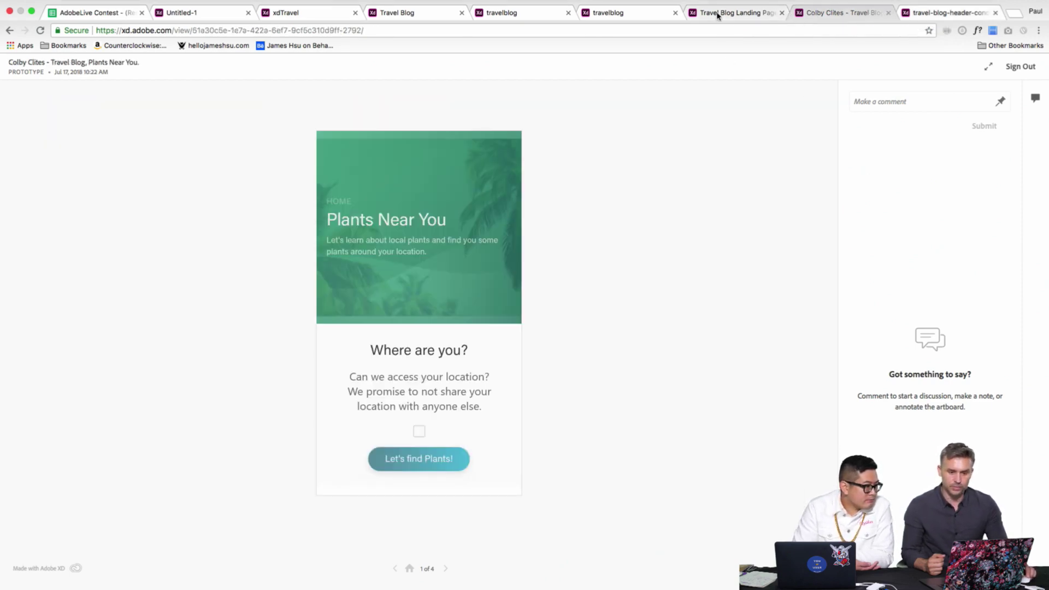
{"action": "left_click", "coordinate": [719, 16]}
{"action": "left_click", "coordinate": [628, 14]}
{"action": "left_click", "coordinate": [512, 15]}
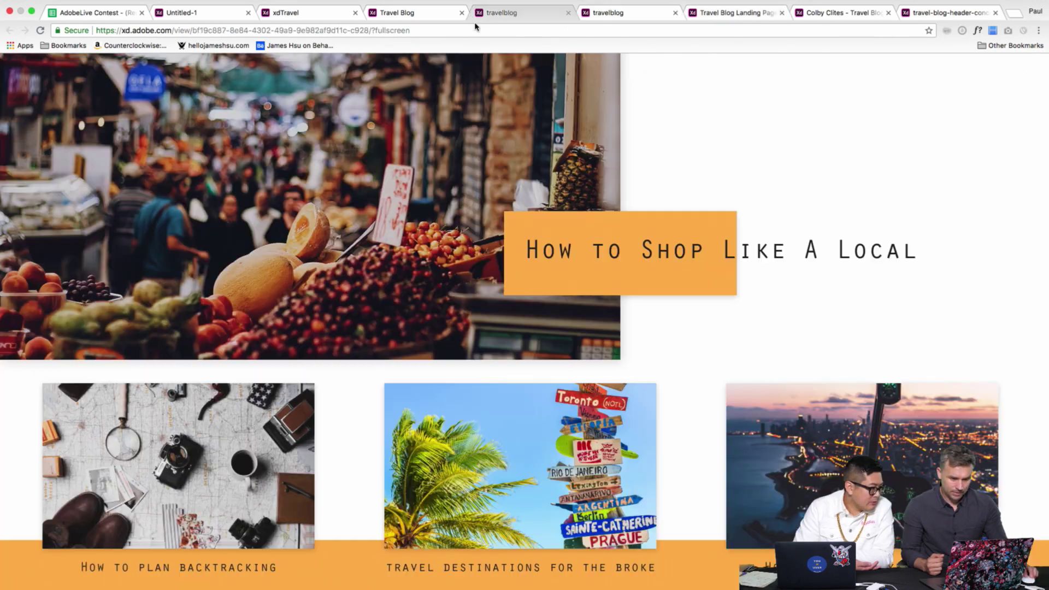
{"action": "left_click", "coordinate": [568, 13]}
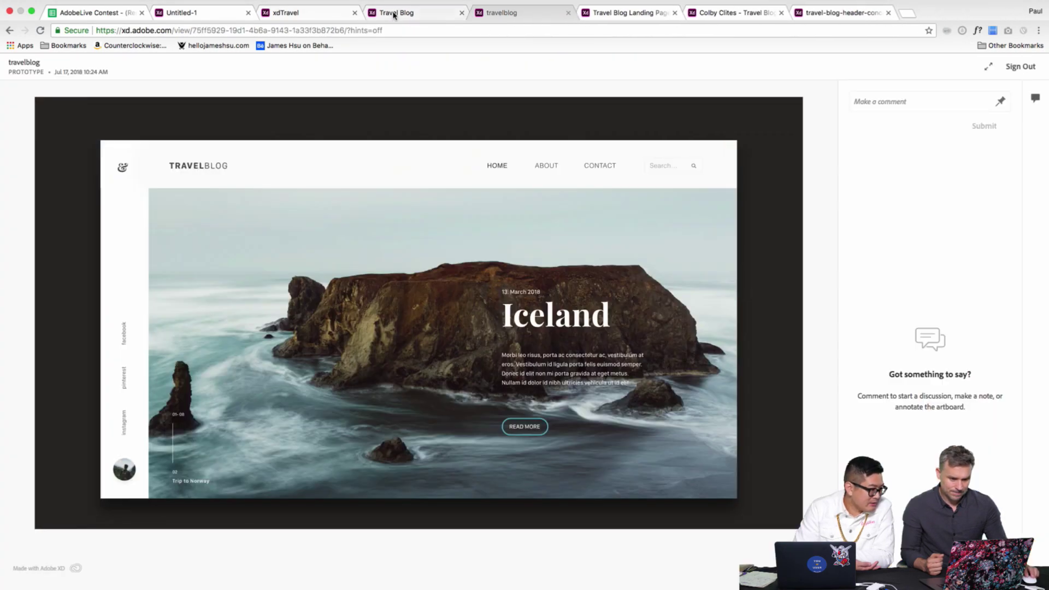
Compare the ZimTours, Explord and TRAVL designs, and close the xdTravel prototype
{"action": "left_click", "coordinate": [394, 15]}
{"action": "left_click", "coordinate": [304, 15]}
{"action": "scroll", "coordinate": [288, 204], "scroll_direction": "up", "scroll_amount": 5}
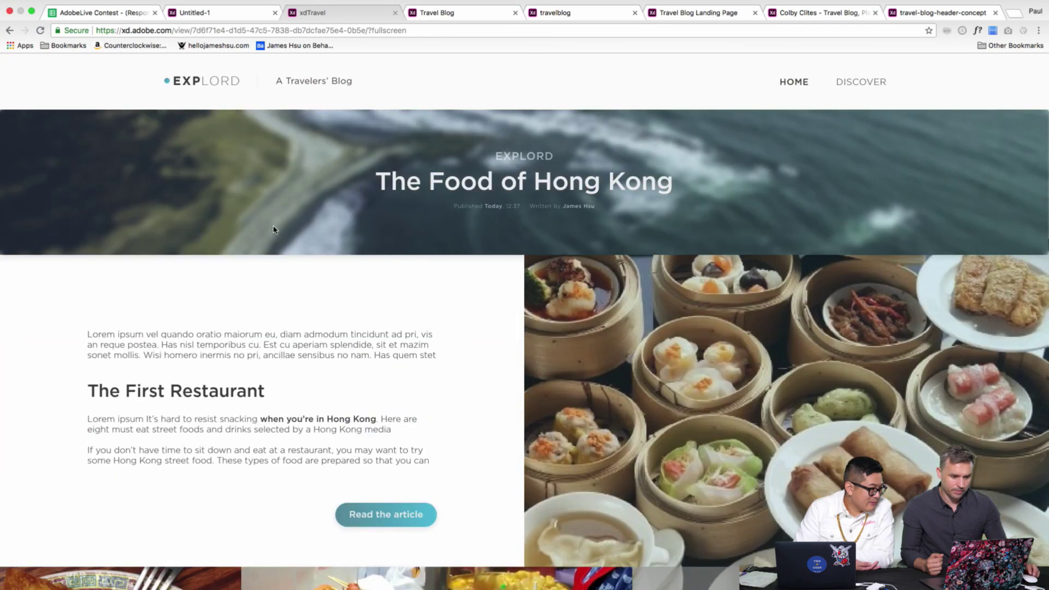
{"action": "left_click", "coordinate": [198, 15]}
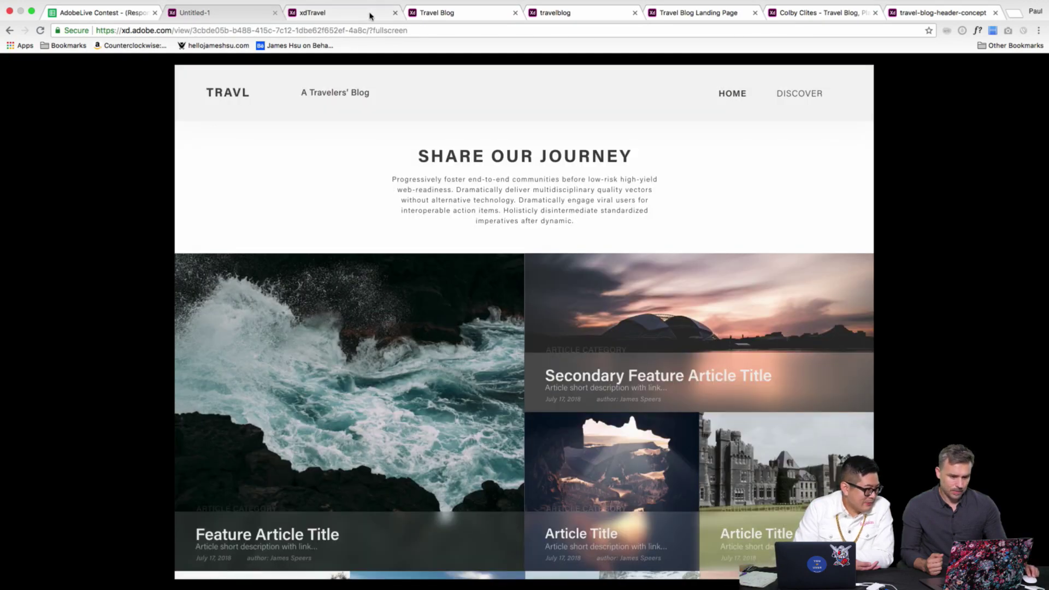
{"action": "left_click", "coordinate": [394, 12]}
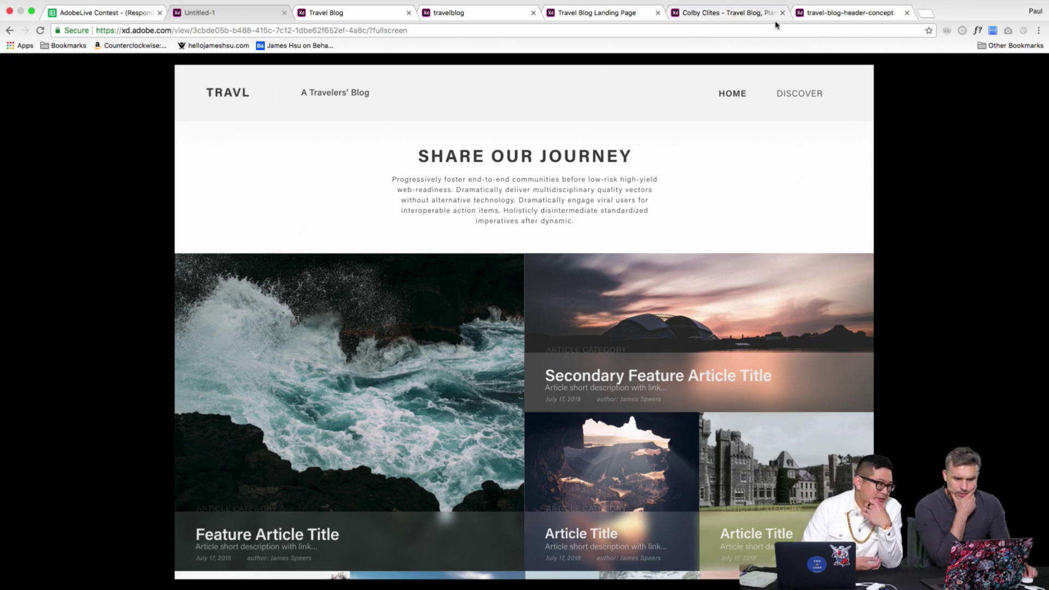
Examine the TRAVL prototype again from its Share Our Journey intro through the article grid to the footer
{"action": "scroll", "coordinate": [333, 214], "scroll_direction": "down", "scroll_amount": 2}
{"action": "scroll", "coordinate": [335, 215], "scroll_direction": "up", "scroll_amount": 2}
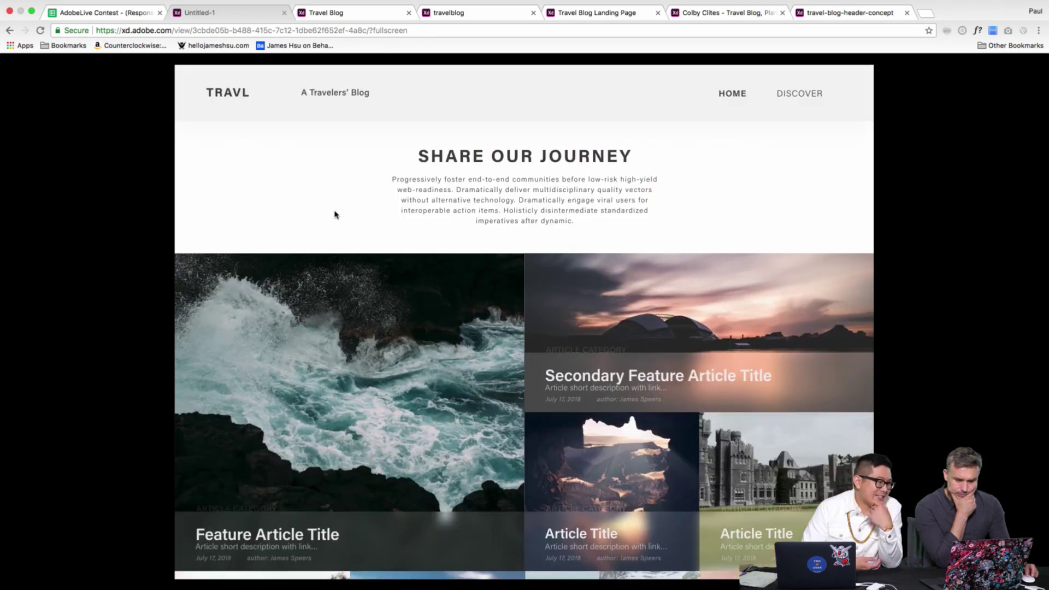
{"action": "scroll", "coordinate": [334, 215], "scroll_direction": "down", "scroll_amount": 8}
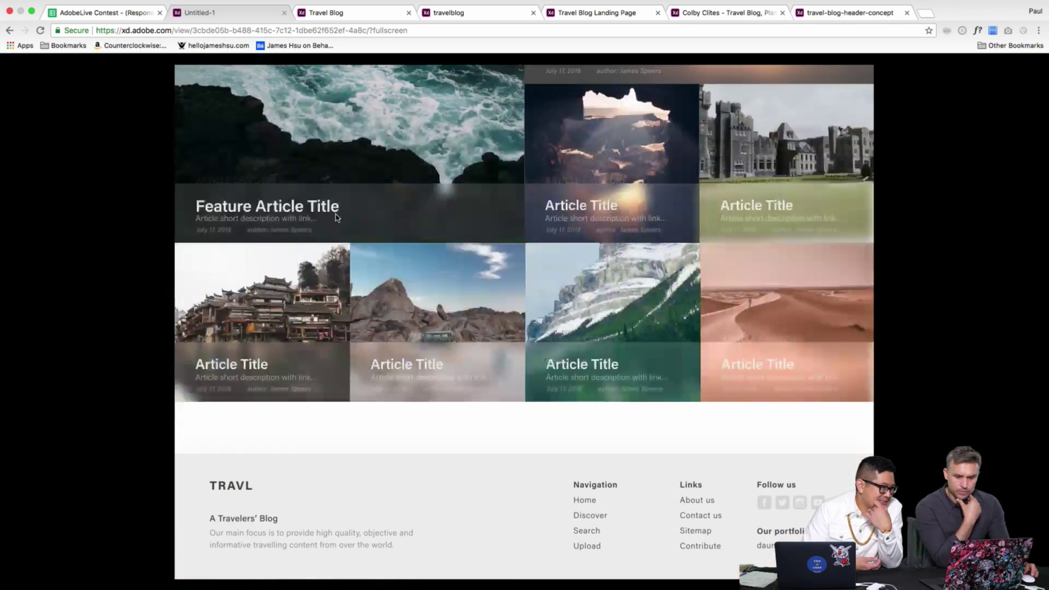
{"action": "scroll", "coordinate": [336, 217], "scroll_direction": "up", "scroll_amount": 2}
{"action": "scroll", "coordinate": [336, 218], "scroll_direction": "up", "scroll_amount": 5}
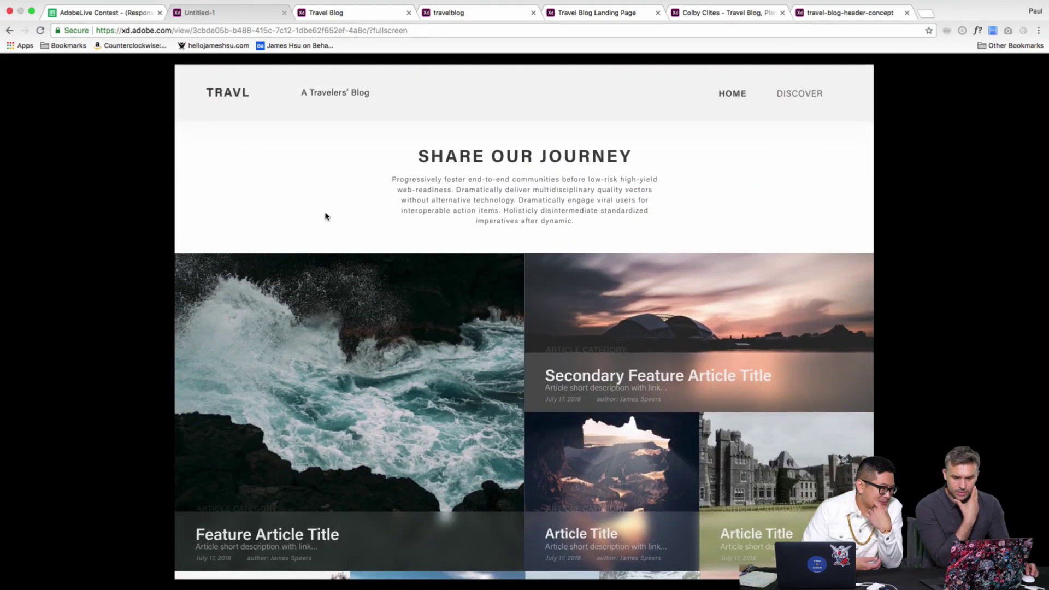
Review the ZimTours homepage again from the Zimbabwe Tours hero to the most popular activities section
{"action": "left_click", "coordinate": [333, 15]}
{"action": "scroll", "coordinate": [175, 212], "scroll_direction": "down", "scroll_amount": 10}
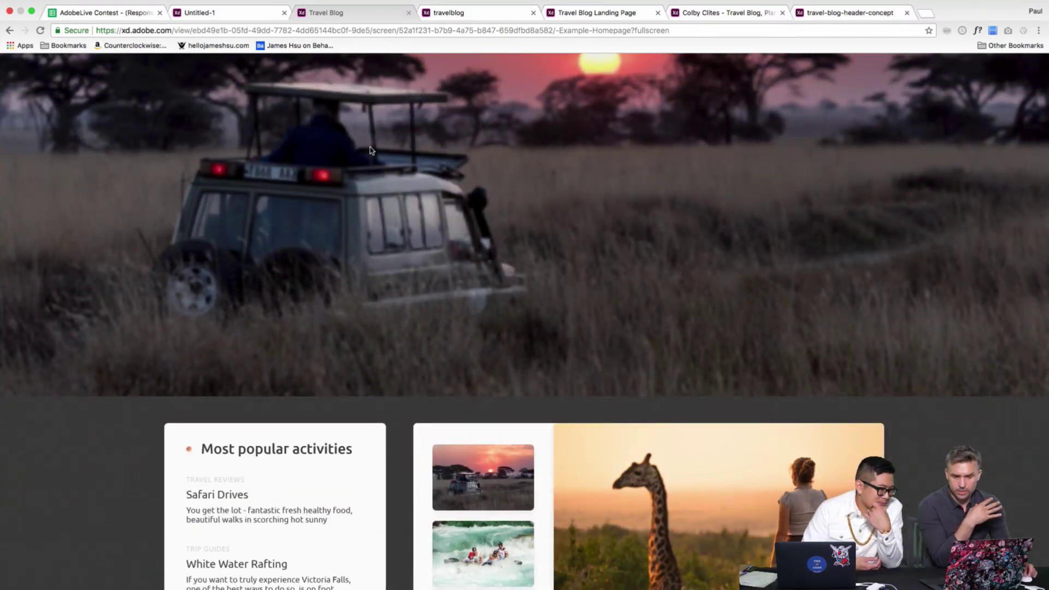
{"action": "scroll", "coordinate": [358, 91], "scroll_direction": "up", "scroll_amount": 4}
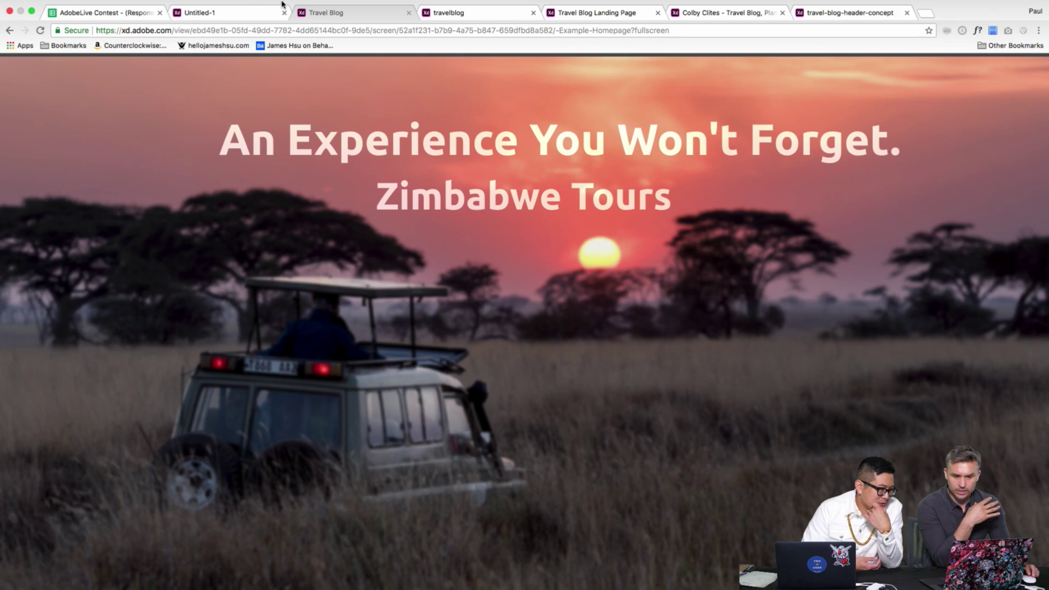
Review the Iceland travelblog prototype and the Travel Blog Landing Page down to its Roadtripping 101 section
{"action": "left_click", "coordinate": [467, 15]}
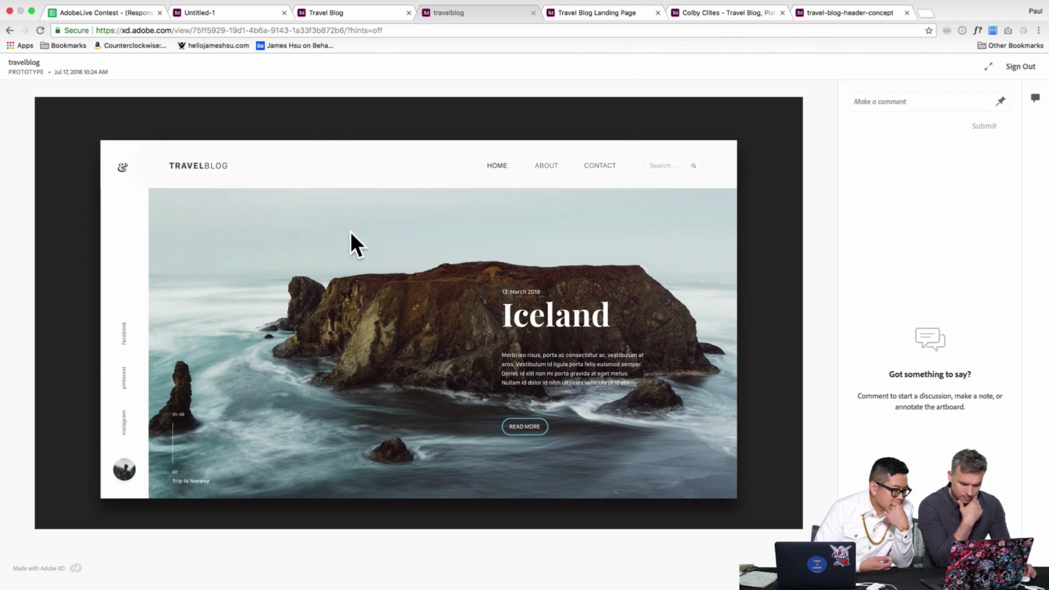
{"action": "left_click", "coordinate": [597, 13]}
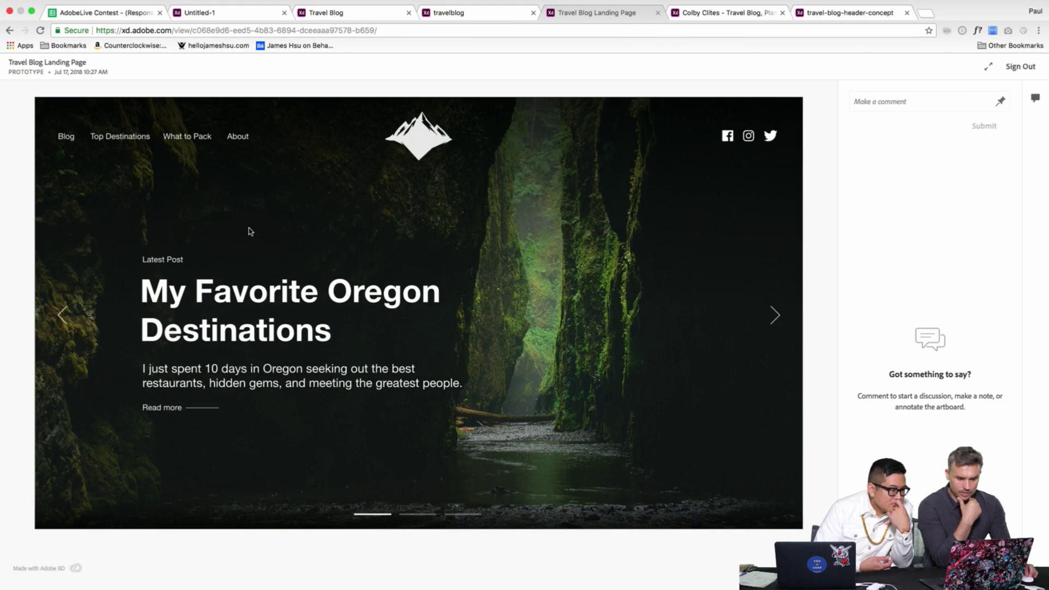
{"action": "scroll", "coordinate": [312, 234], "scroll_direction": "down", "scroll_amount": 15}
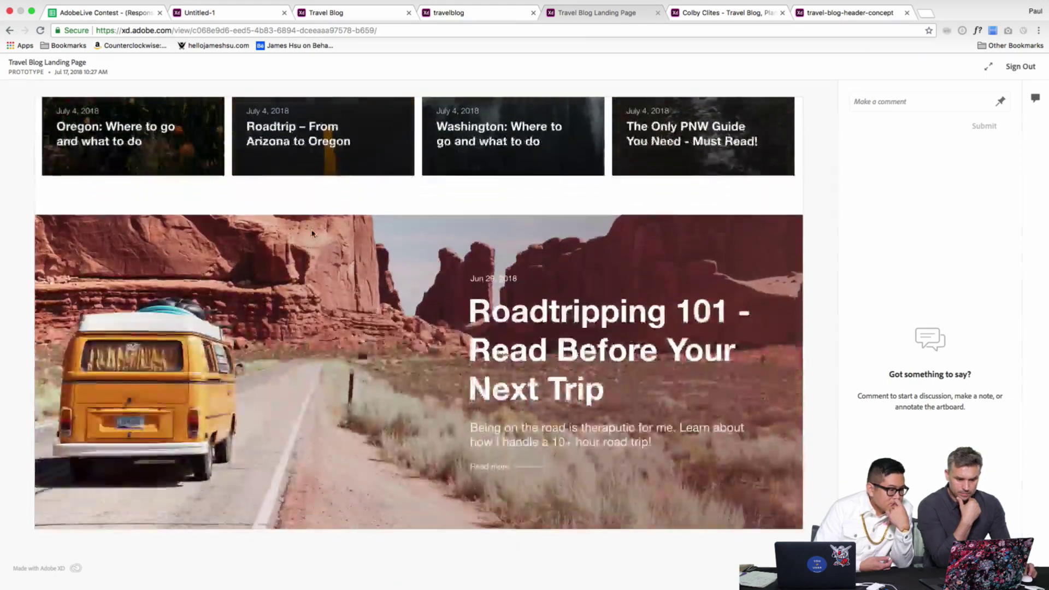
Review the Travel Blog Landing Page to its footer, and walk through the Plants Near You prototype to its Succulent Plants screen
{"action": "scroll", "coordinate": [312, 234], "scroll_direction": "down", "scroll_amount": 15}
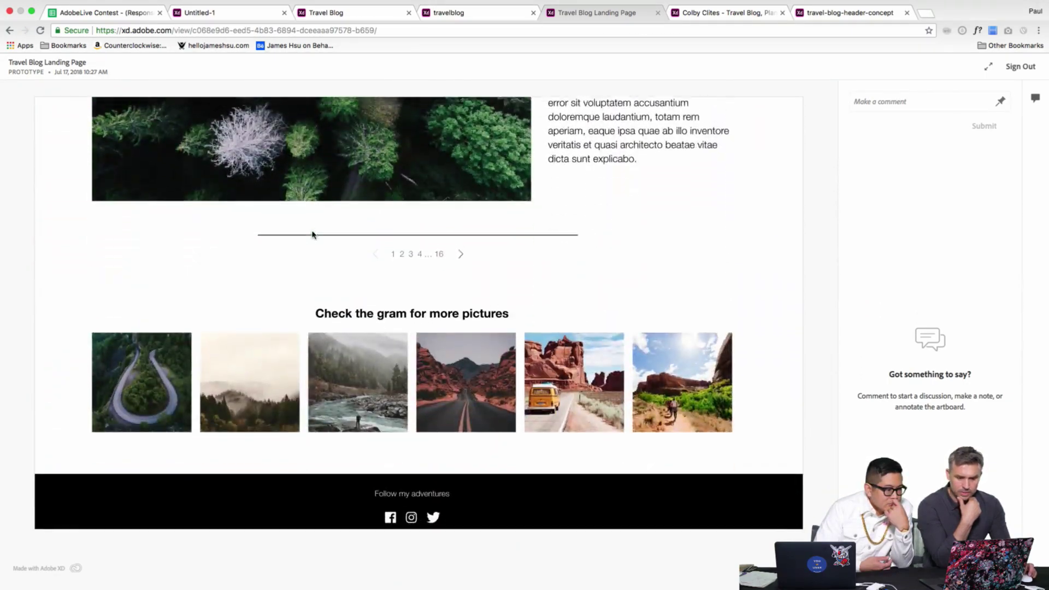
{"action": "scroll", "coordinate": [312, 234], "scroll_direction": "down", "scroll_amount": 1}
{"action": "left_click", "coordinate": [710, 12]}
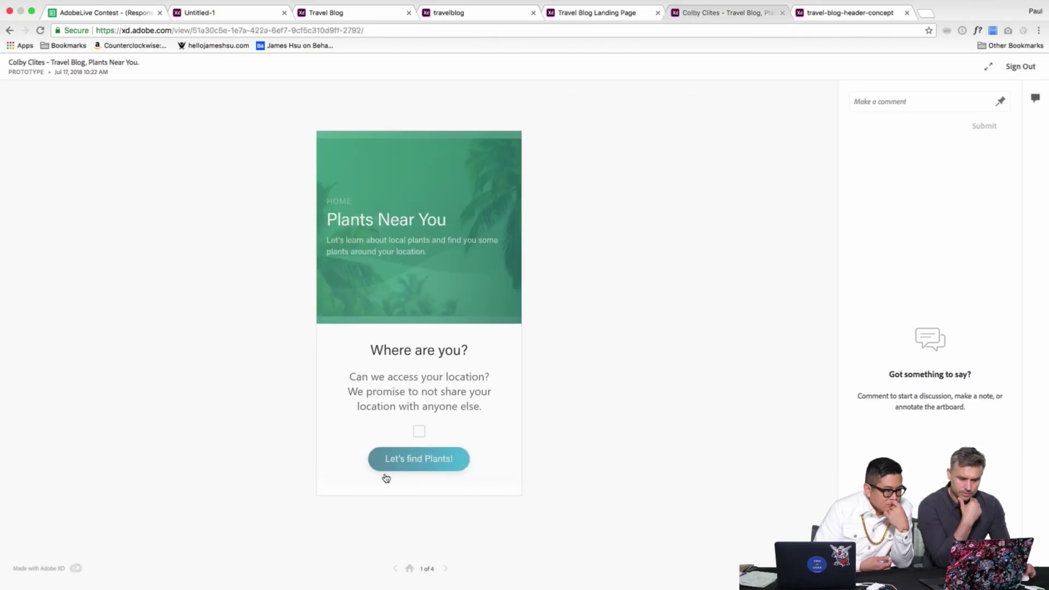
{"action": "left_click", "coordinate": [410, 466]}
{"action": "left_click", "coordinate": [417, 459]}
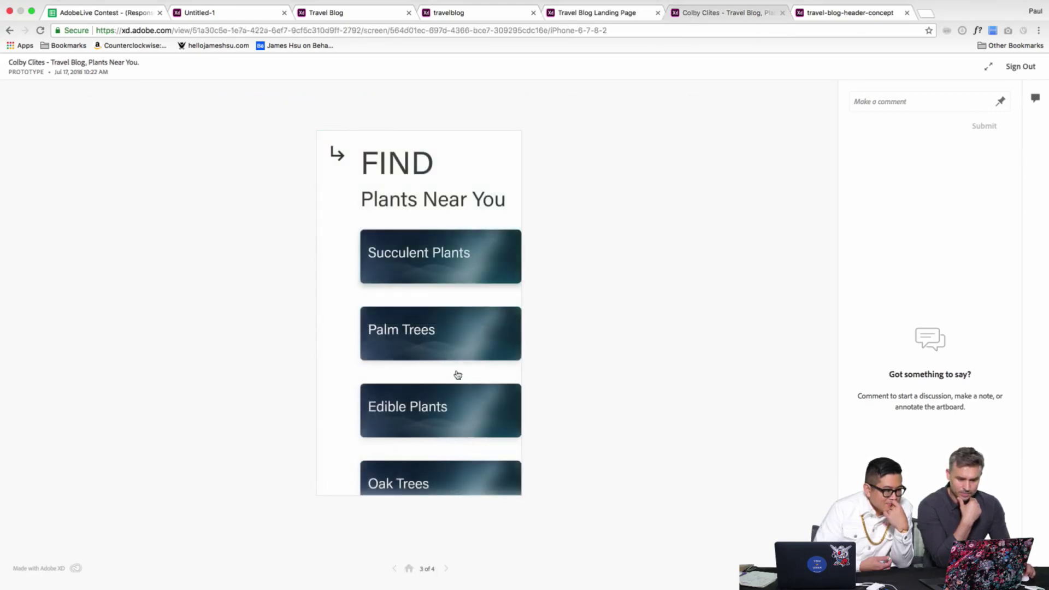
{"action": "left_click", "coordinate": [433, 273]}
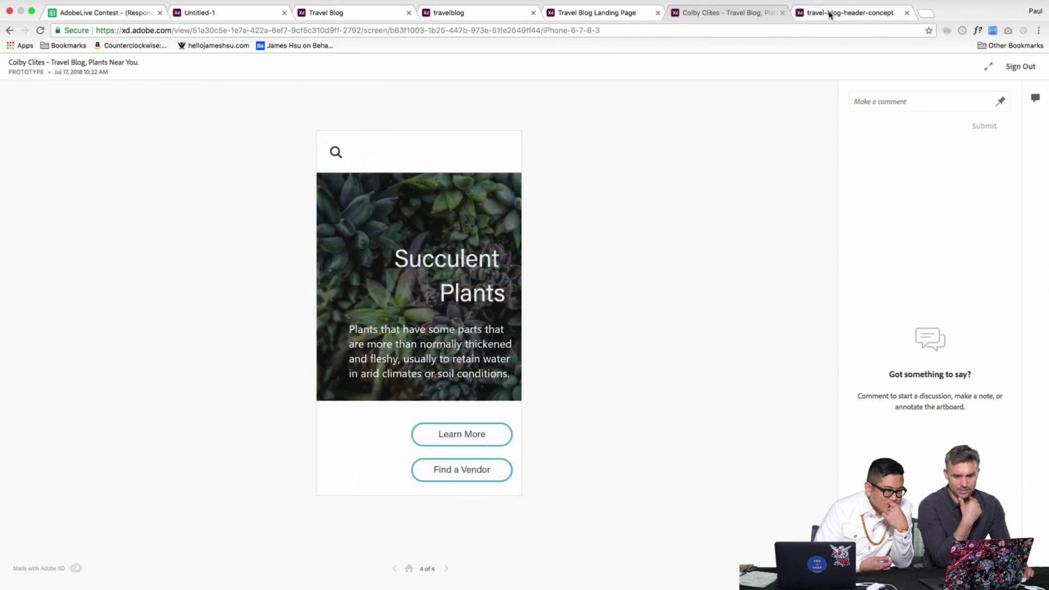
Examine the travel-blog-header-concept slides up to Green is Definitely the Best Color, and hide the comments beside the prototype
{"action": "left_click", "coordinate": [833, 13]}
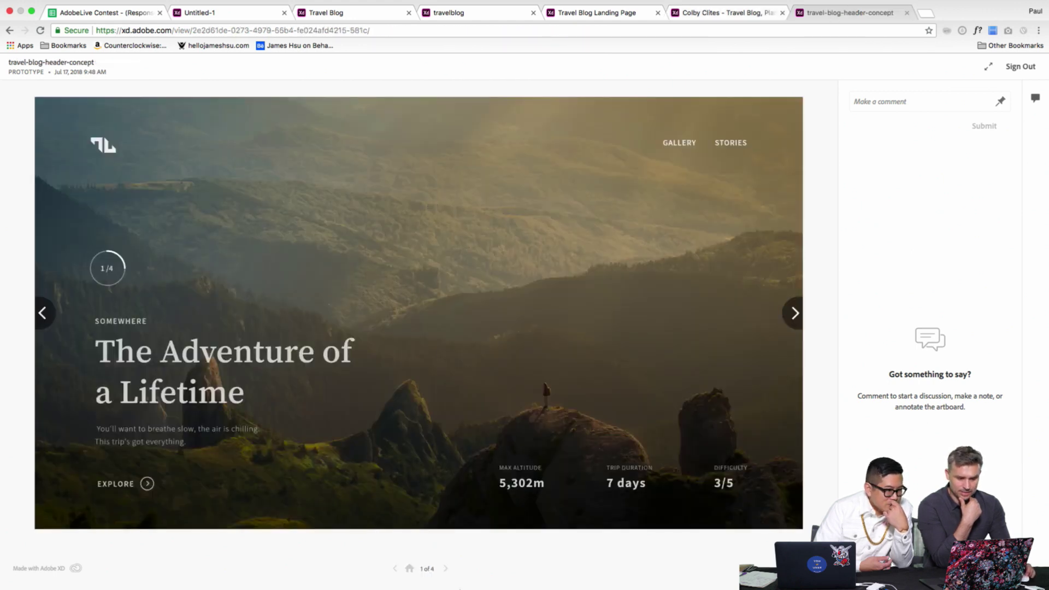
{"action": "left_click", "coordinate": [794, 316]}
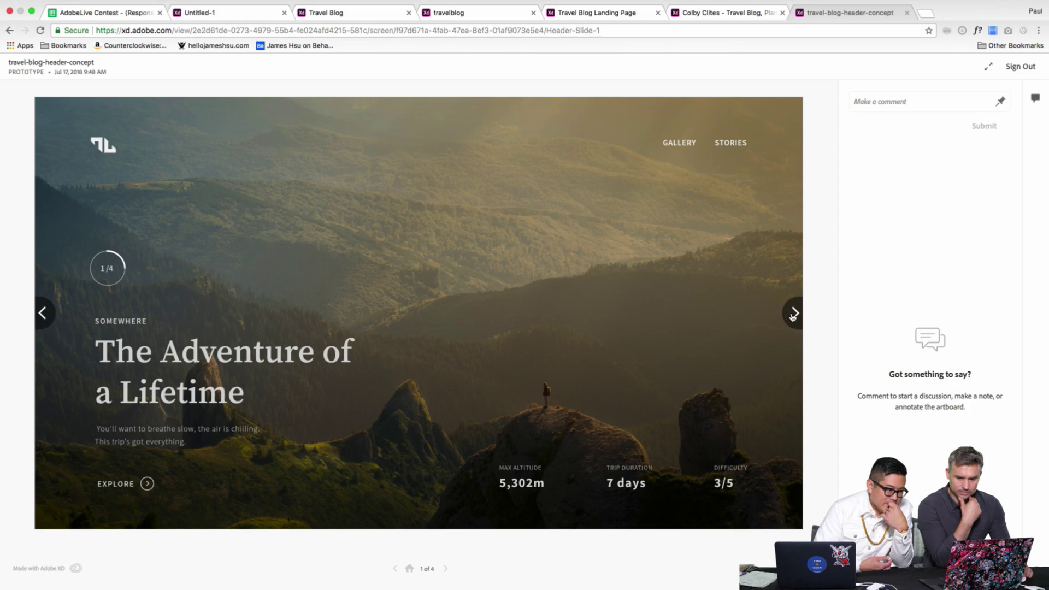
{"action": "left_click", "coordinate": [794, 313]}
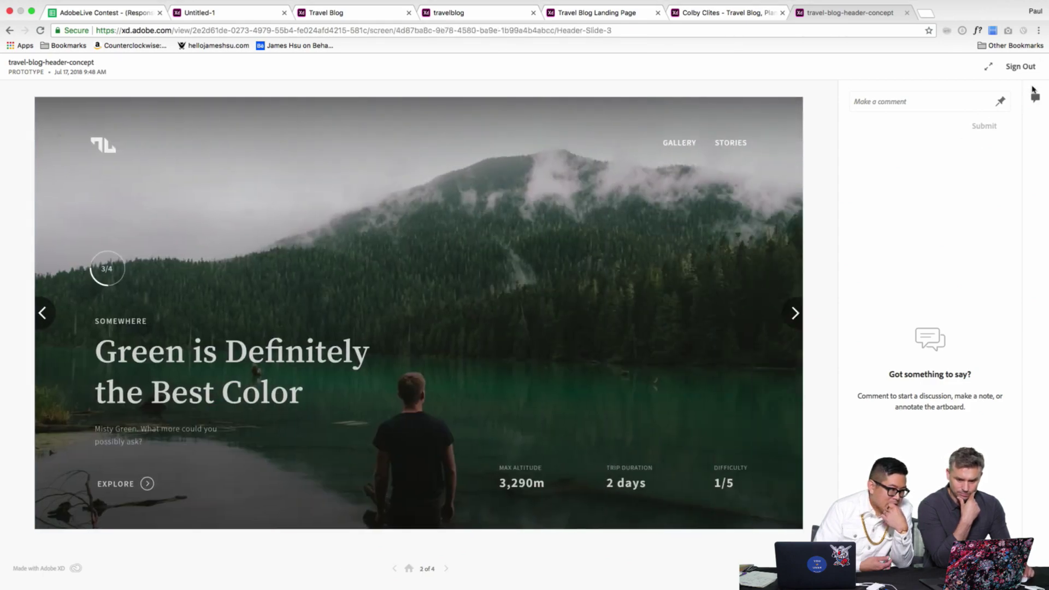
{"action": "left_click", "coordinate": [1036, 99]}
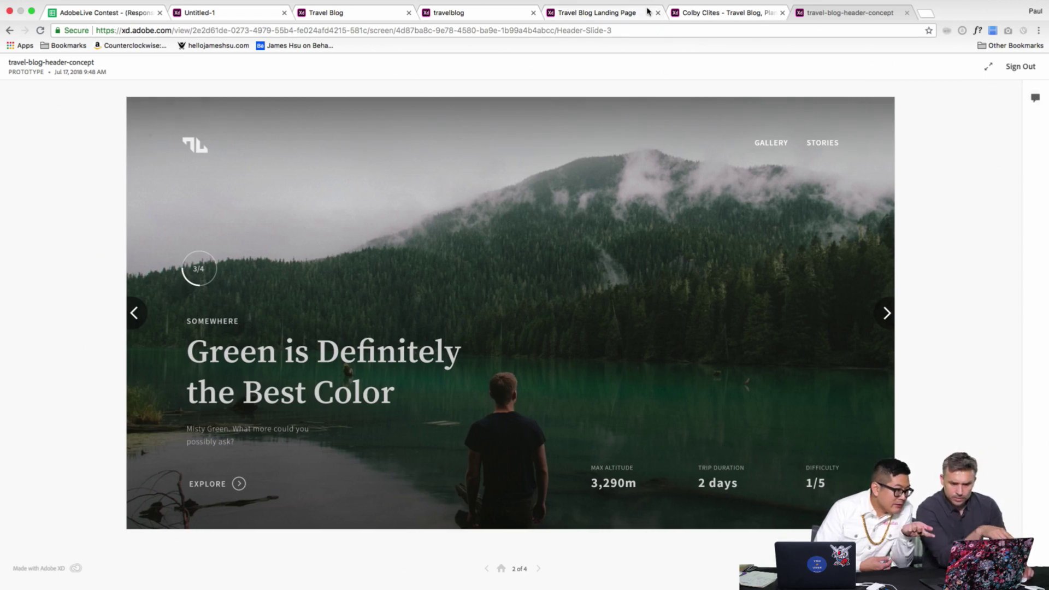
Compare the remaining designs, and close the eliminated Plants Near You, Zimbabwe Tours and Untitled-1 prototypes
{"action": "left_click", "coordinate": [783, 12]}
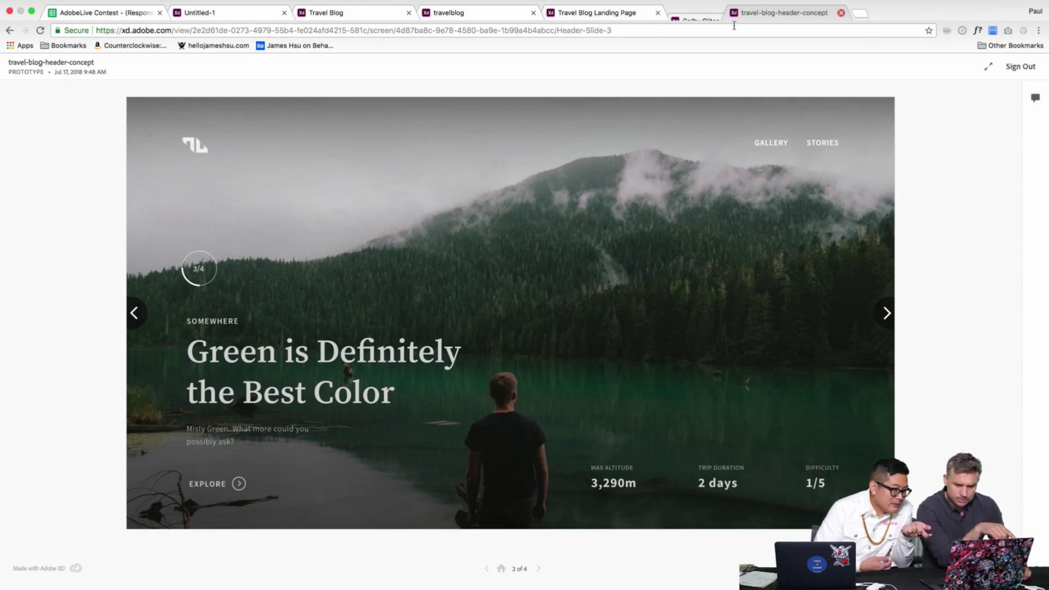
{"action": "left_click", "coordinate": [573, 14]}
{"action": "scroll", "coordinate": [476, 279], "scroll_direction": "up", "scroll_amount": 15}
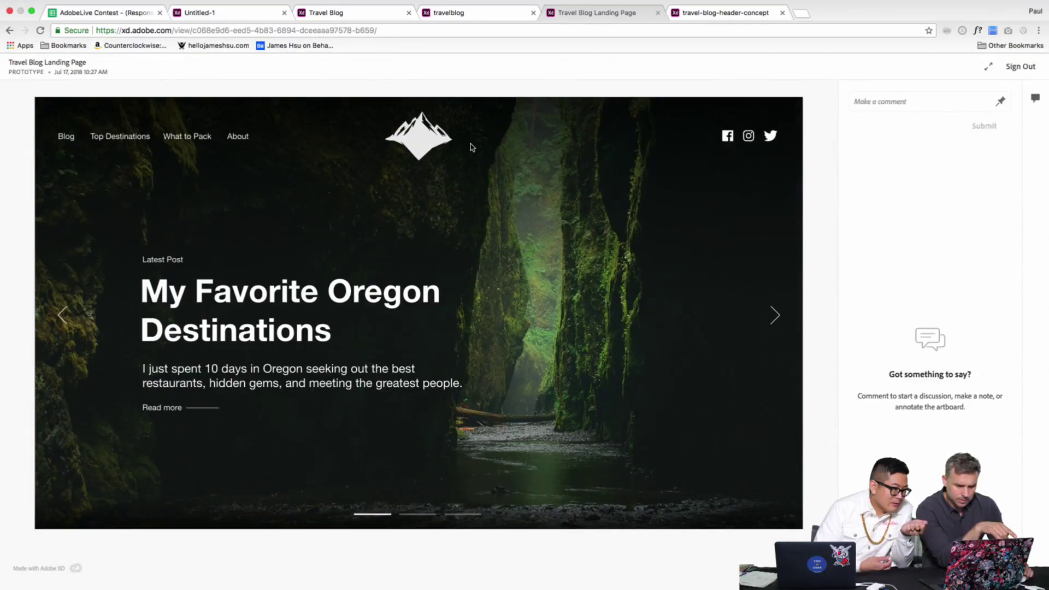
{"action": "left_click", "coordinate": [472, 15]}
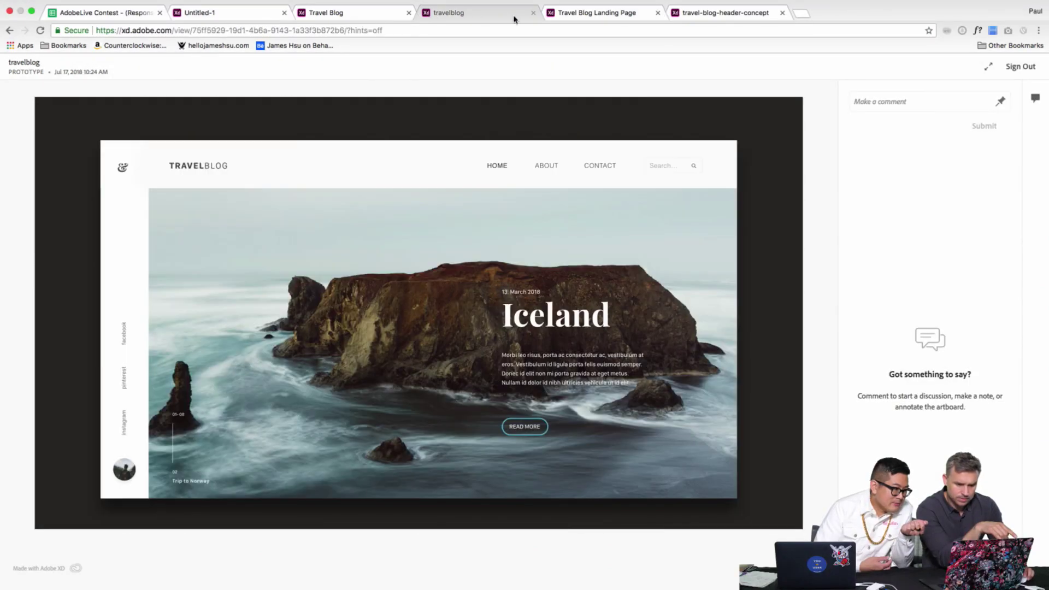
{"action": "left_click", "coordinate": [322, 15]}
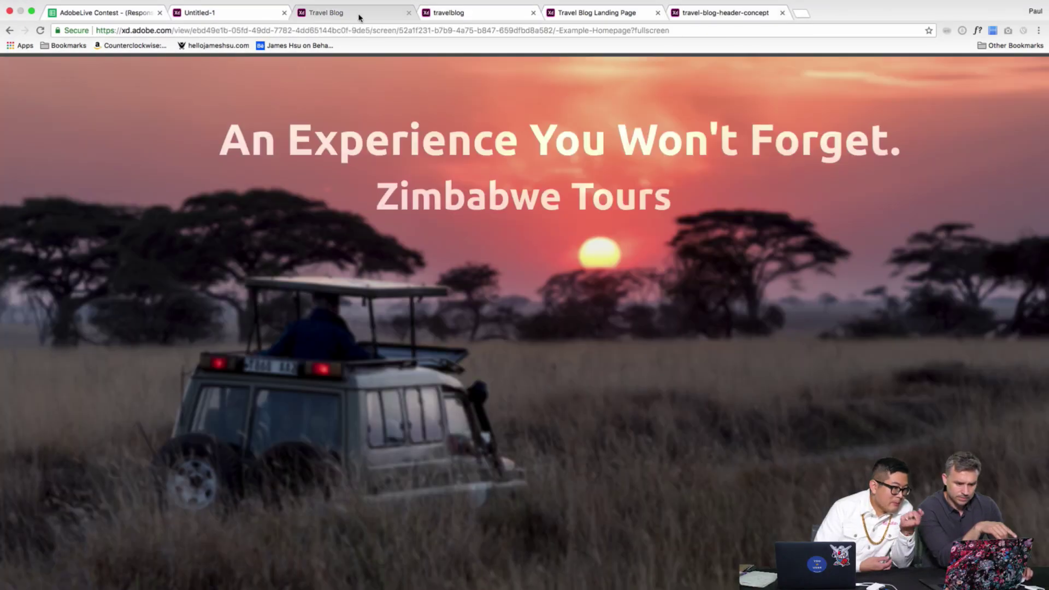
{"action": "left_click", "coordinate": [408, 13]}
{"action": "left_click", "coordinate": [208, 15]}
{"action": "left_click", "coordinate": [284, 13]}
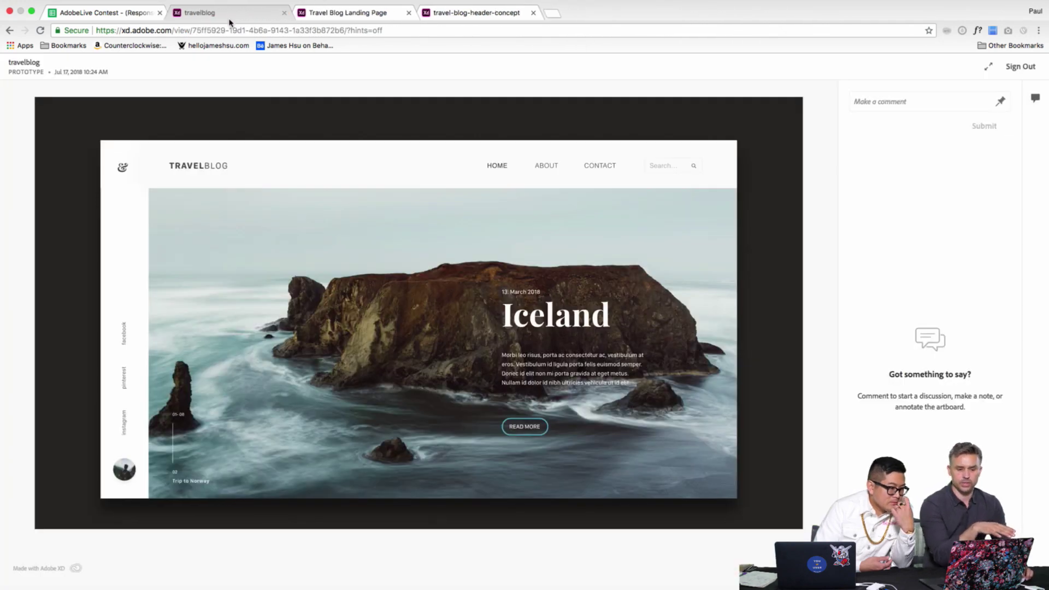
Compare the Travel Blog Landing Page with the header concept, going through the latter's slides from the first to the fourth
{"action": "left_click", "coordinate": [340, 14]}
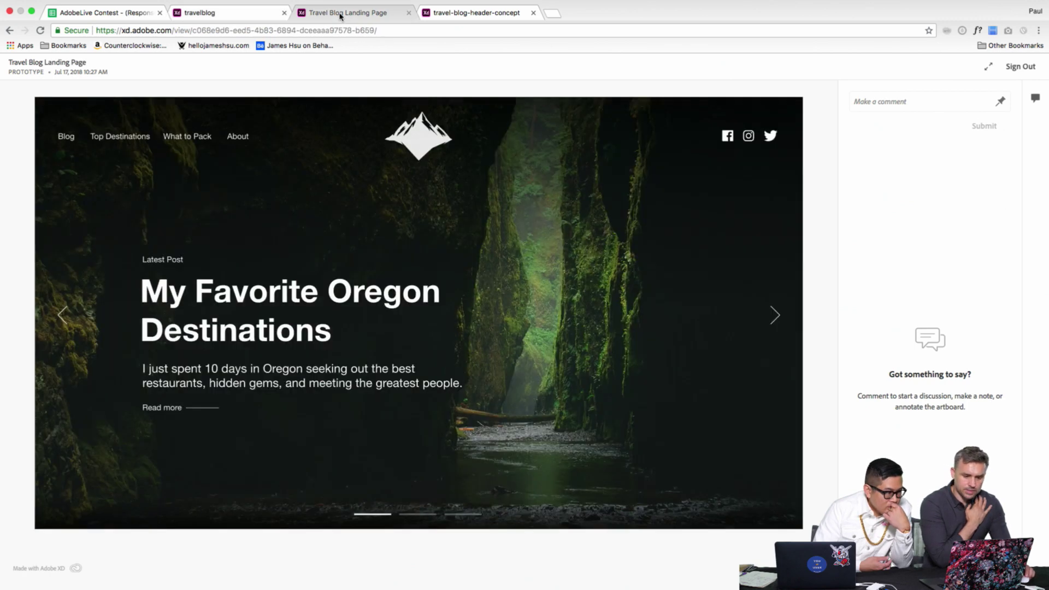
{"action": "left_click", "coordinate": [456, 15]}
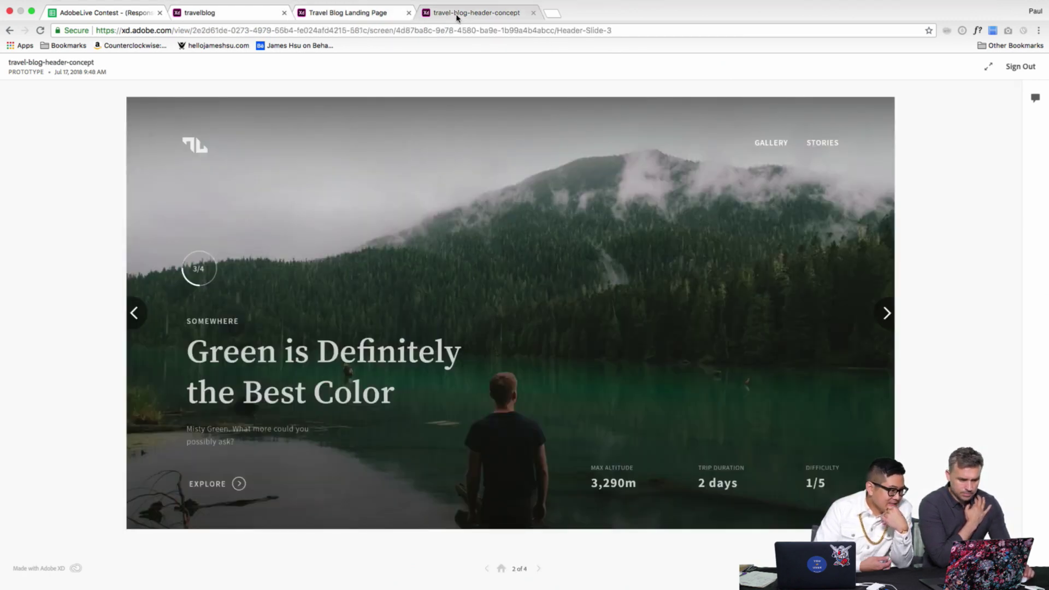
{"action": "left_click", "coordinate": [501, 569]}
{"action": "left_click", "coordinate": [886, 313]}
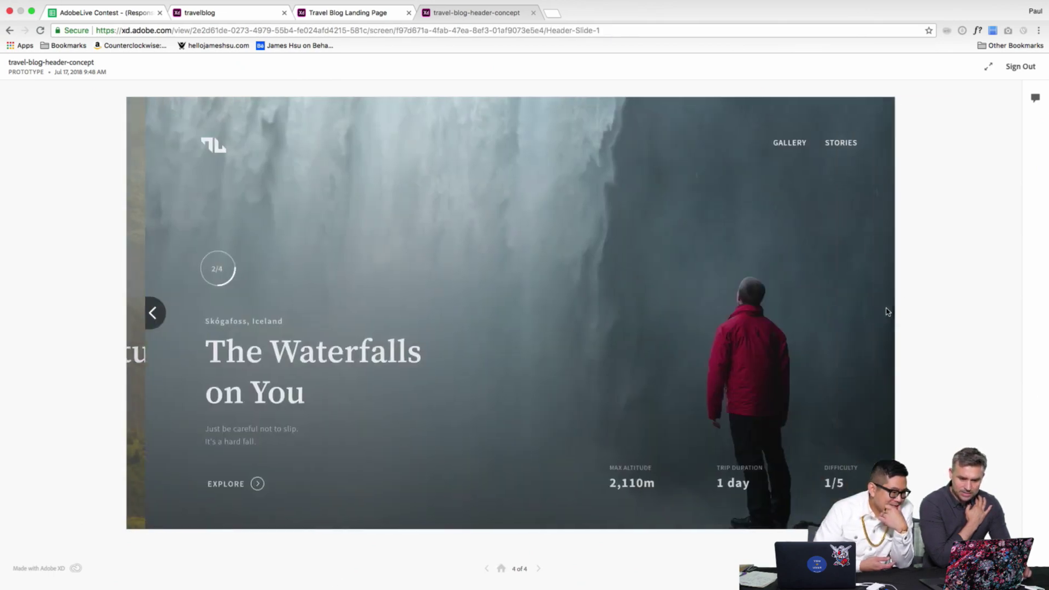
{"action": "left_click", "coordinate": [886, 313]}
{"action": "left_click", "coordinate": [886, 313]}
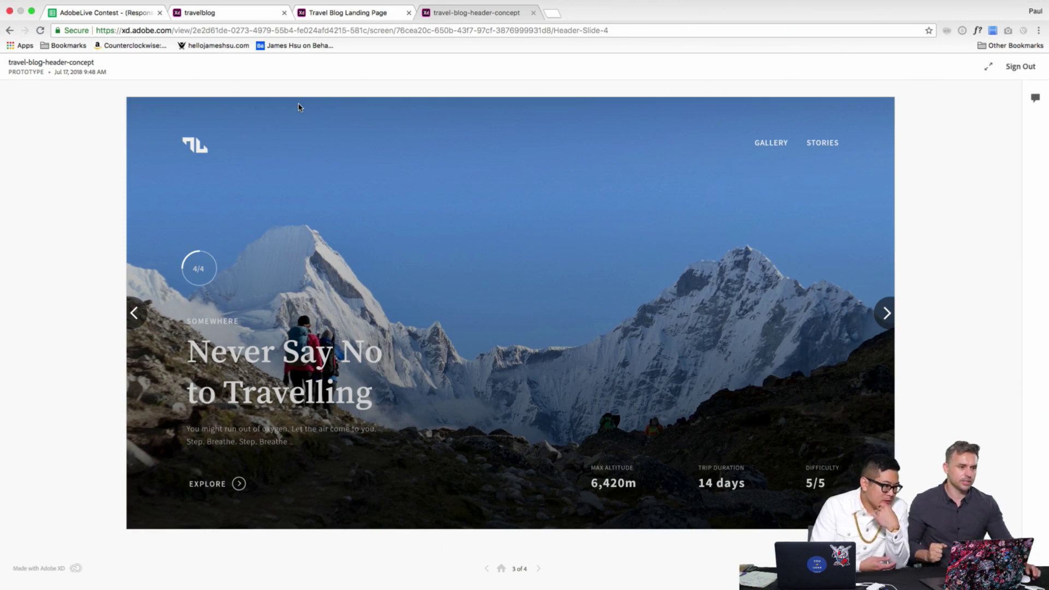
Compare the Iceland travelblog, landing page and header concept finalists again, and hide the comments on the travelblog prototype
{"action": "left_click", "coordinate": [206, 14]}
{"action": "left_click", "coordinate": [367, 13]}
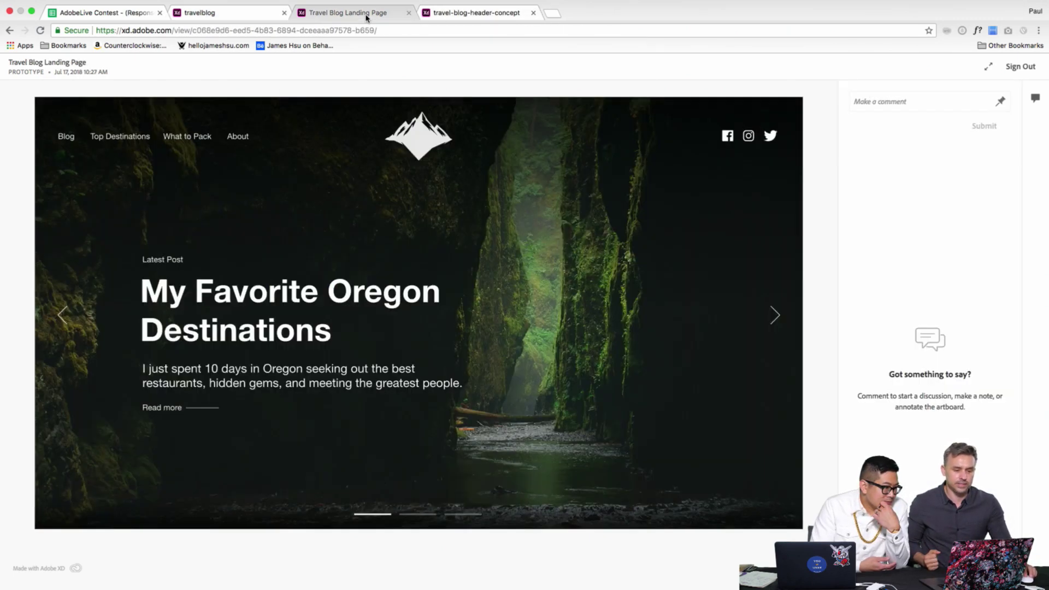
{"action": "left_click", "coordinate": [466, 14]}
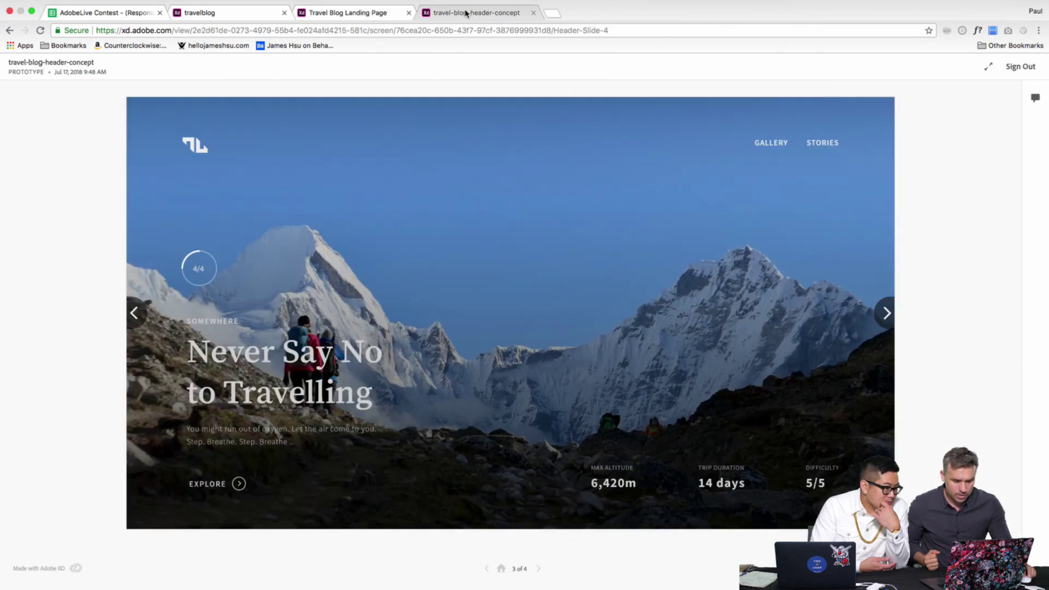
{"action": "left_click", "coordinate": [881, 313]}
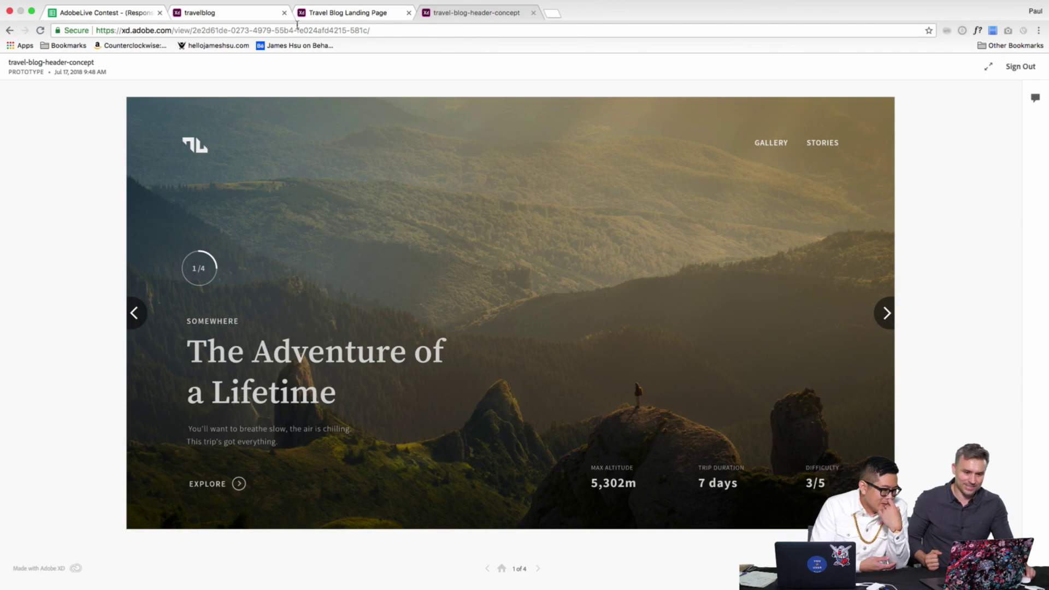
{"action": "left_click", "coordinate": [322, 15]}
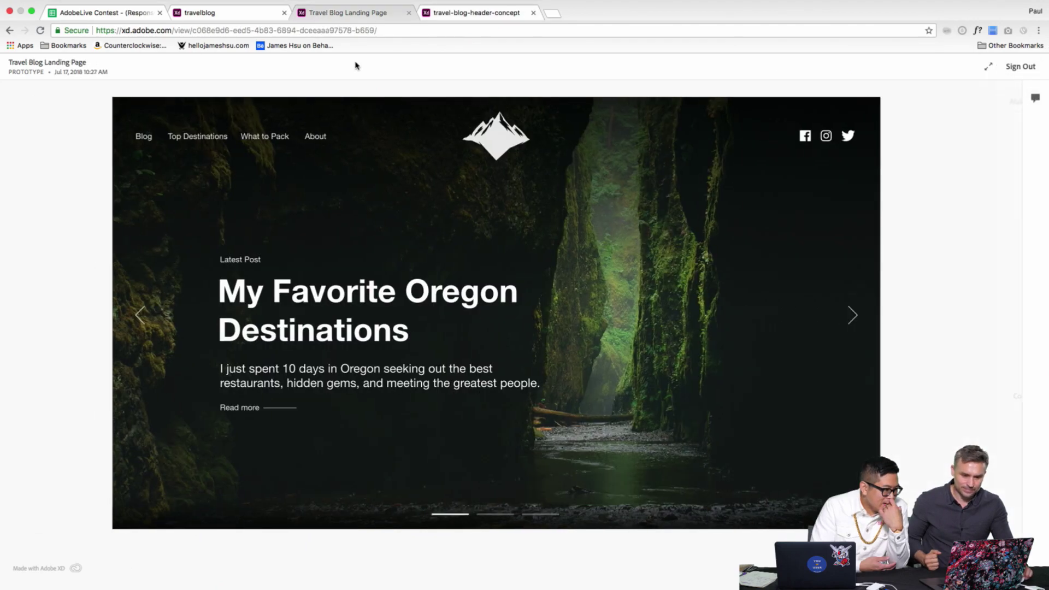
{"action": "left_click", "coordinate": [225, 12]}
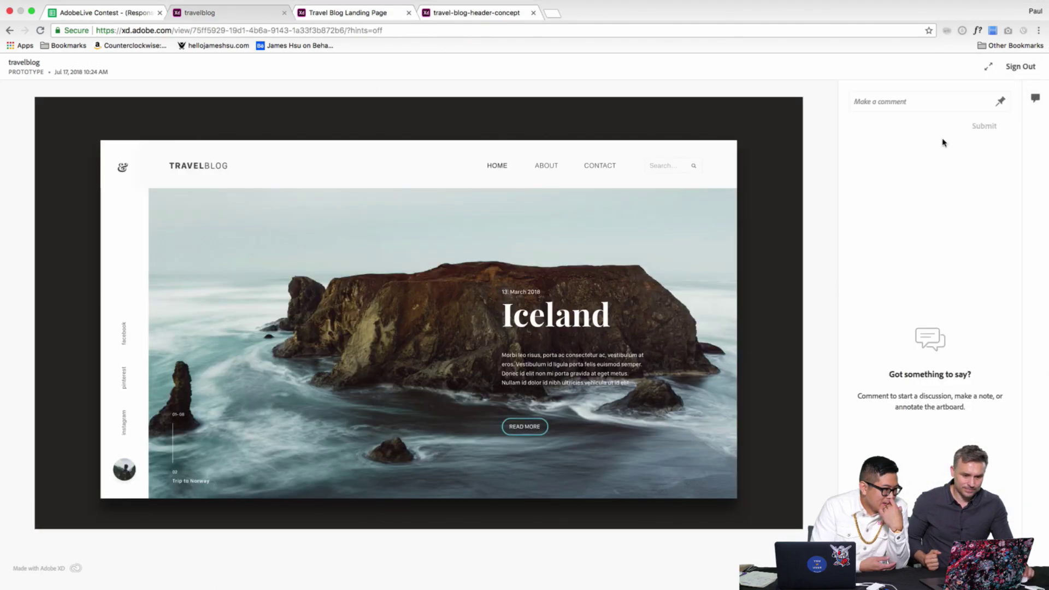
{"action": "left_click", "coordinate": [1036, 98]}
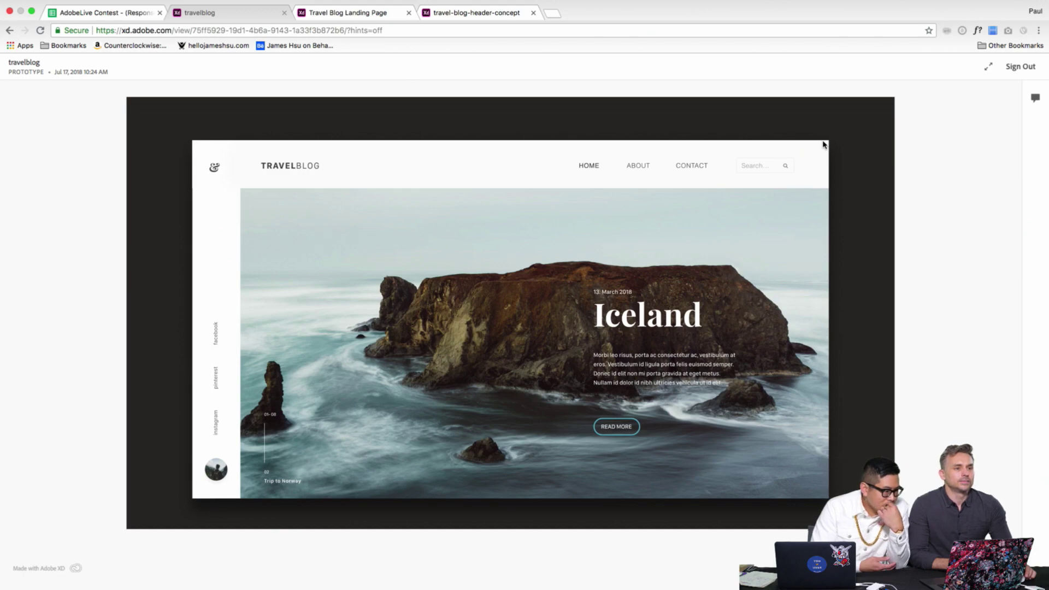
Review the Travel Blog Landing Page down to its Common Mistakes article, and return to the Iceland travelblog prototype
{"action": "left_click", "coordinate": [348, 13]}
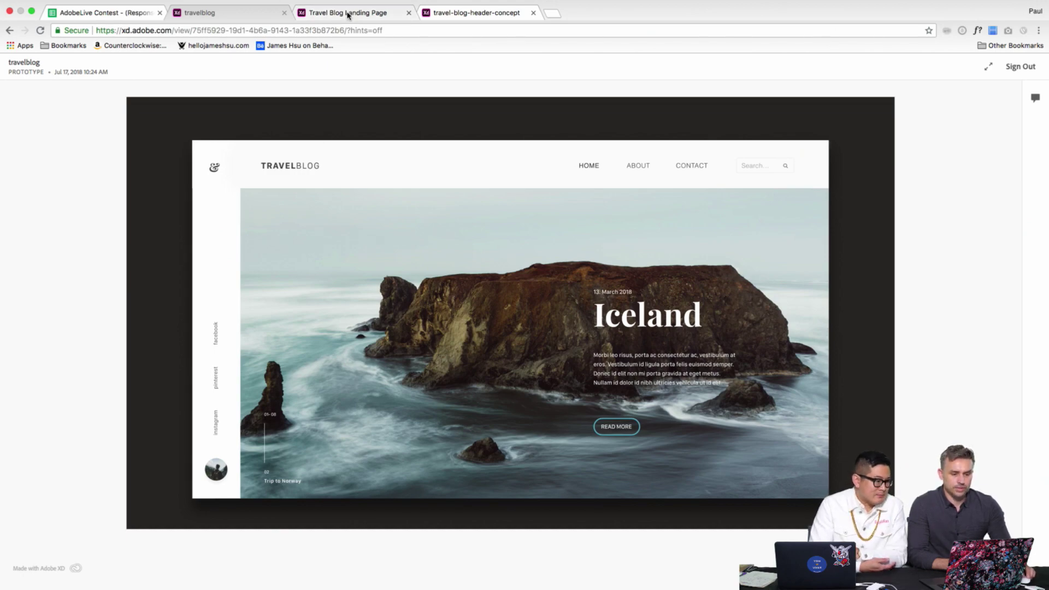
{"action": "scroll", "coordinate": [375, 286], "scroll_direction": "down", "scroll_amount": 15}
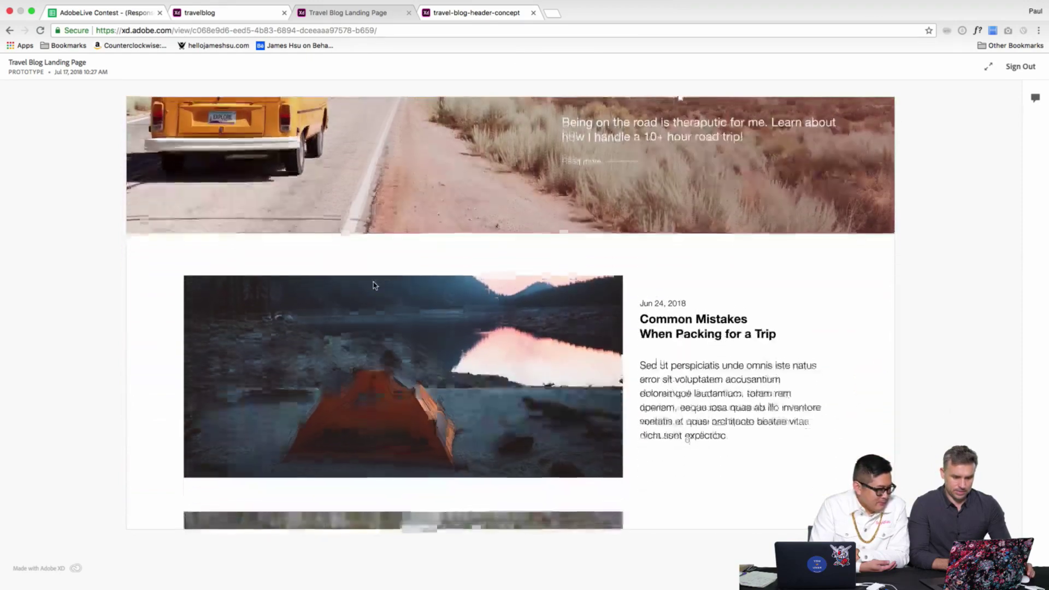
{"action": "scroll", "coordinate": [375, 285], "scroll_direction": "up", "scroll_amount": 15}
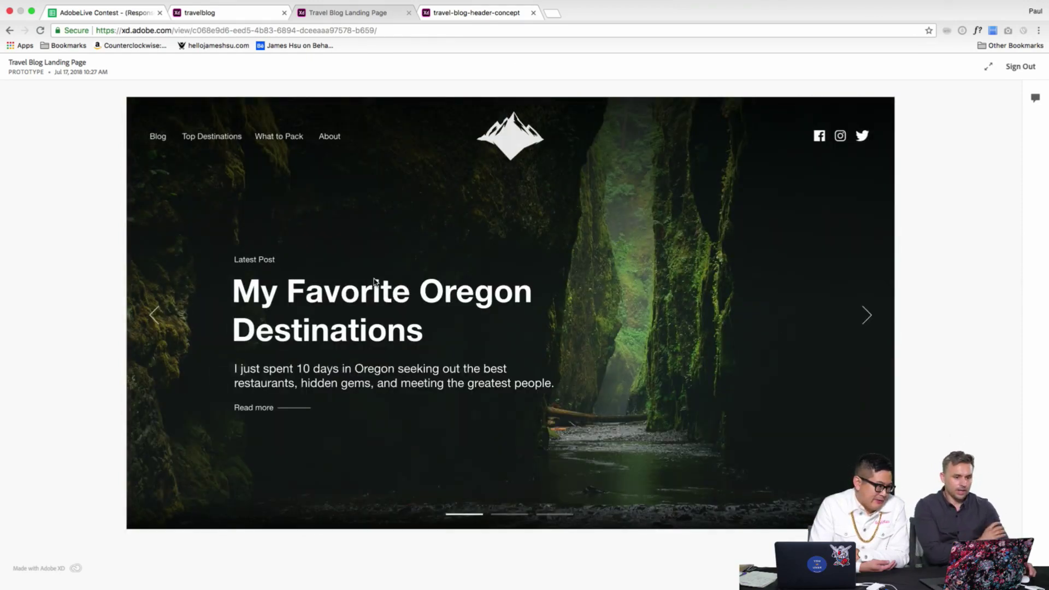
{"action": "left_click", "coordinate": [209, 18]}
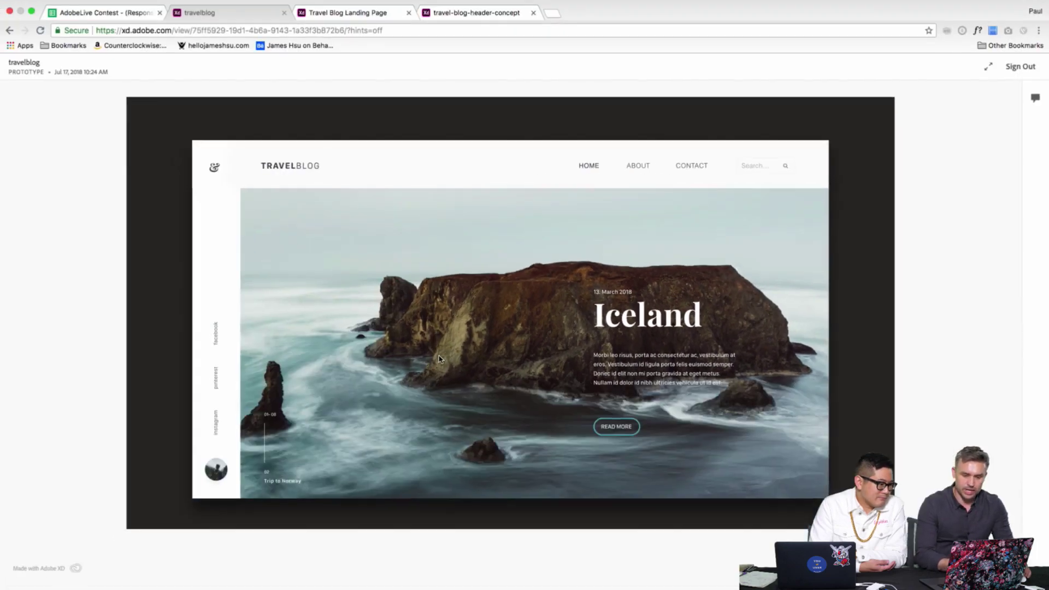
{"action": "left_click", "coordinate": [985, 72]}
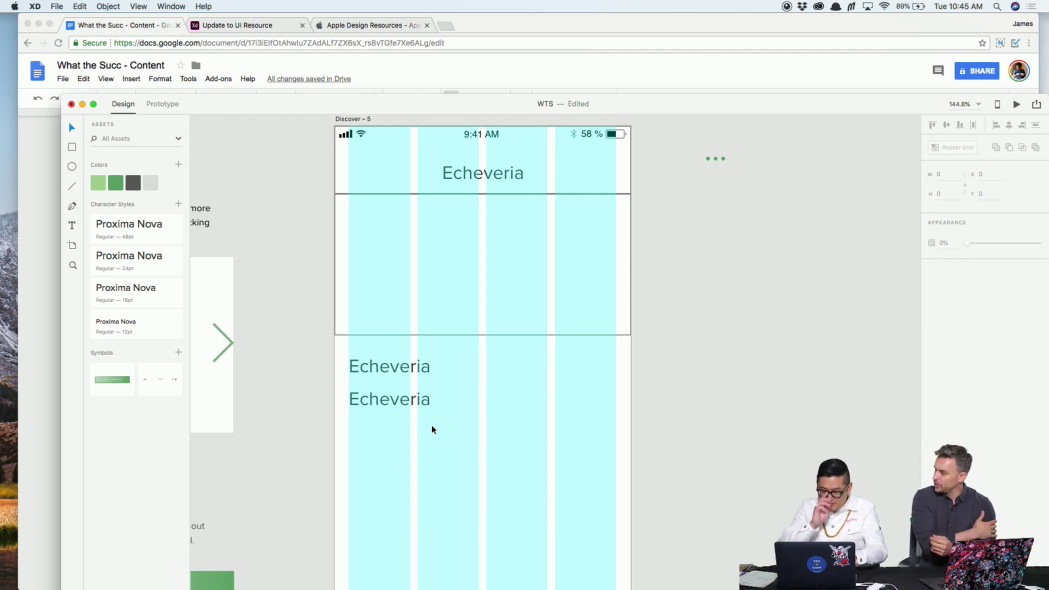
In Adobe XD, replace the duplicate Echeveria text below the heading with the copied "Plants may be evergreen or deciduous" description
{"action": "scroll", "coordinate": [417, 421], "scroll_direction": "down", "scroll_amount": 3}
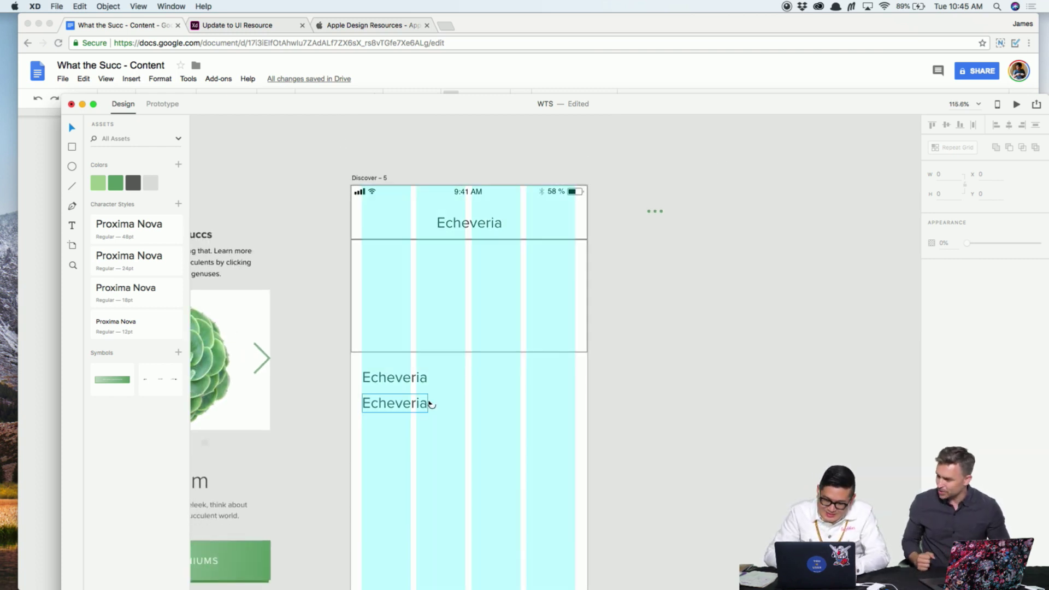
{"action": "left_click_drag", "start_coordinate": [429, 405], "coordinate": [452, 352]}
{"action": "double_click", "coordinate": [445, 350]}
{"action": "key", "text": "cmd+a"}
{"action": "key", "text": "cmd+v"}
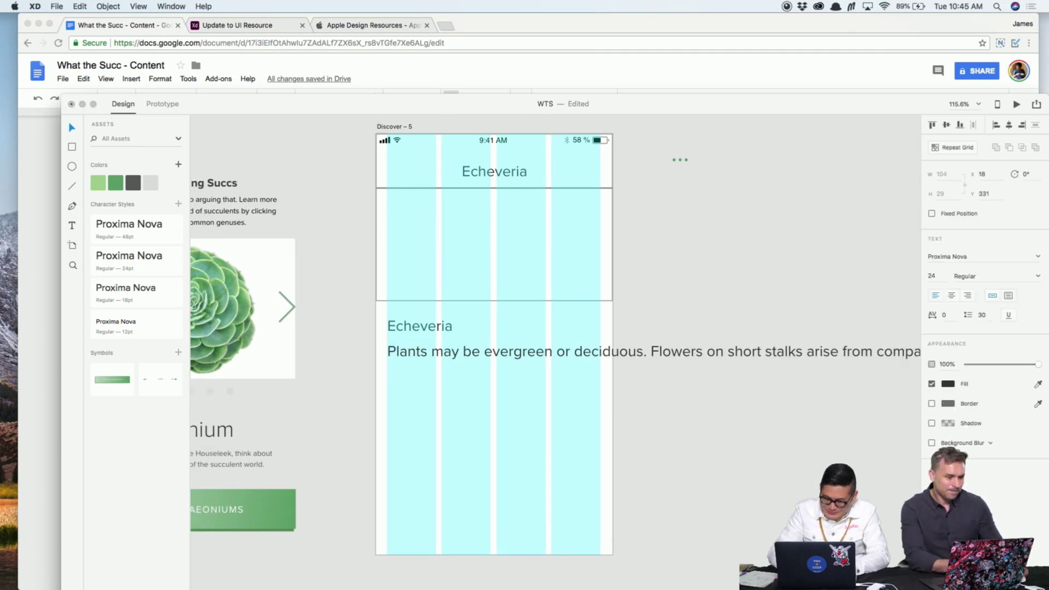
{"action": "key", "text": "Escape"}
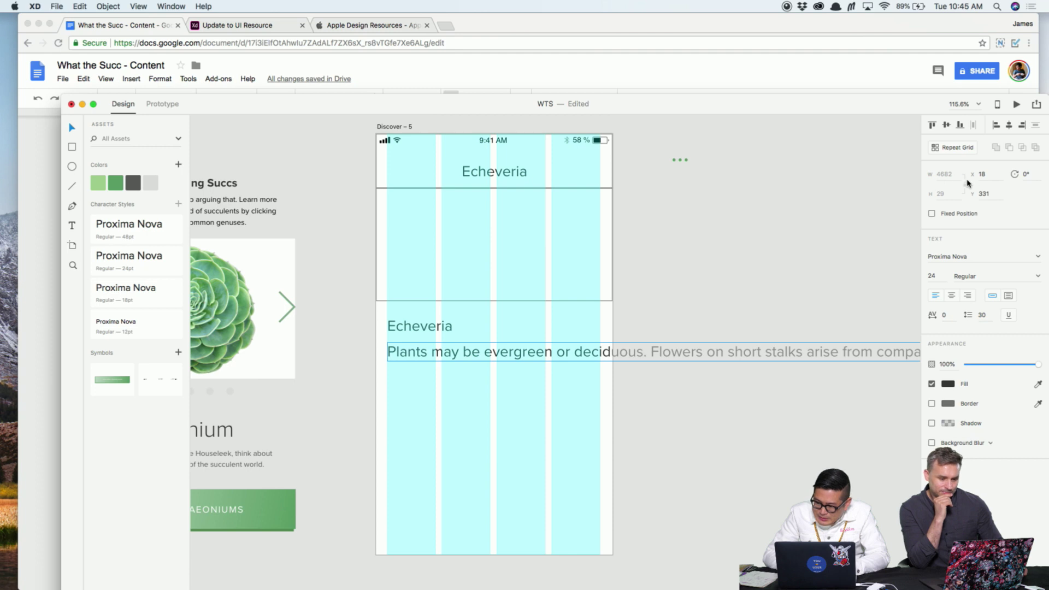
Convert the plant description to area text and set its width to 275
{"action": "left_click", "coordinate": [1007, 300]}
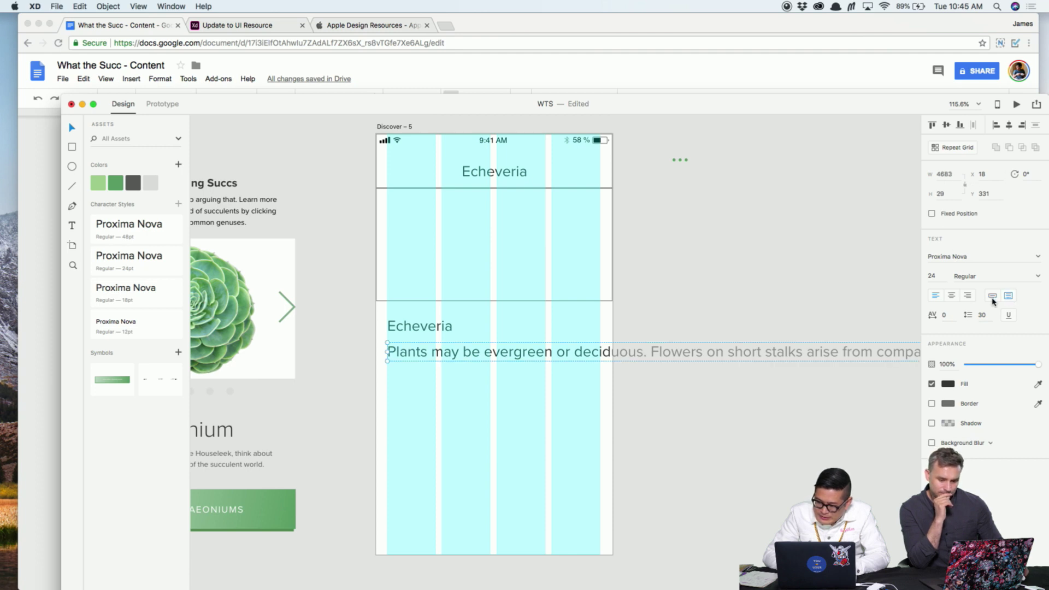
{"action": "left_click", "coordinate": [946, 175]}
{"action": "type", "text": "275"}
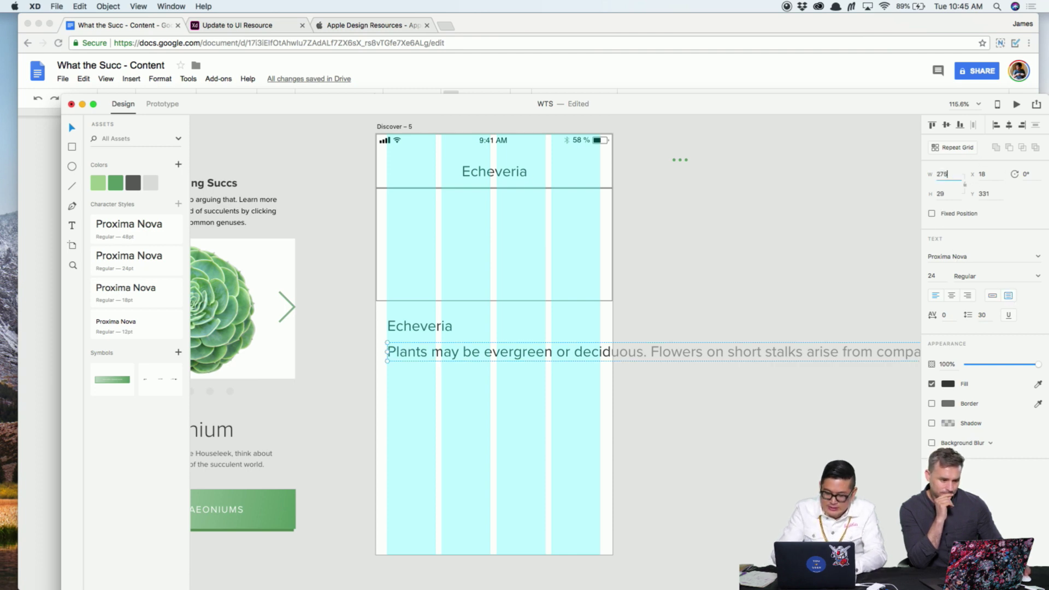
{"action": "key", "text": "Return"}
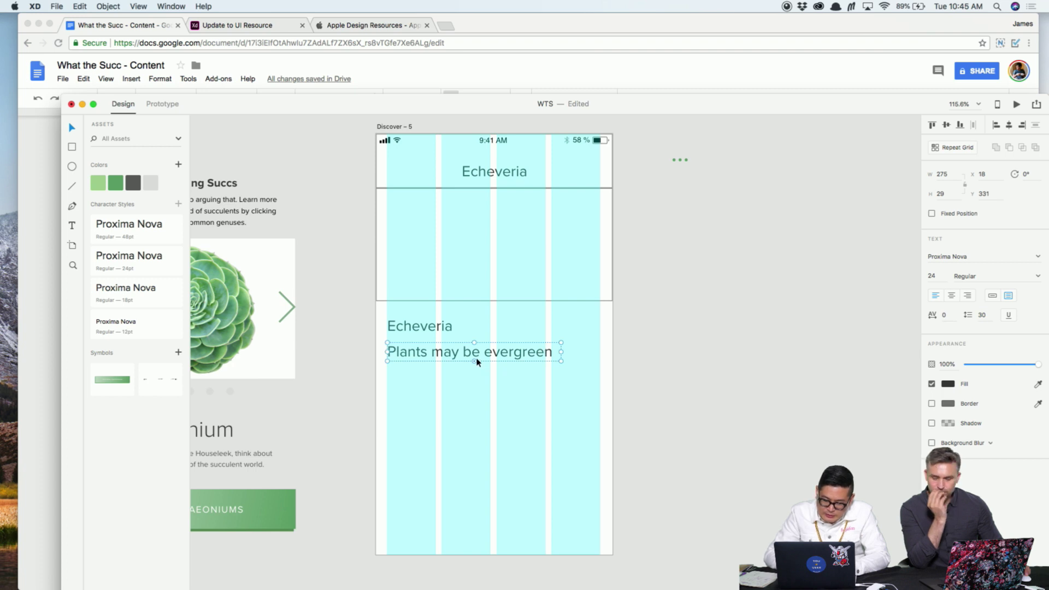
Enlarge the description's text box to about 338 wide and 143 high, spanning the artboard's four columns
{"action": "left_click_drag", "start_coordinate": [474, 361], "coordinate": [475, 432]}
{"action": "left_click_drag", "start_coordinate": [561, 389], "coordinate": [601, 389]}
{"action": "scroll", "coordinate": [601, 389], "scroll_direction": "up", "scroll_amount": 3}
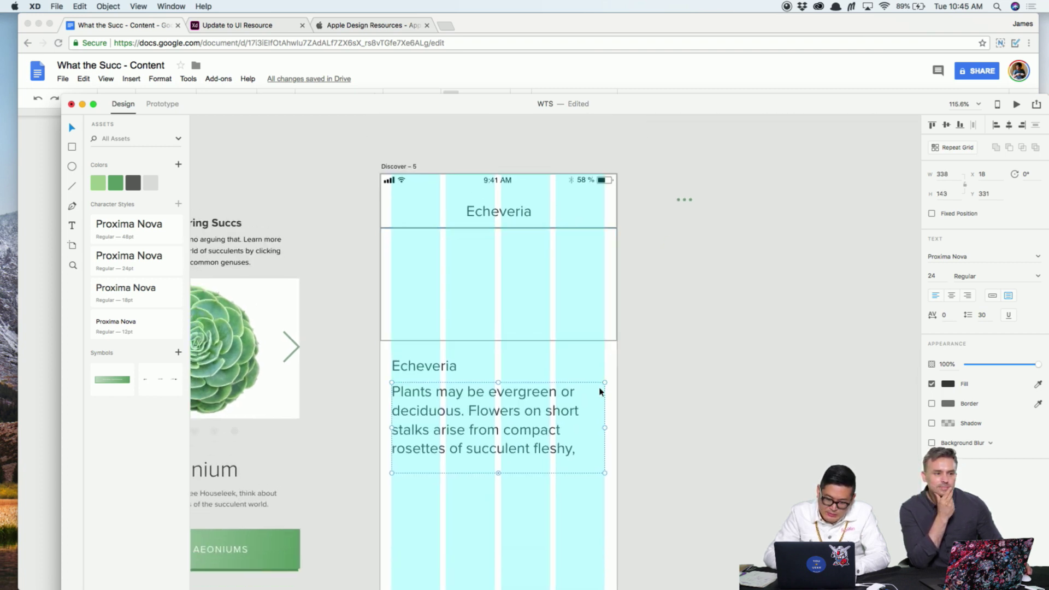
Apply the Proxima Nova Regular 12pt character style to the plant description
{"action": "scroll", "coordinate": [498, 368], "scroll_direction": "down", "scroll_amount": 5}
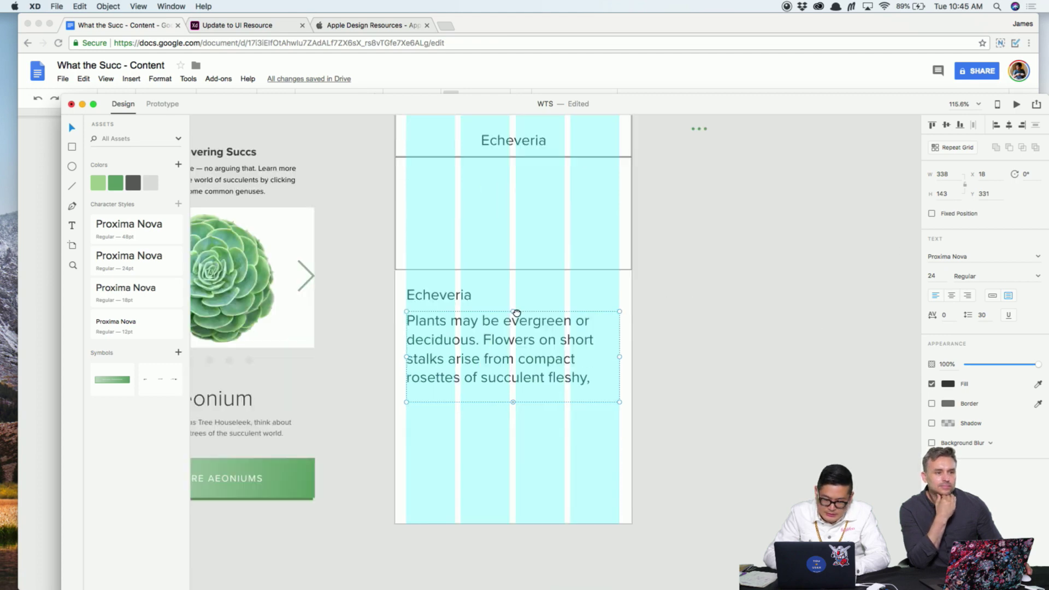
{"action": "left_click", "coordinate": [117, 322]}
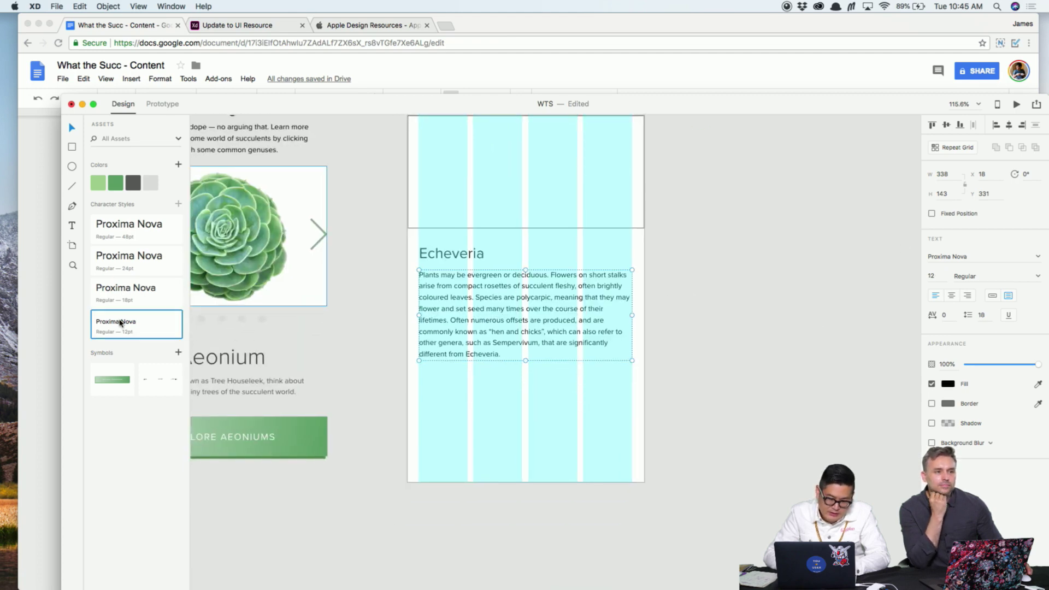
{"action": "left_click", "coordinate": [665, 355]}
Extend the Discover – 5 artboard downward to a height of about 1365, keeping its width
{"action": "scroll", "coordinate": [647, 415], "scroll_direction": "up", "scroll_amount": 3}
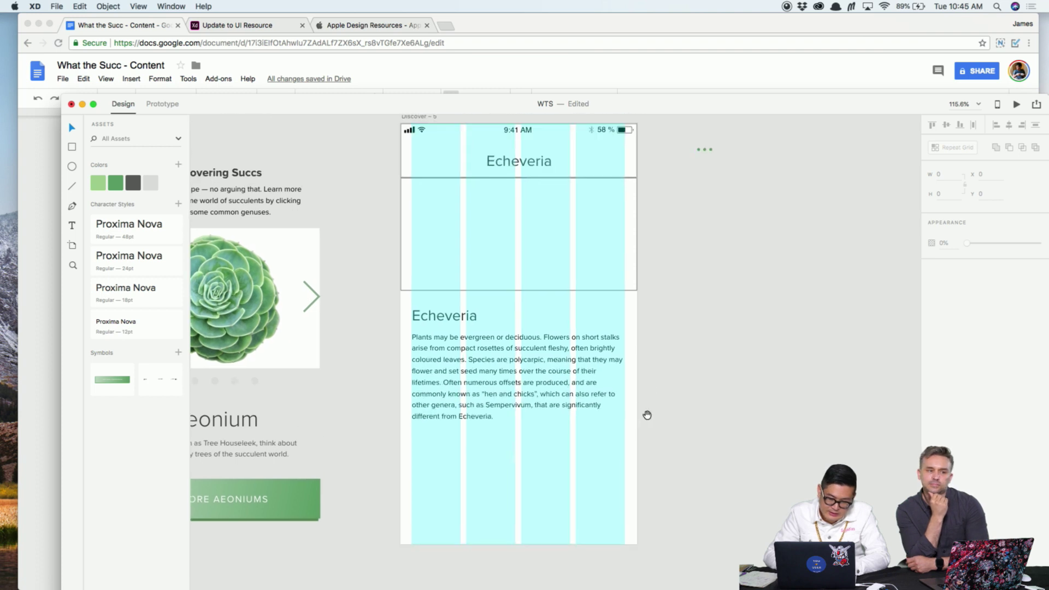
{"action": "scroll", "coordinate": [541, 237], "scroll_direction": "up", "scroll_amount": 2}
{"action": "left_click", "coordinate": [426, 156]}
{"action": "scroll", "coordinate": [601, 277], "scroll_direction": "down", "scroll_amount": 10}
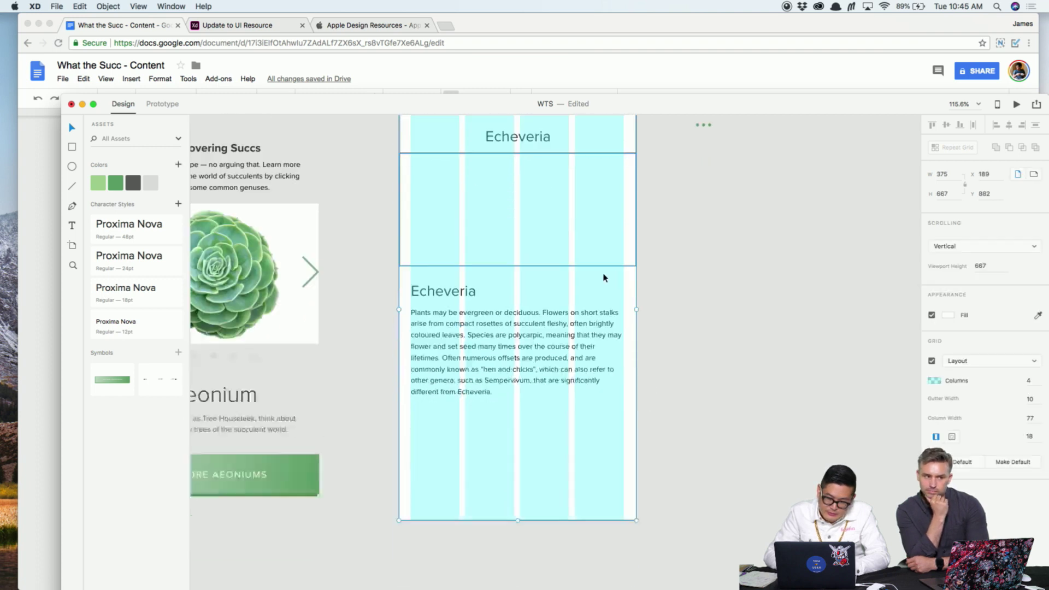
{"action": "left_click_drag", "start_coordinate": [524, 361], "coordinate": [530, 524]}
{"action": "scroll", "coordinate": [528, 527], "scroll_direction": "down", "scroll_amount": 4}
{"action": "scroll", "coordinate": [528, 527], "scroll_direction": "down", "scroll_amount": 3}
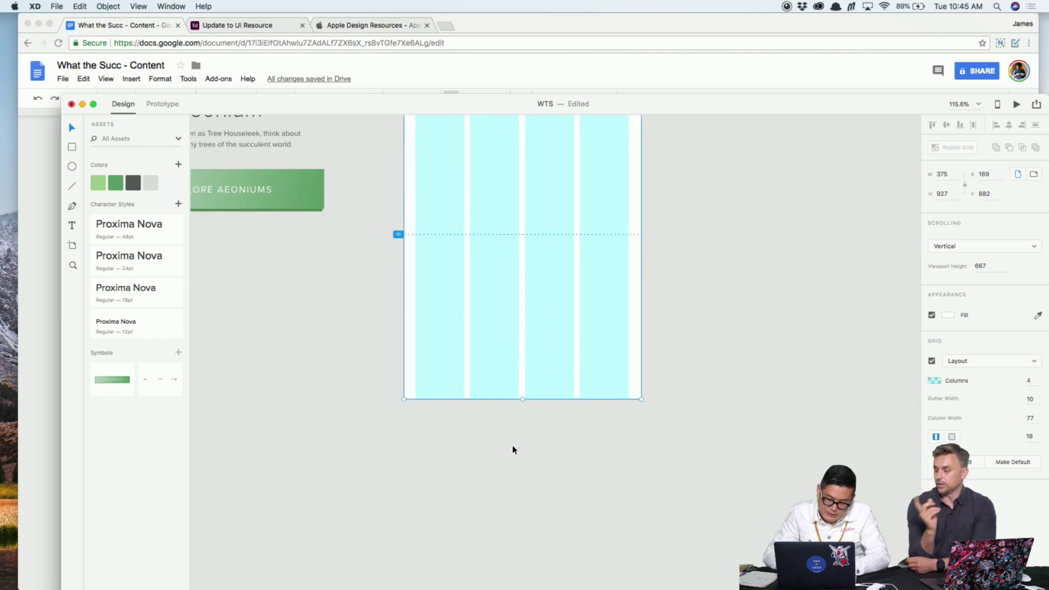
{"action": "left_click_drag", "start_coordinate": [523, 396], "coordinate": [524, 533]}
{"action": "scroll", "coordinate": [527, 459], "scroll_direction": "down", "scroll_amount": 5}
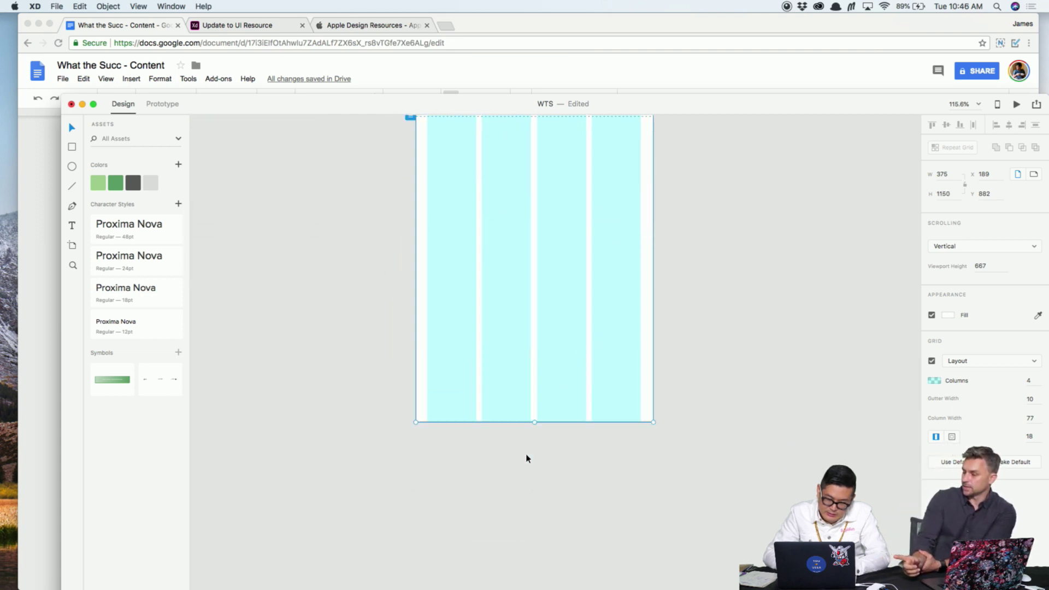
{"action": "left_click_drag", "start_coordinate": [535, 355], "coordinate": [525, 490]}
{"action": "scroll", "coordinate": [523, 462], "scroll_direction": "up", "scroll_amount": 10}
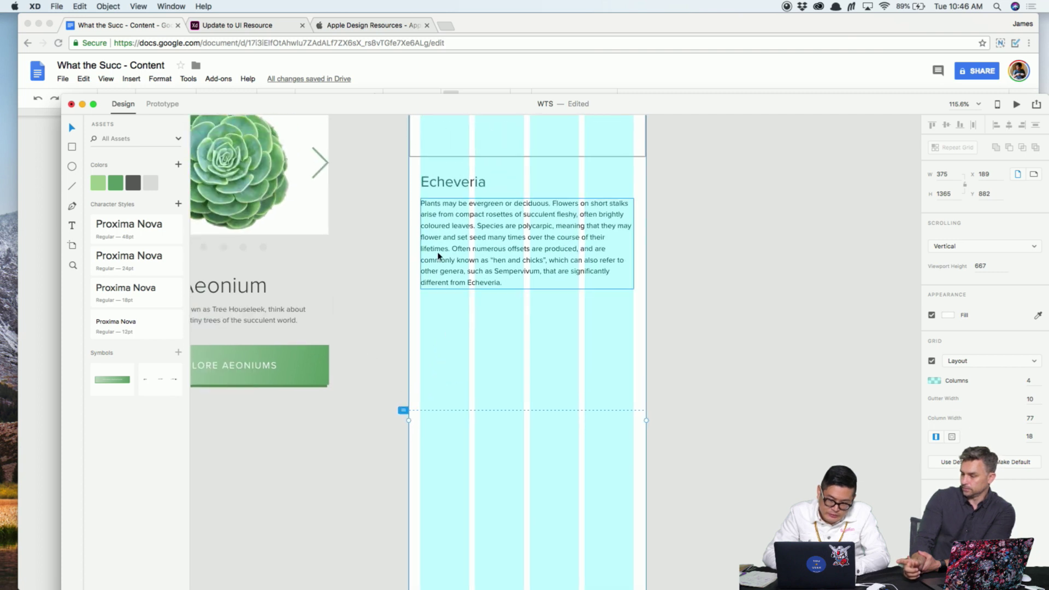
{"action": "scroll", "coordinate": [447, 290], "scroll_direction": "up", "scroll_amount": 4}
{"action": "scroll", "coordinate": [395, 269], "scroll_direction": "up", "scroll_amount": 1}
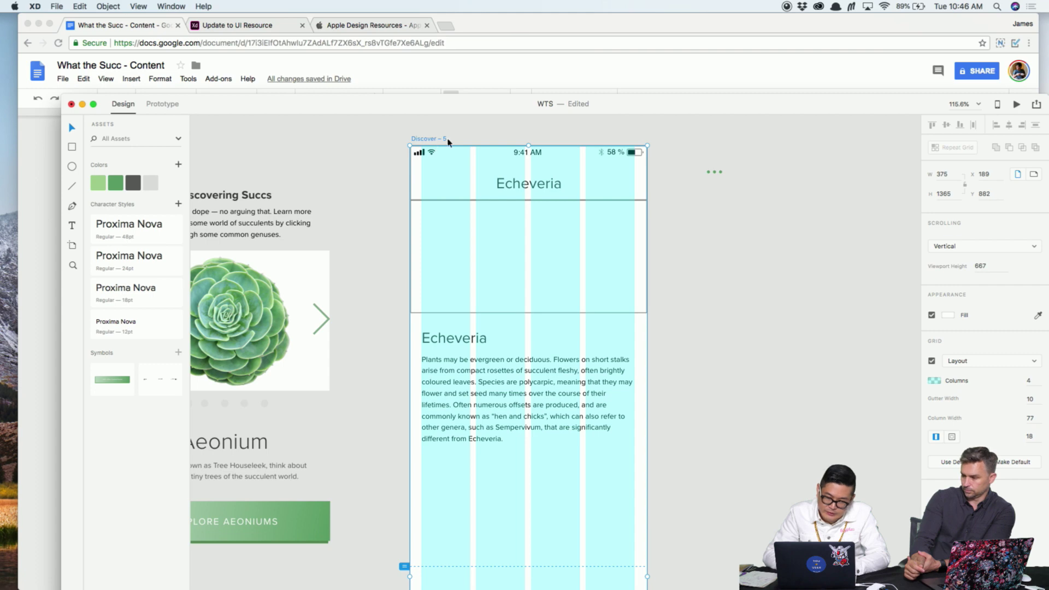
{"action": "scroll", "coordinate": [376, 326], "scroll_direction": "down", "scroll_amount": 1}
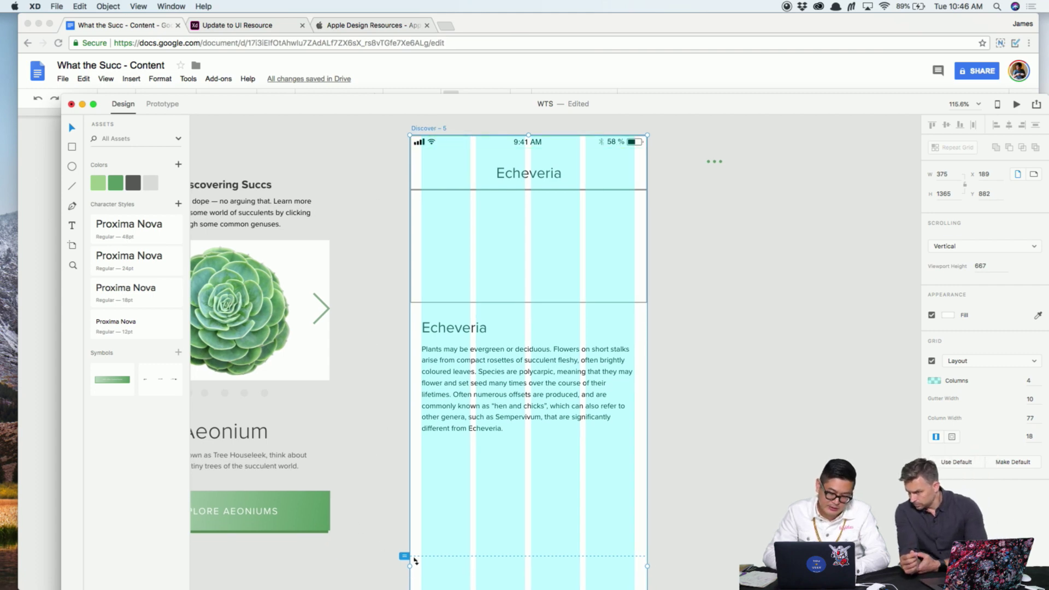
Try moving the plant description further down the artboard and back up, then undo both moves
{"action": "left_click", "coordinate": [548, 363]}
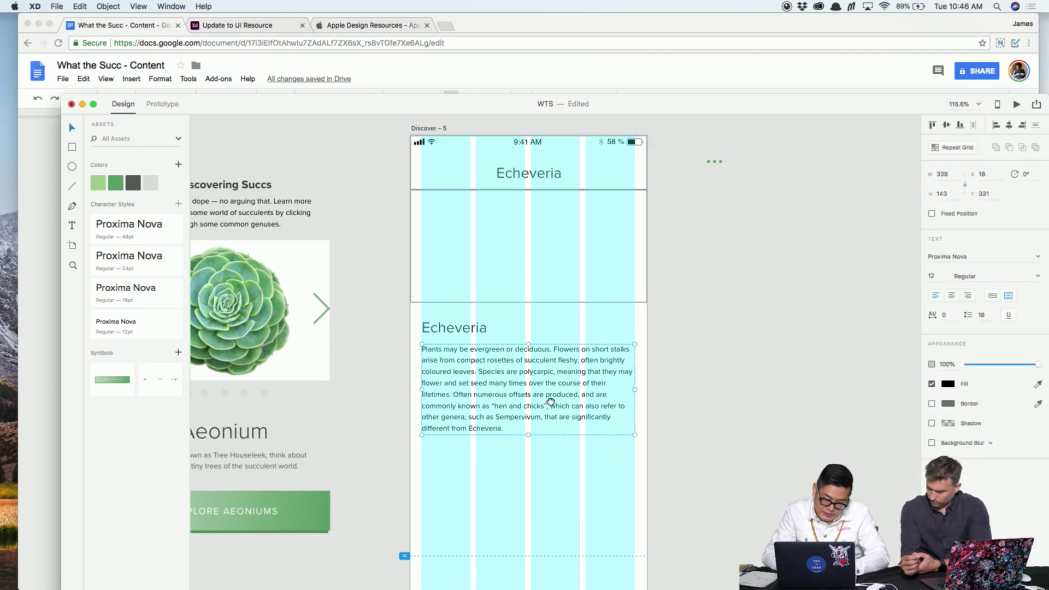
{"action": "scroll", "coordinate": [551, 405], "scroll_direction": "down", "scroll_amount": 8}
{"action": "left_click_drag", "start_coordinate": [562, 330], "coordinate": [568, 493]}
{"action": "left_click", "coordinate": [703, 480]}
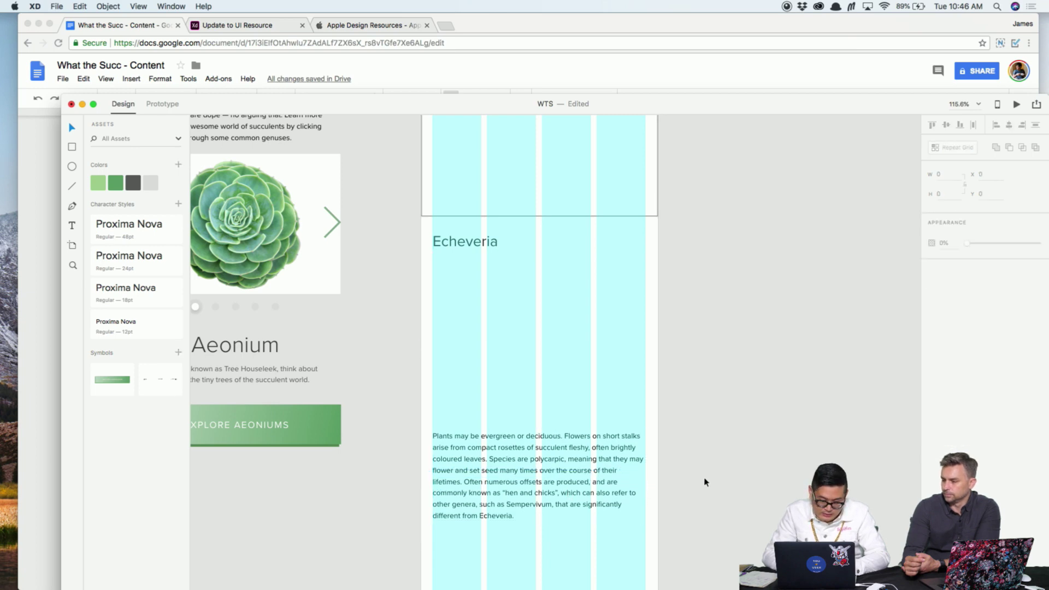
{"action": "left_click_drag", "start_coordinate": [530, 465], "coordinate": [529, 287]}
{"action": "key", "text": "super+z"}
{"action": "key", "text": "super+z"}
{"action": "left_click", "coordinate": [687, 321]}
{"action": "scroll", "coordinate": [689, 320], "scroll_direction": "up", "scroll_amount": 3}
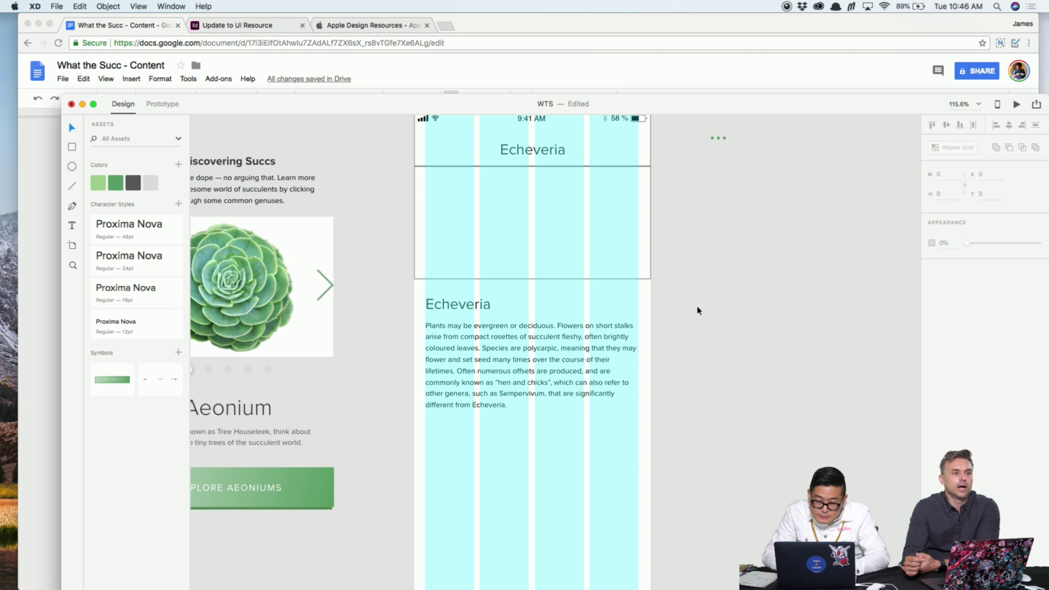
Shift the Echeveria heading and description up together, placing the description at Y 322, closer to the image placeholder
{"action": "left_click_drag", "start_coordinate": [465, 337], "coordinate": [465, 330]}
{"action": "left_click", "coordinate": [700, 344]}
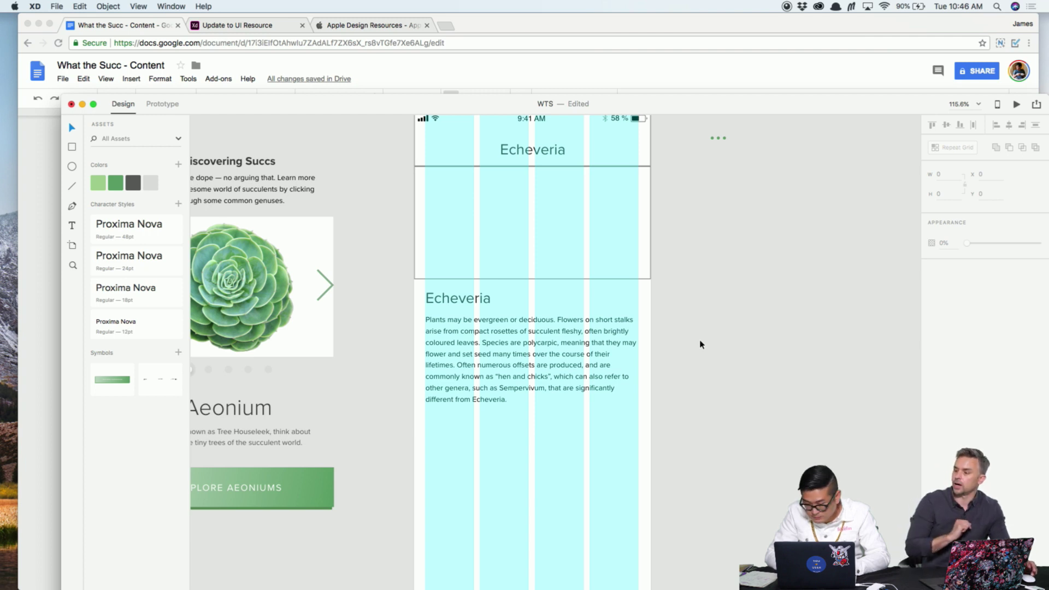
{"action": "left_click_drag", "start_coordinate": [689, 104], "coordinate": [669, 64]}
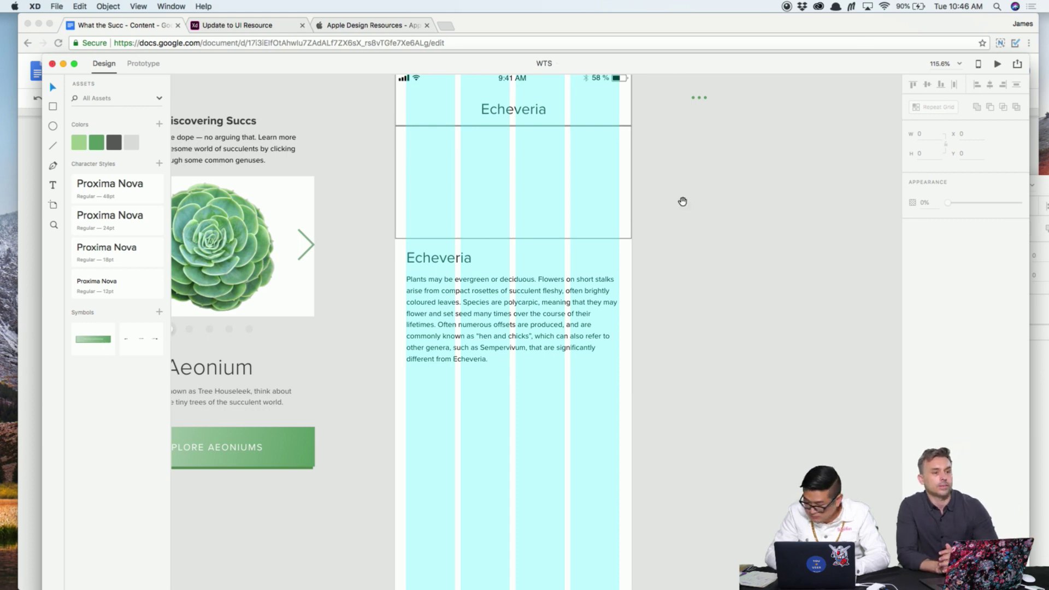
Copy the green back arrow from beside the Discover artboard into Discover – 5's Echeveria header at X 18, Y 40
{"action": "scroll", "coordinate": [672, 330], "scroll_direction": "up", "scroll_amount": 10}
{"action": "scroll", "coordinate": [672, 330], "scroll_direction": "left", "scroll_amount": 8}
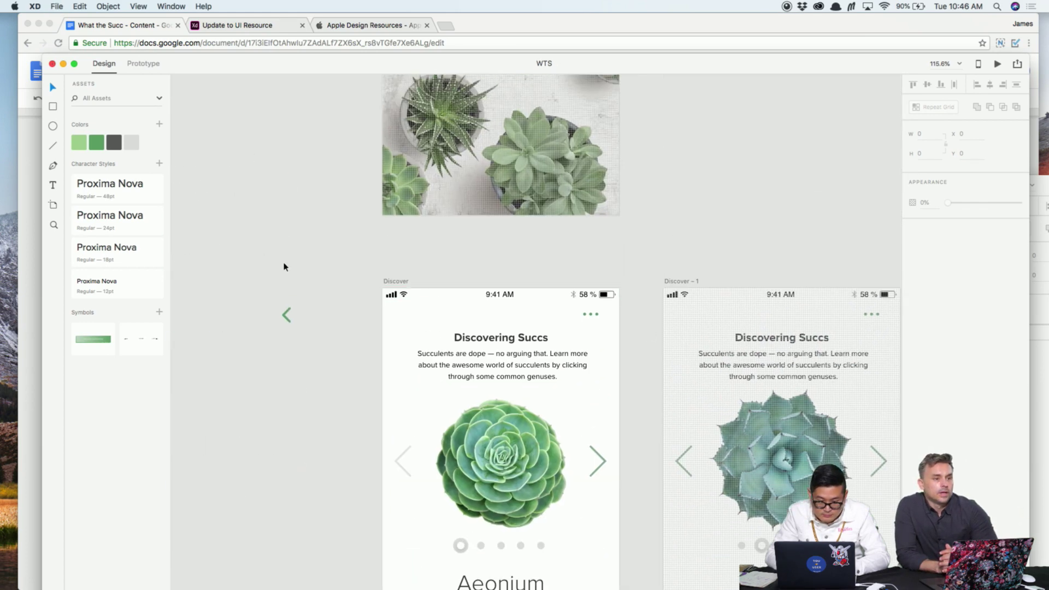
{"action": "left_click", "coordinate": [285, 315]}
{"action": "scroll", "coordinate": [295, 262], "scroll_direction": "down", "scroll_amount": 5}
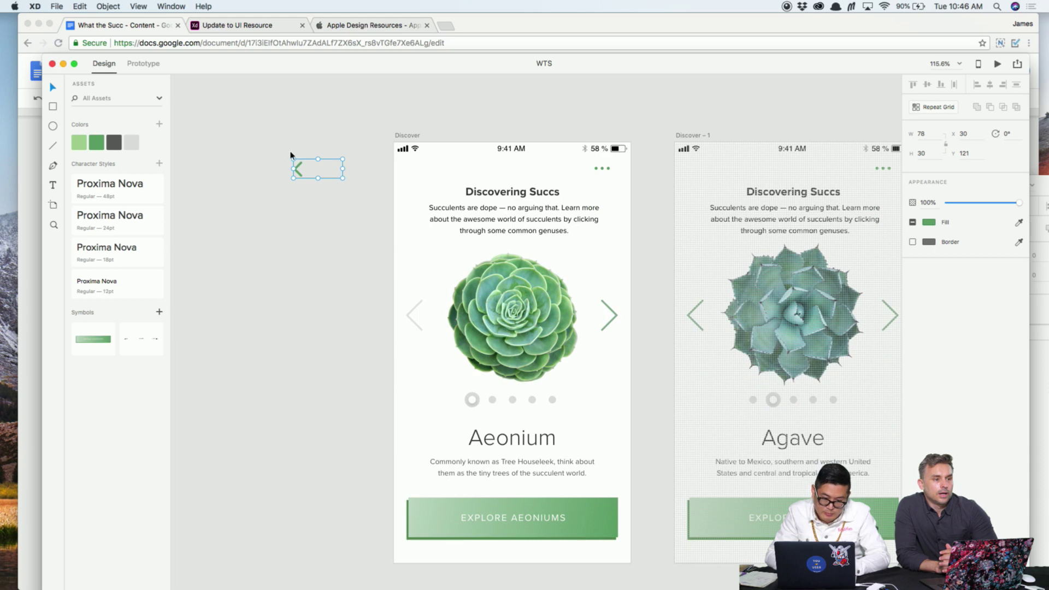
{"action": "scroll", "coordinate": [323, 168], "scroll_direction": "down", "scroll_amount": 18}
{"action": "scroll", "coordinate": [403, 114], "scroll_direction": "up", "scroll_amount": 1}
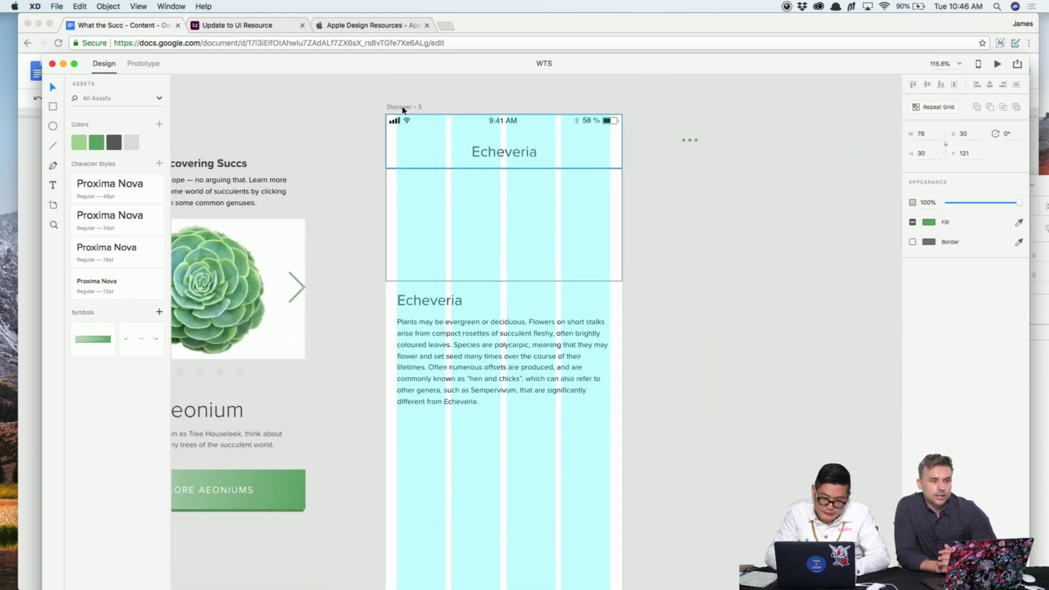
{"action": "key", "text": "ctrl+v"}
{"action": "left_click_drag", "start_coordinate": [485, 375], "coordinate": [433, 180]}
{"action": "key", "text": "super+z"}
{"action": "left_click_drag", "start_coordinate": [485, 375], "coordinate": [403, 154]}
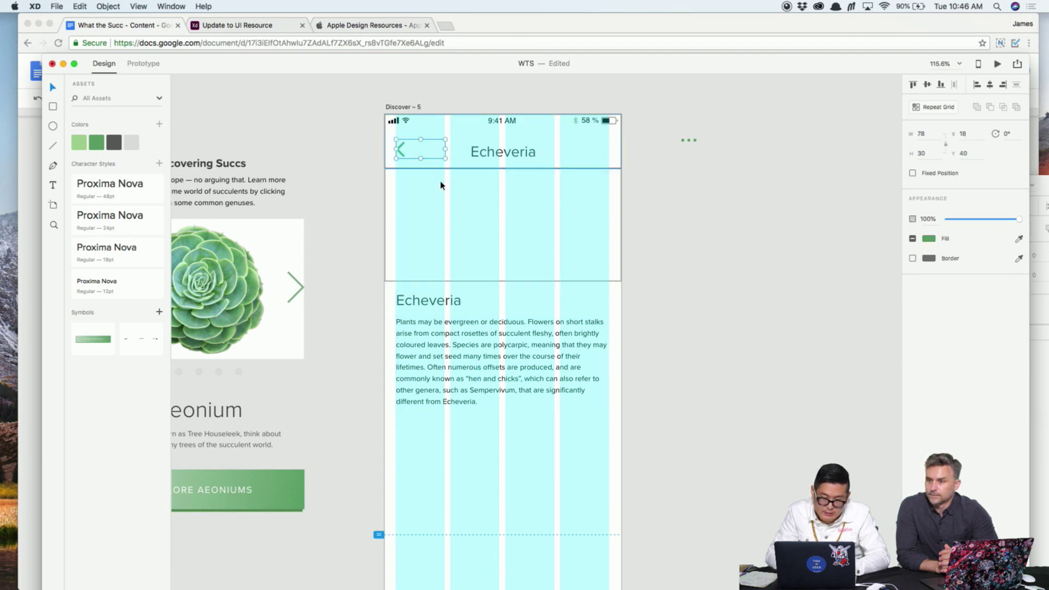
{"action": "key", "text": "Escape"}
Duplicate the Echeveria heading below the description at X 18, Y 486, and change its text to "Varieties"
{"action": "left_click", "coordinate": [578, 191]}
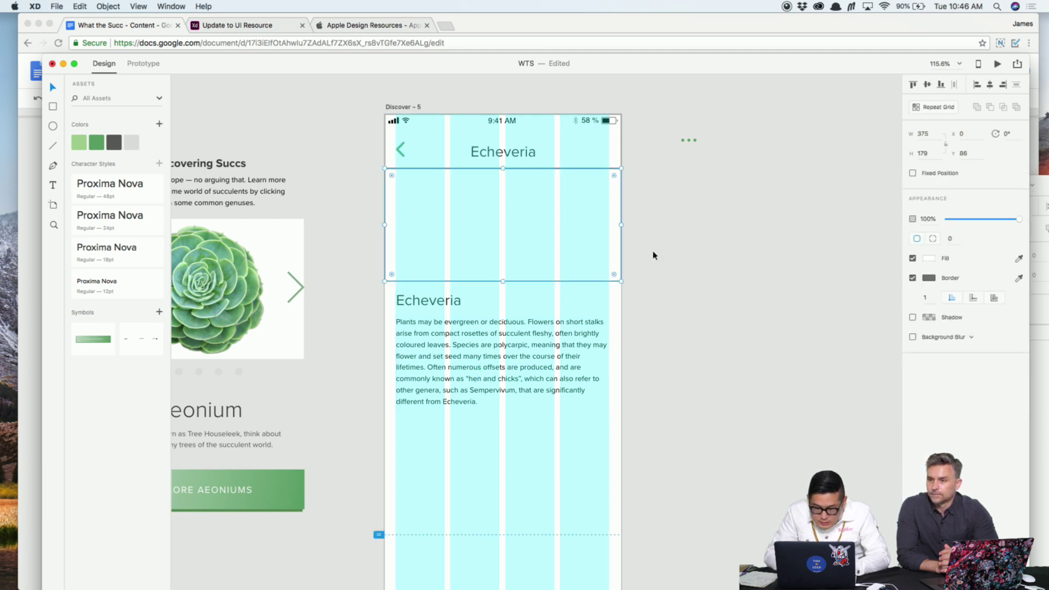
{"action": "scroll", "coordinate": [653, 255], "scroll_direction": "down", "scroll_amount": 2}
{"action": "left_click", "coordinate": [566, 328]}
{"action": "left_click_drag", "start_coordinate": [553, 348], "coordinate": [550, 217]}
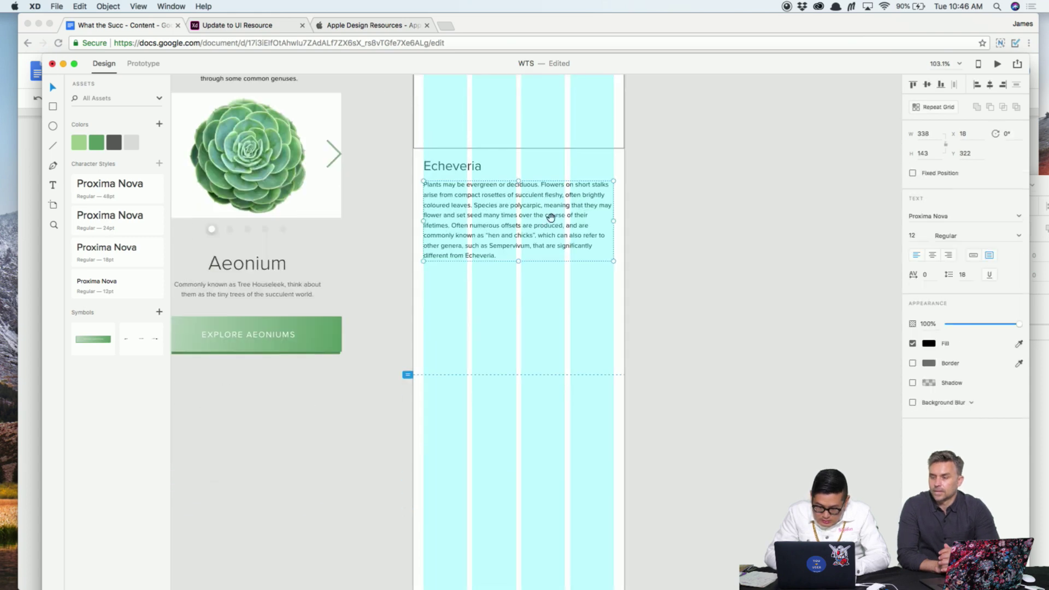
{"action": "key", "text": "z"}
{"action": "left_click", "coordinate": [504, 308]}
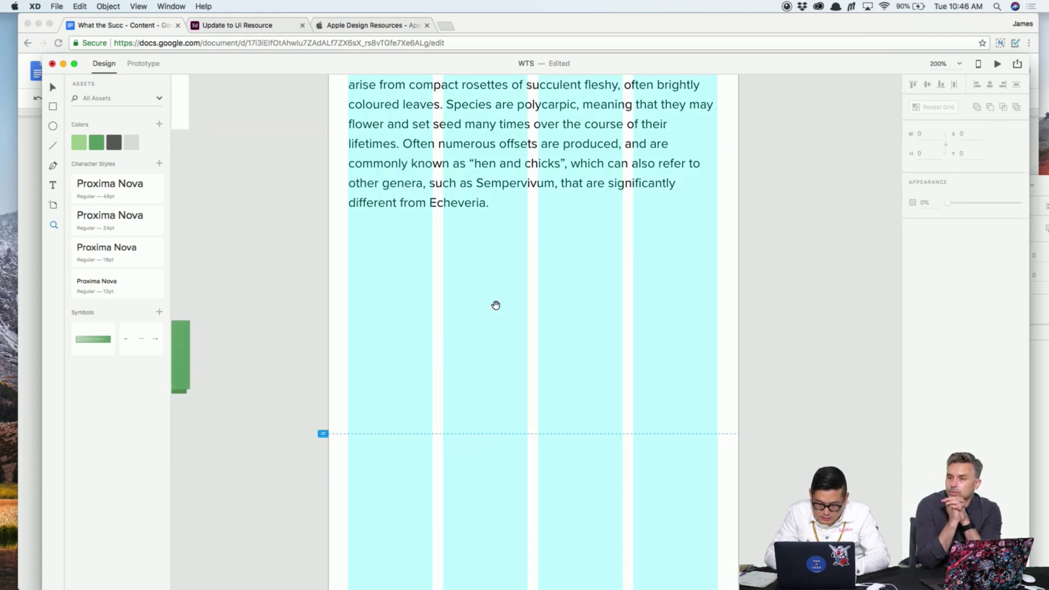
{"action": "left_click_drag", "start_coordinate": [495, 305], "coordinate": [494, 382]}
{"action": "left_click_drag", "start_coordinate": [453, 112], "coordinate": [466, 347]}
{"action": "double_click", "coordinate": [445, 335]}
{"action": "type", "text": "Varieties"}
{"action": "key", "text": "Escape"}
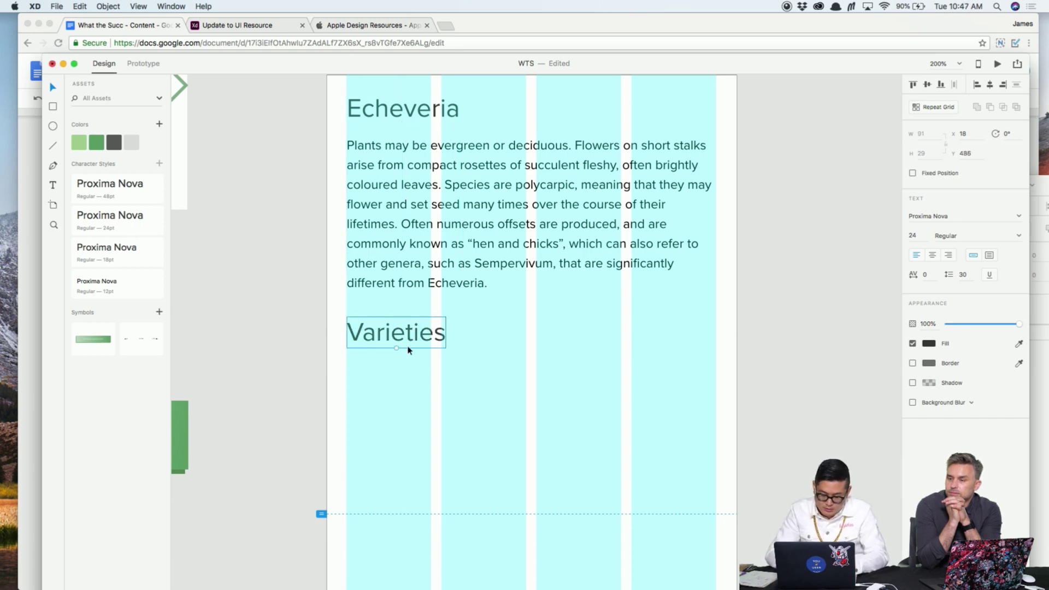
{"action": "left_click", "coordinate": [379, 403]}
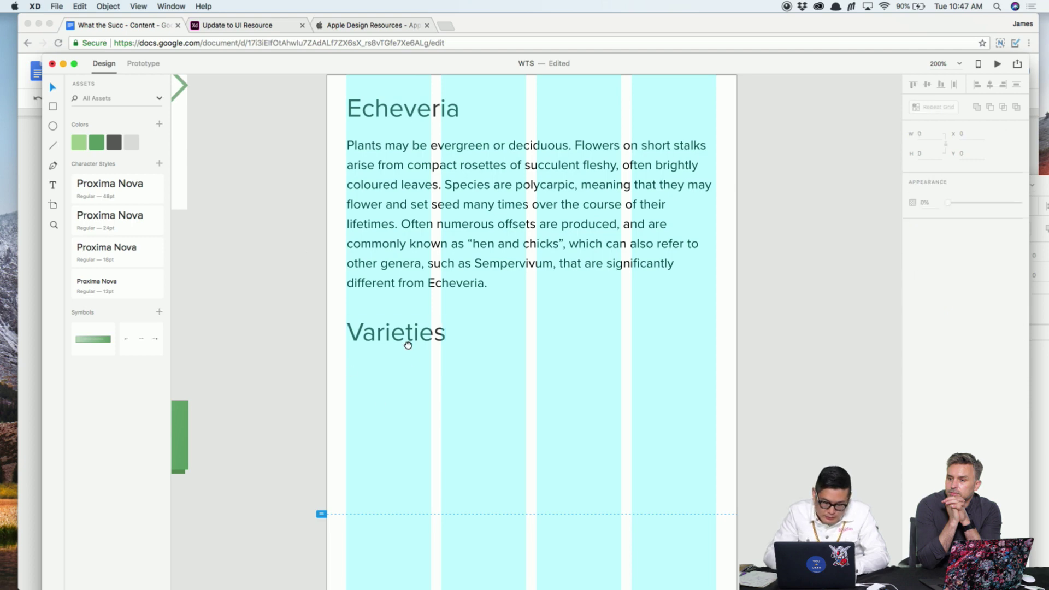
{"action": "scroll", "coordinate": [408, 343], "scroll_direction": "down", "scroll_amount": 2}
{"action": "scroll", "coordinate": [408, 343], "scroll_direction": "right", "scroll_amount": 2}
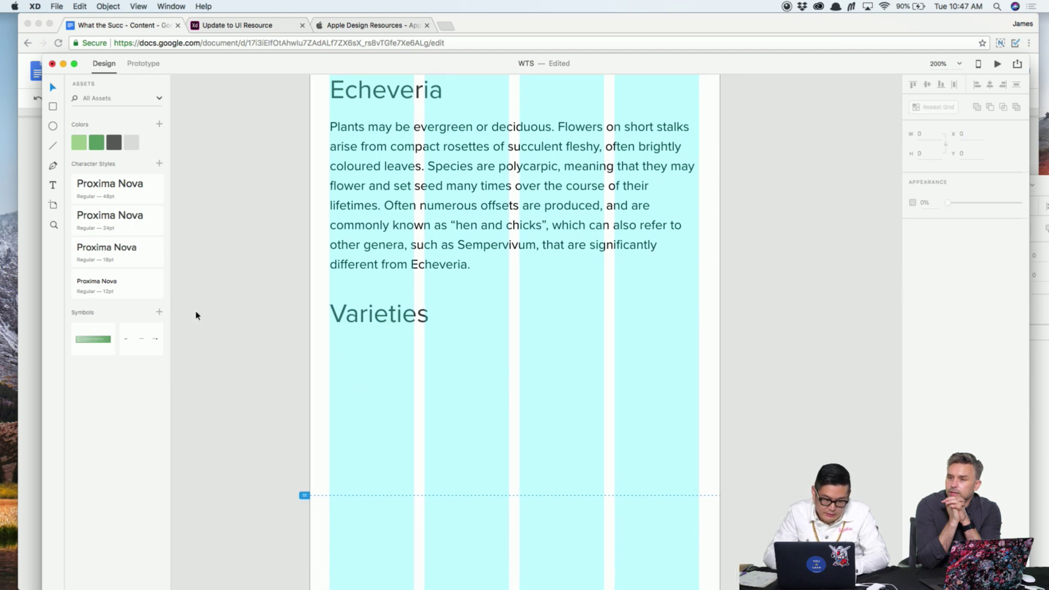
{"action": "left_click", "coordinate": [52, 126]}
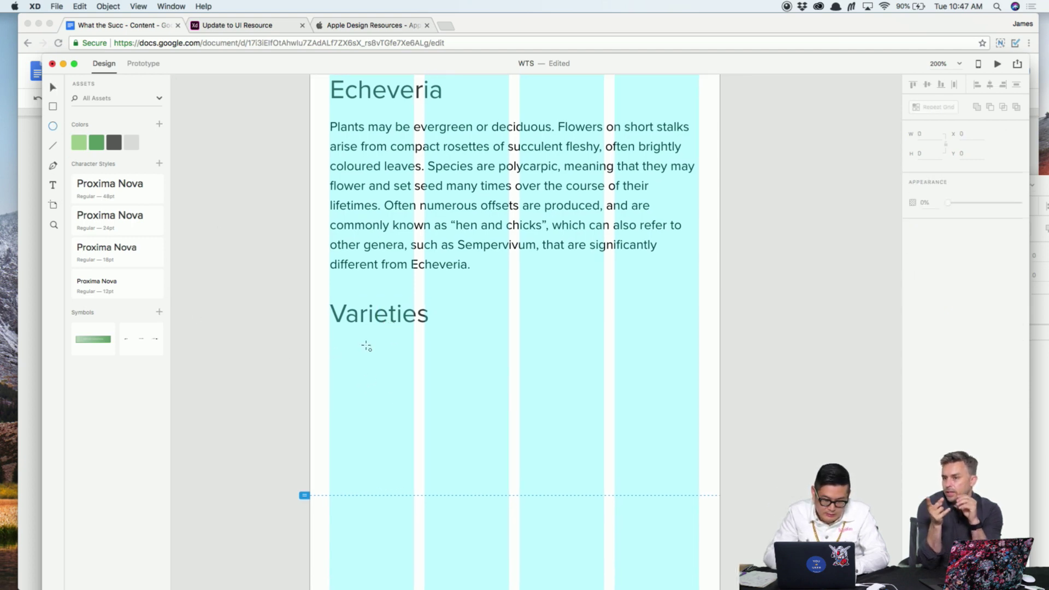
{"action": "key", "text": "v"}
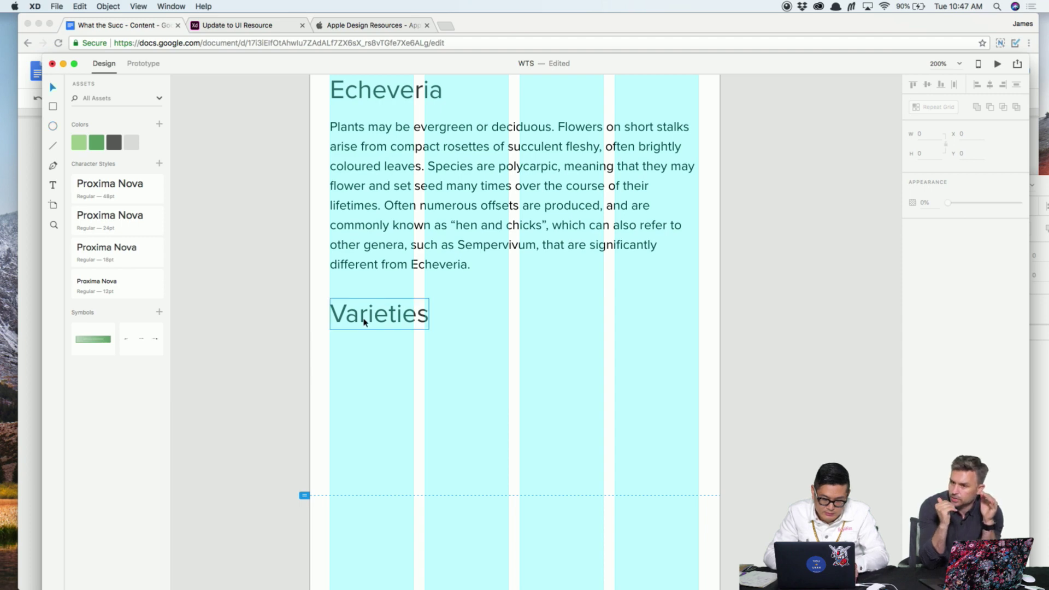
{"action": "left_click", "coordinate": [364, 321]}
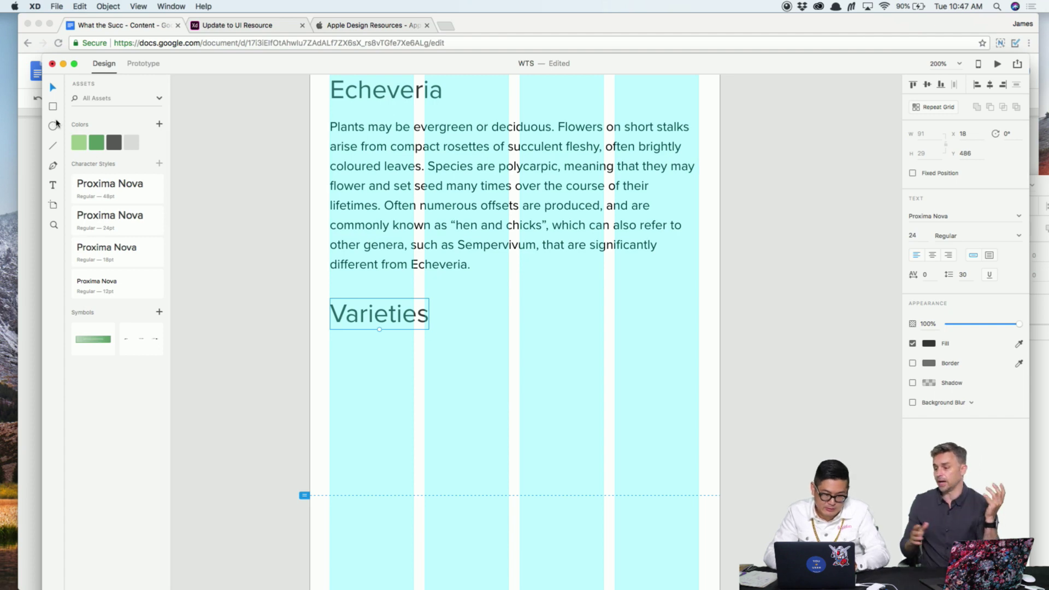
{"action": "left_click", "coordinate": [52, 127]}
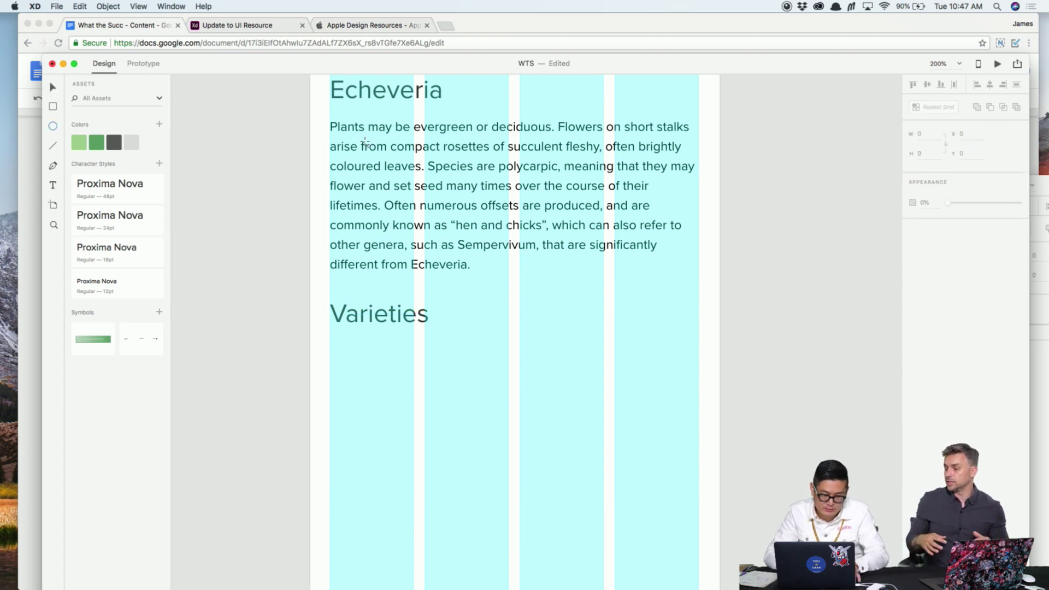
{"action": "scroll", "coordinate": [258, 231], "scroll_direction": "up", "scroll_amount": 3}
{"action": "key", "text": "v"}
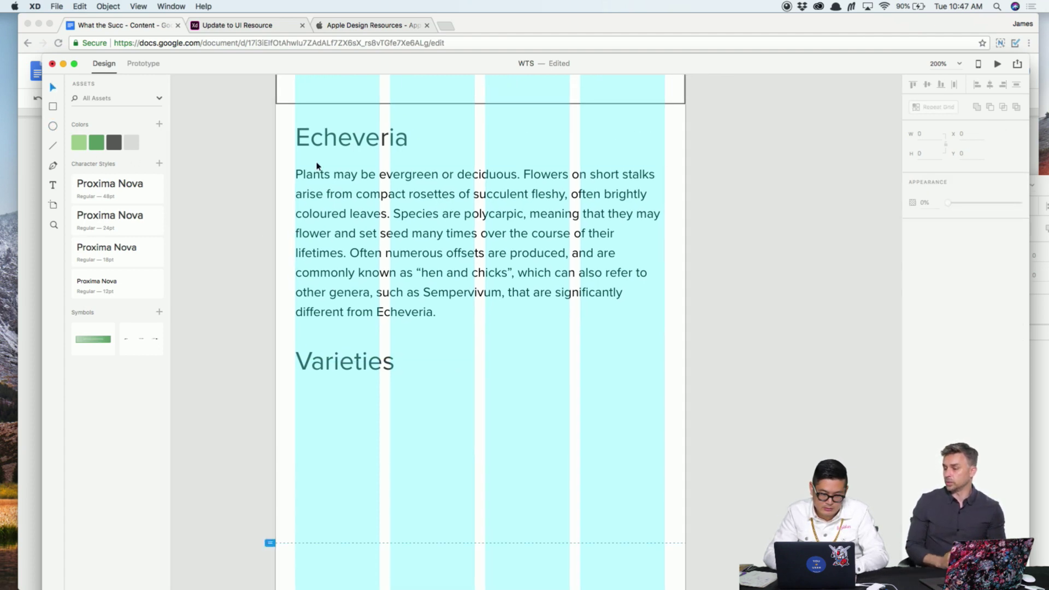
Delete the separate Varieties heading below the description
{"action": "left_click", "coordinate": [337, 141]}
{"action": "left_click", "coordinate": [355, 216], "text": "shift"}
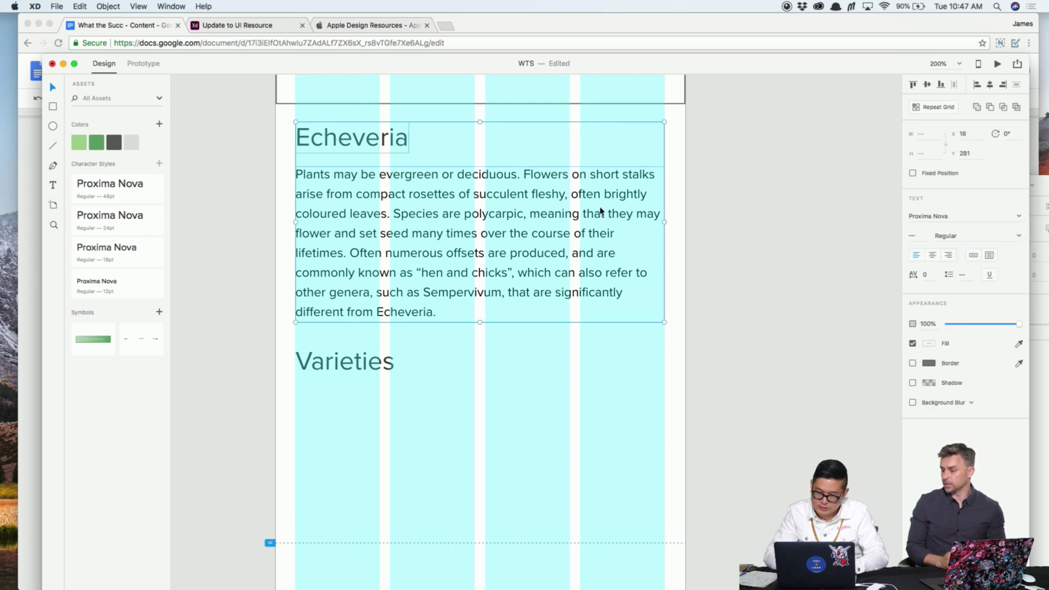
{"action": "left_click", "coordinate": [382, 360]}
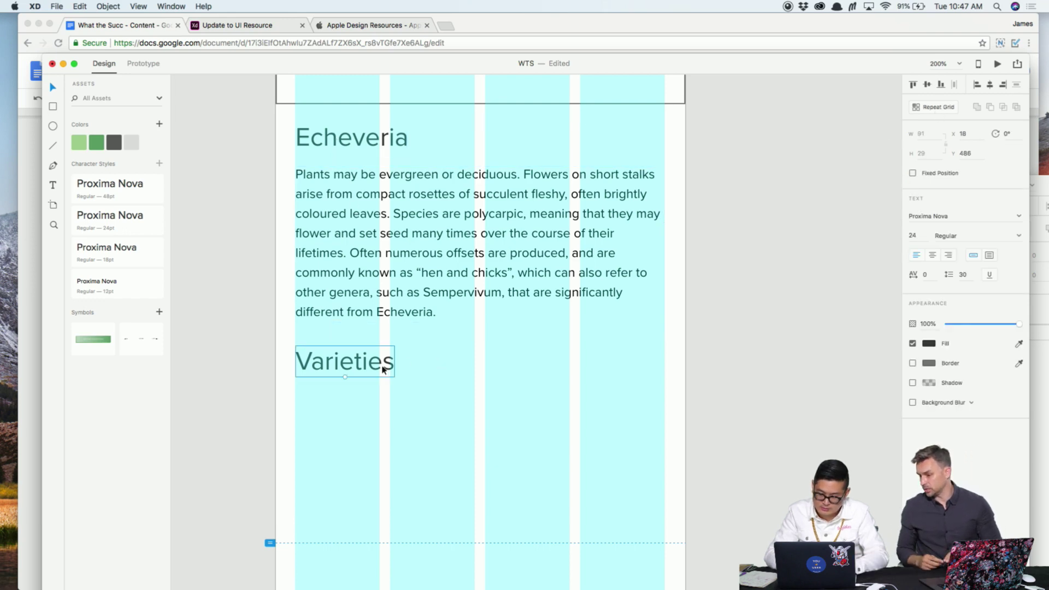
{"action": "key", "text": "Delete"}
Turn the Echeveria heading and description into a repeat grid and extend it downward for a second copy
{"action": "left_click", "coordinate": [375, 143]}
{"action": "left_click", "coordinate": [363, 209], "text": "shift"}
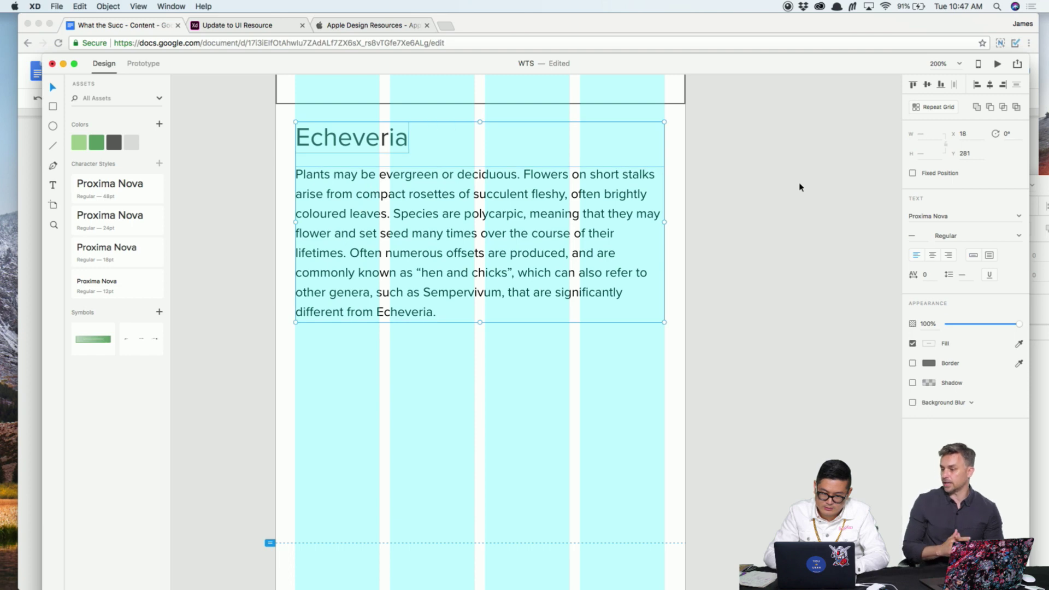
{"action": "left_click", "coordinate": [936, 108]}
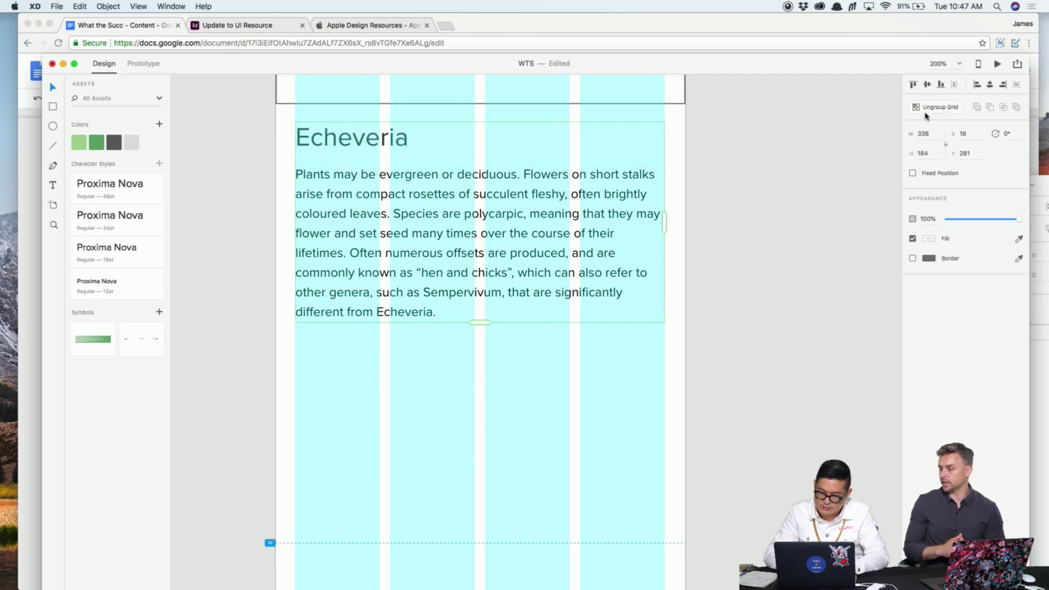
{"action": "scroll", "coordinate": [605, 232], "scroll_direction": "down", "scroll_amount": 3}
{"action": "left_click_drag", "start_coordinate": [485, 255], "coordinate": [483, 484]}
{"action": "left_click", "coordinate": [738, 426]}
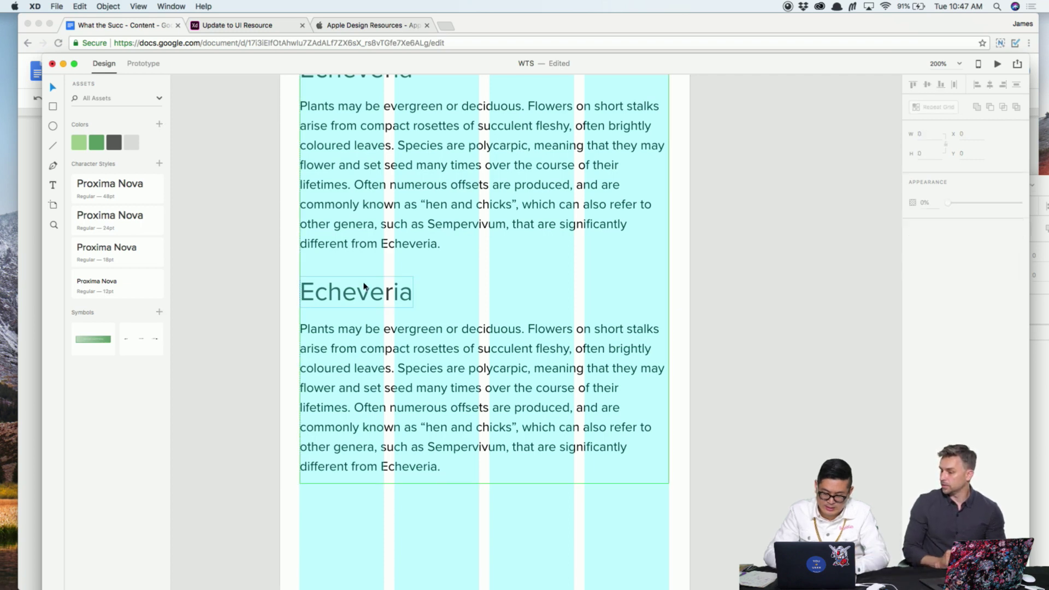
Change the heading in the grid's second copy to "Varieties" and select the description beneath it
{"action": "double_click", "coordinate": [364, 286]}
{"action": "double_click", "coordinate": [350, 294]}
{"action": "type", "text": "Varieties"}
{"action": "key", "text": "Escape"}
{"action": "left_click", "coordinate": [588, 368]}
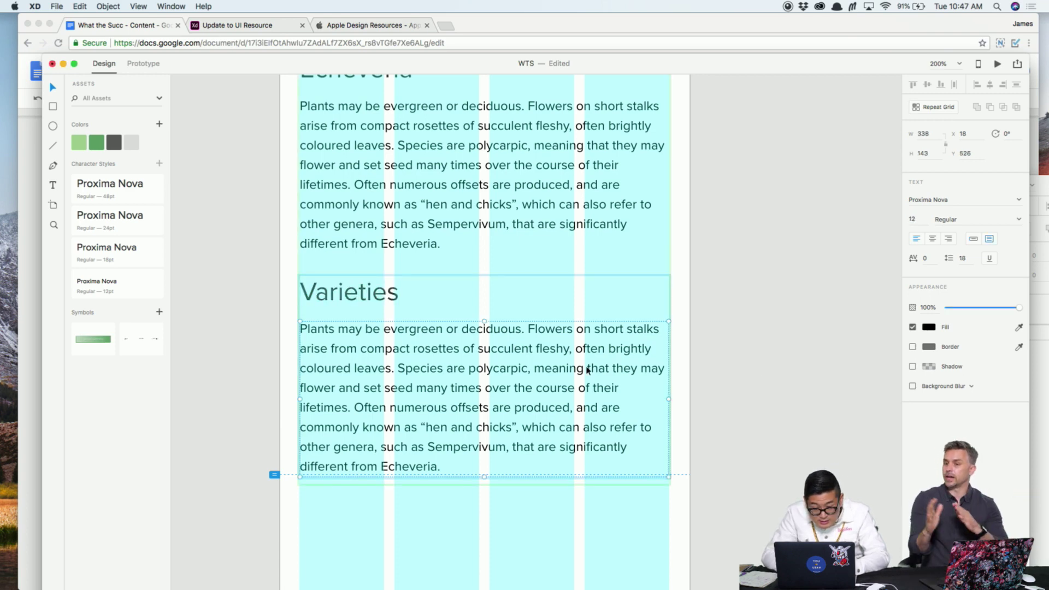
Ungroup the repeat grid and separate the Varieties heading from the description beneath it
{"action": "left_click", "coordinate": [757, 391]}
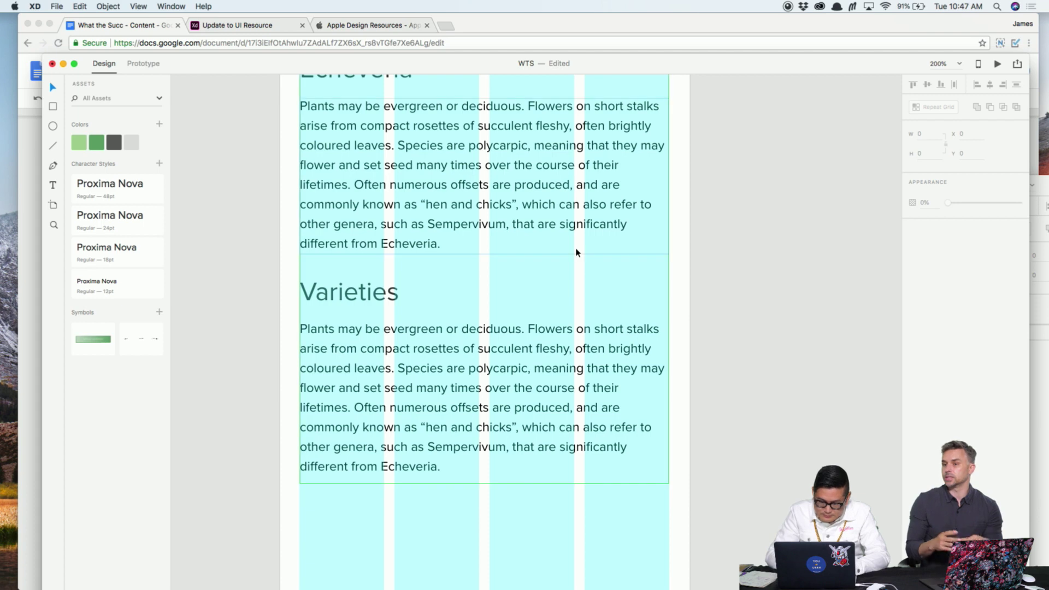
{"action": "left_click", "coordinate": [576, 252]}
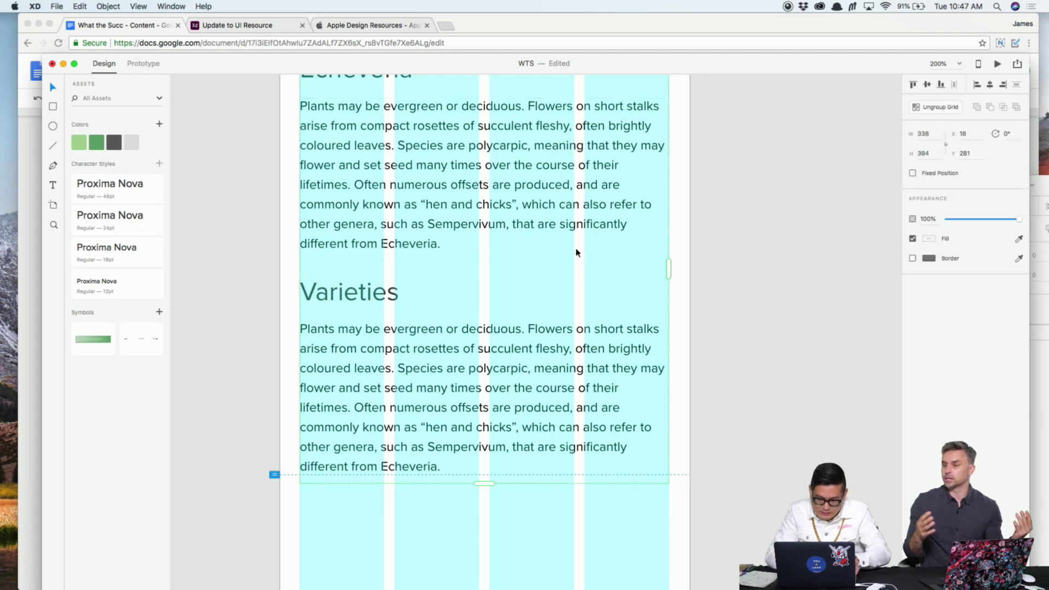
{"action": "right_click", "coordinate": [522, 246]}
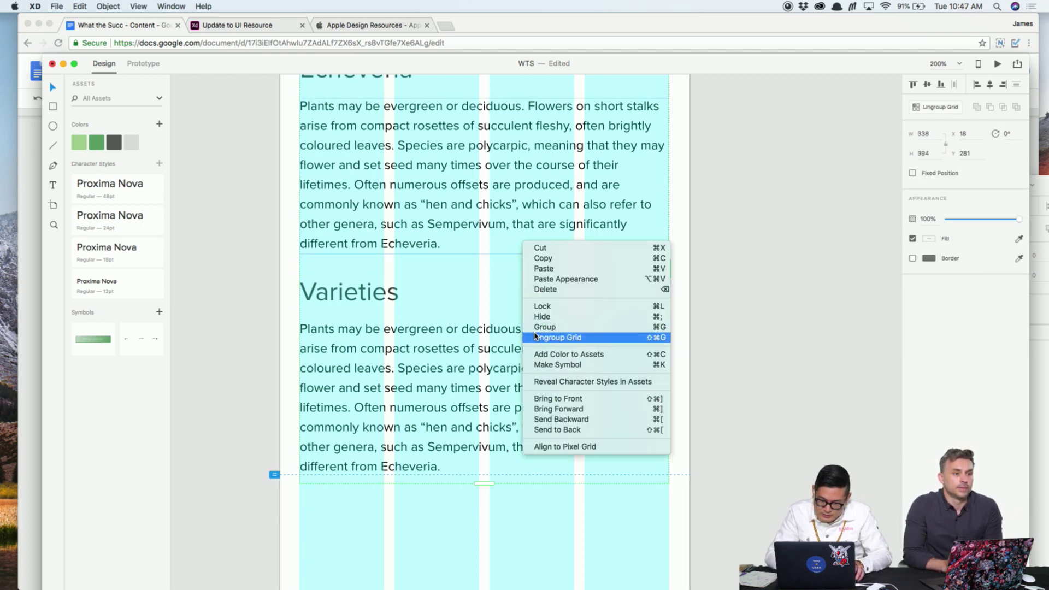
{"action": "left_click", "coordinate": [944, 108]}
{"action": "left_click", "coordinate": [929, 108]}
{"action": "left_click_drag", "start_coordinate": [388, 290], "coordinate": [473, 339]}
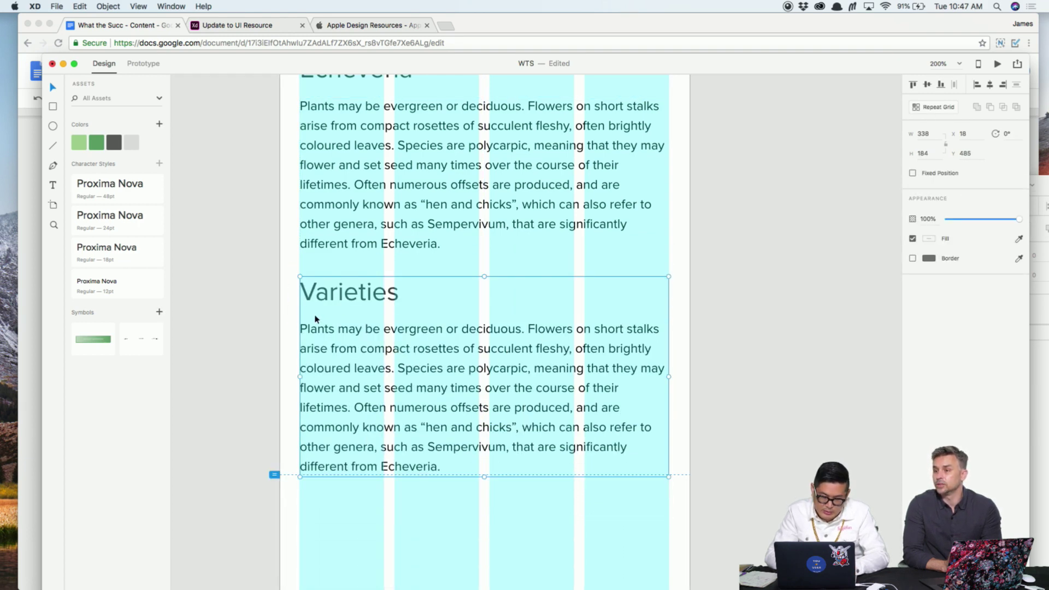
{"action": "right_click", "coordinate": [541, 356]}
{"action": "left_click", "coordinate": [574, 445]}
Delete the duplicate description below the Varieties heading, keeping the heading
{"action": "left_click", "coordinate": [562, 369]}
{"action": "key", "text": "Delete"}
{"action": "type", "text": "Plants may be evergreen or deciduous. Flowers on short stalks arise from compact rosettes of succulent fleshy, often brightly coloured leaves. Species are polycarpic, meaning that they may flower and set seed many times over the course of their lifetimes. Often numerous offsets are produced, and are commonly known as \"hen and chicks\", which can also refer to other genera, such as Sempervivum, that are significantly different from Echeveria."}
{"action": "scroll", "coordinate": [558, 365], "scroll_direction": "up", "scroll_amount": 5}
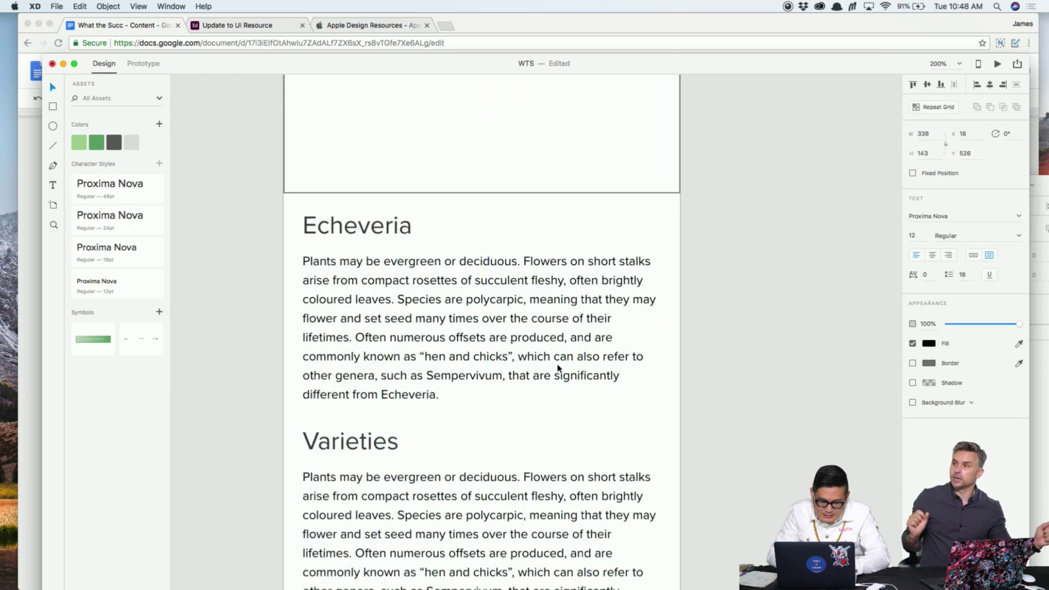
{"action": "scroll", "coordinate": [558, 363], "scroll_direction": "down", "scroll_amount": 2}
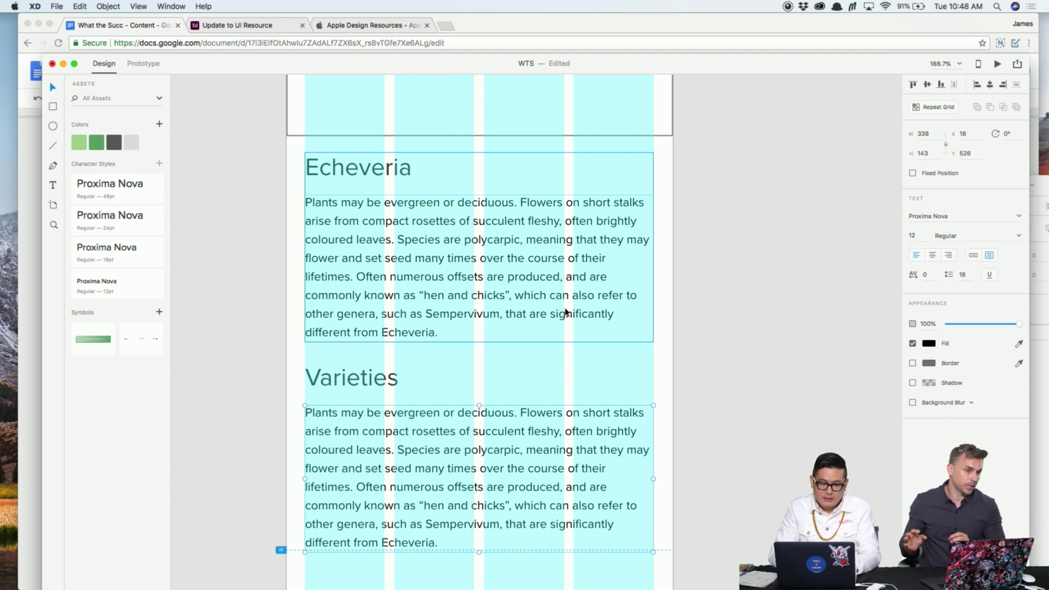
{"action": "left_click", "coordinate": [693, 459]}
{"action": "scroll", "coordinate": [566, 438], "scroll_direction": "down", "scroll_amount": 1}
{"action": "left_click", "coordinate": [567, 438]}
{"action": "key", "text": "Delete"}
Draw a 375 × 72 rectangle across the full artboard width directly below the Varieties heading, at X 0, Y 517
{"action": "scroll", "coordinate": [550, 388], "scroll_direction": "down", "scroll_amount": 2}
{"action": "scroll", "coordinate": [550, 388], "scroll_direction": "down", "scroll_amount": 2}
{"action": "scroll", "coordinate": [551, 387], "scroll_direction": "left", "scroll_amount": 1}
{"action": "key", "text": "r"}
{"action": "left_click_drag", "start_coordinate": [318, 302], "coordinate": [708, 377]}
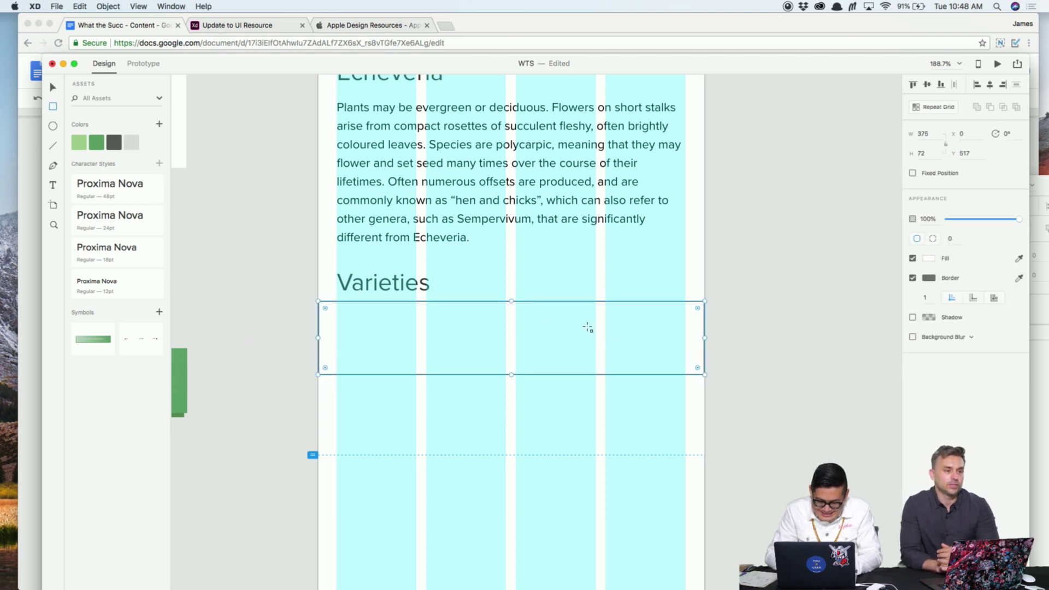
{"action": "left_click_drag", "start_coordinate": [337, 319], "coordinate": [400, 361]}
{"action": "key", "text": "Escape"}
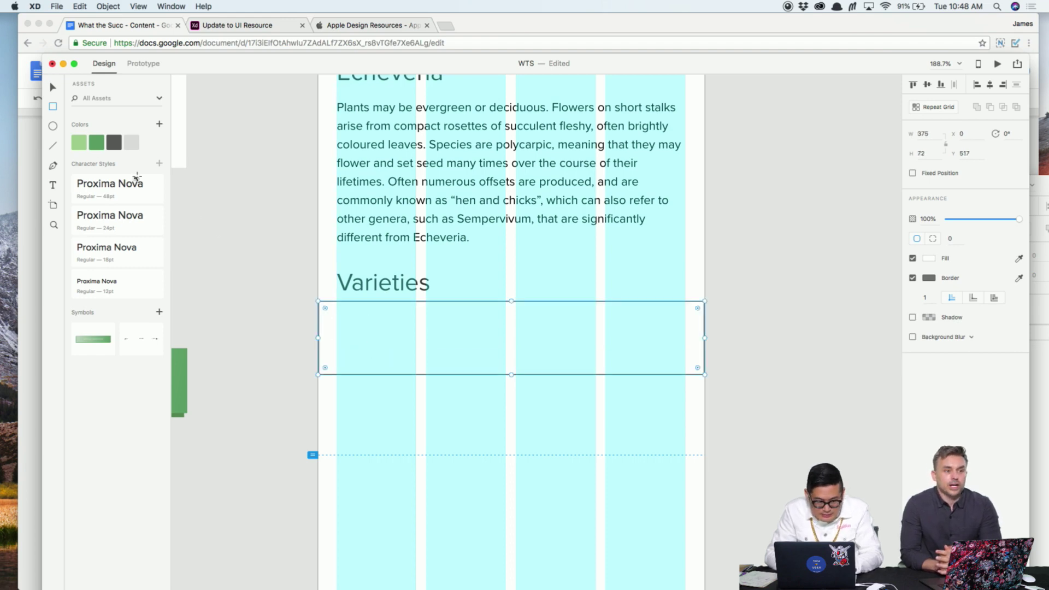
Draw a 50 × 50 circle inside the row rectangle, aligned to the first layout column at X 18, Y 528
{"action": "left_click", "coordinate": [52, 127]}
{"action": "left_click_drag", "start_coordinate": [348, 319], "coordinate": [401, 371]}
{"action": "left_click_drag", "start_coordinate": [390, 331], "coordinate": [382, 327]}
{"action": "left_click", "coordinate": [427, 206]}
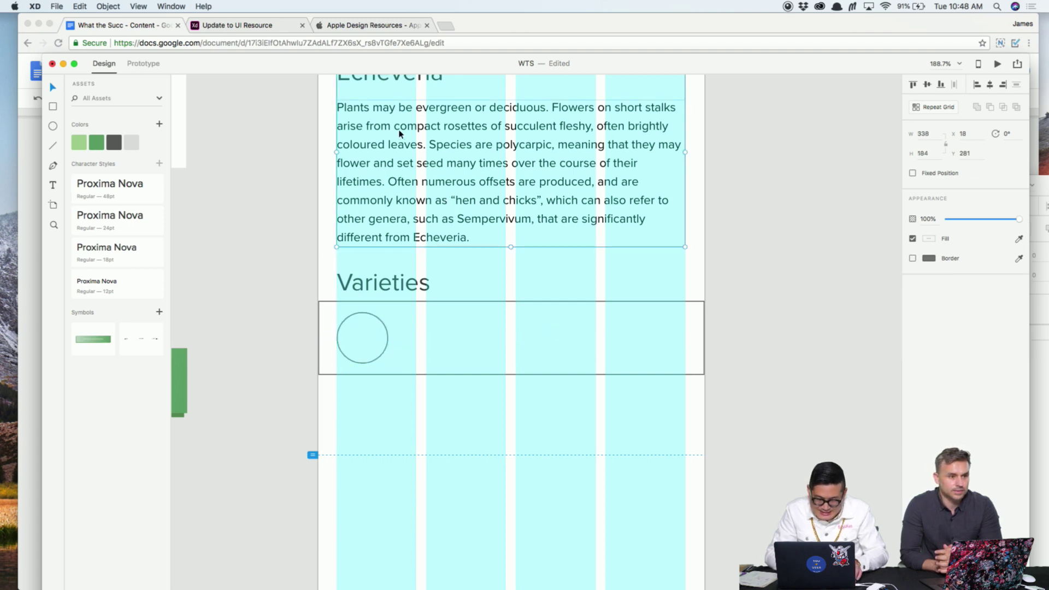
Copy the Varieties heading into the row, change its text to "Echeveria", and duplicate it directly below at X 95, Y 549
{"action": "left_click_drag", "start_coordinate": [365, 282], "coordinate": [474, 316]}
{"action": "double_click", "coordinate": [468, 320]}
{"action": "type", "text": "Echeveria"}
{"action": "key", "text": "Escape"}
{"action": "left_click_drag", "start_coordinate": [474, 331], "coordinate": [476, 350]}
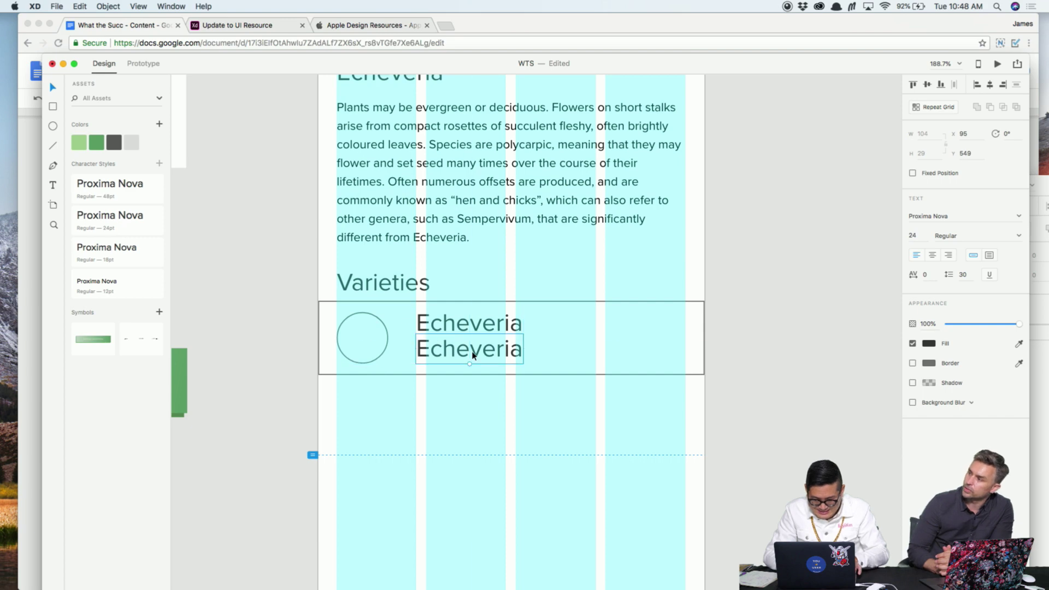
Copy "Black Prince" from the varieties list in the Google Docs content document and replace the row's lower Echeveria text with it in XD
{"action": "key", "text": "super+Tab"}
{"action": "left_click", "coordinate": [400, 395]}
{"action": "triple_click", "coordinate": [399, 393]}
{"action": "left_click", "coordinate": [438, 391]}
{"action": "double_click", "coordinate": [418, 391]}
{"action": "left_click_drag", "start_coordinate": [418, 391], "coordinate": [385, 392]}
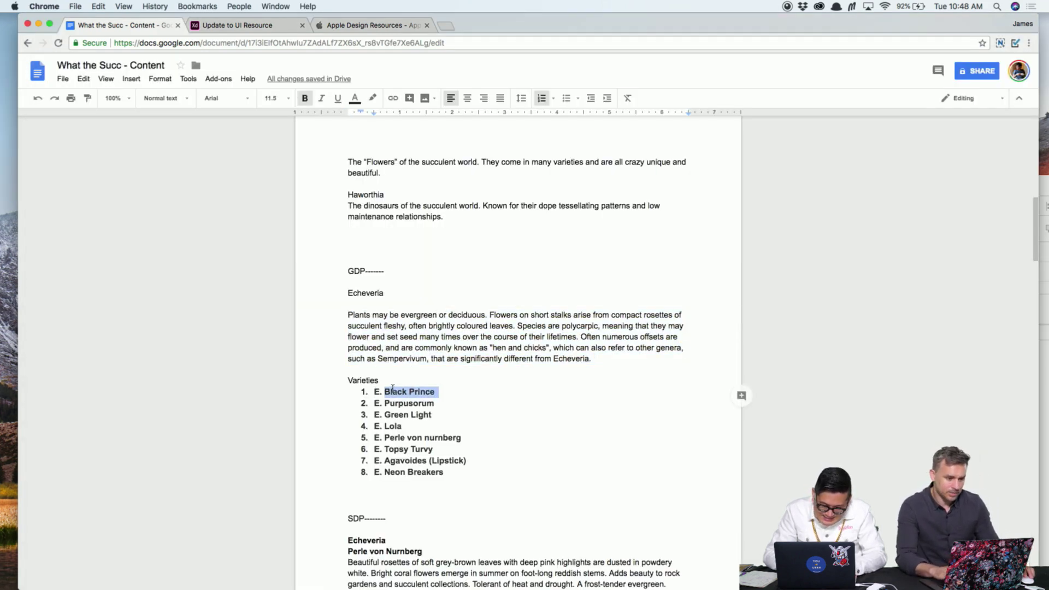
{"action": "key", "text": "super+c"}
{"action": "key", "text": "super+Tab"}
{"action": "double_click", "coordinate": [463, 349]}
{"action": "key", "text": "super+v"}
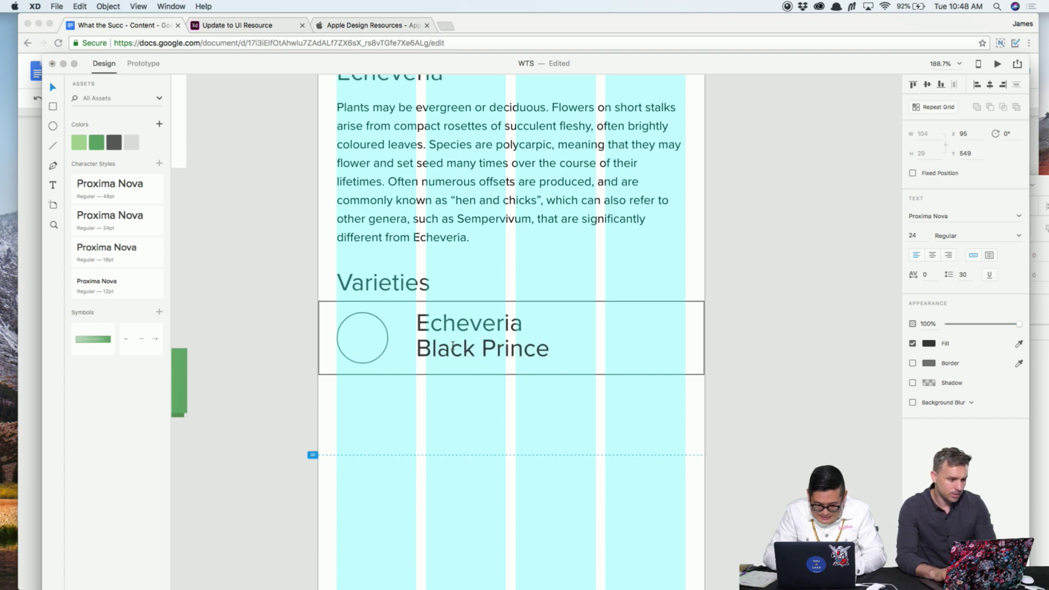
{"action": "key", "text": "Escape"}
Apply the 12 pt Proxima Nova character style to the row's Echeveria label and make it bold
{"action": "left_click", "coordinate": [456, 332]}
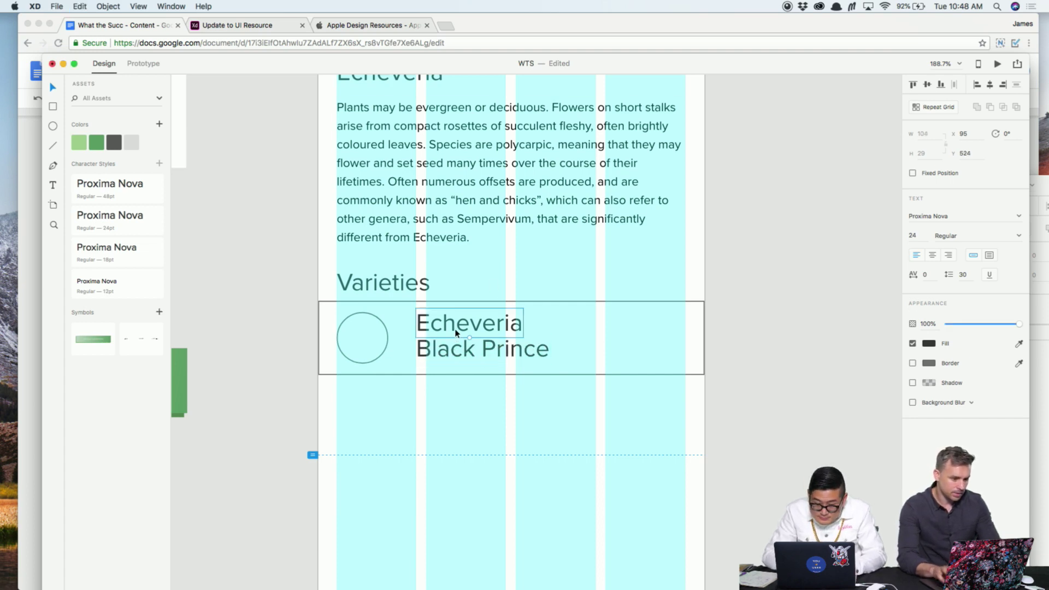
{"action": "left_click", "coordinate": [98, 281]}
{"action": "key", "text": "super+b"}
Set the font weight of the Black Prince label to Light
{"action": "left_click", "coordinate": [470, 356]}
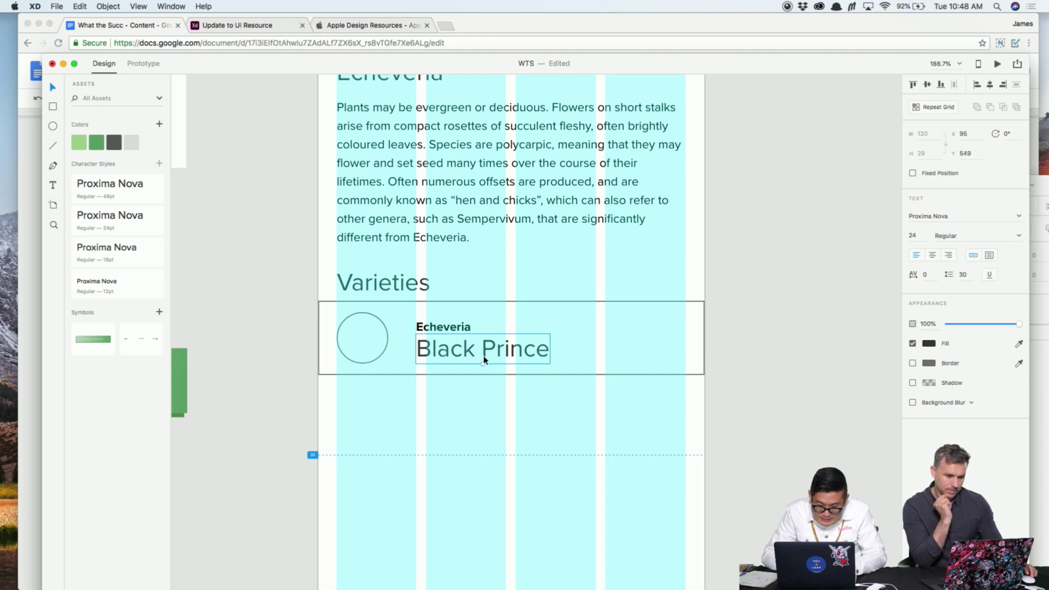
{"action": "left_click", "coordinate": [1014, 237]}
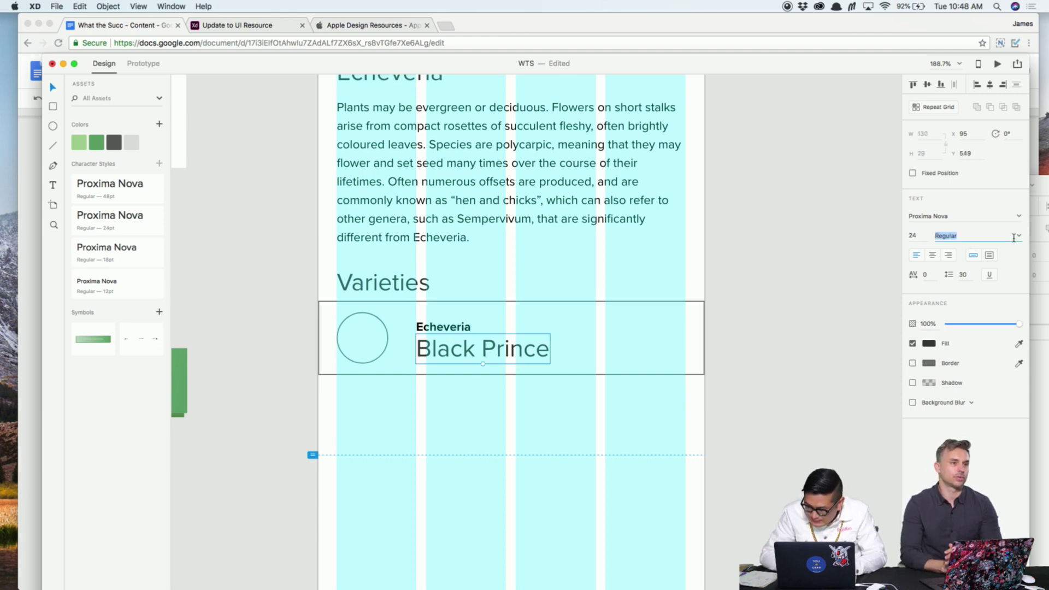
{"action": "left_click", "coordinate": [1019, 239]}
{"action": "left_click", "coordinate": [772, 269]}
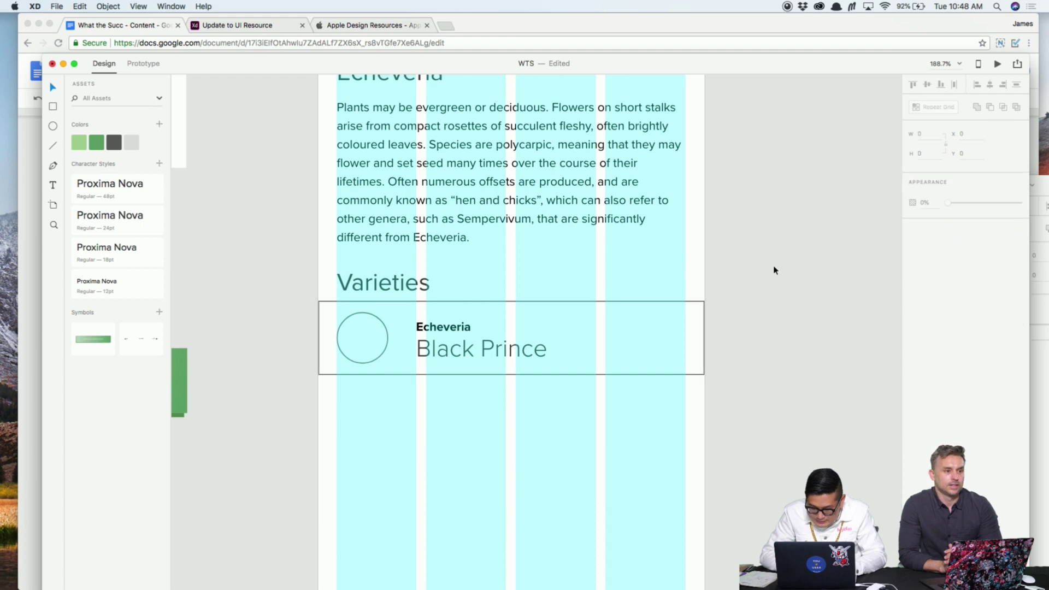
Move the Echeveria and Black Prince labels to X 105 so they align with the second layout column
{"action": "scroll", "coordinate": [743, 160], "scroll_direction": "down", "scroll_amount": 2}
{"action": "scroll", "coordinate": [743, 160], "scroll_direction": "down", "scroll_amount": 2}
{"action": "left_click", "coordinate": [492, 246]}
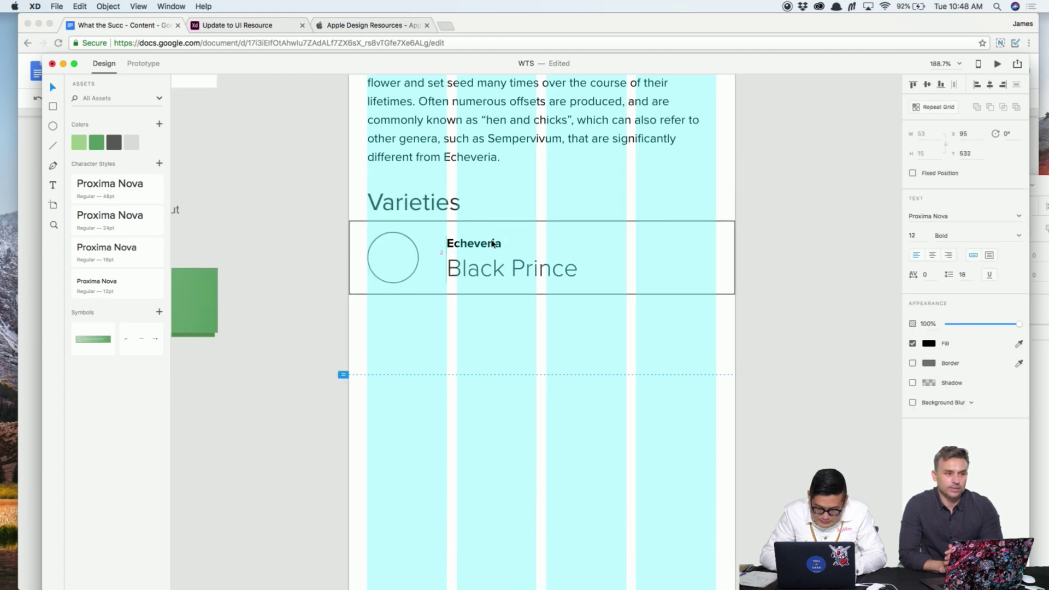
{"action": "left_click_drag", "start_coordinate": [491, 262], "coordinate": [501, 262]}
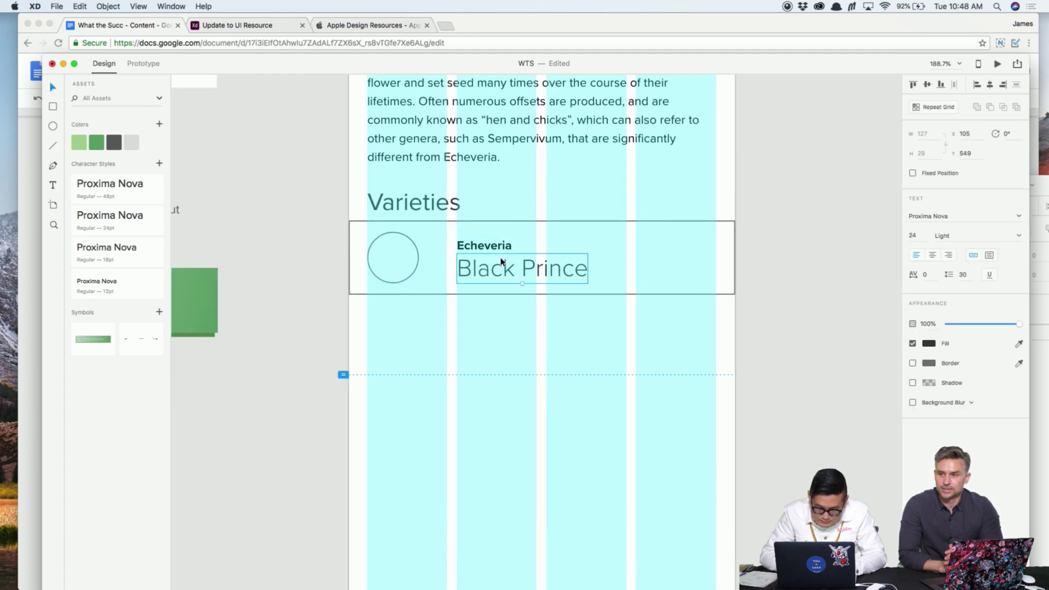
Place a smaller copy of the Discovering Succs screen's green right arrow at the right end of the Black Prince row
{"action": "scroll", "coordinate": [500, 262], "scroll_direction": "up", "scroll_amount": 10}
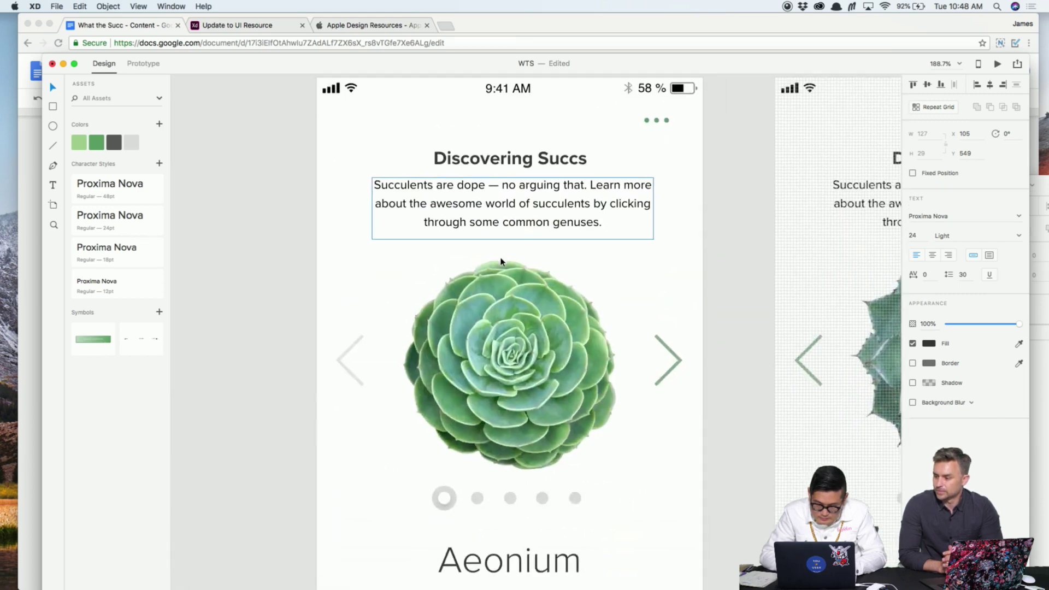
{"action": "left_click", "coordinate": [671, 304]}
{"action": "scroll", "coordinate": [671, 305], "scroll_direction": "down", "scroll_amount": 15}
{"action": "scroll", "coordinate": [671, 304], "scroll_direction": "up", "scroll_amount": 5}
{"action": "left_click", "coordinate": [678, 247]}
{"action": "key", "text": "cmd+v"}
{"action": "left_click_drag", "start_coordinate": [519, 343], "coordinate": [685, 222]}
{"action": "left_click", "coordinate": [621, 217]}
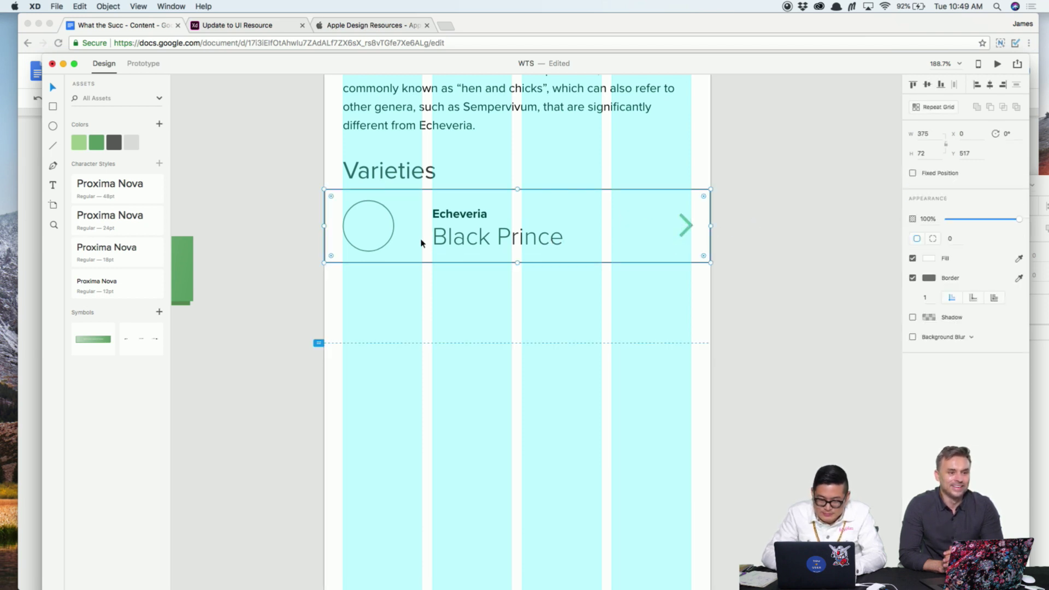
Examine the size, spacing and column alignment of the circle, labels and arrow in the Varieties row
{"action": "left_click", "coordinate": [461, 236]}
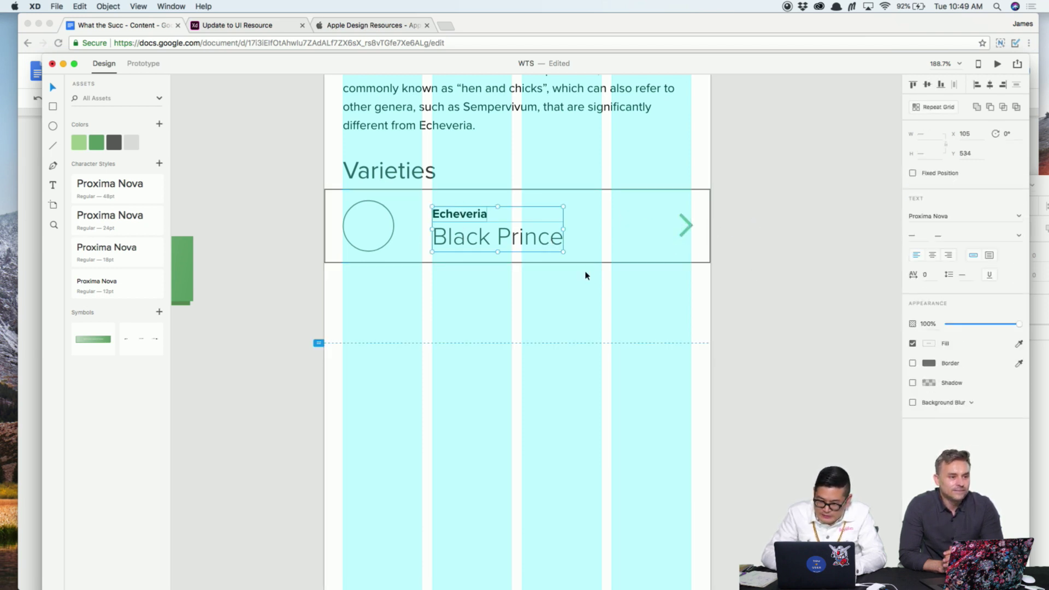
{"action": "left_click", "coordinate": [386, 228]}
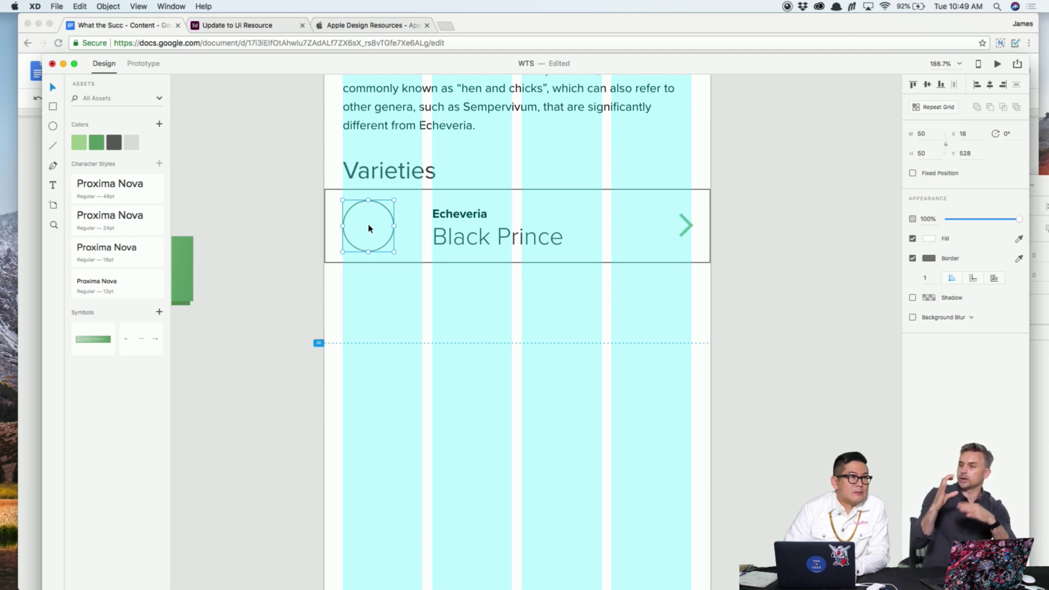
{"action": "left_click", "coordinate": [297, 230]}
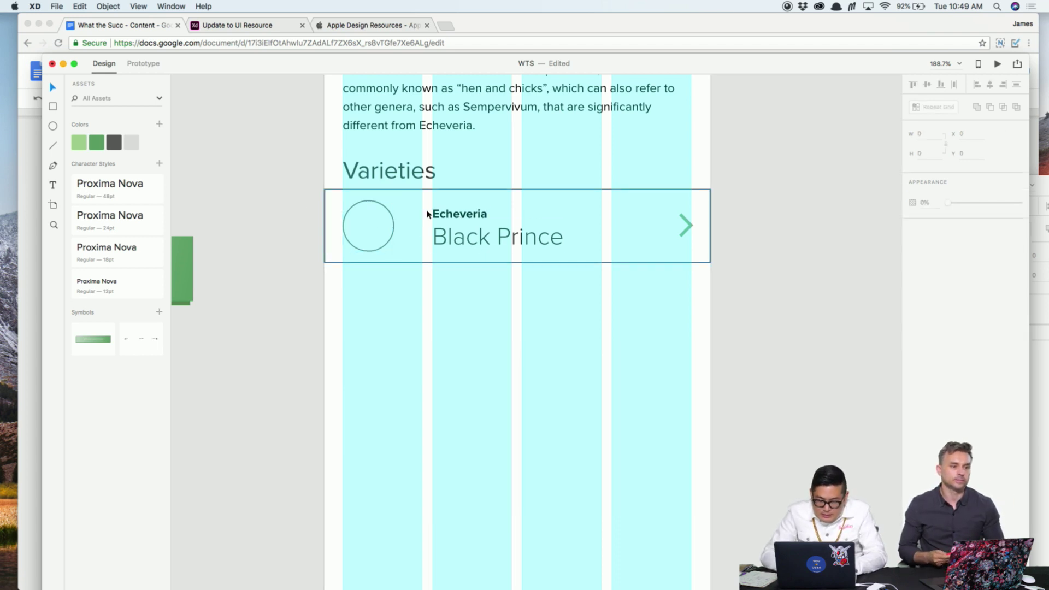
{"action": "scroll", "coordinate": [537, 398], "scroll_direction": "up", "scroll_amount": 3}
{"action": "key", "text": "z"}
{"action": "left_click", "coordinate": [507, 359]}
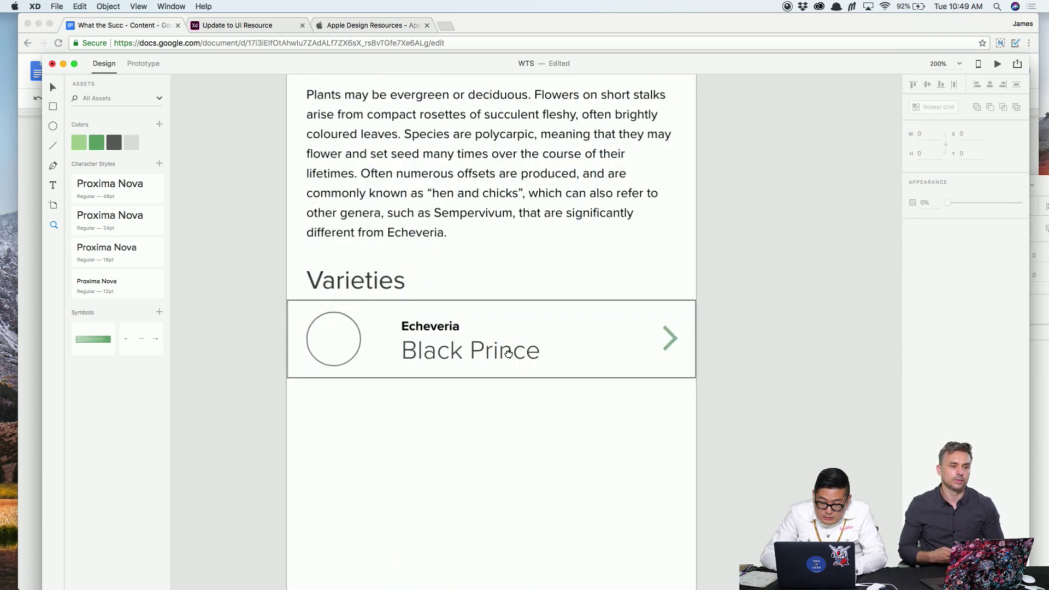
{"action": "left_click", "coordinate": [531, 282]}
{"action": "key", "text": "super+minus"}
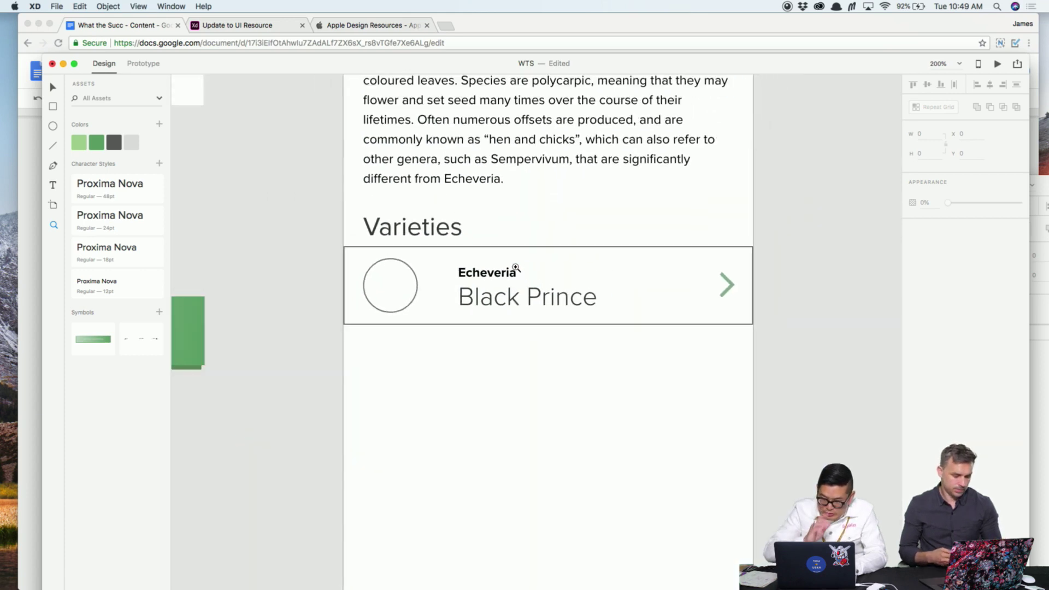
{"action": "key", "text": "super+minus"}
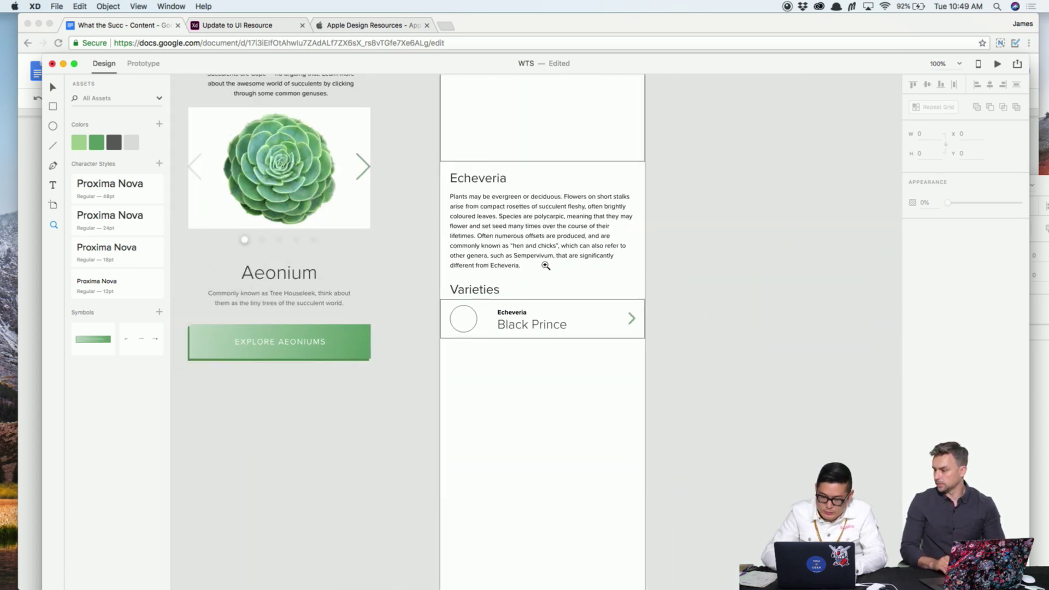
{"action": "left_click_drag", "start_coordinate": [544, 262], "coordinate": [495, 366]}
{"action": "key", "text": "v"}
{"action": "scroll", "coordinate": [596, 377], "scroll_direction": "down", "scroll_amount": 5}
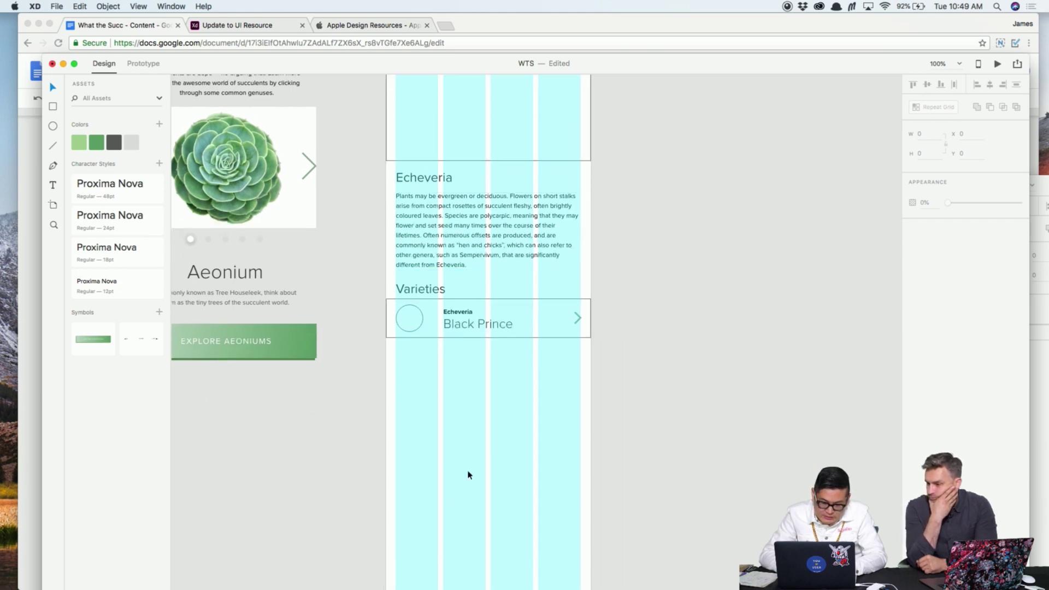
{"action": "scroll", "coordinate": [459, 453], "scroll_direction": "up", "scroll_amount": 7}
{"action": "scroll", "coordinate": [470, 454], "scroll_direction": "down", "scroll_amount": 3}
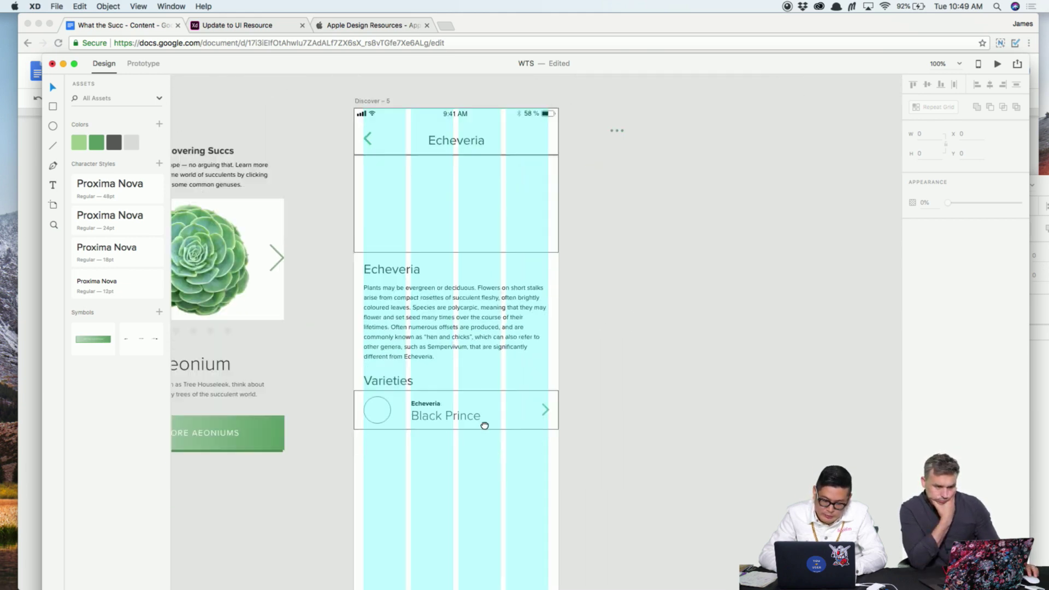
{"action": "key", "text": "z"}
{"action": "left_click", "coordinate": [464, 400]}
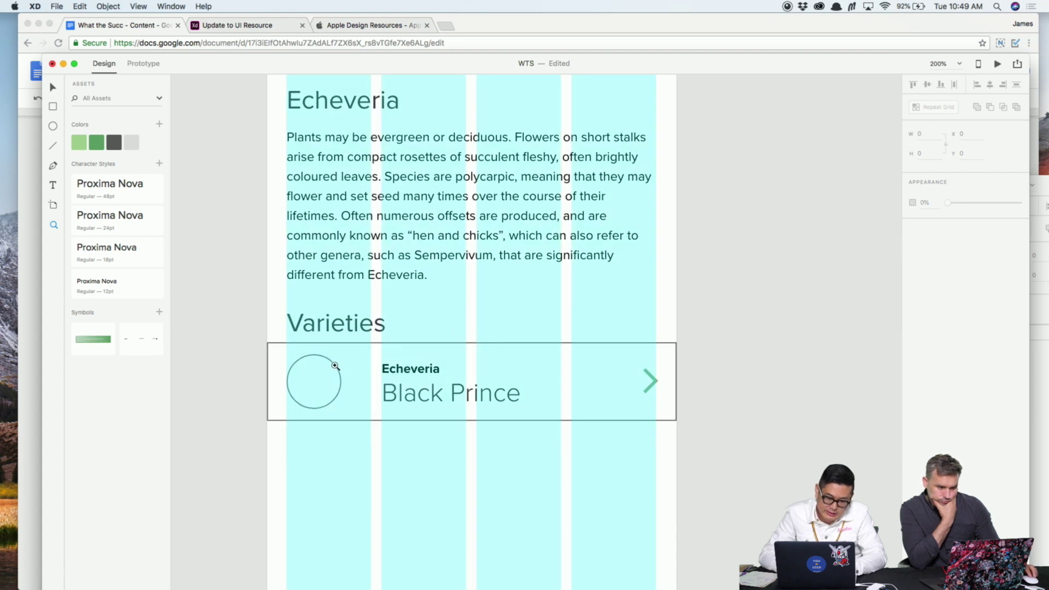
{"action": "left_click", "coordinate": [333, 367]}
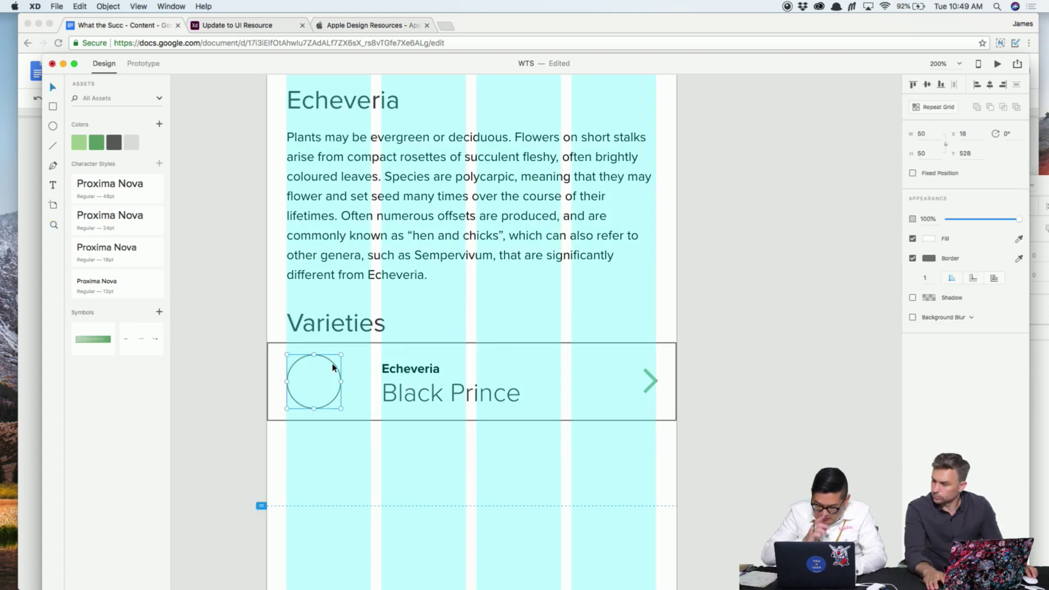
{"action": "key", "text": "super+equal"}
{"action": "scroll", "coordinate": [445, 194], "scroll_direction": "down", "scroll_amount": 5}
{"action": "scroll", "coordinate": [445, 194], "scroll_direction": "left", "scroll_amount": 5}
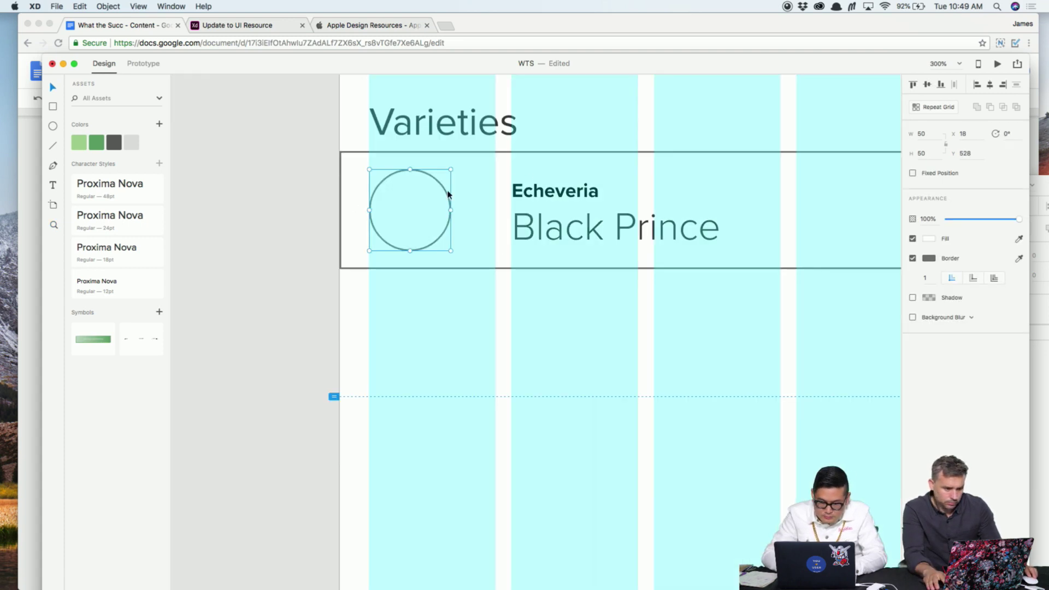
{"action": "scroll", "coordinate": [445, 194], "scroll_direction": "right", "scroll_amount": 2}
{"action": "left_click", "coordinate": [299, 188]}
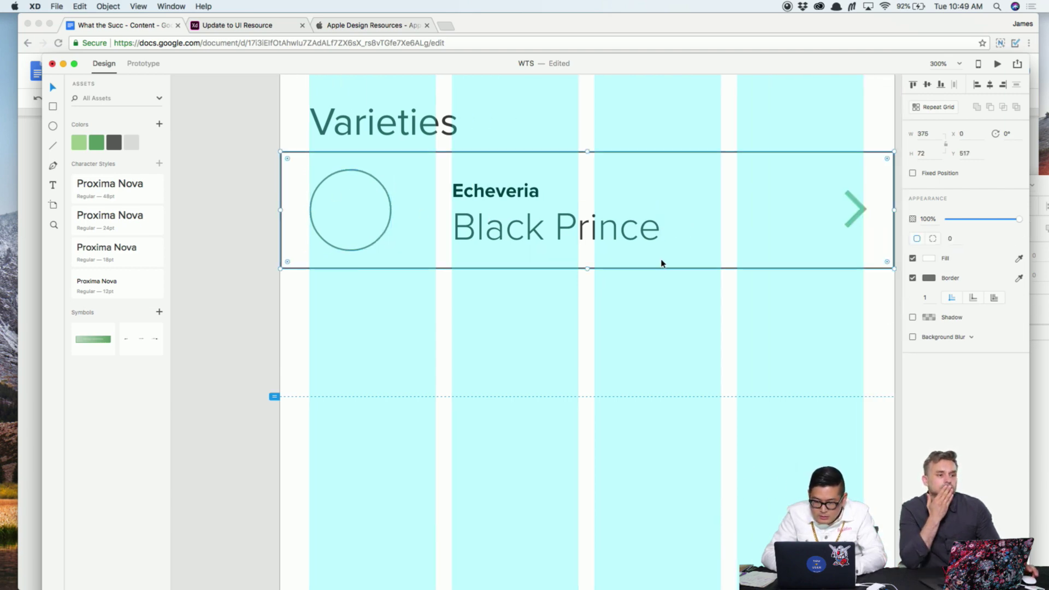
Rename the Discover – 5 artboard as SDP
{"action": "scroll", "coordinate": [663, 263], "scroll_direction": "down", "scroll_amount": 5}
{"action": "scroll", "coordinate": [561, 506], "scroll_direction": "up", "scroll_amount": 6}
{"action": "scroll", "coordinate": [562, 506], "scroll_direction": "right", "scroll_amount": 2}
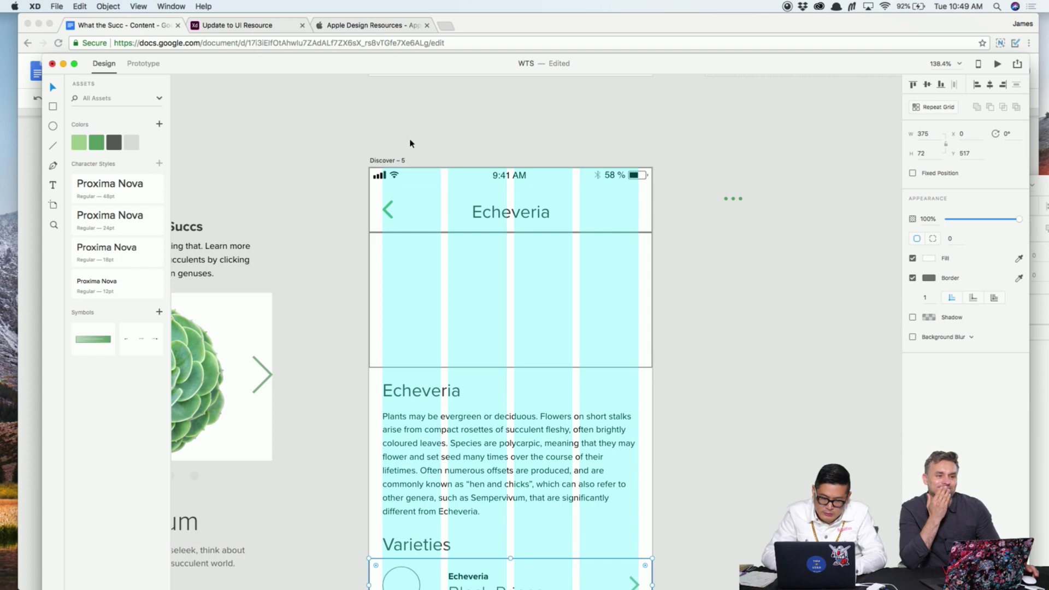
{"action": "double_click", "coordinate": [389, 160]}
{"action": "type", "text": "SDP"}
{"action": "key", "text": "Return"}
Switch the SDP artboard's grid from layout columns to Square and set the square size to 6
{"action": "left_click", "coordinate": [951, 321]}
{"action": "left_click", "coordinate": [942, 330]}
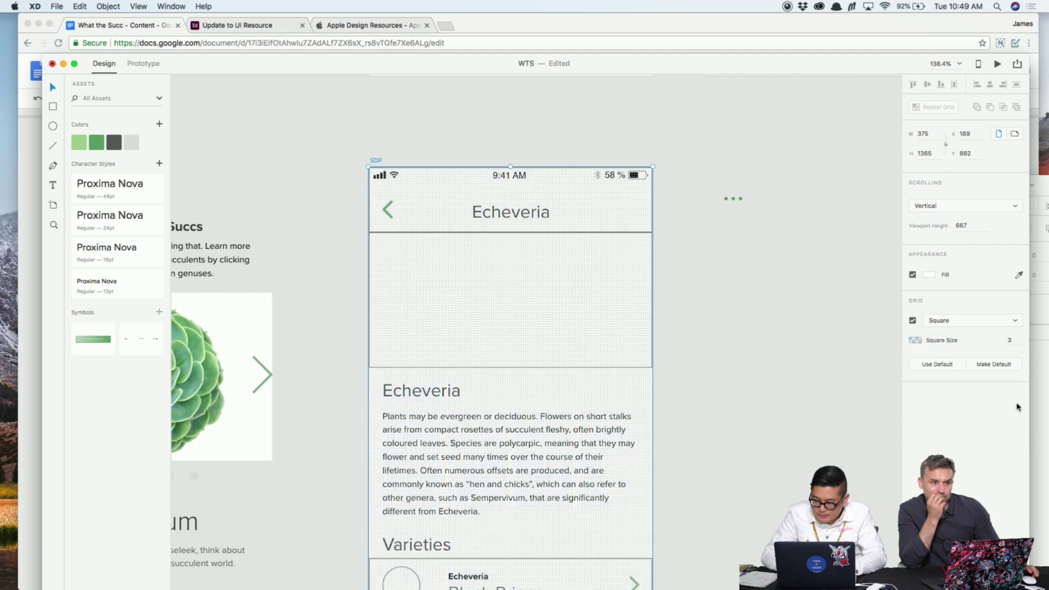
{"action": "left_click", "coordinate": [1009, 339]}
{"action": "type", "text": "6"}
{"action": "key", "text": "Return"}
{"action": "left_click", "coordinate": [724, 363]}
{"action": "scroll", "coordinate": [725, 363], "scroll_direction": "down", "scroll_amount": 5}
{"action": "left_click", "coordinate": [523, 294]}
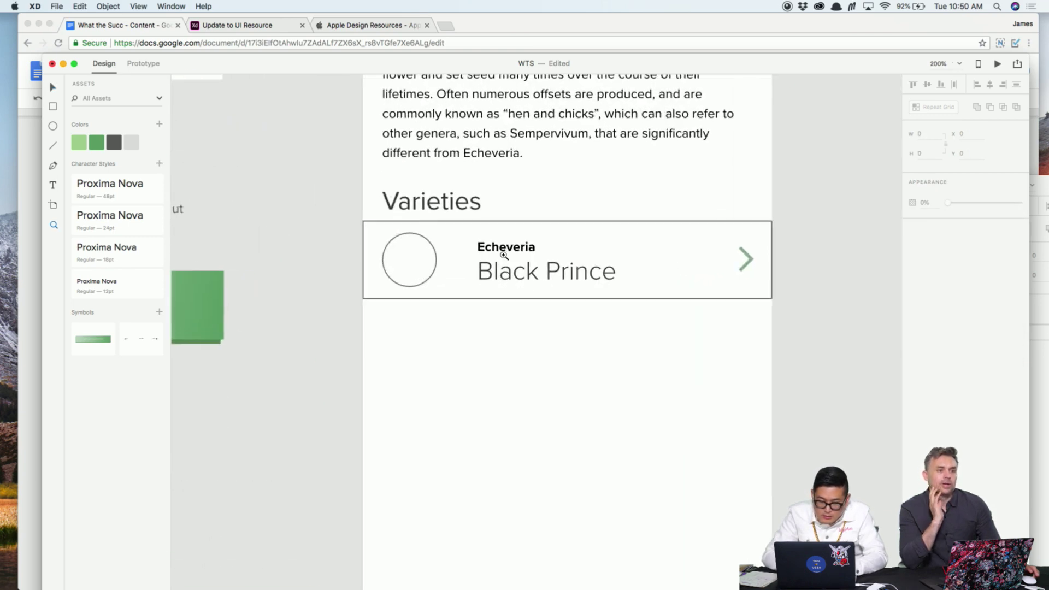
Nudge the border rectangle around the Black Prince row up to Y 516
{"action": "left_click", "coordinate": [500, 244]}
{"action": "scroll", "coordinate": [384, 267], "scroll_direction": "right", "scroll_amount": 2}
{"action": "key", "text": "v"}
{"action": "left_click", "coordinate": [444, 301]}
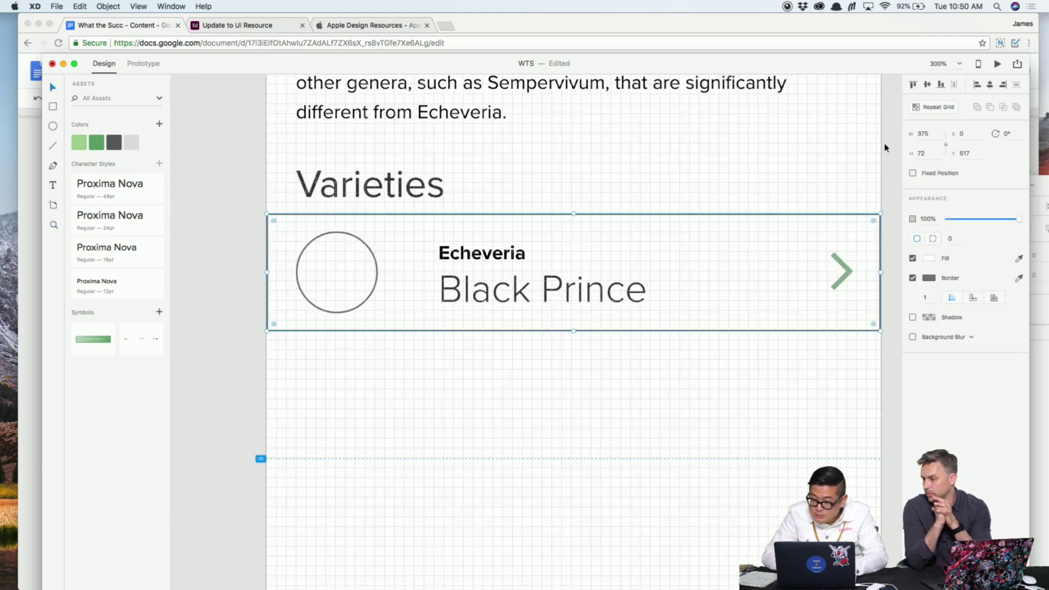
{"action": "left_click", "coordinate": [585, 348]}
{"action": "key", "text": "z"}
{"action": "left_click", "coordinate": [481, 317]}
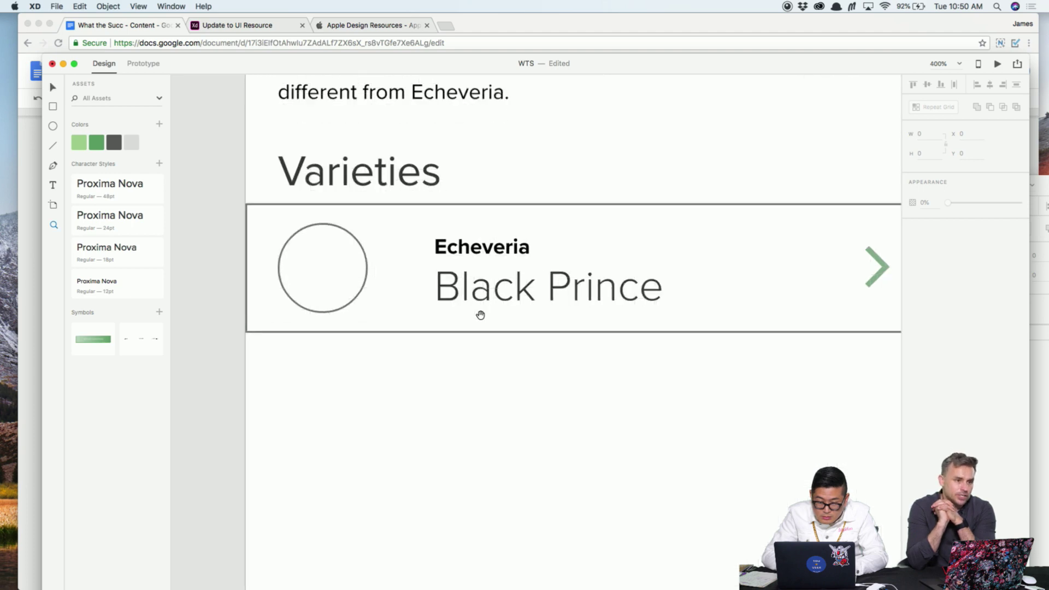
{"action": "key", "text": "v"}
{"action": "left_click", "coordinate": [415, 320]}
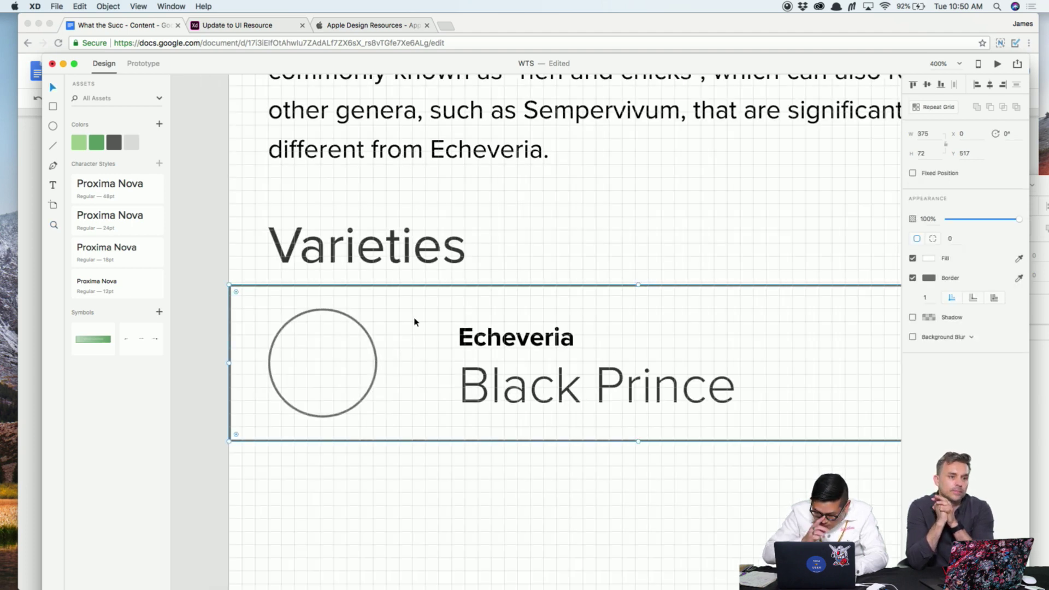
{"action": "key", "text": "Up"}
Raise the bold Echeveria label in the Varieties row to Y 529
{"action": "left_click", "coordinate": [512, 349]}
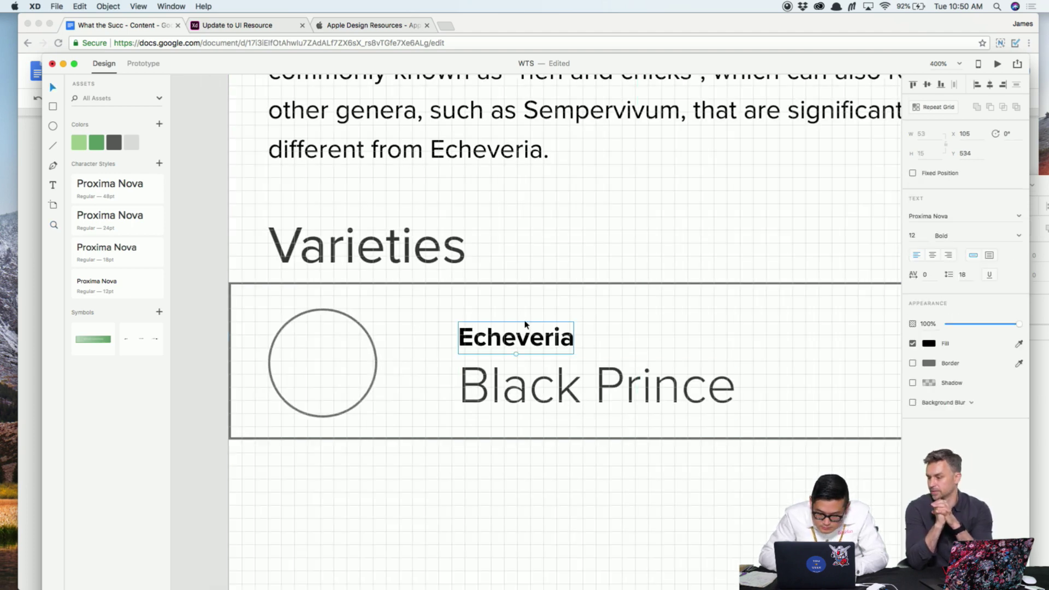
{"action": "key", "text": "Up"}
{"action": "key", "text": "Up"}
{"action": "key", "text": "Up"}
{"action": "key", "text": "Up"}
{"action": "key", "text": "Up"}
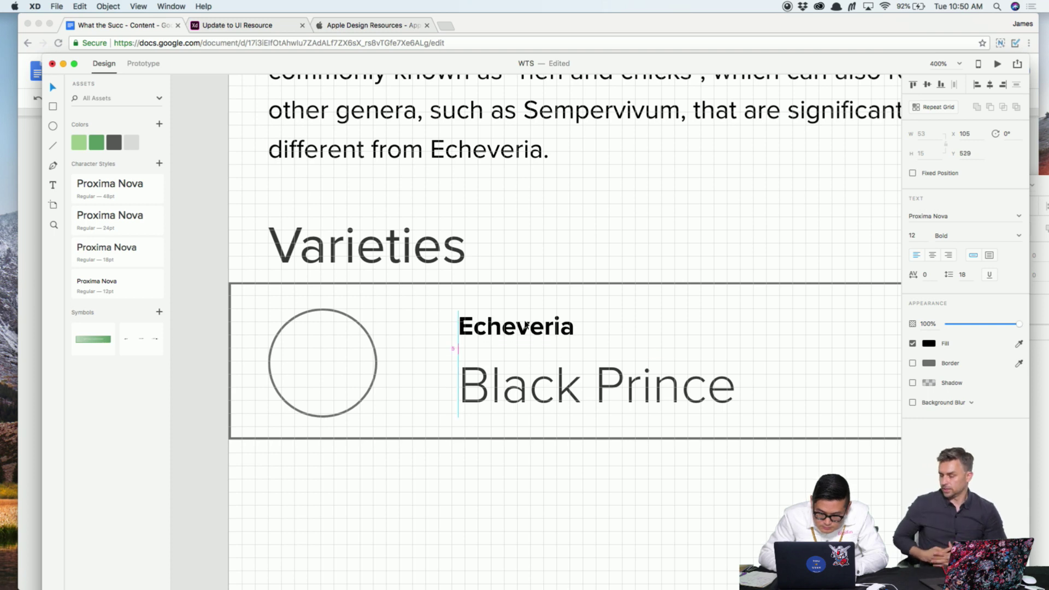
Fine-tune the vertical position of the Black Prince text, raising it about 1 px overall
{"action": "left_click", "coordinate": [488, 399]}
{"action": "key", "text": "Up"}
{"action": "key", "text": "Up"}
{"action": "key", "text": "Up"}
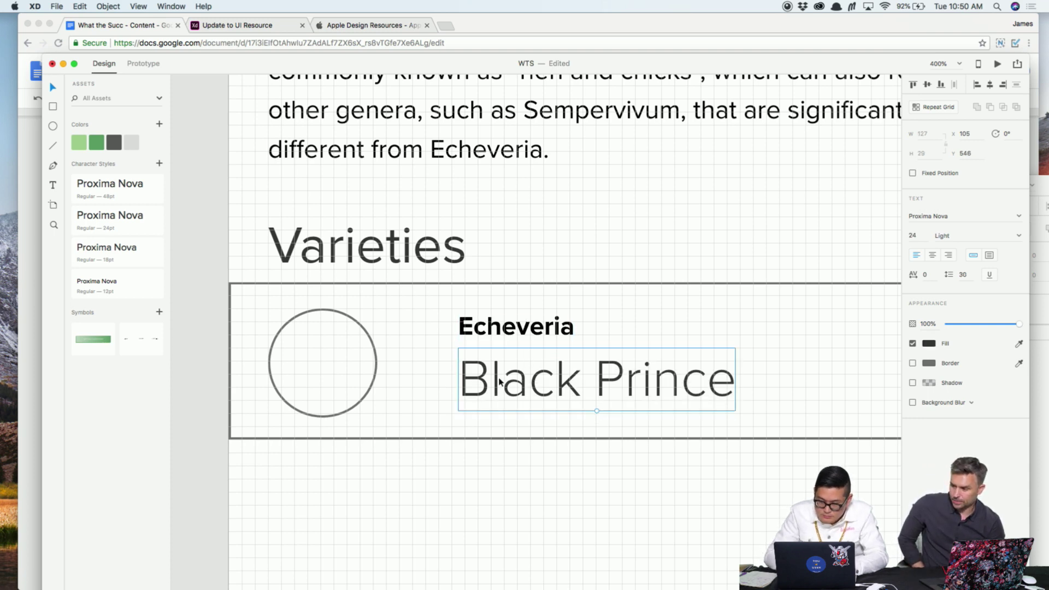
{"action": "key", "text": "Down"}
{"action": "key", "text": "Down"}
Lower the bold Echeveria label to Y 535 so it sits directly above the Black Prince text
{"action": "left_click", "coordinate": [529, 323]}
{"action": "key", "text": "Down"}
{"action": "key", "text": "Down"}
{"action": "key", "text": "Down"}
{"action": "key", "text": "Down"}
{"action": "key", "text": "Down"}
{"action": "key", "text": "Down"}
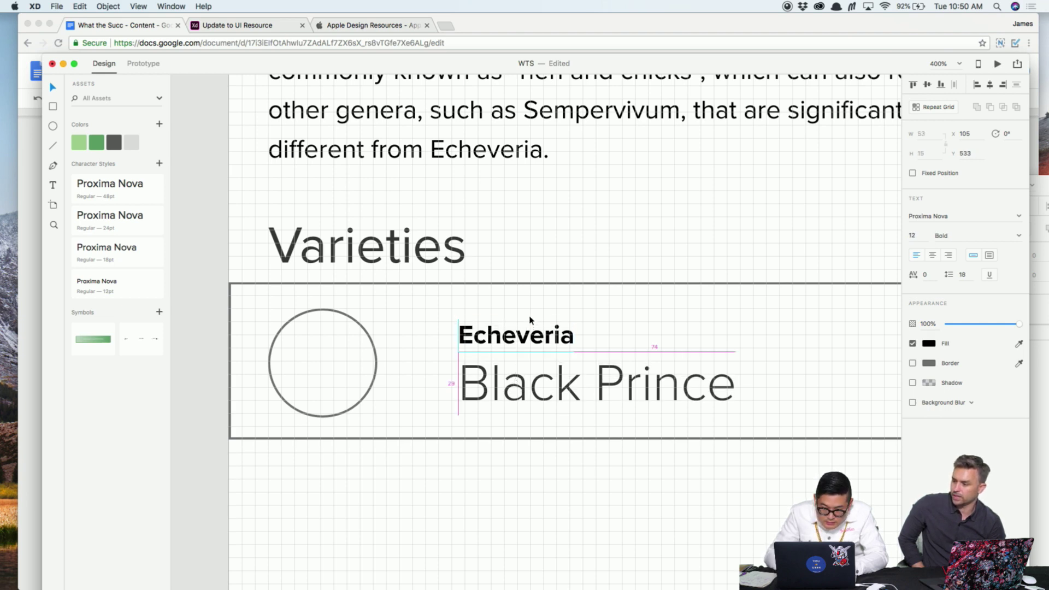
Switch to Chrome and search Google Images for "echeveria black prince" in a new tab
{"action": "left_click", "coordinate": [445, 26]}
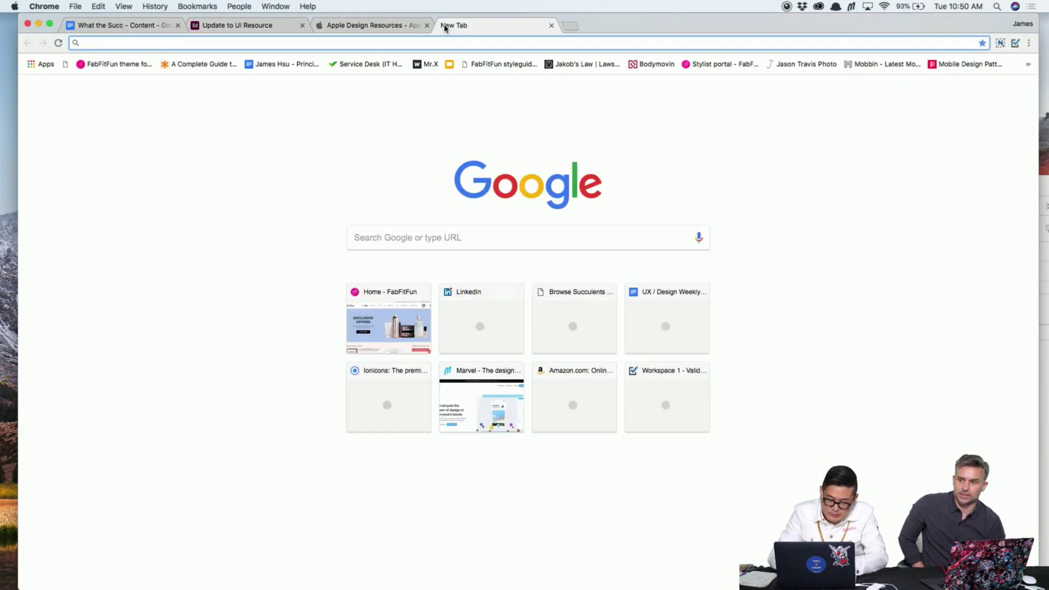
{"action": "type", "text": "echeveria black prince"}
{"action": "key", "text": "Return"}
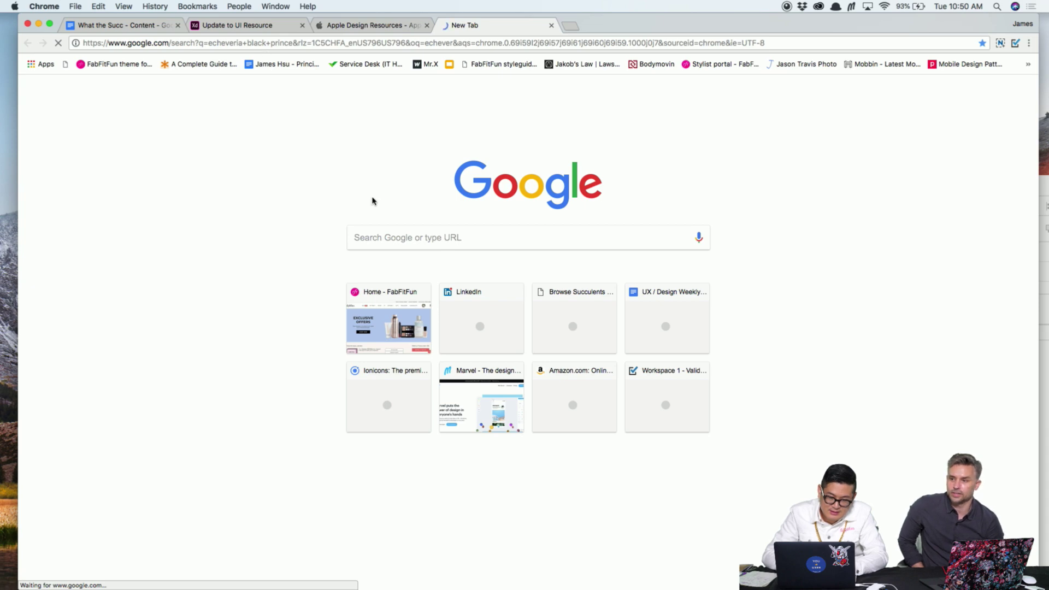
{"action": "left_click", "coordinate": [237, 156]}
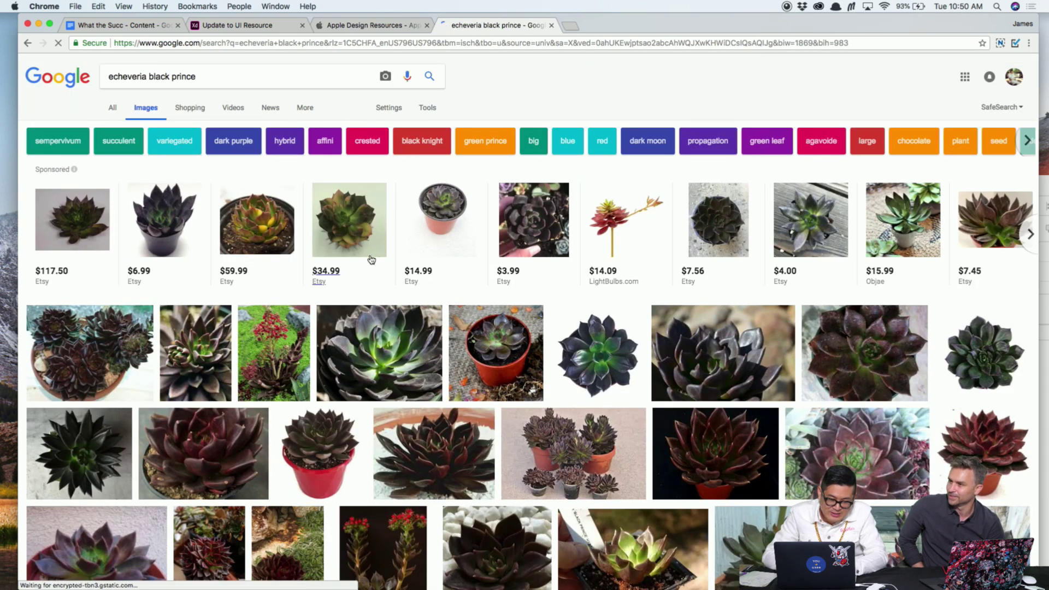
Compare enlarged previews of Altman Plants' Black Prince photos and look through the remaining image results
{"action": "scroll", "coordinate": [368, 290], "scroll_direction": "down", "scroll_amount": 2}
{"action": "left_click", "coordinate": [406, 314]}
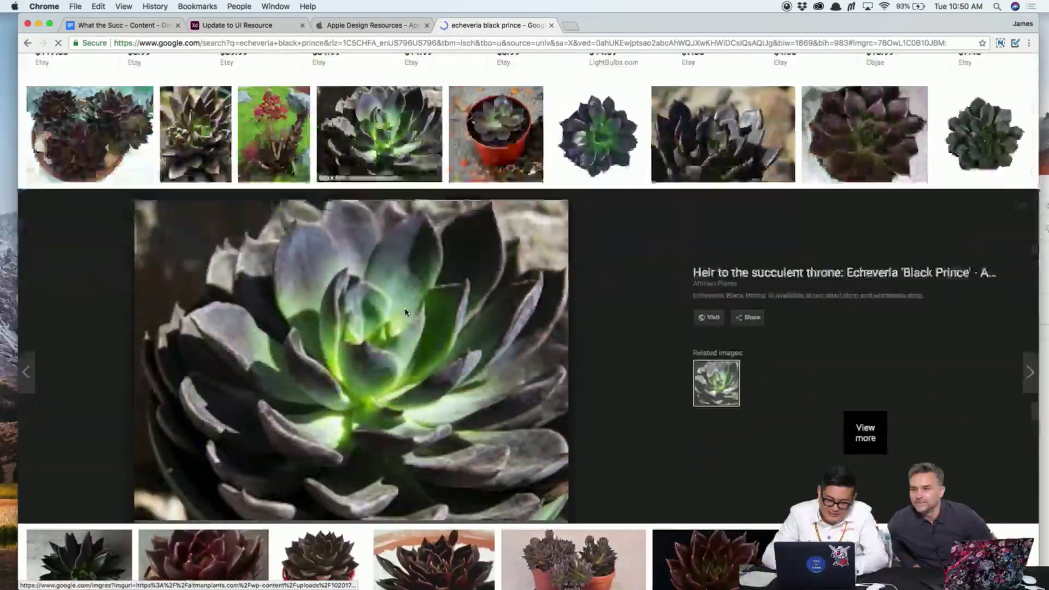
{"action": "scroll", "coordinate": [406, 313], "scroll_direction": "up", "scroll_amount": 3}
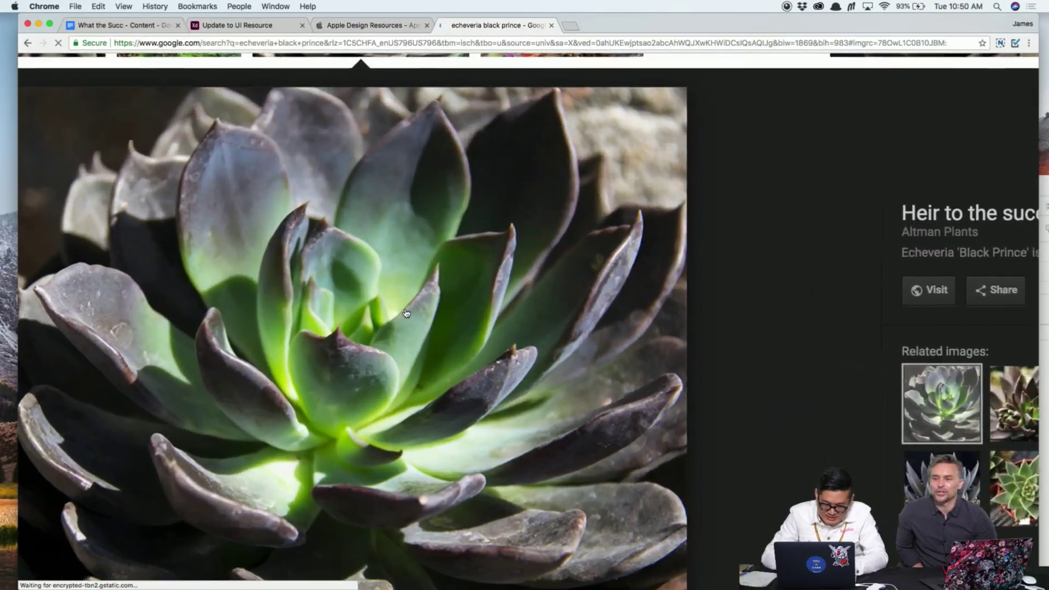
{"action": "scroll", "coordinate": [406, 313], "scroll_direction": "left", "scroll_amount": 1}
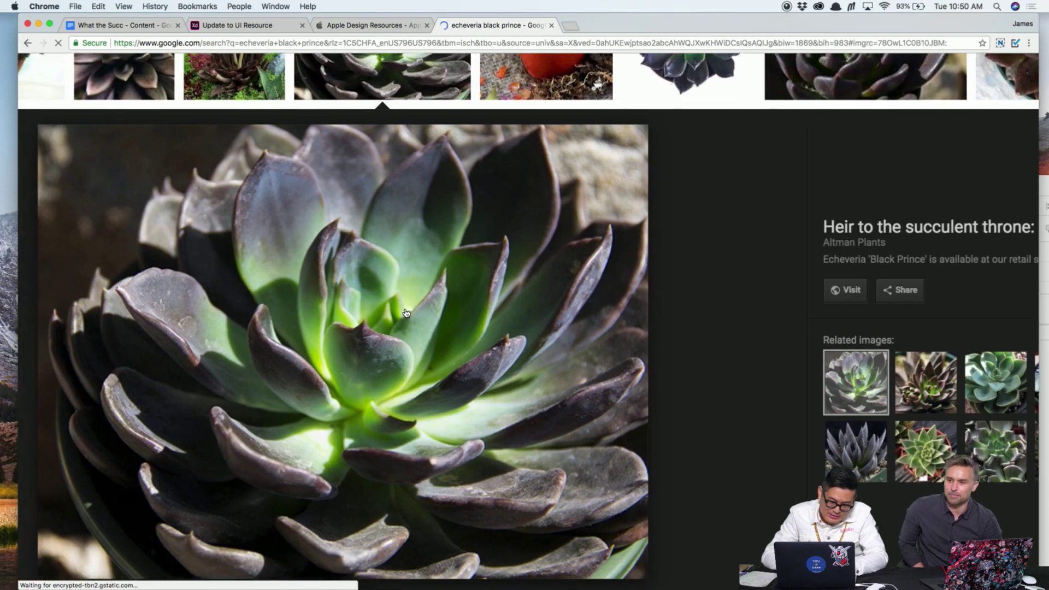
{"action": "scroll", "coordinate": [406, 313], "scroll_direction": "down", "scroll_amount": 1}
{"action": "scroll", "coordinate": [406, 313], "scroll_direction": "up", "scroll_amount": 1}
{"action": "scroll", "coordinate": [406, 314], "scroll_direction": "down", "scroll_amount": 3}
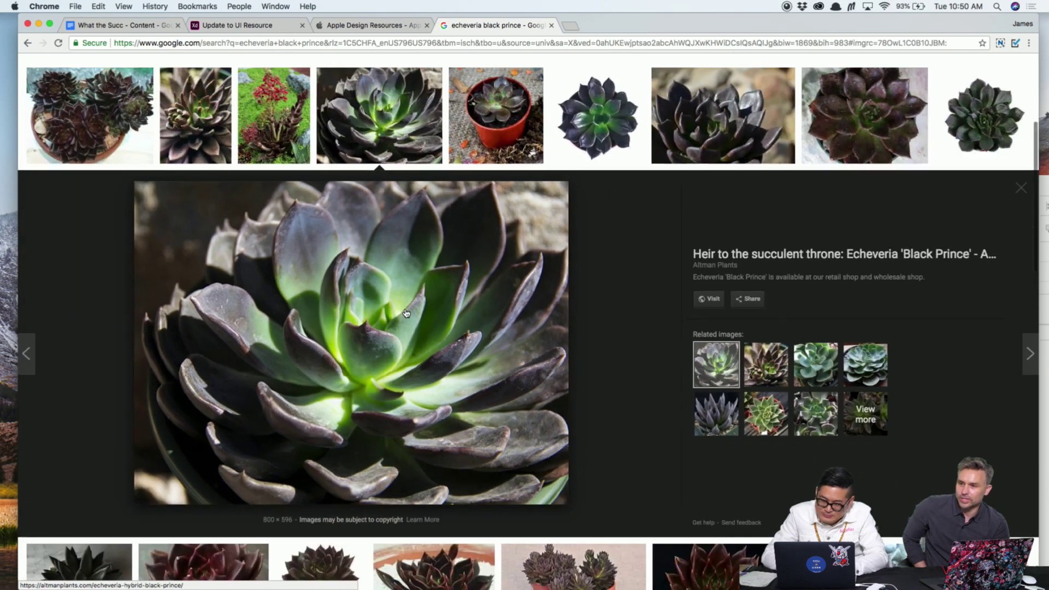
{"action": "left_click", "coordinate": [726, 126]}
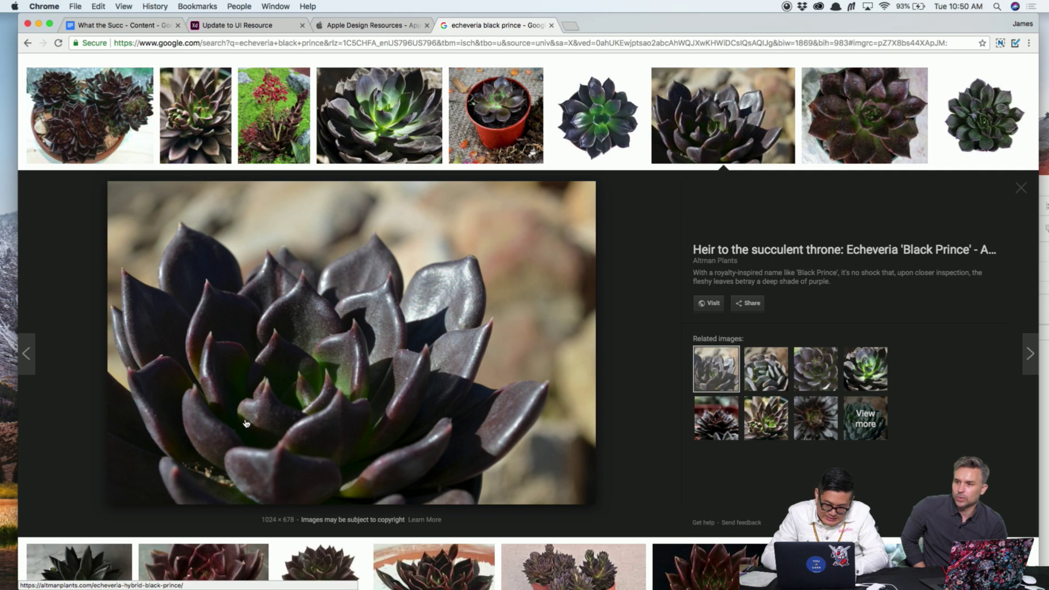
{"action": "left_click", "coordinate": [392, 127]}
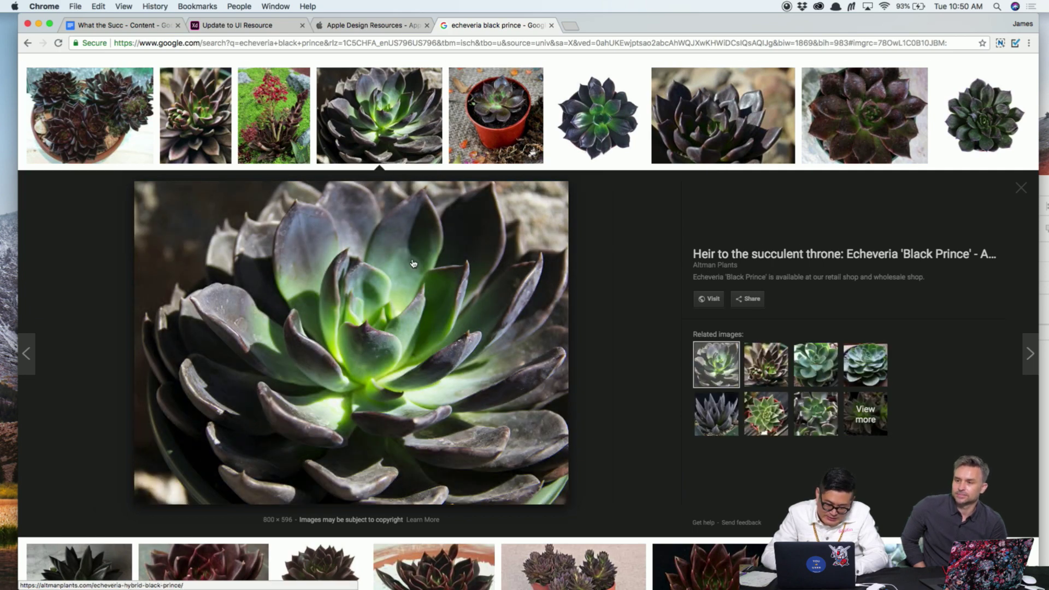
{"action": "scroll", "coordinate": [413, 263], "scroll_direction": "down", "scroll_amount": 3}
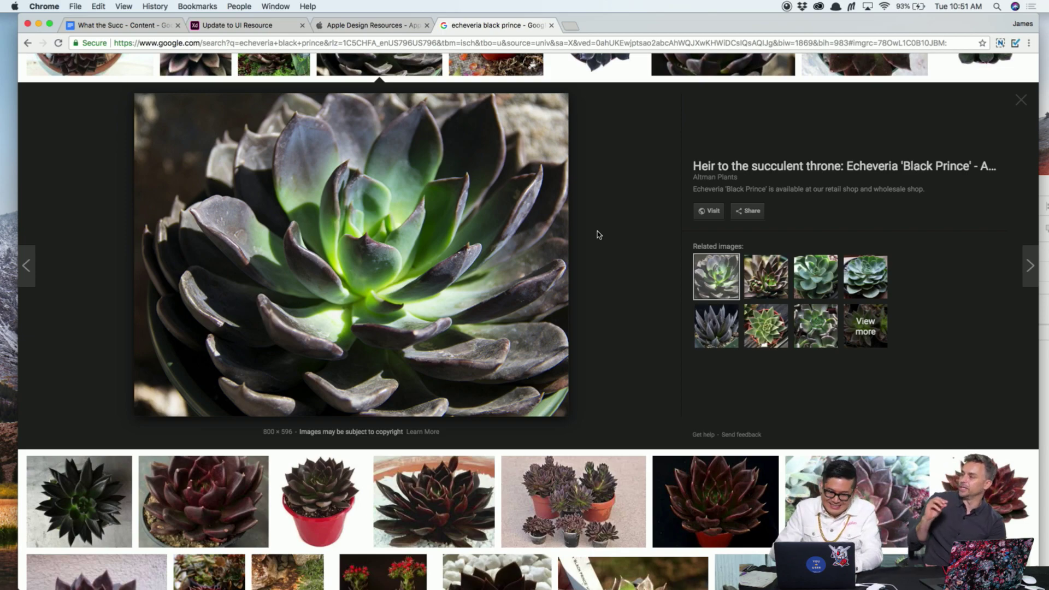
{"action": "scroll", "coordinate": [598, 235], "scroll_direction": "down", "scroll_amount": 2}
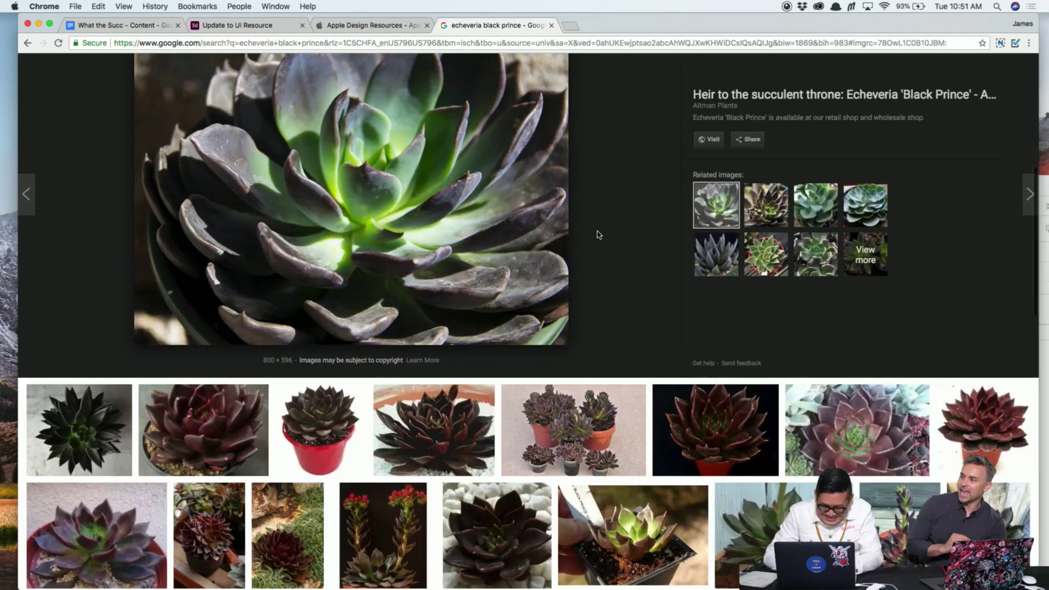
{"action": "scroll", "coordinate": [598, 235], "scroll_direction": "down", "scroll_amount": 3}
Back in Adobe XD, turn the row's rectangle, circle, both labels and green arrow into a repeat grid
{"action": "key", "text": "super+Tab"}
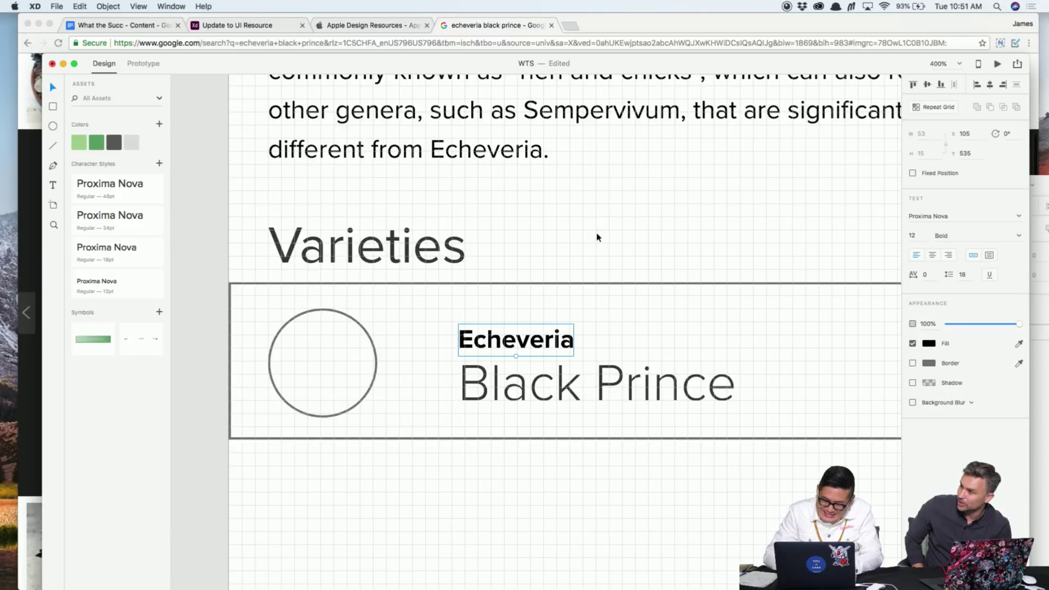
{"action": "left_click", "coordinate": [324, 344]}
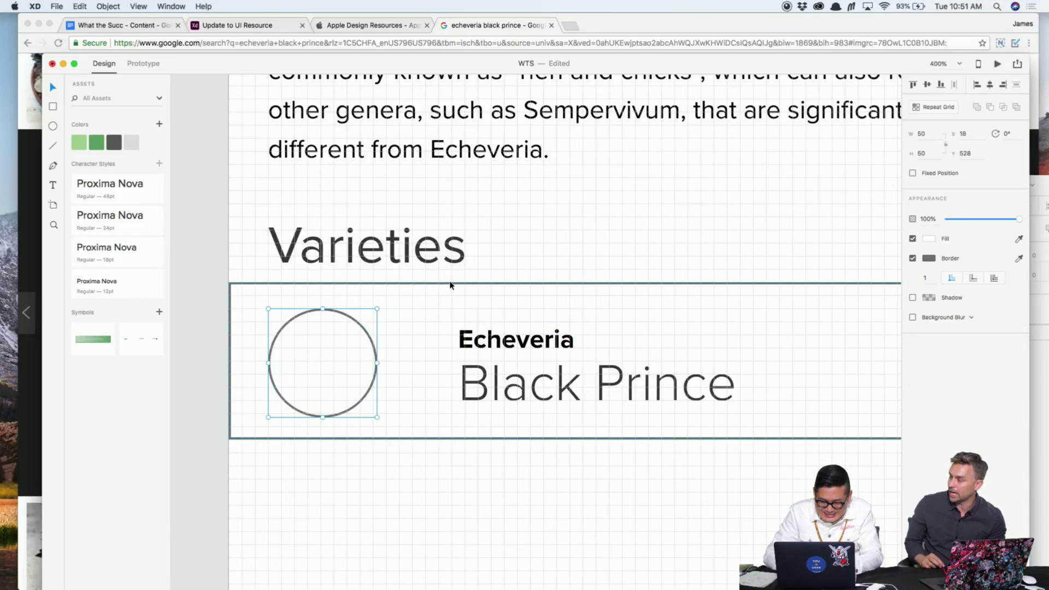
{"action": "left_click", "coordinate": [489, 387], "text": "shift"}
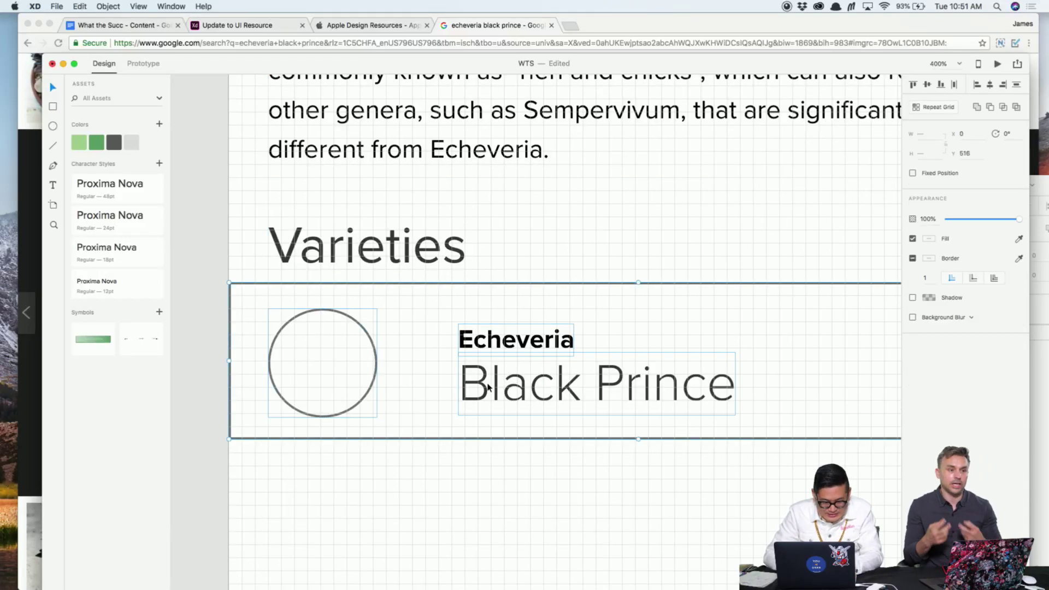
{"action": "scroll", "coordinate": [489, 386], "scroll_direction": "down", "scroll_amount": 3}
{"action": "scroll", "coordinate": [598, 340], "scroll_direction": "right", "scroll_amount": 3}
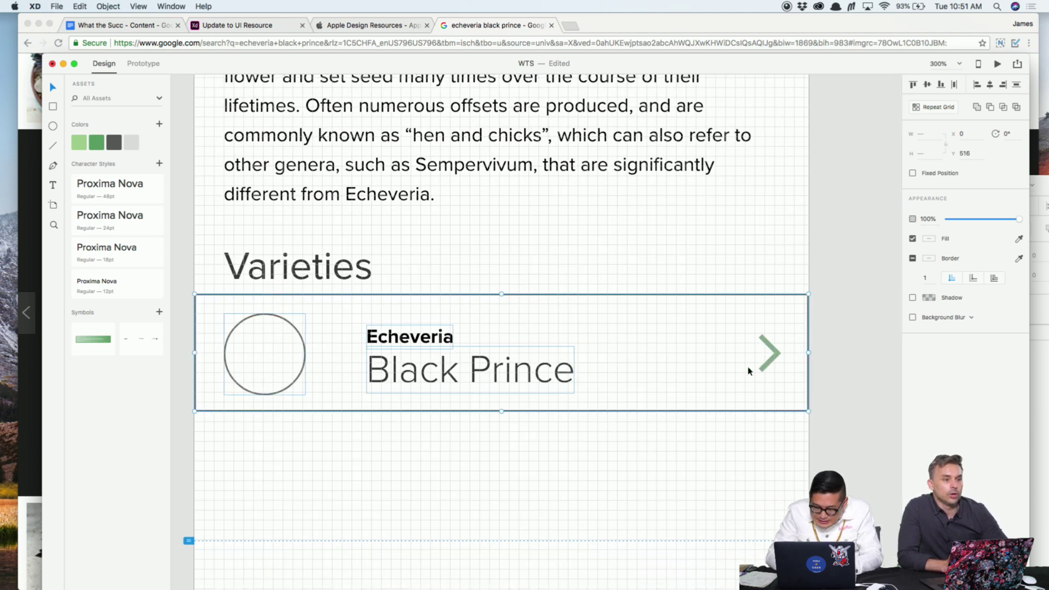
{"action": "double_click", "coordinate": [774, 354]}
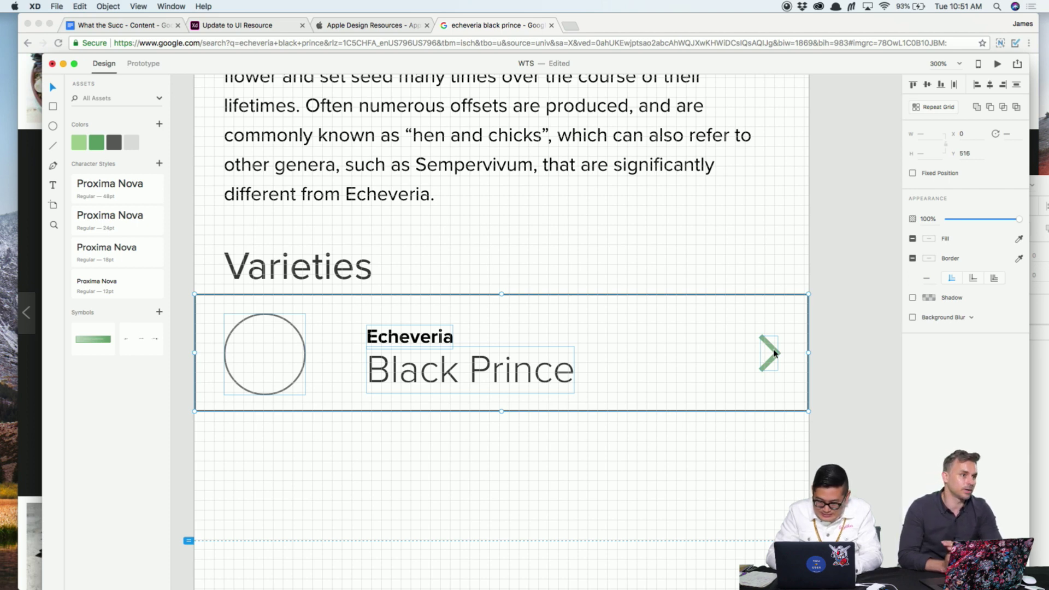
{"action": "left_click", "coordinate": [923, 107]}
Extend the repeat grid downward to seven Black Prince rows beneath the Varieties heading
{"action": "key", "text": "super+minus"}
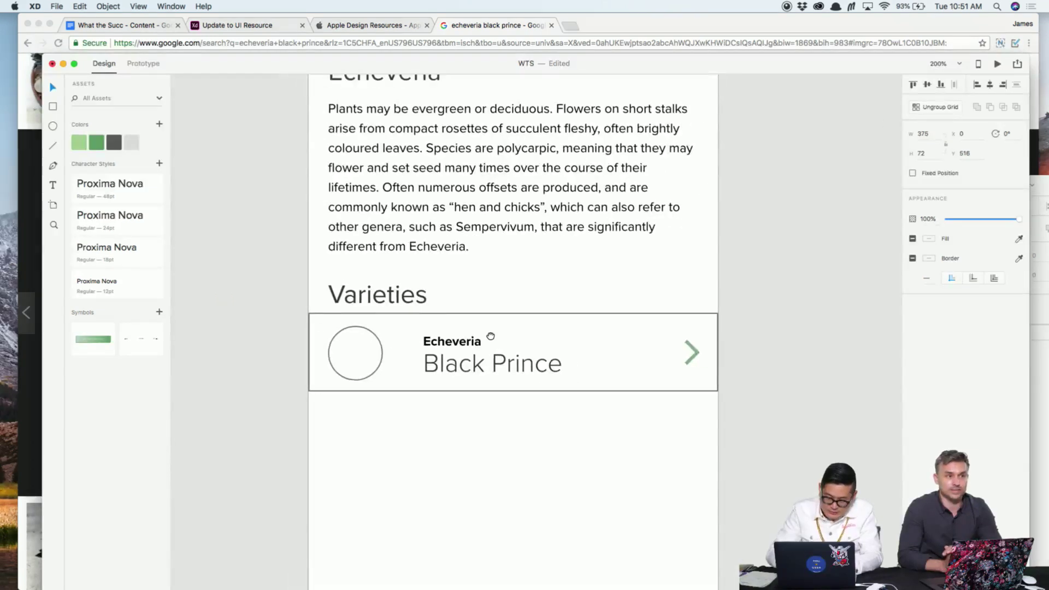
{"action": "scroll", "coordinate": [495, 312], "scroll_direction": "down", "scroll_amount": 3}
{"action": "left_click_drag", "start_coordinate": [515, 261], "coordinate": [515, 565]}
{"action": "scroll", "coordinate": [525, 495], "scroll_direction": "down", "scroll_amount": 5}
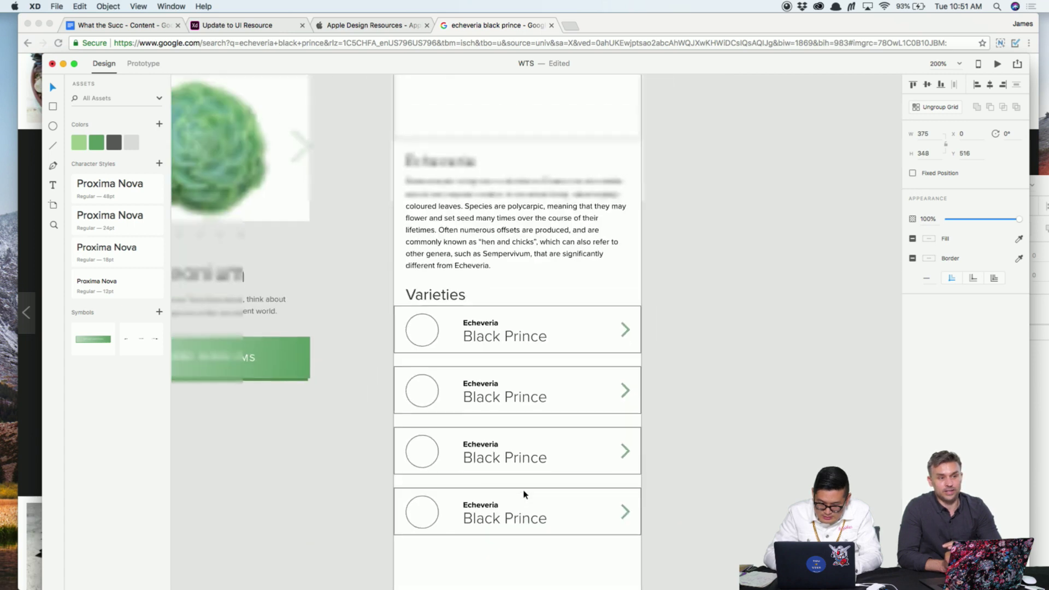
{"action": "left_click_drag", "start_coordinate": [524, 494], "coordinate": [555, 317]}
{"action": "left_click_drag", "start_coordinate": [549, 359], "coordinate": [555, 546]}
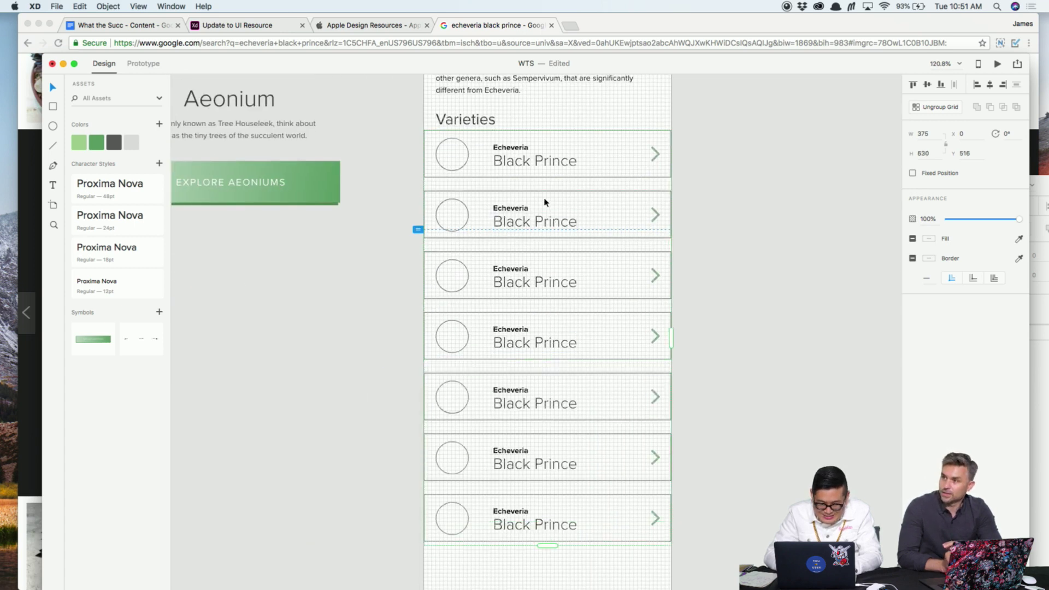
Tighten the vertical gap between the repeated rows until the whole grid is 510 high
{"action": "left_click_drag", "start_coordinate": [539, 184], "coordinate": [539, 173]}
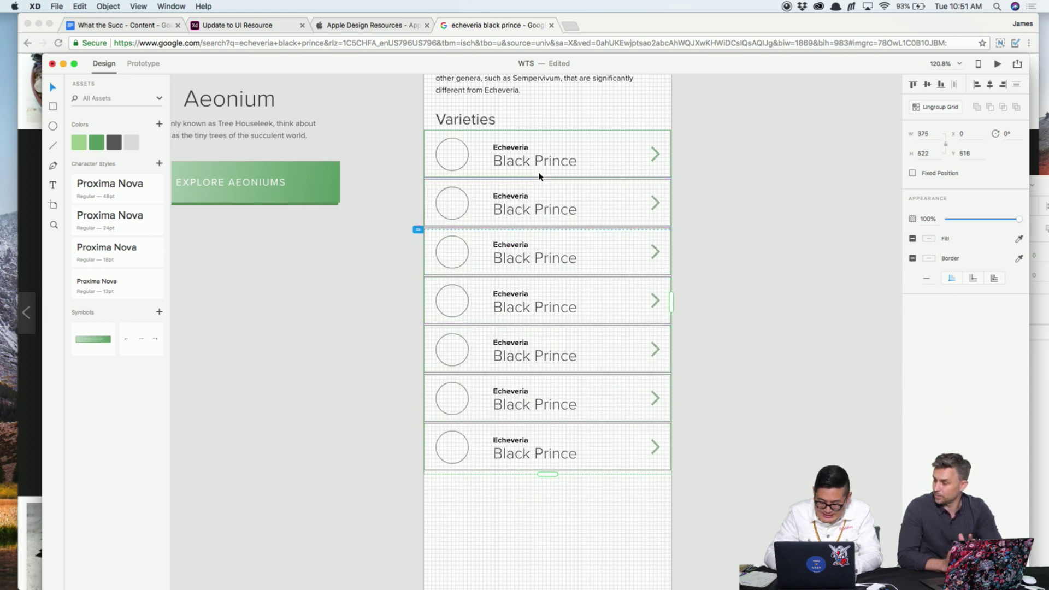
{"action": "scroll", "coordinate": [539, 172], "scroll_direction": "up", "scroll_amount": 10}
{"action": "scroll", "coordinate": [507, 452], "scroll_direction": "up", "scroll_amount": 1}
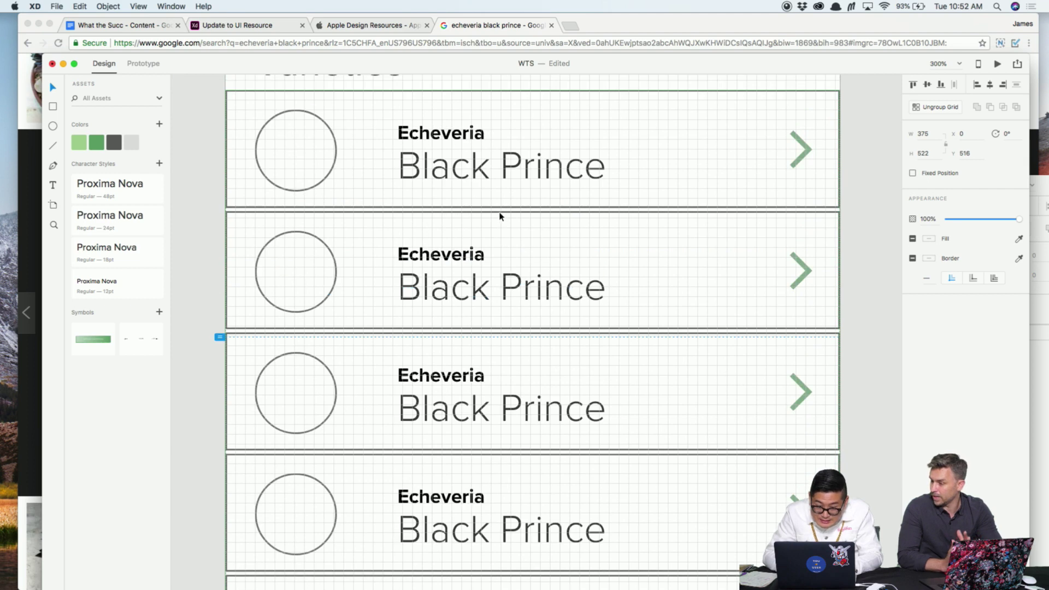
{"action": "left_click_drag", "start_coordinate": [499, 211], "coordinate": [500, 206]}
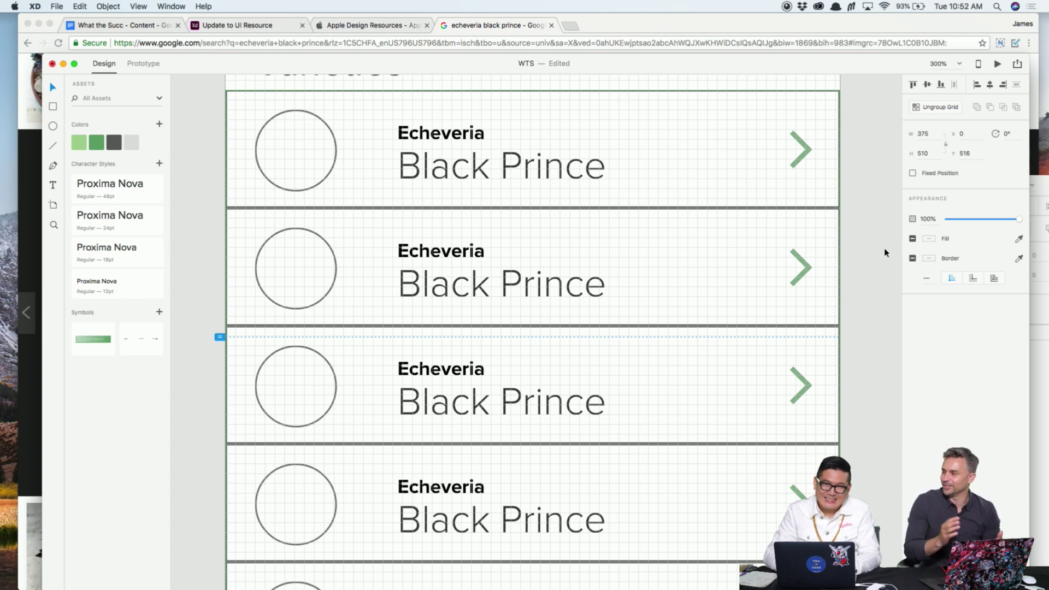
{"action": "key", "text": "Escape"}
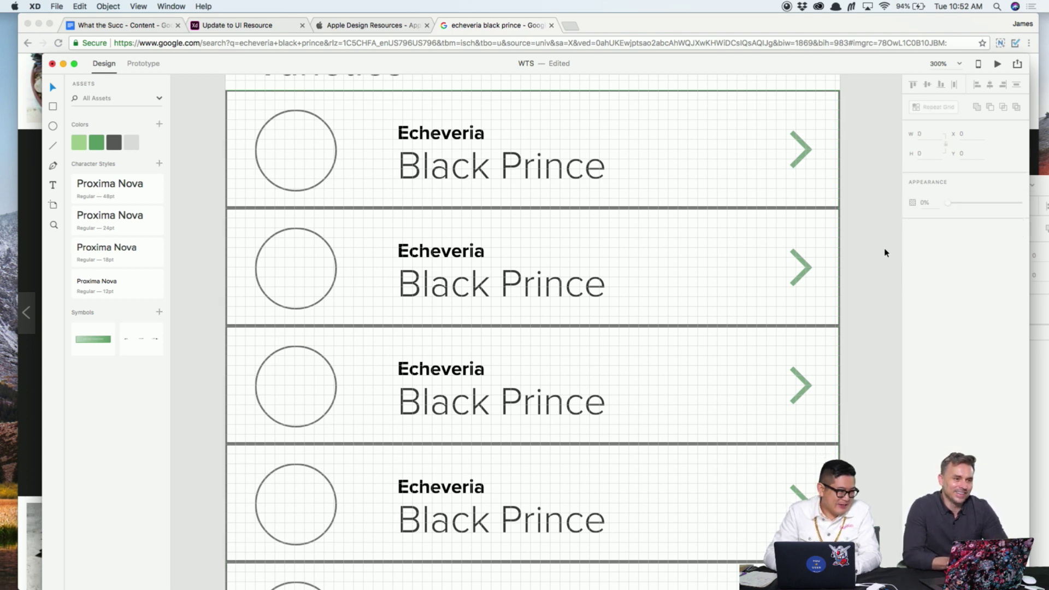
Draw a small rectangle about 13 by 4 inside the repeat grid, at the lower-left corner of the first row
{"action": "scroll", "coordinate": [879, 254], "scroll_direction": "up", "scroll_amount": 1}
{"action": "scroll", "coordinate": [880, 254], "scroll_direction": "right", "scroll_amount": 2}
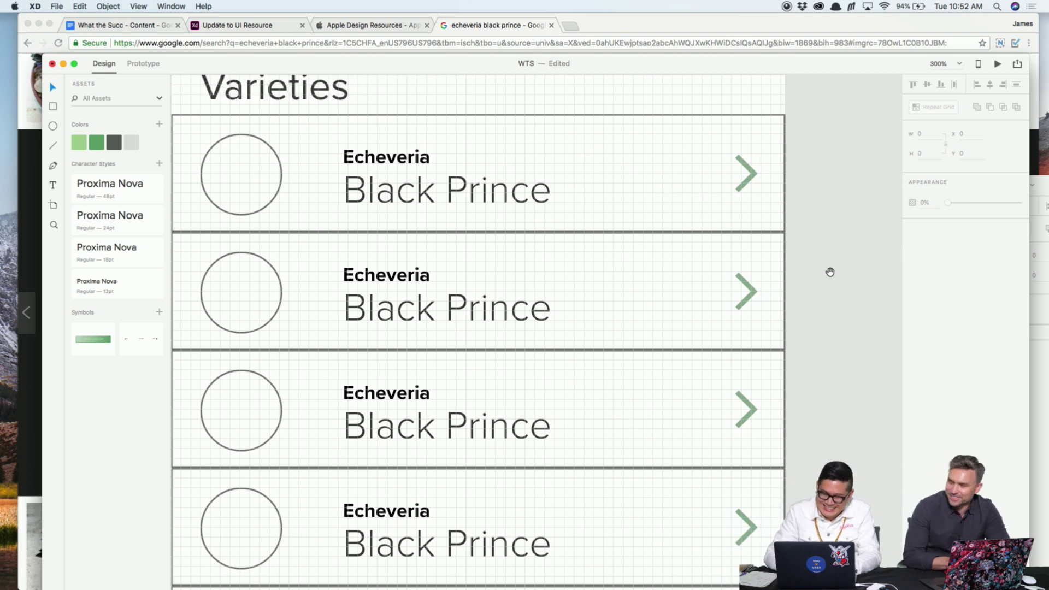
{"action": "left_click", "coordinate": [633, 158]}
{"action": "left_click_drag", "start_coordinate": [422, 238], "coordinate": [475, 257]}
{"action": "scroll", "coordinate": [475, 260], "scroll_direction": "up", "scroll_amount": 3}
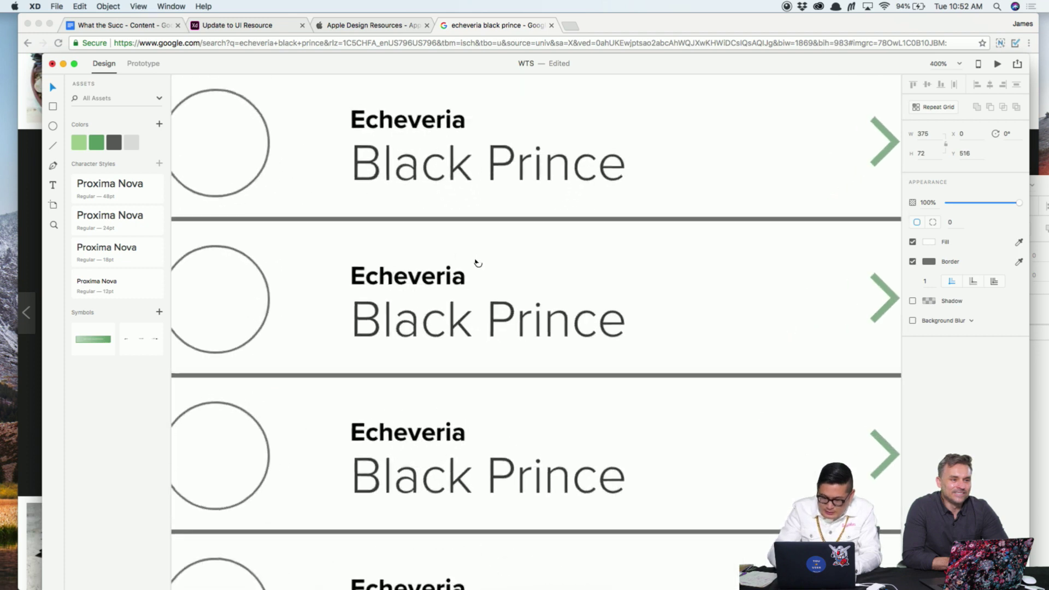
{"action": "scroll", "coordinate": [492, 285], "scroll_direction": "up", "scroll_amount": 1}
{"action": "scroll", "coordinate": [471, 307], "scroll_direction": "left", "scroll_amount": 2}
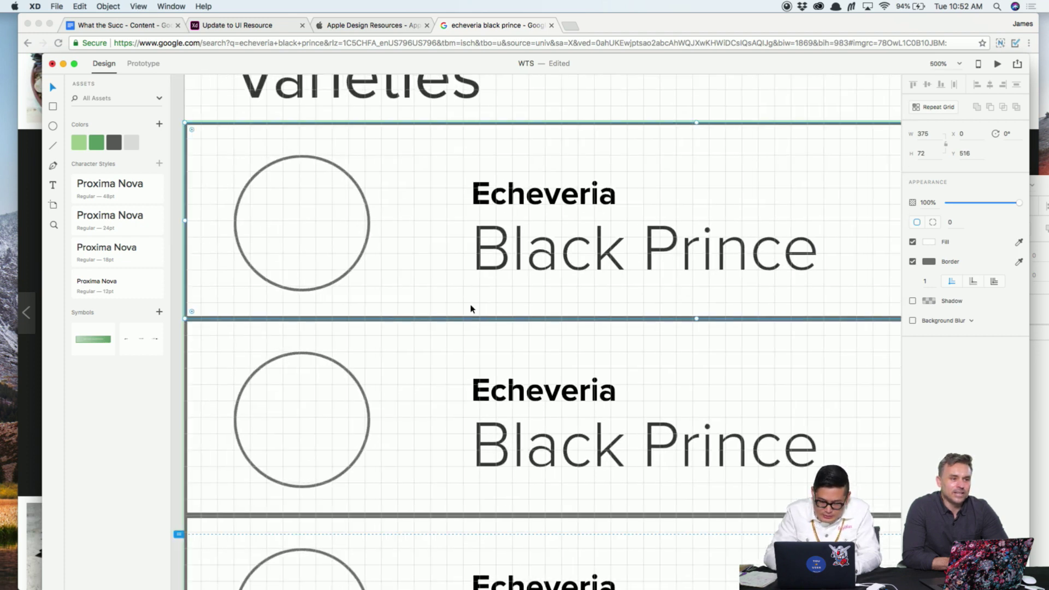
{"action": "scroll", "coordinate": [471, 307], "scroll_direction": "left", "scroll_amount": 3}
{"action": "scroll", "coordinate": [471, 307], "scroll_direction": "down", "scroll_amount": 1}
{"action": "key", "text": "r"}
{"action": "left_click_drag", "start_coordinate": [257, 253], "coordinate": [292, 263]}
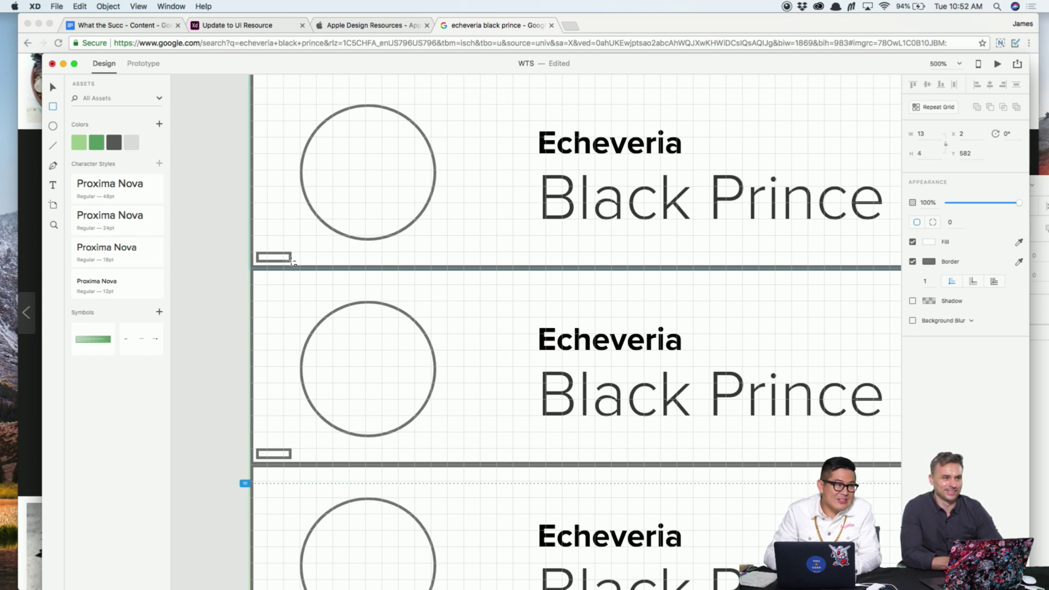
{"action": "left_click_drag", "start_coordinate": [293, 263], "coordinate": [291, 261]}
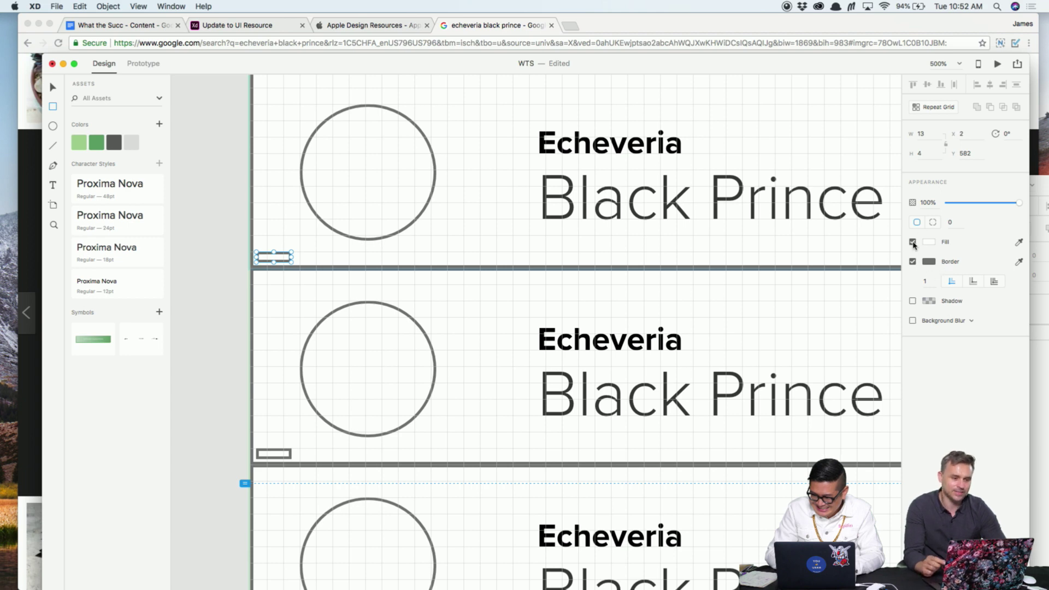
Remove the small rectangle's border and fill it with the saved light grey
{"action": "left_click", "coordinate": [913, 261]}
{"action": "left_click", "coordinate": [928, 244]}
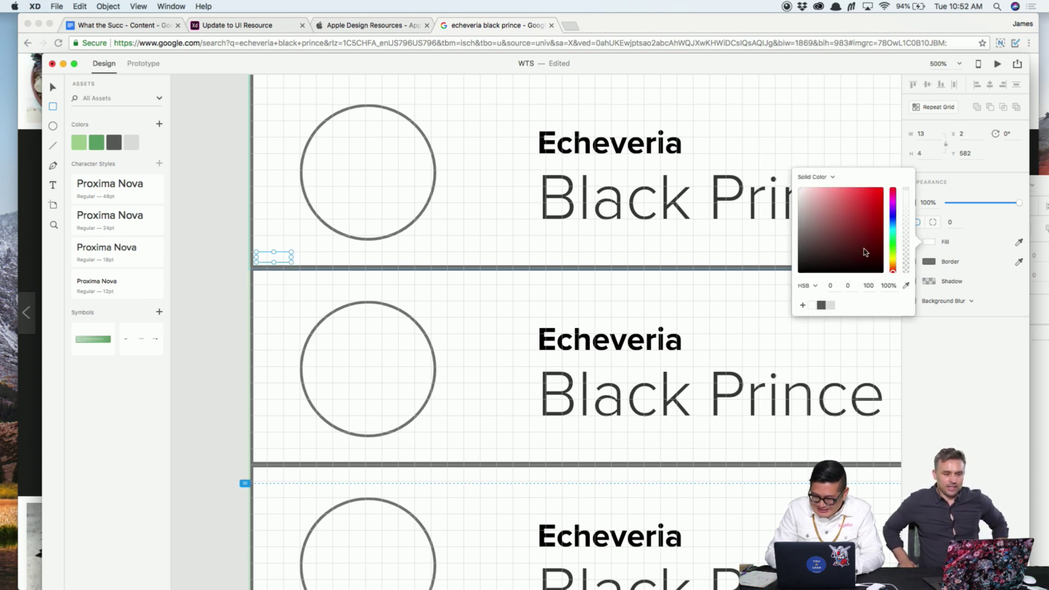
{"action": "left_click_drag", "start_coordinate": [873, 250], "coordinate": [826, 282]}
{"action": "left_click", "coordinate": [830, 305]}
Set the small grey rectangle's X position to 1 and its height to 1
{"action": "left_click", "coordinate": [961, 134]}
{"action": "type", "text": "1"}
{"action": "key", "text": "Tab"}
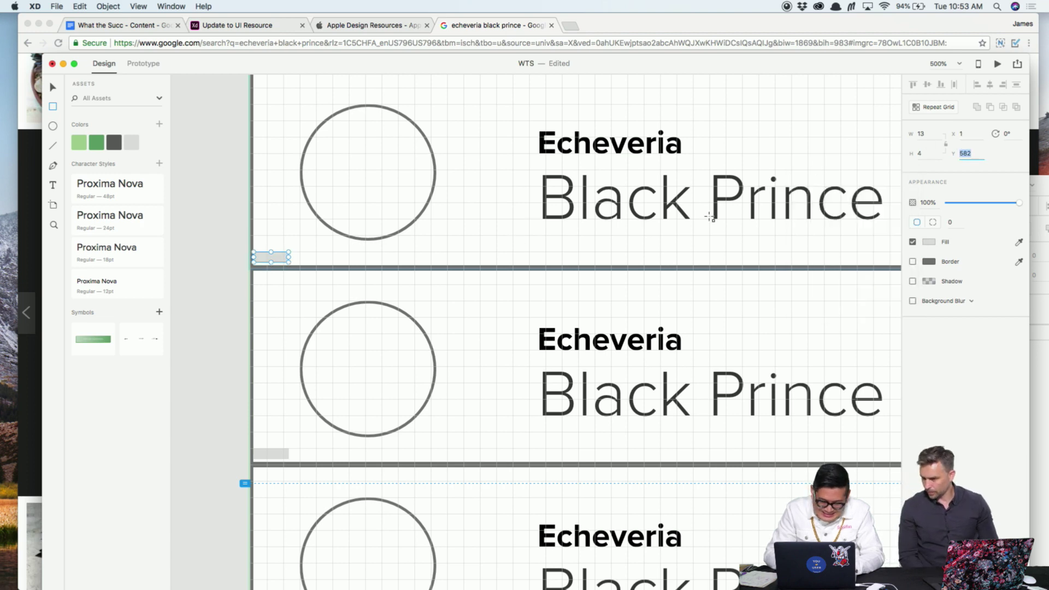
{"action": "left_click", "coordinate": [920, 154]}
{"action": "type", "text": "1"}
{"action": "left_click", "coordinate": [504, 252]}
Open the prototype preview from the Splash screen and enlarge its window over the canvas
{"action": "key", "text": "super+minus"}
{"action": "left_click", "coordinate": [243, 313]}
{"action": "key", "text": "super+minus"}
{"action": "key", "text": "super+minus"}
{"action": "scroll", "coordinate": [514, 204], "scroll_direction": "up", "scroll_amount": 5}
{"action": "scroll", "coordinate": [514, 204], "scroll_direction": "down", "scroll_amount": 10}
{"action": "left_click_drag", "start_coordinate": [608, 248], "coordinate": [503, 504]}
{"action": "key", "text": "z"}
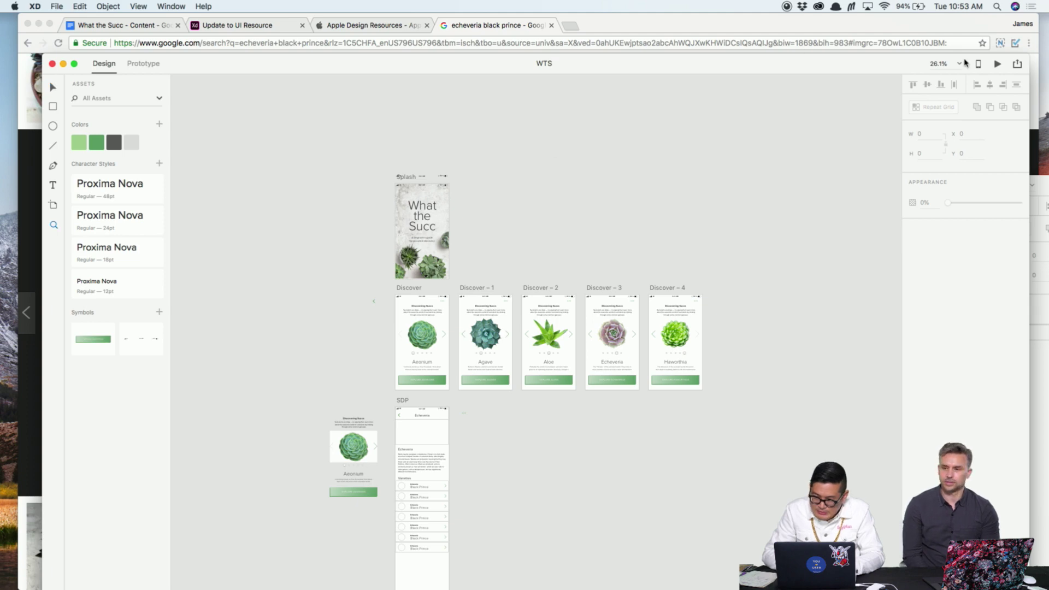
{"action": "left_click", "coordinate": [998, 64]}
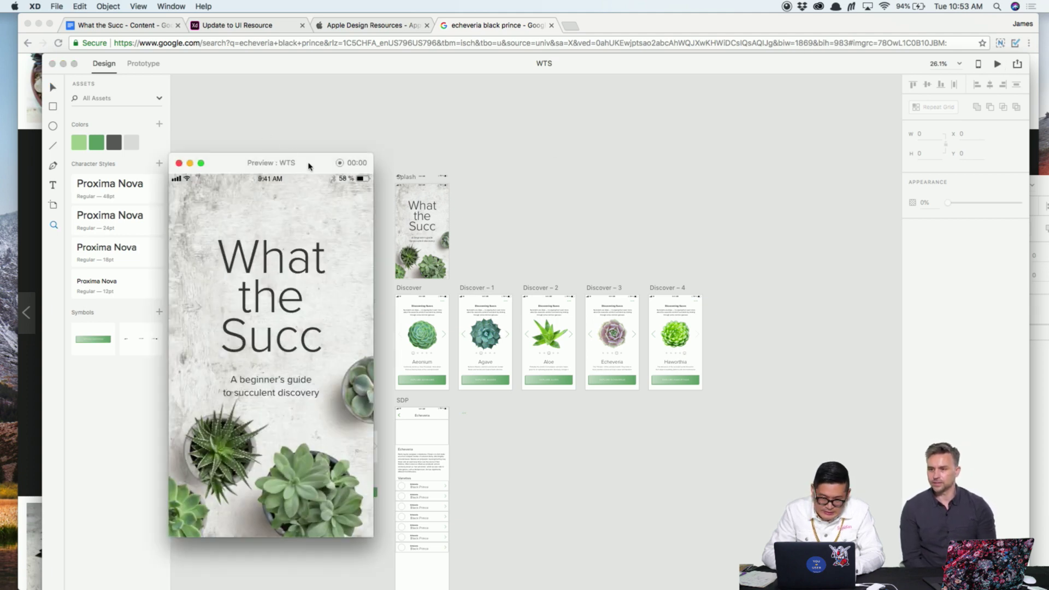
{"action": "left_click_drag", "start_coordinate": [309, 167], "coordinate": [329, 70]}
{"action": "left_click_drag", "start_coordinate": [394, 437], "coordinate": [871, 556]}
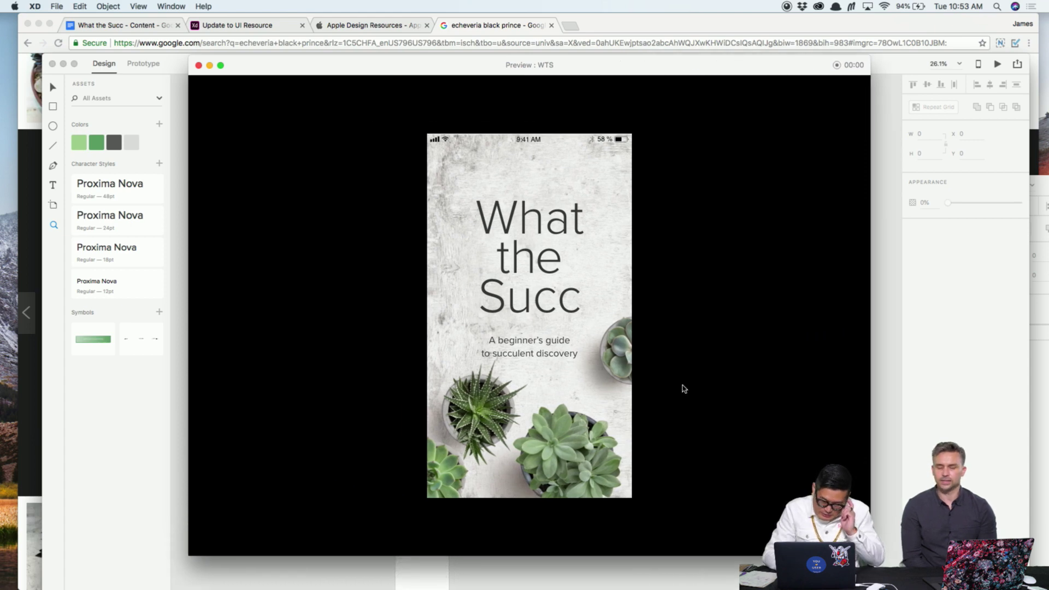
Play the prototype from the Splash screen through the Discover carousel forward to Haworthia
{"action": "left_click", "coordinate": [588, 289]}
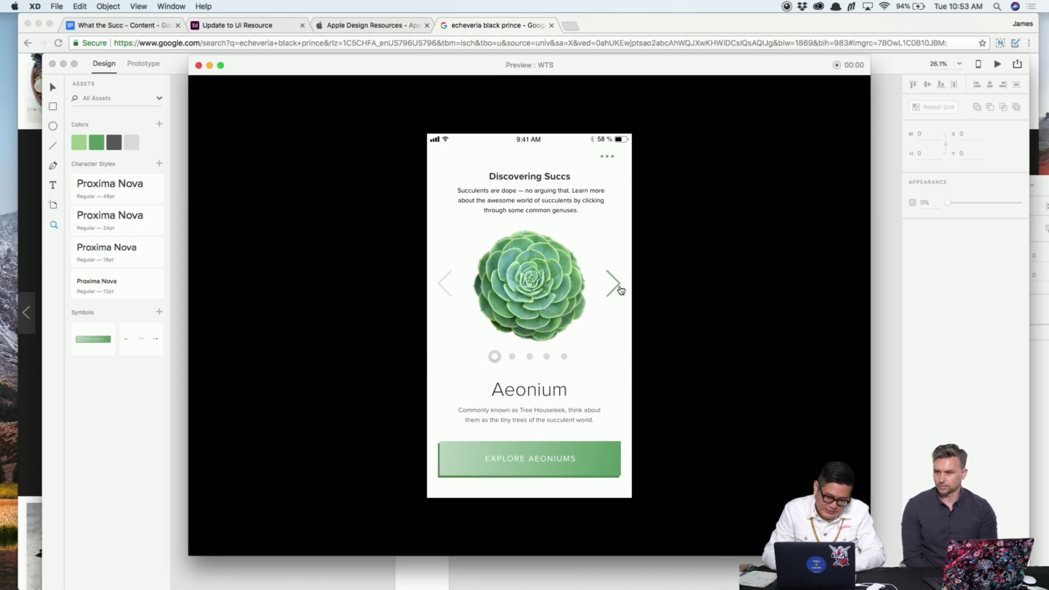
{"action": "left_click", "coordinate": [613, 285]}
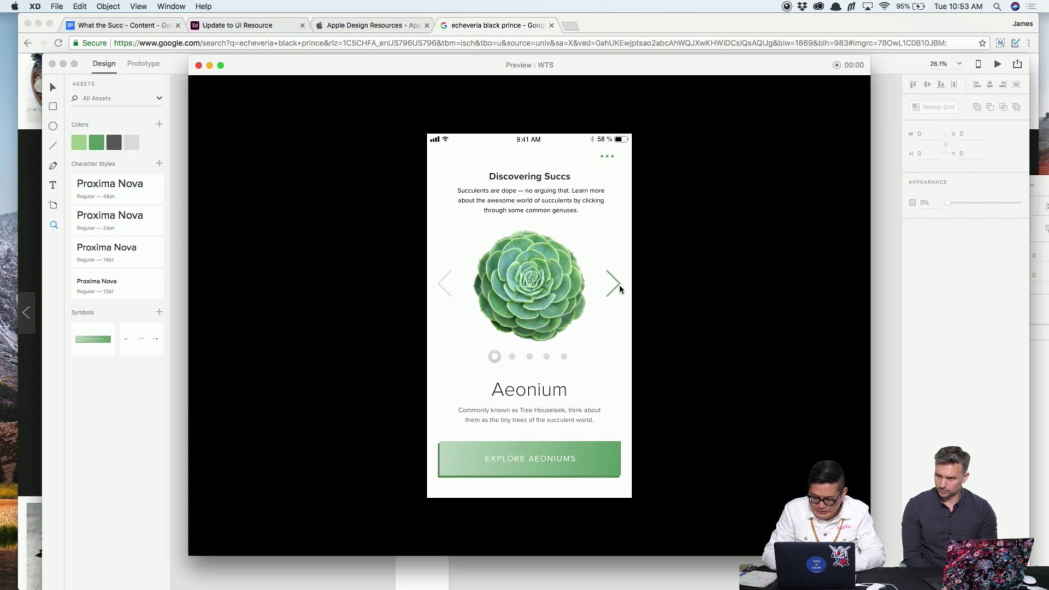
{"action": "left_click", "coordinate": [620, 289]}
{"action": "left_click", "coordinate": [621, 290]}
{"action": "left_click", "coordinate": [621, 290]}
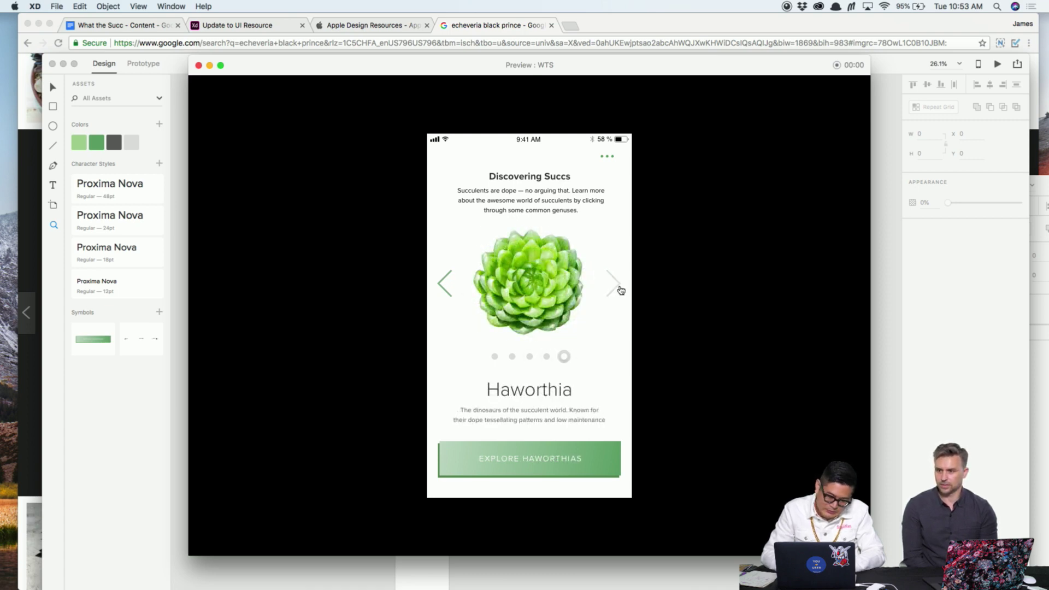
Page the previewed Discover carousel backward from Haworthia to Agave
{"action": "left_click", "coordinate": [444, 291]}
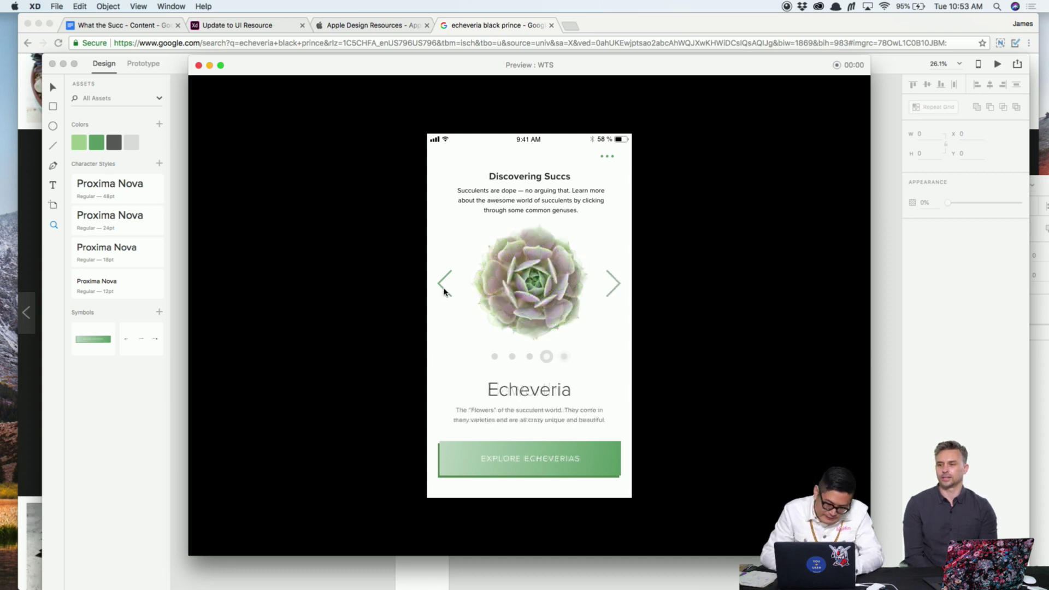
{"action": "left_click", "coordinate": [445, 292]}
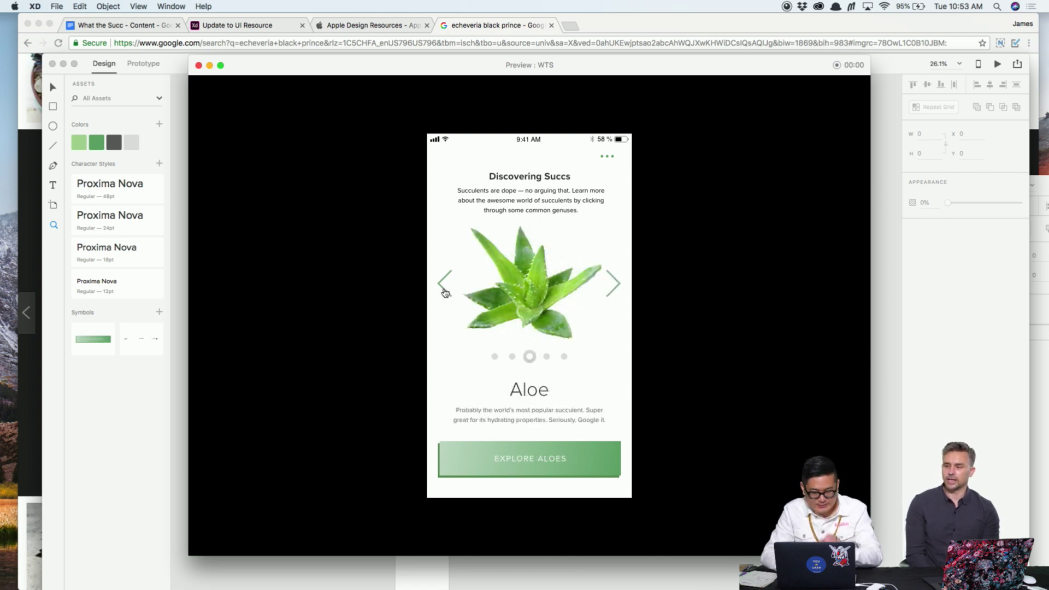
{"action": "left_click", "coordinate": [445, 292]}
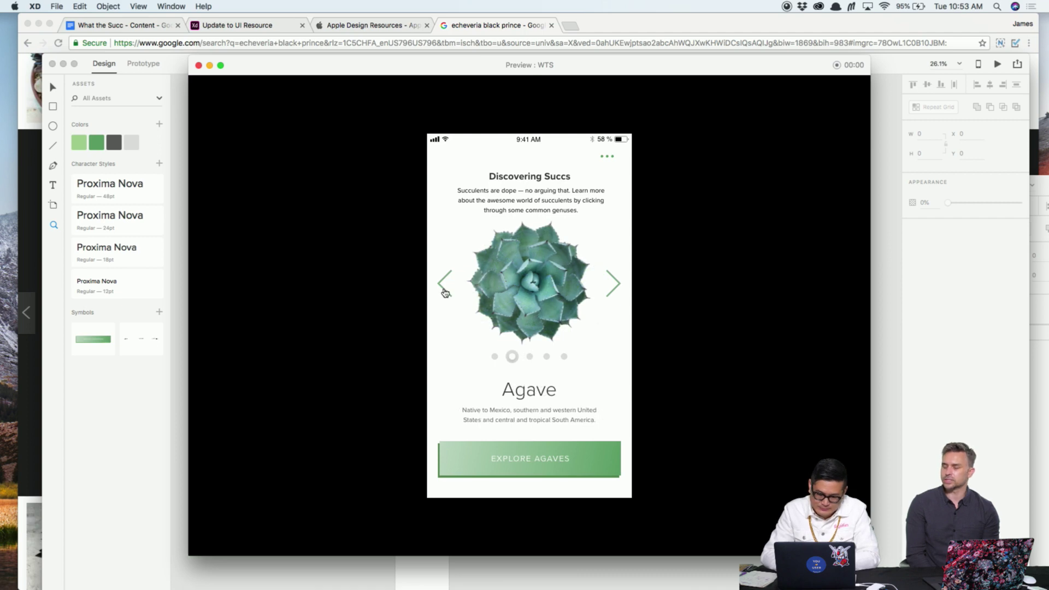
Close the prototype preview and return to the Echeveria screen on the SDP artboard
{"action": "left_click", "coordinate": [889, 340]}
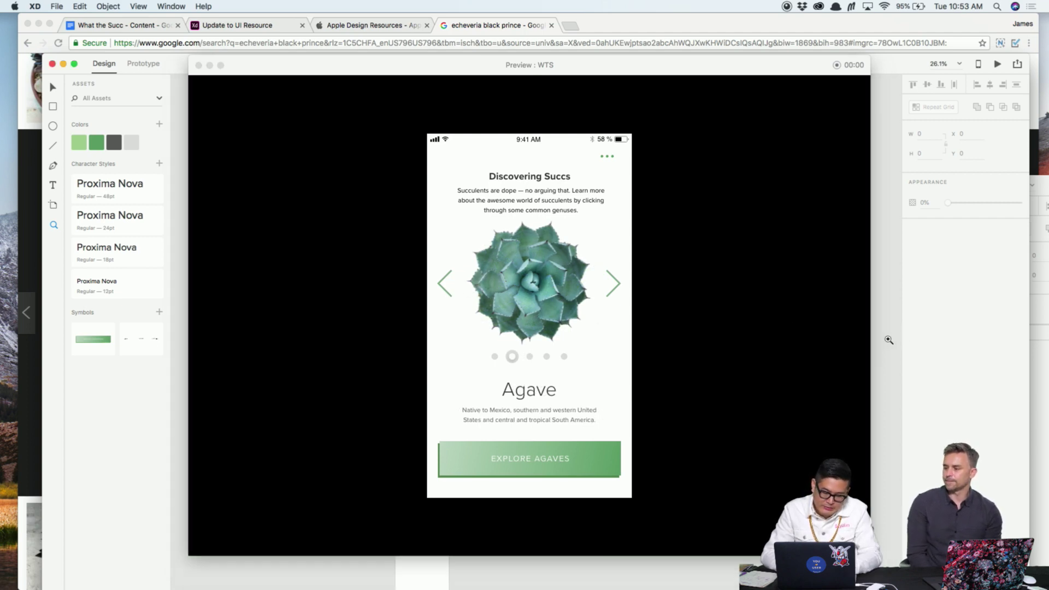
{"action": "left_click", "coordinate": [199, 65]}
{"action": "left_click_drag", "start_coordinate": [443, 273], "coordinate": [467, 202]}
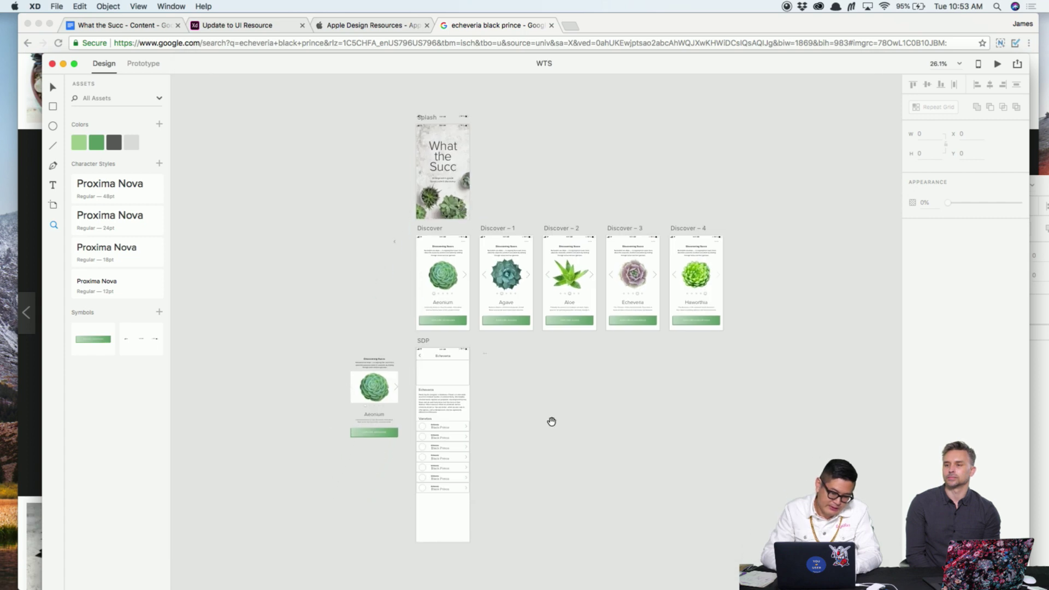
{"action": "scroll", "coordinate": [525, 396], "scroll_direction": "up", "scroll_amount": 5}
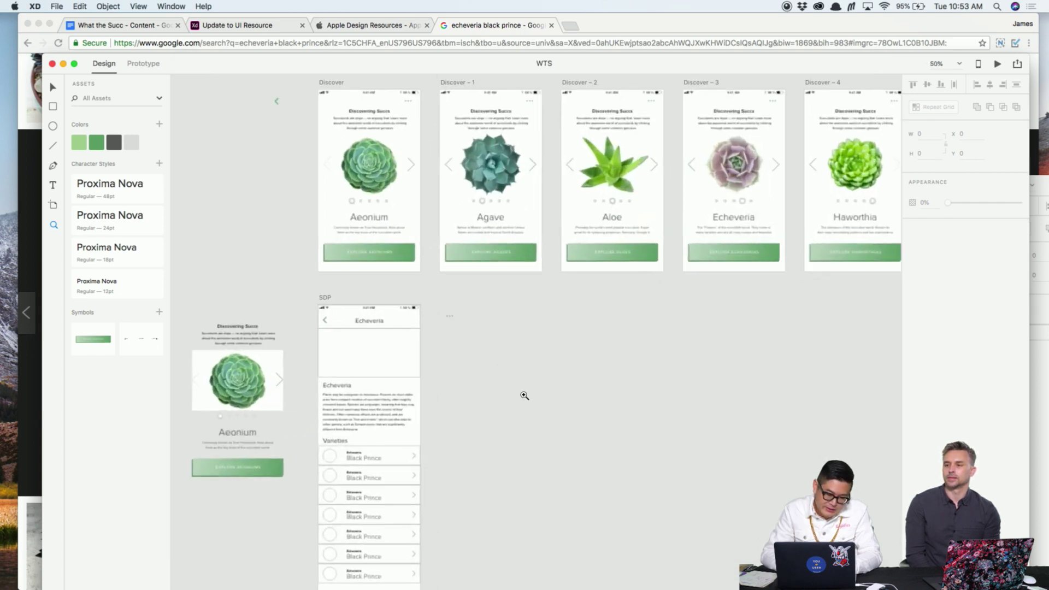
{"action": "left_click_drag", "start_coordinate": [525, 395], "coordinate": [642, 208]}
{"action": "scroll", "coordinate": [623, 260], "scroll_direction": "up", "scroll_amount": 2}
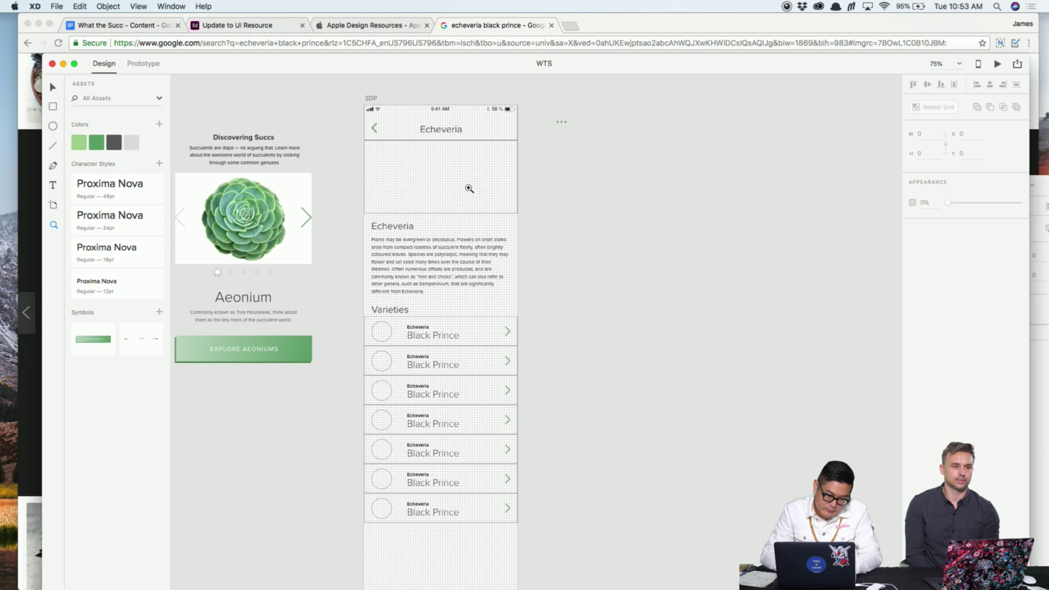